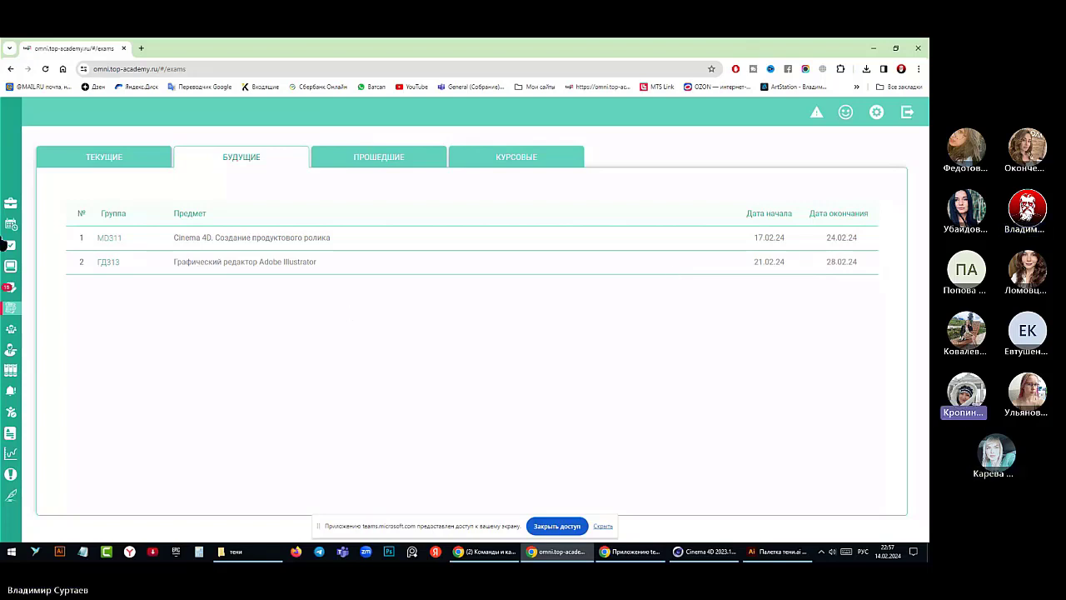
- Minimize the Top Academy Omni web journal browser to reveal the Палетка тени.ai booklet
{"action": "mouse_move", "coordinate": [8, 244]}
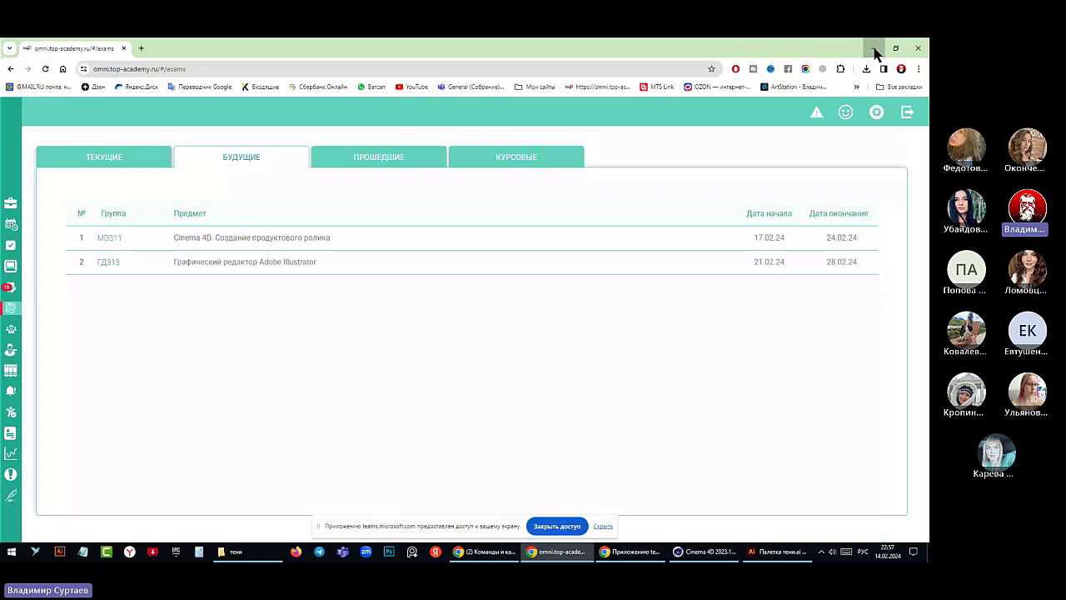
{"action": "left_click", "coordinate": [875, 48]}
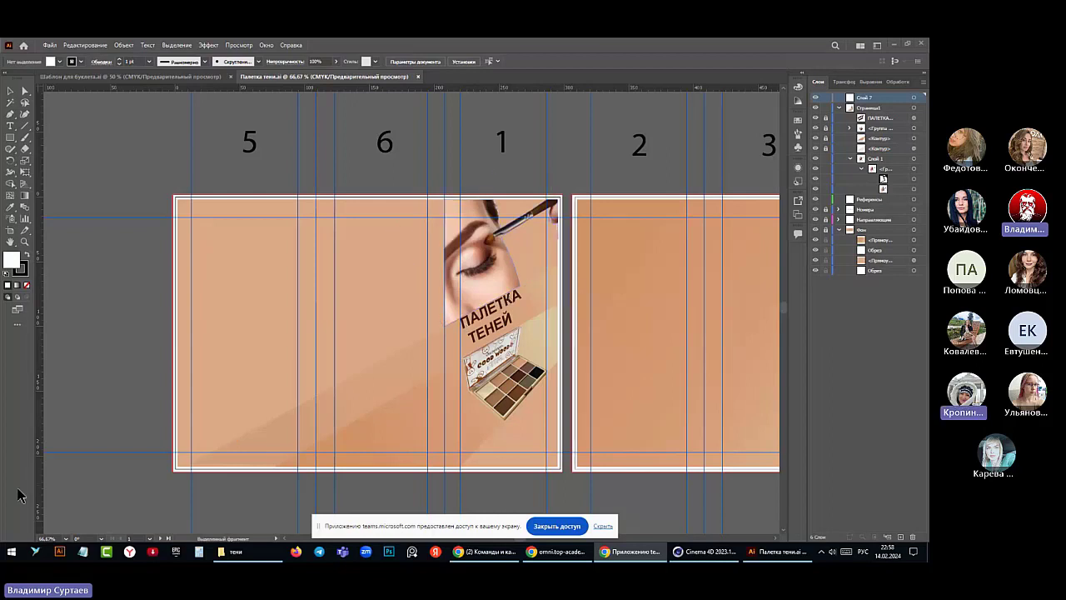
- Bring the Illustrator booklet window forward, then minimize it to show the тени folder
{"action": "left_click", "coordinate": [591, 250]}
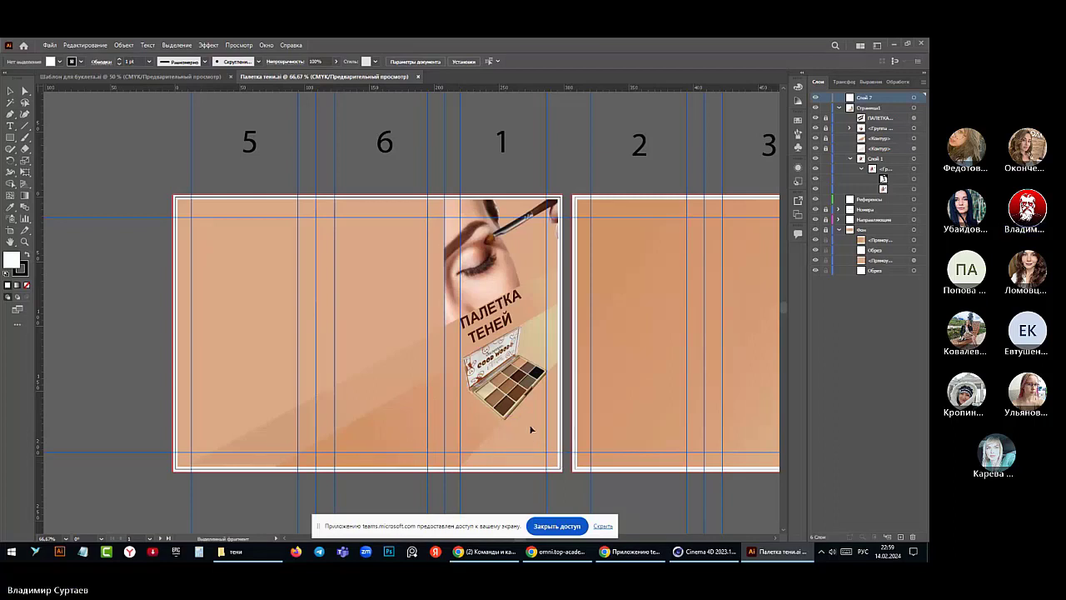
{"action": "left_click", "coordinate": [893, 47]}
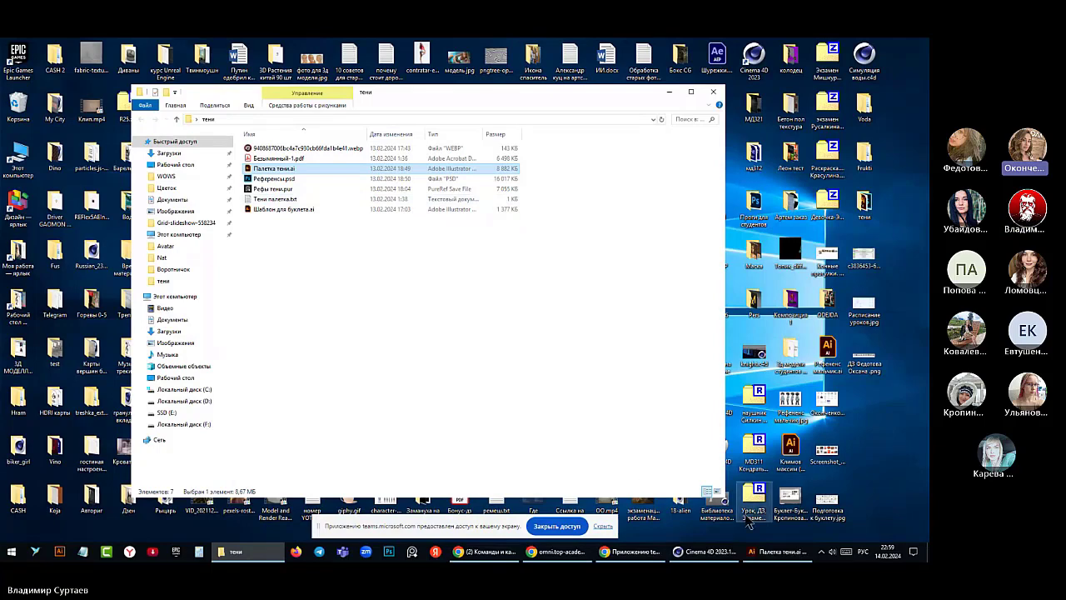
- Minimize the тени Explorer window and bring Палетка тени.ai back in Illustrator
{"action": "left_click", "coordinate": [773, 552]}
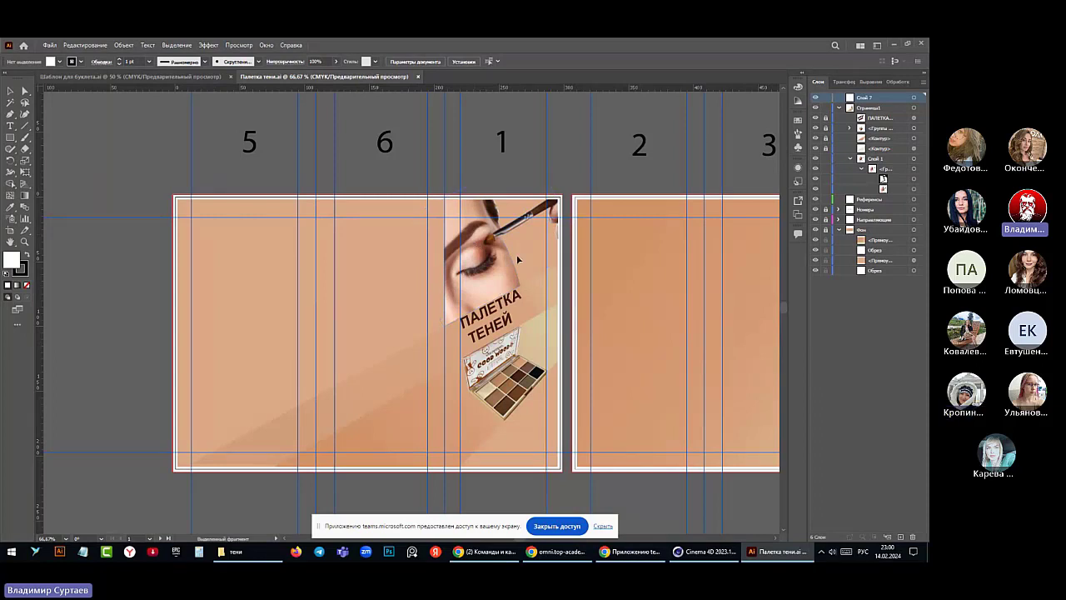
{"action": "left_click", "coordinate": [893, 44]}
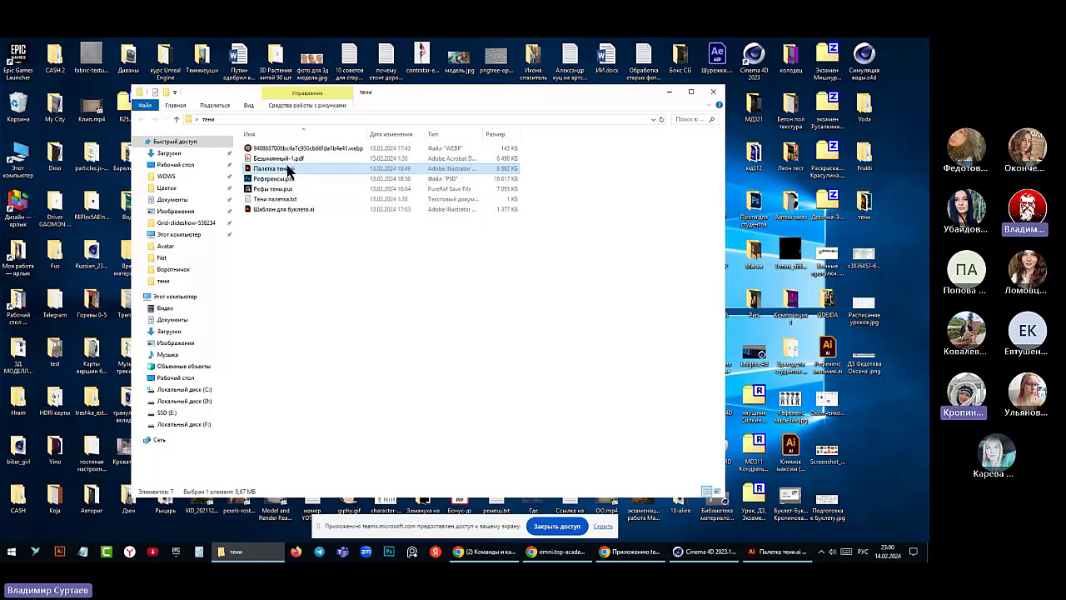
{"action": "left_click", "coordinate": [669, 92]}
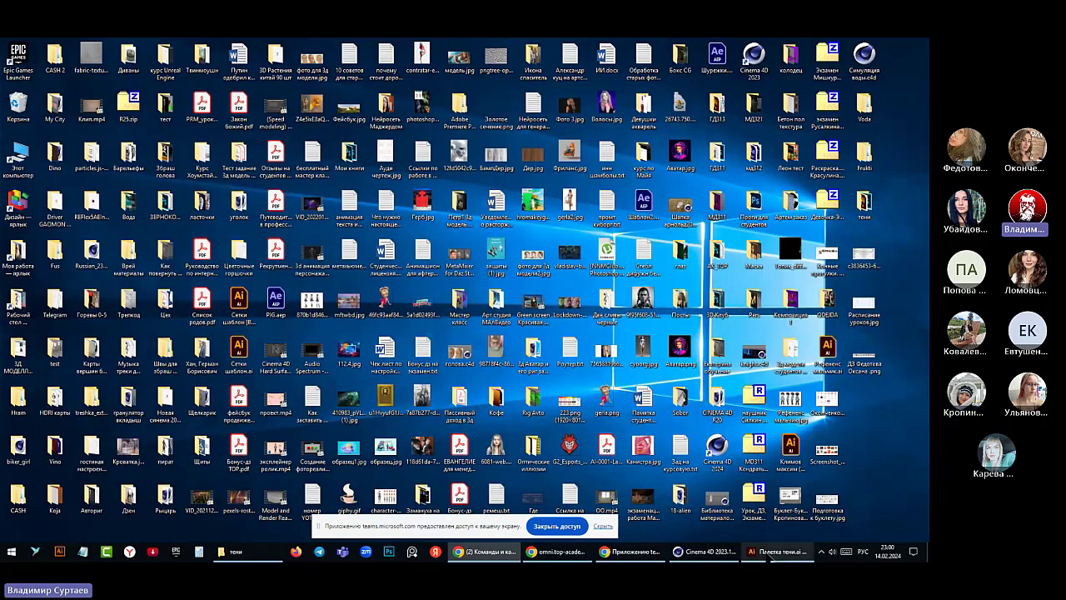
{"action": "left_click", "coordinate": [775, 551]}
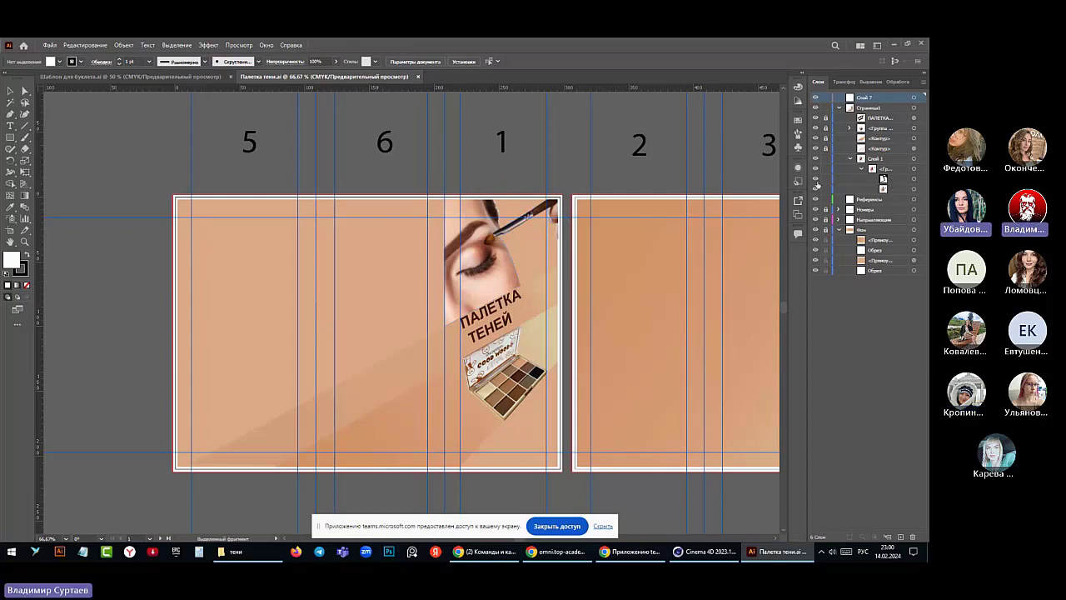
{"action": "left_click", "coordinate": [815, 189]}
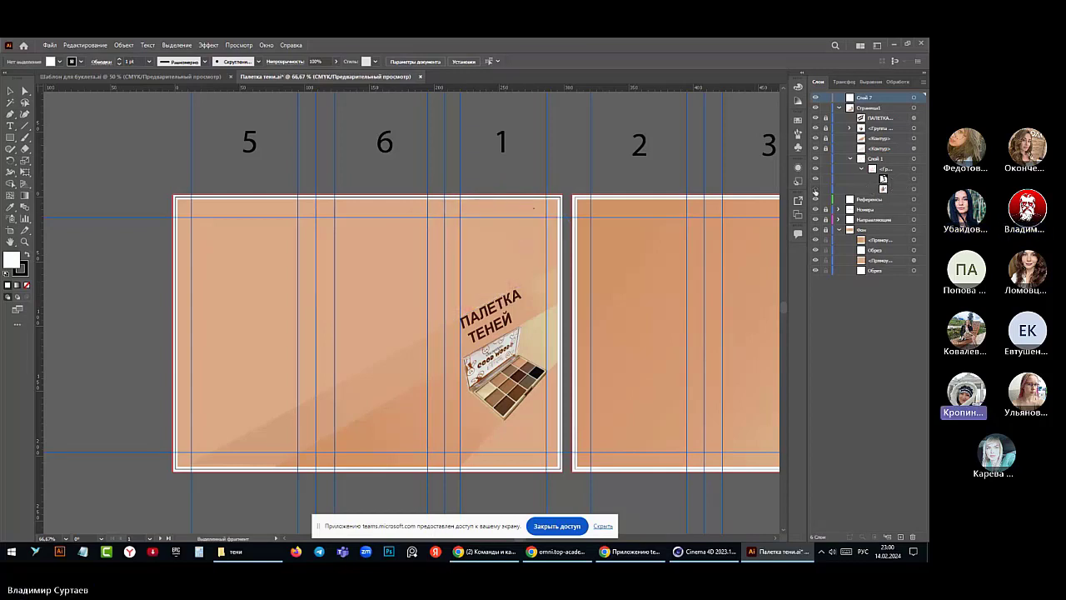
{"action": "left_click", "coordinate": [816, 189]}
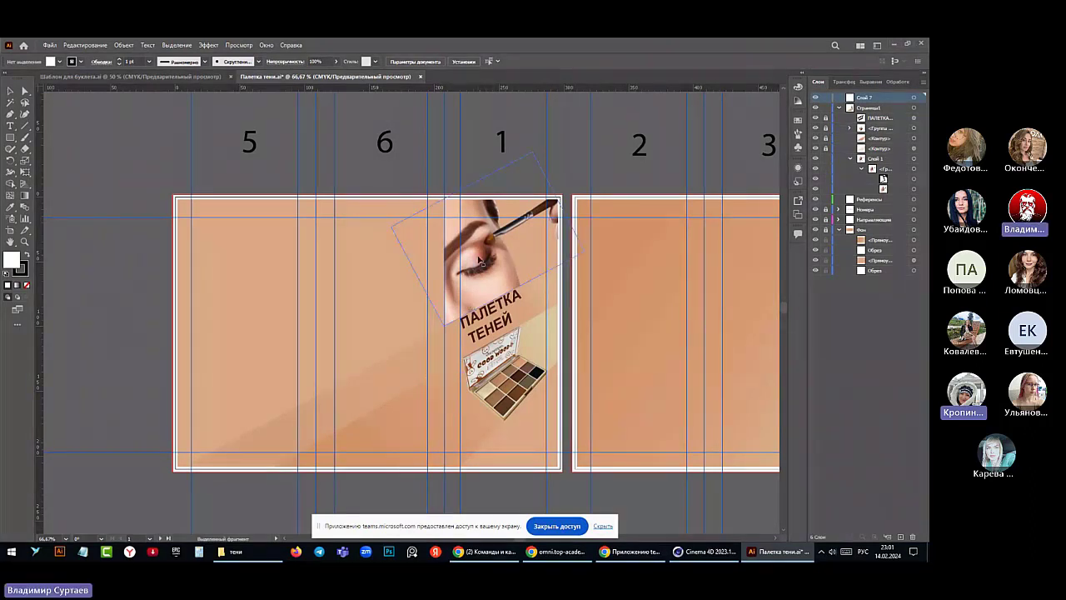
- Select the eye photo clipping group on panel 1 and zoom in to check its edges
{"action": "left_click", "coordinate": [481, 263]}
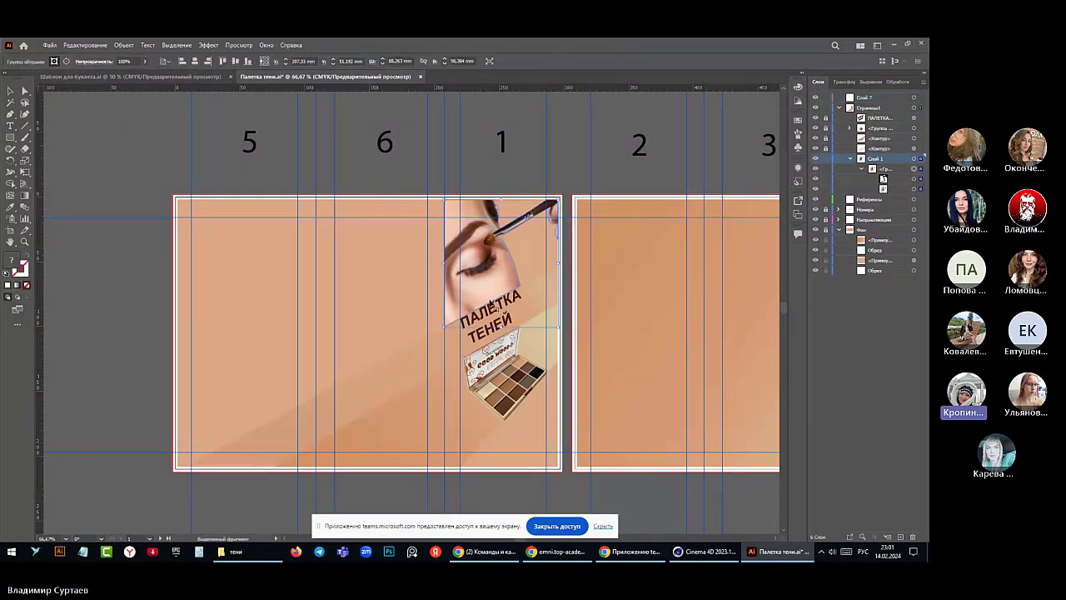
{"action": "scroll", "coordinate": [509, 319], "scroll_direction": "up", "scroll_amount": 2, "text": "alt"}
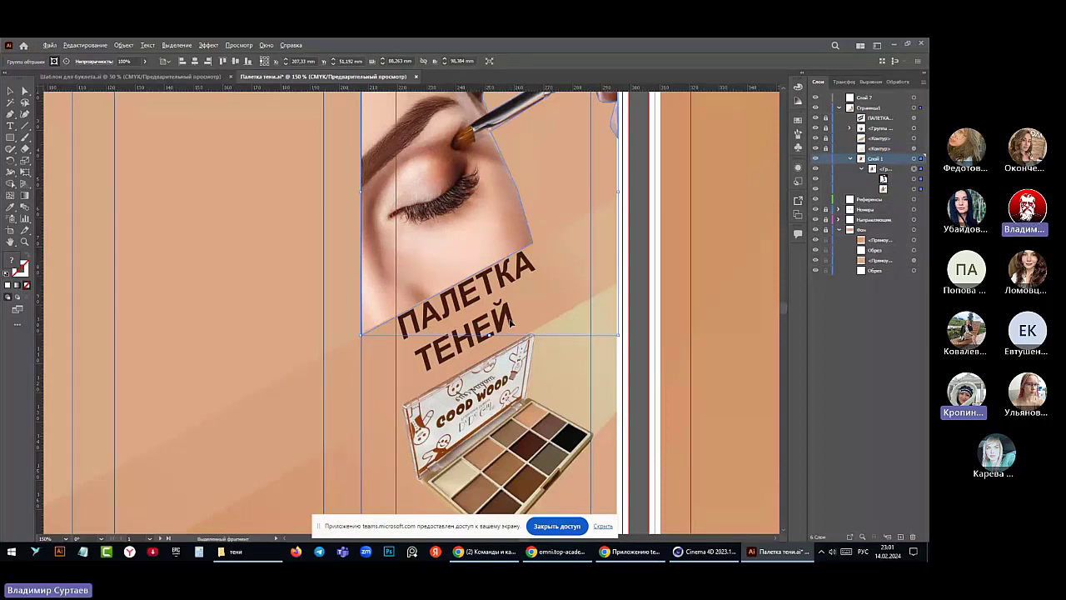
{"action": "scroll", "coordinate": [512, 319], "scroll_direction": "down", "scroll_amount": 2}
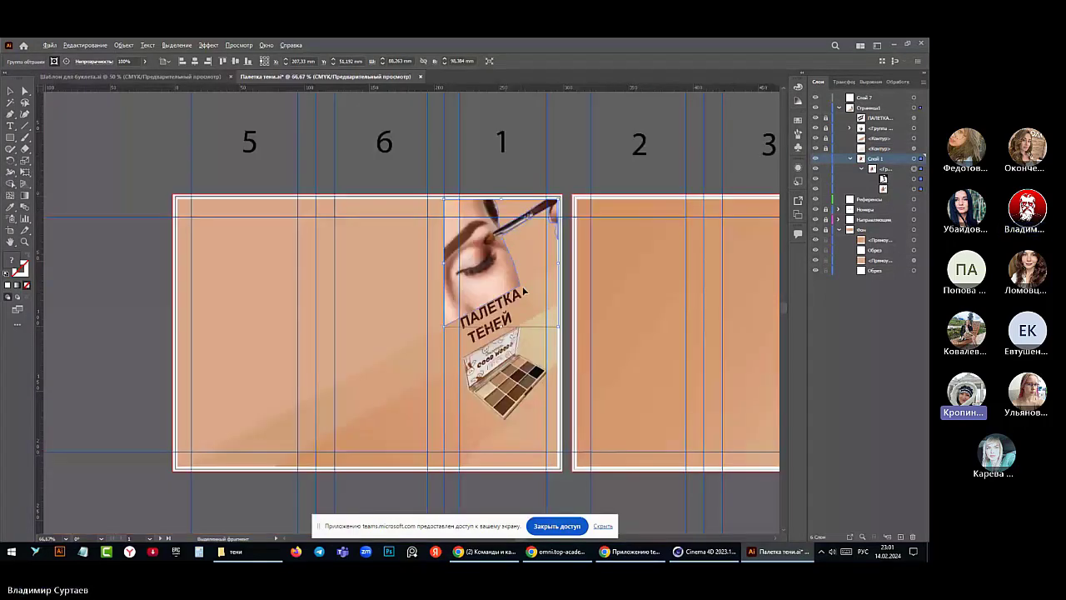
{"action": "scroll", "coordinate": [562, 184], "scroll_direction": "up", "scroll_amount": 1}
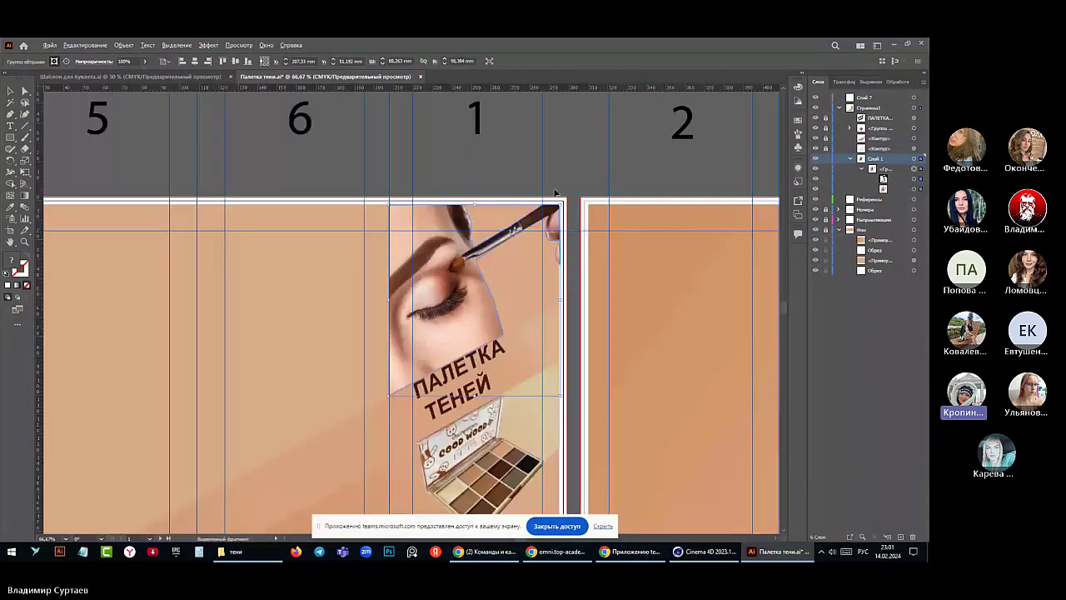
{"action": "scroll", "coordinate": [555, 193], "scroll_direction": "up", "scroll_amount": 4}
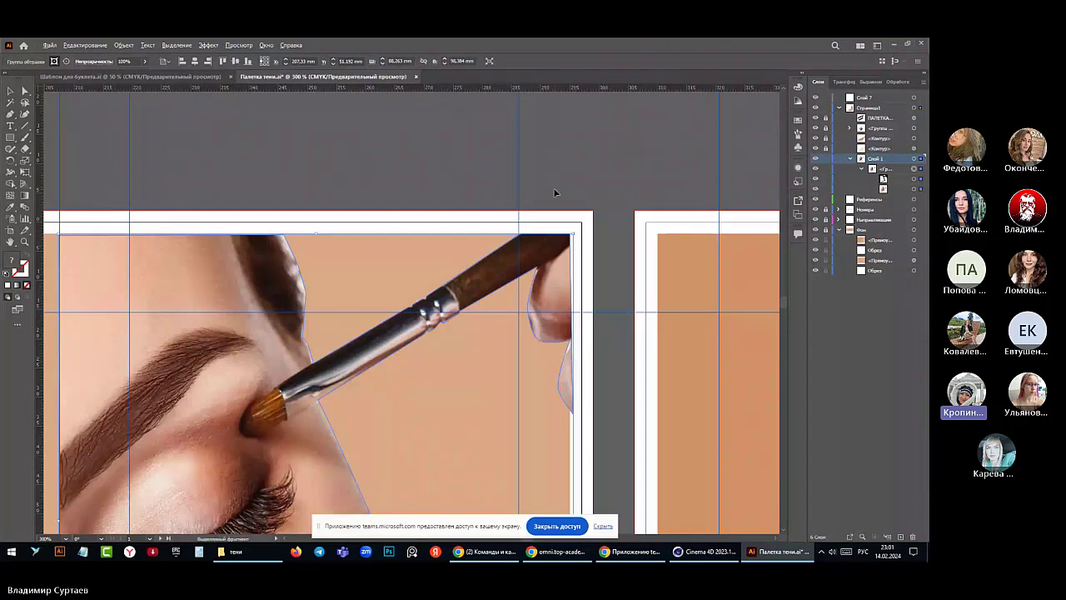
{"action": "scroll", "coordinate": [555, 193], "scroll_direction": "up", "scroll_amount": 1}
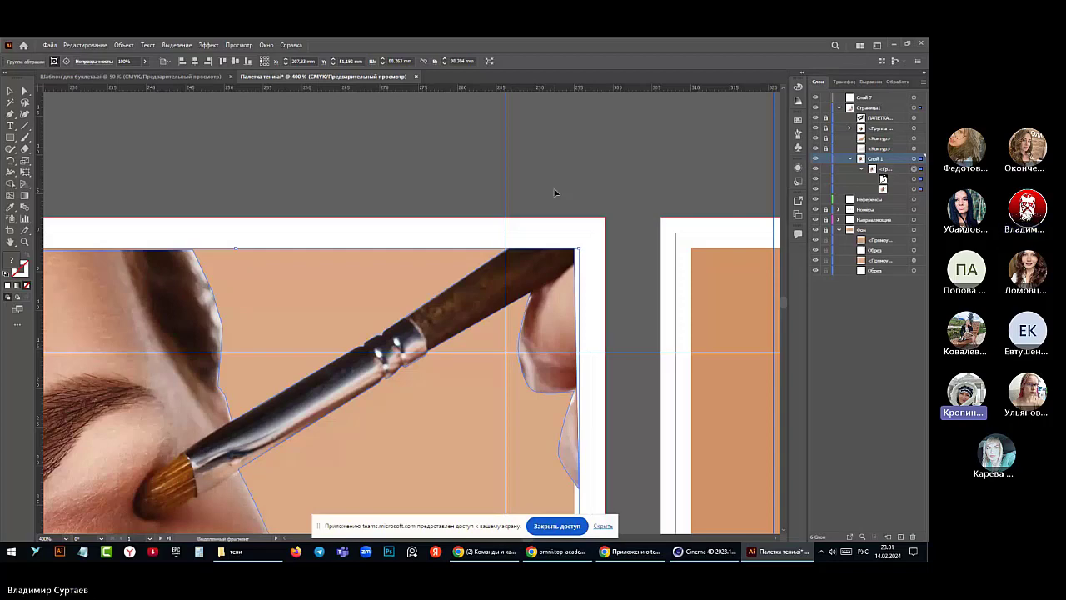
{"action": "scroll", "coordinate": [554, 192], "scroll_direction": "down", "scroll_amount": 8}
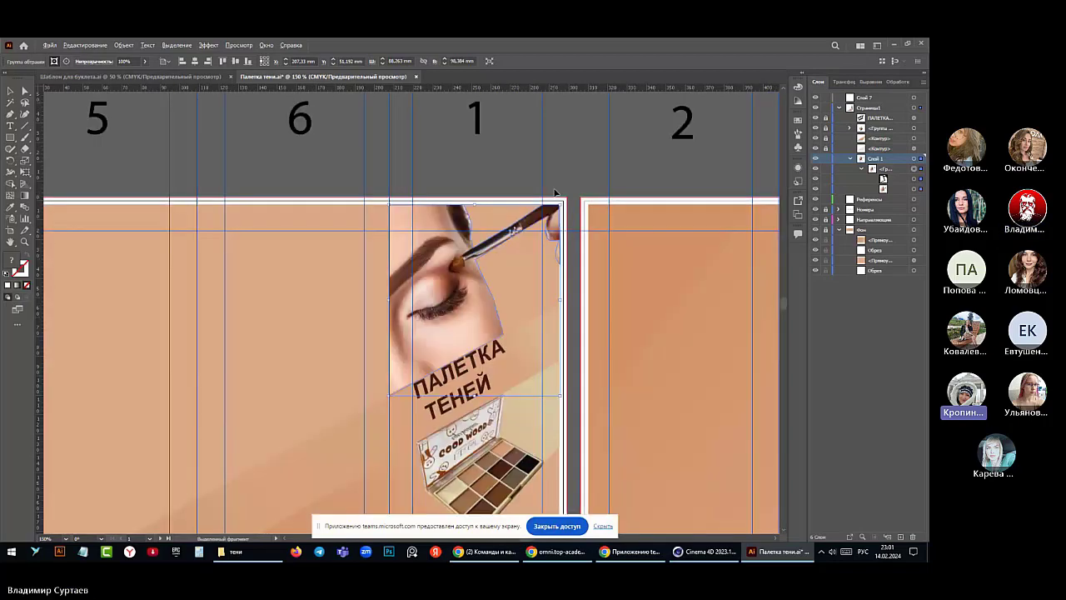
{"action": "scroll", "coordinate": [410, 192], "scroll_direction": "up", "scroll_amount": 8}
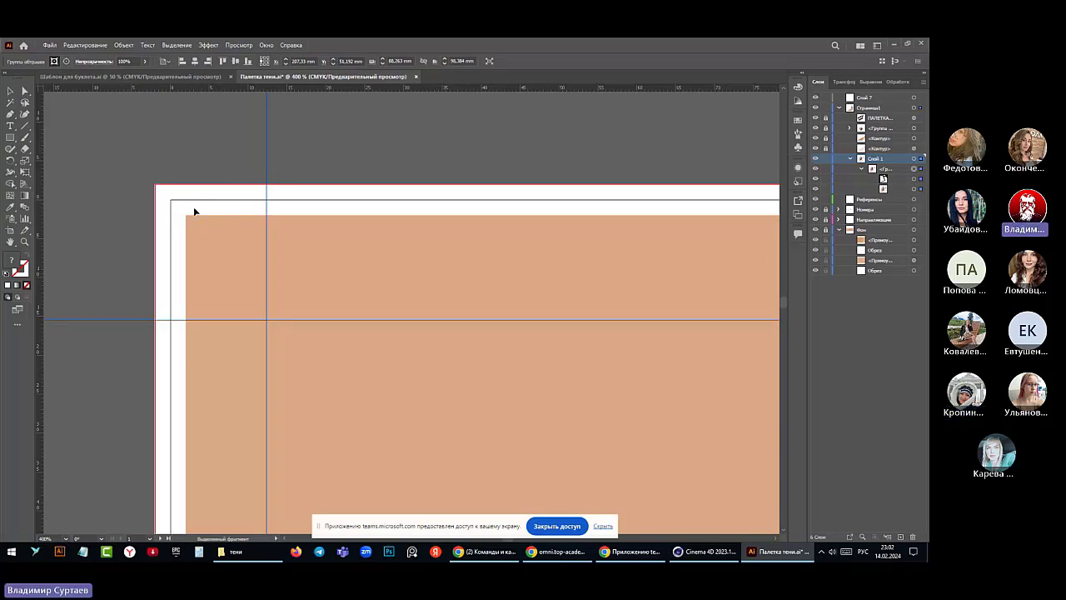
- Fit both booklet artboards in the window (Ctrl+Alt+0) to review the cover layout
{"action": "key", "text": "ctrl+alt+0"}
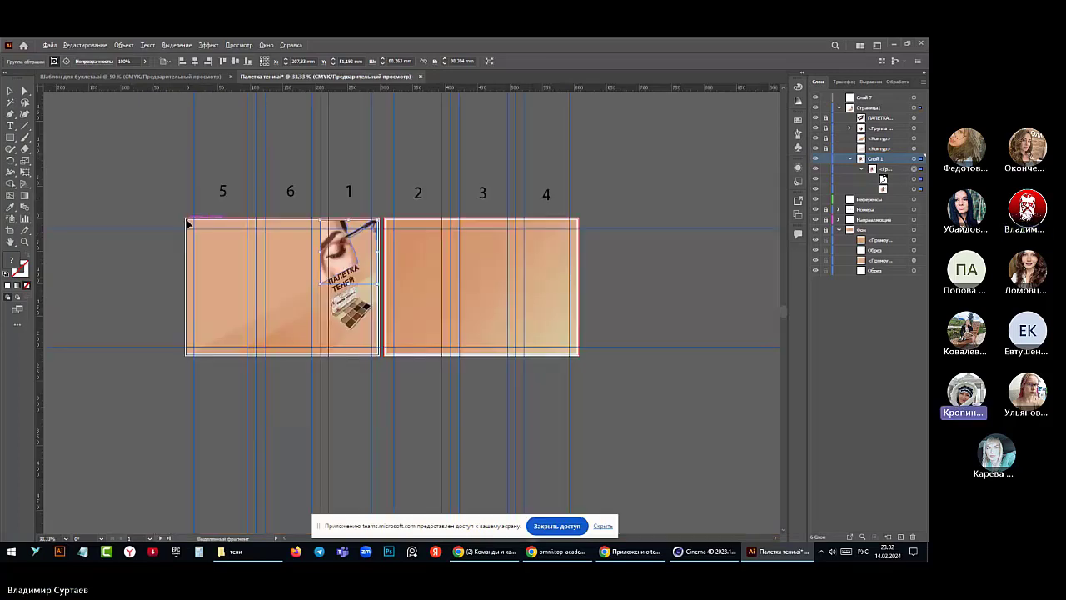
{"action": "scroll", "coordinate": [241, 267], "scroll_direction": "up", "scroll_amount": 1}
{"action": "scroll", "coordinate": [241, 267], "scroll_direction": "down", "scroll_amount": 1}
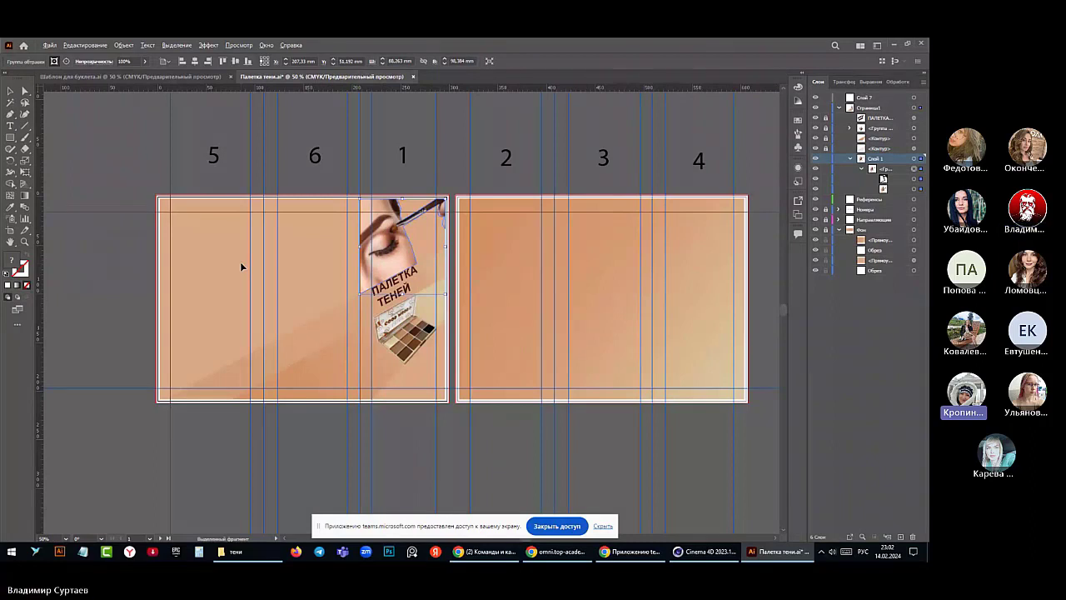
{"action": "scroll", "coordinate": [241, 266], "scroll_direction": "up", "scroll_amount": 1}
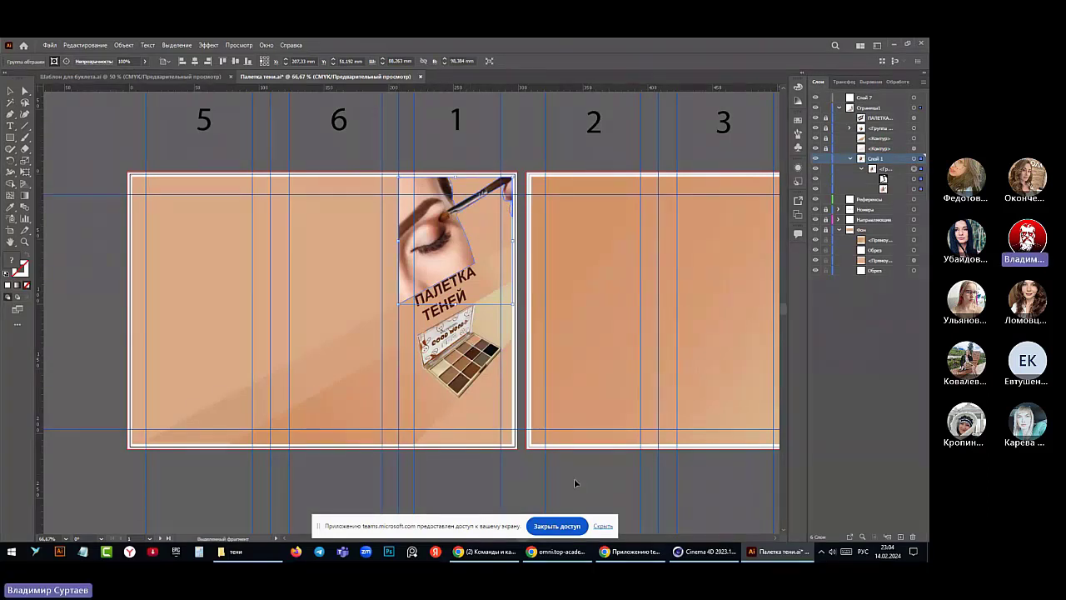
- Open Референсы.psd from the тени folder in Photoshop
{"action": "left_click", "coordinate": [241, 551]}
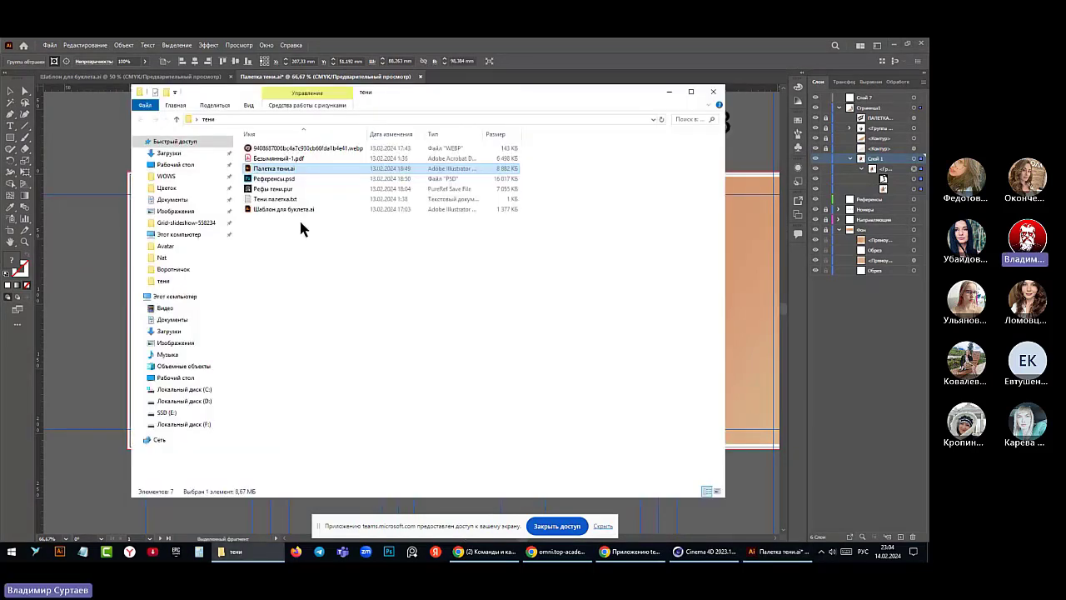
{"action": "left_click", "coordinate": [284, 179]}
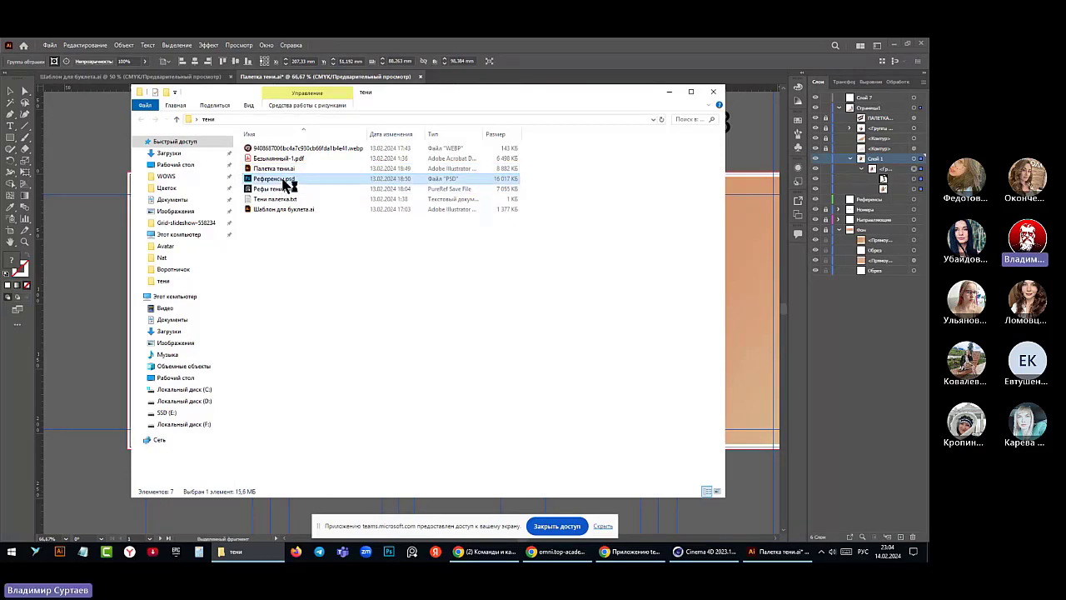
{"action": "double_click", "coordinate": [284, 180]}
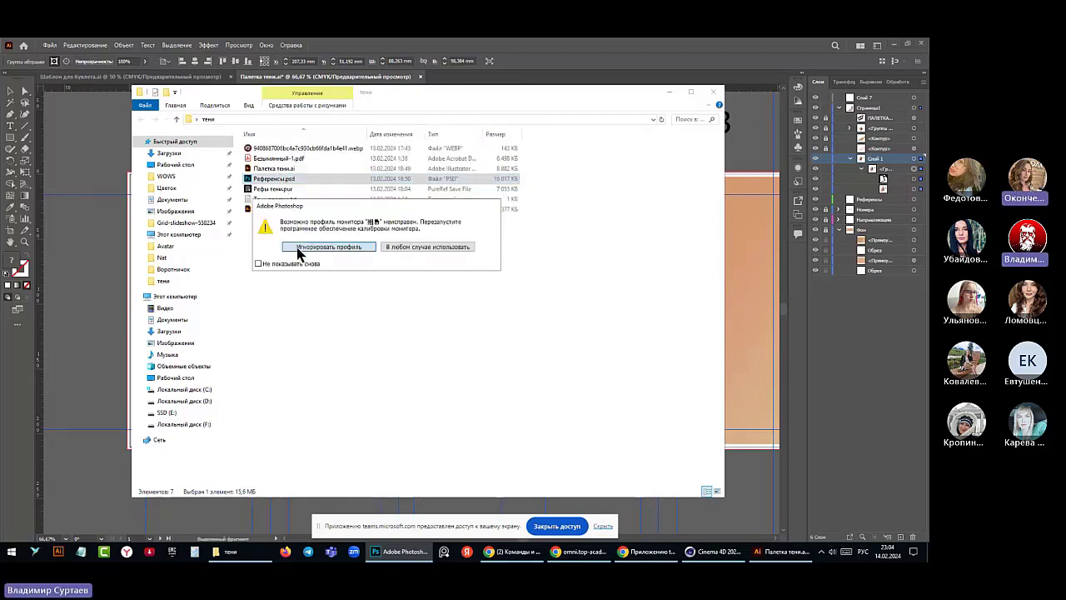
- Dismiss the profile warning, then select all of the Слой 2 palette advert and copy it
{"action": "left_click", "coordinate": [295, 244]}
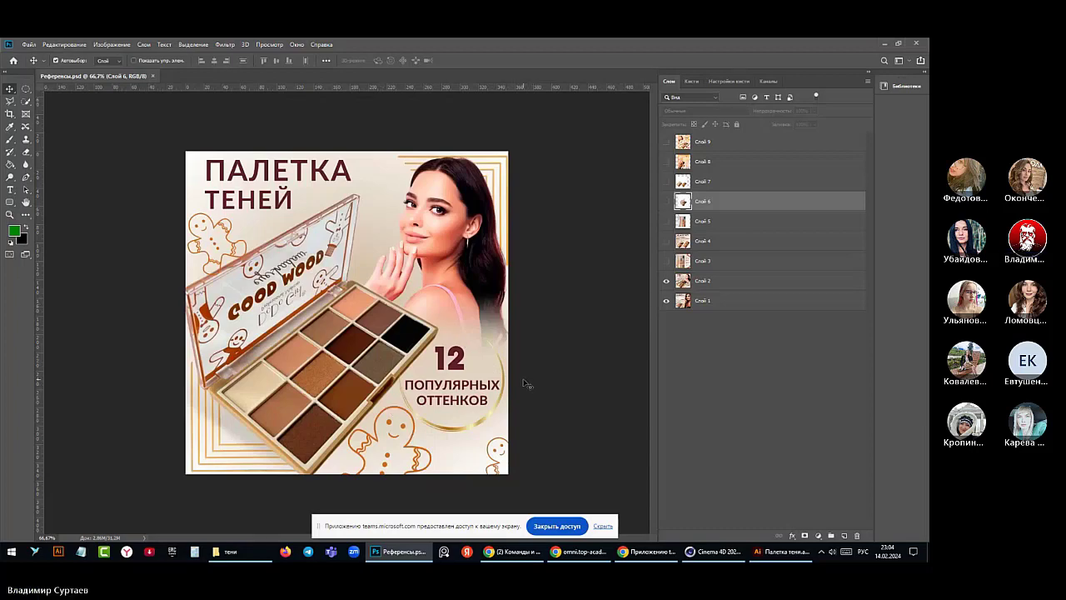
{"action": "left_click", "coordinate": [410, 303]}
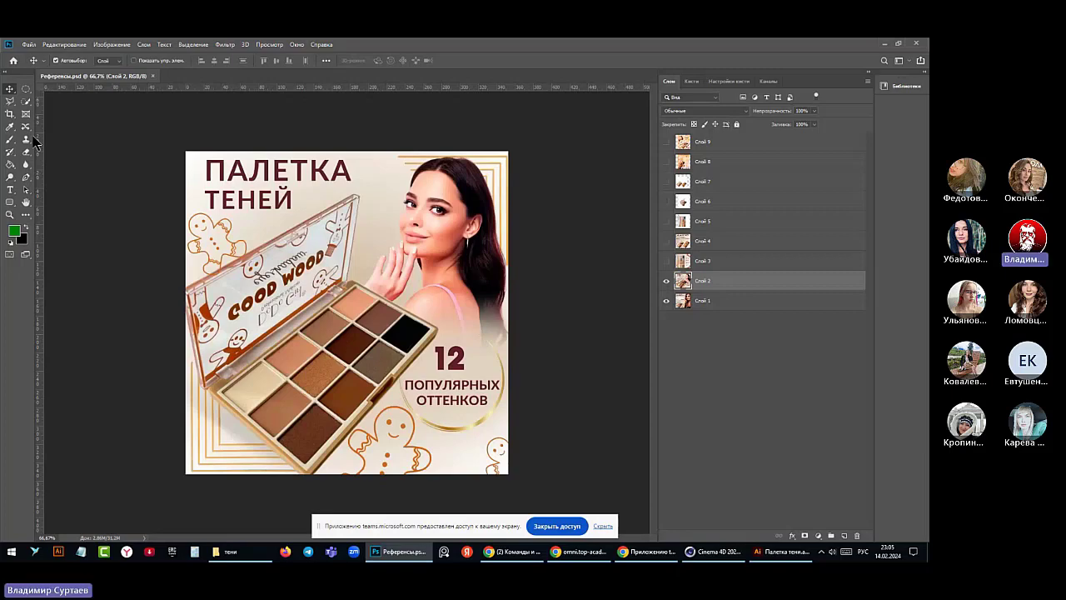
{"action": "left_click", "coordinate": [193, 45]}
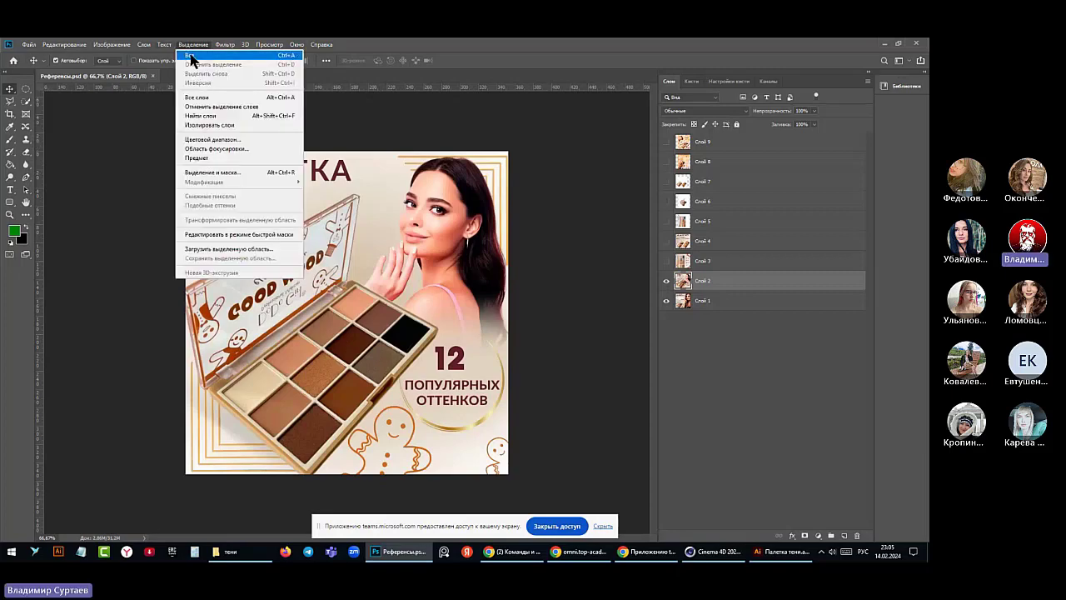
{"action": "left_click", "coordinate": [198, 55]}
{"action": "left_click", "coordinate": [66, 44]}
{"action": "left_click", "coordinate": [64, 112]}
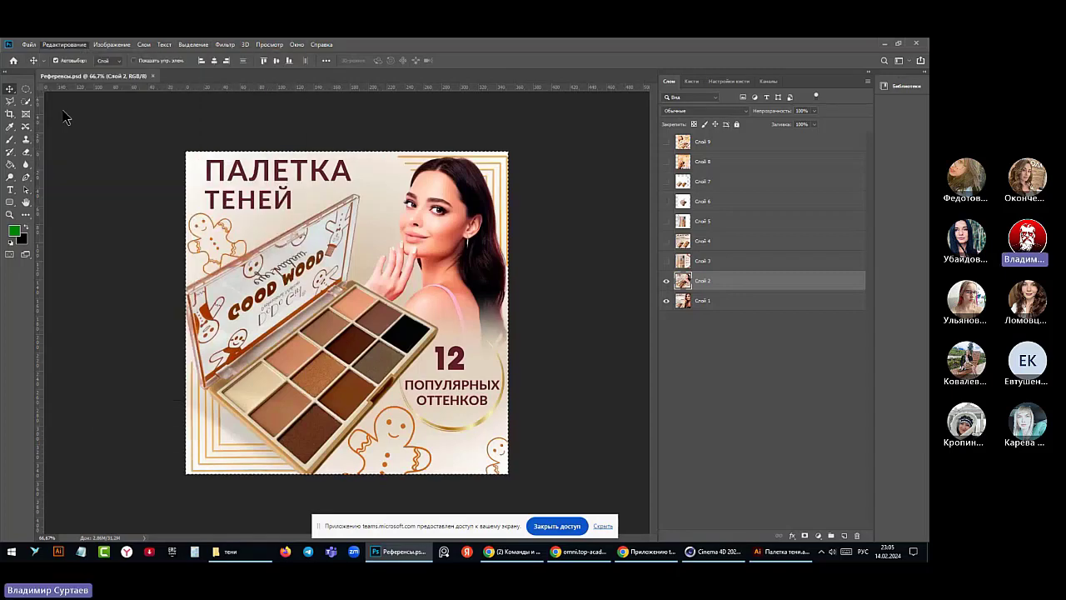
- Back in Illustrator, collapse Слой 1 in Layers, deselect the eye image and zoom out
{"action": "left_click", "coordinate": [783, 551]}
{"action": "left_click", "coordinate": [84, 45]}
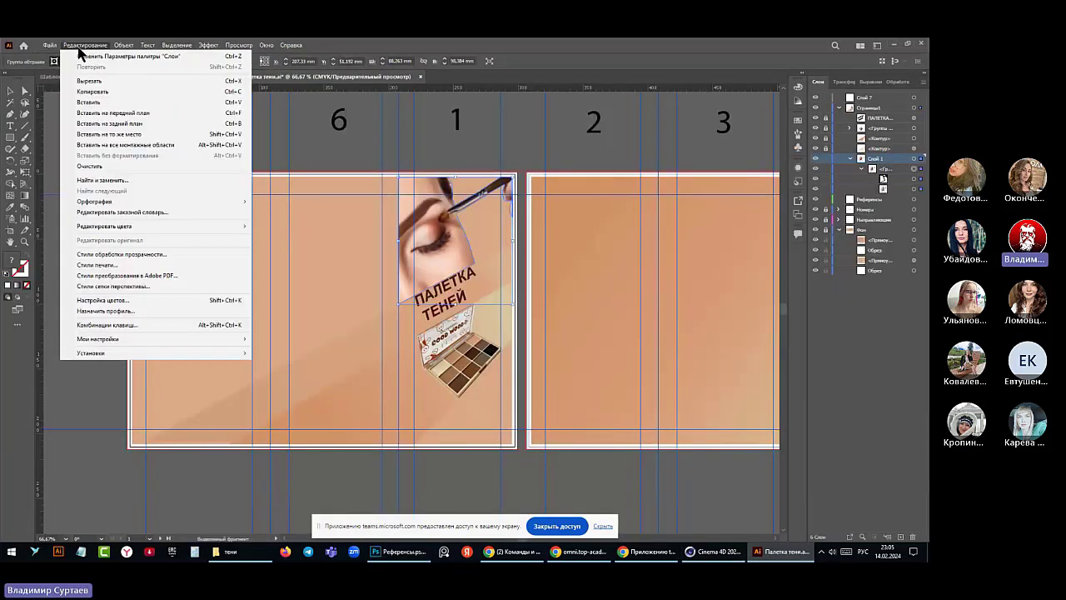
{"action": "left_click", "coordinate": [853, 164]}
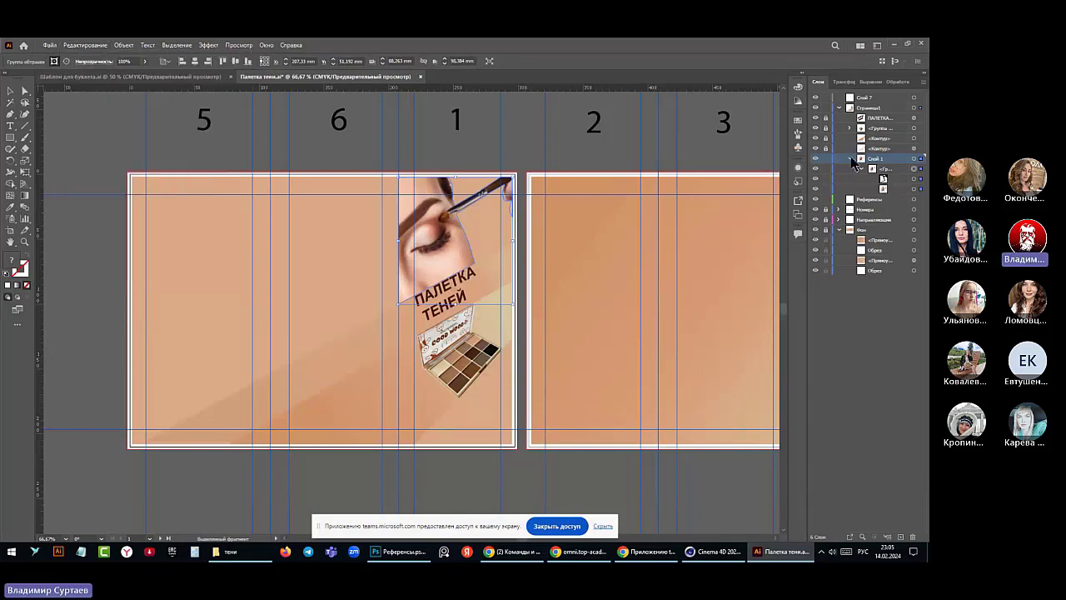
{"action": "left_click", "coordinate": [850, 158]}
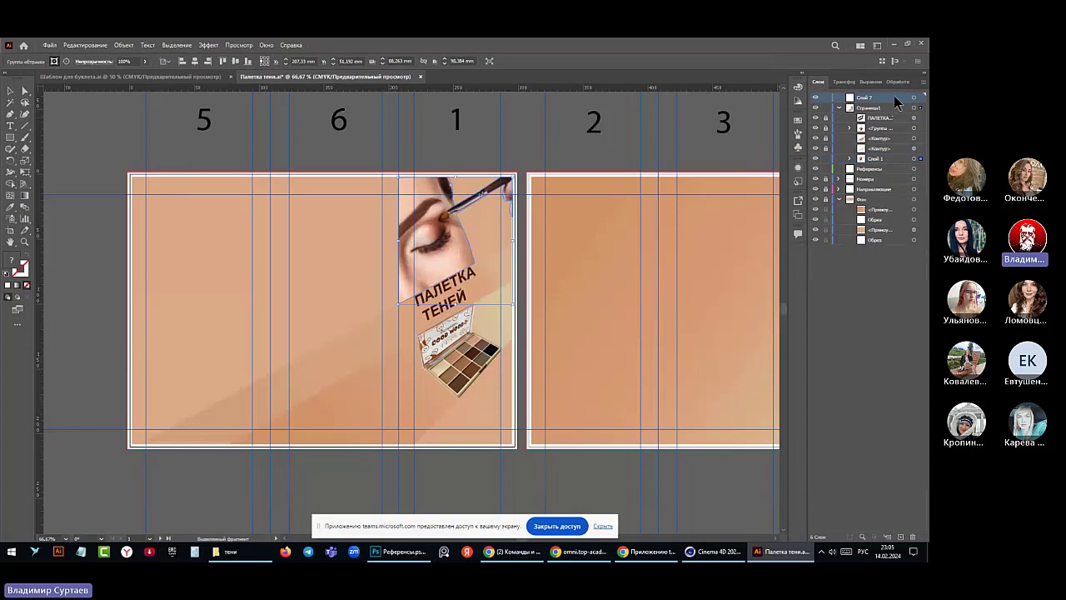
{"action": "left_click", "coordinate": [894, 99]}
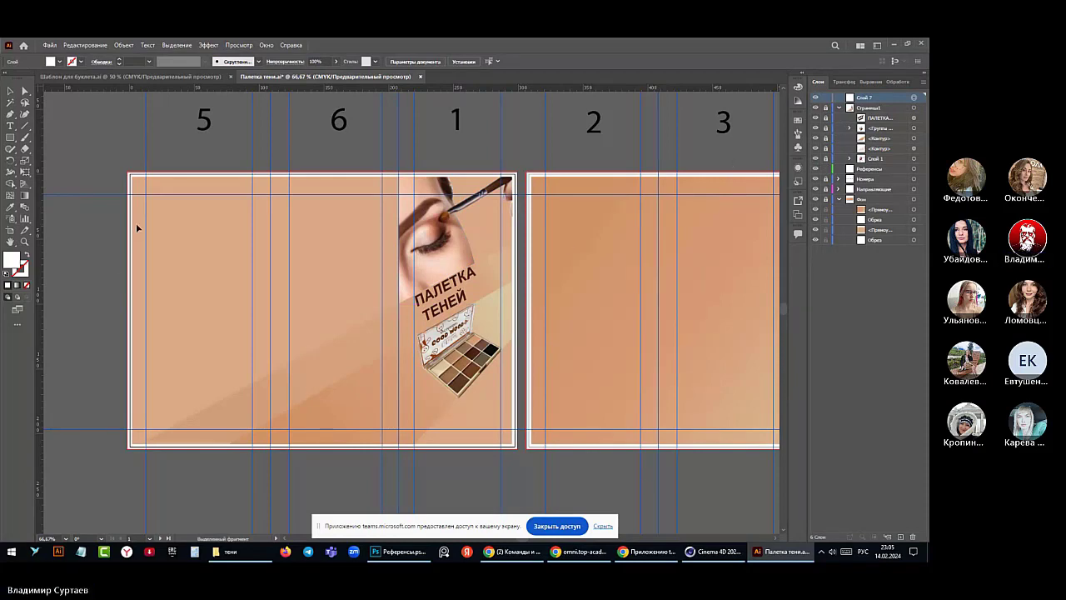
{"action": "scroll", "coordinate": [177, 238], "scroll_direction": "down", "scroll_amount": 3}
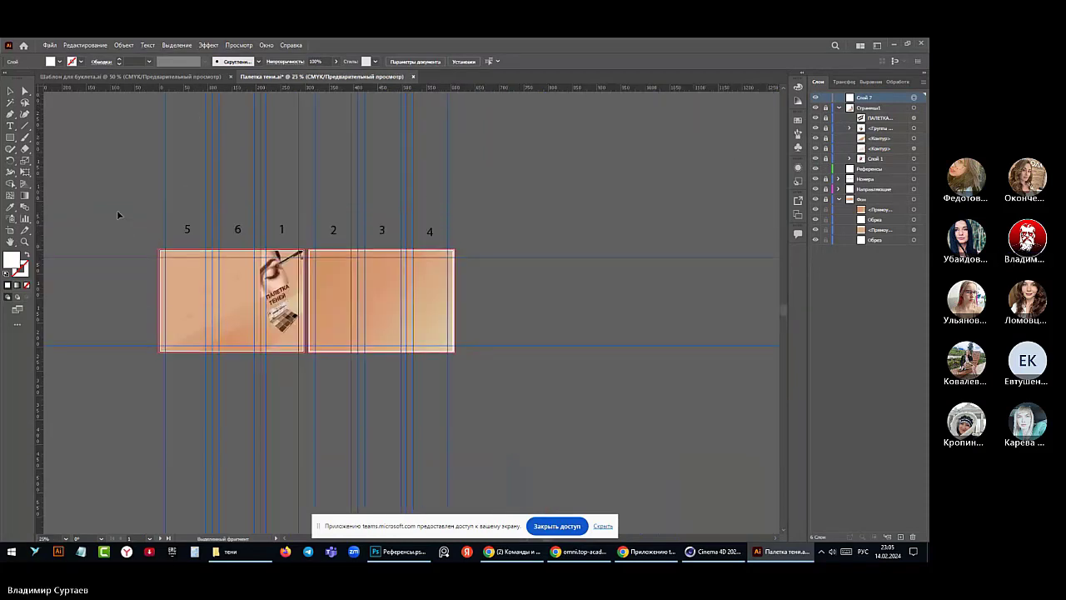
- Paste the palette advert, allowing locked layers, and drag it above the booklet panels
{"action": "left_click", "coordinate": [90, 45]}
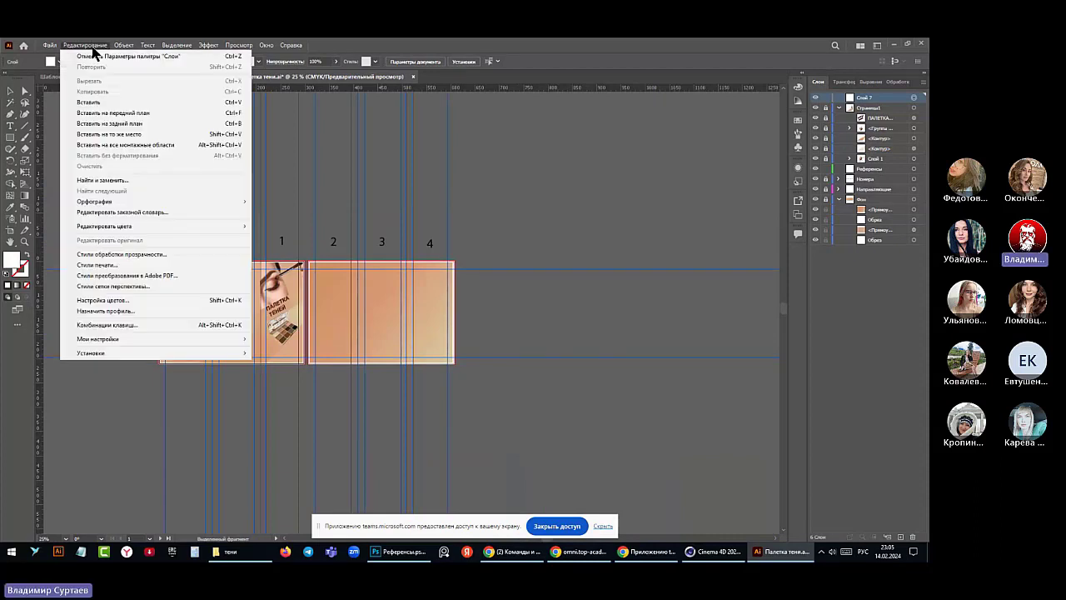
{"action": "left_click", "coordinate": [92, 102]}
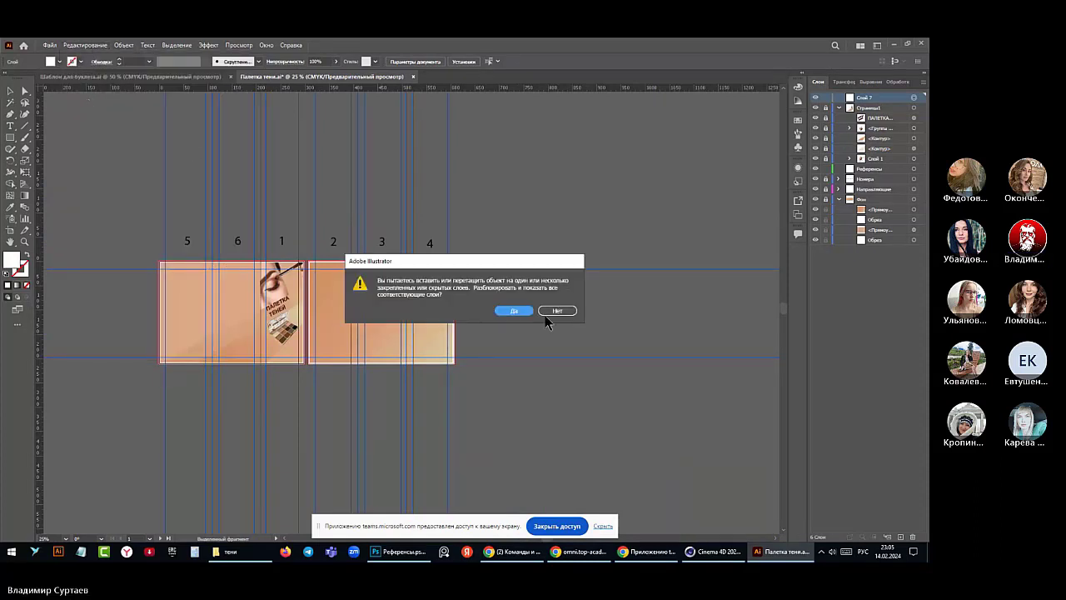
{"action": "left_click", "coordinate": [514, 311]}
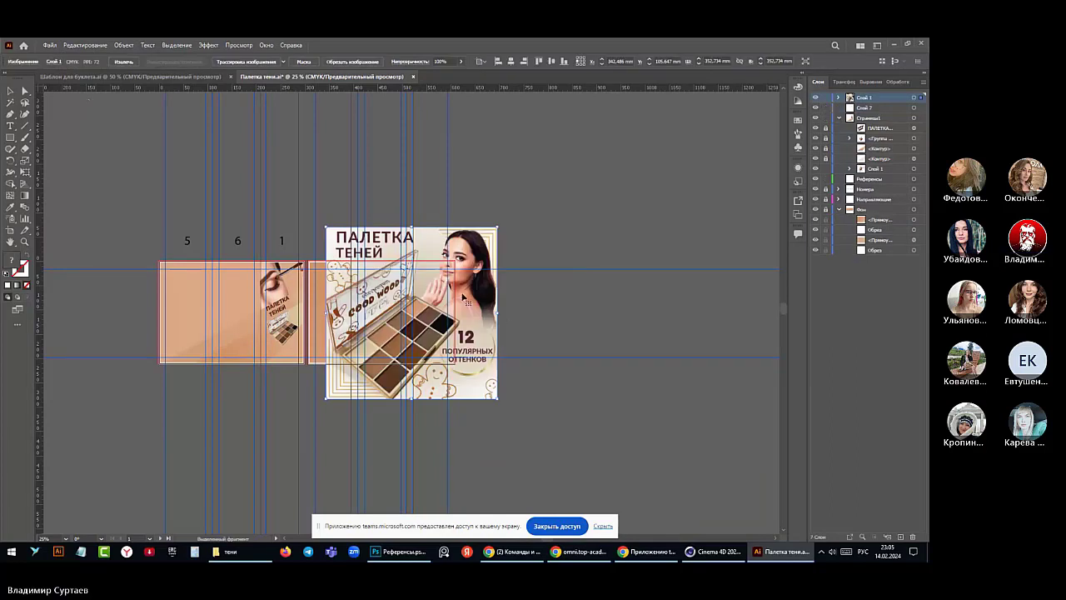
{"action": "left_click_drag", "start_coordinate": [430, 256], "coordinate": [181, 105]}
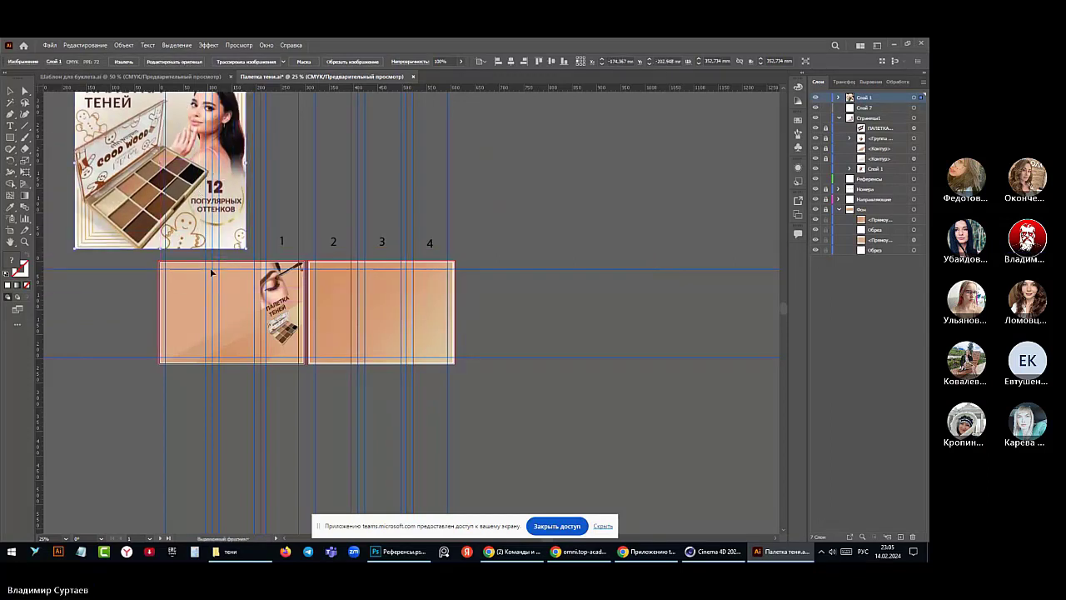
{"action": "scroll", "coordinate": [216, 275], "scroll_direction": "up", "scroll_amount": 3}
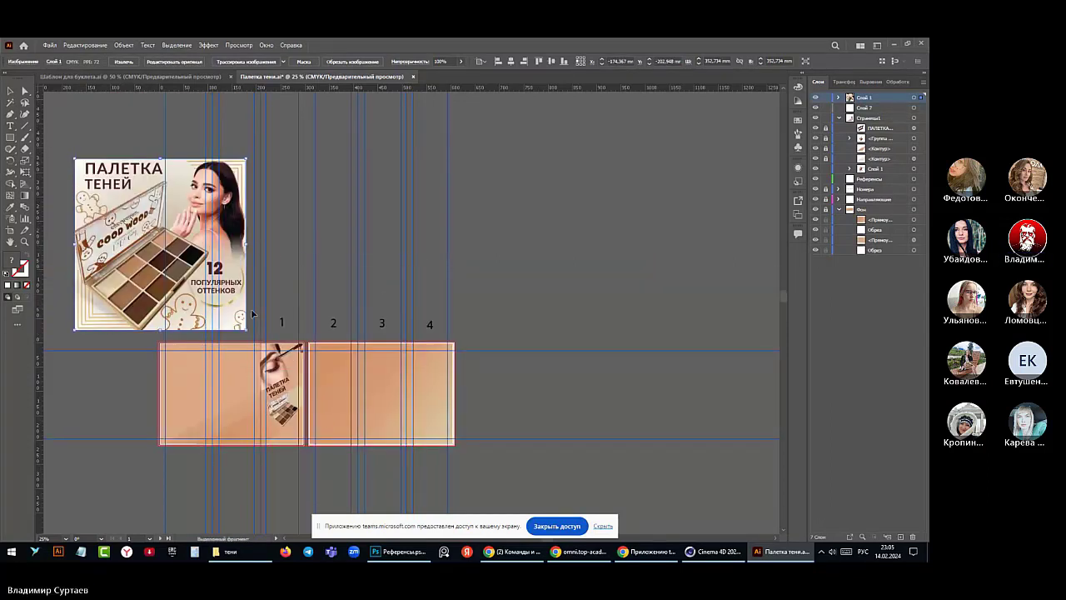
{"action": "scroll", "coordinate": [266, 412], "scroll_direction": "up", "scroll_amount": 2}
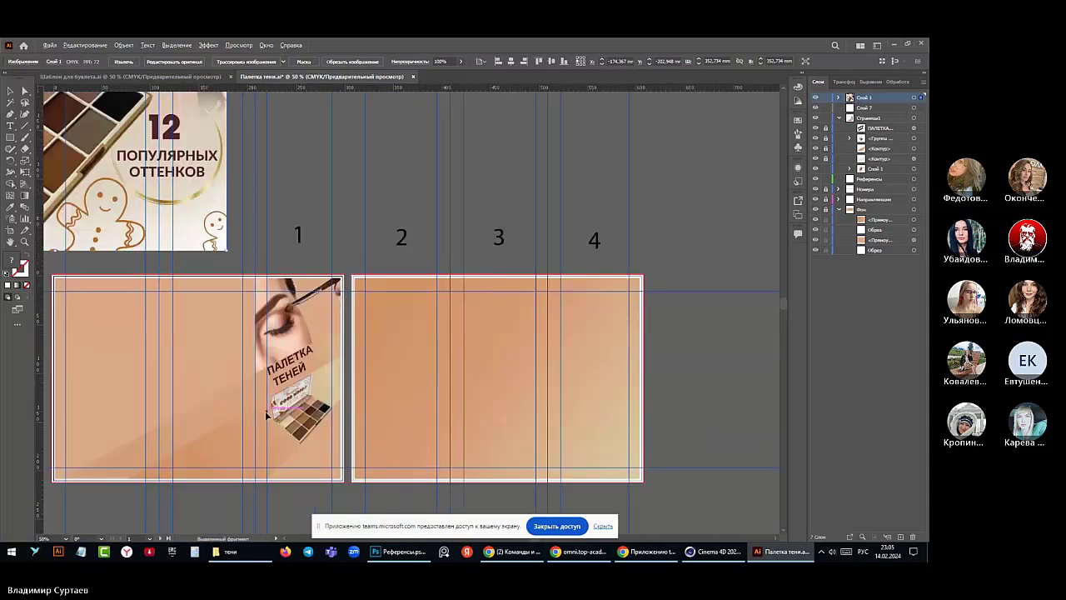
{"action": "scroll", "coordinate": [198, 403], "scroll_direction": "down", "scroll_amount": 1}
{"action": "scroll", "coordinate": [141, 401], "scroll_direction": "up", "scroll_amount": 3}
{"action": "scroll", "coordinate": [142, 402], "scroll_direction": "down", "scroll_amount": 2}
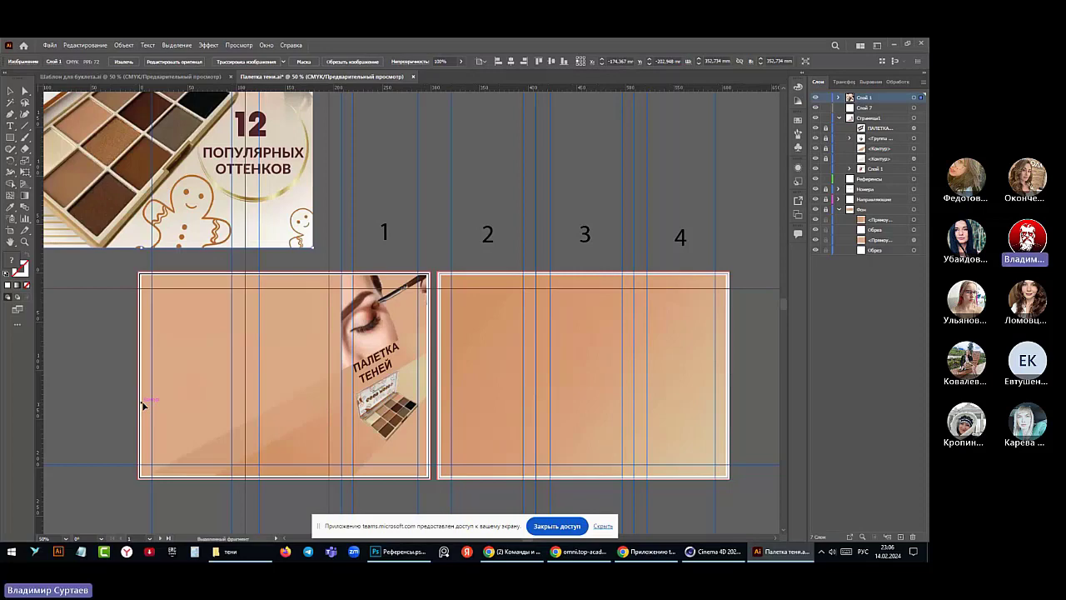
{"action": "scroll", "coordinate": [142, 405], "scroll_direction": "down", "scroll_amount": 1}
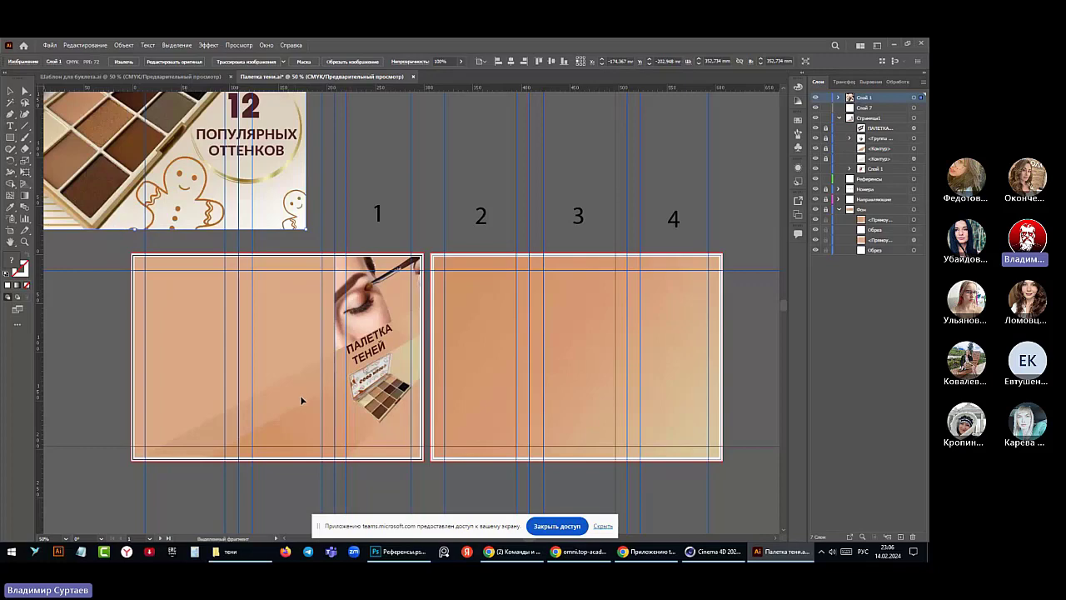
- With Direct Selection (A), drag the white shape's top anchor so its left edge is vertical
{"action": "key", "text": "a"}
{"action": "left_click", "coordinate": [190, 257]}
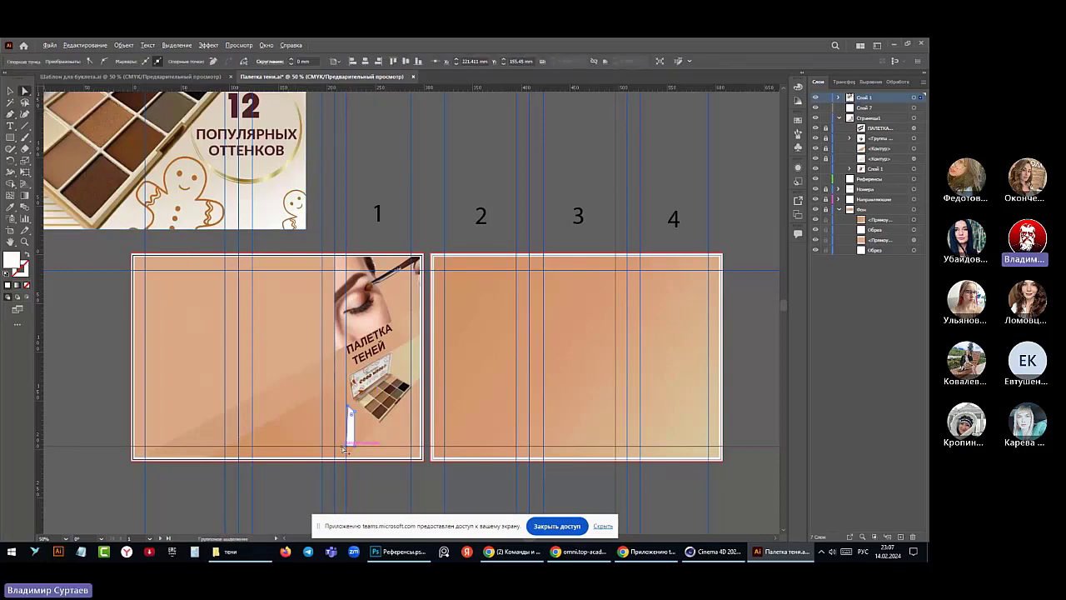
{"action": "scroll", "coordinate": [342, 441], "scroll_direction": "up", "scroll_amount": 3}
{"action": "scroll", "coordinate": [340, 432], "scroll_direction": "up", "scroll_amount": 2}
{"action": "scroll", "coordinate": [351, 388], "scroll_direction": "down", "scroll_amount": 2}
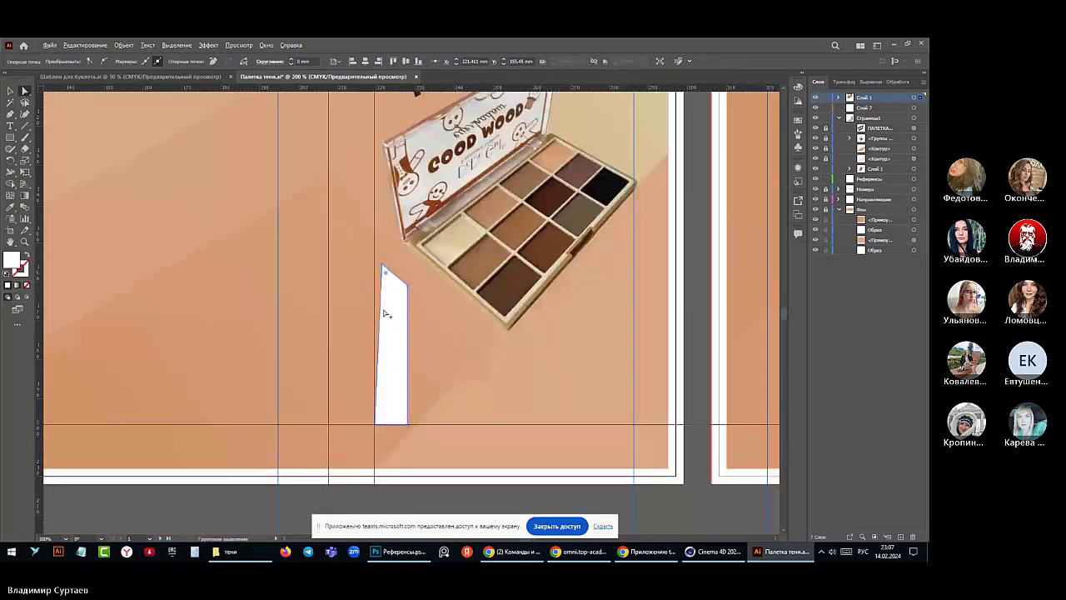
{"action": "scroll", "coordinate": [386, 314], "scroll_direction": "up", "scroll_amount": 2}
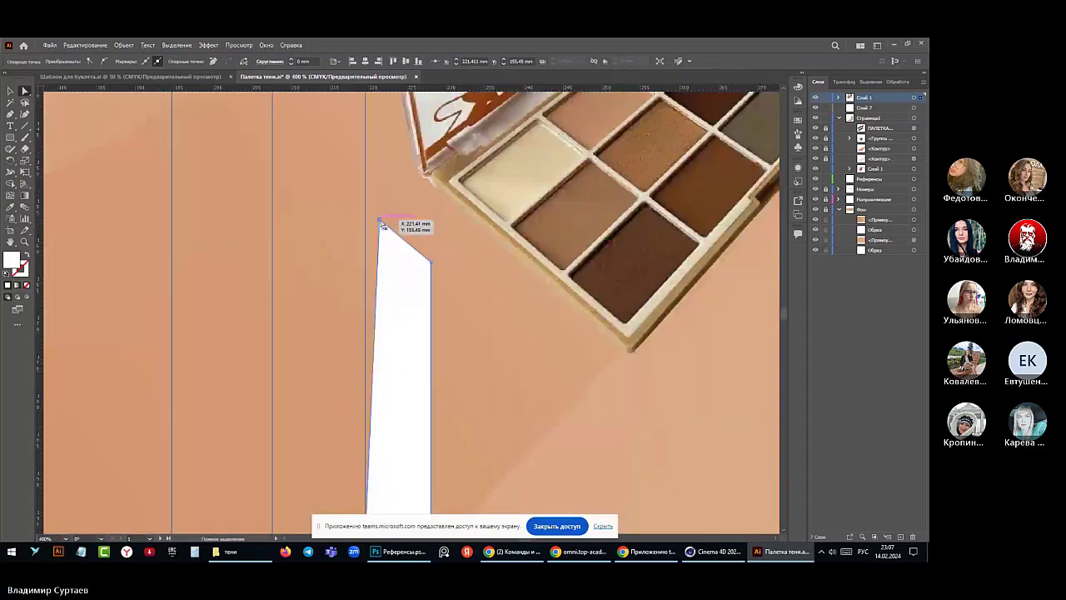
{"action": "left_click_drag", "start_coordinate": [381, 223], "coordinate": [367, 210]}
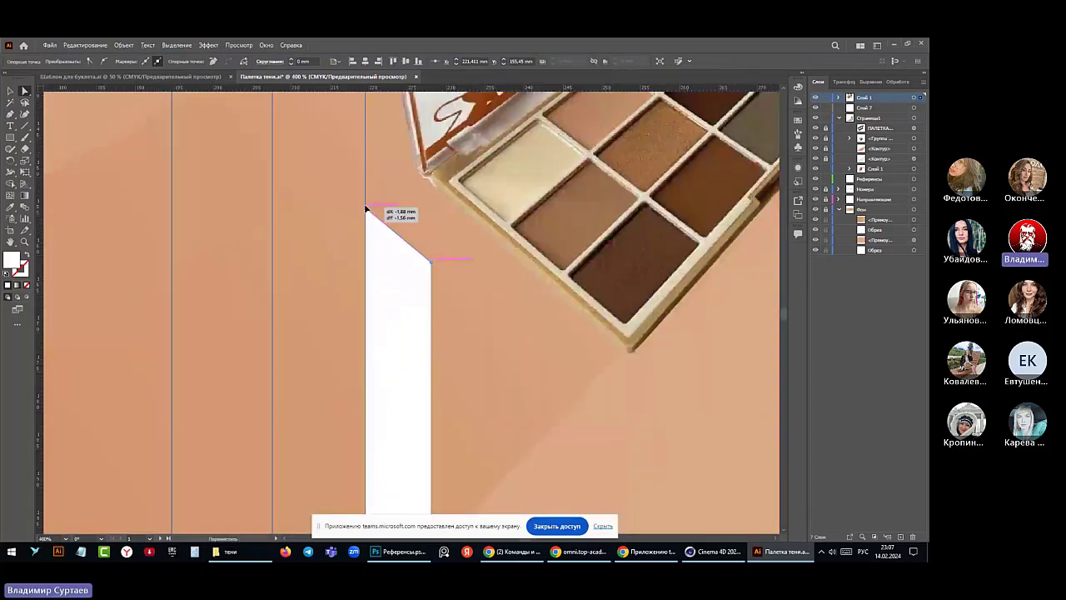
{"action": "scroll", "coordinate": [411, 271], "scroll_direction": "down", "scroll_amount": 2}
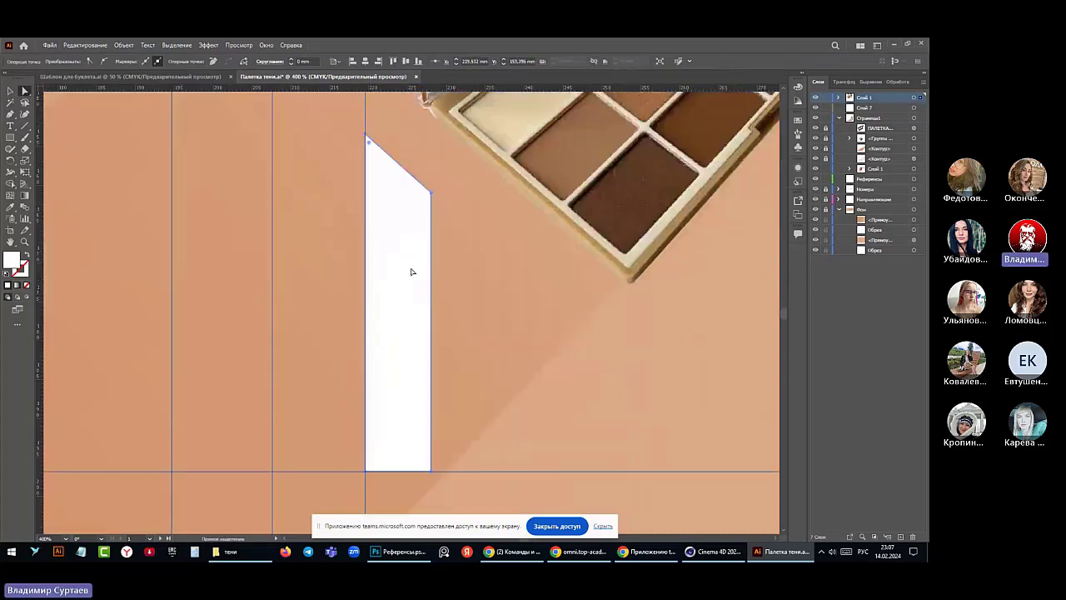
{"action": "scroll", "coordinate": [410, 272], "scroll_direction": "down", "scroll_amount": 4}
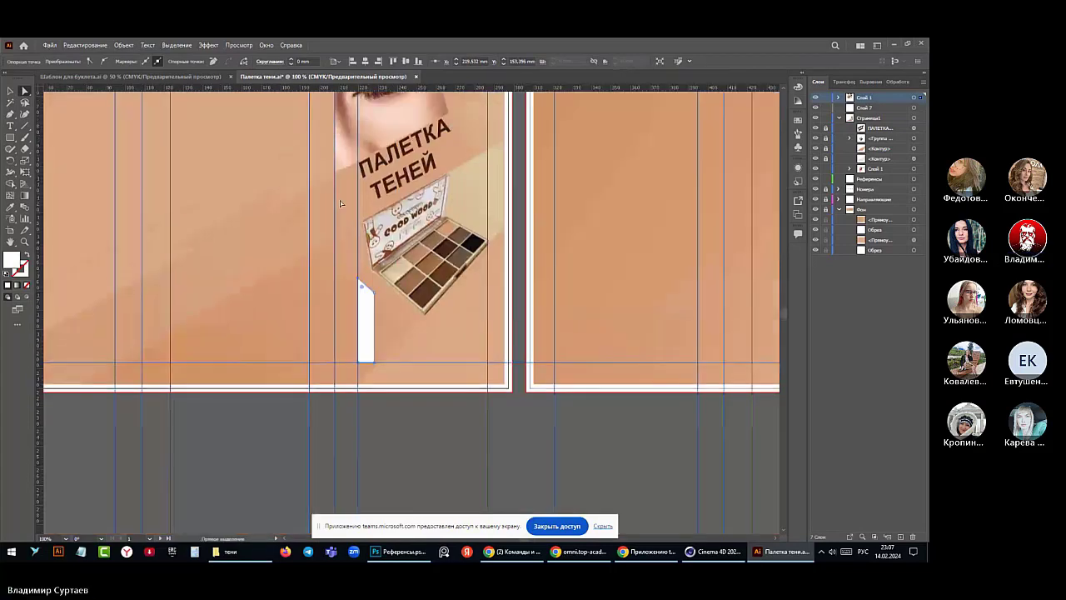
{"action": "scroll", "coordinate": [340, 203], "scroll_direction": "up", "scroll_amount": 2}
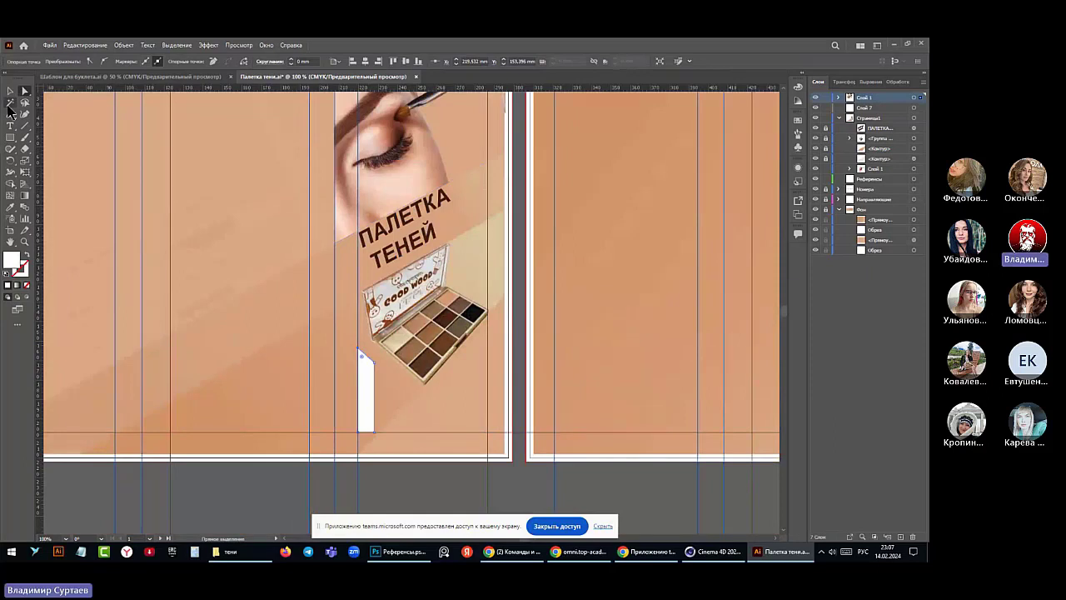
- Draw a closed angular zigzag path with the Pen tool beside the white strip below the palette
{"action": "left_click", "coordinate": [10, 115]}
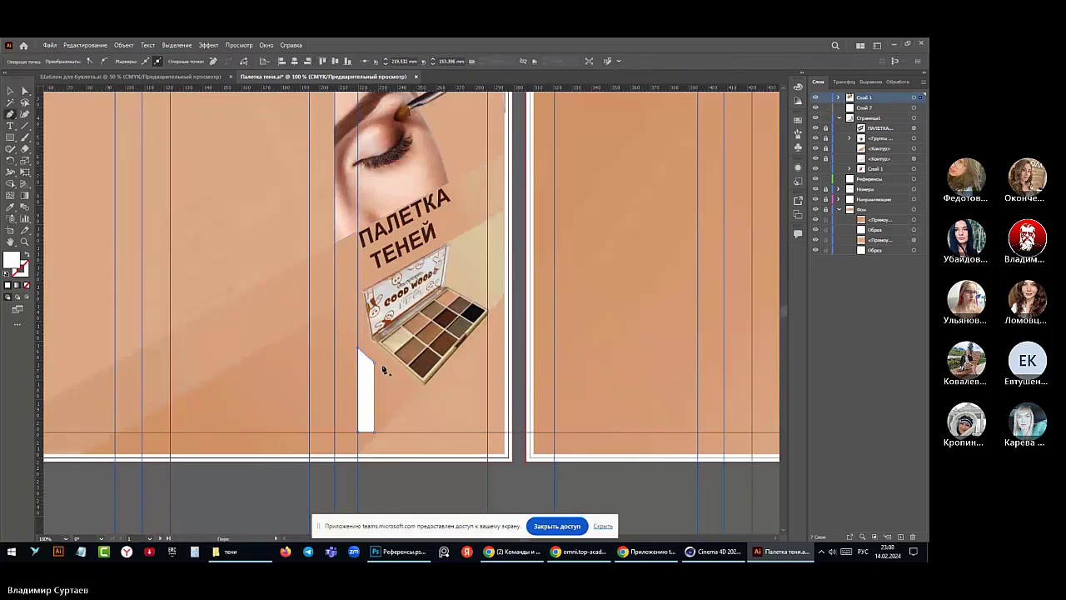
{"action": "left_click", "coordinate": [382, 367]}
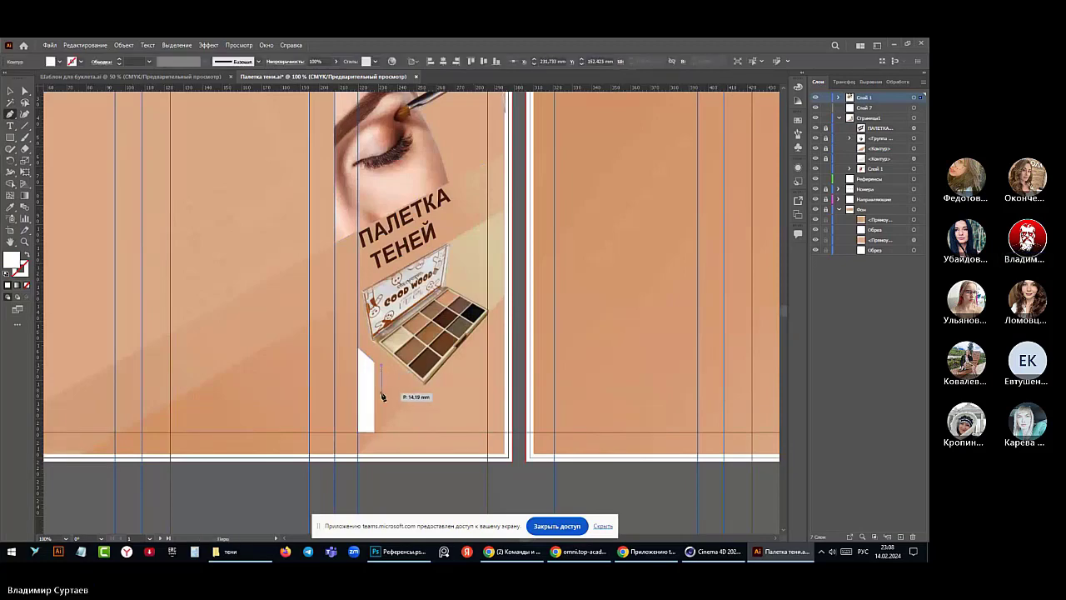
{"action": "left_click", "coordinate": [381, 395]}
{"action": "left_click_drag", "start_coordinate": [381, 395], "coordinate": [407, 399]}
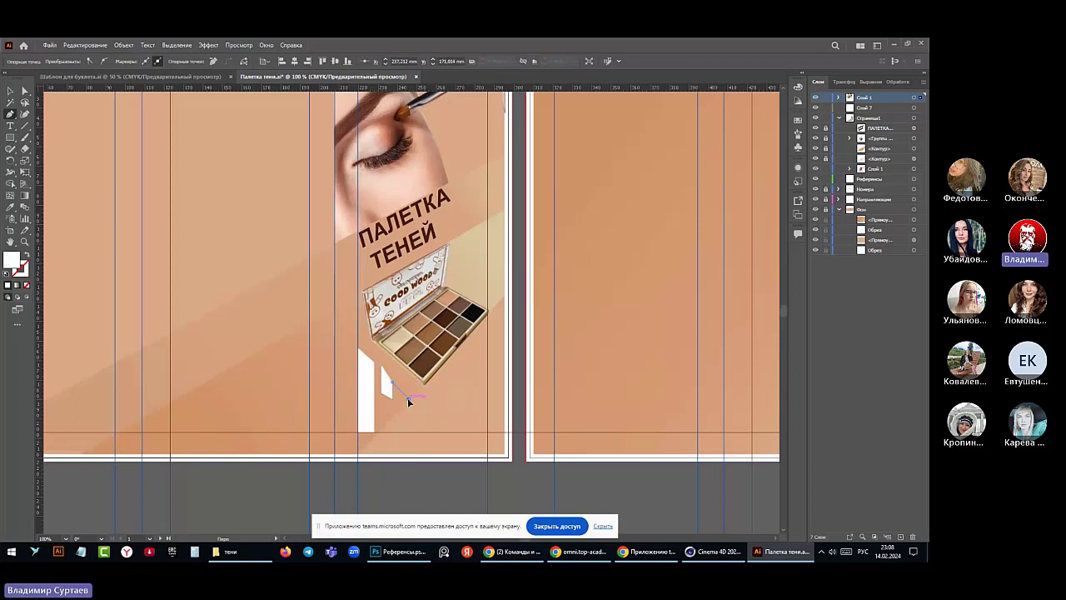
{"action": "left_click", "coordinate": [381, 434]}
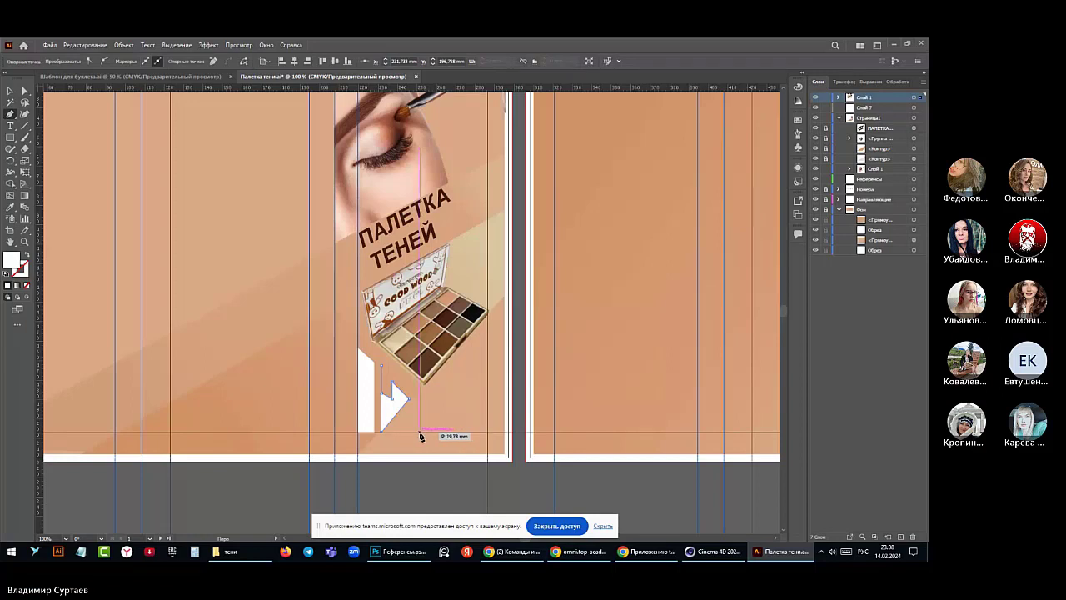
{"action": "left_click", "coordinate": [420, 431]}
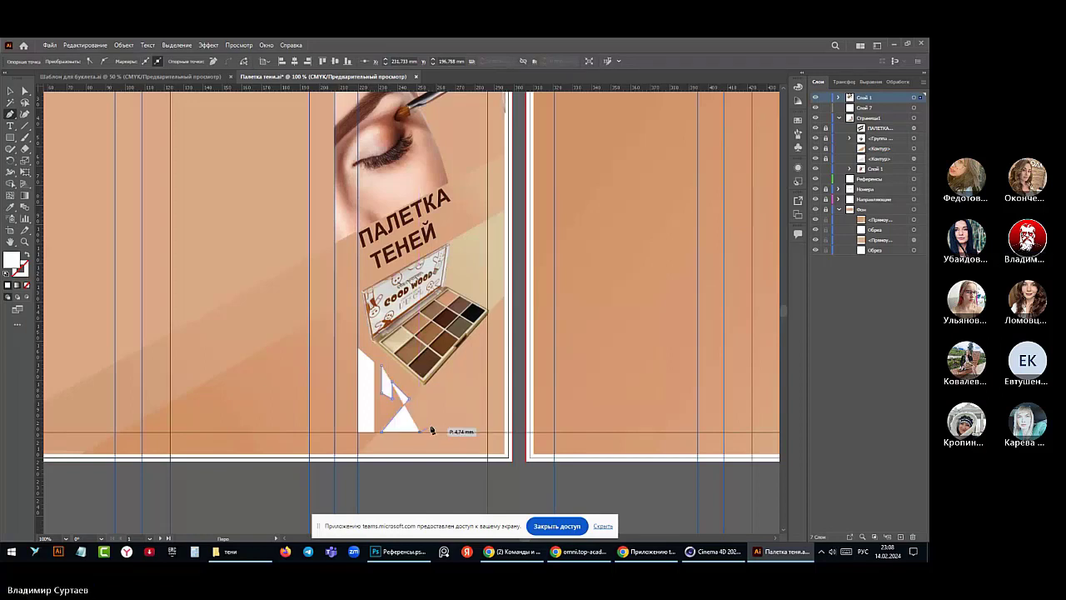
{"action": "key", "text": "Escape"}
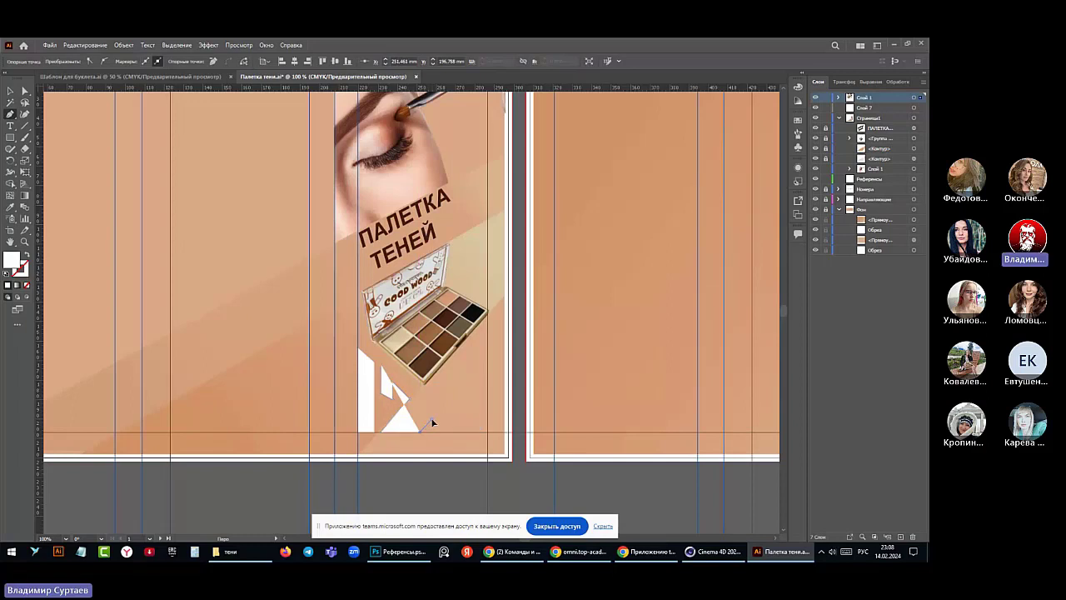
{"action": "left_click", "coordinate": [433, 423]}
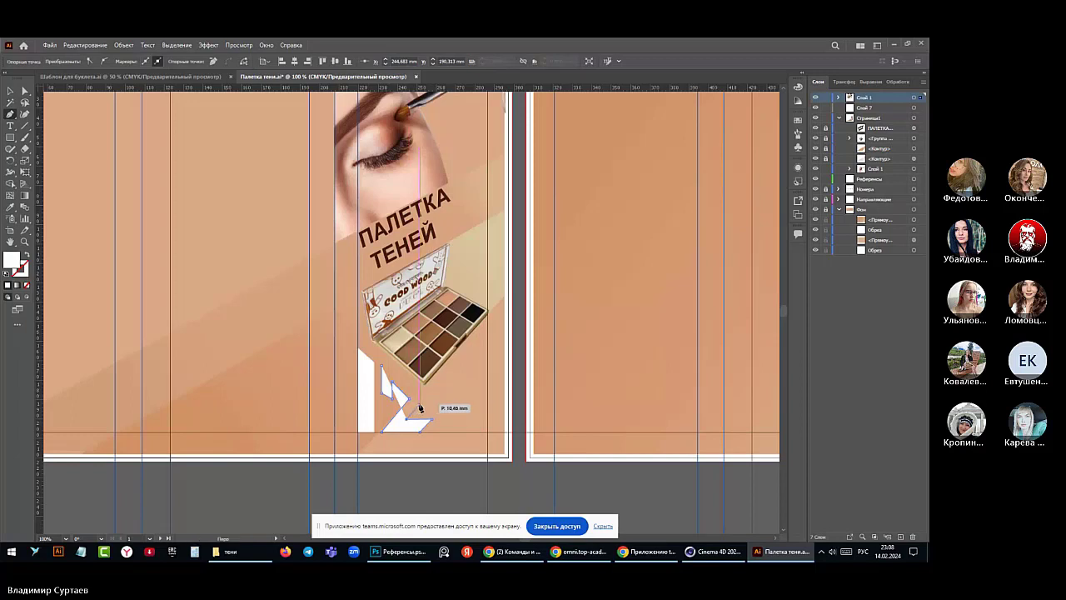
{"action": "left_click", "coordinate": [386, 373]}
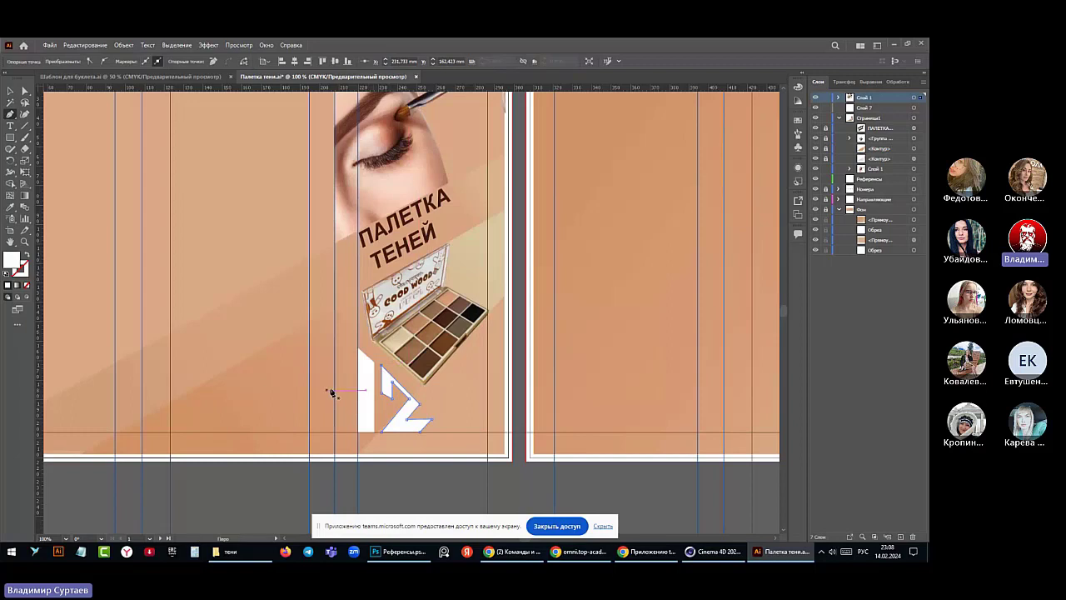
- Reshape the new white path into a chevron by moving its lower and right anchors
{"action": "key", "text": "a"}
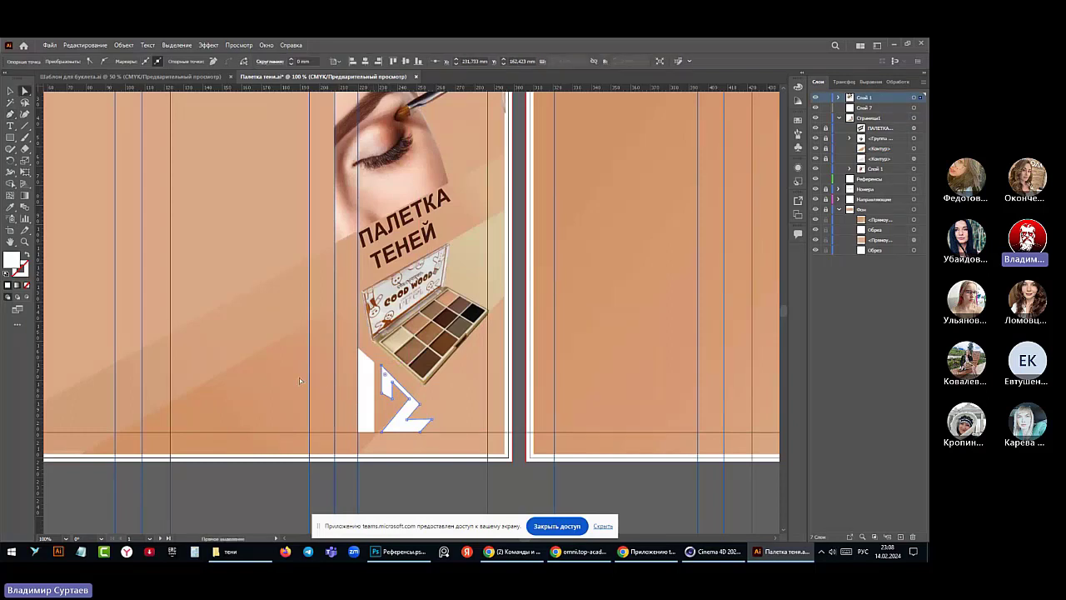
{"action": "left_click", "coordinate": [382, 396]}
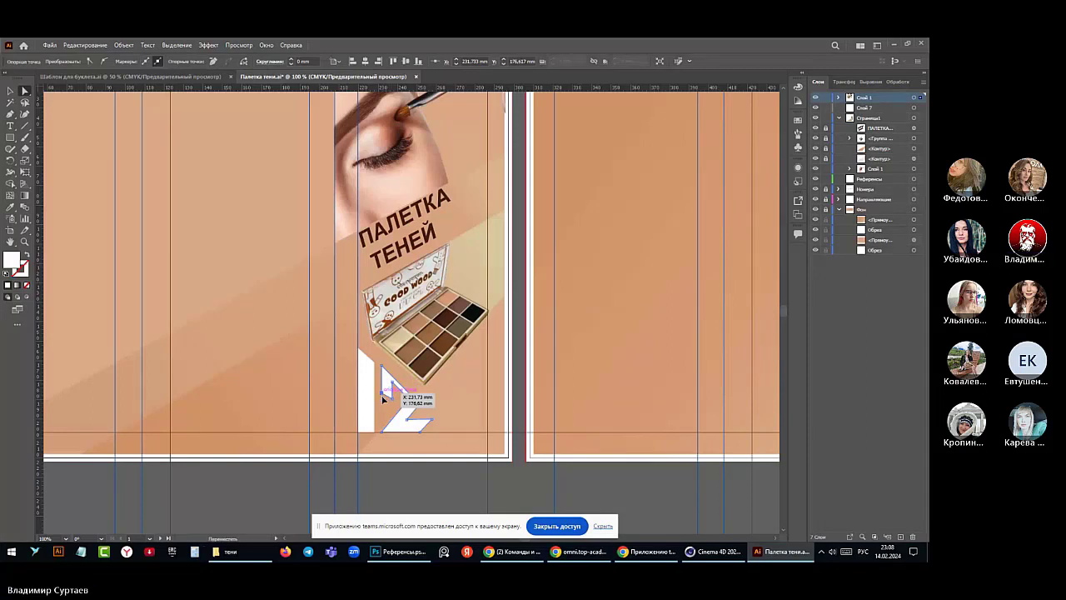
{"action": "left_click_drag", "start_coordinate": [383, 398], "coordinate": [380, 416]}
{"action": "left_click", "coordinate": [395, 391]}
{"action": "mouse_move", "coordinate": [398, 396]}
{"action": "left_mouse_down"}
{"action": "mouse_move", "coordinate": [410, 406]}
{"action": "mouse_move", "coordinate": [391, 393]}
{"action": "left_mouse_up"}
{"action": "left_click_drag", "start_coordinate": [391, 390], "coordinate": [391, 392]}
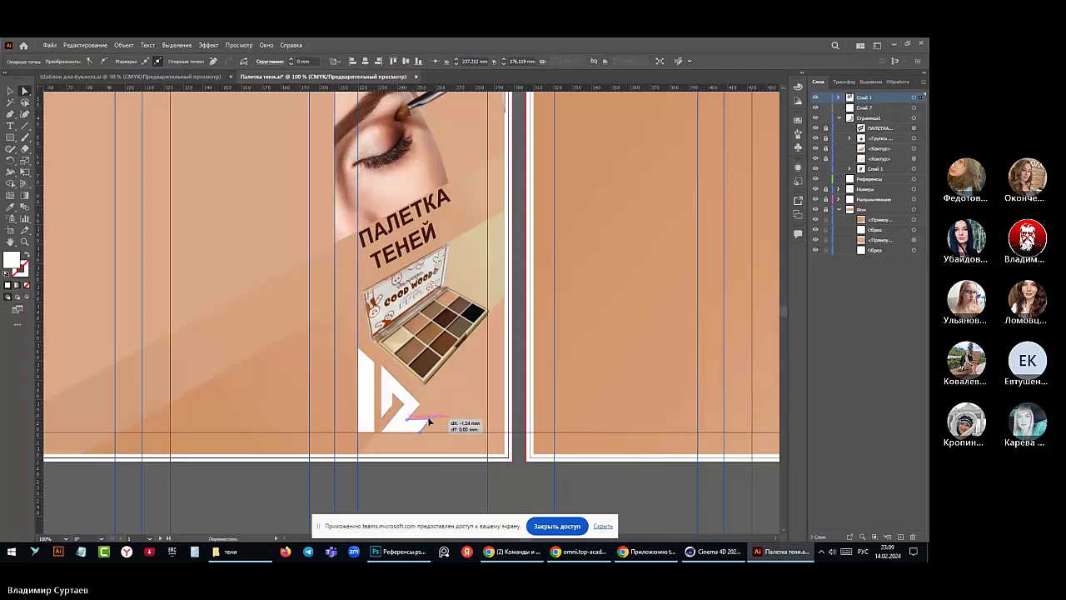
{"action": "mouse_move", "coordinate": [427, 425]}
{"action": "left_mouse_down"}
{"action": "mouse_move", "coordinate": [414, 435]}
{"action": "mouse_move", "coordinate": [436, 434]}
{"action": "mouse_move", "coordinate": [432, 422]}
{"action": "left_mouse_up"}
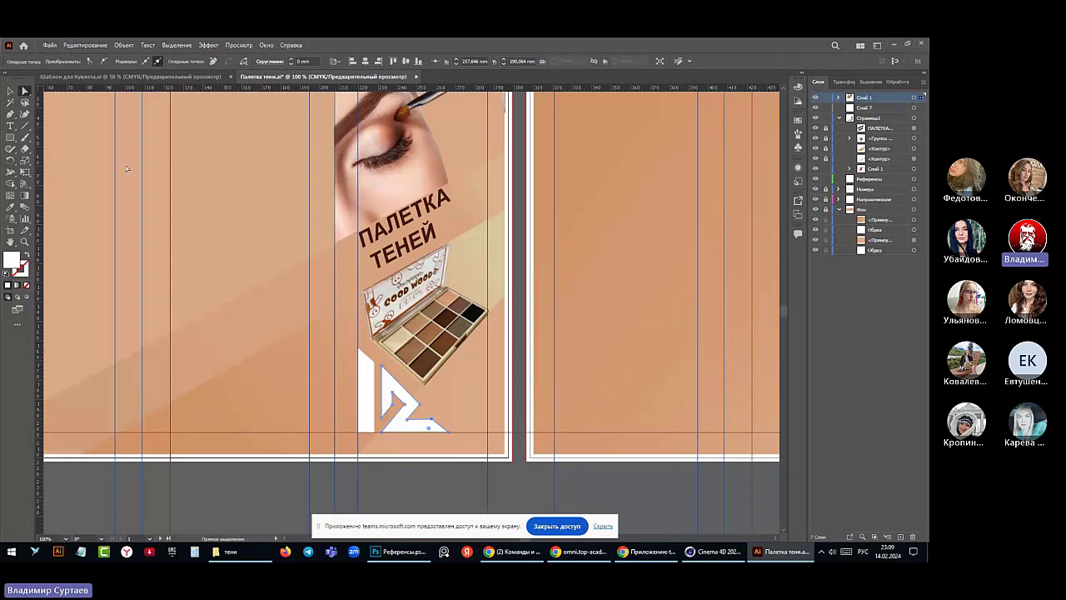
- Shift the logo's lower-left corner point slightly left along its base
{"action": "key", "text": "alt"}
{"action": "scroll", "coordinate": [375, 436], "scroll_direction": "up", "scroll_amount": 5}
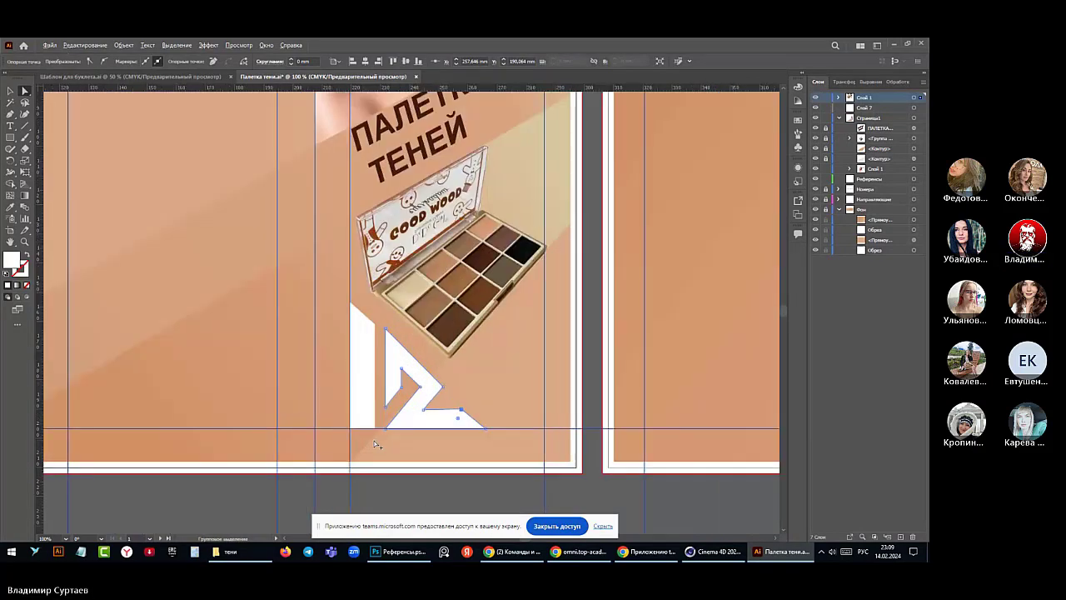
{"action": "left_click_drag", "start_coordinate": [406, 412], "coordinate": [397, 408]}
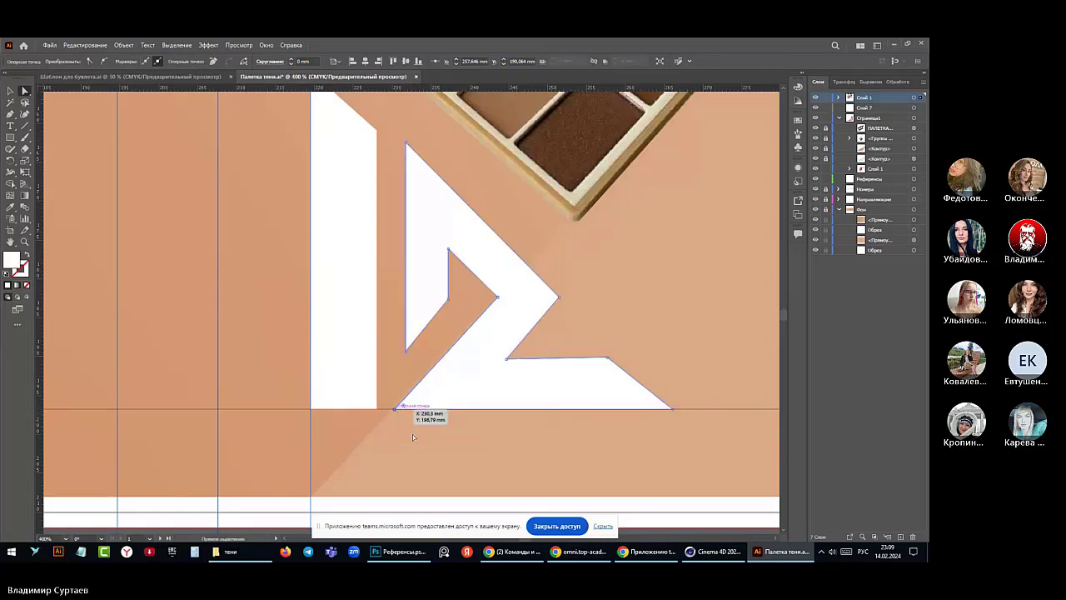
{"action": "scroll", "coordinate": [420, 467], "scroll_direction": "down", "scroll_amount": 5}
{"action": "scroll", "coordinate": [427, 482], "scroll_direction": "up", "scroll_amount": 2}
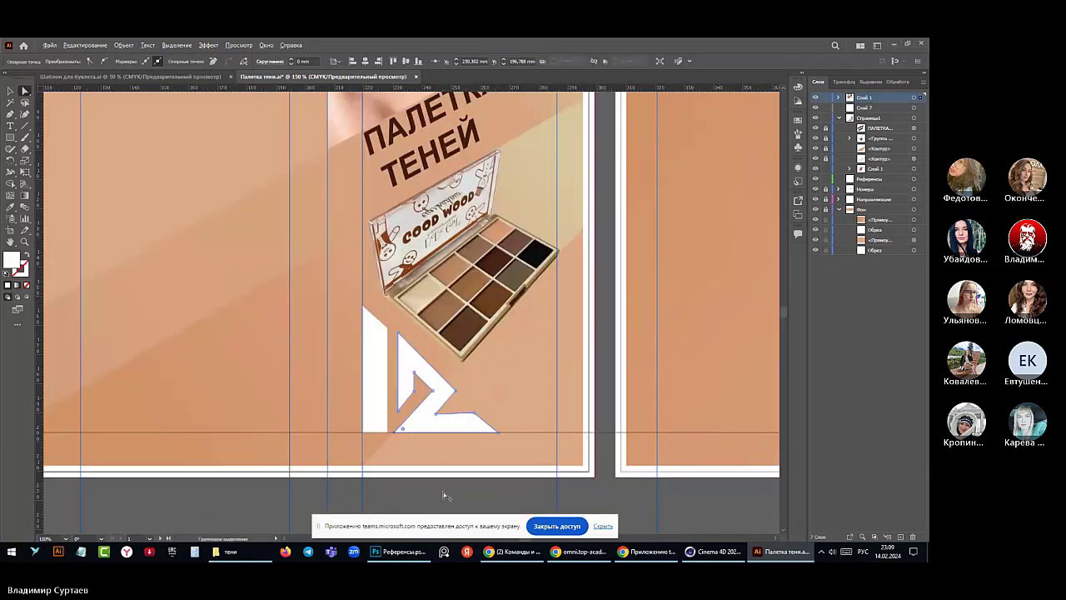
{"action": "scroll", "coordinate": [427, 483], "scroll_direction": "down", "scroll_amount": 4}
{"action": "left_click", "coordinate": [10, 89]}
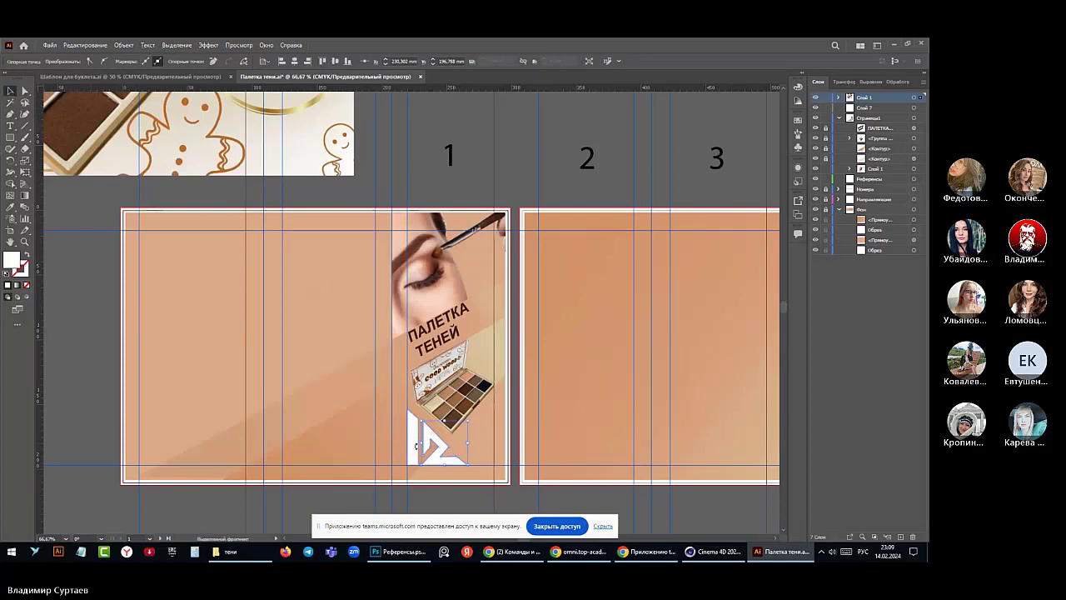
- Fill the logo's left piece with the ТЕНЕЙ heading's dark brown via the Eyedropper
{"action": "left_click", "coordinate": [414, 445]}
{"action": "left_click", "coordinate": [414, 445]}
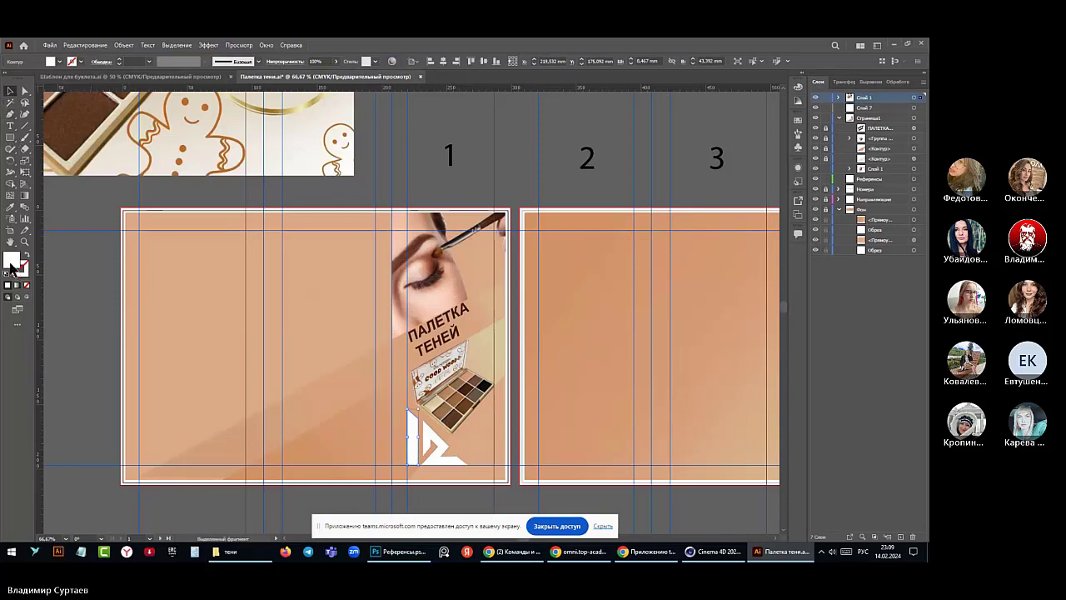
{"action": "left_click", "coordinate": [10, 209]}
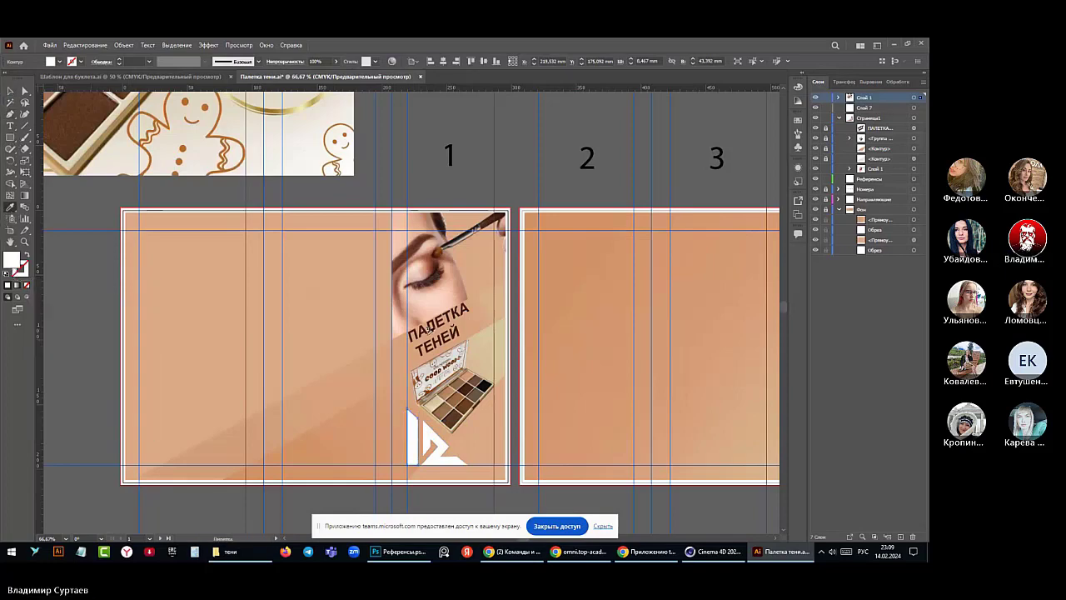
{"action": "key", "text": "ctrl+plus"}
{"action": "key", "text": "ctrl+plus"}
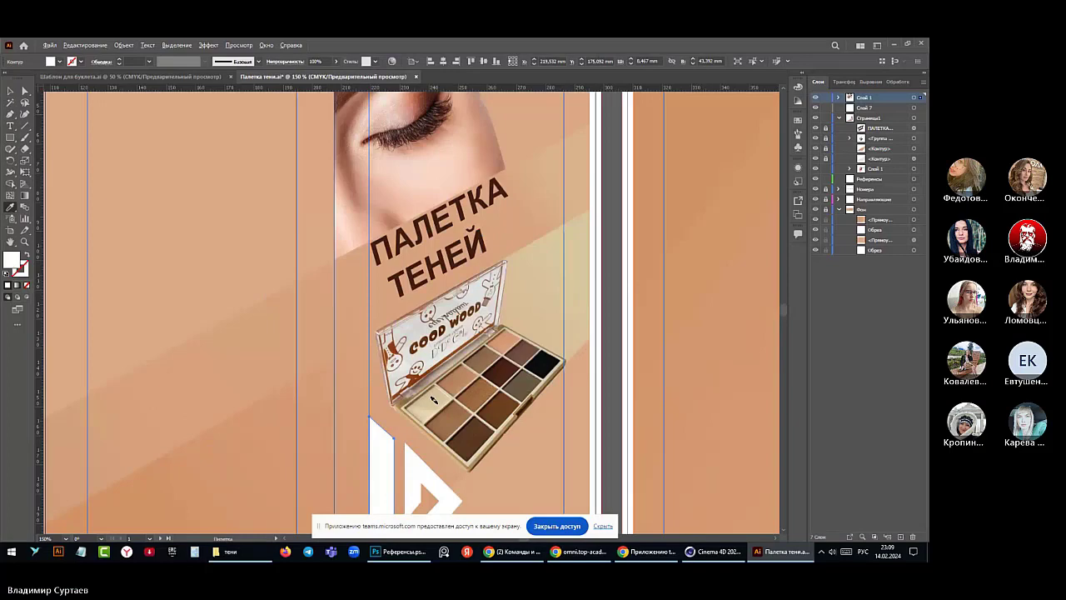
{"action": "left_click", "coordinate": [401, 278]}
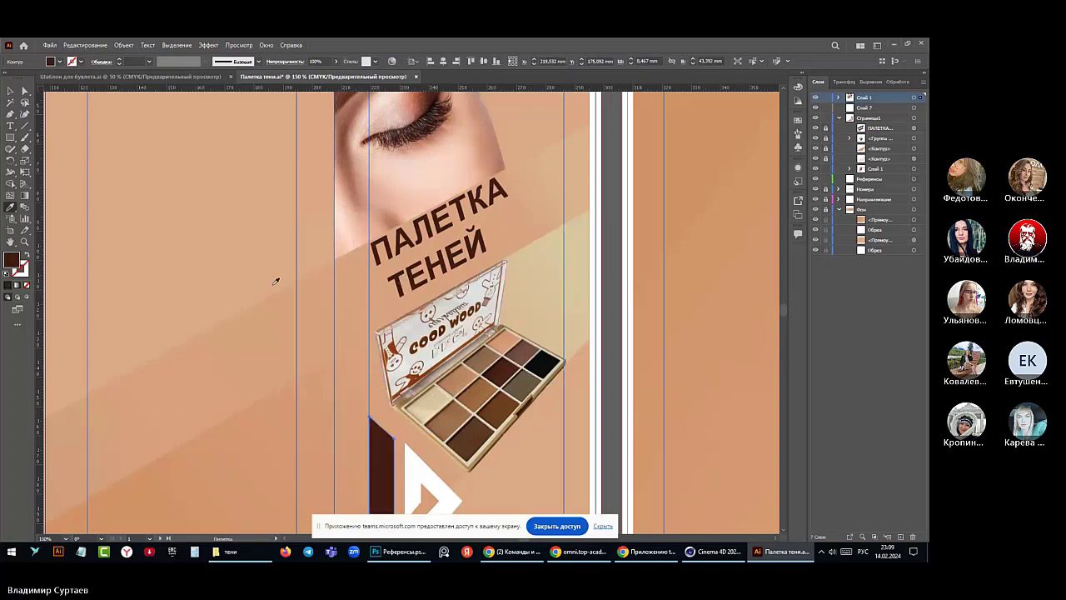
- Give the triangular logo piece the same dark brown from the heading
{"action": "left_click", "coordinate": [10, 90]}
{"action": "left_click", "coordinate": [411, 468]}
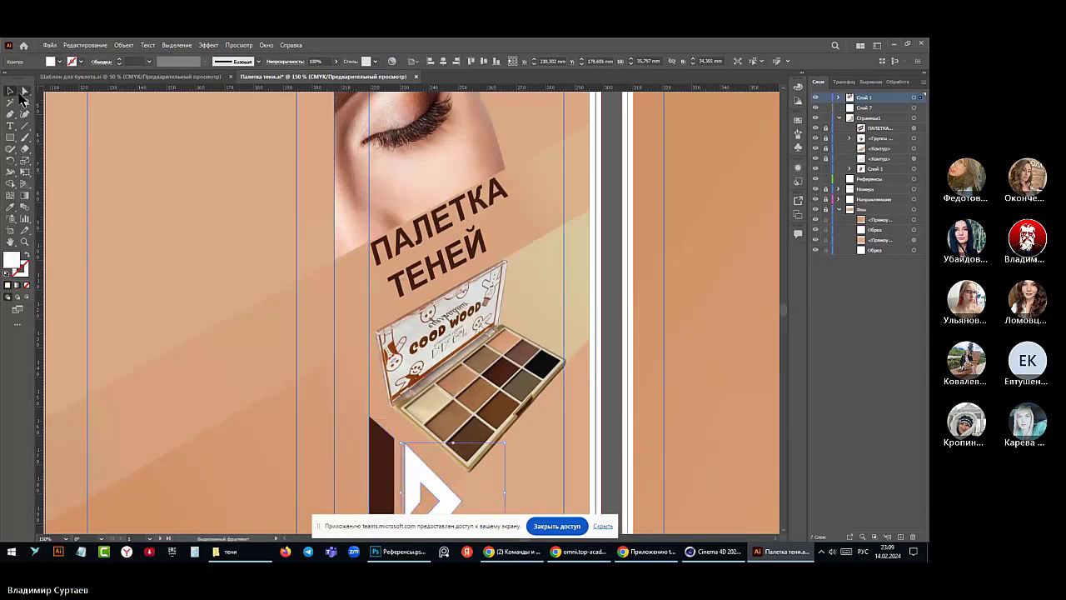
{"action": "left_click", "coordinate": [10, 206]}
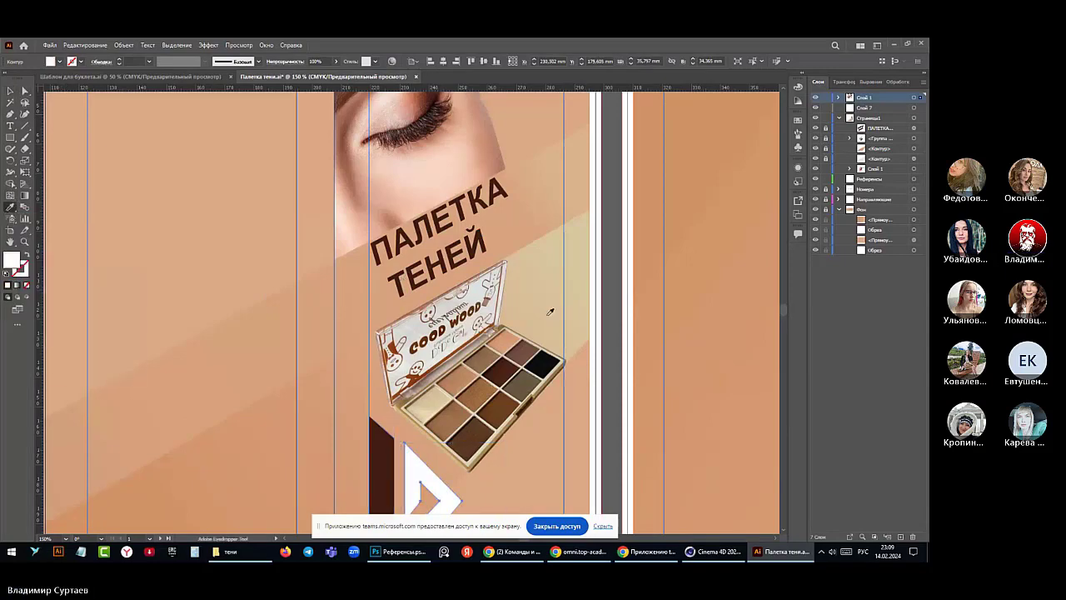
{"action": "left_click", "coordinate": [395, 284]}
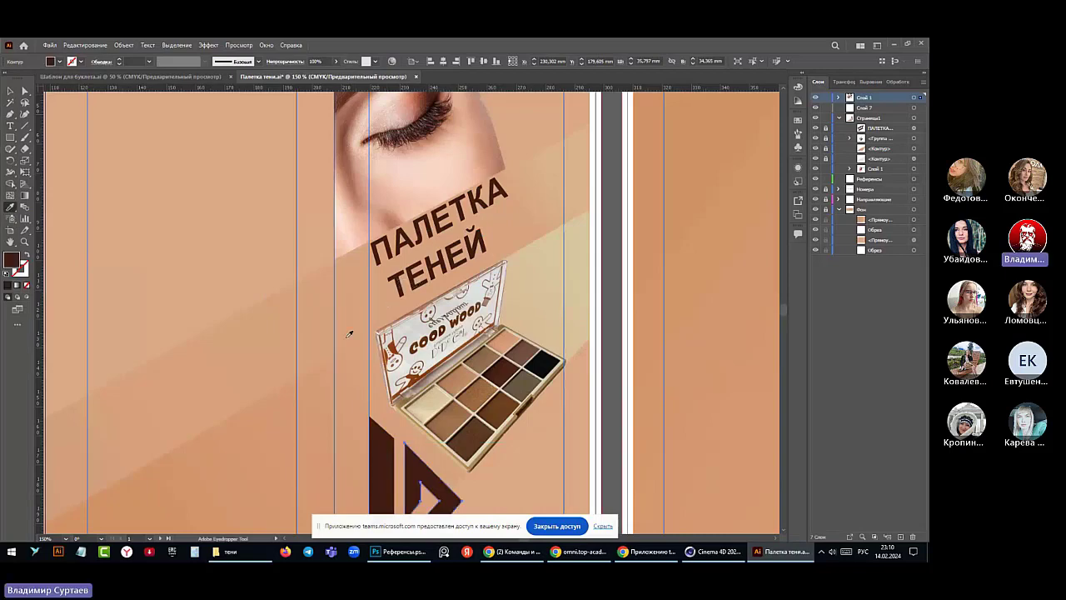
{"action": "scroll", "coordinate": [349, 334], "scroll_direction": "down", "scroll_amount": 3}
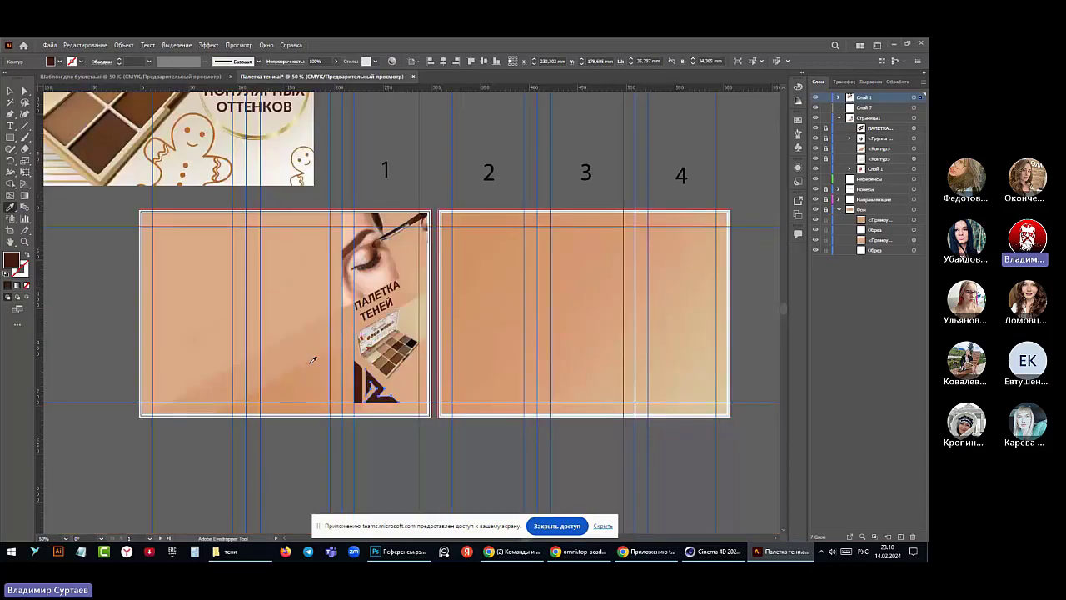
{"action": "scroll", "coordinate": [310, 310], "scroll_direction": "up", "scroll_amount": 2}
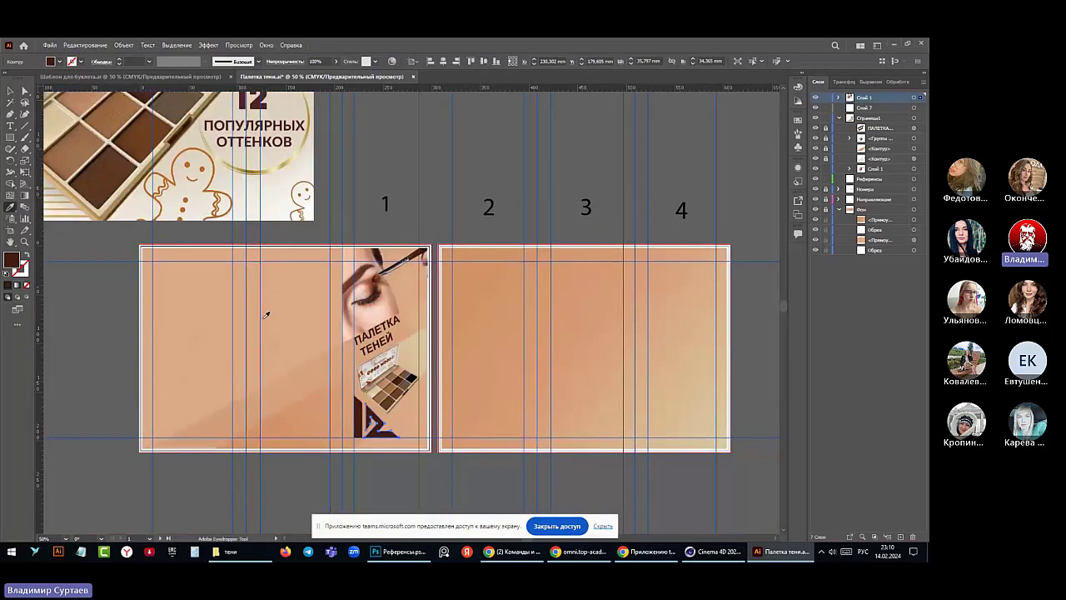
{"action": "scroll", "coordinate": [267, 312], "scroll_direction": "up", "scroll_amount": 1}
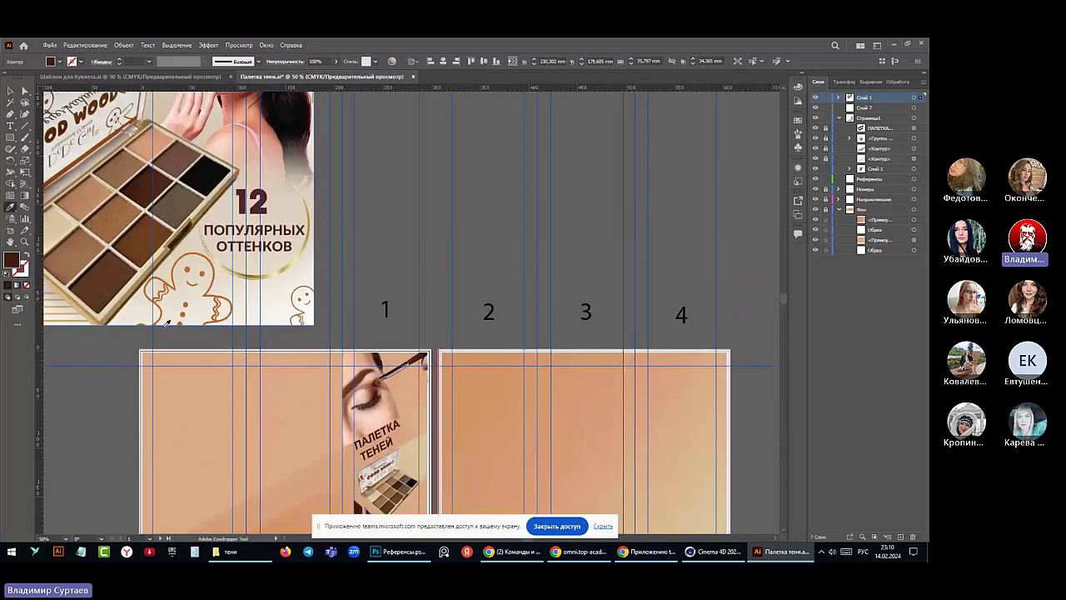
{"action": "scroll", "coordinate": [364, 402], "scroll_direction": "down", "scroll_amount": 1}
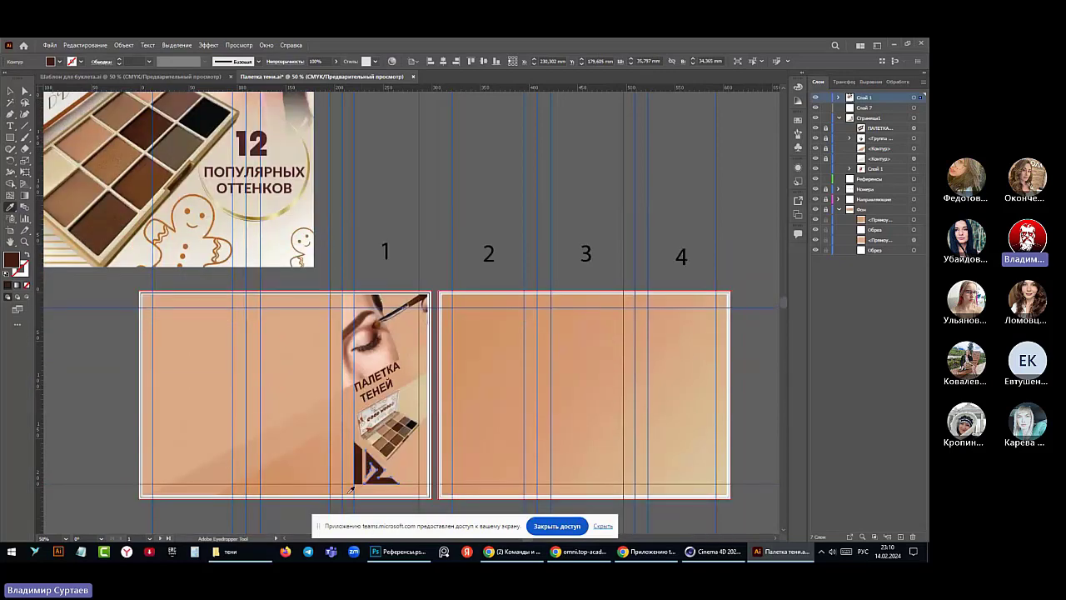
{"action": "scroll", "coordinate": [350, 489], "scroll_direction": "up", "scroll_amount": 3}
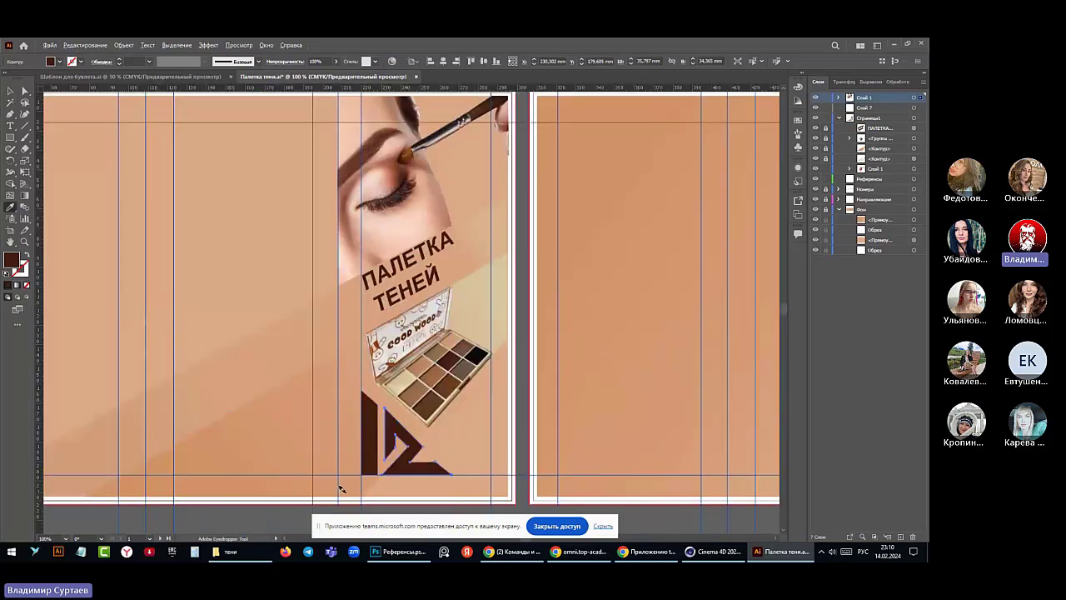
{"action": "scroll", "coordinate": [340, 488], "scroll_direction": "up", "scroll_amount": 3}
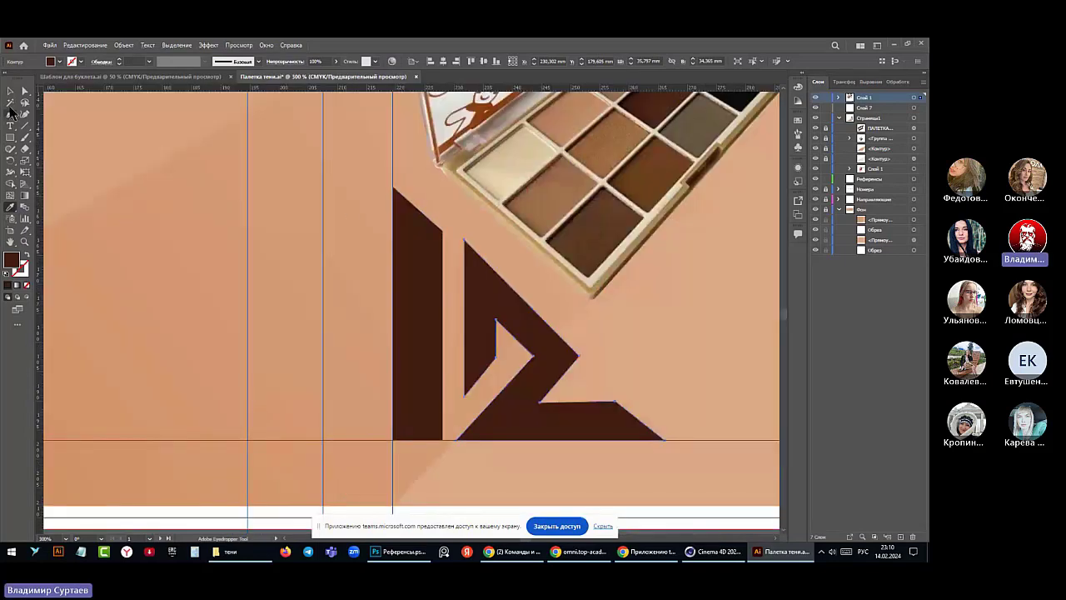
{"action": "left_click", "coordinate": [25, 91]}
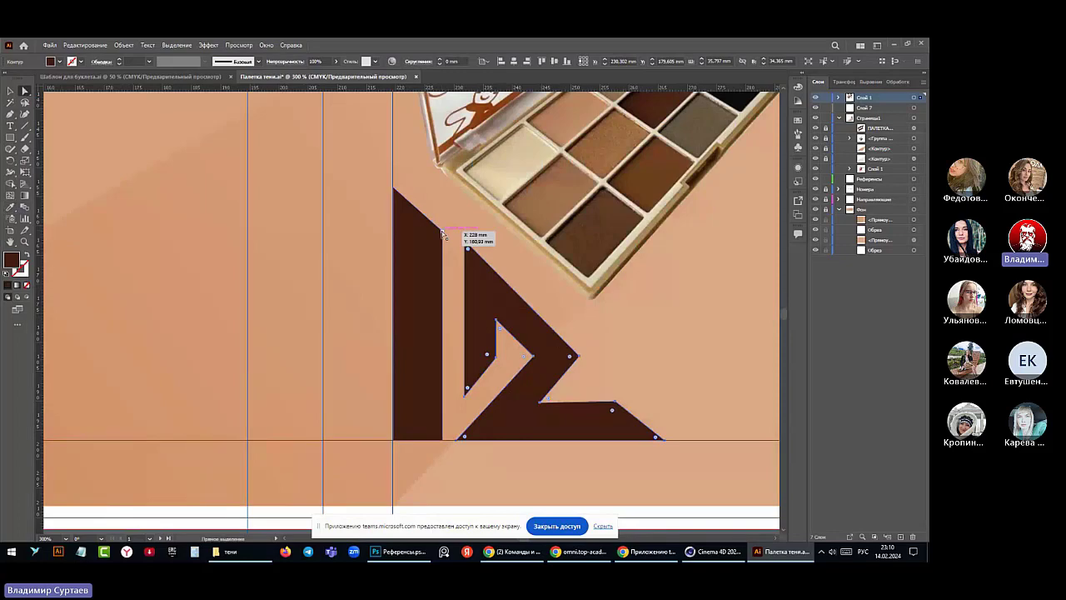
- Straighten the left bar's right edge to a vertical line reaching the base, then zoom out
{"action": "left_click_drag", "start_coordinate": [441, 233], "coordinate": [422, 225]}
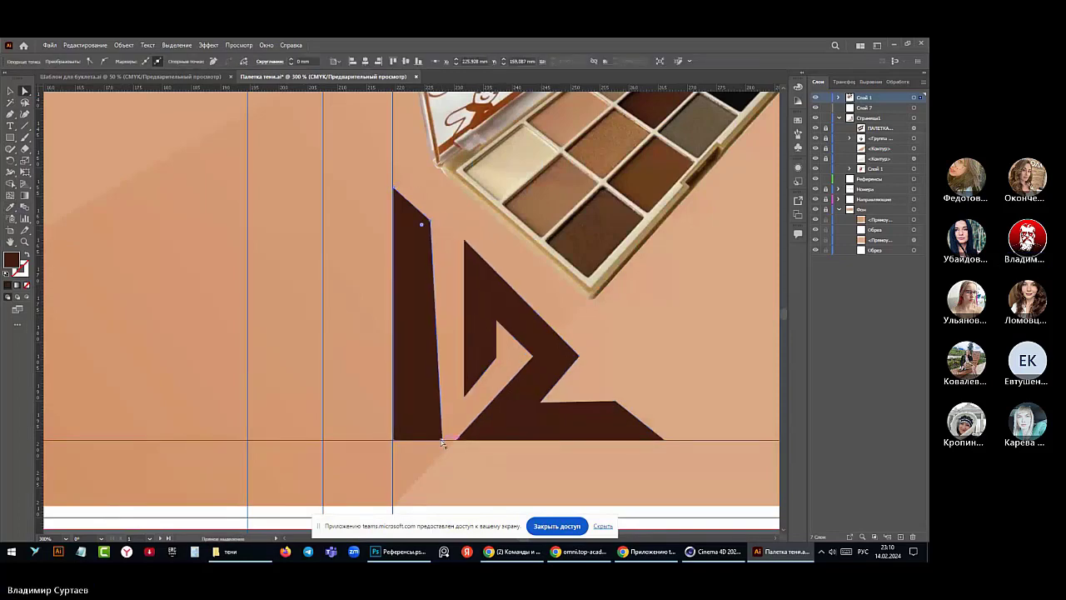
{"action": "left_click_drag", "start_coordinate": [441, 439], "coordinate": [433, 439]}
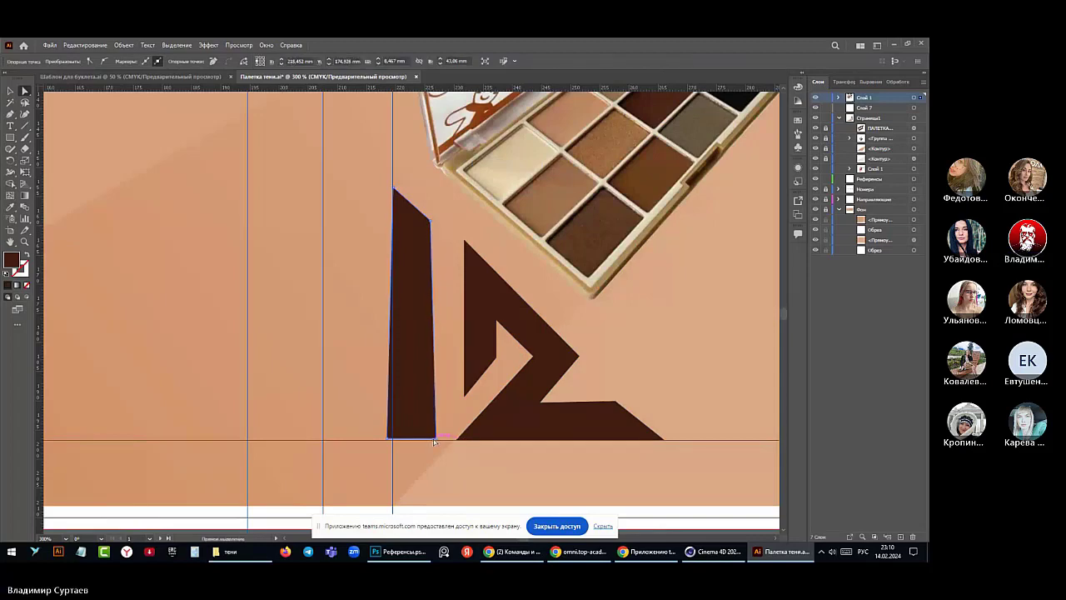
{"action": "key", "text": "ctrl+z"}
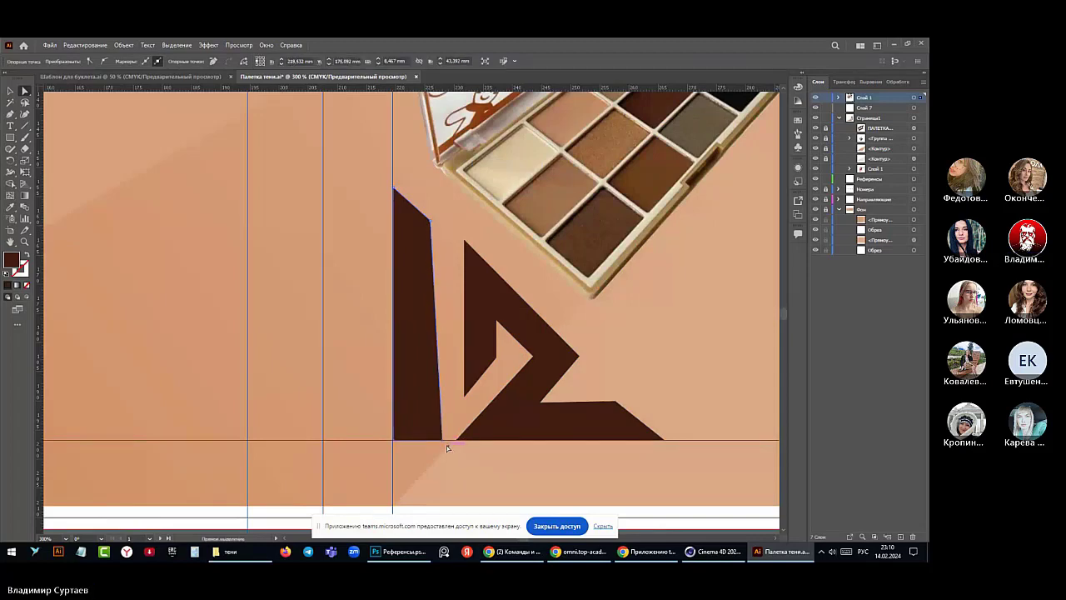
{"action": "left_click_drag", "start_coordinate": [442, 440], "coordinate": [430, 440]}
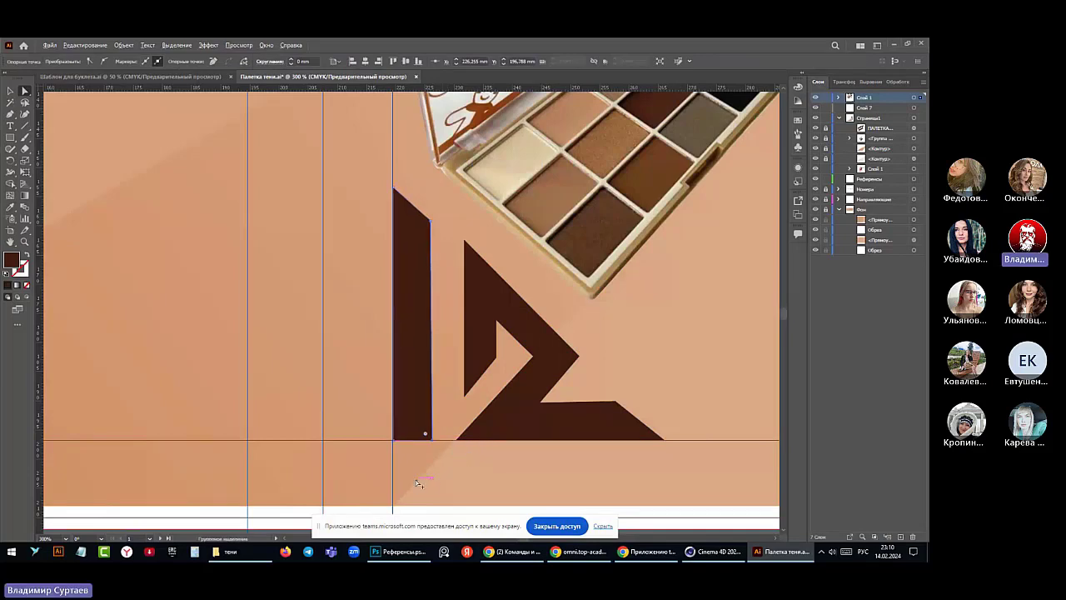
{"action": "key", "text": "ctrl+minus"}
{"action": "key", "text": "ctrl+minus"}
{"action": "key", "text": "ctrl+minus"}
{"action": "key", "text": "ctrl+minus"}
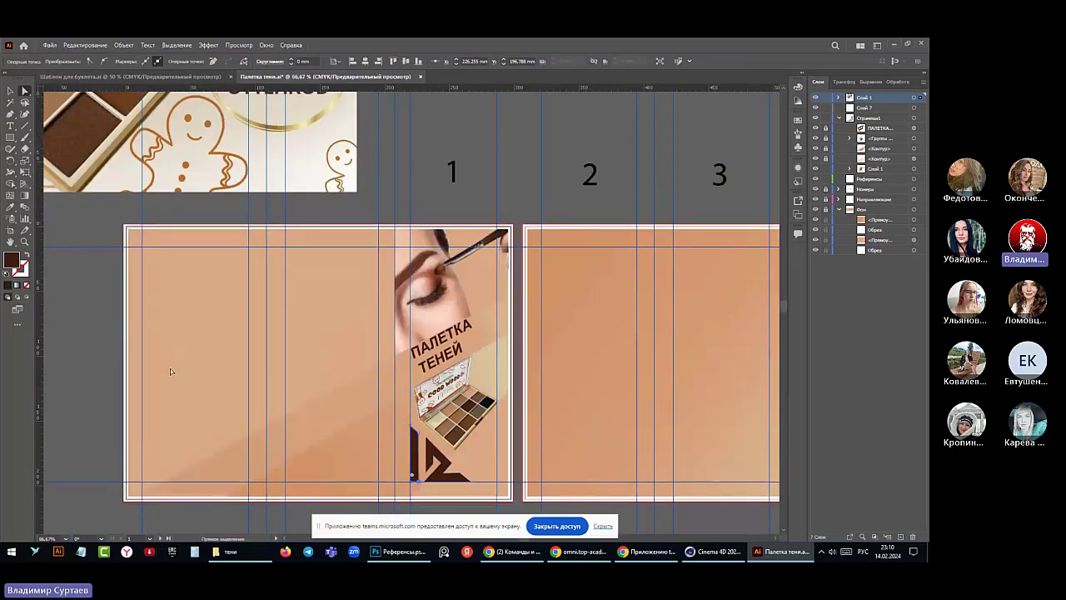
{"action": "scroll", "coordinate": [169, 371], "scroll_direction": "down", "scroll_amount": 1}
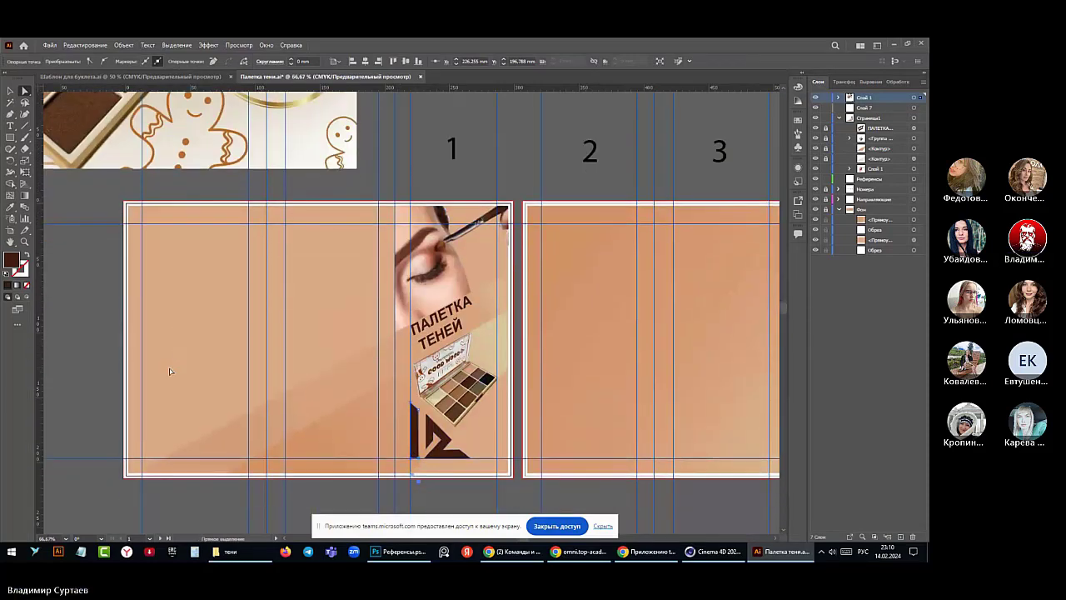
{"action": "scroll", "coordinate": [169, 370], "scroll_direction": "up", "scroll_amount": 3}
{"action": "scroll", "coordinate": [169, 370], "scroll_direction": "down", "scroll_amount": 3}
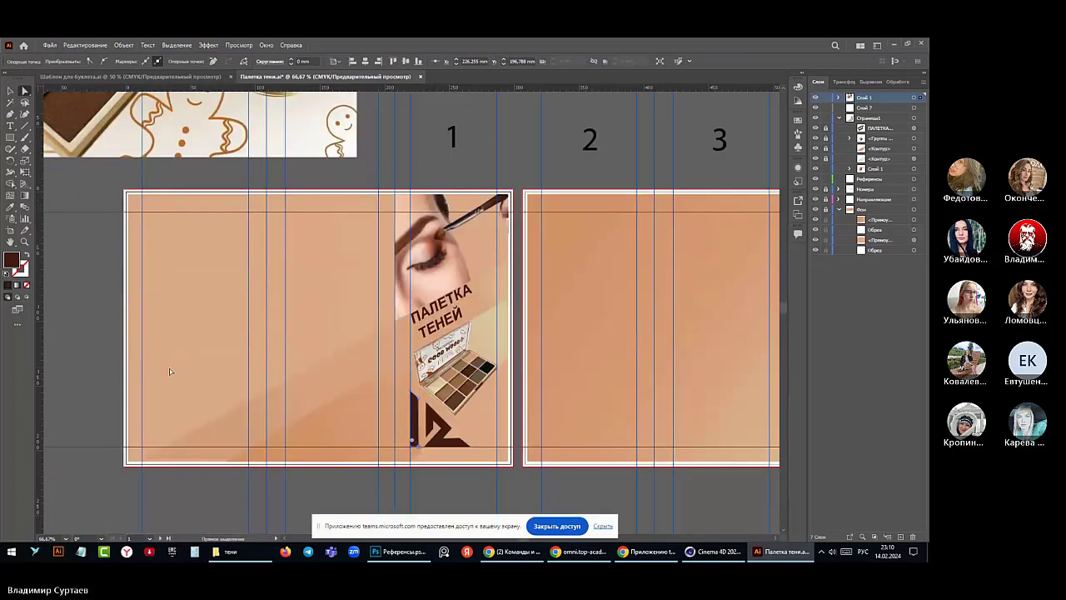
{"action": "scroll", "coordinate": [169, 371], "scroll_direction": "down", "scroll_amount": 1}
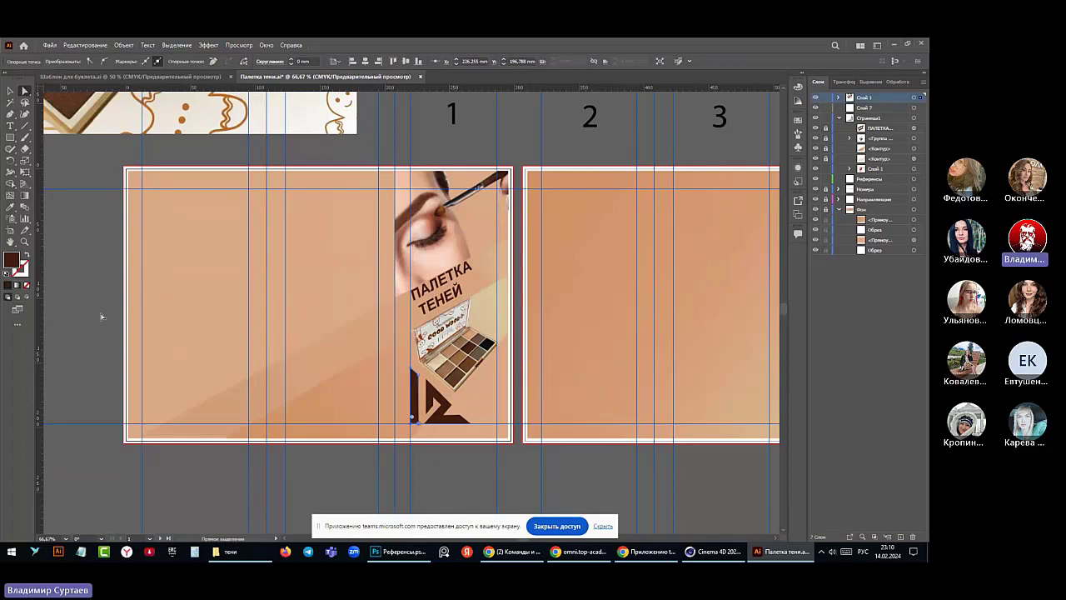
{"action": "key", "text": "t"}
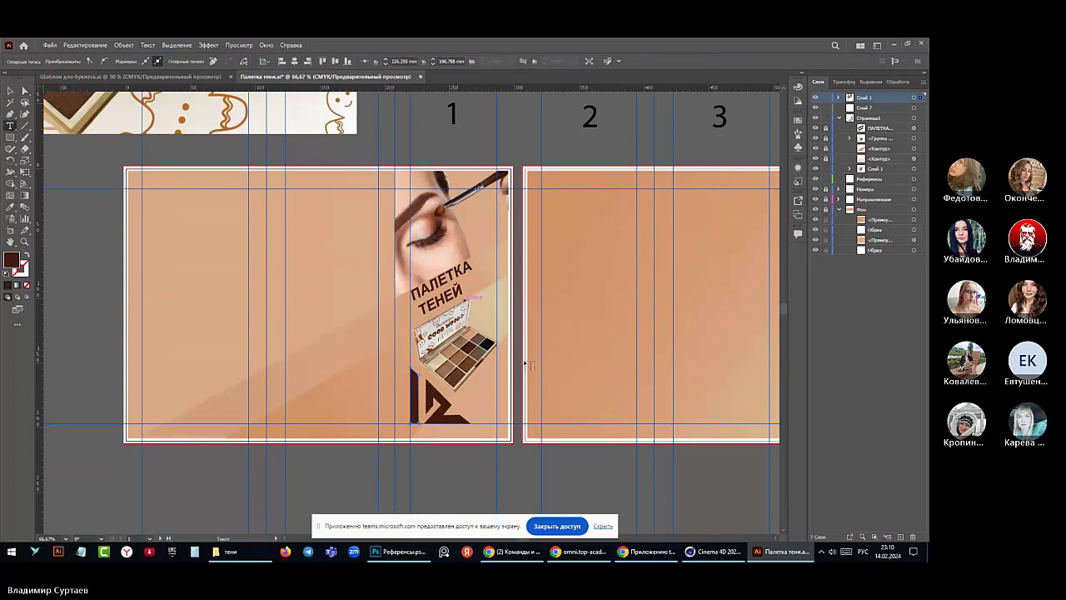
- Add the two-line caption 'популярных' / 'оттенков' on panel 2, retyping it in capitals
{"action": "left_click", "coordinate": [556, 372]}
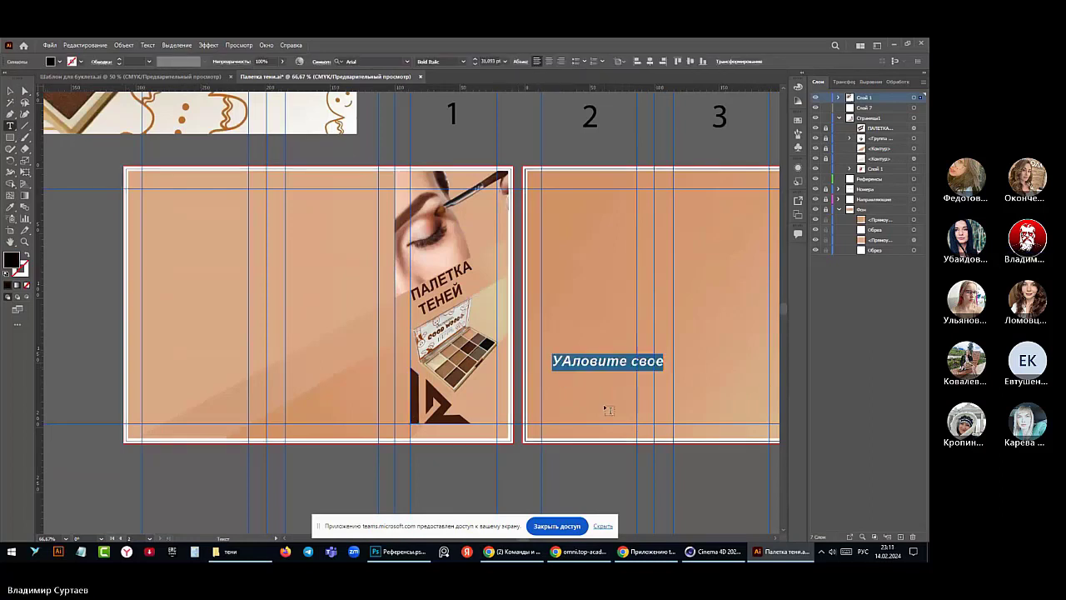
{"action": "type", "text": "п"}
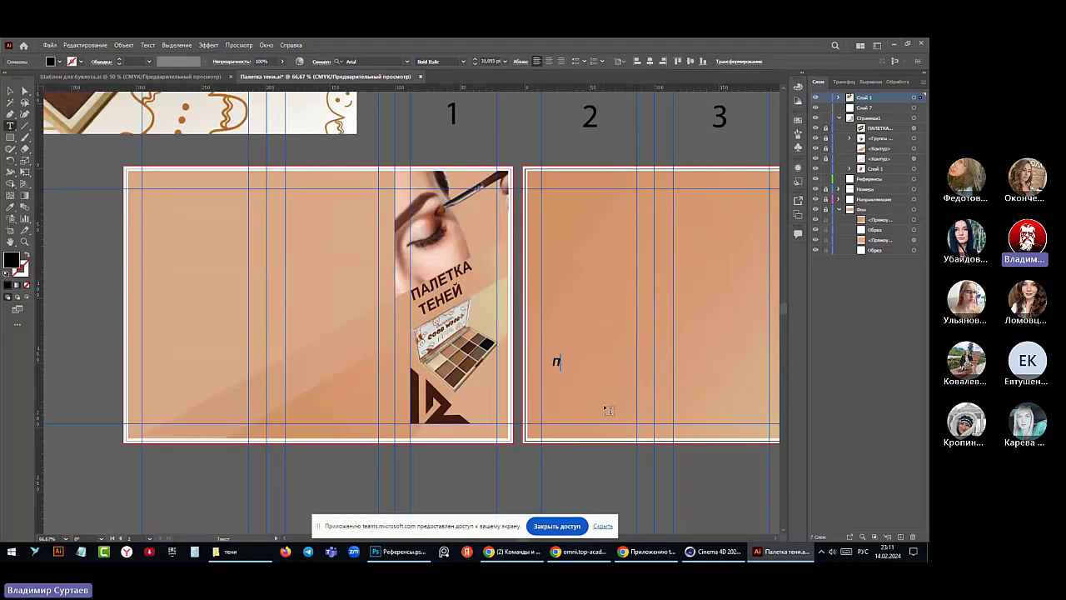
{"action": "type", "text": "опулярных"}
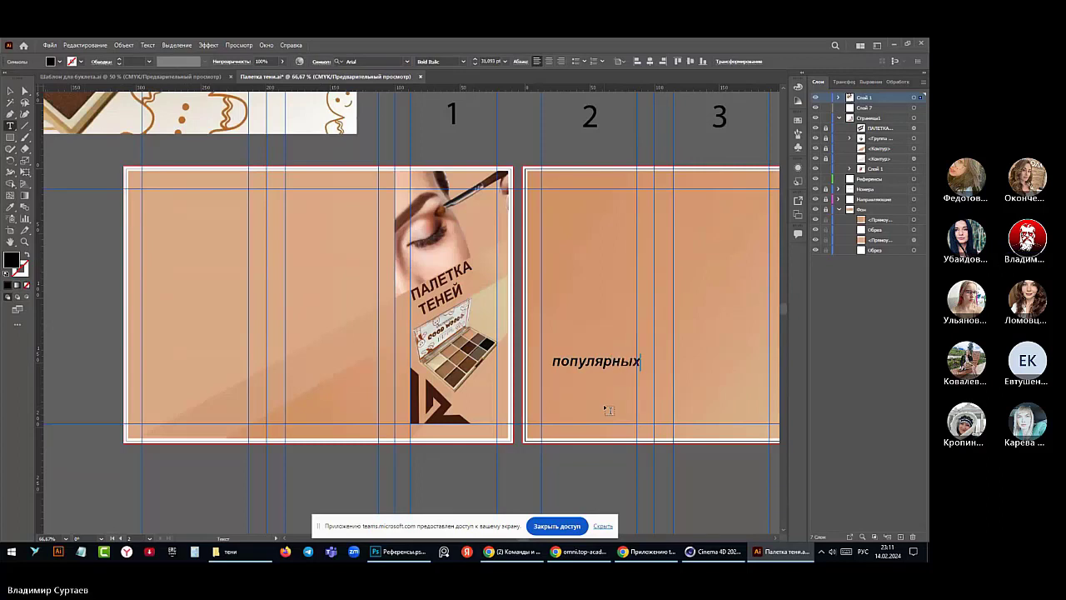
{"action": "key", "text": "Return"}
{"action": "type", "text": "оттенков"}
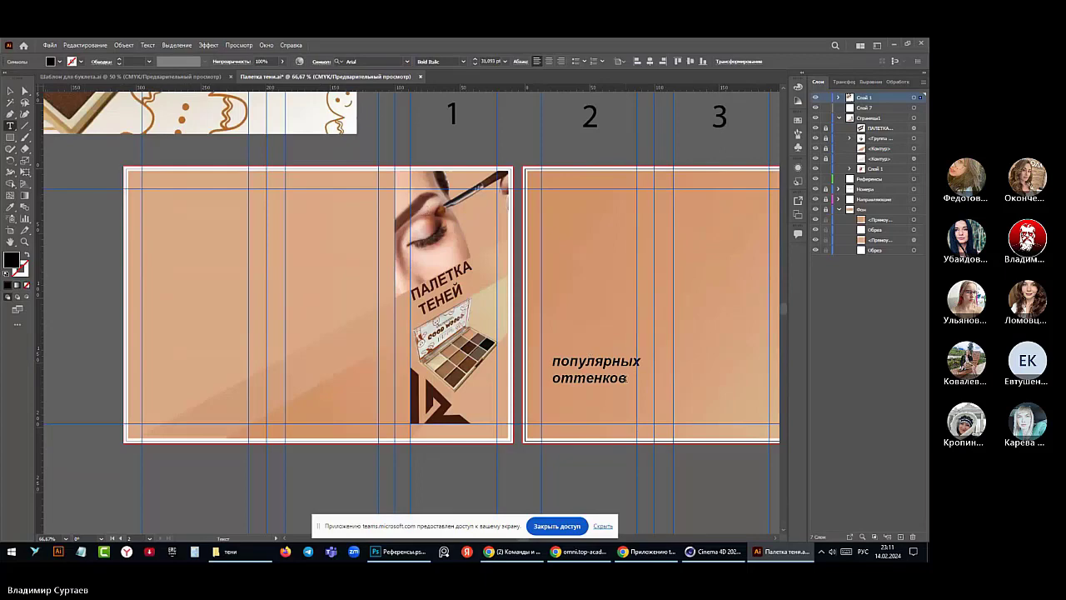
{"action": "left_click_drag", "start_coordinate": [625, 378], "coordinate": [532, 367]}
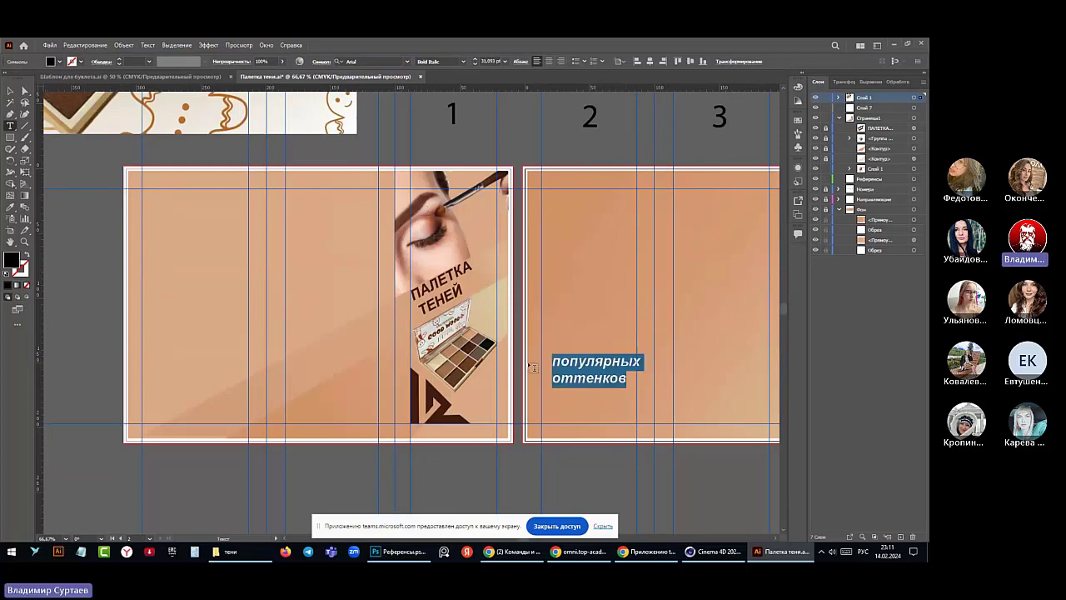
{"action": "type", "text": "поп"}
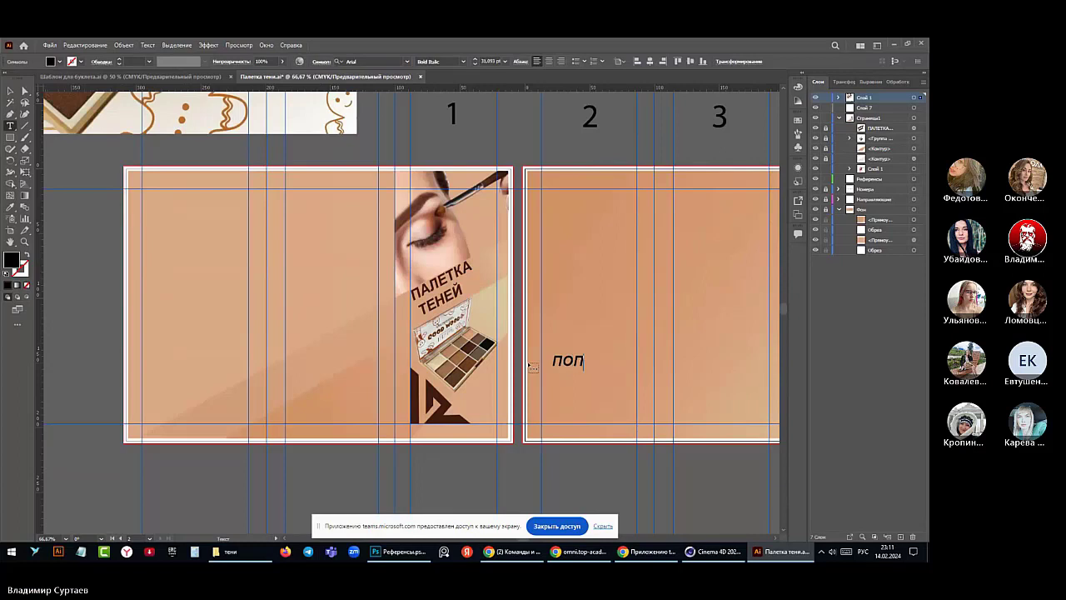
{"action": "type", "text": "улярны"}
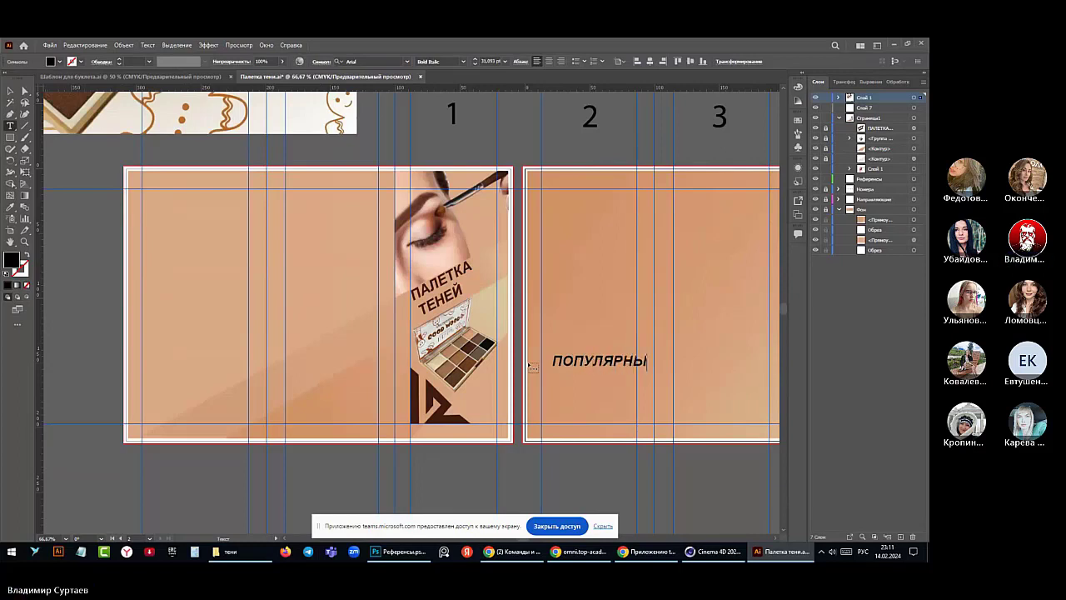
{"action": "type", "text": "х"}
{"action": "key", "text": "Return"}
{"action": "type", "text": "оттенков"}
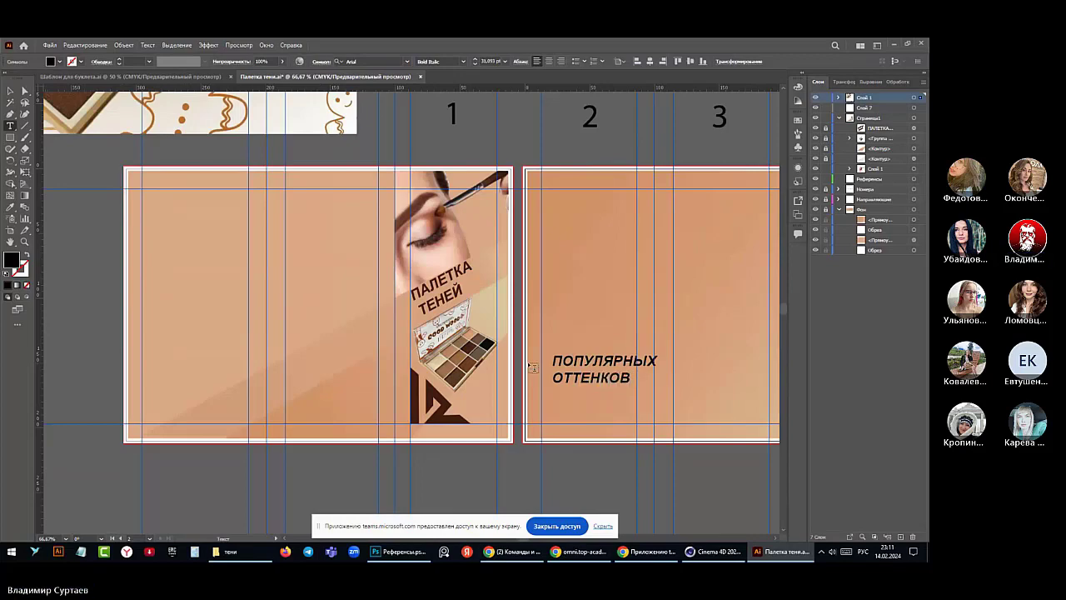
{"action": "key", "text": "Escape"}
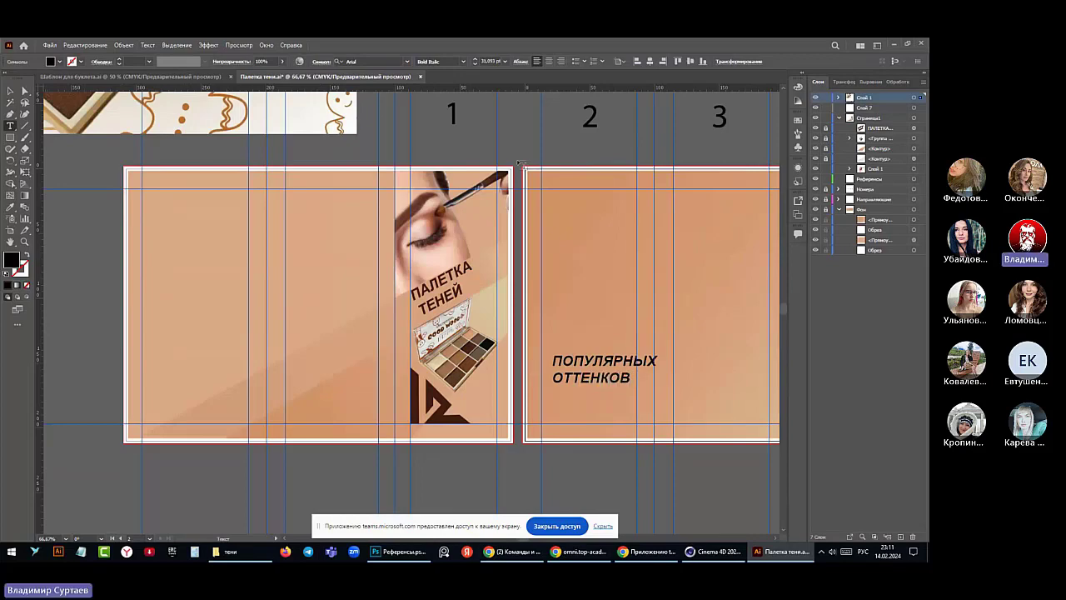
- Set the whole ПОПУЛЯРНЫХ ОТТЕНКОВ caption to 18 pt
{"action": "left_click", "coordinate": [504, 62]}
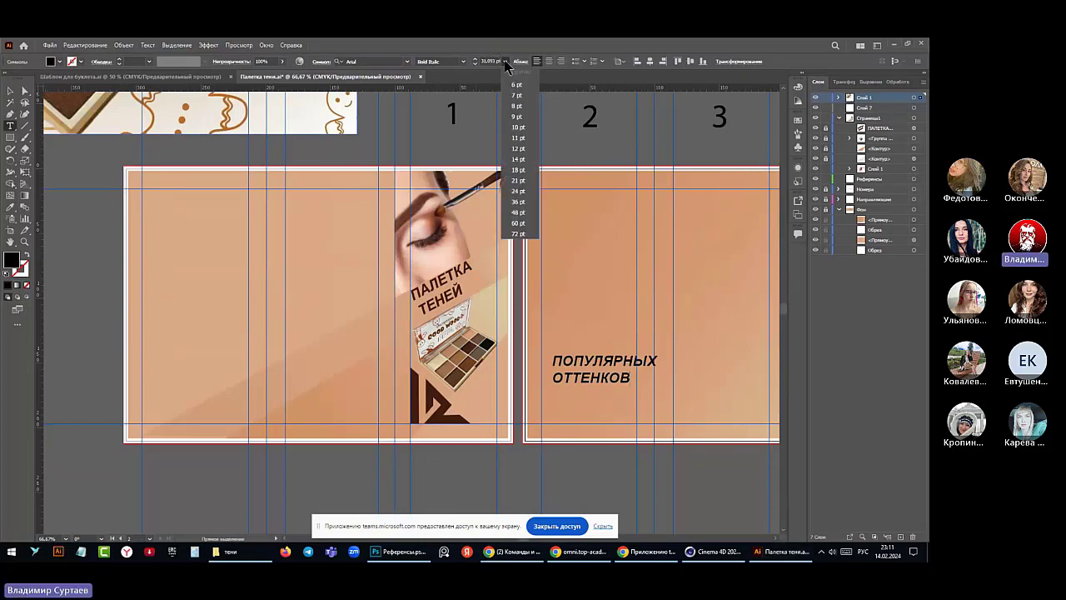
{"action": "left_click", "coordinate": [517, 159]}
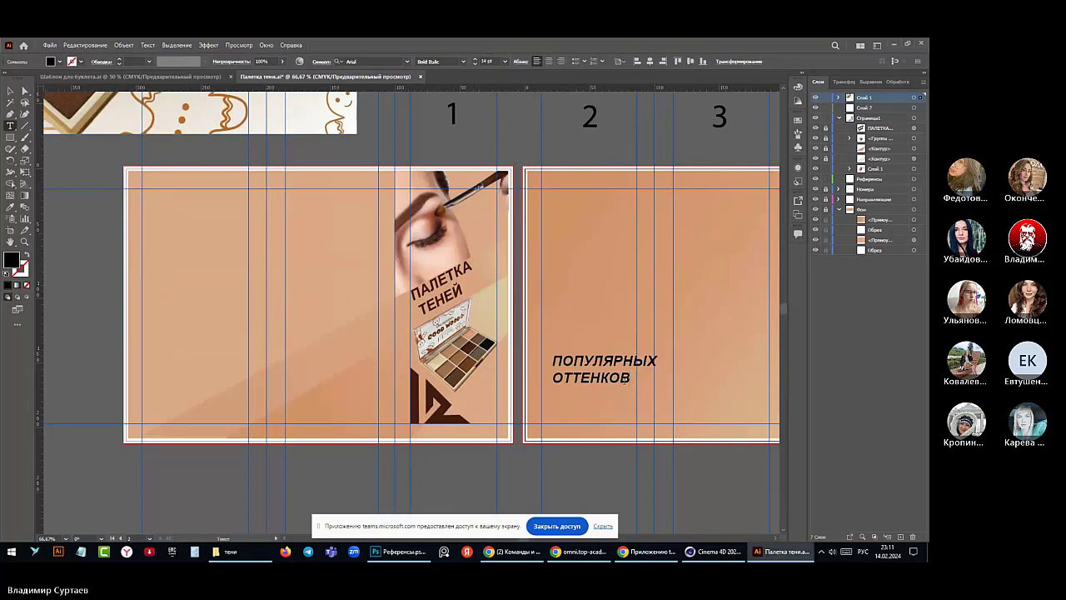
{"action": "left_click_drag", "start_coordinate": [631, 379], "coordinate": [552, 360]}
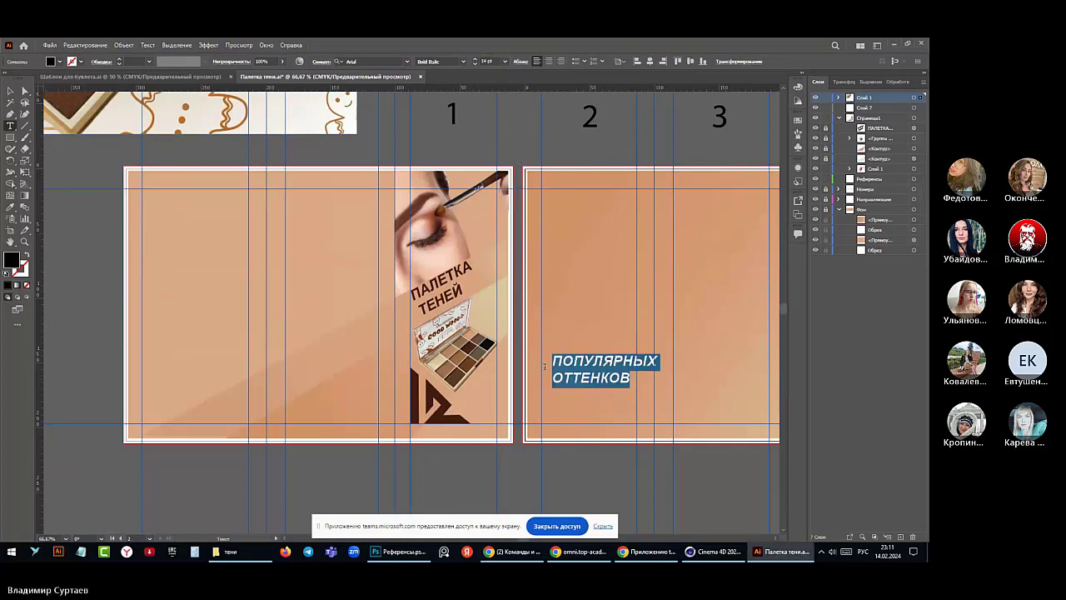
{"action": "left_click", "coordinate": [504, 61]}
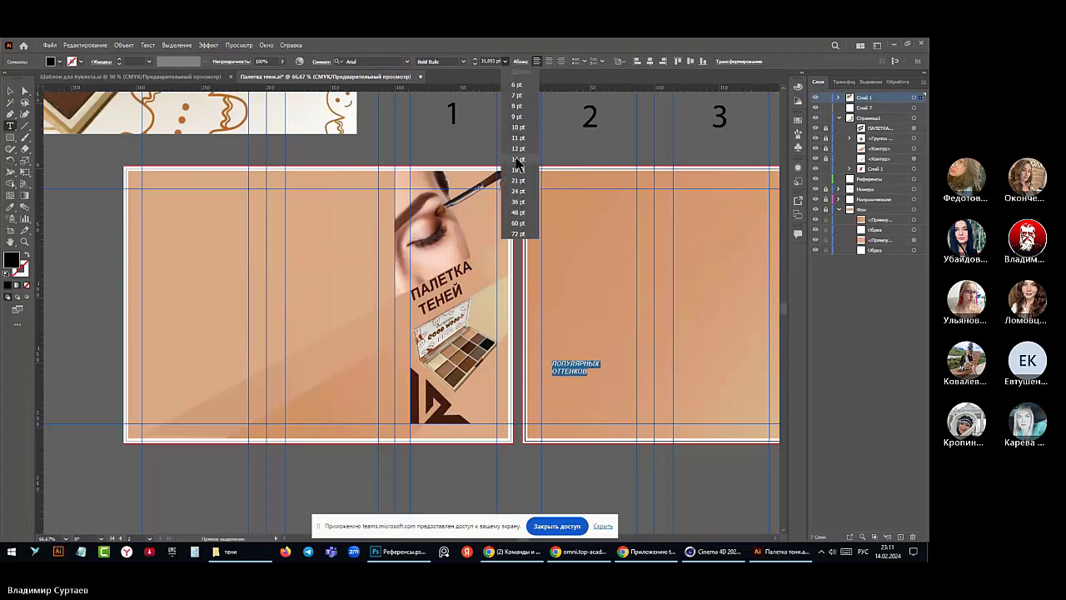
{"action": "left_click", "coordinate": [517, 170]}
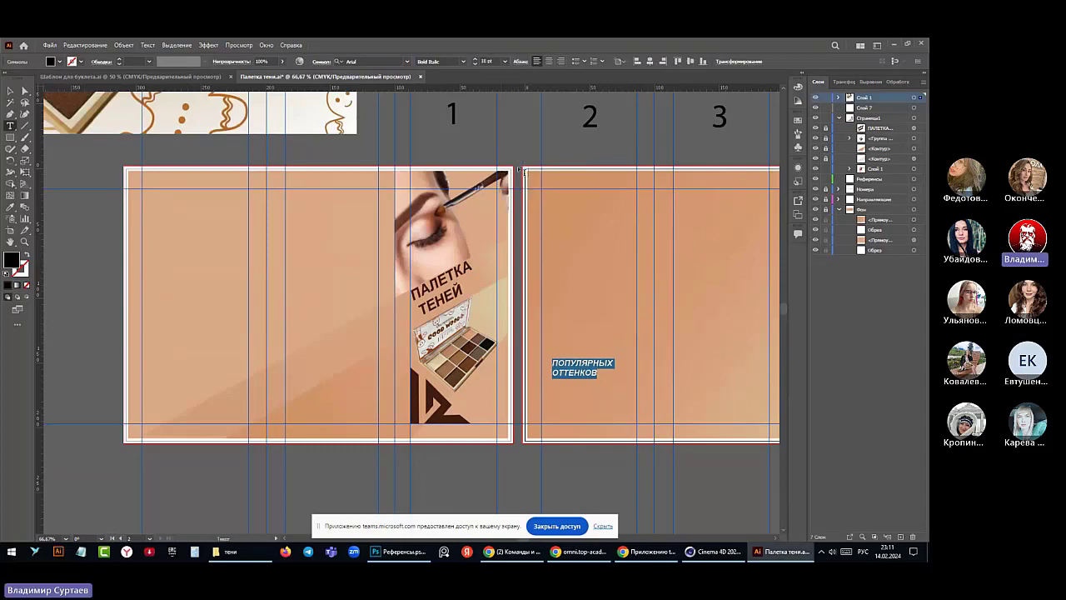
{"action": "key", "text": "Escape"}
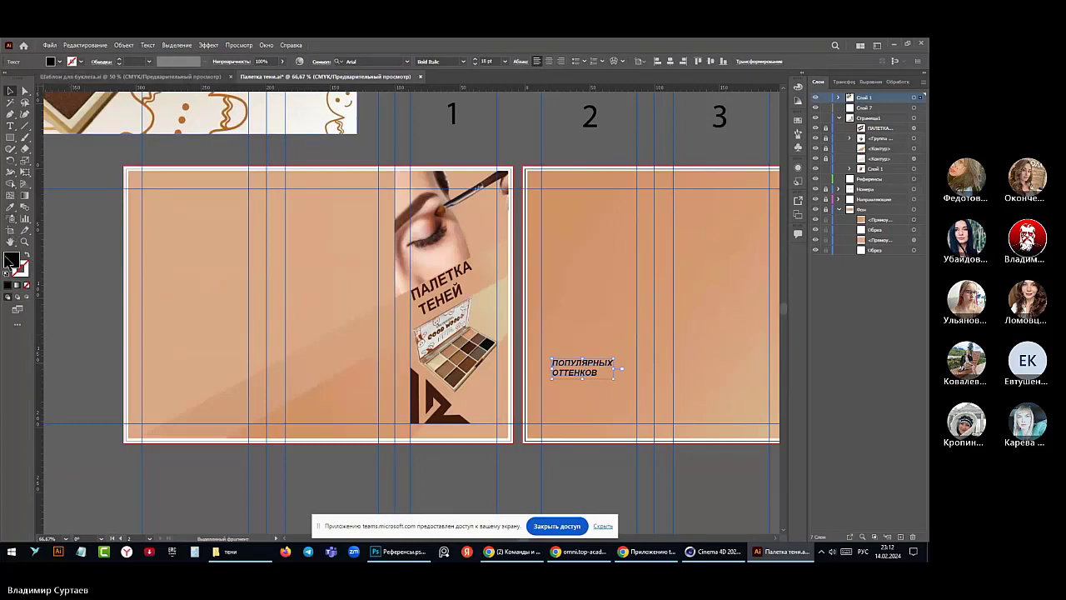
- Colour the caption dark brown by sampling the logo with the Eyedropper
{"action": "left_click", "coordinate": [10, 206]}
{"action": "left_click", "coordinate": [433, 409]}
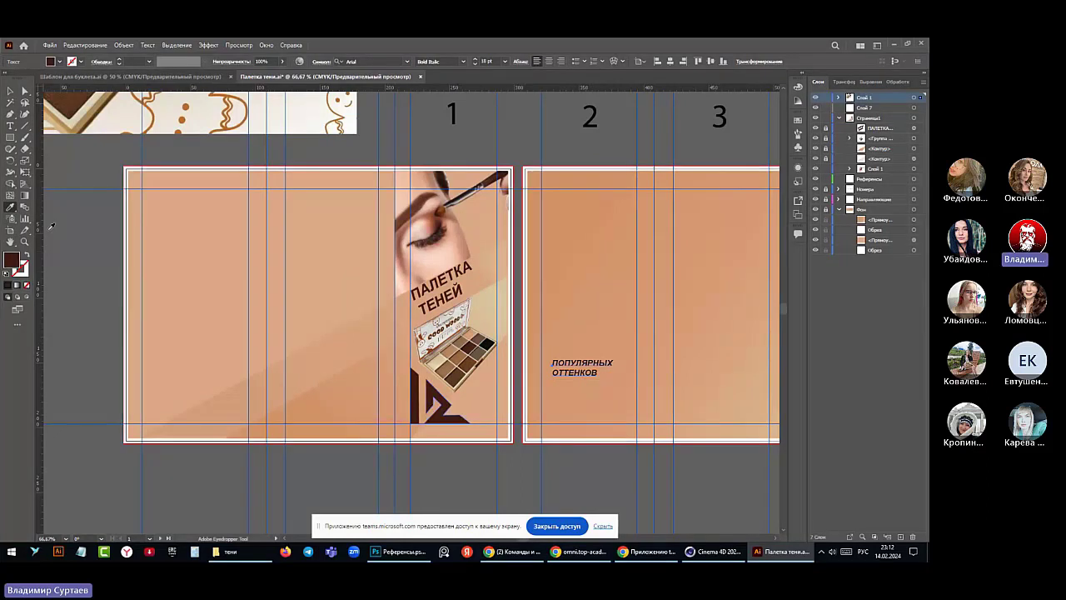
{"action": "left_click", "coordinate": [9, 94]}
{"action": "left_click", "coordinate": [10, 92]}
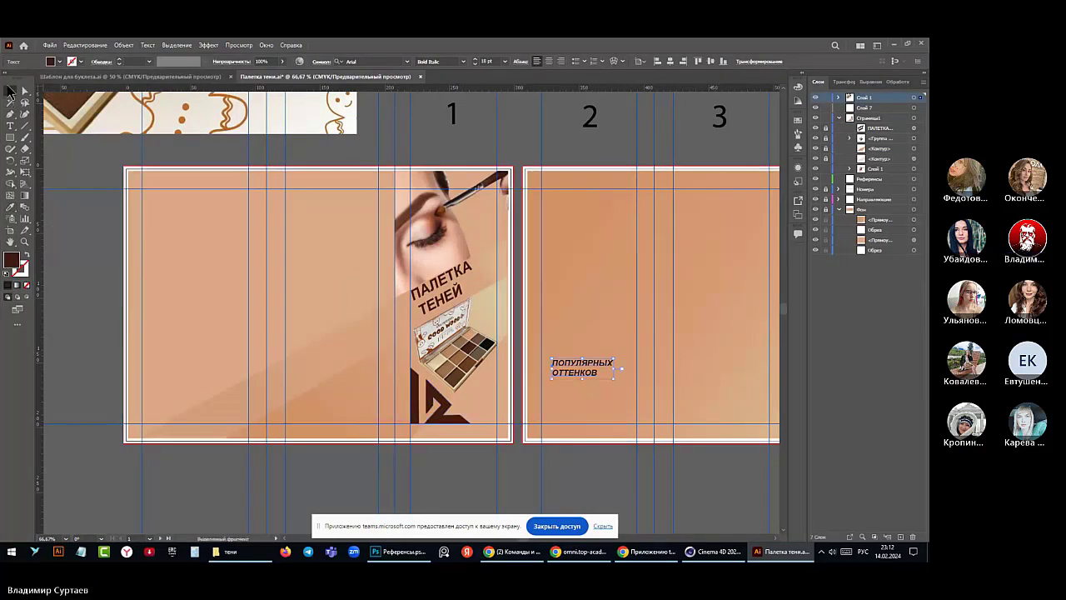
- Move the caption onto the cover below the palette, rotate it diagonally, and nudge it lower
{"action": "left_click_drag", "start_coordinate": [596, 366], "coordinate": [485, 383]}
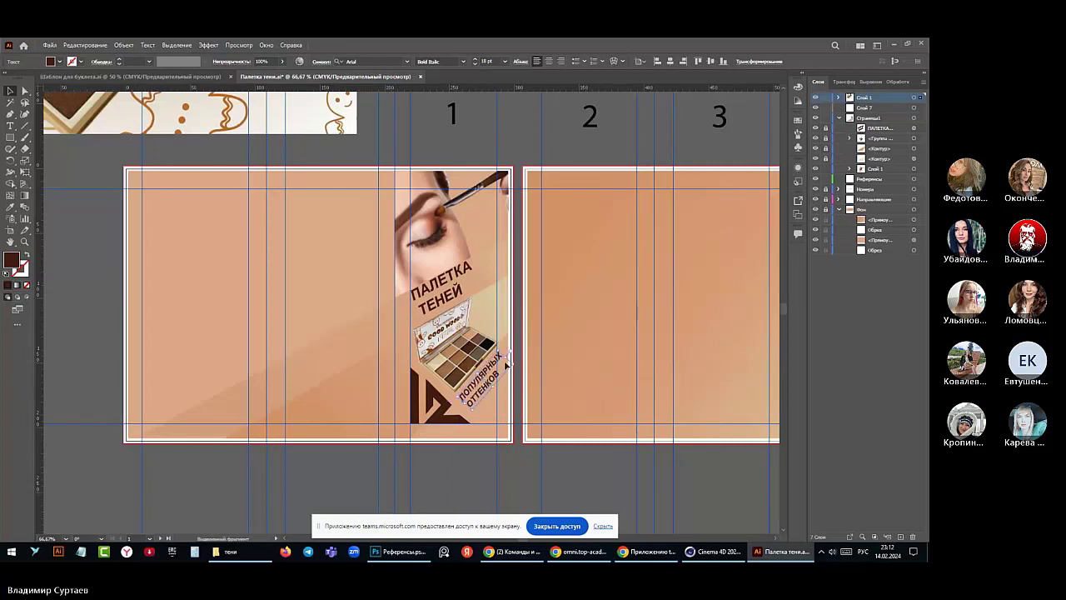
{"action": "left_click_drag", "start_coordinate": [508, 364], "coordinate": [507, 368]}
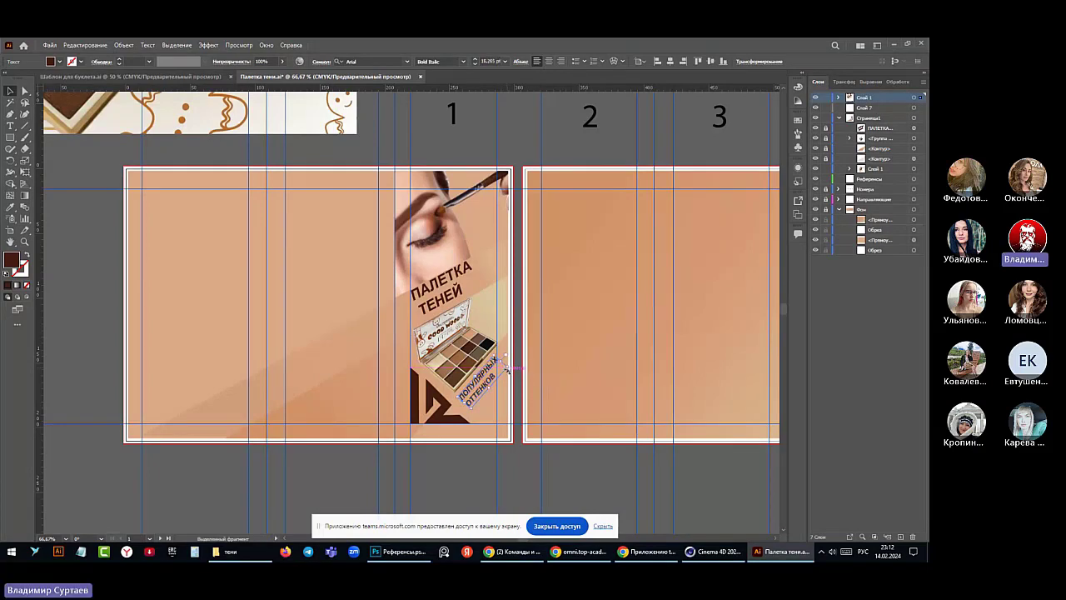
{"action": "left_click", "coordinate": [368, 143]}
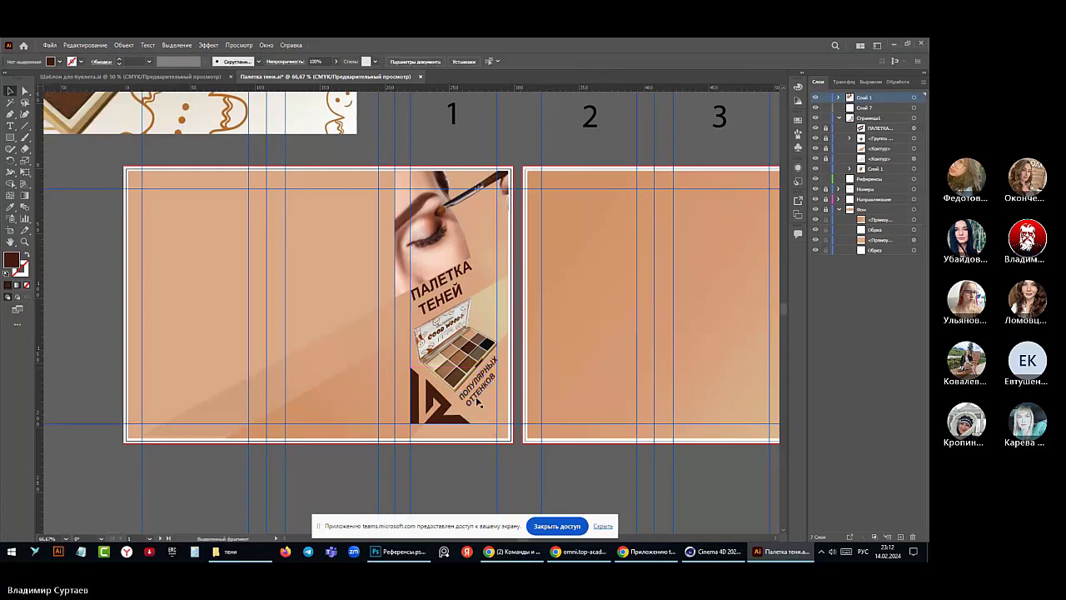
{"action": "left_click_drag", "start_coordinate": [472, 401], "coordinate": [473, 396]}
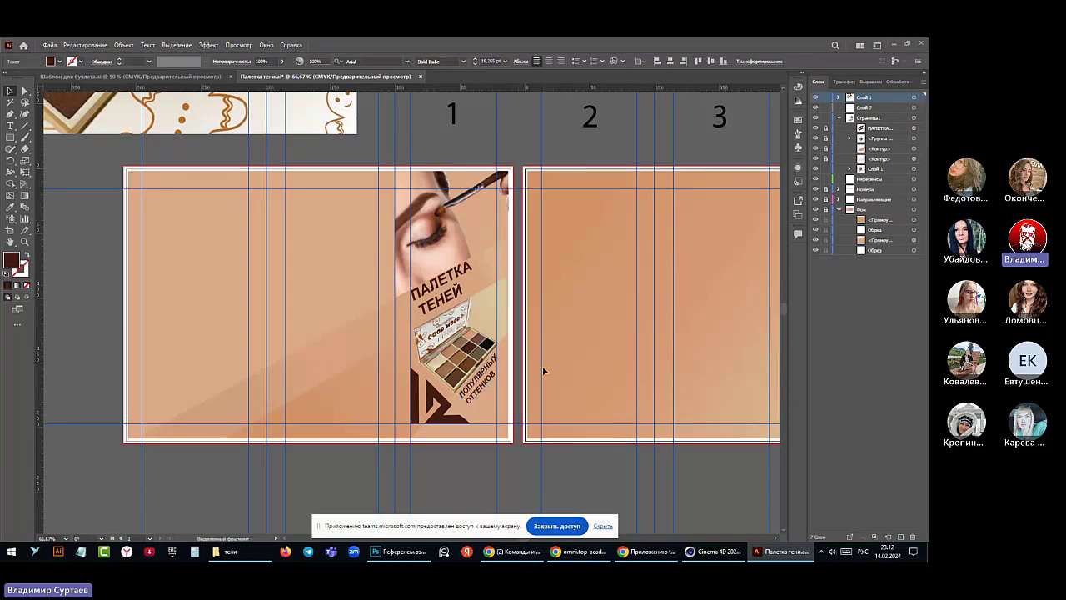
{"action": "left_click", "coordinate": [544, 371]}
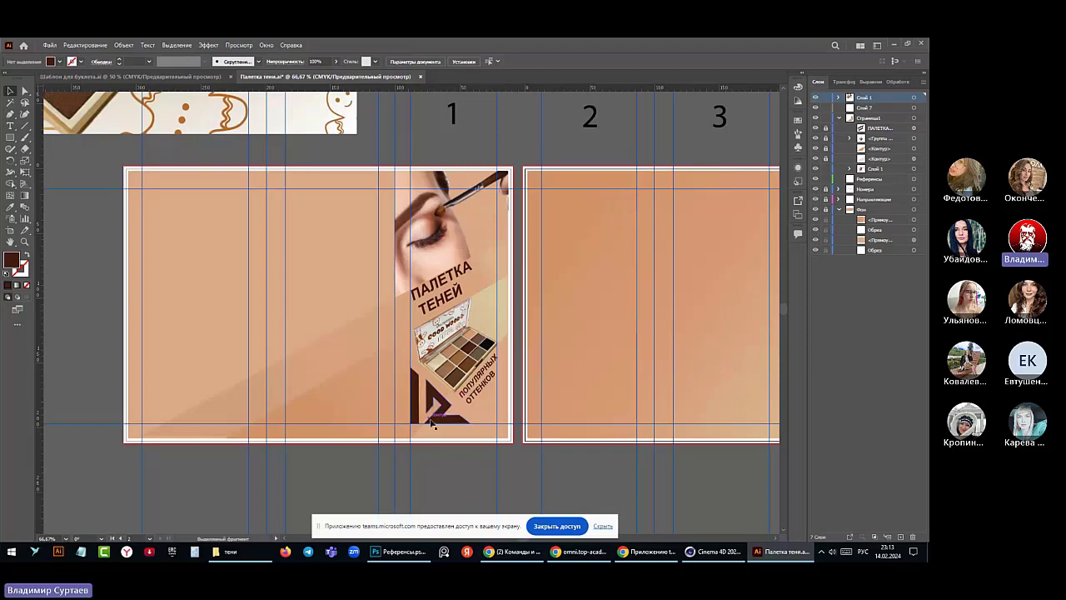
{"action": "scroll", "coordinate": [431, 424], "scroll_direction": "up", "scroll_amount": 10}
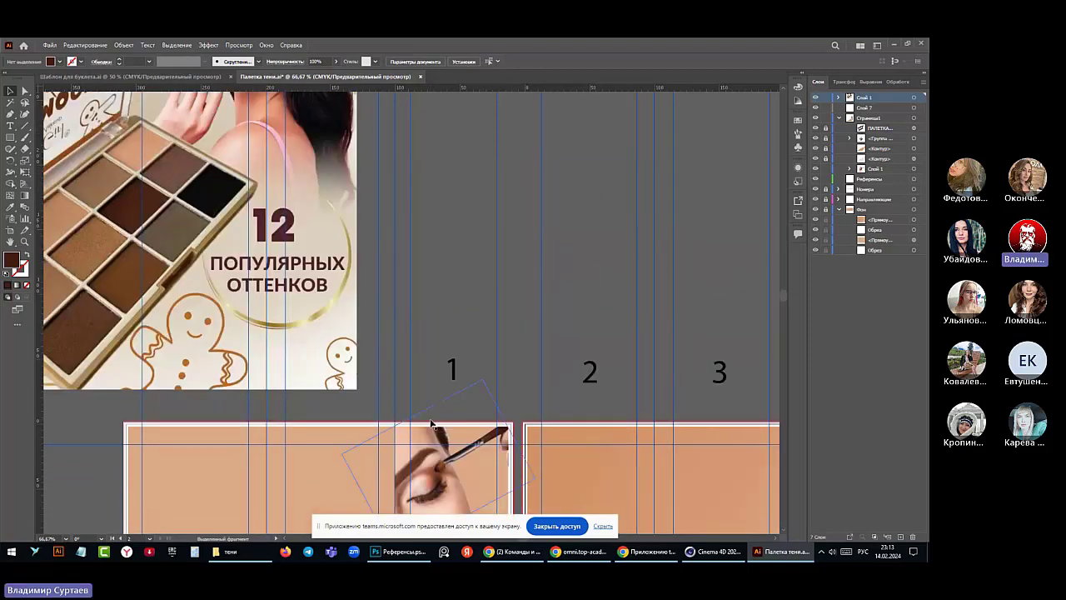
{"action": "scroll", "coordinate": [431, 424], "scroll_direction": "down", "scroll_amount": 5}
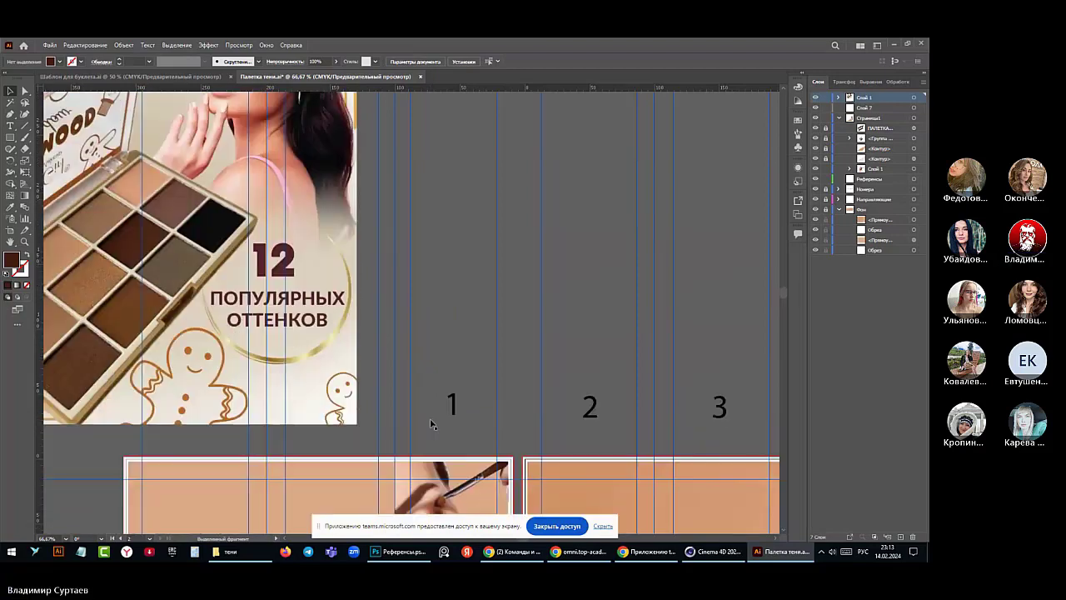
{"action": "scroll", "coordinate": [431, 424], "scroll_direction": "down", "scroll_amount": 5}
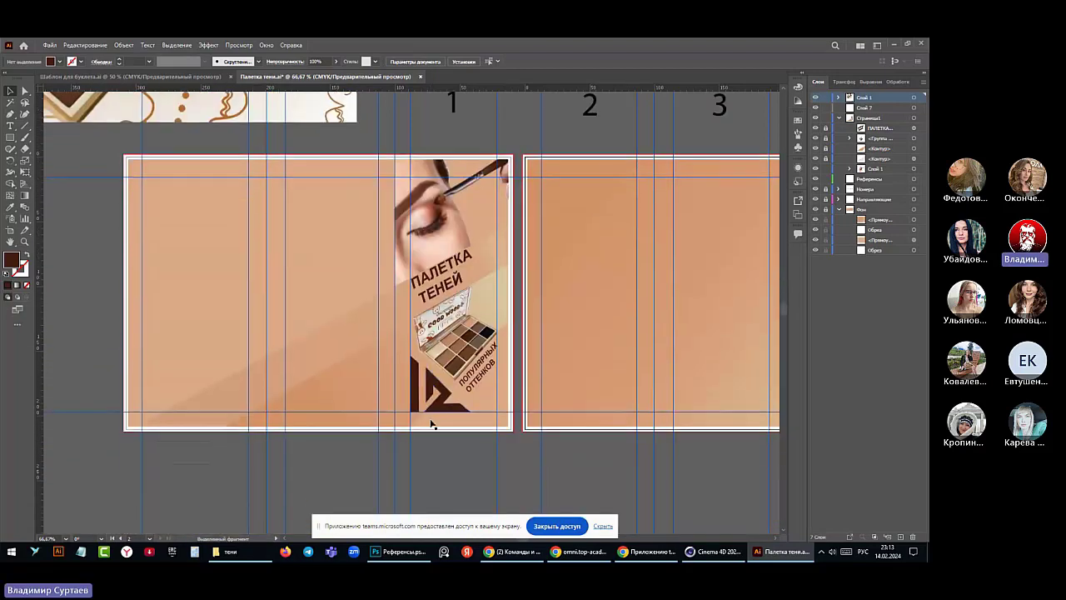
- Recolour one logo shape with the beige background's tan colour
{"action": "left_click", "coordinate": [414, 383]}
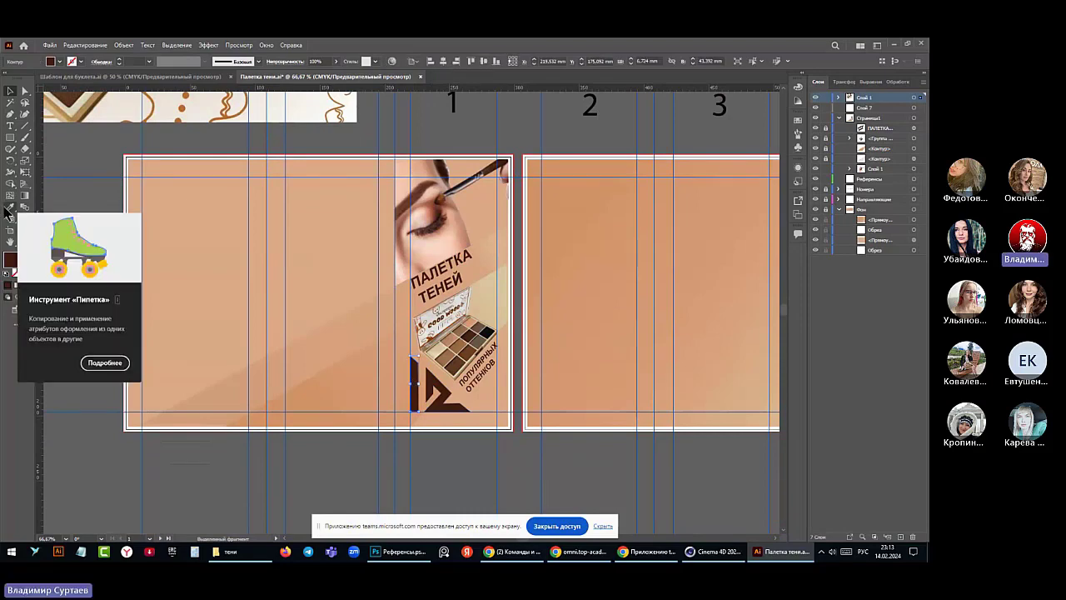
{"action": "left_click", "coordinate": [9, 207]}
{"action": "left_click", "coordinate": [444, 356]}
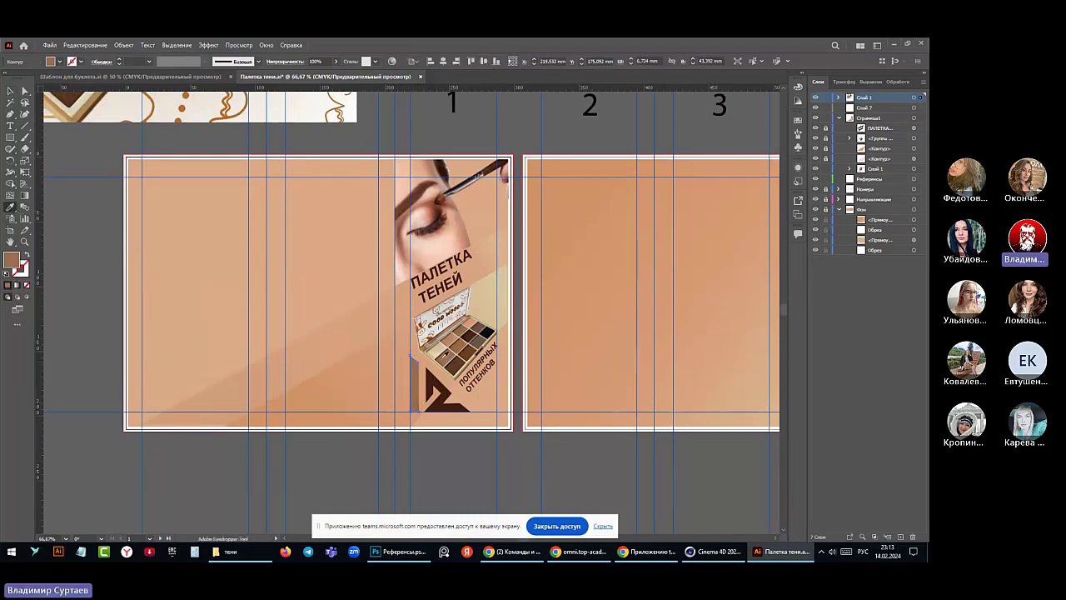
- Give the other dark logo shape the lighter background brown, then deselect it
{"action": "left_click", "coordinate": [10, 90]}
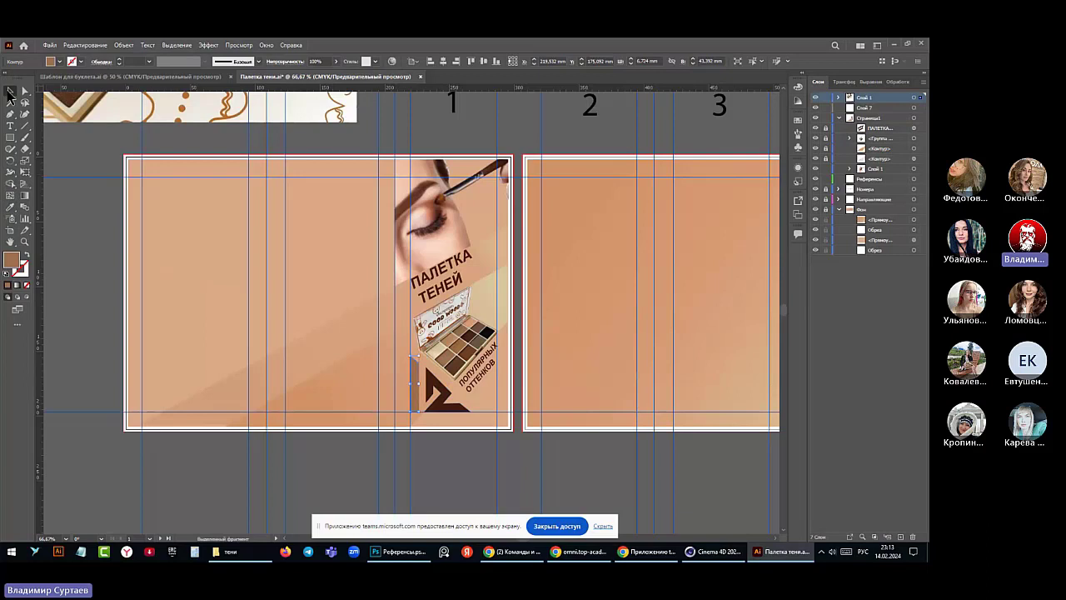
{"action": "left_click", "coordinate": [439, 393]}
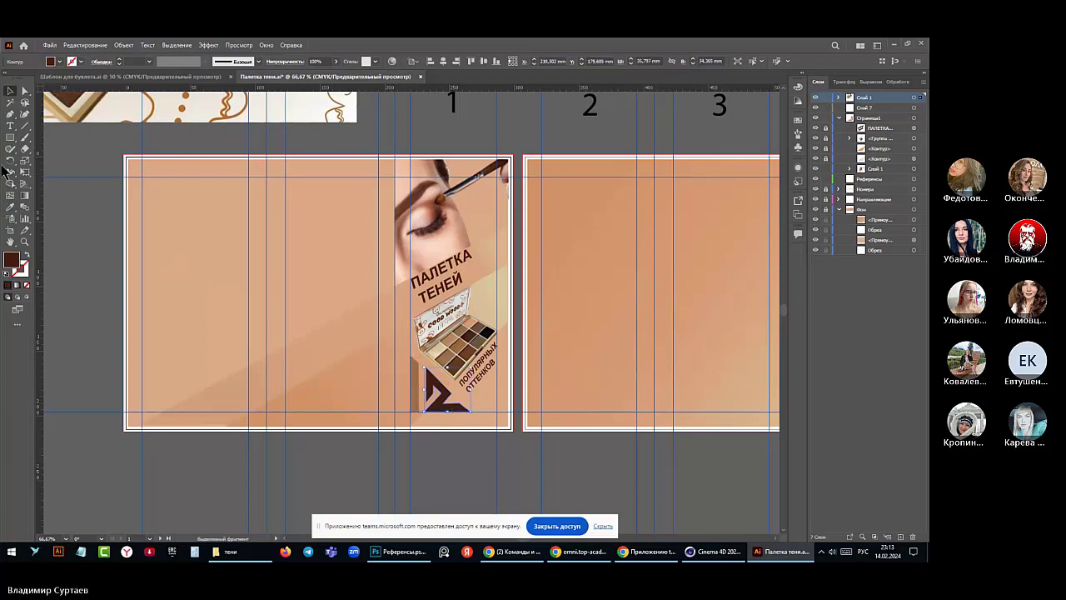
{"action": "left_click", "coordinate": [10, 209]}
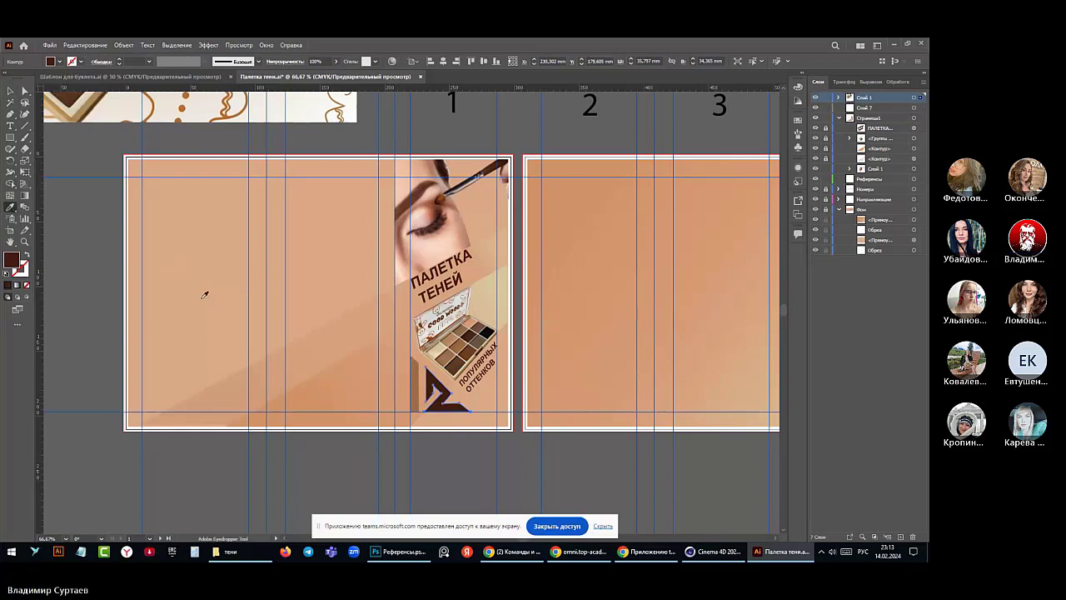
{"action": "left_click", "coordinate": [415, 372]}
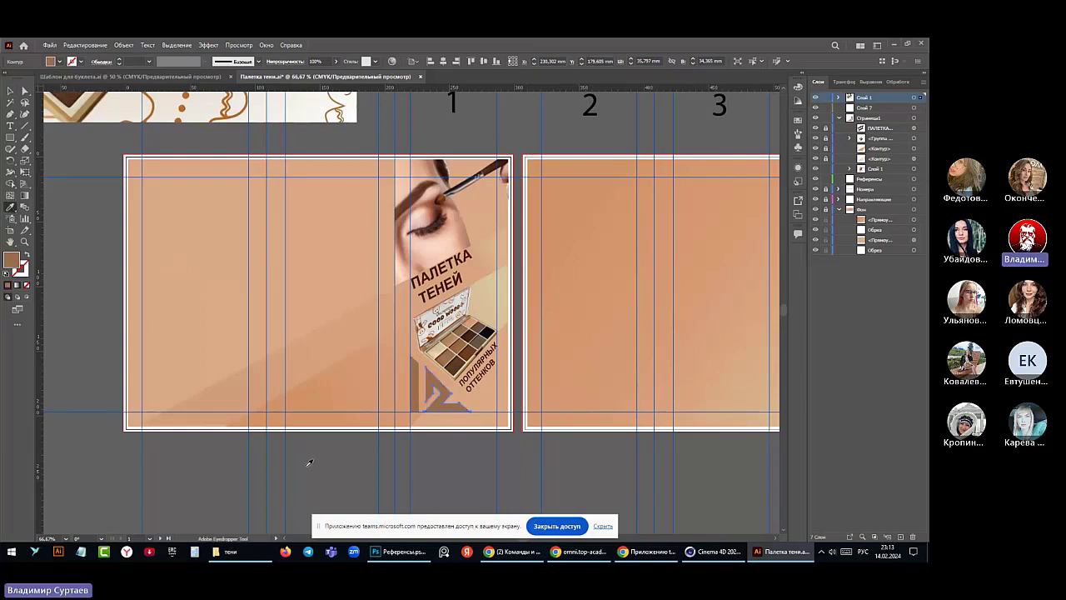
{"action": "left_click", "coordinate": [10, 93]}
{"action": "left_click", "coordinate": [109, 265]}
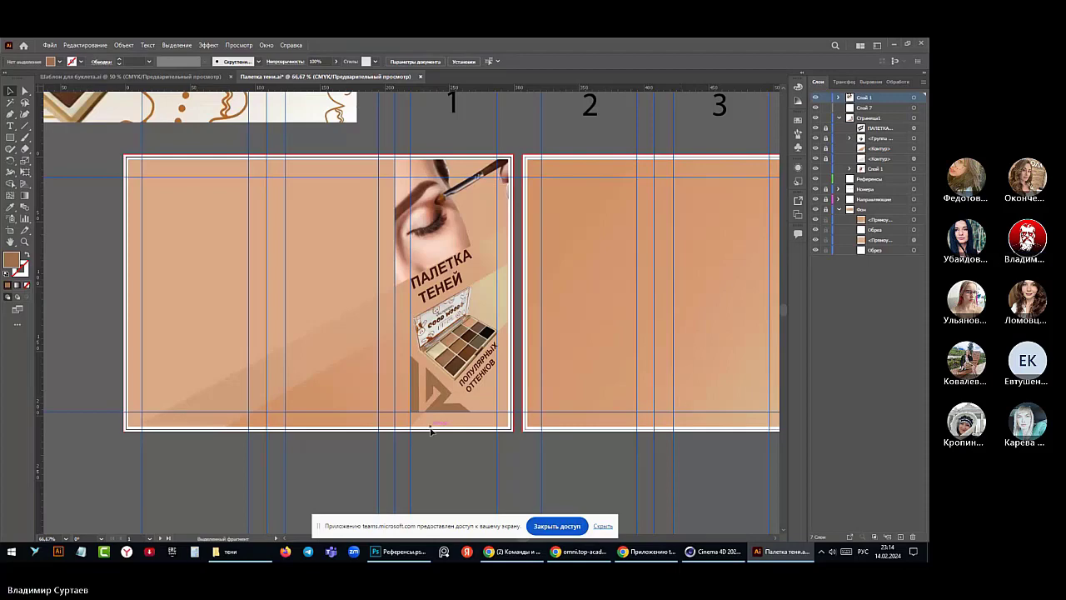
{"action": "scroll", "coordinate": [431, 430], "scroll_direction": "up", "scroll_amount": 2}
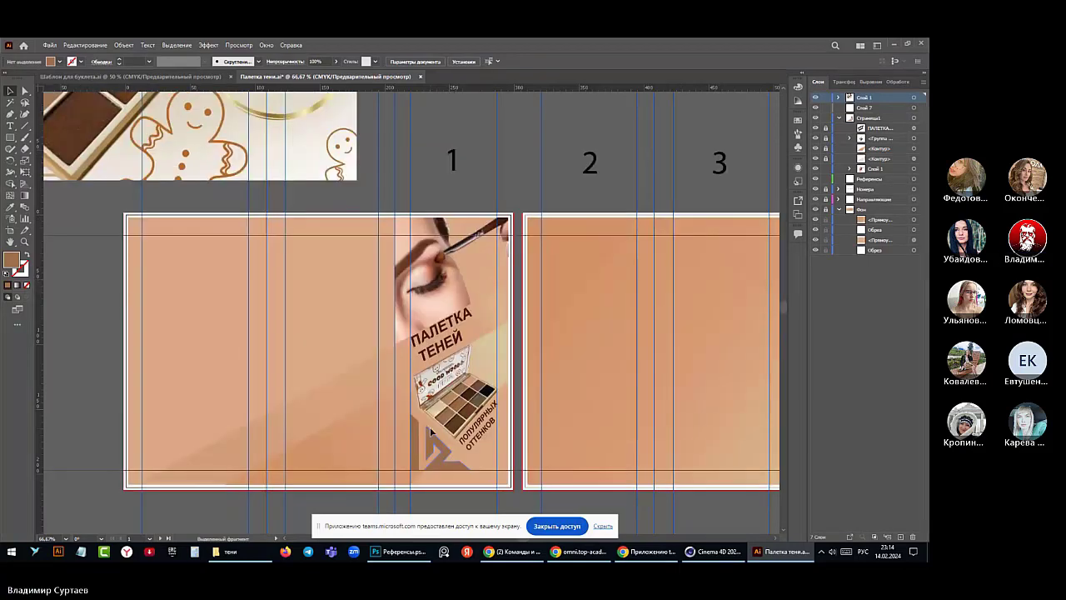
{"action": "scroll", "coordinate": [431, 431], "scroll_direction": "down", "scroll_amount": 2}
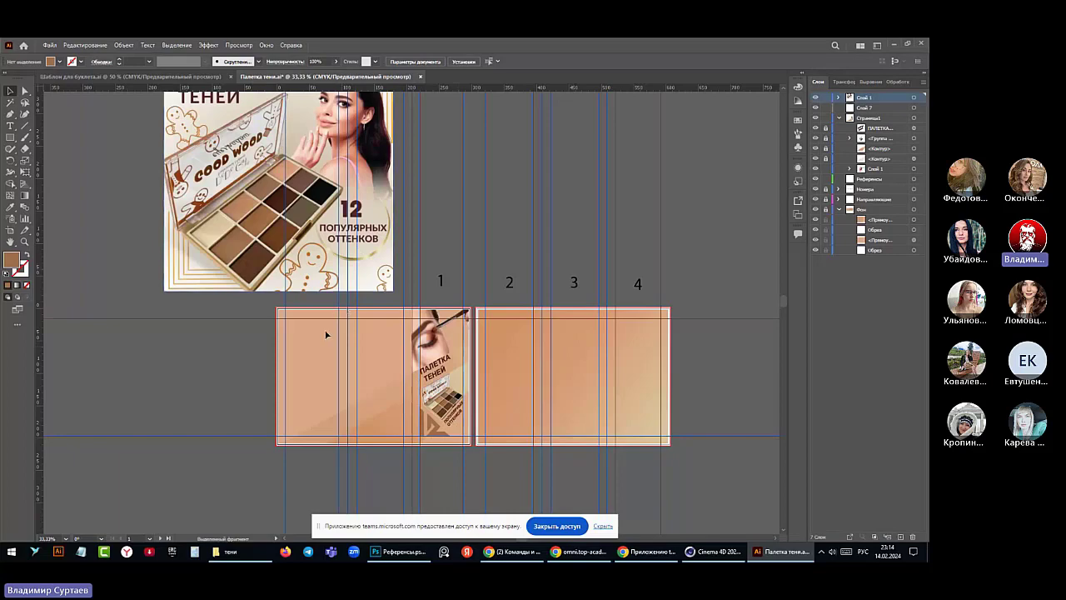
{"action": "scroll", "coordinate": [326, 334], "scroll_direction": "up", "scroll_amount": 2}
{"action": "scroll", "coordinate": [325, 282], "scroll_direction": "up", "scroll_amount": 1}
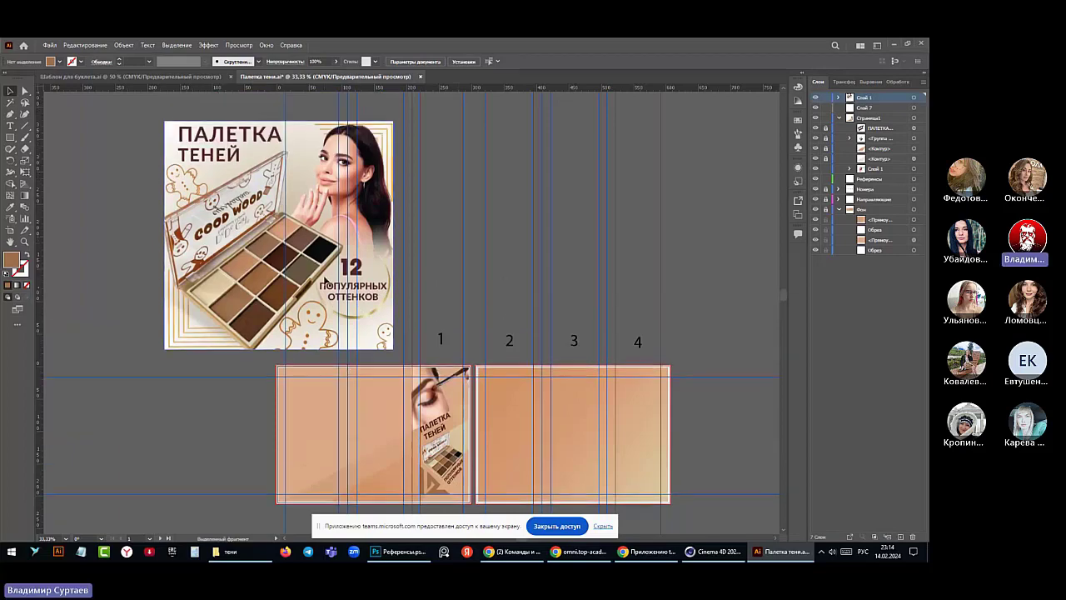
{"action": "scroll", "coordinate": [325, 282], "scroll_direction": "down", "scroll_amount": 1}
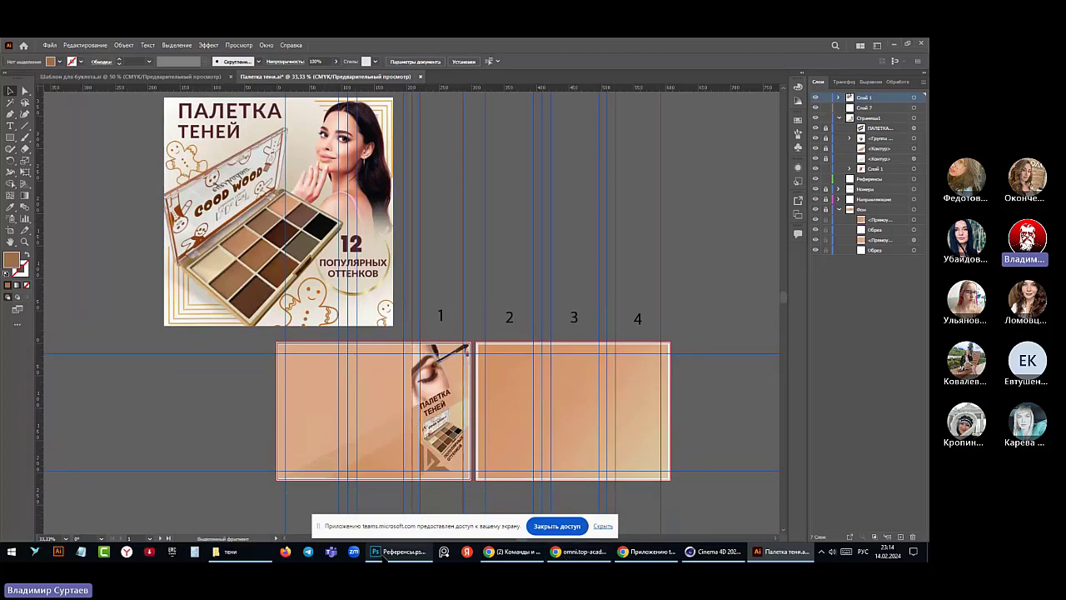
{"action": "left_click", "coordinate": [399, 551]}
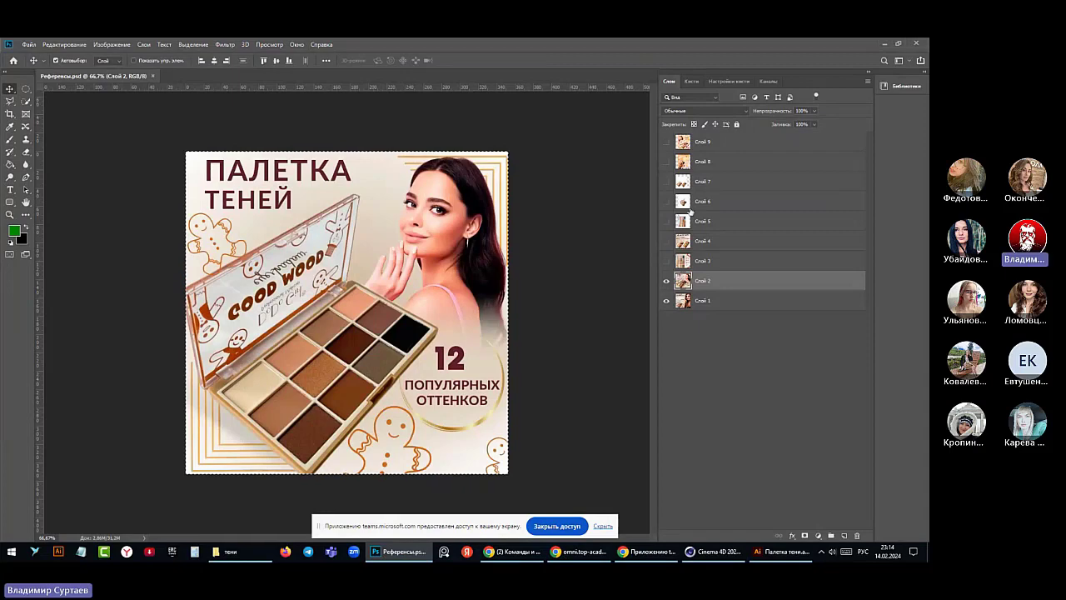
- Preview references Слой 9 through Слой 5 one at a time, leaving Слой 4's gift advert visible
{"action": "left_click", "coordinate": [667, 142]}
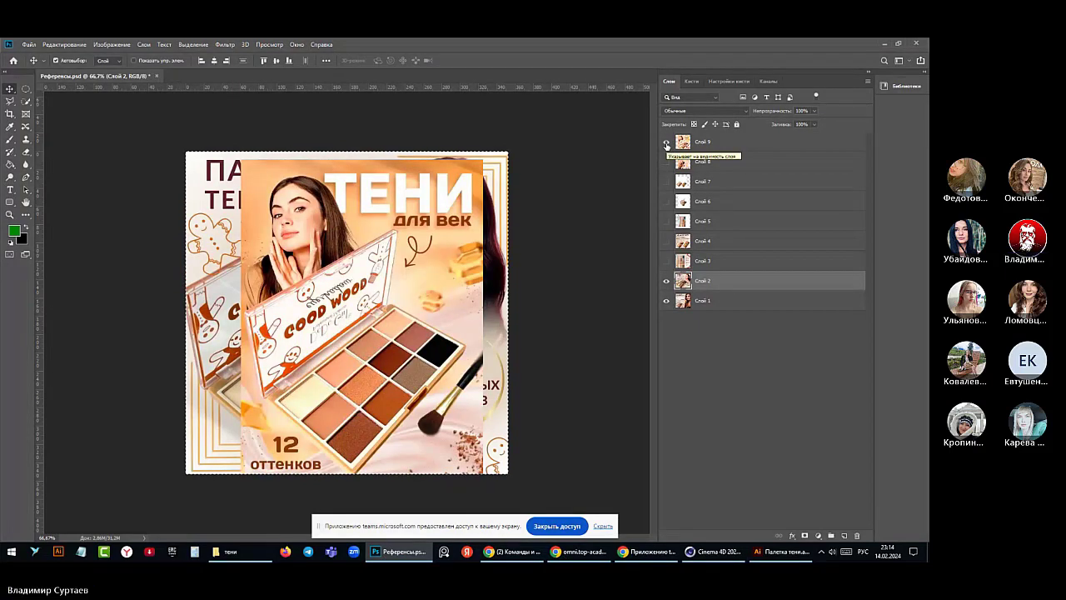
{"action": "left_click", "coordinate": [667, 143]}
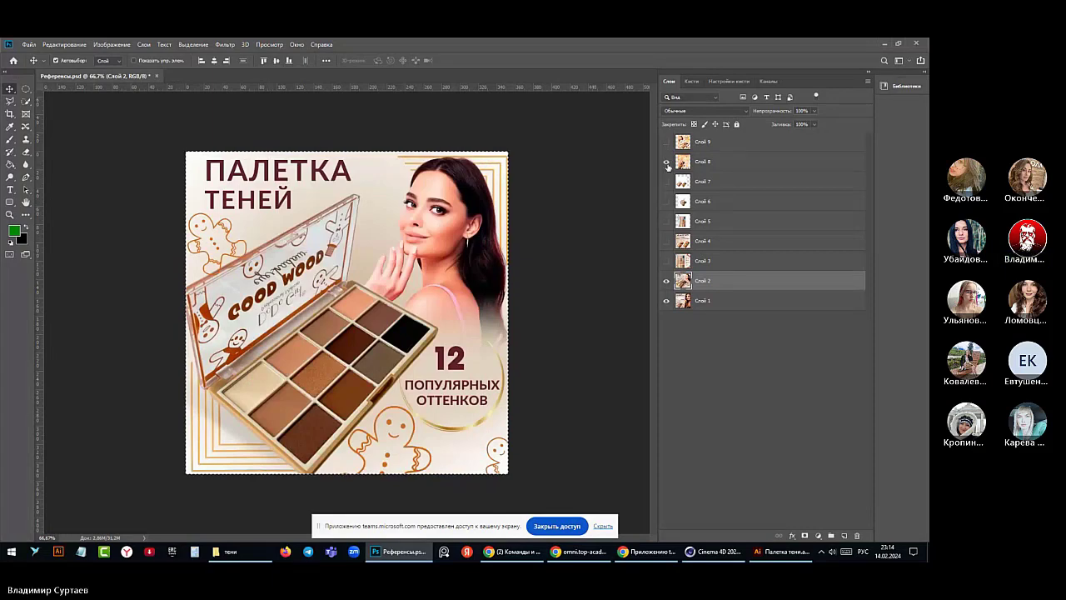
{"action": "left_click", "coordinate": [666, 161]}
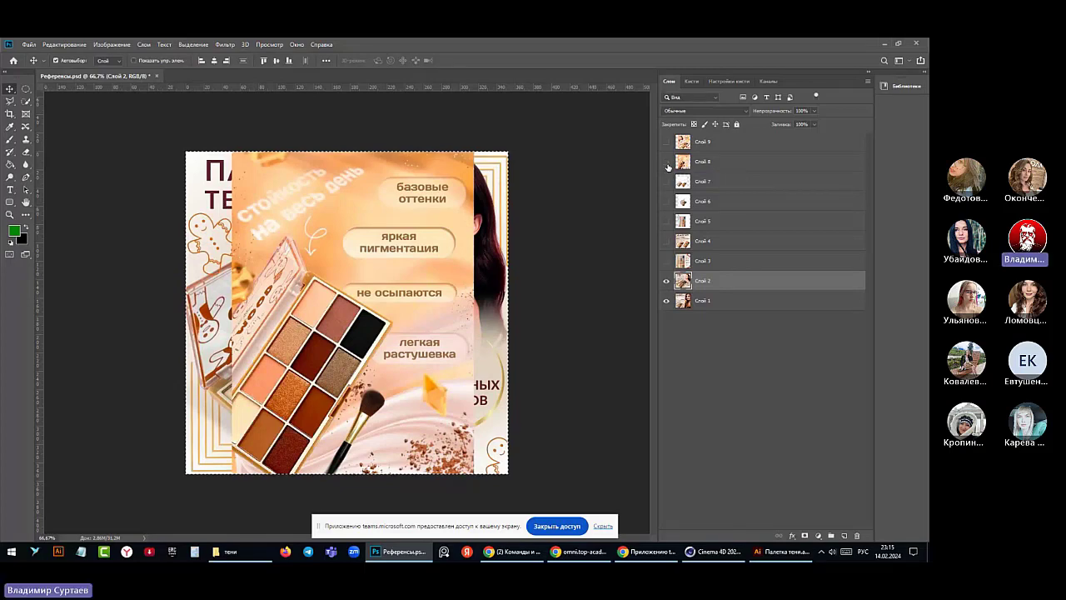
{"action": "left_click", "coordinate": [667, 167]}
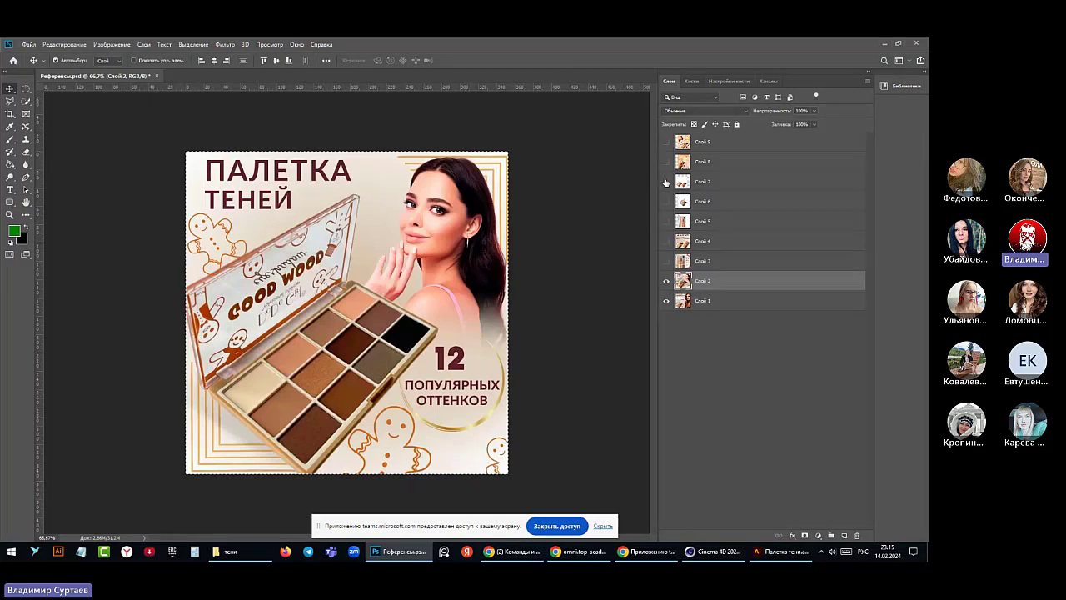
{"action": "left_click", "coordinate": [667, 181]}
{"action": "left_click", "coordinate": [667, 182]}
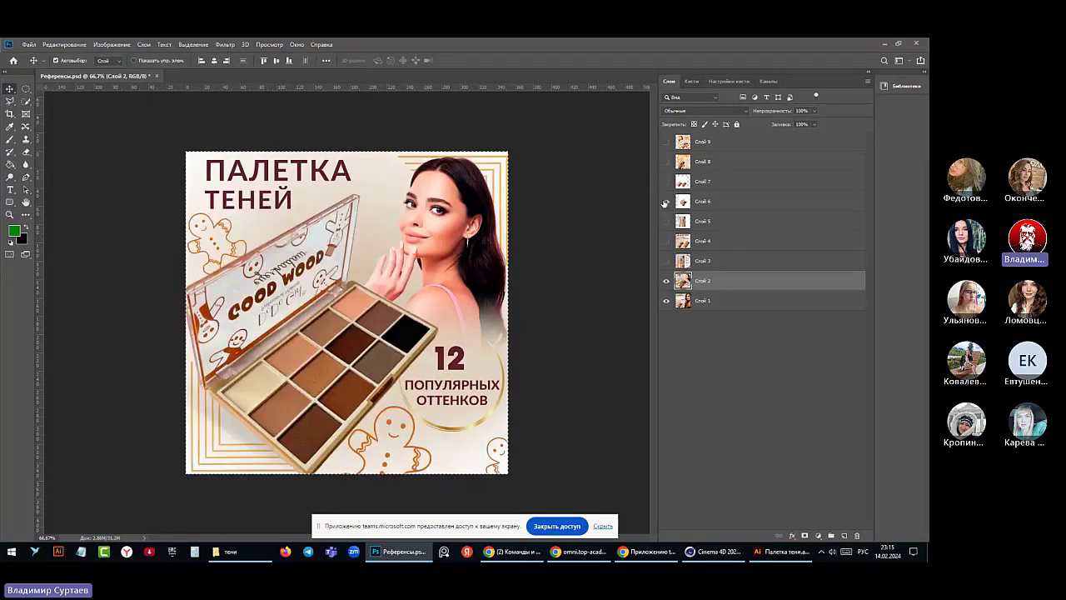
{"action": "left_click", "coordinate": [666, 202]}
{"action": "left_click", "coordinate": [665, 201]}
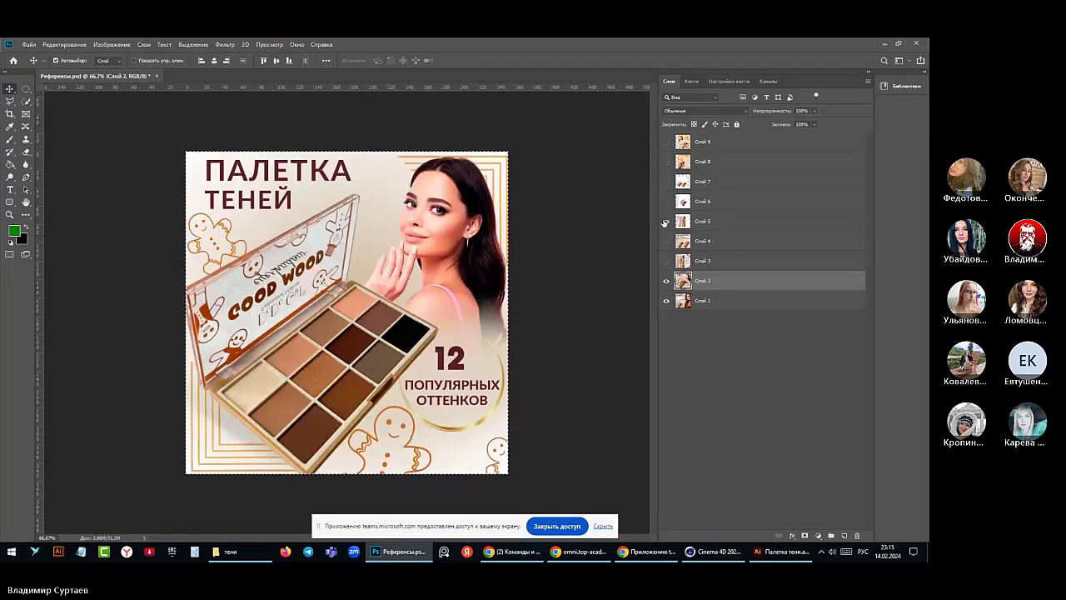
{"action": "left_click", "coordinate": [665, 221]}
{"action": "left_click", "coordinate": [665, 222]}
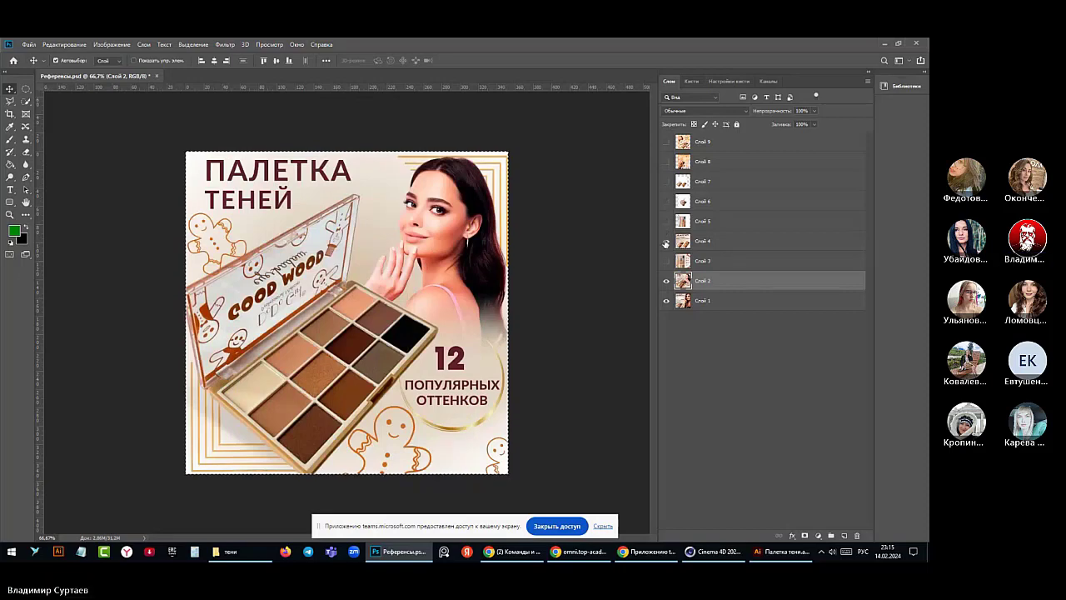
{"action": "left_click", "coordinate": [666, 241]}
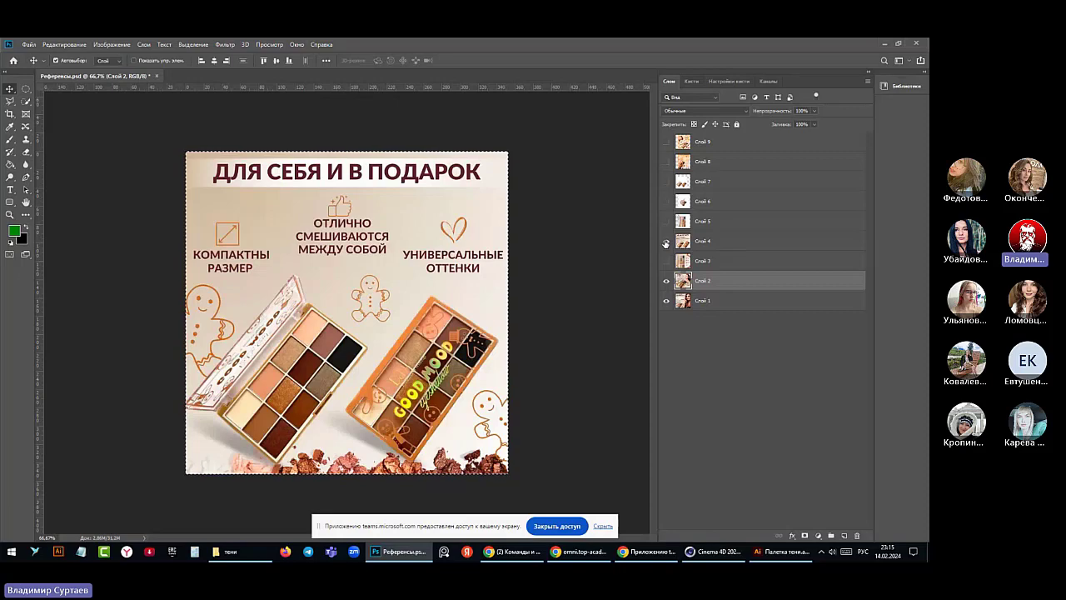
- Show Слой 3's palette reference with СТОЙКАЯ ТЕКСТУРА features, leaving Слой 4 hidden
{"action": "left_click", "coordinate": [665, 242]}
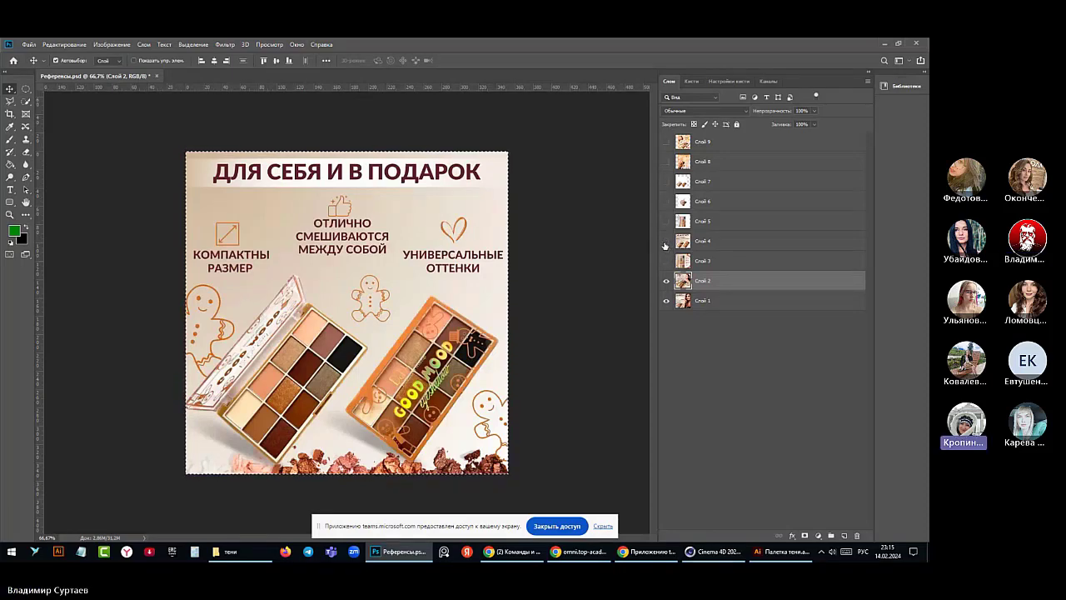
{"action": "left_click", "coordinate": [665, 241]}
{"action": "left_click", "coordinate": [665, 261]}
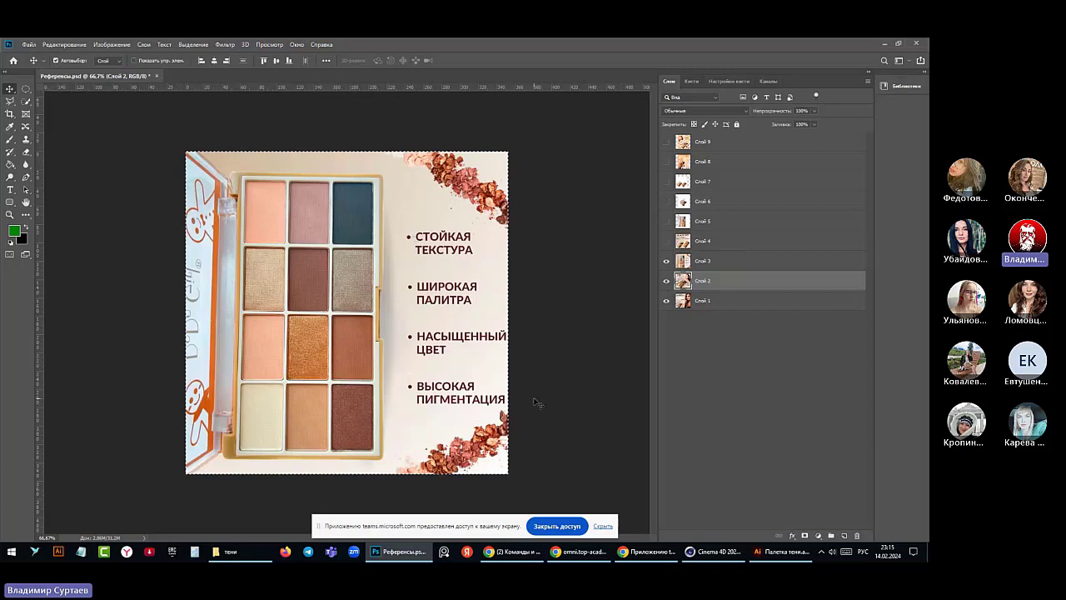
{"action": "left_click", "coordinate": [666, 242]}
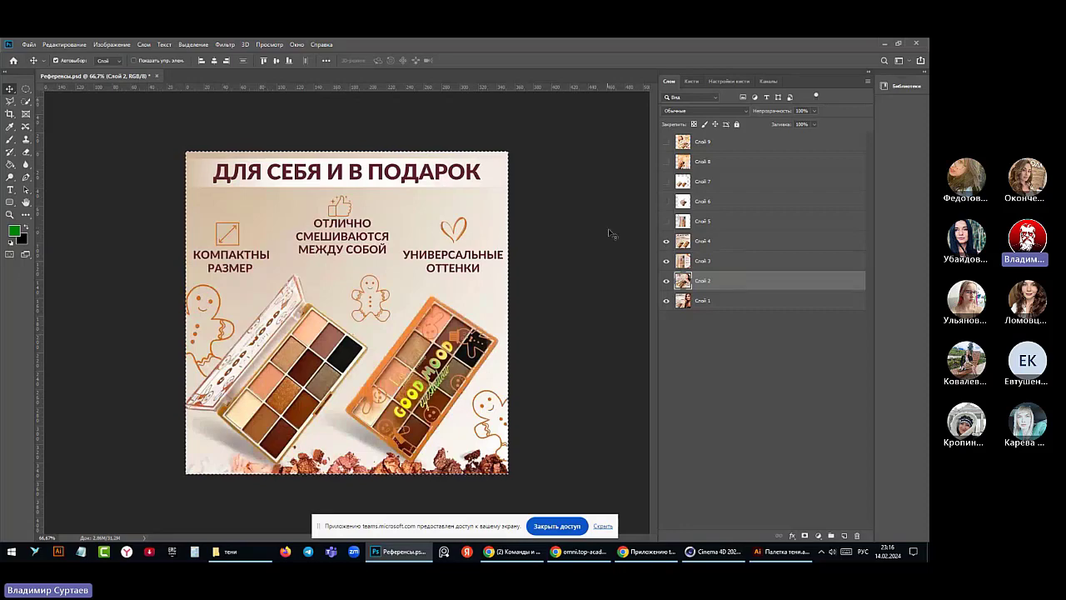
{"action": "left_click", "coordinate": [667, 242]}
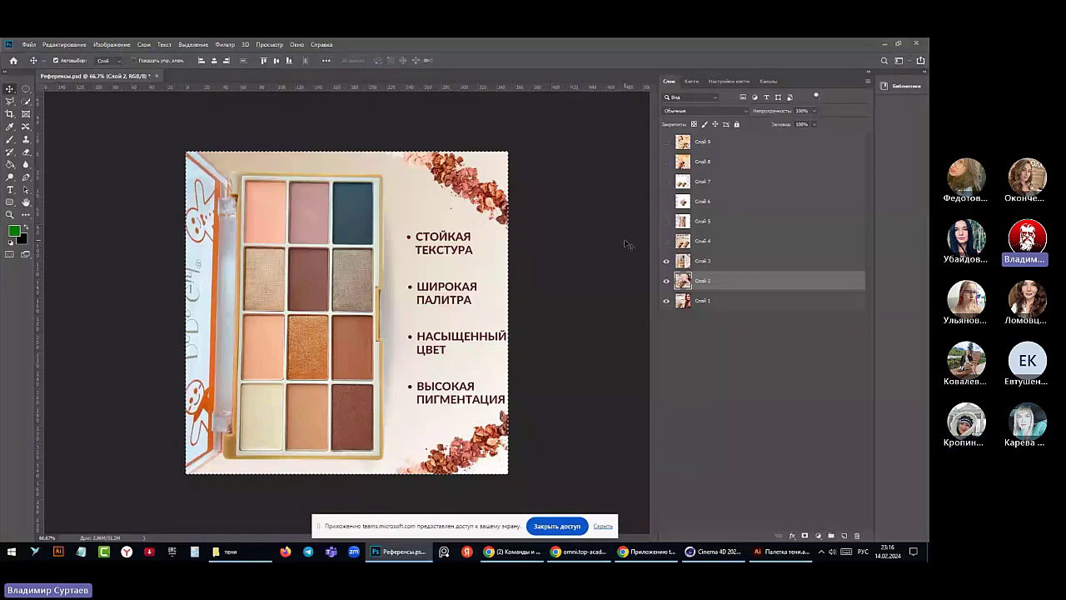
- Show Слой 4's gift panel in Photoshop, then switch back to the Illustrator booklet
{"action": "left_click", "coordinate": [667, 240]}
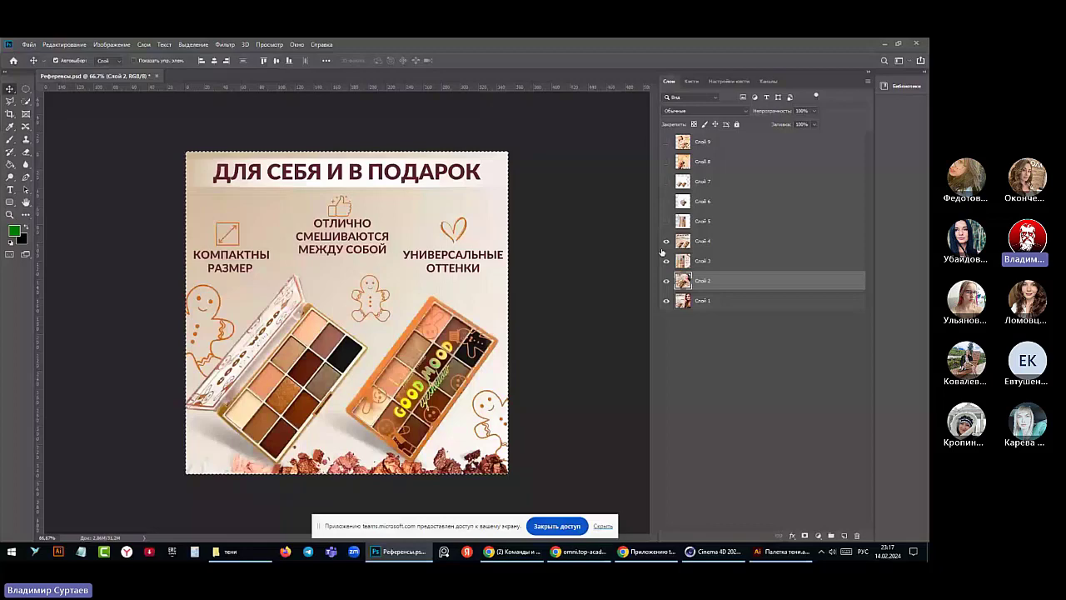
{"action": "key", "text": "alt+Tab"}
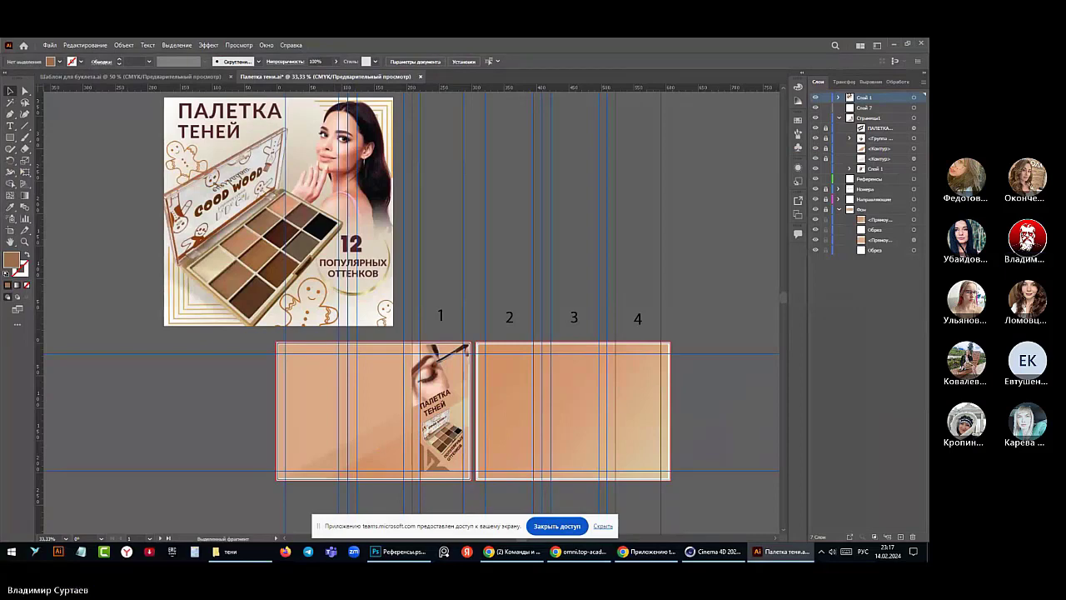
- Capture the first tan booklet panel with the screenshot tool and choose to save it
{"action": "left_click", "coordinate": [839, 449]}
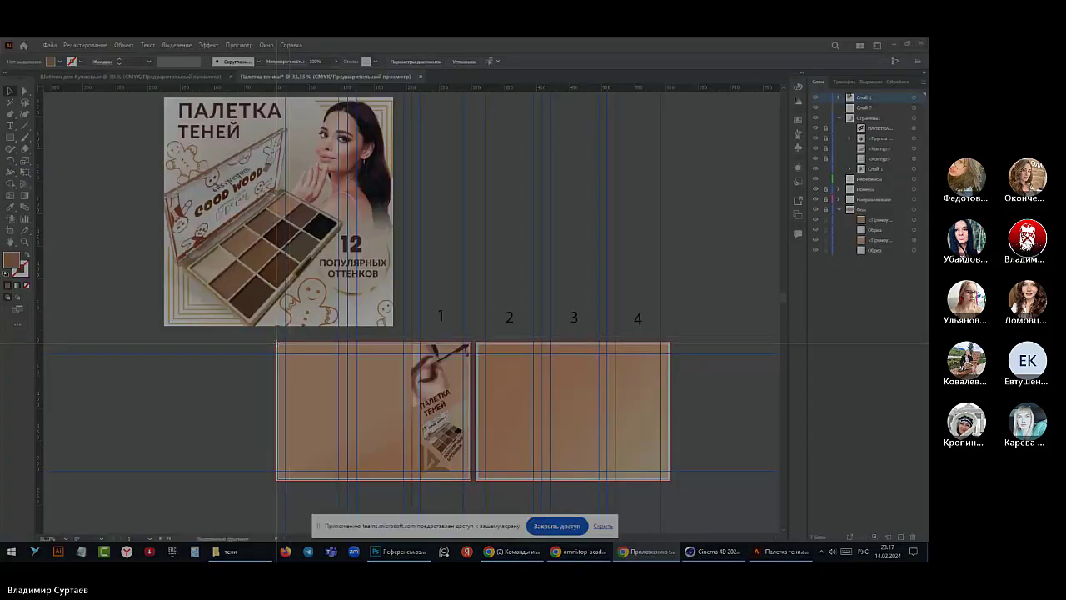
{"action": "mouse_move", "coordinate": [278, 343]}
{"action": "left_mouse_down"}
{"action": "mouse_move", "coordinate": [281, 376]}
{"action": "mouse_move", "coordinate": [341, 481]}
{"action": "left_mouse_up"}
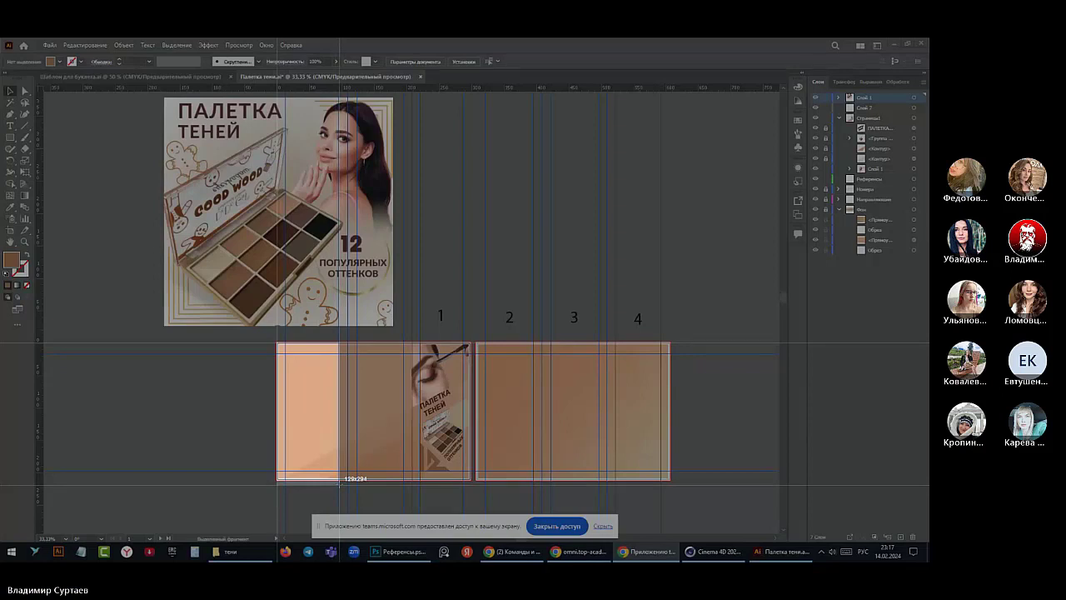
{"action": "left_click_drag", "start_coordinate": [340, 481], "coordinate": [349, 482]}
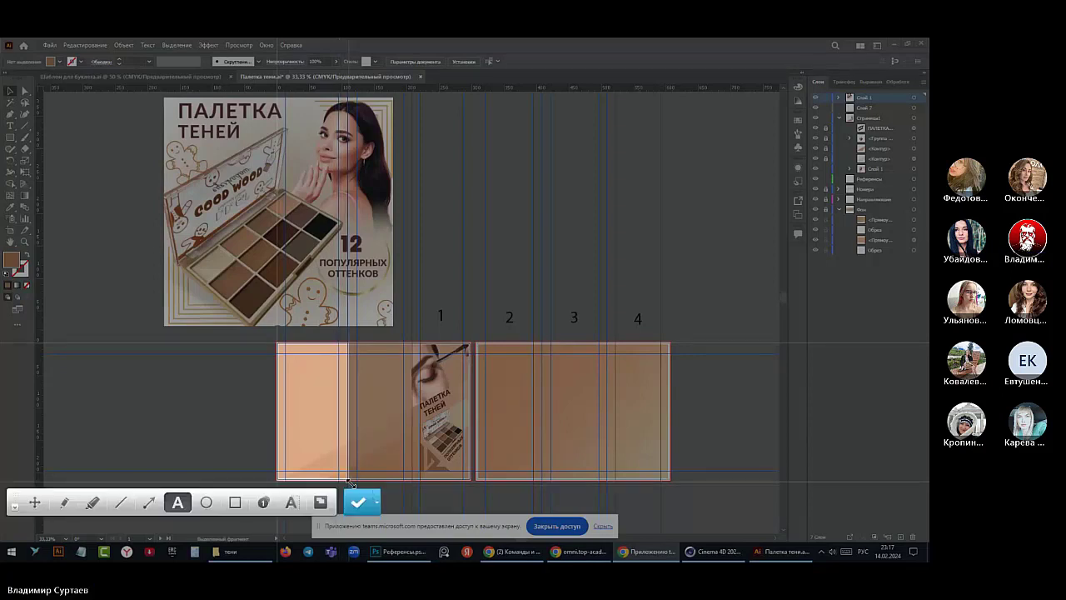
{"action": "left_click", "coordinate": [378, 509]}
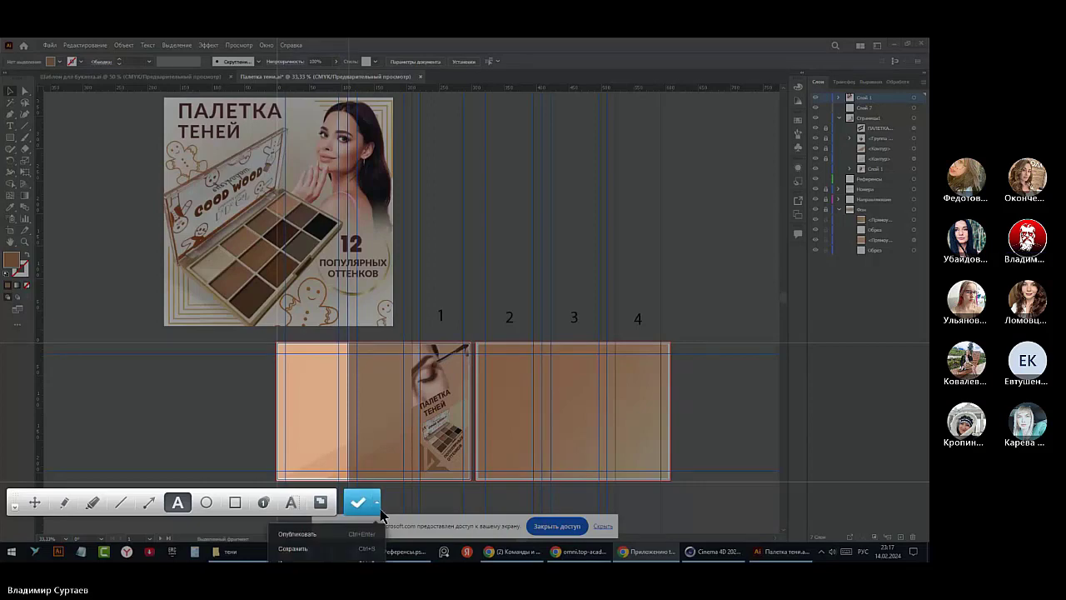
{"action": "left_click", "coordinate": [302, 551]}
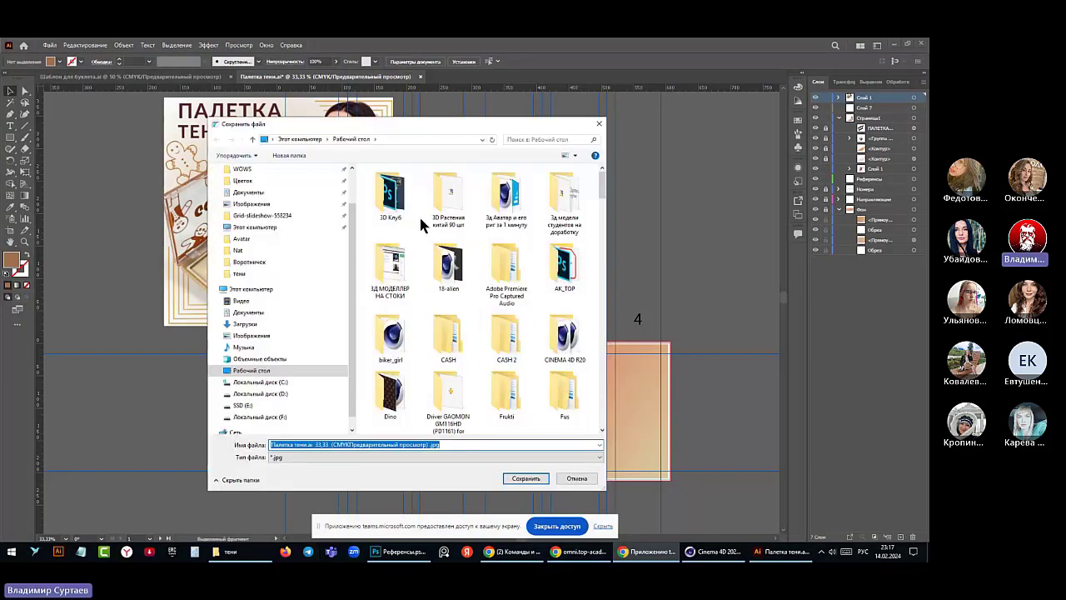
- Save the capture as the JPG '5 страница' in the desktop тени folder
{"action": "scroll", "coordinate": [421, 223], "scroll_direction": "down", "scroll_amount": 10}
{"action": "scroll", "coordinate": [419, 223], "scroll_direction": "down", "scroll_amount": 10}
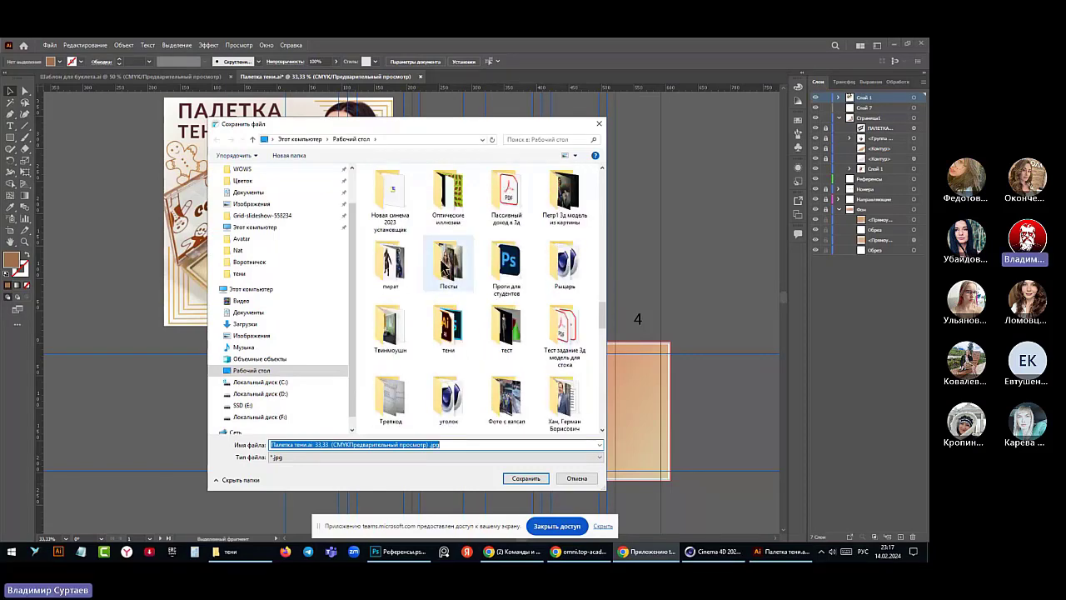
{"action": "double_click", "coordinate": [448, 334]}
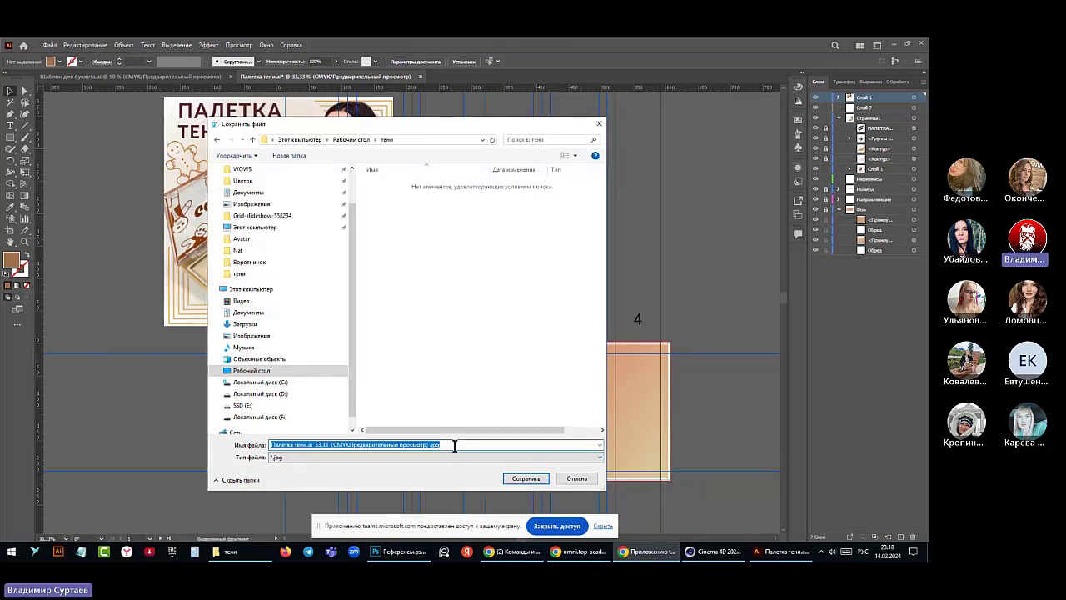
{"action": "type", "text": "% стра"}
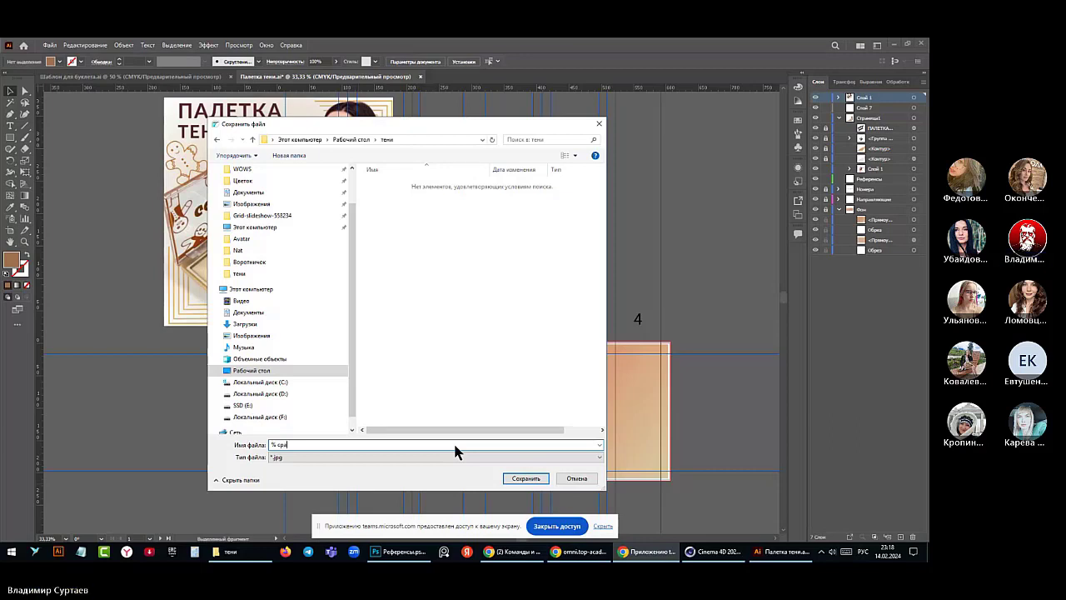
{"action": "type", "text": "ница"}
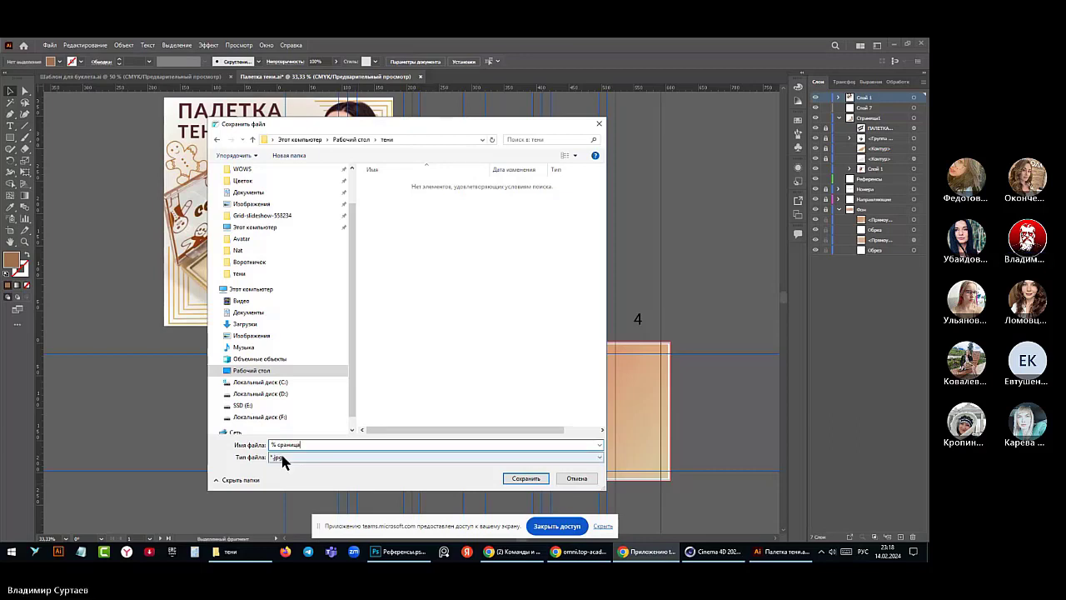
{"action": "left_click_drag", "start_coordinate": [270, 444], "coordinate": [274, 444]}
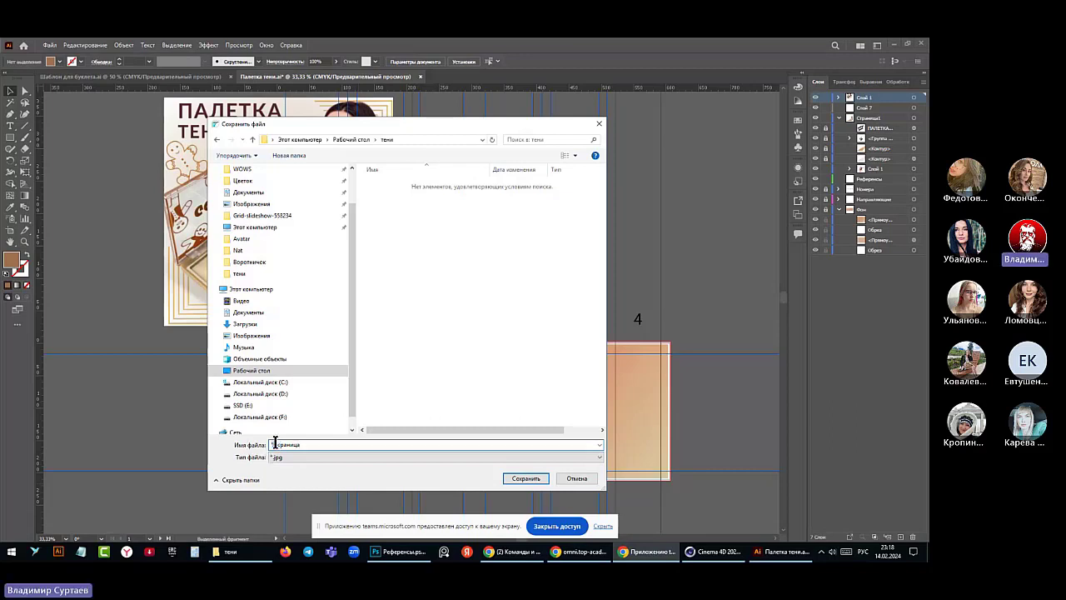
{"action": "type", "text": "5"}
{"action": "left_click", "coordinate": [524, 478]}
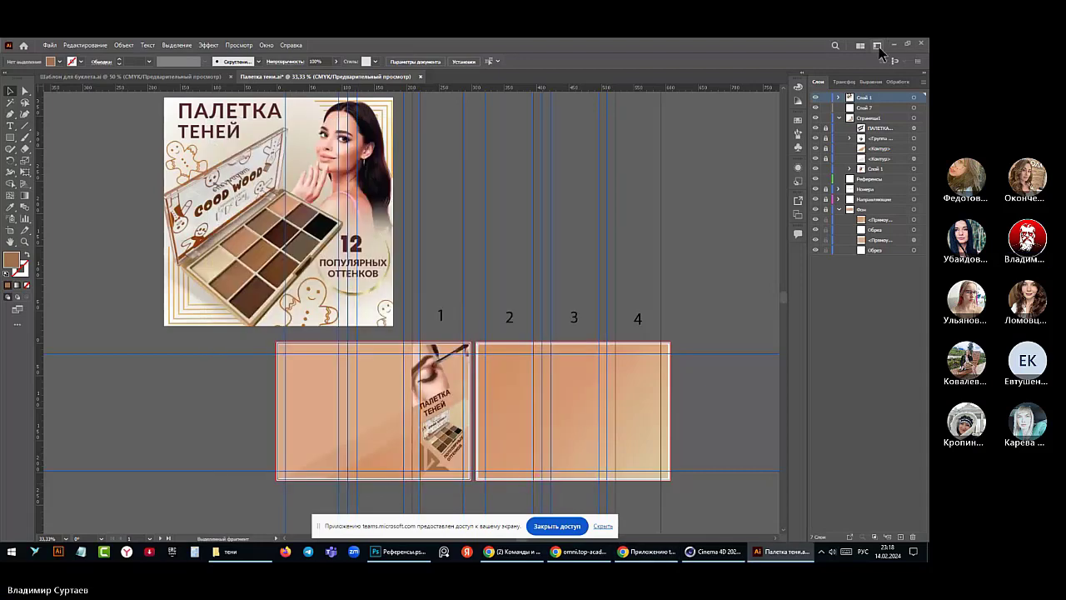
- Drag 5 страница.jpg from the тени folder into the Illustrator booklet, then close the folder
{"action": "left_click", "coordinate": [907, 44]}
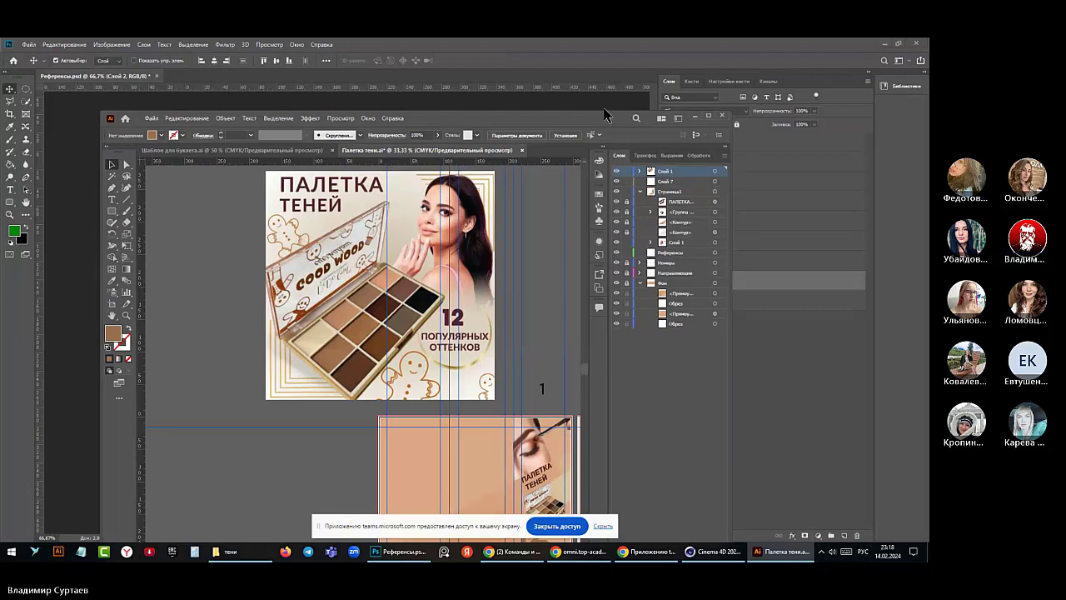
{"action": "left_click", "coordinate": [883, 48]}
{"action": "left_click", "coordinate": [883, 45]}
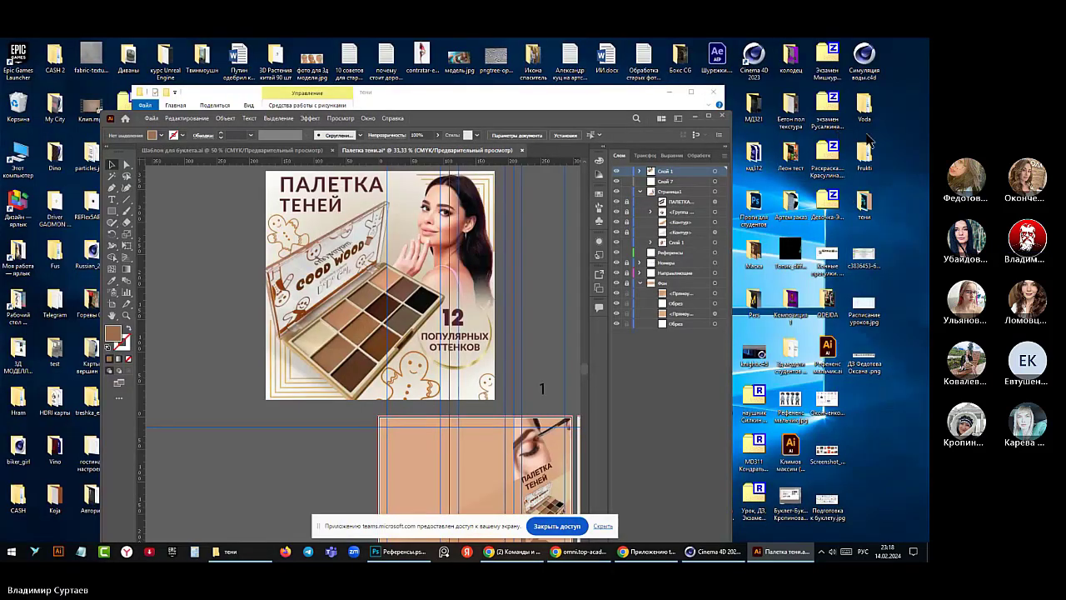
{"action": "left_click", "coordinate": [650, 97]}
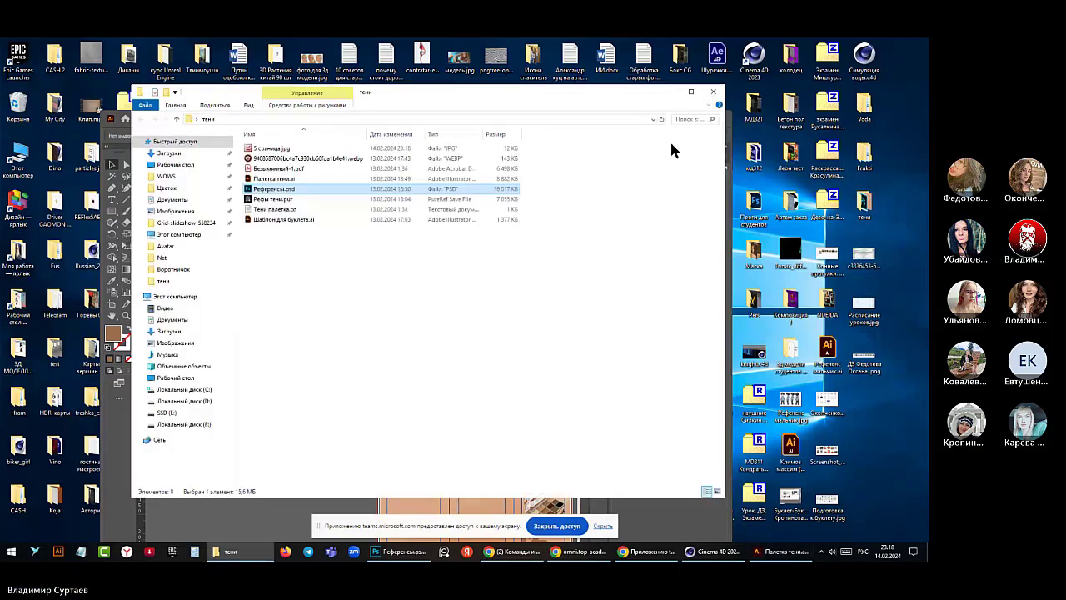
{"action": "left_click_drag", "start_coordinate": [470, 94], "coordinate": [925, 117]}
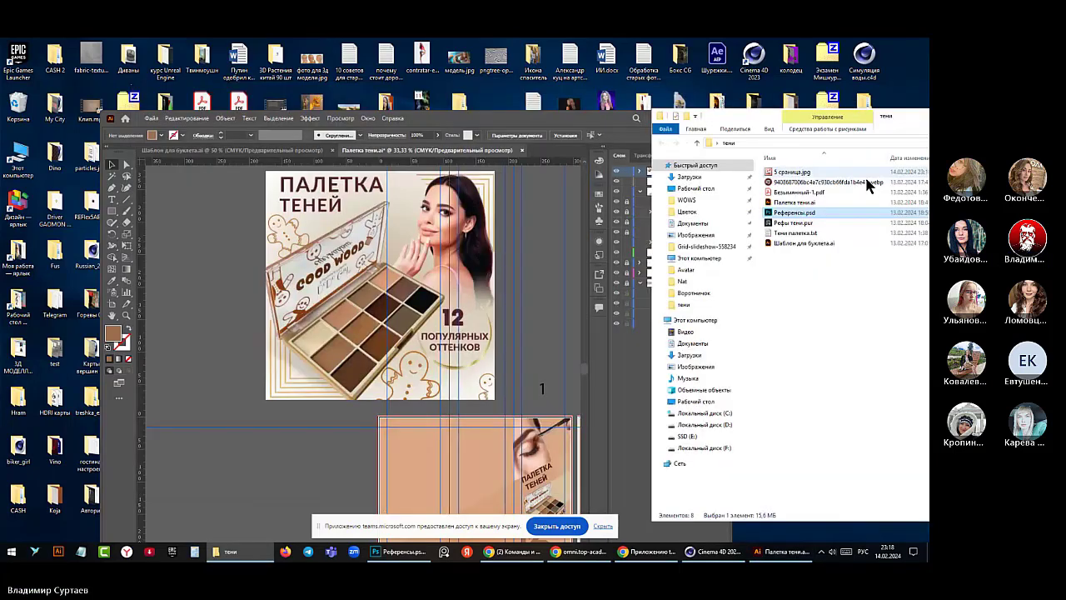
{"action": "left_click_drag", "start_coordinate": [788, 173], "coordinate": [206, 464]}
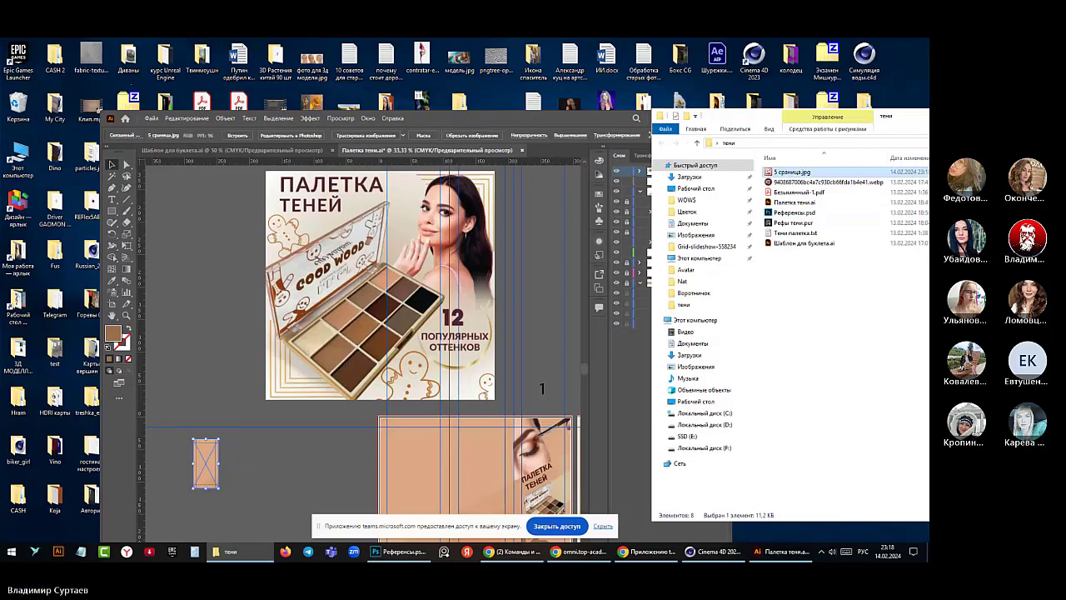
{"action": "key", "text": "alt+F4"}
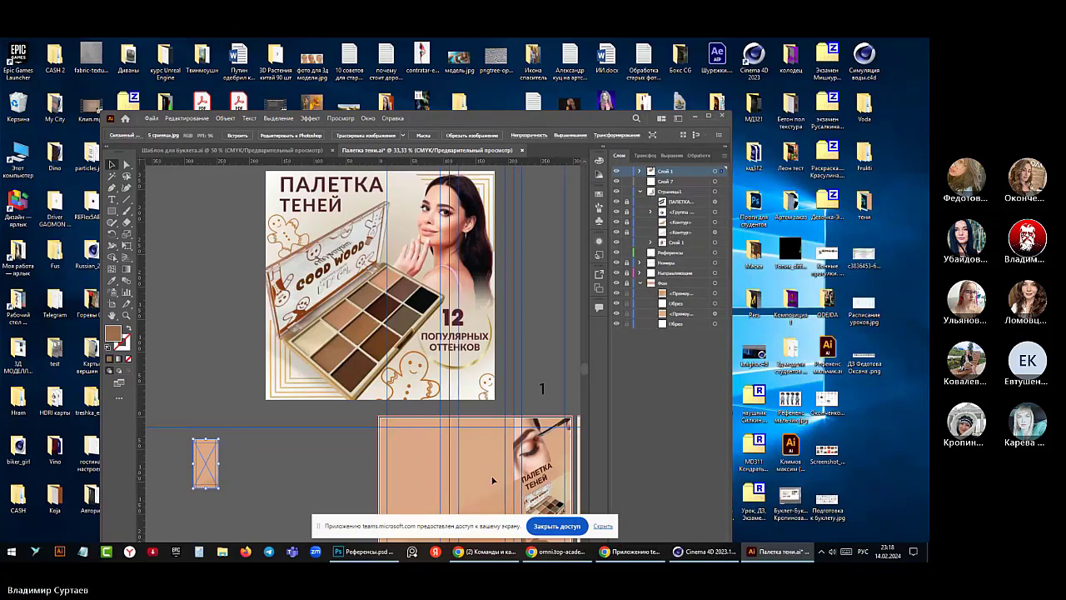
- Enlarge the placed 5 страница image to about panel height and park it beside panel 4
{"action": "scroll", "coordinate": [498, 355], "scroll_direction": "down", "scroll_amount": 3}
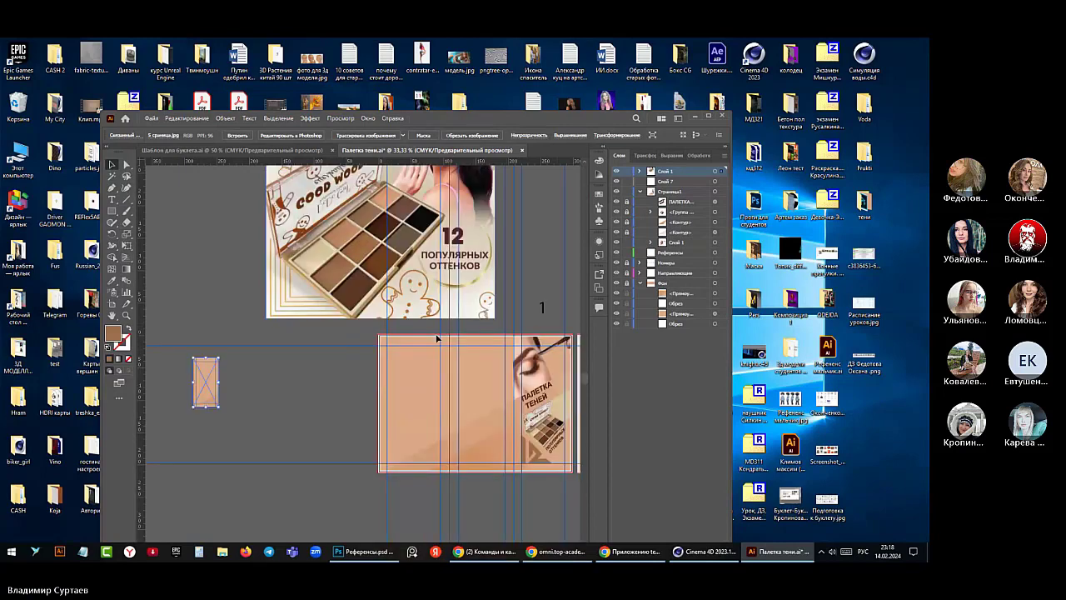
{"action": "left_click_drag", "start_coordinate": [200, 385], "coordinate": [541, 248]}
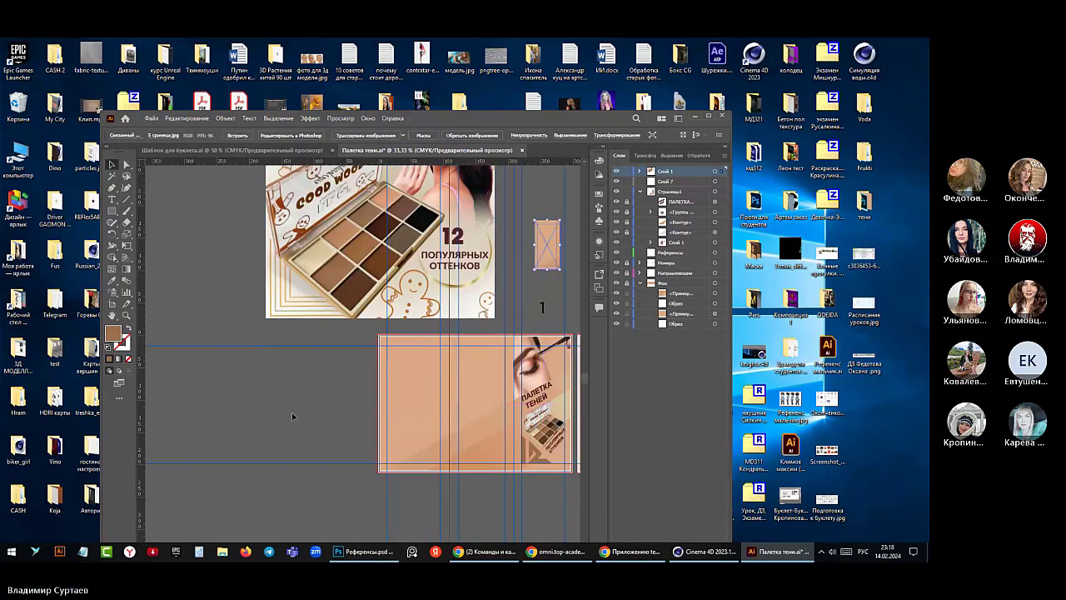
{"action": "scroll", "coordinate": [260, 409], "scroll_direction": "down", "scroll_amount": 3}
{"action": "scroll", "coordinate": [288, 431], "scroll_direction": "up", "scroll_amount": 2}
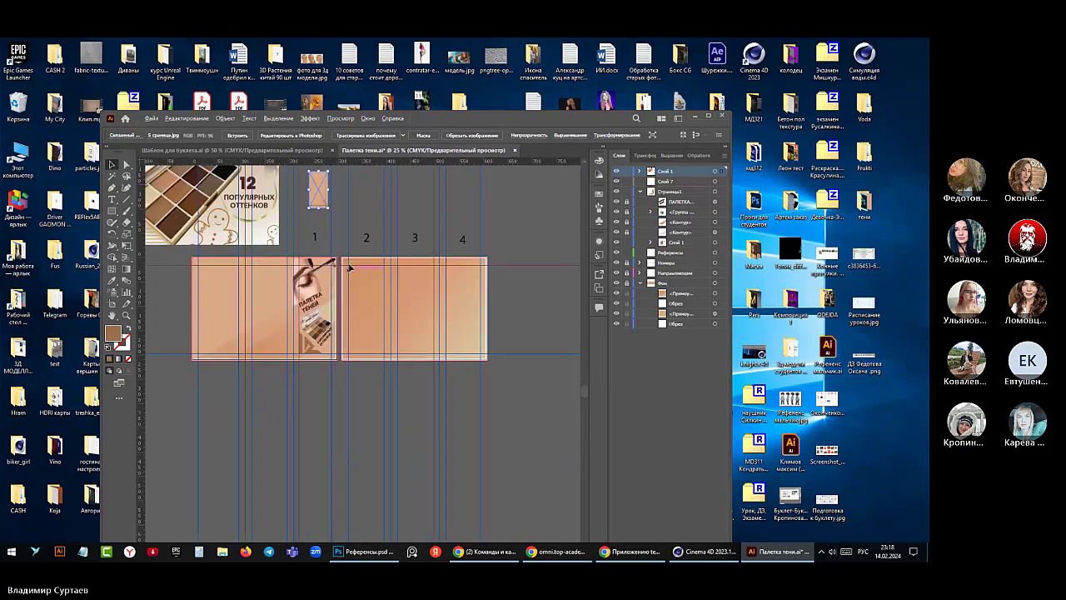
{"action": "left_click_drag", "start_coordinate": [321, 195], "coordinate": [450, 361]}
{"action": "left_click_drag", "start_coordinate": [400, 266], "coordinate": [397, 258]}
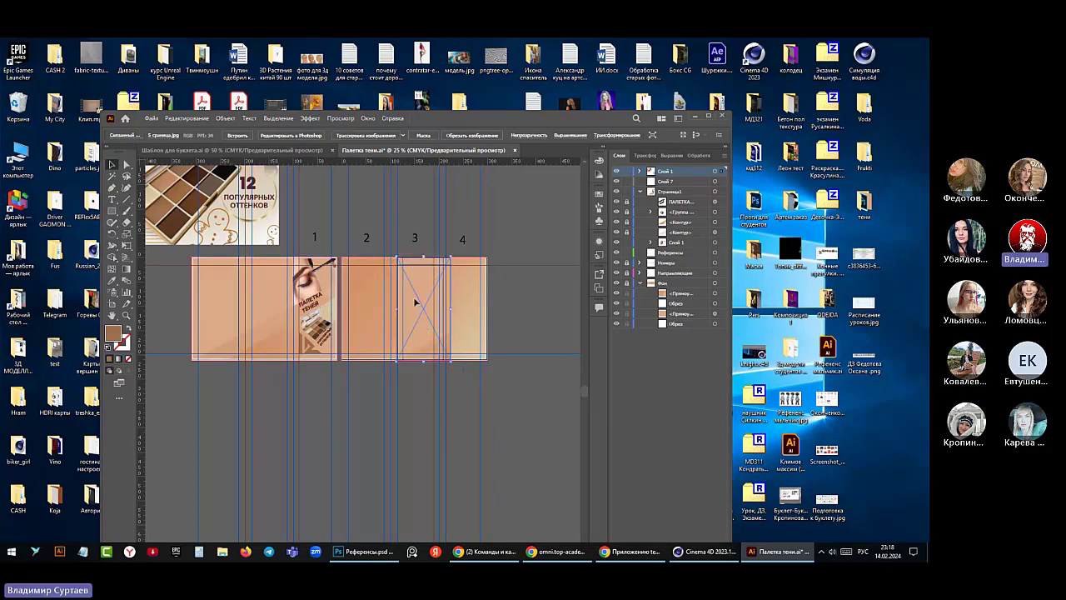
{"action": "left_click_drag", "start_coordinate": [415, 302], "coordinate": [402, 307]}
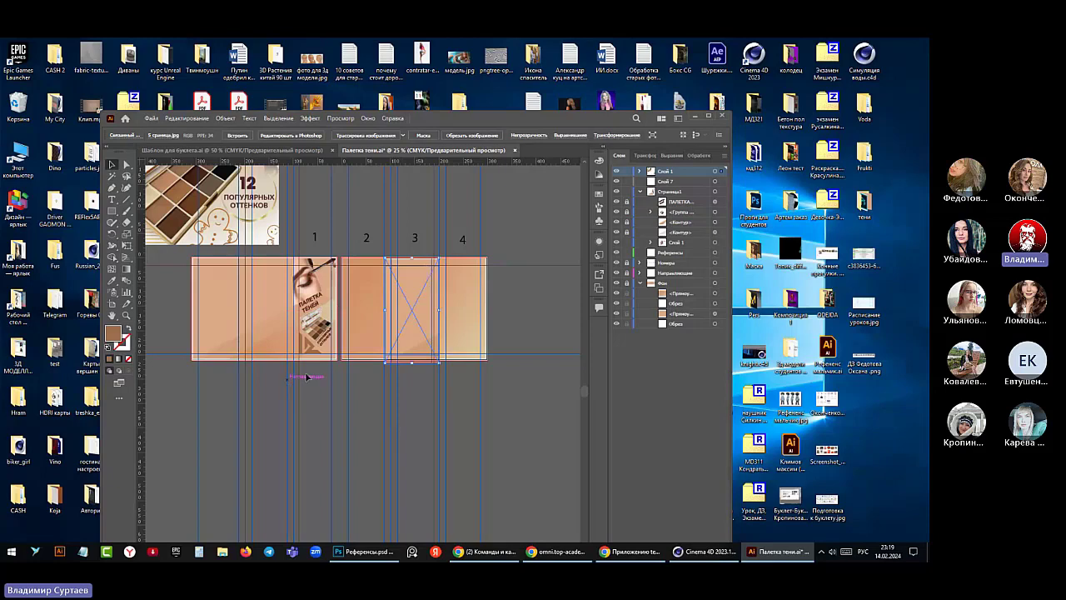
{"action": "left_click_drag", "start_coordinate": [338, 361], "coordinate": [338, 362]}
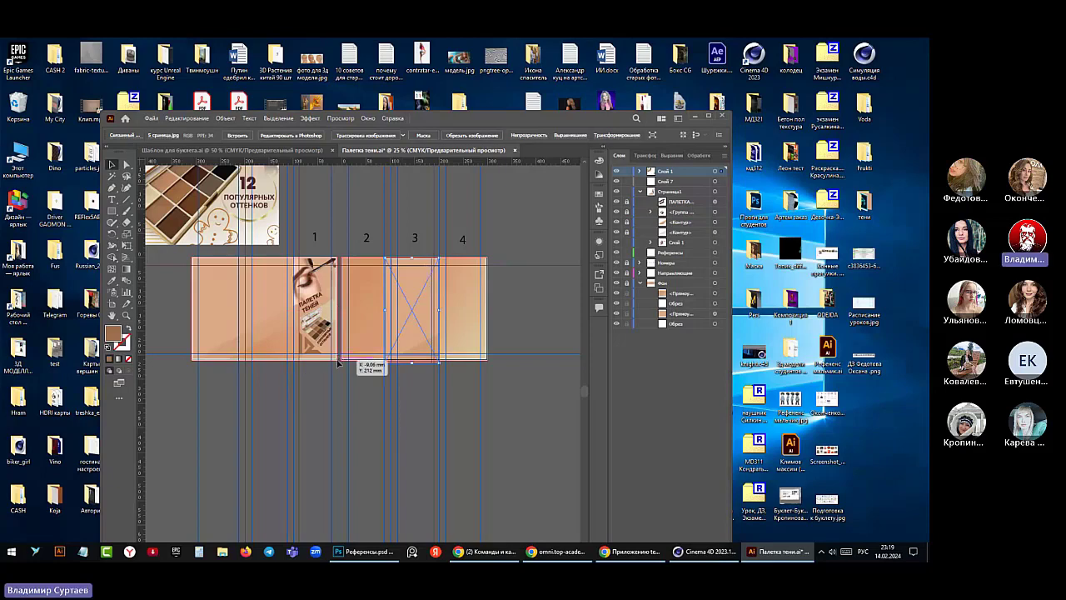
{"action": "left_click_drag", "start_coordinate": [413, 294], "coordinate": [543, 238]}
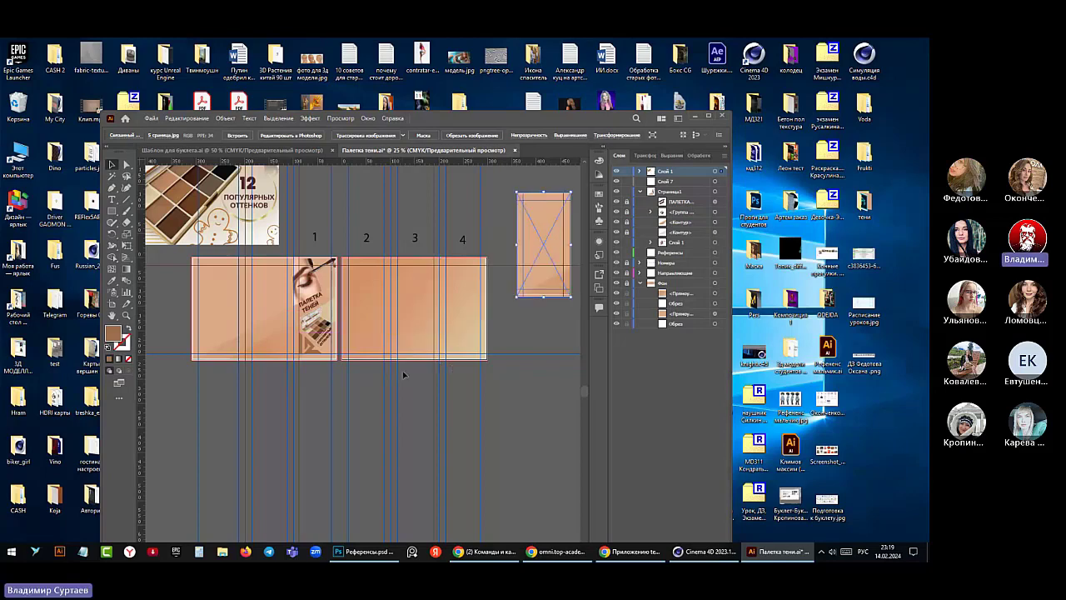
{"action": "scroll", "coordinate": [404, 375], "scroll_direction": "up", "scroll_amount": 1}
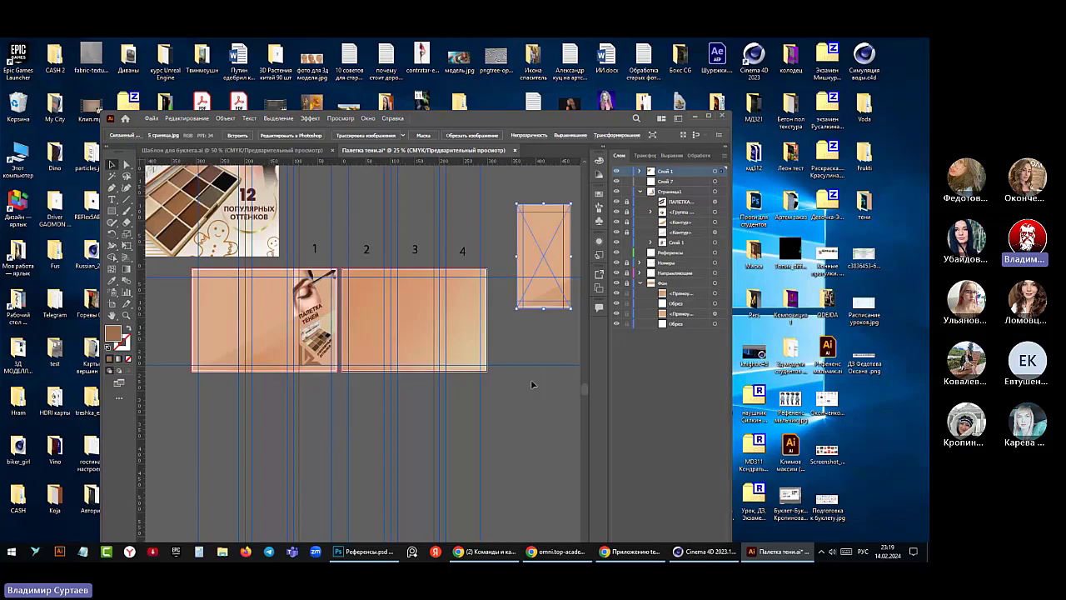
{"action": "scroll", "coordinate": [531, 385], "scroll_direction": "up", "scroll_amount": 4}
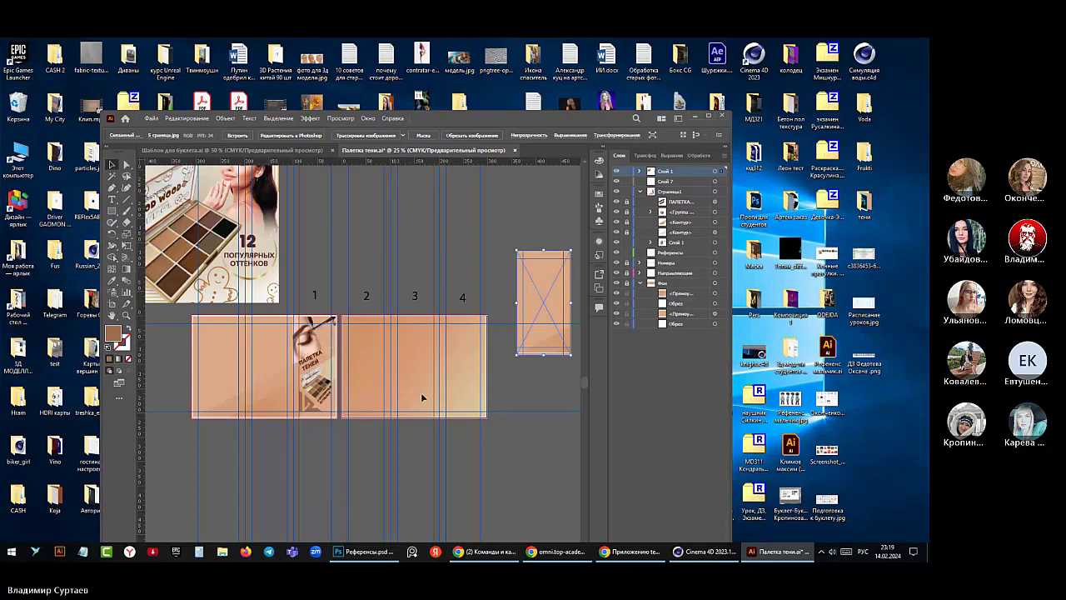
{"action": "scroll", "coordinate": [403, 398], "scroll_direction": "up", "scroll_amount": 3}
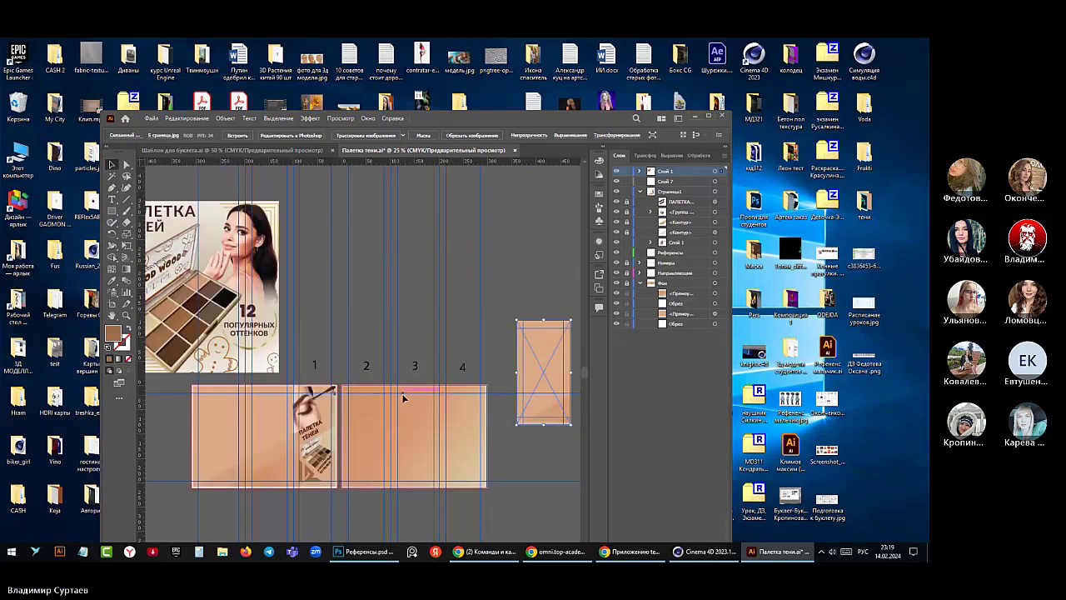
- Check the Photoshop gift-panel reference, then bring the Illustrator booklet back, maximized
{"action": "left_click", "coordinate": [360, 551]}
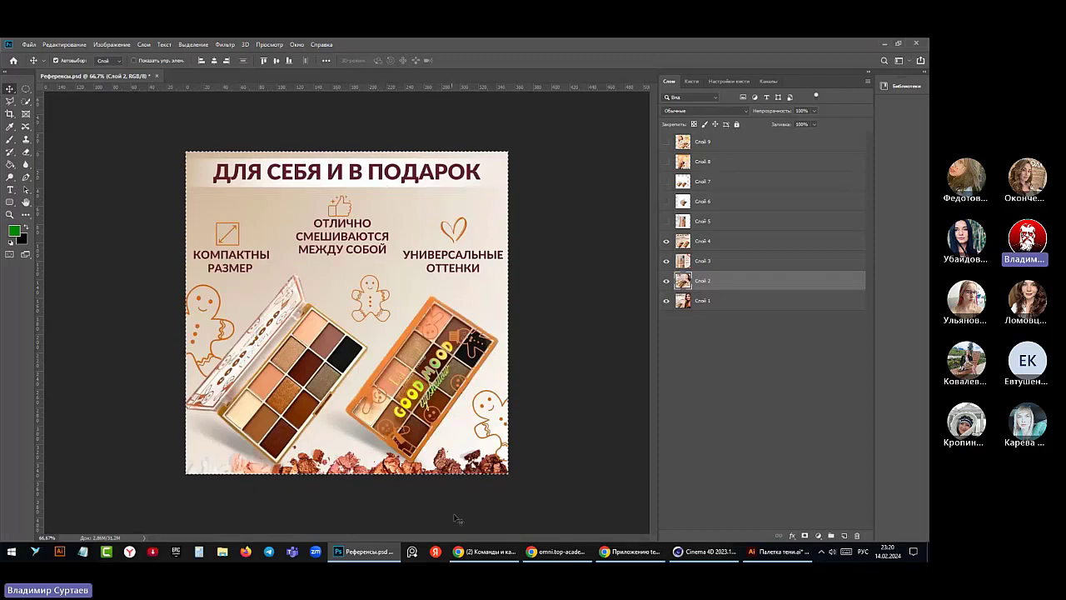
{"action": "mouse_move", "coordinate": [614, 552]}
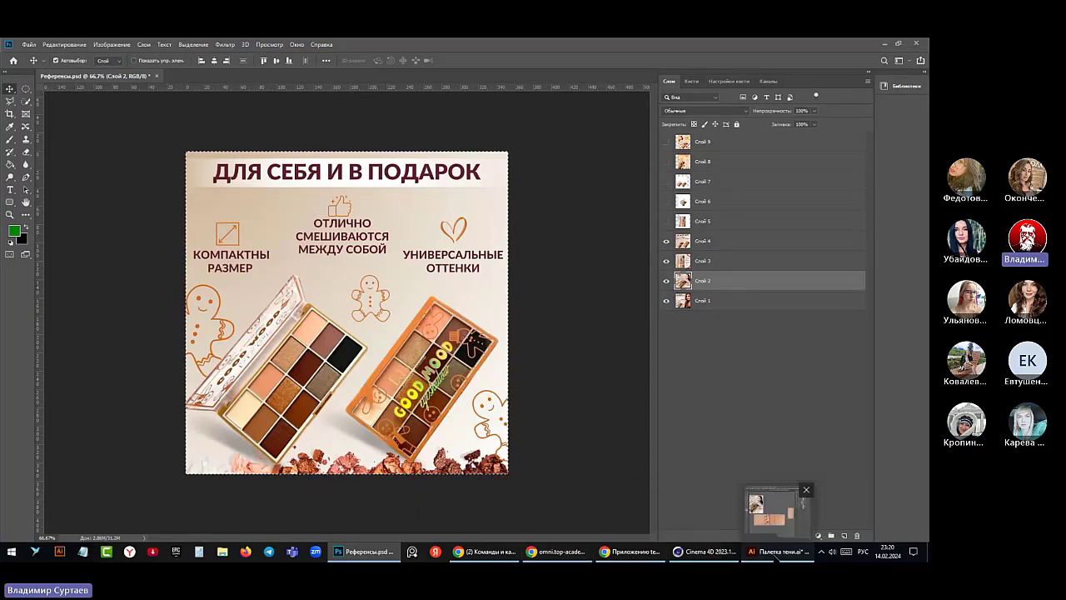
{"action": "left_click", "coordinate": [756, 554]}
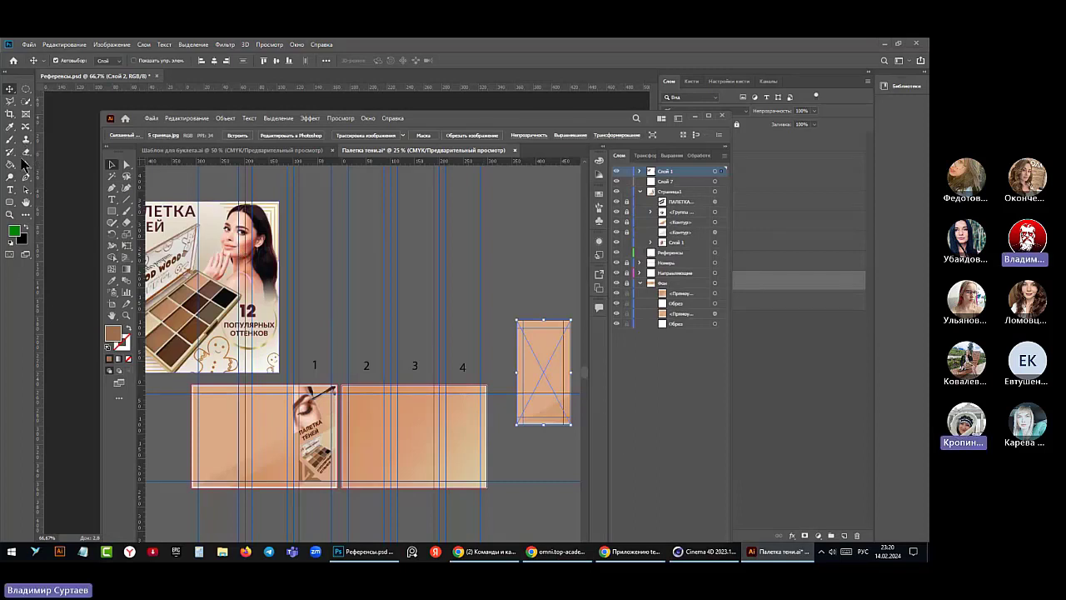
{"action": "left_click", "coordinate": [13, 198]}
{"action": "key", "text": "ctrl+a"}
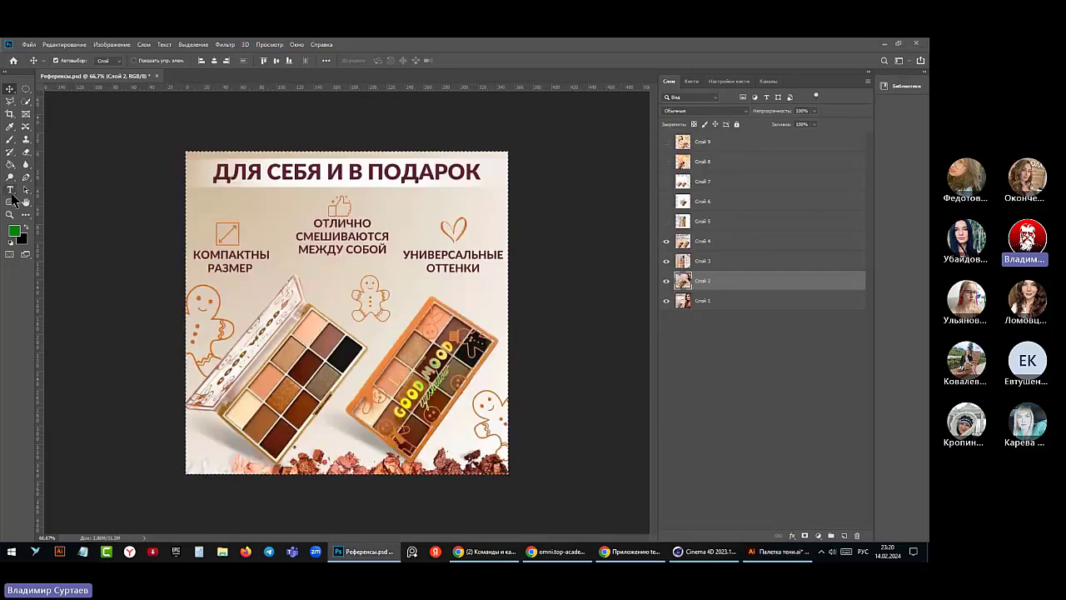
{"action": "left_click", "coordinate": [777, 555]}
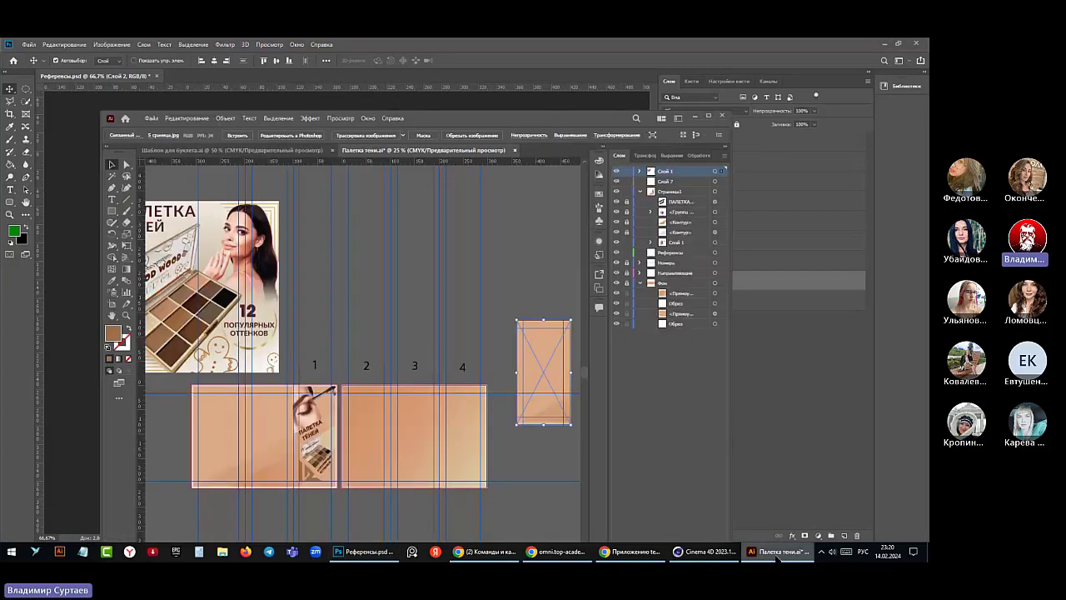
{"action": "left_click", "coordinate": [708, 117]}
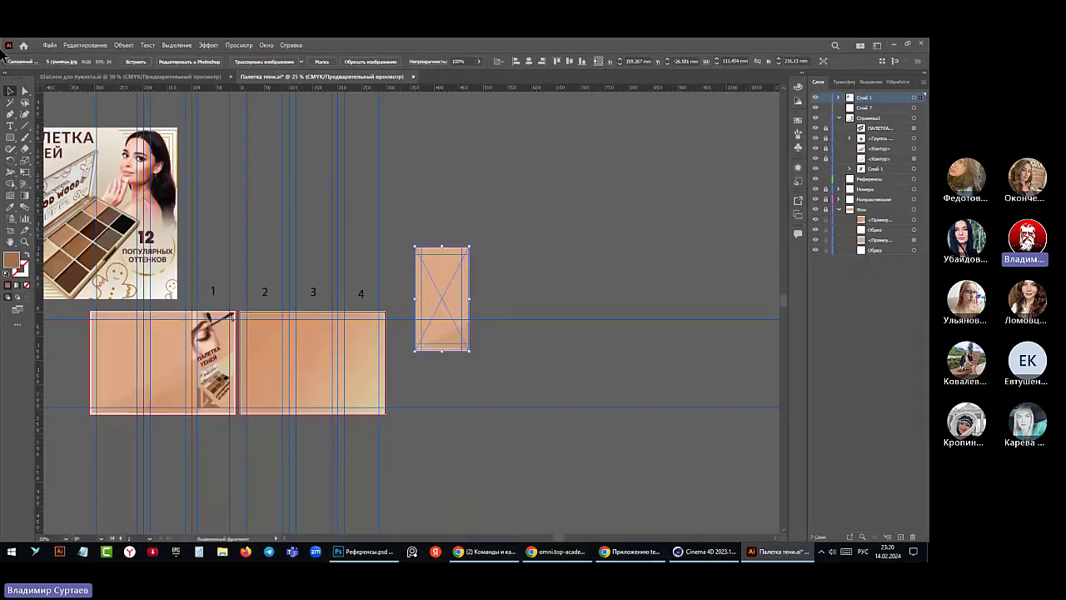
- Type the heading 'для себя и в подарок!' as a new text object on panel 2
{"action": "left_click", "coordinate": [11, 127]}
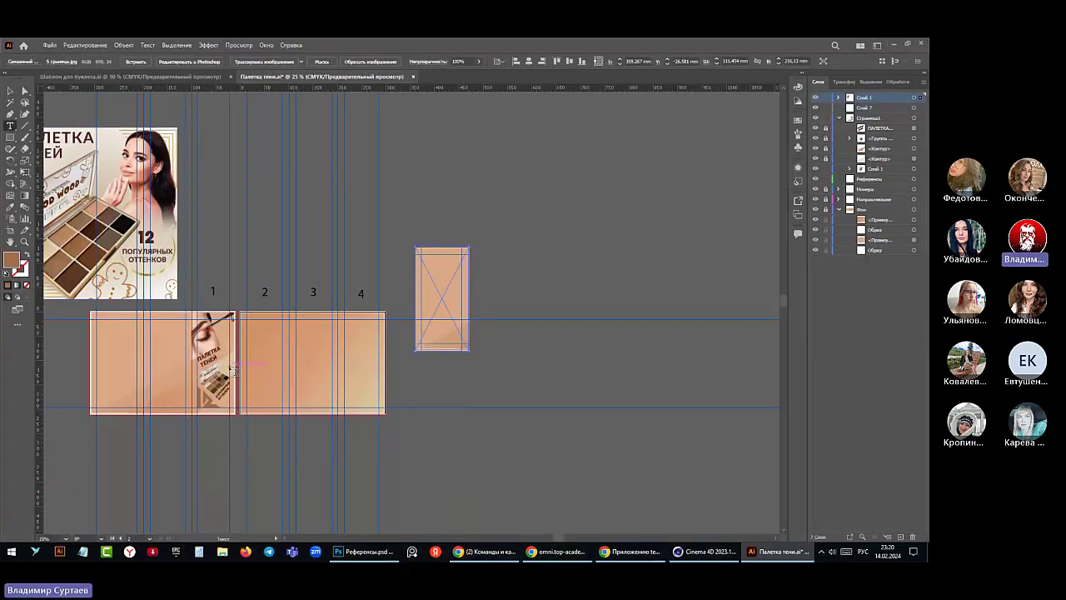
{"action": "scroll", "coordinate": [234, 364], "scroll_direction": "up", "scroll_amount": 1}
{"action": "scroll", "coordinate": [207, 399], "scroll_direction": "up", "scroll_amount": 3}
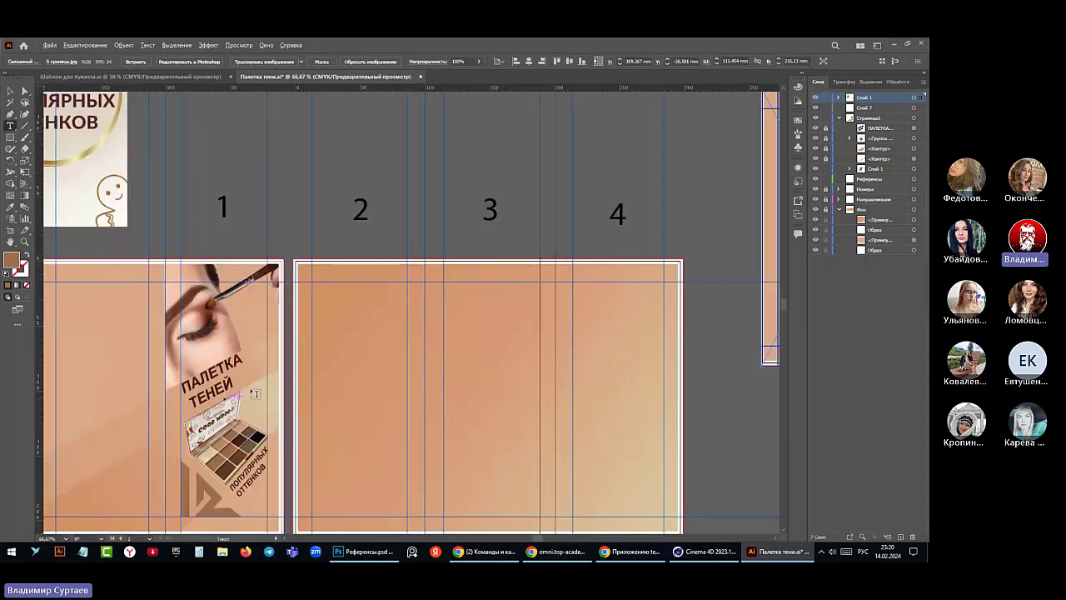
{"action": "left_click", "coordinate": [359, 297]}
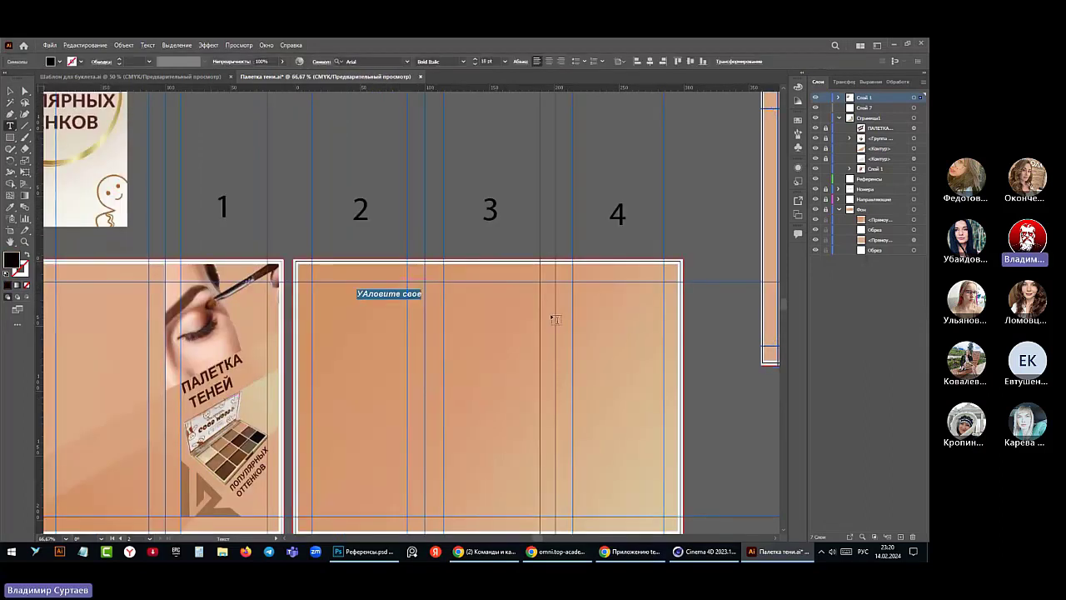
{"action": "type", "text": "для"}
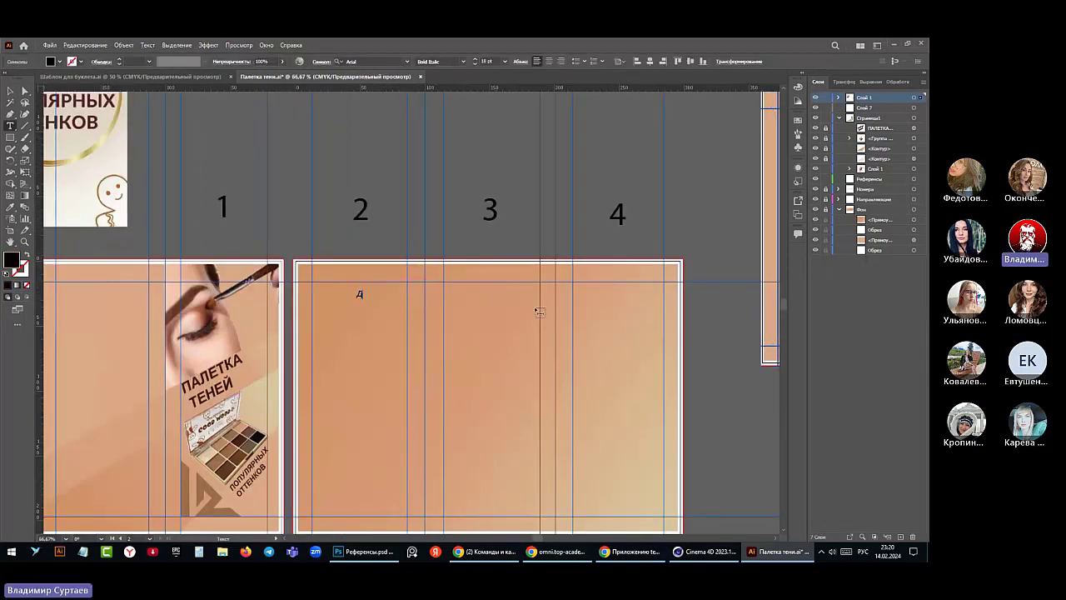
{"action": "type", "text": " себя и в подар"}
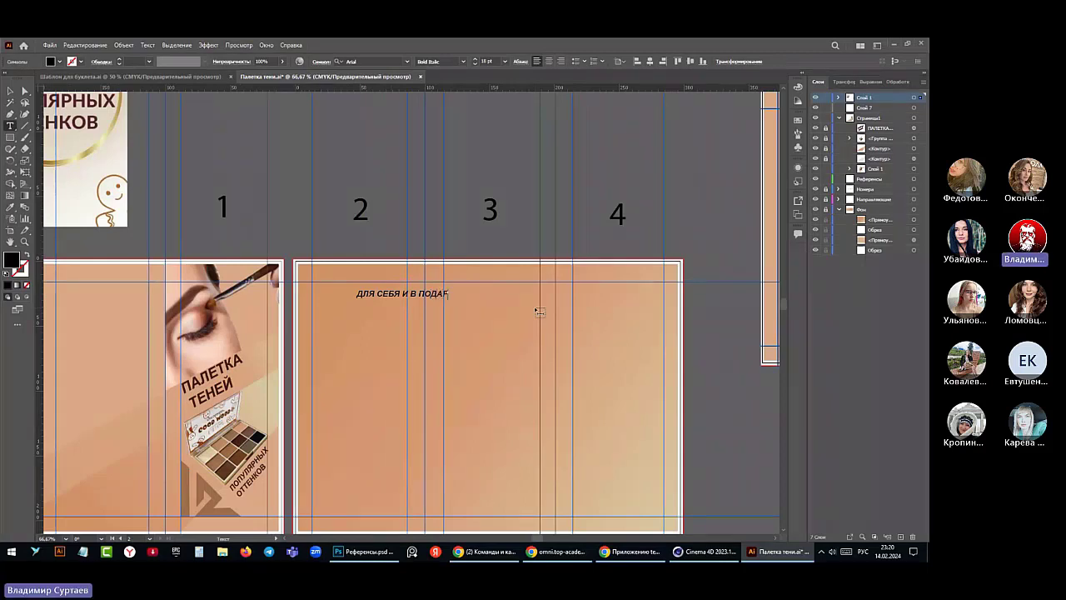
{"action": "type", "text": "ок!"}
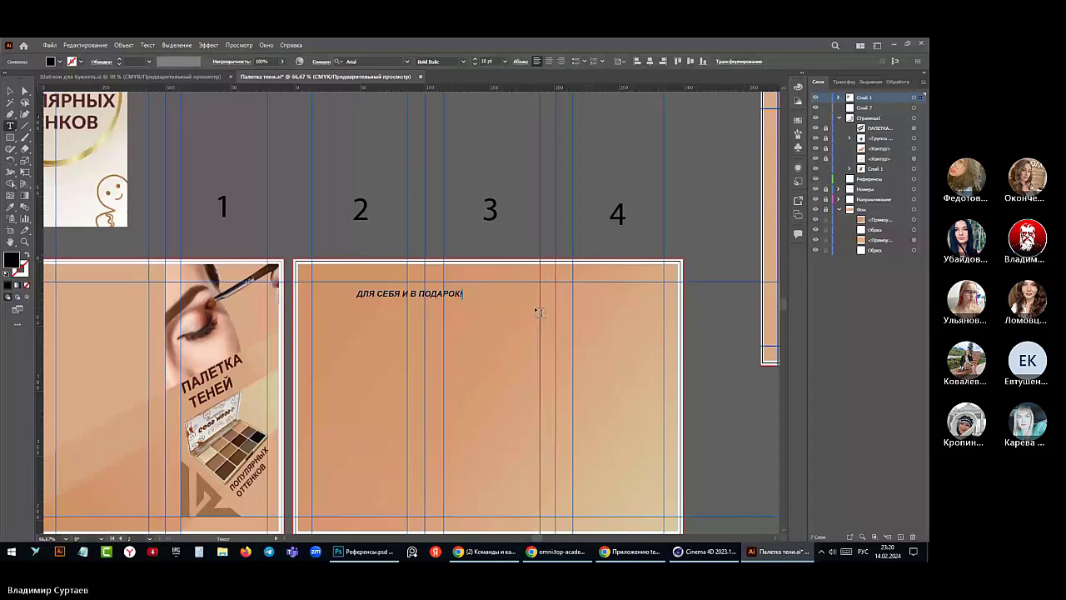
{"action": "key", "text": "Escape"}
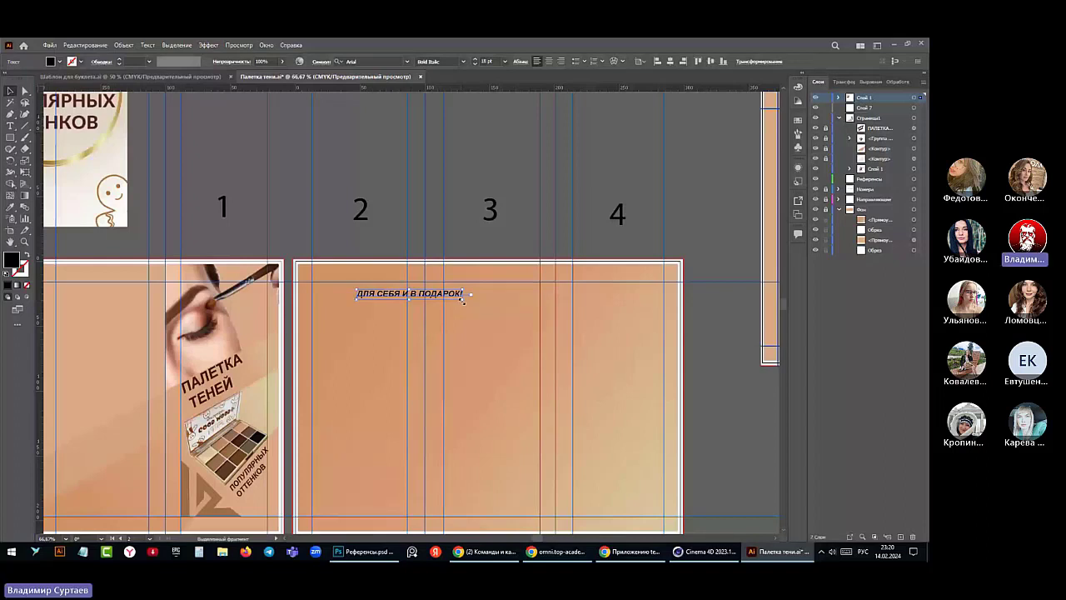
- Scale the heading larger and shift it right to the top of the right panel
{"action": "left_click_drag", "start_coordinate": [463, 301], "coordinate": [604, 339]}
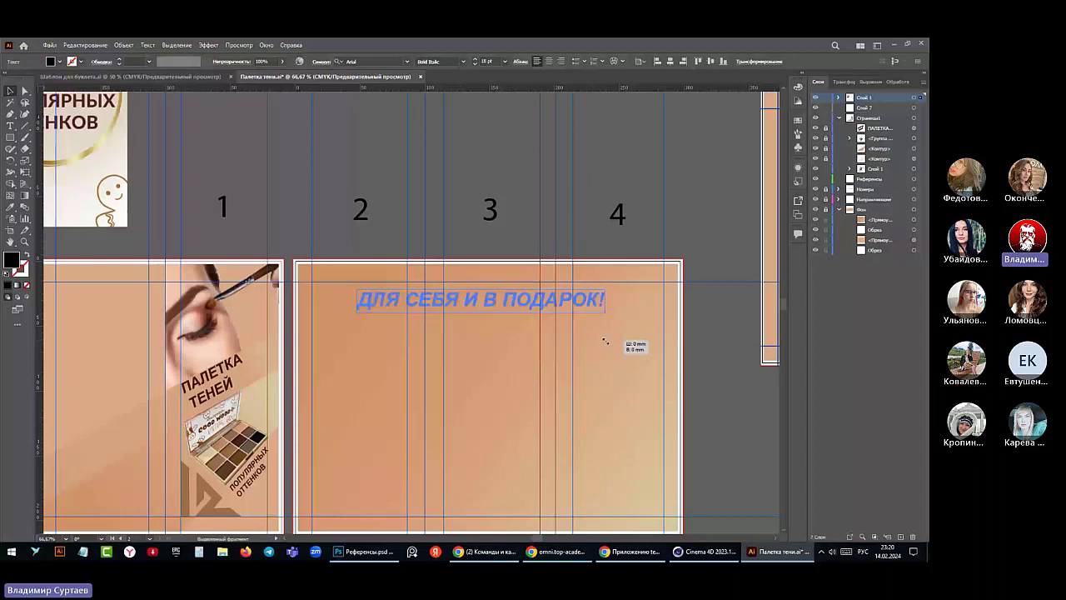
{"action": "left_click_drag", "start_coordinate": [604, 340], "coordinate": [604, 339]}
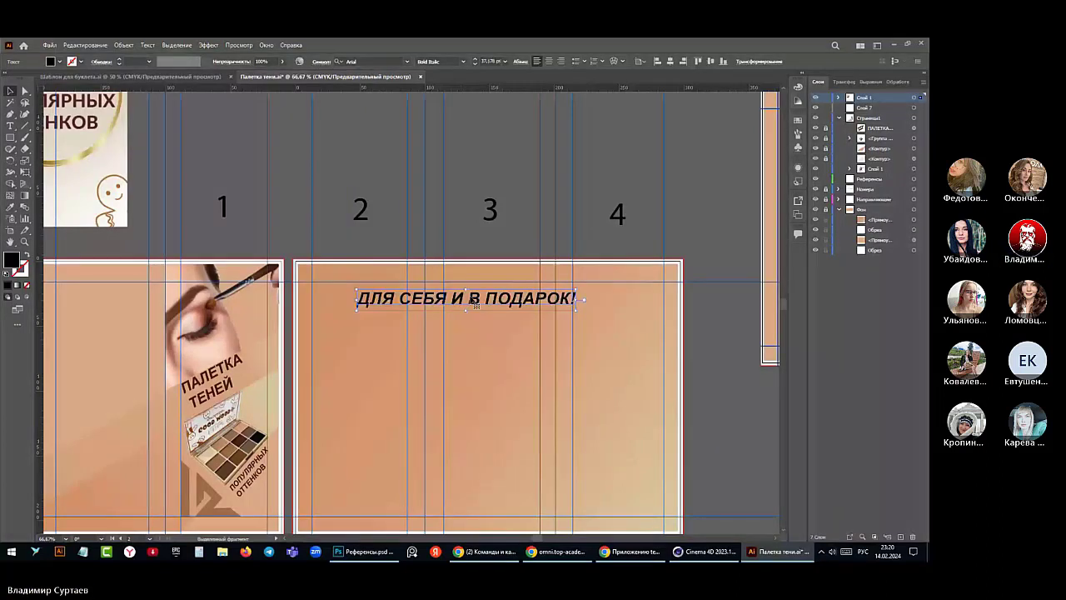
{"action": "left_click_drag", "start_coordinate": [470, 300], "coordinate": [497, 291]}
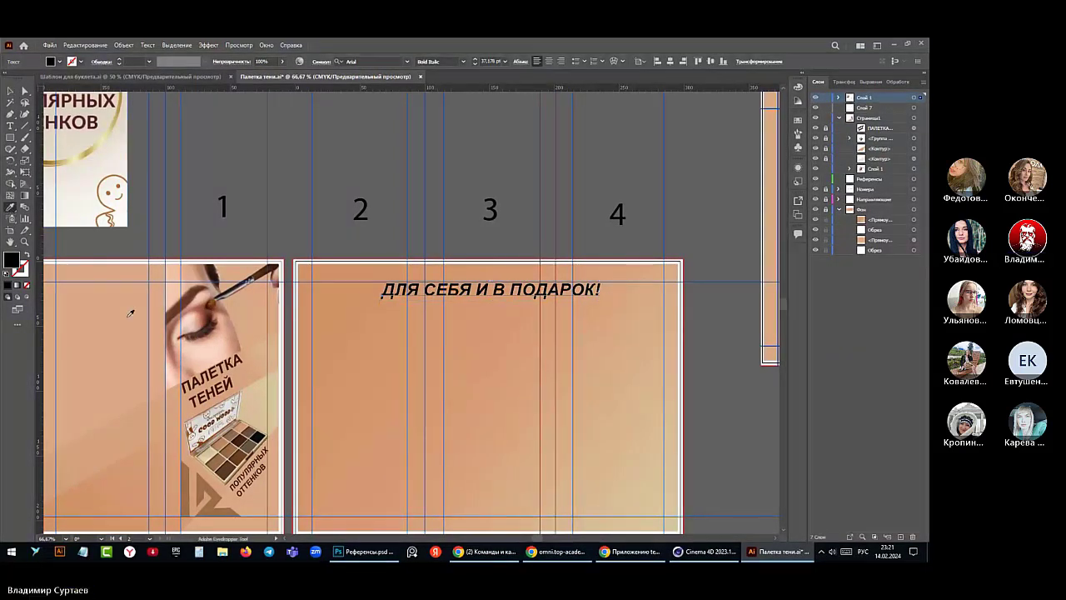
- Give the heading the dark brown ПАЛЕТКА ТЕНЕЙ text style using the Eyedropper
{"action": "left_click", "coordinate": [10, 206]}
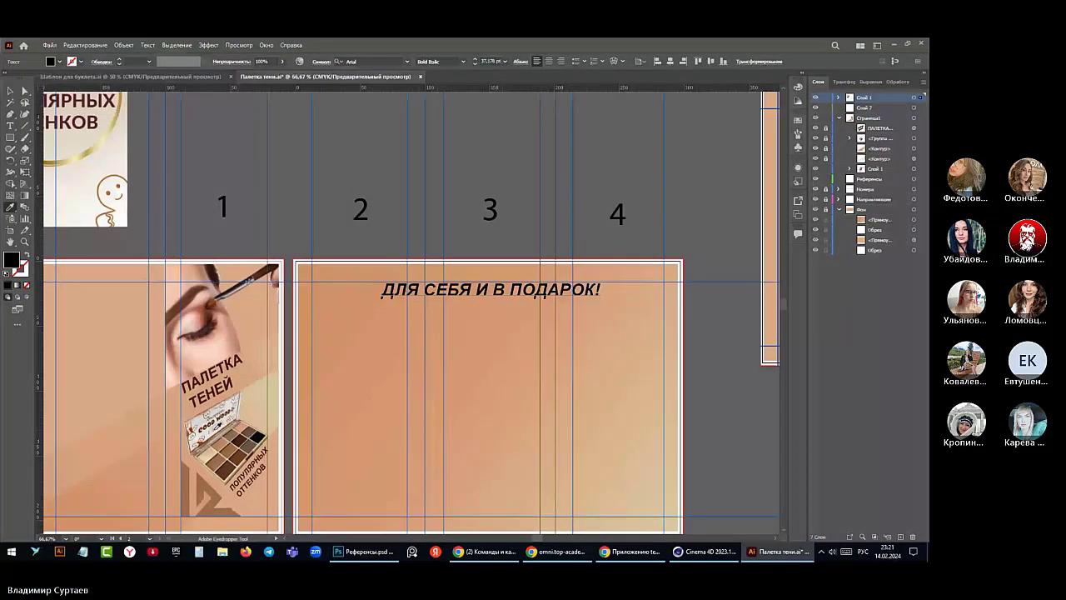
{"action": "left_click", "coordinate": [234, 364]}
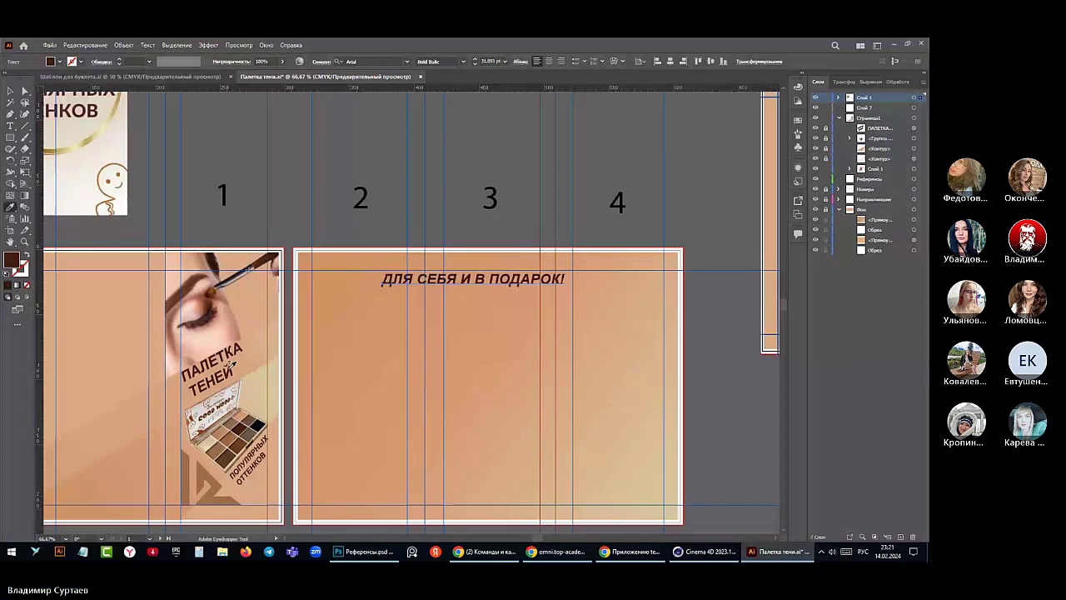
{"action": "left_click", "coordinate": [11, 91]}
{"action": "left_click_drag", "start_coordinate": [491, 284], "coordinate": [105, 284]}
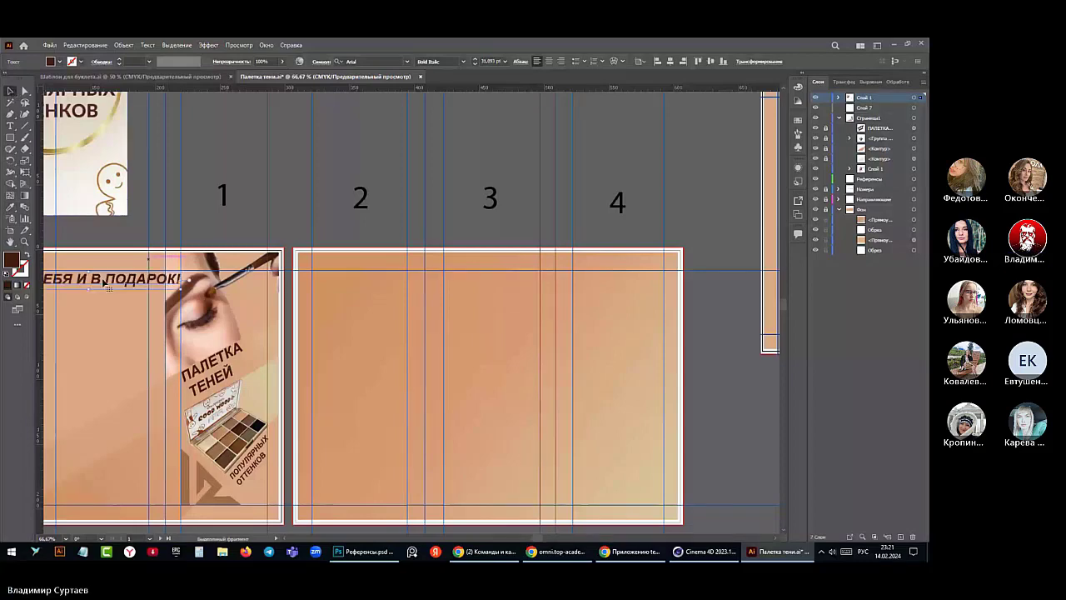
{"action": "key", "text": "ctrl+z"}
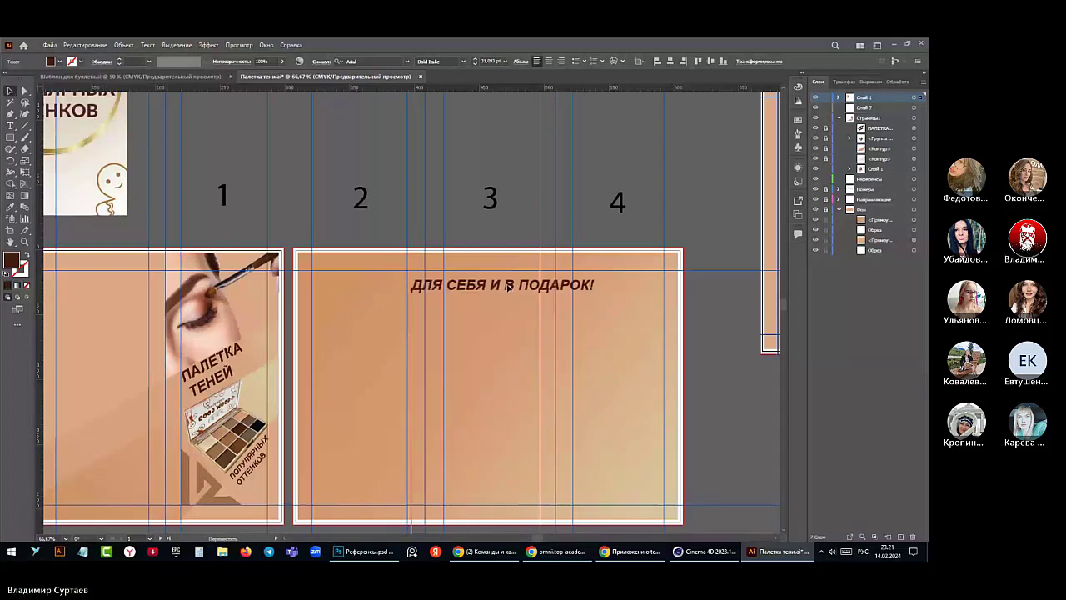
- Centre the heading horizontally on the right panel and nudge it slightly higher
{"action": "left_click", "coordinate": [339, 250]}
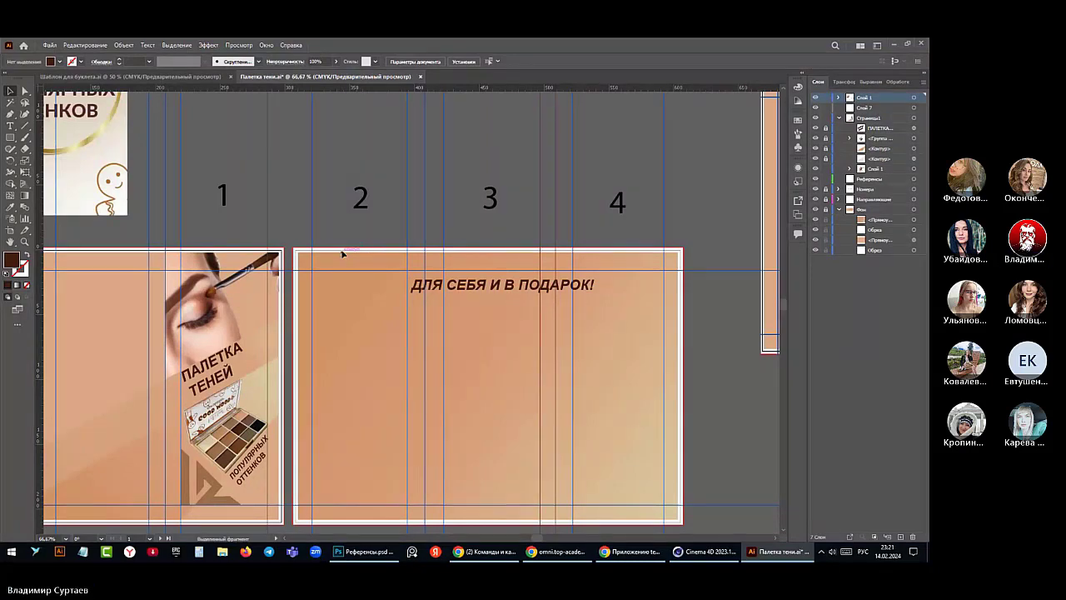
{"action": "left_click", "coordinate": [341, 253]}
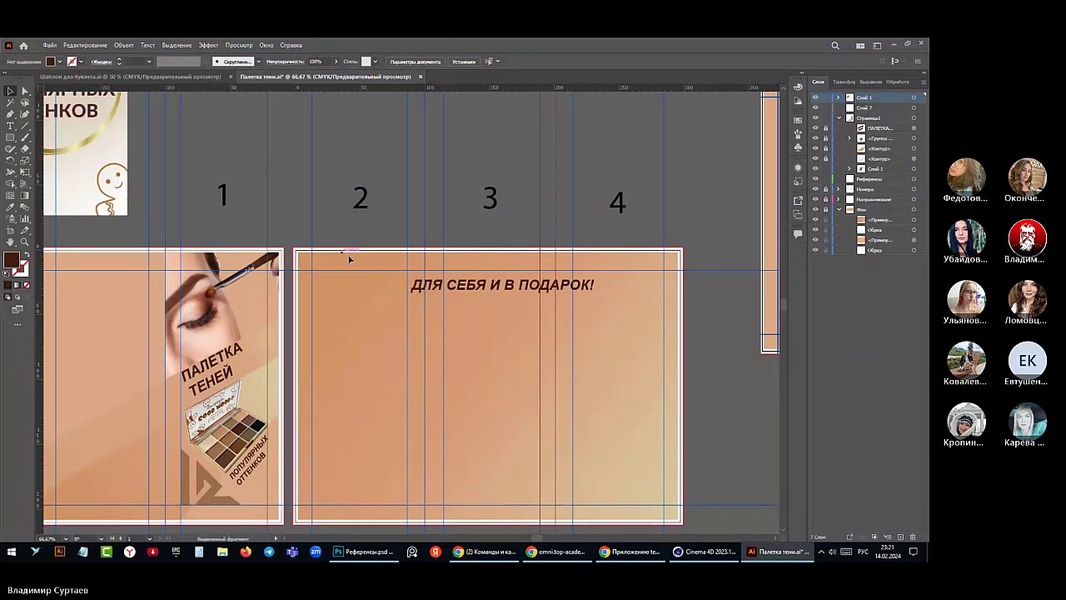
{"action": "left_click", "coordinate": [460, 285]}
{"action": "left_click", "coordinate": [670, 62]}
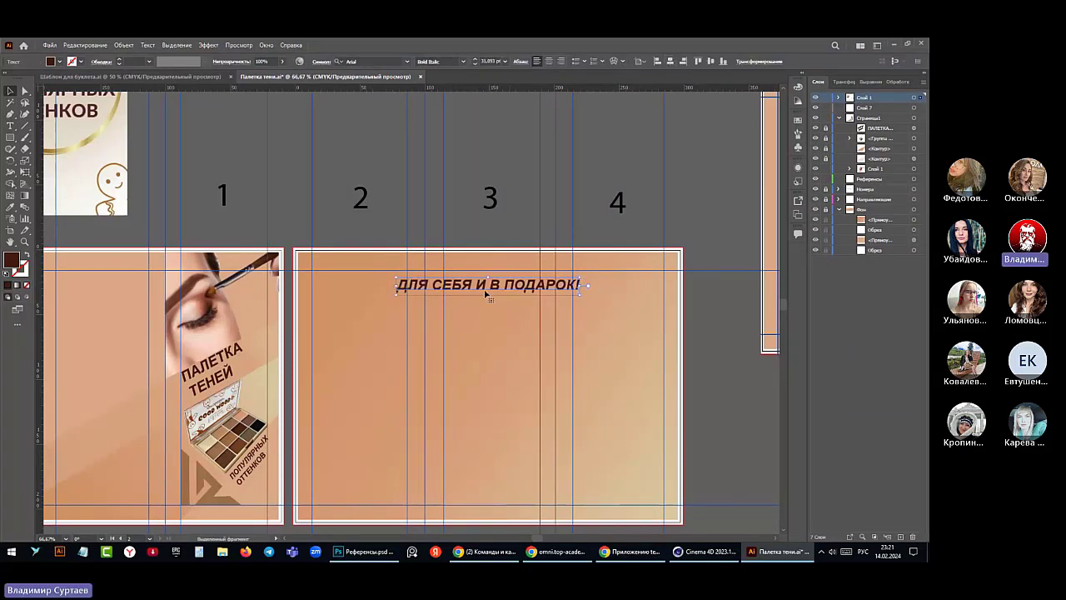
{"action": "left_click_drag", "start_coordinate": [480, 285], "coordinate": [480, 277]}
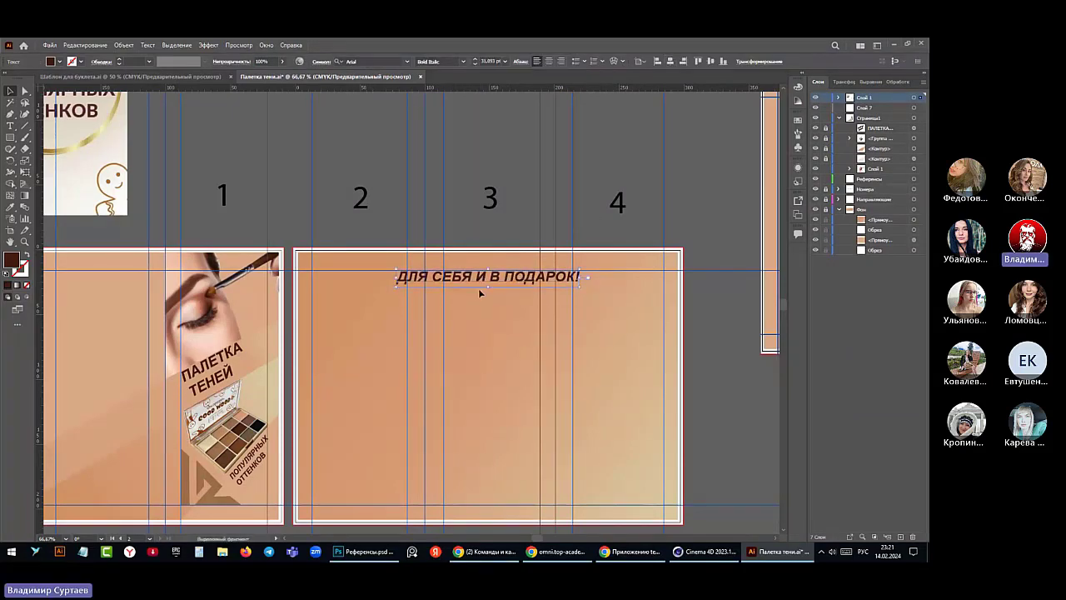
{"action": "scroll", "coordinate": [455, 328], "scroll_direction": "down", "scroll_amount": 2}
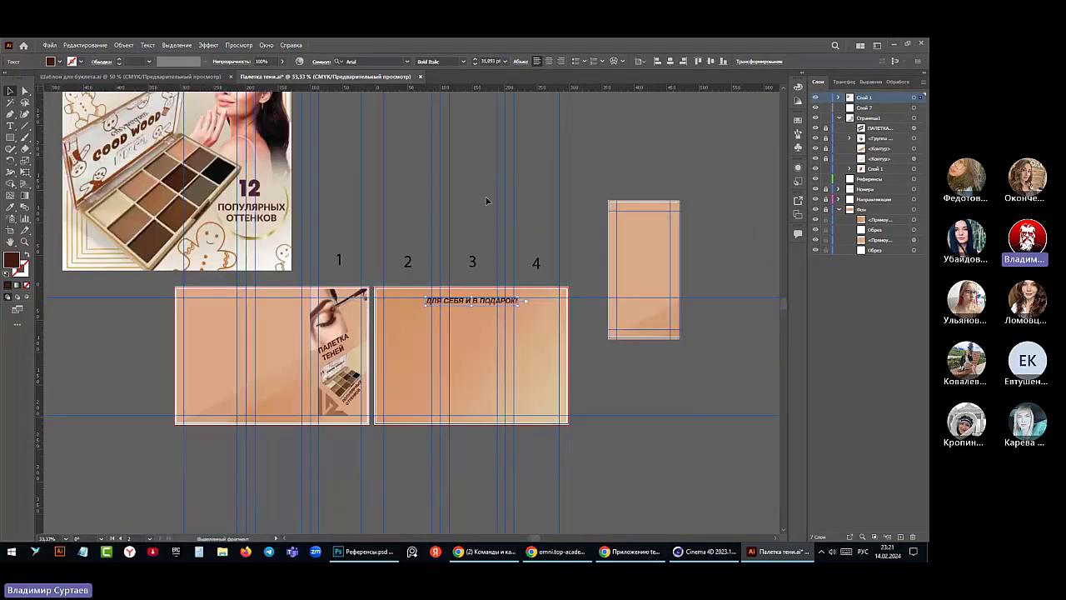
{"action": "left_click", "coordinate": [475, 196]}
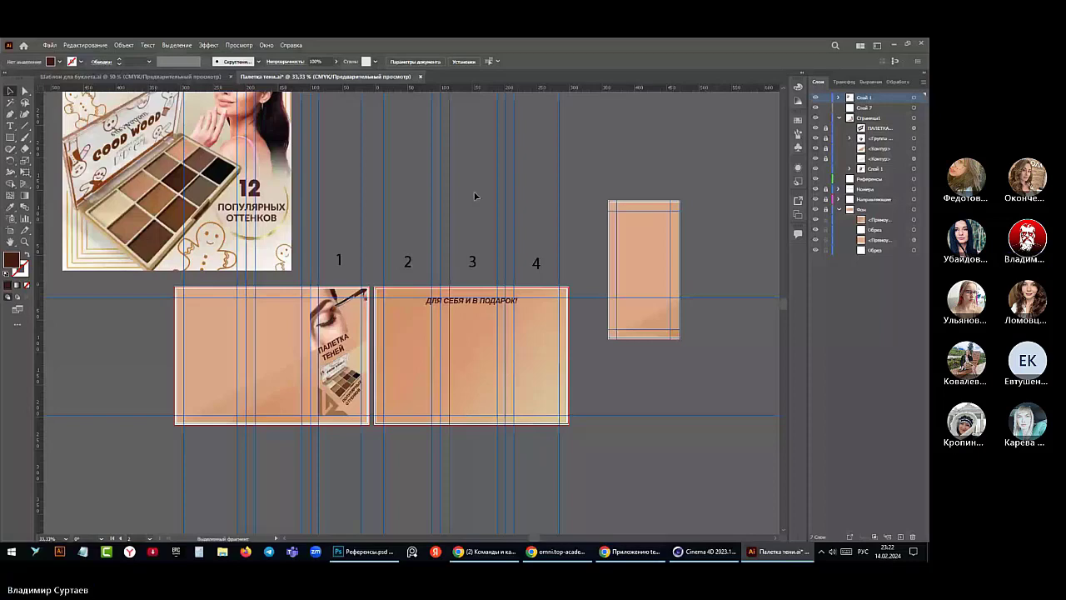
- Make the right panel's beige background a radial gradient drawn from the top edge down
{"action": "left_click", "coordinate": [472, 358]}
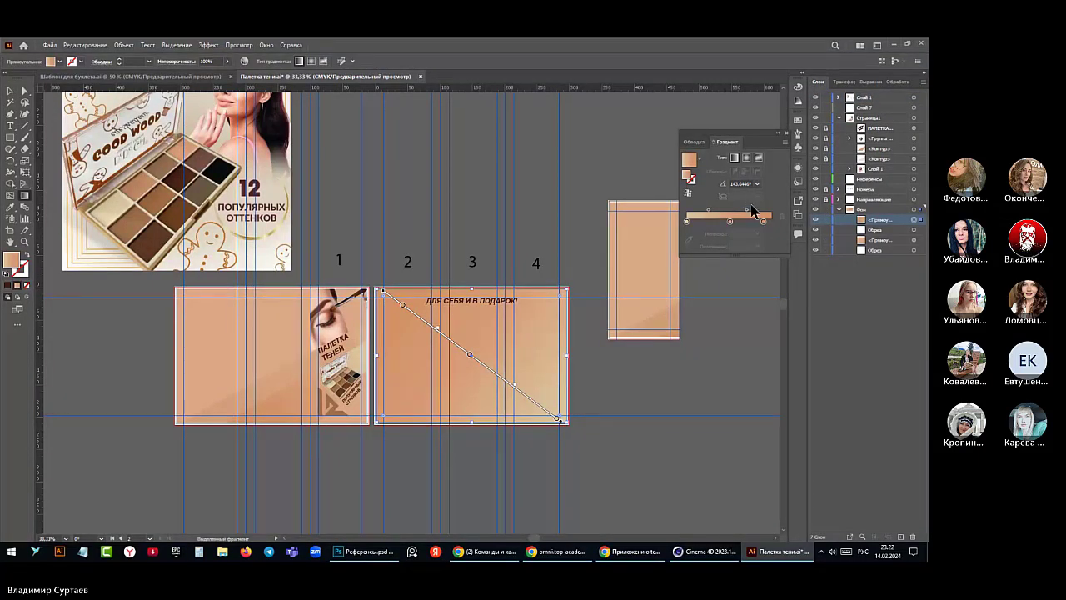
{"action": "left_click", "coordinate": [746, 158]}
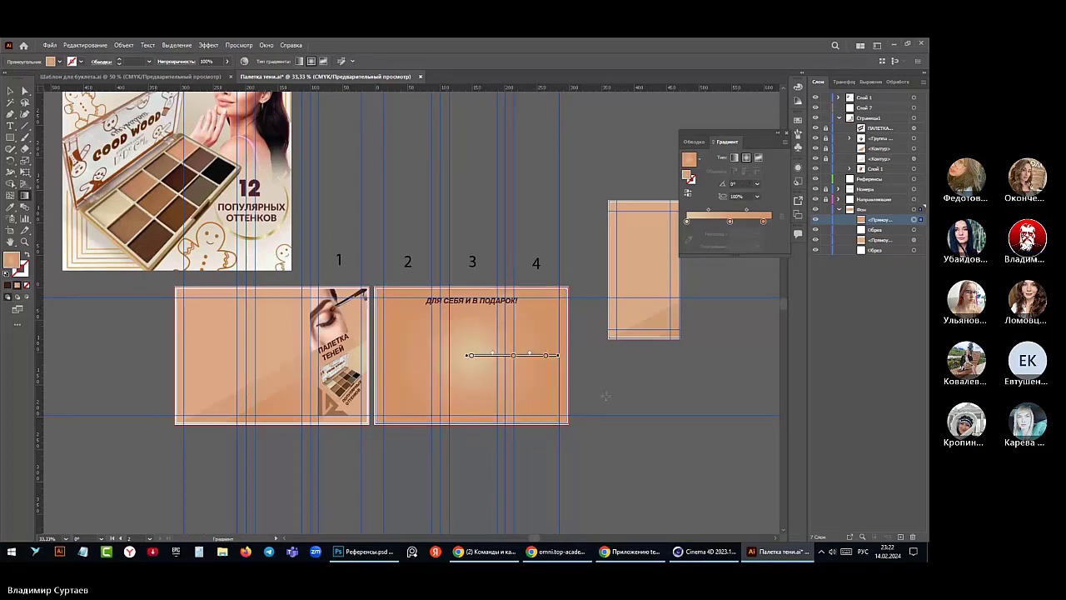
{"action": "left_click", "coordinate": [468, 356]}
{"action": "key", "text": "Delete"}
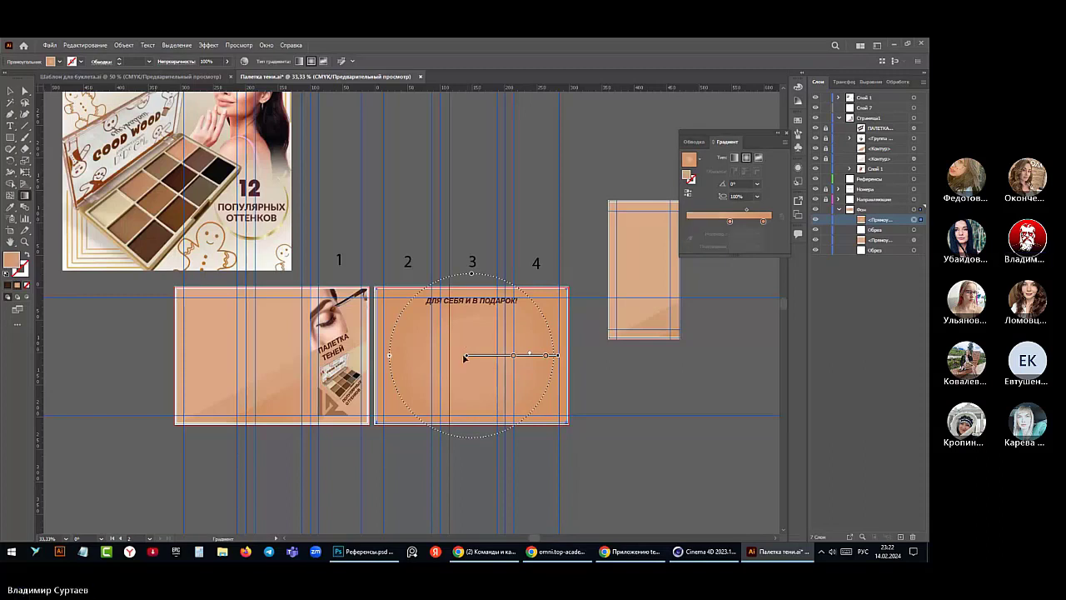
{"action": "key", "text": "ctrl+z"}
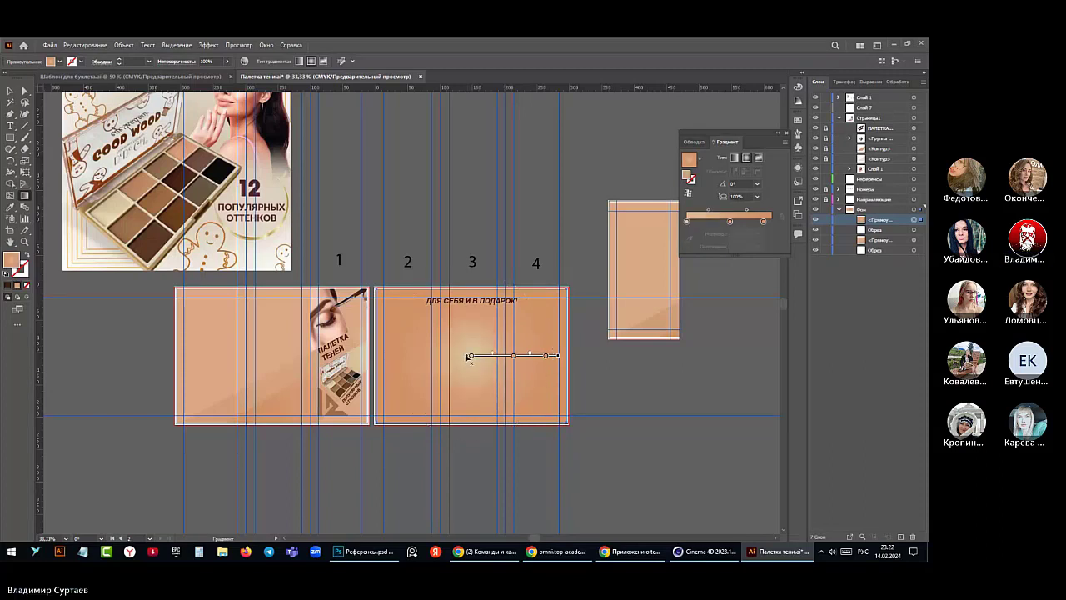
{"action": "left_click_drag", "start_coordinate": [468, 357], "coordinate": [470, 296]}
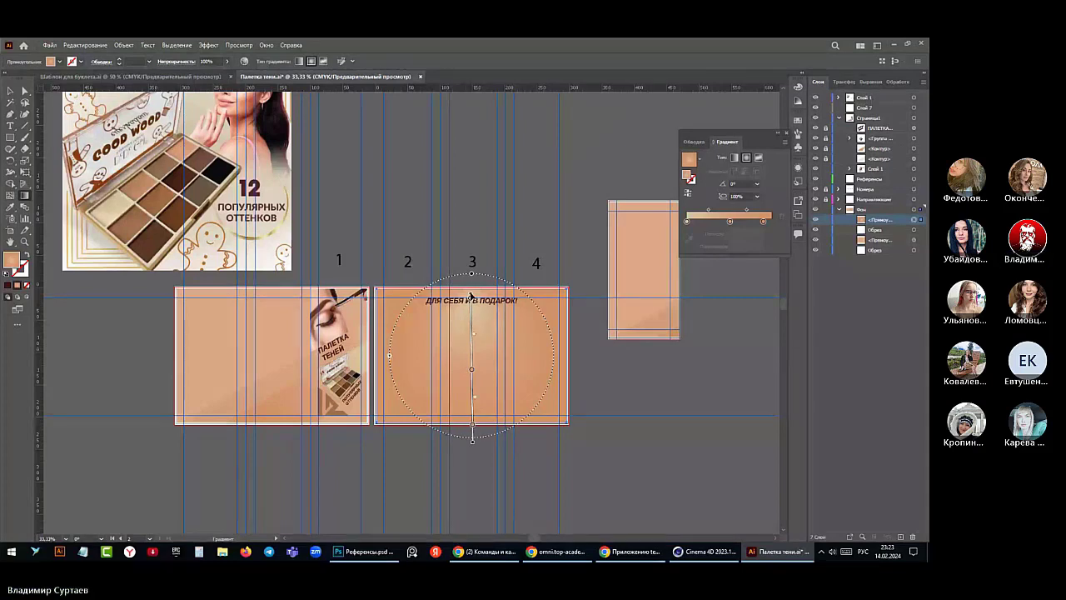
{"action": "left_click_drag", "start_coordinate": [474, 440], "coordinate": [475, 477]}
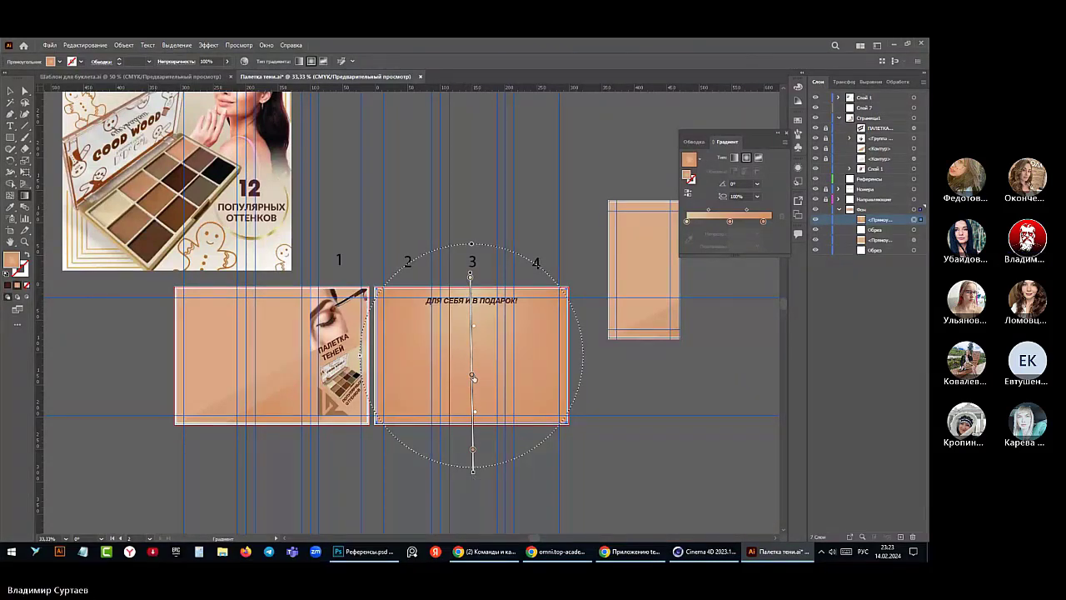
{"action": "left_click_drag", "start_coordinate": [387, 275], "coordinate": [555, 433]}
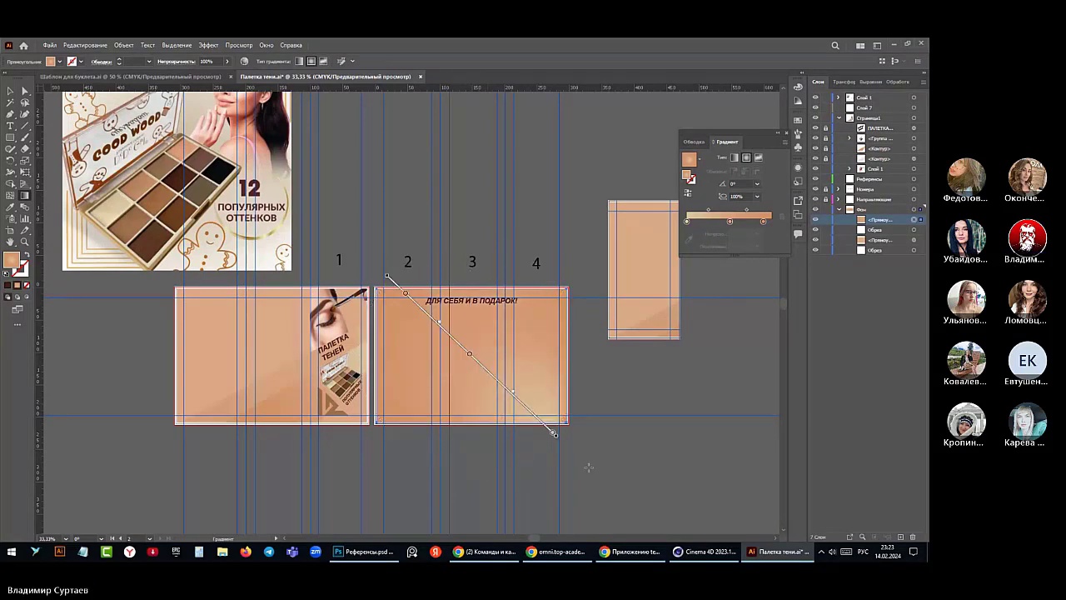
{"action": "left_click_drag", "start_coordinate": [470, 274], "coordinate": [473, 471]}
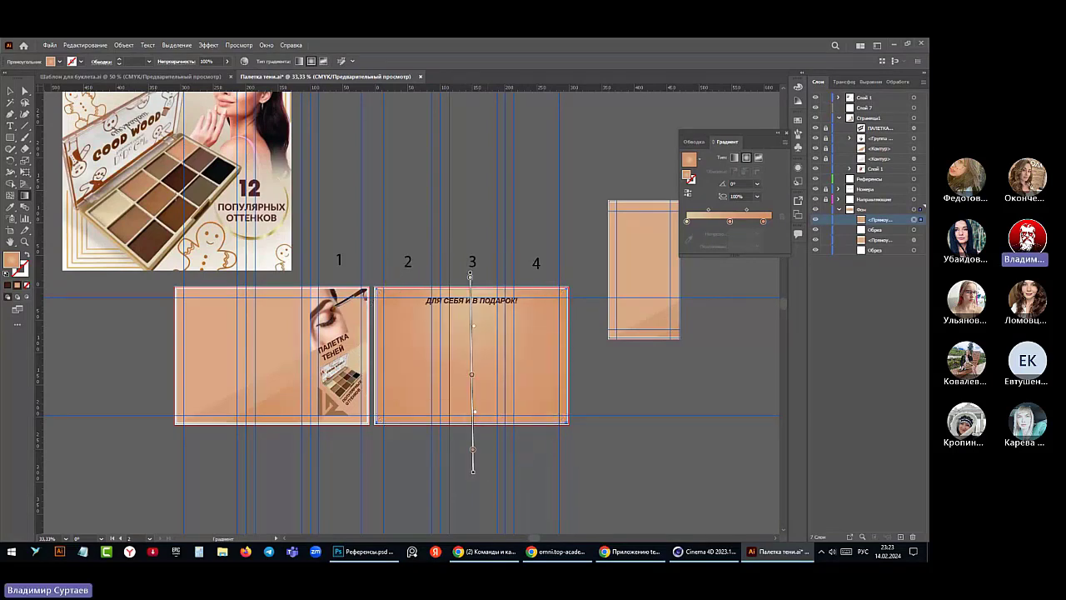
{"action": "left_click", "coordinate": [10, 90]}
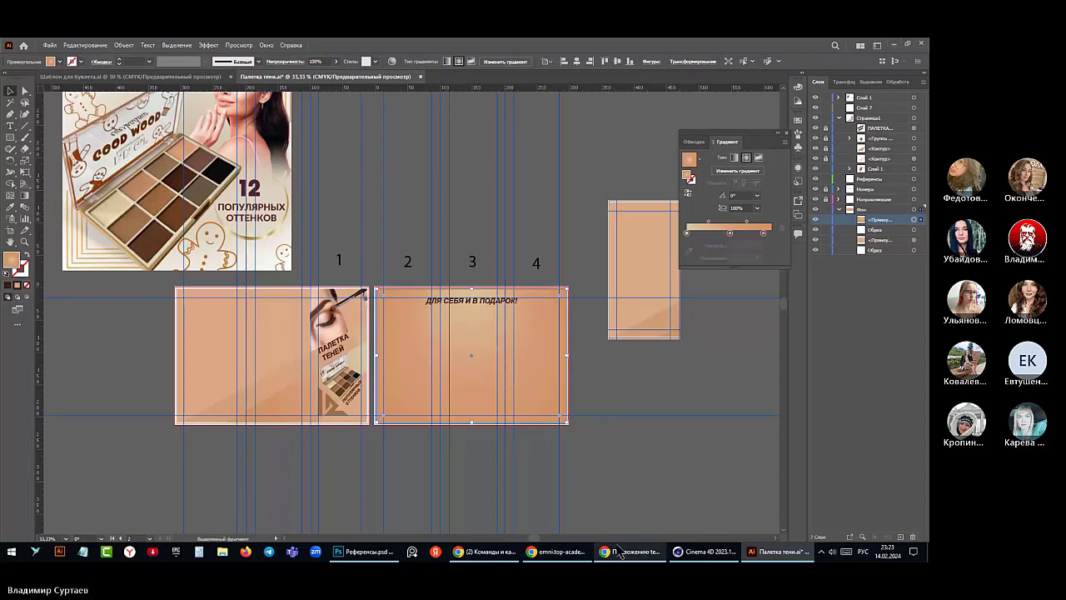
- Bring Photoshop's Референсы.psd two-palette reference to the front
{"action": "left_click", "coordinate": [360, 551]}
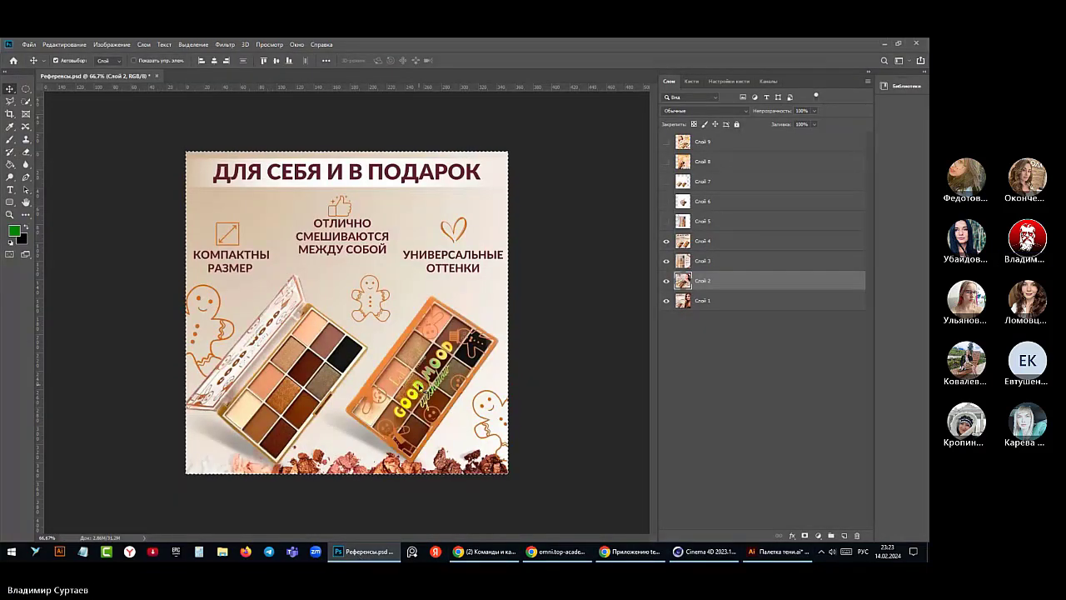
- Toggle the Слой 7 palette photo on and off to compare, leaving it hidden
{"action": "left_click", "coordinate": [666, 182]}
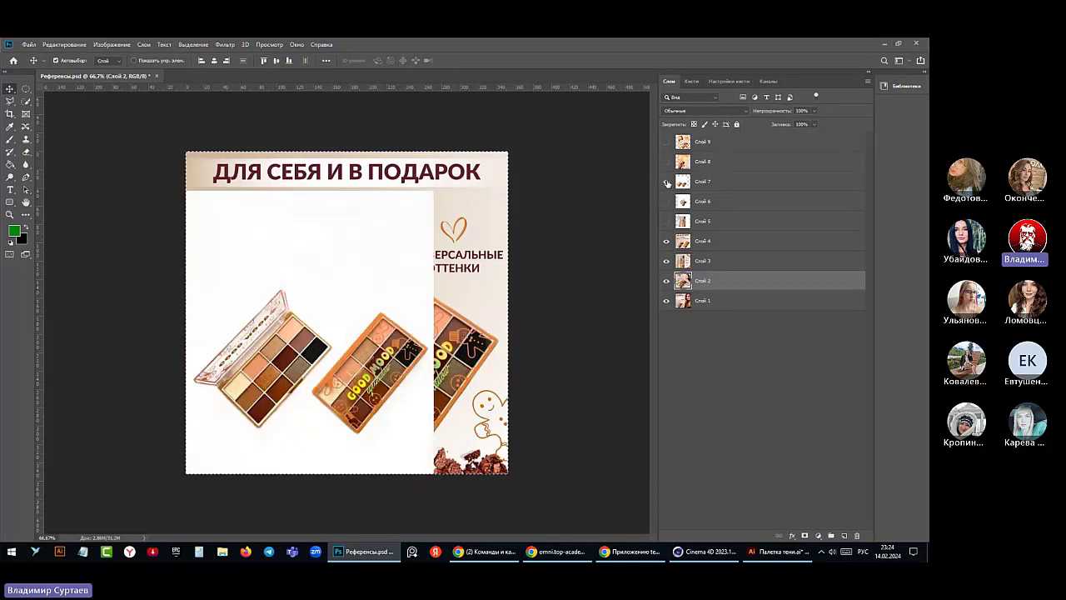
{"action": "left_click", "coordinate": [666, 182]}
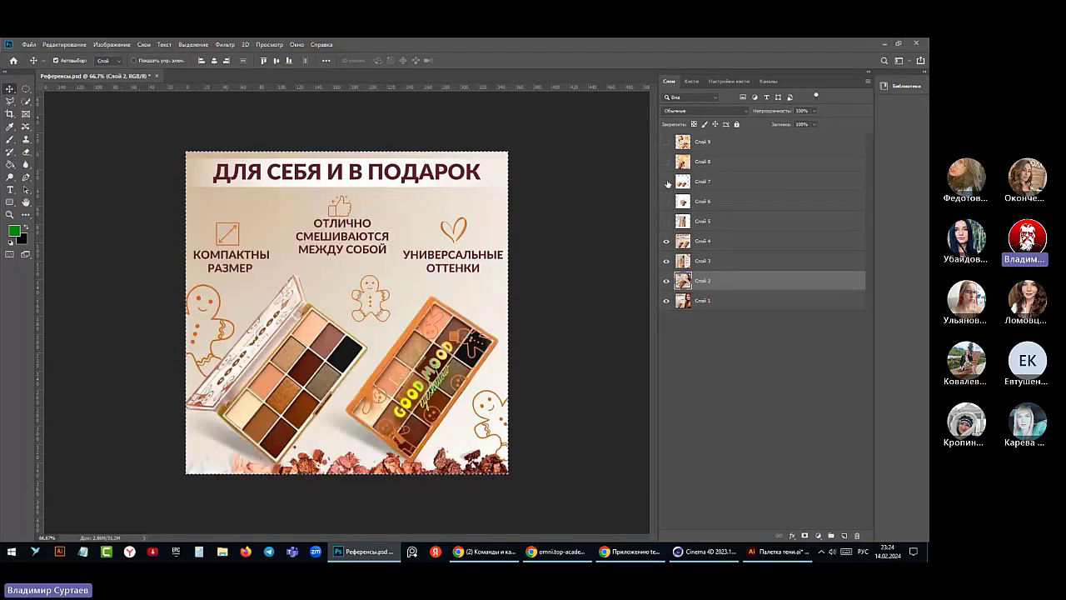
{"action": "left_click", "coordinate": [666, 181]}
{"action": "left_click", "coordinate": [666, 181]}
{"action": "left_click", "coordinate": [666, 181]}
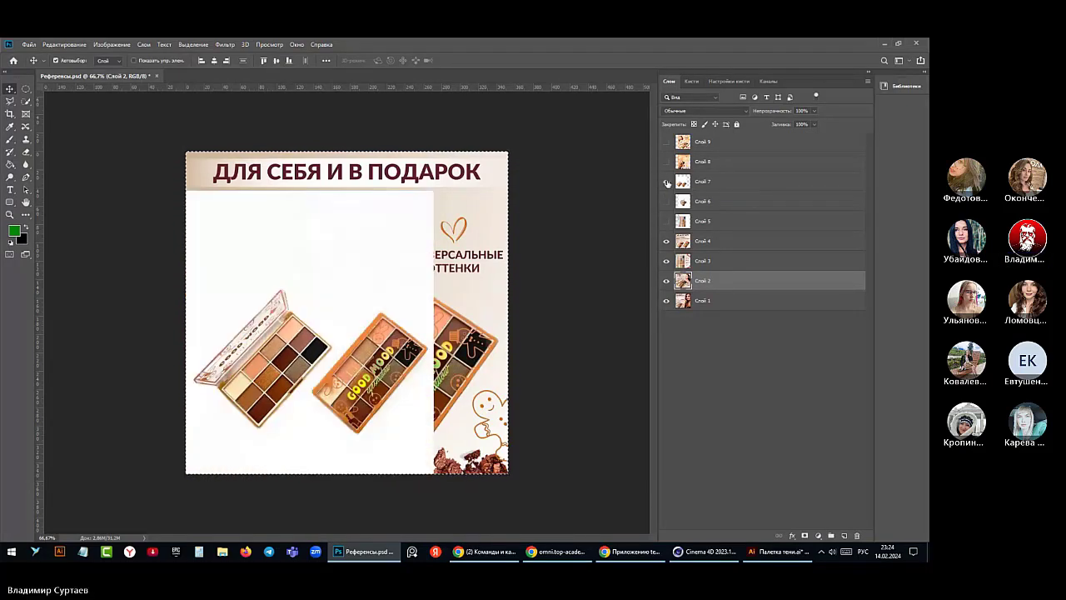
{"action": "left_click", "coordinate": [666, 182]}
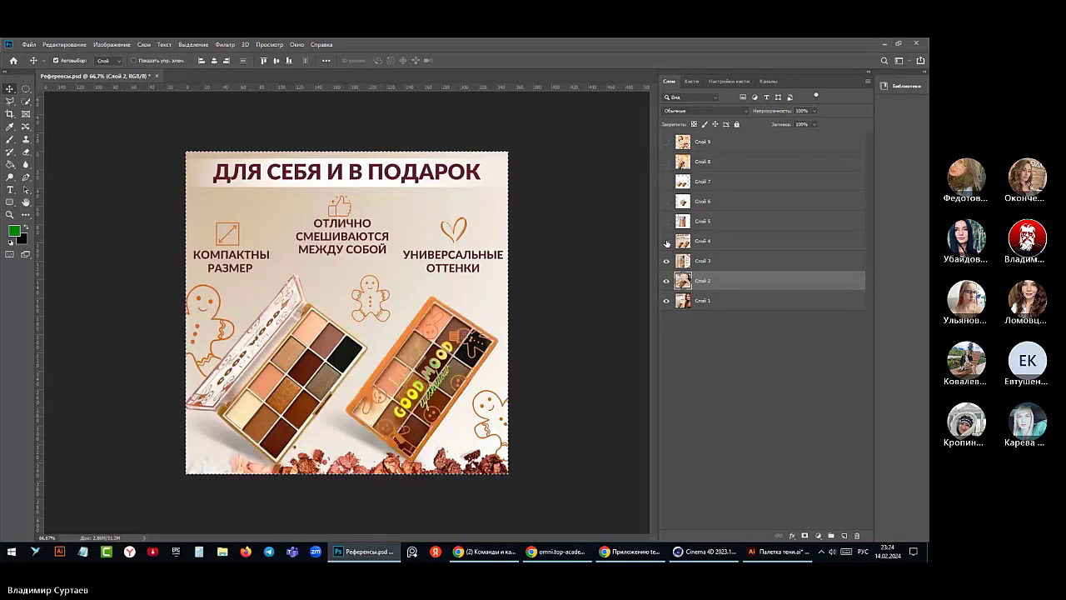
- Compare the Слой 4, 5 and 6 reference images, then show Слой 7 again
{"action": "left_click", "coordinate": [666, 241]}
{"action": "left_click", "coordinate": [666, 241]}
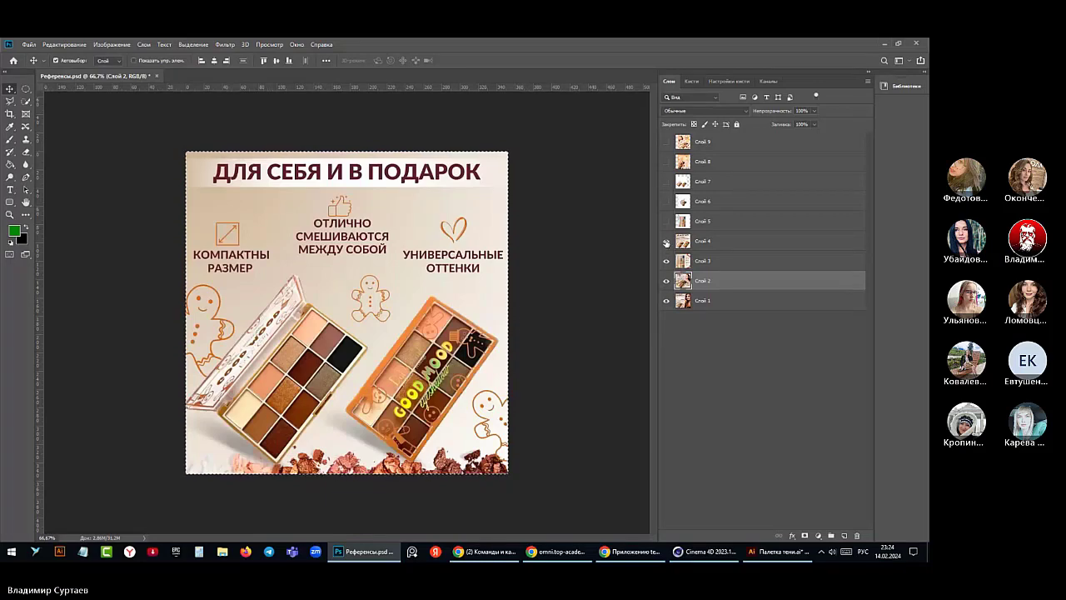
{"action": "left_click", "coordinate": [666, 242]}
{"action": "left_click", "coordinate": [666, 242]}
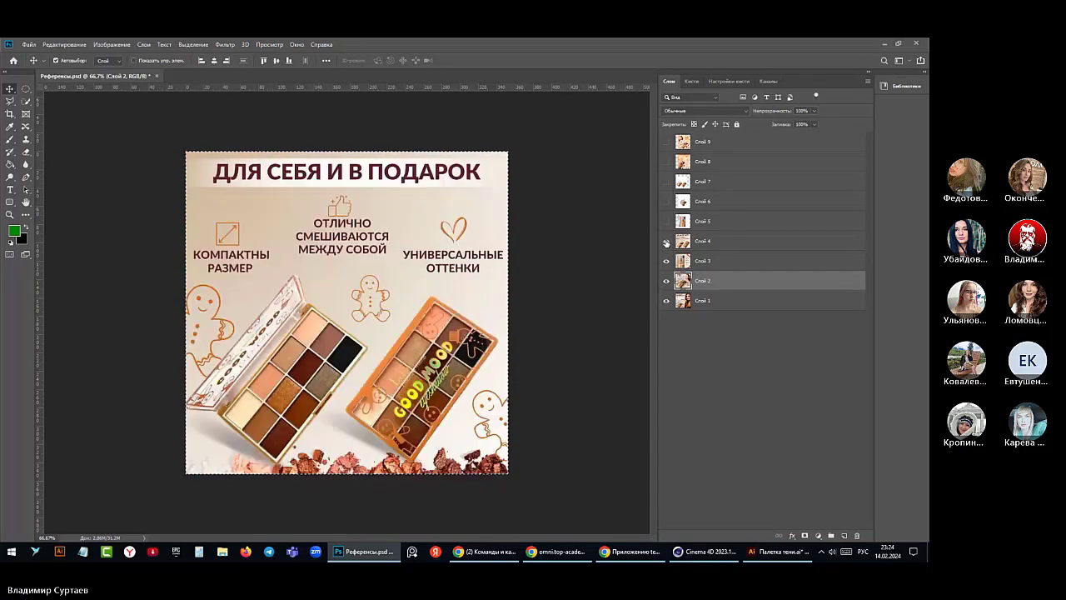
{"action": "left_click", "coordinate": [667, 221]}
{"action": "left_click", "coordinate": [667, 221]}
{"action": "left_click", "coordinate": [667, 201]}
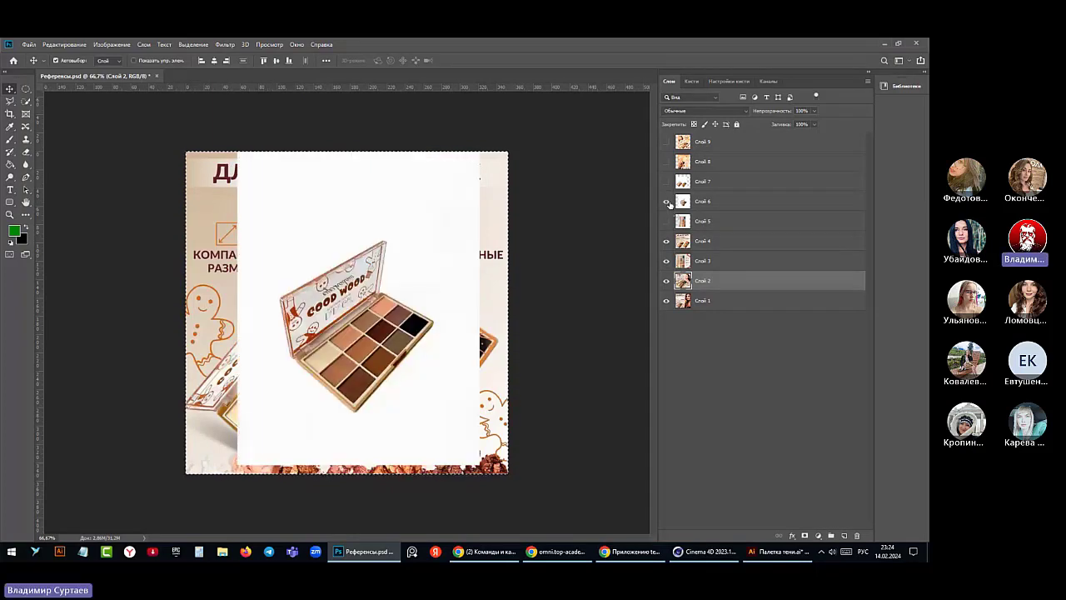
{"action": "left_click", "coordinate": [666, 201]}
{"action": "left_click", "coordinate": [666, 182]}
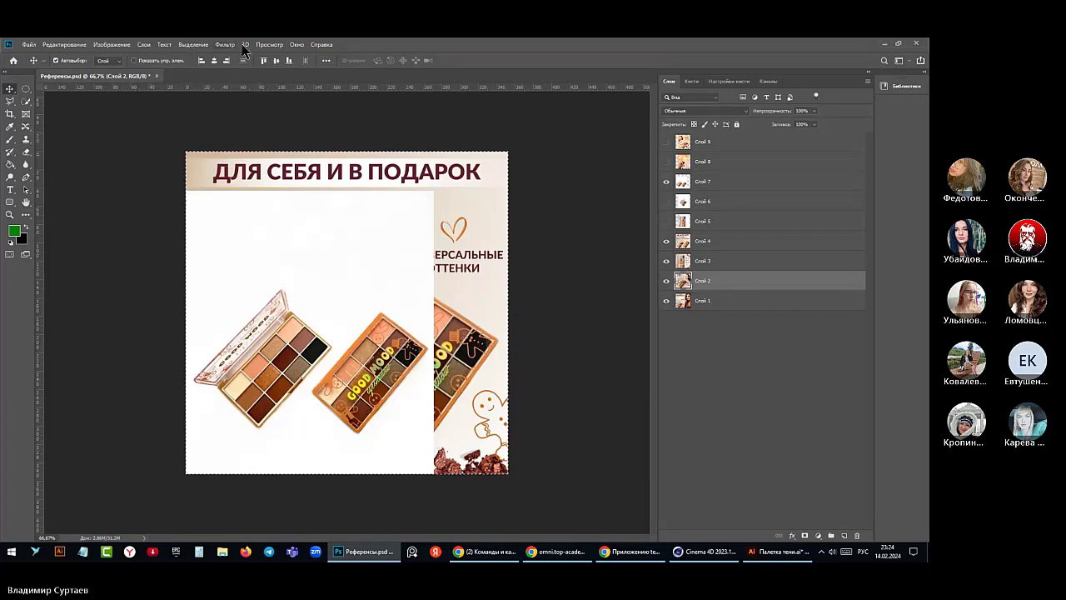
- Load Слой 7's transparency as a selection, copy the palettes image, and return to Illustrator
{"action": "left_click", "coordinate": [754, 182]}
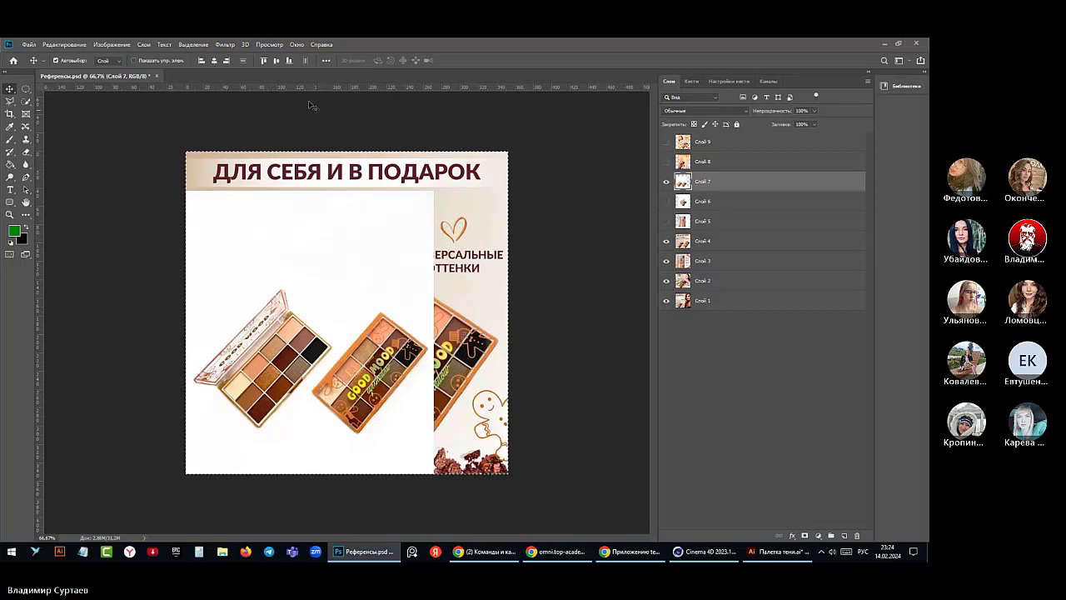
{"action": "left_click", "coordinate": [194, 45]}
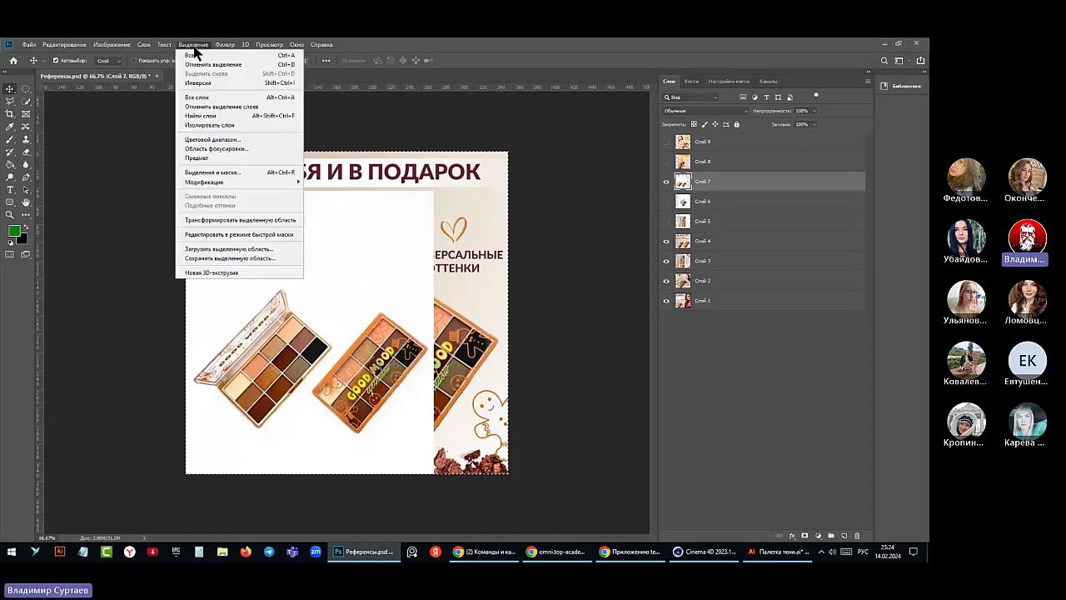
{"action": "left_click", "coordinate": [201, 245]}
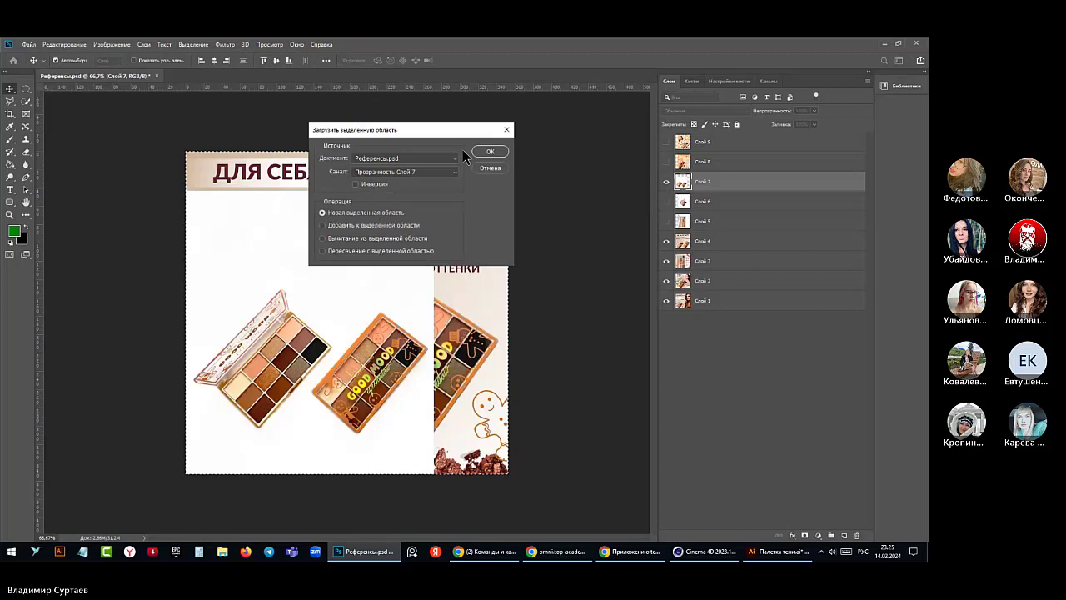
{"action": "left_click", "coordinate": [488, 152]}
{"action": "left_click", "coordinate": [64, 44]}
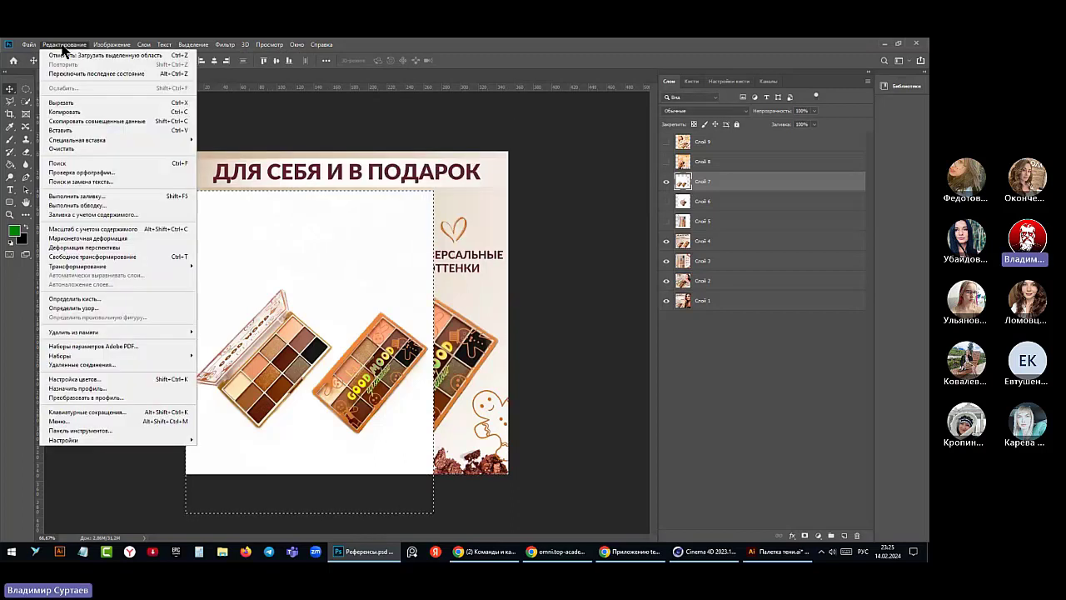
{"action": "left_click", "coordinate": [67, 112]}
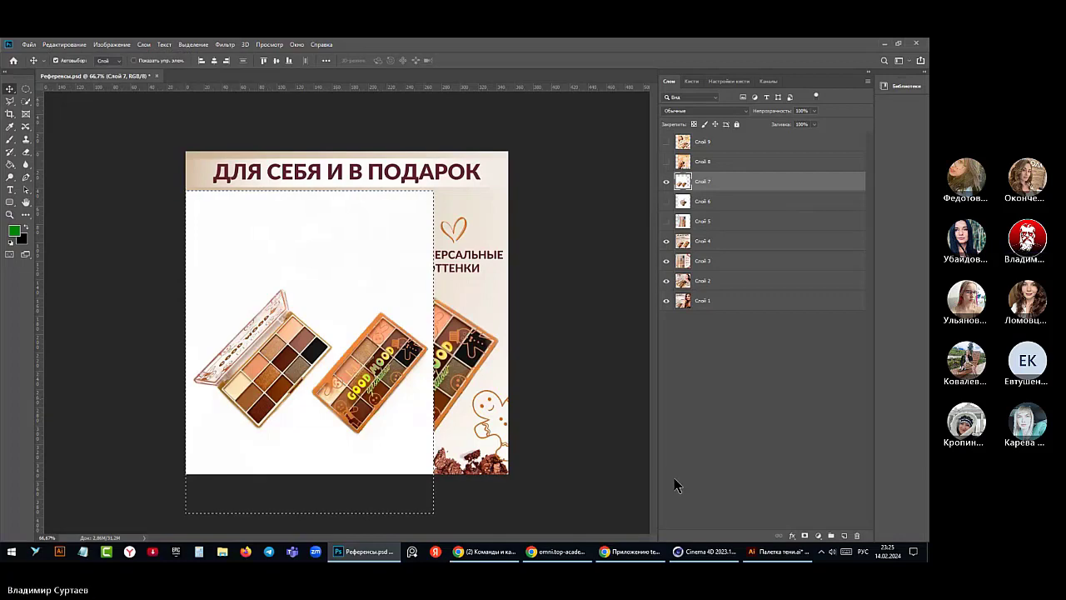
{"action": "left_click", "coordinate": [782, 553]}
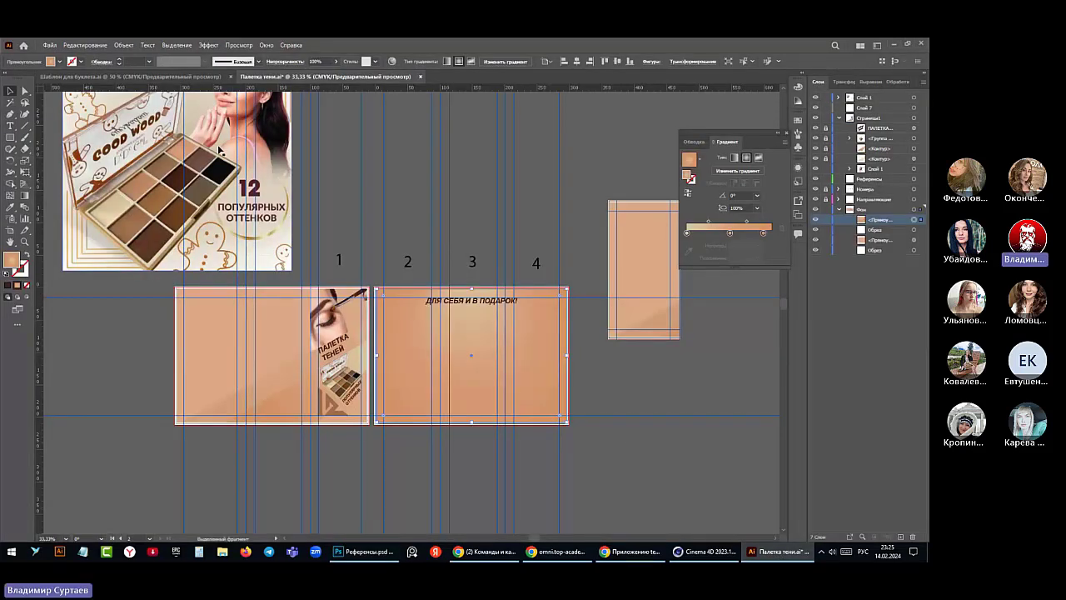
- Paste the palettes image in front and drag it below the booklet panels
{"action": "left_click", "coordinate": [84, 45]}
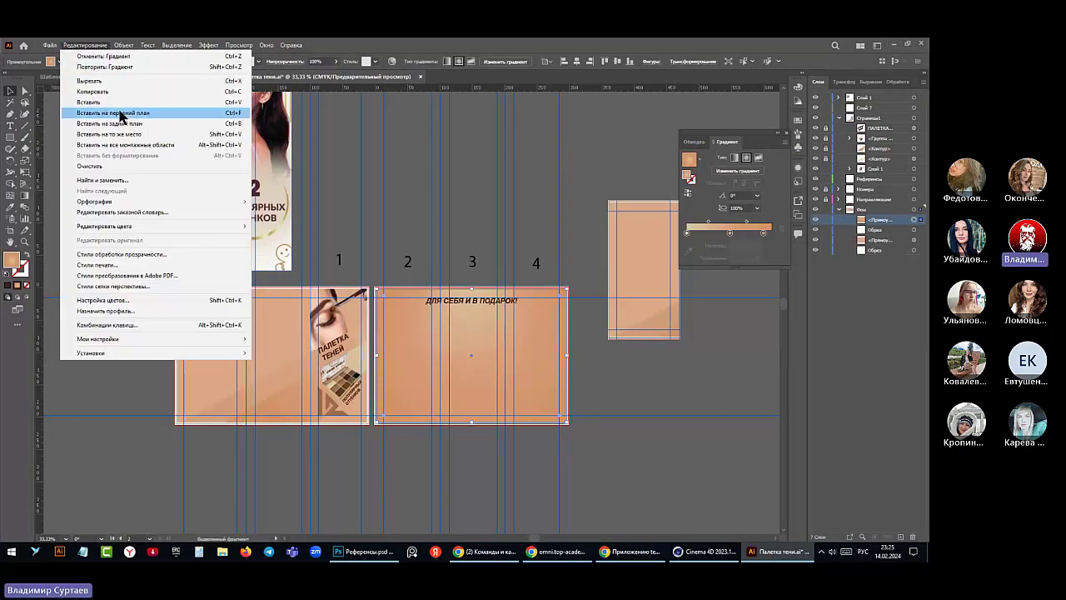
{"action": "left_click", "coordinate": [86, 102]}
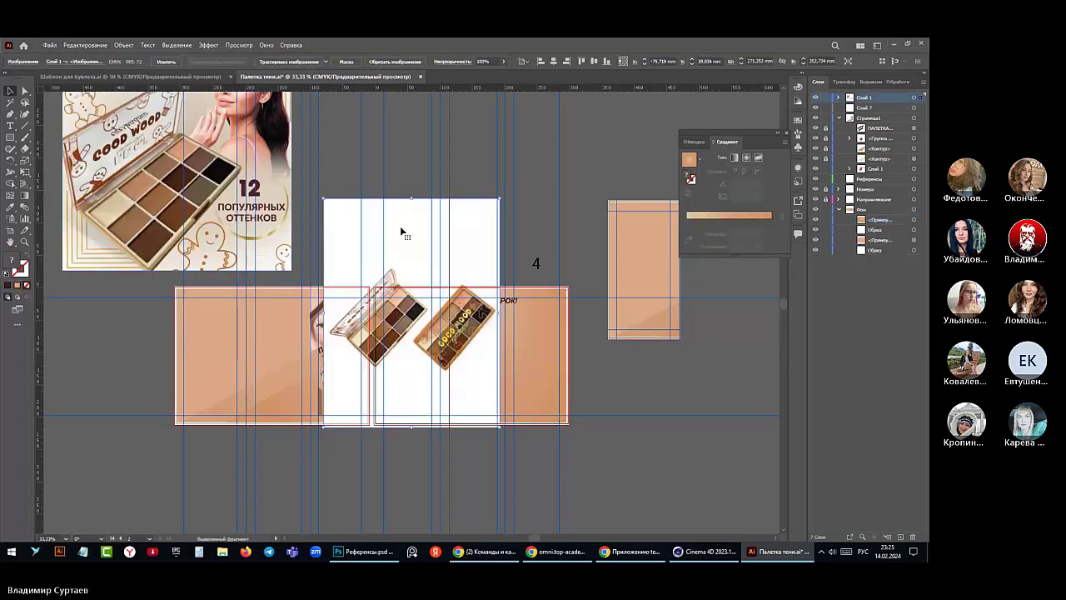
{"action": "left_click_drag", "start_coordinate": [402, 230], "coordinate": [442, 480]}
{"action": "scroll", "coordinate": [436, 249], "scroll_direction": "down", "scroll_amount": 5}
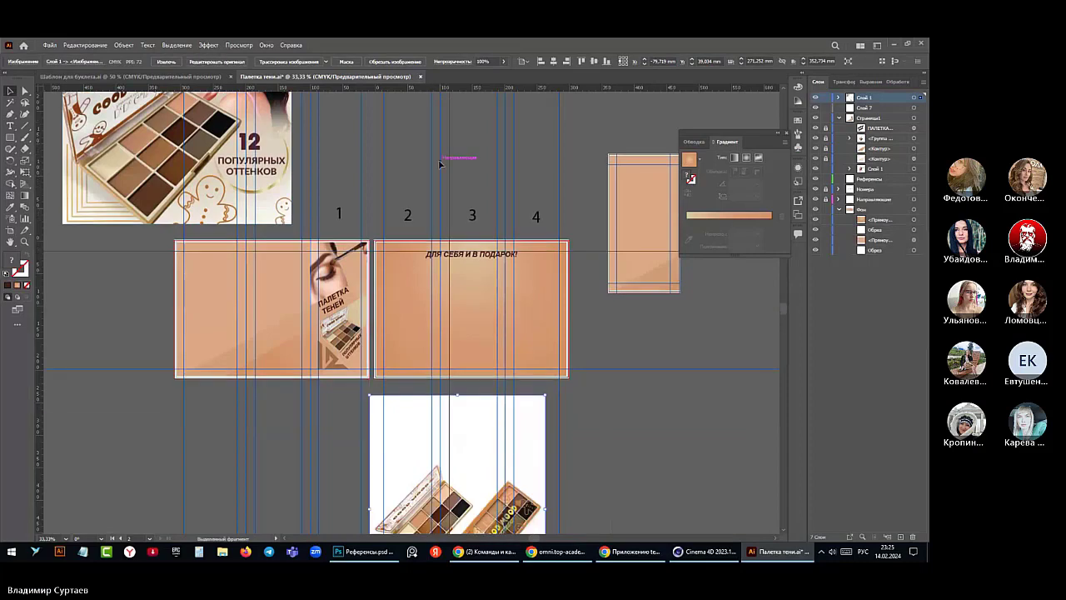
{"action": "scroll", "coordinate": [499, 445], "scroll_direction": "up", "scroll_amount": 2}
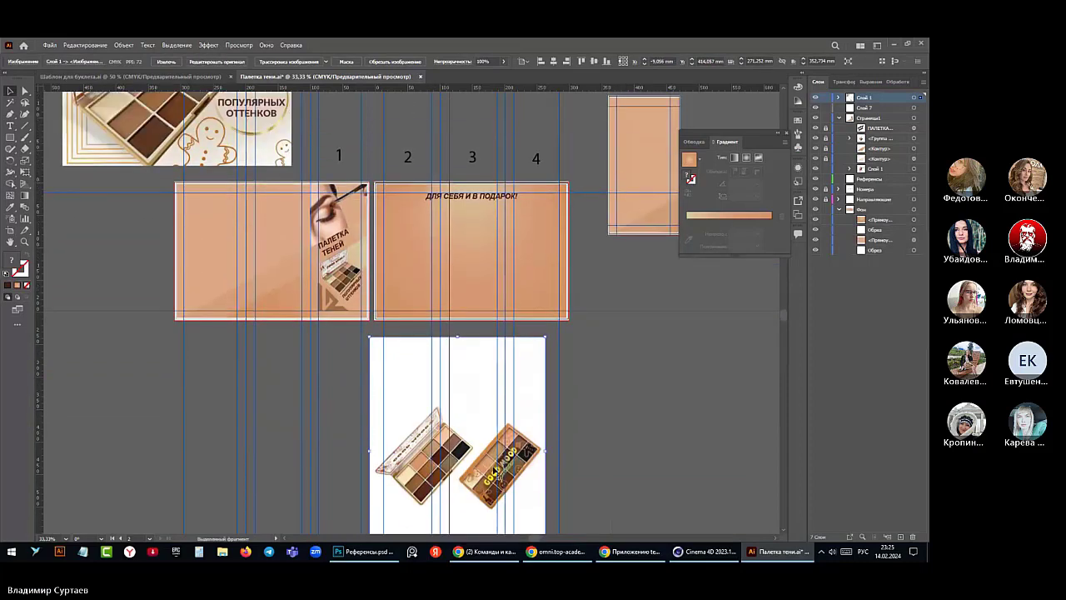
{"action": "scroll", "coordinate": [493, 473], "scroll_direction": "down", "scroll_amount": 3}
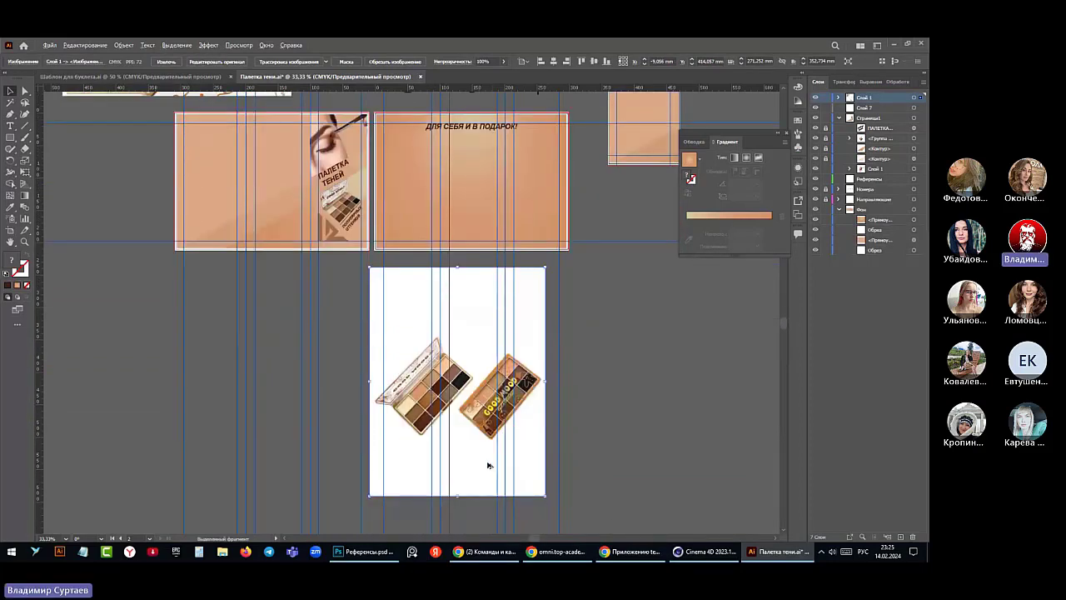
{"action": "scroll", "coordinate": [490, 466], "scroll_direction": "up", "scroll_amount": 1}
{"action": "scroll", "coordinate": [489, 466], "scroll_direction": "up", "scroll_amount": 1}
{"action": "scroll", "coordinate": [489, 466], "scroll_direction": "down", "scroll_amount": 3}
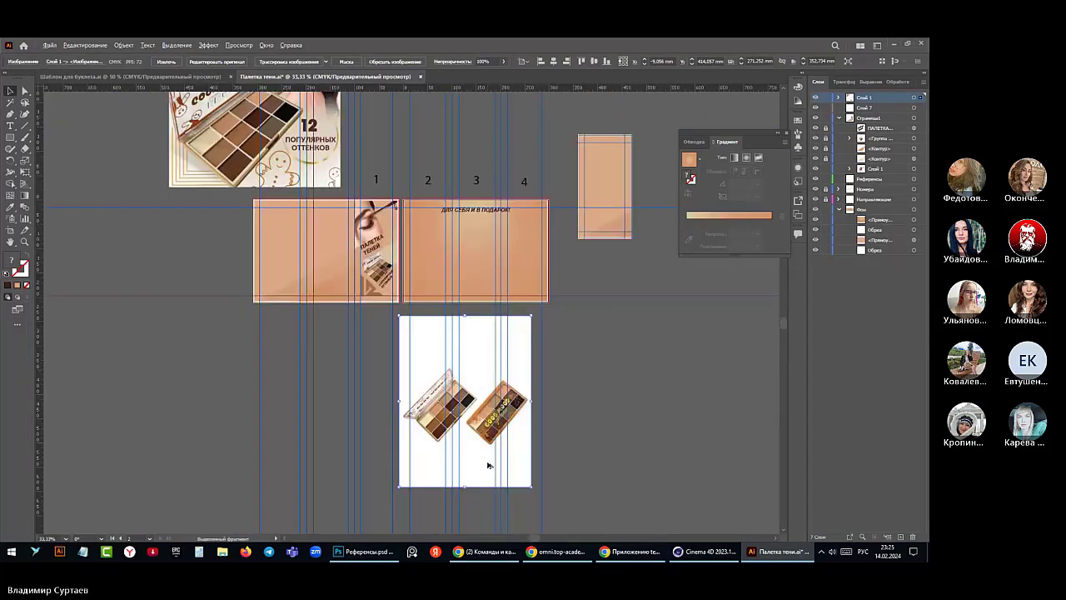
{"action": "scroll", "coordinate": [489, 466], "scroll_direction": "up", "scroll_amount": 1}
{"action": "scroll", "coordinate": [489, 466], "scroll_direction": "up", "scroll_amount": 2}
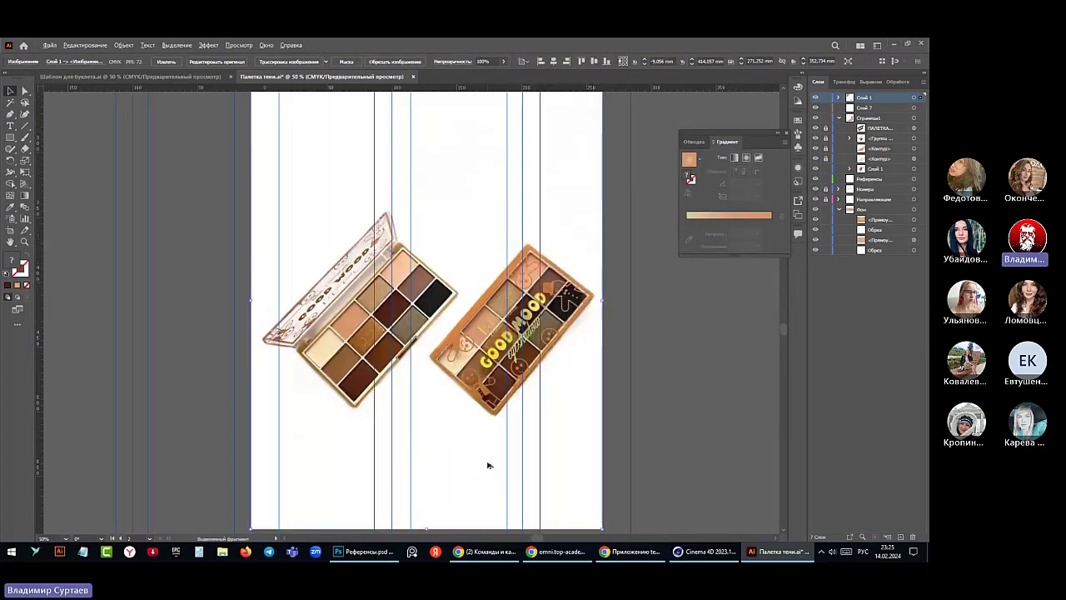
{"action": "scroll", "coordinate": [489, 465], "scroll_direction": "down", "scroll_amount": 2}
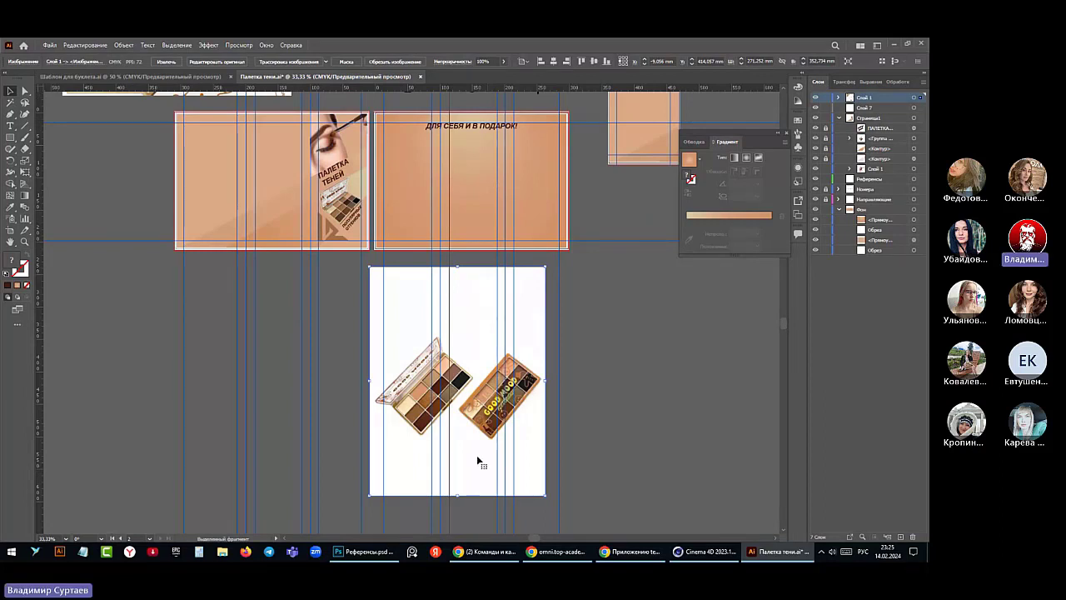
- Move the palettes image left, Alt-drag a copy beside it, then expand Слой 1
{"action": "left_click_drag", "start_coordinate": [417, 402], "coordinate": [183, 425]}
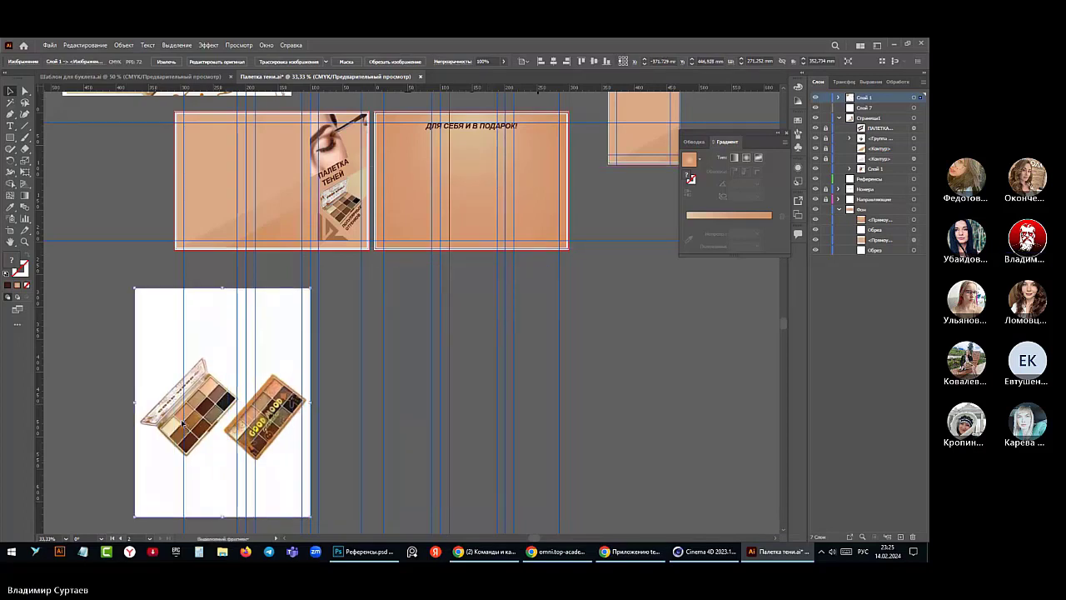
{"action": "left_click_drag", "start_coordinate": [185, 424], "coordinate": [410, 411]}
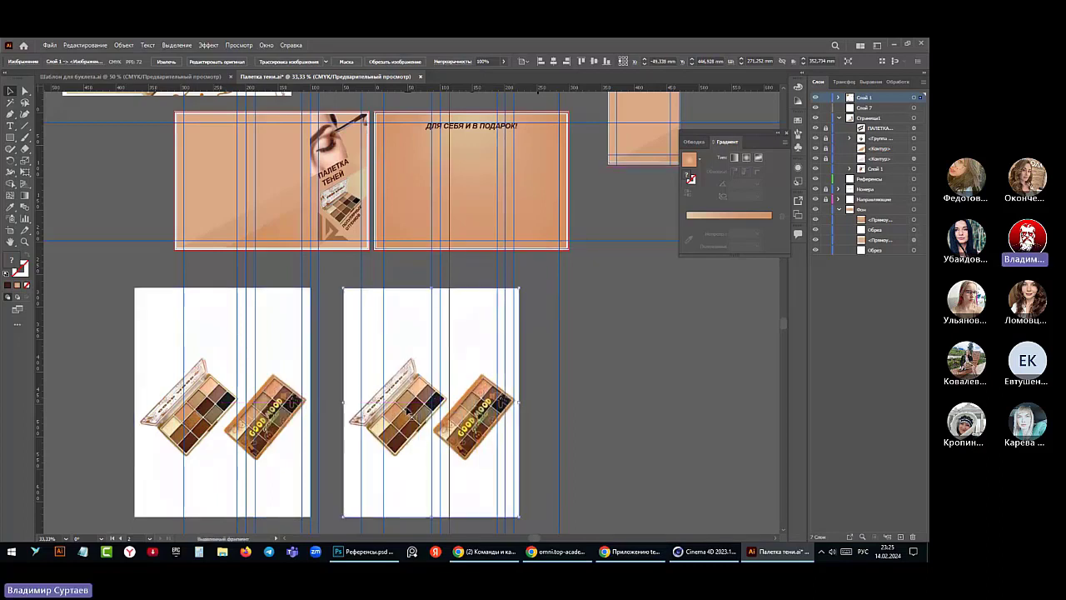
{"action": "left_click", "coordinate": [243, 409]}
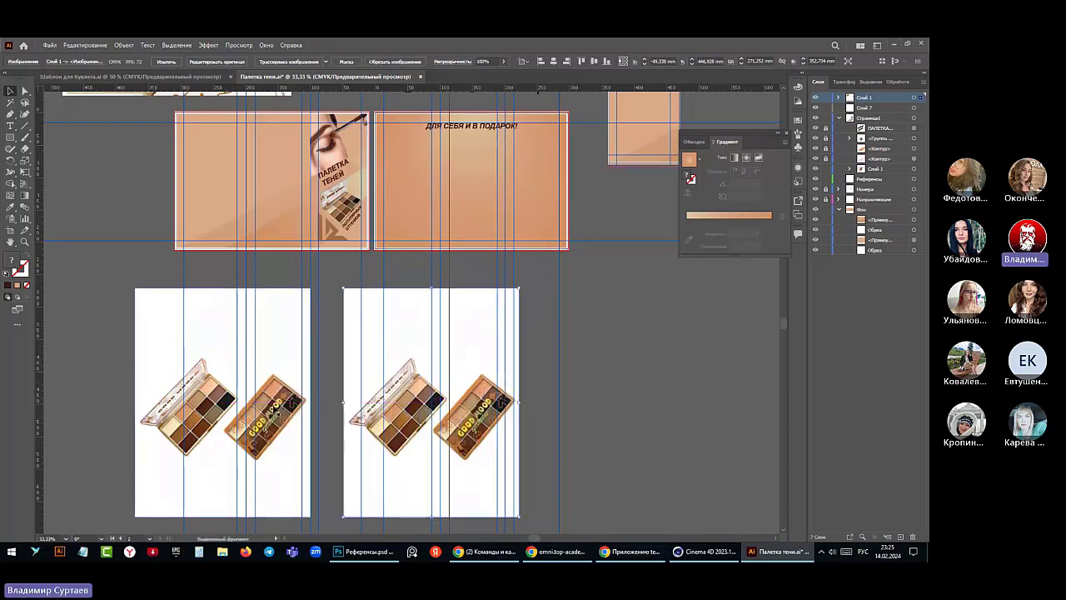
{"action": "left_click", "coordinate": [839, 99]}
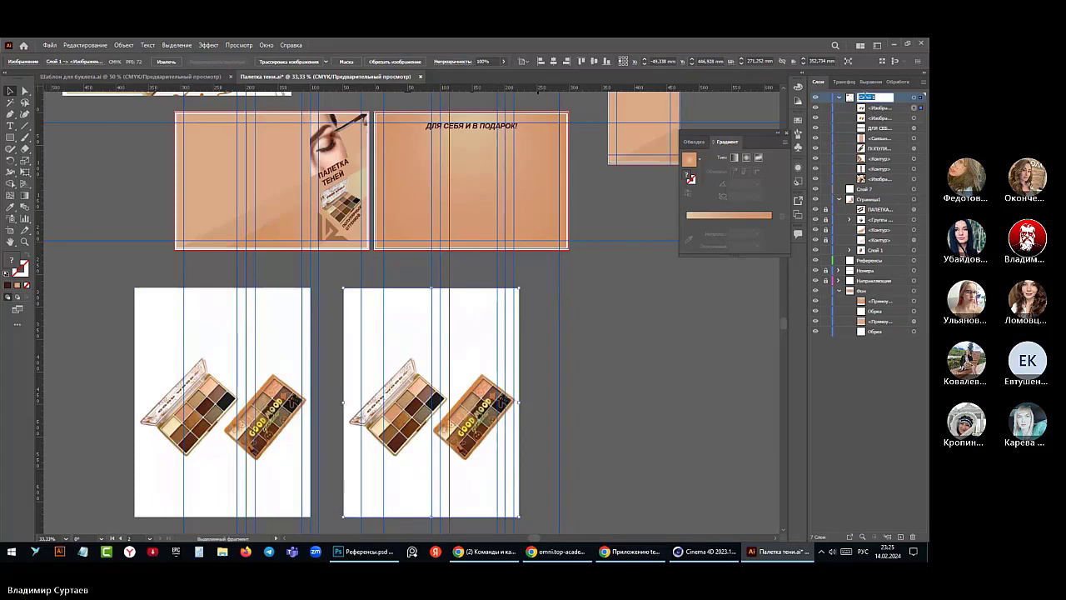
- Rename layer Слой 1 to 'Страница 234', then select one of its image objects
{"action": "double_click", "coordinate": [866, 98]}
{"action": "type", "text": "Сл"}
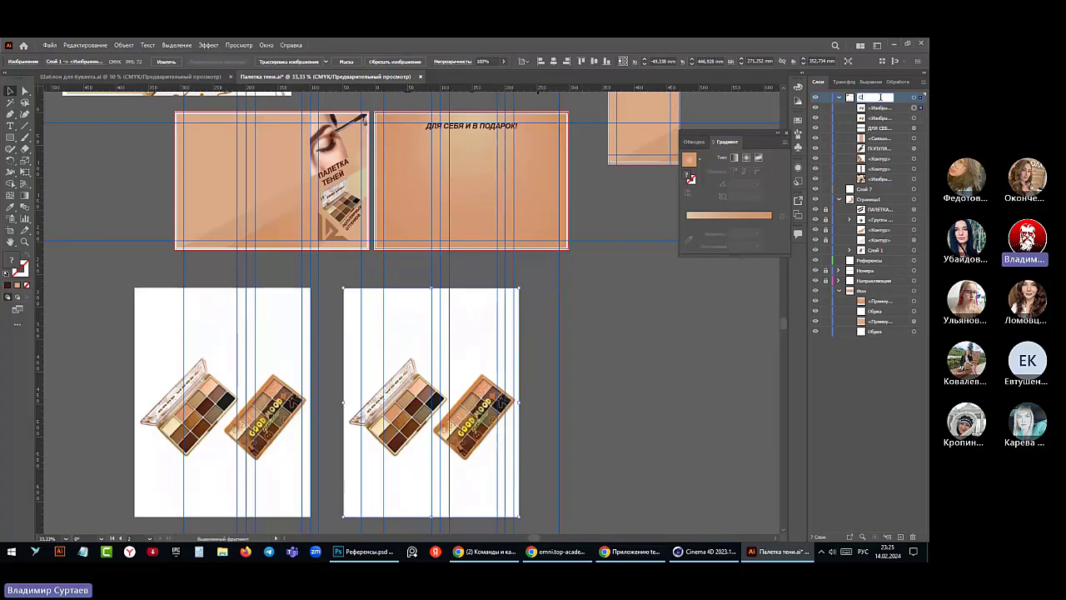
{"action": "type", "text": "раница"}
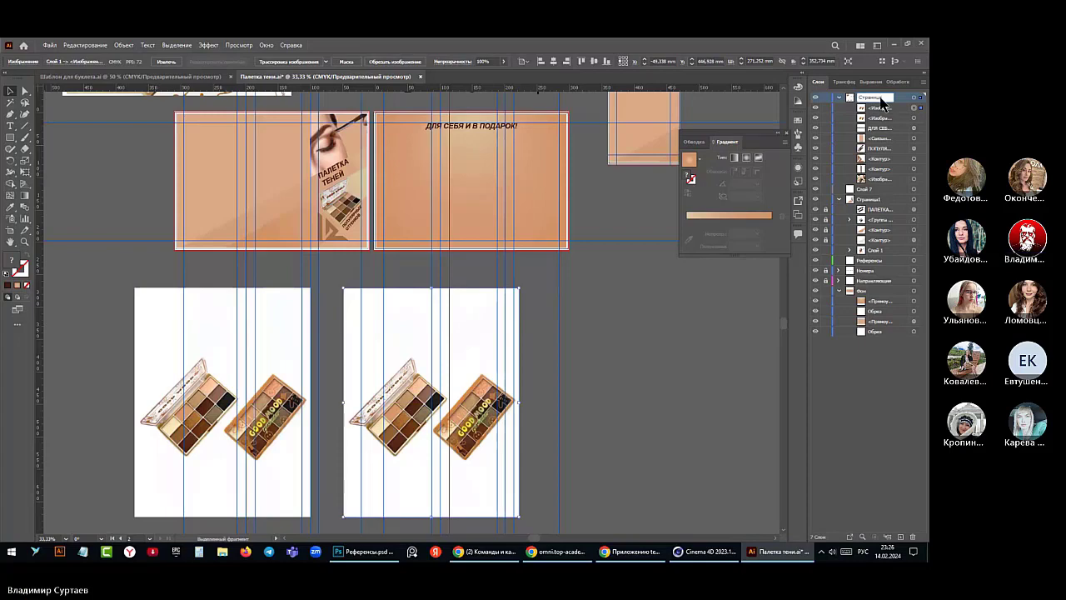
{"action": "key", "text": "Return"}
{"action": "scroll", "coordinate": [678, 268], "scroll_direction": "down", "scroll_amount": 1}
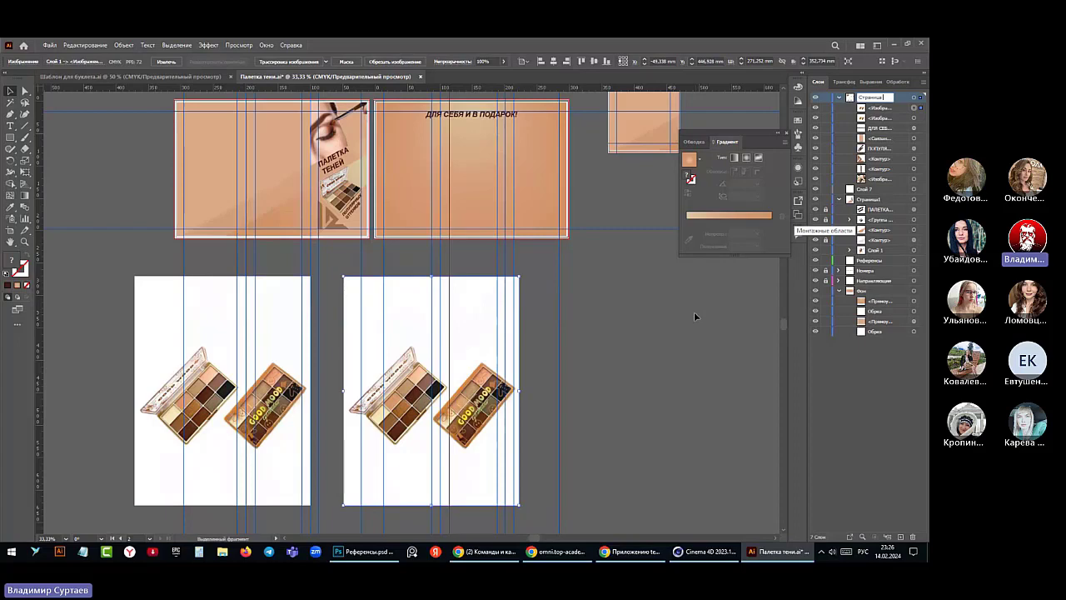
{"action": "type", "text": "34"}
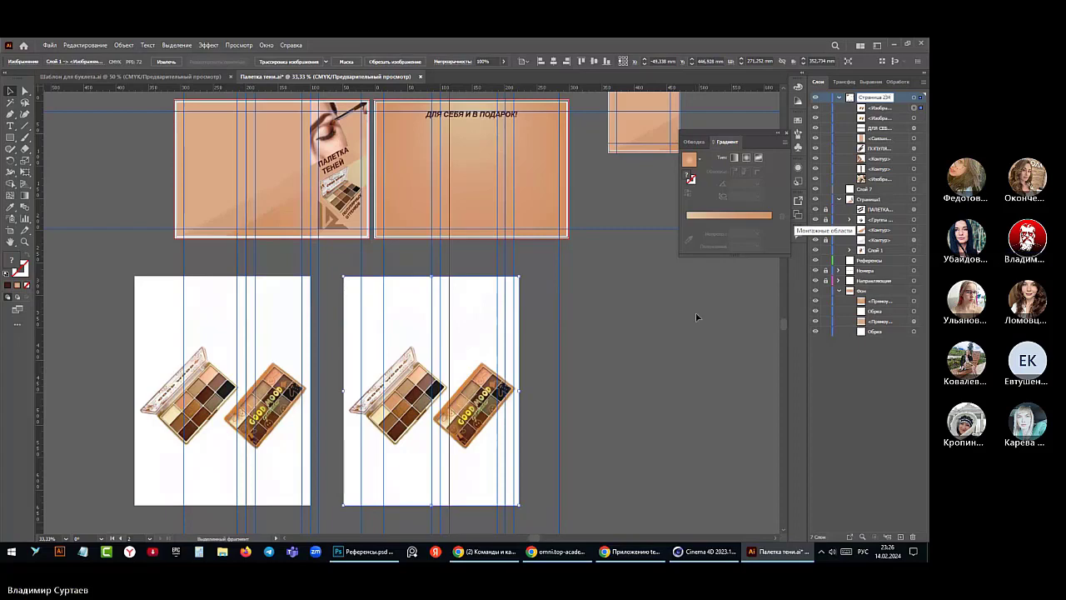
{"action": "key", "text": "Return"}
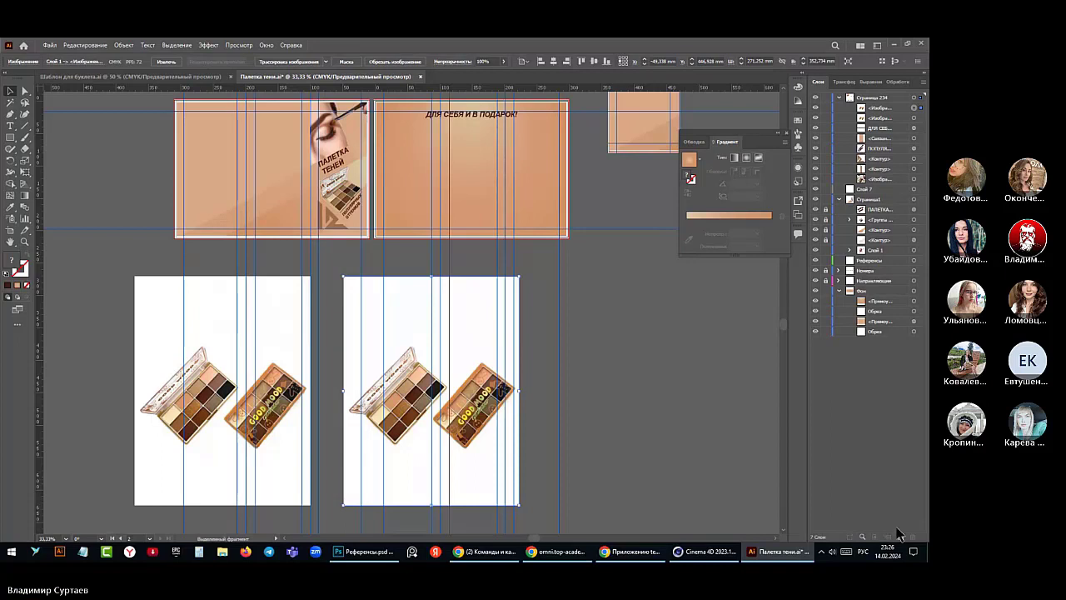
{"action": "left_click", "coordinate": [874, 118]}
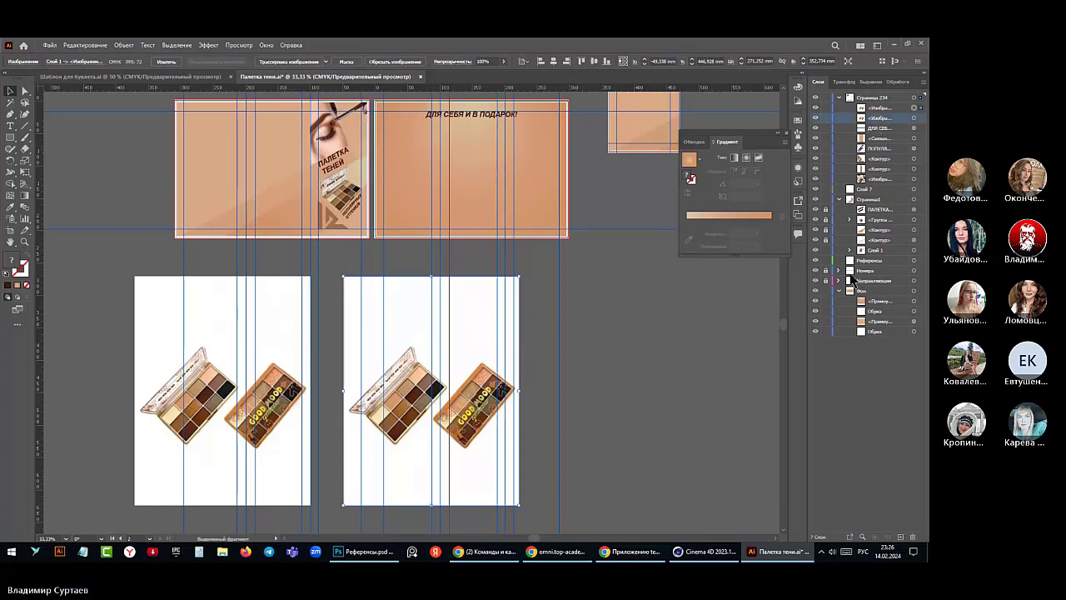
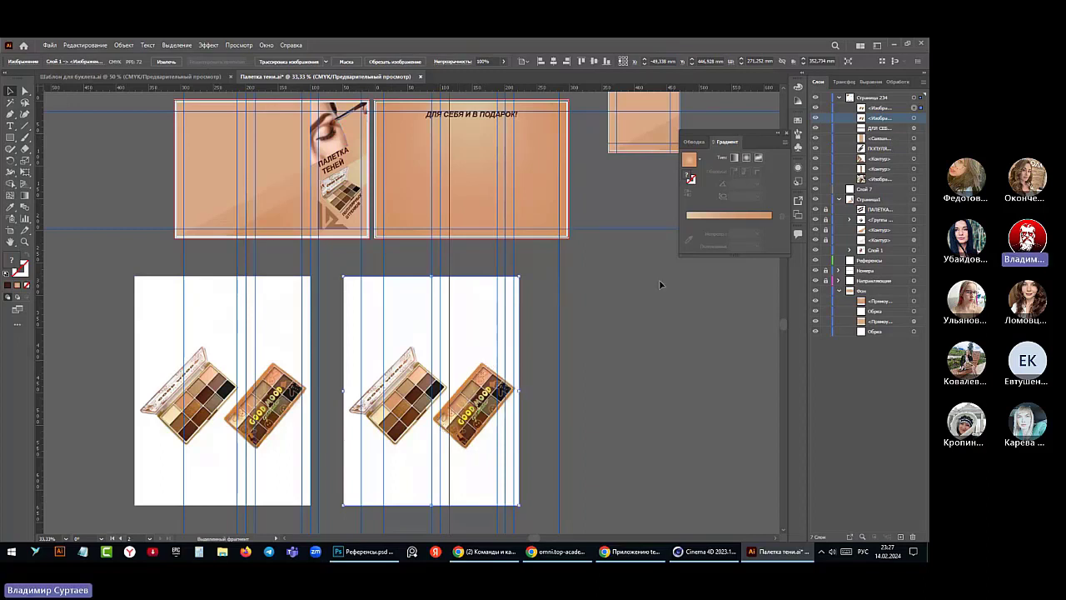
- Switch to the Pen tool and zoom in on the Good Mood palette photo
{"action": "left_click", "coordinate": [885, 108]}
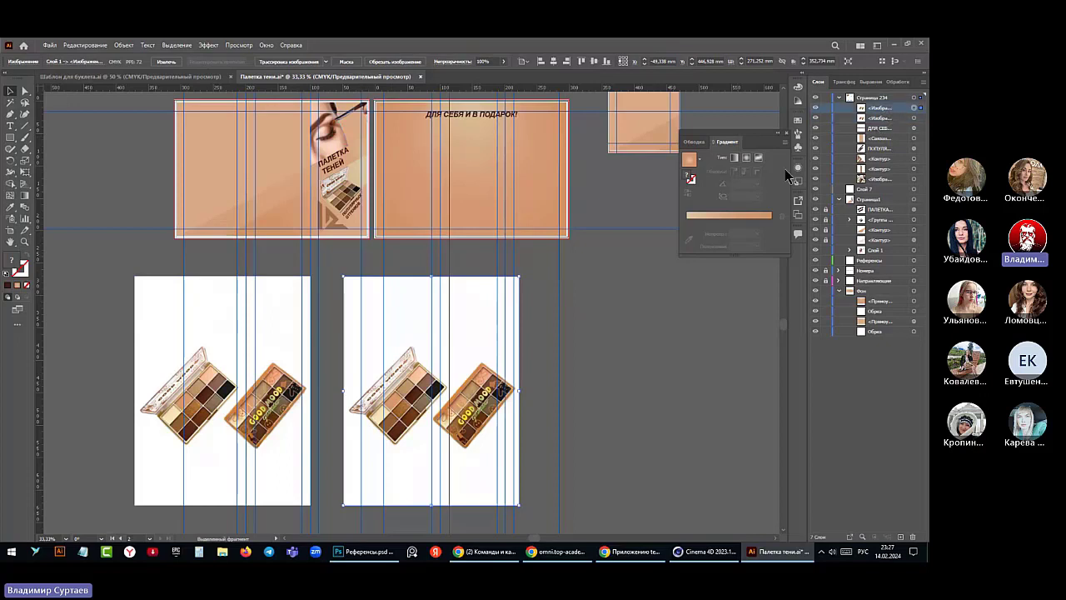
{"action": "left_click", "coordinate": [537, 442]}
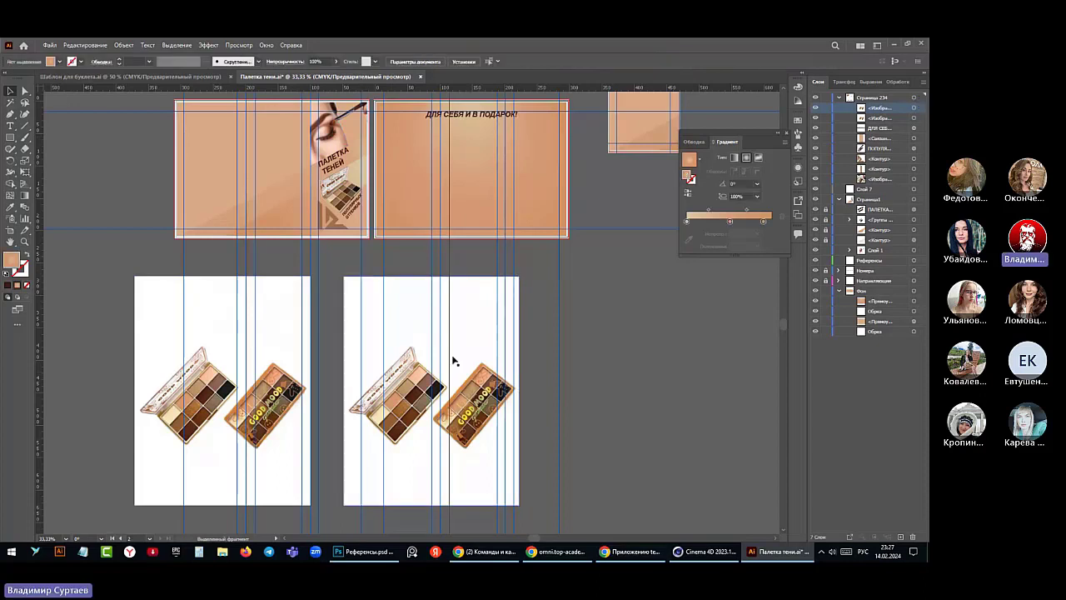
{"action": "left_click", "coordinate": [10, 114]}
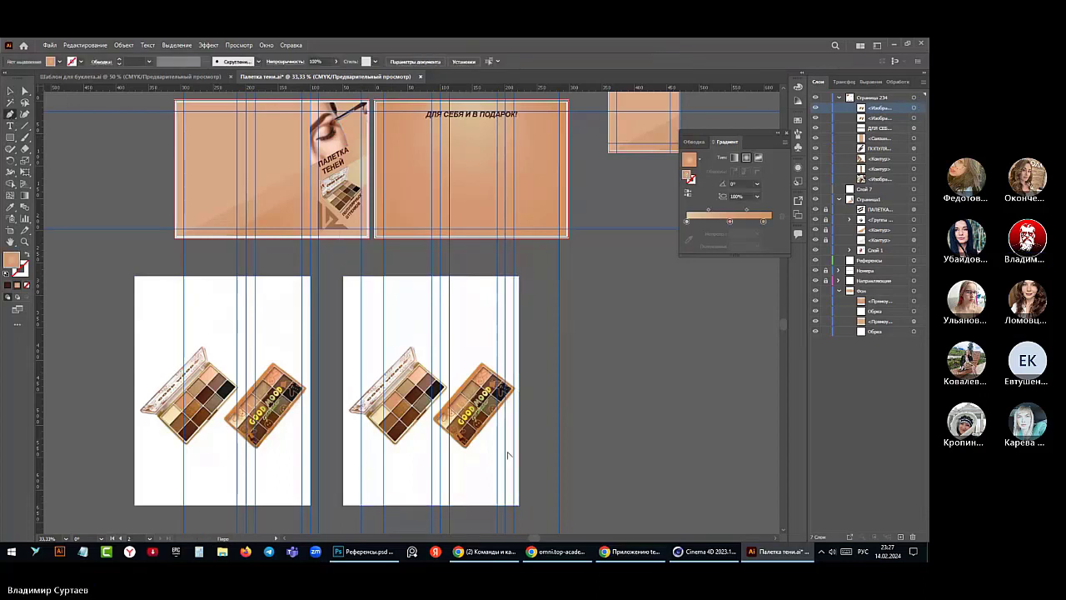
{"action": "key", "text": "ctrl+1"}
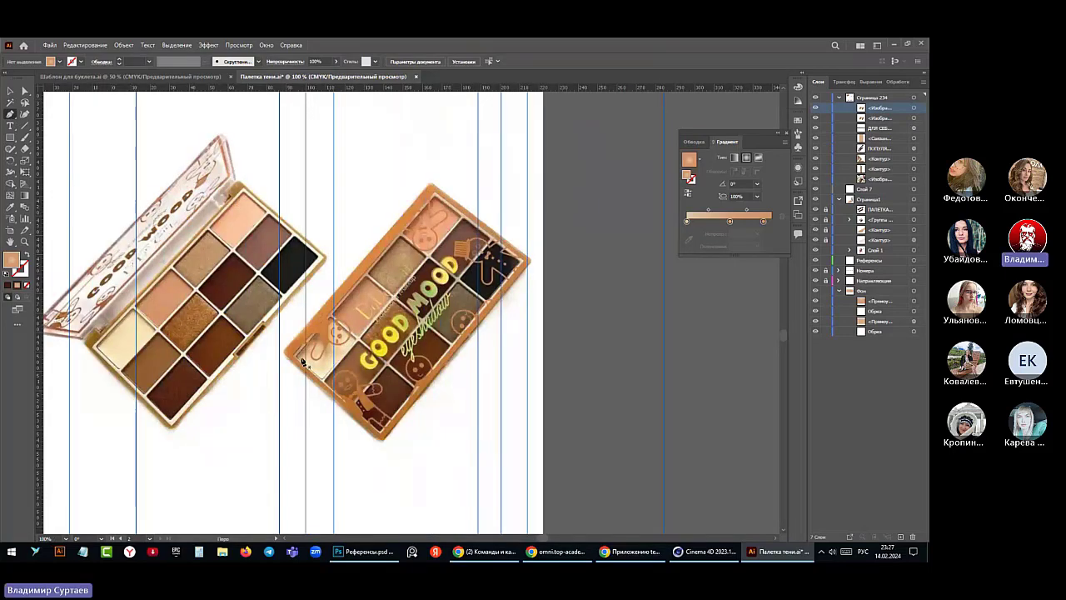
{"action": "scroll", "coordinate": [295, 363], "scroll_direction": "up", "scroll_amount": 2}
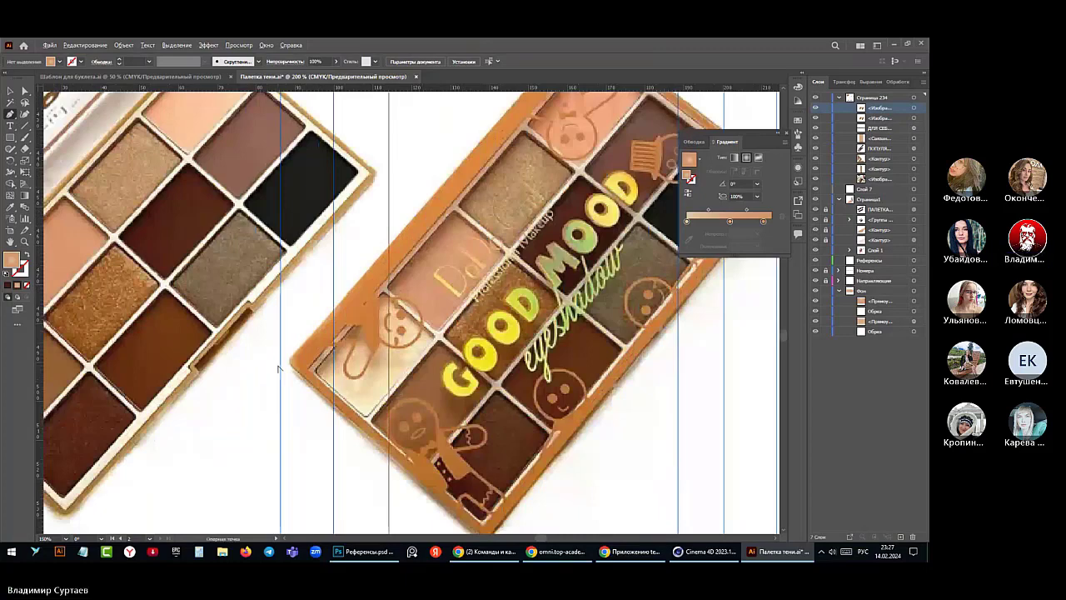
{"action": "scroll", "coordinate": [279, 367], "scroll_direction": "up", "scroll_amount": 3}
- Place anchor points along the top, right and bottom corners of the tilted palette photo
{"action": "left_click", "coordinate": [589, 155]}
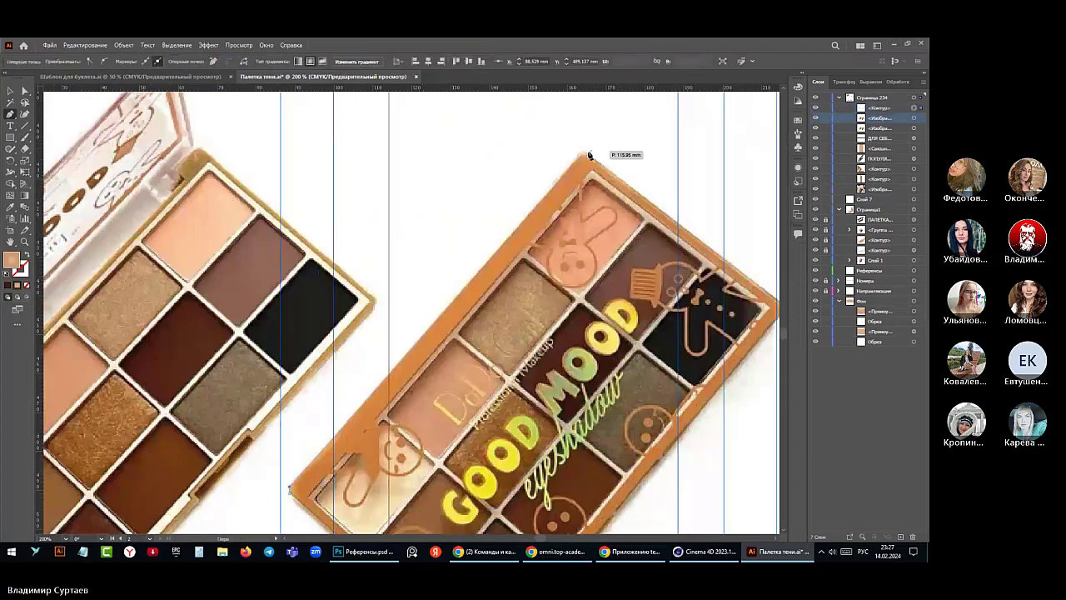
{"action": "left_click", "coordinate": [585, 154]}
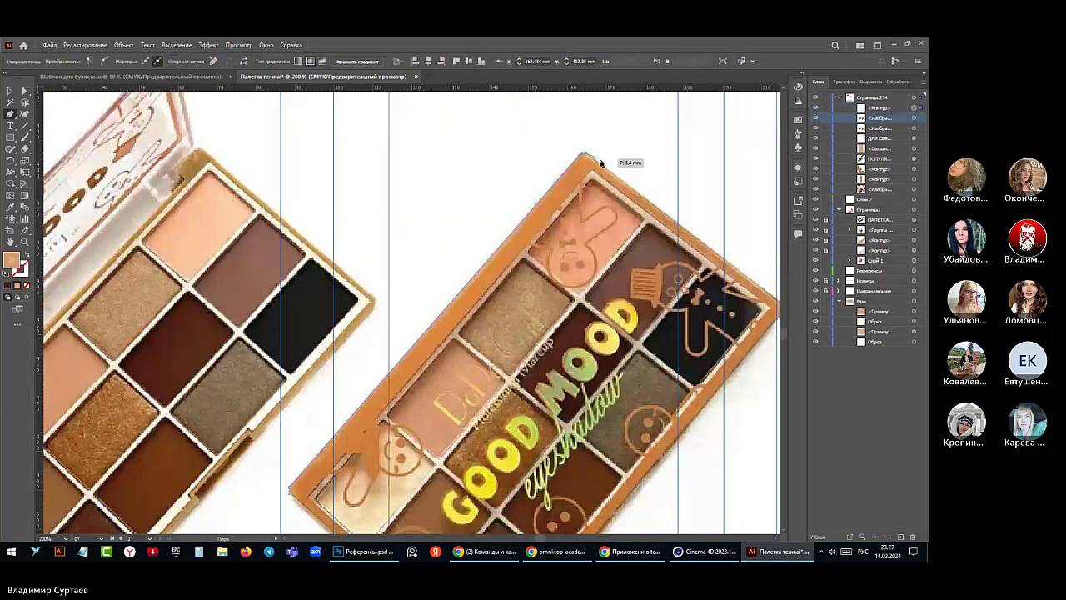
{"action": "scroll", "coordinate": [471, 121], "scroll_direction": "down", "scroll_amount": 2}
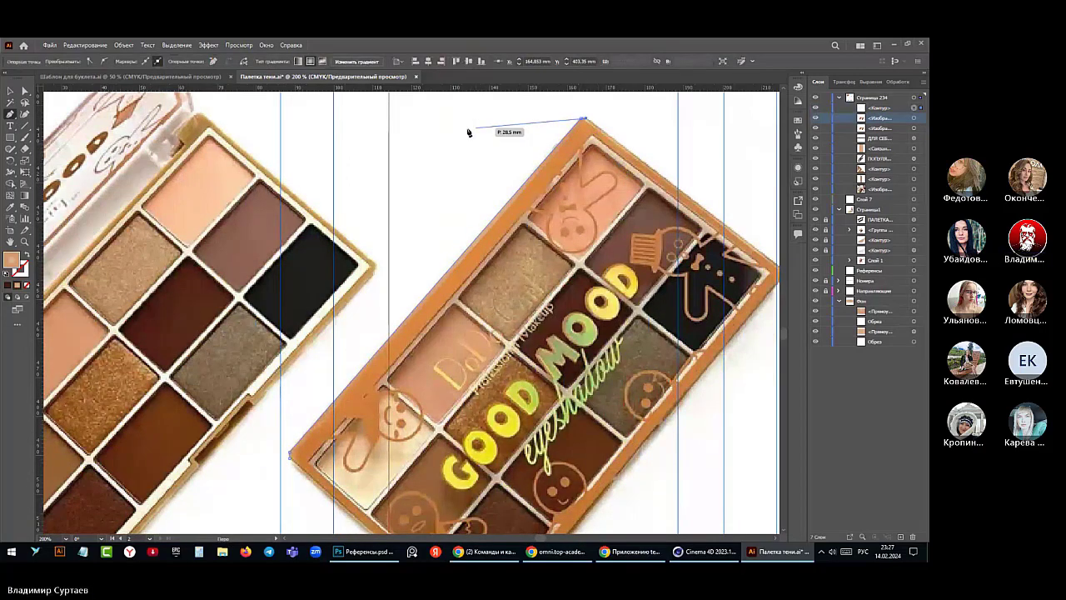
{"action": "scroll", "coordinate": [467, 130], "scroll_direction": "down", "scroll_amount": 1}
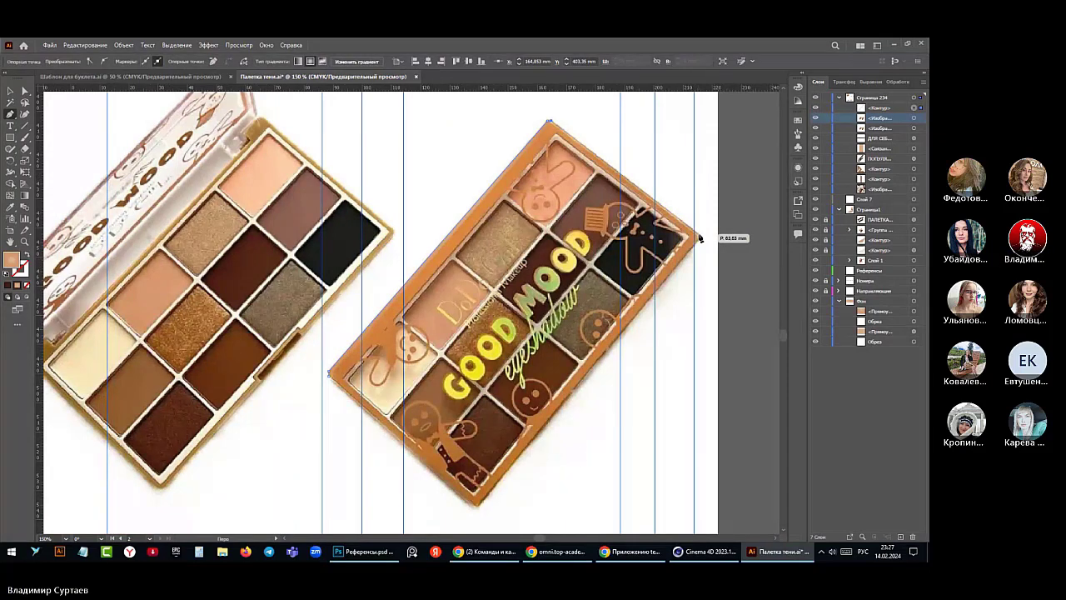
{"action": "left_click", "coordinate": [699, 238]}
{"action": "scroll", "coordinate": [699, 239], "scroll_direction": "up", "scroll_amount": 1}
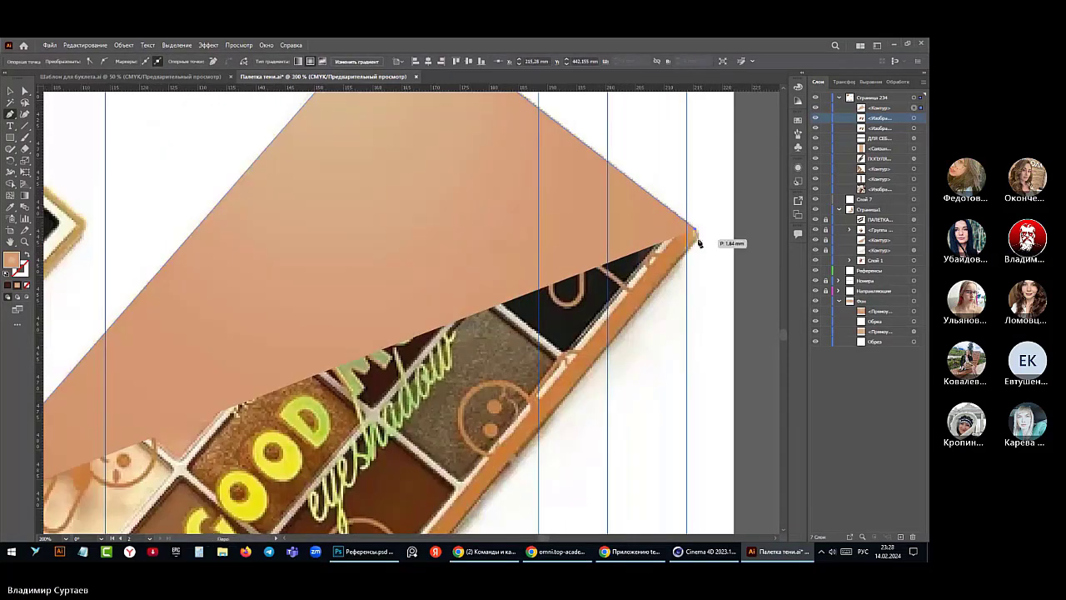
{"action": "scroll", "coordinate": [696, 243], "scroll_direction": "down", "scroll_amount": 1}
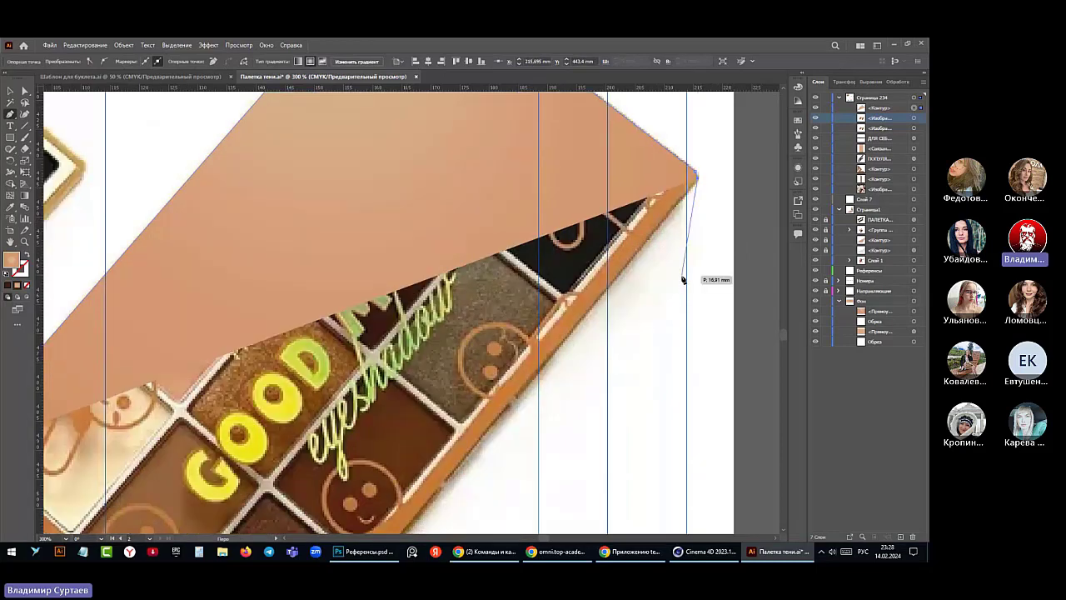
{"action": "scroll", "coordinate": [683, 279], "scroll_direction": "down", "scroll_amount": 2}
{"action": "scroll", "coordinate": [683, 280], "scroll_direction": "down", "scroll_amount": 3}
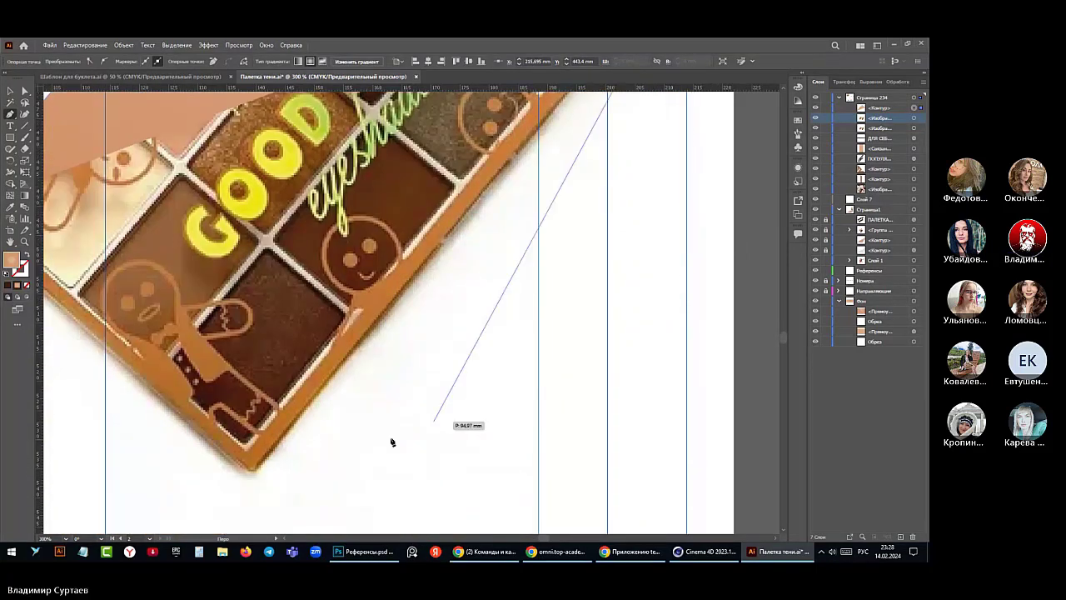
{"action": "left_click", "coordinate": [255, 475]}
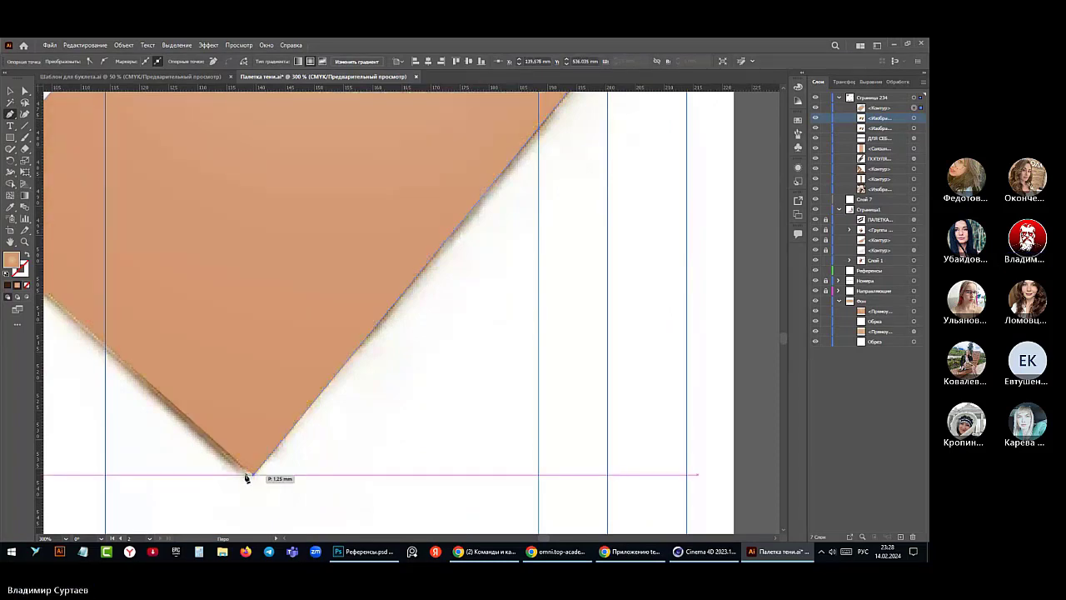
{"action": "left_click", "coordinate": [244, 477]}
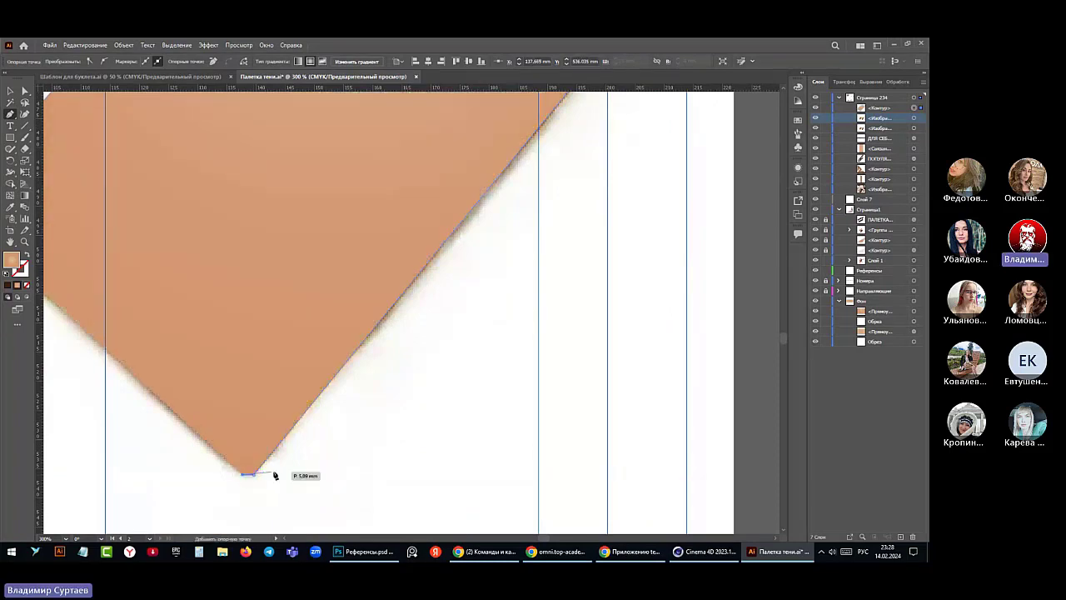
{"action": "scroll", "coordinate": [393, 474], "scroll_direction": "down", "scroll_amount": 2}
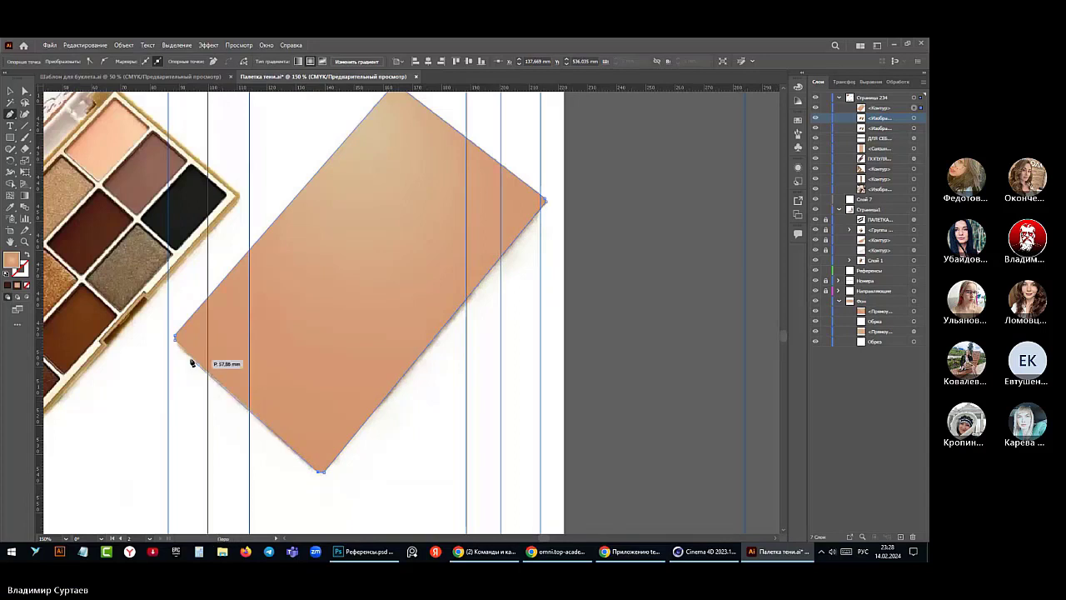
- Close the traced path on its starting point and fill it with white
{"action": "left_click", "coordinate": [175, 339]}
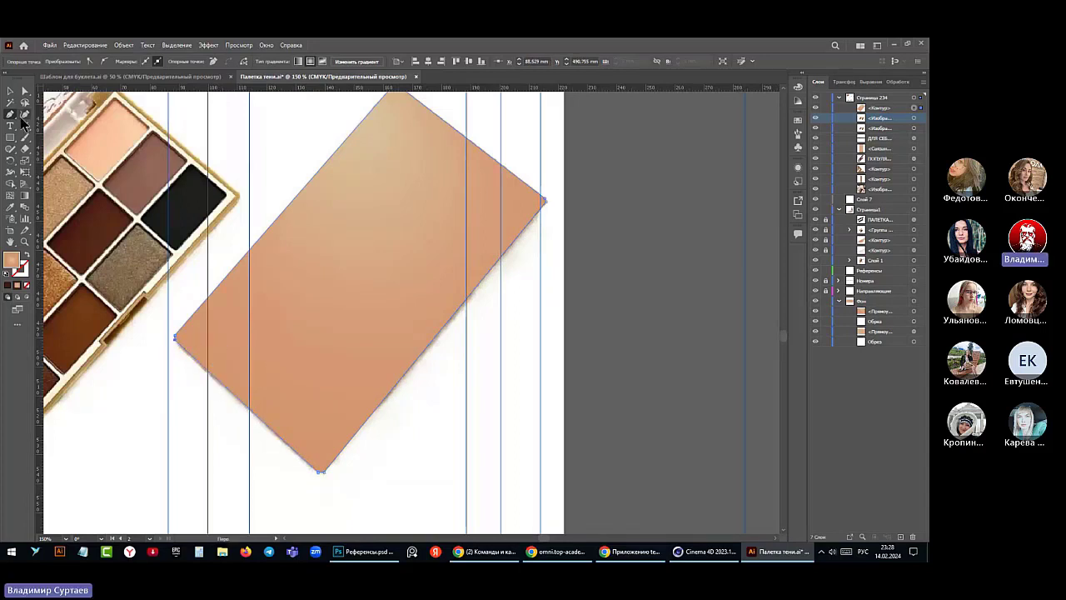
{"action": "left_click", "coordinate": [10, 93]}
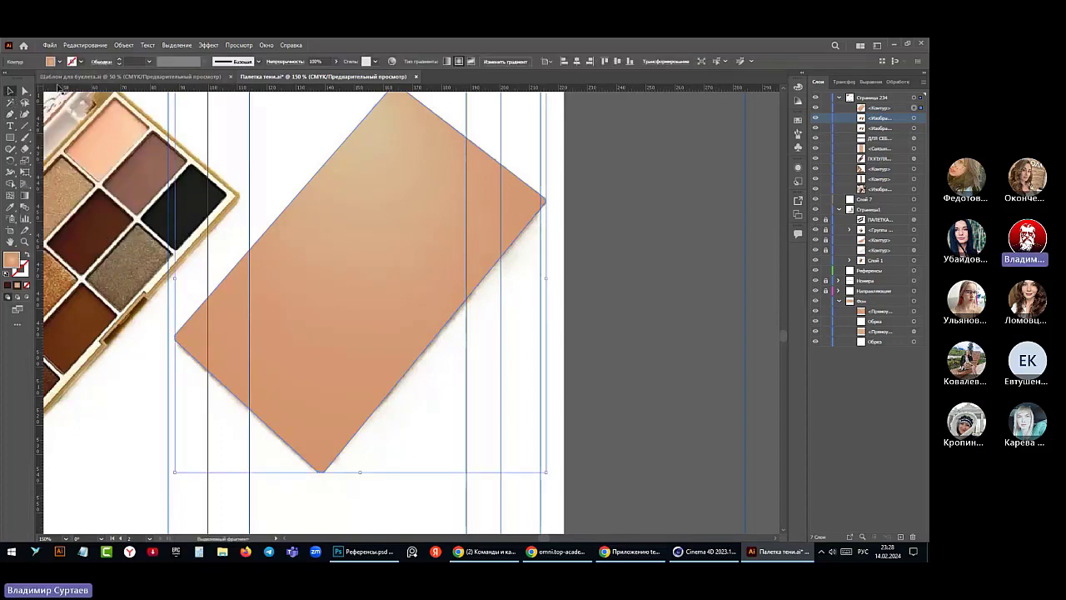
{"action": "left_click", "coordinate": [50, 61]}
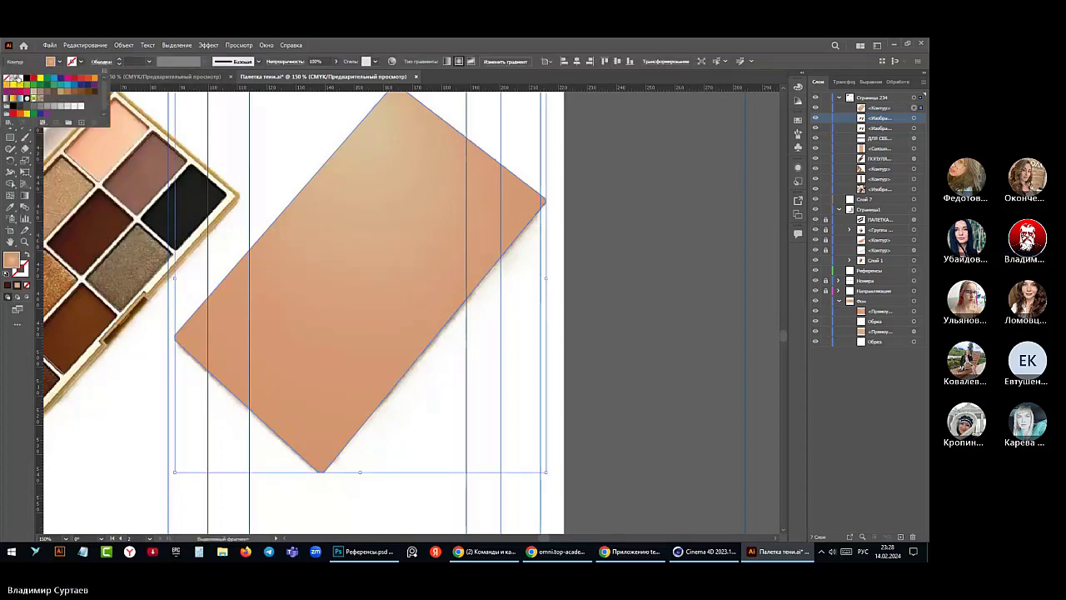
{"action": "left_click", "coordinate": [15, 78]}
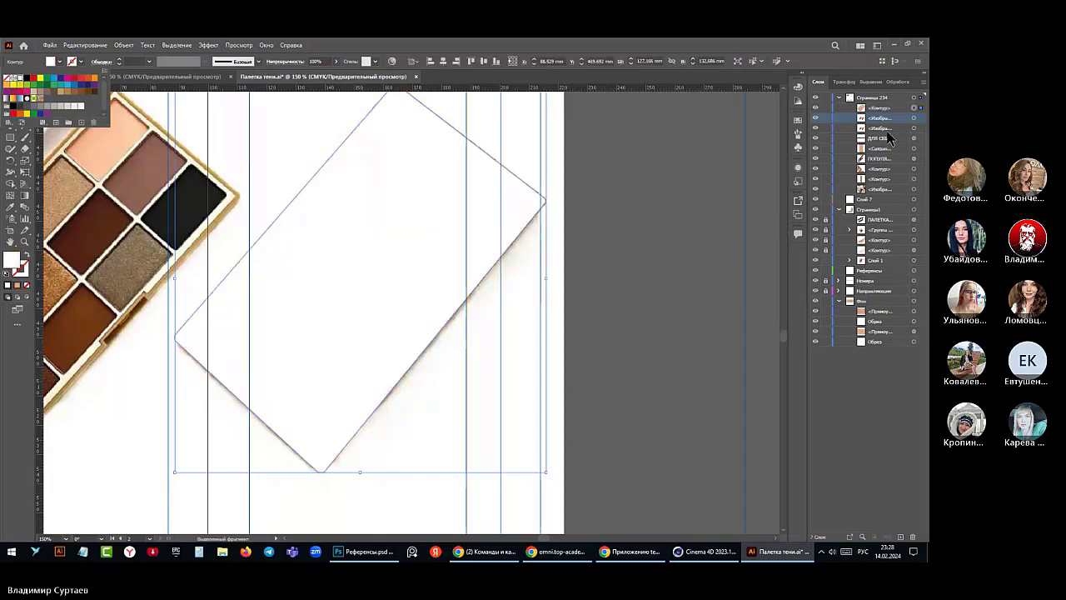
{"action": "left_click", "coordinate": [500, 258]}
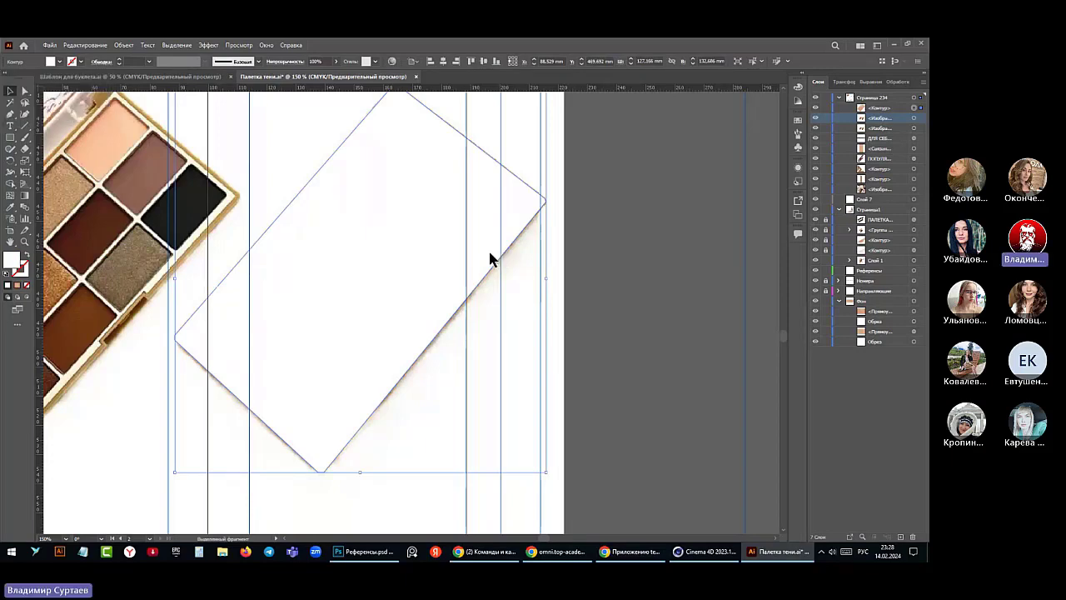
- Select the traced shape with the palette image and make a clipping mask
{"action": "left_click", "coordinate": [914, 119], "text": "shift"}
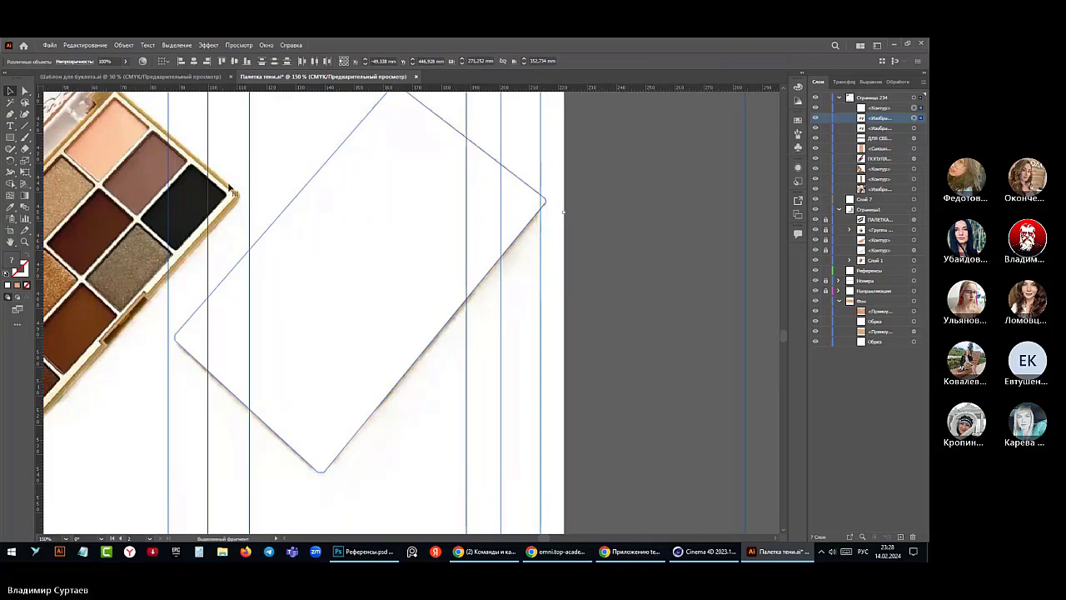
{"action": "left_click", "coordinate": [124, 45]}
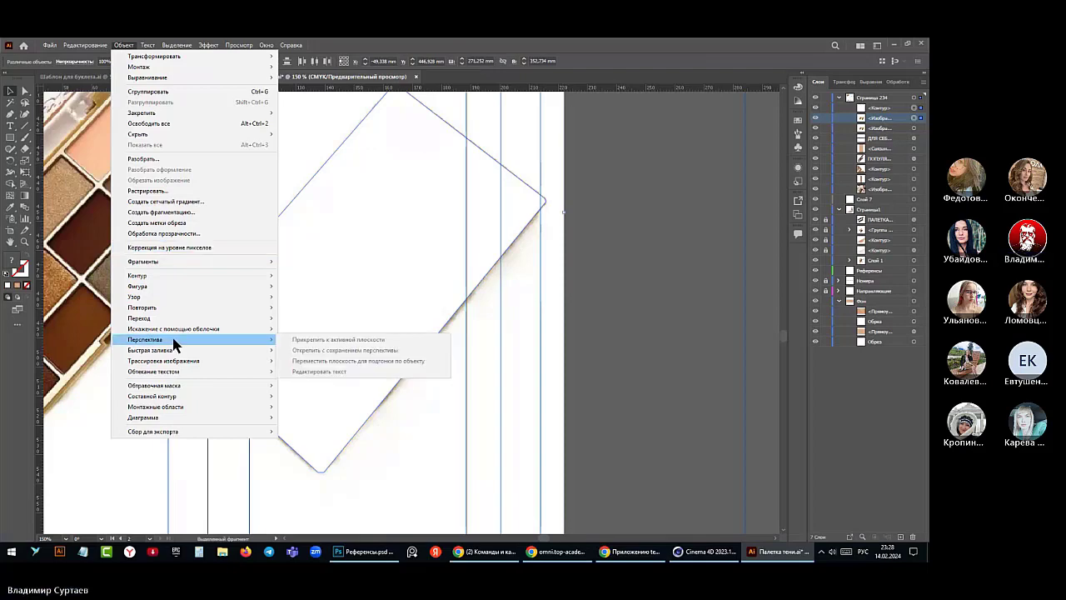
{"action": "mouse_move", "coordinate": [168, 386]}
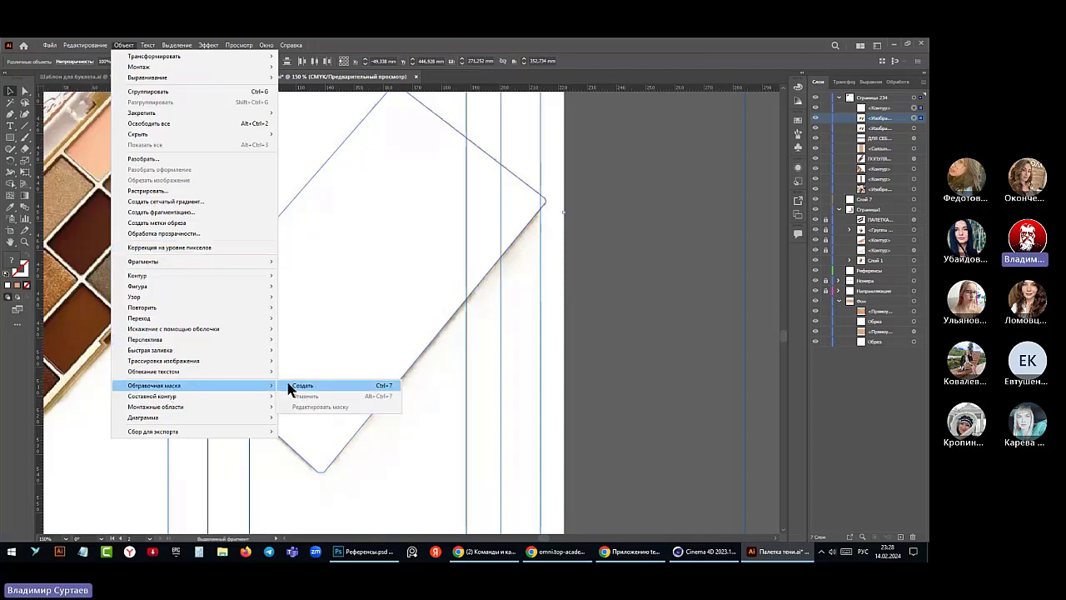
{"action": "left_click", "coordinate": [290, 389]}
{"action": "key", "text": "ctrl+minus"}
{"action": "key", "text": "ctrl+minus"}
{"action": "key", "text": "ctrl+minus"}
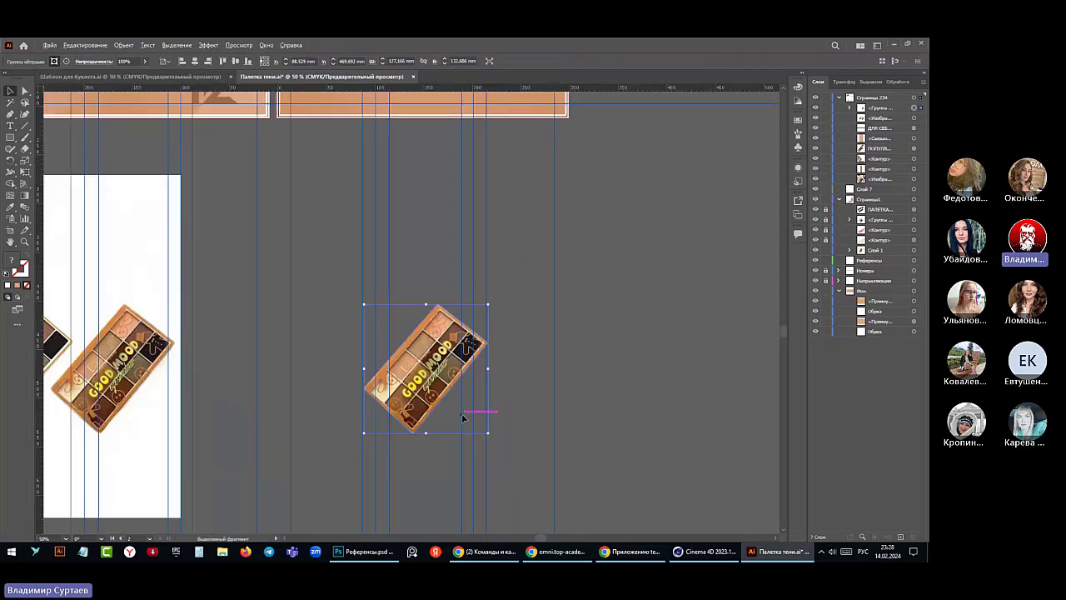
{"action": "scroll", "coordinate": [464, 418], "scroll_direction": "down", "scroll_amount": 1}
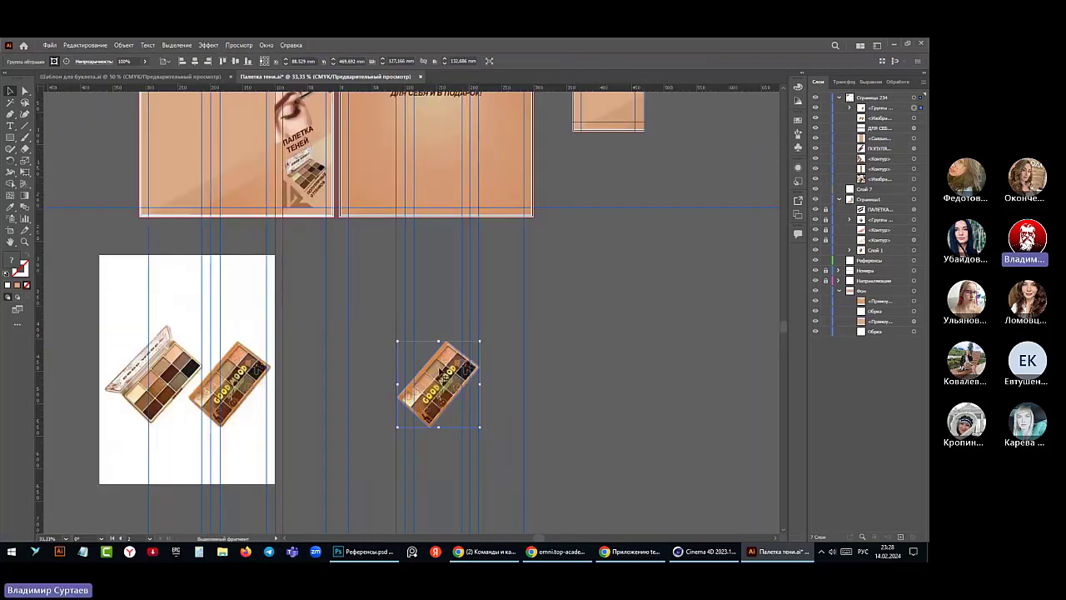
- Move the clipped palette onto the right peach page and rotate it nearly horizontal
{"action": "left_click_drag", "start_coordinate": [444, 376], "coordinate": [431, 147]}
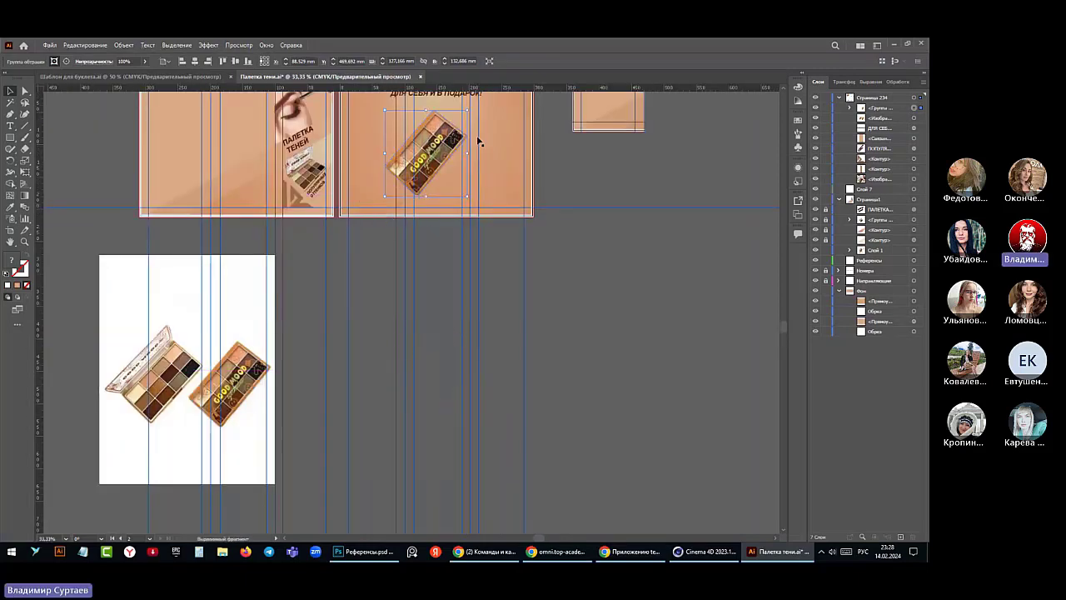
{"action": "scroll", "coordinate": [407, 274], "scroll_direction": "down", "scroll_amount": 3}
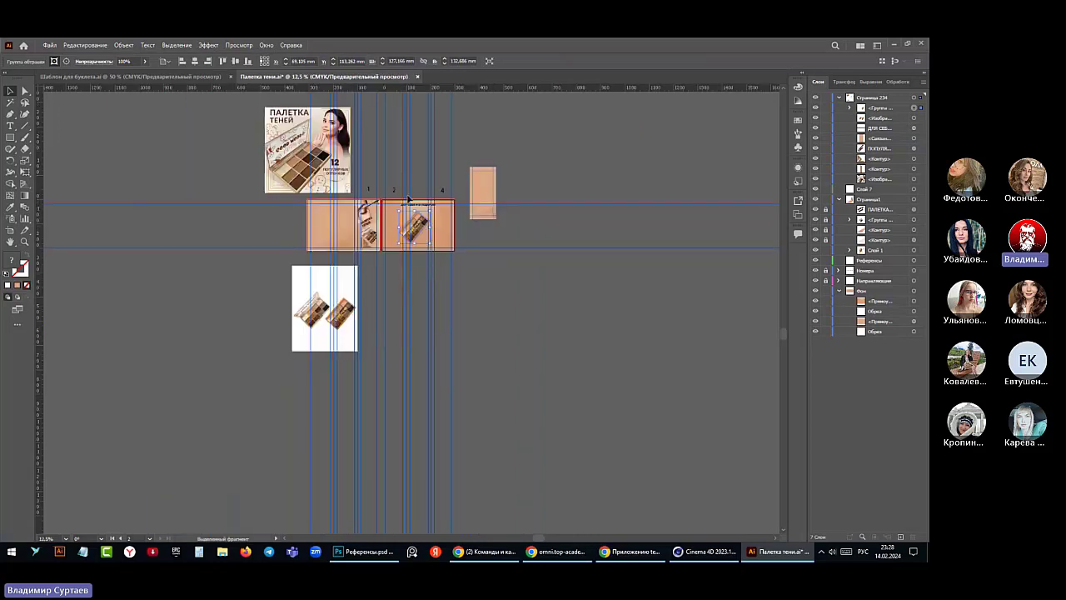
{"action": "scroll", "coordinate": [408, 199], "scroll_direction": "up", "scroll_amount": 1}
{"action": "scroll", "coordinate": [409, 207], "scroll_direction": "up", "scroll_amount": 5}
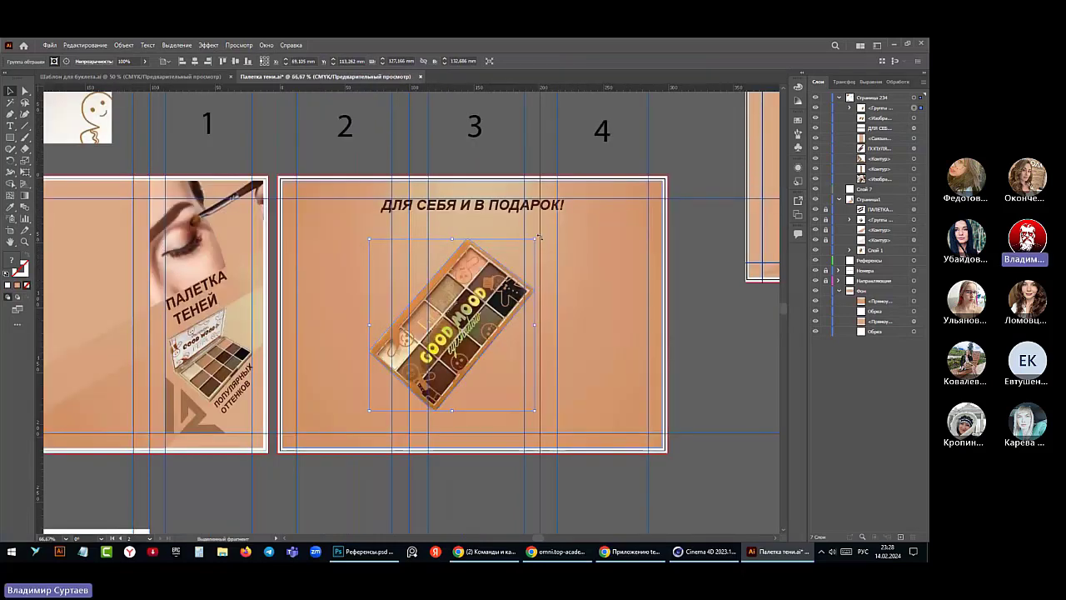
{"action": "left_click_drag", "start_coordinate": [539, 237], "coordinate": [549, 333]}
{"action": "left_click_drag", "start_coordinate": [444, 337], "coordinate": [463, 397]}
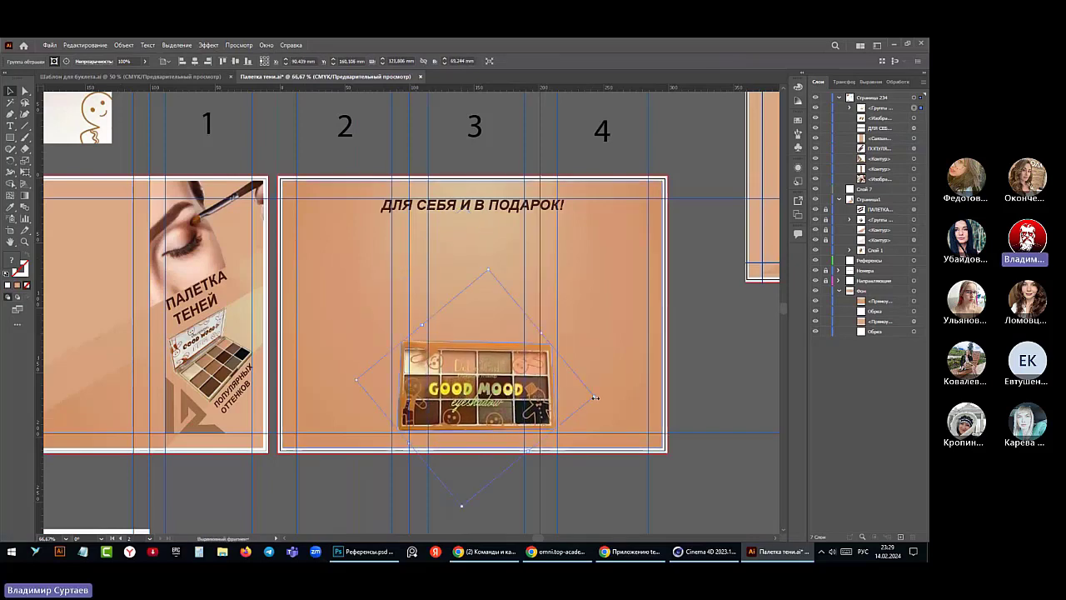
- Shrink the palette considerably and place it low on the guides at the page's bottom centre
{"action": "left_click_drag", "start_coordinate": [595, 398], "coordinate": [516, 398]}
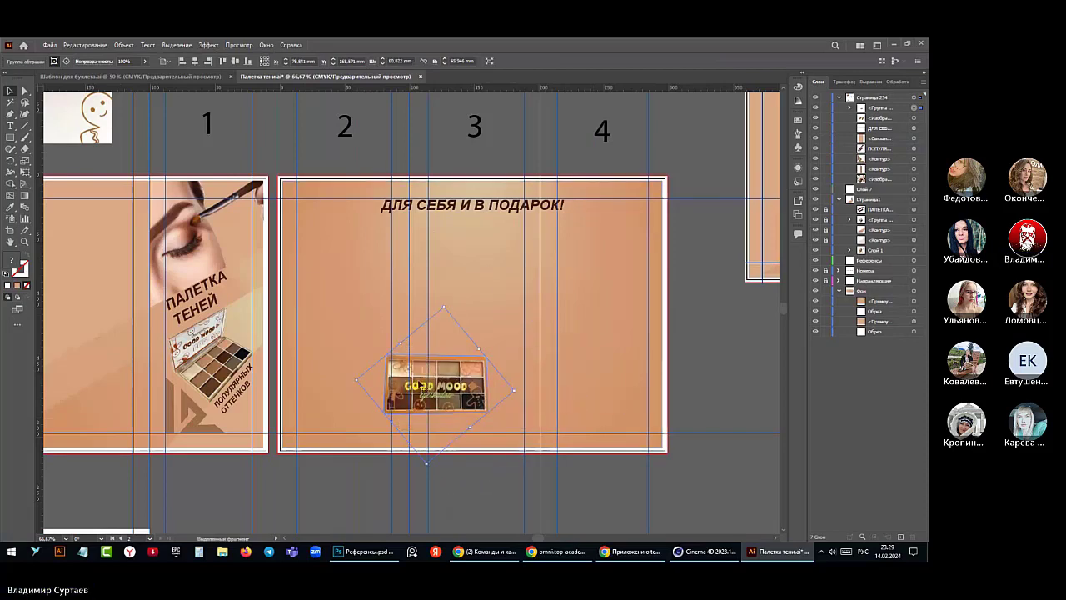
{"action": "left_click_drag", "start_coordinate": [417, 382], "coordinate": [464, 389]}
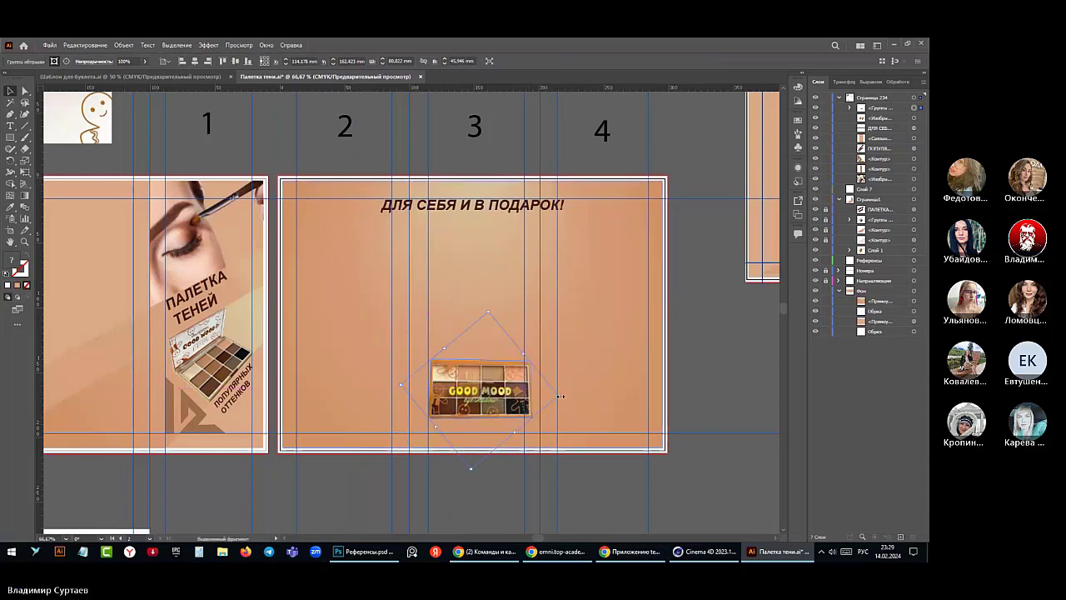
{"action": "left_click_drag", "start_coordinate": [560, 396], "coordinate": [548, 397]}
{"action": "left_click_drag", "start_coordinate": [487, 386], "coordinate": [491, 404]}
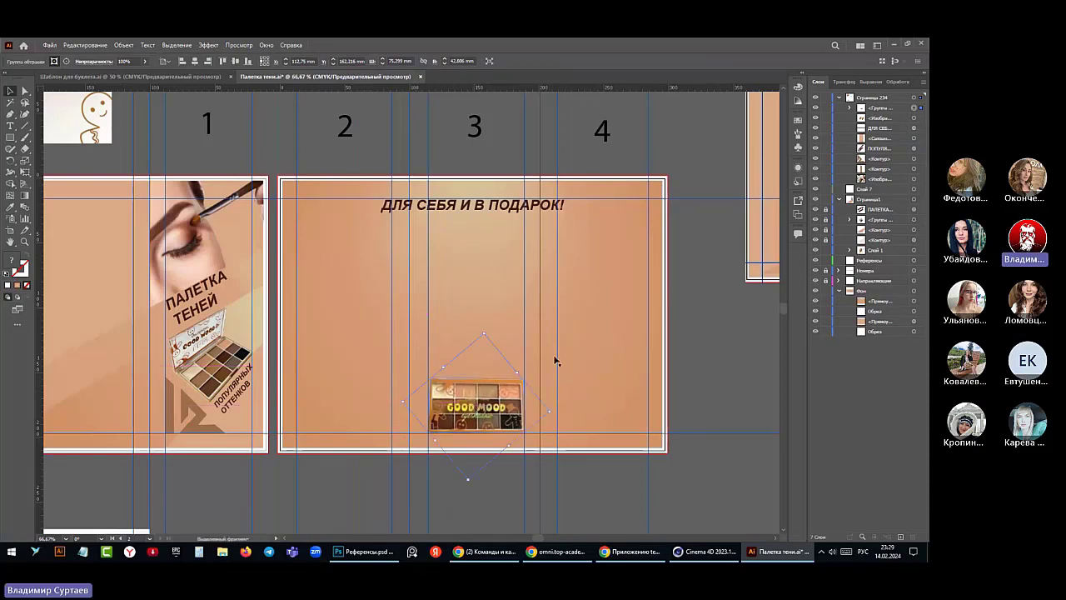
{"action": "left_click", "coordinate": [693, 269]}
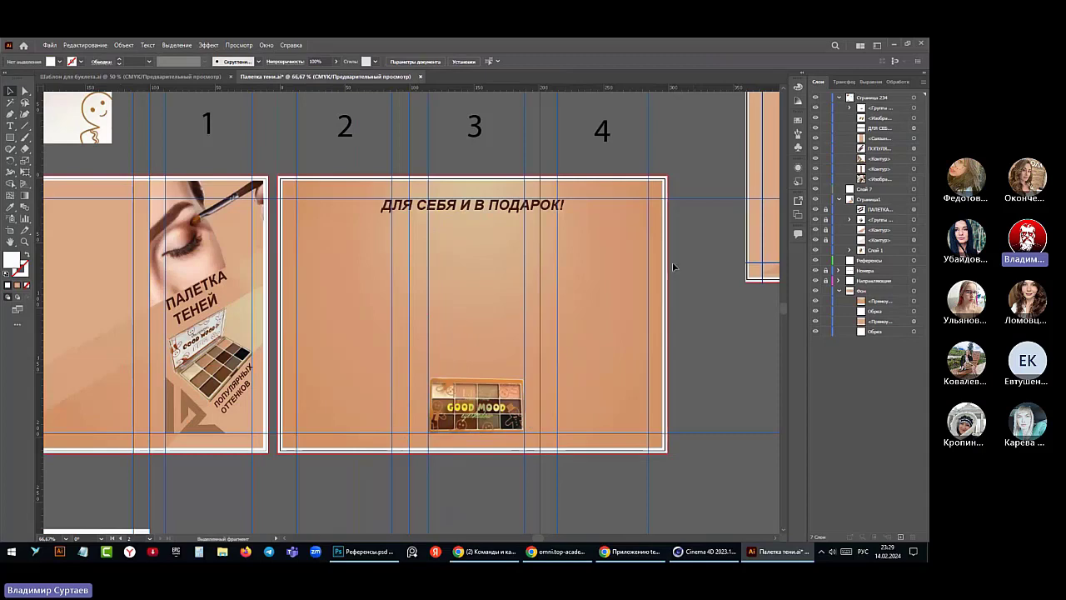
{"action": "scroll", "coordinate": [598, 281], "scroll_direction": "down", "scroll_amount": 1}
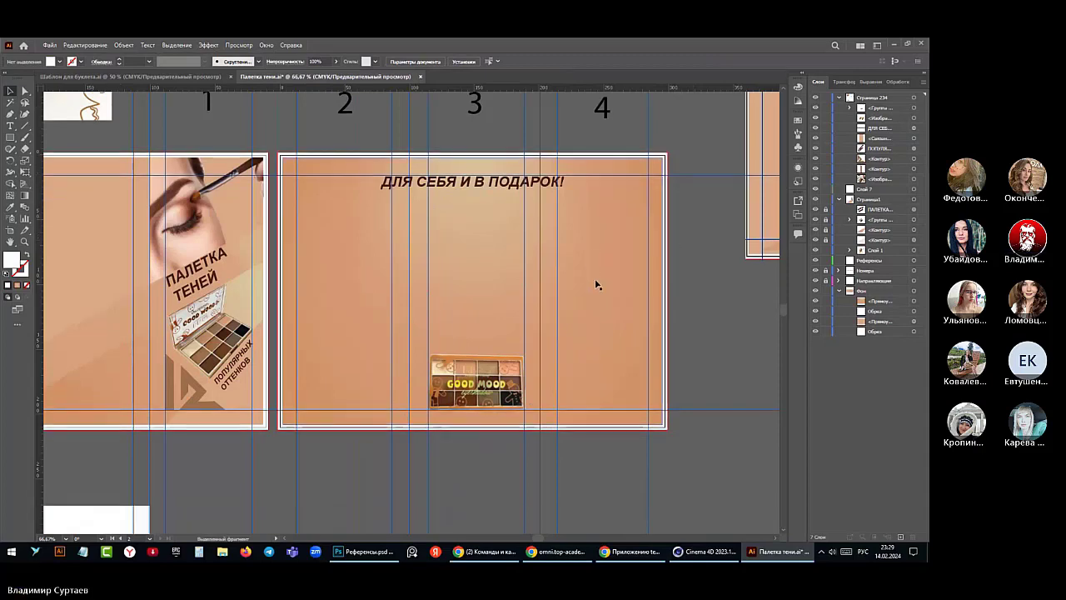
{"action": "scroll", "coordinate": [597, 283], "scroll_direction": "down", "scroll_amount": 5}
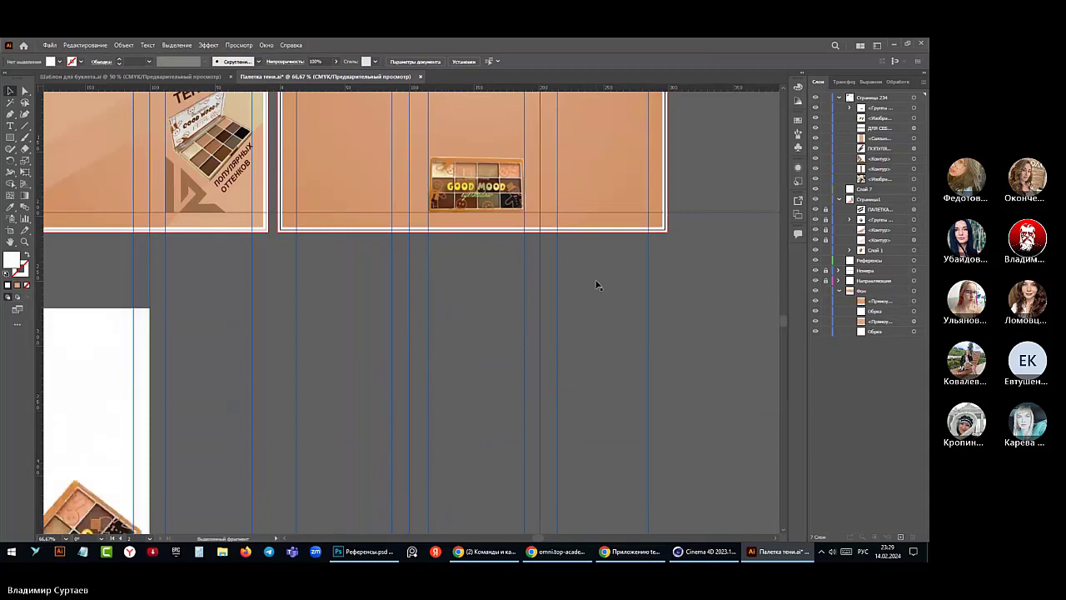
{"action": "scroll", "coordinate": [596, 285], "scroll_direction": "down", "scroll_amount": 1}
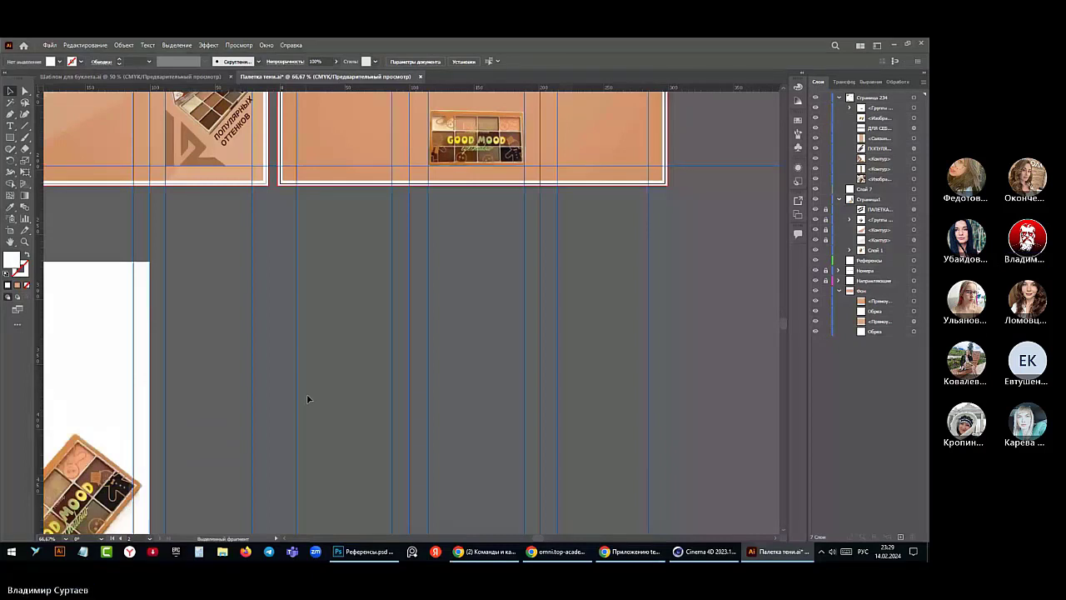
{"action": "scroll", "coordinate": [307, 399], "scroll_direction": "down", "scroll_amount": 5}
{"action": "left_click", "coordinate": [458, 312]}
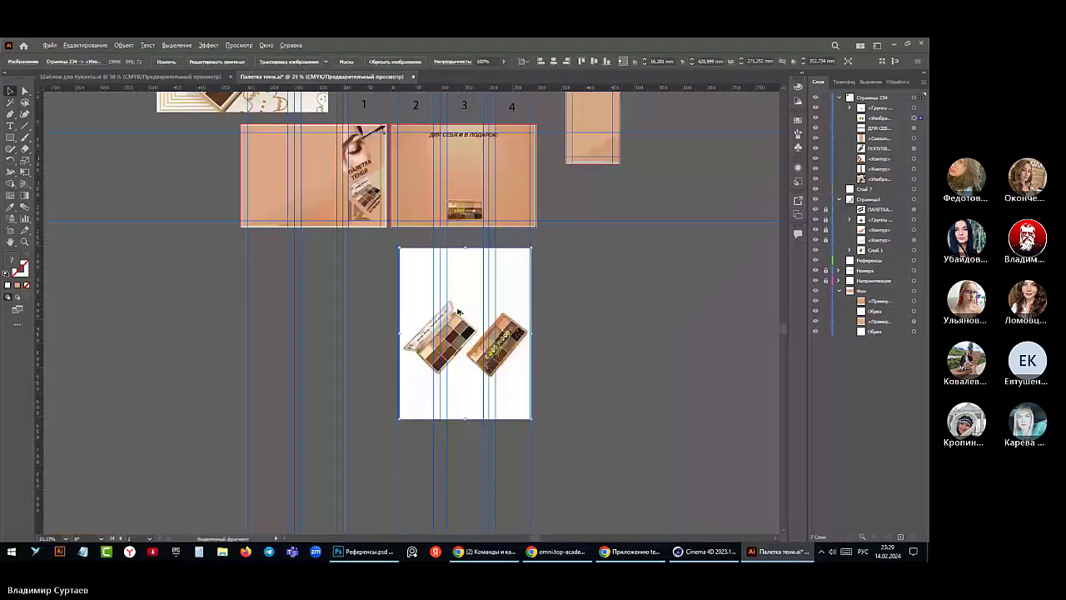
{"action": "scroll", "coordinate": [446, 516], "scroll_direction": "down", "scroll_amount": 3}
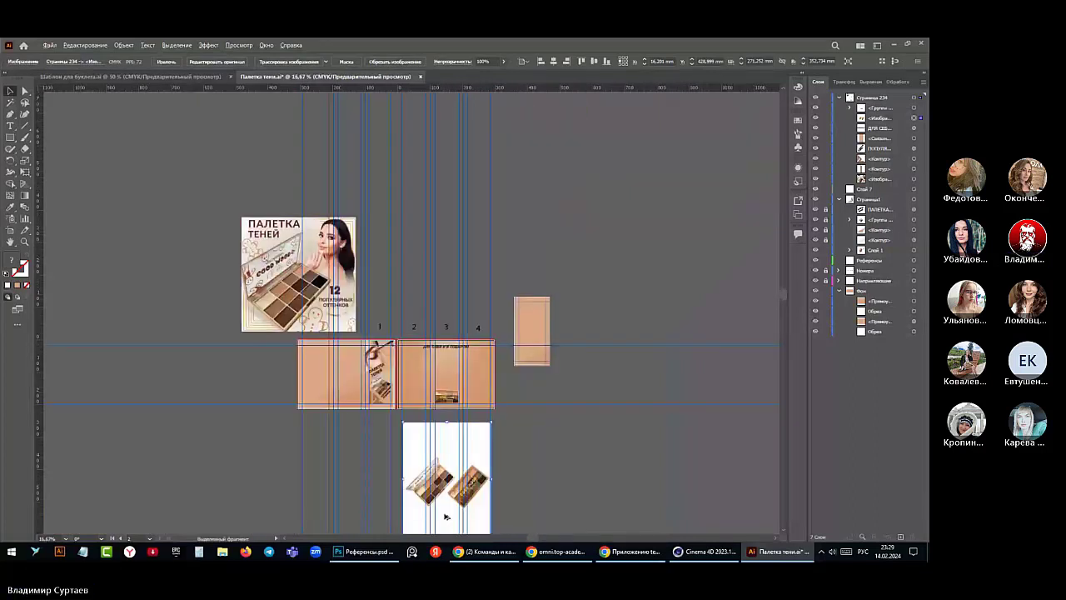
{"action": "scroll", "coordinate": [446, 516], "scroll_direction": "up", "scroll_amount": 3}
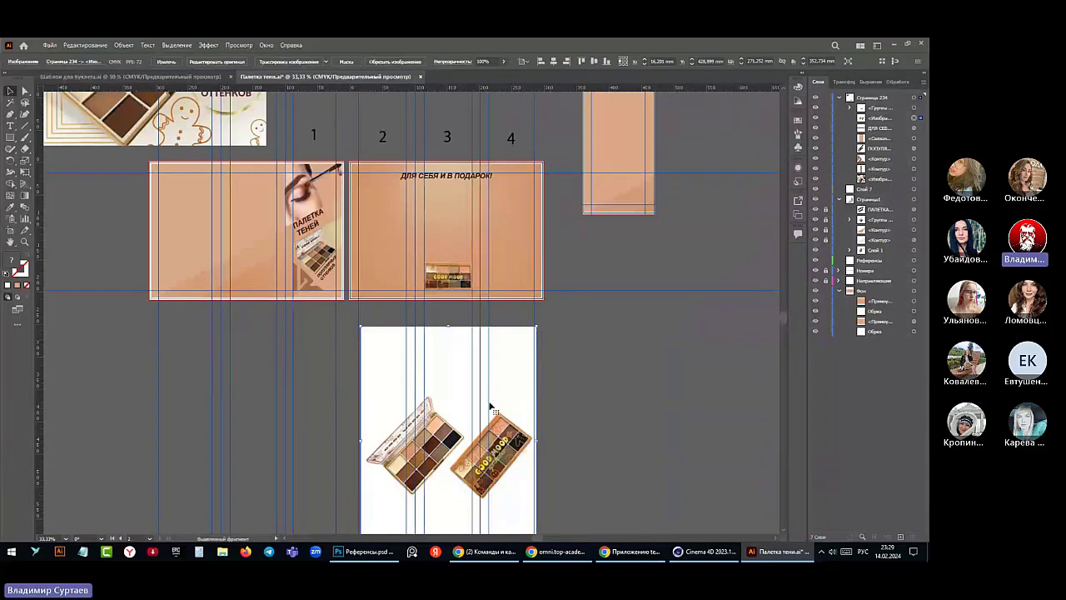
{"action": "scroll", "coordinate": [492, 406], "scroll_direction": "down", "scroll_amount": 1, "text": "alt"}
{"action": "scroll", "coordinate": [491, 406], "scroll_direction": "down", "scroll_amount": 1, "text": "alt"}
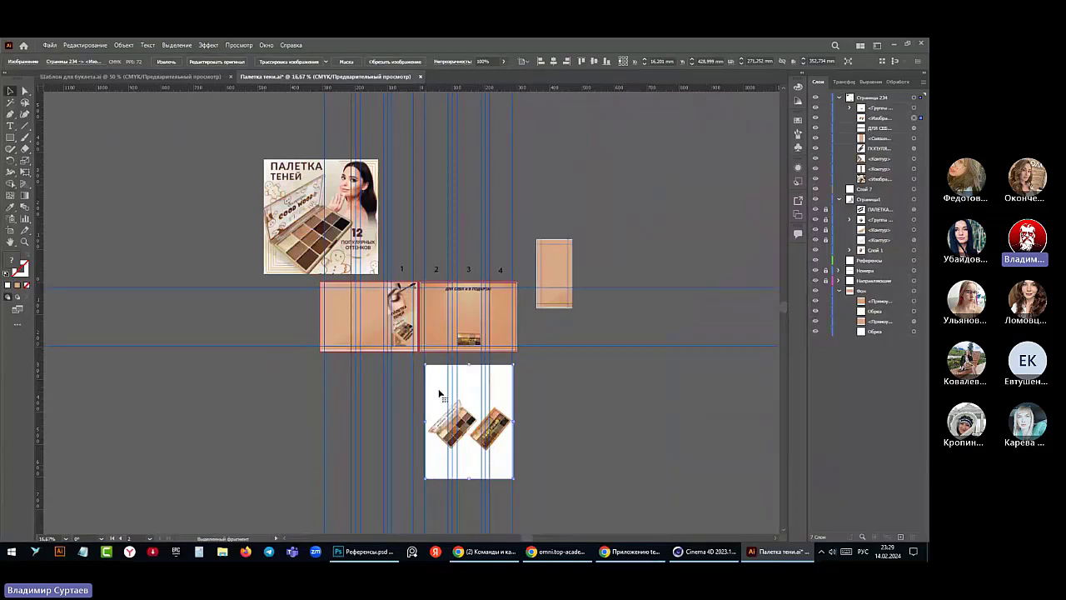
- Duplicate the two-palette photo to the left and move the right copy to the top of Страницы 234
{"action": "left_click_drag", "start_coordinate": [439, 392], "coordinate": [300, 396], "text": "alt"}
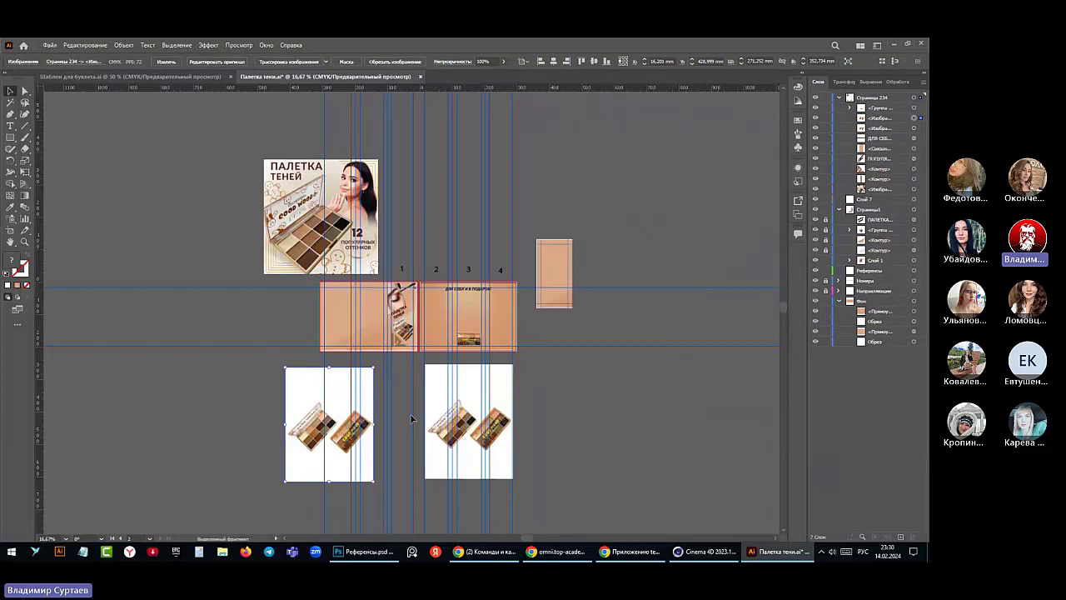
{"action": "left_click", "coordinate": [471, 446]}
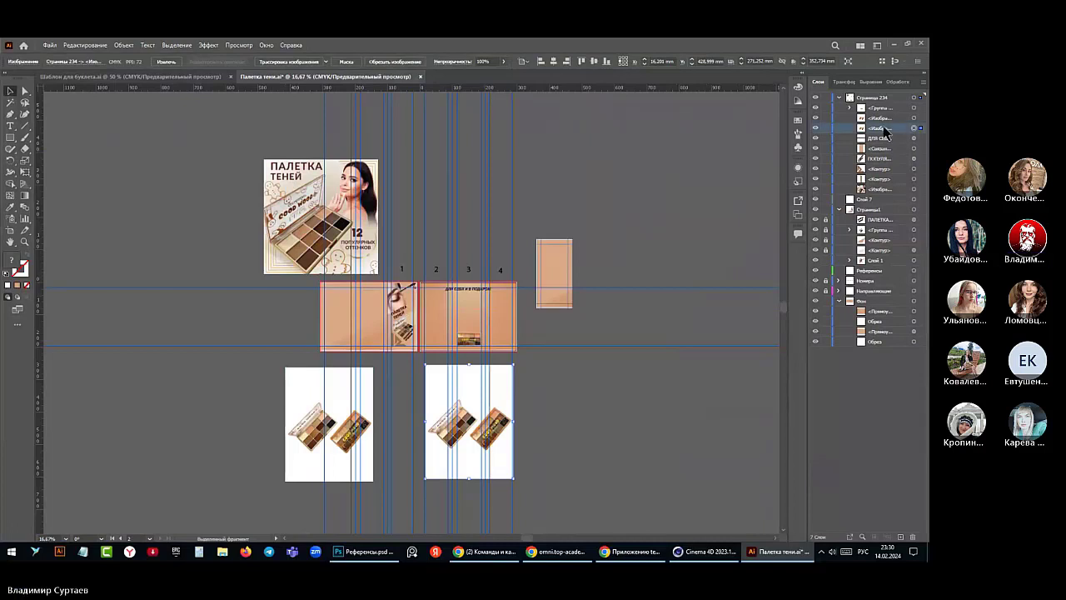
{"action": "left_click_drag", "start_coordinate": [889, 103], "coordinate": [883, 105]}
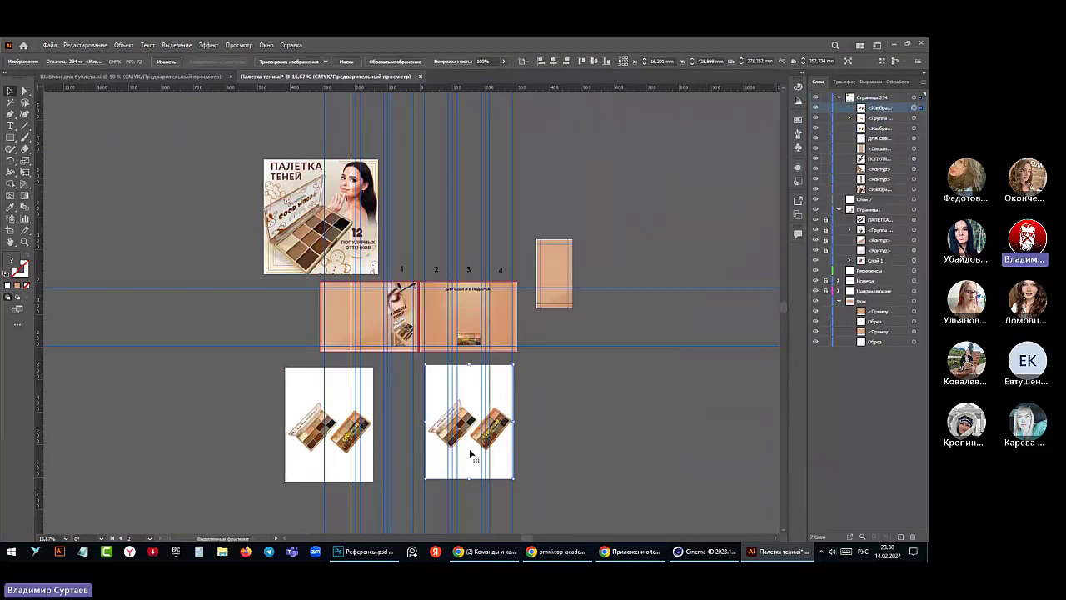
{"action": "scroll", "coordinate": [434, 463], "scroll_direction": "up", "scroll_amount": 1, "text": "alt"}
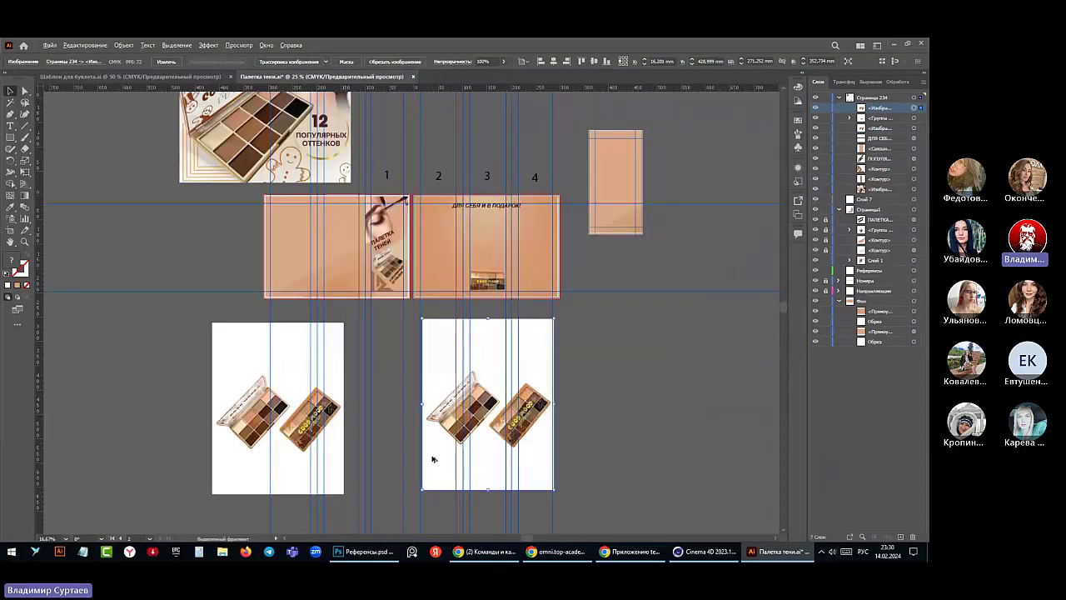
{"action": "scroll", "coordinate": [433, 459], "scroll_direction": "up", "scroll_amount": 1, "text": "alt"}
{"action": "scroll", "coordinate": [471, 440], "scroll_direction": "up", "scroll_amount": 3, "text": "alt"}
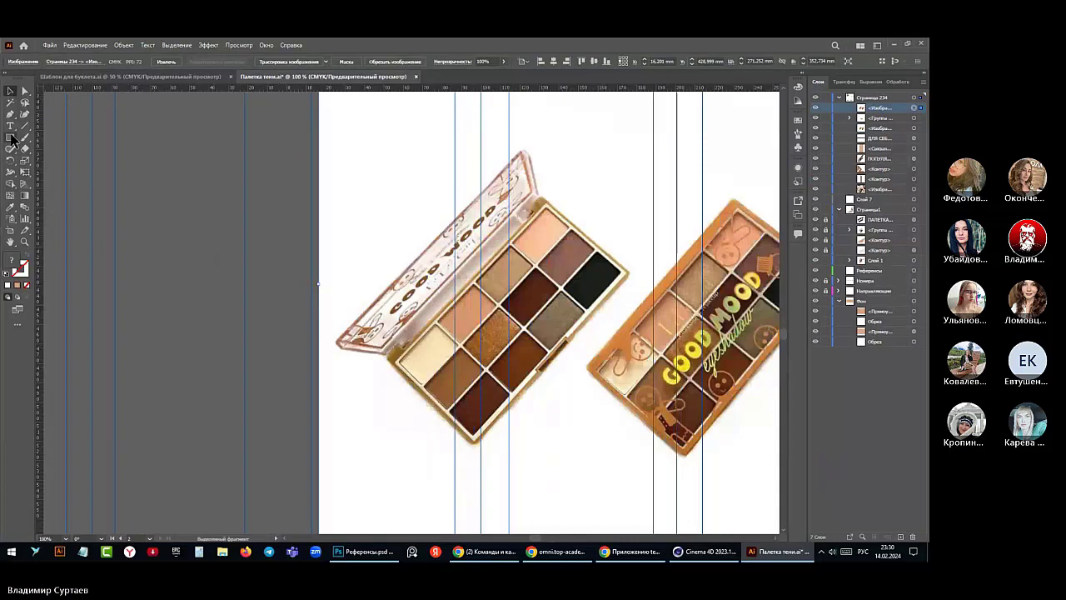
{"action": "key", "text": "p"}
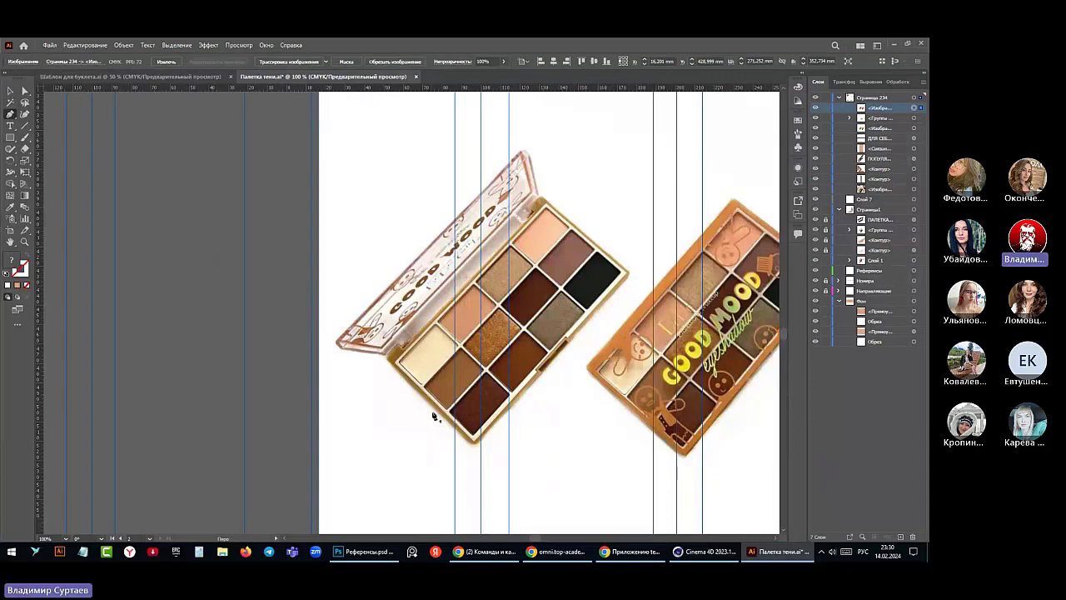
- Begin outlining the left palette with points at its left and bottom corners
{"action": "scroll", "coordinate": [432, 374], "scroll_direction": "up", "scroll_amount": 5}
{"action": "left_click", "coordinate": [288, 317]}
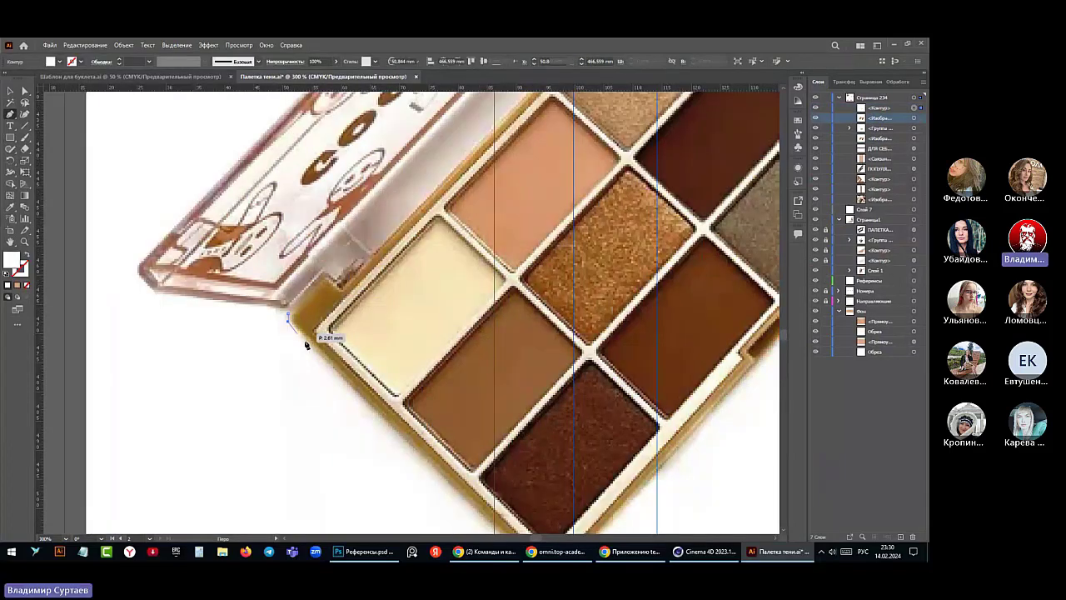
{"action": "scroll", "coordinate": [378, 434], "scroll_direction": "down", "scroll_amount": 2}
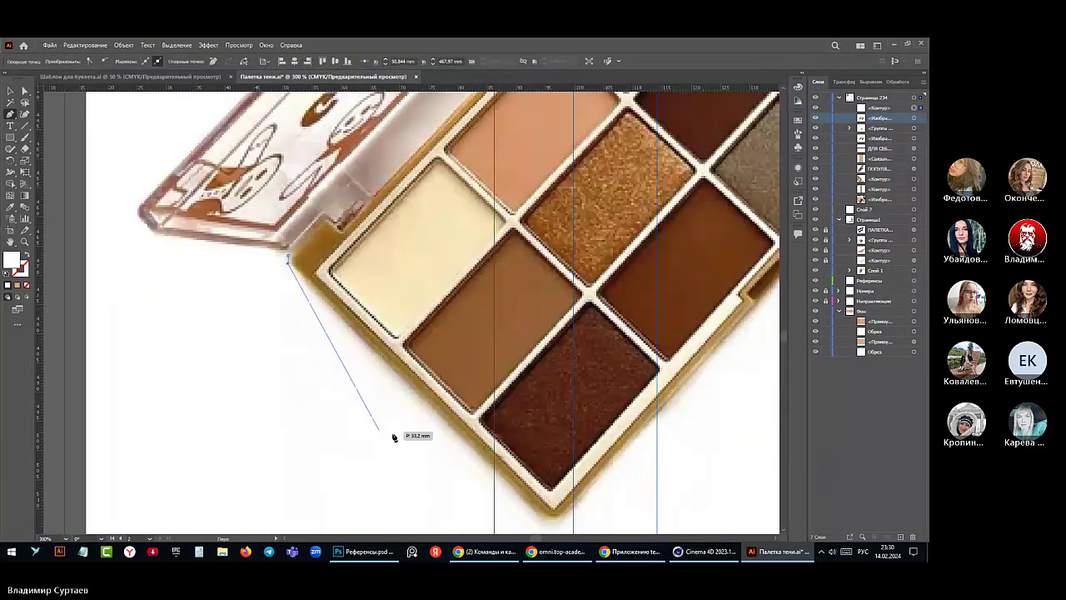
{"action": "left_click", "coordinate": [546, 519]}
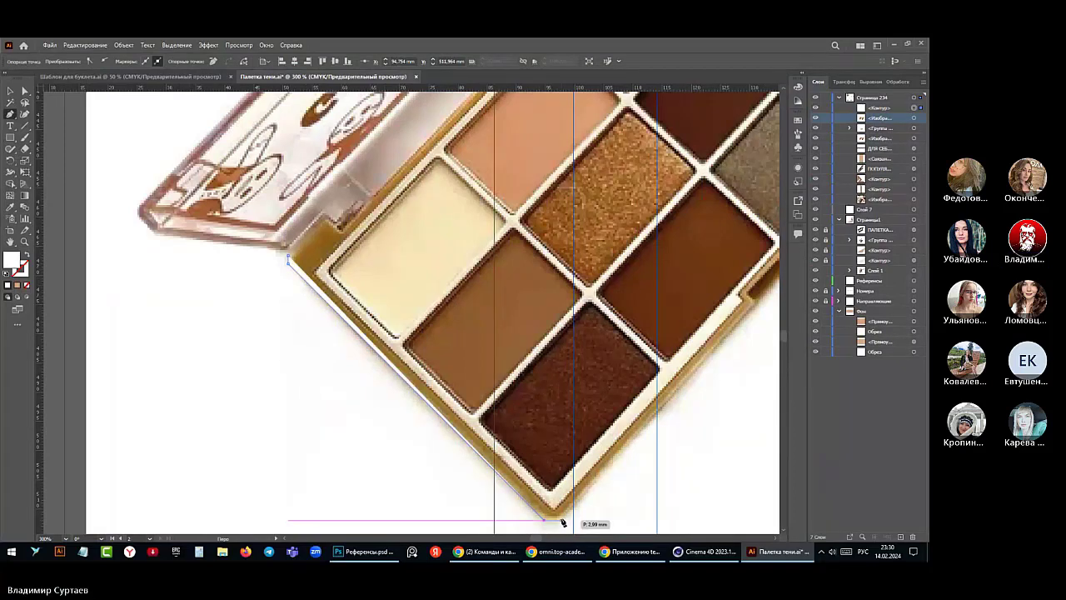
{"action": "scroll", "coordinate": [452, 464], "scroll_direction": "down", "scroll_amount": 3}
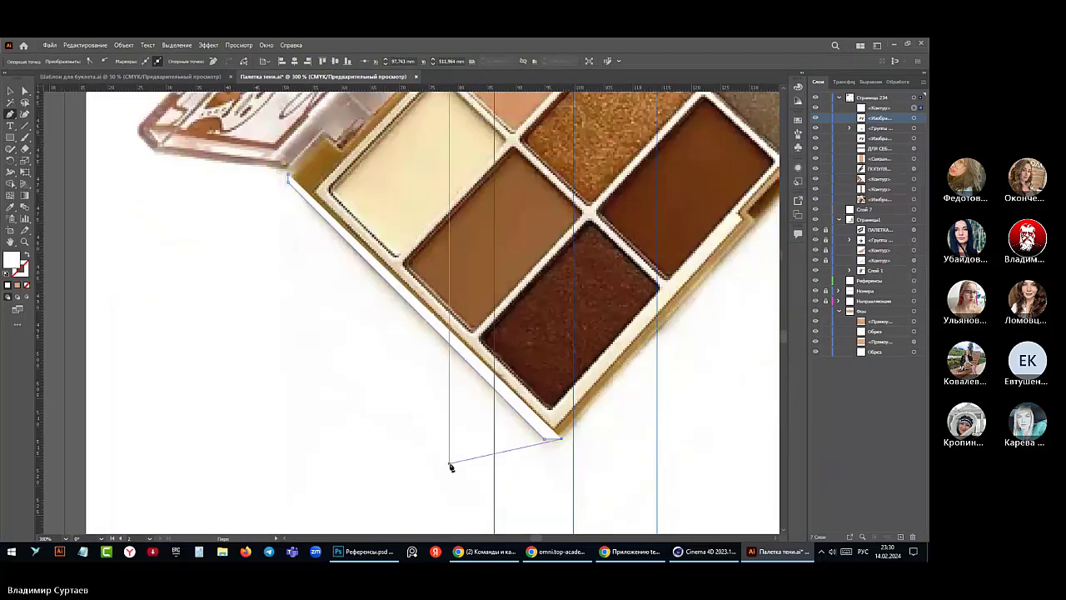
{"action": "scroll", "coordinate": [650, 402], "scroll_direction": "down", "scroll_amount": 5}
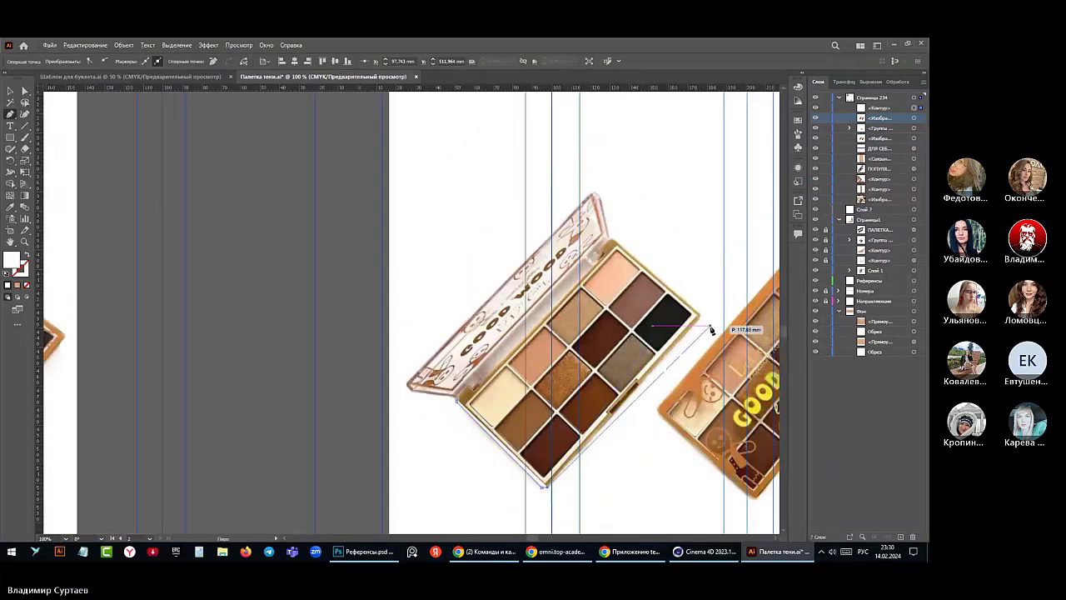
{"action": "scroll", "coordinate": [710, 330], "scroll_direction": "up", "scroll_amount": 2}
{"action": "scroll", "coordinate": [710, 329], "scroll_direction": "up", "scroll_amount": 2}
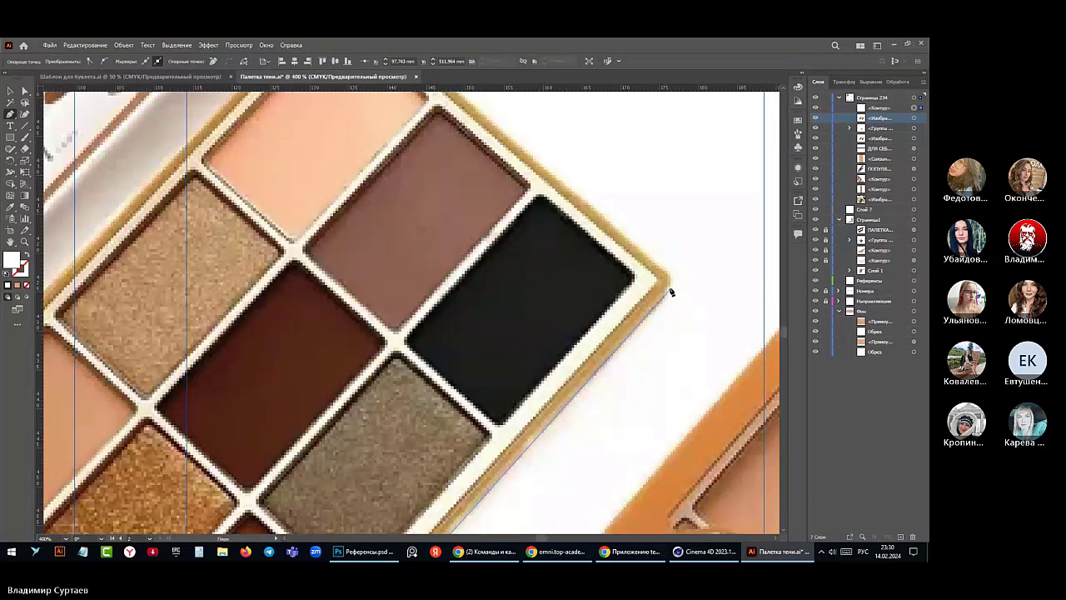
{"action": "scroll", "coordinate": [671, 291], "scroll_direction": "down", "scroll_amount": 4}
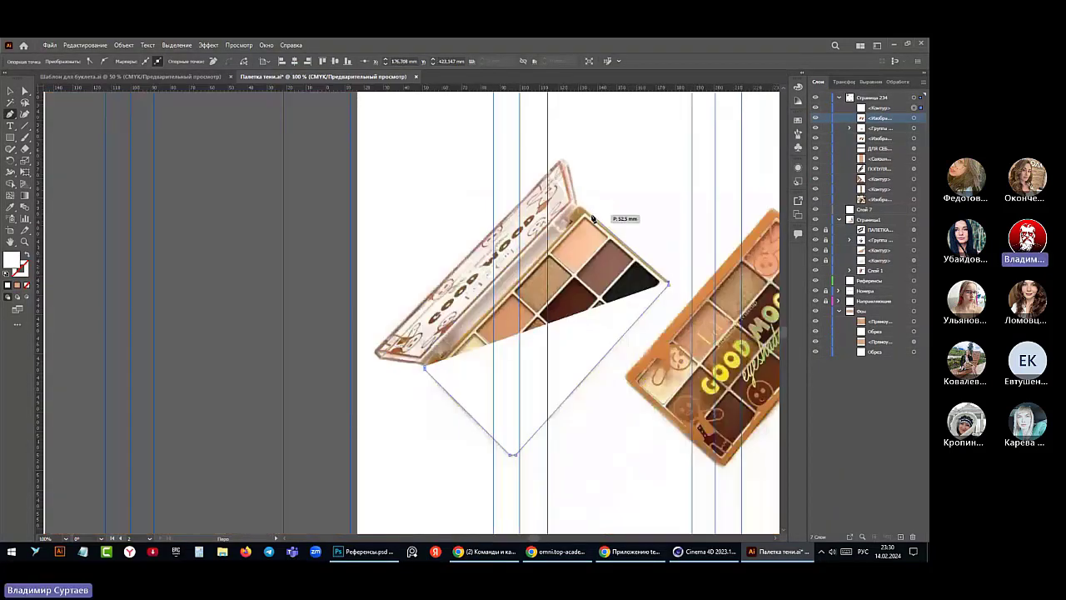
{"action": "scroll", "coordinate": [696, 341], "scroll_direction": "up", "scroll_amount": 1}
{"action": "scroll", "coordinate": [566, 182], "scroll_direction": "up", "scroll_amount": 3}
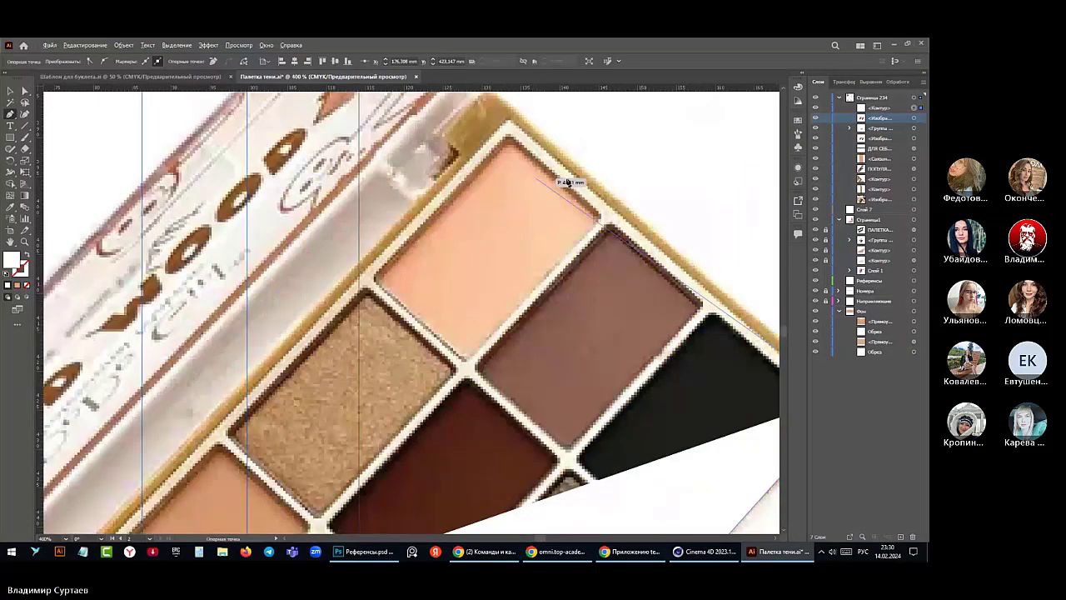
{"action": "scroll", "coordinate": [566, 182], "scroll_direction": "down", "scroll_amount": 3}
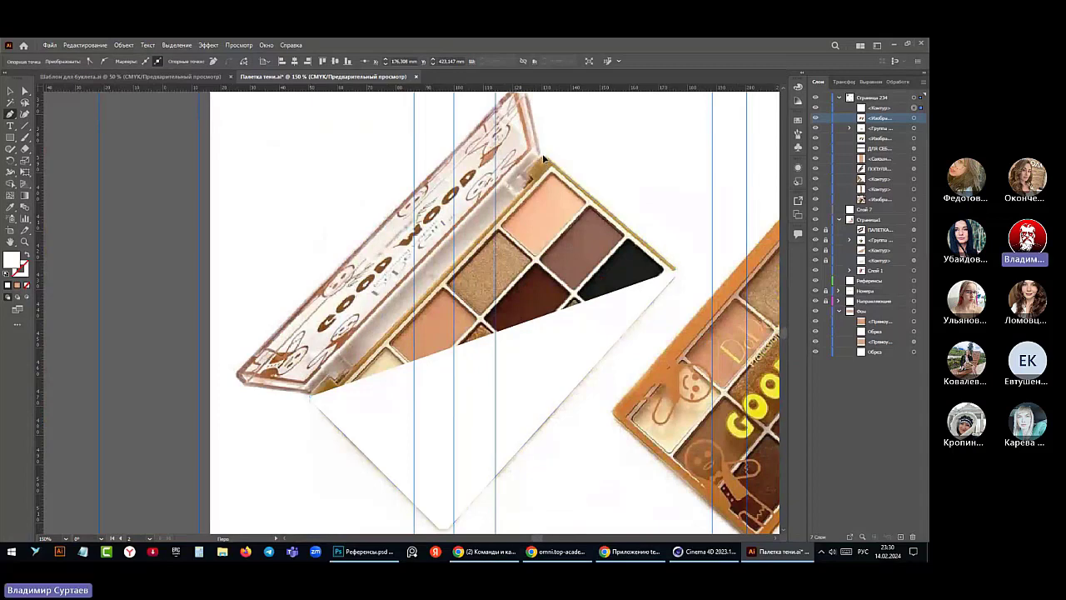
- Close the outline at the palette's top corner and adjust the closing point
{"action": "left_click", "coordinate": [543, 157]}
{"action": "left_click_drag", "start_coordinate": [544, 159], "coordinate": [540, 151]}
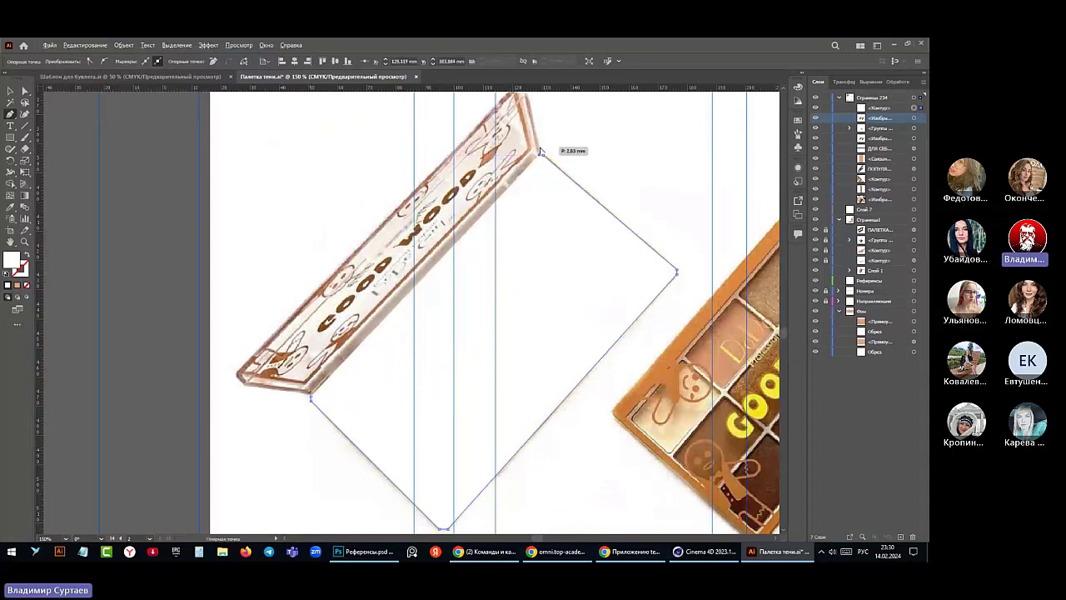
{"action": "scroll", "coordinate": [540, 152], "scroll_direction": "up", "scroll_amount": 2}
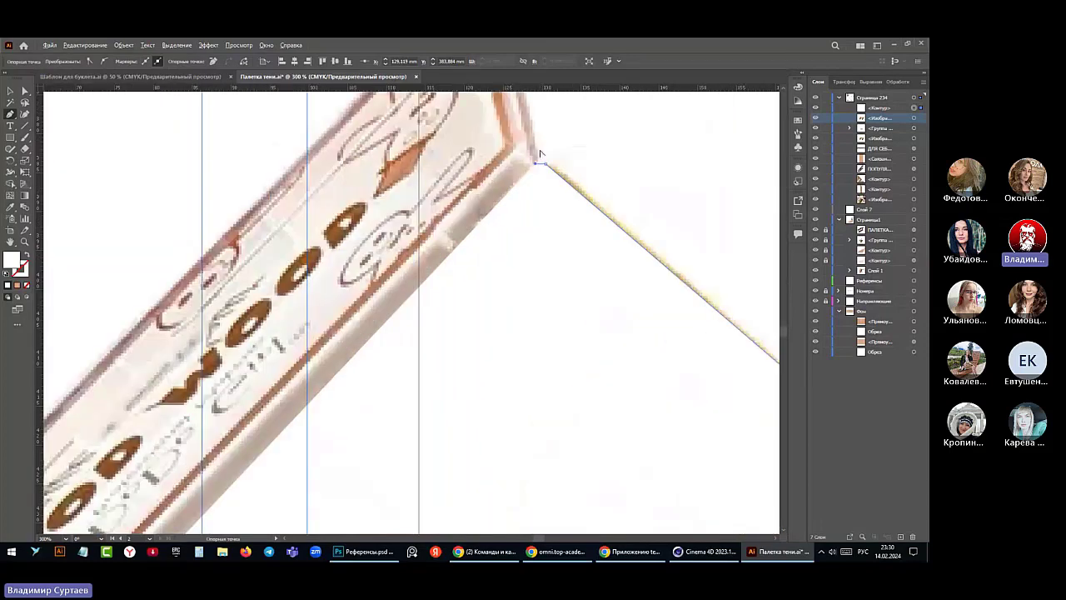
{"action": "scroll", "coordinate": [539, 154], "scroll_direction": "down", "scroll_amount": 1}
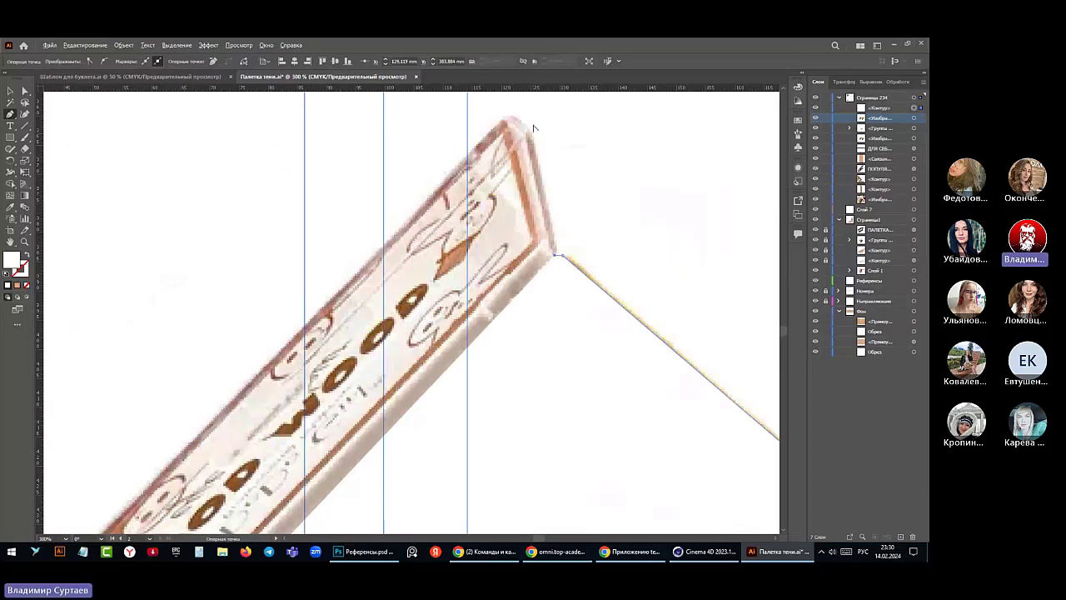
{"action": "scroll", "coordinate": [534, 127], "scroll_direction": "down", "scroll_amount": 4}
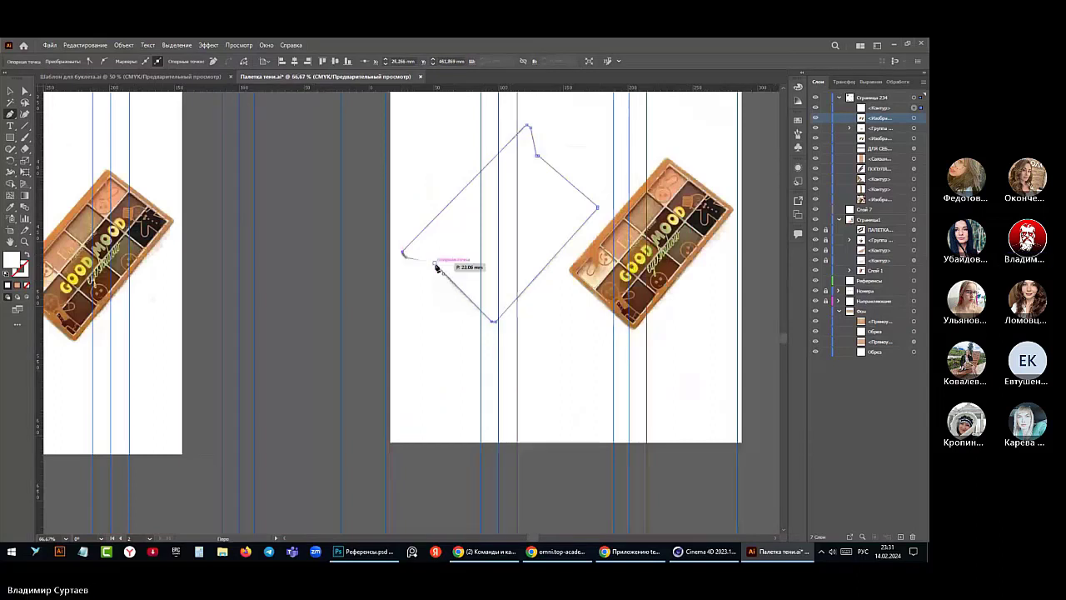
{"action": "scroll", "coordinate": [436, 267], "scroll_direction": "up", "scroll_amount": 3}
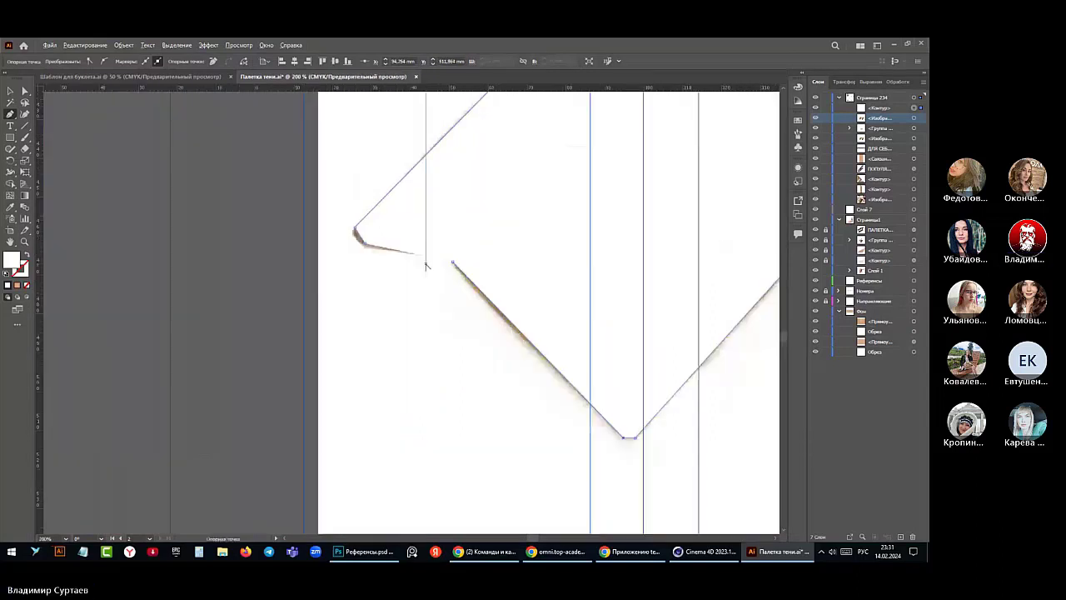
{"action": "scroll", "coordinate": [425, 266], "scroll_direction": "up", "scroll_amount": 2}
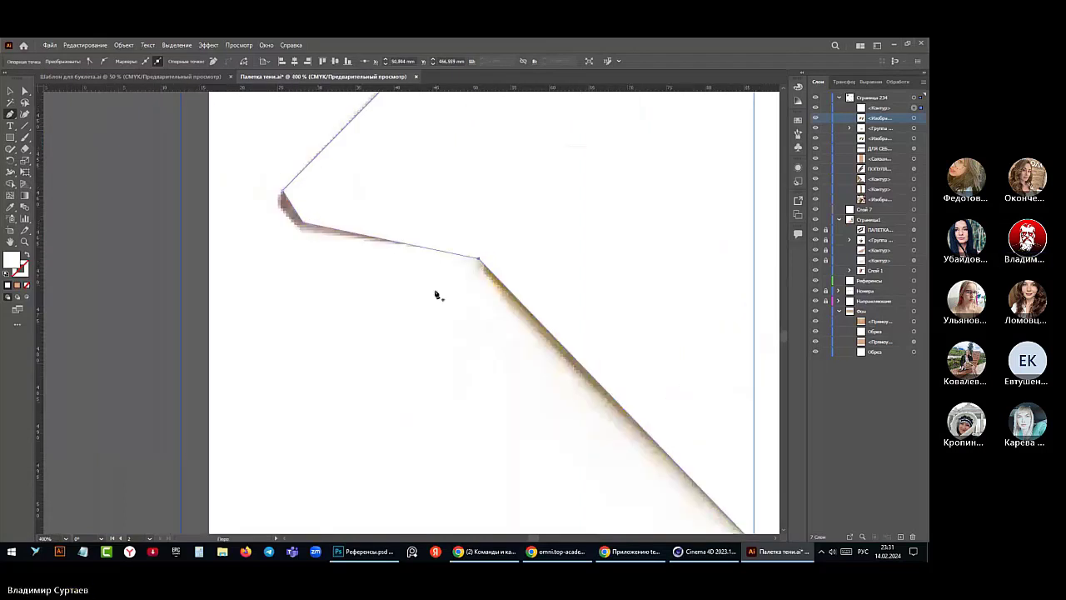
{"action": "scroll", "coordinate": [436, 295], "scroll_direction": "down", "scroll_amount": 3}
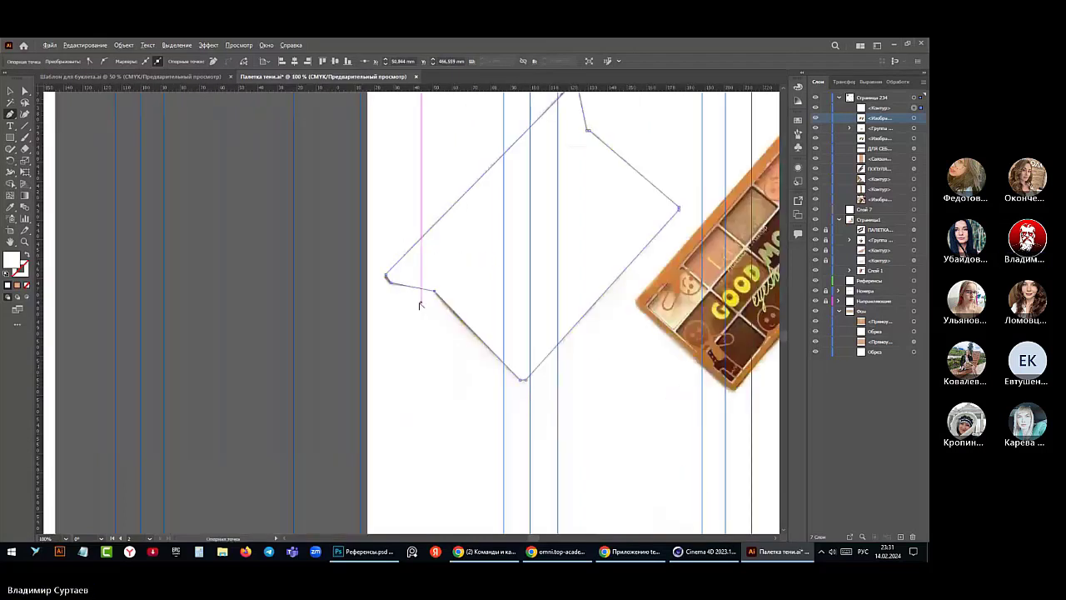
{"action": "scroll", "coordinate": [421, 305], "scroll_direction": "down", "scroll_amount": 2}
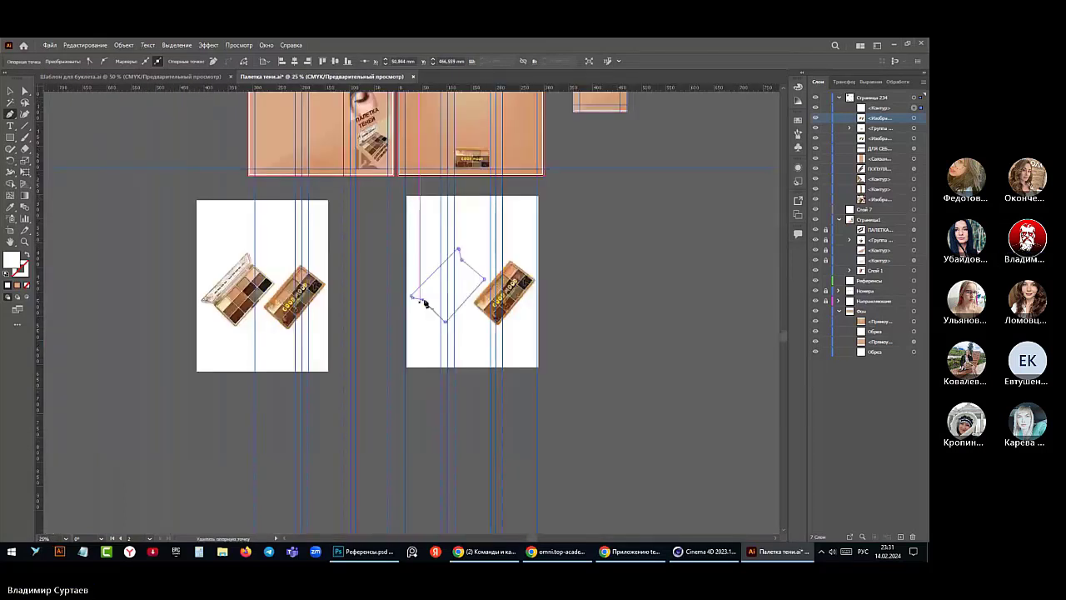
- Select the diamond outline with the palette photo and make a clipping mask
{"action": "left_click", "coordinate": [913, 117], "text": "shift"}
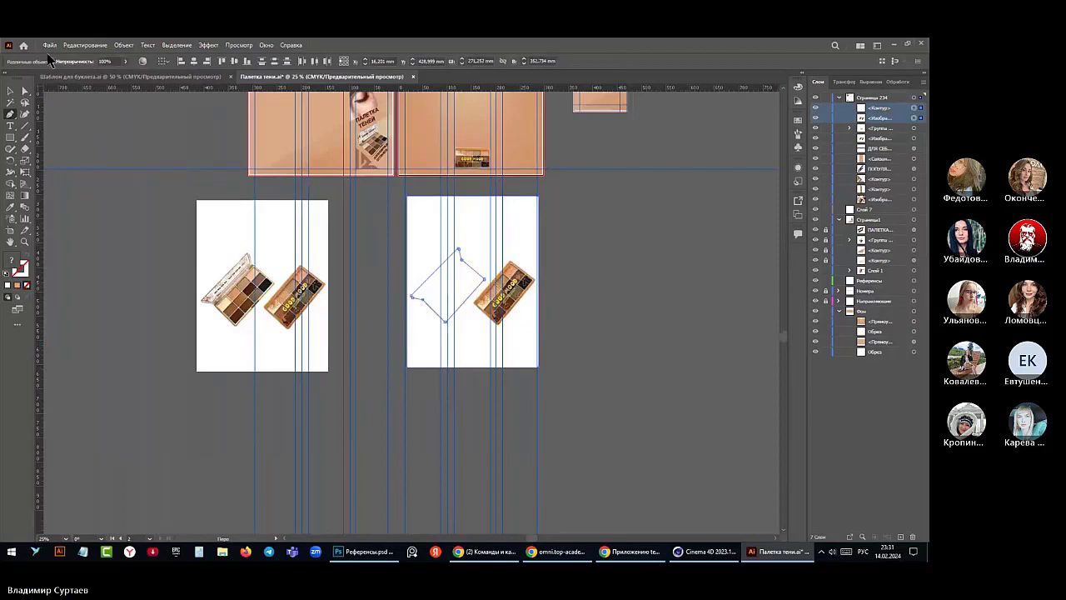
{"action": "left_click", "coordinate": [123, 45]}
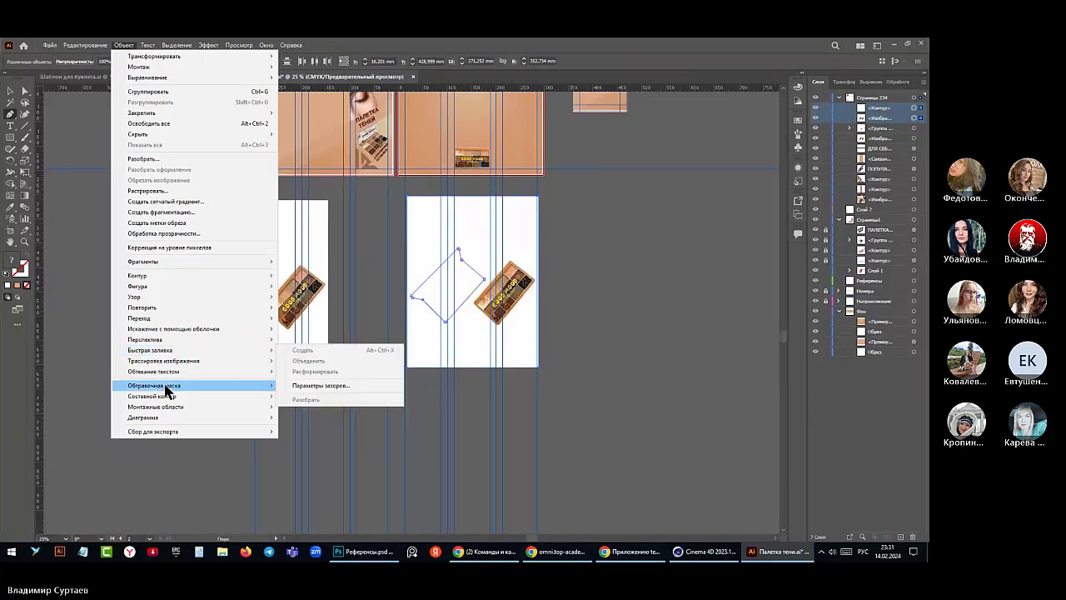
{"action": "mouse_move", "coordinate": [195, 387]}
{"action": "left_click", "coordinate": [302, 388]}
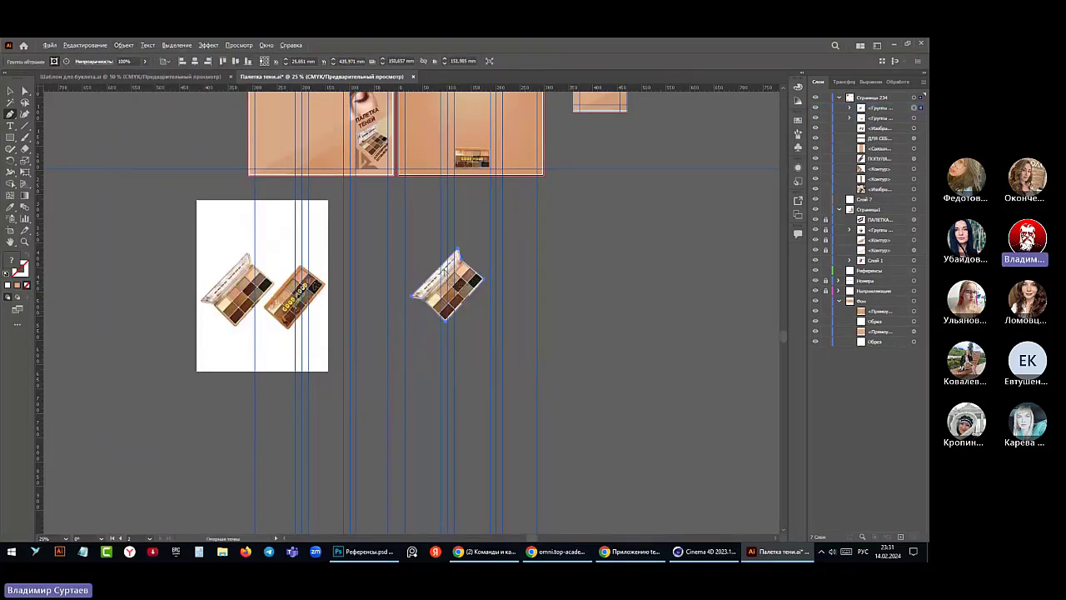
{"action": "scroll", "coordinate": [446, 269], "scroll_direction": "up", "scroll_amount": 1}
{"action": "scroll", "coordinate": [450, 275], "scroll_direction": "down", "scroll_amount": 2}
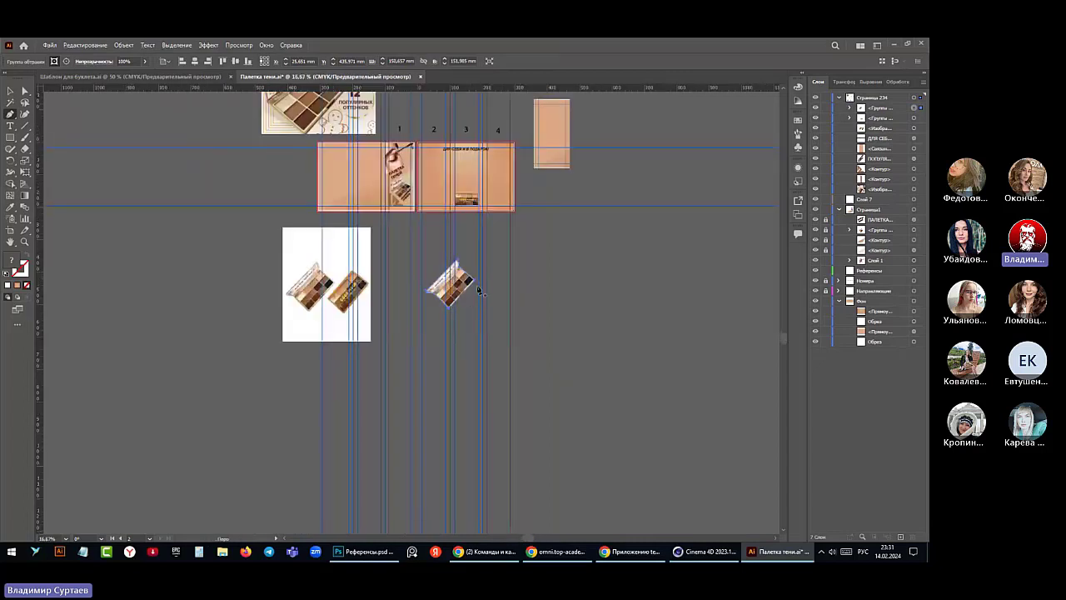
- Rotate the clipped twelve-shade palette and move it up onto the peach spread
{"action": "key", "text": "v"}
{"action": "left_click", "coordinate": [439, 275]}
{"action": "left_click_drag", "start_coordinate": [441, 254], "coordinate": [428, 244]}
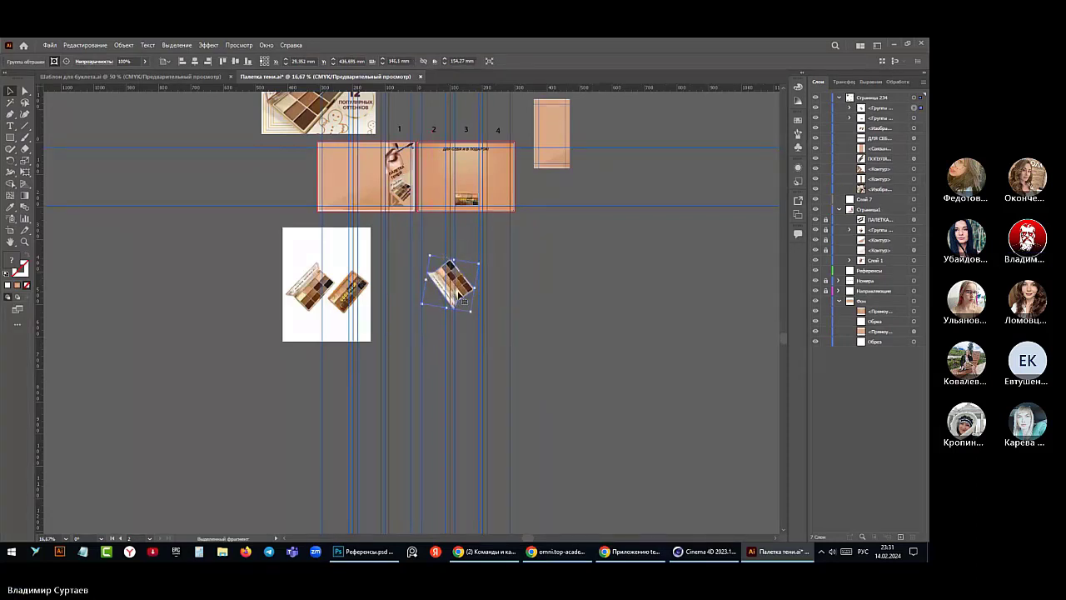
{"action": "left_click_drag", "start_coordinate": [459, 293], "coordinate": [427, 215]}
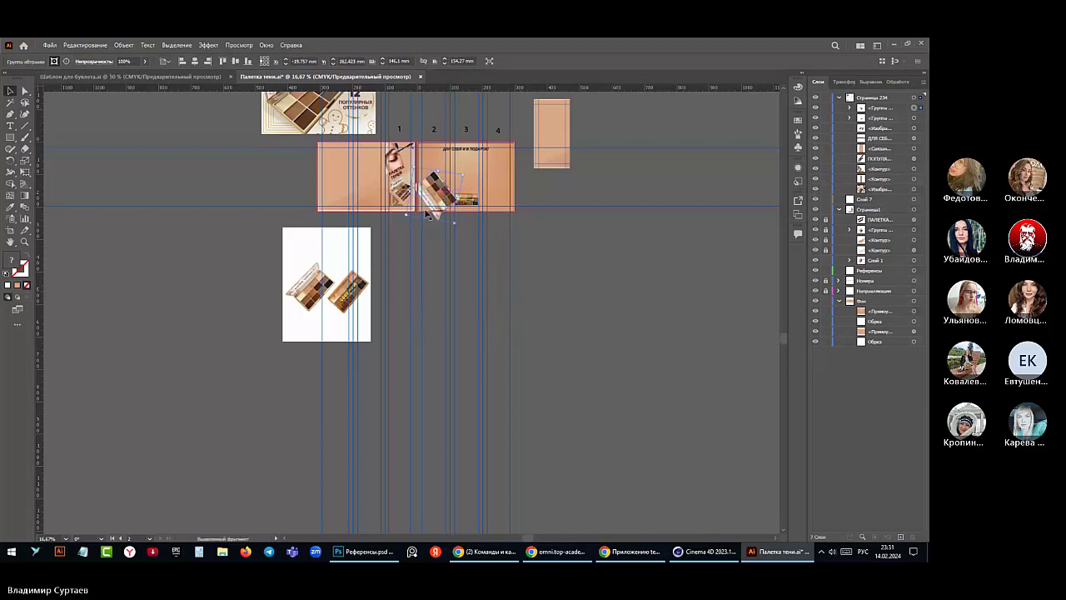
- Resize the palette on page 2, nudge it up-right and adjust its tilt
{"action": "key", "text": "ctrl+plus"}
{"action": "key", "text": "ctrl+plus"}
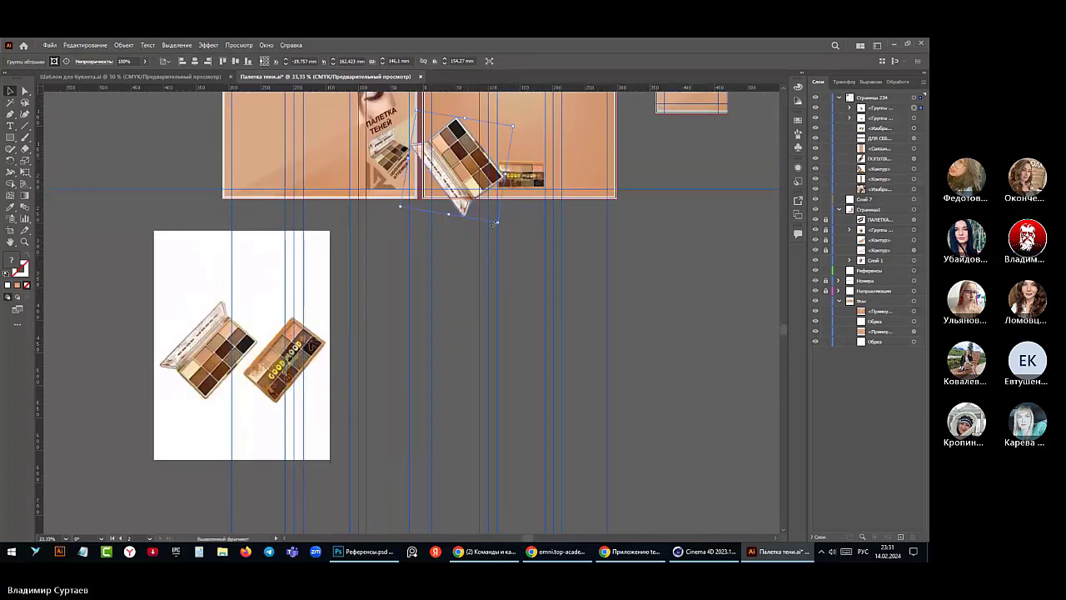
{"action": "left_click_drag", "start_coordinate": [479, 204], "coordinate": [477, 181]}
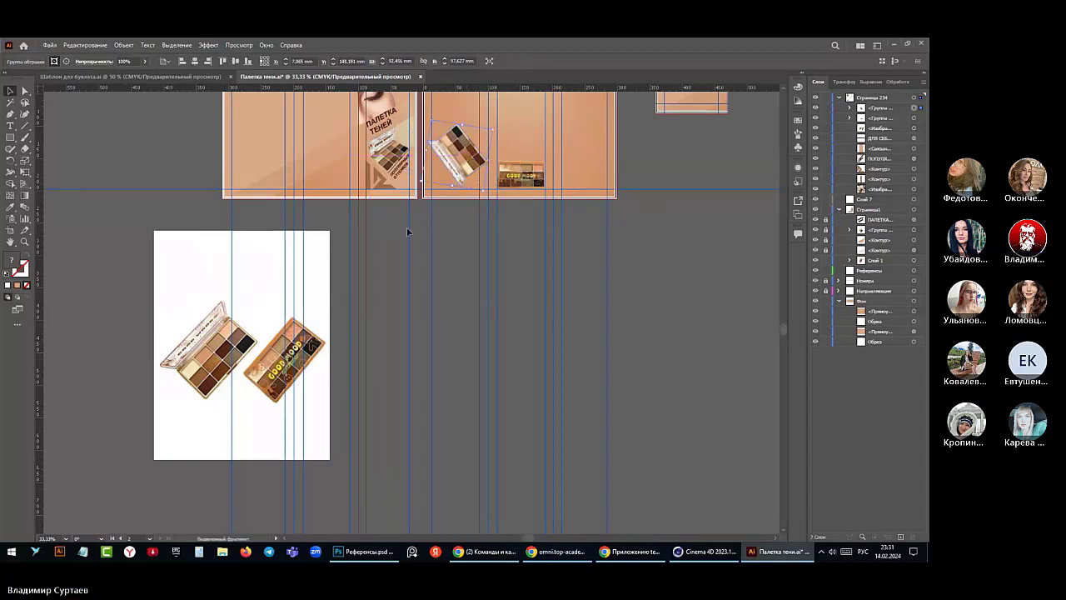
{"action": "scroll", "coordinate": [404, 260], "scroll_direction": "up", "scroll_amount": 1}
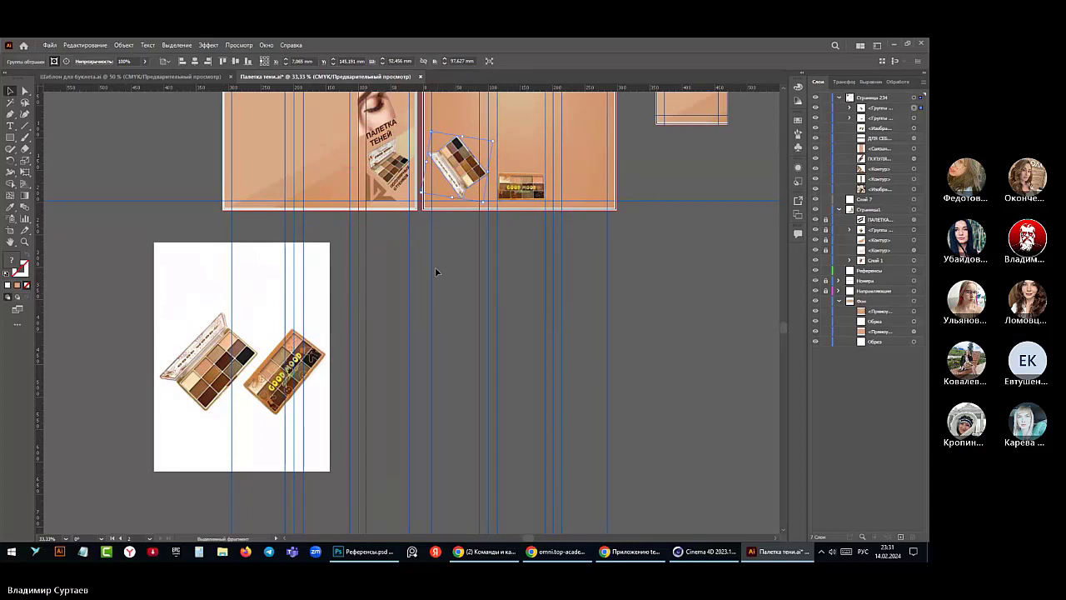
{"action": "scroll", "coordinate": [435, 266], "scroll_direction": "down", "scroll_amount": 3}
{"action": "scroll", "coordinate": [429, 188], "scroll_direction": "up", "scroll_amount": 2}
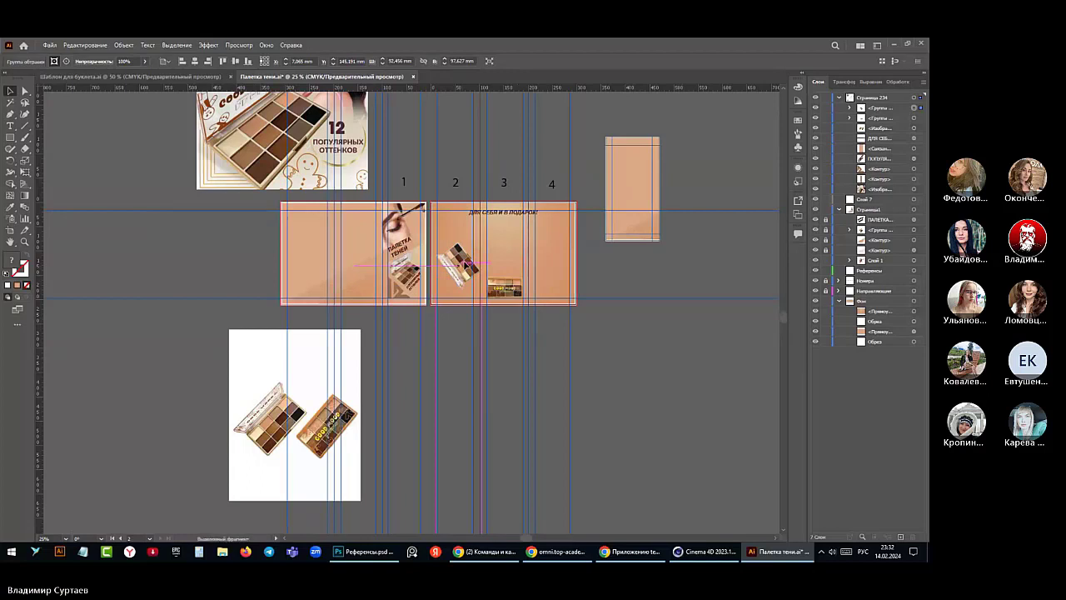
{"action": "left_click_drag", "start_coordinate": [466, 265], "coordinate": [469, 260]}
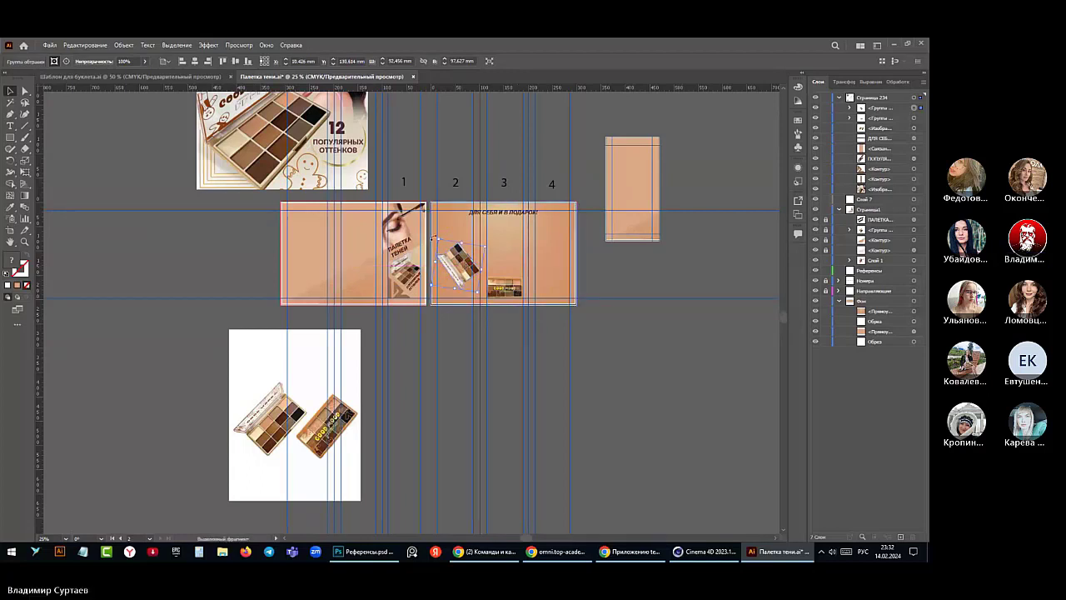
{"action": "left_click_drag", "start_coordinate": [492, 247], "coordinate": [488, 242]}
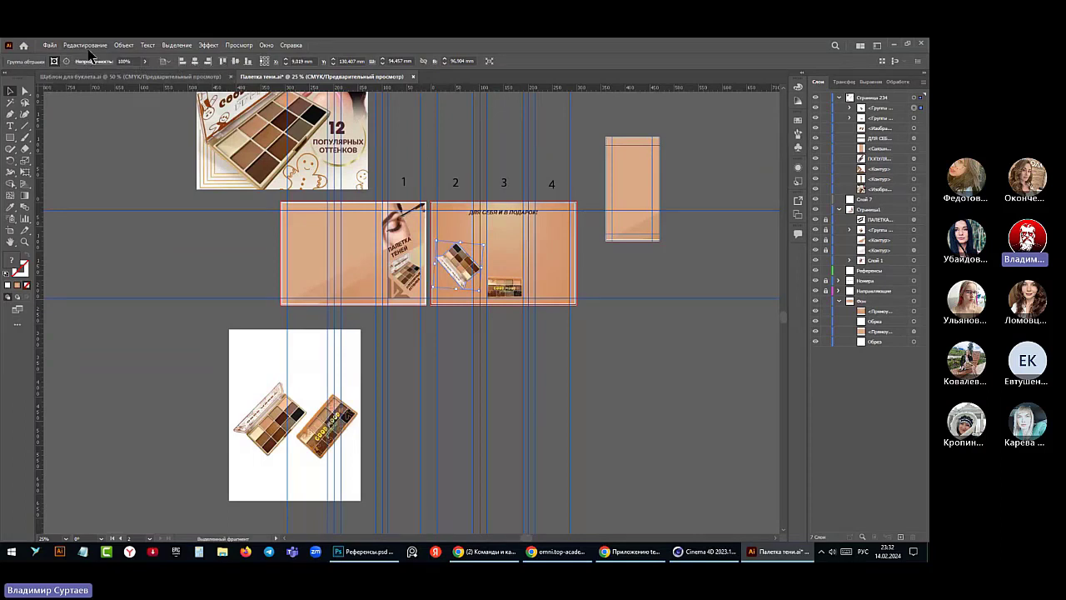
- Make a trial rotated copy of the palette to the right, then delete it
{"action": "left_click", "coordinate": [122, 45]}
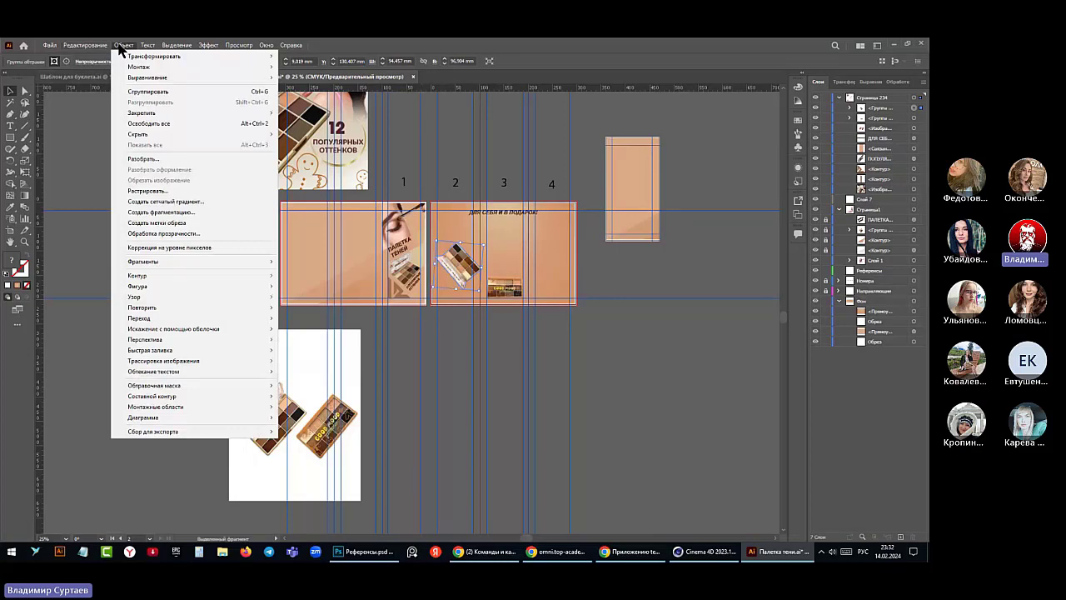
{"action": "mouse_move", "coordinate": [175, 45]}
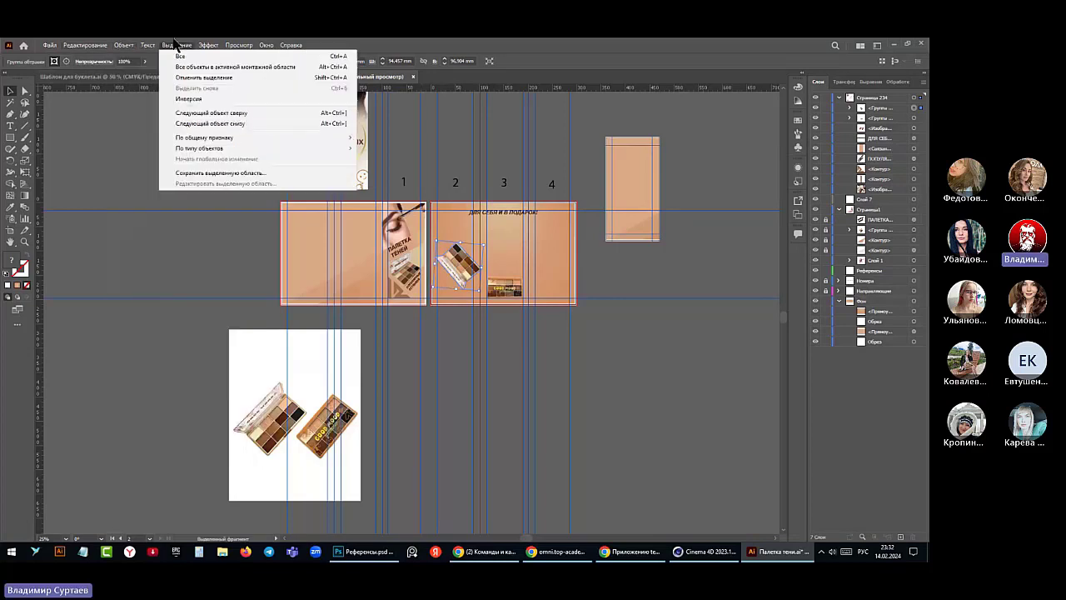
{"action": "left_click", "coordinate": [455, 268]}
{"action": "left_click_drag", "start_coordinate": [455, 268], "coordinate": [578, 234], "text": "alt"}
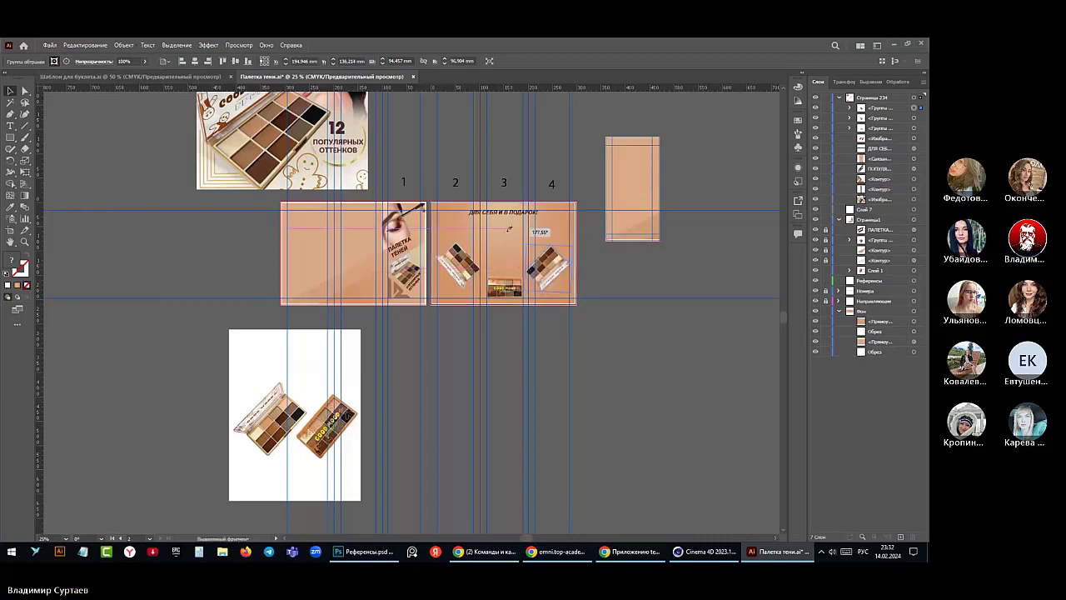
{"action": "left_click_drag", "start_coordinate": [506, 229], "coordinate": [551, 269]}
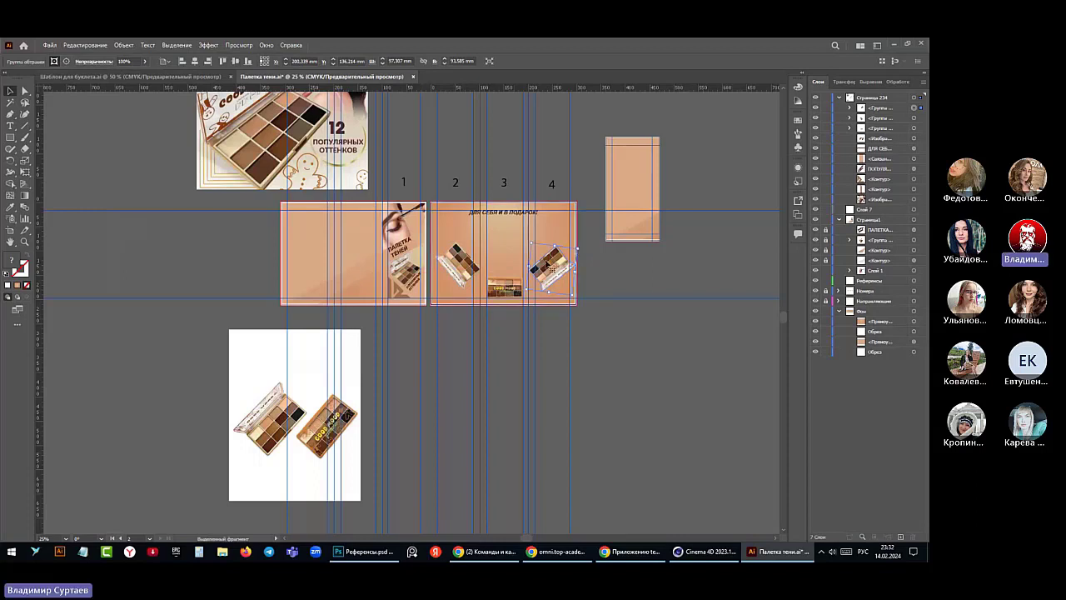
{"action": "key", "text": "Delete"}
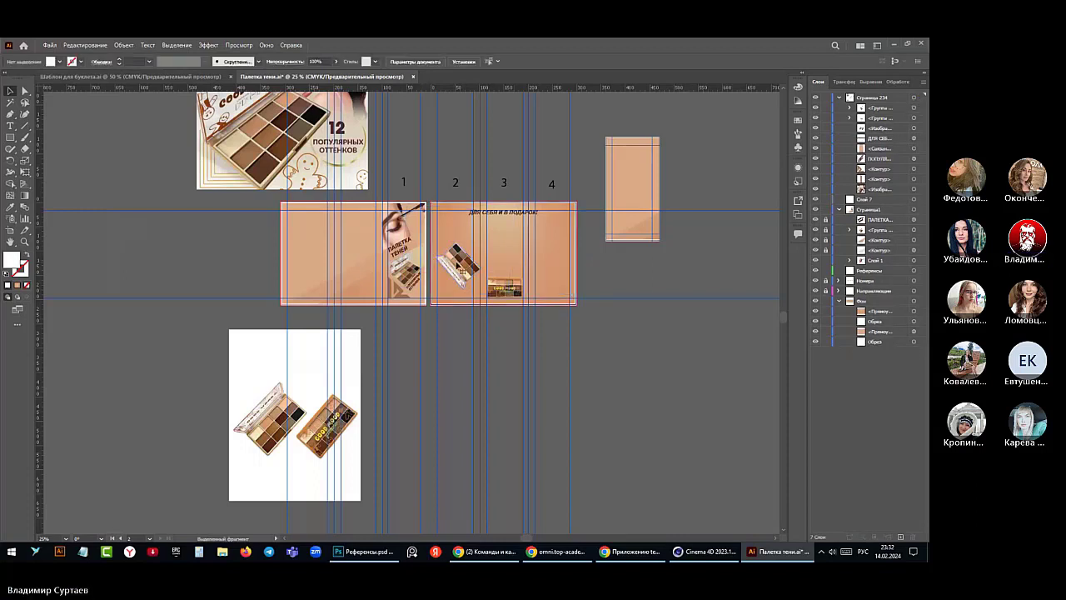
- Shrink the page-2 palette slightly and place a rotated copy of it in panel 4
{"action": "left_click", "coordinate": [458, 266]}
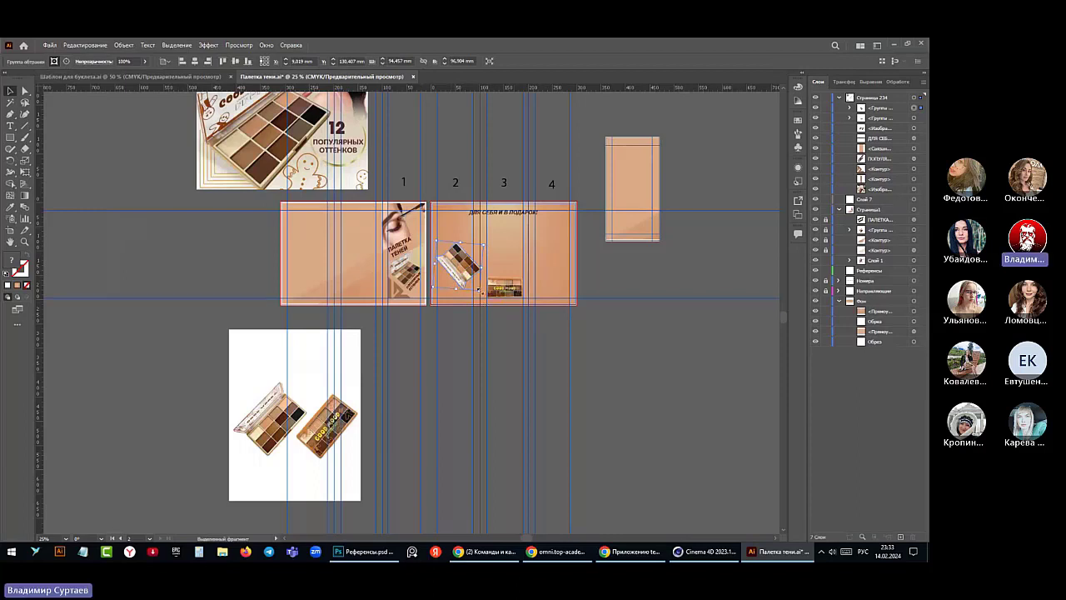
{"action": "left_click_drag", "start_coordinate": [479, 289], "coordinate": [475, 285]}
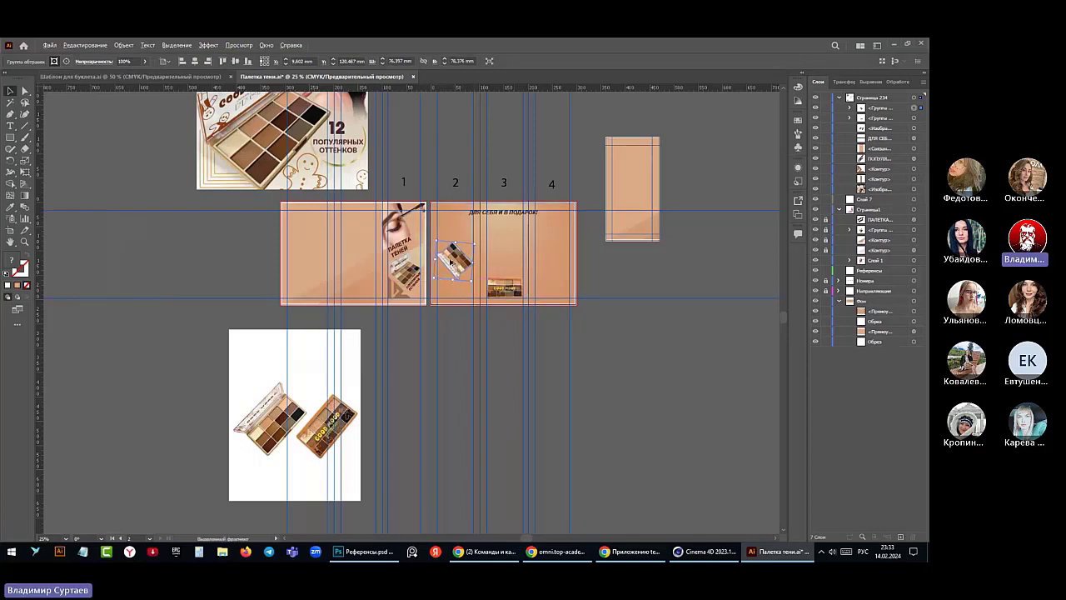
{"action": "left_click_drag", "start_coordinate": [458, 269], "coordinate": [552, 266]}
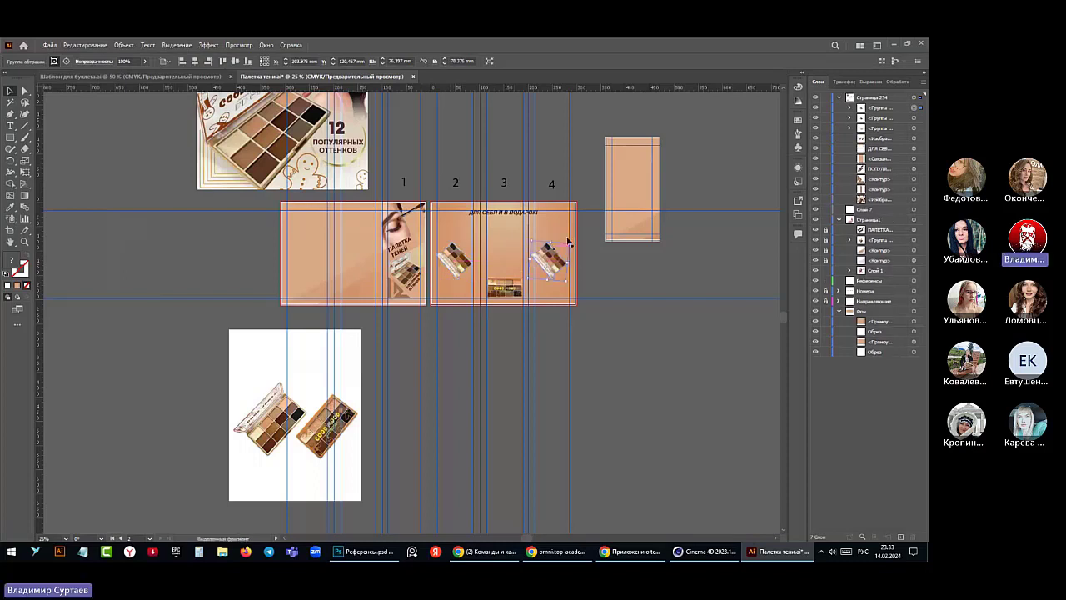
{"action": "left_click_drag", "start_coordinate": [595, 235], "coordinate": [505, 227]}
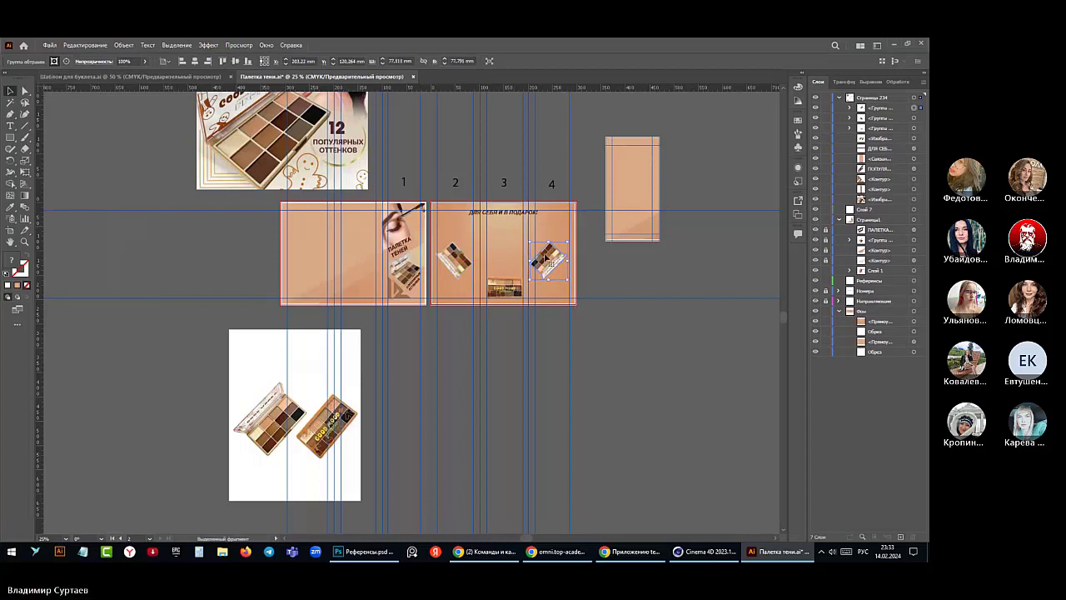
{"action": "left_click_drag", "start_coordinate": [546, 259], "coordinate": [547, 260]}
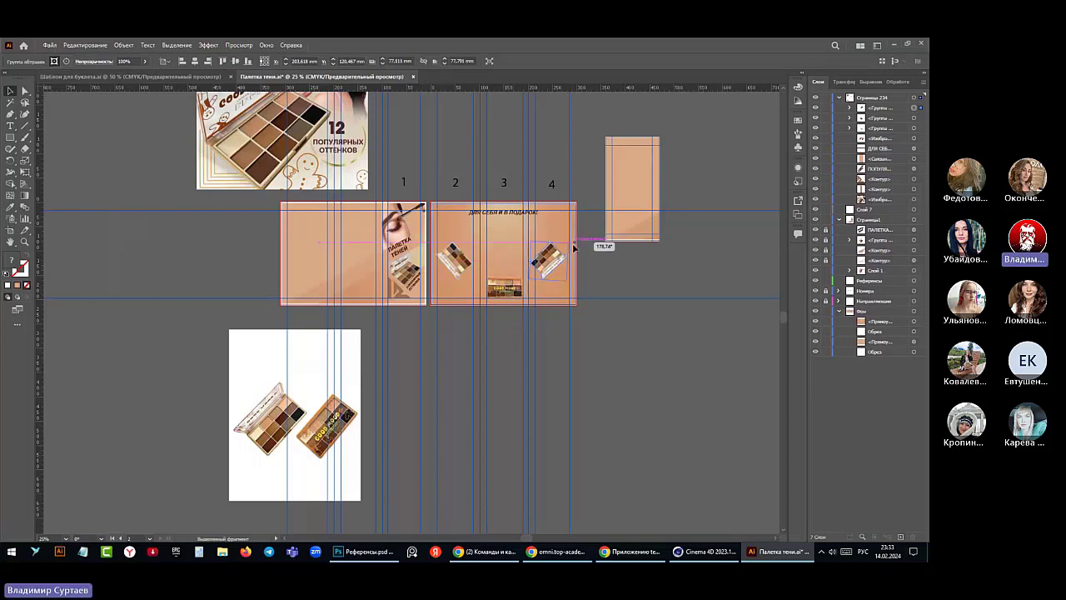
{"action": "left_click_drag", "start_coordinate": [556, 265], "coordinate": [560, 270]}
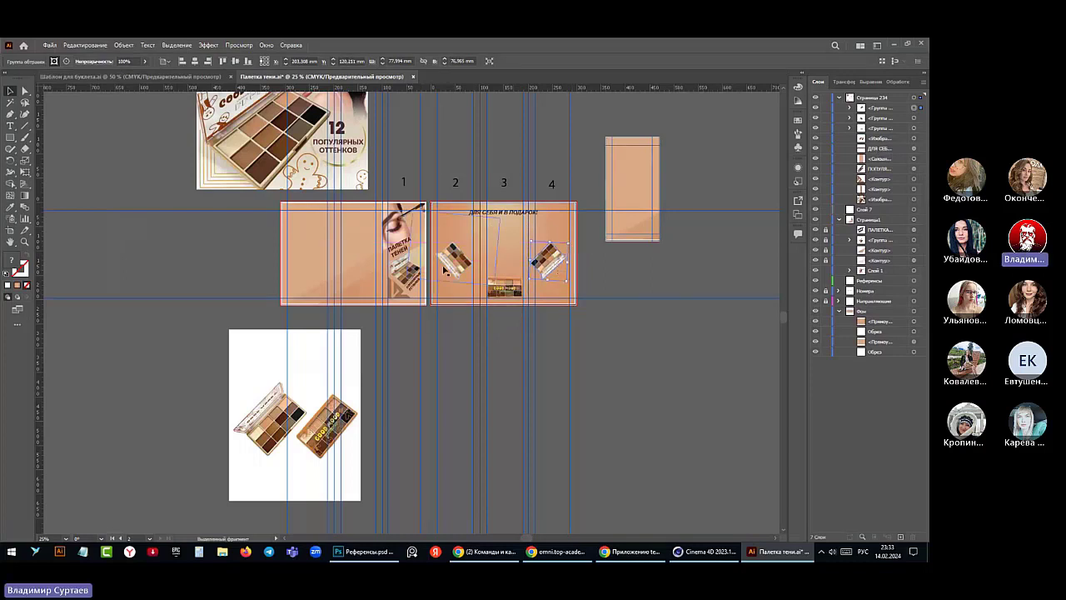
{"action": "scroll", "coordinate": [305, 464], "scroll_direction": "up", "scroll_amount": 1}
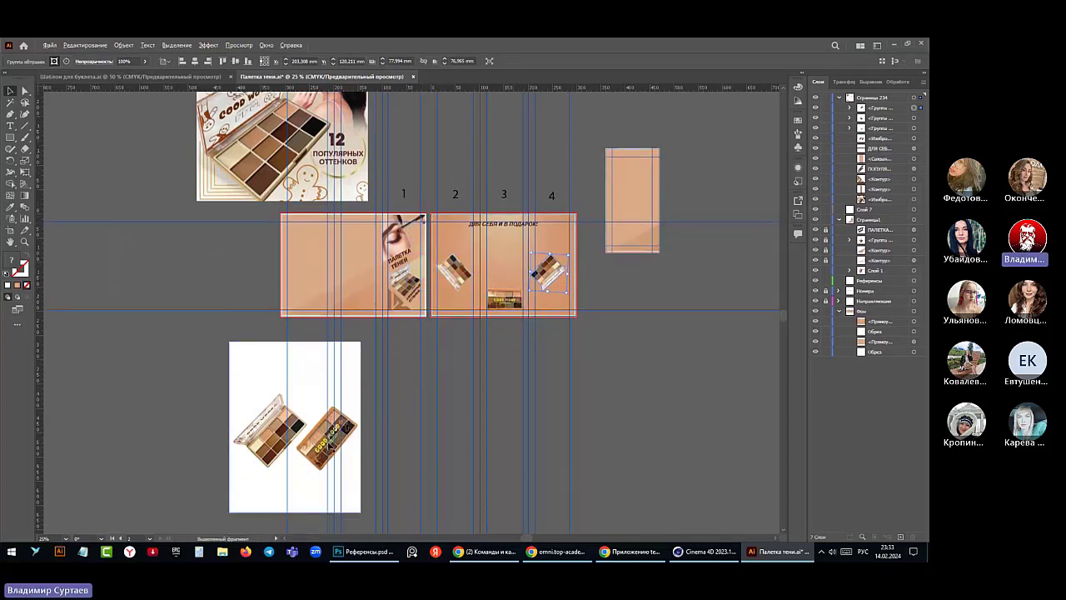
{"action": "scroll", "coordinate": [329, 446], "scroll_direction": "up", "scroll_amount": 3}
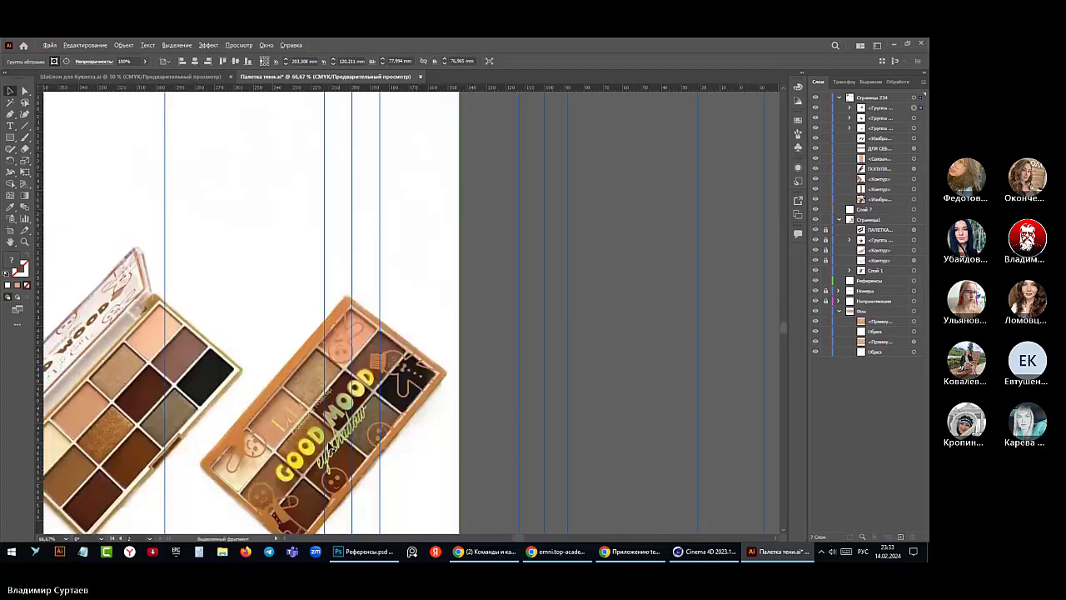
{"action": "scroll", "coordinate": [333, 446], "scroll_direction": "up", "scroll_amount": 2}
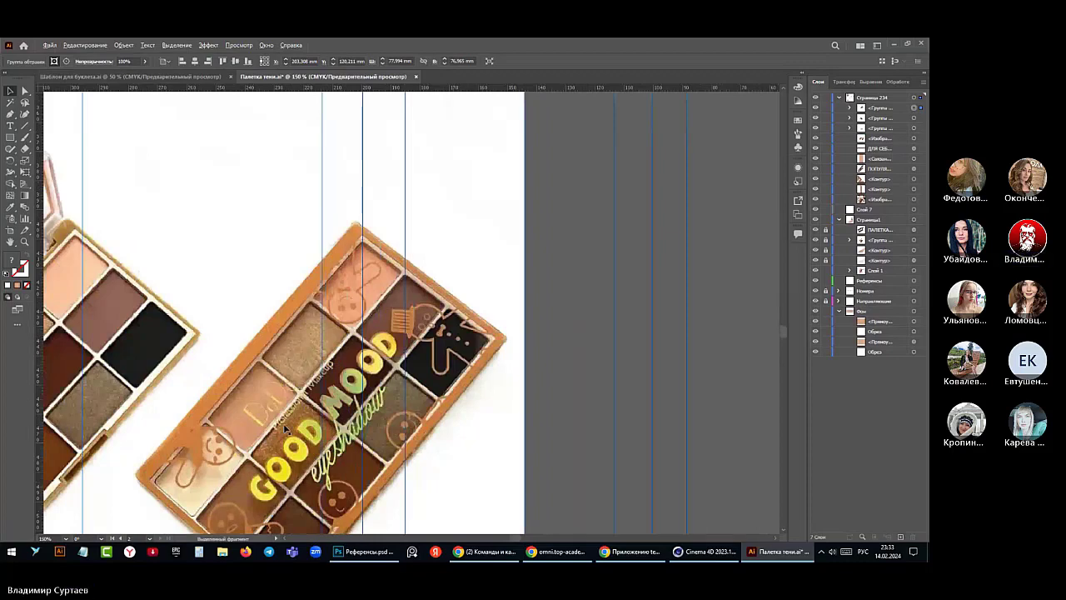
{"action": "scroll", "coordinate": [286, 429], "scroll_direction": "up", "scroll_amount": 2}
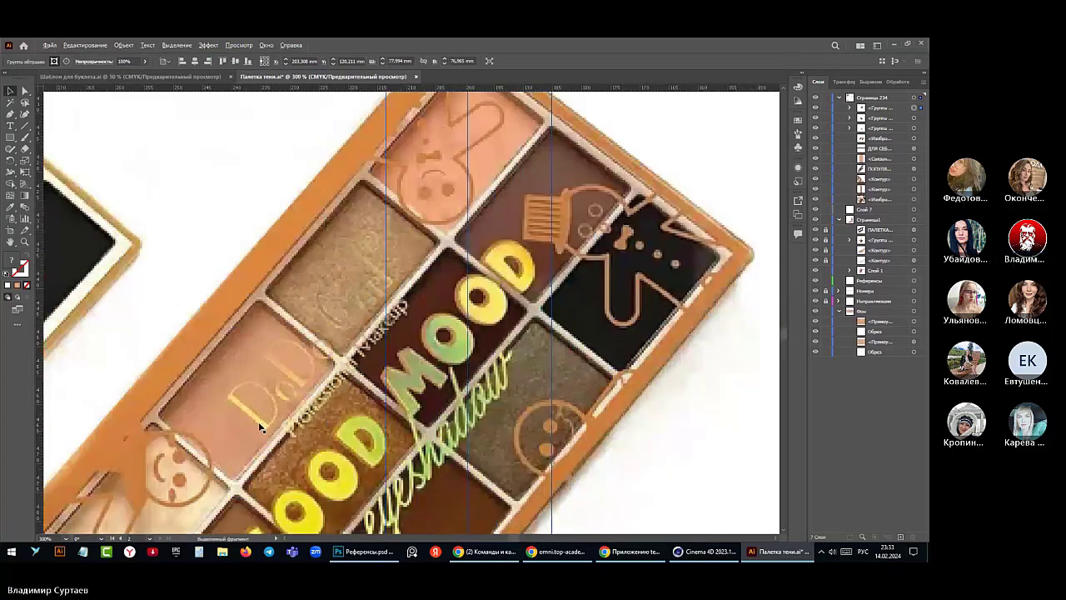
{"action": "scroll", "coordinate": [261, 428], "scroll_direction": "down", "scroll_amount": 2}
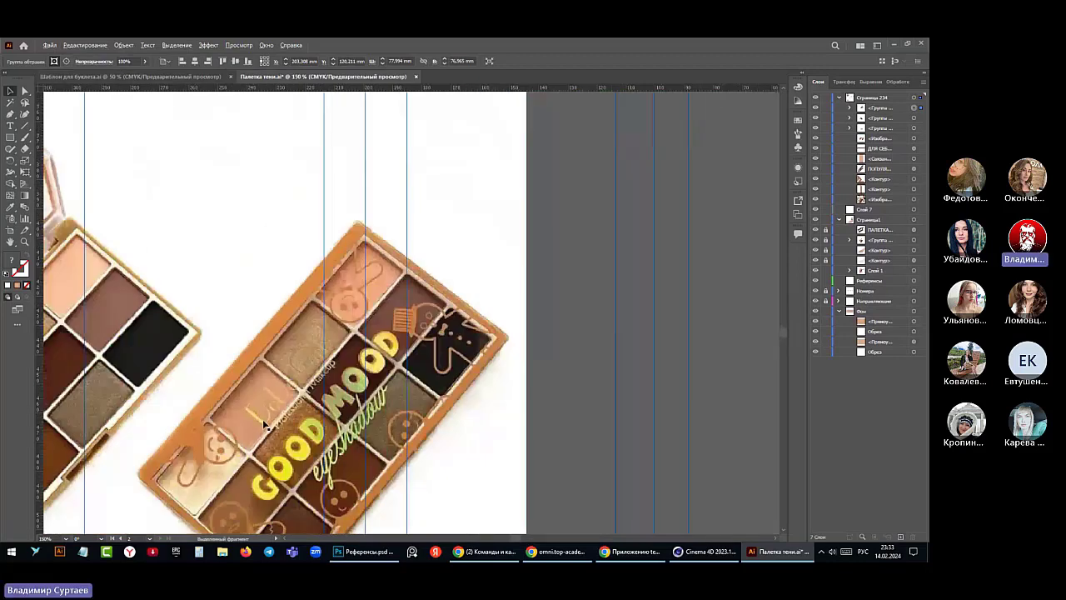
{"action": "scroll", "coordinate": [265, 425], "scroll_direction": "down", "scroll_amount": 5}
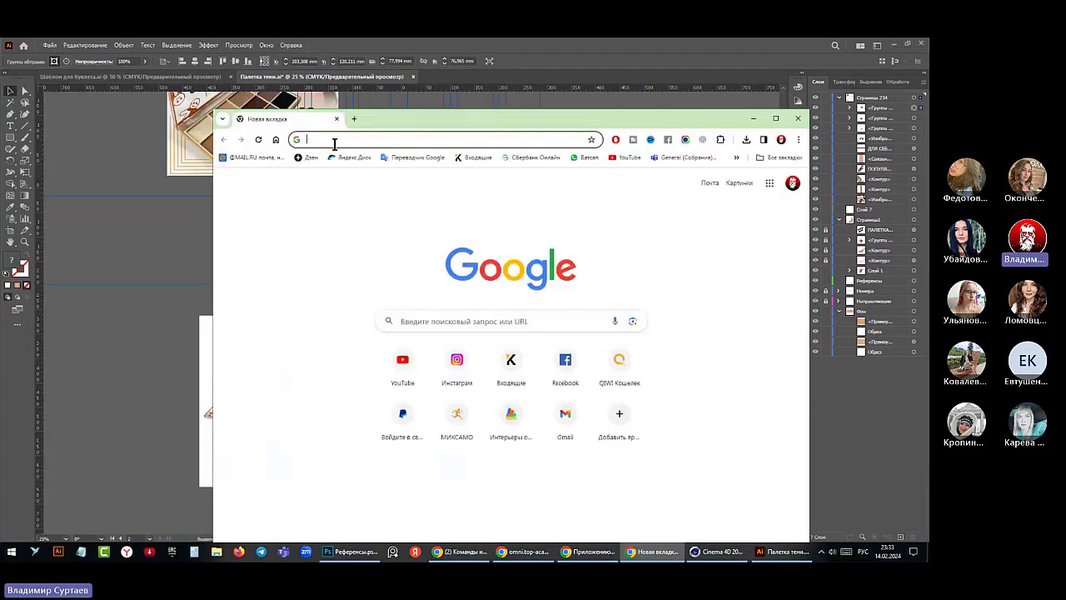
- Search Google for 'Тени GOOG WOOD'
{"action": "type", "text": "Тени"}
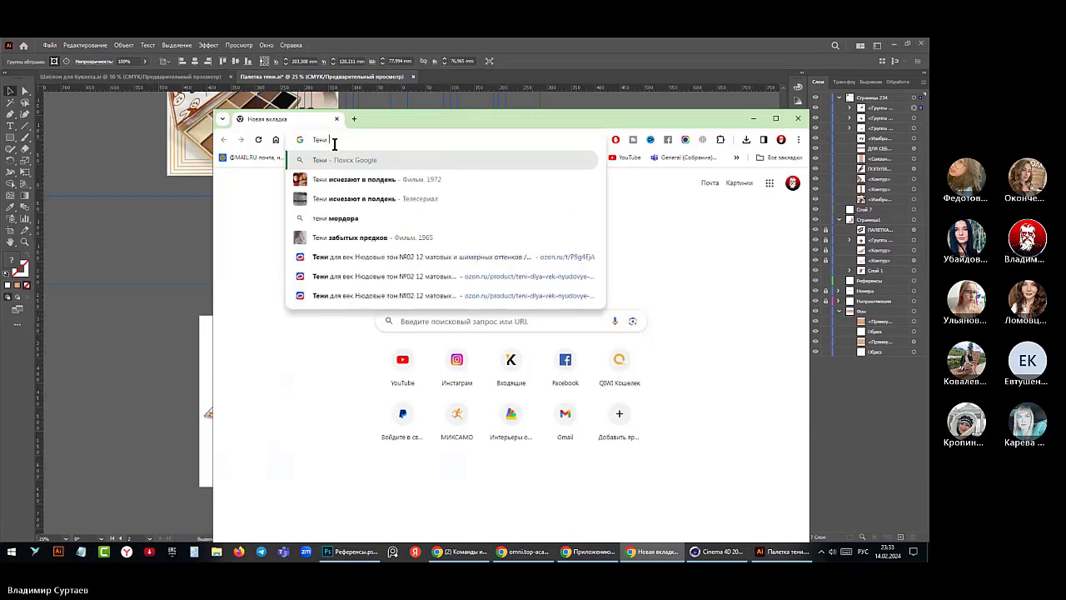
{"action": "key", "text": "alt+shift"}
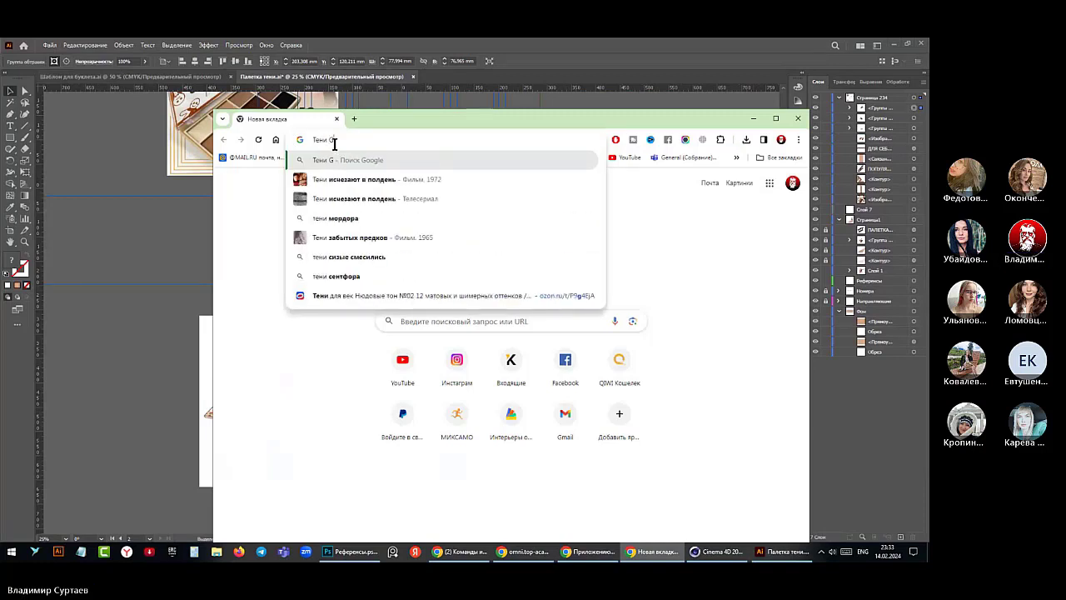
{"action": "type", "text": "GOOG"}
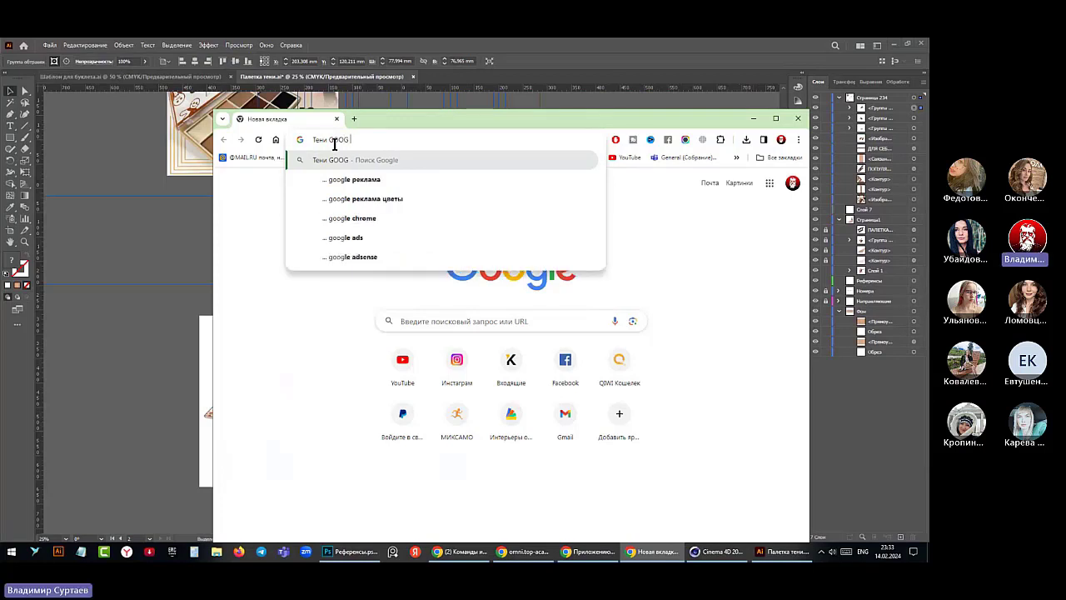
{"action": "type", "text": " W"}
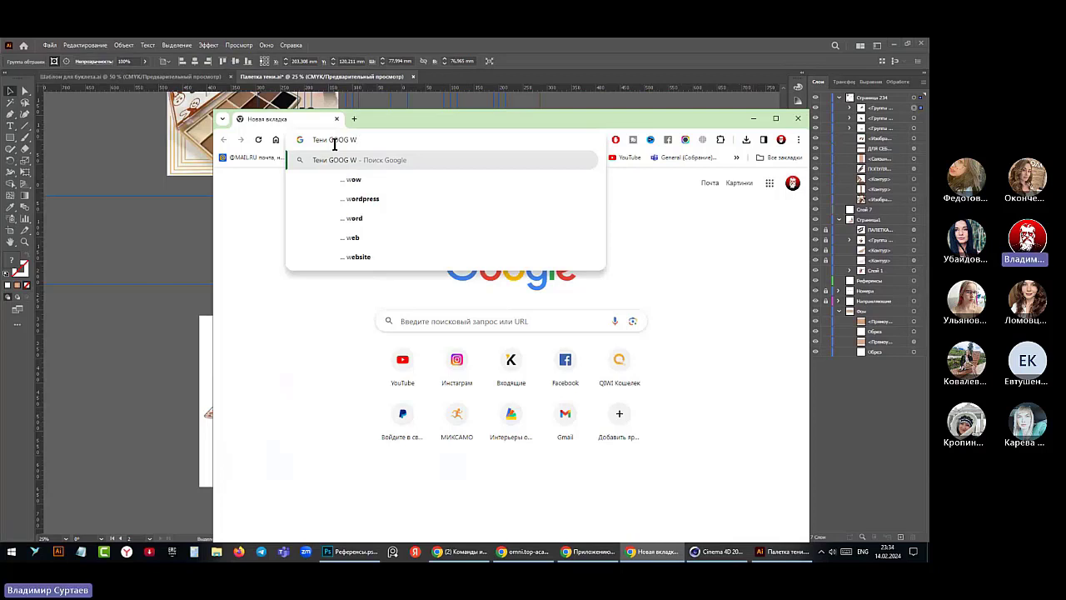
{"action": "type", "text": "OOD"}
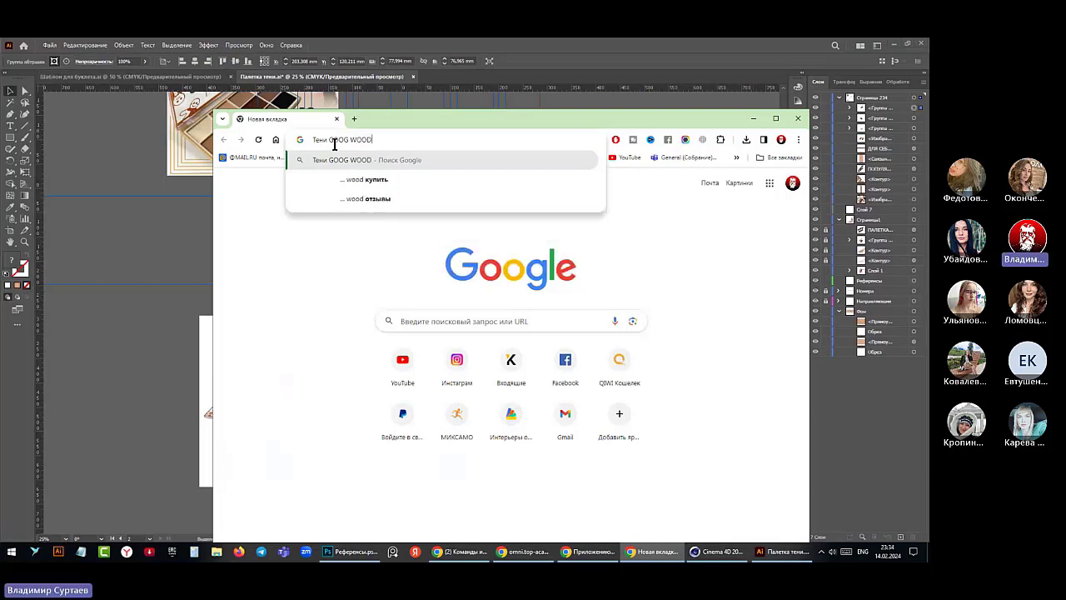
{"action": "left_click", "coordinate": [339, 160]}
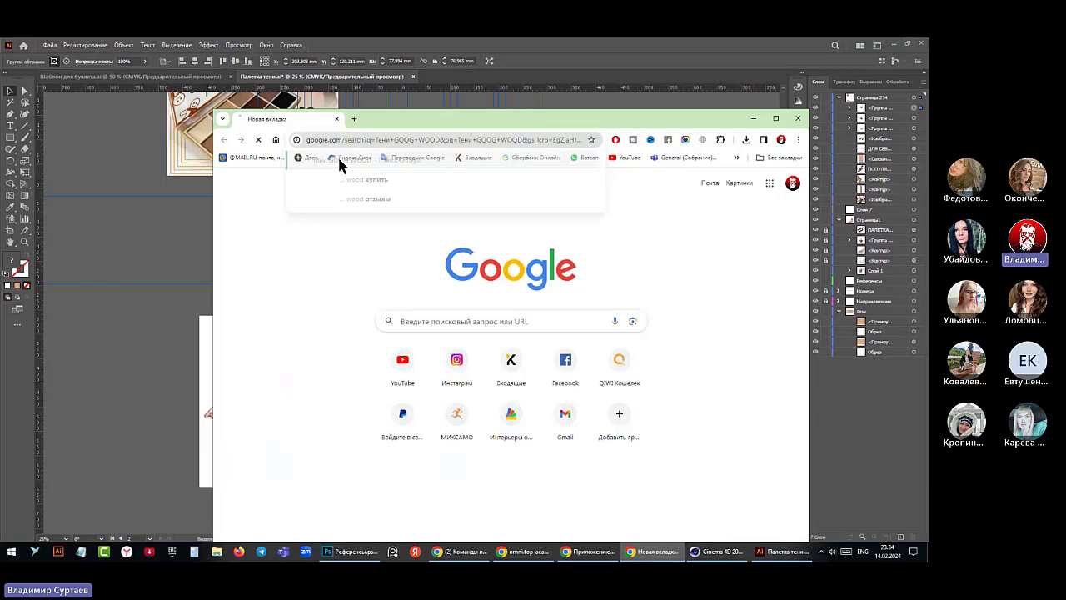
- Switch to image results in a maximized window and filter them to large size
{"action": "left_click", "coordinate": [314, 222]}
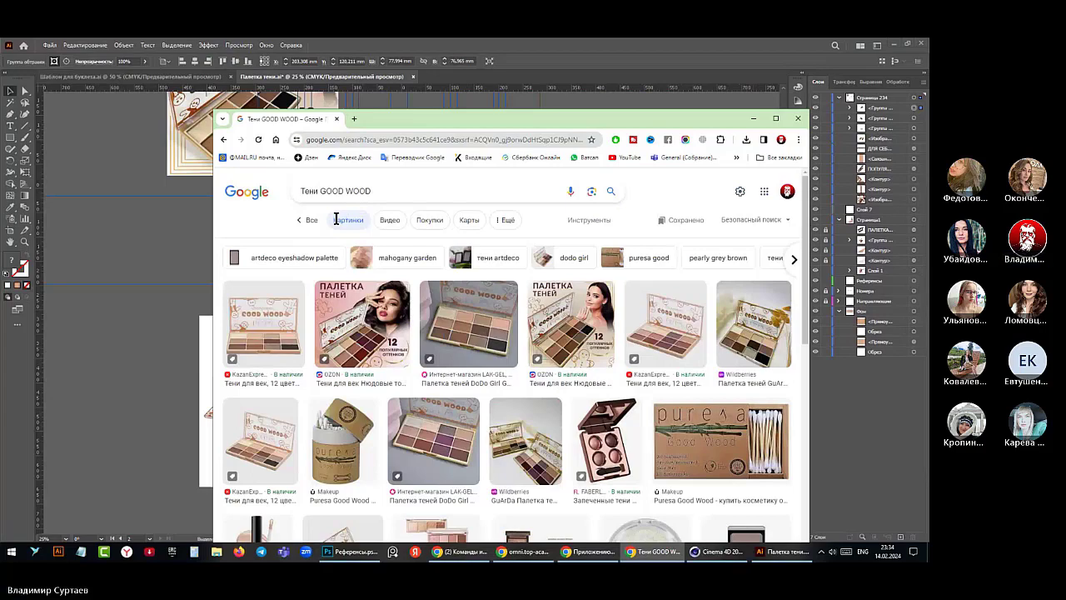
{"action": "scroll", "coordinate": [336, 219], "scroll_direction": "down", "scroll_amount": 1}
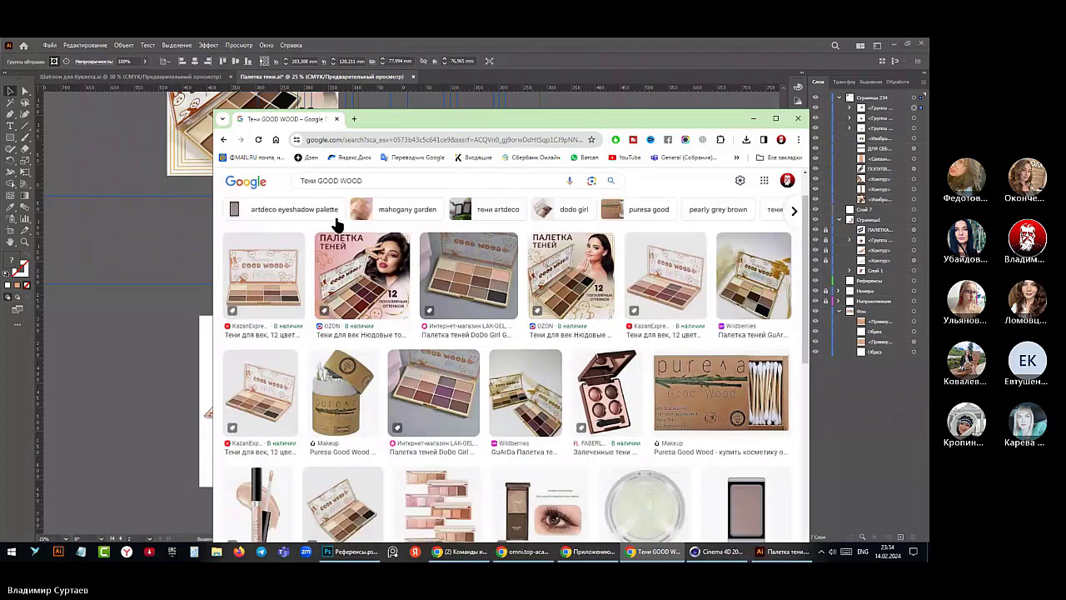
{"action": "left_click", "coordinate": [776, 119]}
{"action": "scroll", "coordinate": [555, 181], "scroll_direction": "up", "scroll_amount": 1}
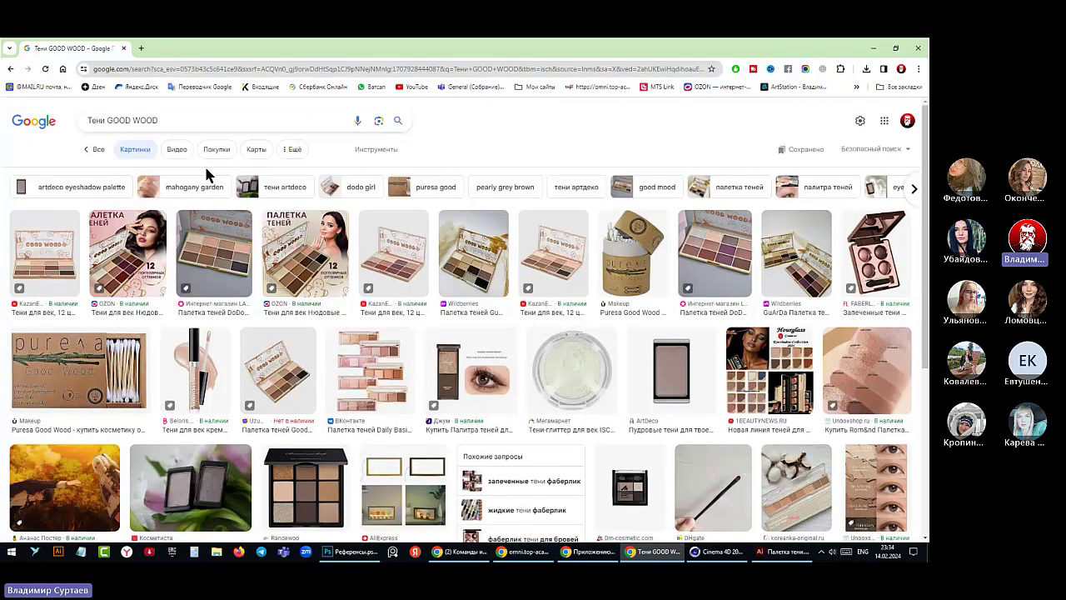
{"action": "left_click", "coordinate": [375, 150]}
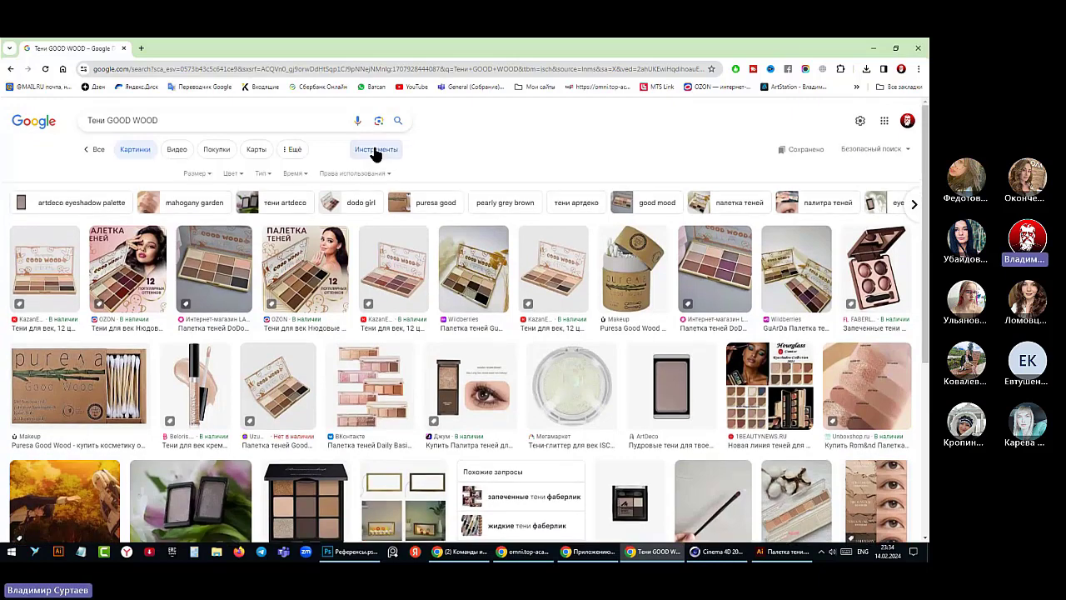
{"action": "left_click", "coordinate": [196, 173]}
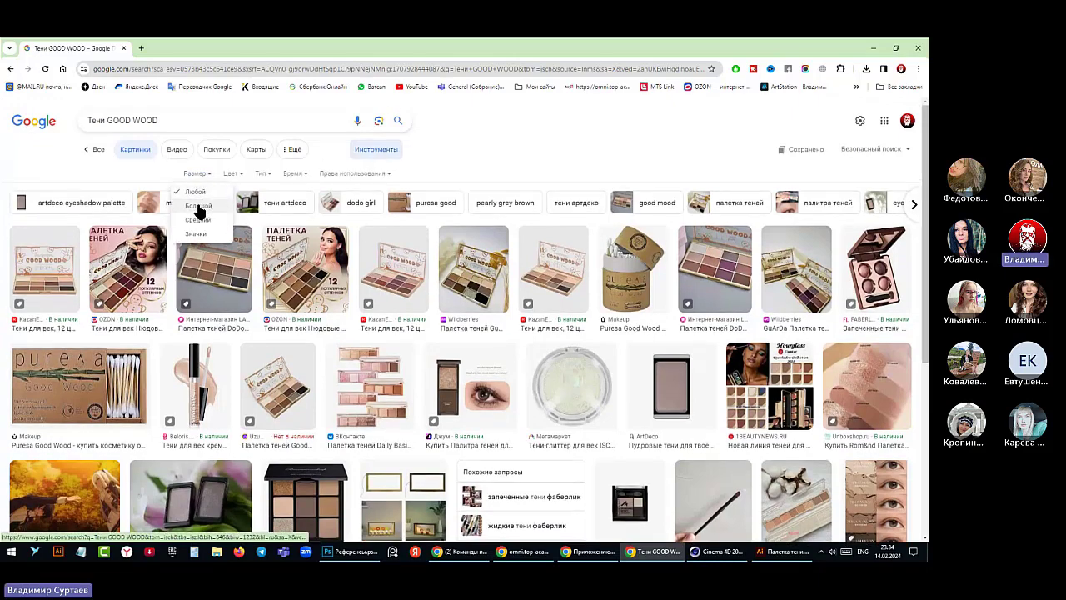
{"action": "left_click", "coordinate": [198, 206]}
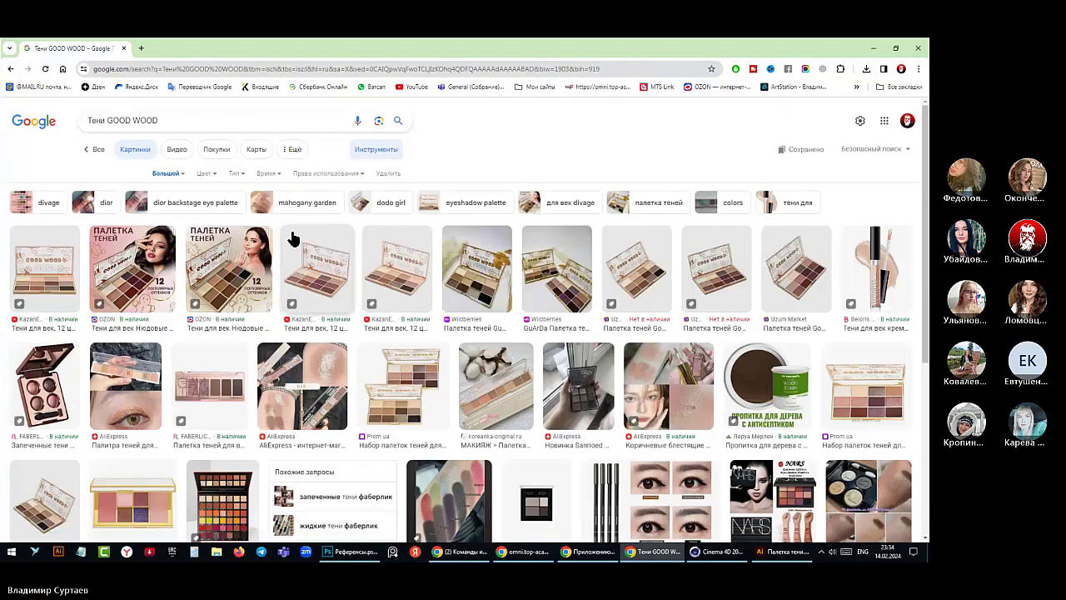
- Open the preview of the first KazanExpress Good Wood palette image
{"action": "scroll", "coordinate": [292, 239], "scroll_direction": "down", "scroll_amount": 2}
{"action": "scroll", "coordinate": [291, 239], "scroll_direction": "down", "scroll_amount": 3}
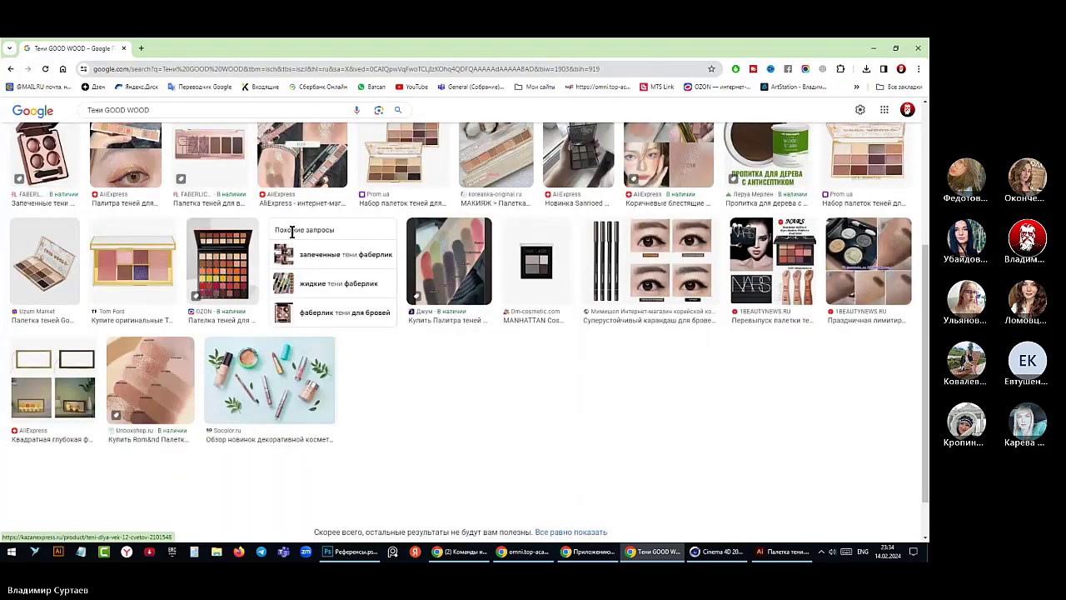
{"action": "scroll", "coordinate": [291, 232], "scroll_direction": "down", "scroll_amount": 1}
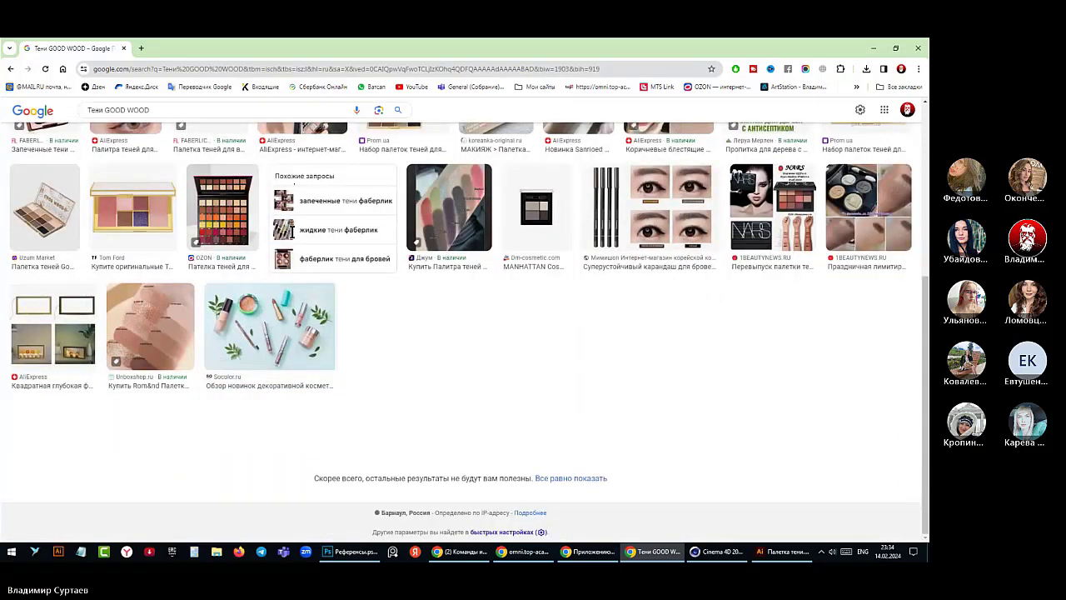
{"action": "scroll", "coordinate": [294, 239], "scroll_direction": "up", "scroll_amount": 2}
{"action": "scroll", "coordinate": [292, 239], "scroll_direction": "up", "scroll_amount": 2}
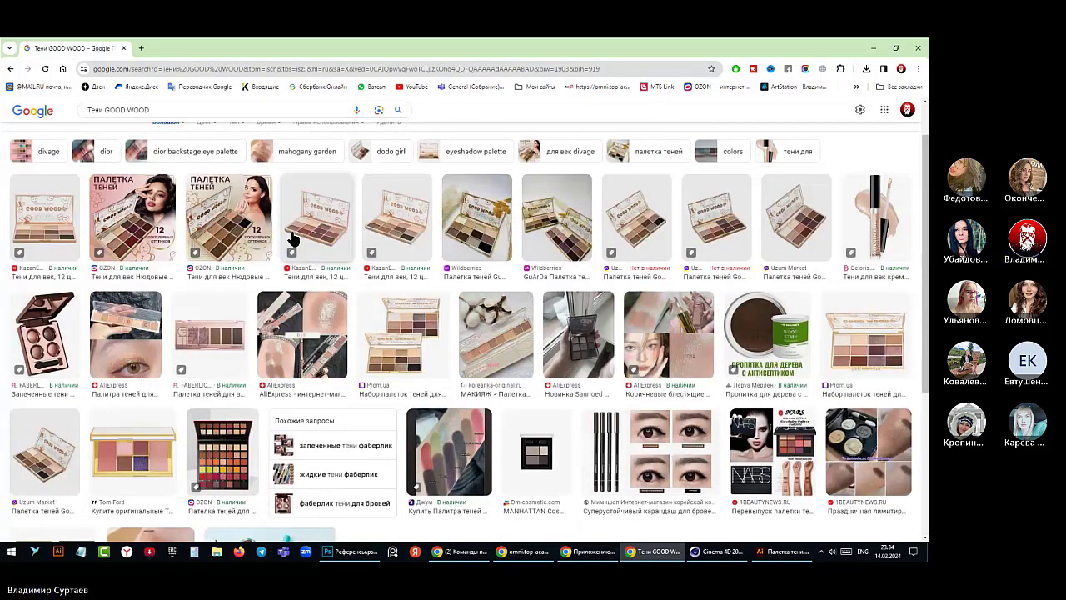
{"action": "scroll", "coordinate": [292, 239], "scroll_direction": "up", "scroll_amount": 1}
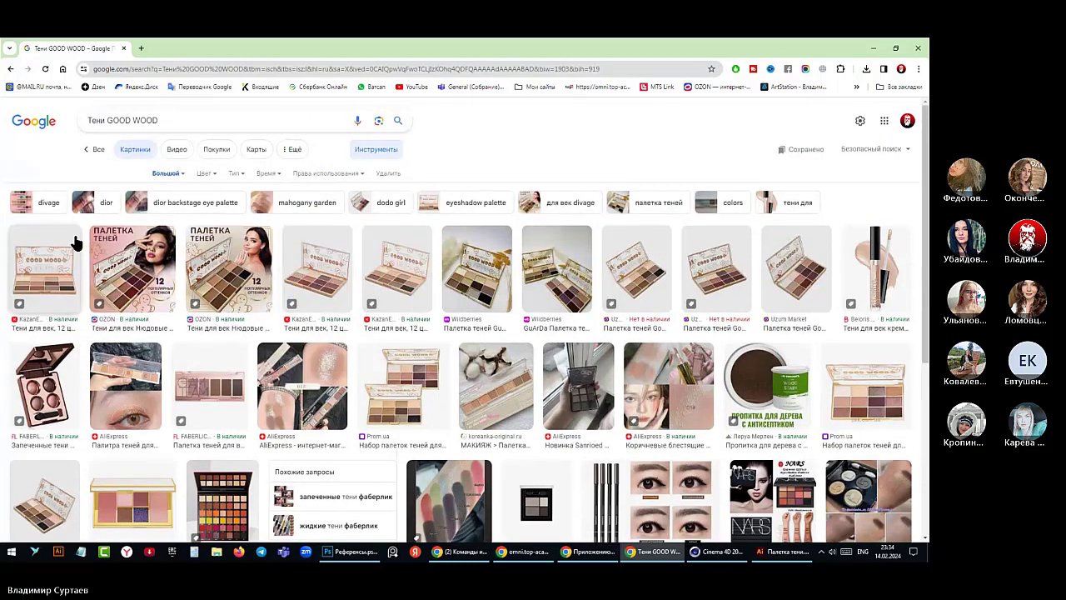
{"action": "left_click", "coordinate": [48, 263]}
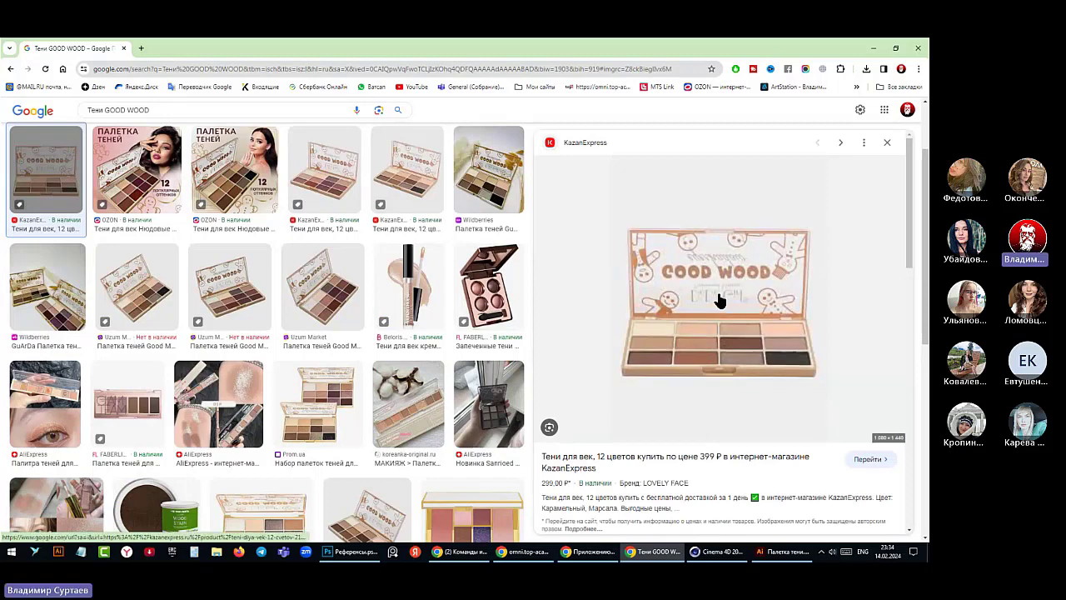
- Open the KazanExpress product page for the 12-colour palette and scroll through it
{"action": "left_click", "coordinate": [722, 300]}
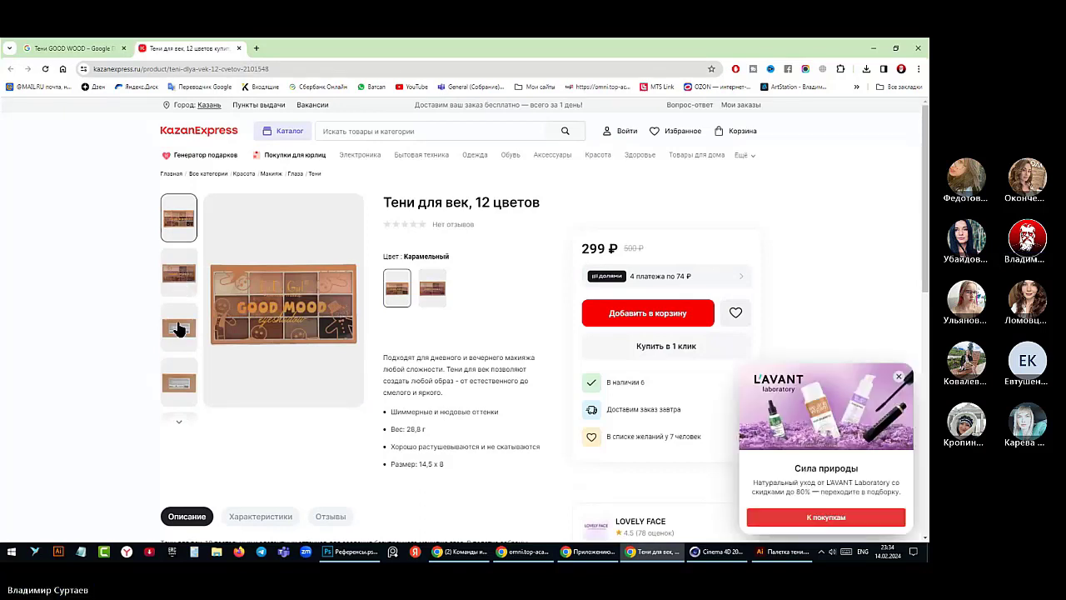
{"action": "scroll", "coordinate": [181, 243], "scroll_direction": "down", "scroll_amount": 1}
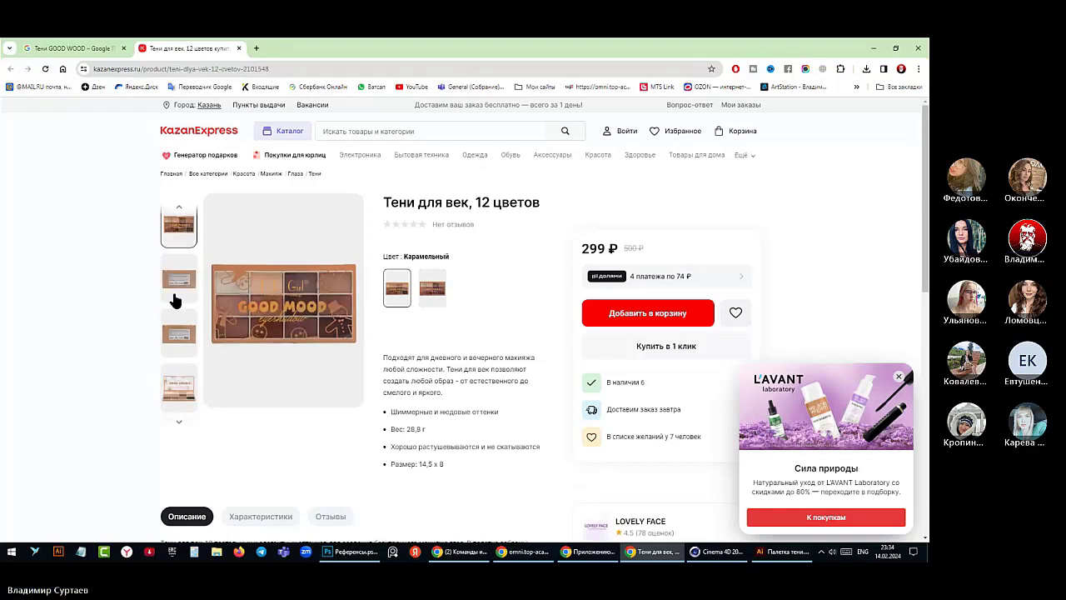
{"action": "scroll", "coordinate": [176, 292], "scroll_direction": "down", "scroll_amount": 1}
{"action": "scroll", "coordinate": [177, 293], "scroll_direction": "down", "scroll_amount": 2}
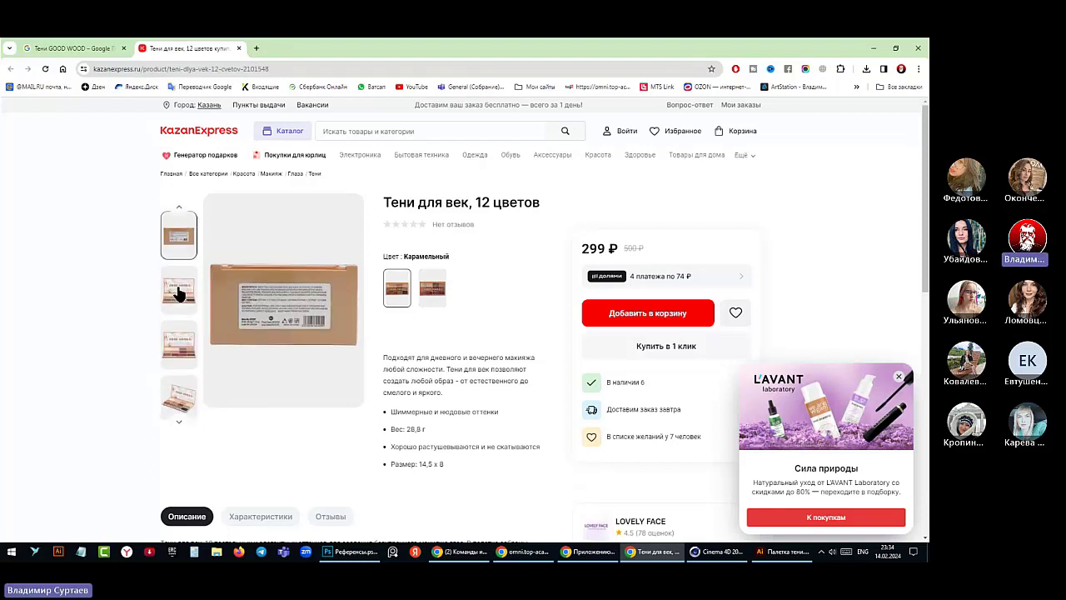
{"action": "scroll", "coordinate": [178, 295], "scroll_direction": "down", "scroll_amount": 1}
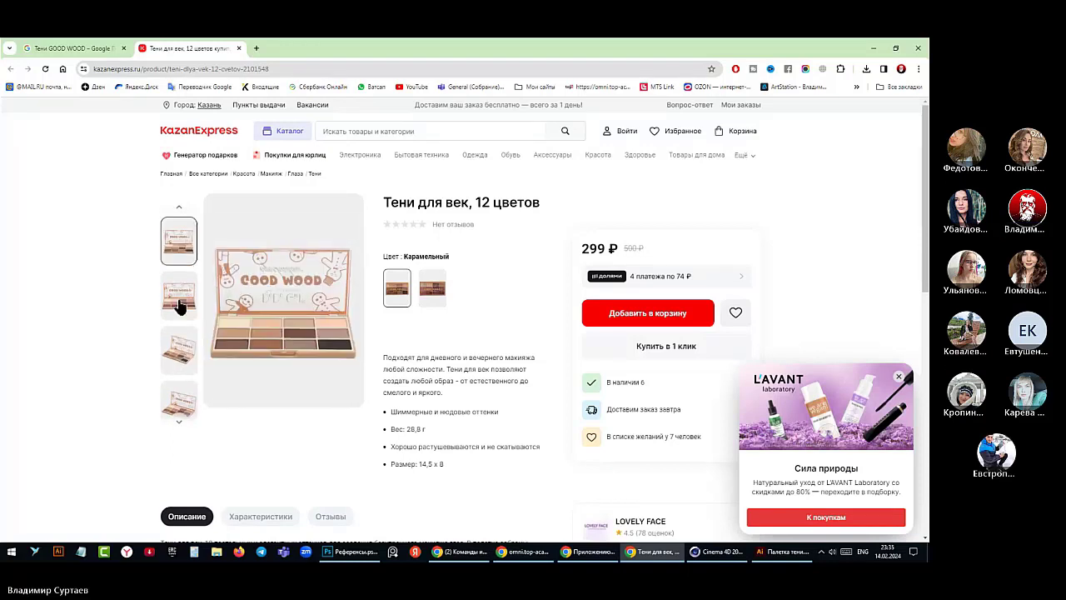
{"action": "scroll", "coordinate": [178, 302], "scroll_direction": "up", "scroll_amount": 1}
{"action": "scroll", "coordinate": [178, 305], "scroll_direction": "up", "scroll_amount": 1}
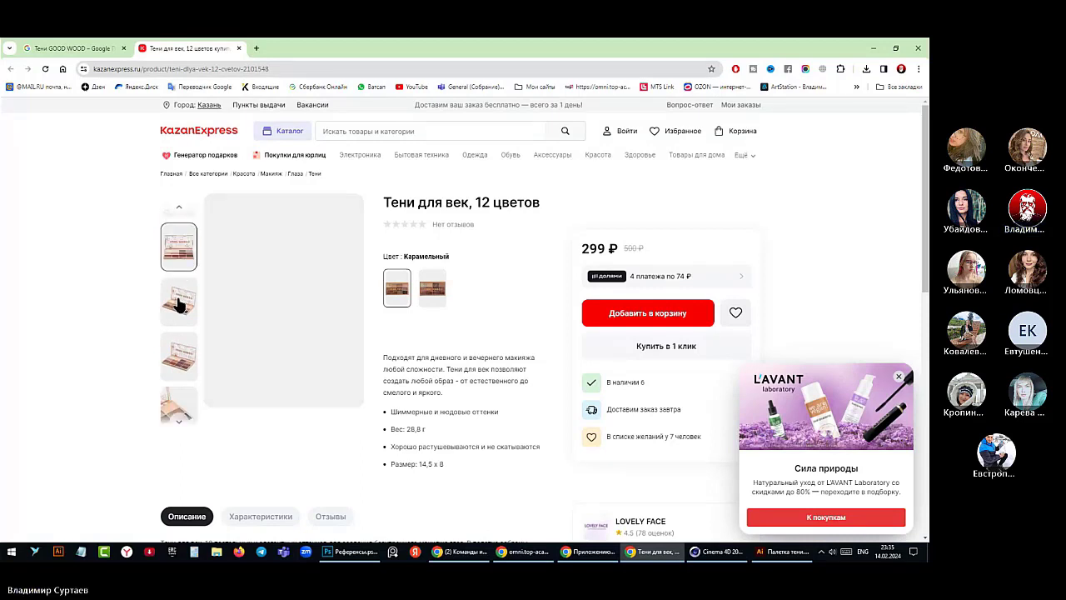
{"action": "scroll", "coordinate": [178, 308], "scroll_direction": "up", "scroll_amount": 1}
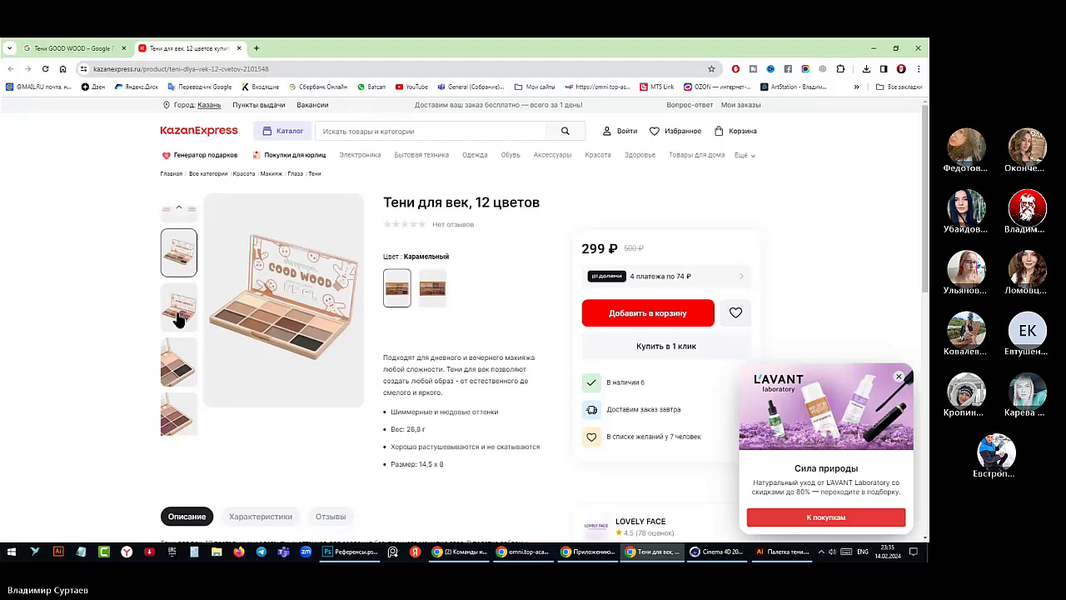
{"action": "scroll", "coordinate": [178, 319], "scroll_direction": "down", "scroll_amount": 1}
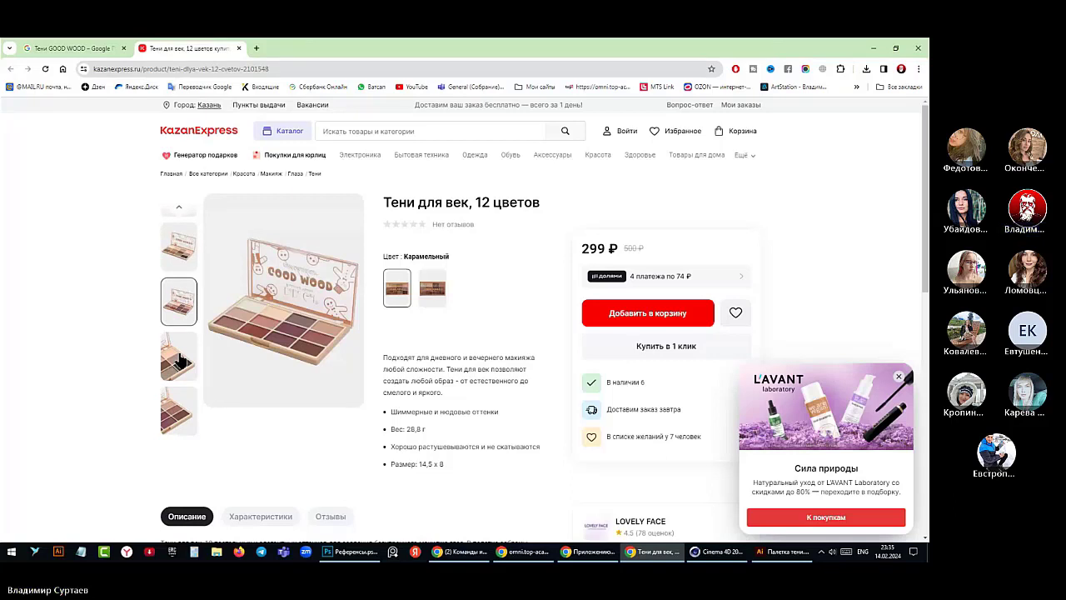
- Cycle through the product thumbnails, ending with the GOOD MOOD palette photo as the main image
{"action": "left_click", "coordinate": [184, 359]}
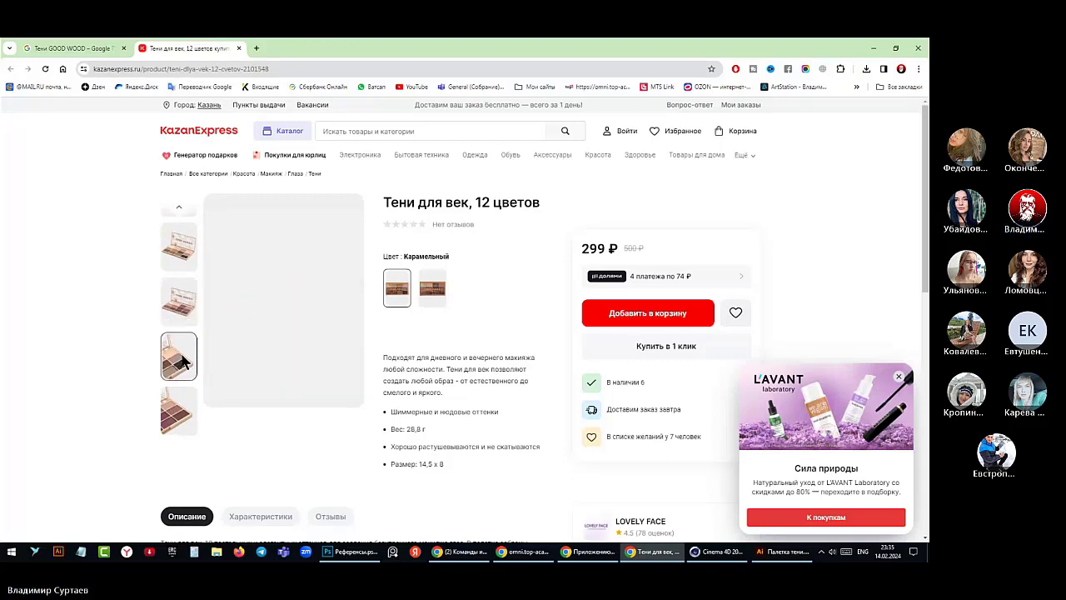
{"action": "left_click", "coordinate": [185, 260]}
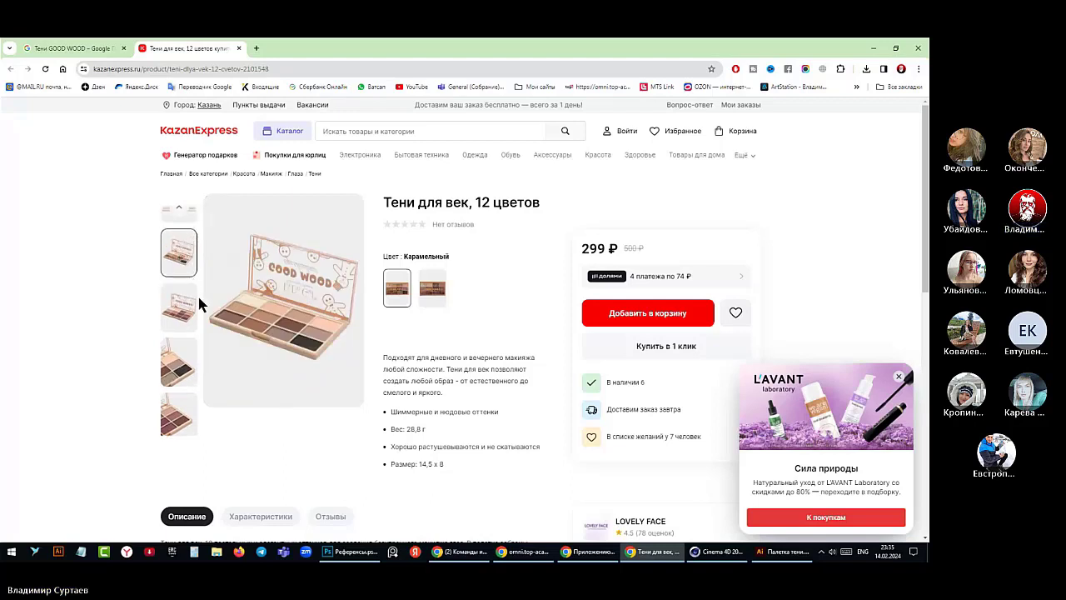
{"action": "scroll", "coordinate": [180, 301], "scroll_direction": "up", "scroll_amount": 3}
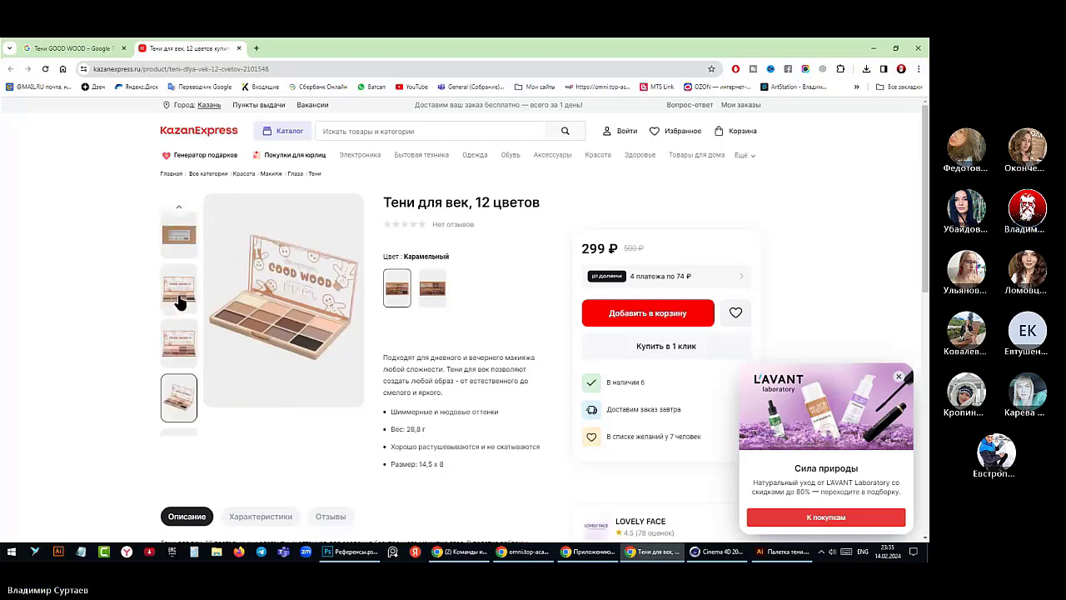
{"action": "scroll", "coordinate": [179, 301], "scroll_direction": "up", "scroll_amount": 2}
{"action": "left_click", "coordinate": [178, 225]}
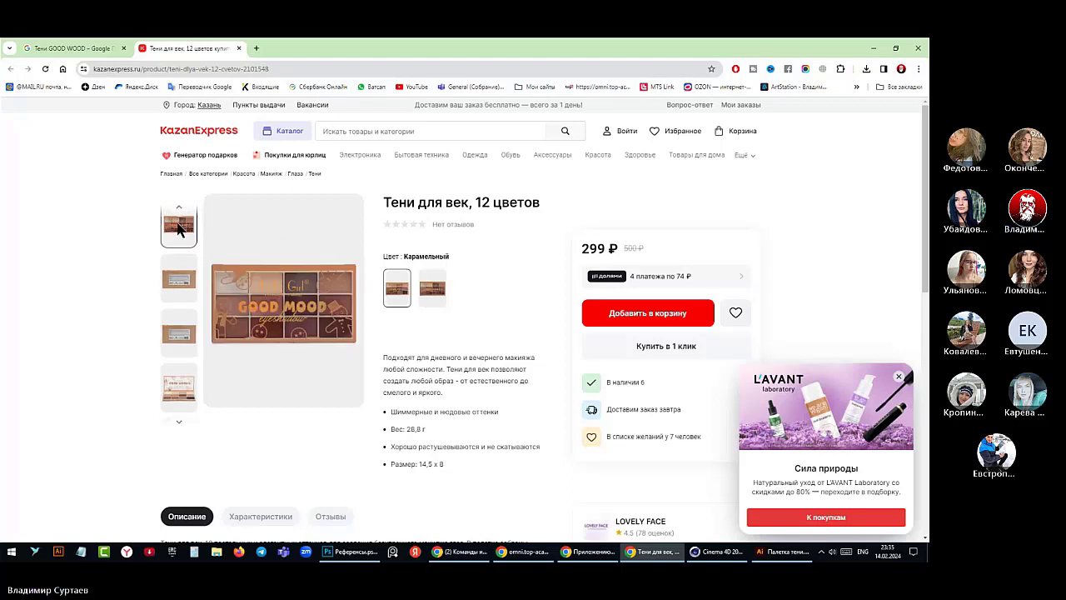
- Enlarge the GOOD MOOD palette image and inspect its page code (Просмотреть код)
{"action": "left_click", "coordinate": [269, 303]}
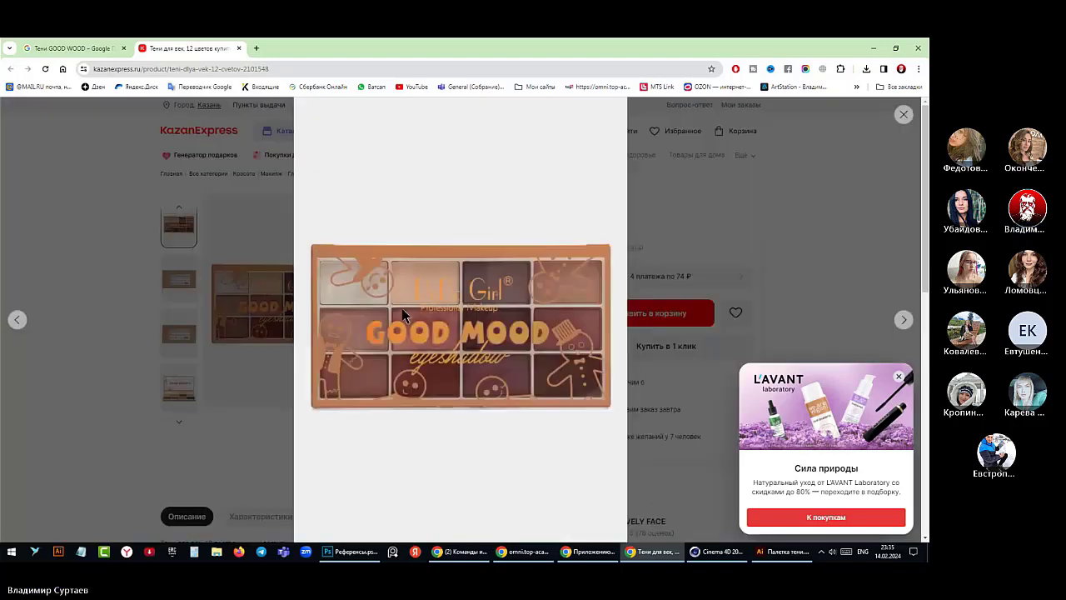
{"action": "right_click", "coordinate": [469, 321]}
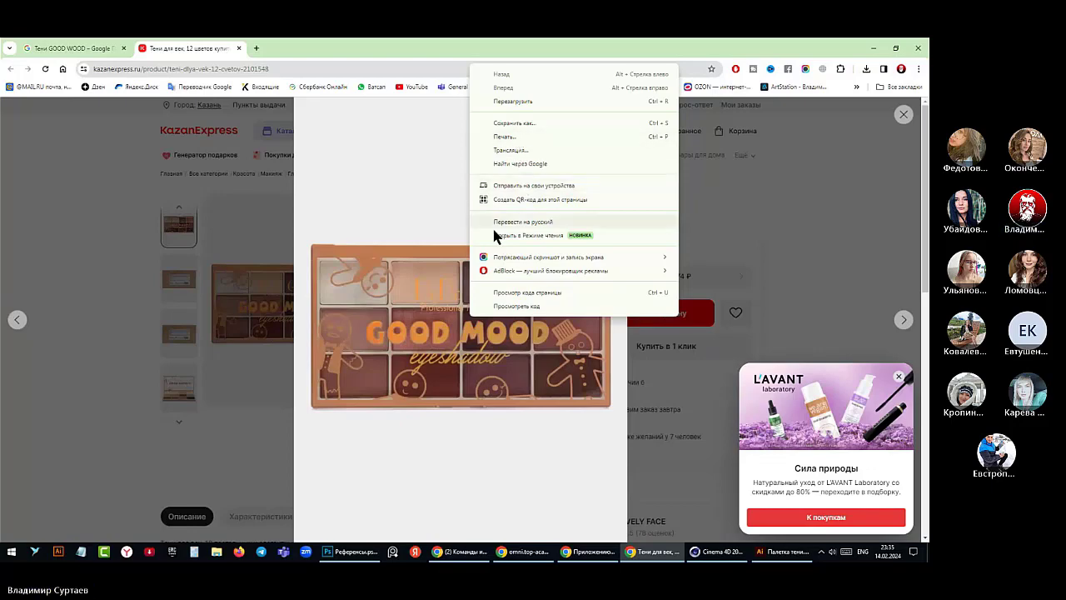
{"action": "left_click", "coordinate": [475, 306]}
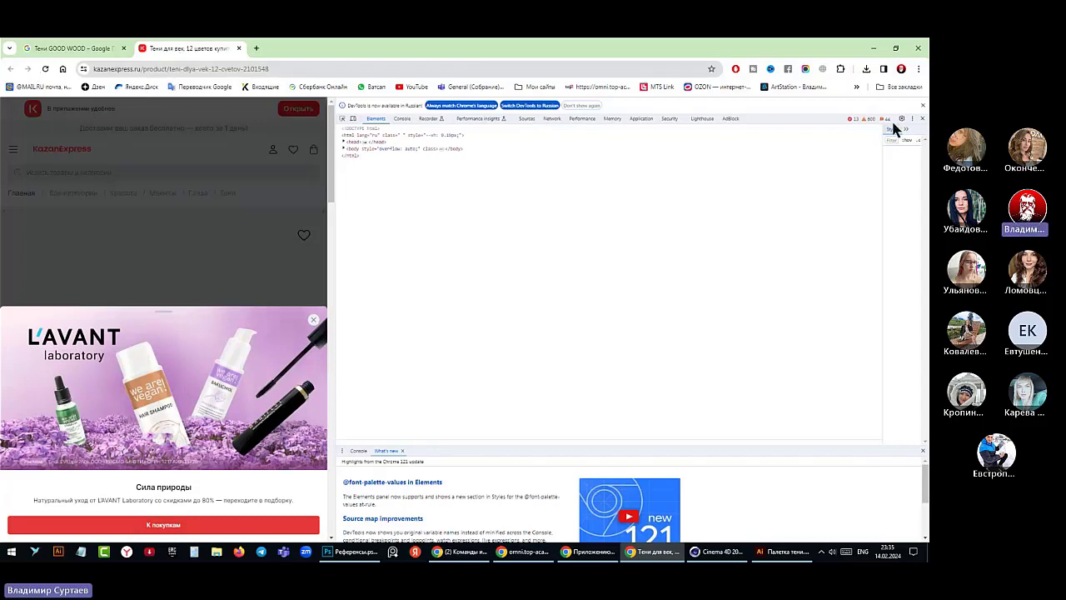
- Close DevTools and return to the Google Images results for Тени GOOD WOOD
{"action": "left_click", "coordinate": [922, 106]}
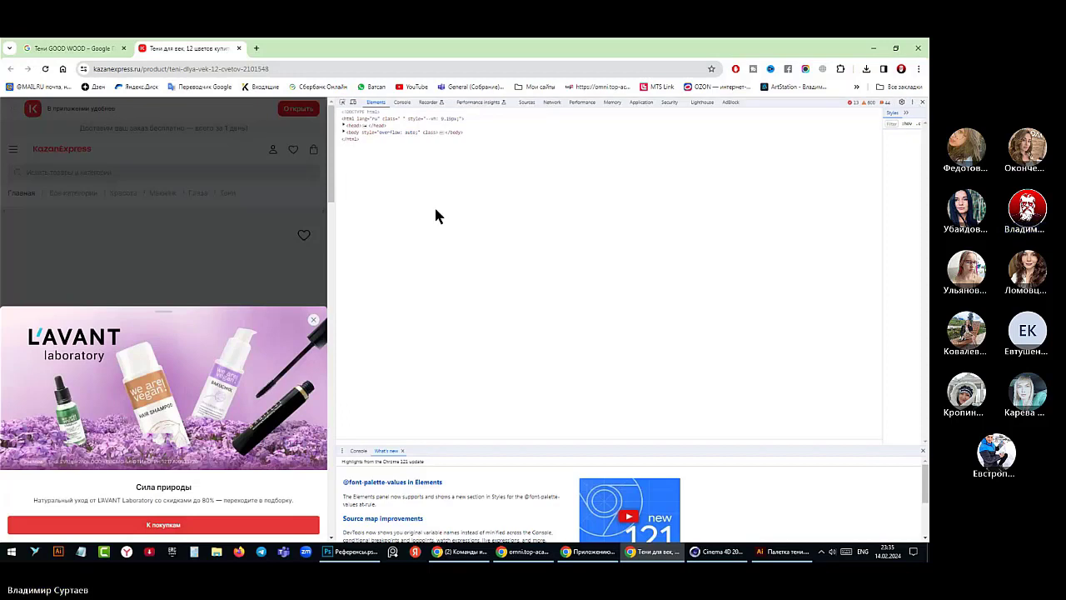
{"action": "left_click", "coordinate": [922, 101]}
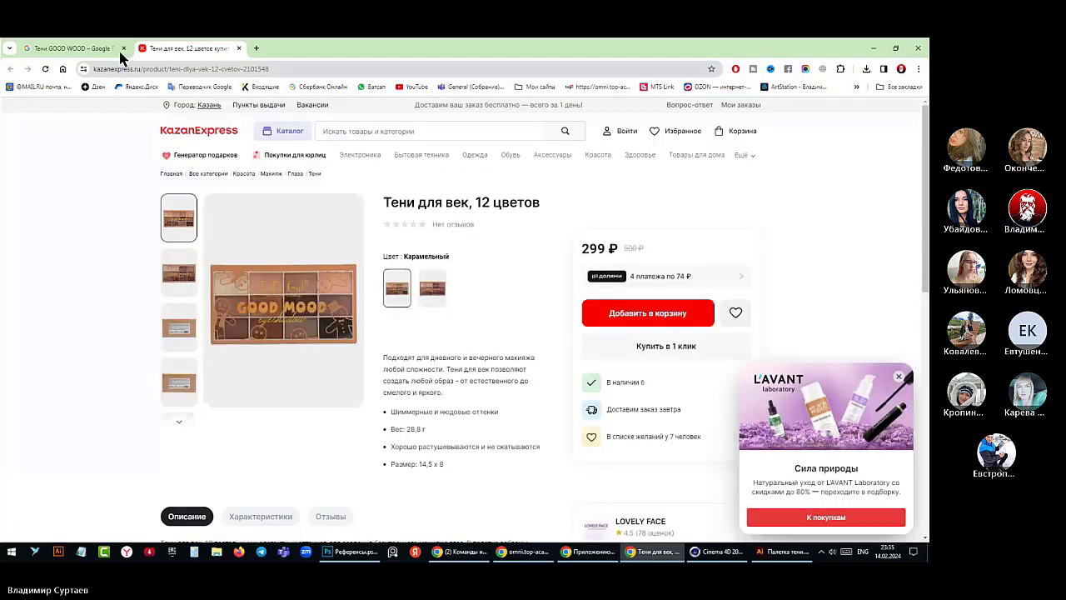
{"action": "left_click", "coordinate": [91, 49]}
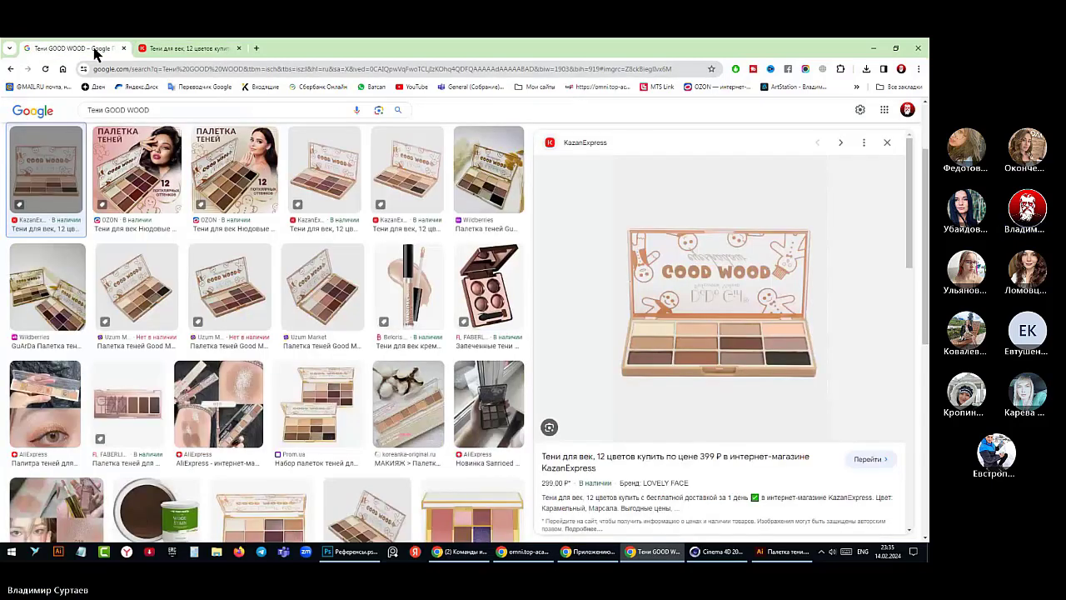
- Bring up the save options for the KazanExpress GOOD WOOD preview image
{"action": "right_click", "coordinate": [722, 289]}
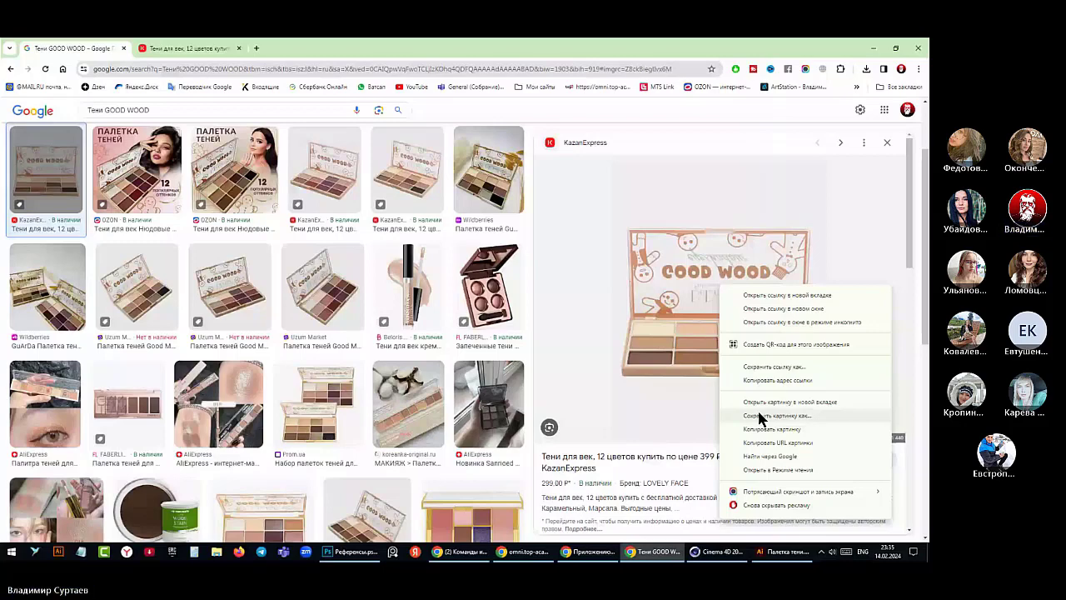
- Minimize Illustrator and Photoshop, then open the тени desktop folder in an enlarged Explorer window
{"action": "left_click", "coordinate": [872, 48]}
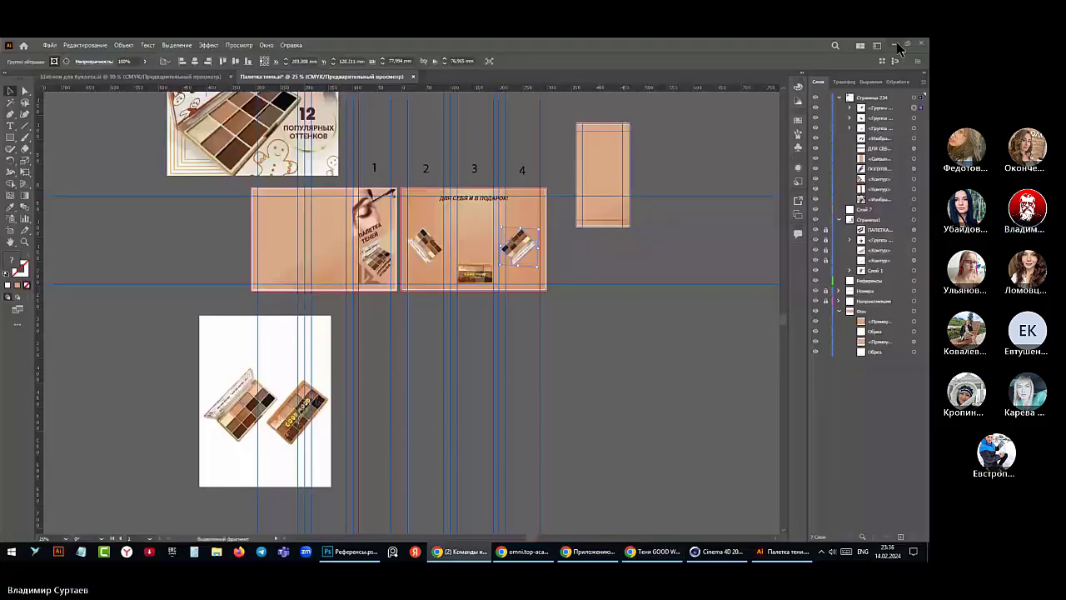
{"action": "left_click", "coordinate": [905, 45]}
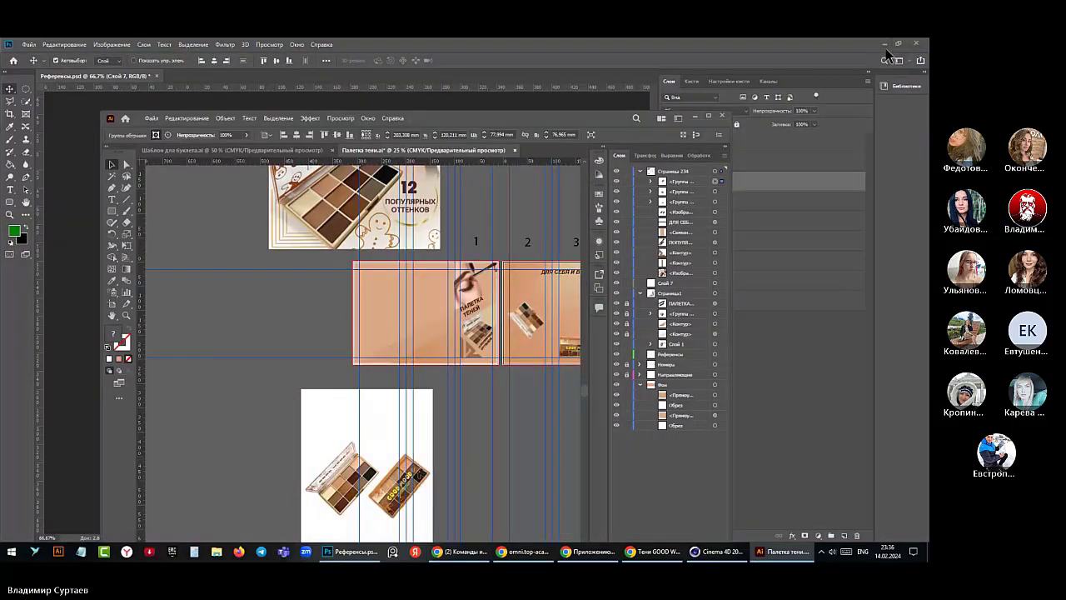
{"action": "left_click", "coordinate": [884, 44]}
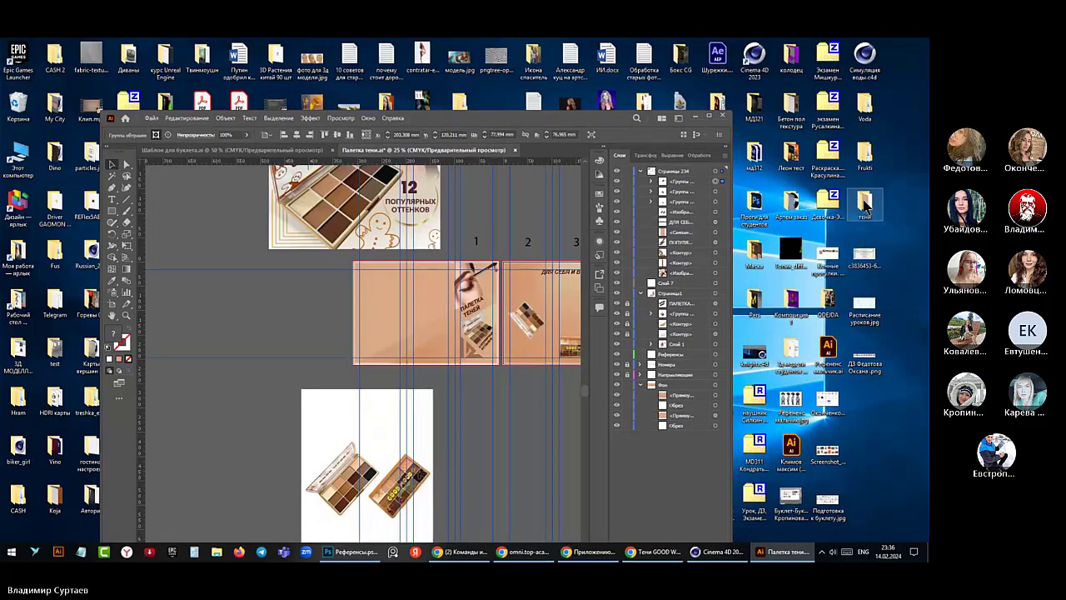
{"action": "double_click", "coordinate": [862, 217]}
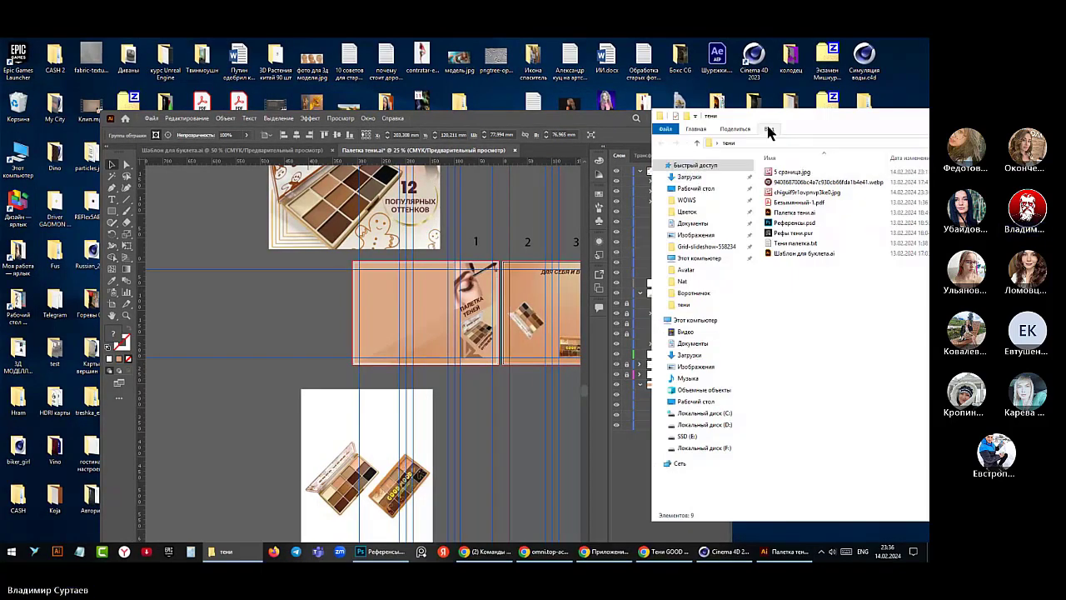
{"action": "left_click", "coordinate": [768, 130]}
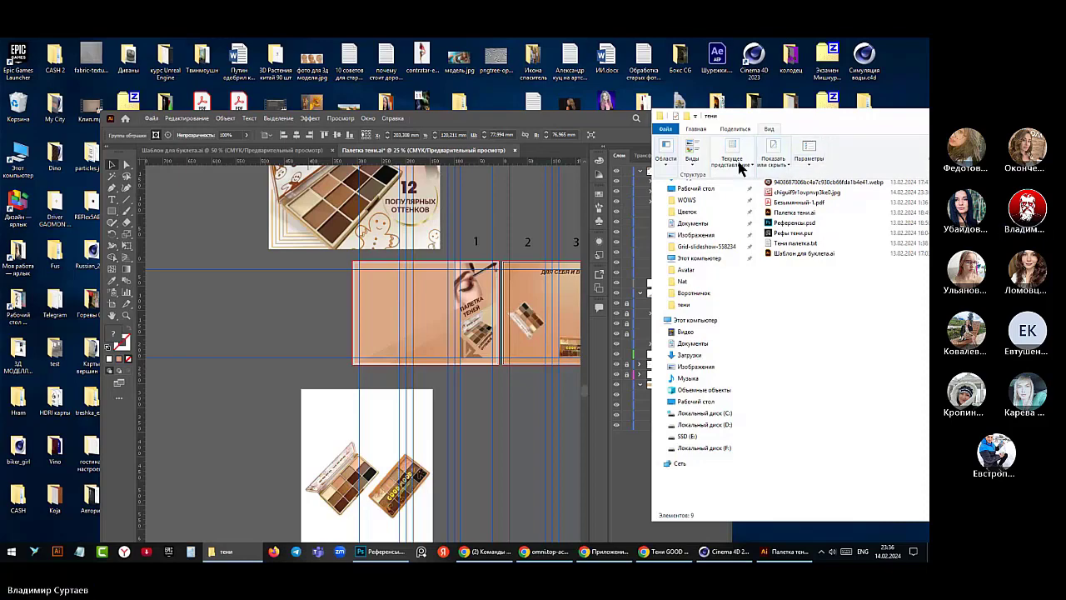
{"action": "double_click", "coordinate": [817, 111]}
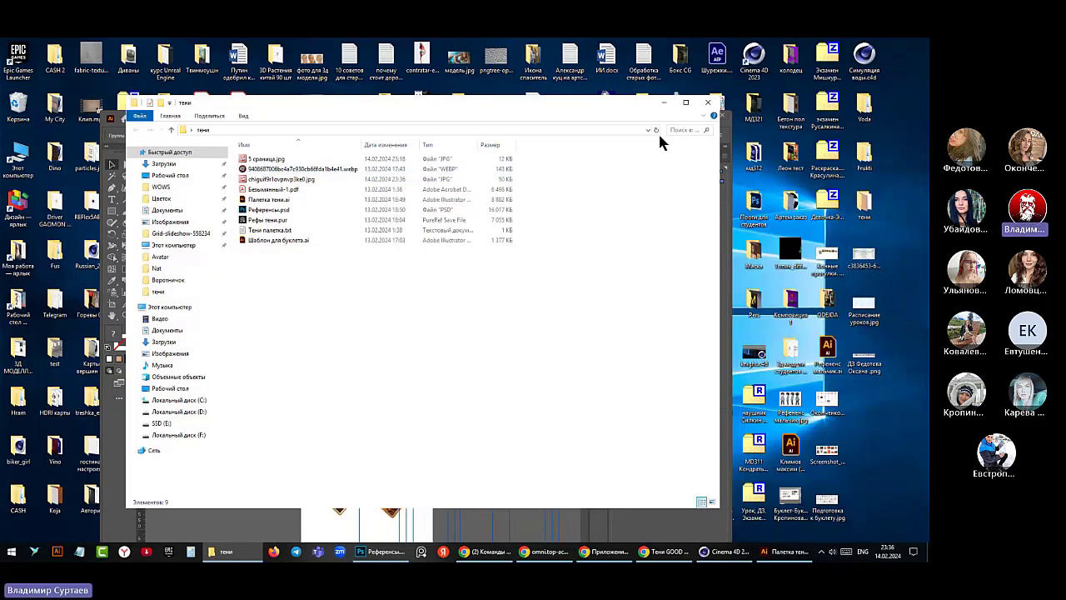
- Maximize the тени folder window and show its files as large icons
{"action": "left_click", "coordinate": [686, 101]}
{"action": "left_click", "coordinate": [116, 56]}
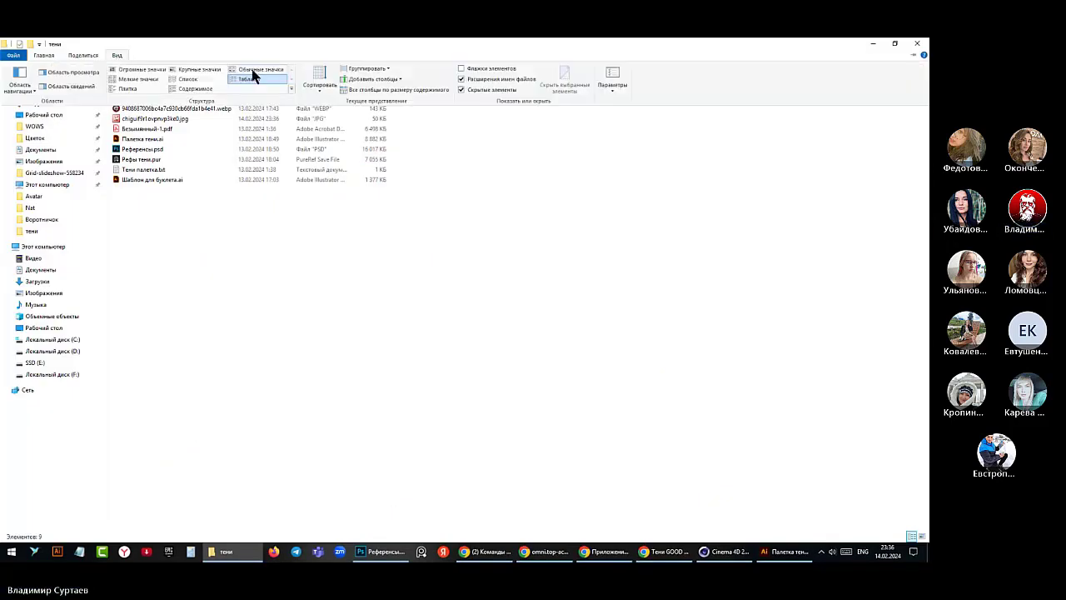
{"action": "left_click", "coordinate": [196, 70]}
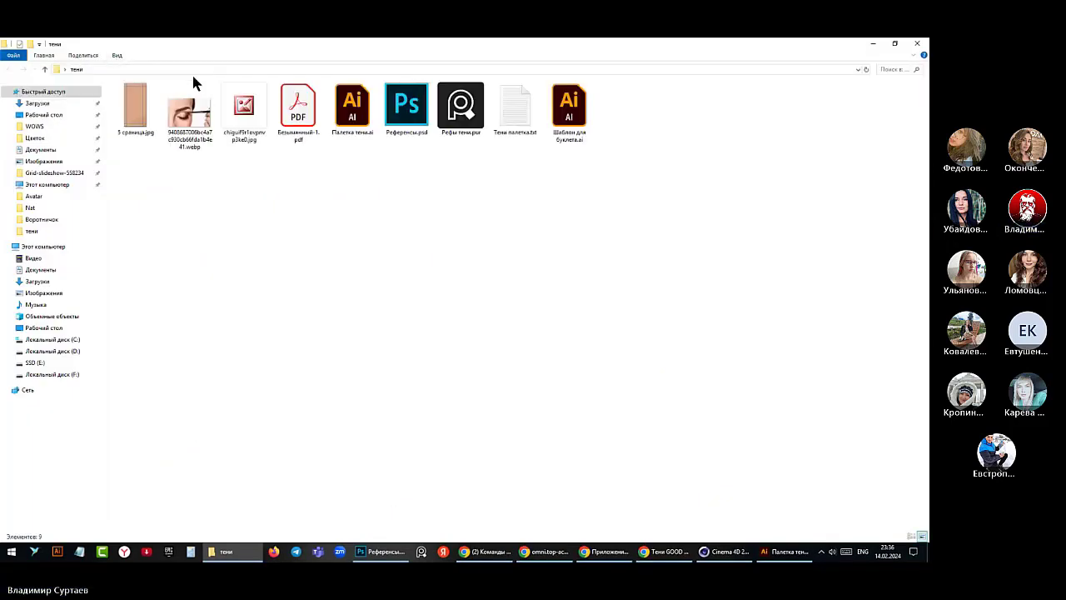
- Delete the broken-preview chigu….jpg file to the recycle bin
{"action": "left_click", "coordinate": [240, 123]}
{"action": "right_click", "coordinate": [240, 125]}
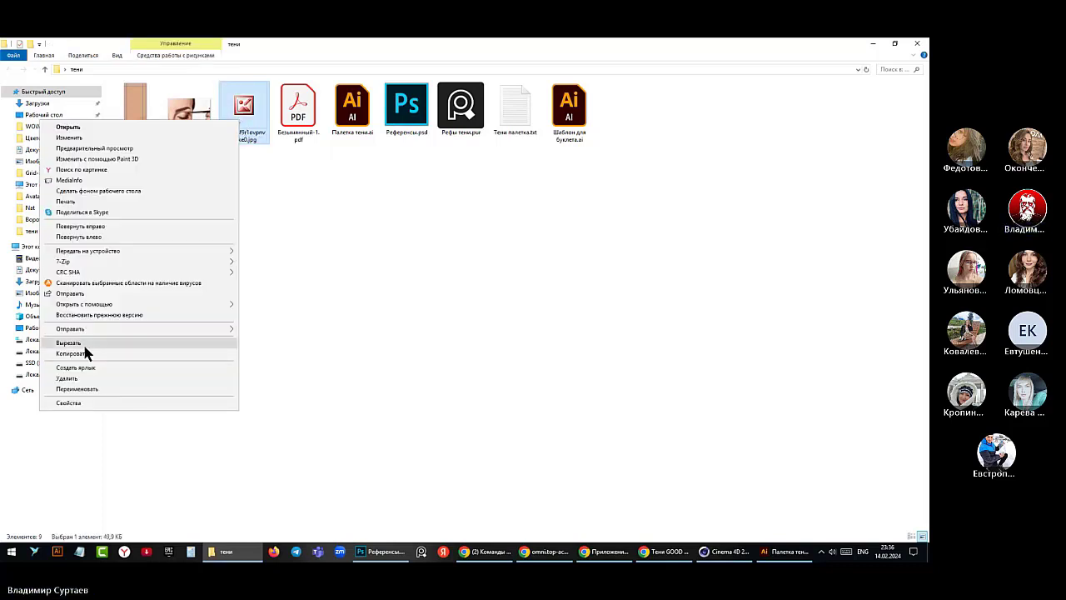
{"action": "key", "text": "Delete"}
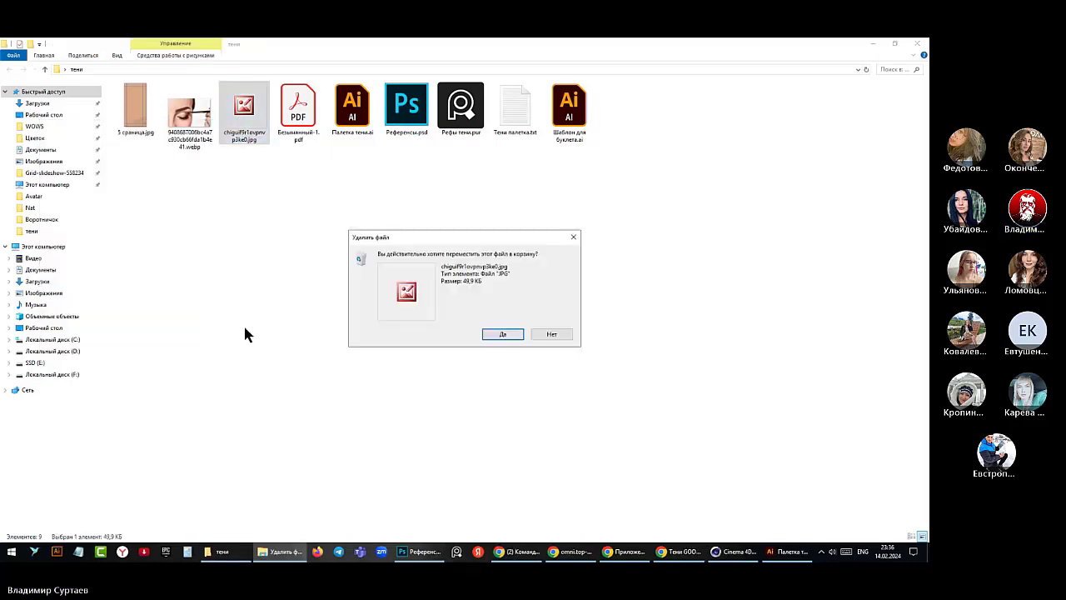
{"action": "left_click", "coordinate": [492, 336]}
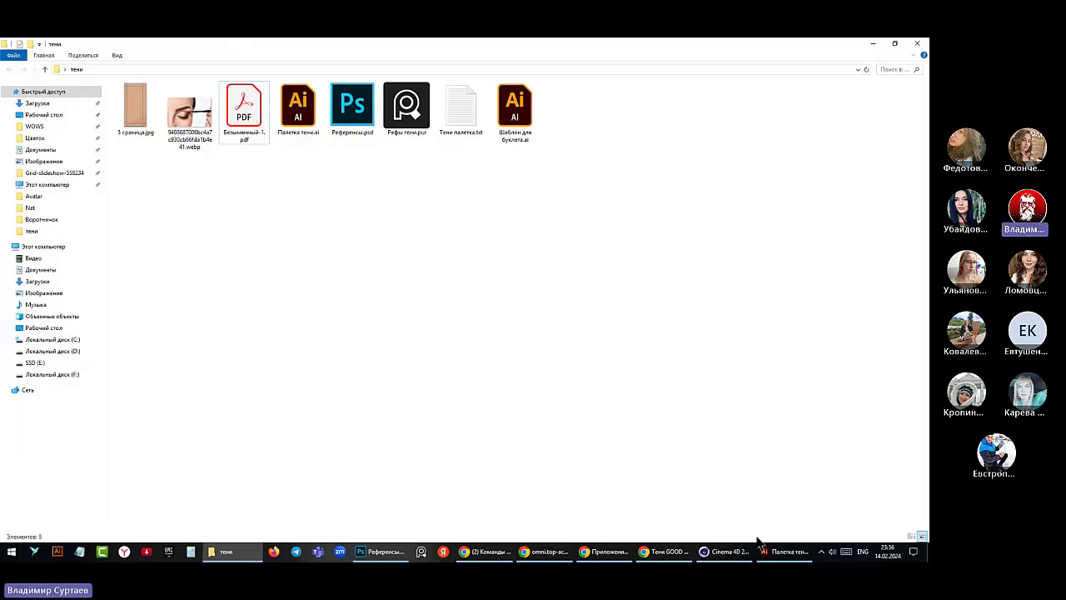
- Save the GOOD WOOD preview image as a jpg into the тени folder, then open its KazanExpress page
{"action": "mouse_move", "coordinate": [564, 556]}
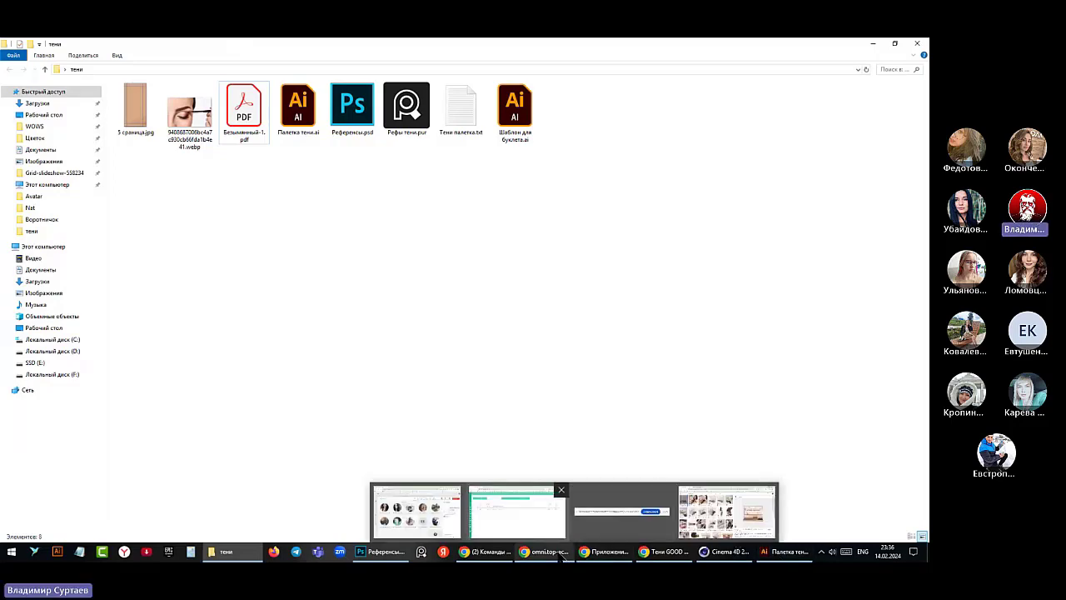
{"action": "left_click", "coordinate": [727, 509]}
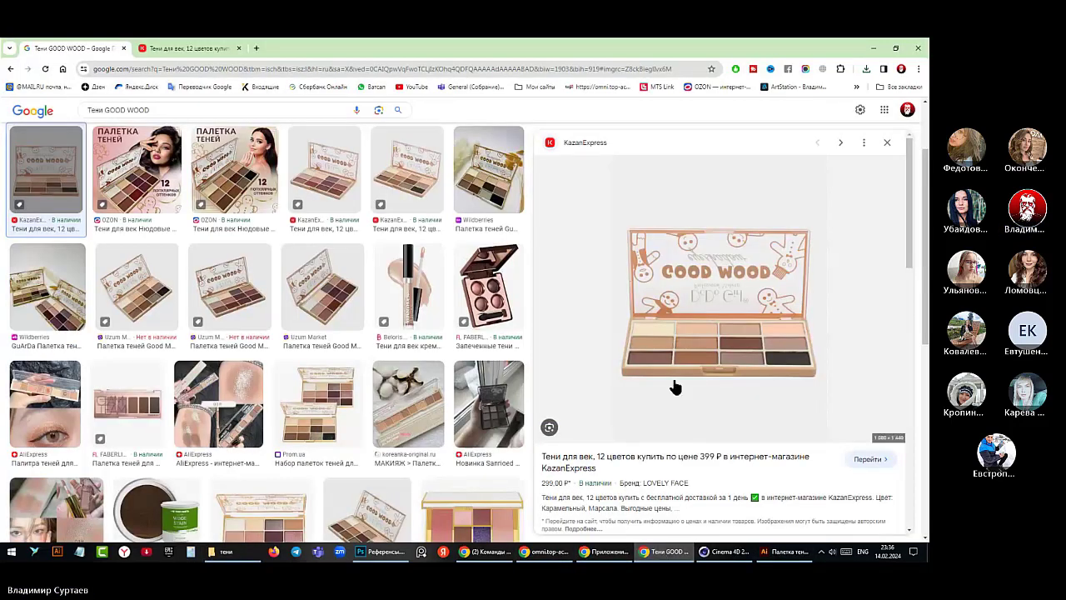
{"action": "right_click", "coordinate": [708, 320]}
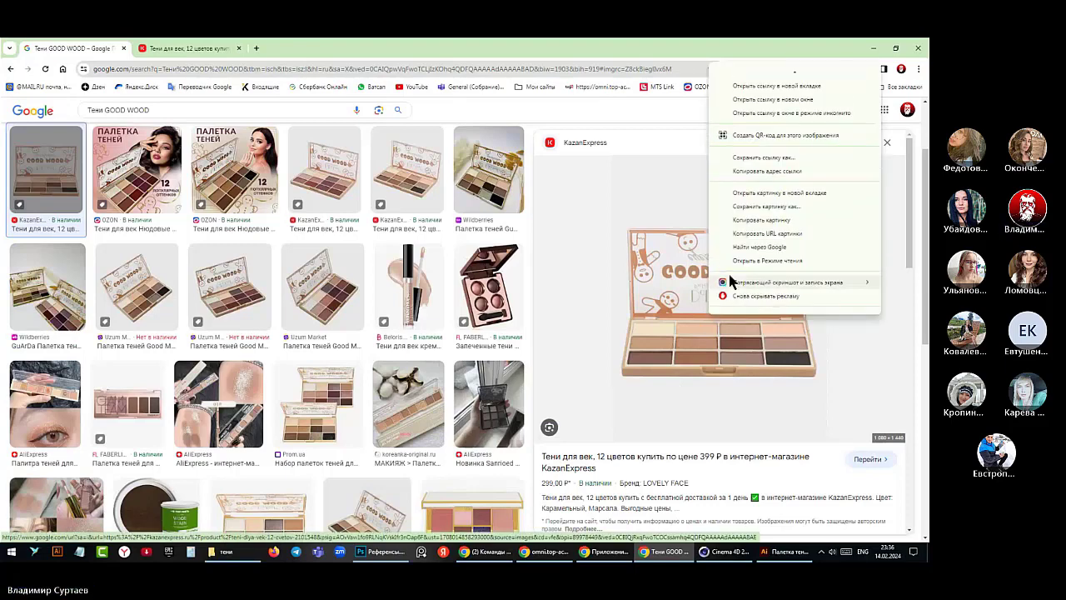
{"action": "left_click", "coordinate": [765, 205]}
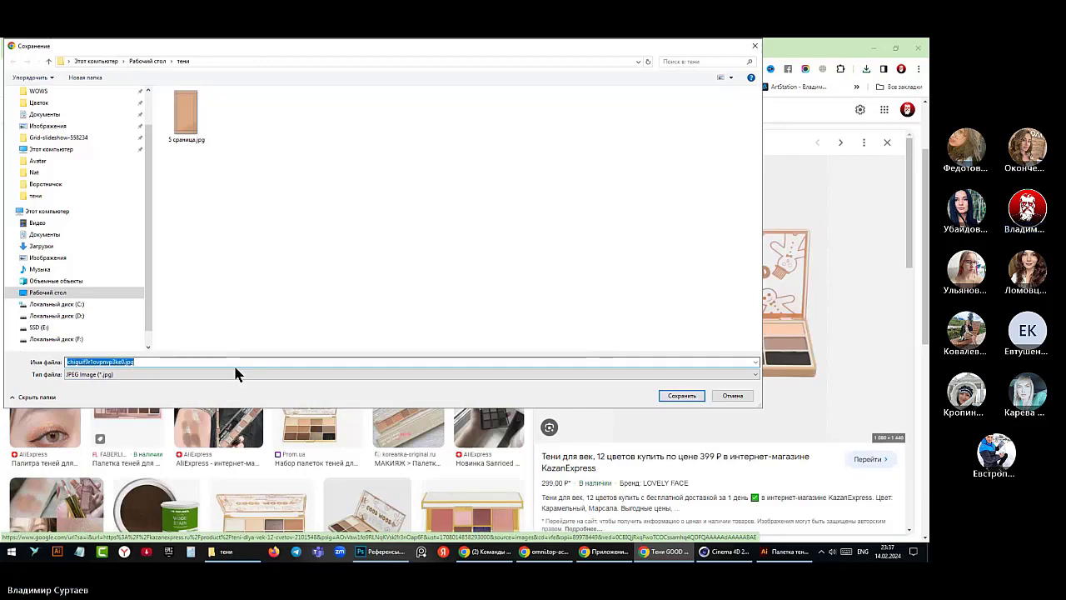
{"action": "left_click", "coordinate": [676, 396]}
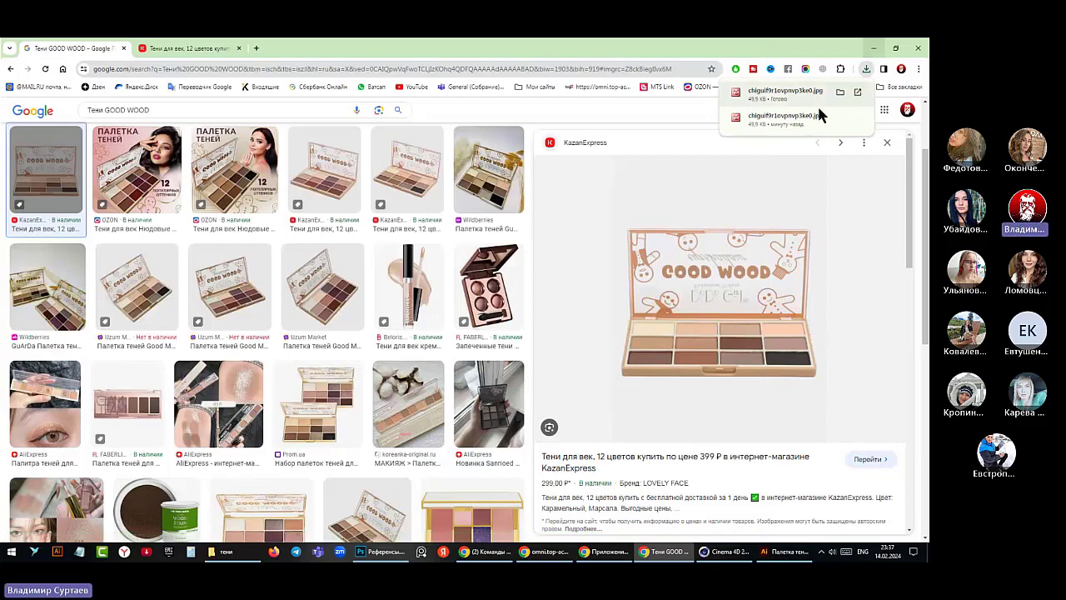
{"action": "left_click", "coordinate": [709, 278]}
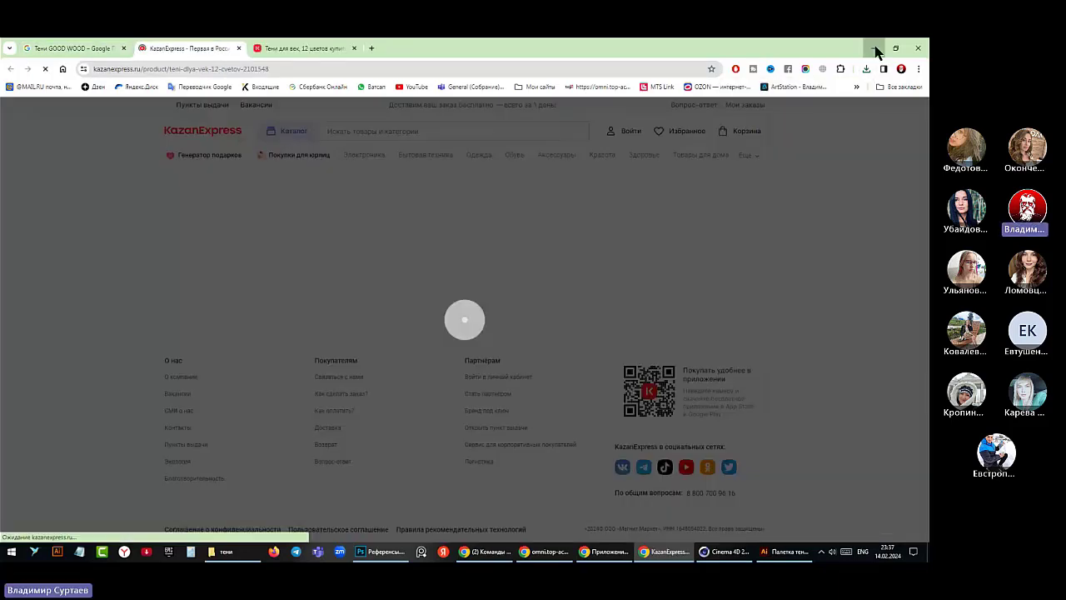
- Preview the newly saved 49.9 KB jpg in тени and find it won't display
{"action": "left_click", "coordinate": [872, 48]}
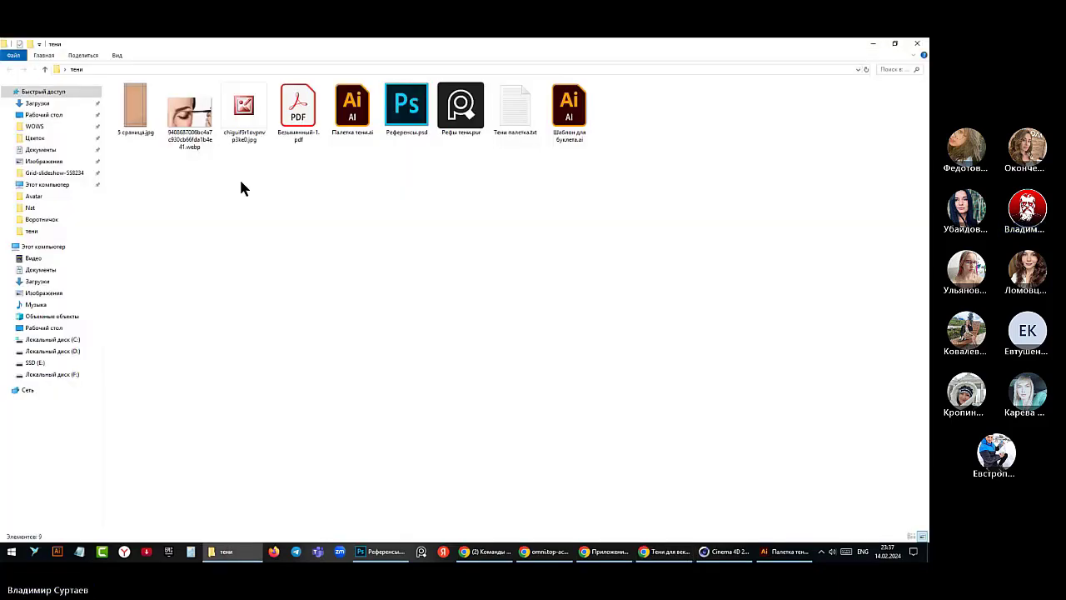
{"action": "left_click", "coordinate": [246, 121]}
{"action": "double_click", "coordinate": [246, 121]}
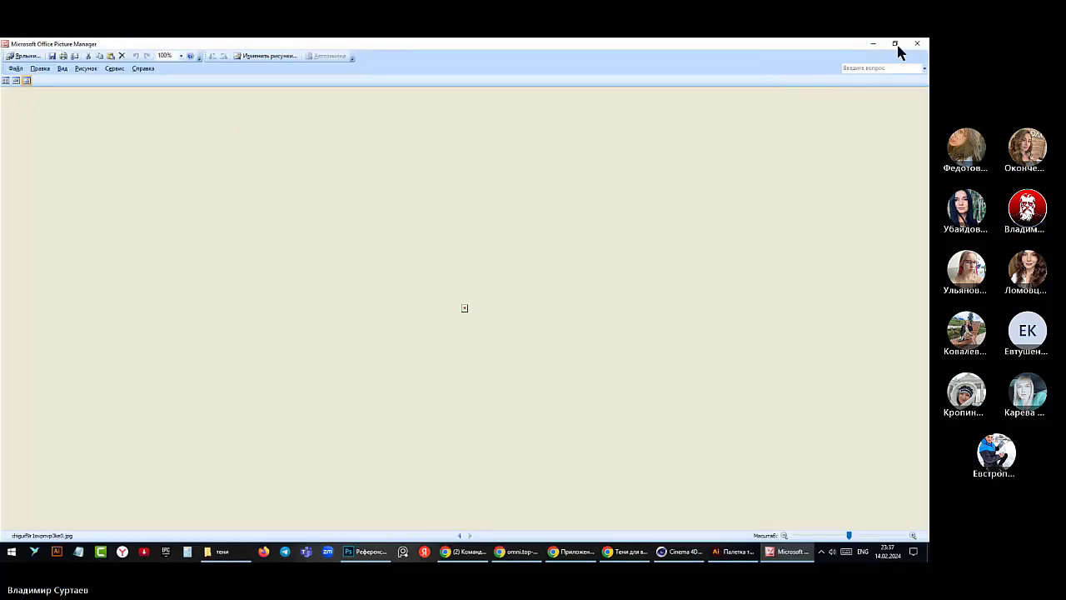
{"action": "left_click", "coordinate": [917, 45]}
- Delete the broken jpg via Удалить, confirm Да, and minimize Explorer to reveal Illustrator
{"action": "right_click", "coordinate": [254, 118]}
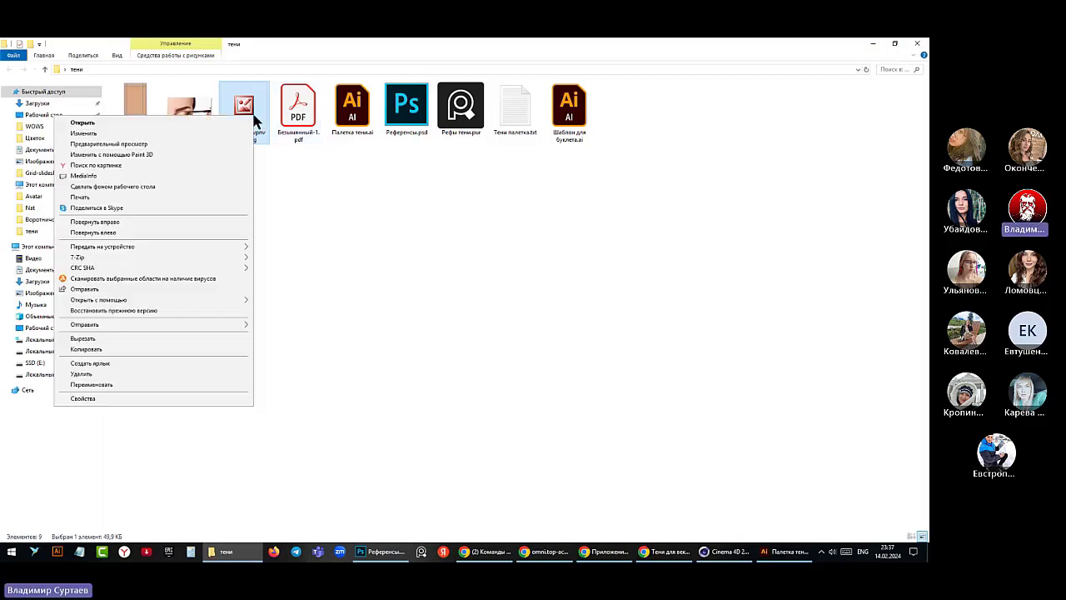
{"action": "left_click", "coordinate": [144, 373]}
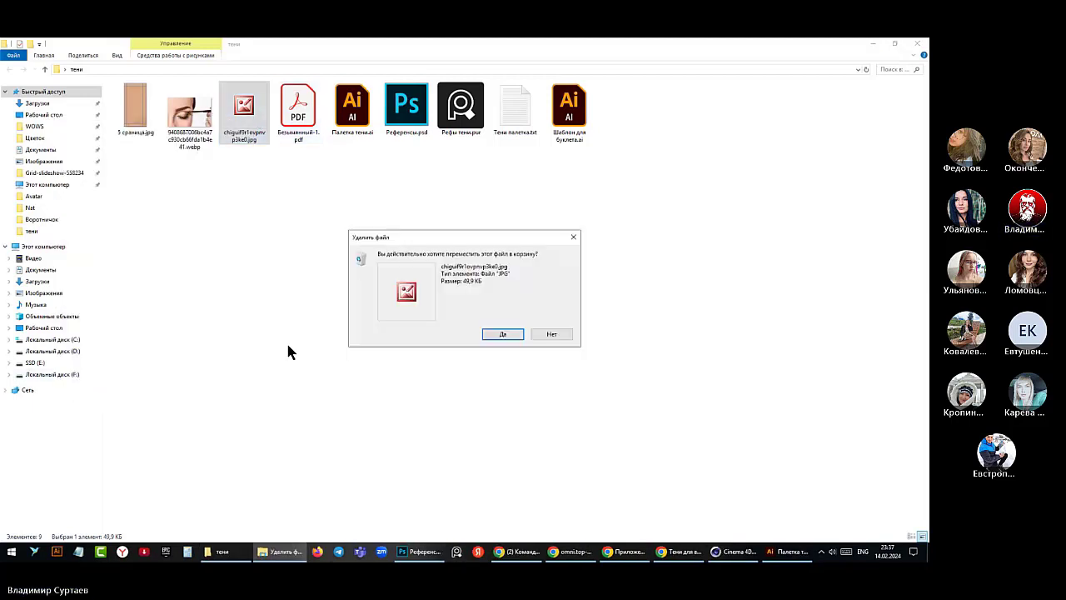
{"action": "left_click", "coordinate": [490, 335]}
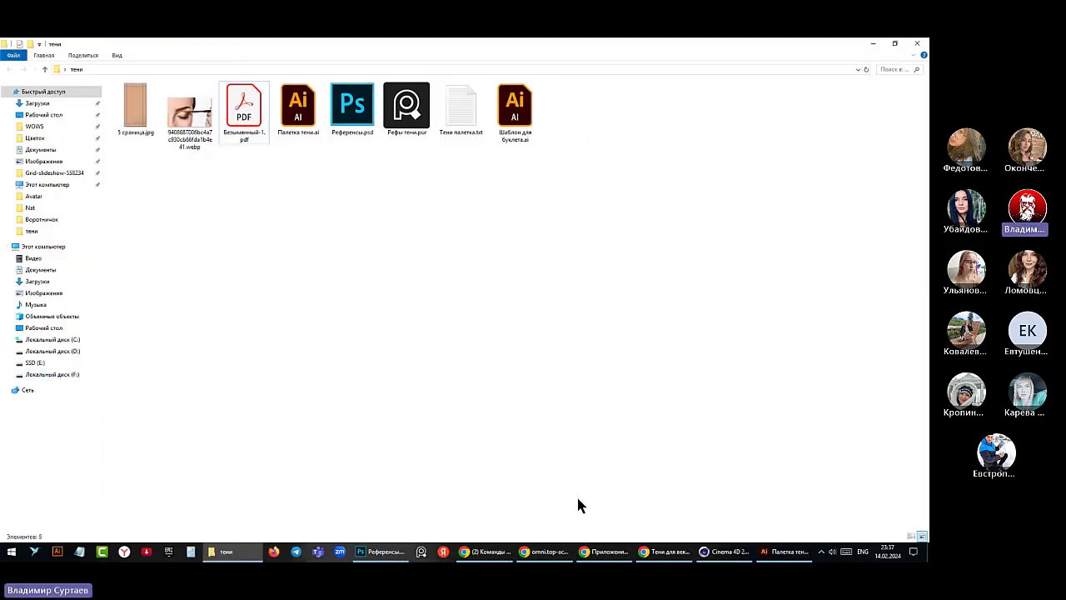
{"action": "left_click", "coordinate": [872, 45]}
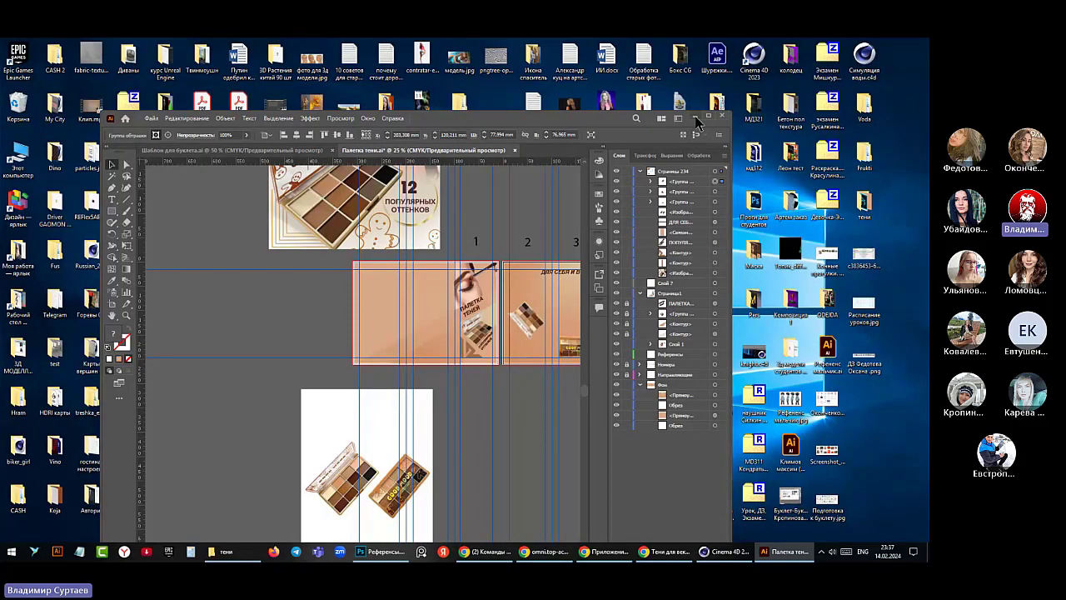
- Maximize the Палетка тени.ai window and zoom in and out over the peach spreads
{"action": "left_click", "coordinate": [708, 118]}
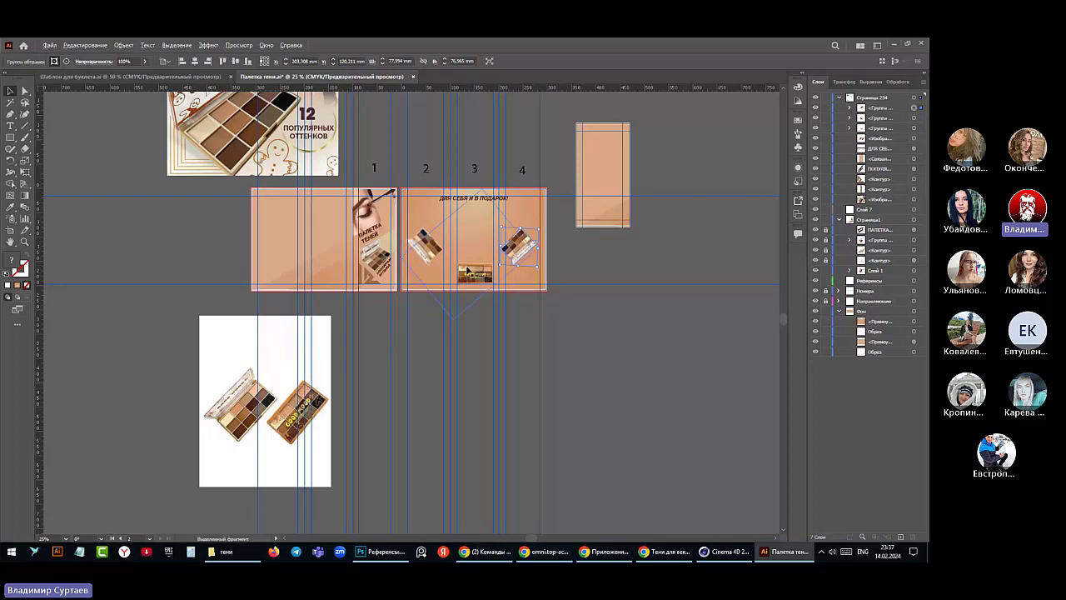
{"action": "scroll", "coordinate": [468, 269], "scroll_direction": "up", "scroll_amount": 2}
{"action": "scroll", "coordinate": [468, 269], "scroll_direction": "down", "scroll_amount": 1}
{"action": "scroll", "coordinate": [468, 269], "scroll_direction": "up", "scroll_amount": 2}
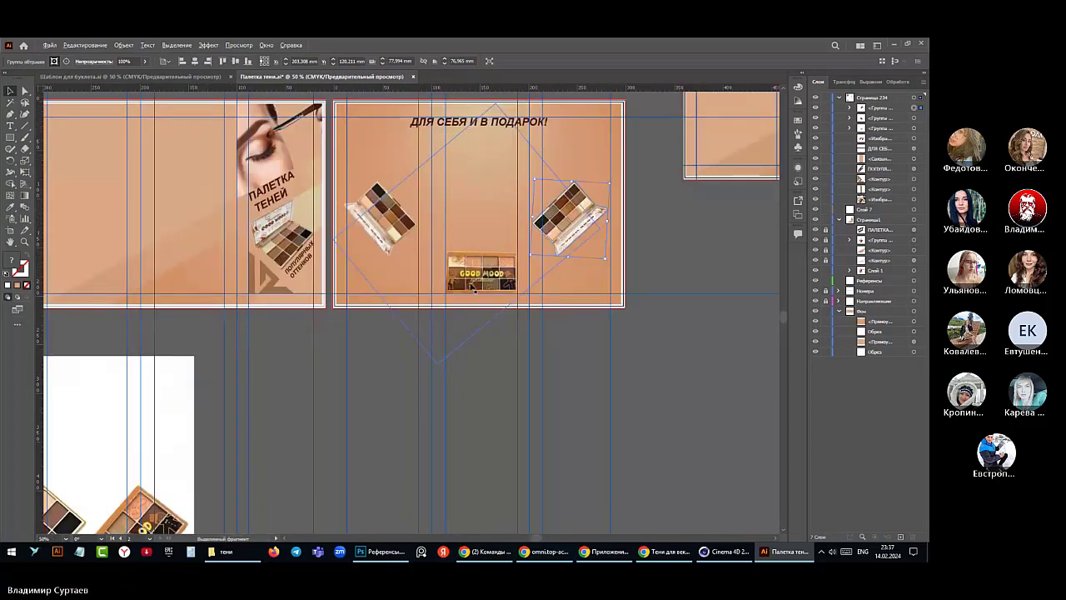
{"action": "scroll", "coordinate": [471, 279], "scroll_direction": "down", "scroll_amount": 2}
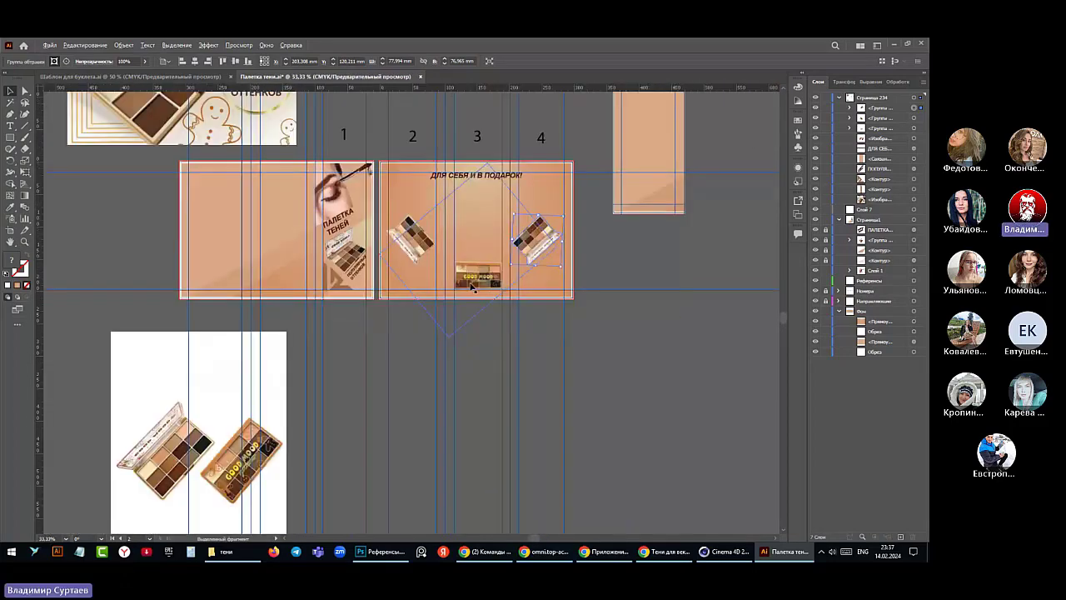
{"action": "scroll", "coordinate": [472, 286], "scroll_direction": "down", "scroll_amount": 1}
{"action": "scroll", "coordinate": [471, 285], "scroll_direction": "down", "scroll_amount": 2}
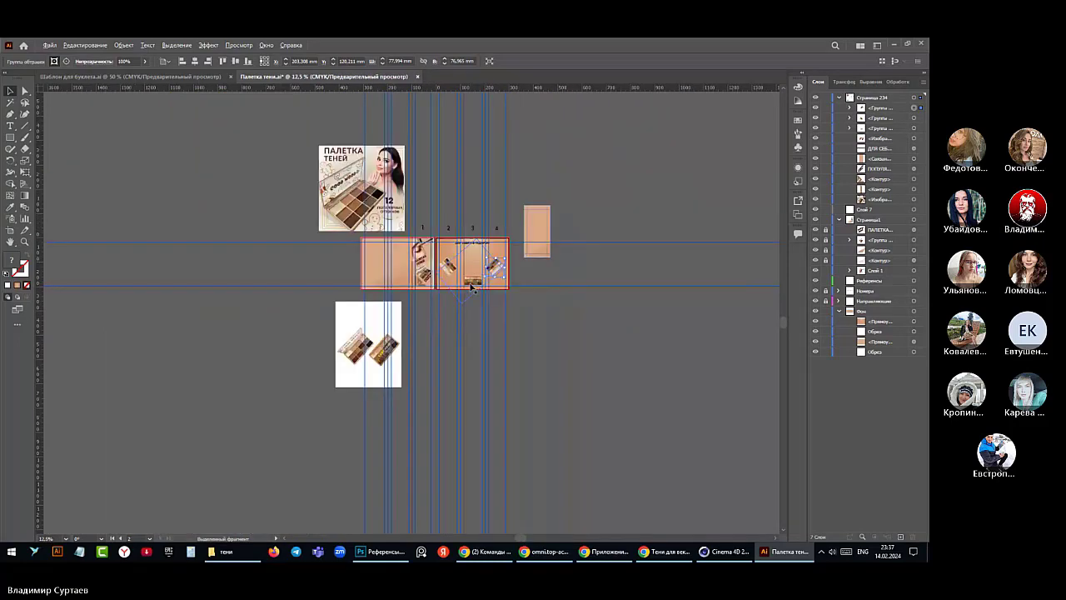
{"action": "scroll", "coordinate": [419, 221], "scroll_direction": "up", "scroll_amount": 4}
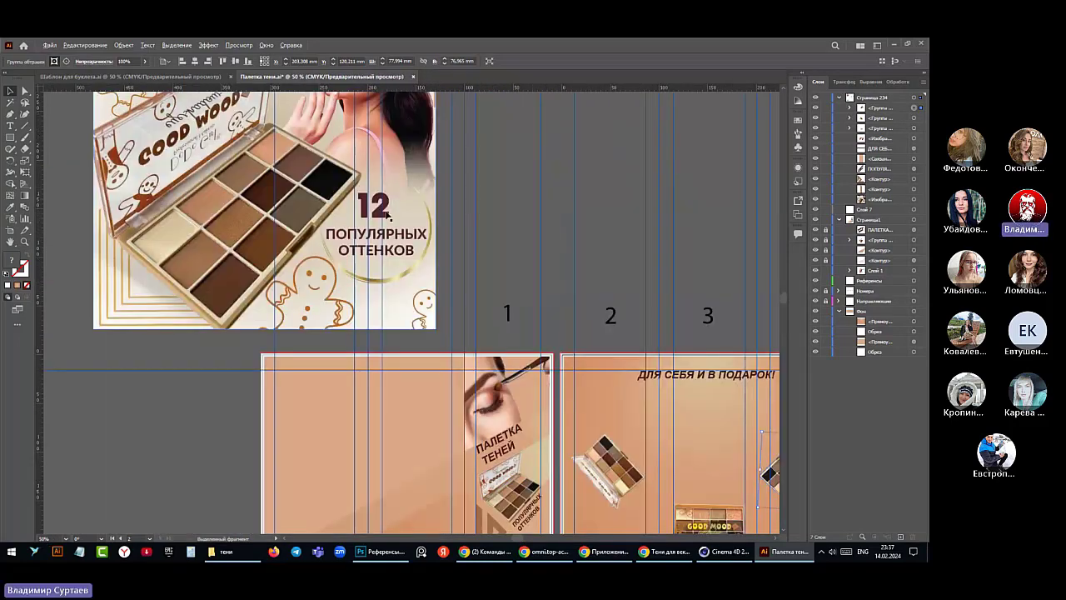
{"action": "scroll", "coordinate": [387, 216], "scroll_direction": "down", "scroll_amount": 2}
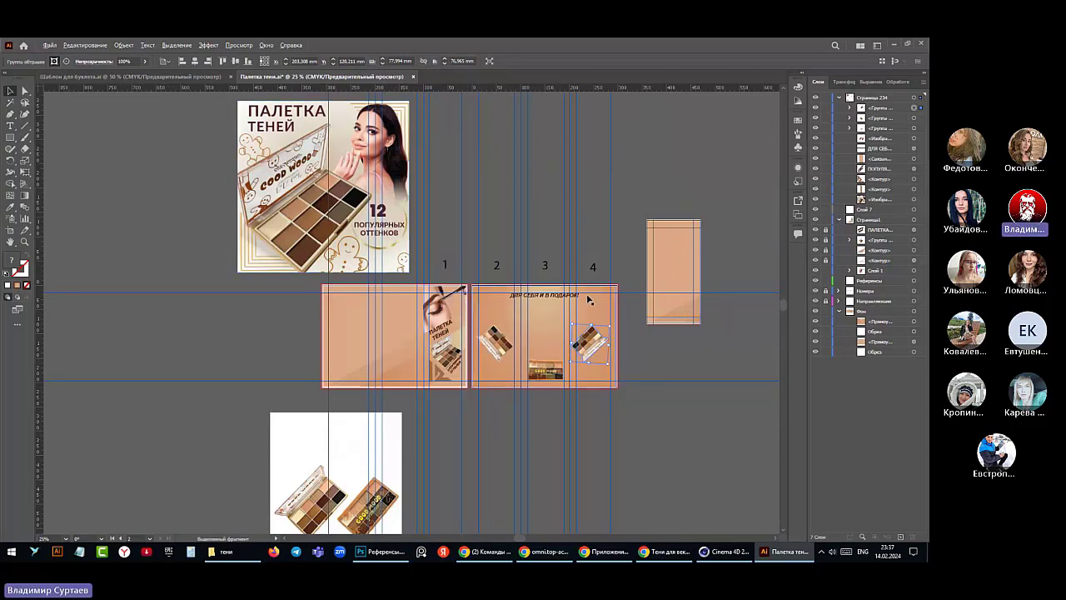
- Deselect the palette image and inspect the second spread's tilted palettes and Good Mood palette
{"action": "left_click", "coordinate": [592, 216]}
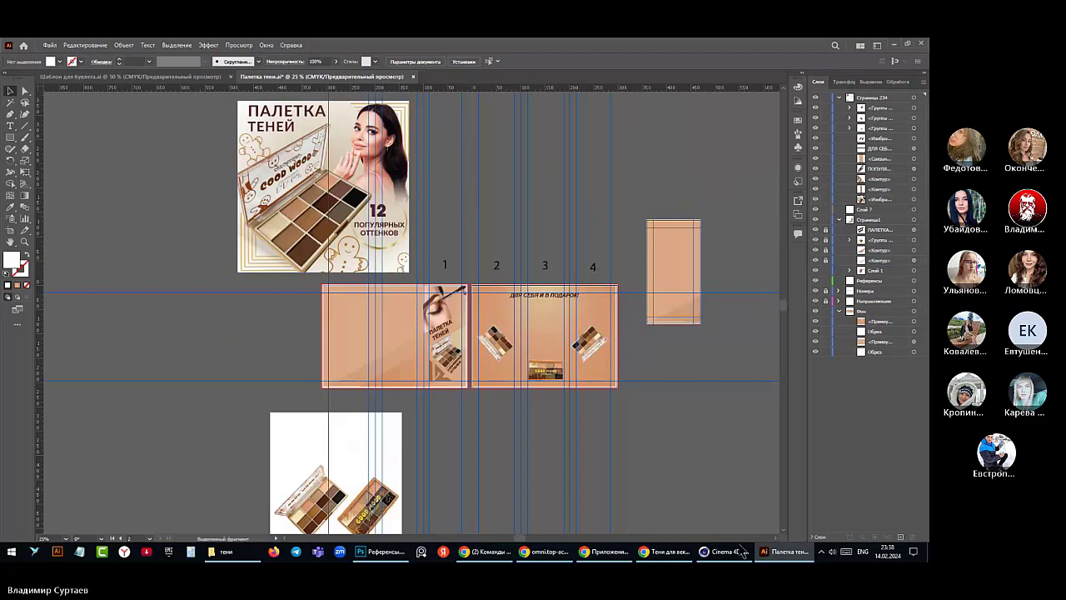
{"action": "scroll", "coordinate": [501, 346], "scroll_direction": "up", "scroll_amount": 3}
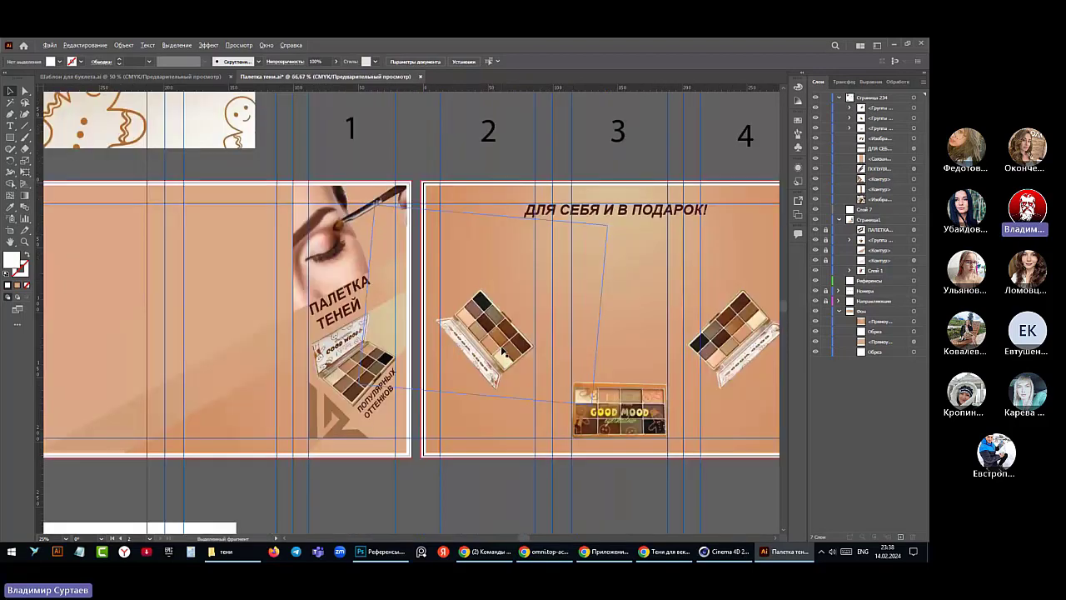
{"action": "scroll", "coordinate": [502, 350], "scroll_direction": "up", "scroll_amount": 1}
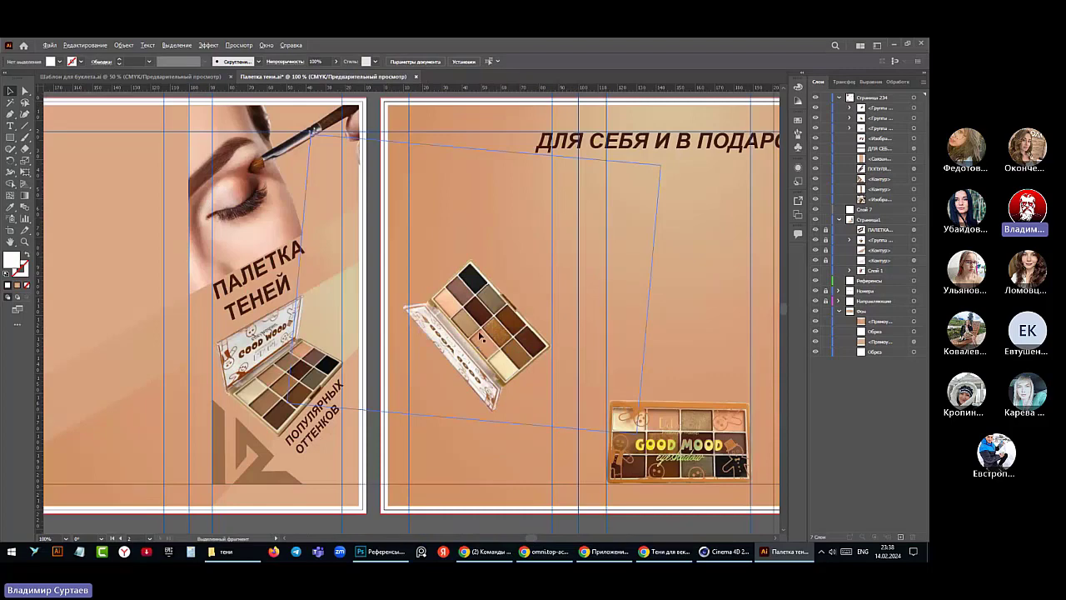
{"action": "scroll", "coordinate": [505, 327], "scroll_direction": "up", "scroll_amount": 4}
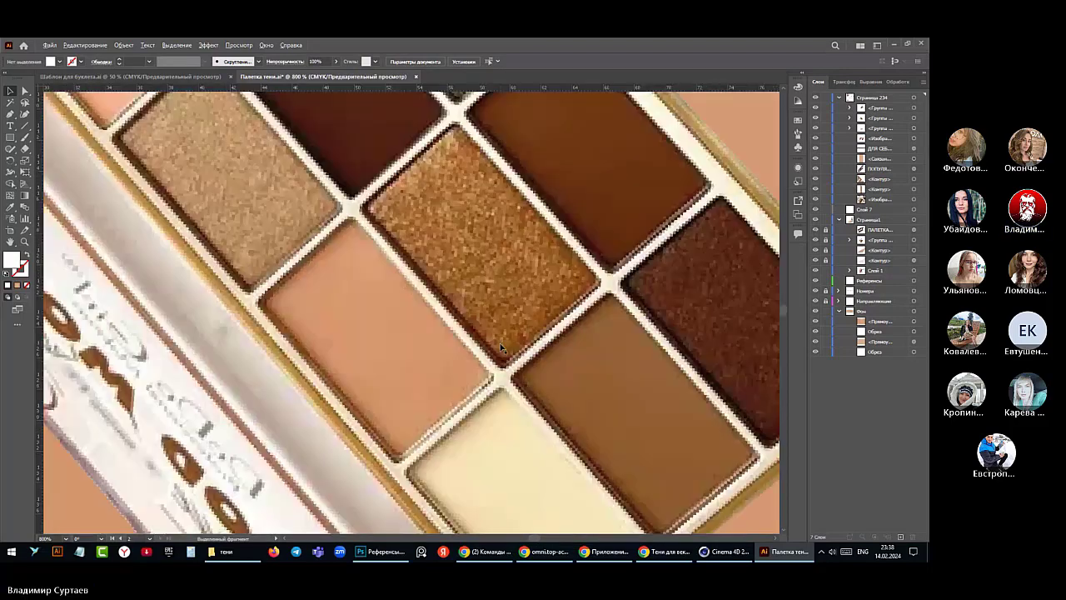
{"action": "scroll", "coordinate": [501, 350], "scroll_direction": "down", "scroll_amount": 3}
{"action": "scroll", "coordinate": [494, 354], "scroll_direction": "down", "scroll_amount": 1}
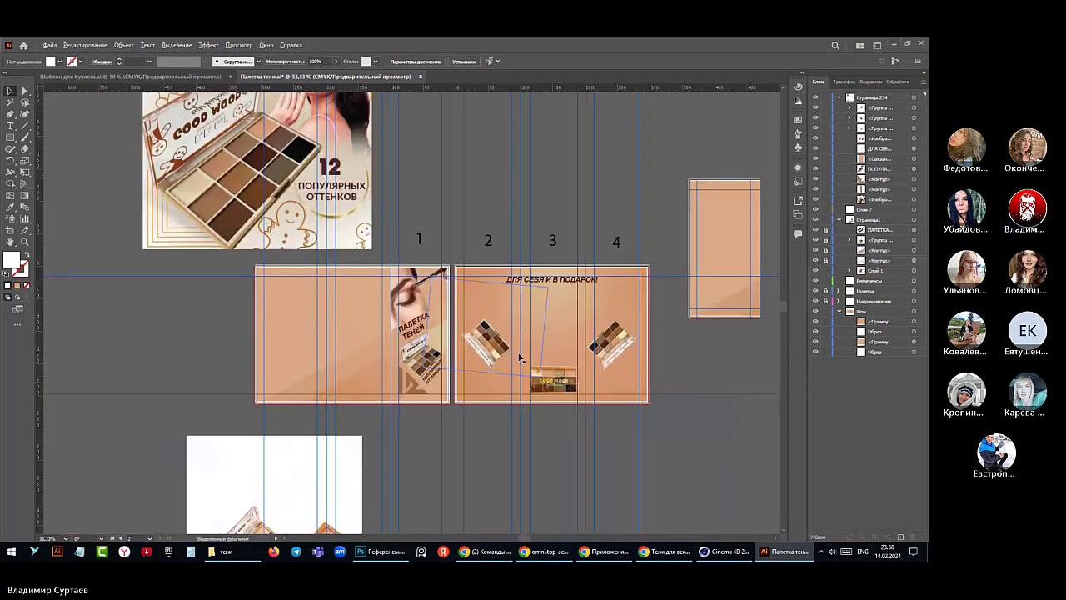
{"action": "scroll", "coordinate": [589, 366], "scroll_direction": "up", "scroll_amount": 2}
{"action": "scroll", "coordinate": [589, 366], "scroll_direction": "down", "scroll_amount": 1}
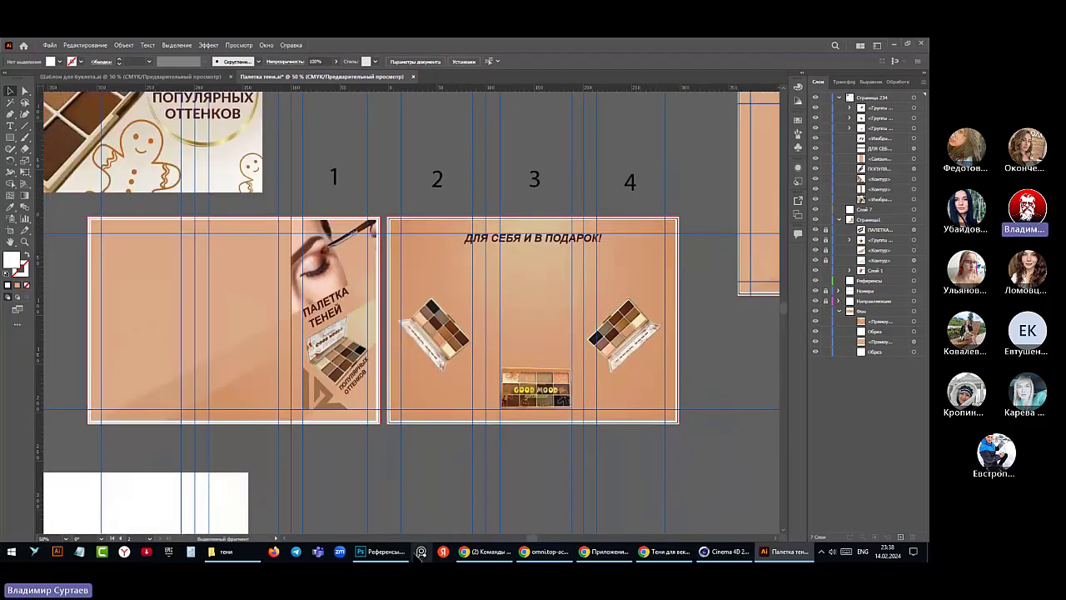
- In Референсы.psd, hide Слой 7 and Слой 4 to reveal the bulleted palette image
{"action": "left_click", "coordinate": [382, 552]}
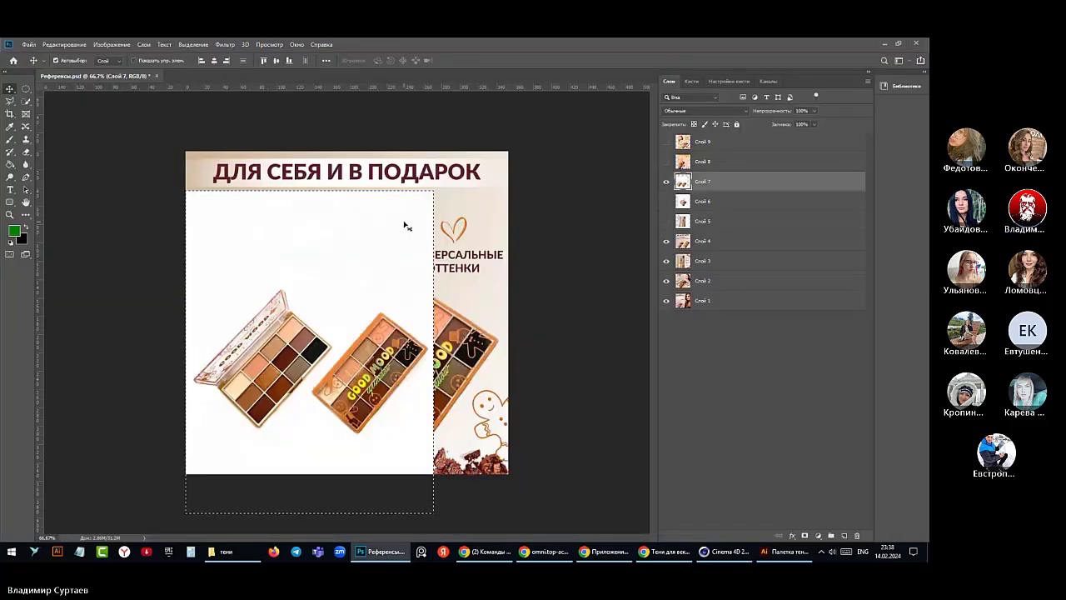
{"action": "left_click", "coordinate": [666, 184]}
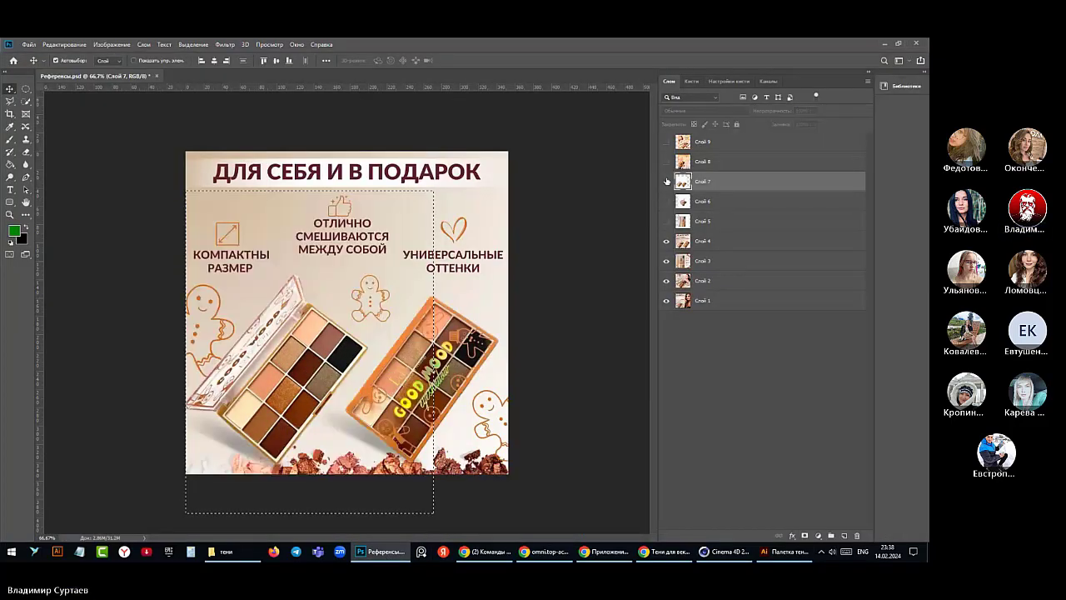
{"action": "left_click", "coordinate": [666, 241]}
{"action": "left_click", "coordinate": [667, 242]}
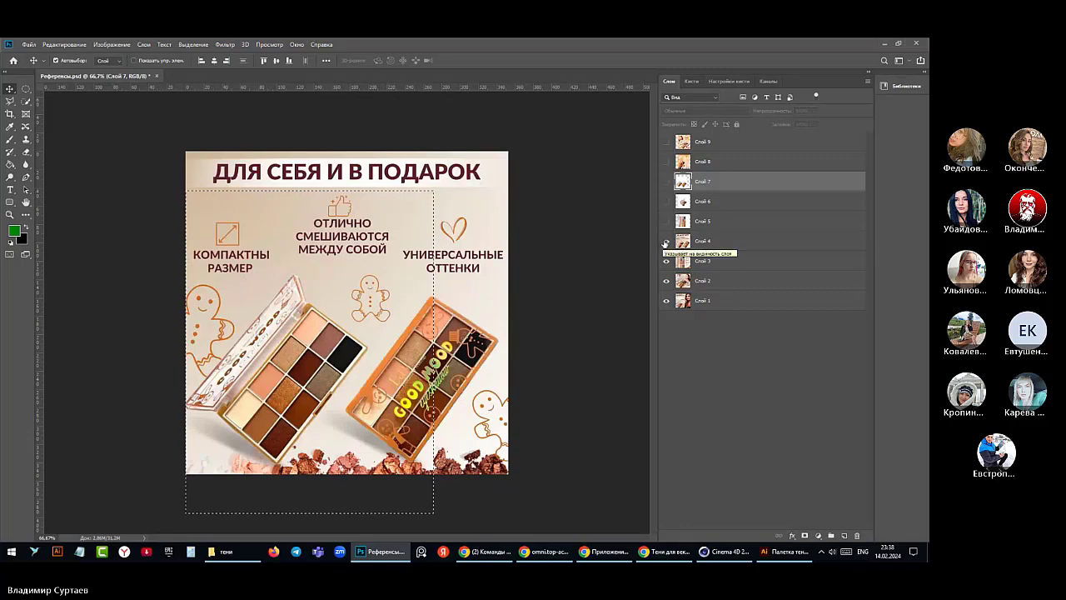
{"action": "left_click", "coordinate": [666, 241]}
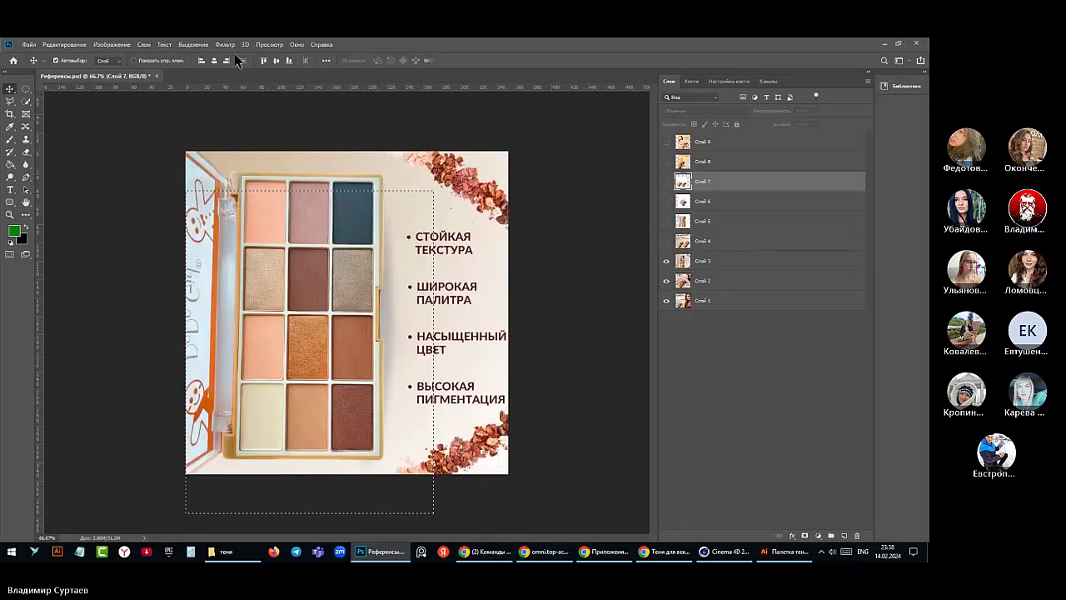
- Load Слой 3 as a selection, copy the palette image, and return to Illustrator
{"action": "left_click", "coordinate": [193, 45]}
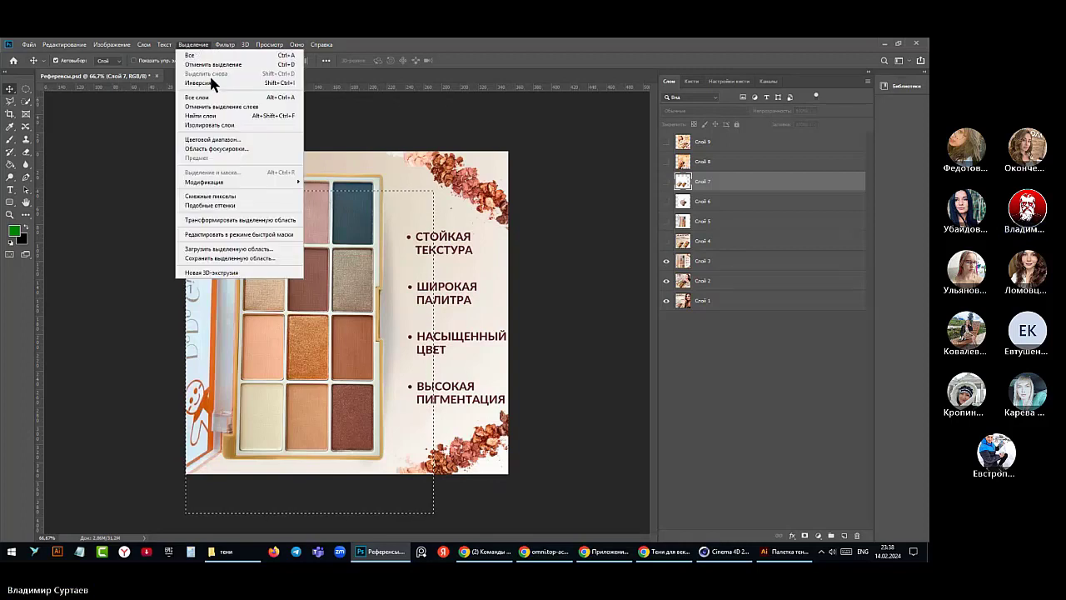
{"action": "left_click", "coordinate": [726, 263]}
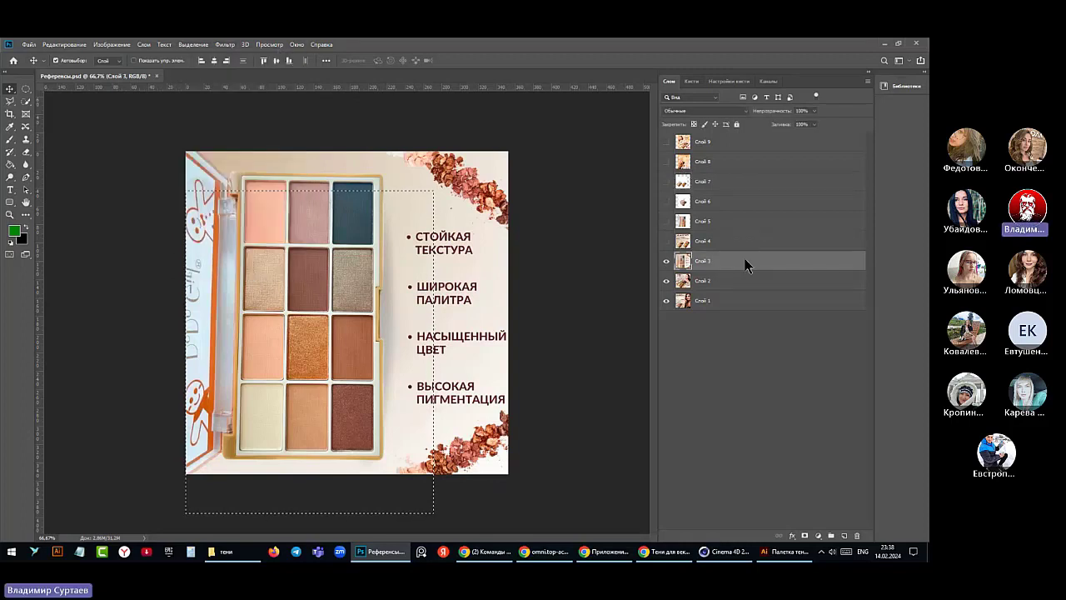
{"action": "left_click", "coordinate": [193, 45]}
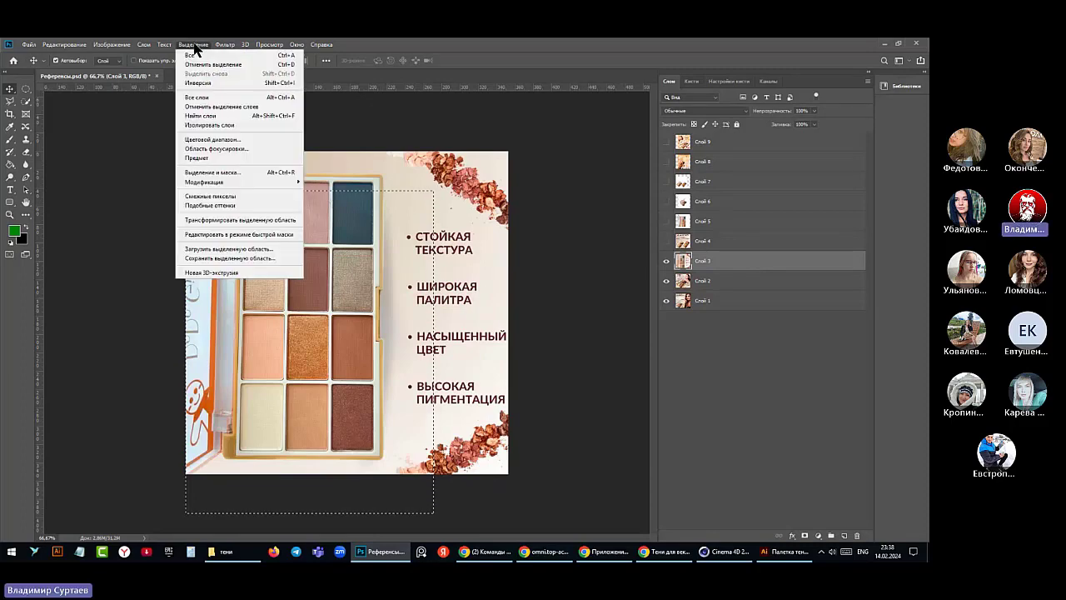
{"action": "left_click", "coordinate": [206, 249]}
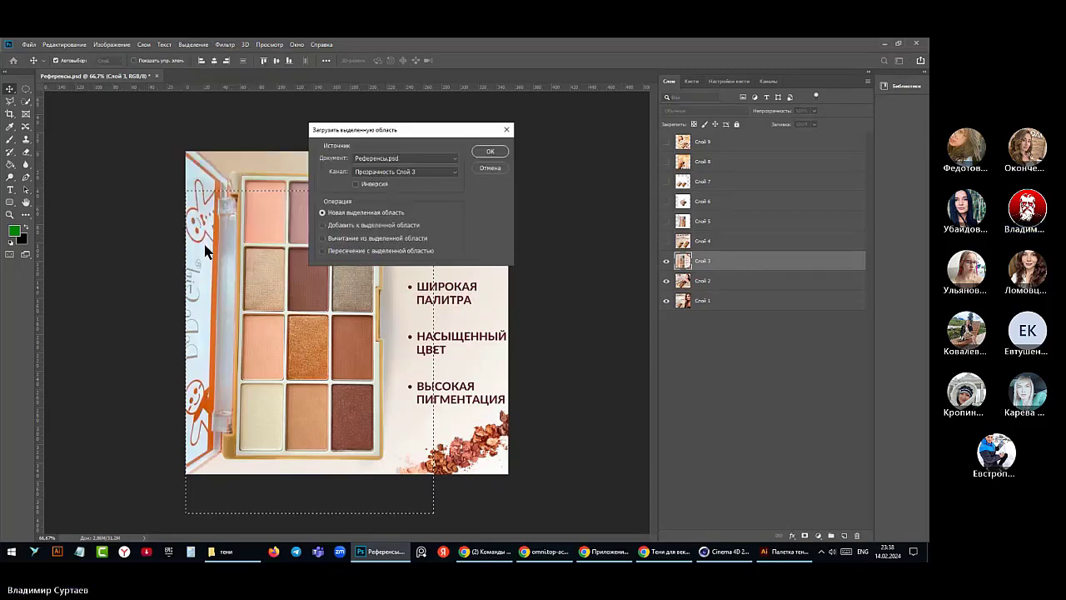
{"action": "left_click", "coordinate": [484, 153]}
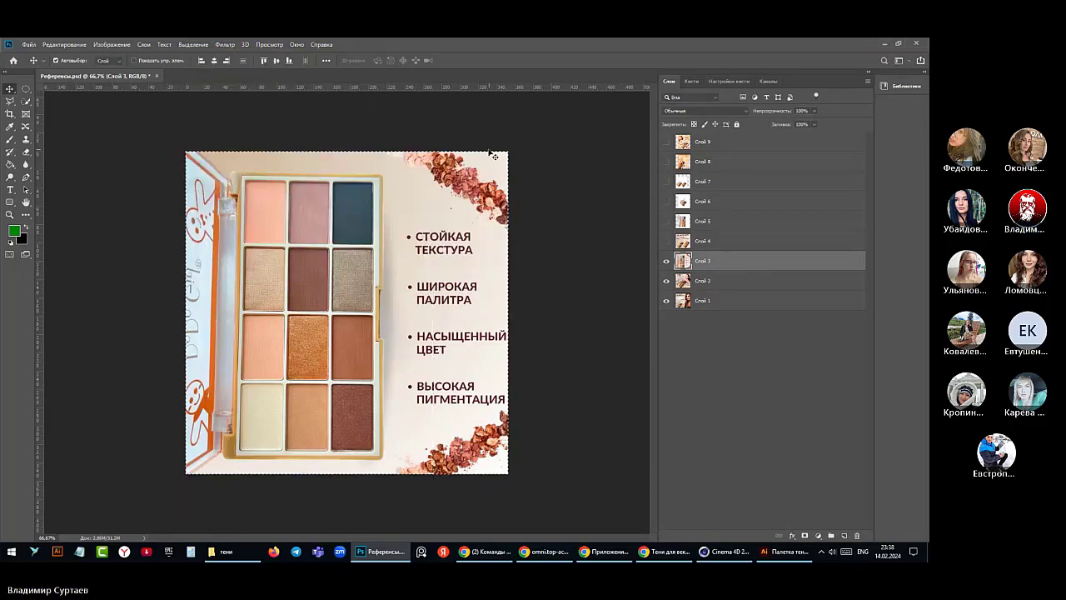
{"action": "left_click", "coordinate": [63, 45]}
{"action": "left_click", "coordinate": [63, 112]}
{"action": "left_click", "coordinate": [785, 552]}
- Delete the old ПАЛЕТКА ТЕНЕЙ reference image from the layout
{"action": "scroll", "coordinate": [449, 408], "scroll_direction": "down", "scroll_amount": 2}
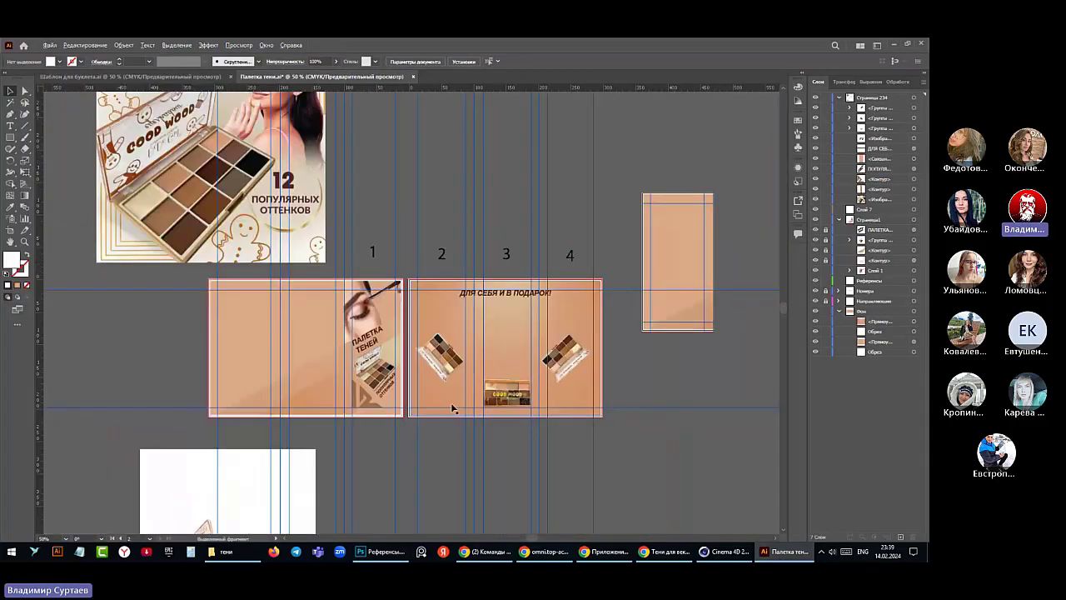
{"action": "left_click", "coordinate": [231, 241]}
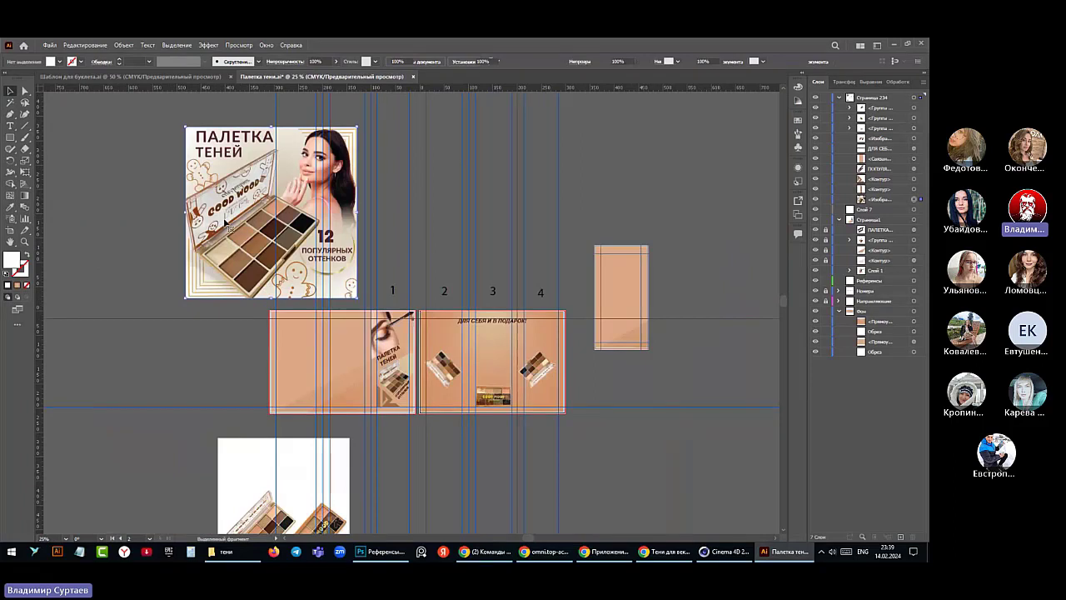
{"action": "key", "text": "Delete"}
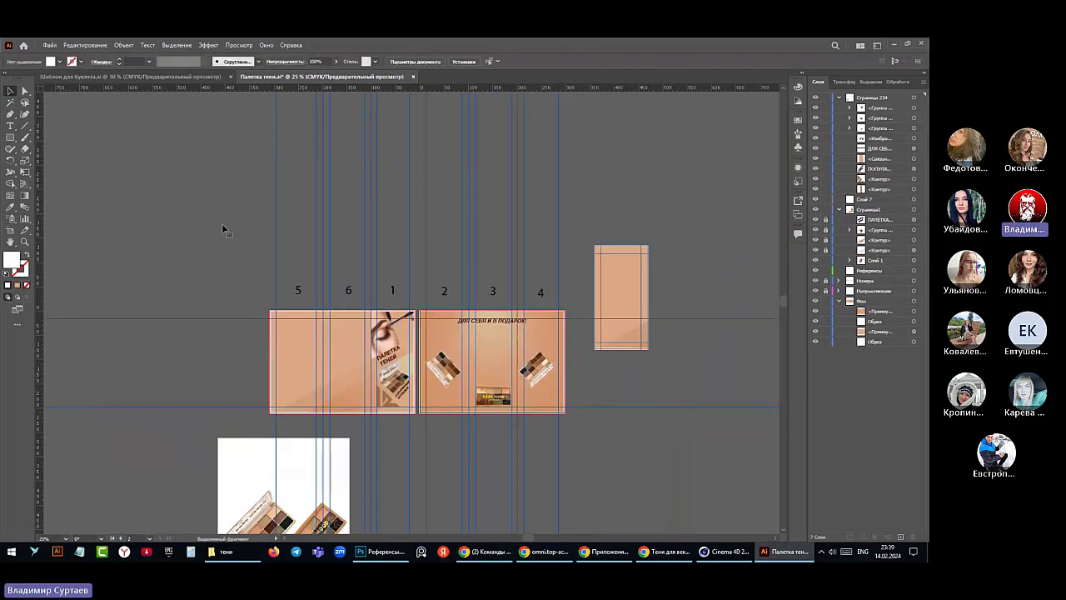
- Paste the bulleted palette photo into layer Страницы 234 and place it above the left spread
{"action": "left_click", "coordinate": [871, 99]}
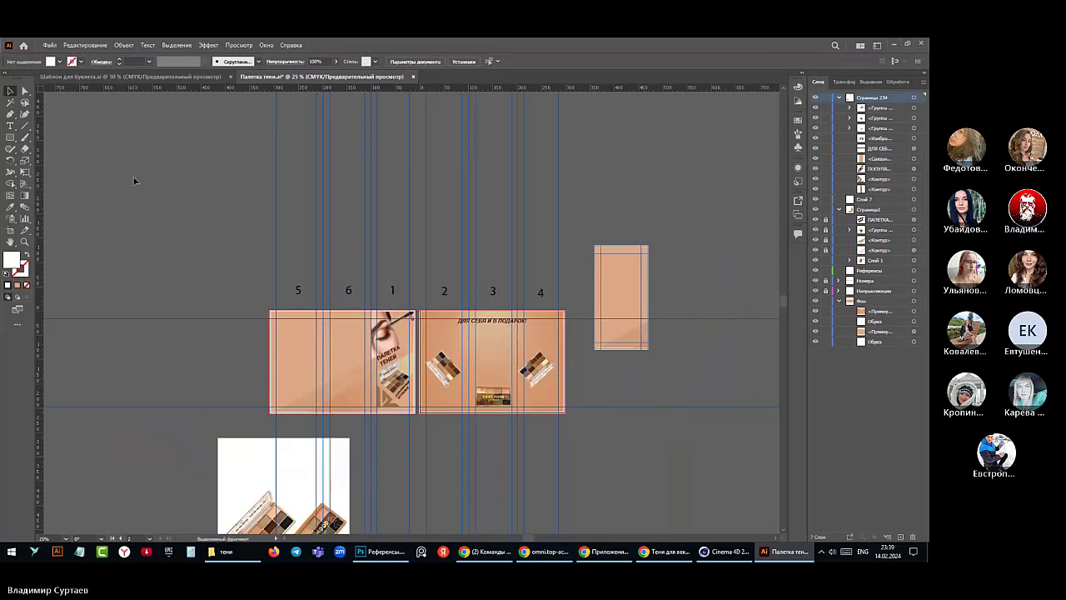
{"action": "left_click", "coordinate": [85, 45]}
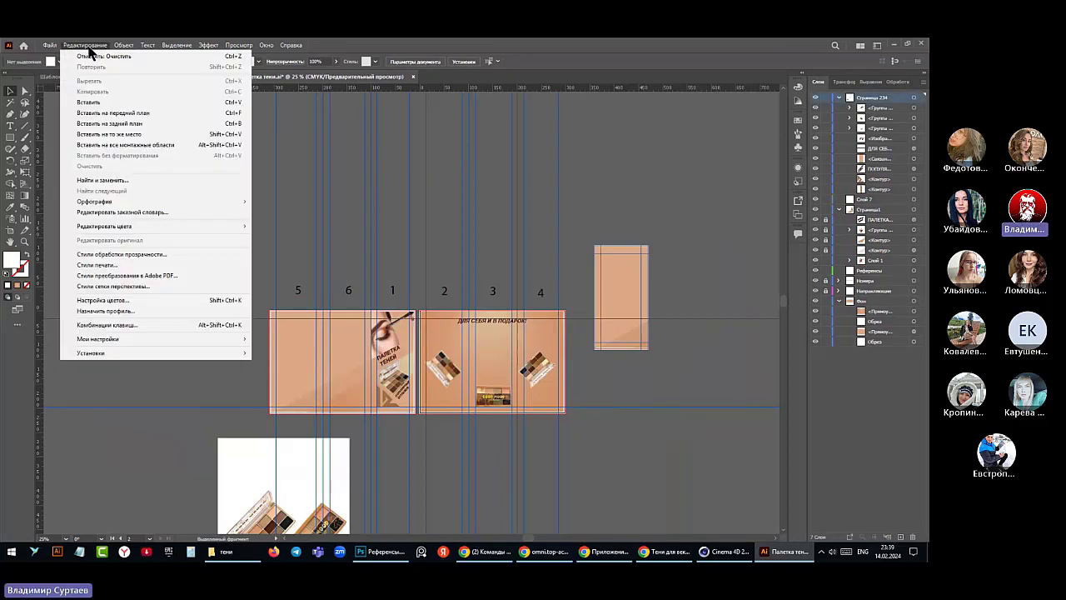
{"action": "left_click", "coordinate": [92, 101]}
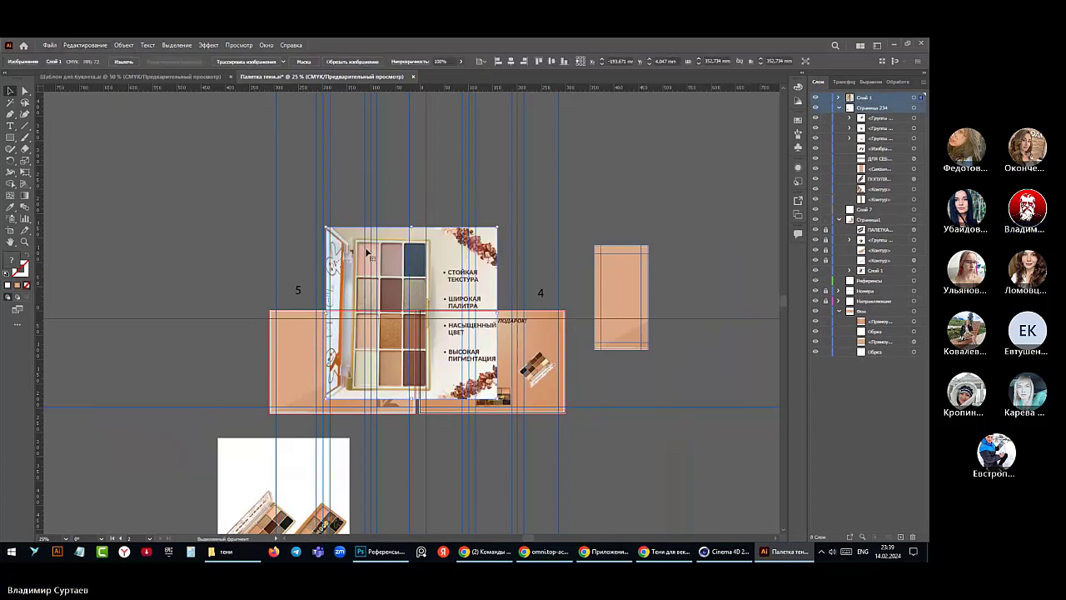
{"action": "left_click_drag", "start_coordinate": [368, 252], "coordinate": [202, 154]}
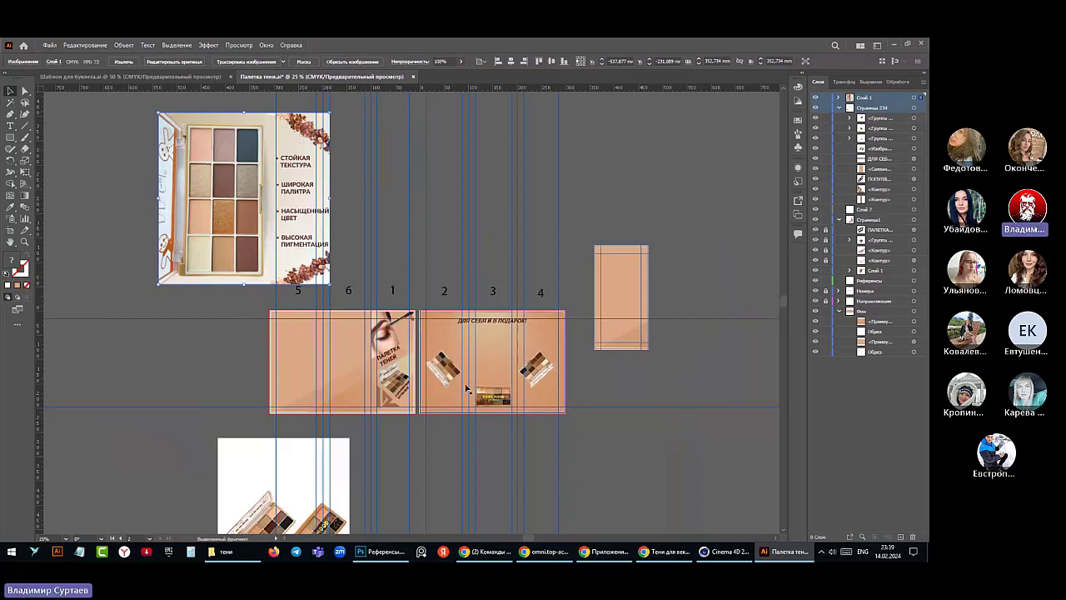
{"action": "scroll", "coordinate": [467, 389], "scroll_direction": "up", "scroll_amount": 6}
{"action": "scroll", "coordinate": [425, 343], "scroll_direction": "down", "scroll_amount": 2}
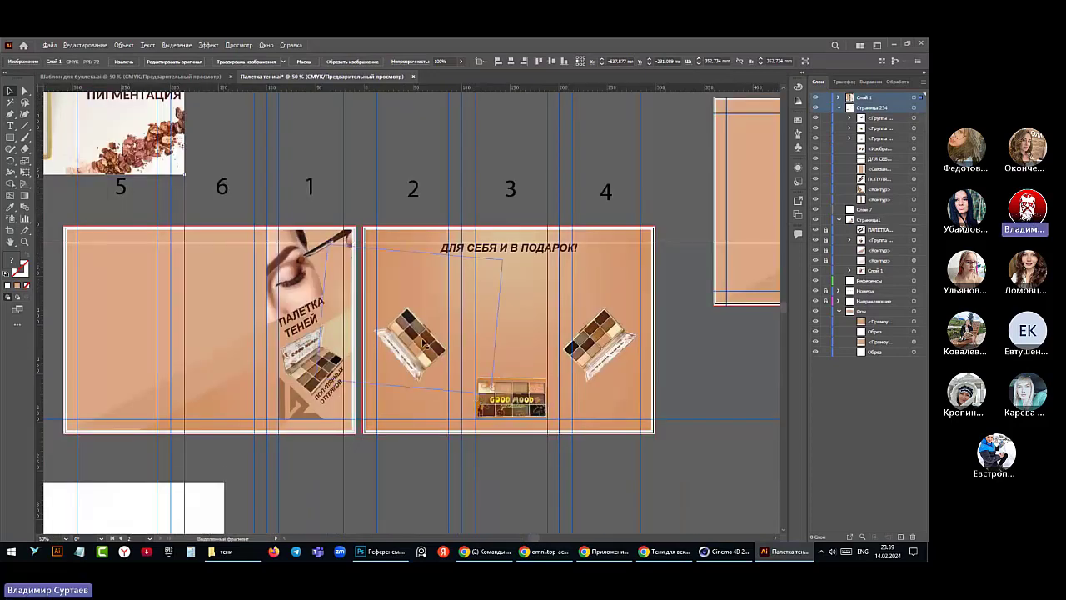
{"action": "scroll", "coordinate": [421, 347], "scroll_direction": "up", "scroll_amount": 1}
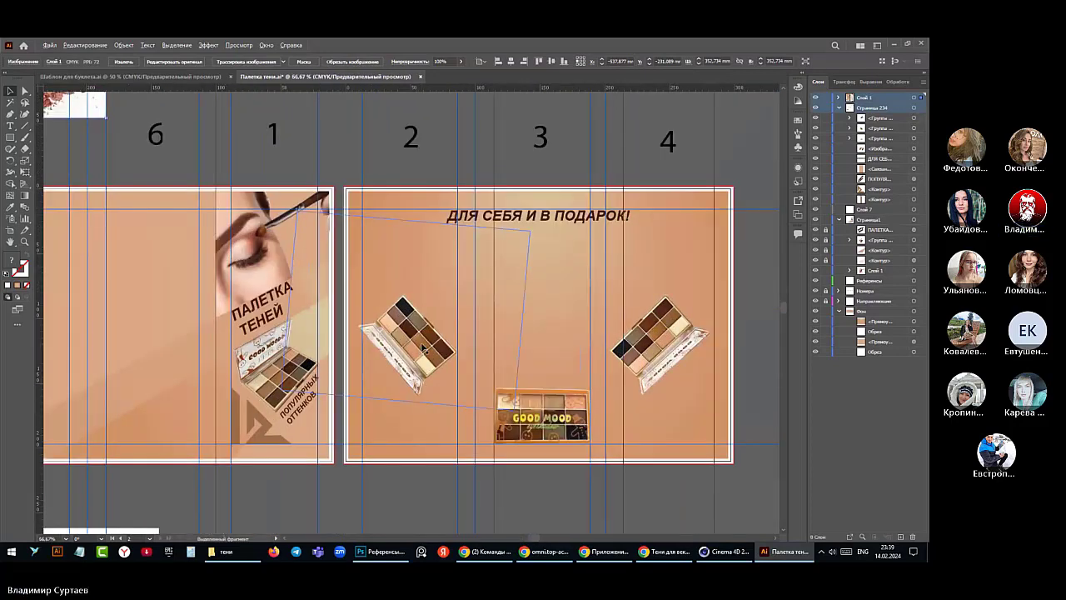
{"action": "scroll", "coordinate": [412, 354], "scroll_direction": "down", "scroll_amount": 1}
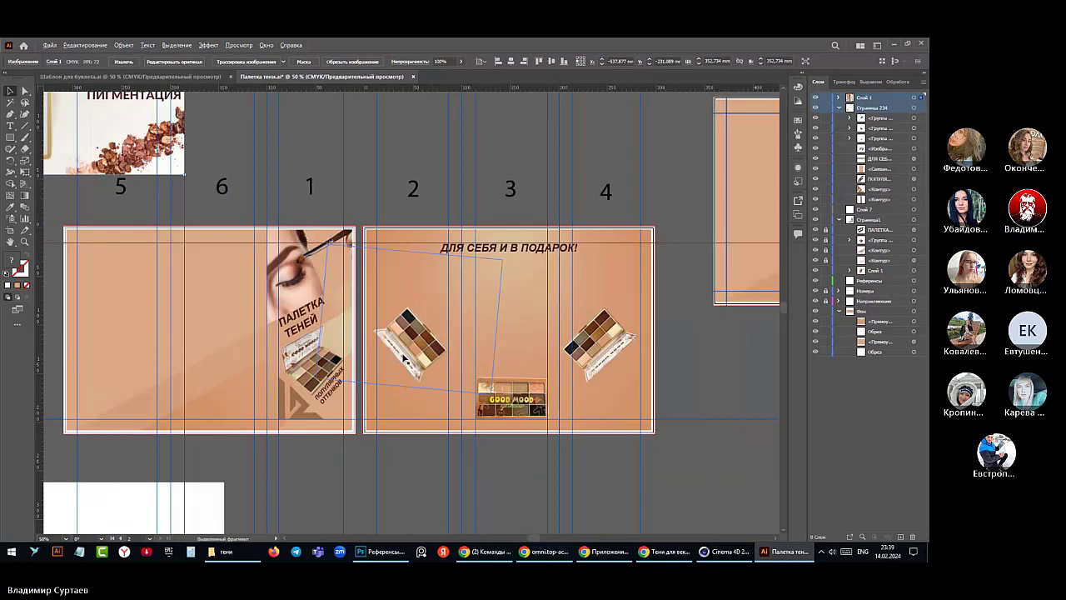
{"action": "scroll", "coordinate": [404, 357], "scroll_direction": "up", "scroll_amount": 2}
{"action": "scroll", "coordinate": [400, 354], "scroll_direction": "down", "scroll_amount": 5}
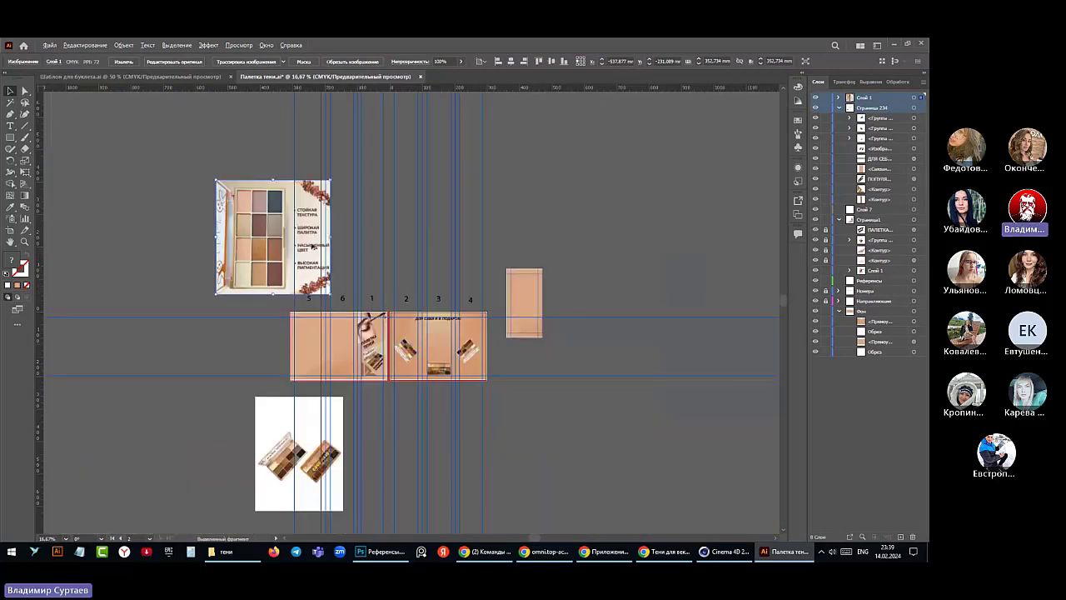
{"action": "scroll", "coordinate": [313, 246], "scroll_direction": "up", "scroll_amount": 2}
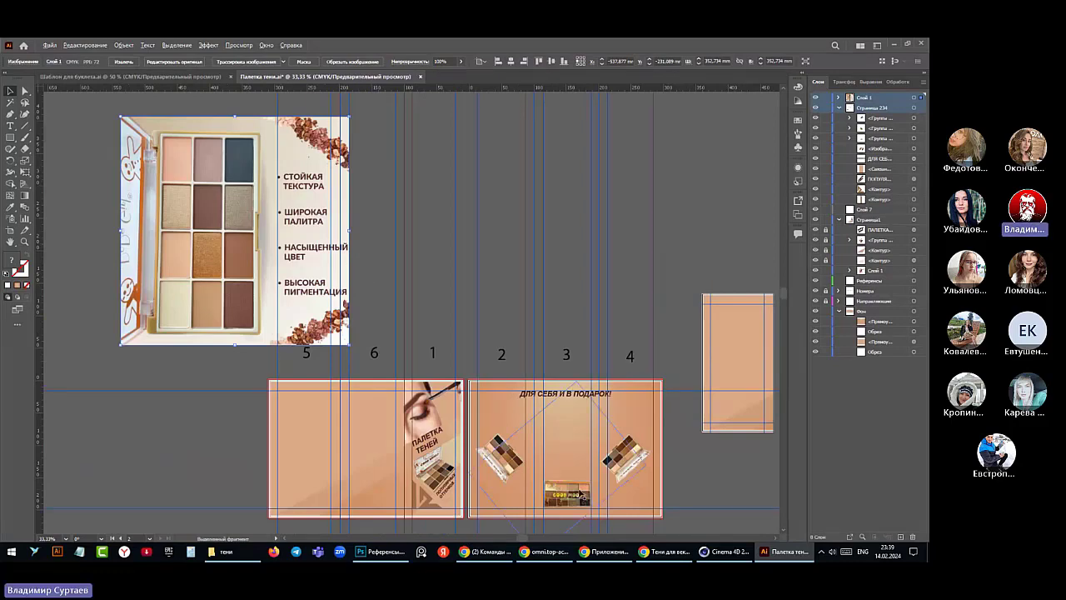
{"action": "scroll", "coordinate": [556, 483], "scroll_direction": "up", "scroll_amount": 2}
{"action": "scroll", "coordinate": [578, 492], "scroll_direction": "down", "scroll_amount": 1}
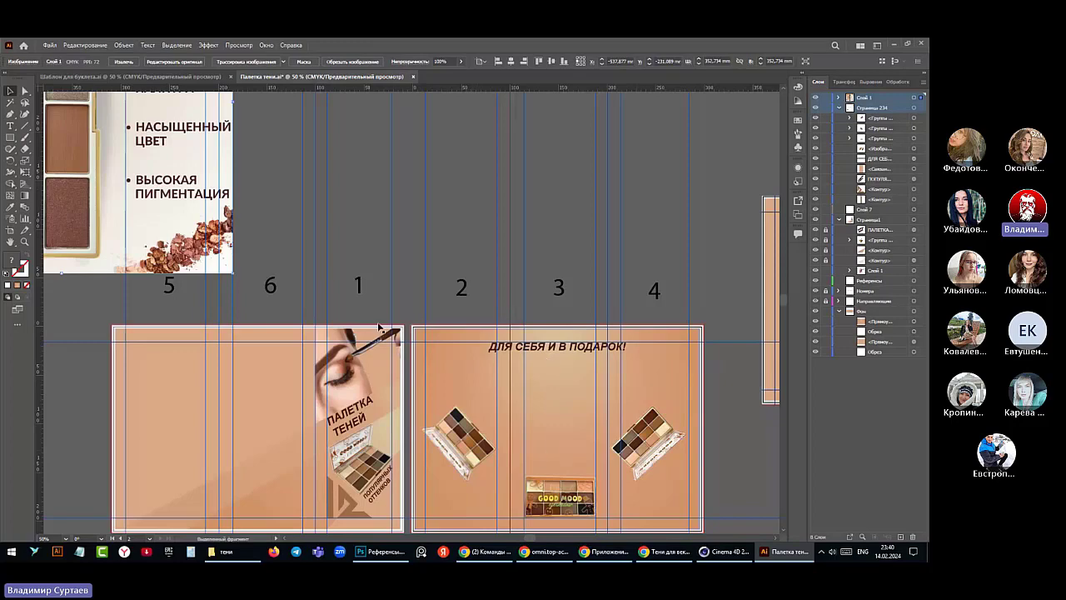
{"action": "scroll", "coordinate": [209, 238], "scroll_direction": "up", "scroll_amount": 1}
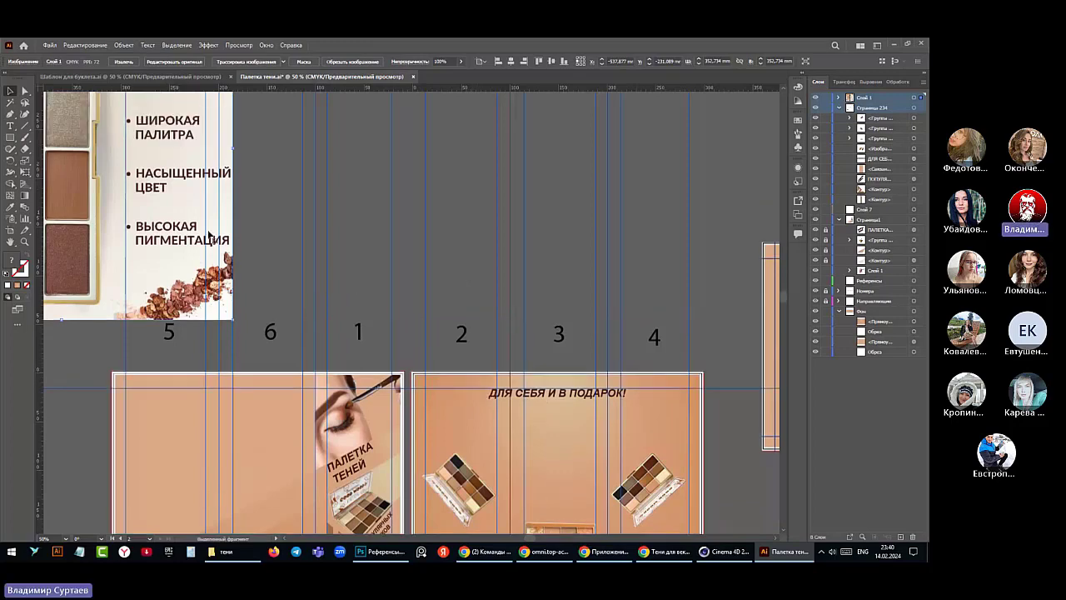
{"action": "scroll", "coordinate": [209, 238], "scroll_direction": "up", "scroll_amount": 1}
{"action": "scroll", "coordinate": [199, 279], "scroll_direction": "down", "scroll_amount": 1}
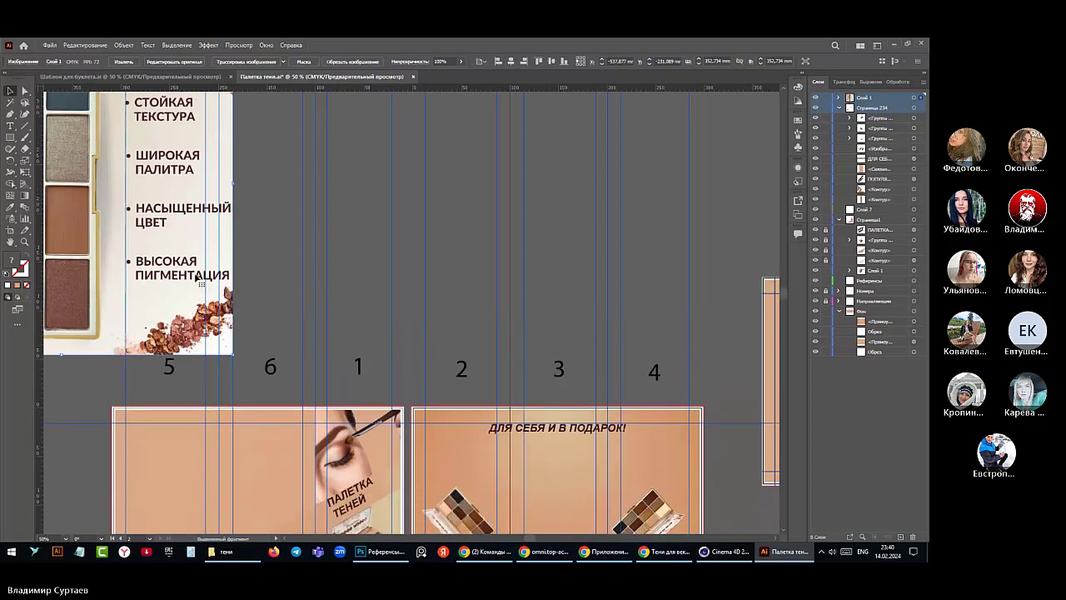
{"action": "scroll", "coordinate": [556, 452], "scroll_direction": "down", "scroll_amount": 1}
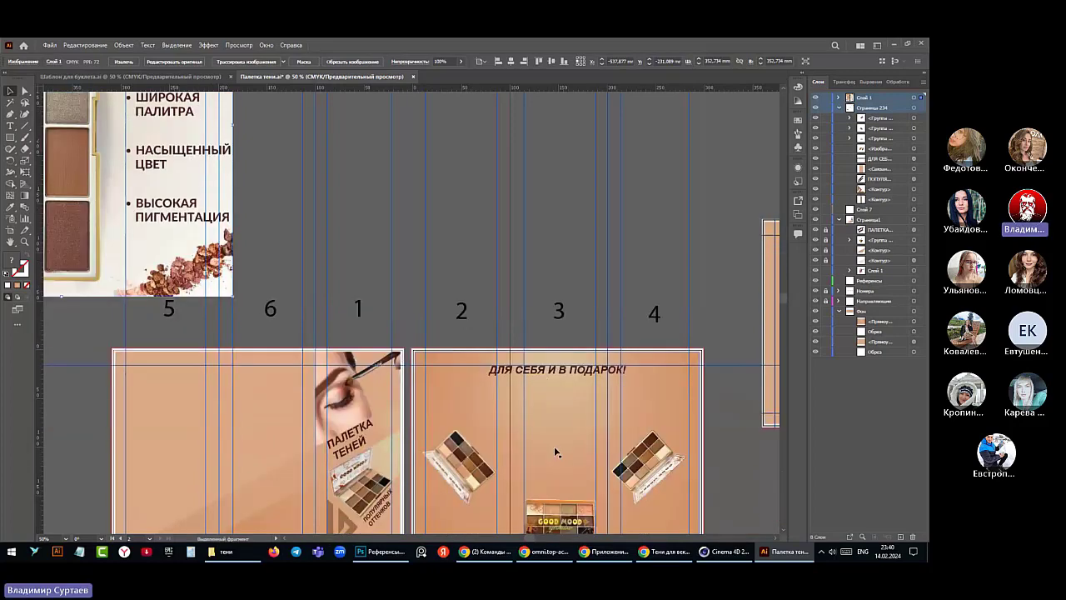
{"action": "scroll", "coordinate": [556, 452], "scroll_direction": "down", "scroll_amount": 1}
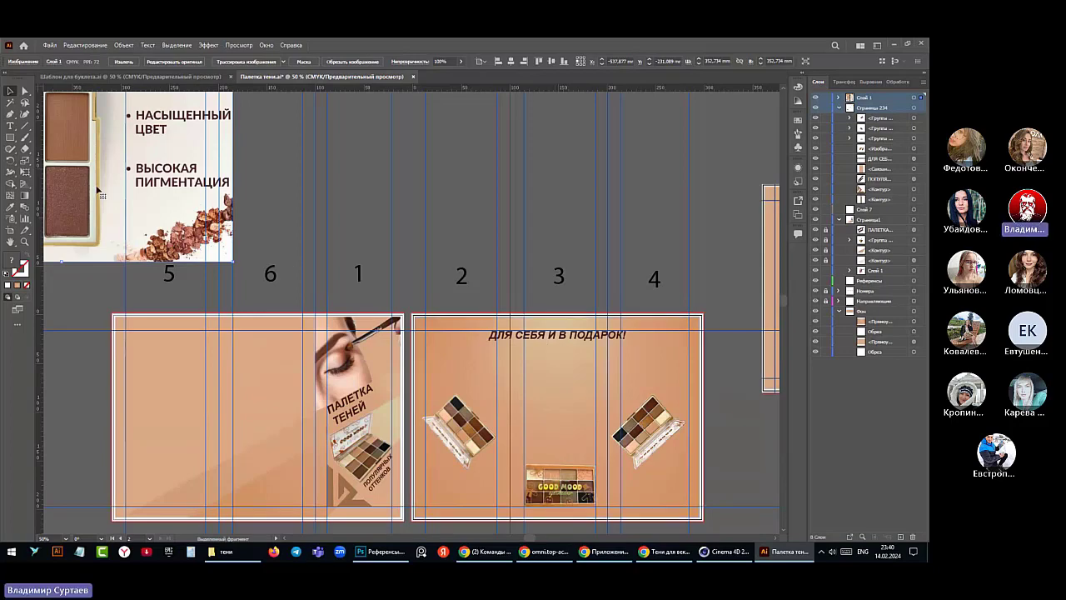
- Start a new Bold text object in the right spread below the heading
{"action": "left_click", "coordinate": [11, 126]}
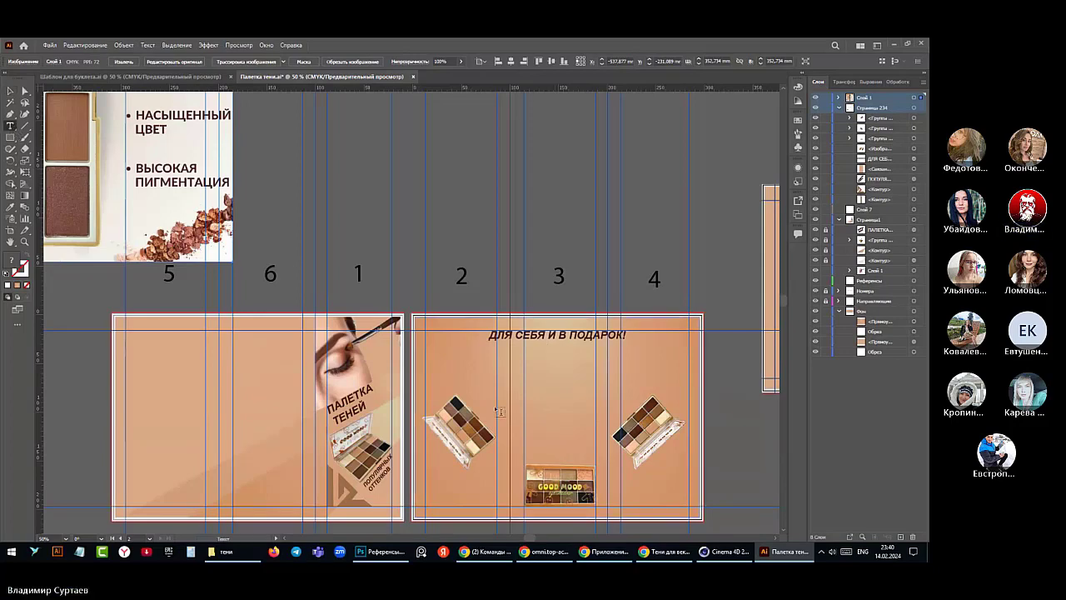
{"action": "left_click", "coordinate": [544, 376]}
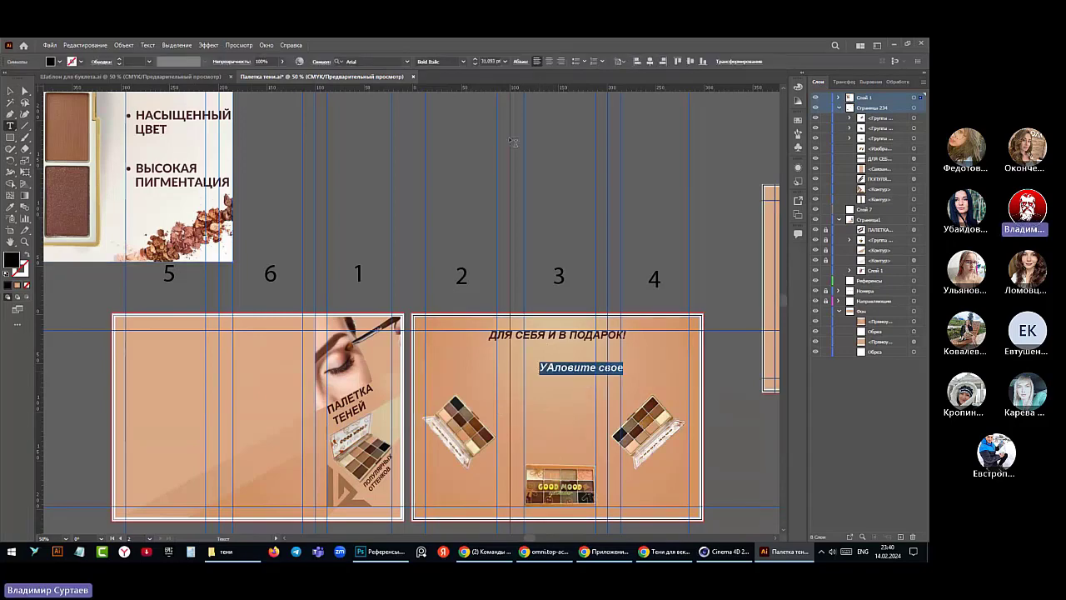
{"action": "left_click", "coordinate": [463, 66]}
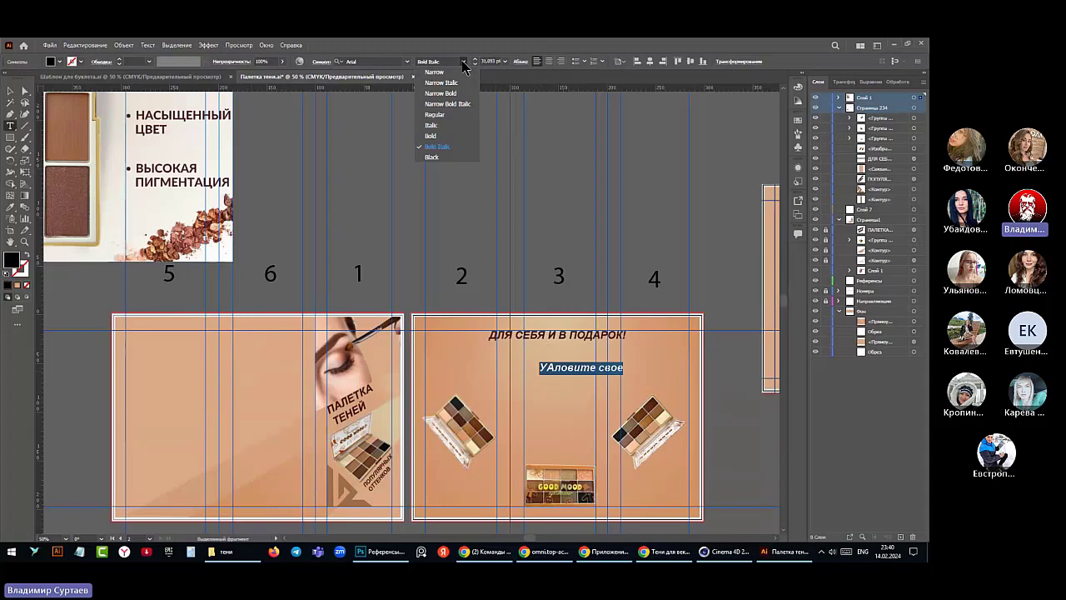
{"action": "left_click", "coordinate": [431, 136]}
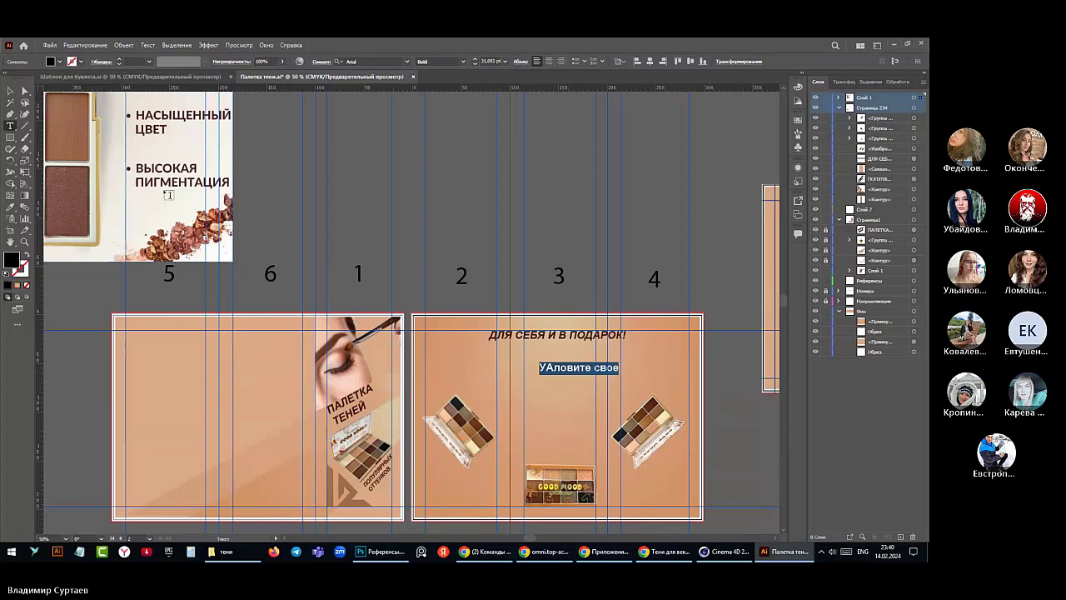
{"action": "scroll", "coordinate": [167, 194], "scroll_direction": "up", "scroll_amount": 3}
{"action": "scroll", "coordinate": [168, 193], "scroll_direction": "up", "scroll_amount": 1}
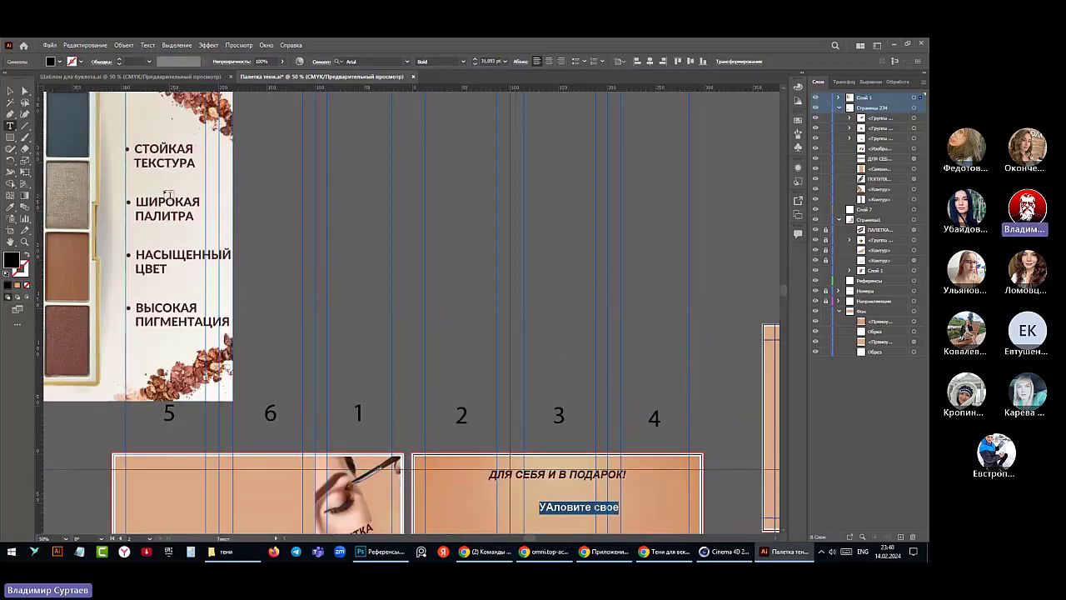
{"action": "scroll", "coordinate": [167, 194], "scroll_direction": "down", "scroll_amount": 4}
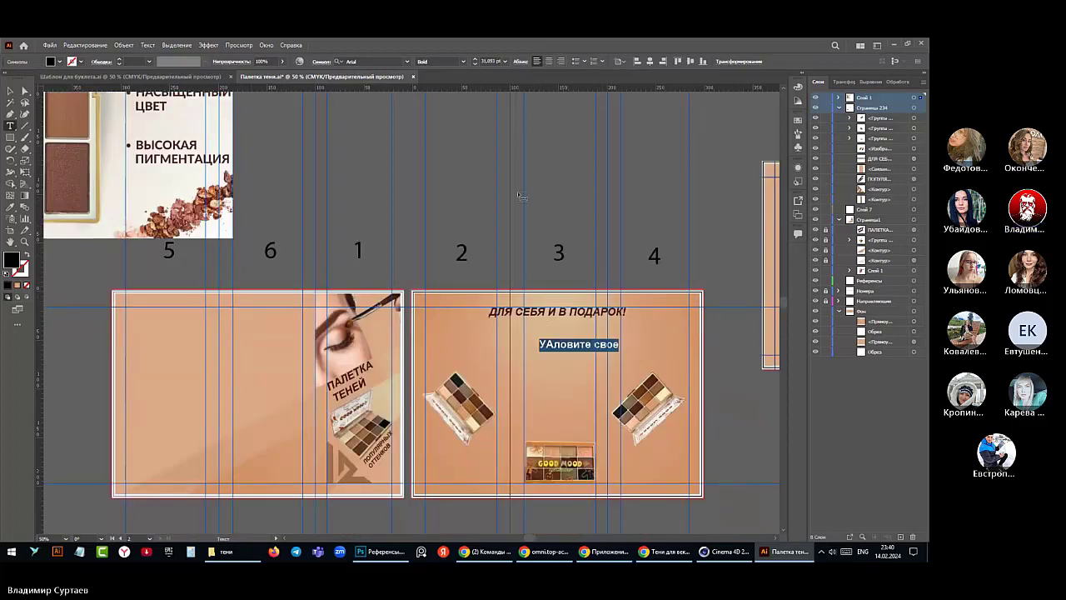
- Type 'стойкая' and 'текстура' on two lines in the Russian layout
{"action": "type", "text": "CN"}
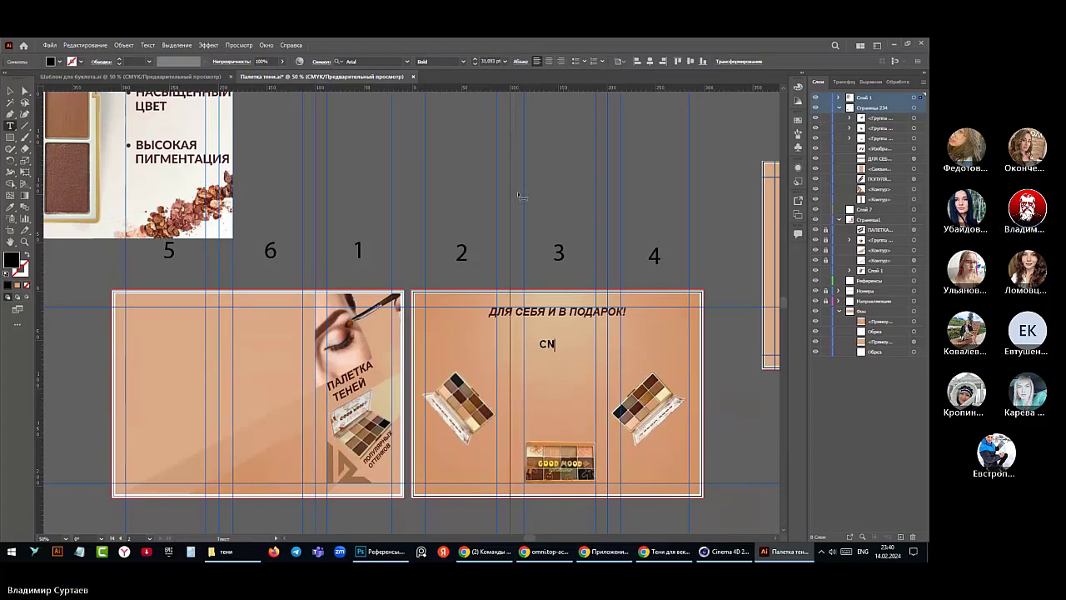
{"action": "type", "text": "JQ"}
{"action": "key", "text": "BackSpace"}
{"action": "key", "text": "BackSpace"}
{"action": "key", "text": "BackSpace"}
{"action": "key", "text": "BackSpace"}
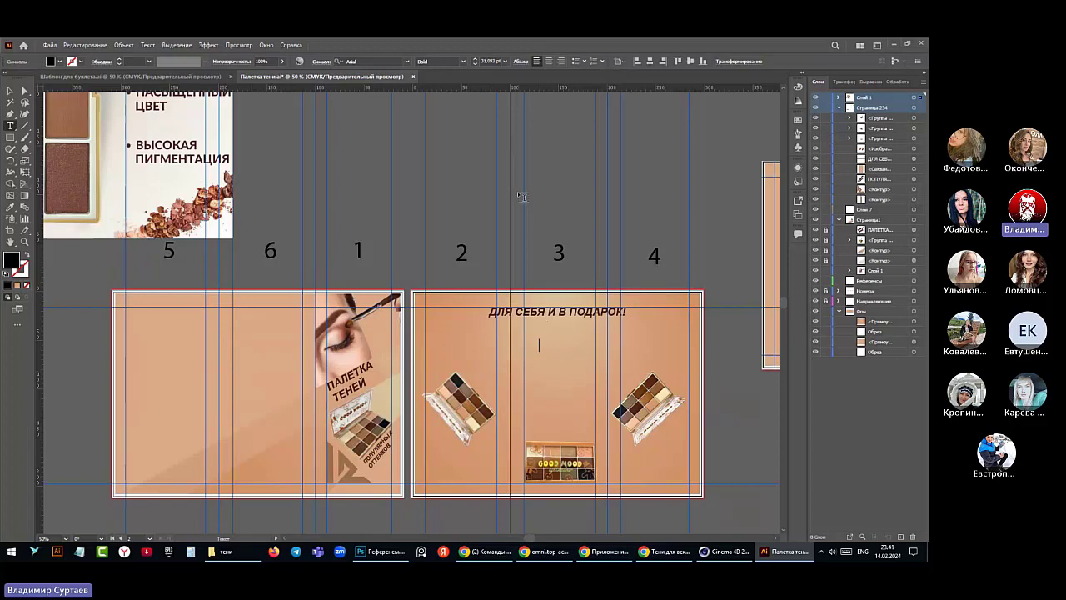
{"action": "key", "text": "alt+shift"}
{"action": "type", "text": "стойкая"}
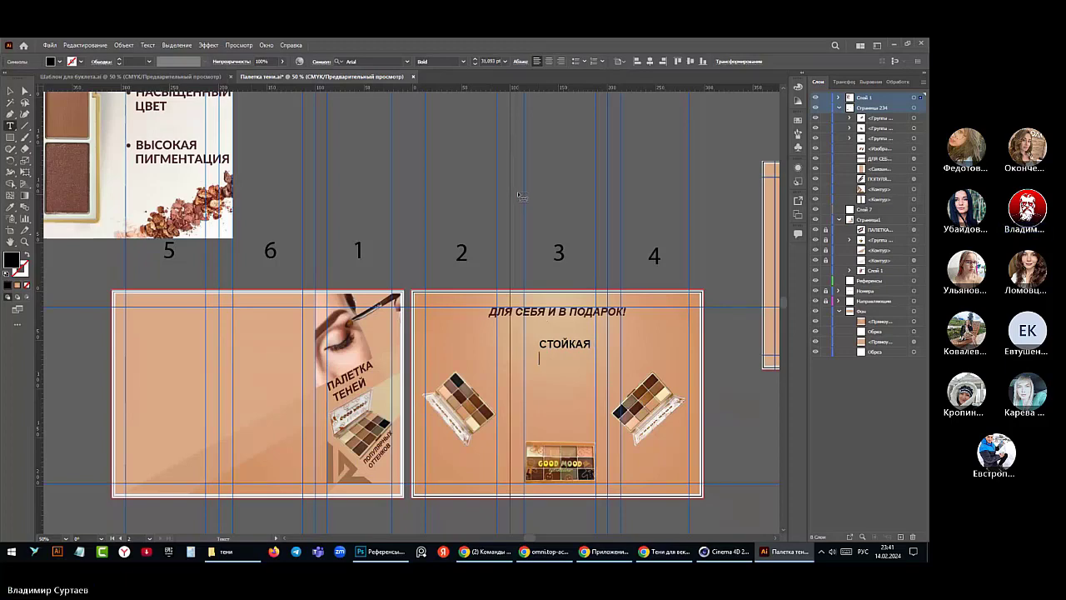
{"action": "key", "text": "Return"}
{"action": "type", "text": "текстура"}
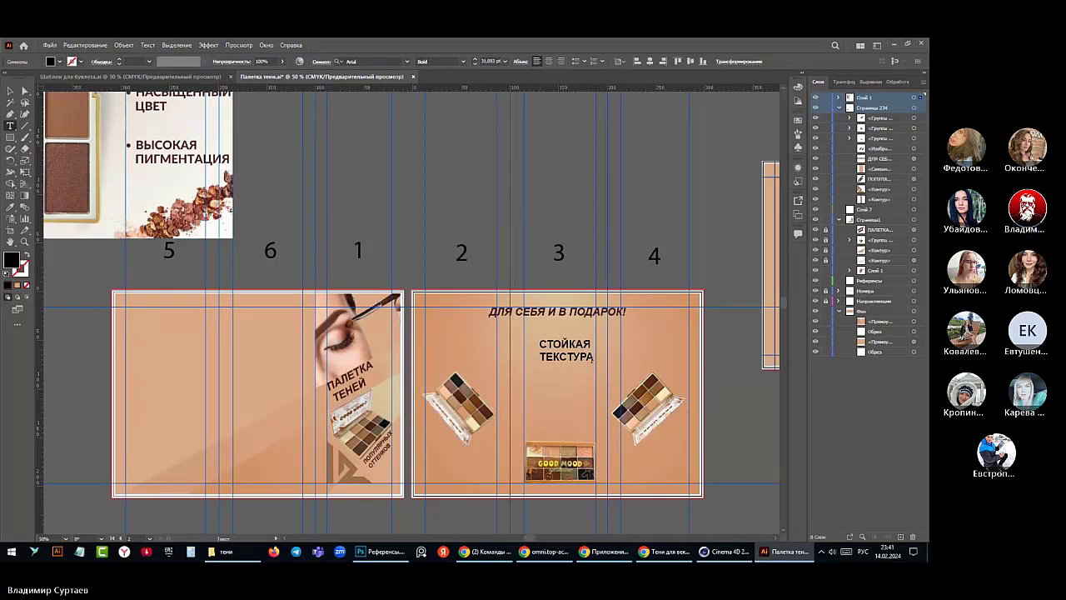
- Select the СТОЙКАЯ ТЕКСТУРА caption and set its font size to 21 pt
{"action": "key", "text": "ctrl+shift+a"}
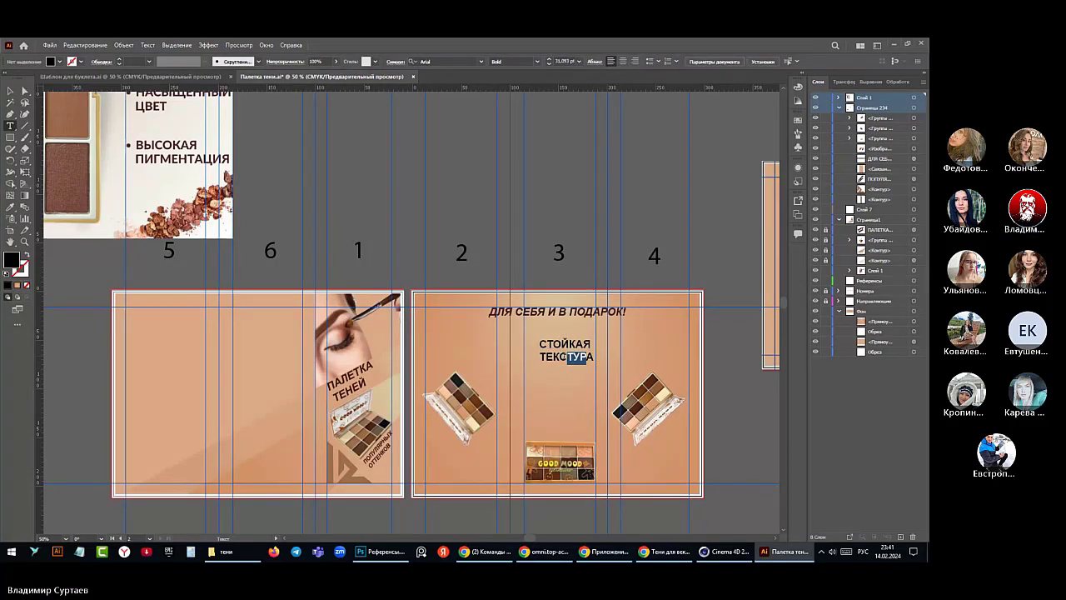
{"action": "left_click_drag", "start_coordinate": [553, 356], "coordinate": [588, 356]}
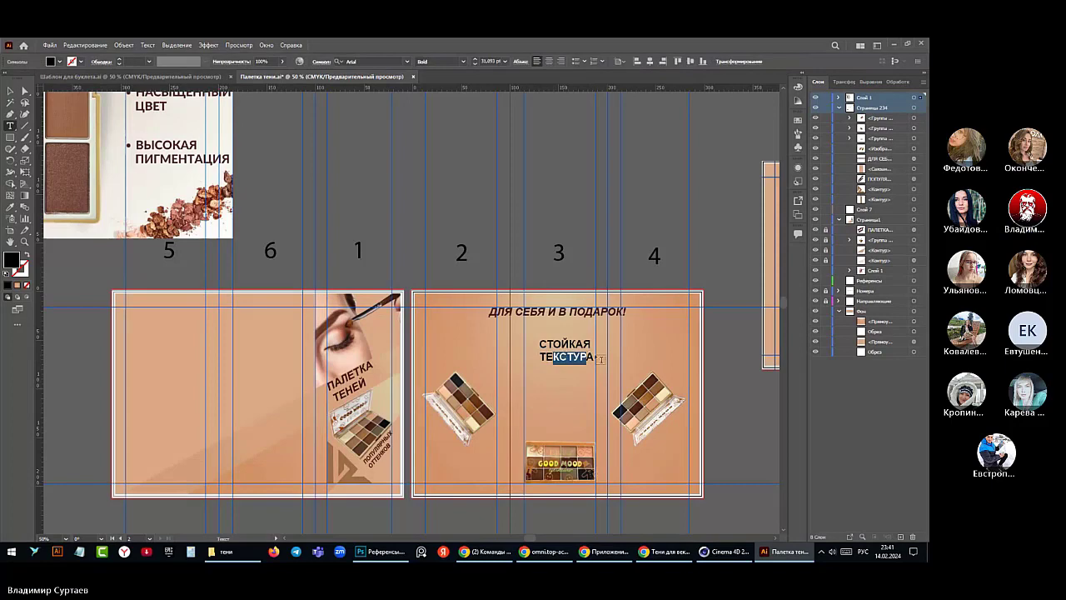
{"action": "left_click", "coordinate": [11, 91]}
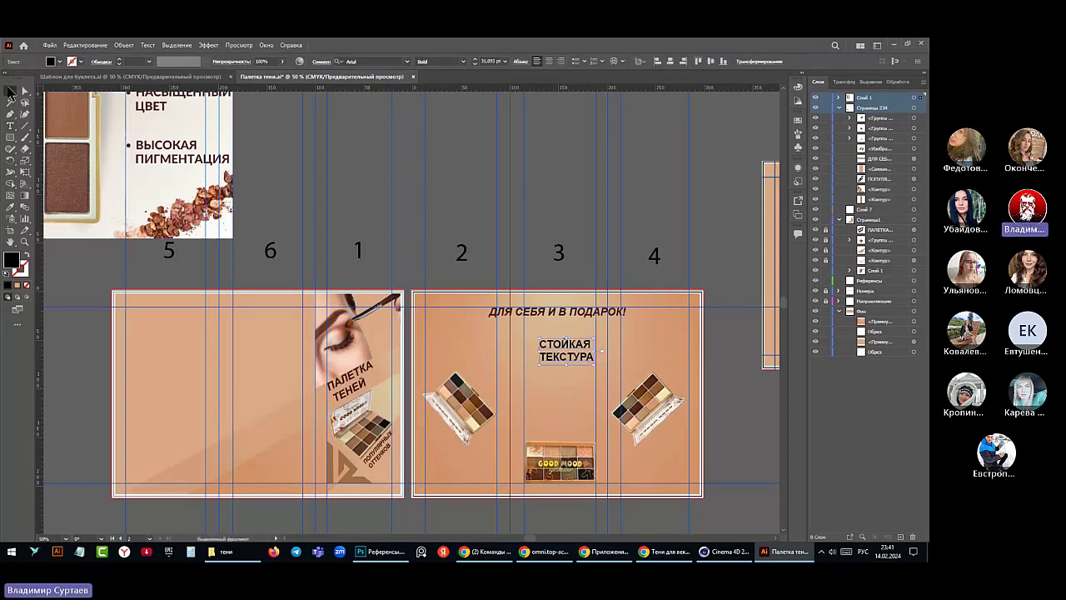
{"action": "left_click", "coordinate": [10, 127]}
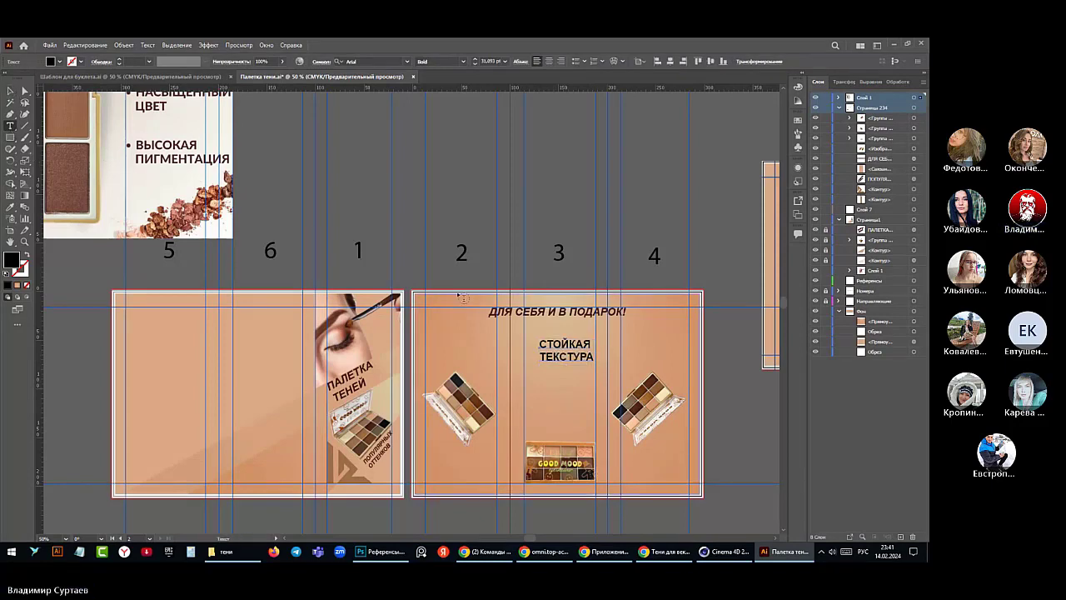
{"action": "left_click", "coordinate": [503, 61]}
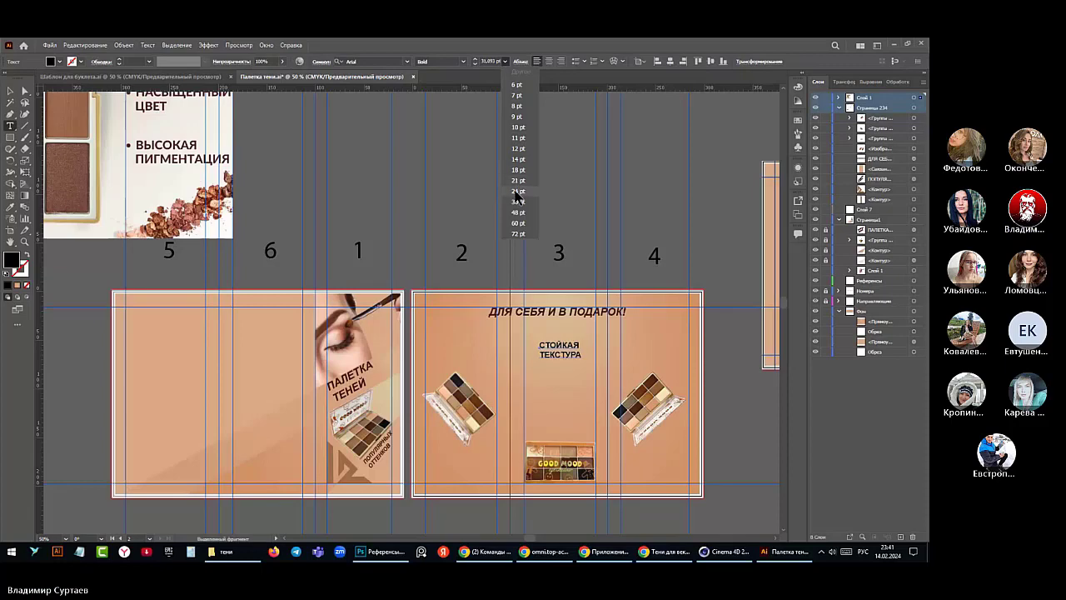
{"action": "left_click", "coordinate": [518, 181]}
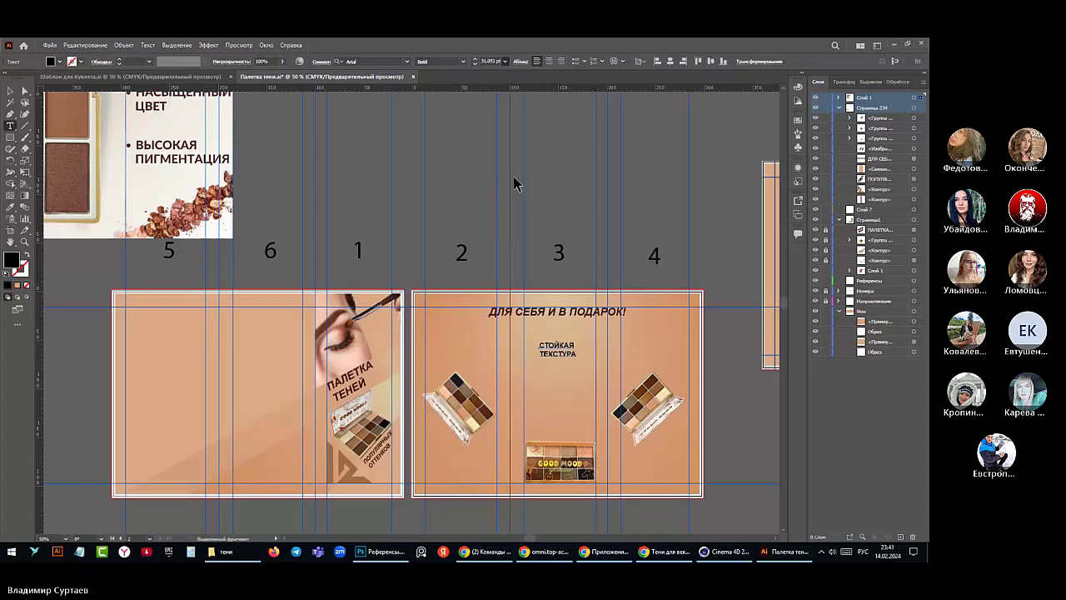
- Eyedropper the ПАЛЕТКА ТЕНЕЙ style onto the caption, then restore 21 pt
{"action": "left_click", "coordinate": [10, 209]}
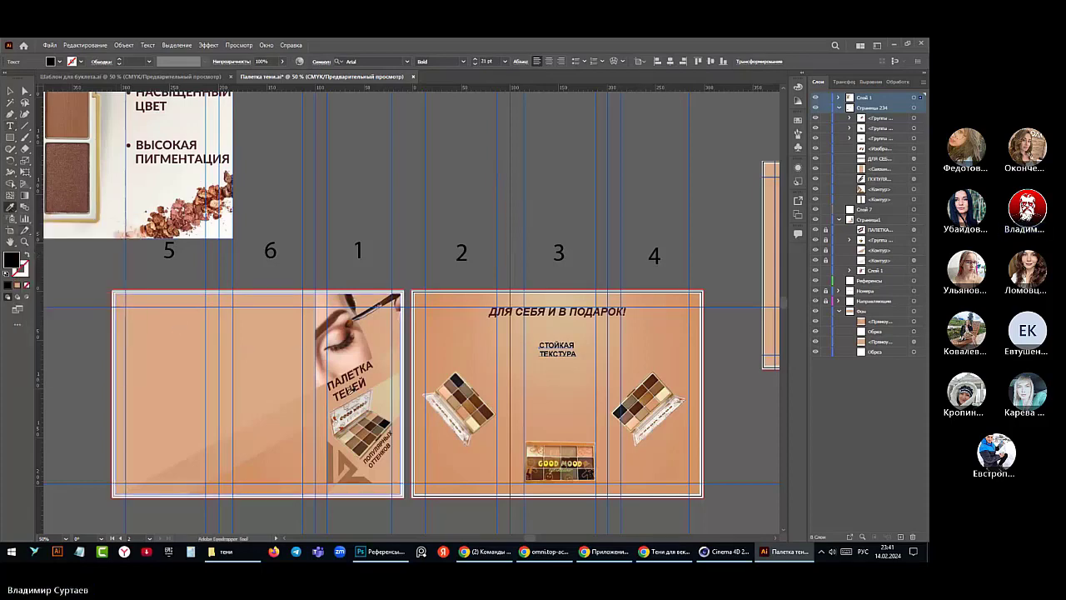
{"action": "left_click", "coordinate": [351, 387]}
{"action": "left_click", "coordinate": [350, 387]}
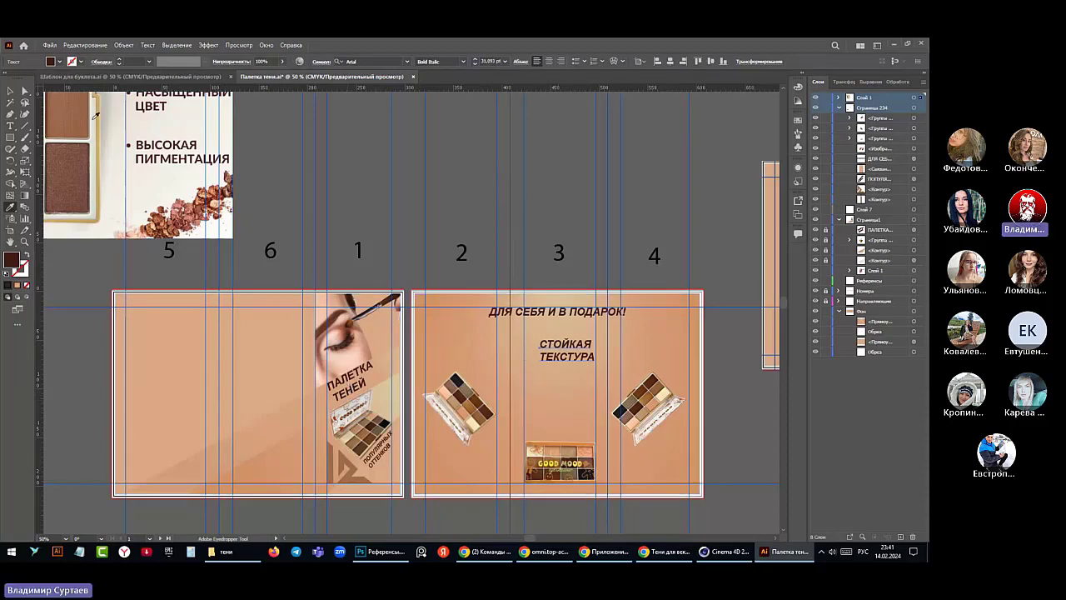
{"action": "left_click", "coordinate": [504, 61]}
{"action": "left_click", "coordinate": [518, 181]}
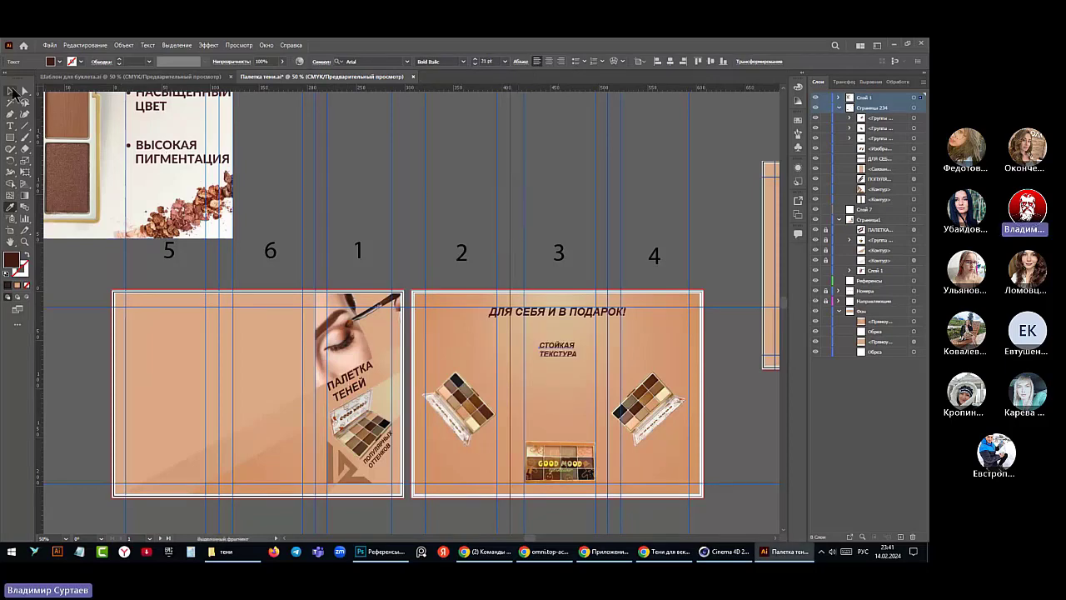
- Right-align the caption and nudge it toward the page centre between the palettes
{"action": "left_click", "coordinate": [10, 91]}
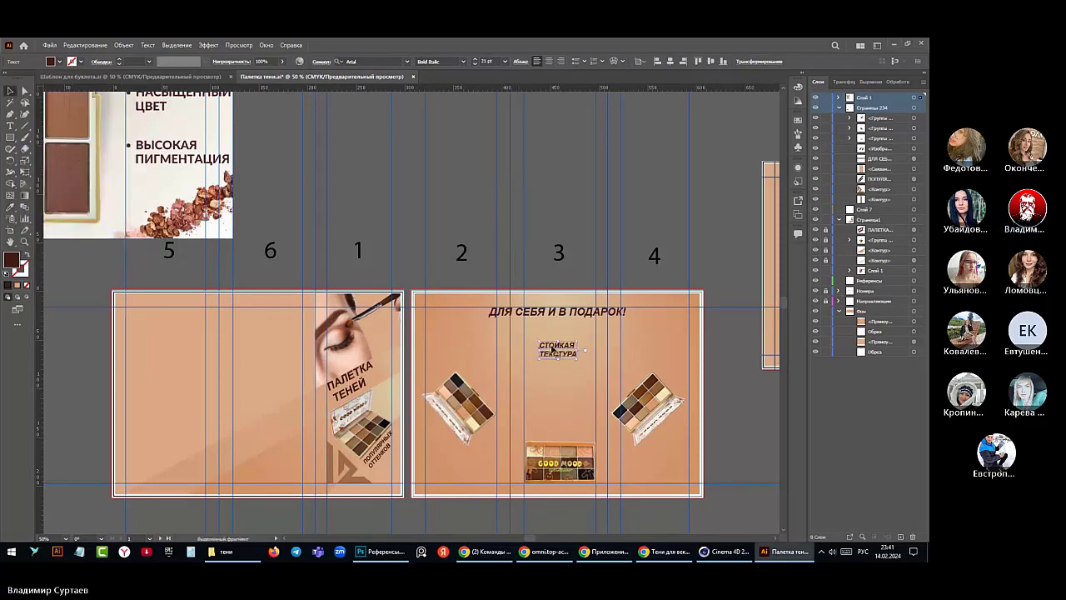
{"action": "left_click_drag", "start_coordinate": [552, 349], "coordinate": [562, 342]}
{"action": "left_click", "coordinate": [561, 61]}
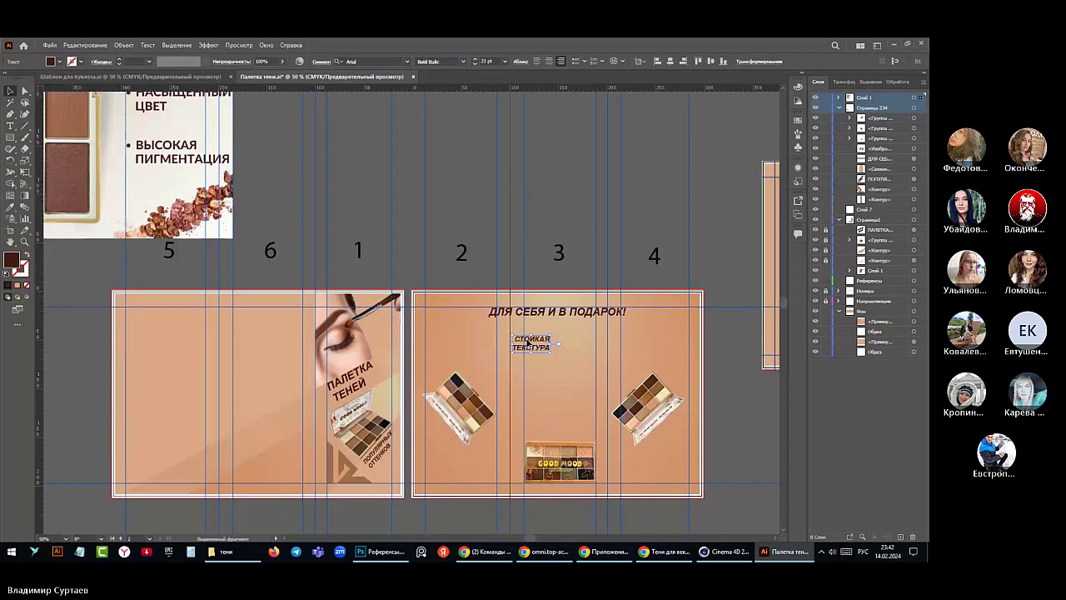
{"action": "left_click_drag", "start_coordinate": [548, 340], "coordinate": [572, 345]}
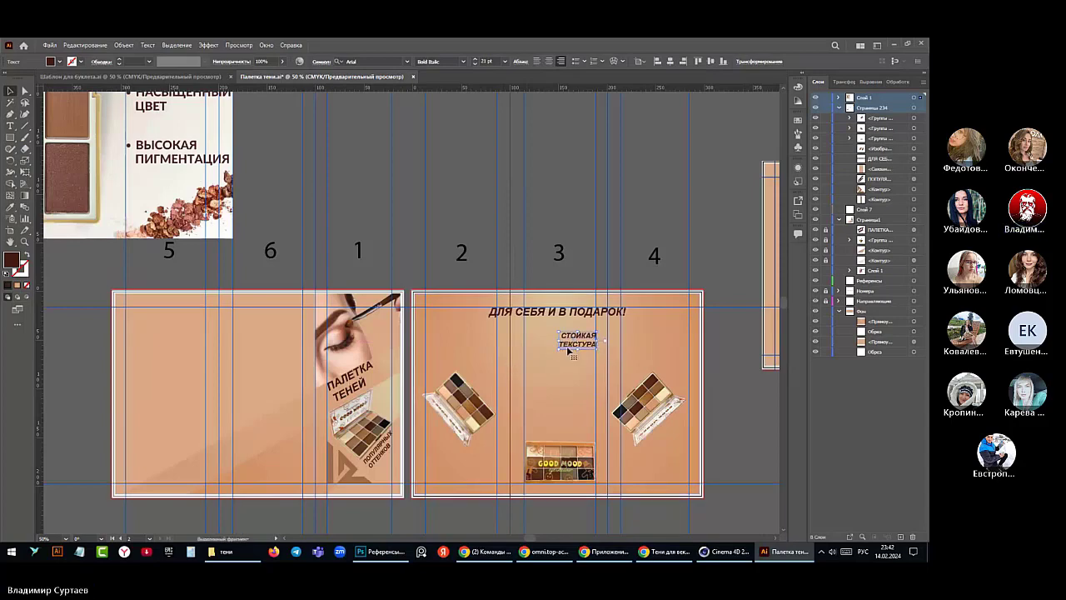
{"action": "key", "text": "Up"}
{"action": "key", "text": "Up"}
{"action": "key", "text": "Up"}
{"action": "key", "text": "Up"}
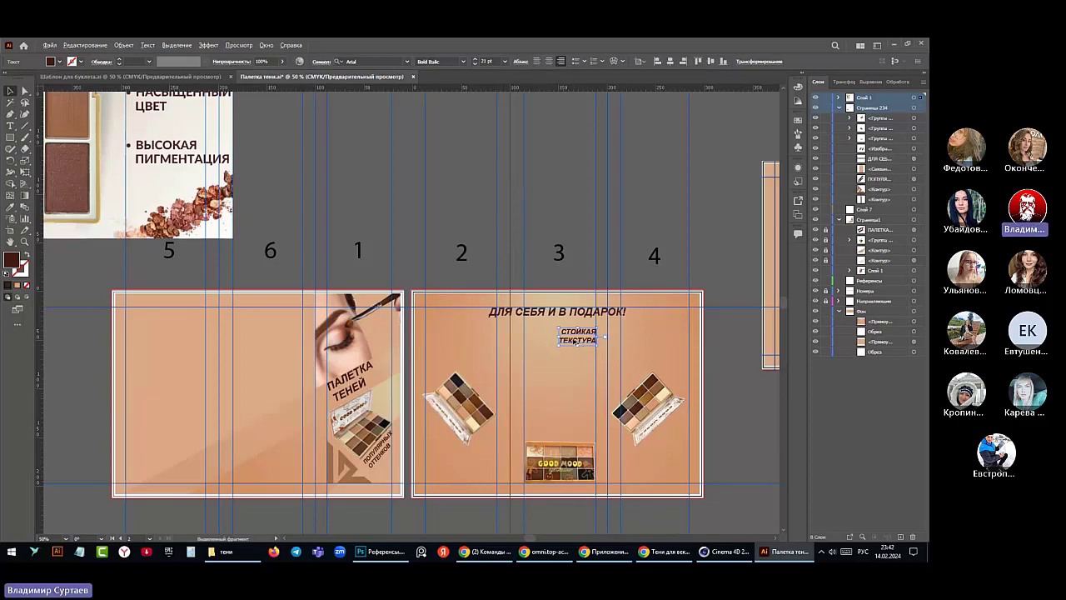
- Alt-drag copies of the caption downward and tighten their spacing into a column
{"action": "left_click_drag", "start_coordinate": [575, 340], "coordinate": [573, 421]}
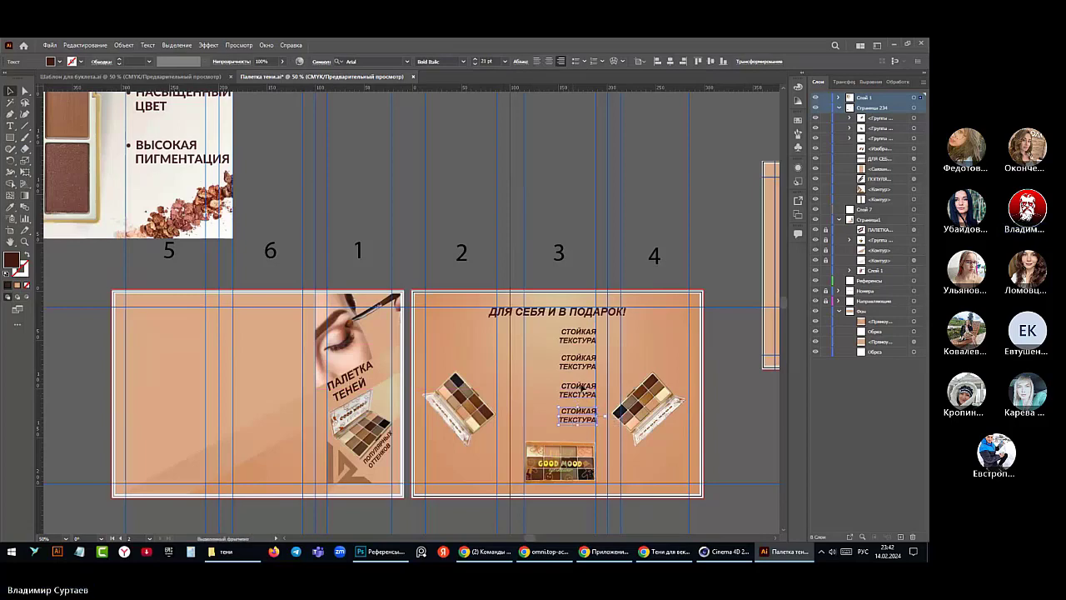
{"action": "left_click", "coordinate": [581, 388]}
{"action": "key", "text": "Up"}
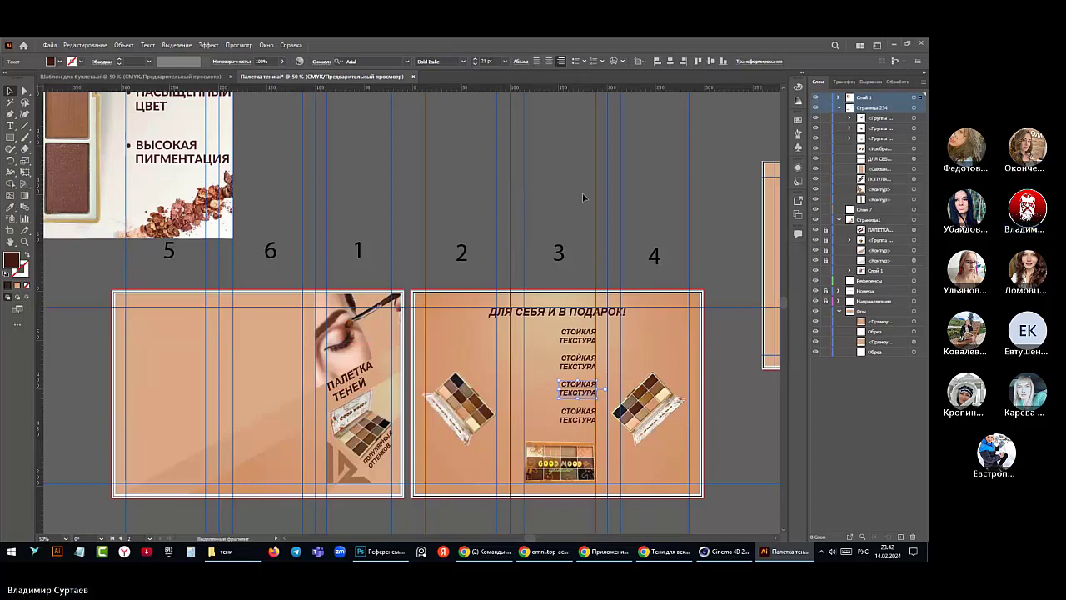
{"action": "left_click", "coordinate": [573, 225]}
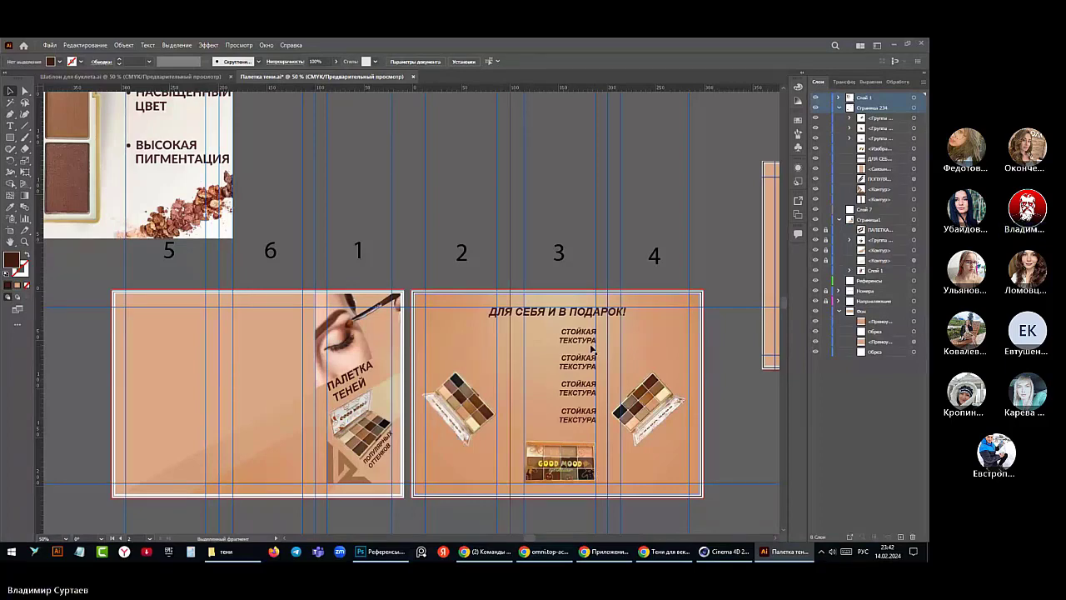
- Change the heading and the first caption from Bold Italic to Bold
{"action": "left_click", "coordinate": [568, 315]}
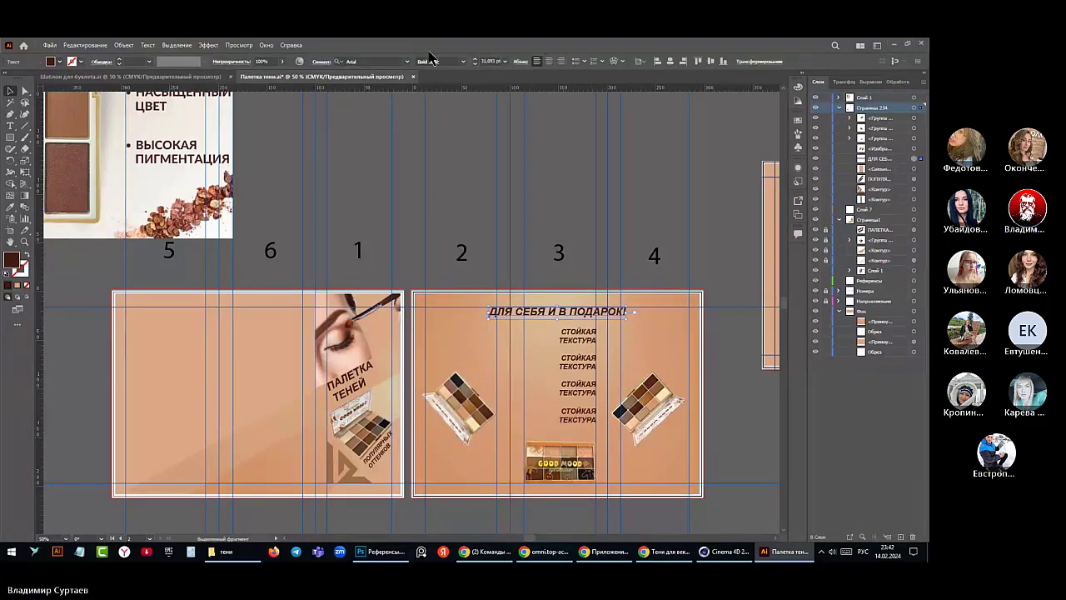
{"action": "left_click", "coordinate": [463, 61]}
{"action": "left_click", "coordinate": [431, 134]}
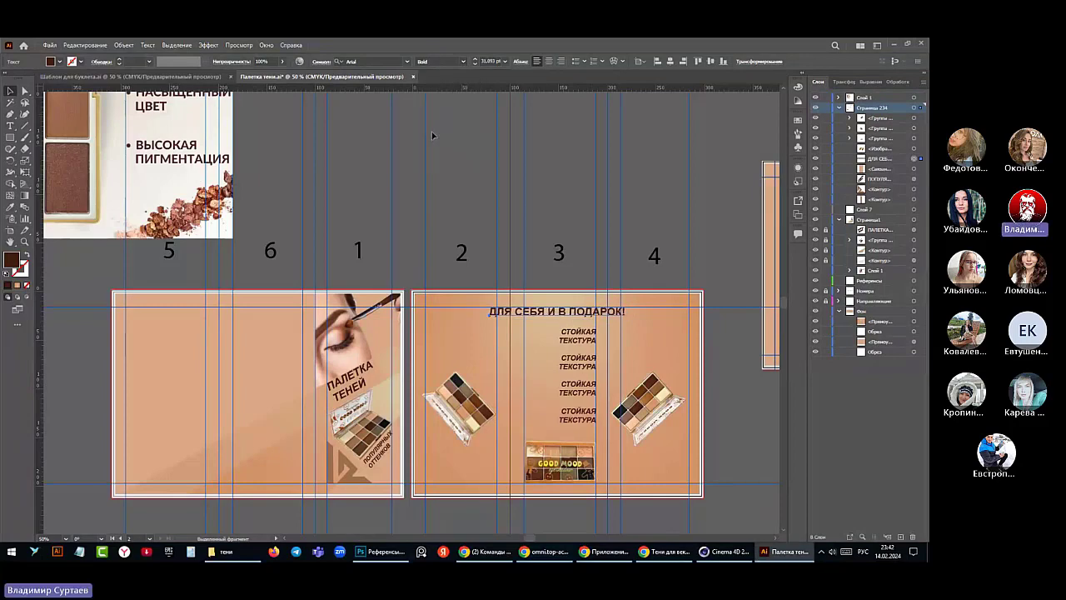
{"action": "left_click", "coordinate": [576, 337]}
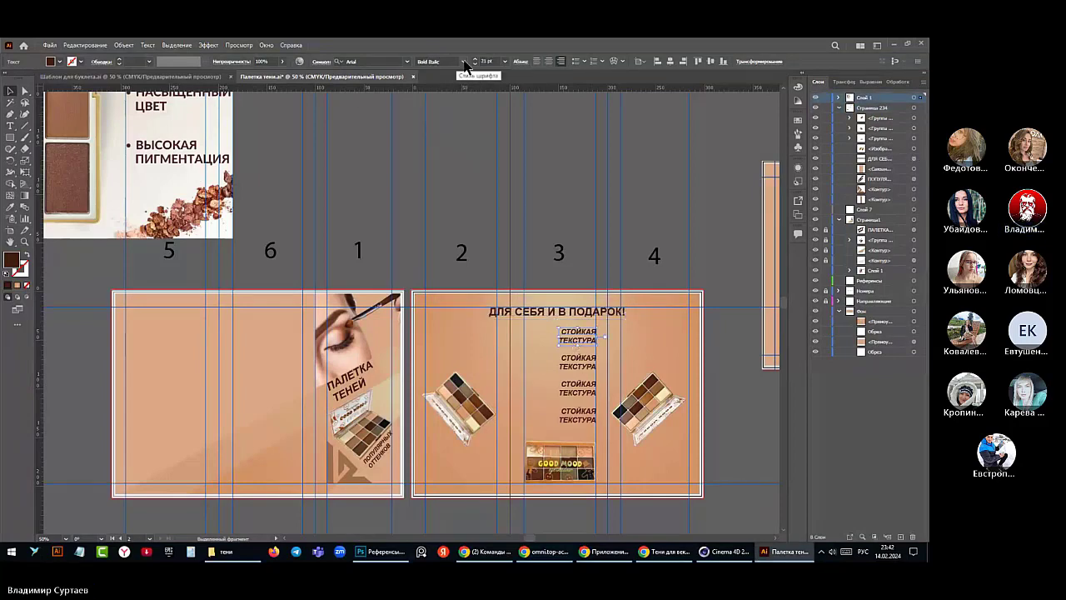
{"action": "left_click", "coordinate": [463, 61]}
{"action": "left_click", "coordinate": [431, 135]}
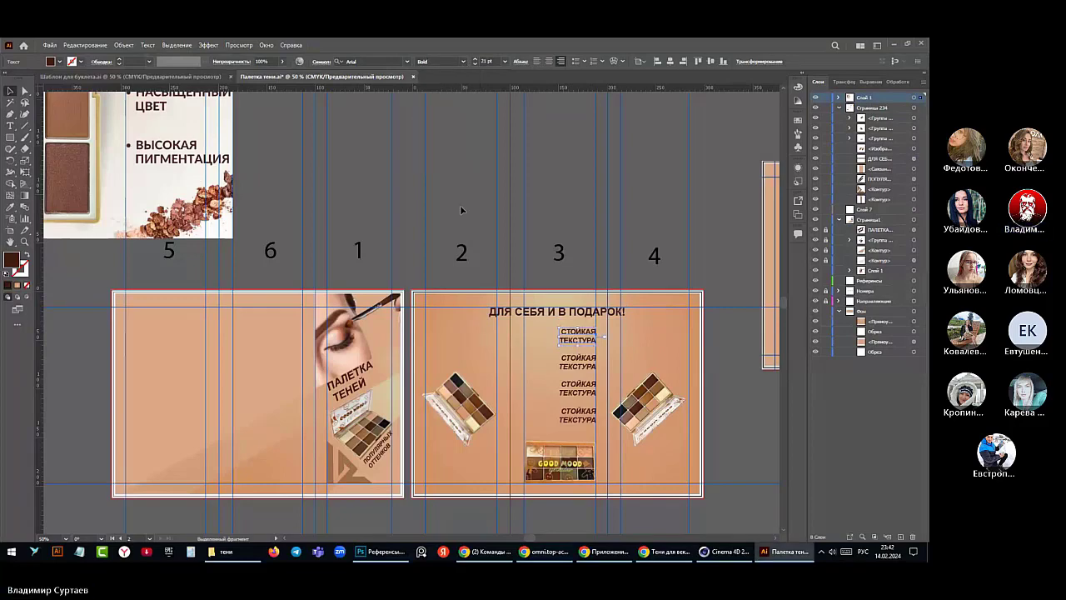
- Switch the second, third and fourth captions from Bold Italic to Bold
{"action": "left_click", "coordinate": [561, 358]}
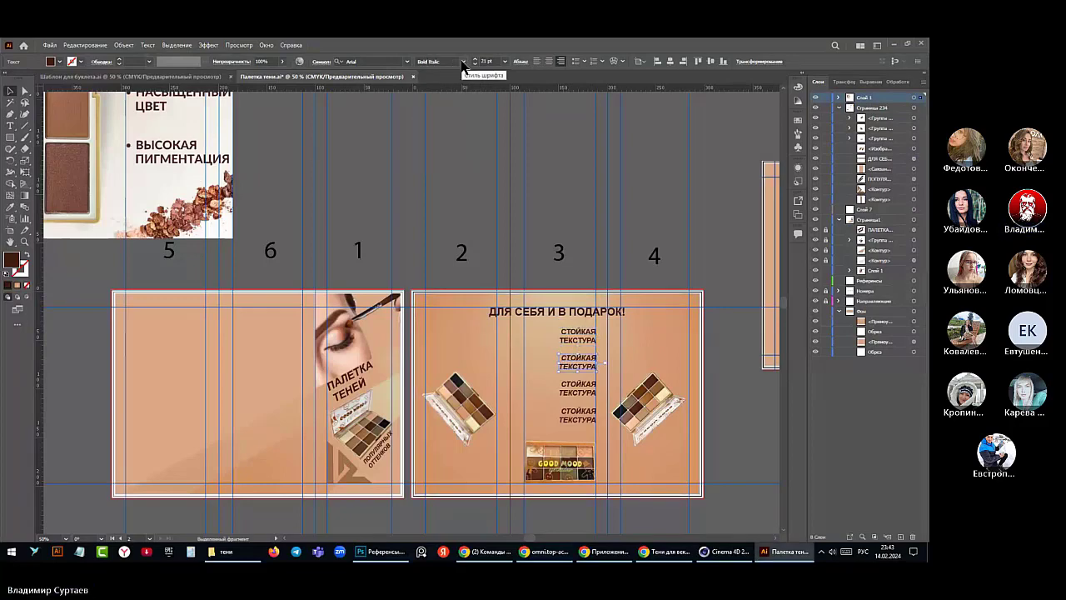
{"action": "left_click", "coordinate": [463, 62]}
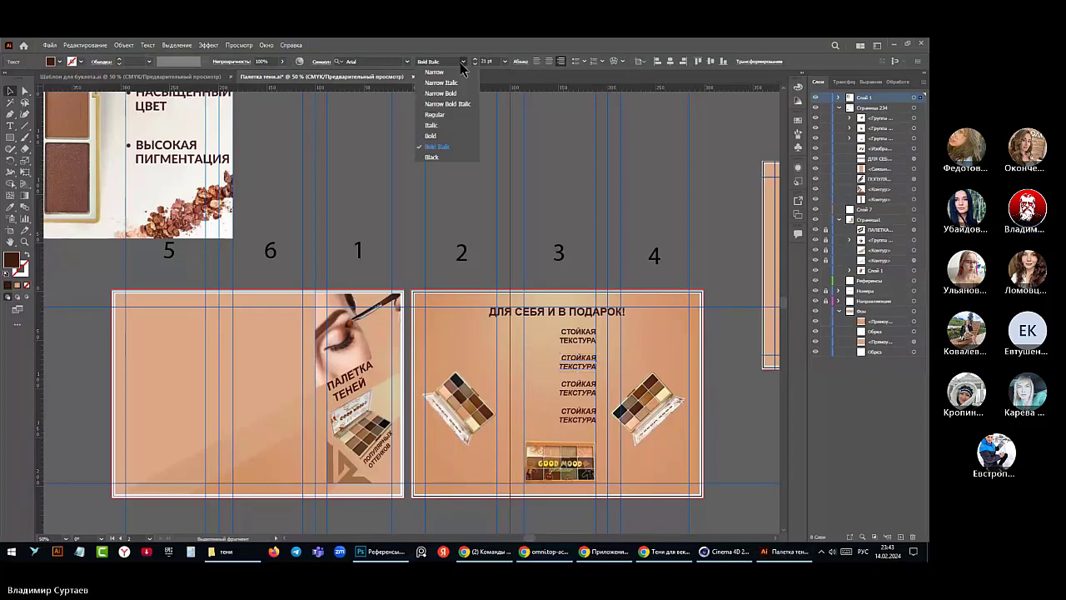
{"action": "left_click", "coordinate": [430, 135]}
{"action": "left_click", "coordinate": [582, 397]}
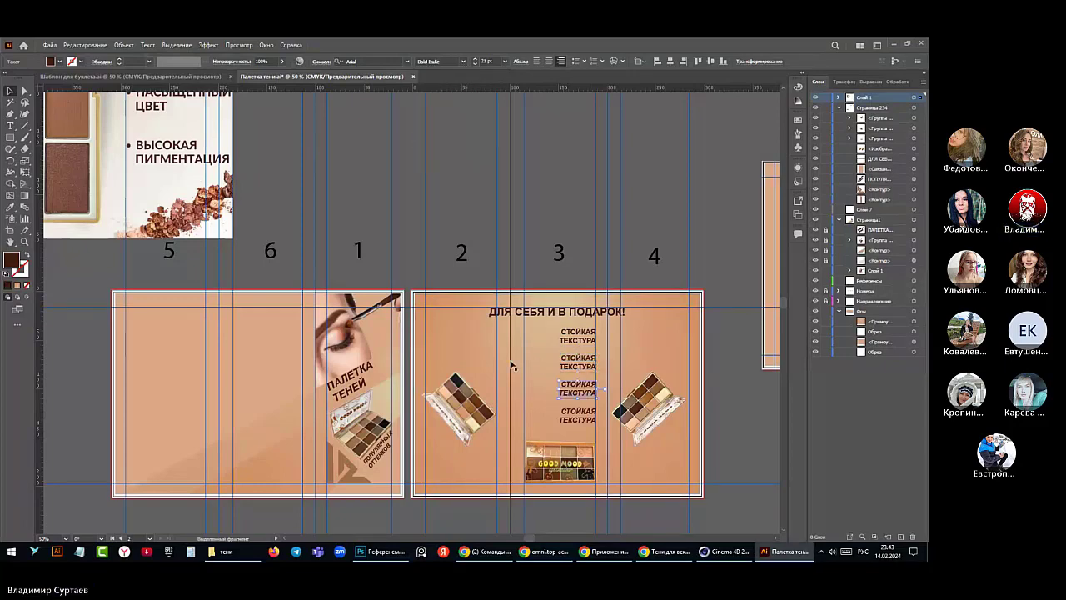
{"action": "left_click", "coordinate": [462, 62]}
{"action": "left_click", "coordinate": [433, 136]}
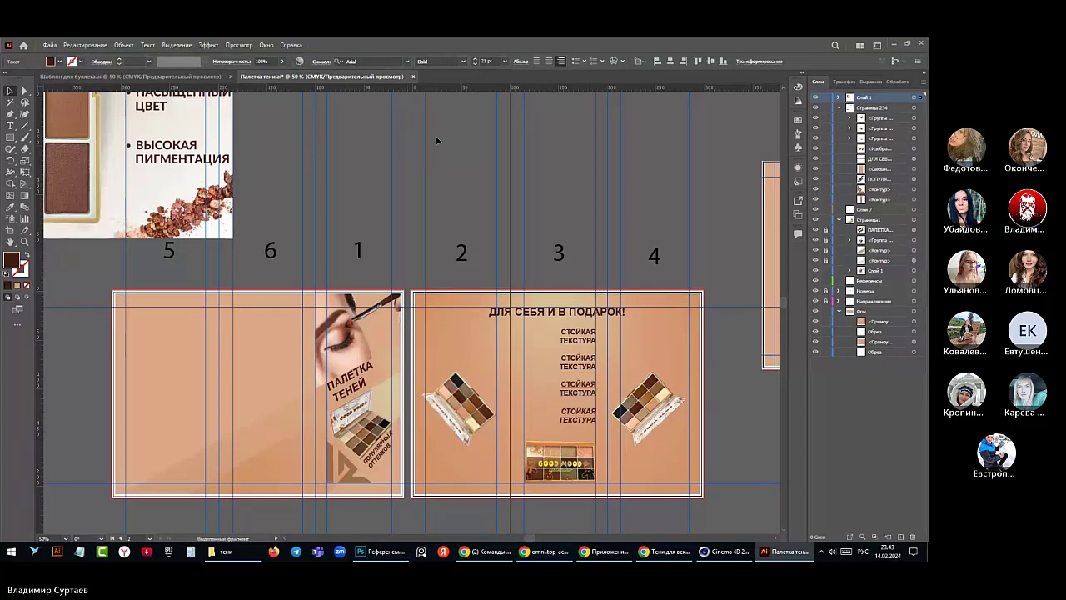
{"action": "left_click", "coordinate": [586, 421]}
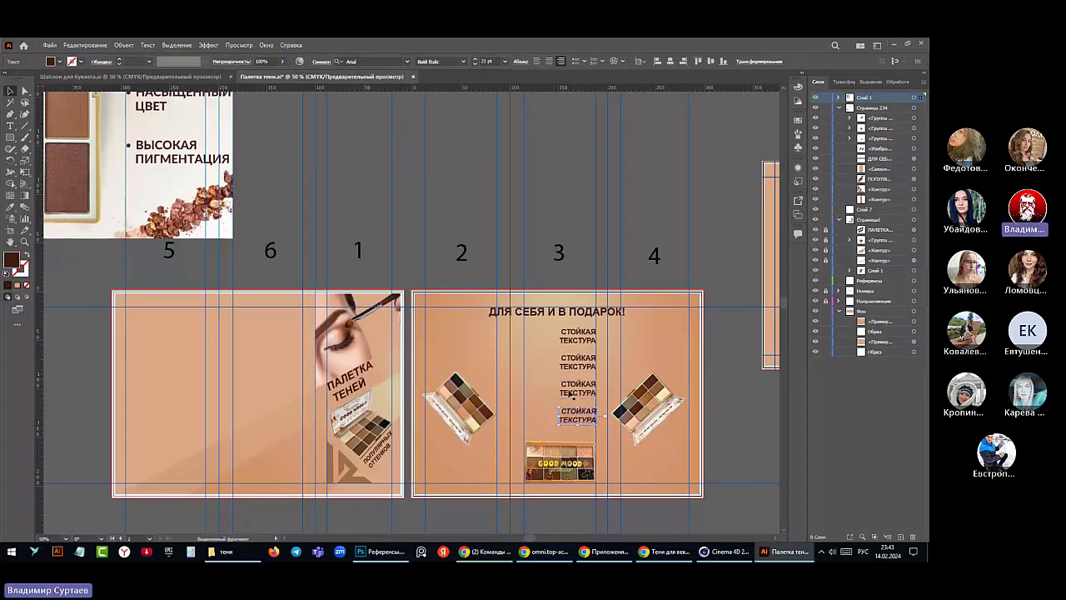
{"action": "left_click", "coordinate": [463, 62]}
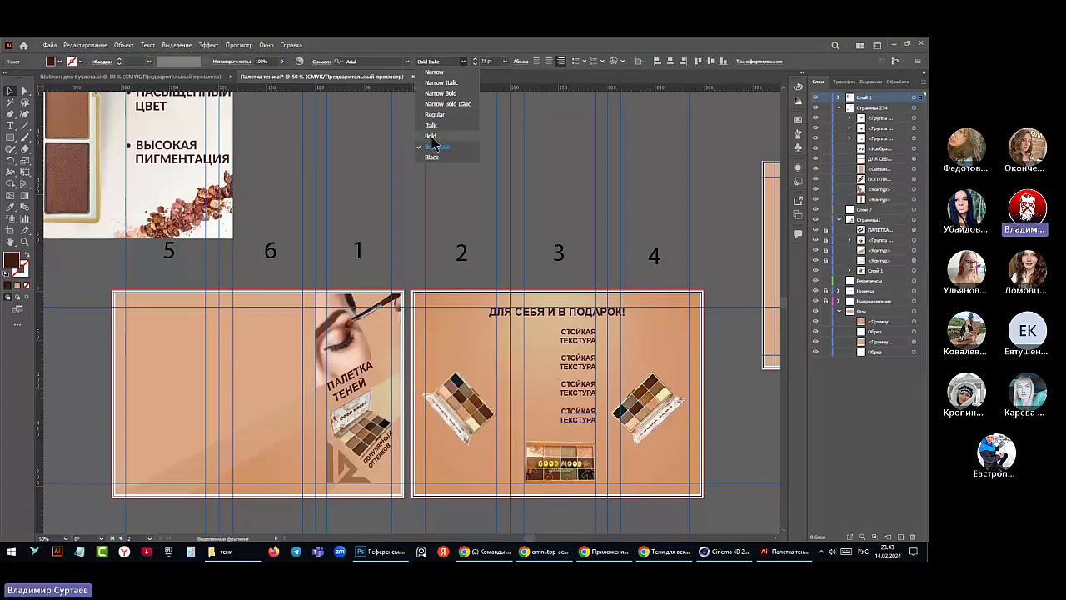
{"action": "left_click", "coordinate": [431, 136]}
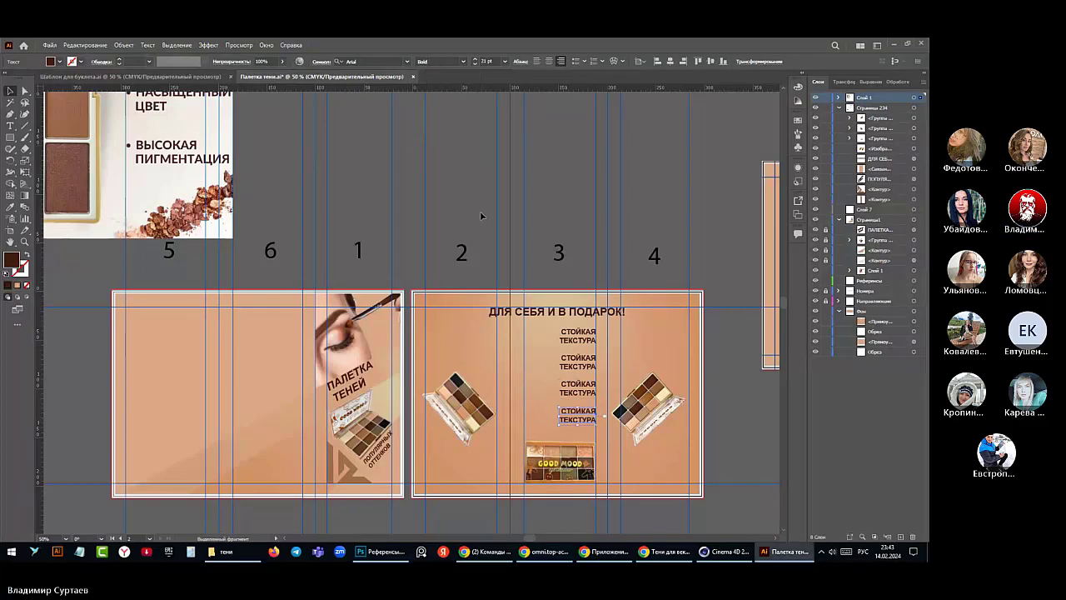
{"action": "left_click", "coordinate": [432, 134]}
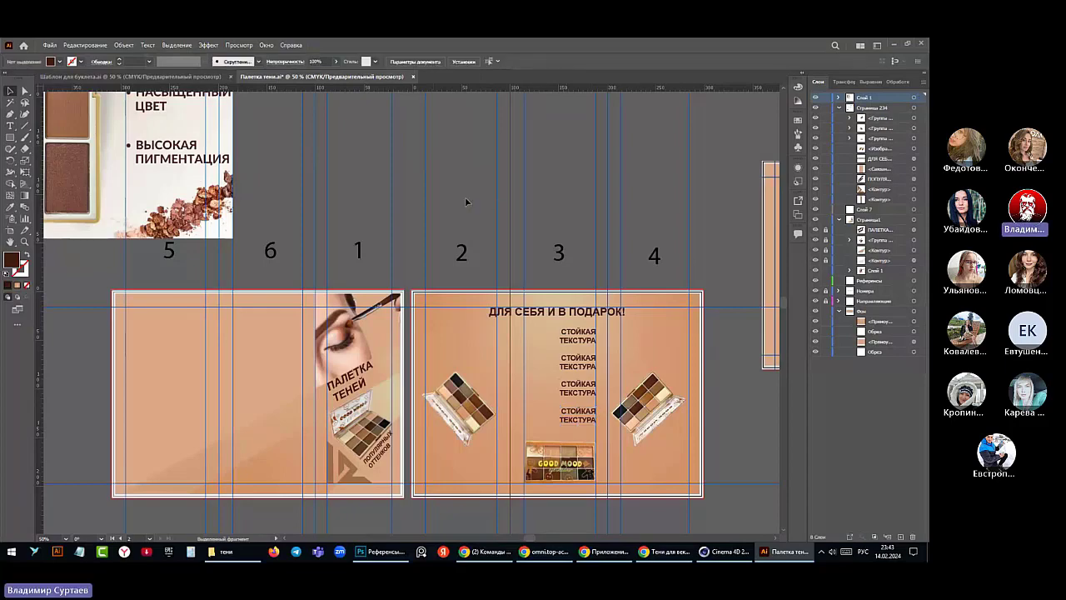
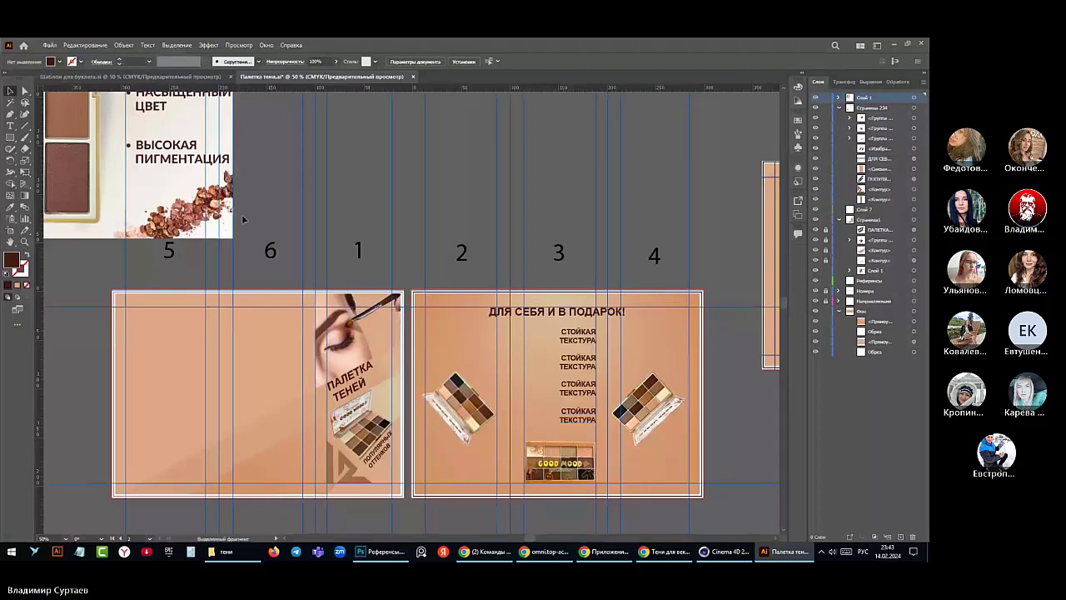
- Replace the second line with ШИРОКАЯ and ПАЛИТРА on two lines
{"action": "scroll", "coordinate": [241, 218], "scroll_direction": "up", "scroll_amount": 3}
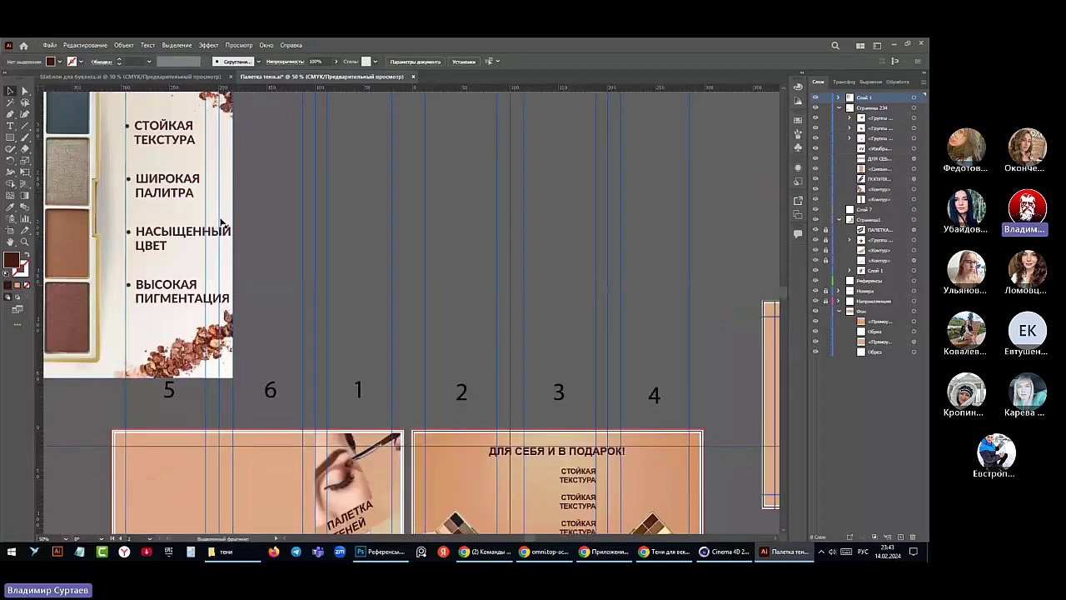
{"action": "scroll", "coordinate": [221, 221], "scroll_direction": "up", "scroll_amount": 1}
{"action": "scroll", "coordinate": [221, 223], "scroll_direction": "down", "scroll_amount": 2}
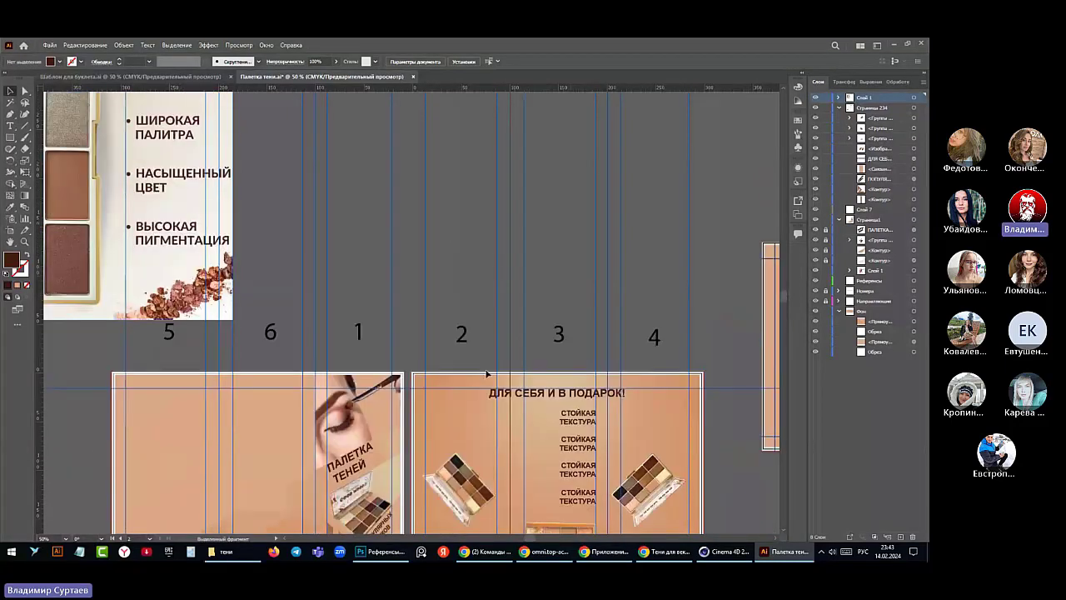
{"action": "key", "text": "t"}
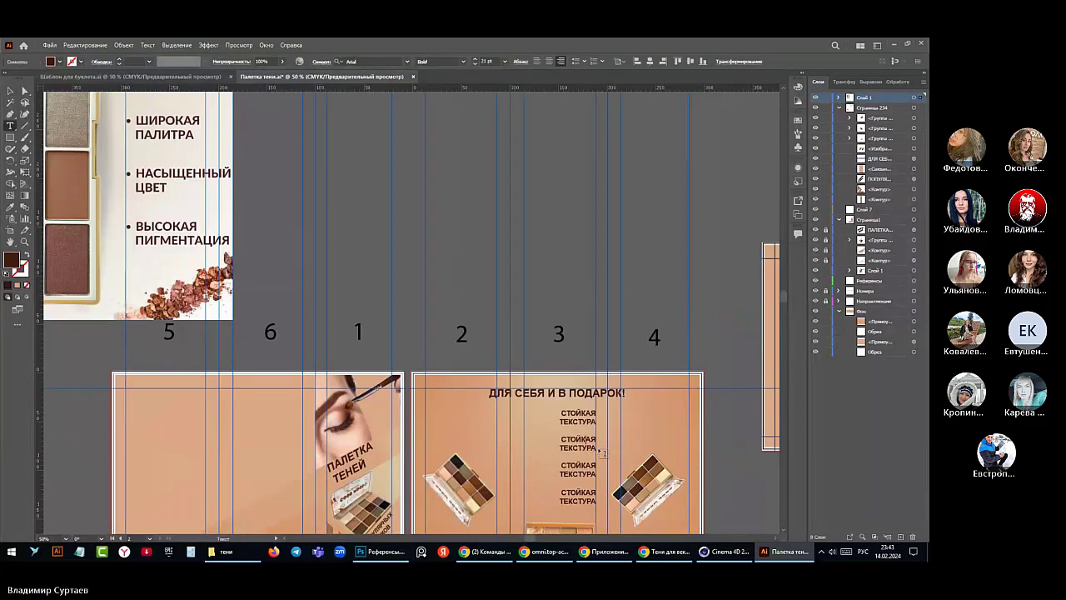
{"action": "left_click_drag", "start_coordinate": [603, 452], "coordinate": [550, 438]}
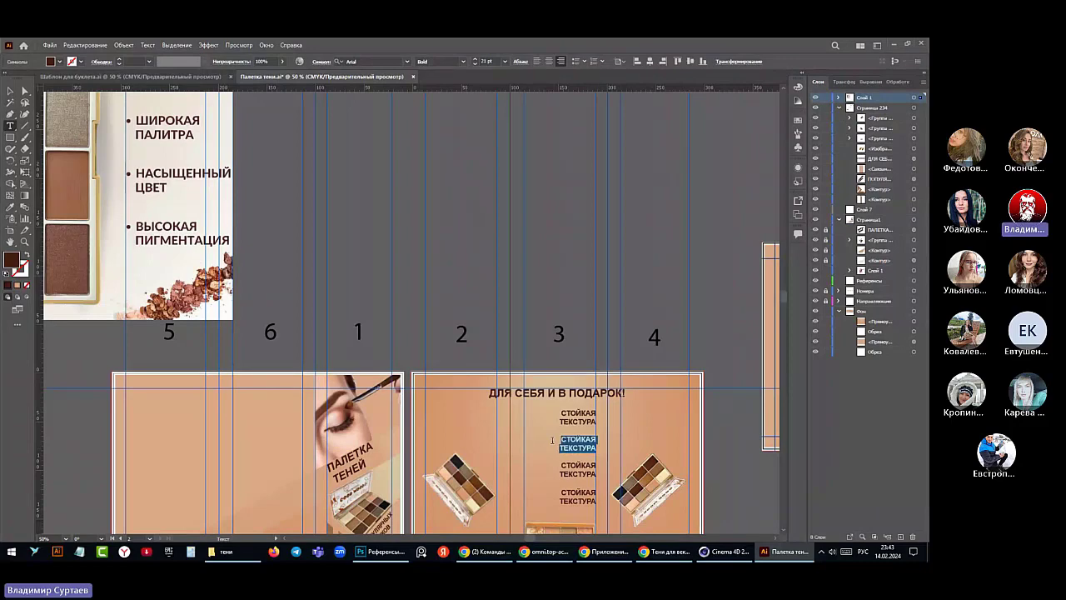
{"action": "type", "text": "Ш"}
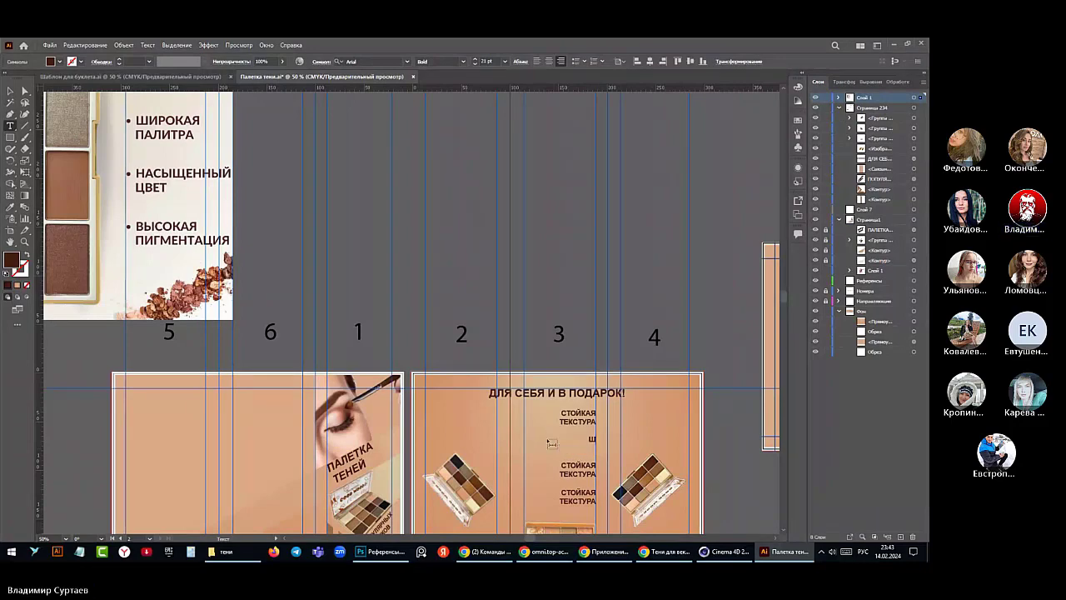
{"action": "type", "text": "ИРОКАЯ"}
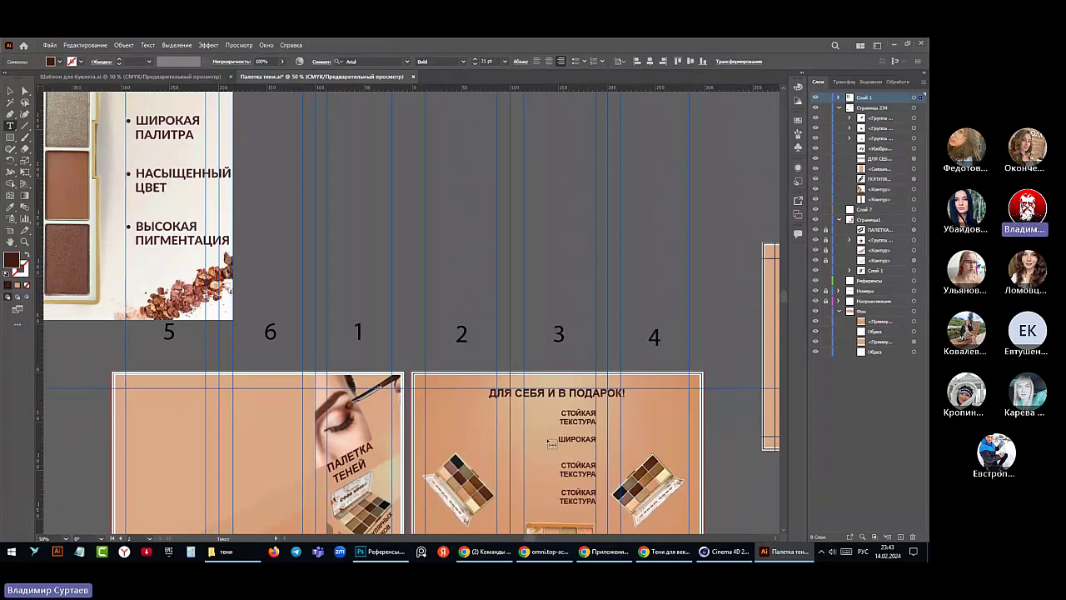
{"action": "key", "text": "Return"}
{"action": "type", "text": "ПАЛИТРА"}
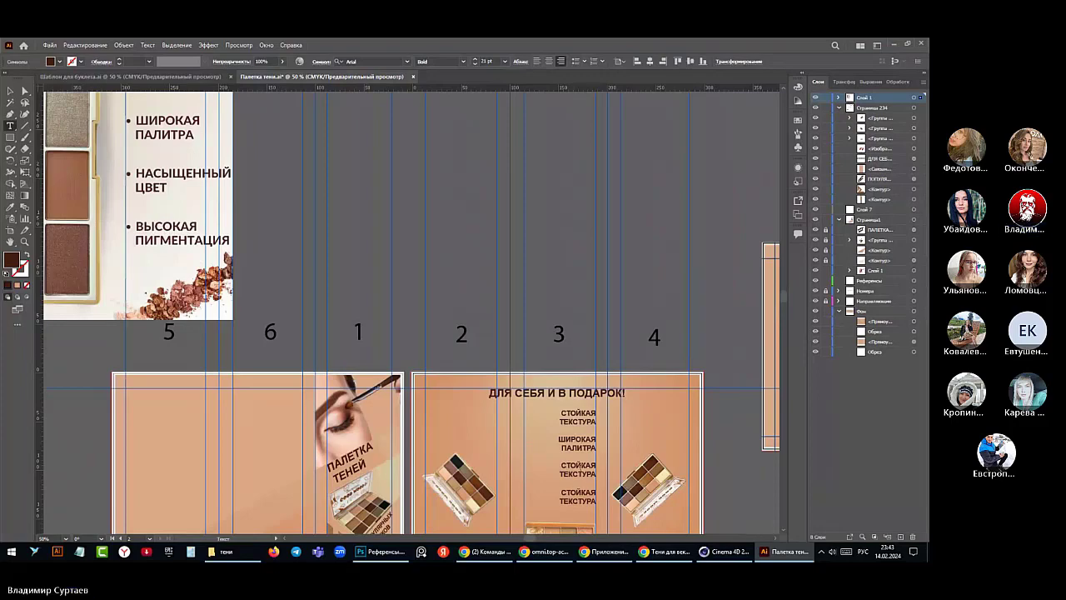
- Change the third line's text to НАСЫЩЕННЫЙ ЦВЕТ
{"action": "double_click", "coordinate": [579, 473]}
{"action": "left_click_drag", "start_coordinate": [597, 473], "coordinate": [581, 474]}
{"action": "key", "text": "ctrl+a"}
{"action": "type", "text": "НАС"}
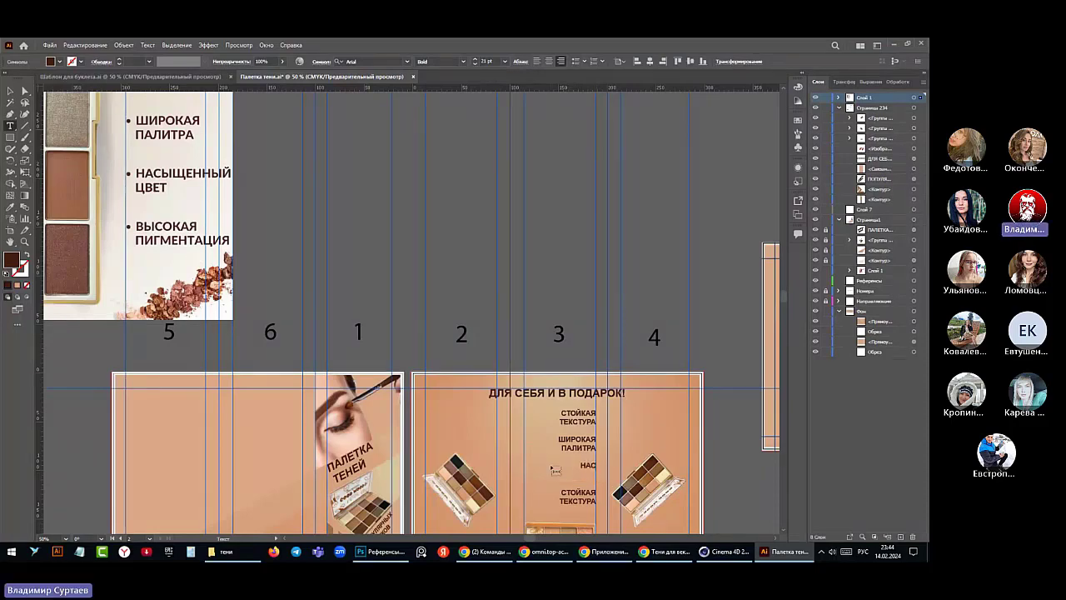
{"action": "type", "text": "ЫЩЕНН"}
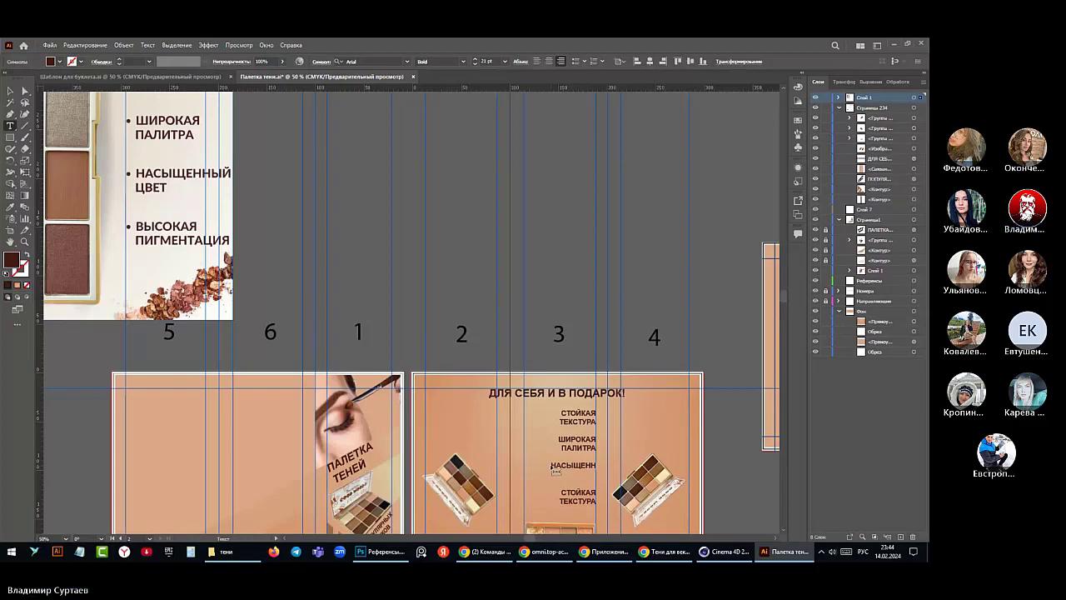
{"action": "type", "text": "ЫЙ"}
{"action": "type", "text": "Ц"}
{"action": "type", "text": "ВЕТ"}
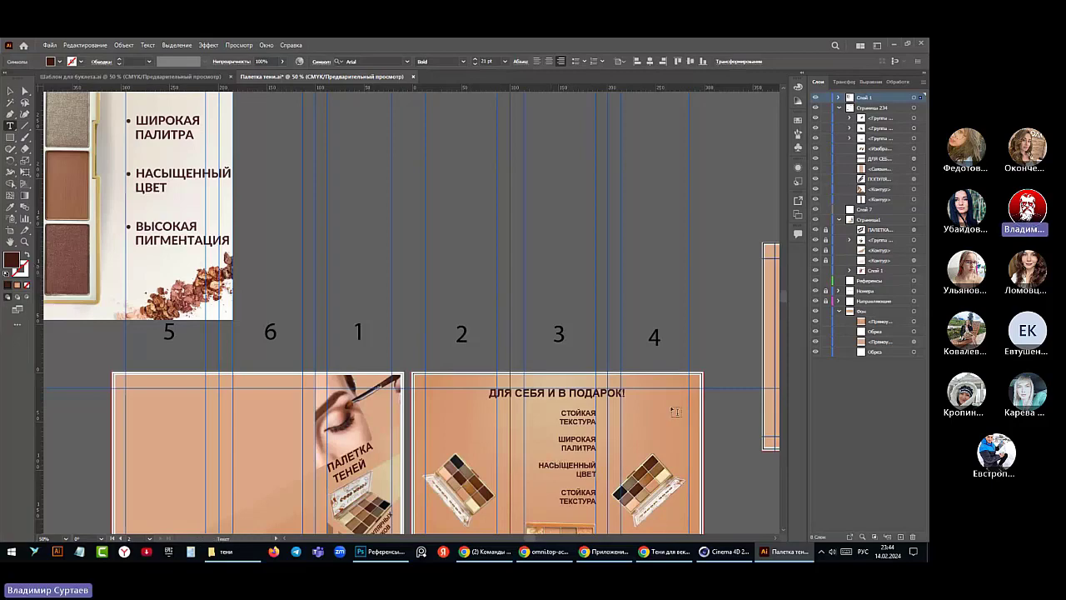
- Change the last line's text to ВЫСОКАЯ ПИГМЕНТАЦИЯ
{"action": "key", "text": "shift+Home"}
{"action": "left_click_drag", "start_coordinate": [596, 502], "coordinate": [558, 491]}
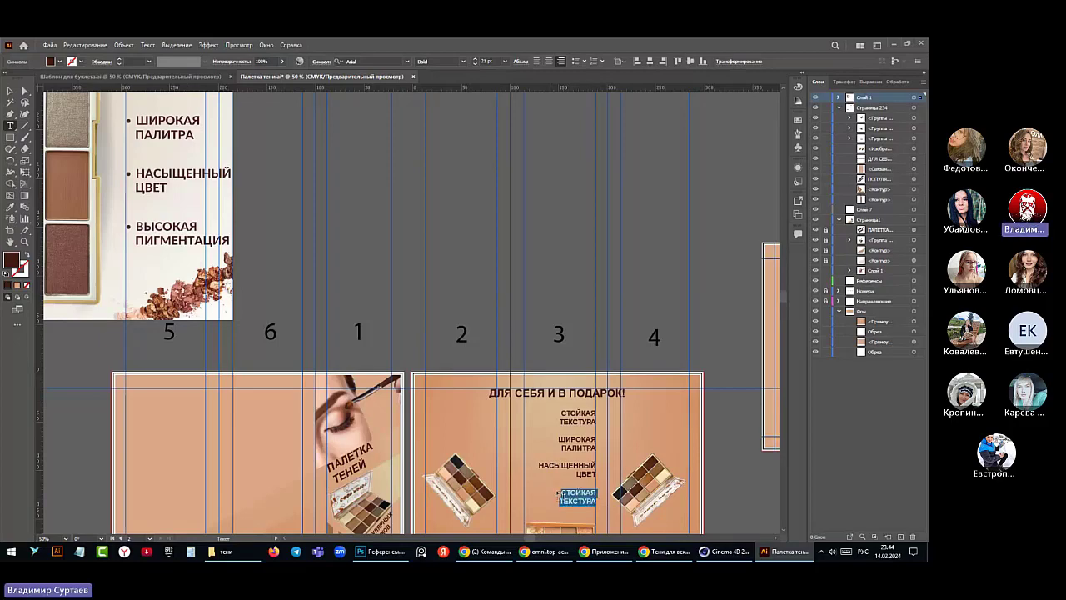
{"action": "type", "text": "ВЫСОКАЯ"}
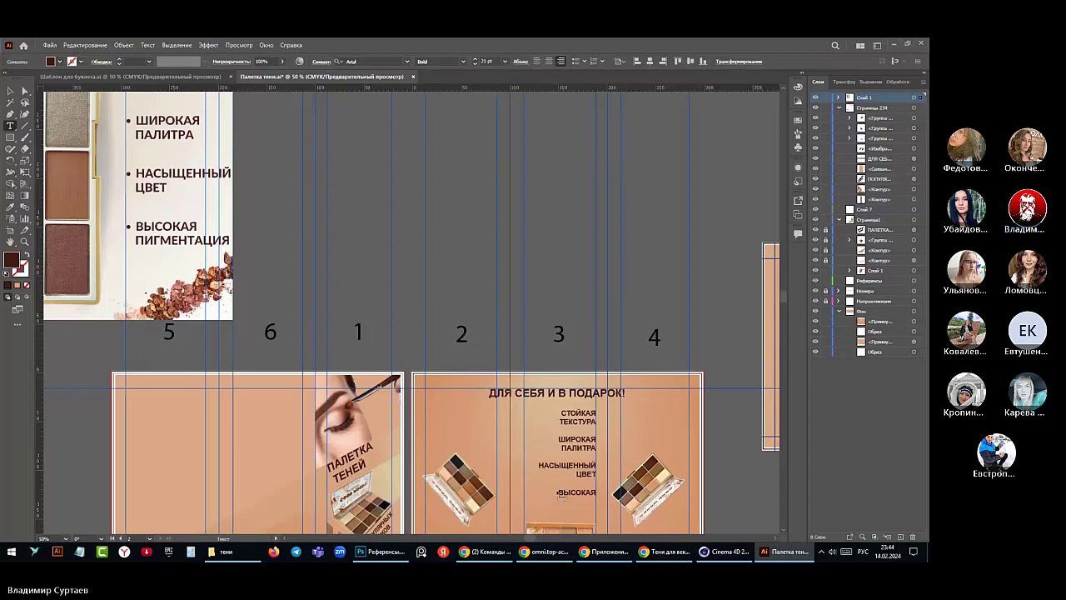
{"action": "type", "text": " ПИГМЕН"}
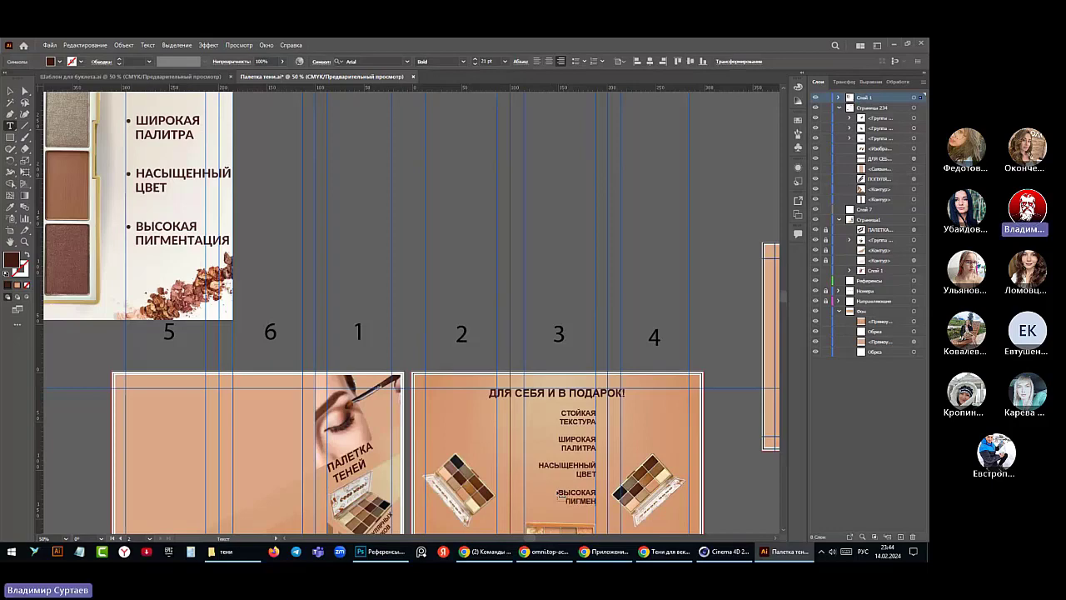
{"action": "type", "text": "ТАЦИЯ"}
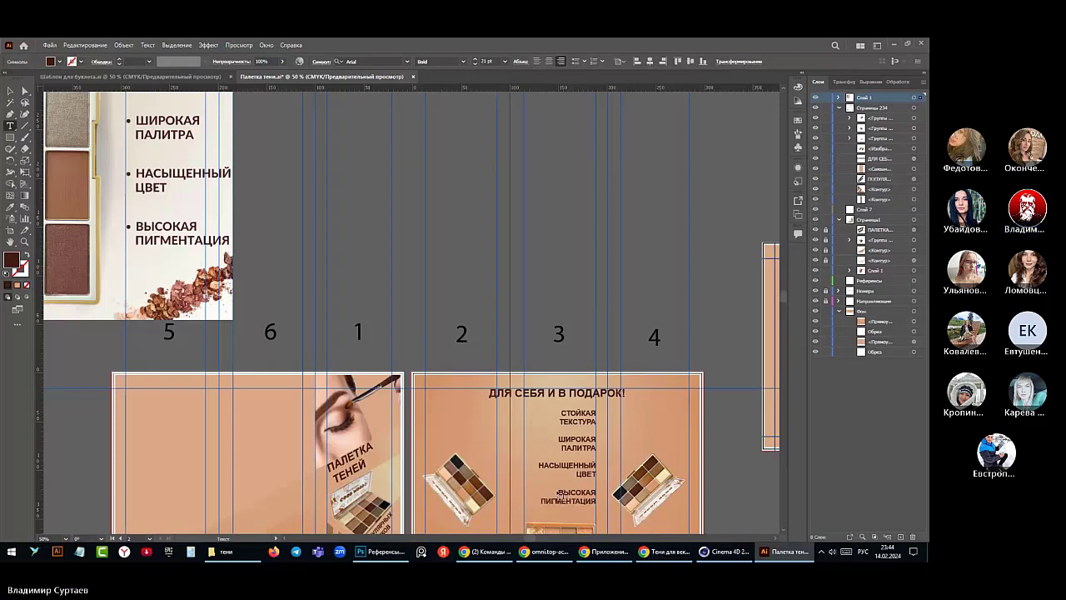
{"action": "scroll", "coordinate": [560, 493], "scroll_direction": "down", "scroll_amount": 3}
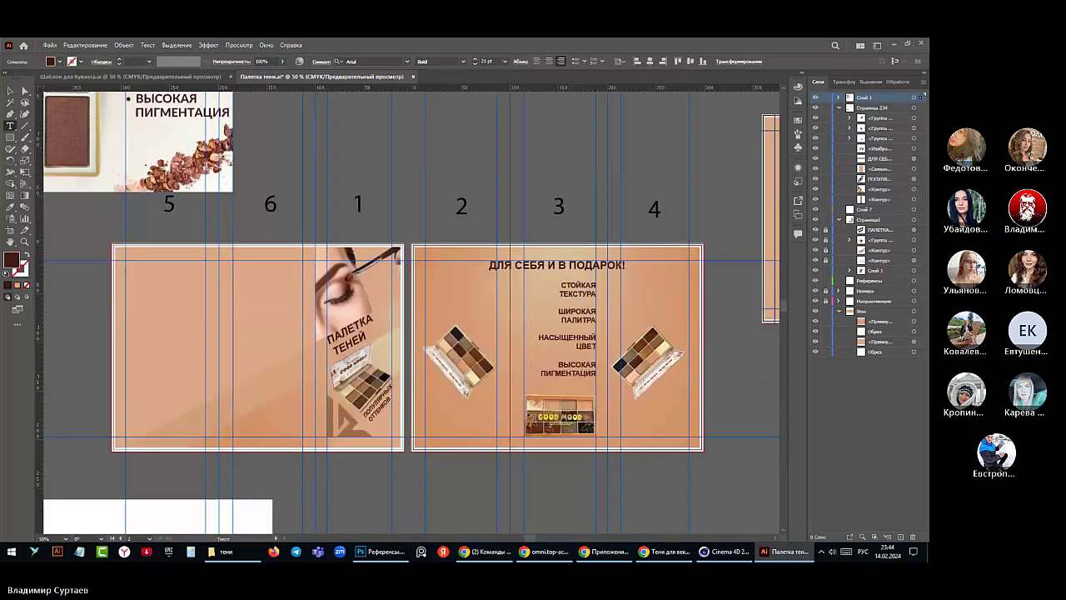
- Set the СТОЙКАЯ ТЕКСТУРА text to 18 pt Arial Black
{"action": "scroll", "coordinate": [556, 300], "scroll_direction": "down", "scroll_amount": 3}
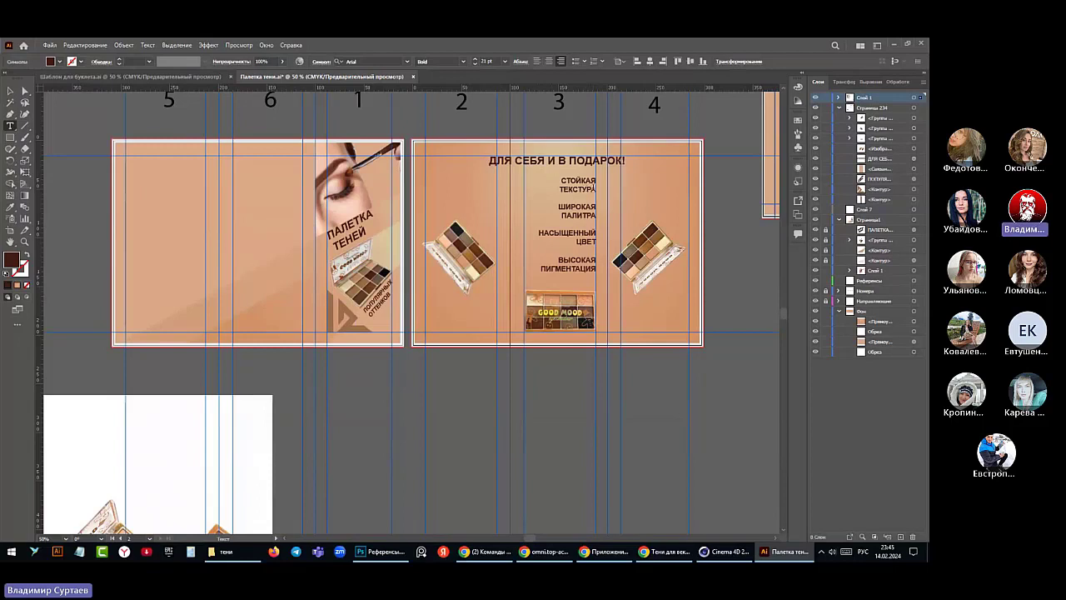
{"action": "key", "text": "Escape"}
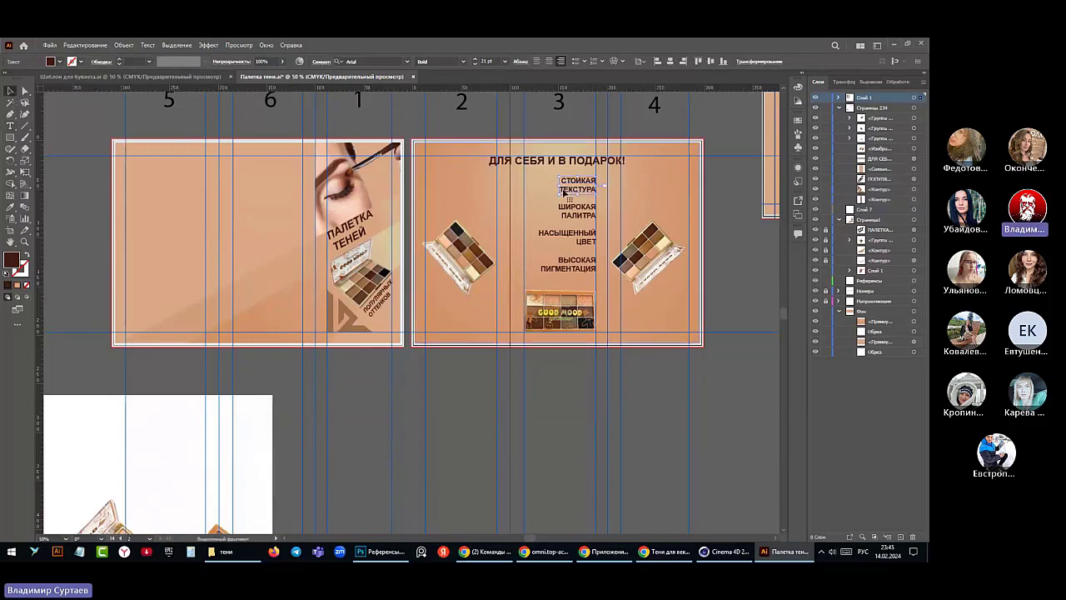
{"action": "left_click", "coordinate": [8, 127]}
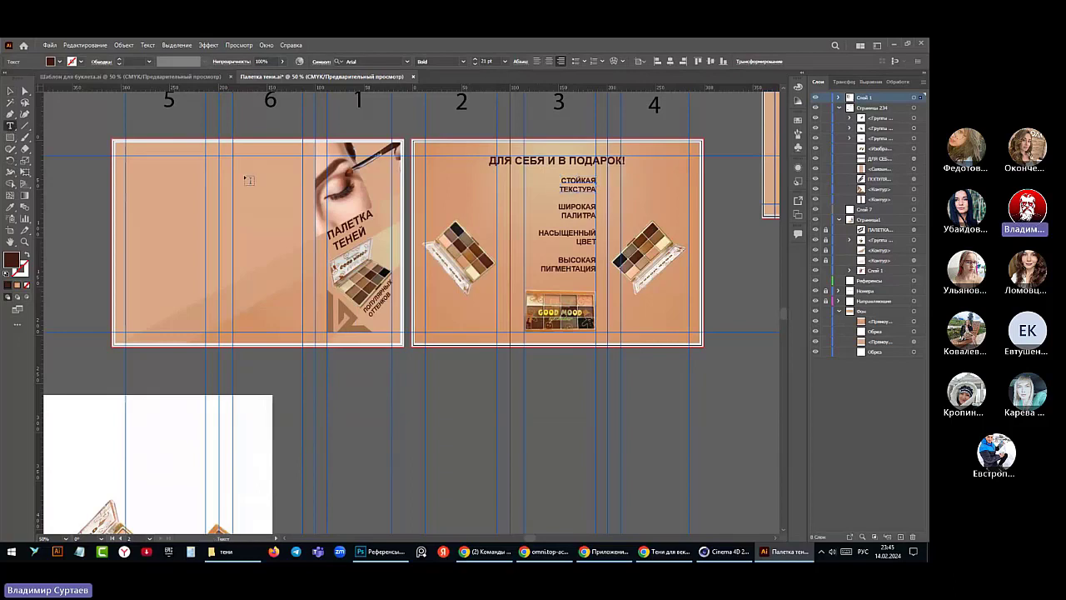
{"action": "left_click", "coordinate": [504, 67]}
{"action": "left_click", "coordinate": [517, 175]}
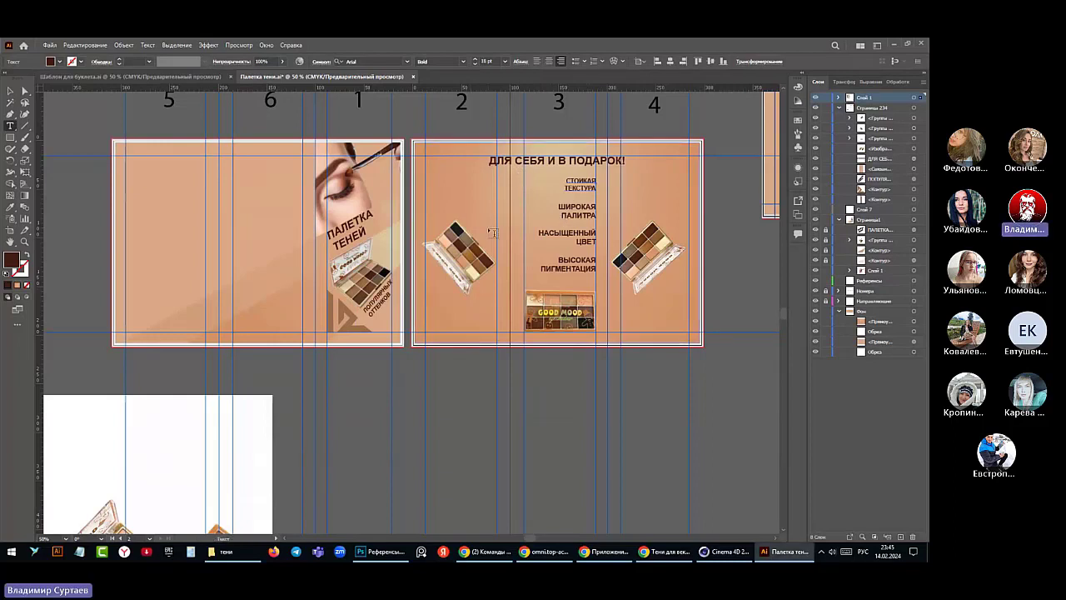
{"action": "key", "text": "ctrl+z"}
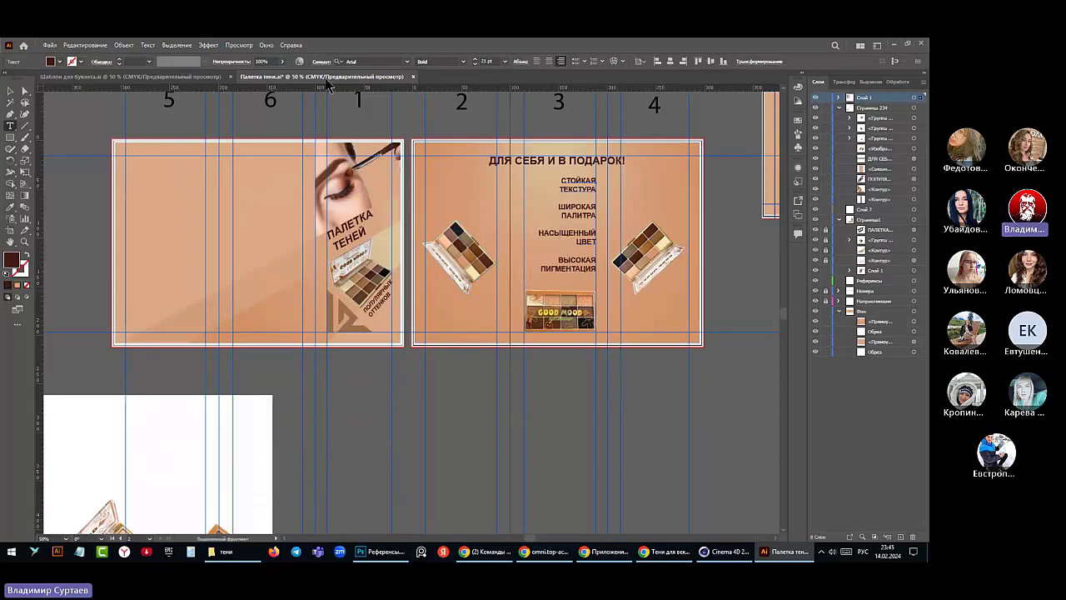
{"action": "left_click", "coordinate": [505, 63]}
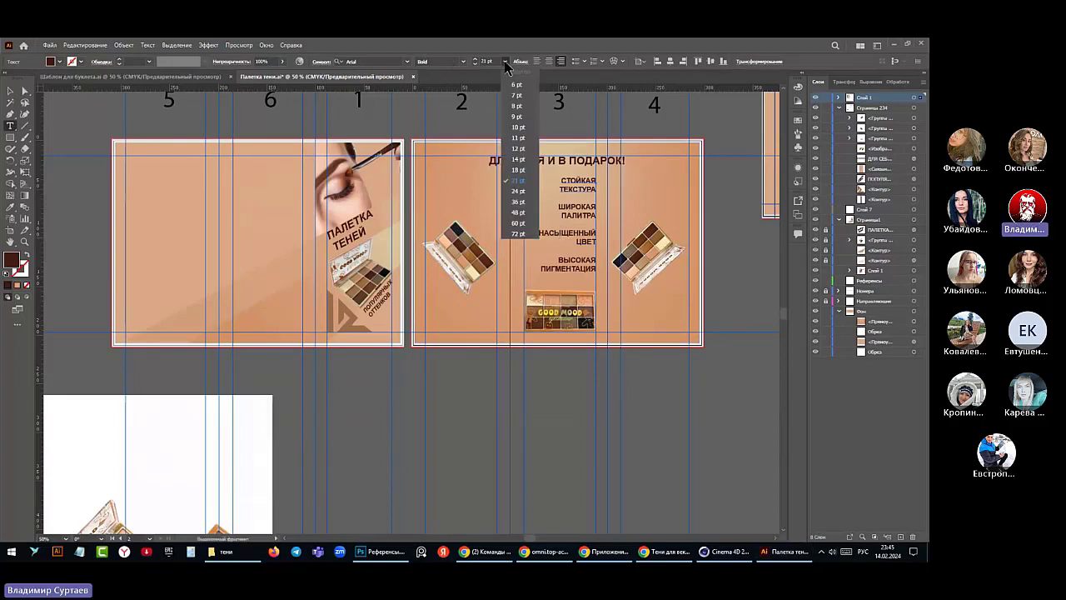
{"action": "left_click", "coordinate": [517, 169]}
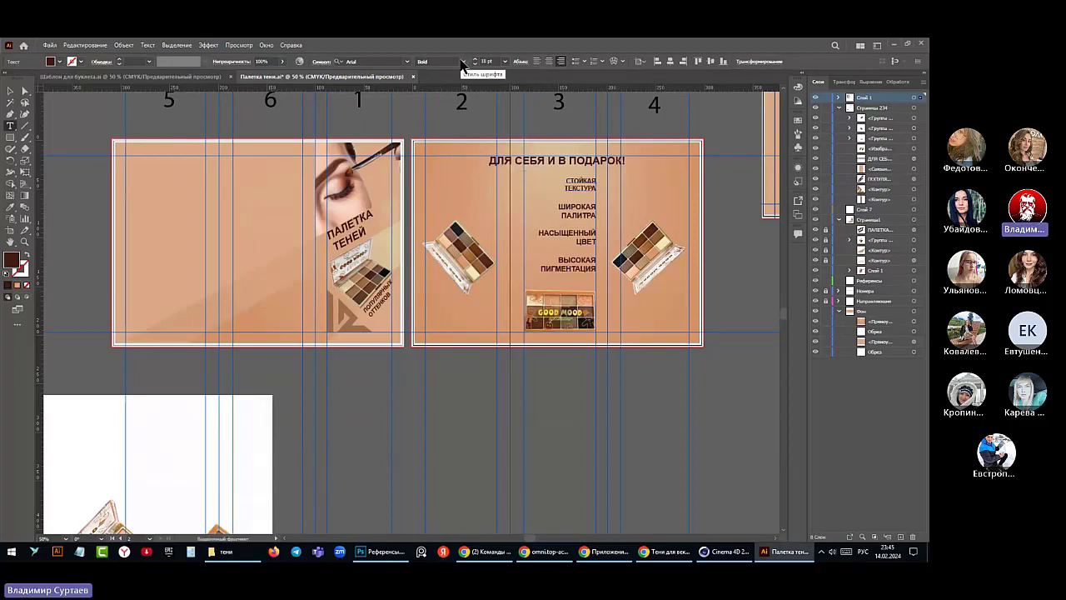
{"action": "left_click", "coordinate": [463, 62]}
{"action": "left_click", "coordinate": [429, 147]}
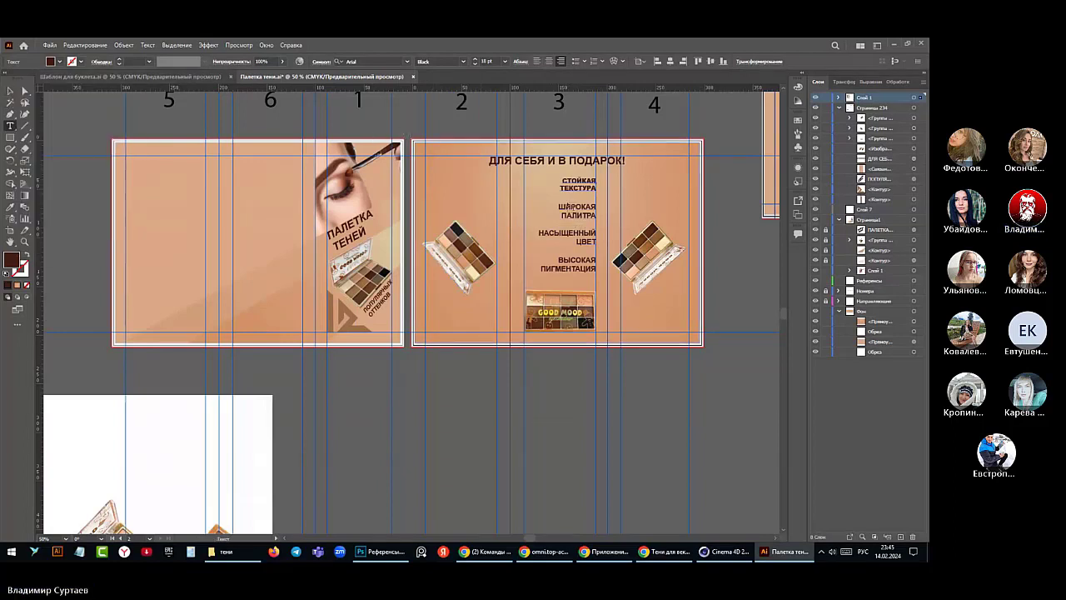
{"action": "key", "text": "ctrl+shift+a"}
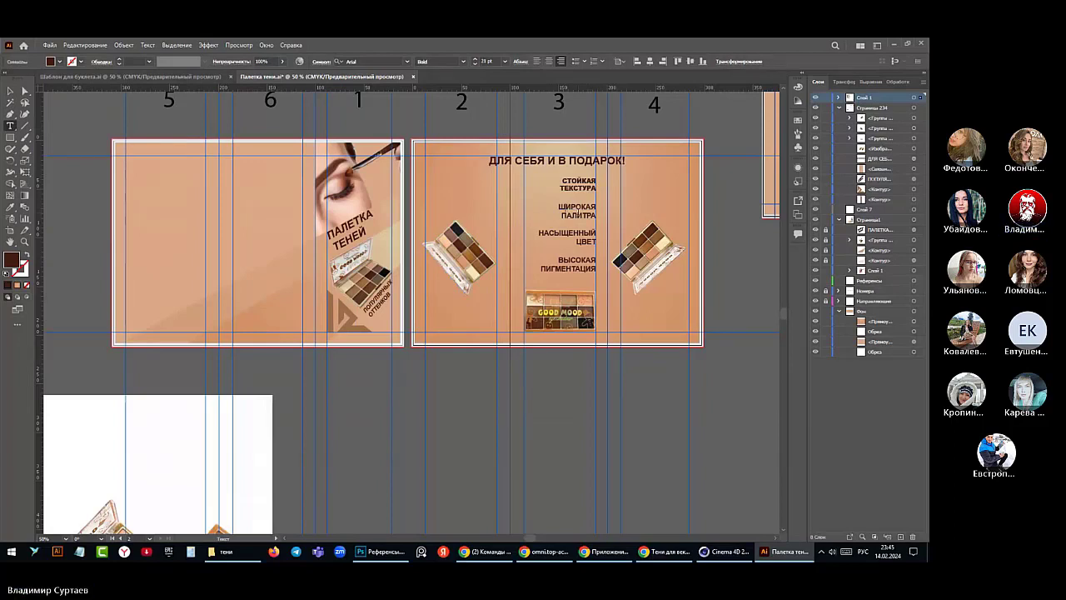
- Set ШИРОКАЯ ПАЛИТРА and НАСЫЩЕННЫЙ ЦВЕТ to 18 pt Arial Black
{"action": "double_click", "coordinate": [578, 215]}
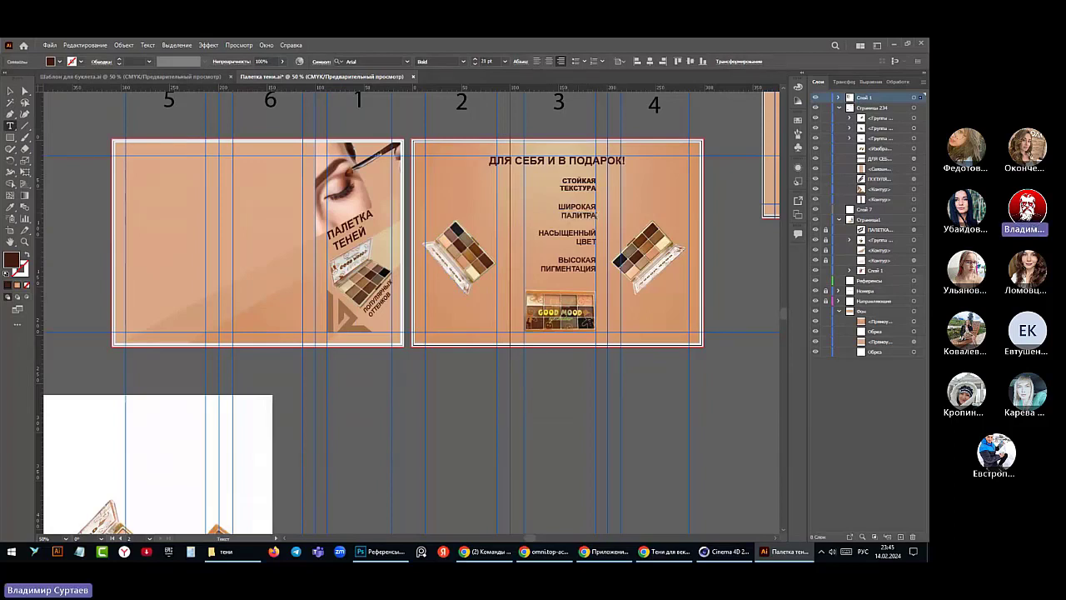
{"action": "left_click", "coordinate": [552, 205], "text": "shift"}
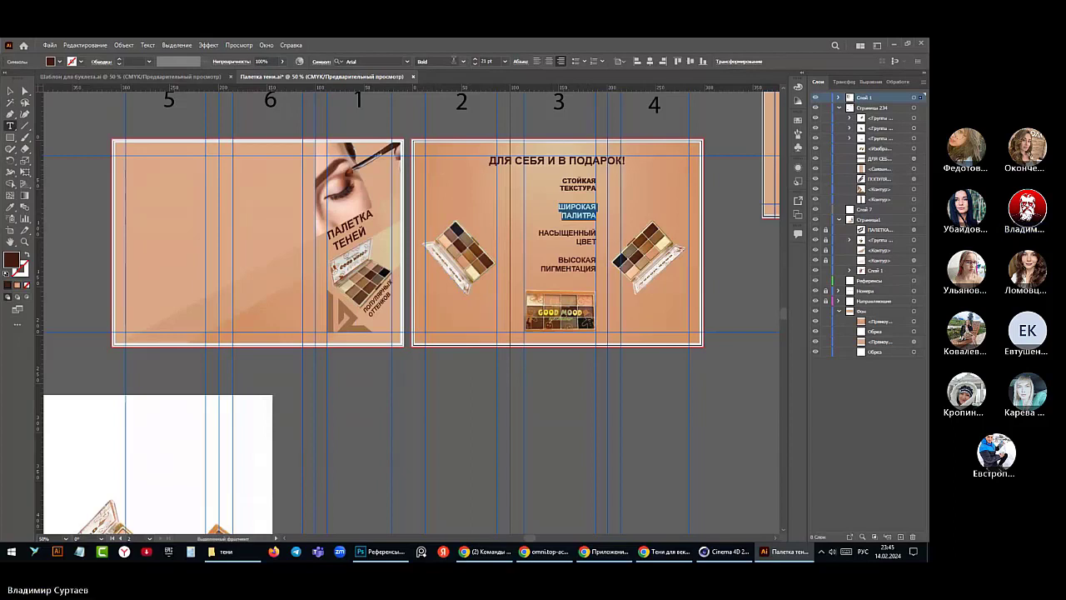
{"action": "key", "text": "ctrl+shift+comma"}
{"action": "key", "text": "ctrl+shift+comma"}
{"action": "key", "text": "ctrl+shift+comma"}
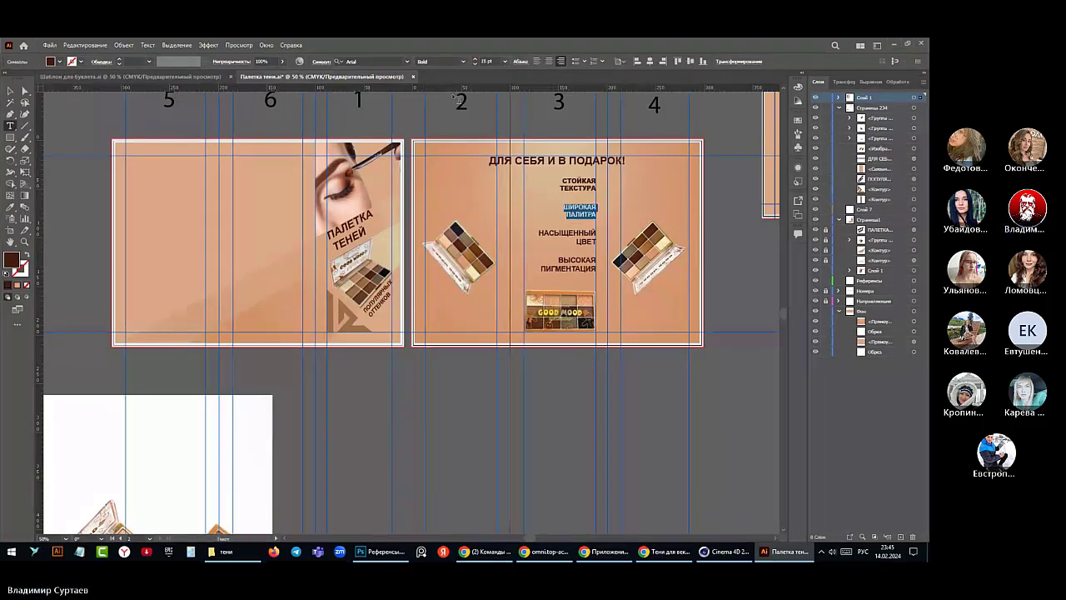
{"action": "left_click", "coordinate": [463, 61]}
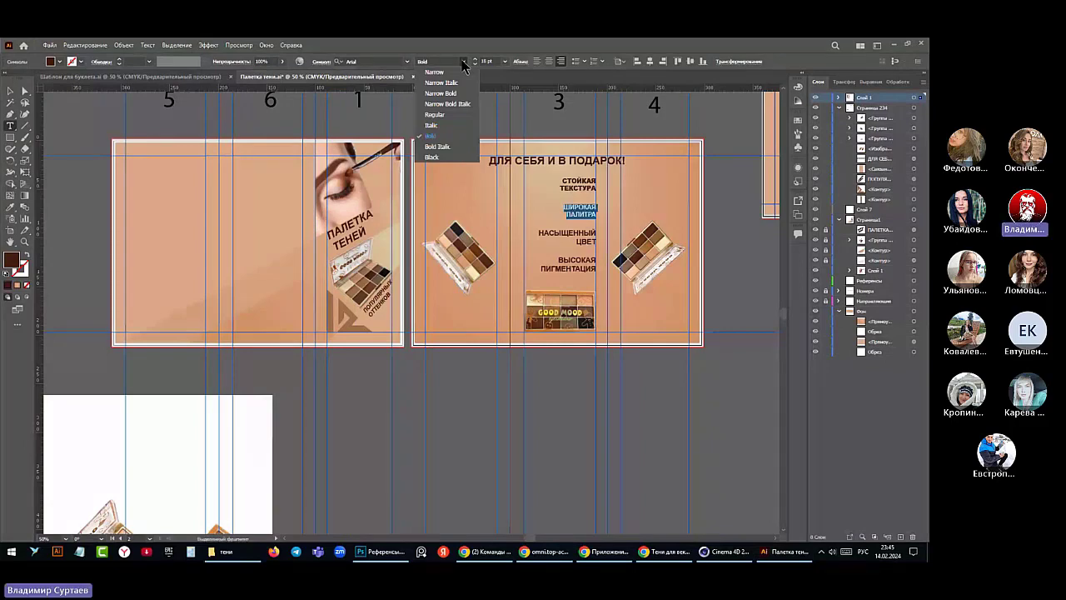
{"action": "left_click", "coordinate": [442, 133]}
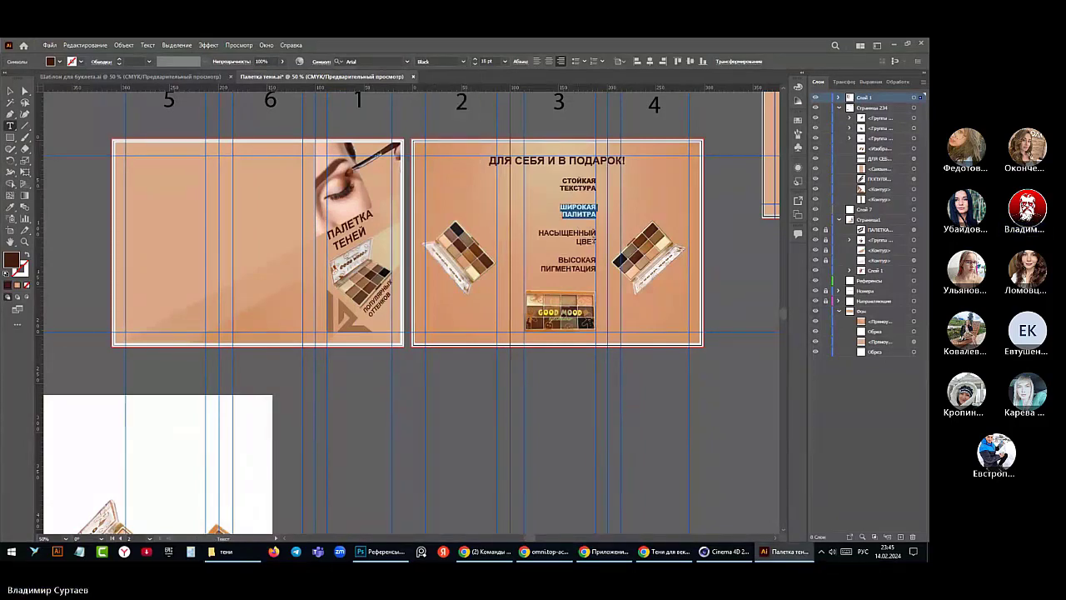
{"action": "left_click_drag", "start_coordinate": [596, 242], "coordinate": [538, 234]}
{"action": "left_click", "coordinate": [505, 60]}
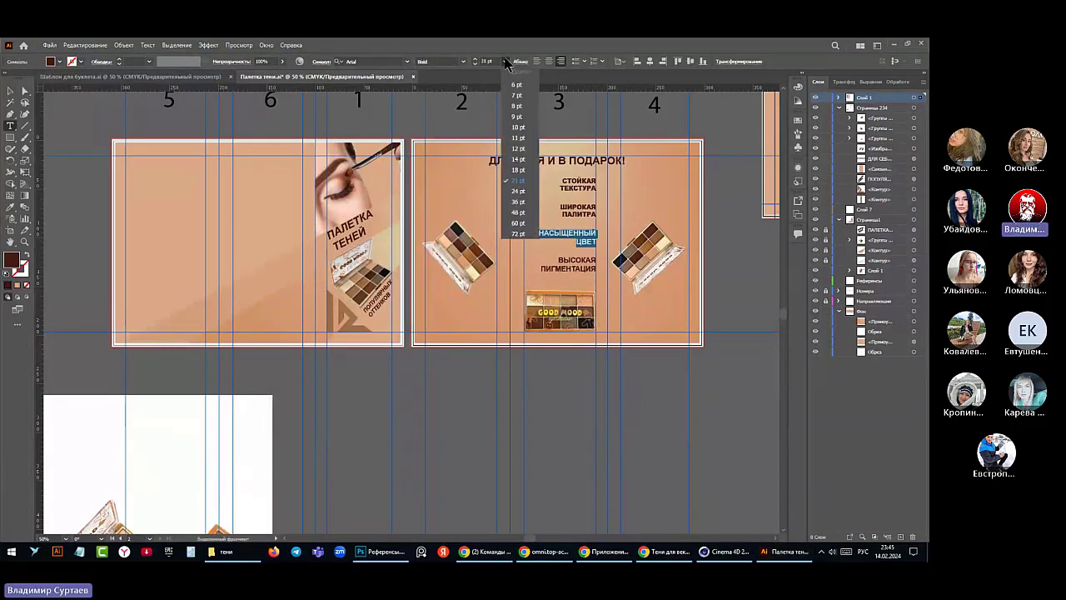
{"action": "left_click", "coordinate": [517, 169]}
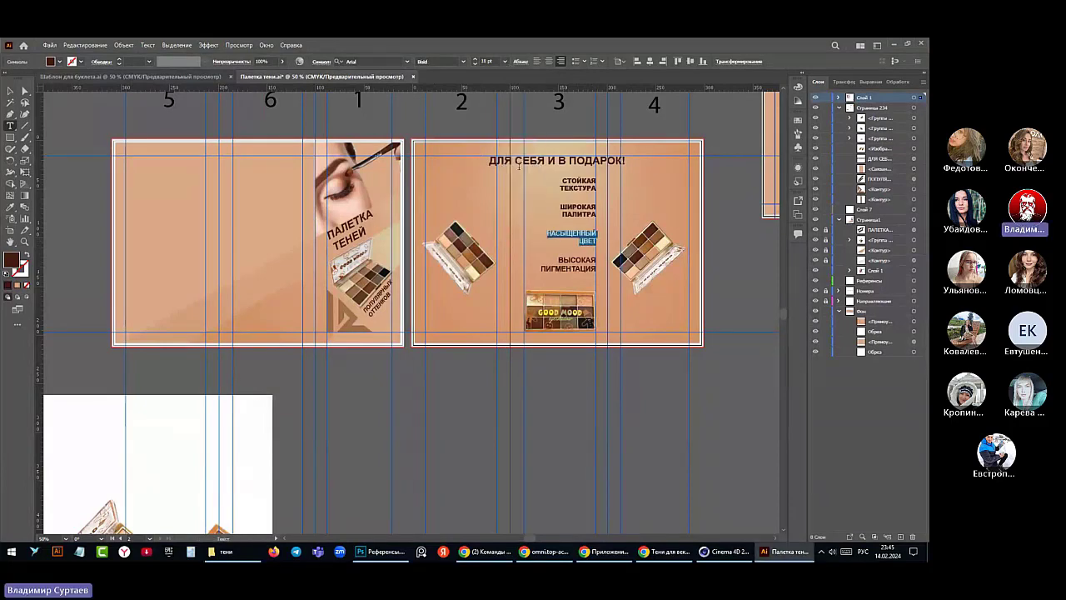
{"action": "left_click", "coordinate": [463, 62]}
{"action": "left_click", "coordinate": [430, 162]}
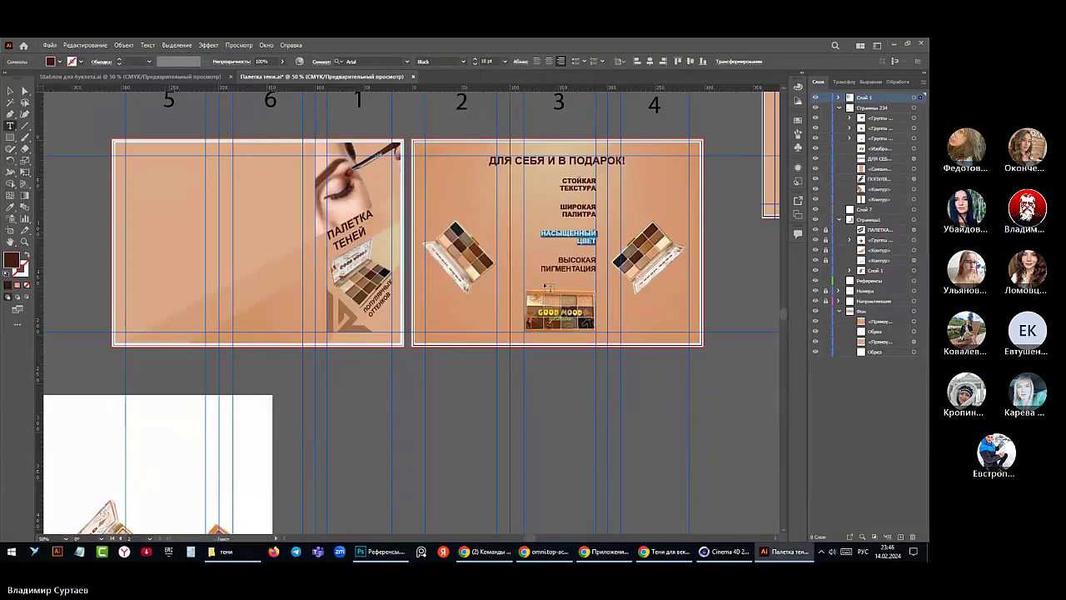
- Make the ВЫСОКАЯ ПИГМЕНТАЦИЯ line smaller and set it in Arial Black
{"action": "left_click", "coordinate": [600, 270]}
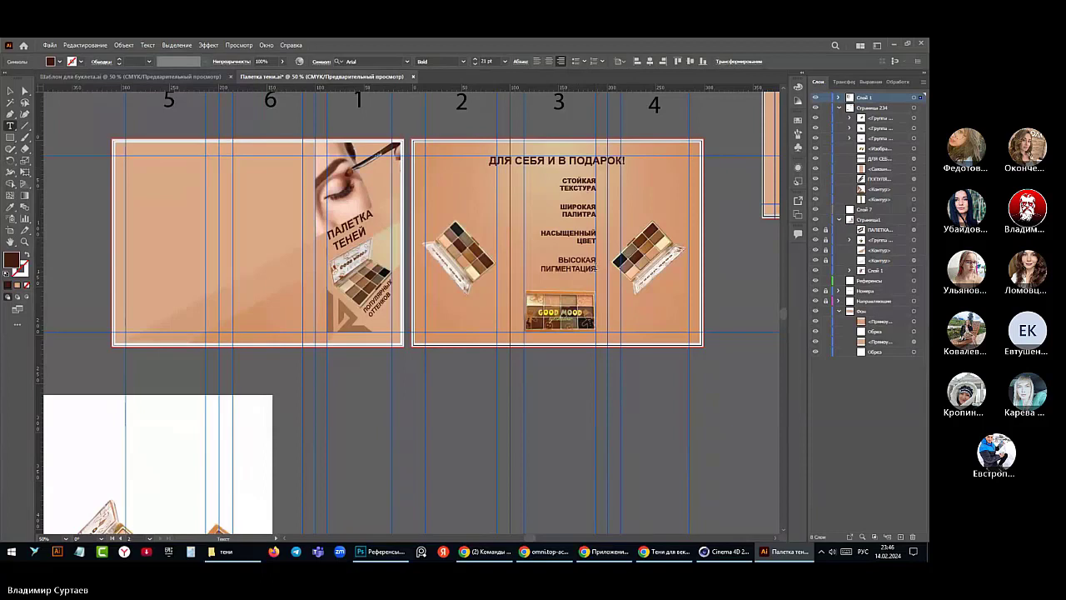
{"action": "key", "text": "shift+Left"}
{"action": "key", "text": "shift+Left"}
{"action": "key", "text": "shift+Left"}
{"action": "key", "text": "shift+Left"}
{"action": "key", "text": "shift+Left"}
{"action": "key", "text": "shift+Left"}
{"action": "key", "text": "shift+Left"}
{"action": "key", "text": "shift+Left"}
{"action": "key", "text": "shift+Left"}
{"action": "key", "text": "shift+Left"}
{"action": "key", "text": "shift+Left"}
{"action": "key", "text": "shift+Left"}
{"action": "key", "text": "shift+Left"}
{"action": "key", "text": "shift+Left"}
{"action": "key", "text": "shift+Left"}
{"action": "key", "text": "shift+Left"}
{"action": "key", "text": "shift+Left"}
{"action": "key", "text": "shift+Left"}
{"action": "key", "text": "shift+Left"}
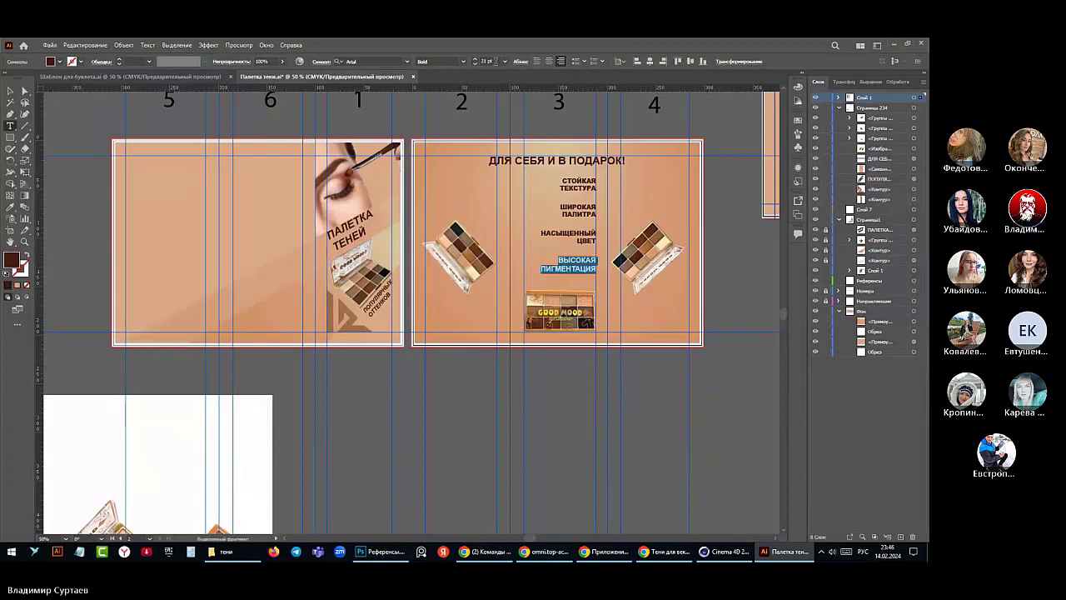
{"action": "left_click", "coordinate": [504, 62]}
{"action": "left_click", "coordinate": [511, 166]}
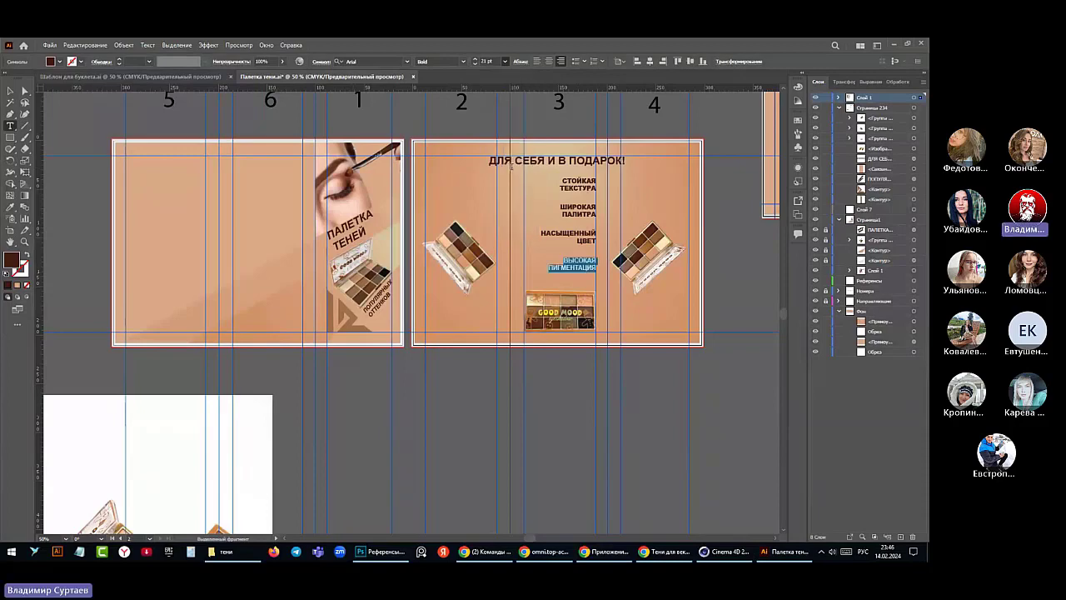
{"action": "left_click", "coordinate": [406, 62]}
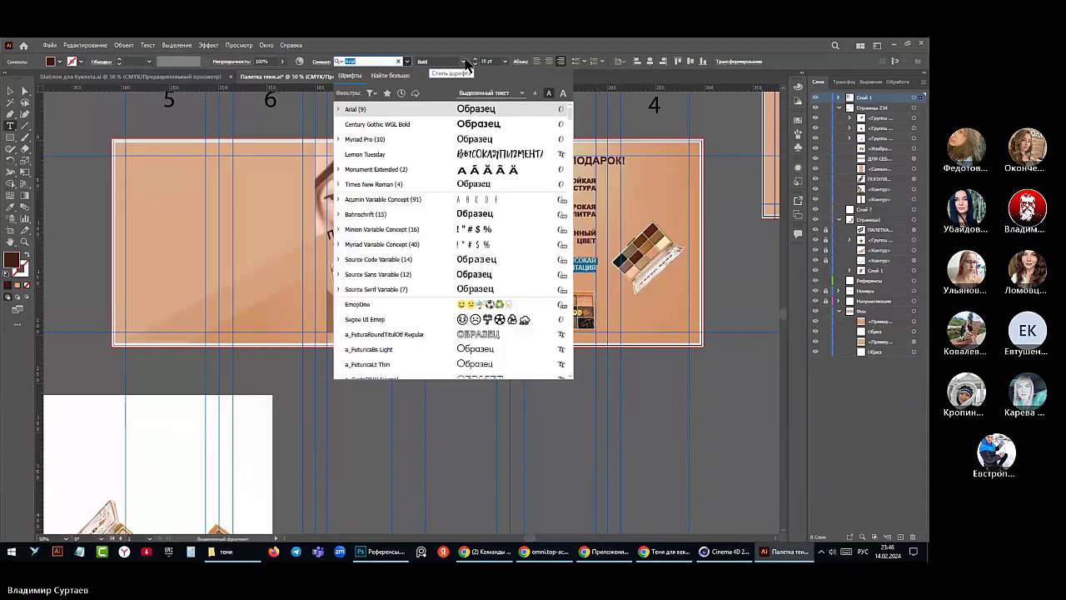
{"action": "left_click", "coordinate": [464, 61]}
{"action": "left_click", "coordinate": [440, 158]}
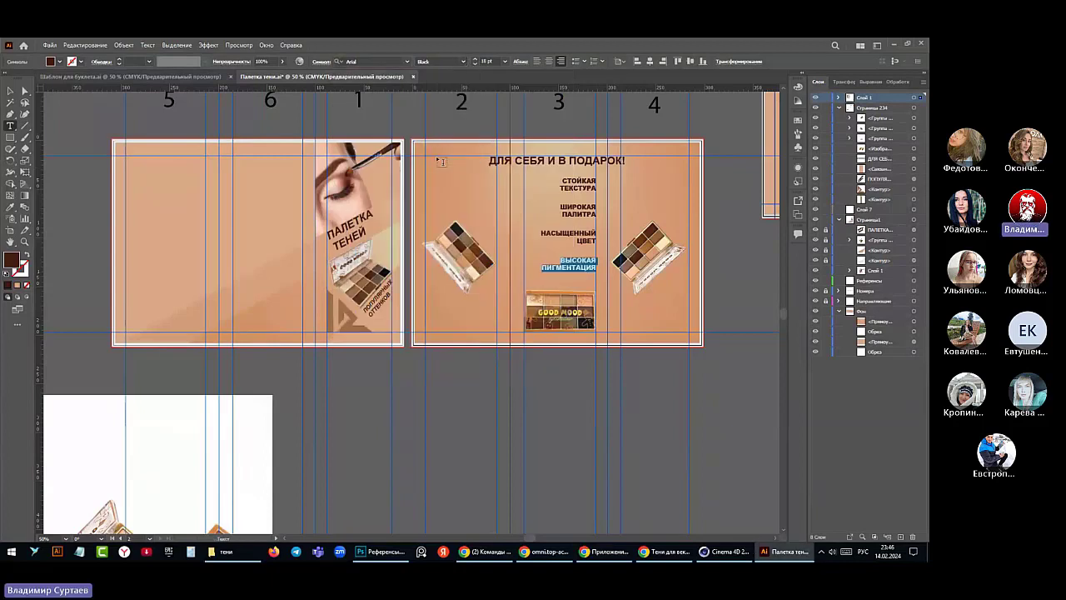
- Give the ВЫСОКАЯ ПИГМЕНТАЦИЯ text a dark brown fill, 563318
{"action": "double_click", "coordinate": [11, 262]}
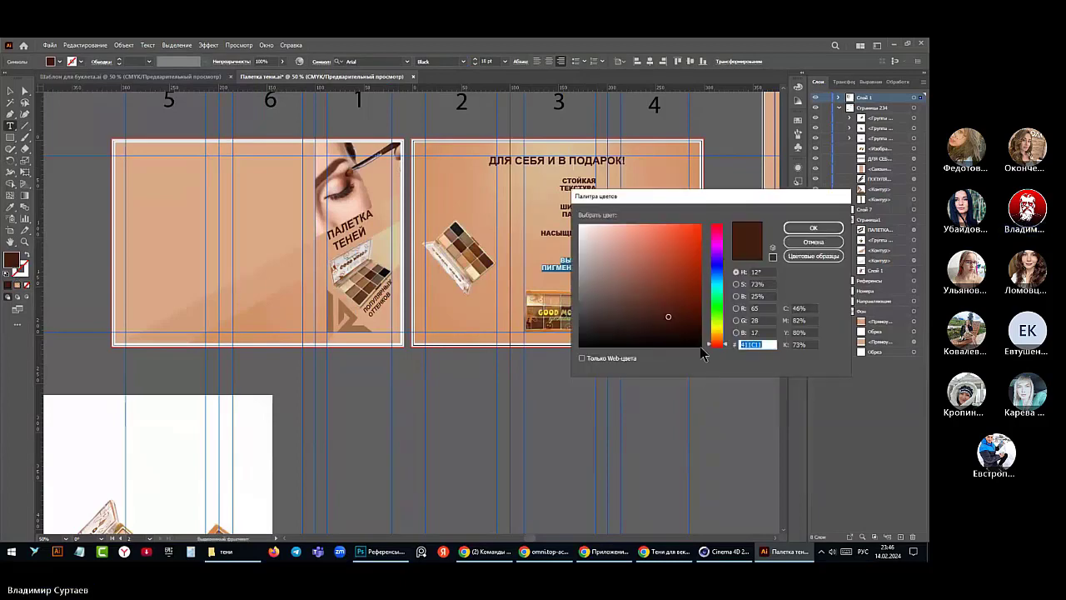
{"action": "left_click", "coordinate": [713, 345]}
{"action": "left_click_drag", "start_coordinate": [726, 347], "coordinate": [727, 339]}
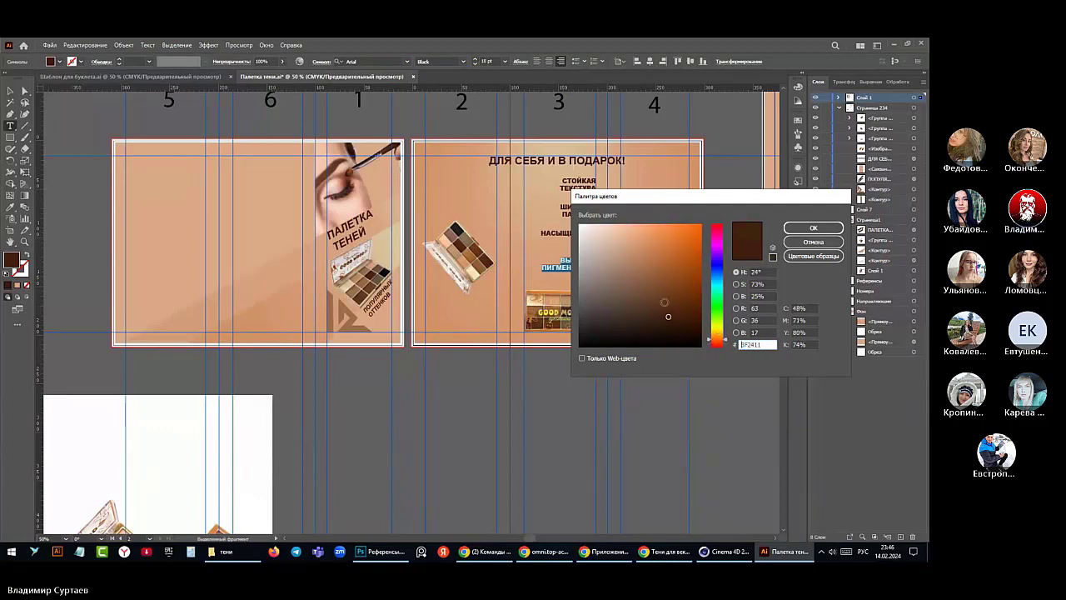
{"action": "left_click", "coordinate": [663, 306]}
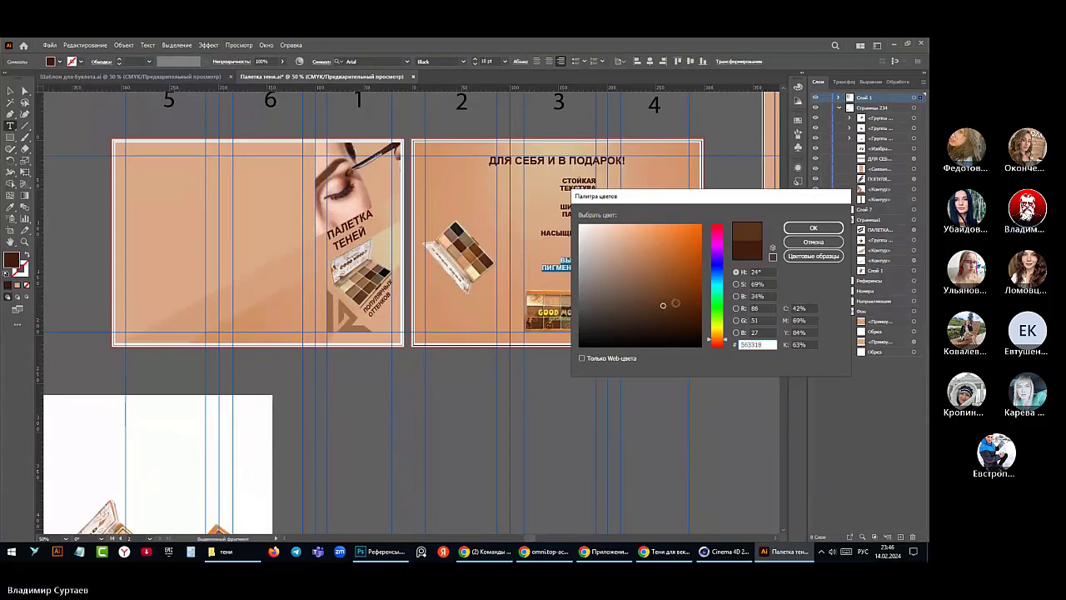
{"action": "left_click", "coordinate": [804, 230]}
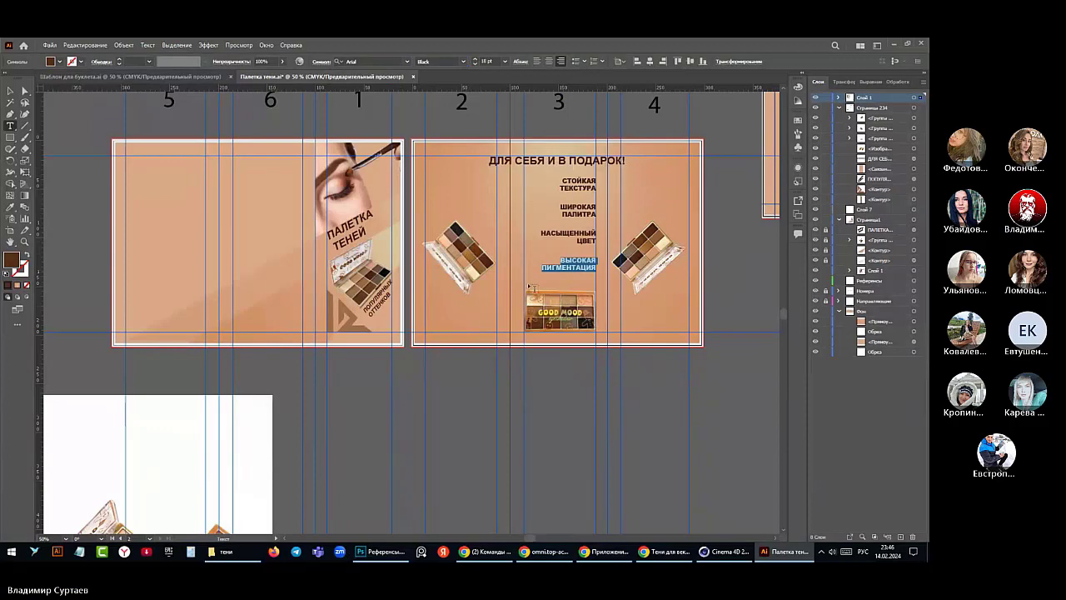
- Copy the 563318 brown onto ШИРОКАЯ ПАЛИТРА with the Eyedropper
{"action": "scroll", "coordinate": [573, 275], "scroll_direction": "up", "scroll_amount": 1}
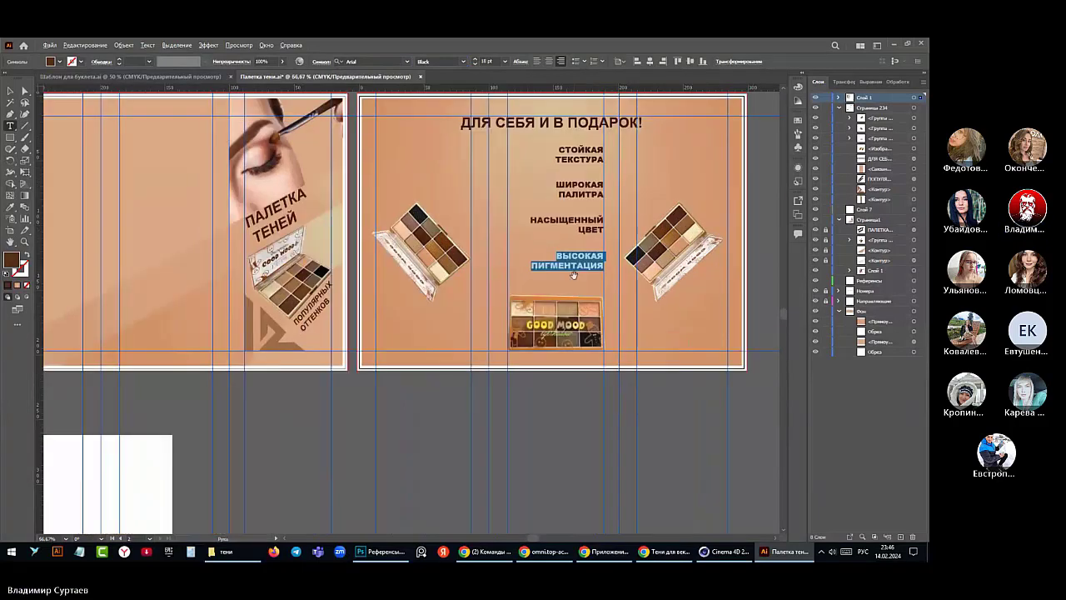
{"action": "scroll", "coordinate": [573, 275], "scroll_direction": "up", "scroll_amount": 1}
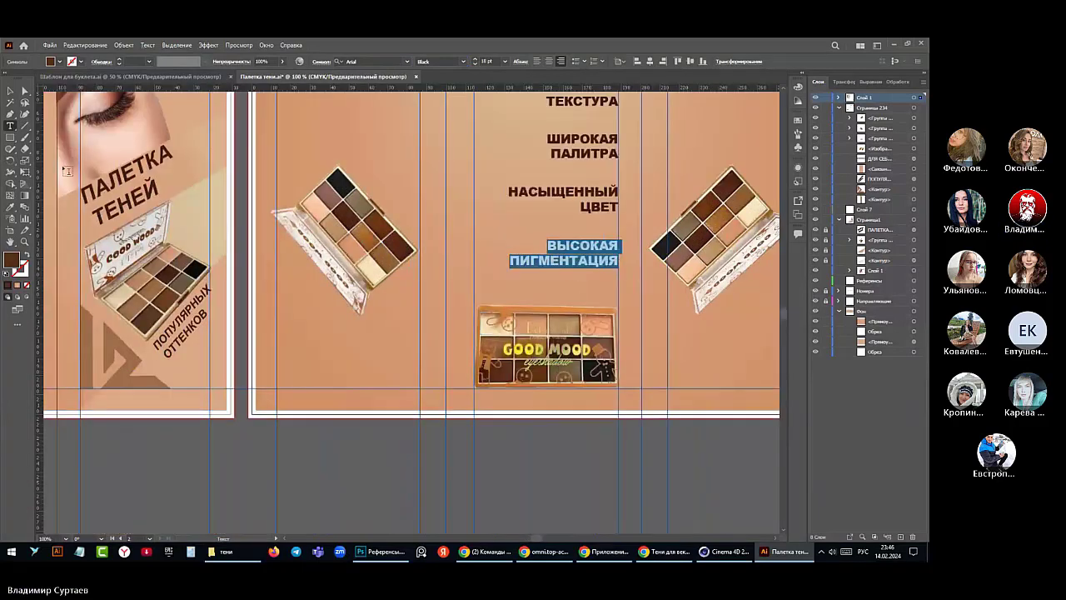
{"action": "key", "text": "Escape"}
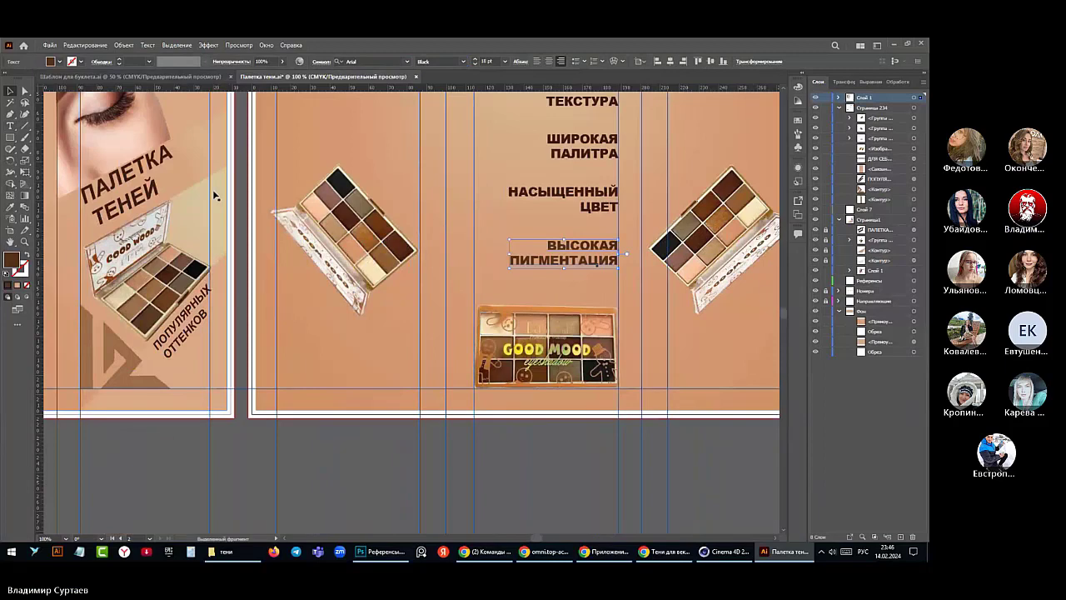
{"action": "left_click", "coordinate": [554, 197]}
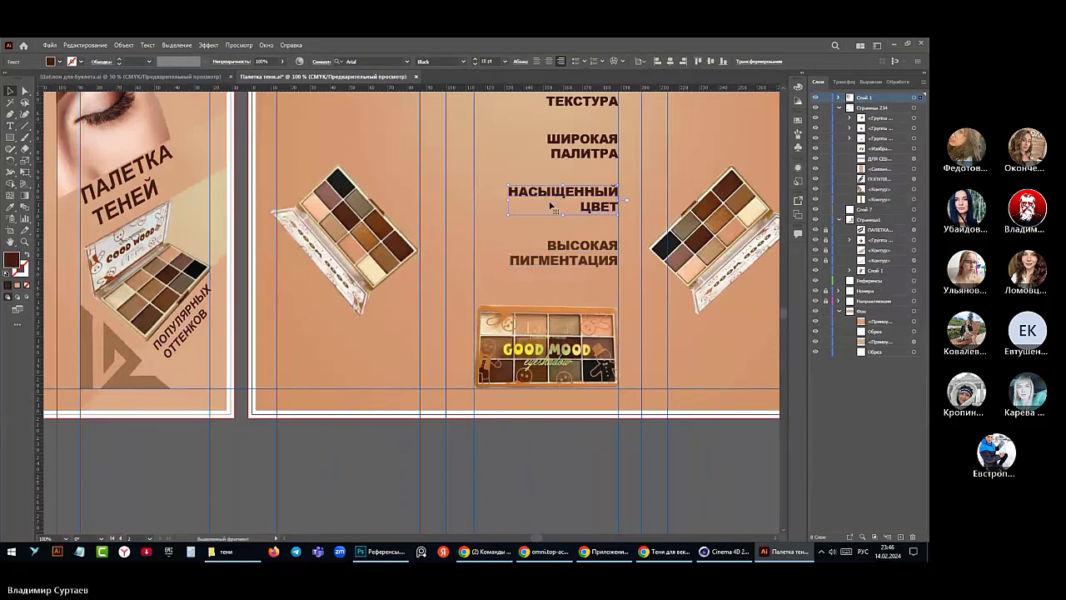
{"action": "left_click", "coordinate": [10, 208]}
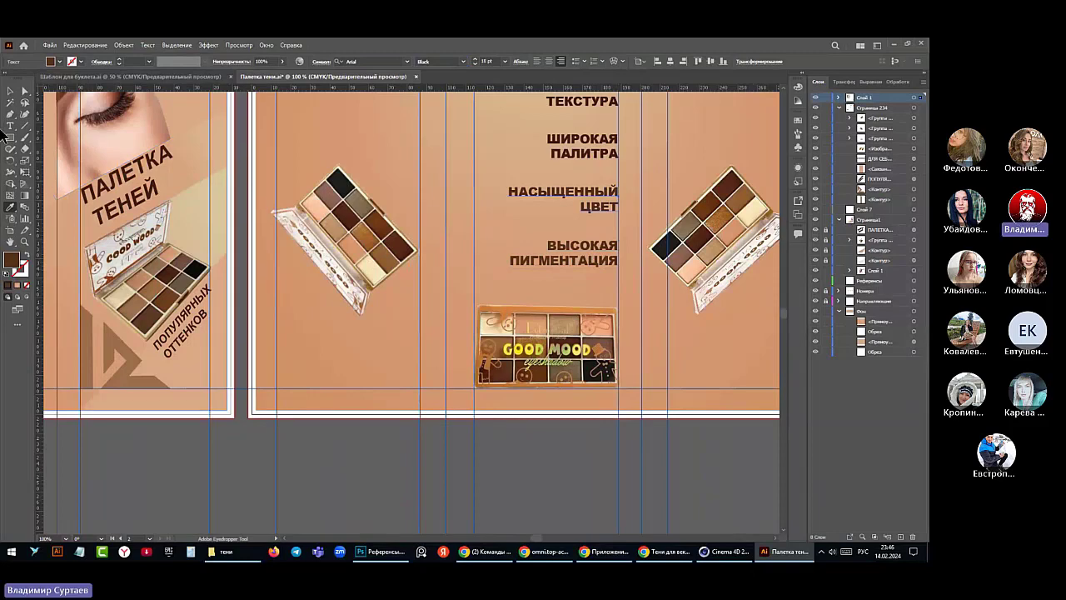
{"action": "left_click", "coordinate": [10, 90]}
{"action": "left_click", "coordinate": [561, 144]}
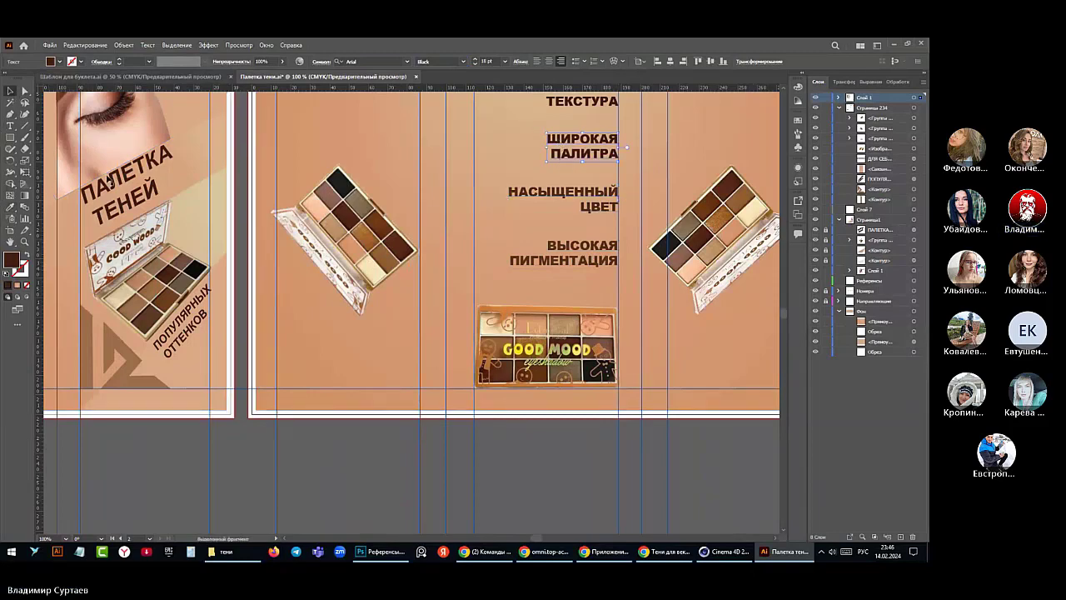
{"action": "key", "text": "i"}
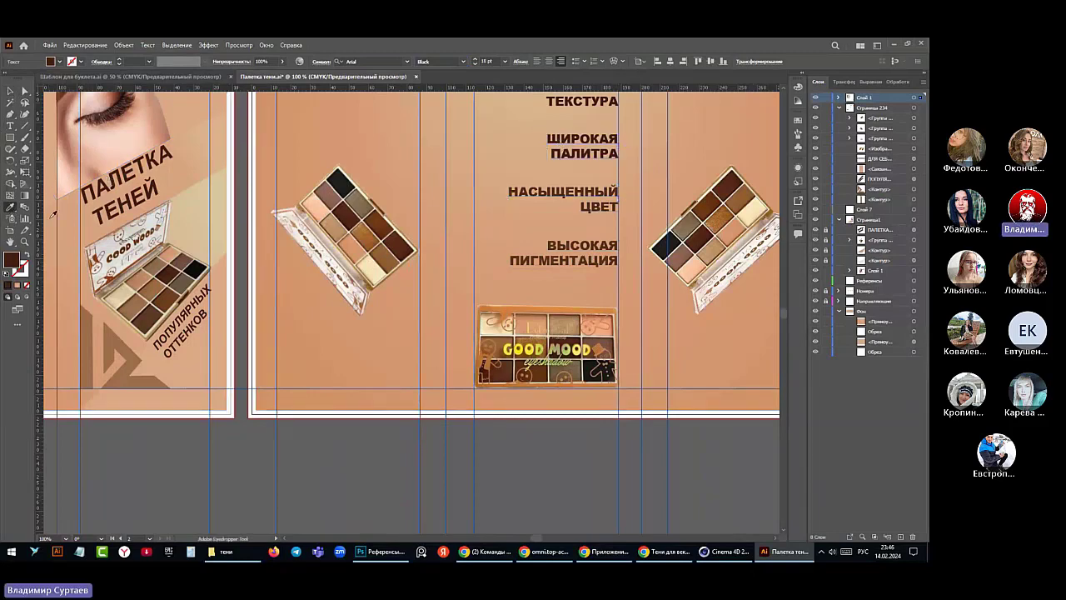
{"action": "left_click", "coordinate": [550, 246]}
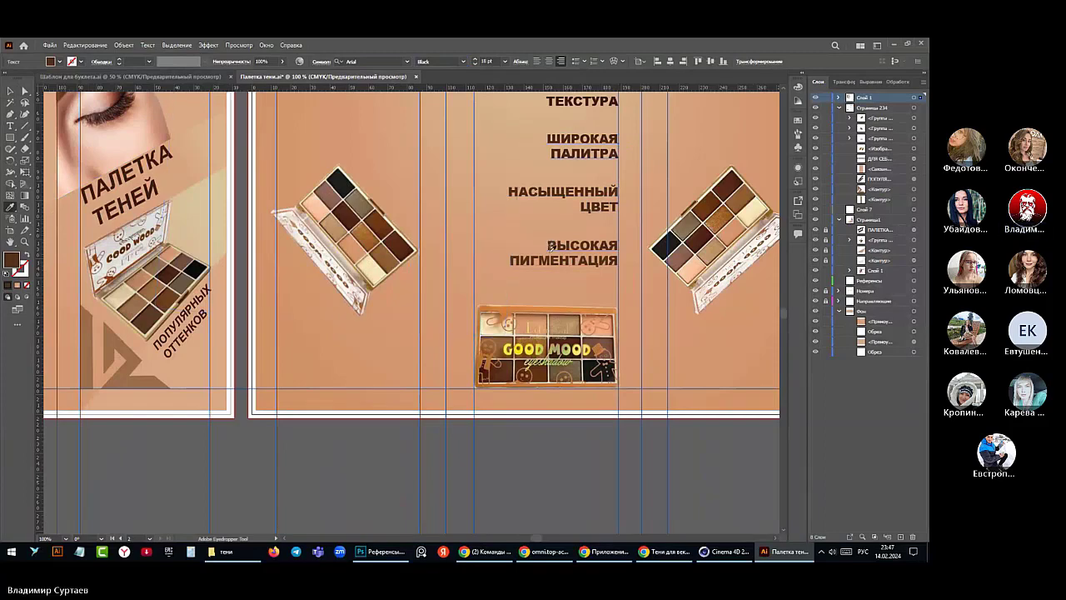
- Select the СТОЙКАЯ ТЕКСТУРА line for recolouring
{"action": "scroll", "coordinate": [550, 246], "scroll_direction": "up", "scroll_amount": 3}
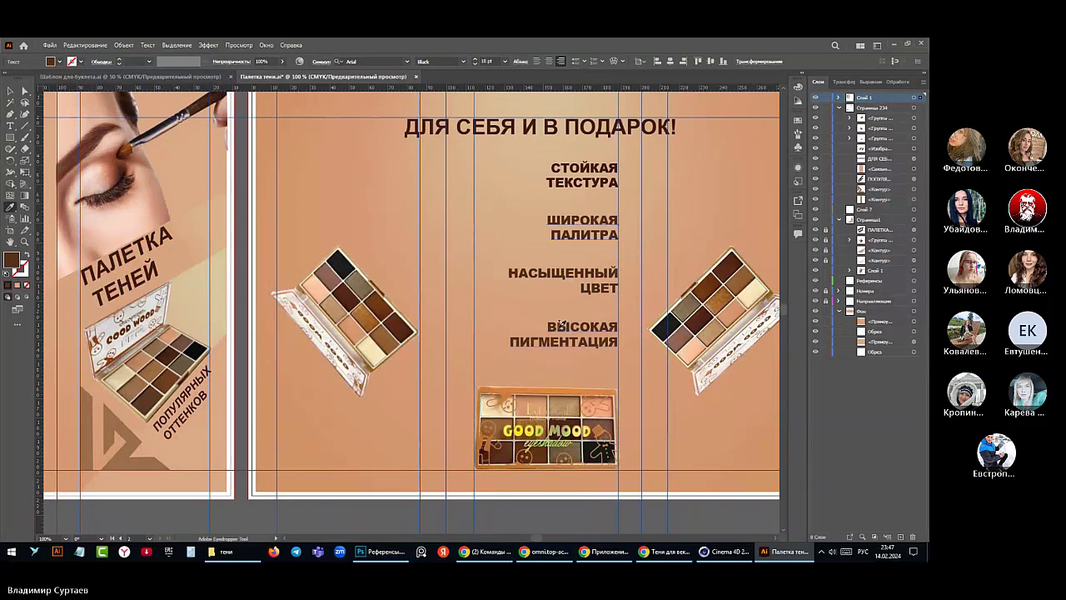
{"action": "key", "text": "v"}
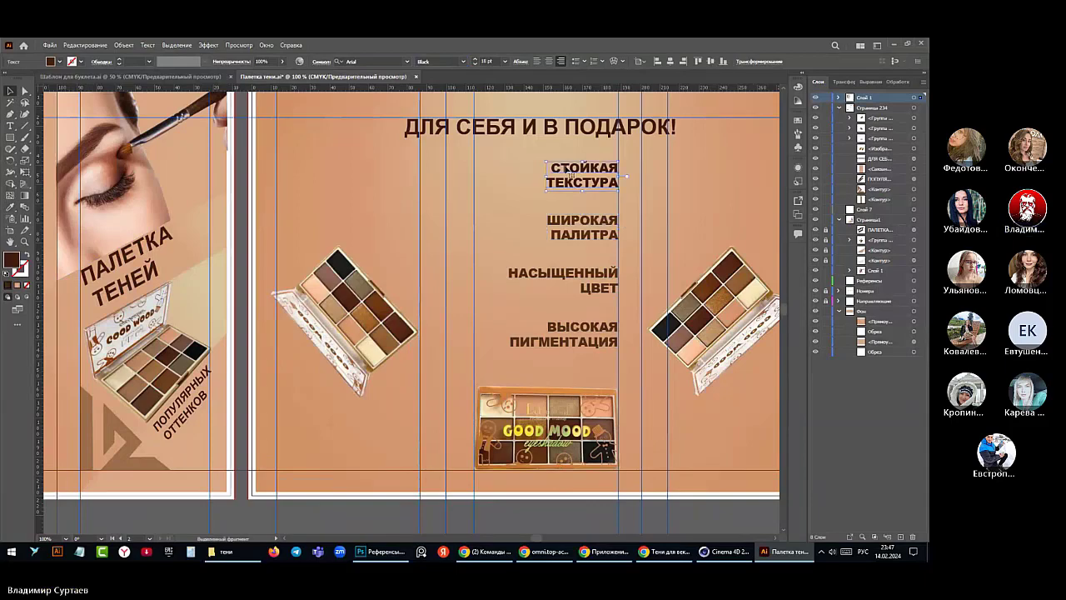
{"action": "left_click", "coordinate": [565, 169]}
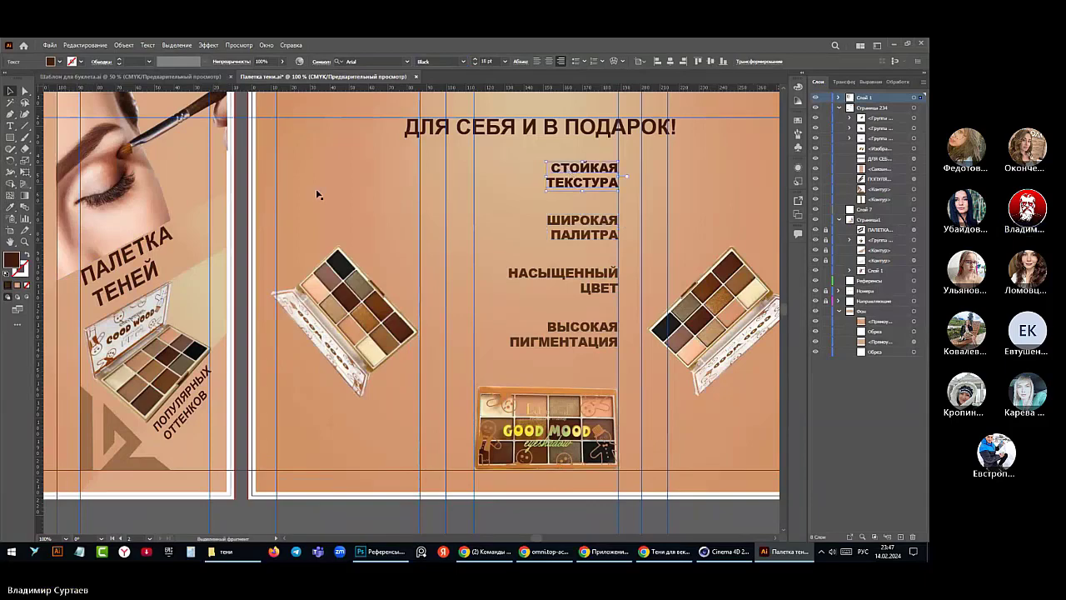
{"action": "left_click", "coordinate": [10, 206]}
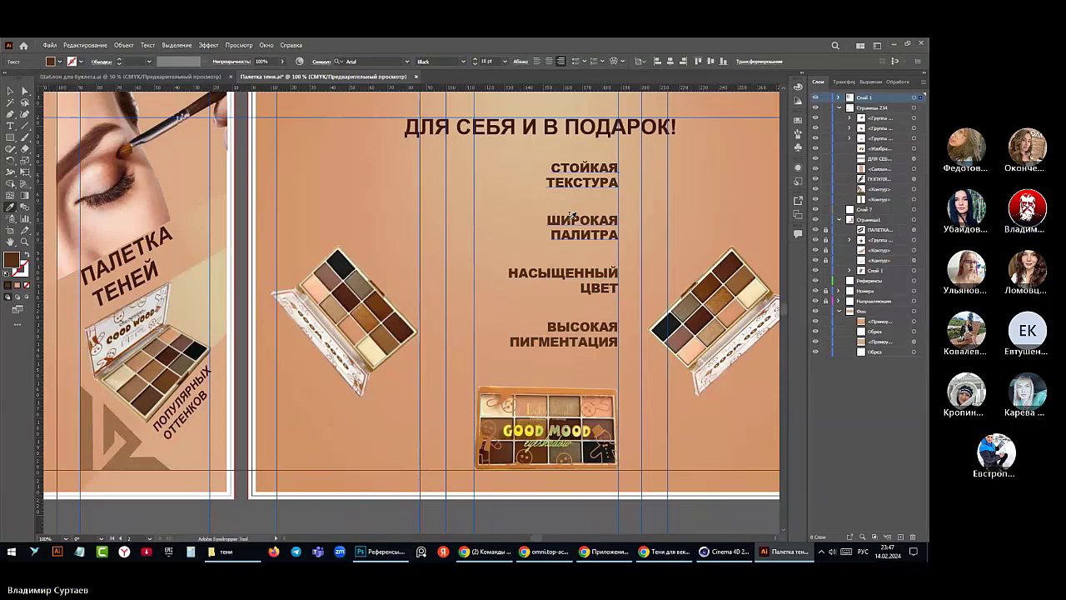
{"action": "scroll", "coordinate": [572, 214], "scroll_direction": "down", "scroll_amount": 1}
{"action": "scroll", "coordinate": [572, 214], "scroll_direction": "up", "scroll_amount": 2}
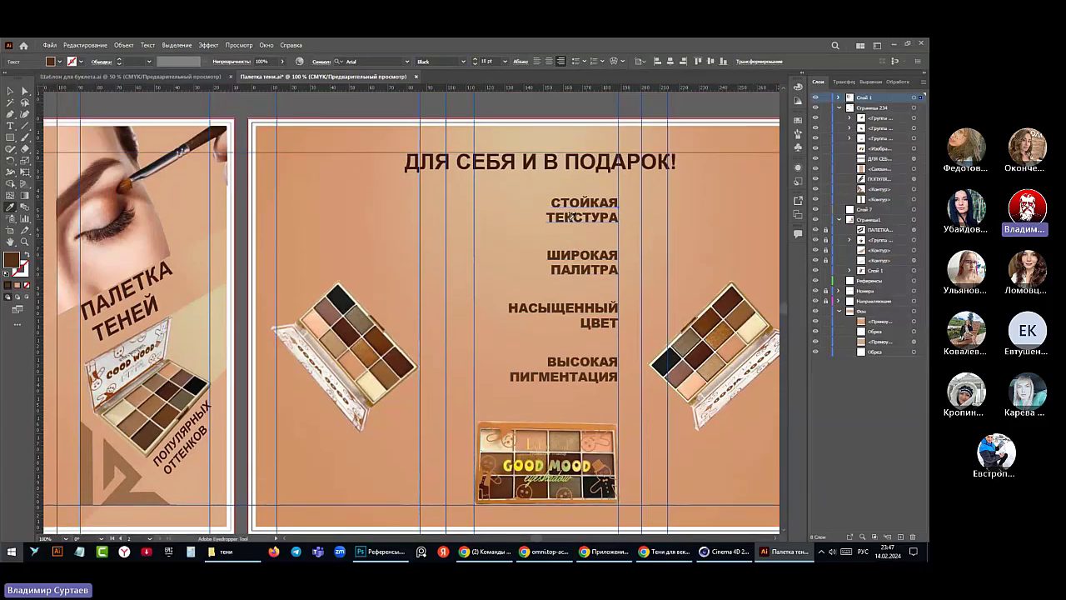
- Lighten the СТОЙКАЯ ТЕКСТУРА fill to reddish brown 82402A
{"action": "scroll", "coordinate": [573, 214], "scroll_direction": "down", "scroll_amount": 1}
{"action": "key", "text": "super"}
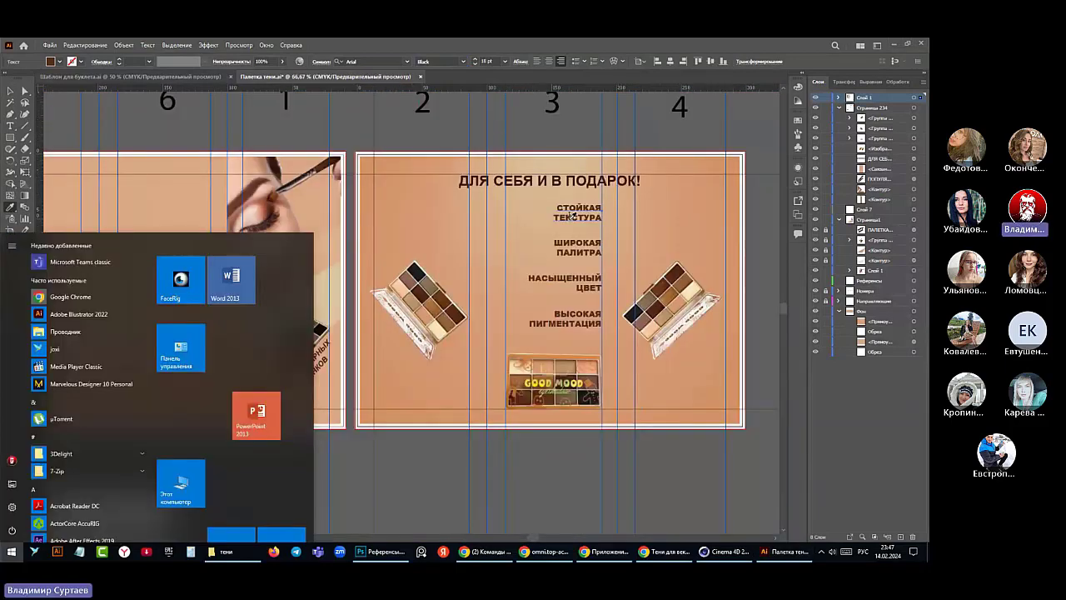
{"action": "scroll", "coordinate": [572, 214], "scroll_direction": "down", "scroll_amount": 1}
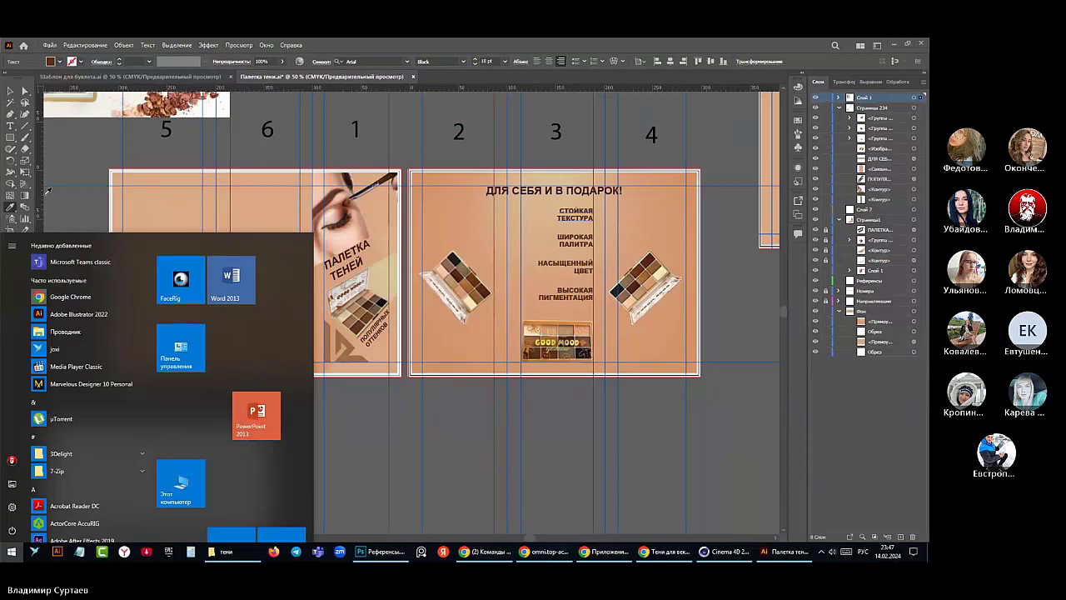
{"action": "left_click", "coordinate": [15, 202]}
{"action": "double_click", "coordinate": [12, 259]}
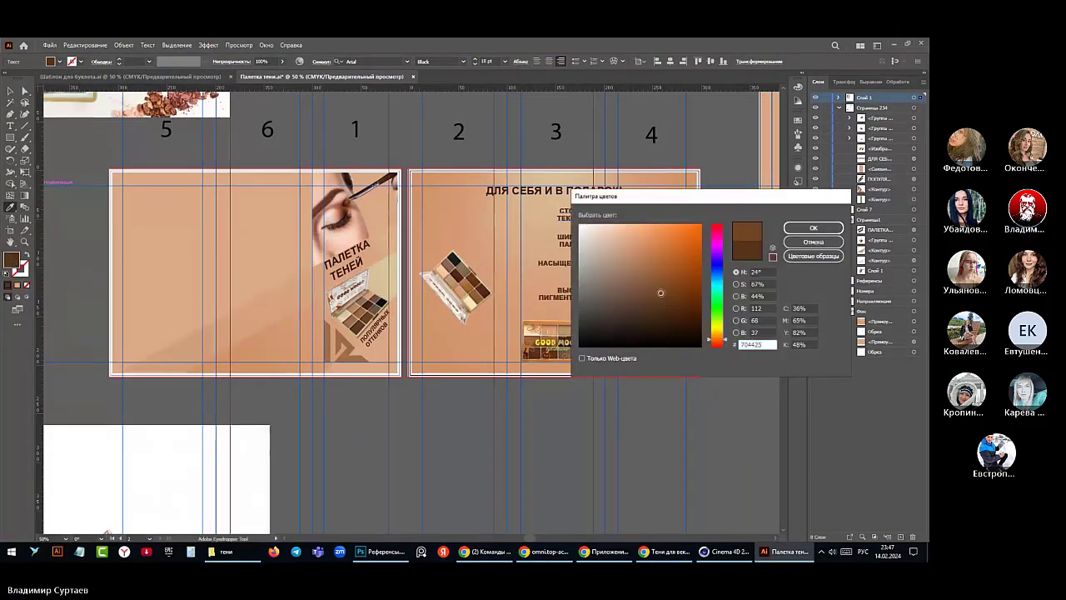
{"action": "left_click", "coordinate": [662, 284]}
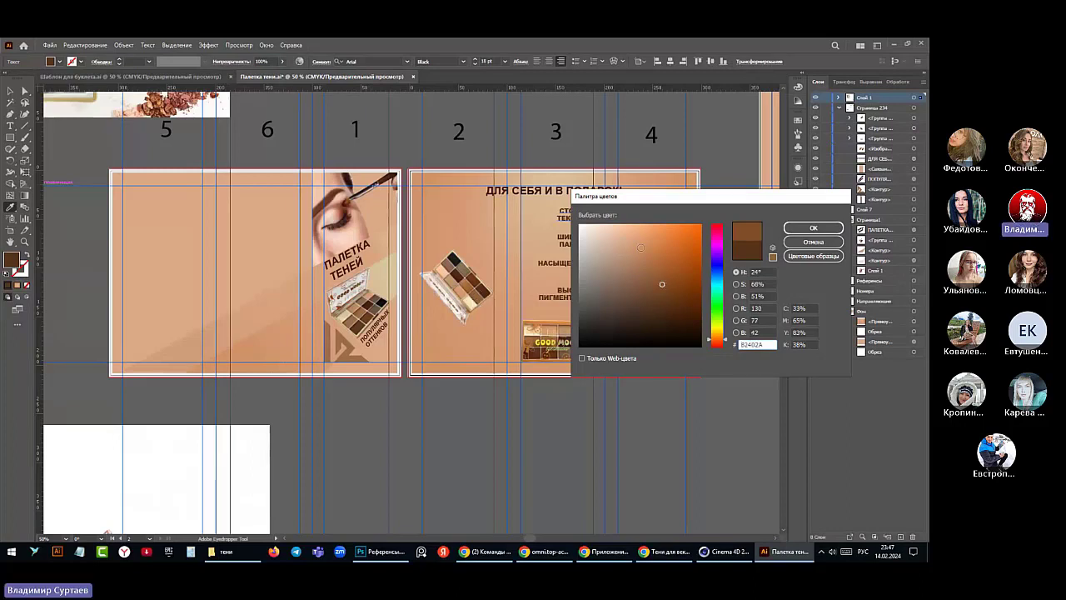
{"action": "left_click", "coordinate": [813, 228]}
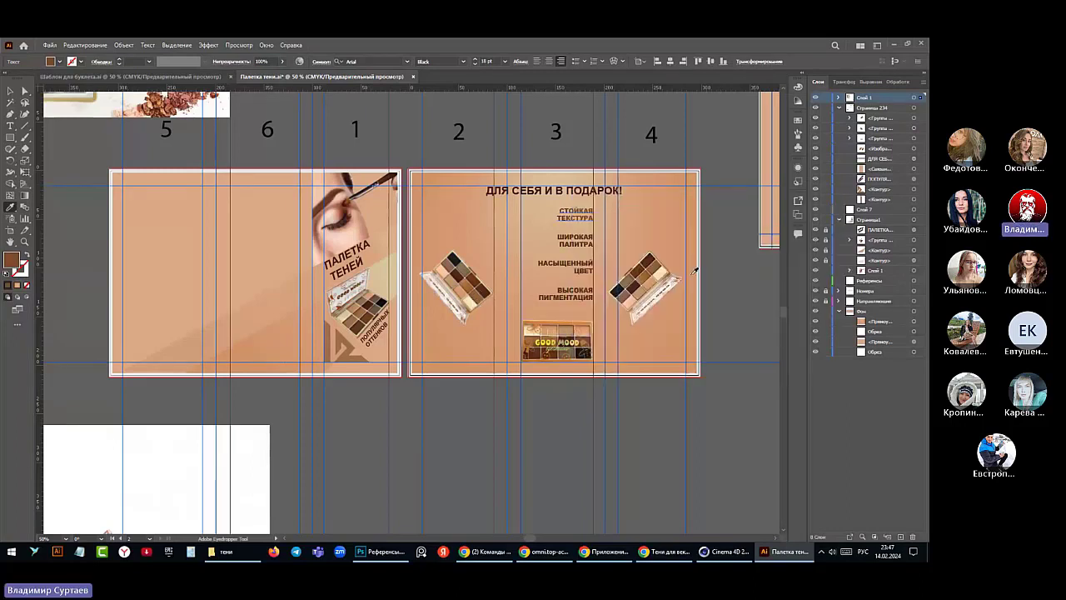
{"action": "left_click", "coordinate": [11, 91]}
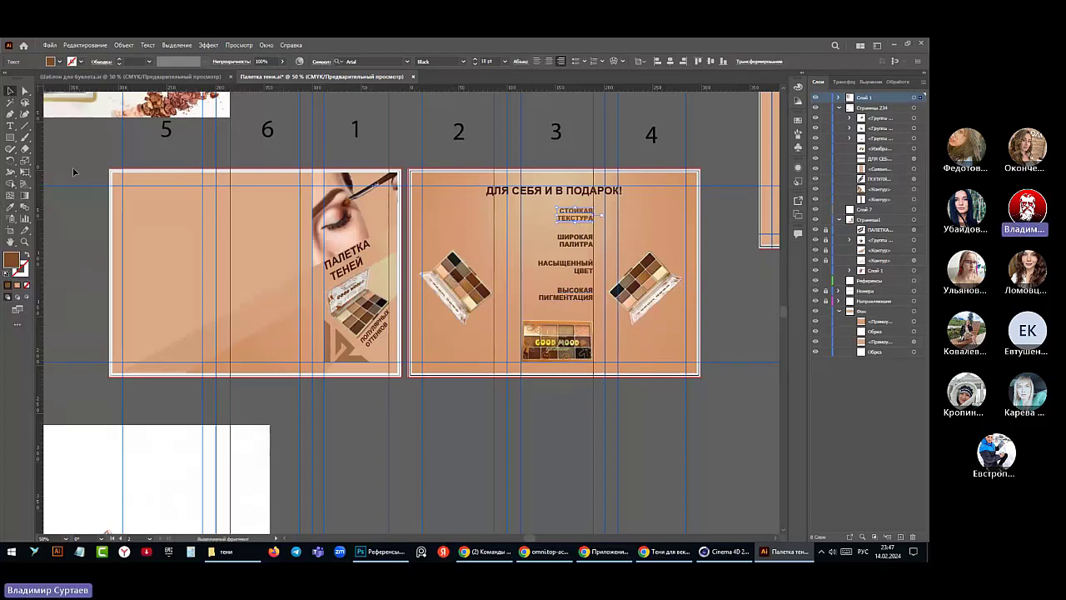
- Recolour СТОЙКАЯ ТЕКСТУРА with a light orange-brown sampled from the left palette
{"action": "key", "text": "i"}
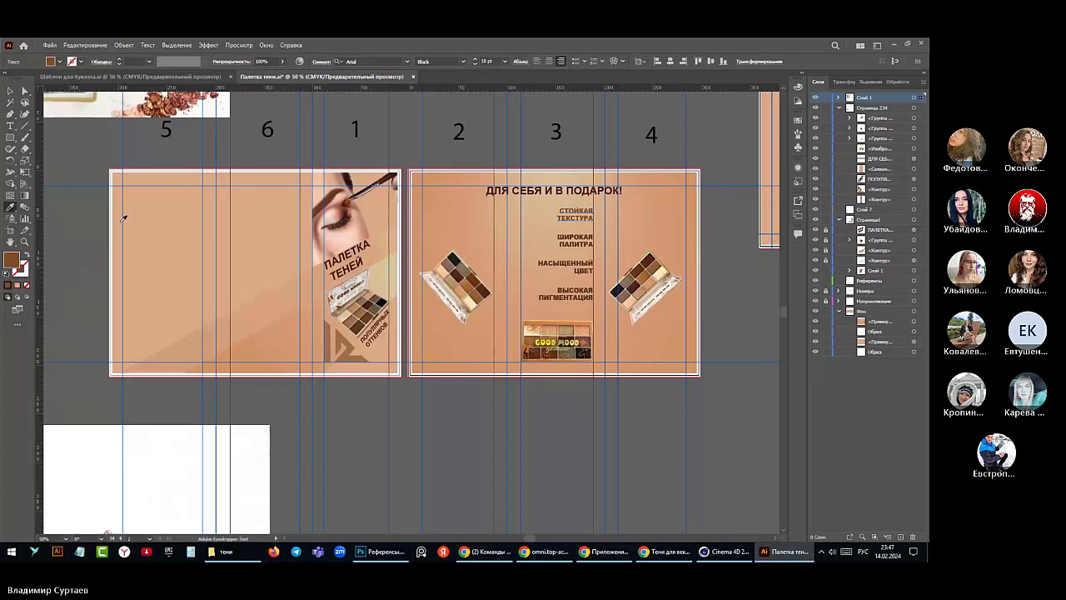
{"action": "left_click", "coordinate": [463, 288]}
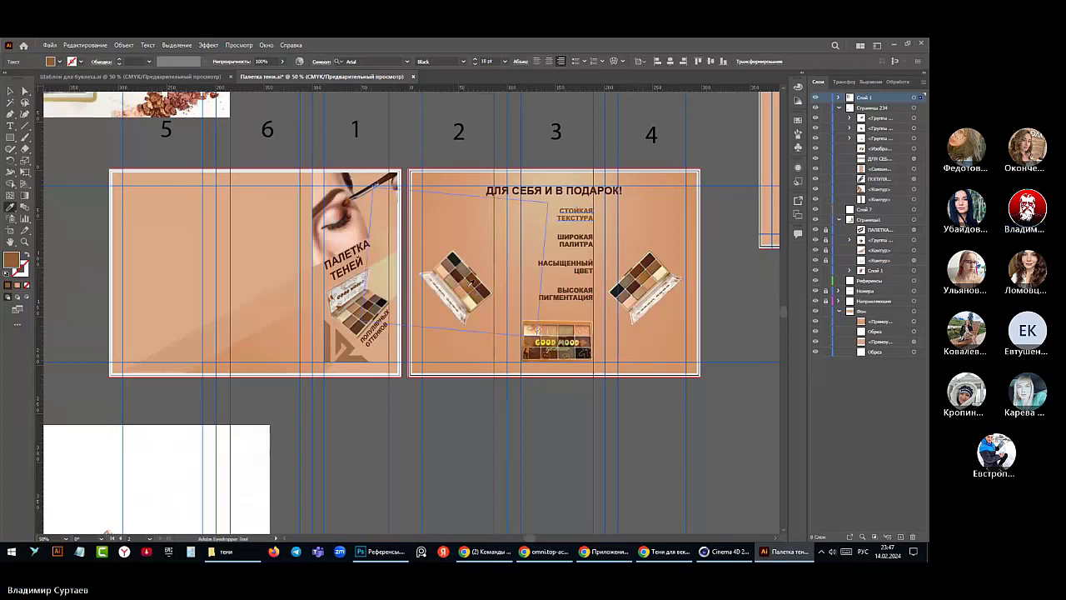
{"action": "left_click", "coordinate": [469, 283]}
{"action": "left_click", "coordinate": [471, 283]}
{"action": "left_click", "coordinate": [472, 283]}
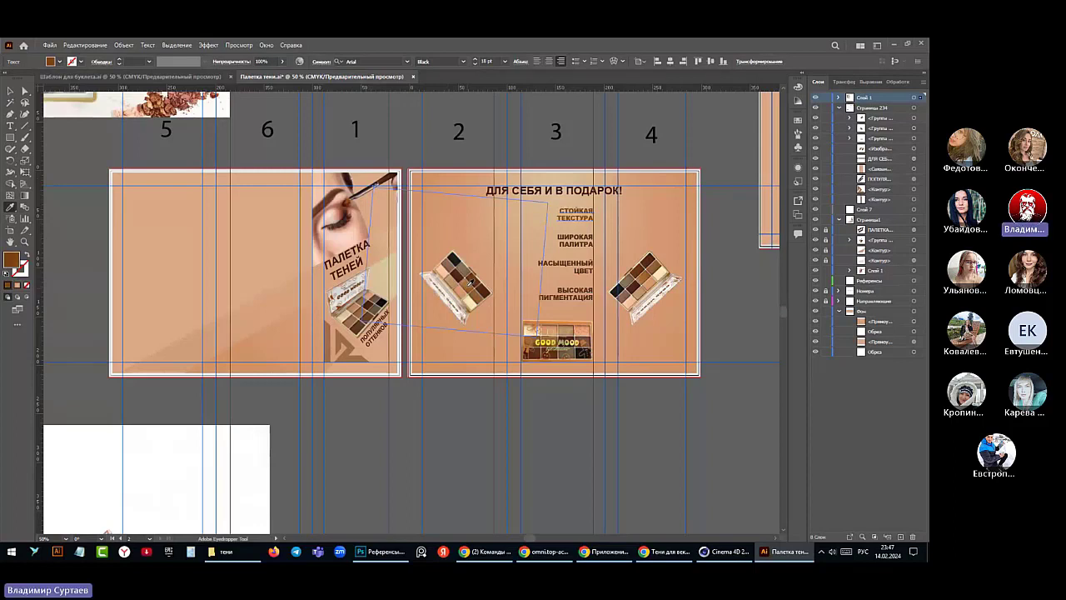
{"action": "left_click", "coordinate": [470, 284]}
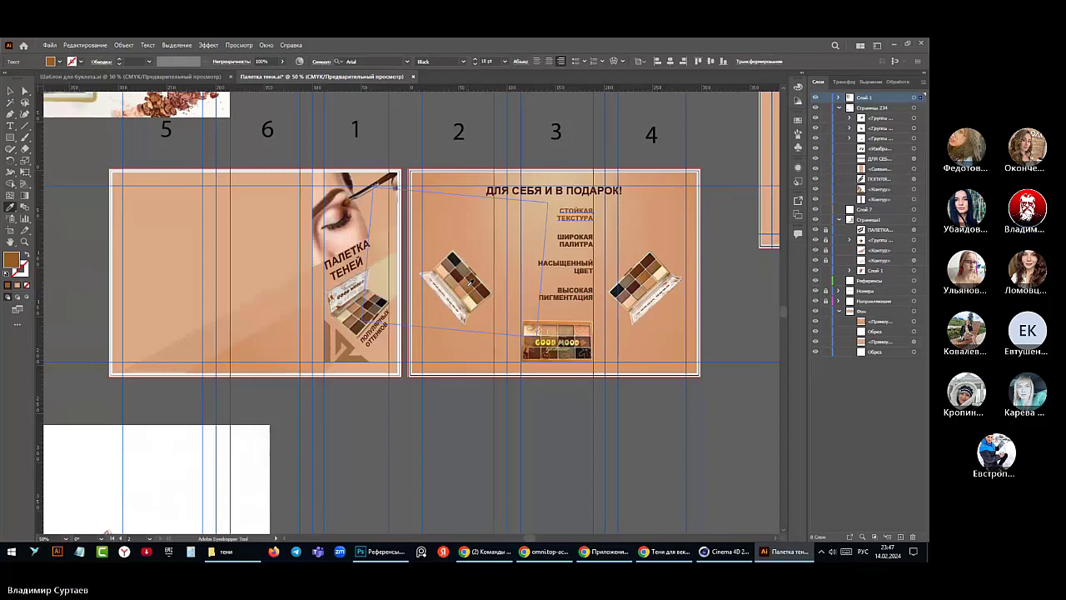
{"action": "left_click", "coordinate": [323, 255], "text": "ctrl"}
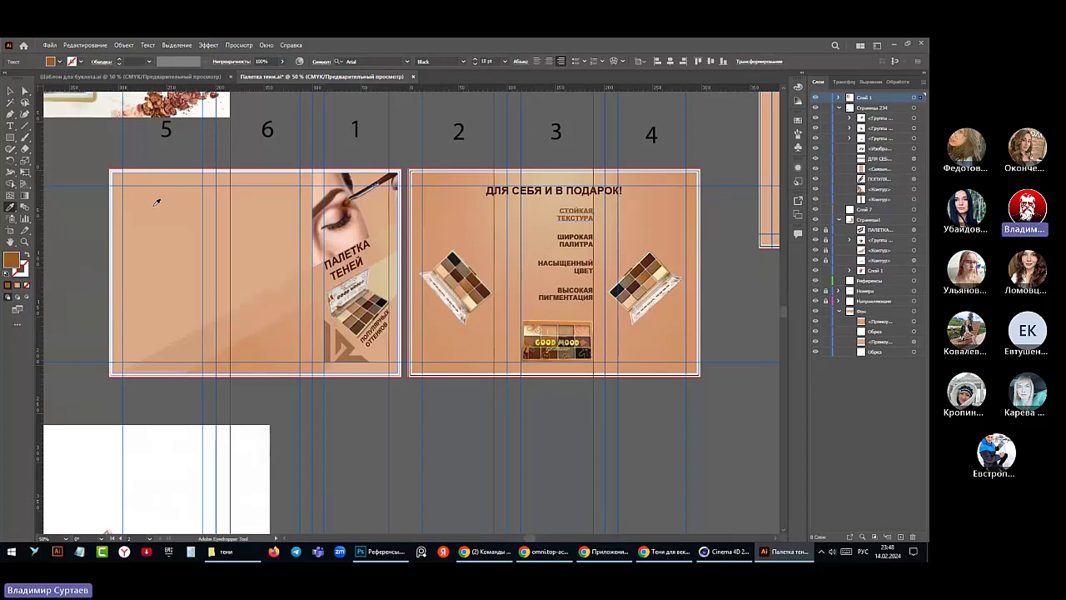
- Recolour ШИРОКАЯ ПАЛИТРА with a colour sampled from the left palette
{"action": "left_click", "coordinate": [11, 92]}
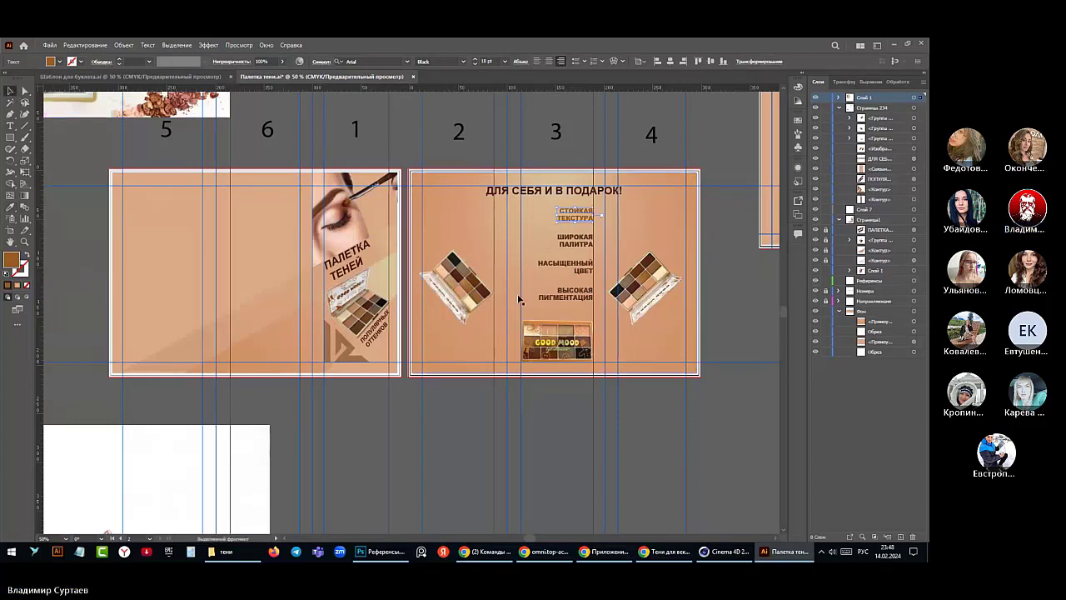
{"action": "left_click", "coordinate": [588, 240]}
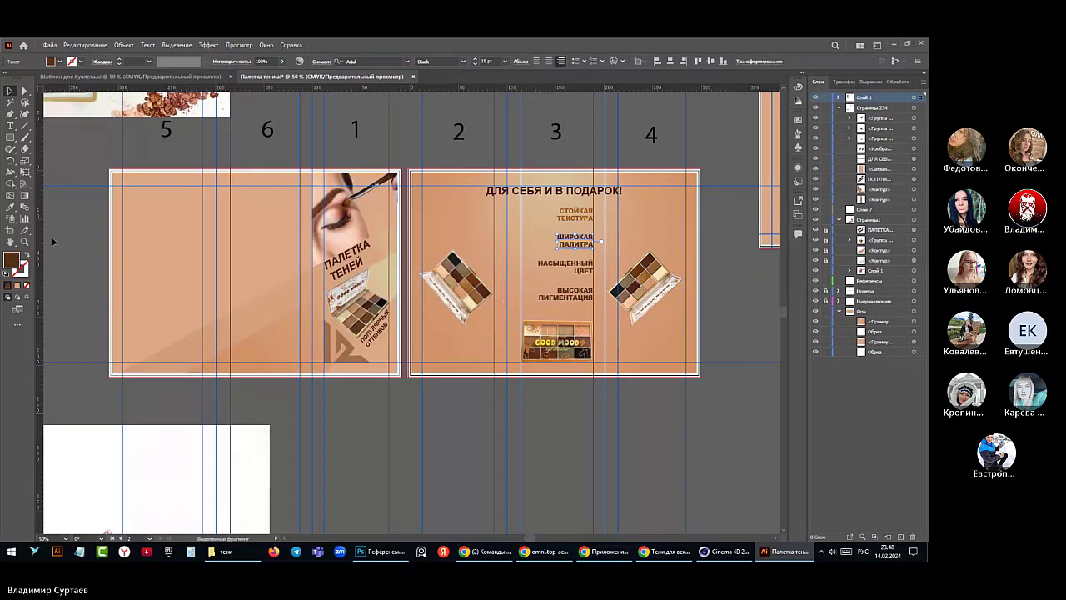
{"action": "key", "text": "i"}
{"action": "left_click", "coordinate": [467, 309]}
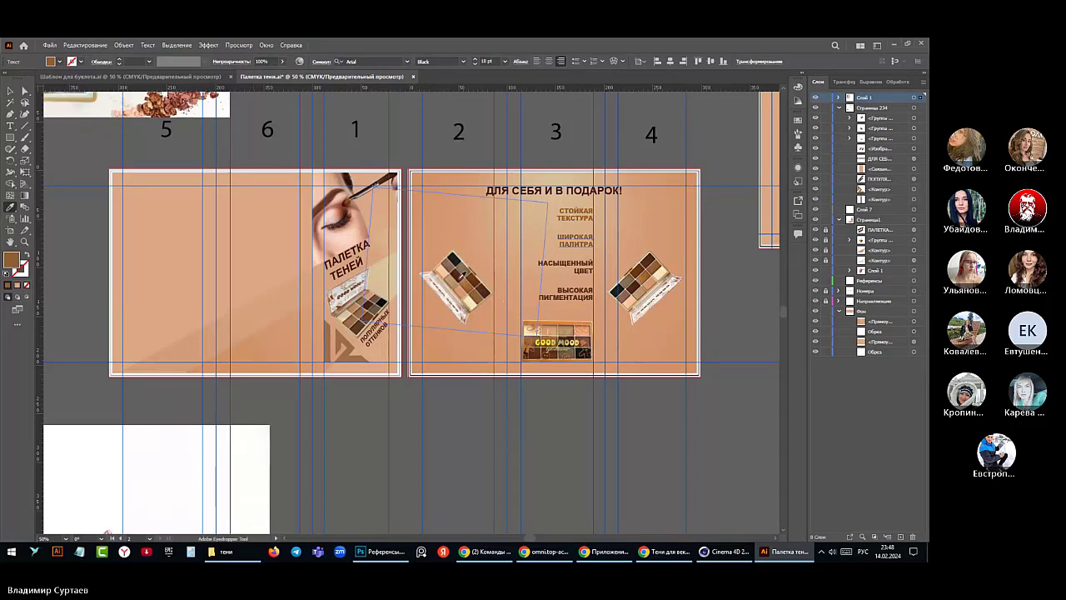
{"action": "left_click", "coordinate": [451, 275]}
{"action": "left_click", "coordinate": [475, 281]}
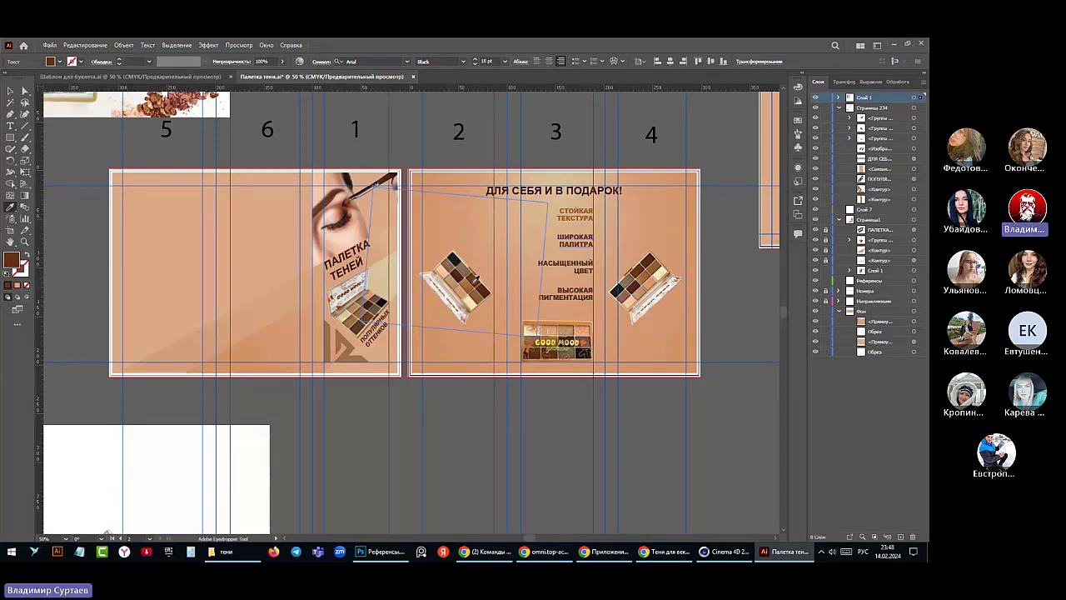
{"action": "left_click", "coordinate": [450, 261]}
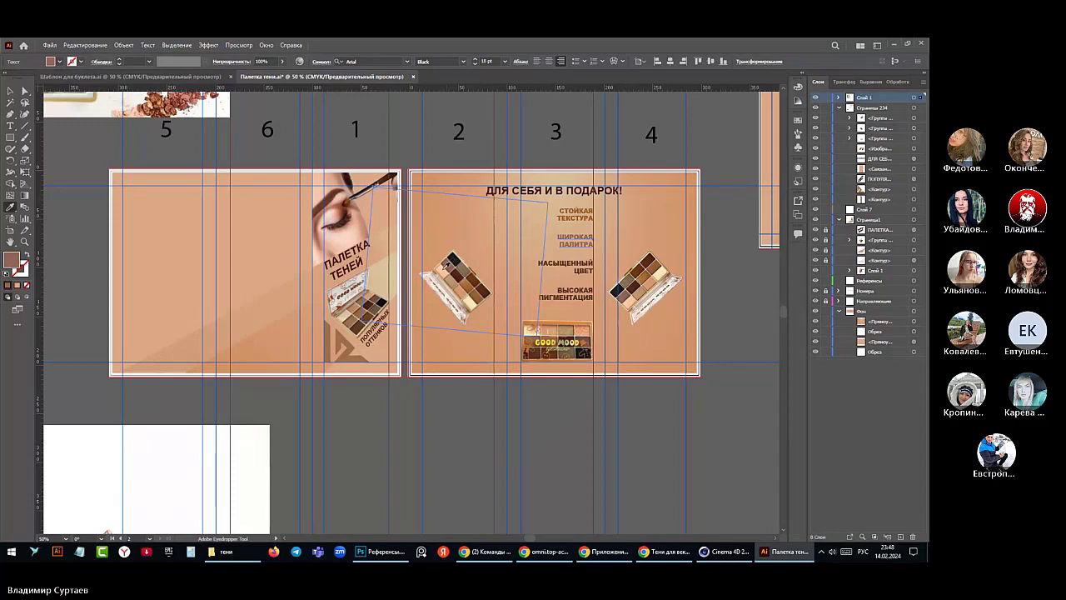
{"action": "key", "text": "ctrl+shift+a"}
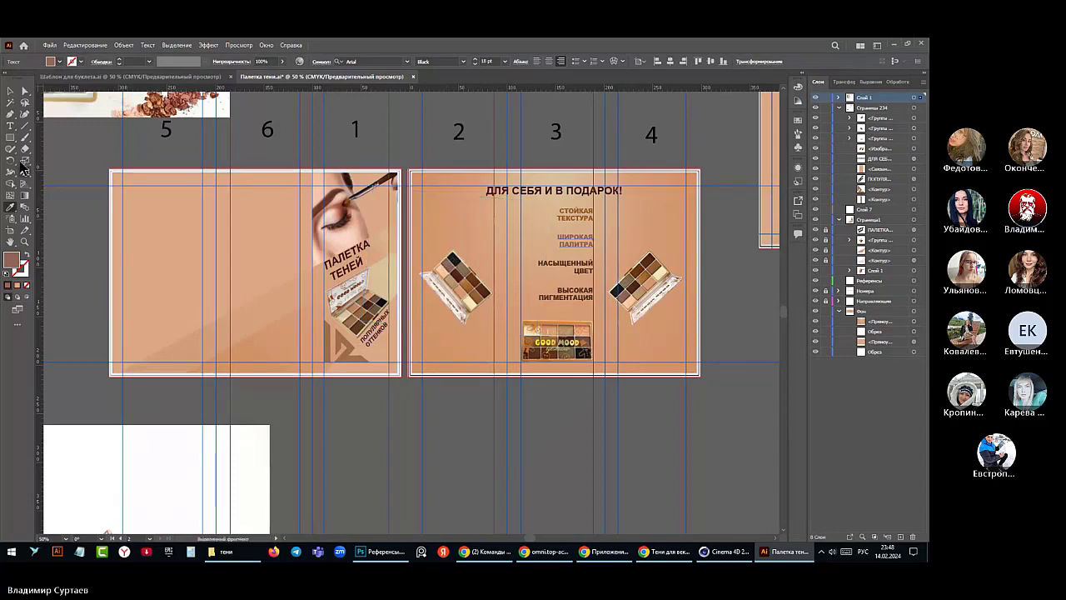
- Select the НАСЫЩЕННЫЙ ЦВЕТ text for colour sampling
{"action": "left_click", "coordinate": [11, 91]}
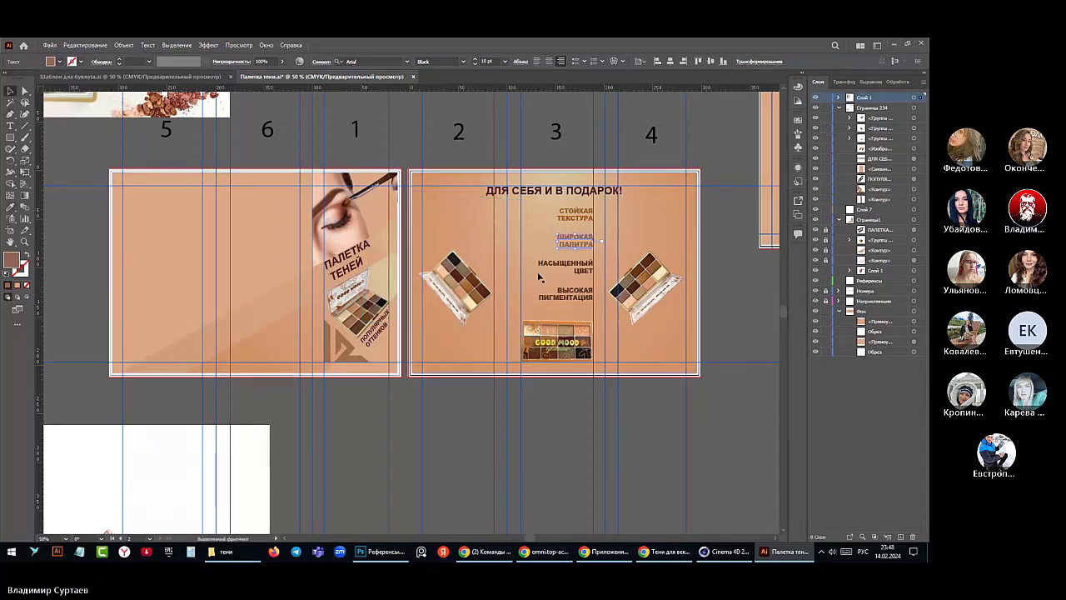
{"action": "left_click", "coordinate": [575, 241]}
{"action": "left_click", "coordinate": [565, 265]}
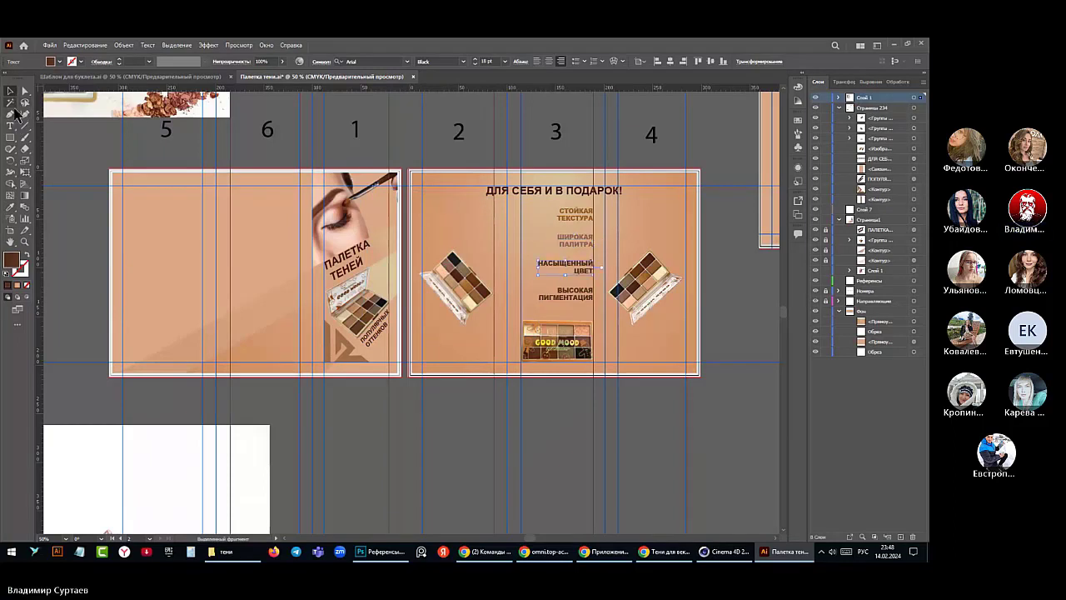
{"action": "left_click", "coordinate": [10, 206]}
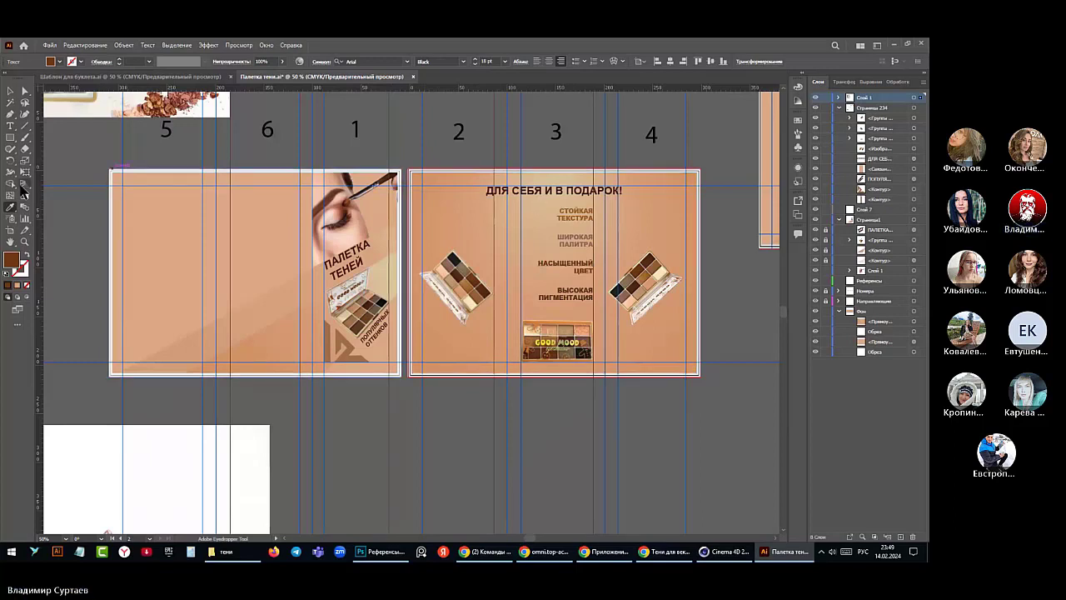
- Draw a small circle, about 11.95 mm across, near СТОЙКАЯ ТЕКСТУРА
{"action": "left_click", "coordinate": [10, 138]}
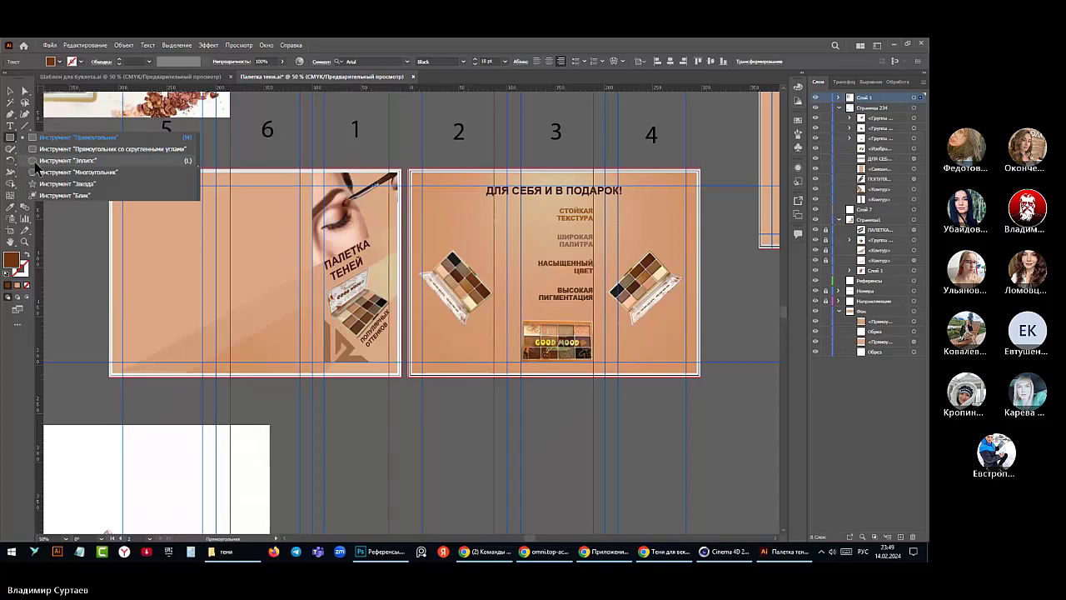
{"action": "left_click", "coordinate": [33, 160]}
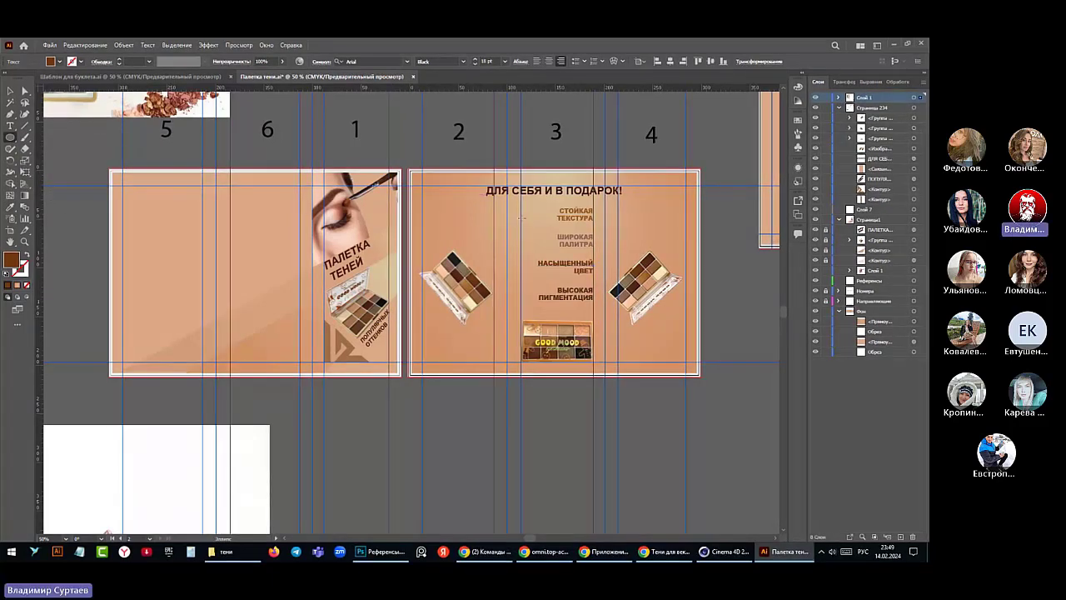
{"action": "scroll", "coordinate": [520, 219], "scroll_direction": "up", "scroll_amount": 2}
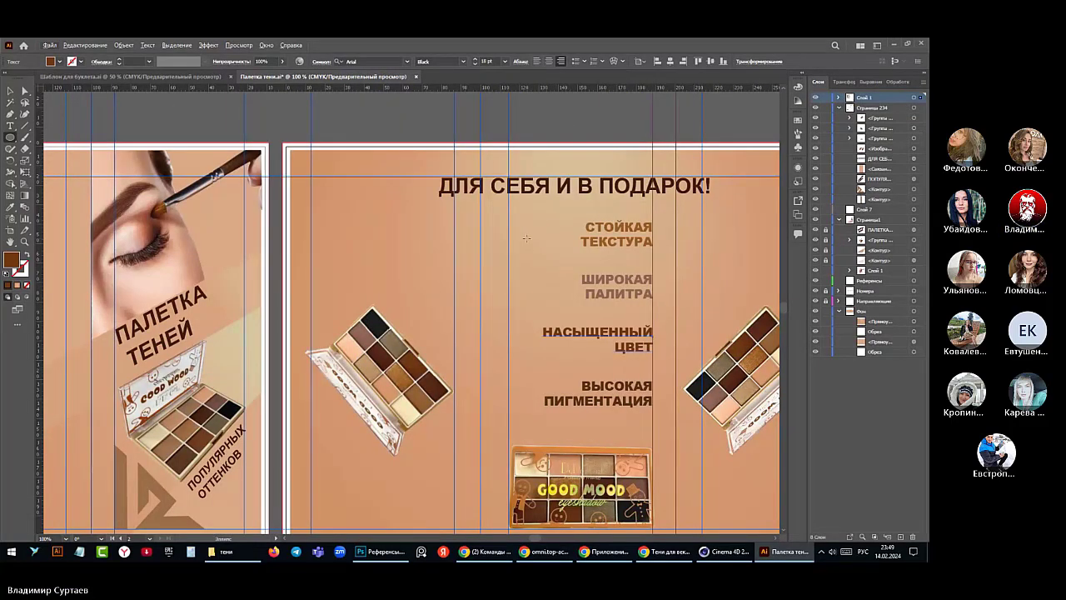
{"action": "left_click_drag", "start_coordinate": [516, 218], "coordinate": [557, 256]}
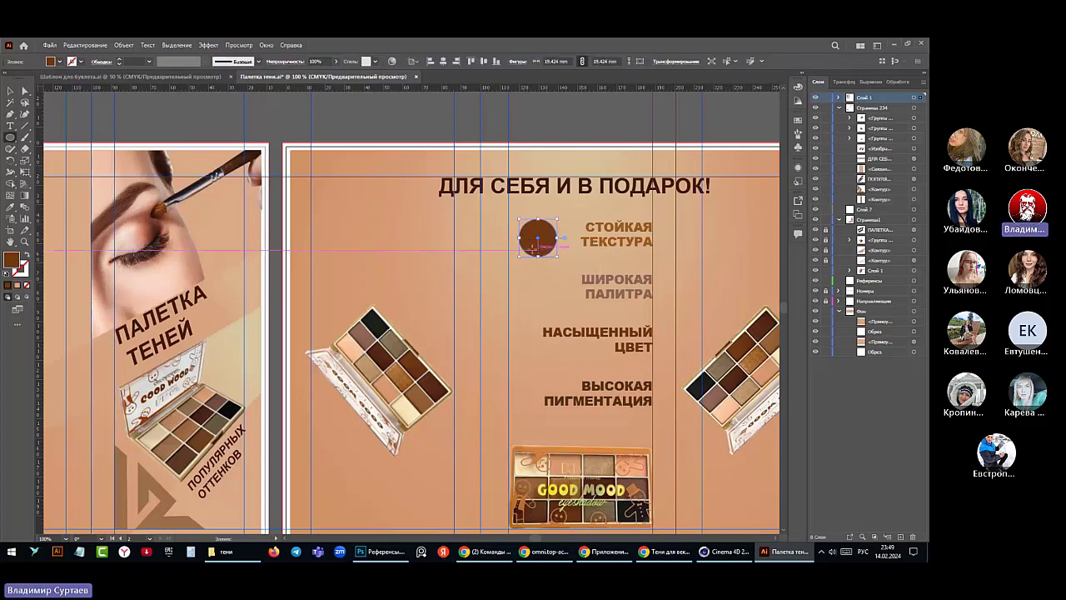
- Position the circle just left of the СТОЙКАЯ ТЕКСТУРА line
{"action": "left_click", "coordinate": [11, 92]}
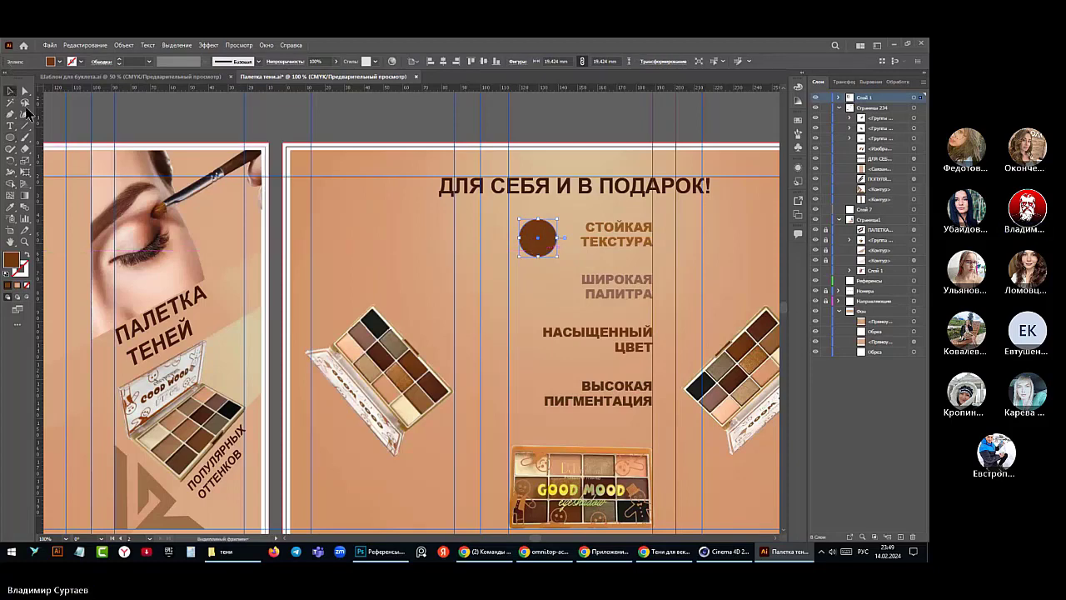
{"action": "left_click_drag", "start_coordinate": [541, 248], "coordinate": [592, 247]}
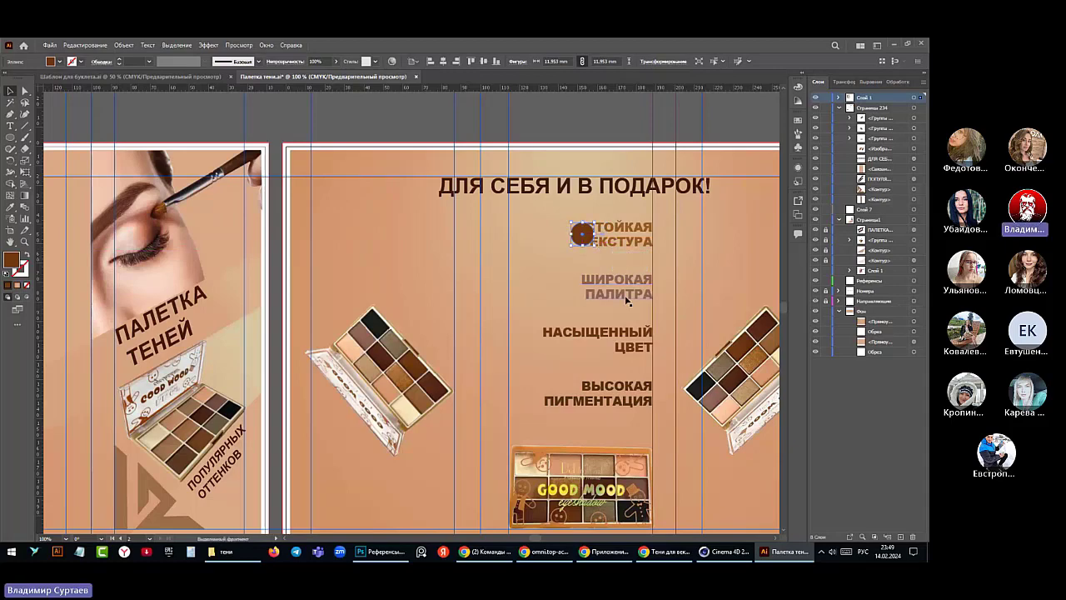
{"action": "key", "text": "Left"}
{"action": "key", "text": "shift+Left"}
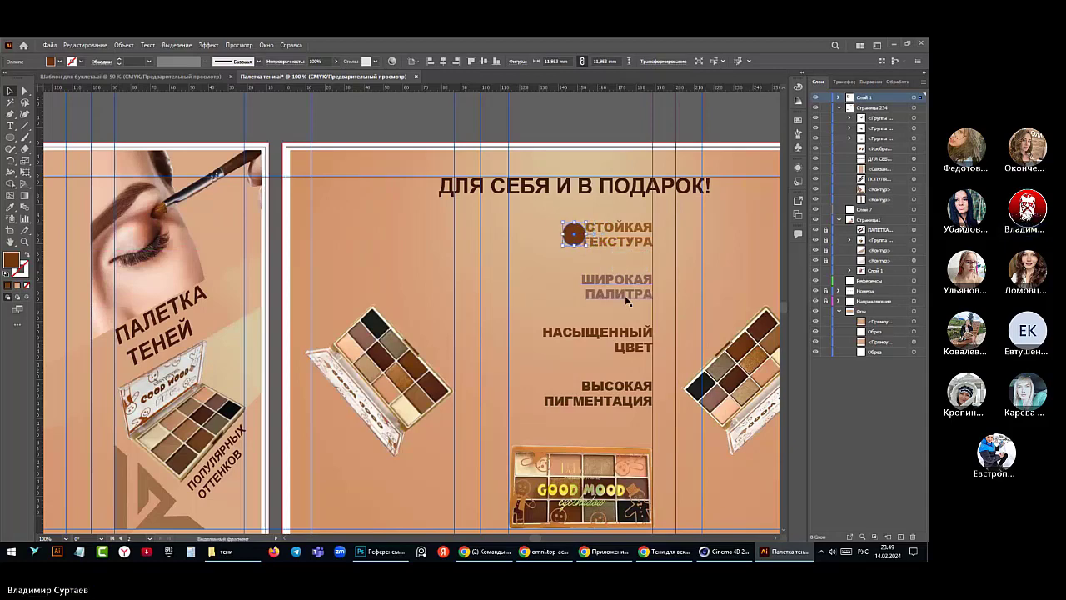
{"action": "key", "text": "shift+Left"}
{"action": "key", "text": "shift+Left"}
{"action": "key", "text": "shift+Left"}
{"action": "key", "text": "shift+Left"}
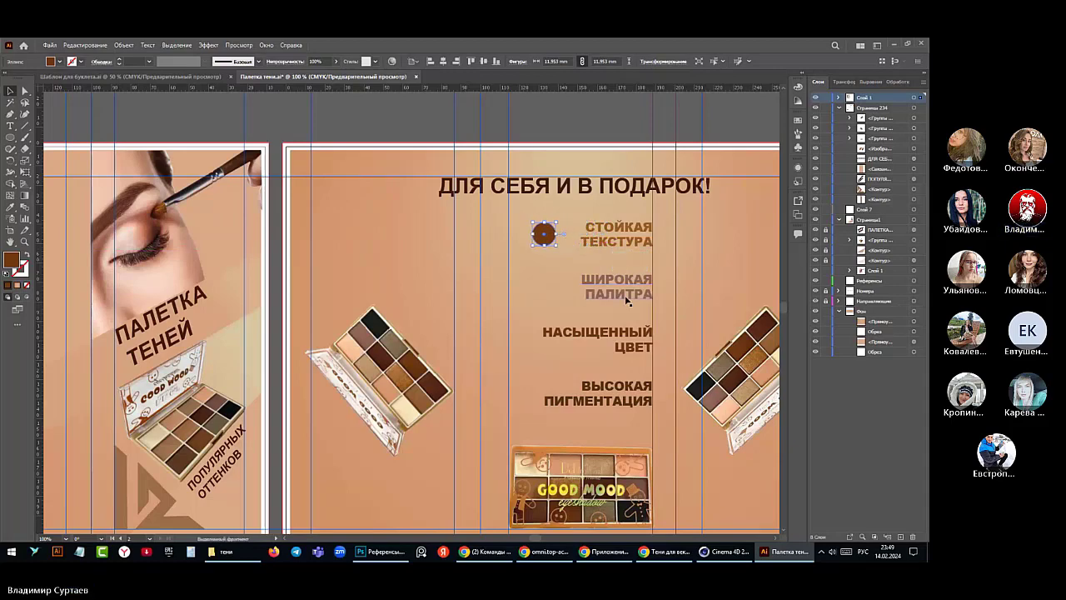
{"action": "key", "text": "Left"}
{"action": "key", "text": "Left"}
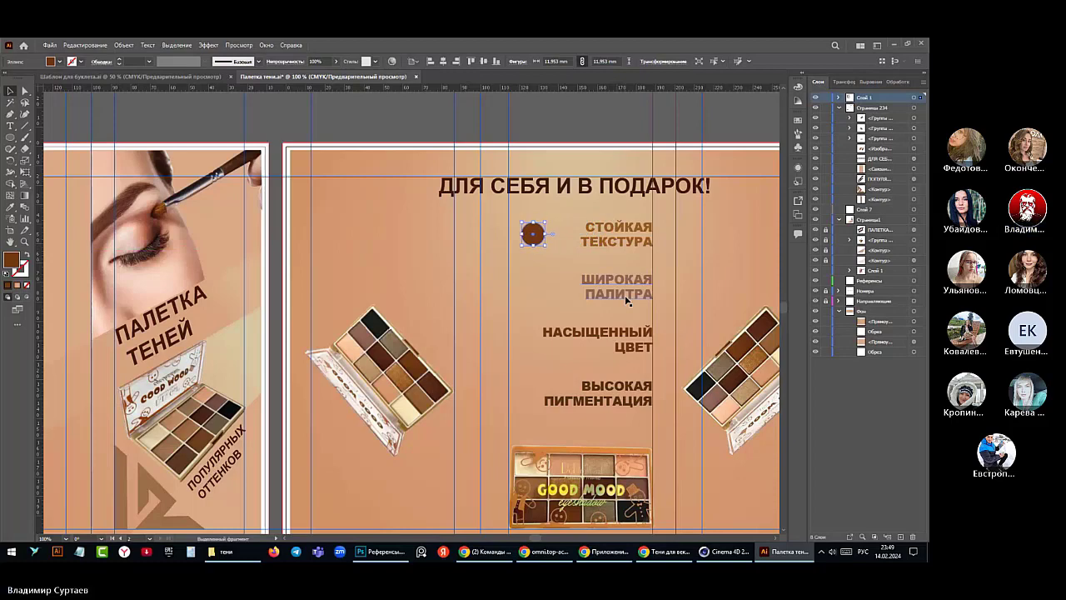
{"action": "key", "text": "shift+Left"}
{"action": "key", "text": "Left"}
{"action": "key", "text": "Left"}
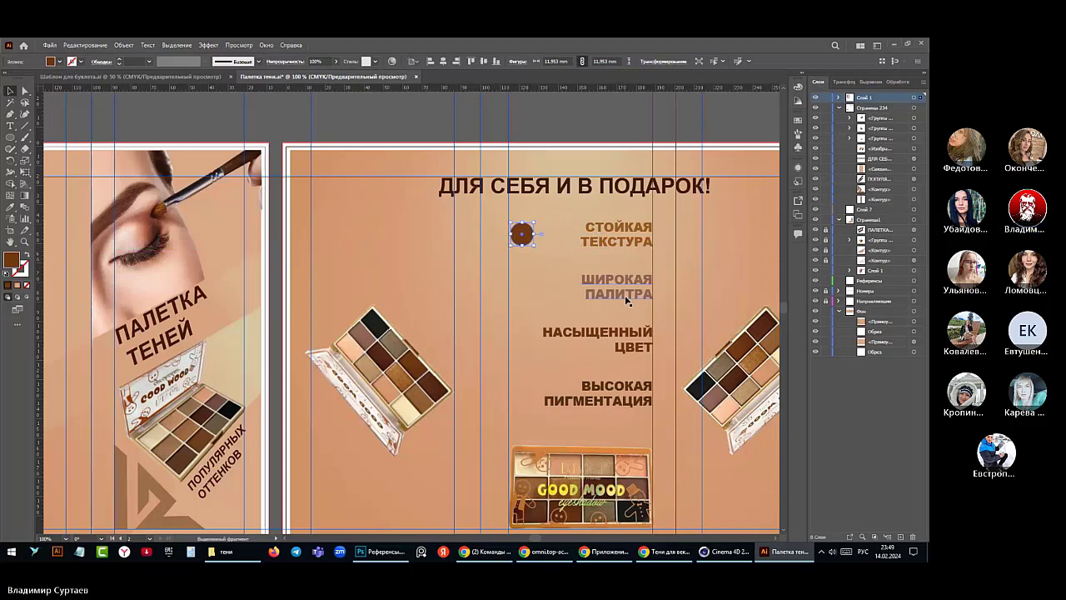
{"action": "key", "text": "Left"}
- Give the circle the feature text's orange-brown colour with the Eyedropper
{"action": "left_click", "coordinate": [670, 261]}
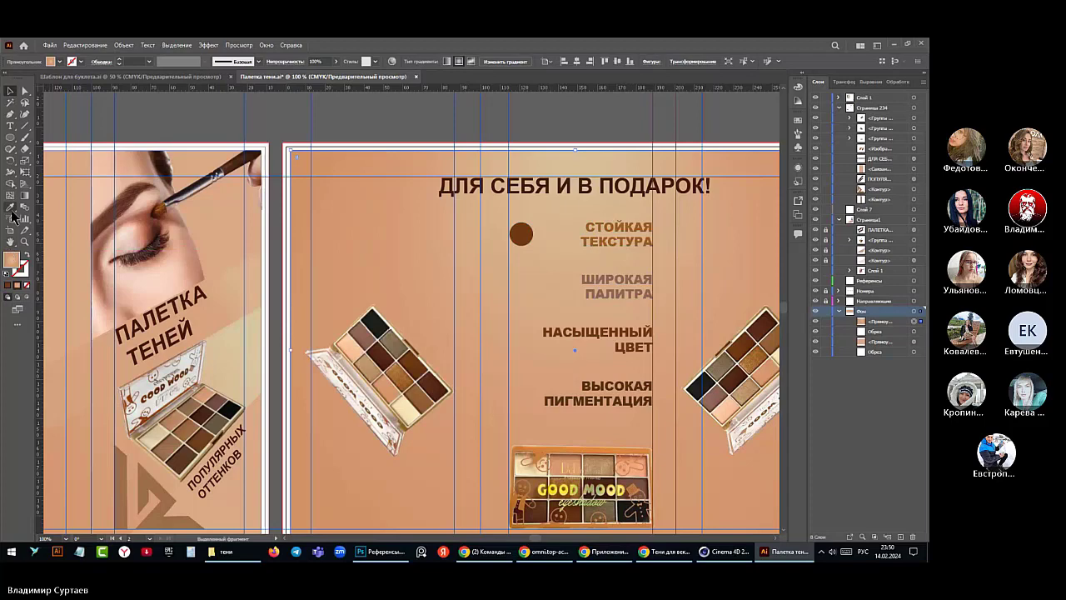
{"action": "left_click", "coordinate": [520, 234]}
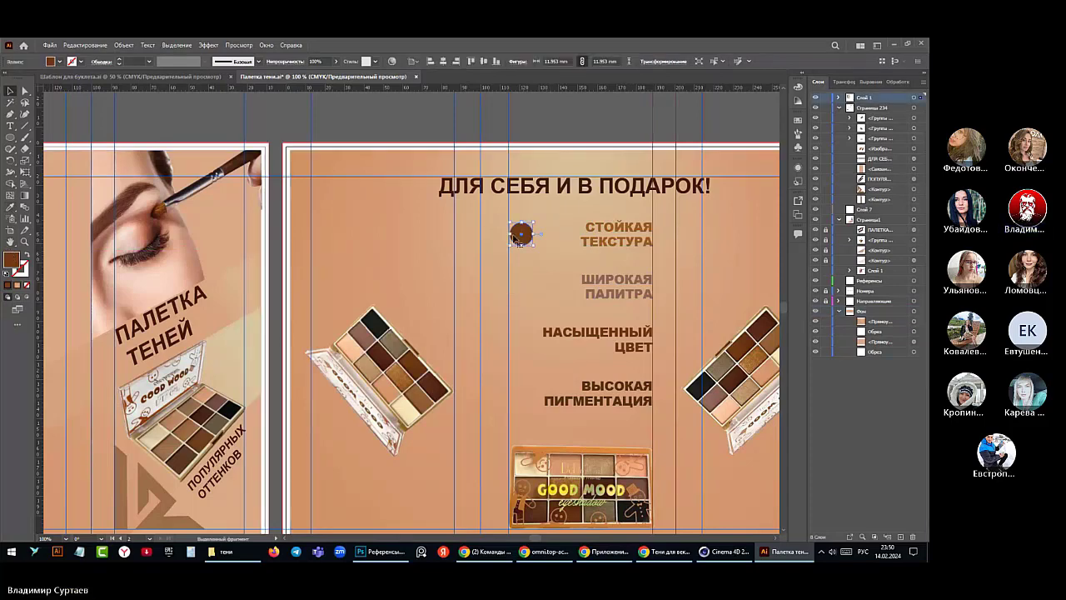
{"action": "left_click", "coordinate": [23, 208]}
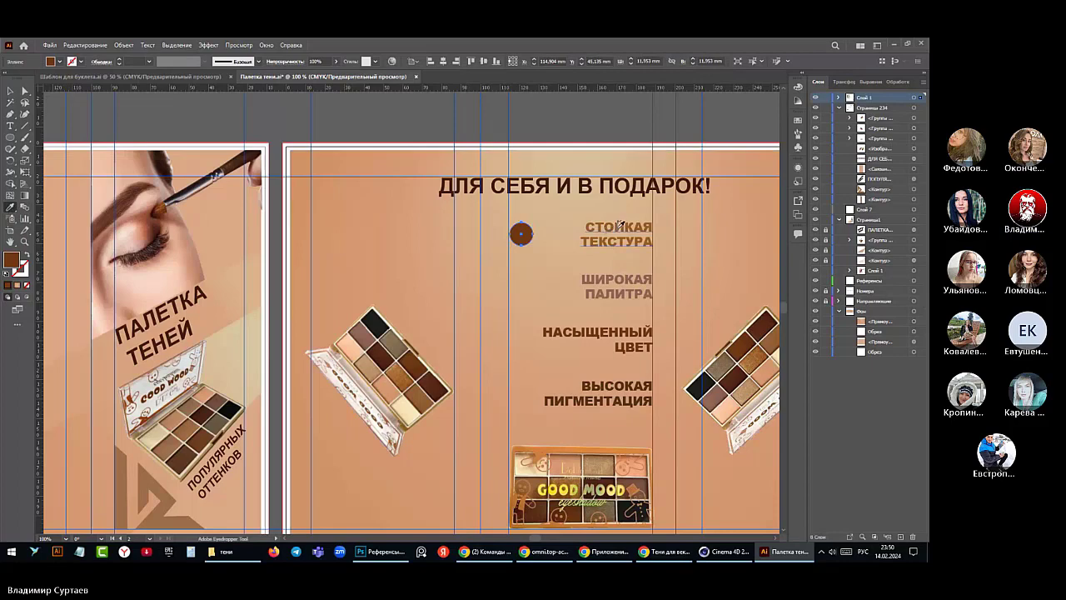
{"action": "left_click", "coordinate": [618, 227]}
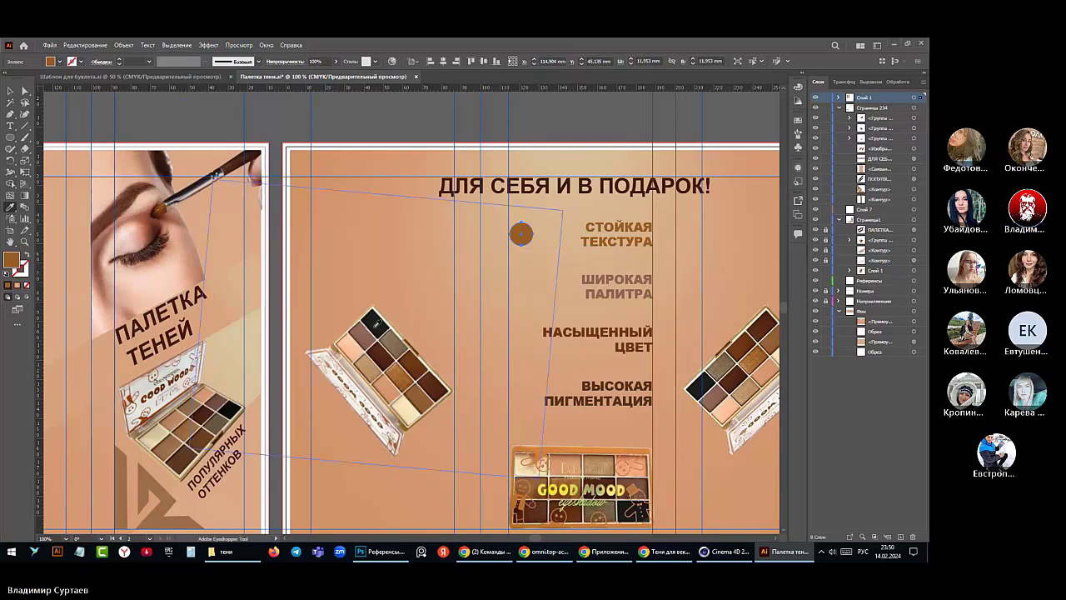
- Duplicate the circle just below, beside ШИРОКАЯ ПАЛИТРА
{"action": "key", "text": "v"}
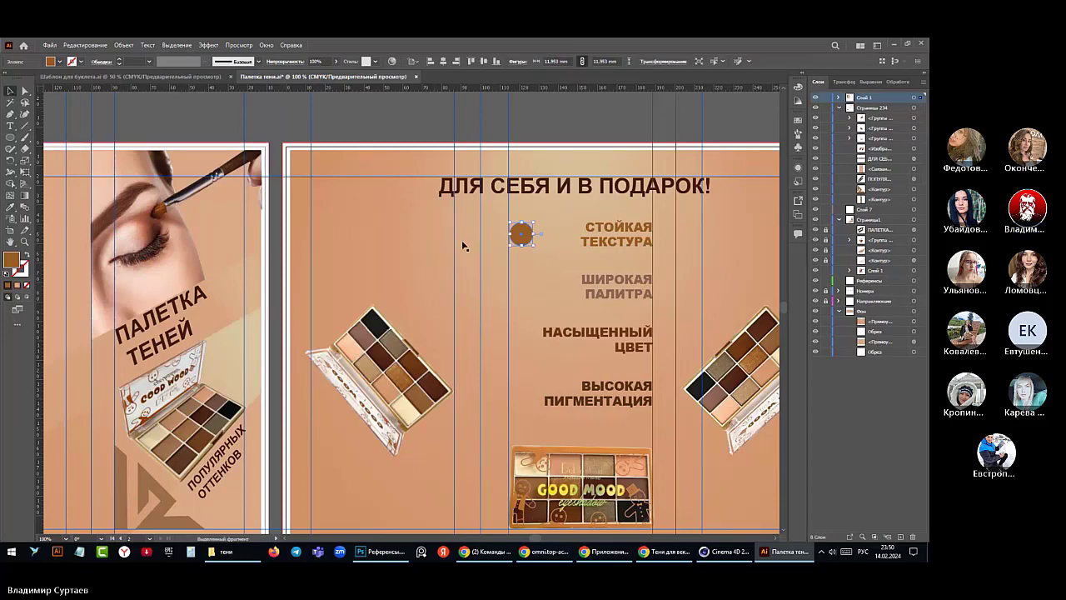
{"action": "left_click", "coordinate": [522, 242]}
{"action": "left_click_drag", "start_coordinate": [522, 242], "coordinate": [522, 293]}
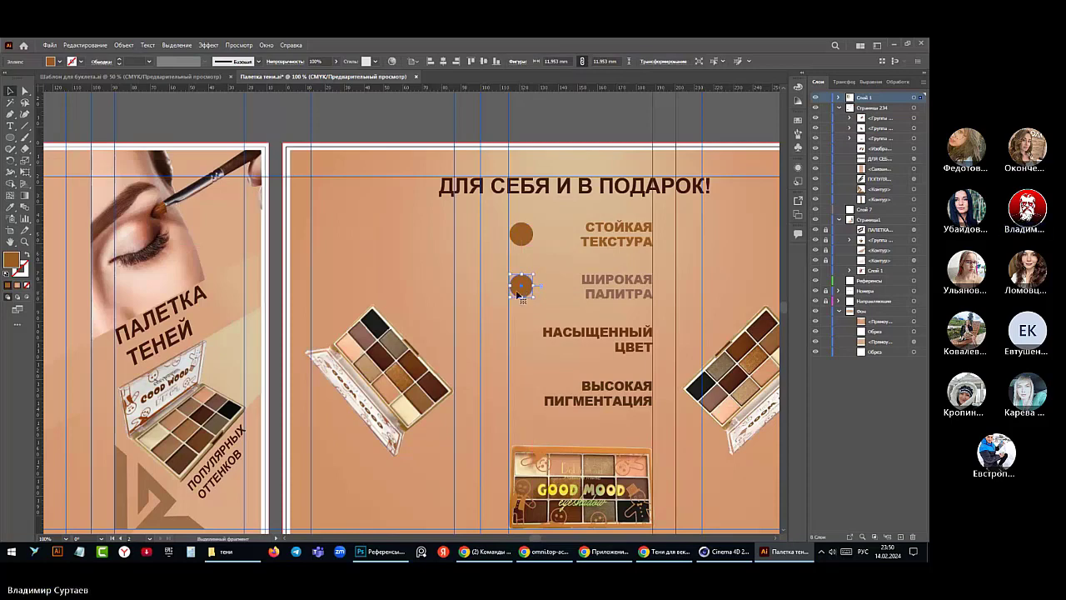
- Add a horizontal guide across the spread and check the other guides
{"action": "left_click", "coordinate": [145, 96]}
{"action": "left_click_drag", "start_coordinate": [231, 201], "coordinate": [255, 233]}
{"action": "left_click_drag", "start_coordinate": [303, 273], "coordinate": [304, 275]}
{"action": "left_click_drag", "start_coordinate": [304, 277], "coordinate": [304, 278]}
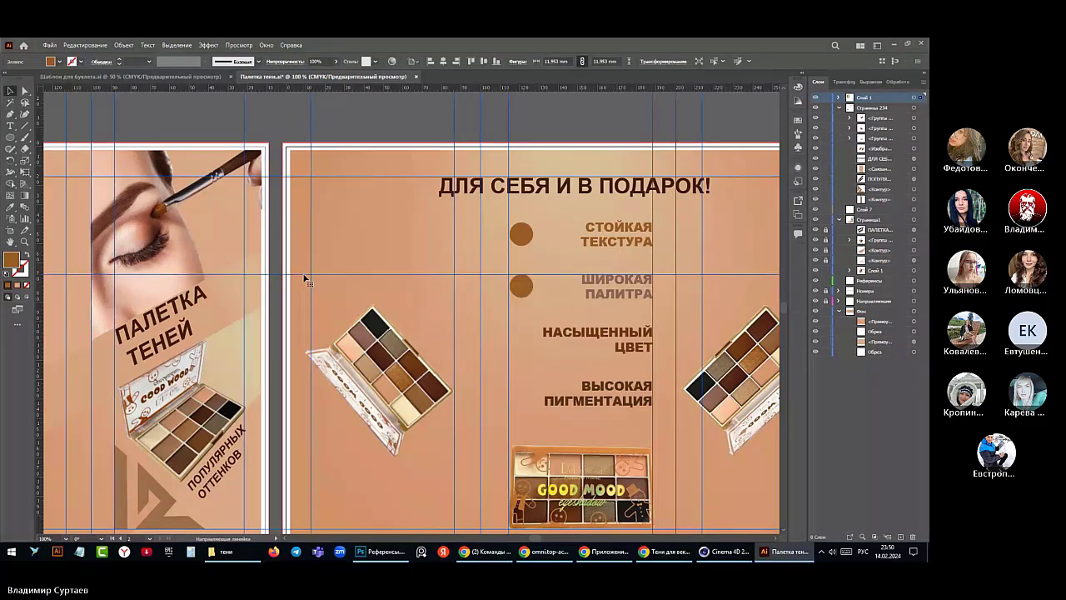
{"action": "left_click", "coordinate": [304, 276]}
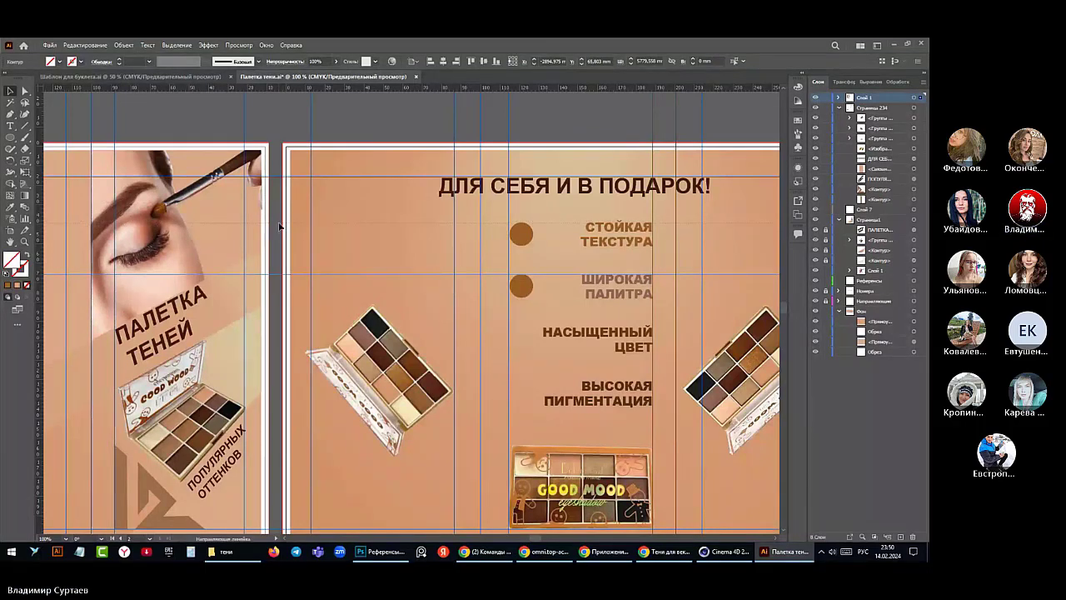
{"action": "left_click", "coordinate": [242, 307]}
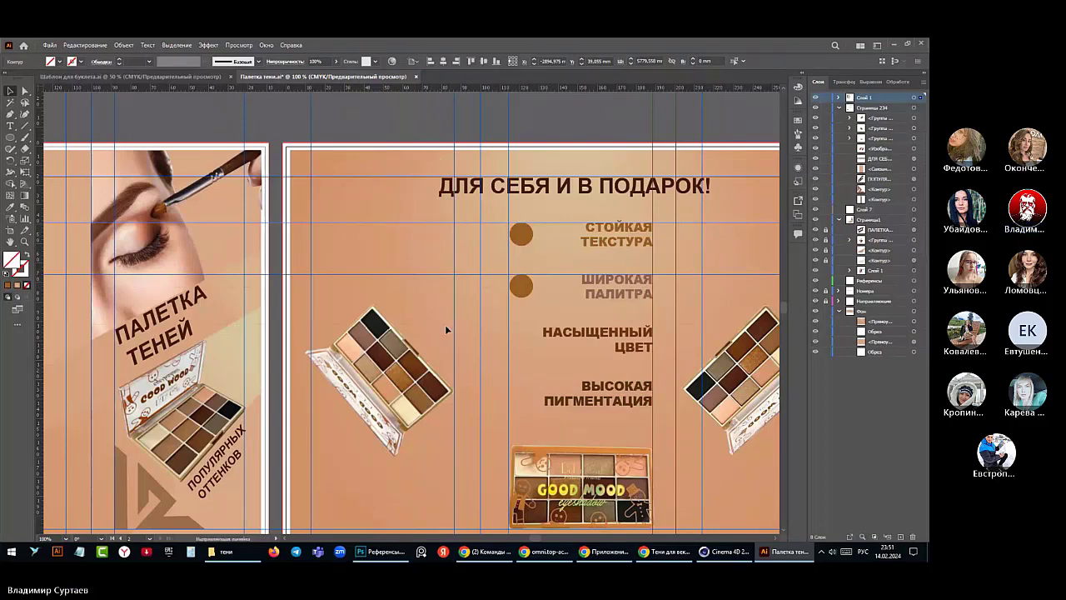
{"action": "left_click", "coordinate": [451, 222]}
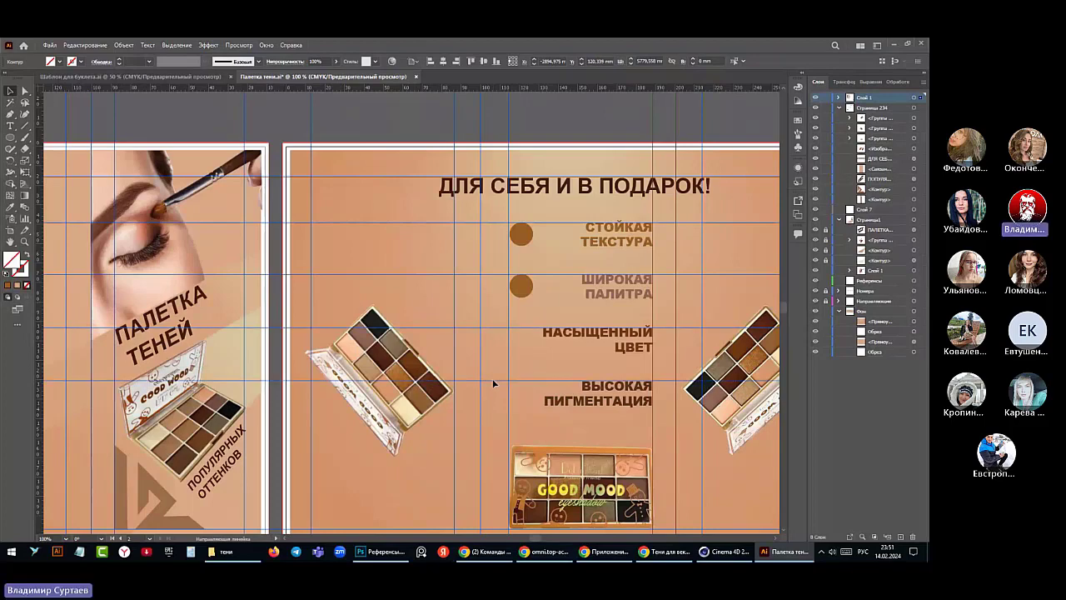
{"action": "left_click", "coordinate": [517, 374]}
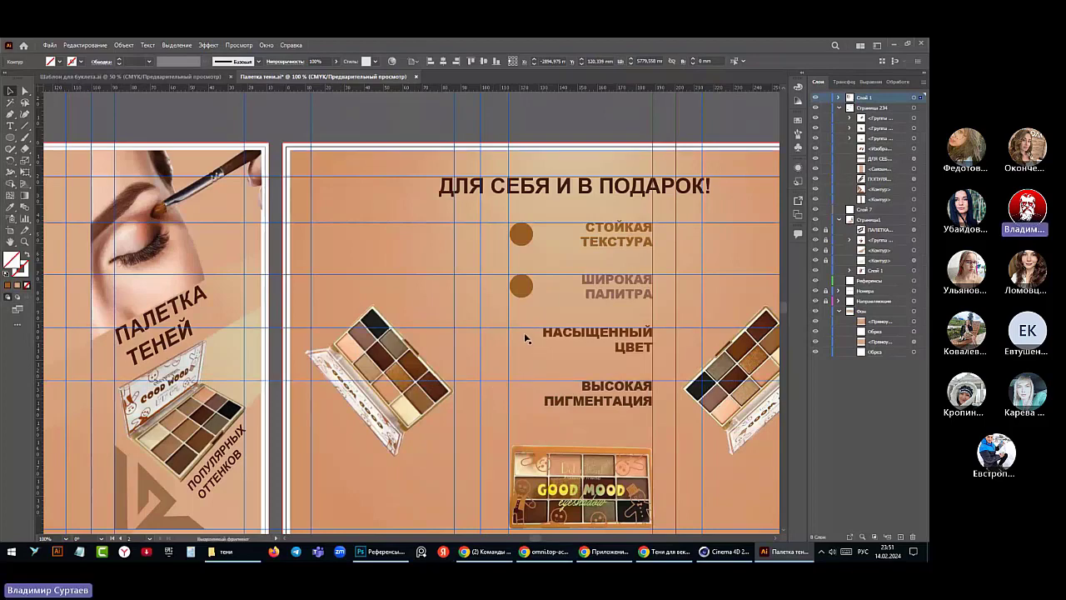
{"action": "scroll", "coordinate": [518, 336], "scroll_direction": "down", "scroll_amount": 1}
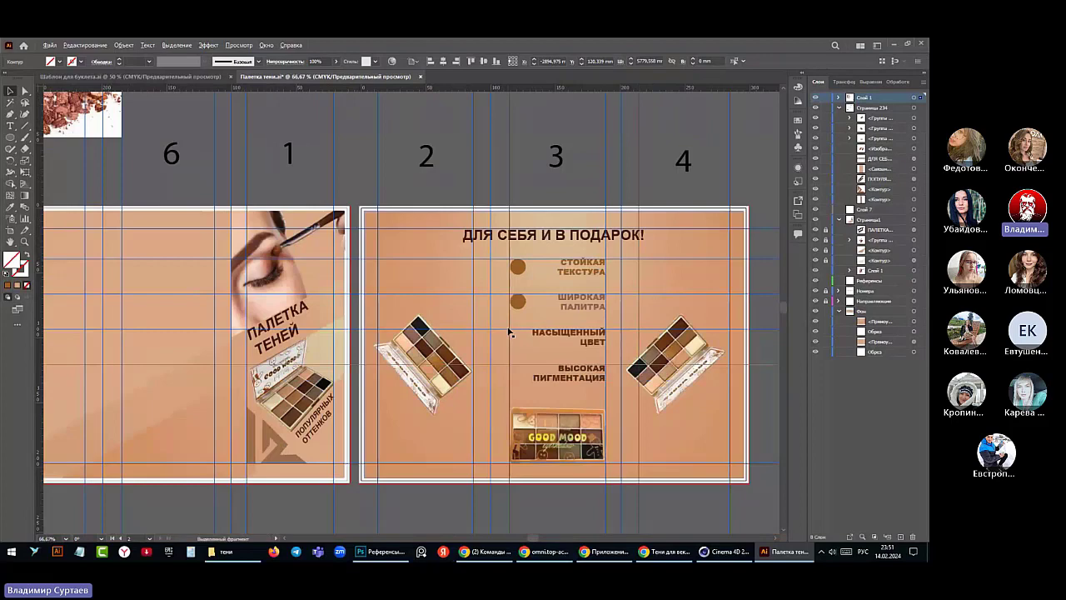
- Copy the second bullet down beside the НАСЫЩЕННЫЙ ЦВЕТ line
{"action": "scroll", "coordinate": [504, 333], "scroll_direction": "down", "scroll_amount": 1}
{"action": "scroll", "coordinate": [591, 456], "scroll_direction": "up", "scroll_amount": 1}
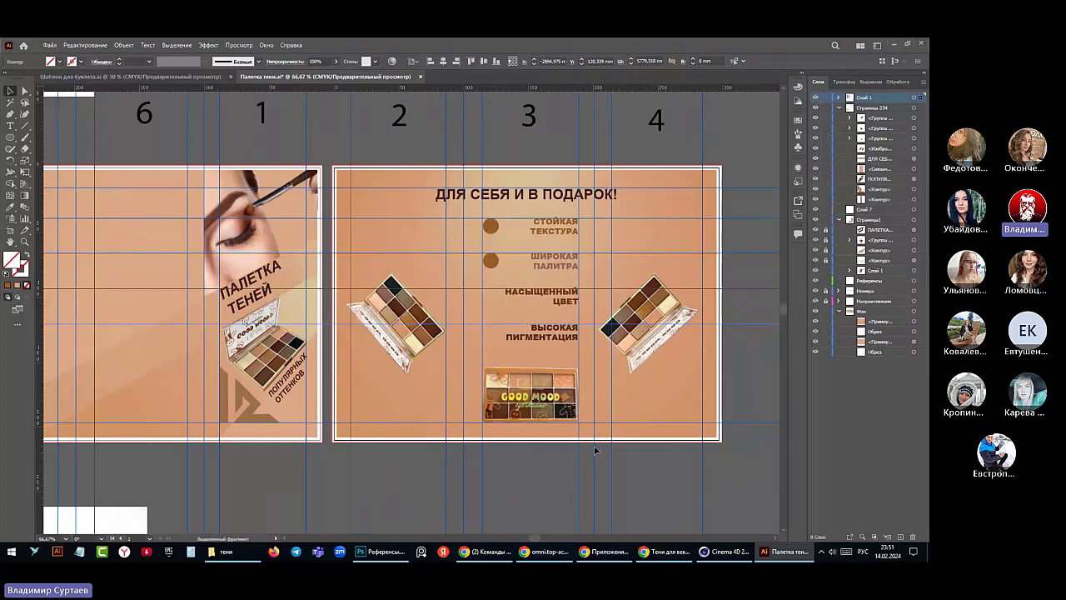
{"action": "left_click", "coordinate": [492, 265]}
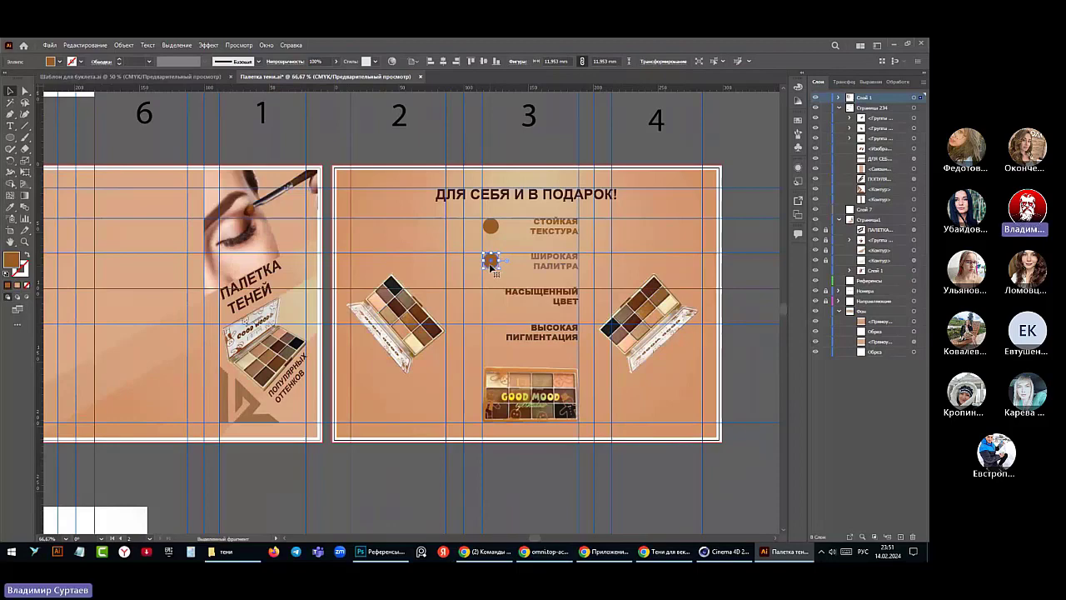
{"action": "left_click_drag", "start_coordinate": [491, 265], "coordinate": [492, 336]}
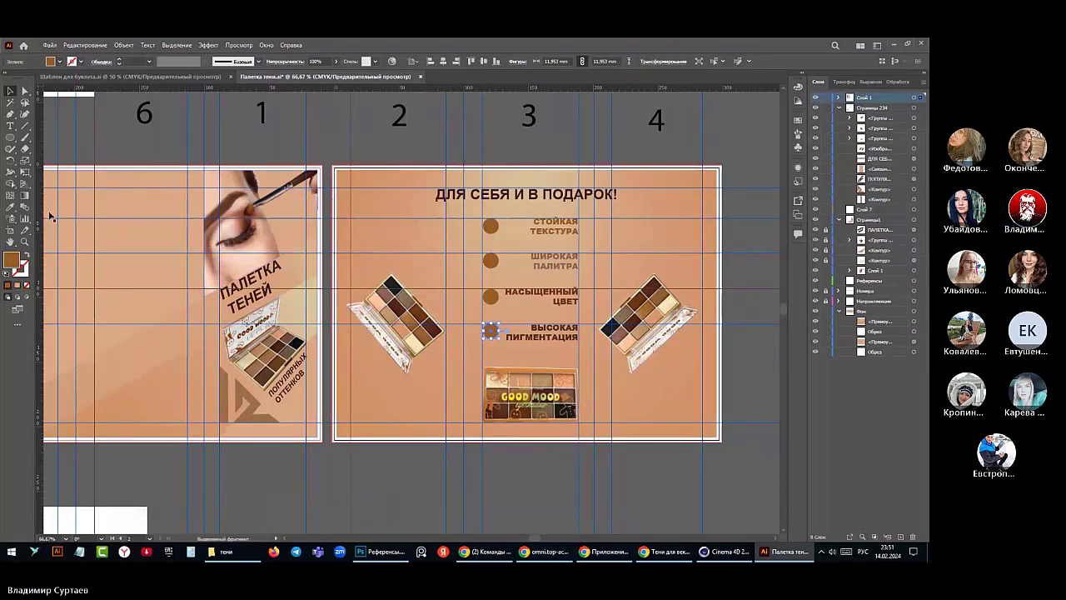
{"action": "key", "text": "i"}
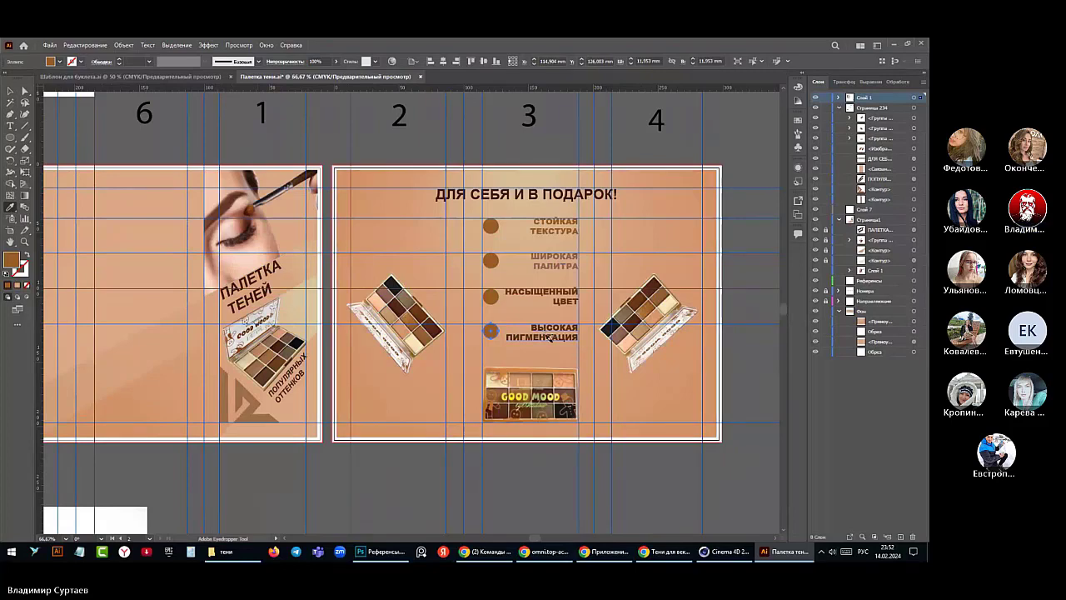
- Colour the bottom and НАСЫЩЕННЫЙ ЦВЕТ bullets with the dark browns of their text
{"action": "scroll", "coordinate": [549, 337], "scroll_direction": "up", "scroll_amount": 3}
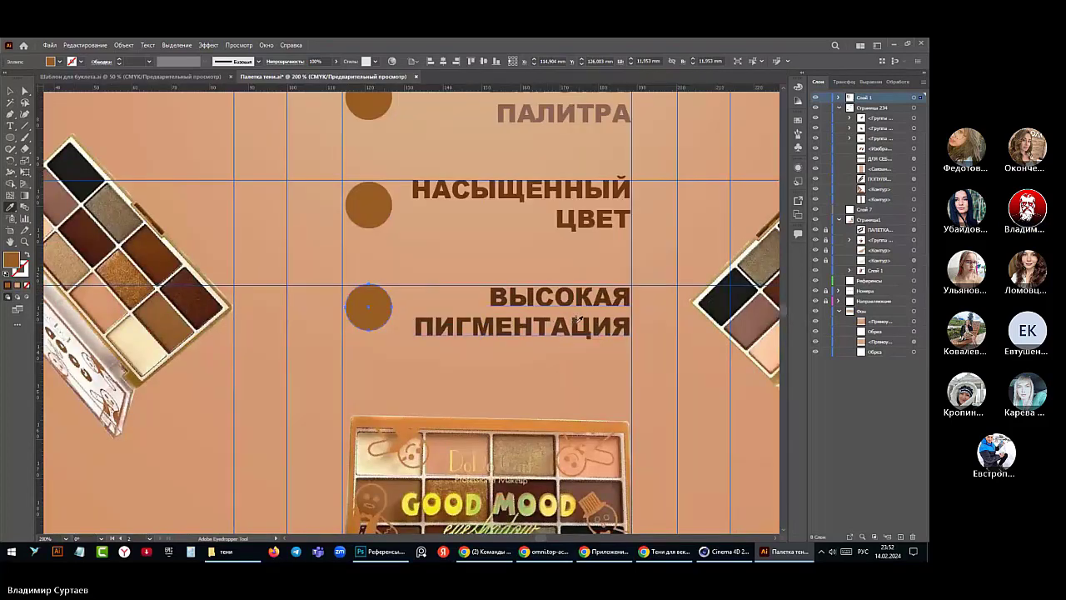
{"action": "left_click", "coordinate": [577, 318]}
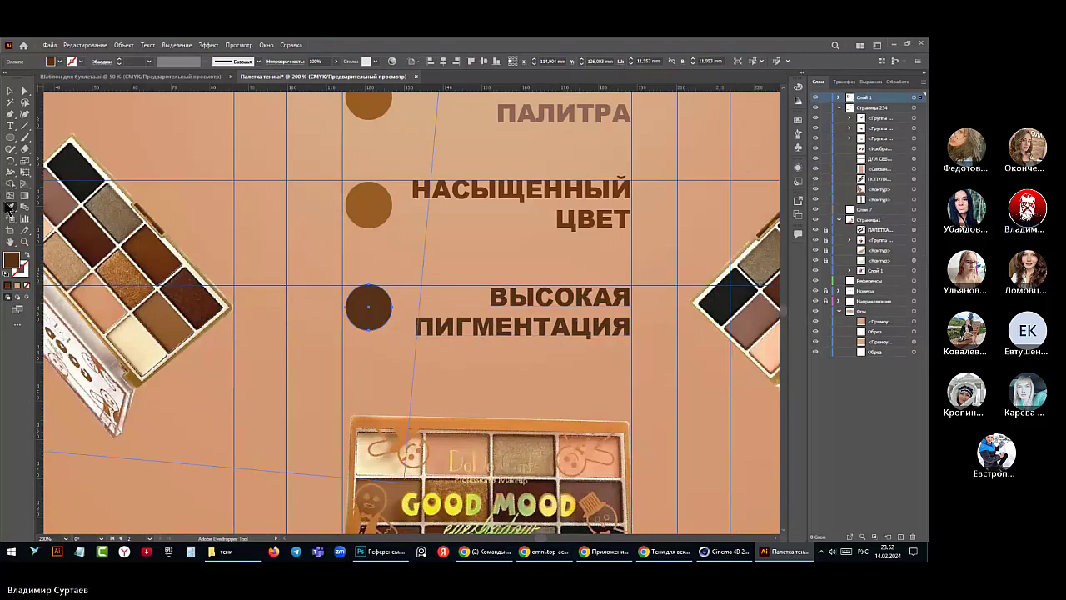
{"action": "key", "text": "v"}
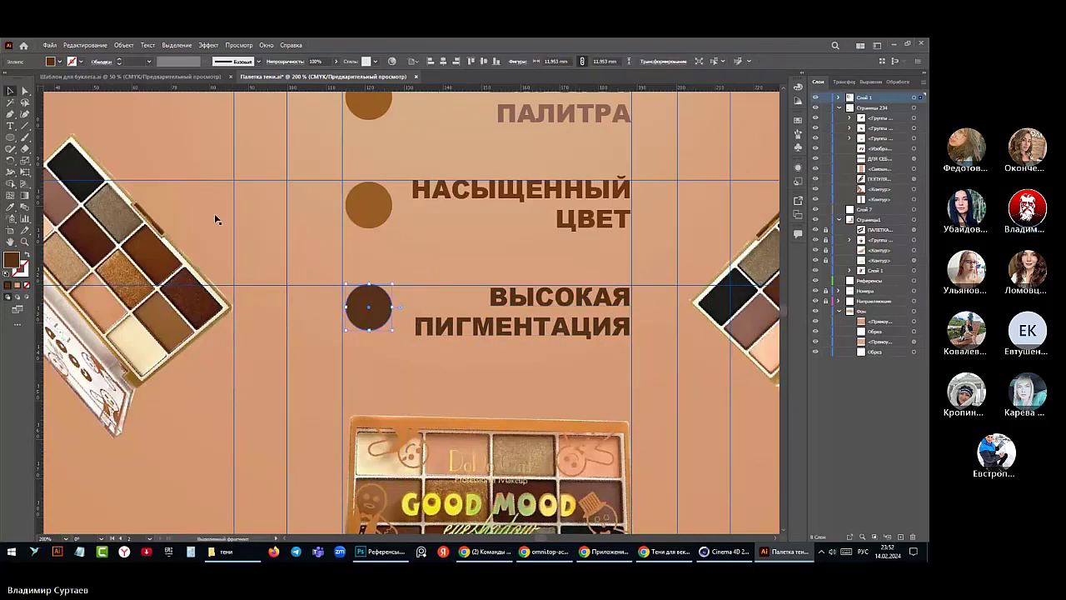
{"action": "left_click", "coordinate": [358, 215]}
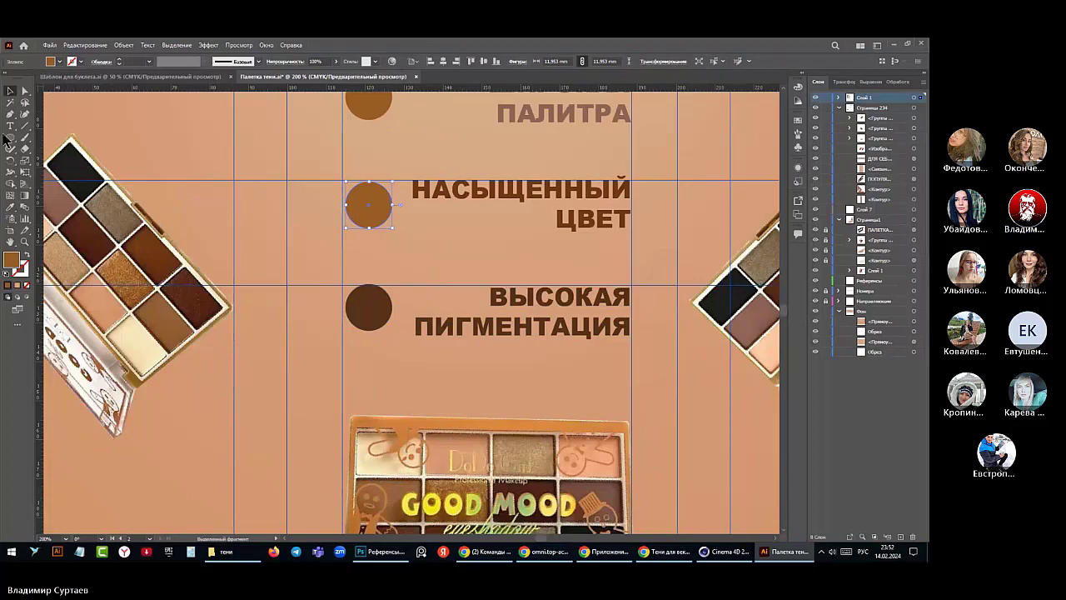
{"action": "left_click", "coordinate": [12, 207]}
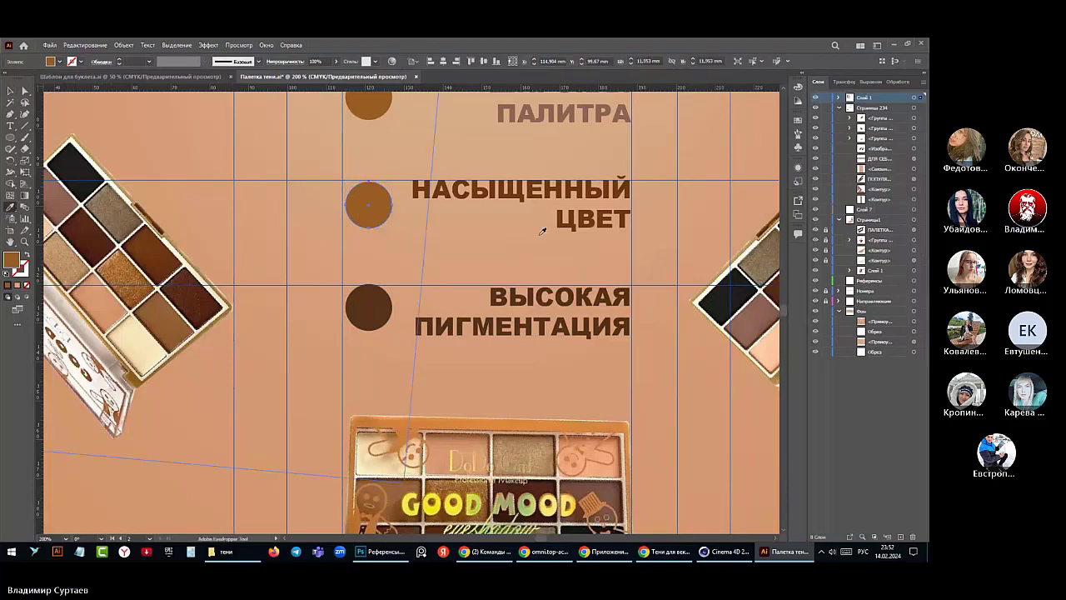
{"action": "left_click", "coordinate": [514, 193]}
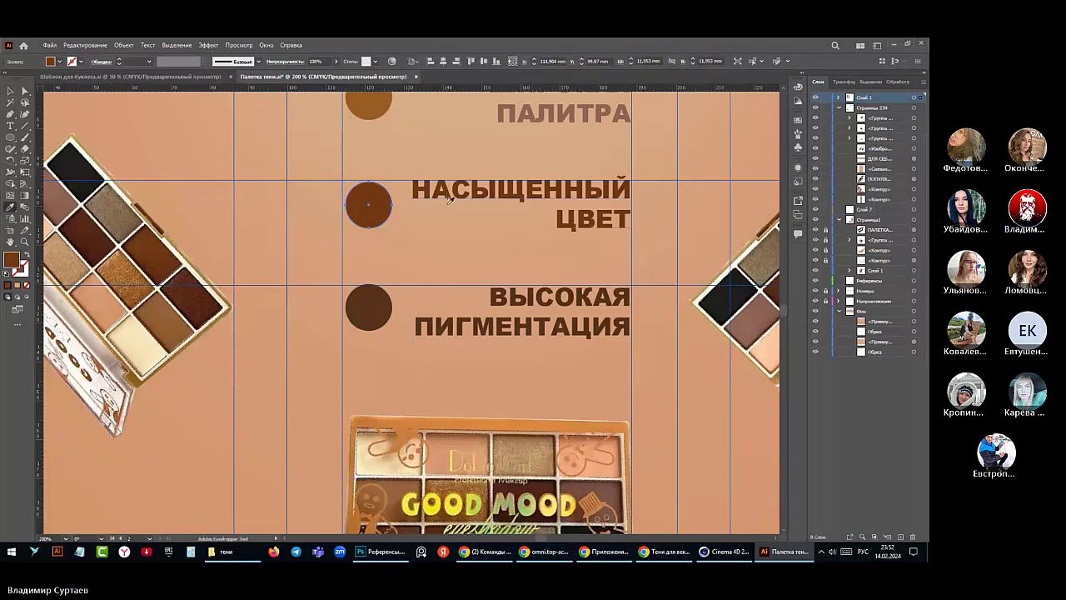
- Nudge the middle, top and bottom bullets with arrow keys onto the vertical guide
{"action": "scroll", "coordinate": [361, 193], "scroll_direction": "up", "scroll_amount": 2}
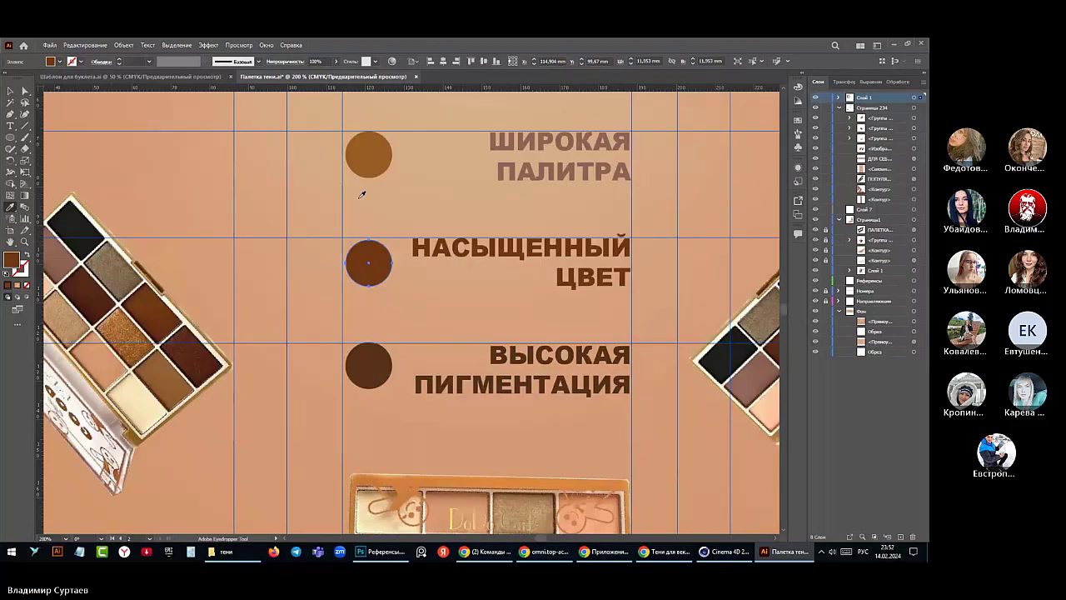
{"action": "key", "text": "Up"}
{"action": "key", "text": "Up"}
{"action": "key", "text": "Left"}
{"action": "key", "text": "Left"}
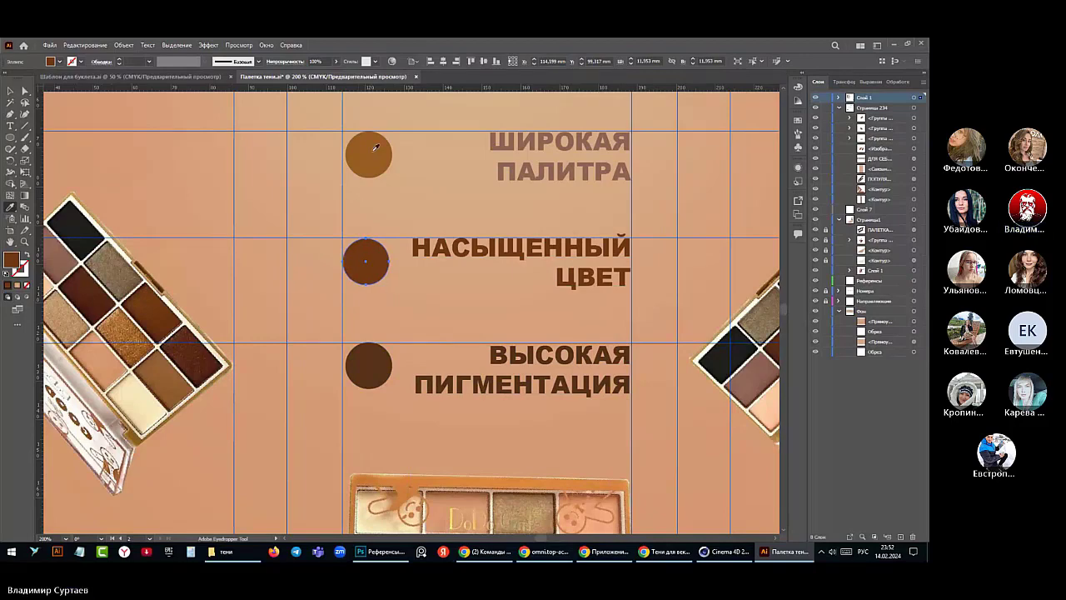
{"action": "left_click", "coordinate": [9, 91]}
{"action": "left_click", "coordinate": [382, 163]}
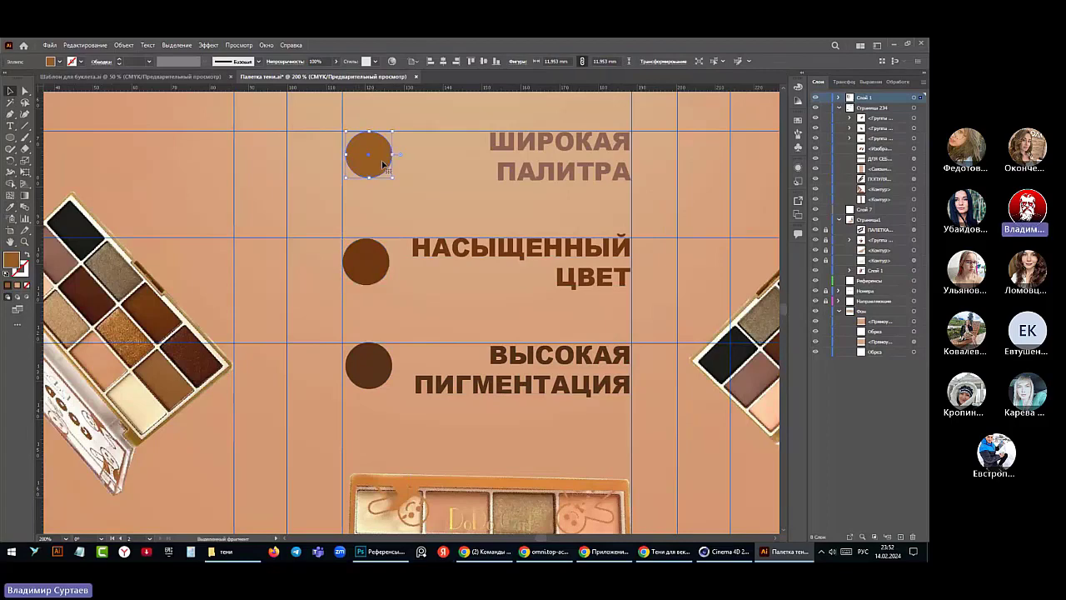
{"action": "key", "text": "Left"}
{"action": "key", "text": "Left"}
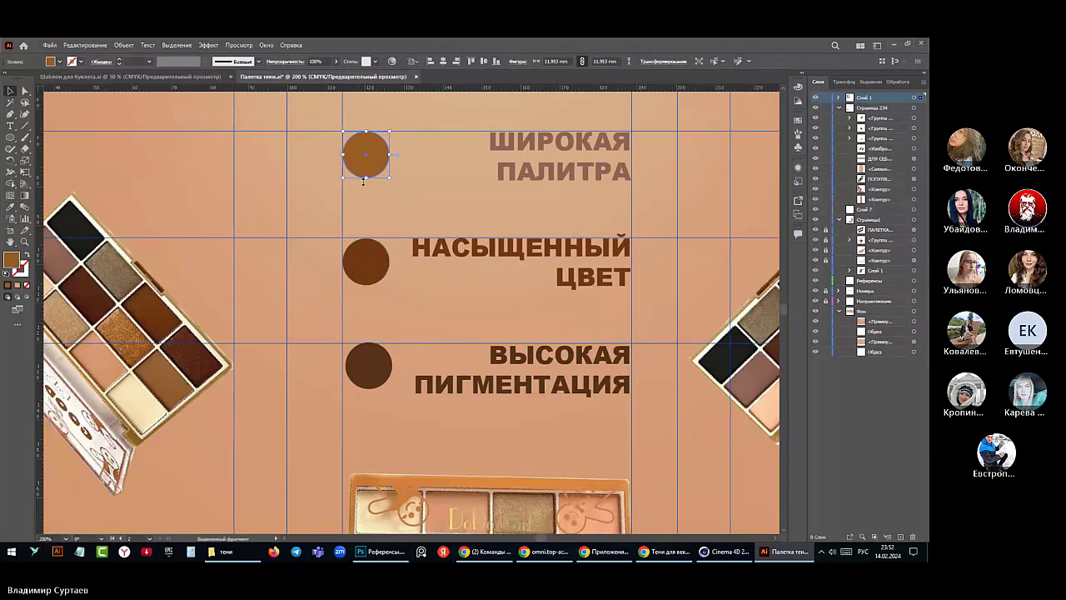
{"action": "left_click", "coordinate": [360, 366]}
{"action": "key", "text": "Left"}
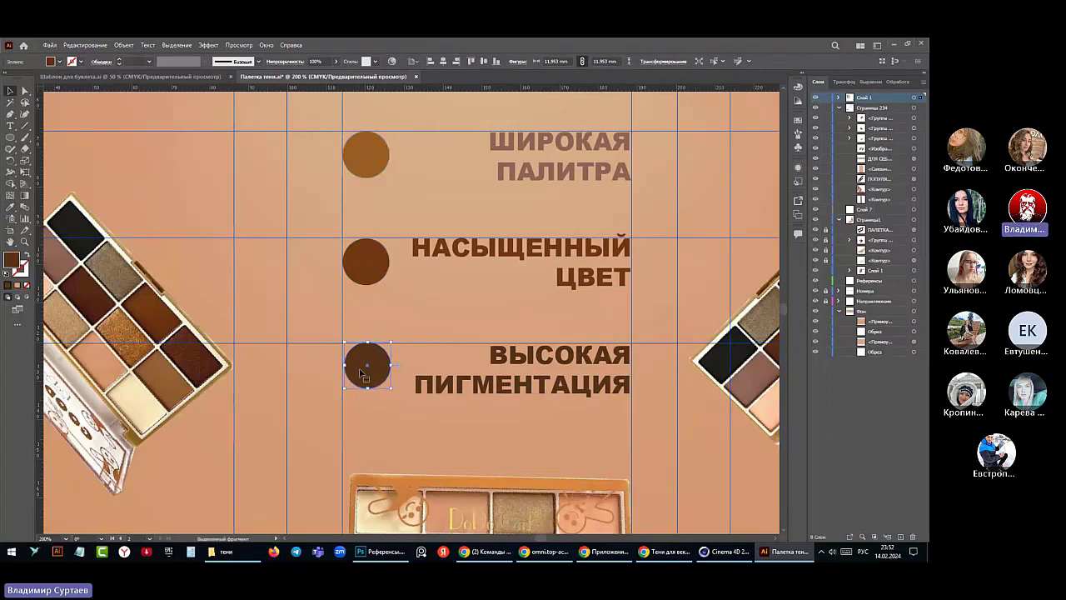
{"action": "key", "text": "Left"}
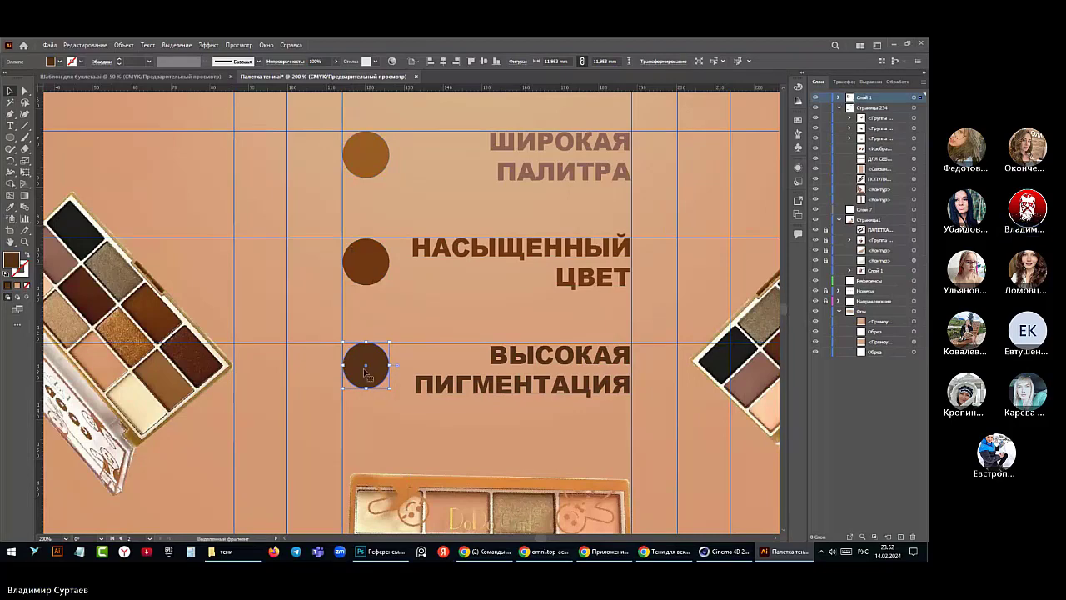
- Select the three bullets and set alignment relative to the selection
{"action": "left_click", "coordinate": [363, 159]}
{"action": "left_click", "coordinate": [374, 268], "text": "shift"}
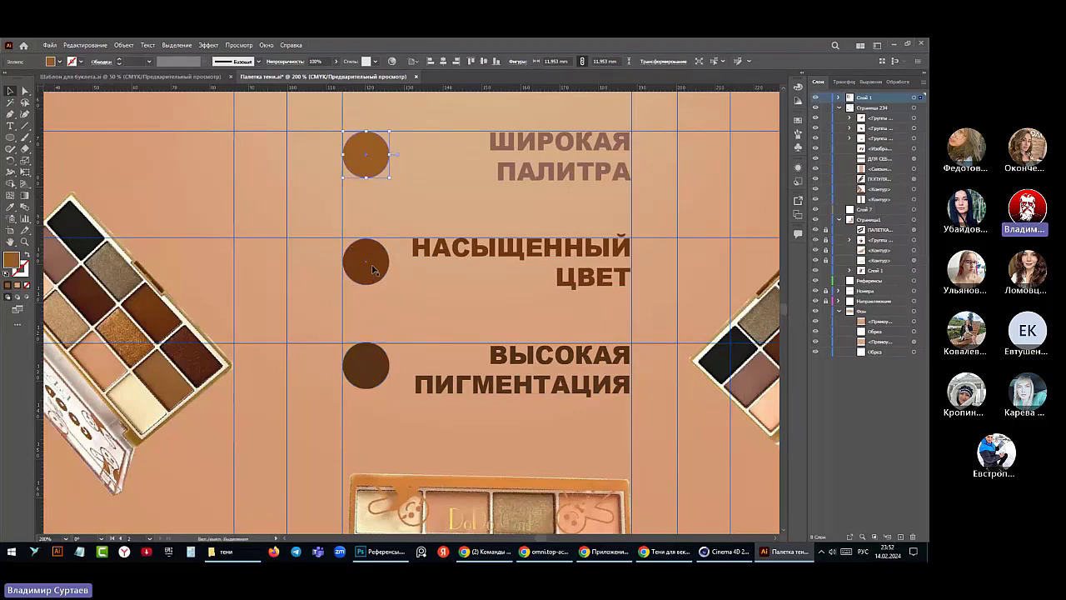
{"action": "left_click", "coordinate": [364, 363], "text": "shift"}
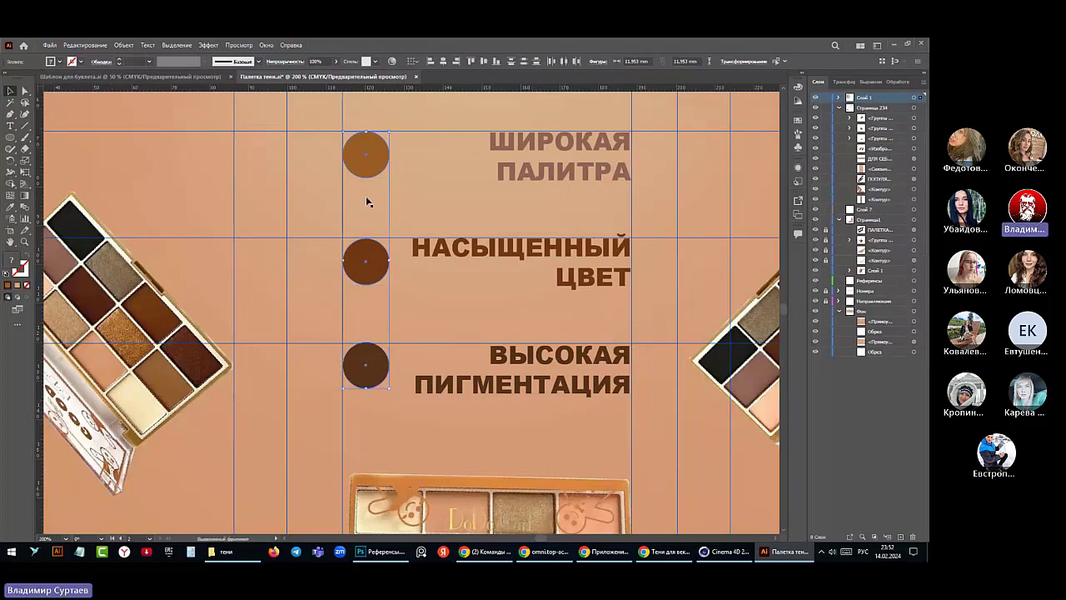
{"action": "left_click", "coordinate": [410, 61]}
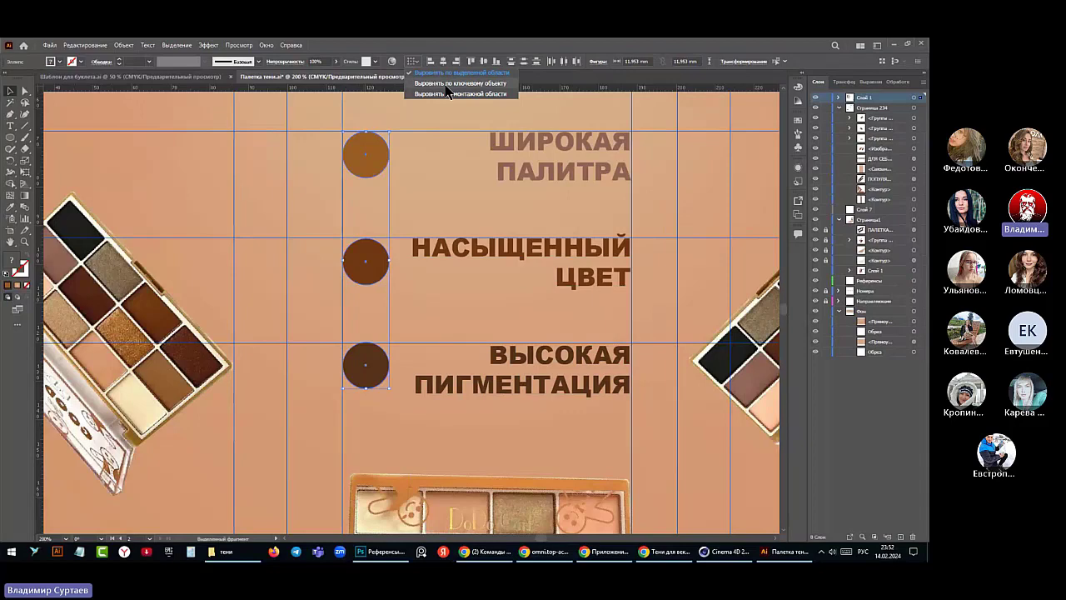
{"action": "left_click", "coordinate": [448, 73]}
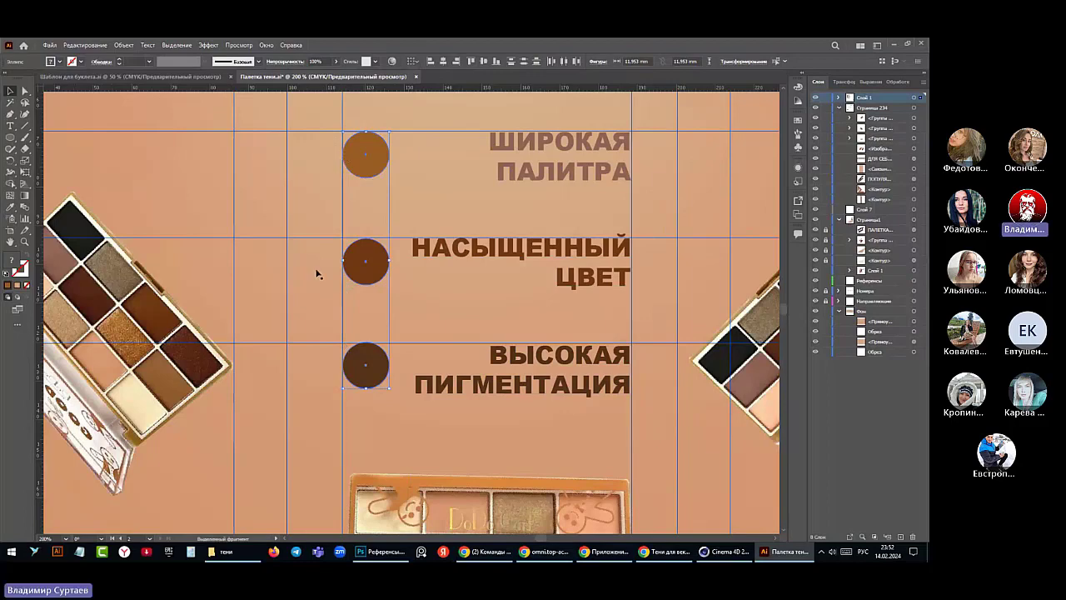
{"action": "scroll", "coordinate": [316, 273], "scroll_direction": "down", "scroll_amount": 3}
{"action": "left_click", "coordinate": [212, 121]}
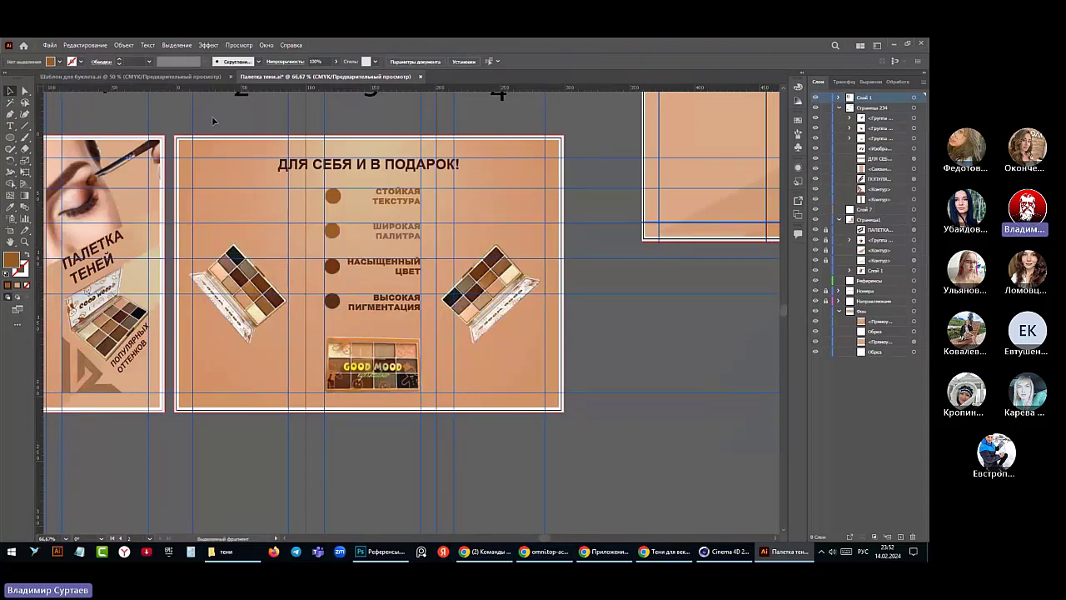
- Eyedrop the muted mauve of the ШИРОКАЯ text onto its bullet, then deselect
{"action": "left_click", "coordinate": [333, 233]}
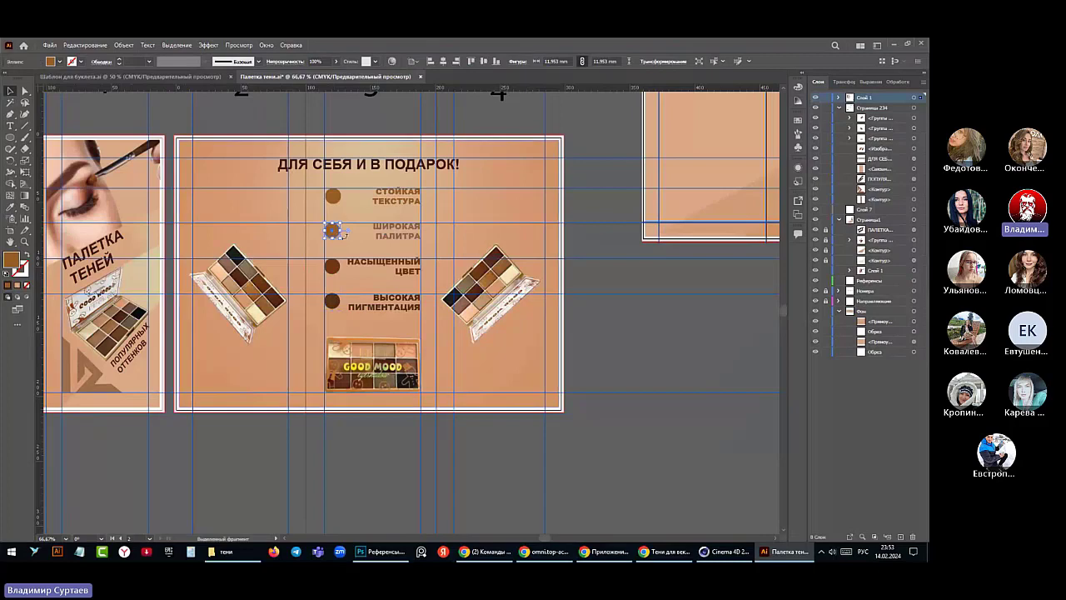
{"action": "scroll", "coordinate": [343, 234], "scroll_direction": "up", "scroll_amount": 2}
{"action": "scroll", "coordinate": [344, 238], "scroll_direction": "up", "scroll_amount": 1}
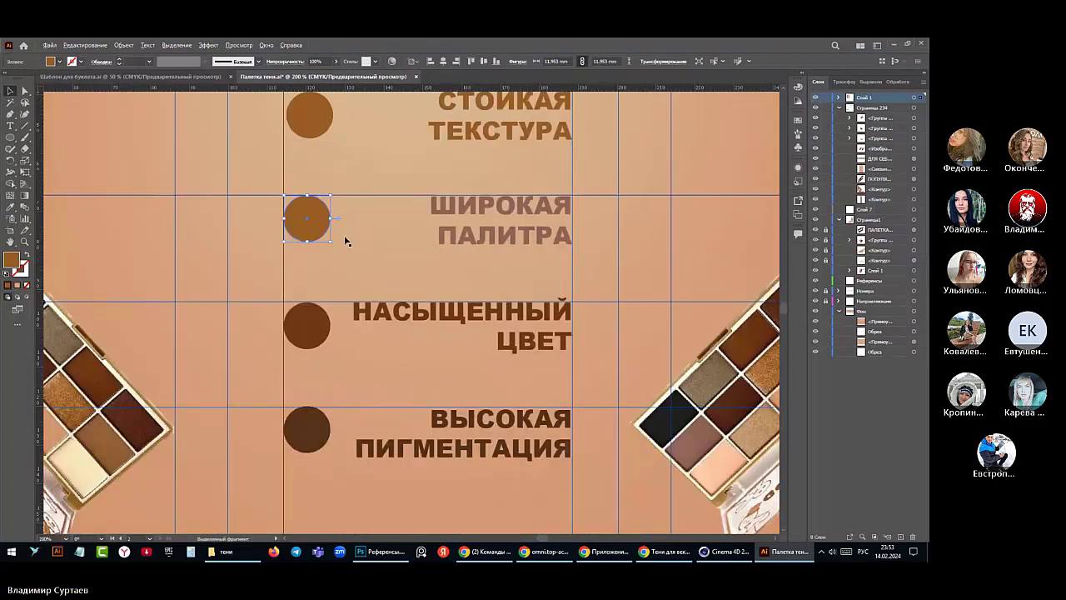
{"action": "left_click", "coordinate": [11, 208]}
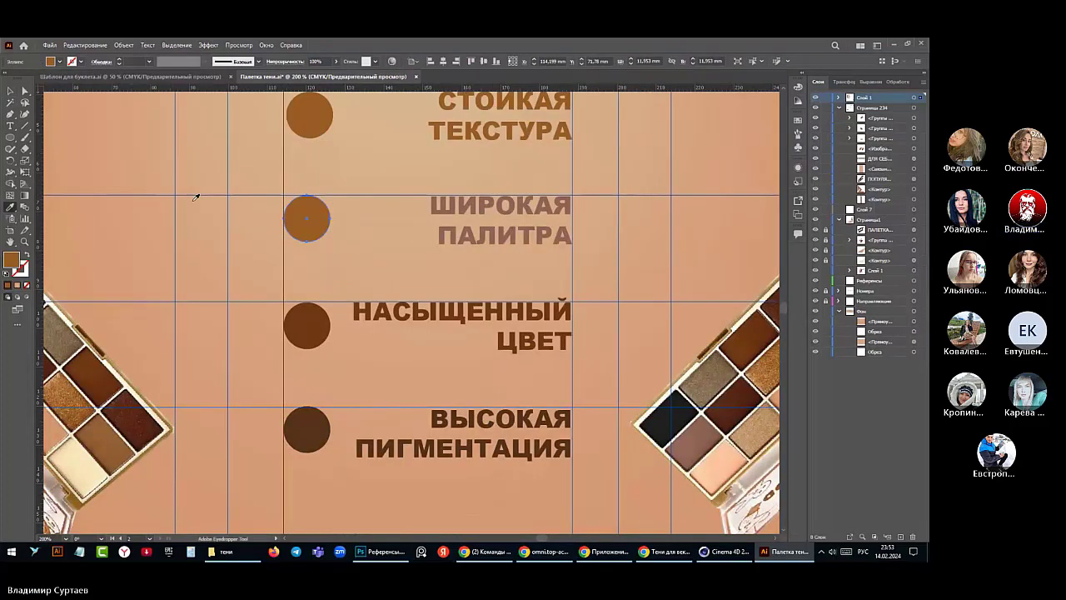
{"action": "left_click", "coordinate": [433, 210]}
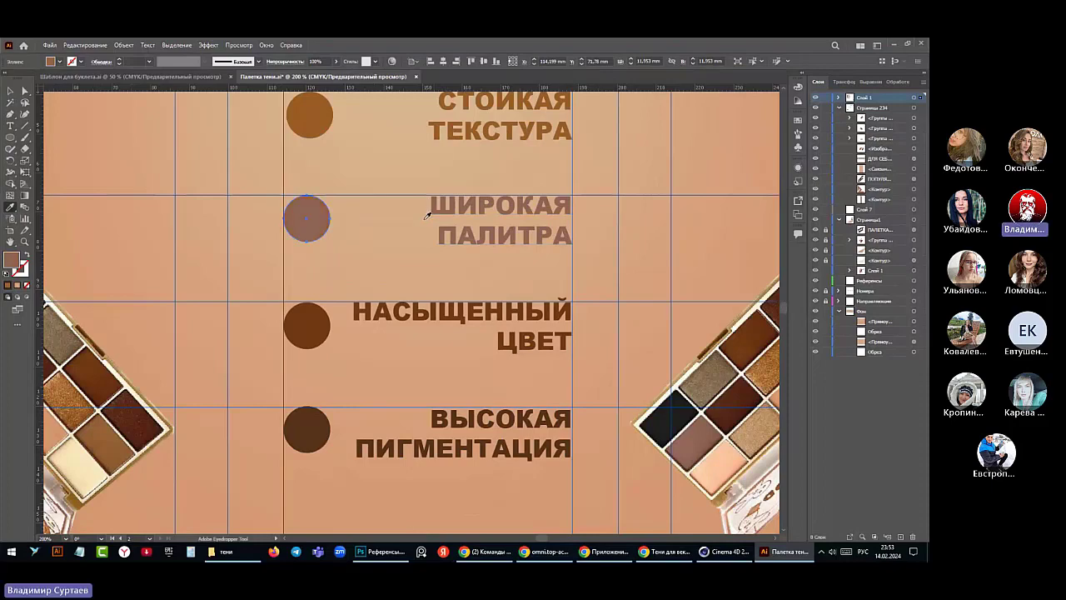
{"action": "scroll", "coordinate": [426, 215], "scroll_direction": "down", "scroll_amount": 3}
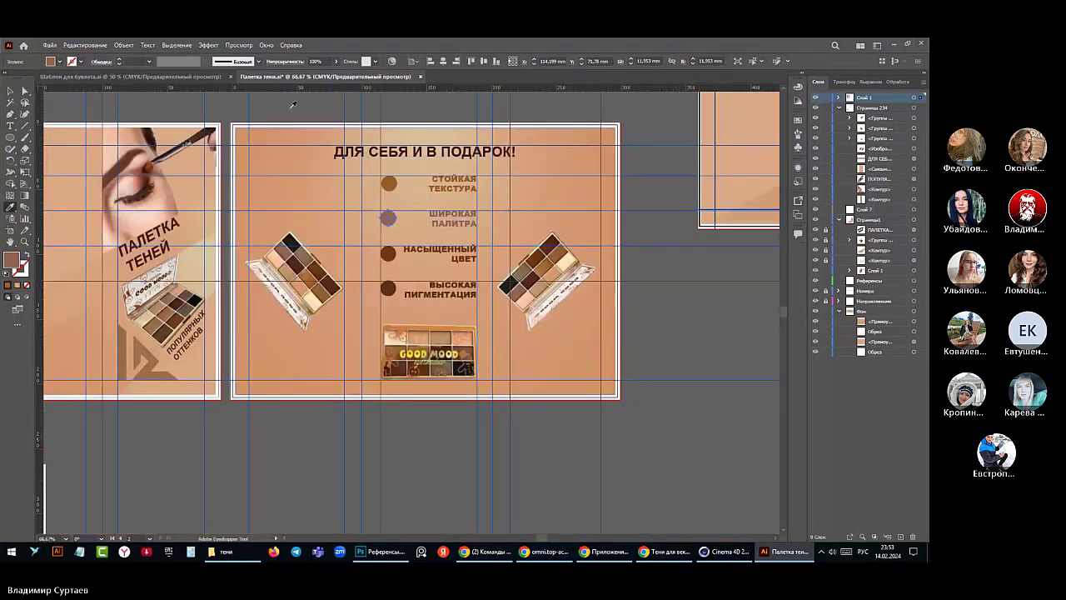
{"action": "left_click", "coordinate": [10, 90]}
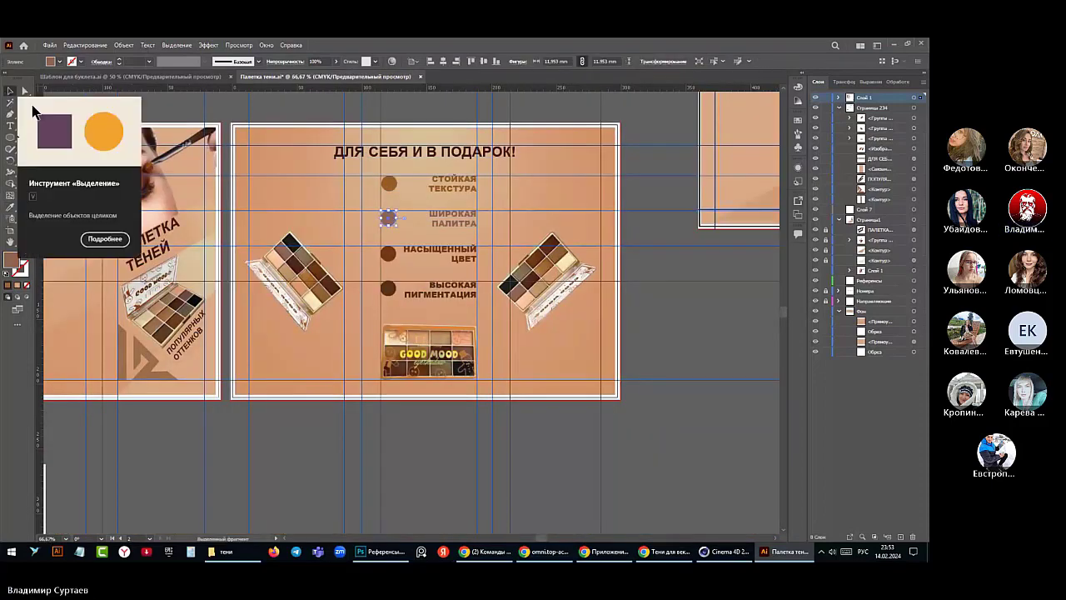
{"action": "left_click", "coordinate": [168, 109]}
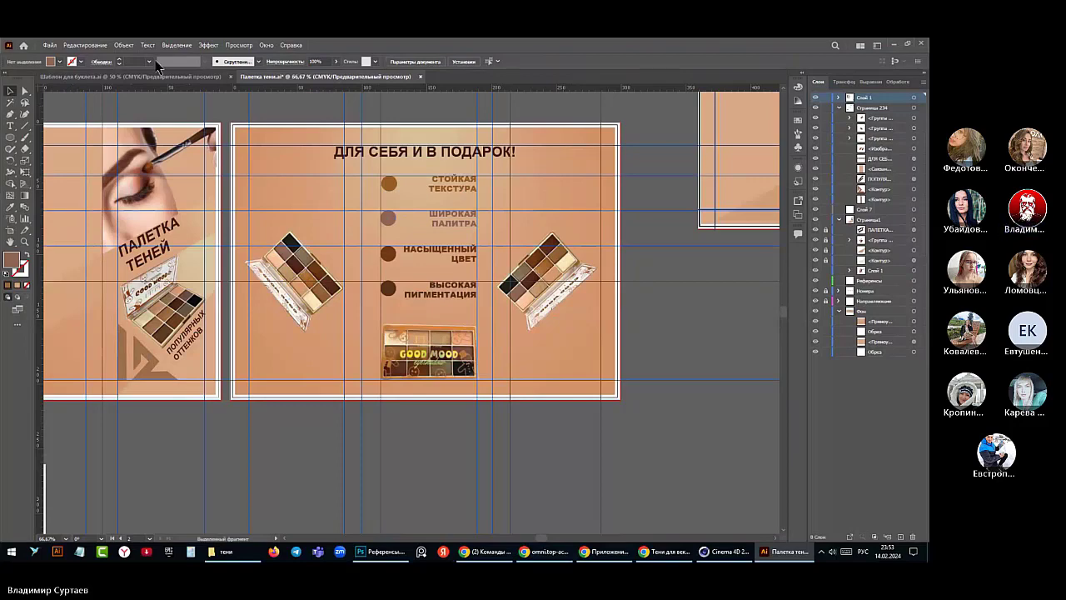
- Draw a long rectangle bar across the first feature line beside the circles
{"action": "left_click", "coordinate": [11, 140]}
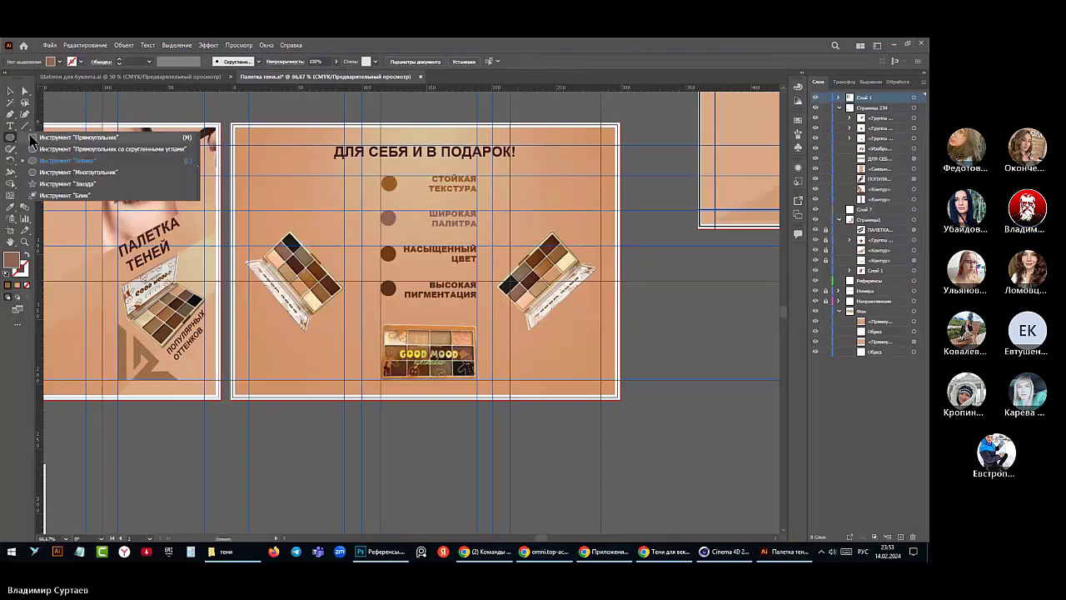
{"action": "left_click", "coordinate": [33, 137]}
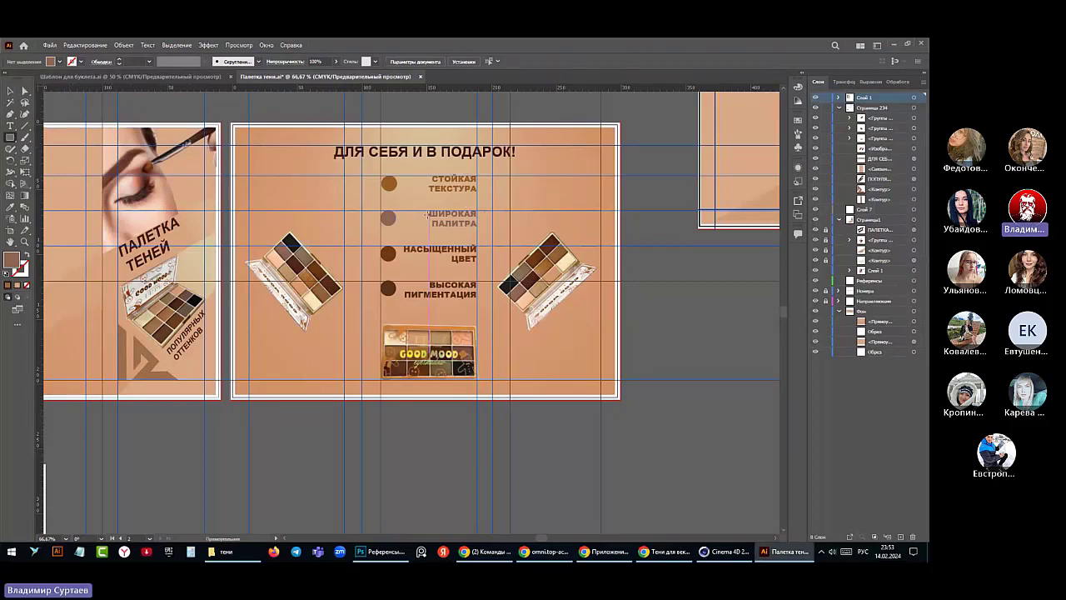
{"action": "scroll", "coordinate": [428, 214], "scroll_direction": "up", "scroll_amount": 1}
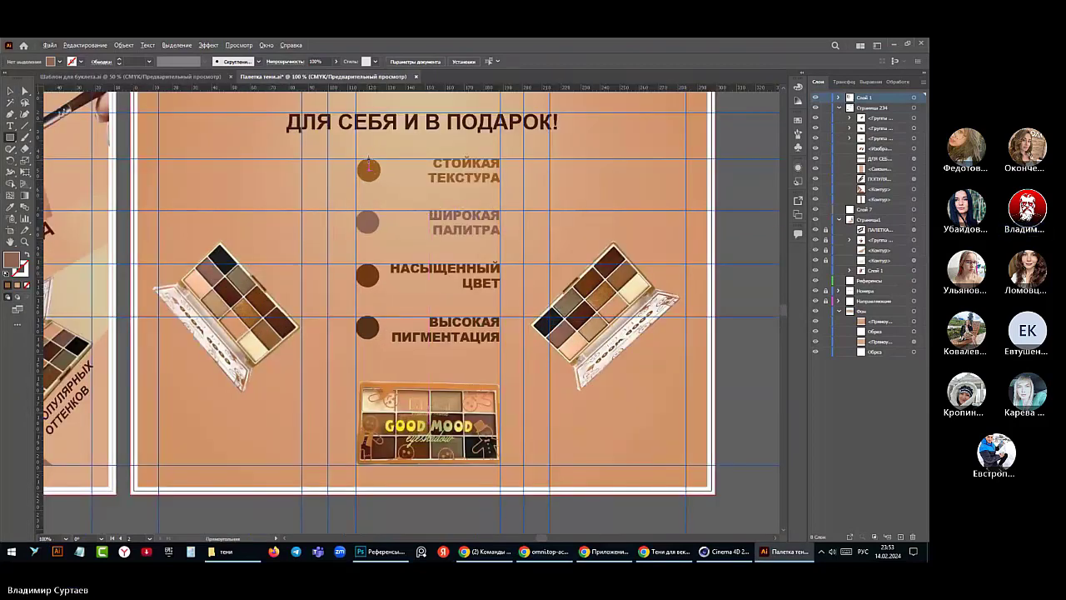
{"action": "left_click_drag", "start_coordinate": [368, 158], "coordinate": [368, 265]}
{"action": "left_click_drag", "start_coordinate": [368, 158], "coordinate": [708, 180]}
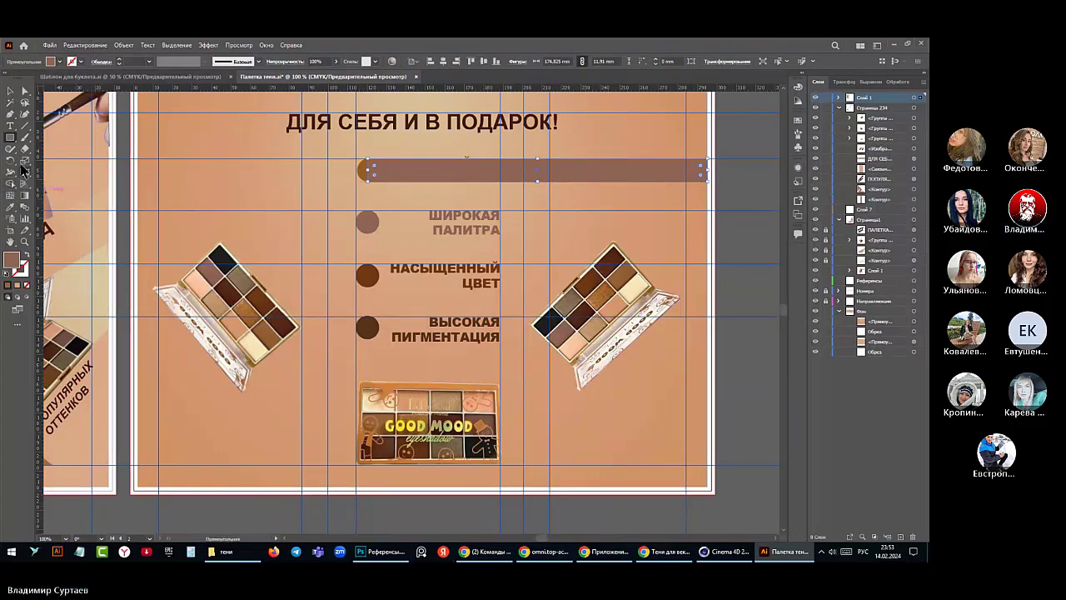
- Give the bar a solid light-peach F9D1A5 fill via the Color Picker
{"action": "left_click", "coordinate": [11, 208]}
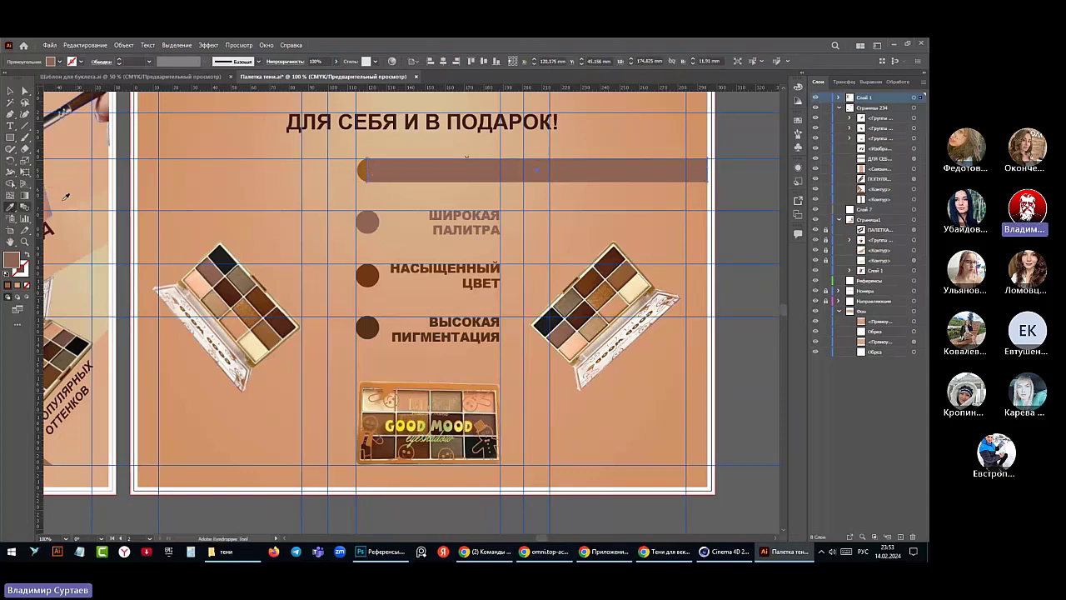
{"action": "left_click", "coordinate": [443, 139]}
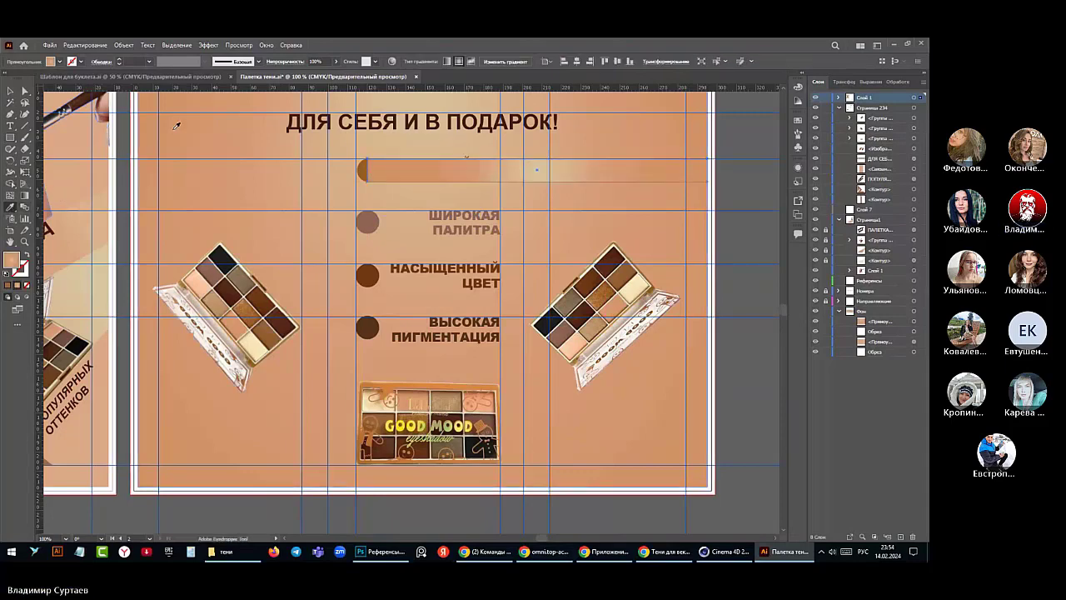
{"action": "key", "text": "v"}
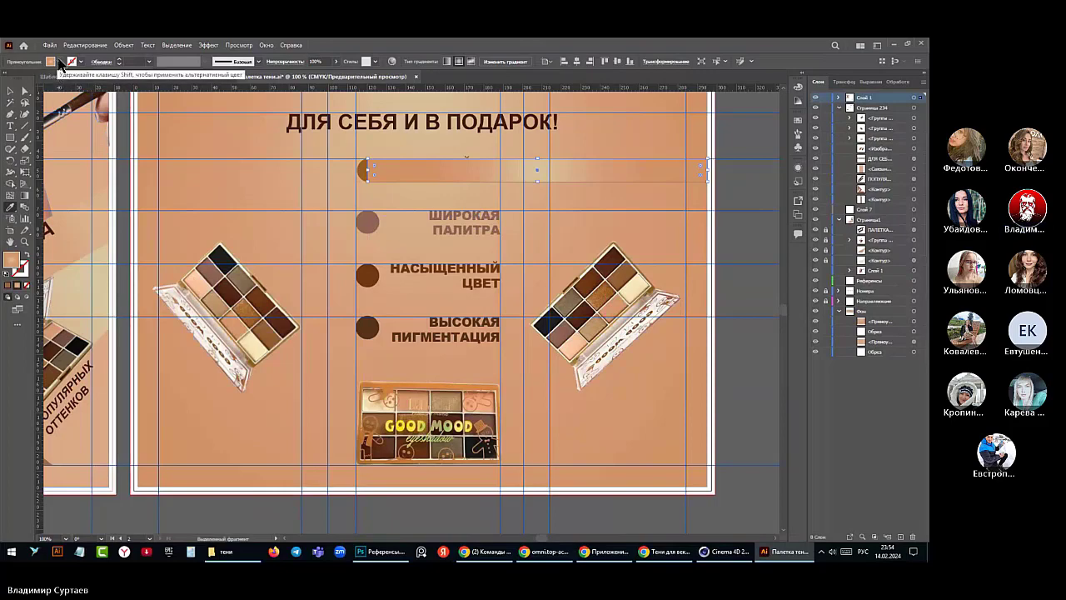
{"action": "left_click", "coordinate": [59, 63]}
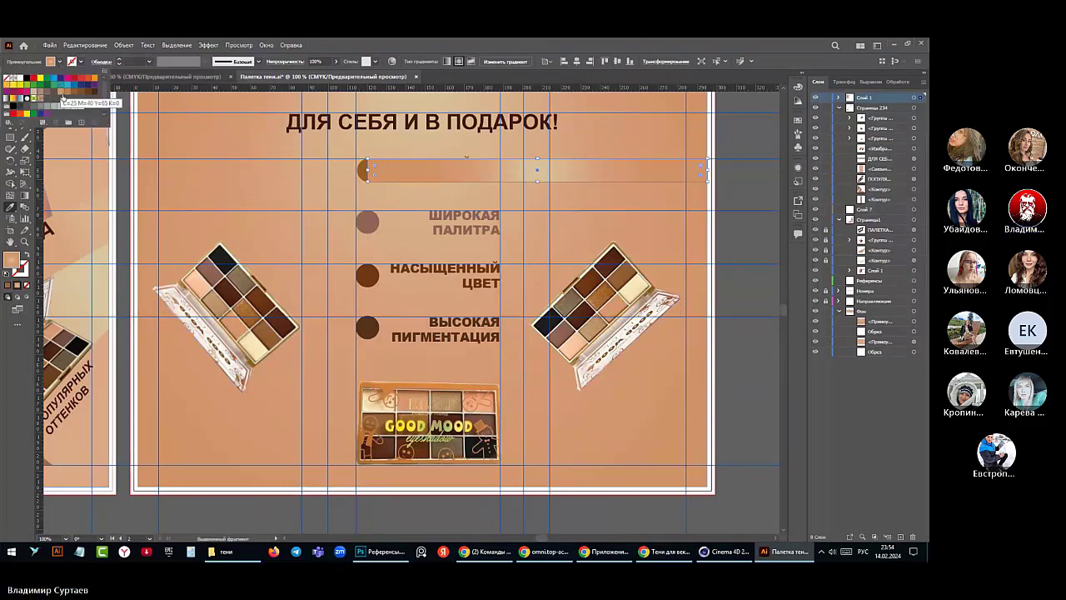
{"action": "left_click", "coordinate": [60, 93]}
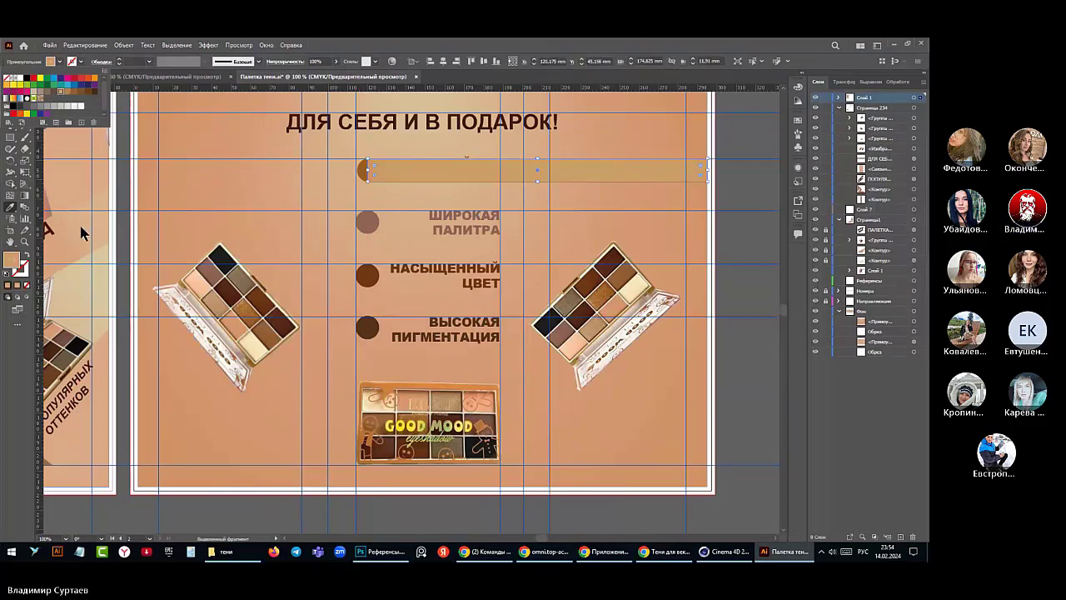
{"action": "left_click", "coordinate": [17, 265]}
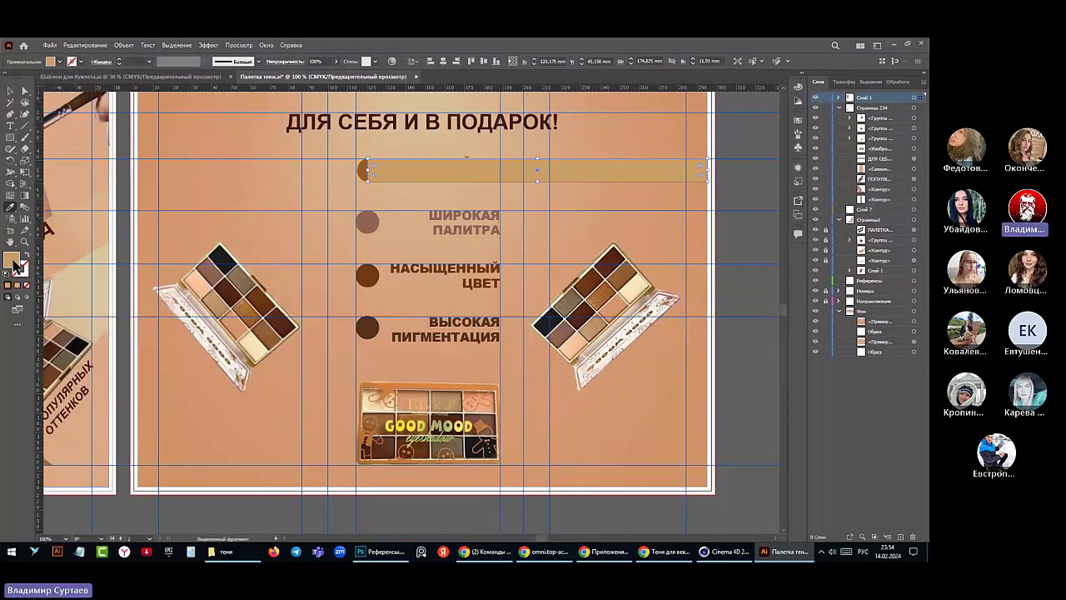
{"action": "double_click", "coordinate": [13, 265]}
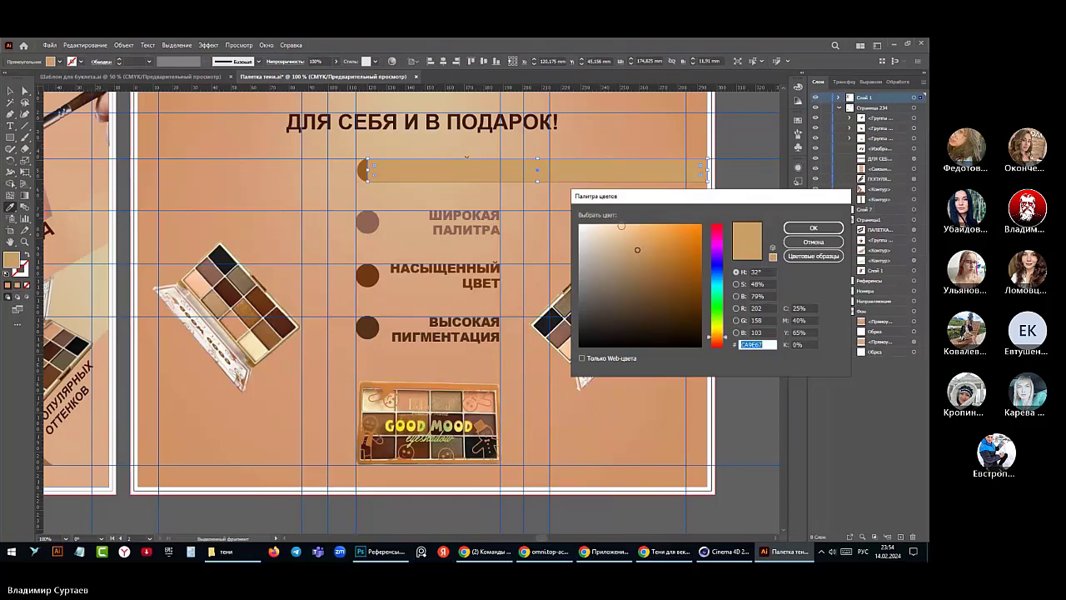
{"action": "left_click", "coordinate": [620, 226]}
{"action": "left_click", "coordinate": [810, 229]}
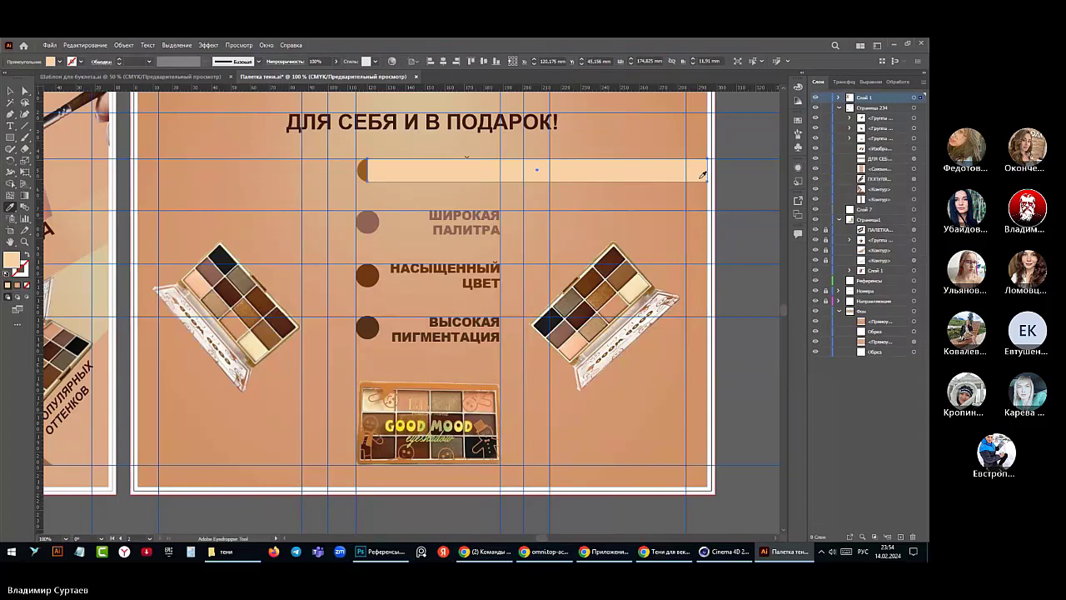
{"action": "key", "text": "v"}
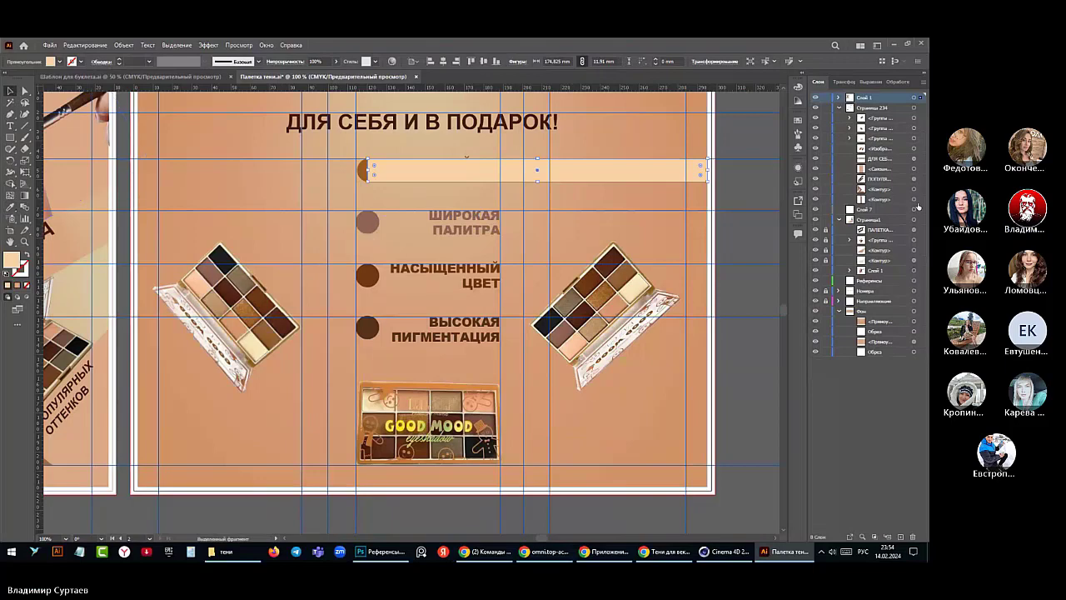
- Expand Слой 1 in Layers and put the peach bar into its own group
{"action": "left_click", "coordinate": [838, 97]}
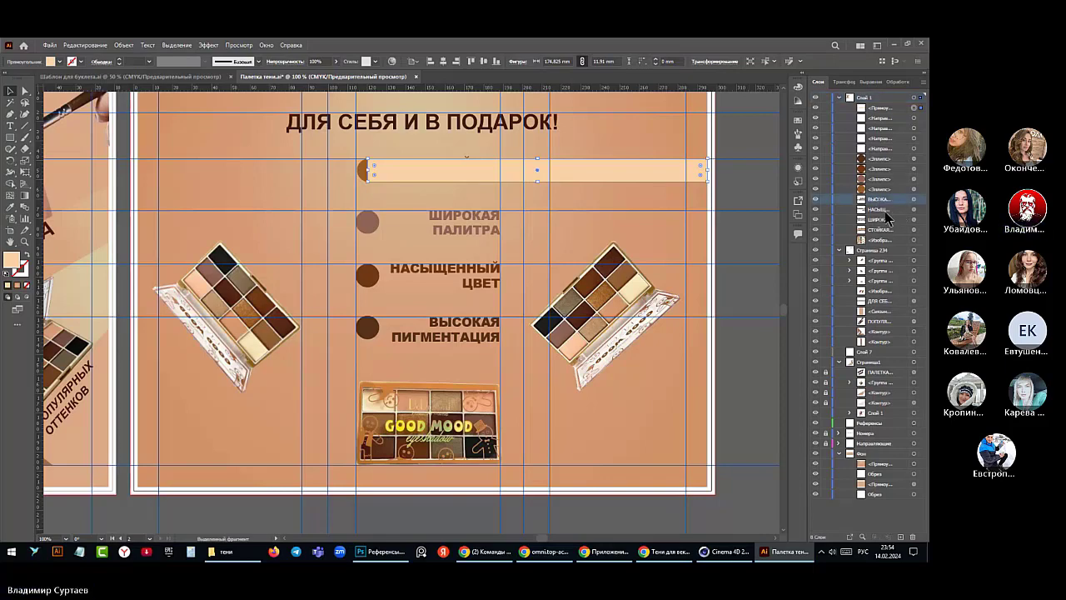
{"action": "left_click", "coordinate": [878, 209], "text": "shift"}
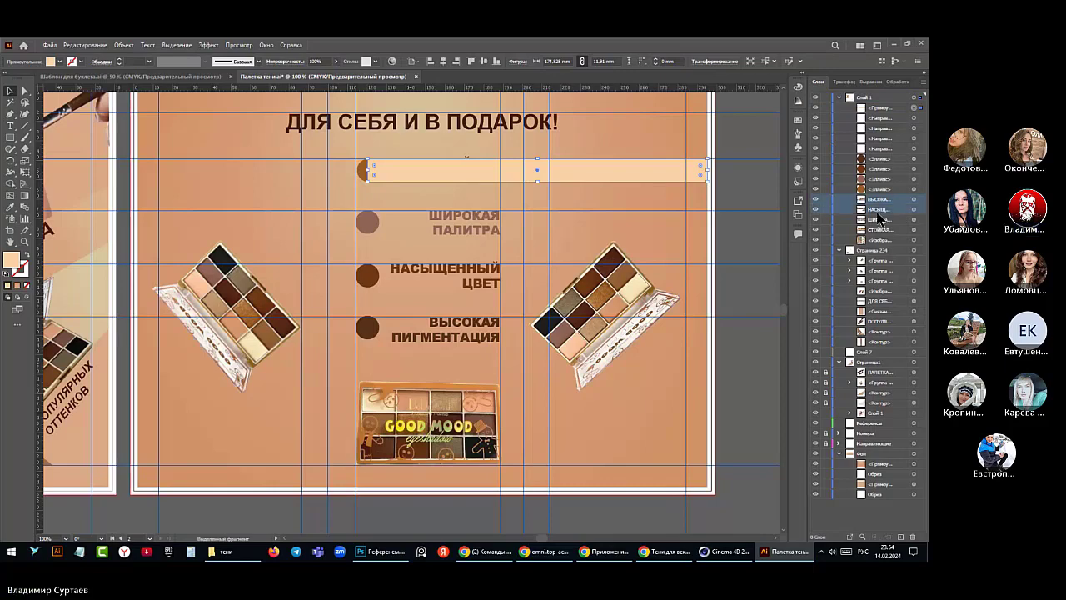
{"action": "left_click", "coordinate": [879, 219], "text": "shift"}
{"action": "left_click", "coordinate": [878, 230], "text": "shift"}
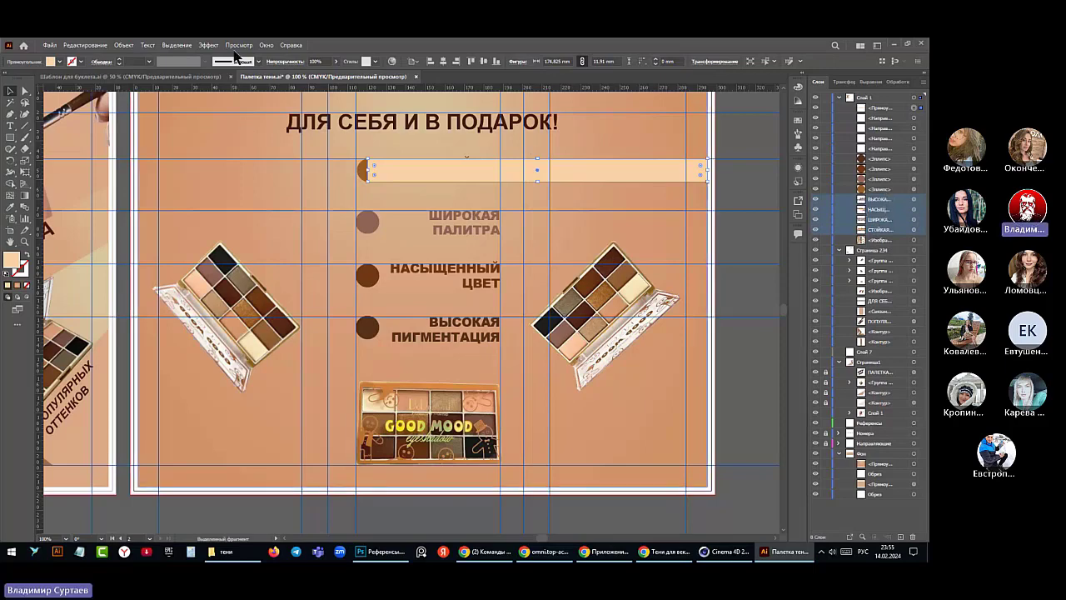
{"action": "left_click", "coordinate": [125, 45]}
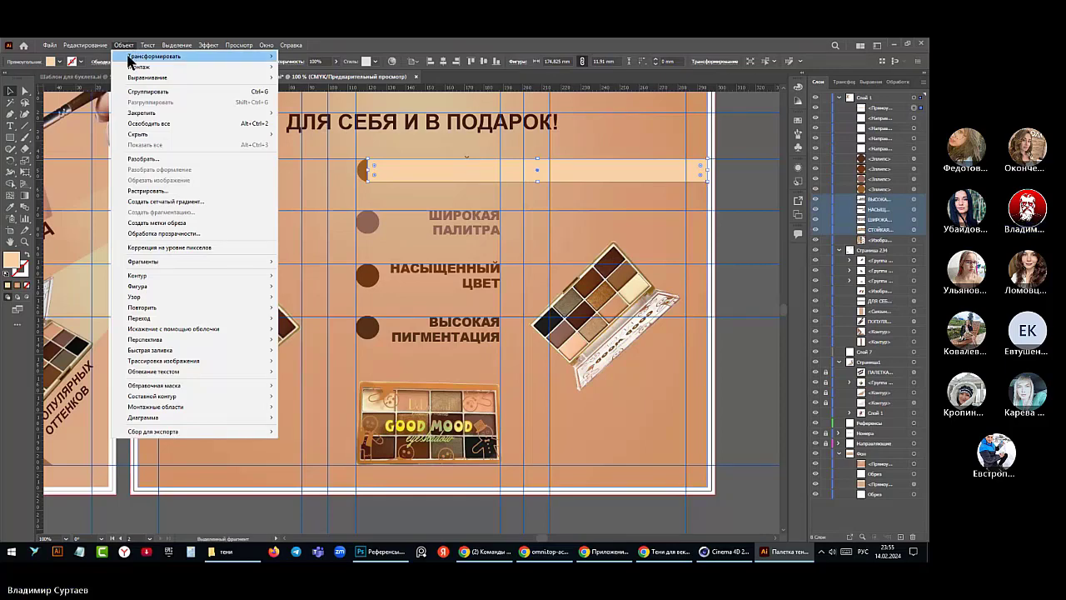
{"action": "left_click", "coordinate": [131, 94]}
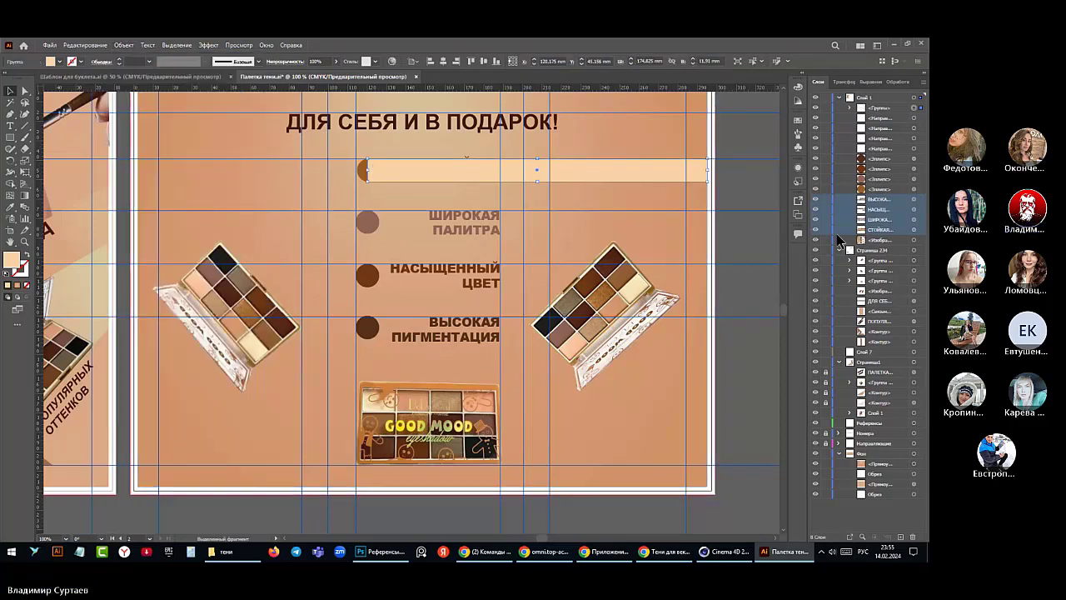
{"action": "left_click", "coordinate": [914, 200]}
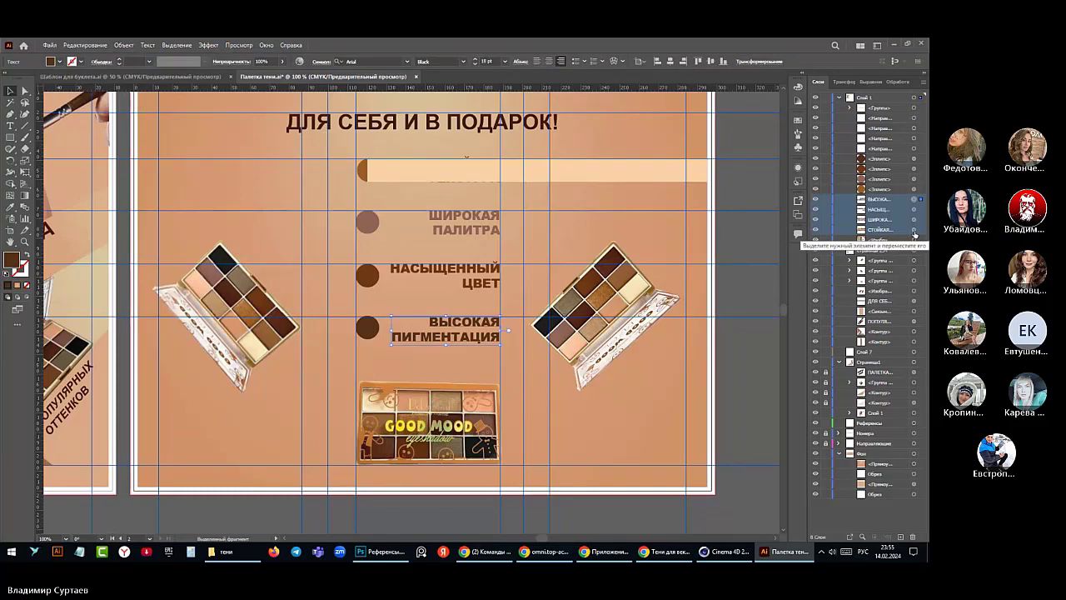
- Group the four feature text lines as Заголовки and move the group into Страница 234
{"action": "left_click", "coordinate": [913, 230], "text": "shift"}
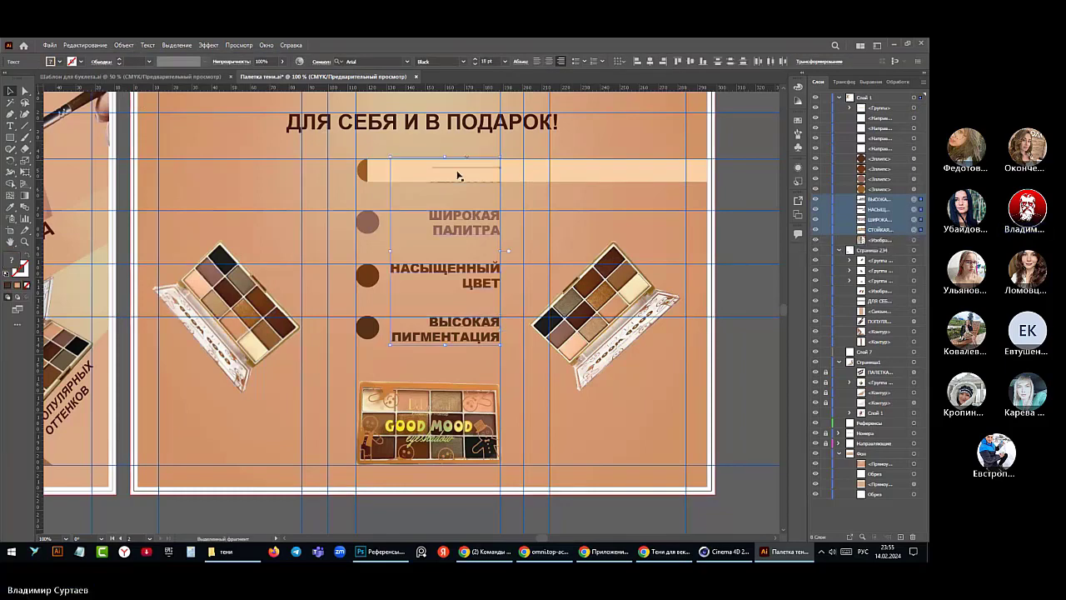
{"action": "left_click", "coordinate": [127, 46]}
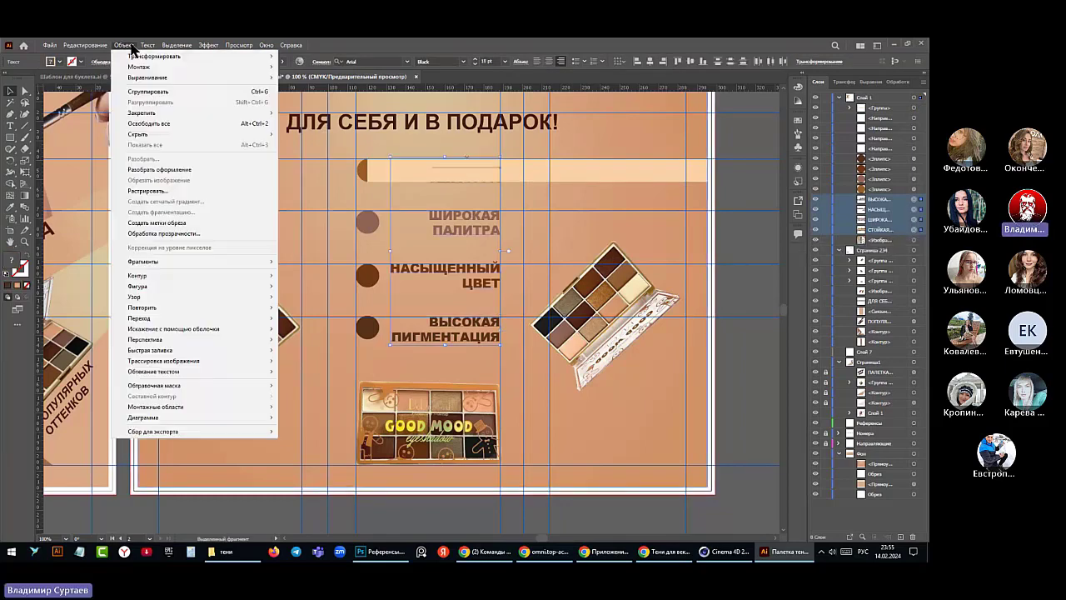
{"action": "left_click", "coordinate": [153, 91]}
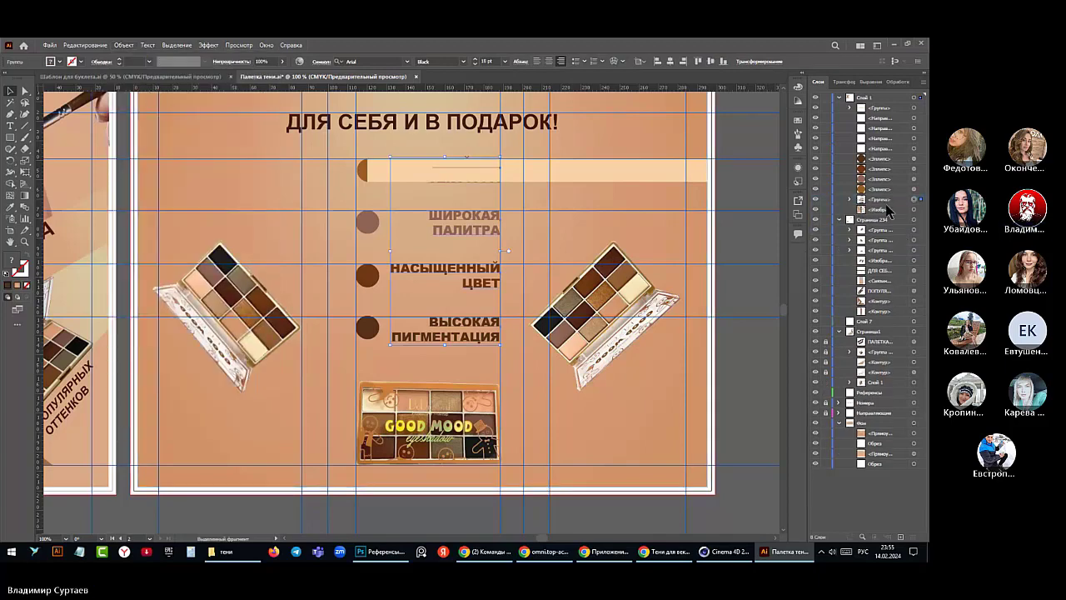
{"action": "double_click", "coordinate": [886, 200]}
{"action": "type", "text": "Т"}
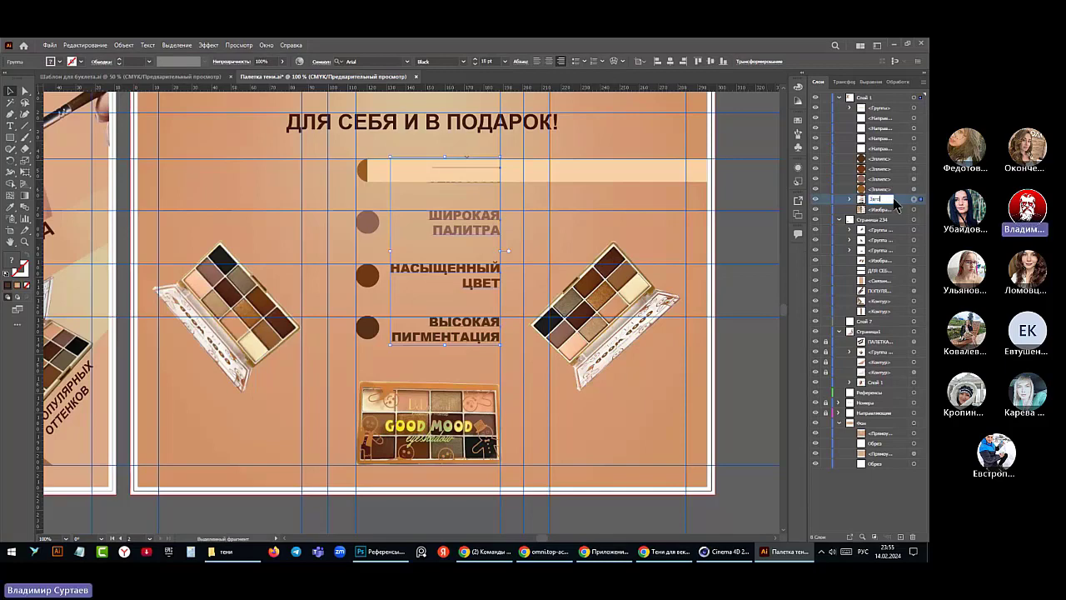
{"action": "type", "text": "ение"}
{"action": "key", "text": "Return"}
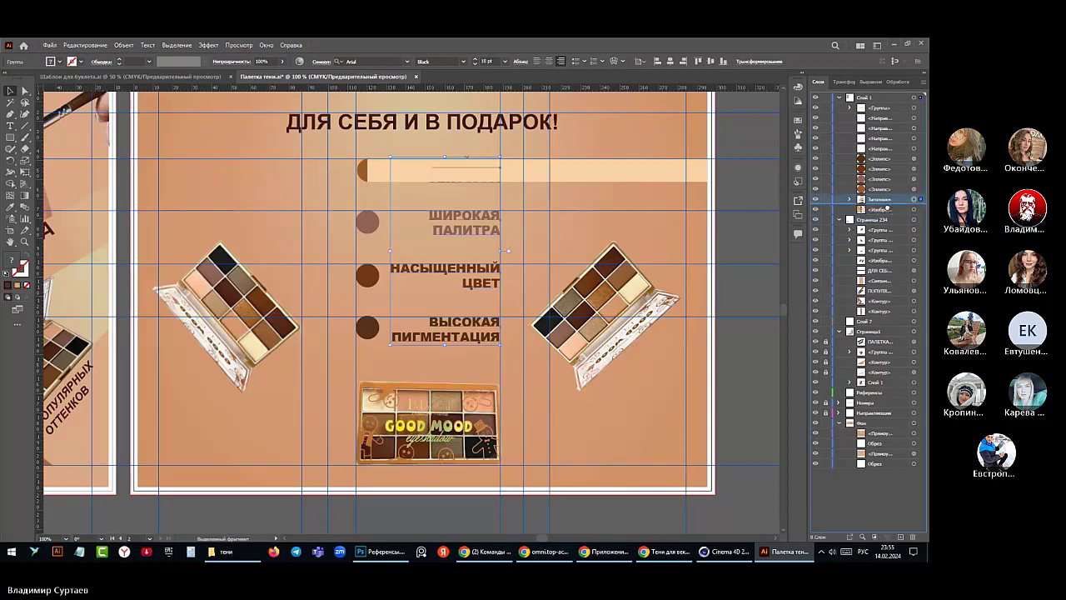
{"action": "left_click_drag", "start_coordinate": [885, 219], "coordinate": [887, 231]}
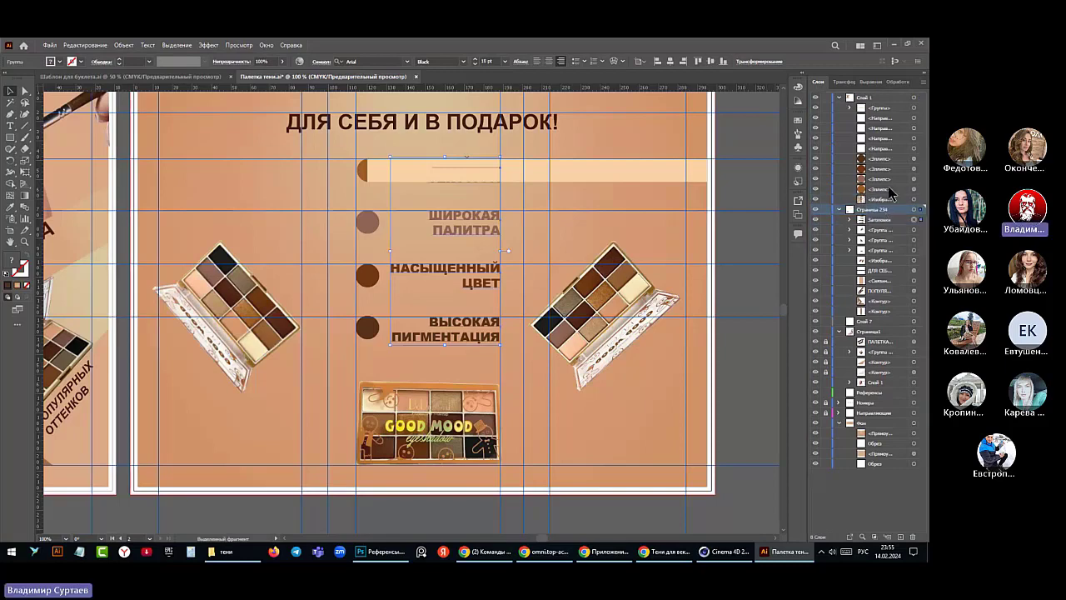
{"action": "left_click", "coordinate": [884, 187]}
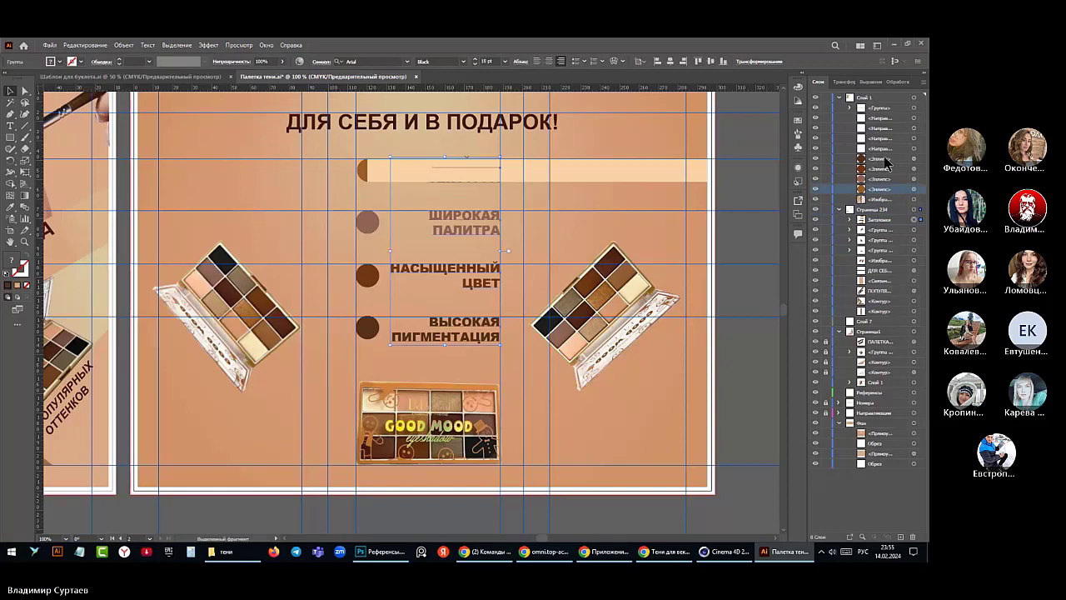
{"action": "left_click", "coordinate": [887, 159], "text": "shift"}
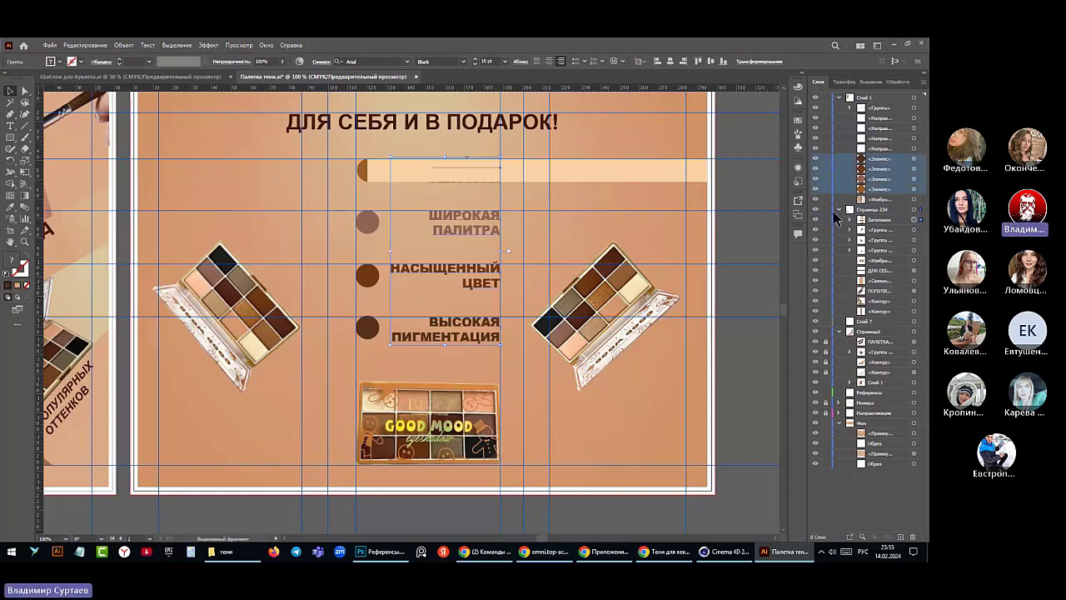
- Group the four bullet circles with Object > Group and rename the group Пятна
{"action": "left_click", "coordinate": [123, 45]}
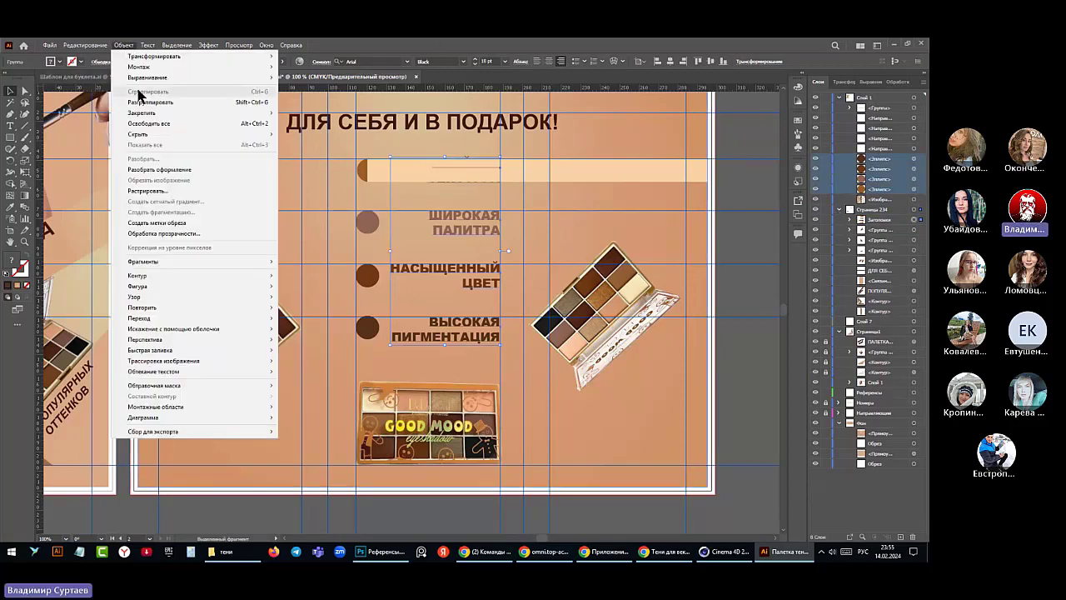
{"action": "key", "text": "Escape"}
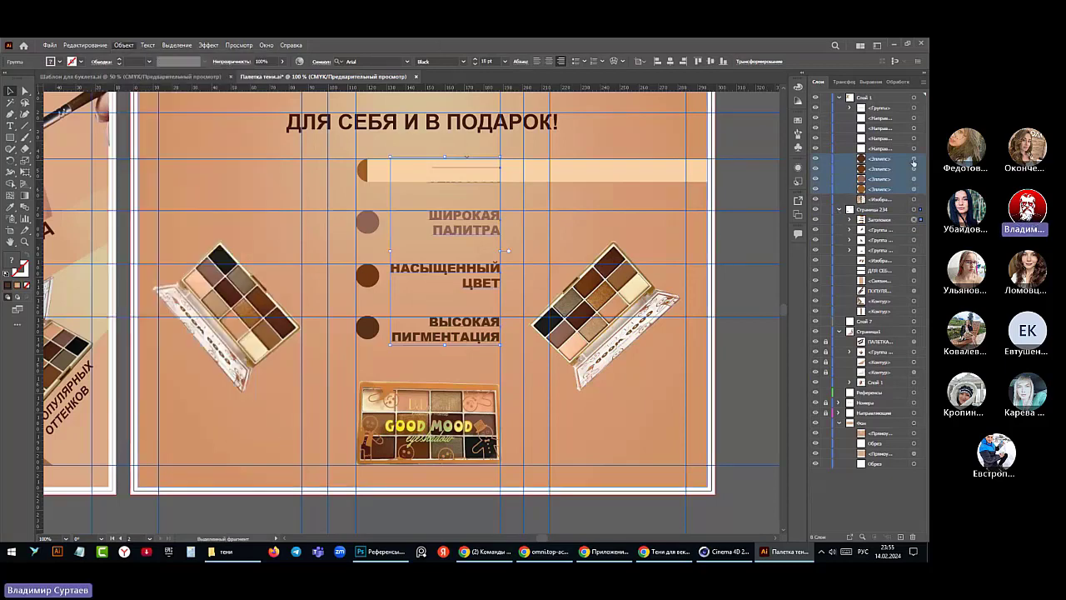
{"action": "left_click", "coordinate": [914, 190]}
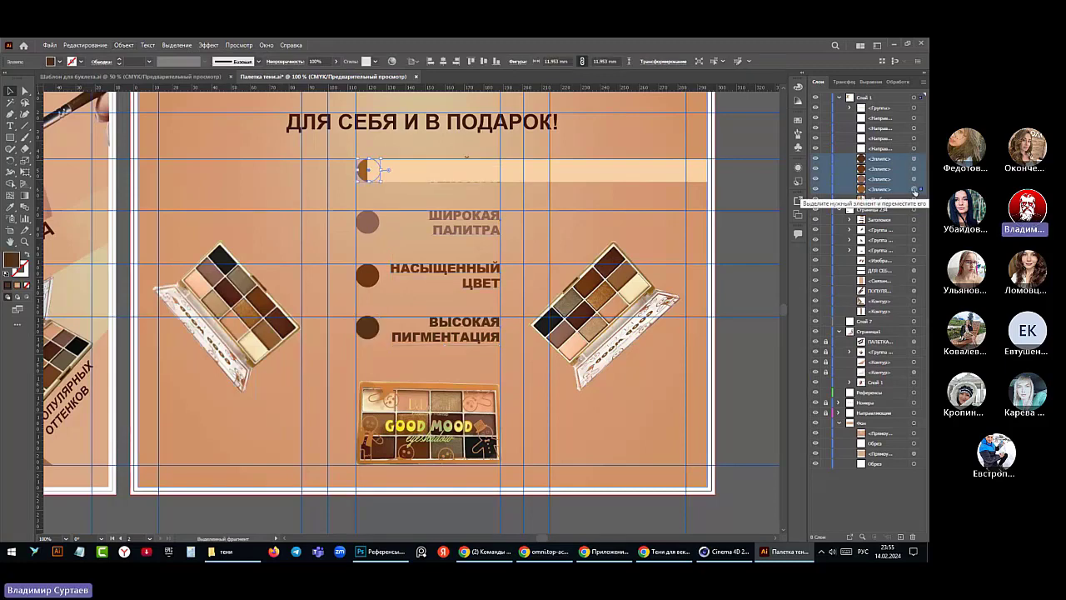
{"action": "left_click", "coordinate": [914, 159], "text": "shift"}
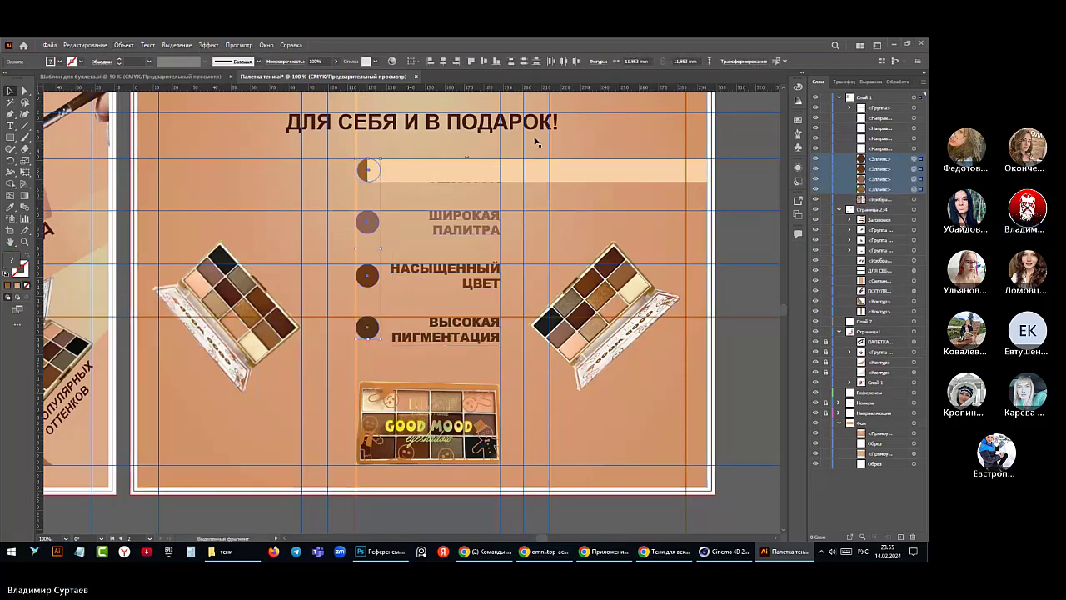
{"action": "left_click", "coordinate": [123, 45]}
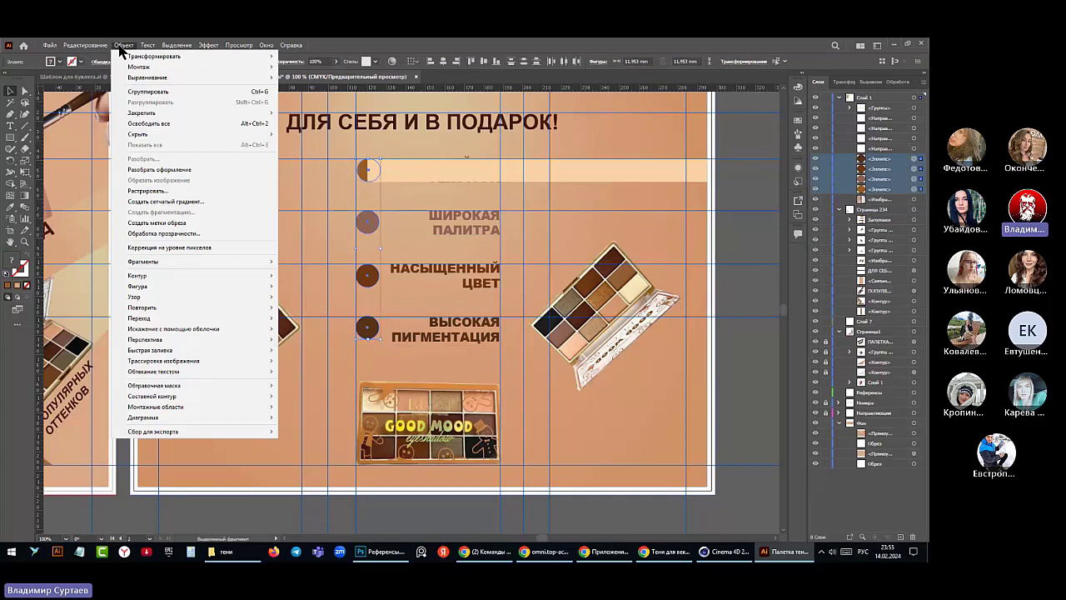
{"action": "left_click", "coordinate": [145, 92]}
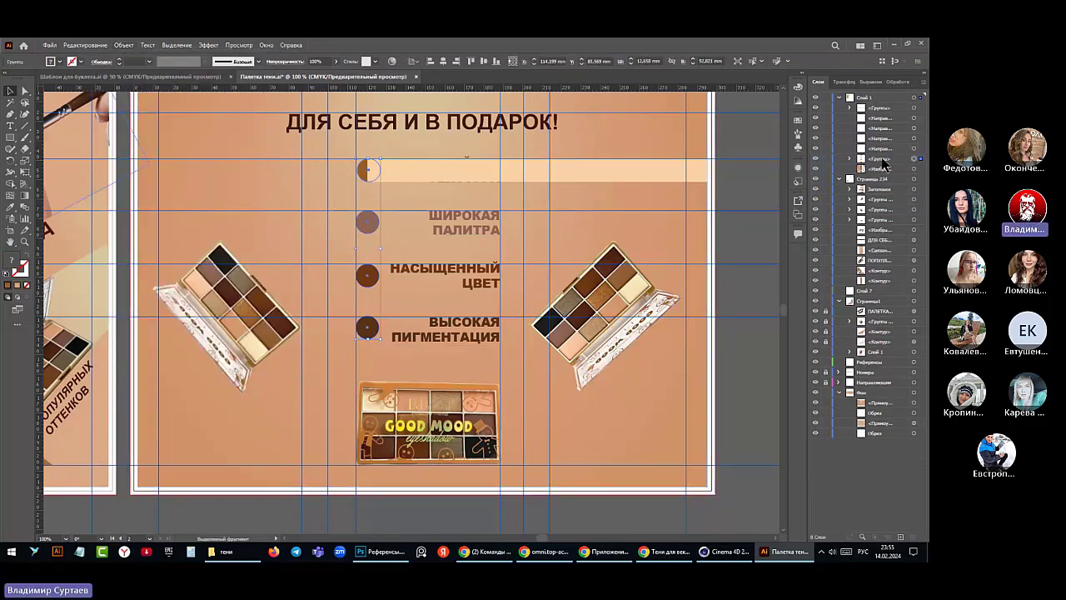
{"action": "double_click", "coordinate": [881, 159]}
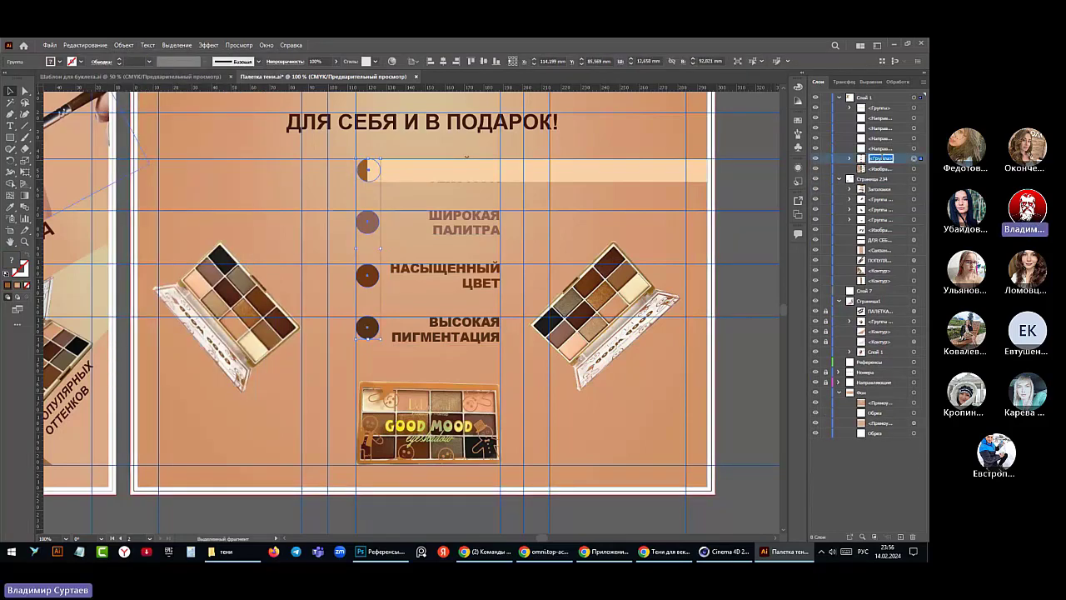
{"action": "type", "text": "Полит"}
{"action": "key", "text": "Return"}
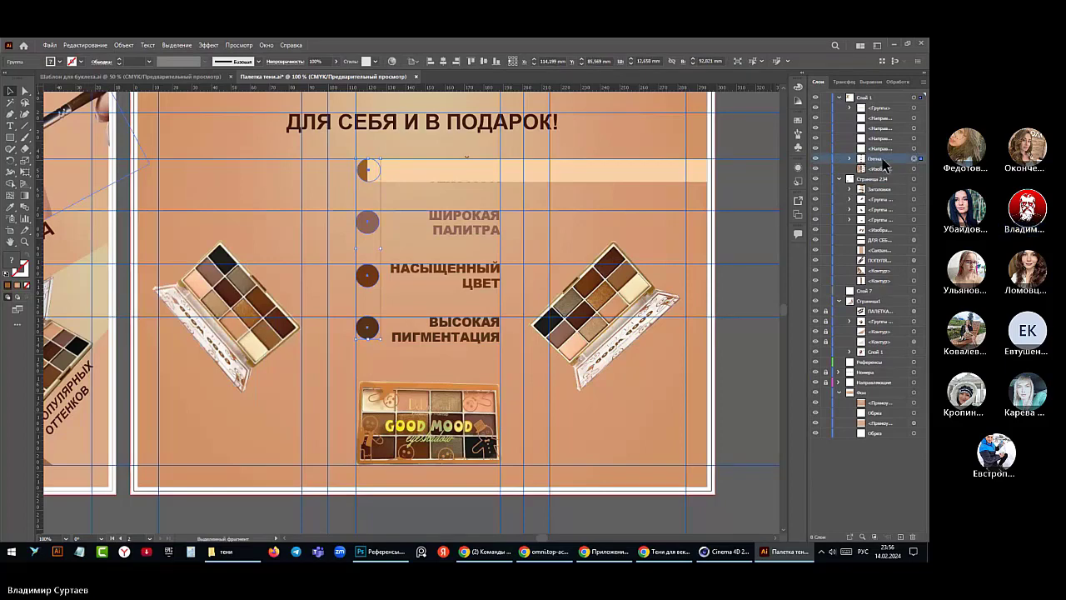
{"action": "left_click", "coordinate": [841, 160]}
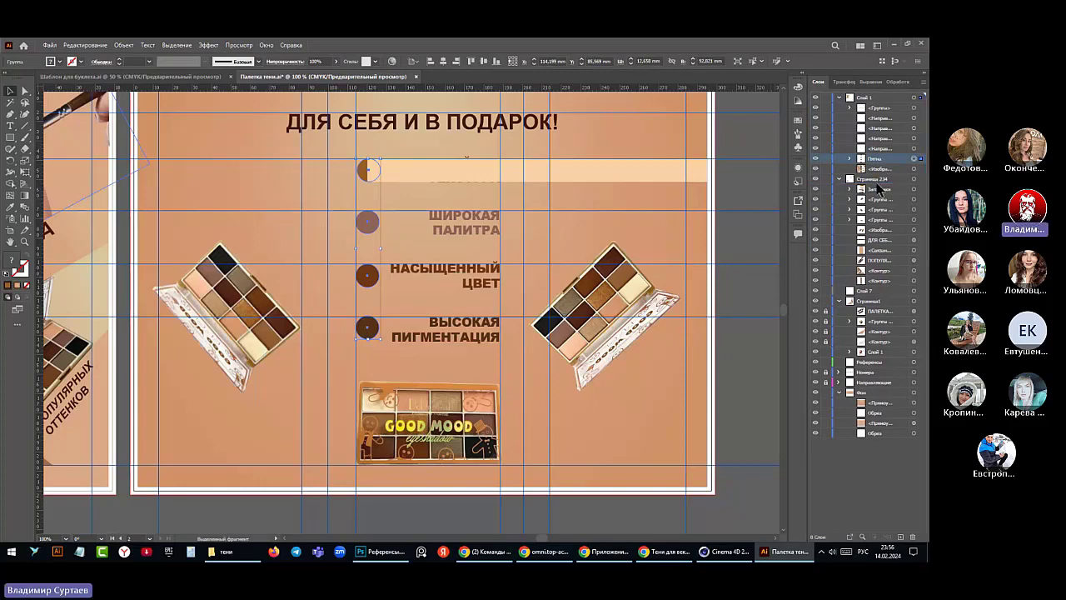
- Move the Пятна group into the Страница 234 layer
{"action": "left_click_drag", "start_coordinate": [876, 189], "coordinate": [877, 185]}
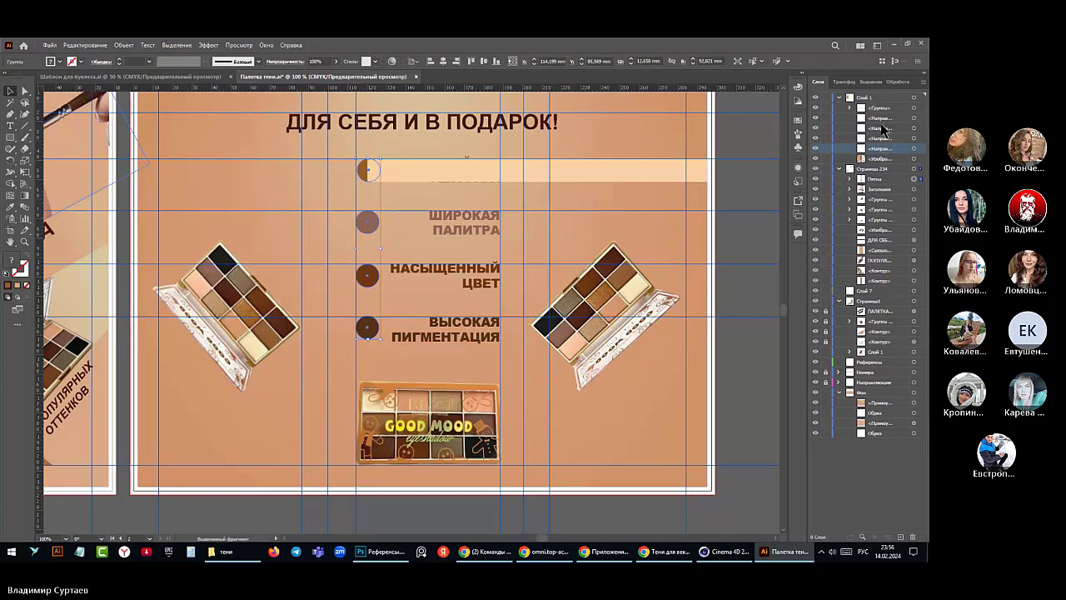
{"action": "left_click", "coordinate": [885, 117], "text": "shift"}
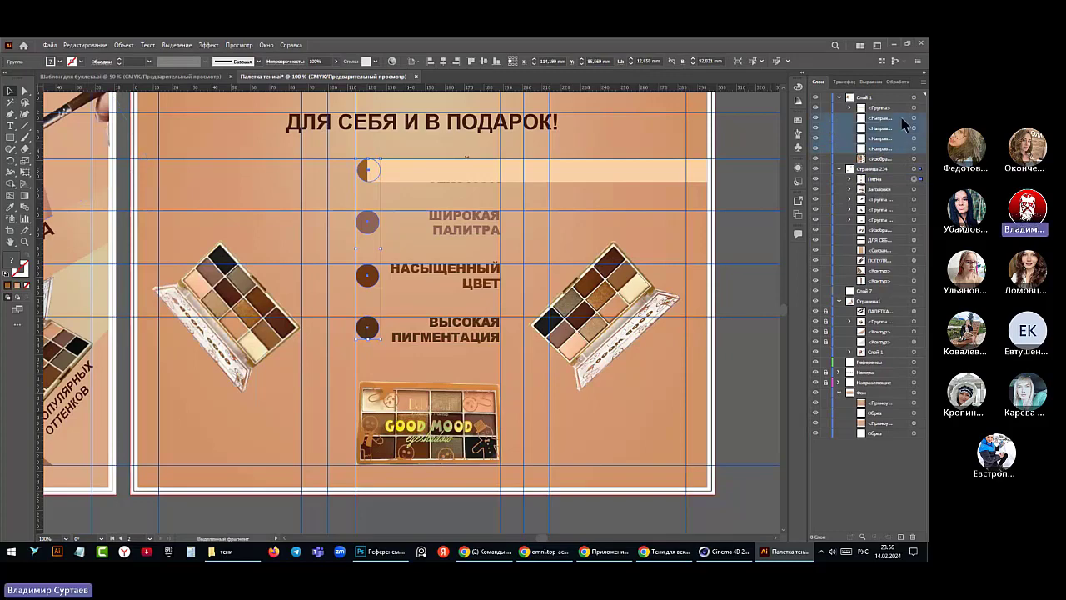
{"action": "left_click", "coordinate": [914, 118]}
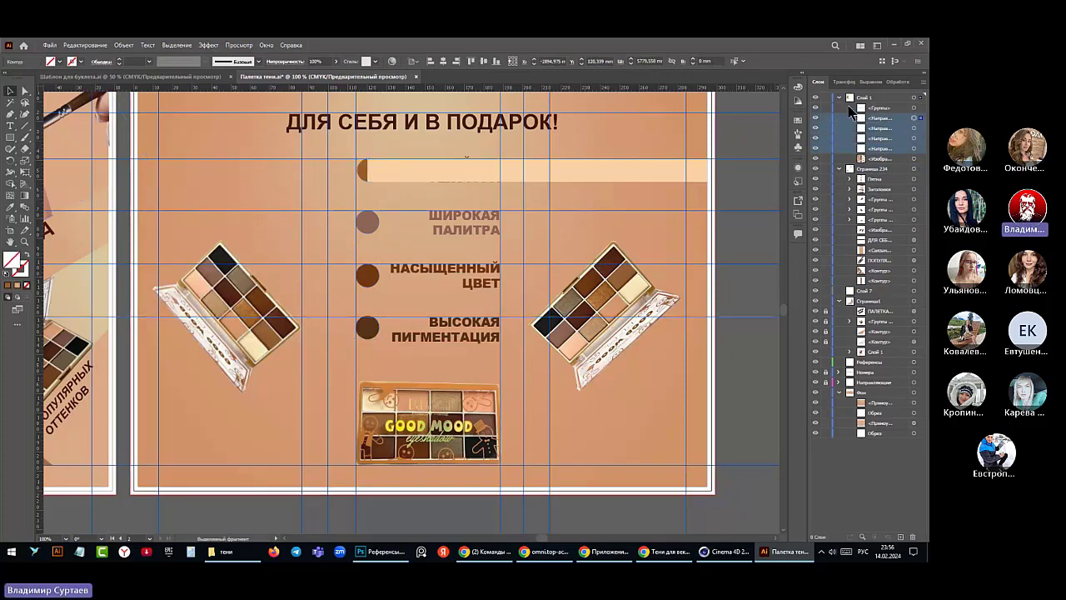
{"action": "left_click", "coordinate": [851, 108]}
{"action": "left_click", "coordinate": [871, 119]}
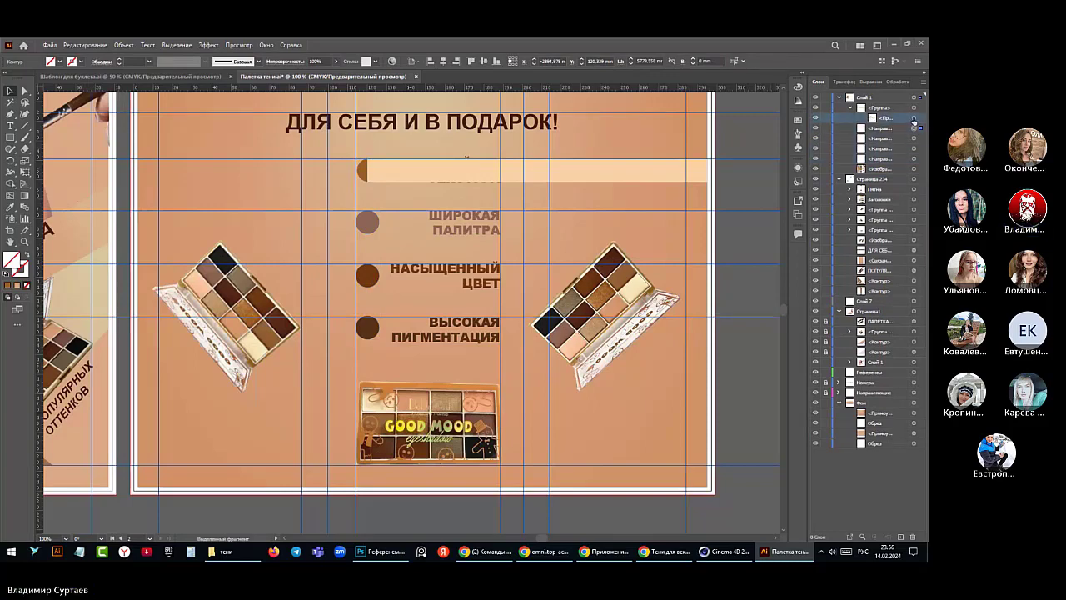
{"action": "left_click", "coordinate": [914, 118]}
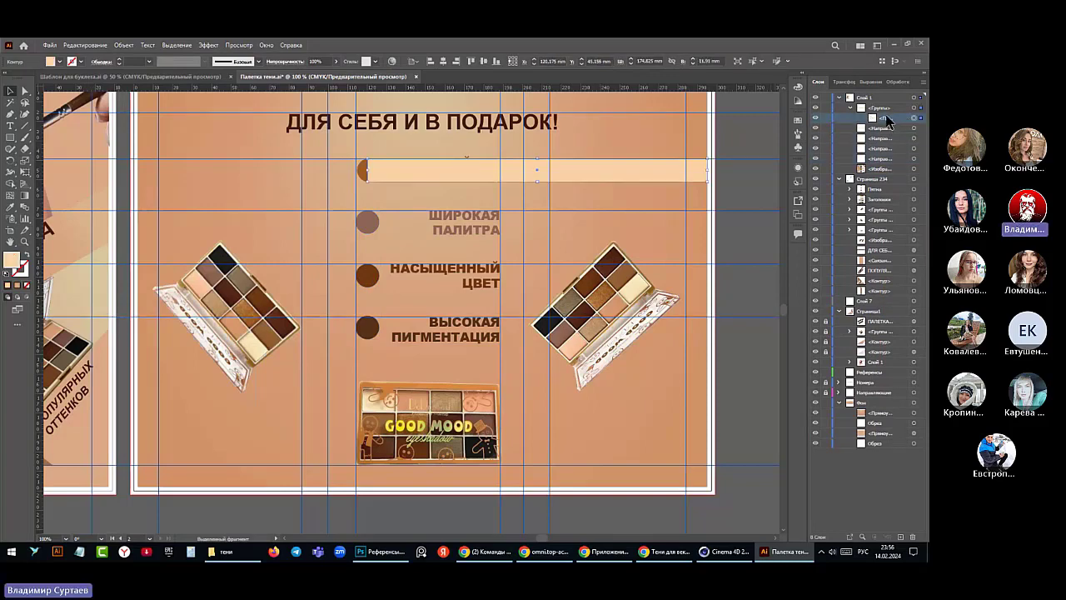
{"action": "left_click", "coordinate": [914, 128]}
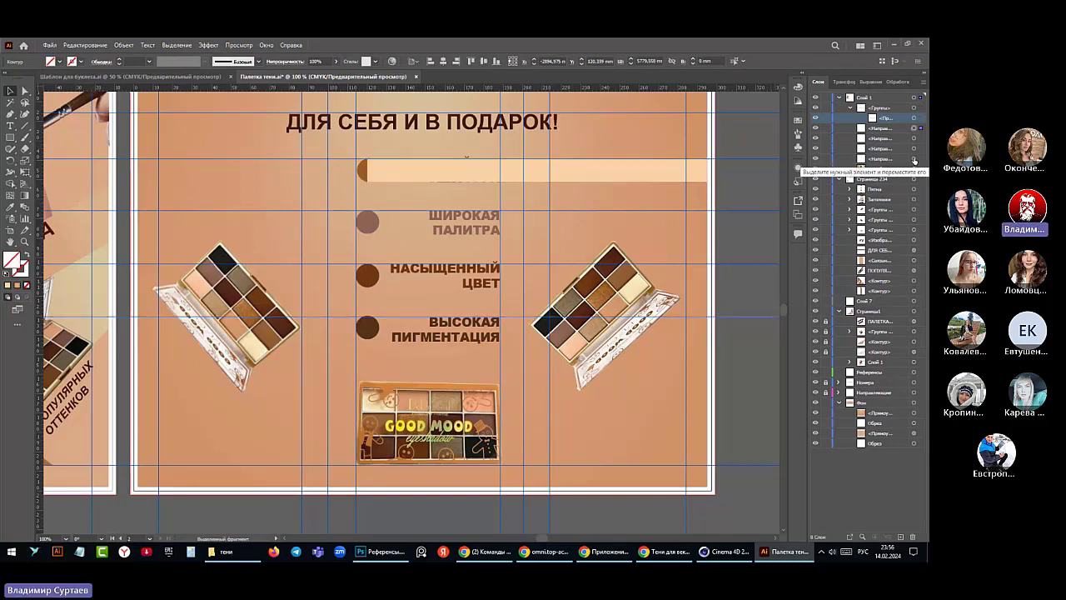
{"action": "left_click", "coordinate": [913, 158], "text": "shift"}
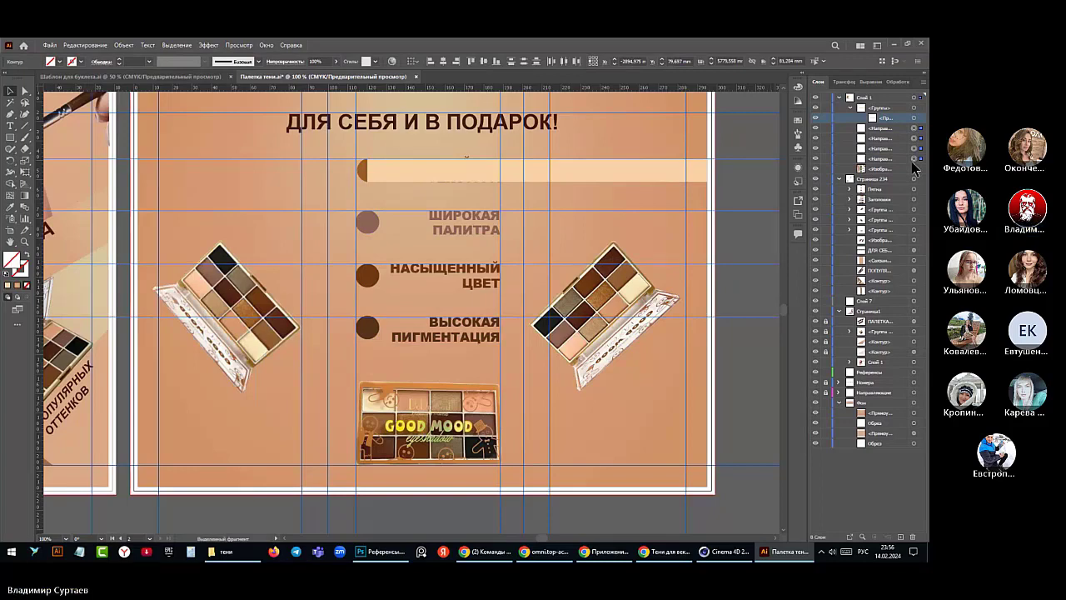
- Move the four horizontal guide lines into the Направляющие layer
{"action": "left_click", "coordinate": [838, 392]}
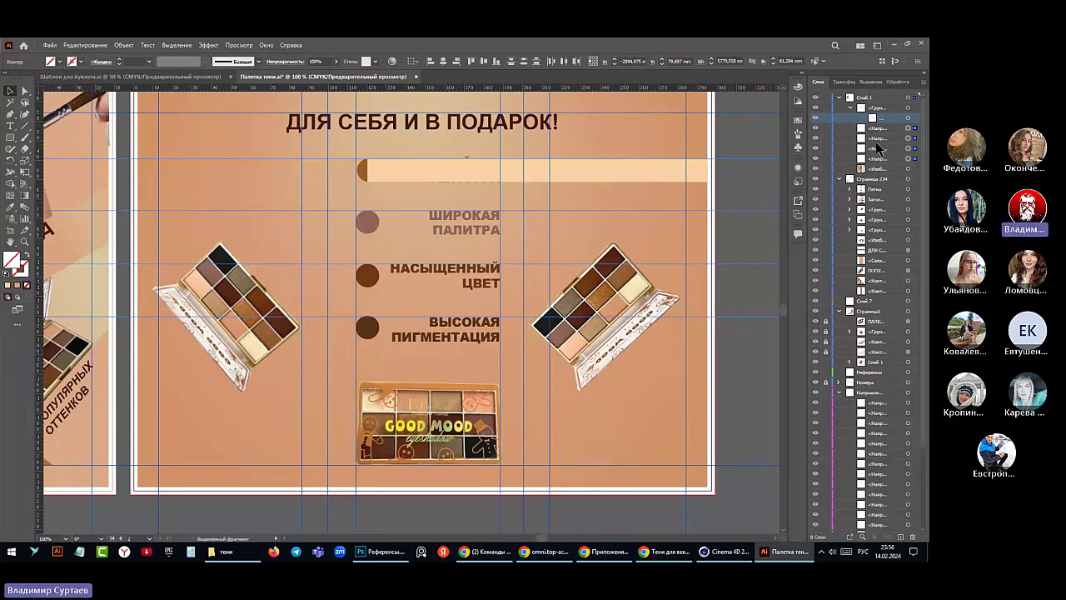
{"action": "left_click", "coordinate": [879, 130]}
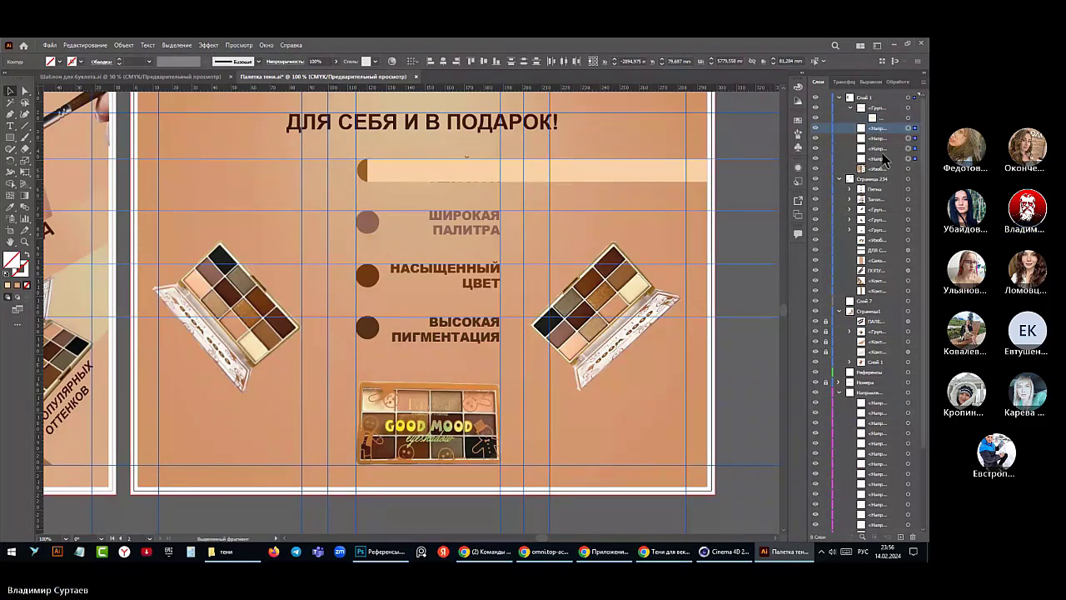
{"action": "left_click", "coordinate": [881, 159], "text": "shift"}
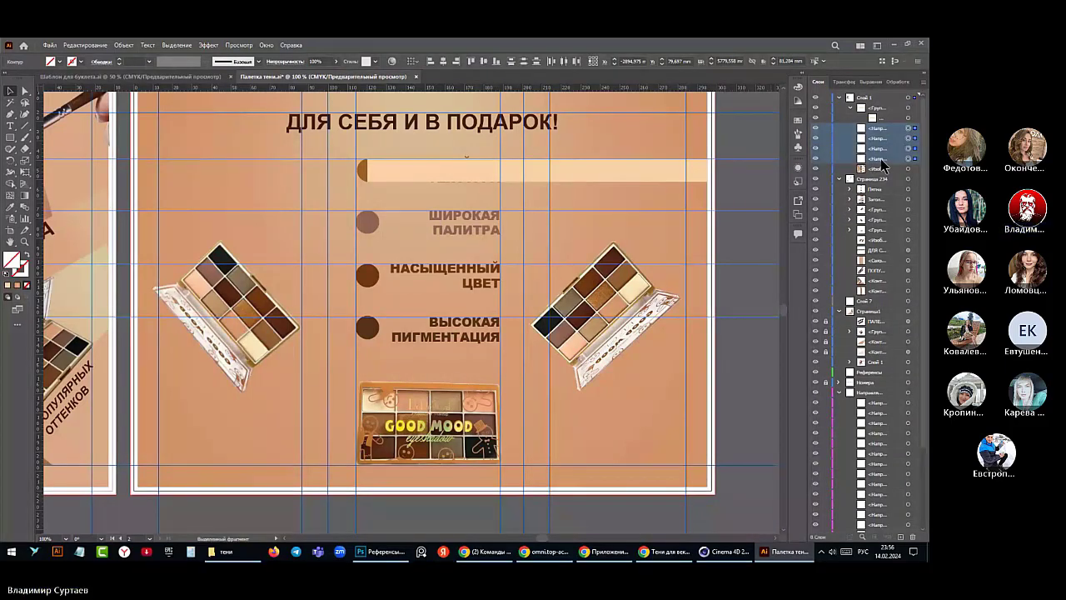
{"action": "left_click_drag", "start_coordinate": [876, 129], "coordinate": [873, 395]}
- Ungroup the peach bar and move its rectangle into Страница 234 beneath the text
{"action": "left_click", "coordinate": [840, 352]}
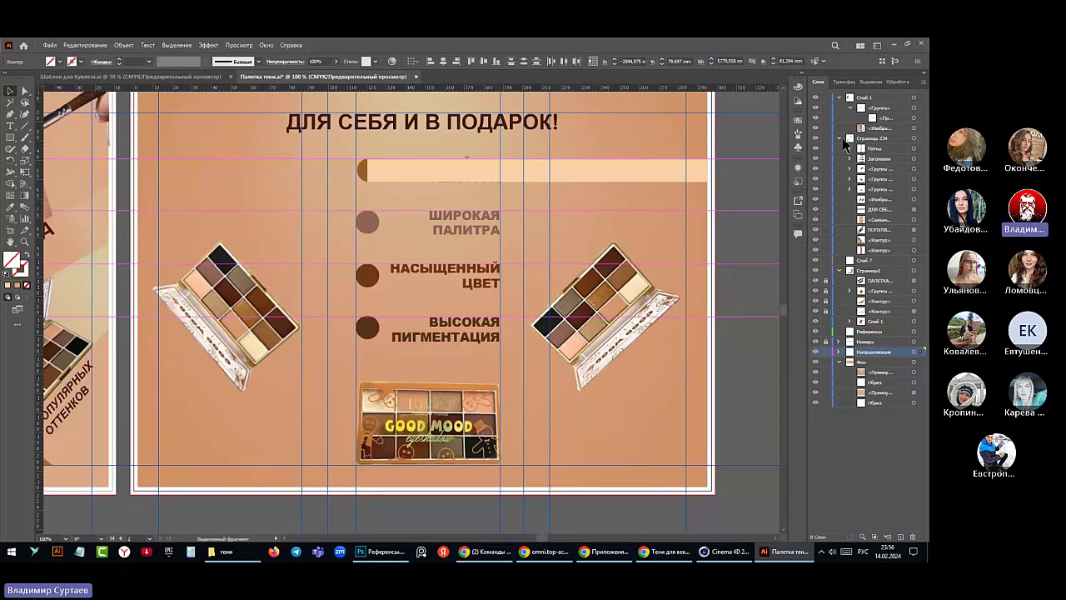
{"action": "left_click", "coordinate": [886, 118]}
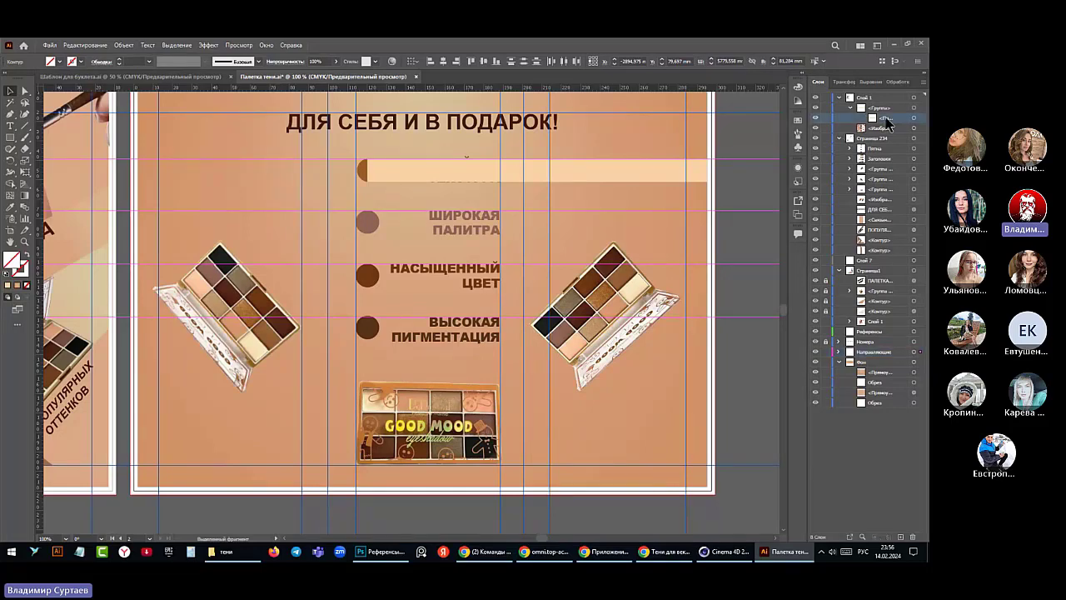
{"action": "left_click", "coordinate": [883, 109]}
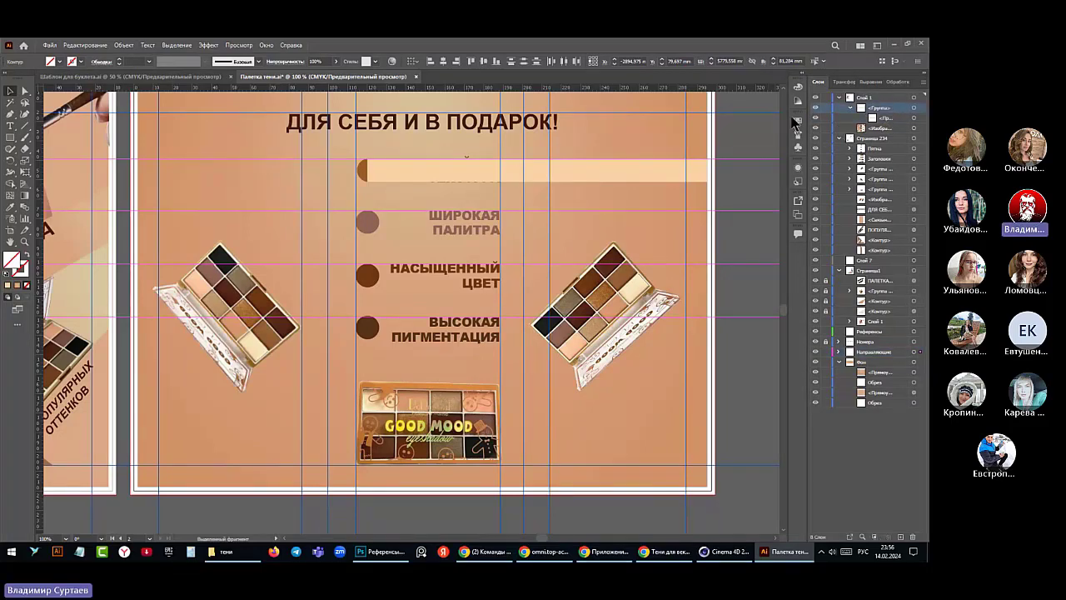
{"action": "left_click", "coordinate": [914, 108]}
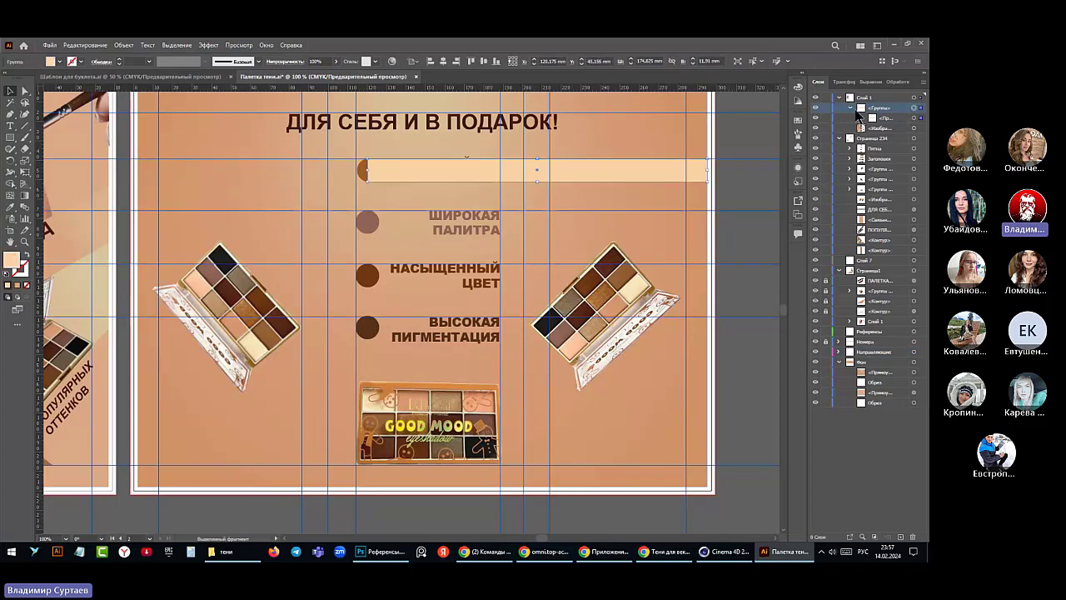
{"action": "left_click", "coordinate": [124, 45]}
{"action": "key", "text": "Escape"}
{"action": "key", "text": "ctrl+shift+g"}
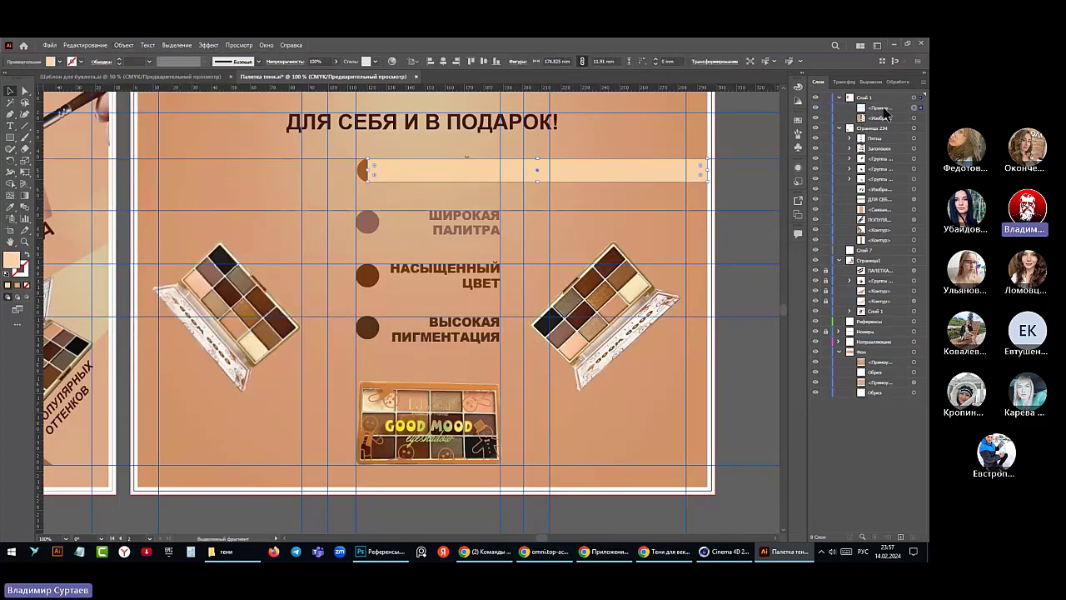
{"action": "left_click_drag", "start_coordinate": [887, 114], "coordinate": [877, 252]}
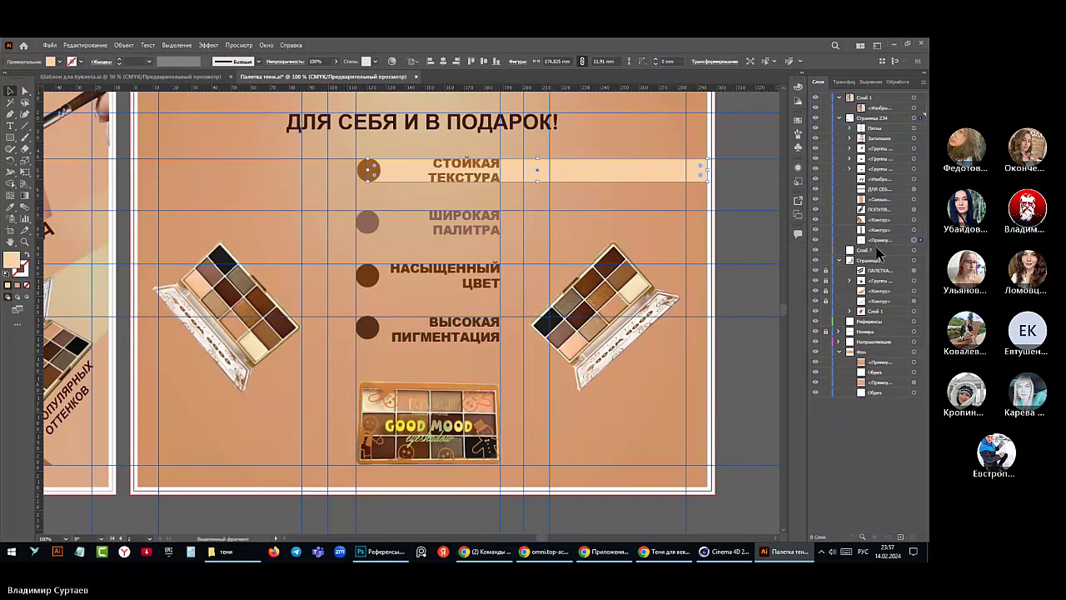
{"action": "left_click", "coordinate": [741, 142]}
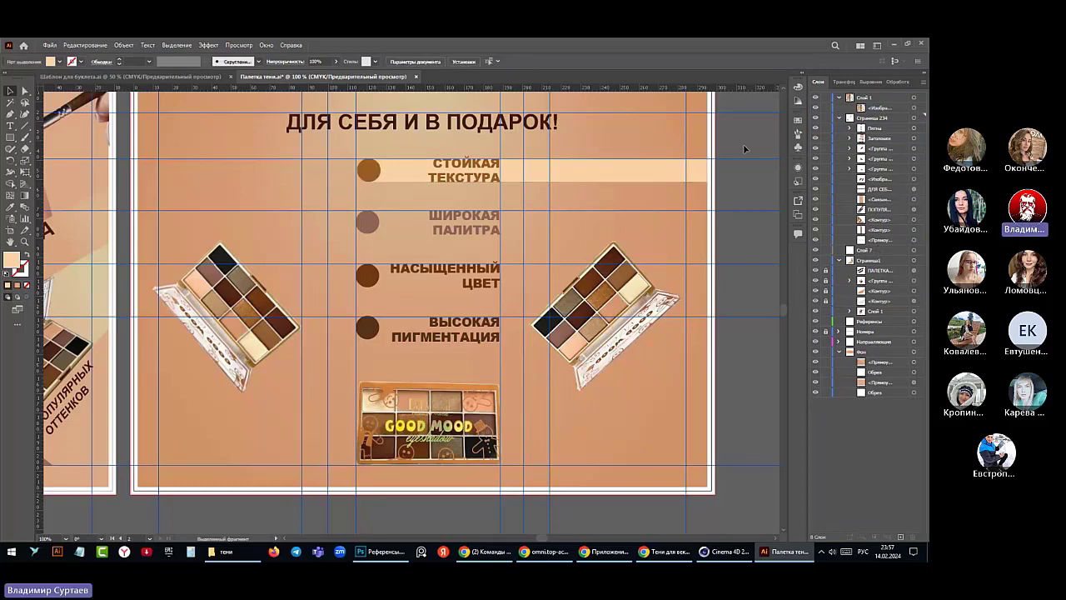
{"action": "left_click", "coordinate": [866, 239]}
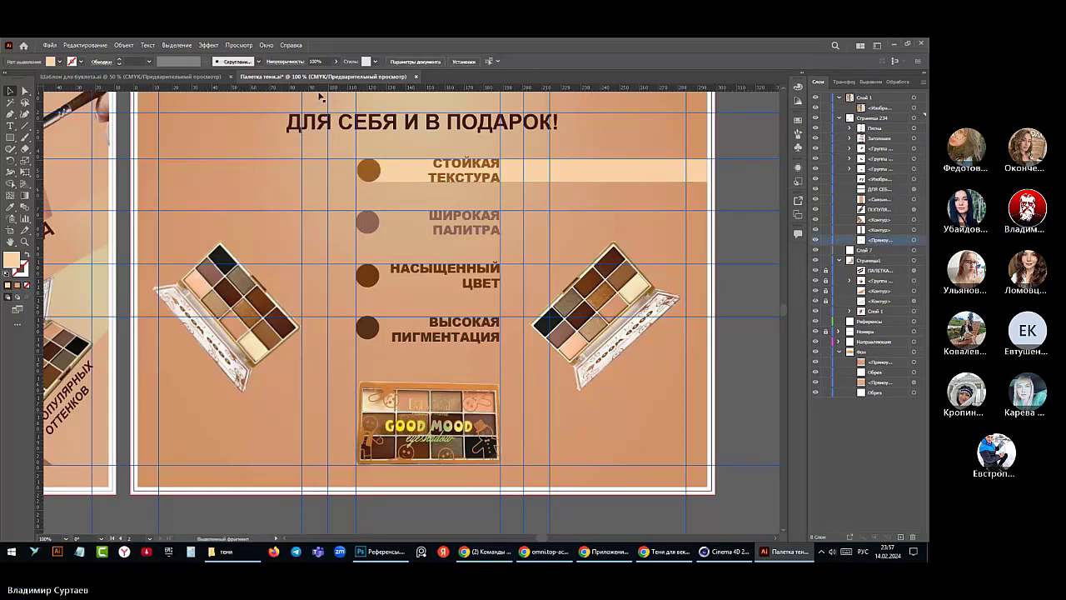
{"action": "left_click", "coordinate": [335, 62]}
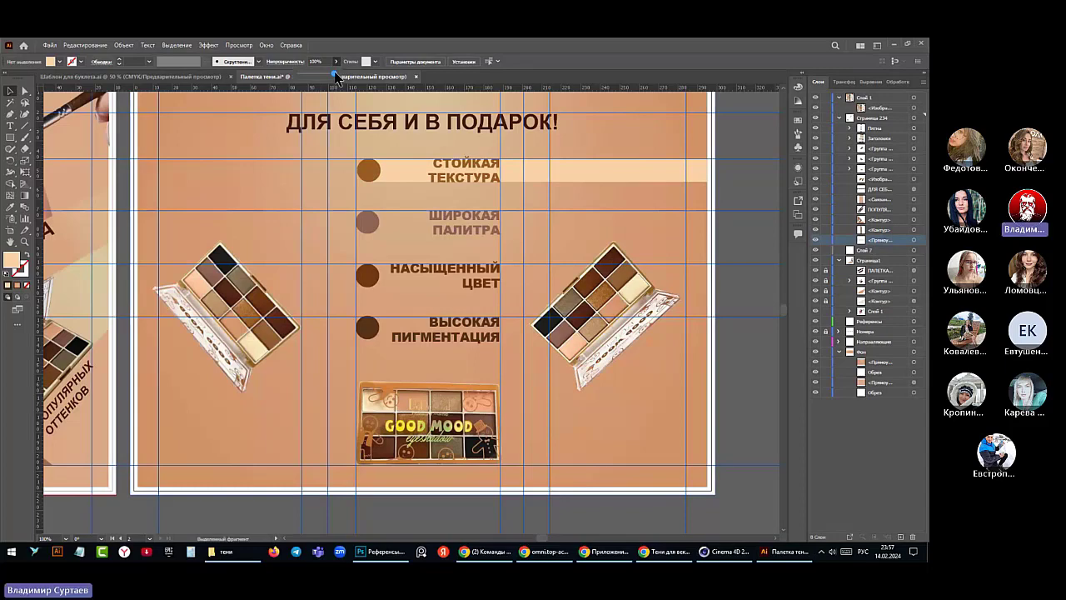
{"action": "left_click_drag", "start_coordinate": [333, 74], "coordinate": [321, 78]}
{"action": "left_click_drag", "start_coordinate": [321, 77], "coordinate": [350, 79]}
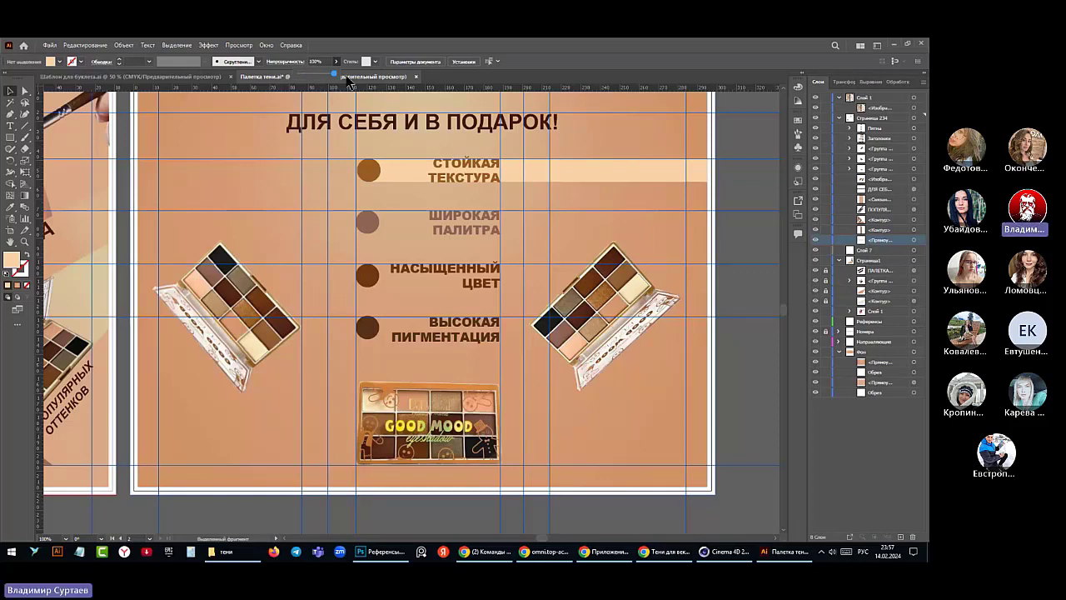
- Lower the peach bar's opacity in the Control panel, trying values down to 25%
{"action": "left_click", "coordinate": [913, 240]}
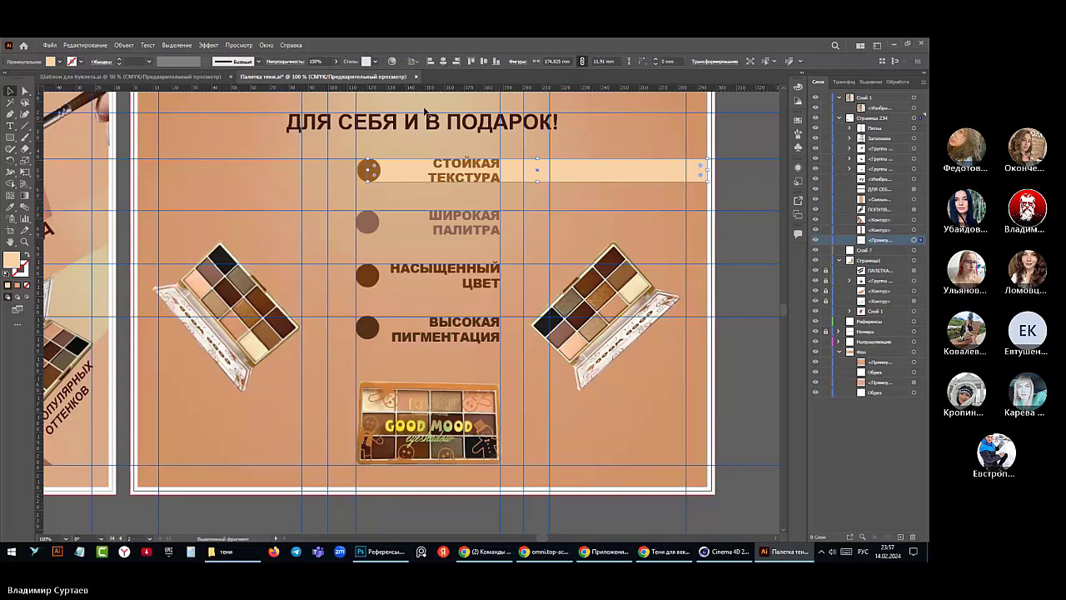
{"action": "left_click", "coordinate": [335, 61]}
{"action": "left_click", "coordinate": [331, 76]}
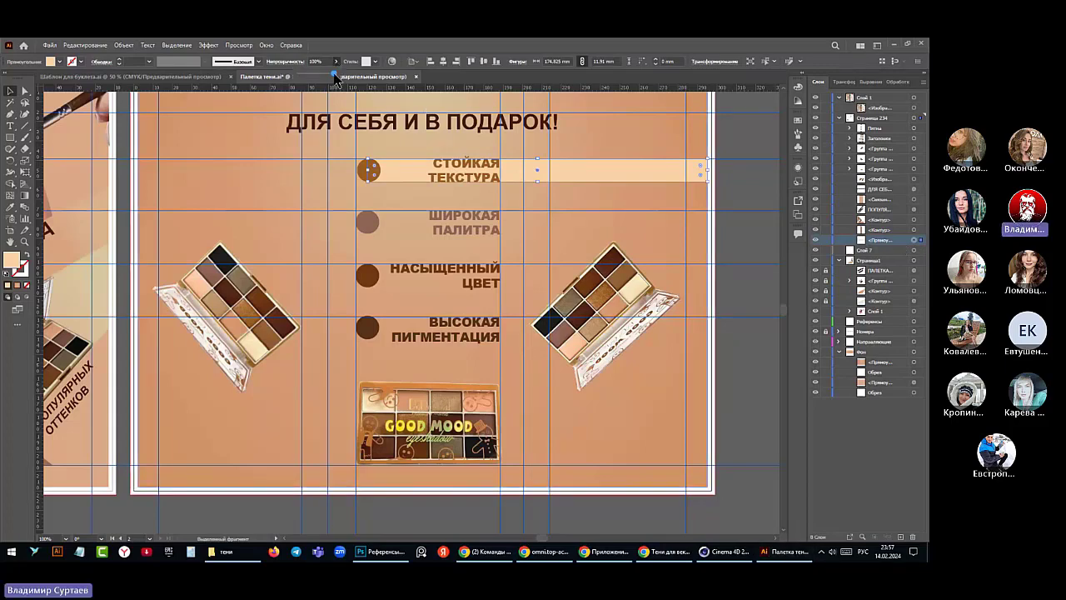
{"action": "left_click_drag", "start_coordinate": [330, 74], "coordinate": [313, 76]}
{"action": "left_click", "coordinate": [319, 70]}
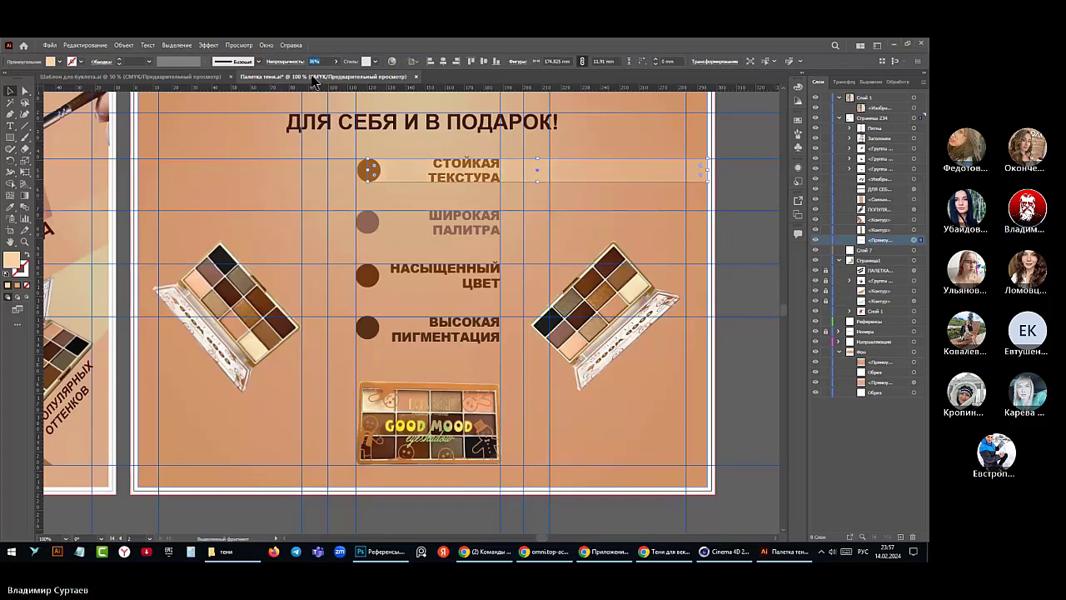
{"action": "left_click", "coordinate": [318, 62]}
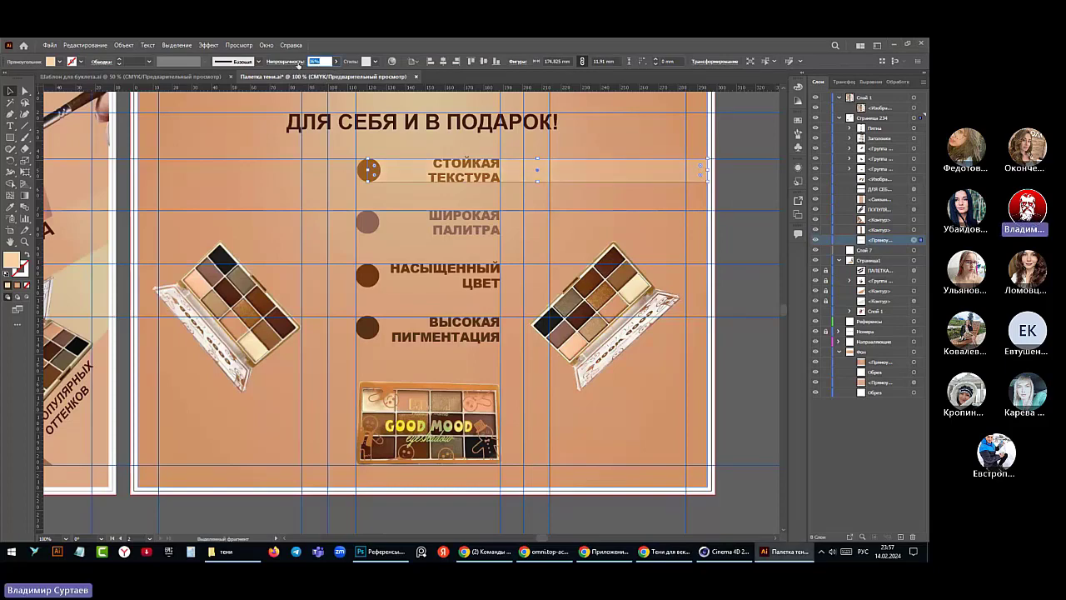
{"action": "type", "text": "25"}
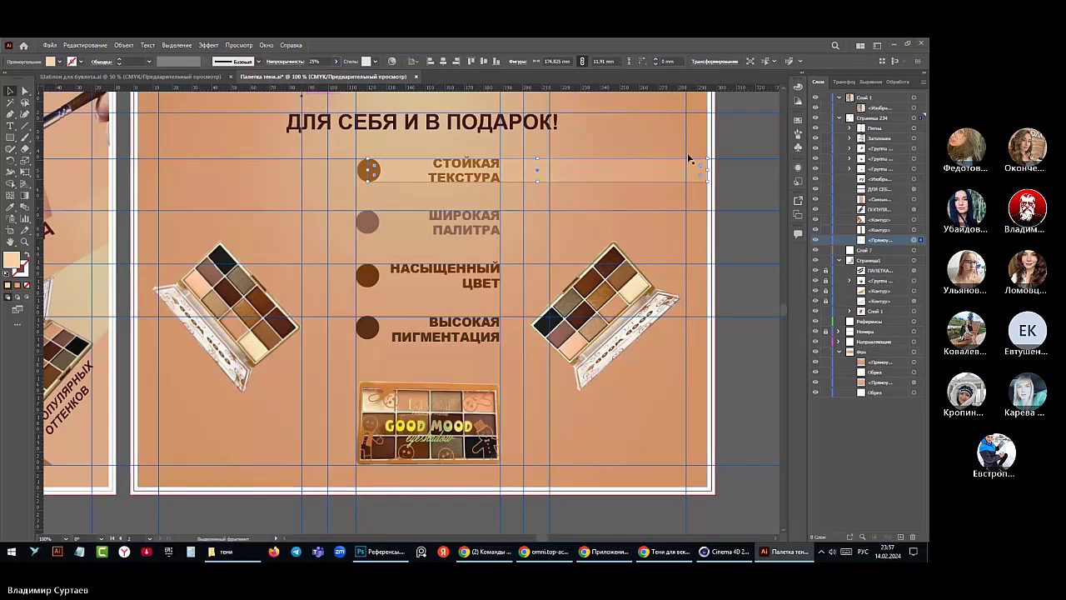
{"action": "left_click", "coordinate": [738, 144]}
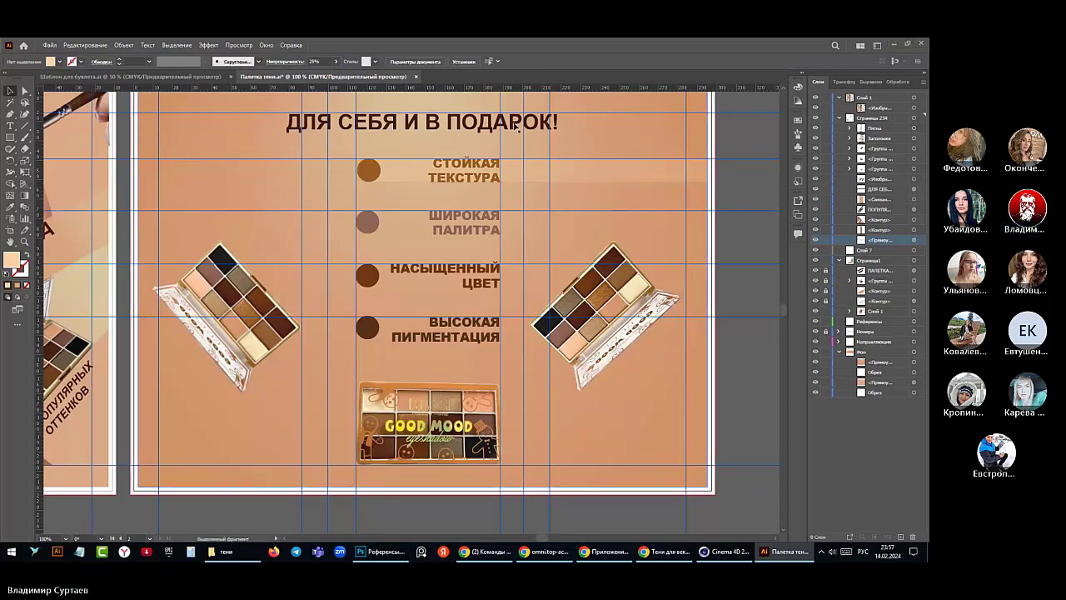
- Reselect the bar and settle its opacity at 30%
{"action": "left_click", "coordinate": [655, 177]}
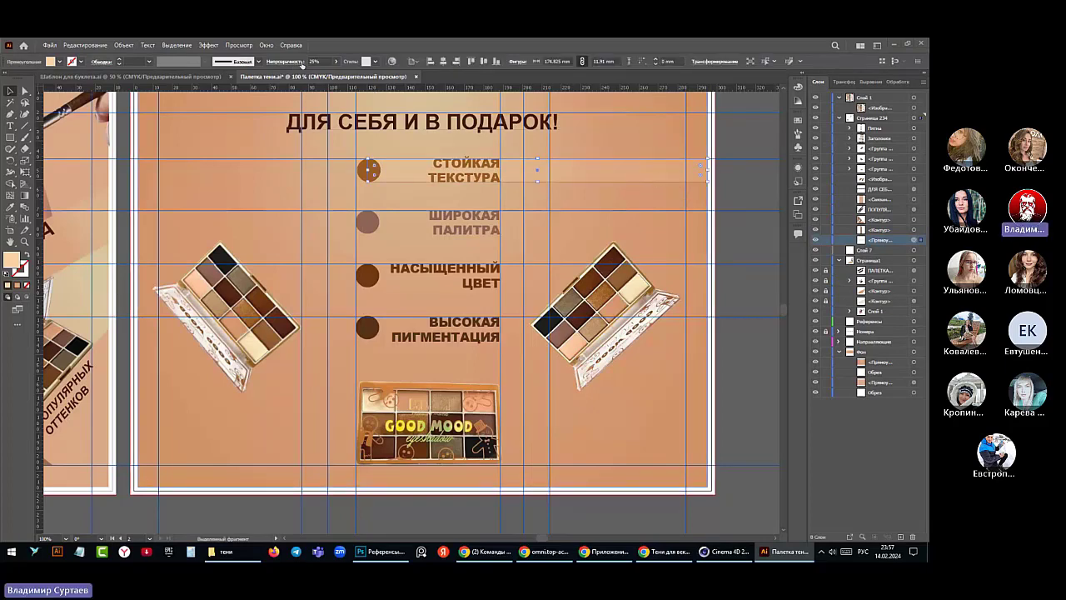
{"action": "left_click", "coordinate": [313, 61]}
{"action": "type", "text": "2"}
{"action": "key", "text": "Return"}
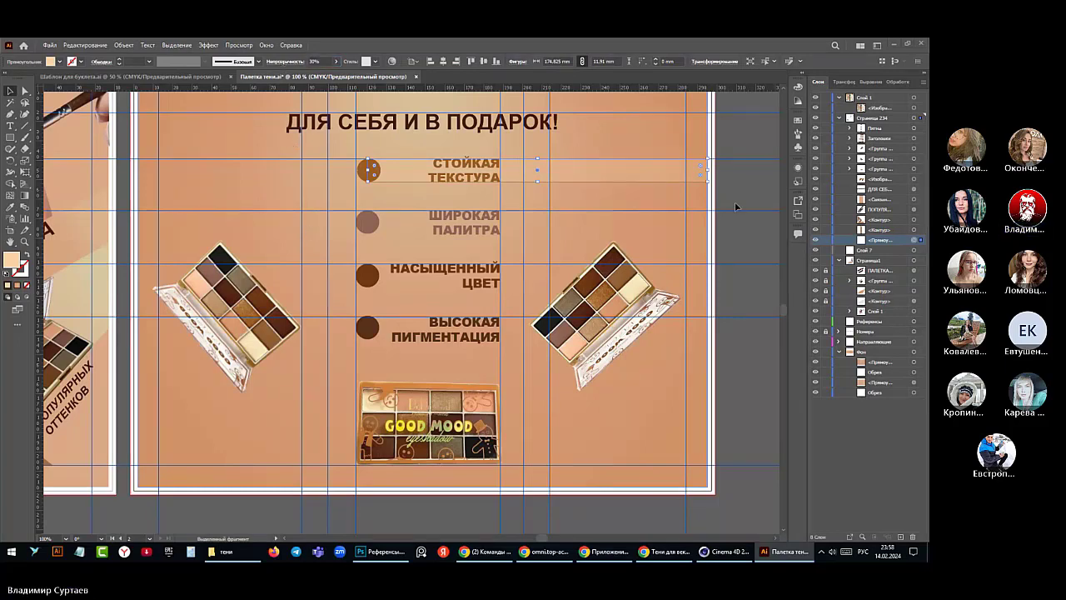
{"action": "left_click", "coordinate": [717, 201]}
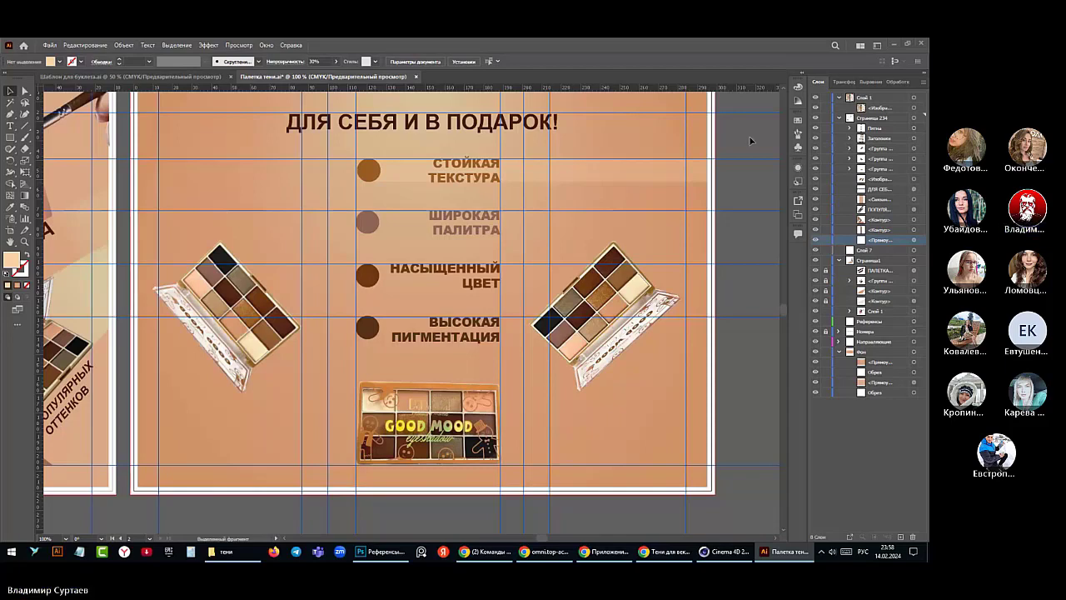
- Copy the faint bar behind ШИРОКАЯ ПАЛИТРА, then repeat it with Ctrl+D for the last two lines
{"action": "left_click", "coordinate": [645, 176]}
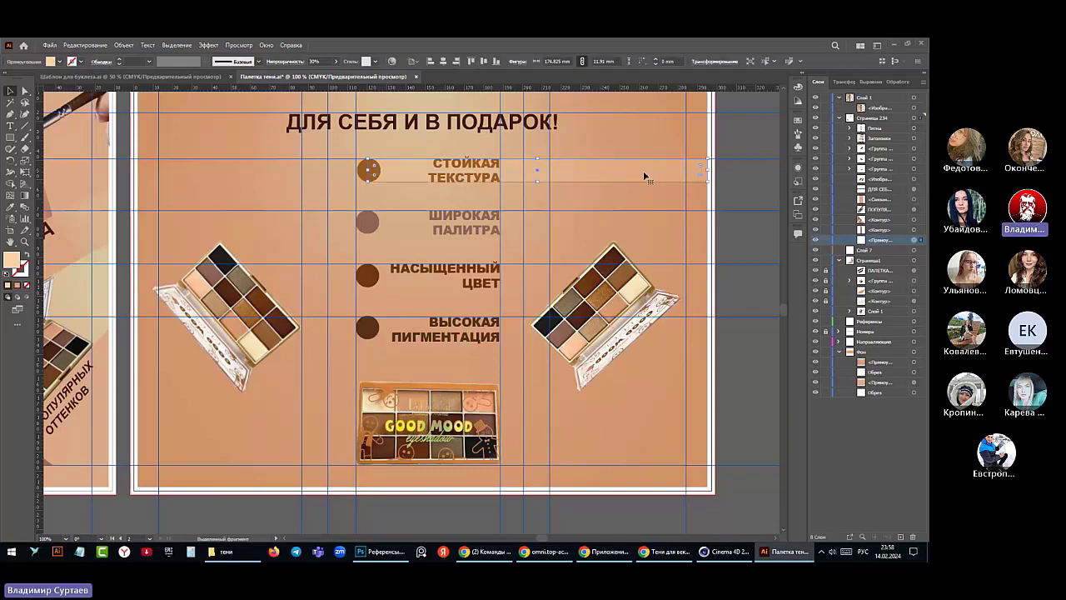
{"action": "left_click_drag", "start_coordinate": [646, 177], "coordinate": [643, 225]}
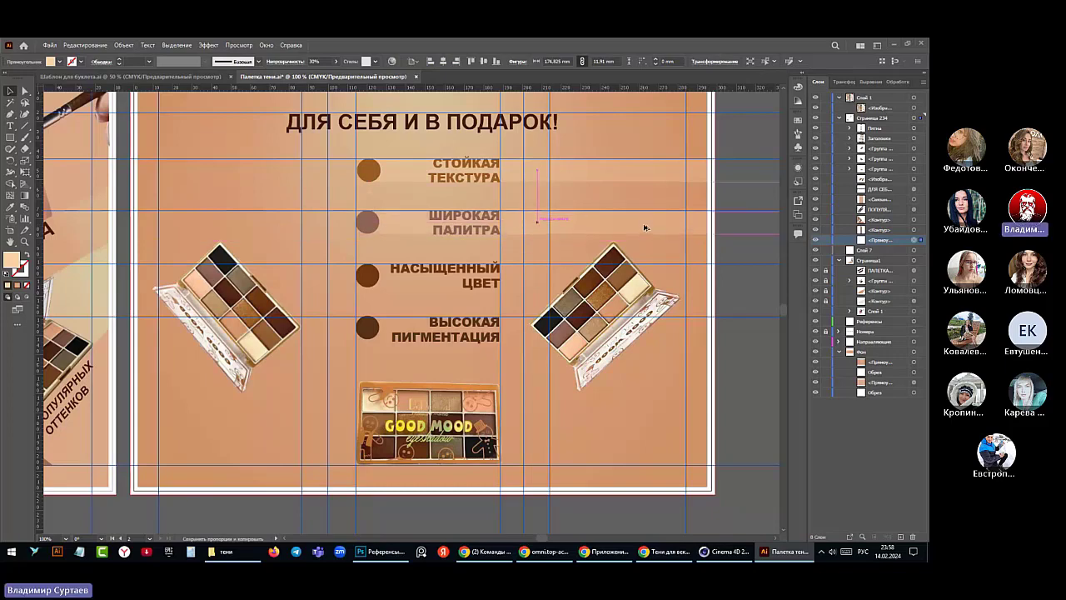
{"action": "key", "text": "ctrl+c"}
{"action": "key", "text": "ctrl+f"}
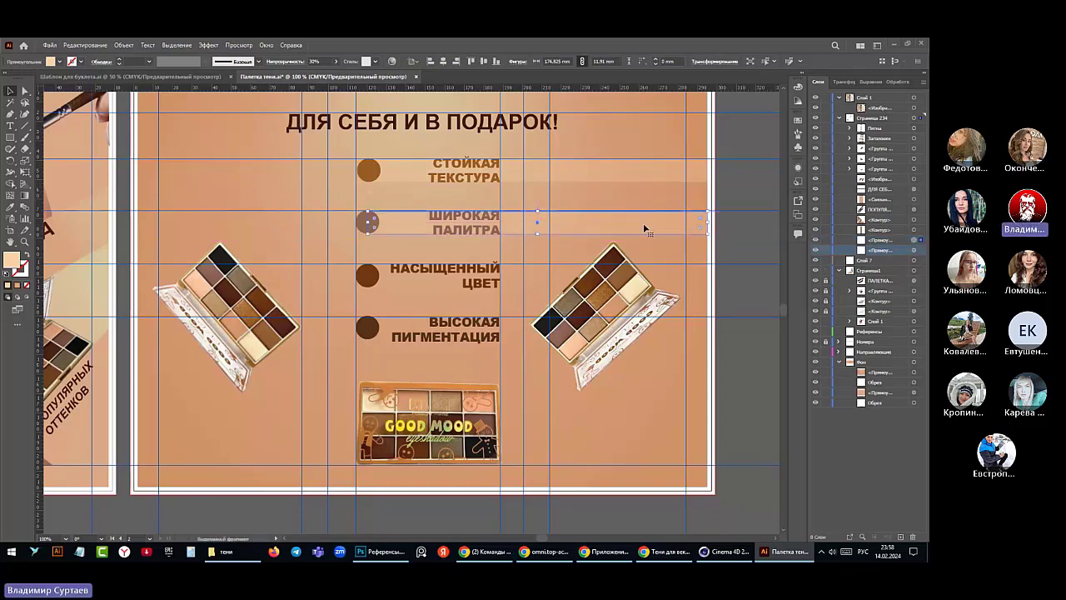
{"action": "key", "text": "ctrl+d"}
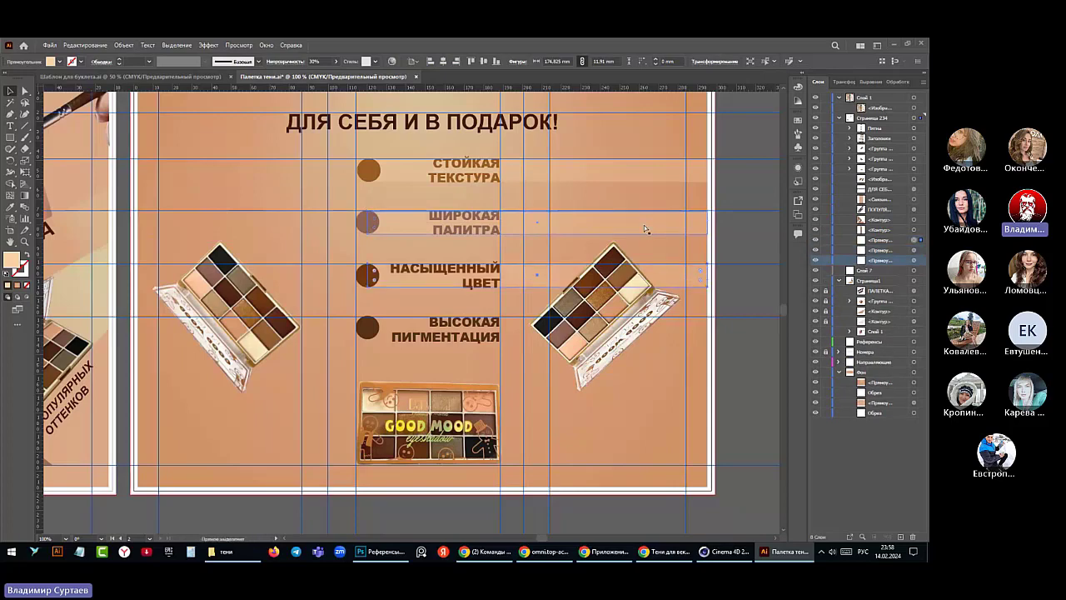
{"action": "key", "text": "ctrl+d"}
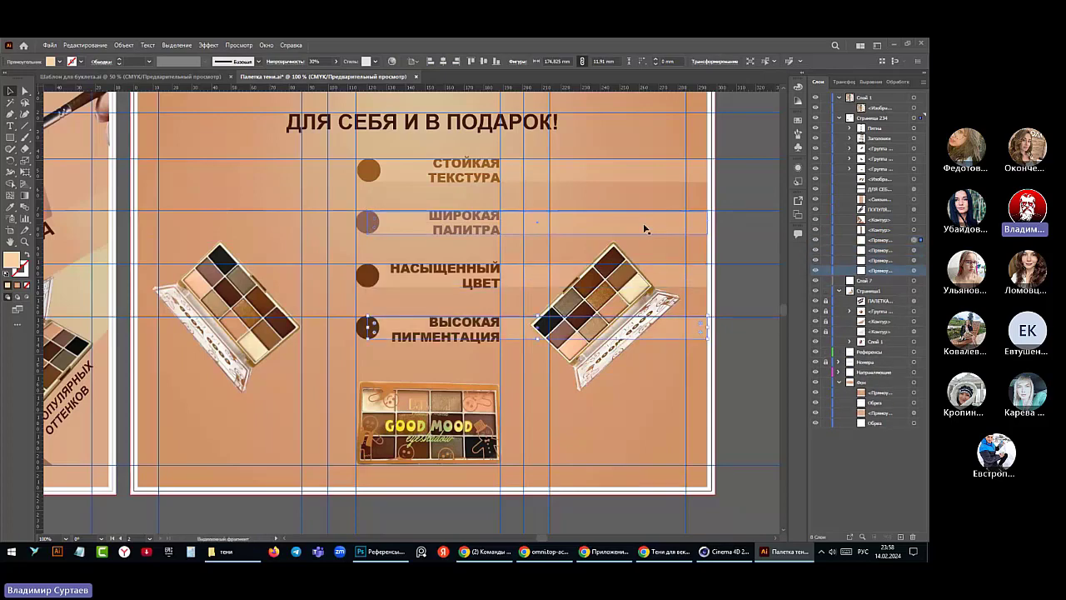
{"action": "left_click", "coordinate": [742, 353]}
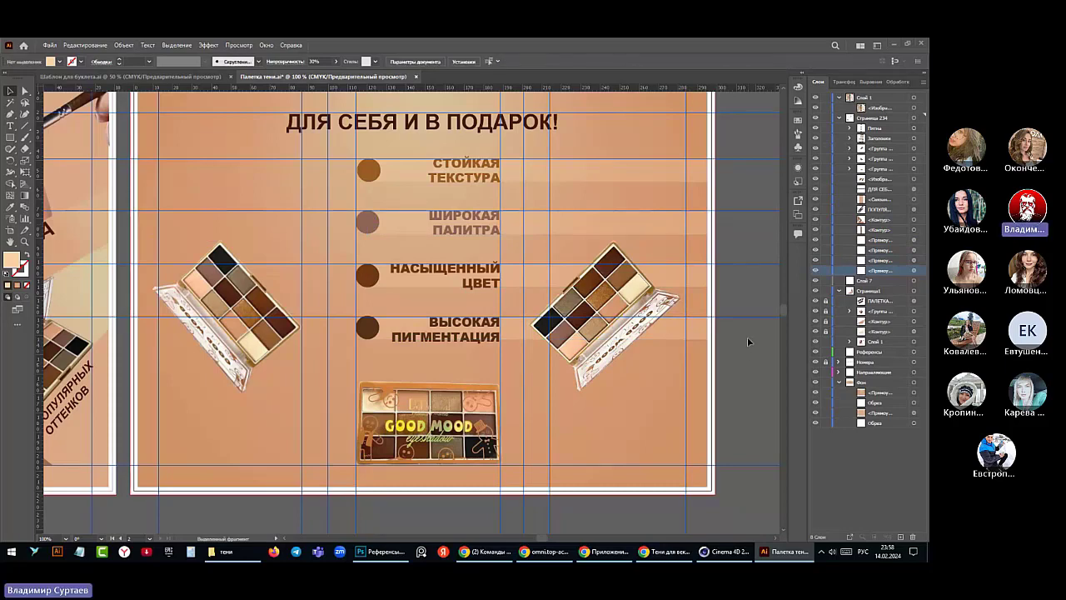
- Zoom out to 66.67% so pages 6, 1, 2, 3 and 4 all fit in view
{"action": "scroll", "coordinate": [747, 337], "scroll_direction": "down", "scroll_amount": 1}
{"action": "scroll", "coordinate": [760, 314], "scroll_direction": "up", "scroll_amount": 1}
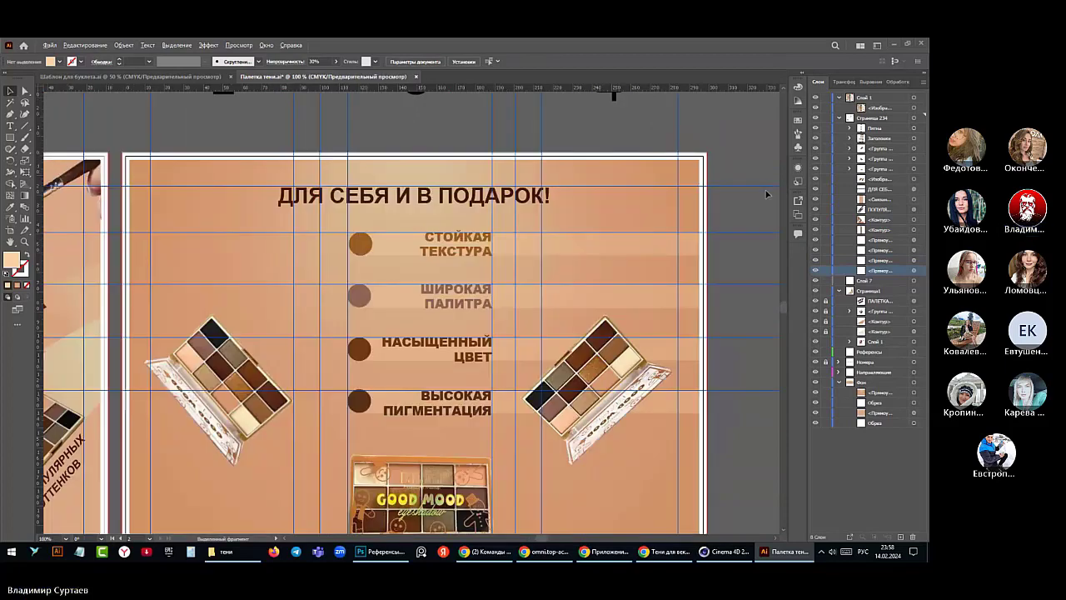
{"action": "scroll", "coordinate": [761, 315], "scroll_direction": "down", "scroll_amount": 1}
{"action": "scroll", "coordinate": [758, 315], "scroll_direction": "up", "scroll_amount": 1}
{"action": "scroll", "coordinate": [759, 319], "scroll_direction": "down", "scroll_amount": 1}
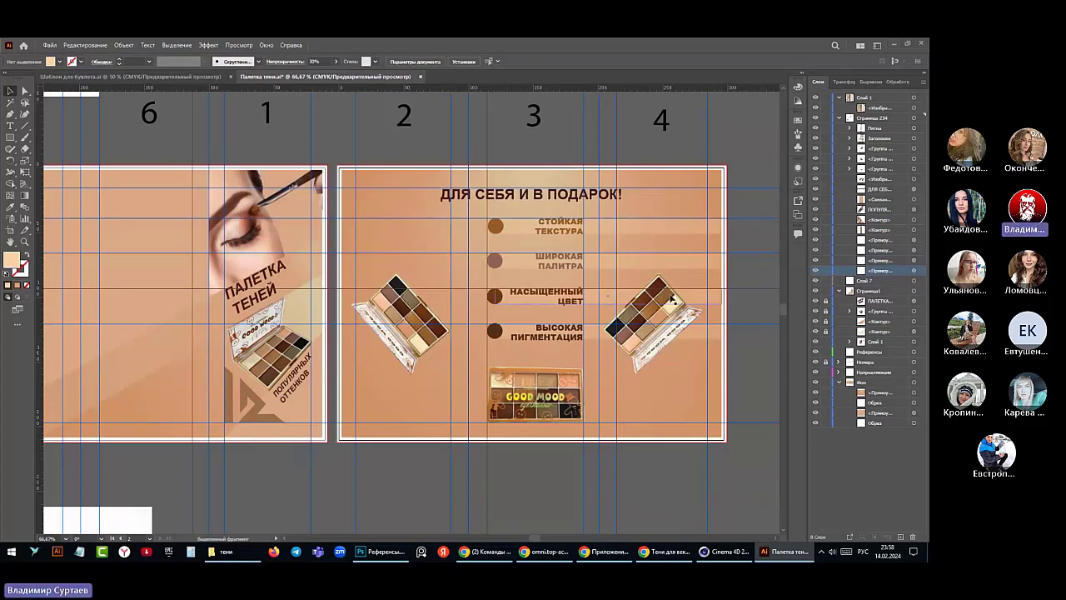
- Move the right angled eyeshadow palette slightly right and several steps lower
{"action": "left_click", "coordinate": [664, 301]}
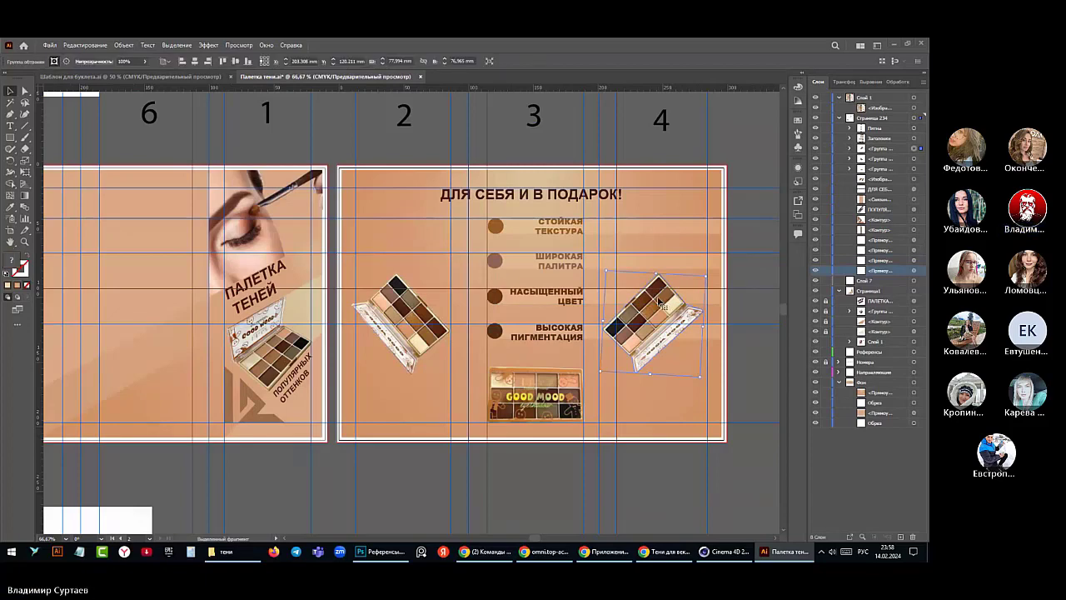
{"action": "left_click_drag", "start_coordinate": [658, 300], "coordinate": [662, 301]}
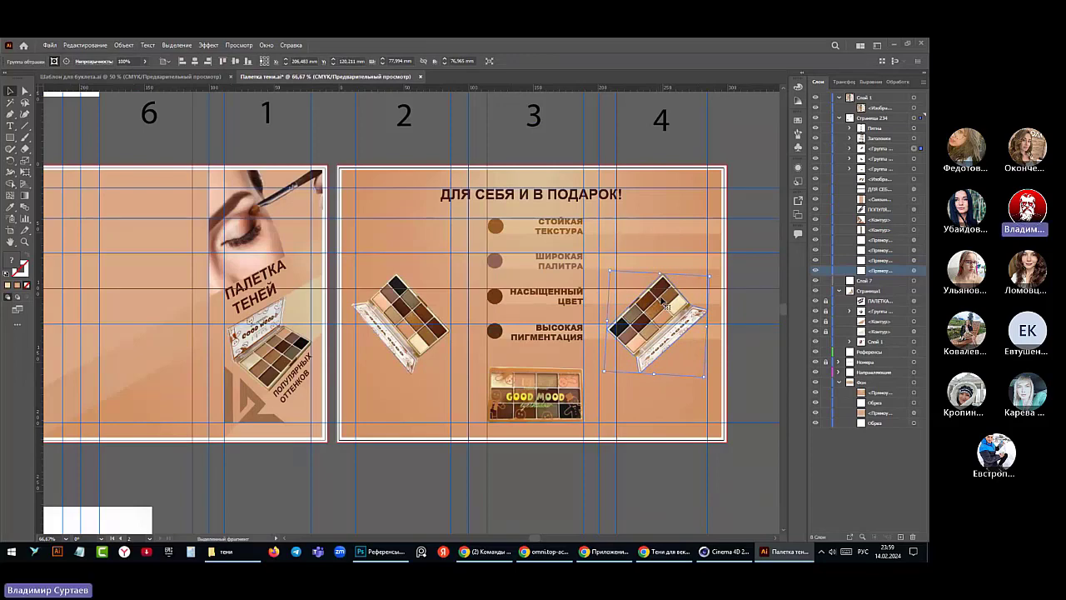
{"action": "key", "text": "Down"}
{"action": "key", "text": "Down"}
{"action": "key", "text": "Down"}
{"action": "key", "text": "Down"}
{"action": "key", "text": "Down"}
{"action": "key", "text": "Down"}
{"action": "key", "text": "Down"}
{"action": "key", "text": "Down"}
{"action": "key", "text": "Down"}
{"action": "key", "text": "Down"}
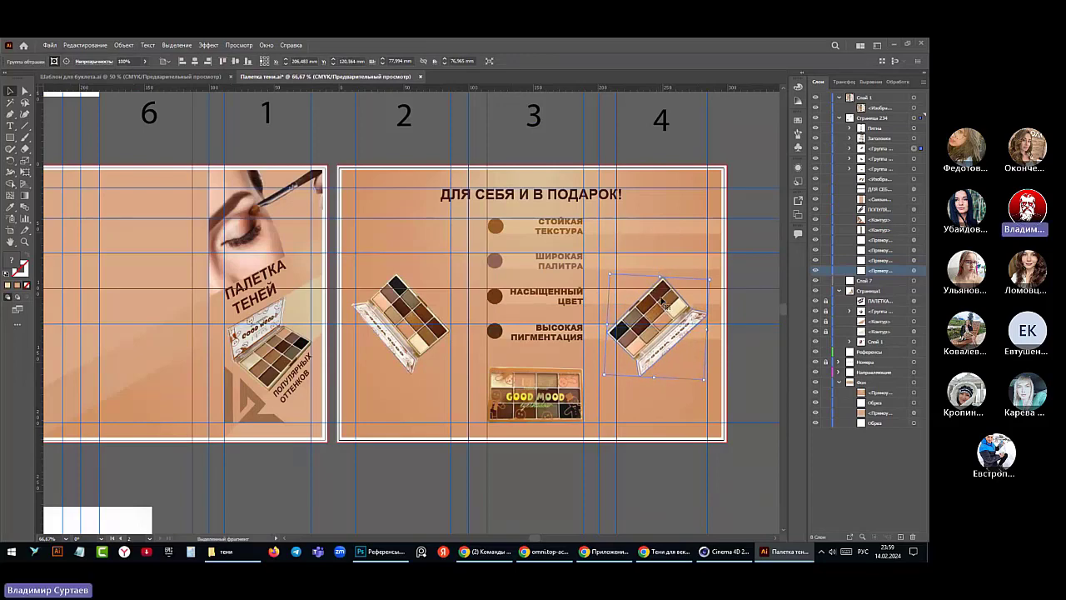
{"action": "key", "text": "Down"}
{"action": "key", "text": "Down"}
{"action": "key", "text": "Down"}
{"action": "key", "text": "Down"}
{"action": "key", "text": "Down"}
{"action": "key", "text": "Down"}
{"action": "key", "text": "Down"}
{"action": "key", "text": "Down"}
{"action": "key", "text": "Down"}
{"action": "key", "text": "Down"}
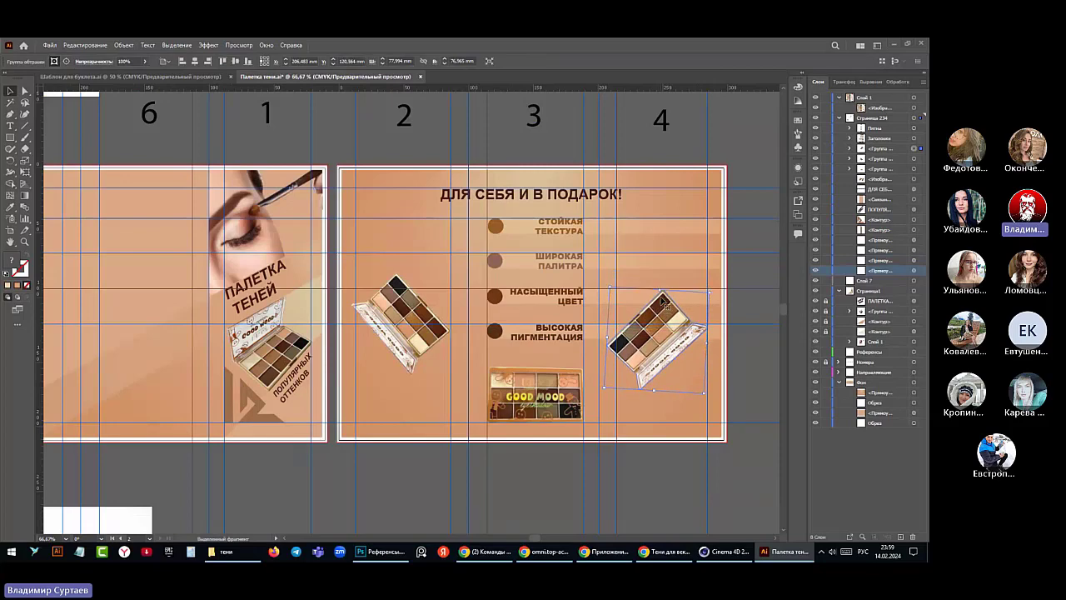
{"action": "key", "text": "Down"}
{"action": "key", "text": "Down"}
{"action": "key", "text": "Down"}
{"action": "key", "text": "Down"}
{"action": "key", "text": "Down"}
{"action": "key", "text": "Down"}
{"action": "key", "text": "Down"}
{"action": "key", "text": "Down"}
{"action": "key", "text": "Down"}
{"action": "key", "text": "Down"}
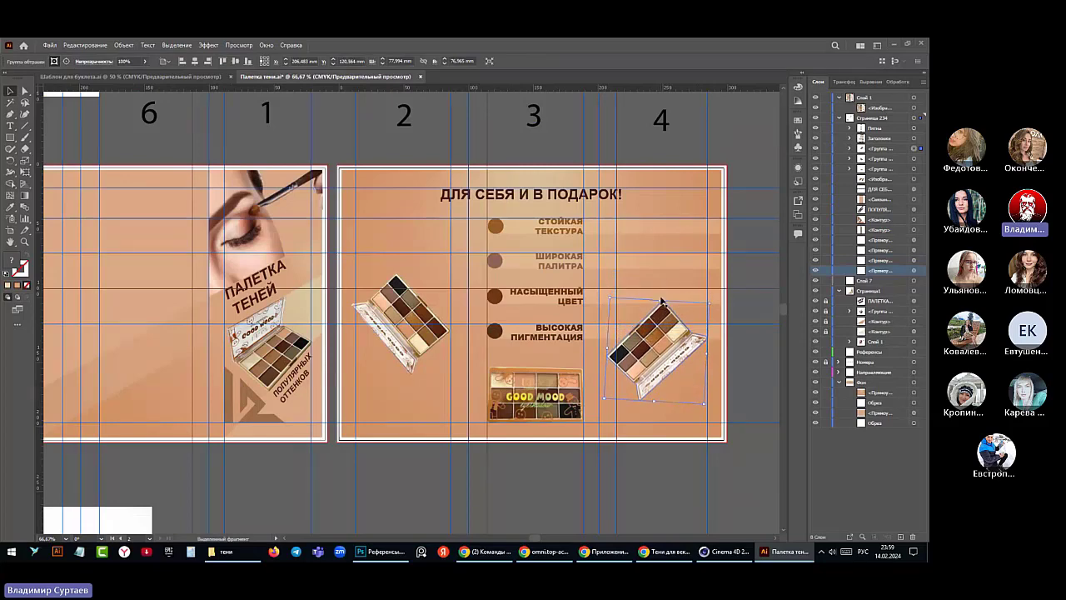
{"action": "key", "text": "Down"}
{"action": "key", "text": "Down"}
{"action": "key", "text": "Down"}
{"action": "key", "text": "Down"}
{"action": "key", "text": "Down"}
{"action": "key", "text": "Down"}
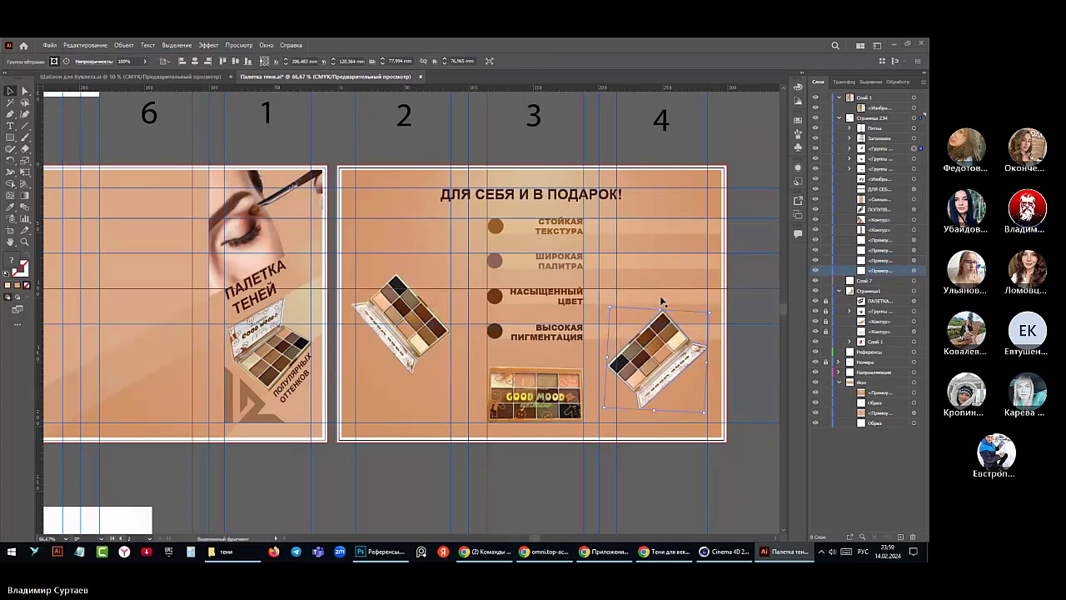
{"action": "key", "text": "Down"}
{"action": "key", "text": "Down"}
{"action": "key", "text": "Down"}
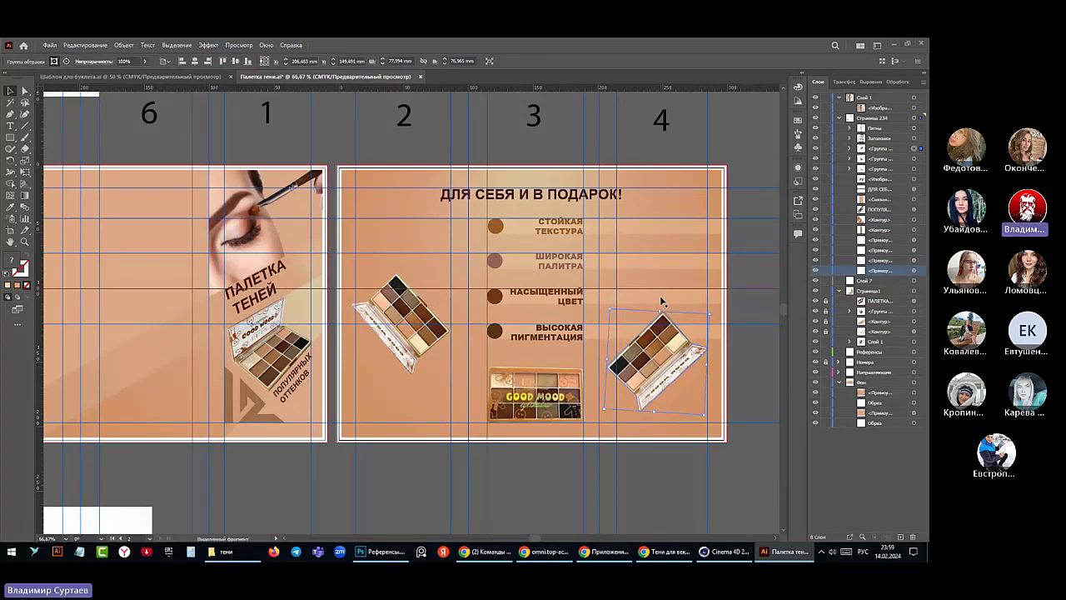
- Lower the left angled eyeshadow palette on page 2 by four nudges
{"action": "left_click", "coordinate": [435, 342]}
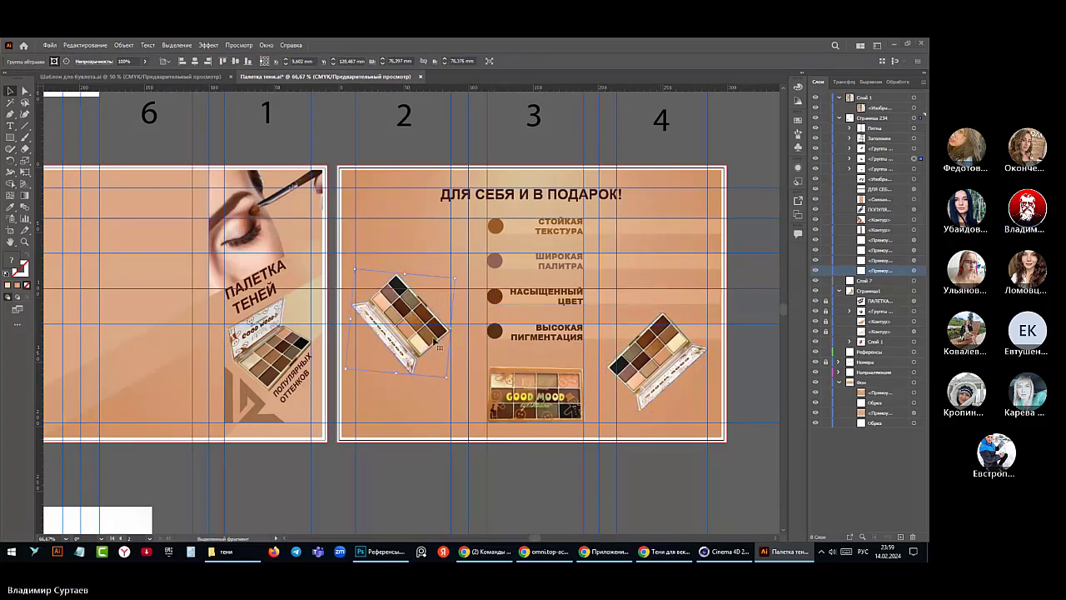
{"action": "key", "text": "Down"}
{"action": "key", "text": "Down"}
{"action": "key", "text": "Down"}
{"action": "key", "text": "Down"}
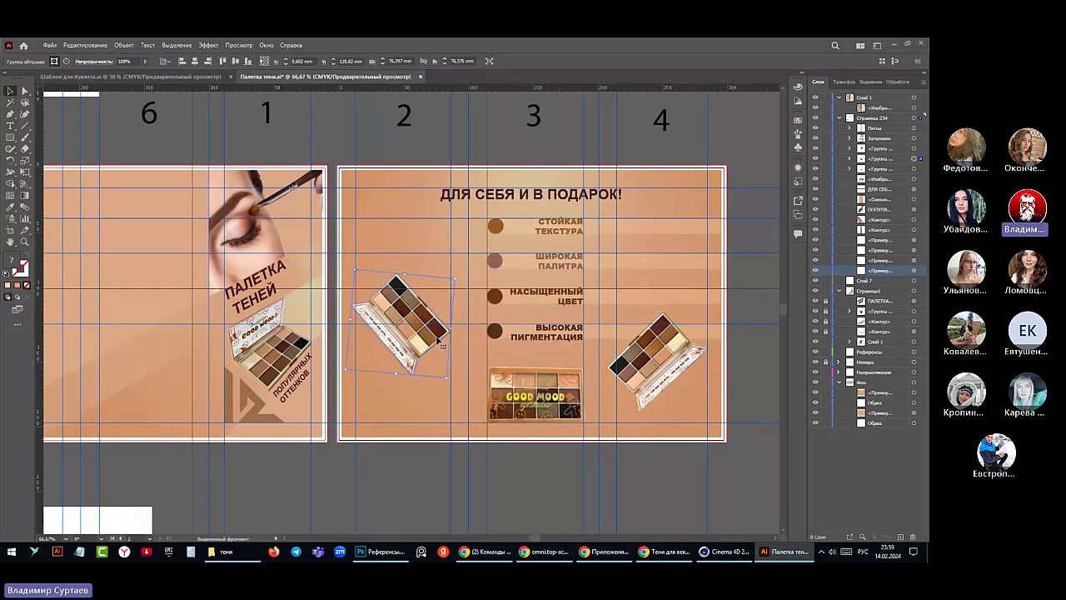
{"action": "key", "text": "Down"}
{"action": "key", "text": "Down"}
{"action": "key", "text": "Down"}
{"action": "key", "text": "Down"}
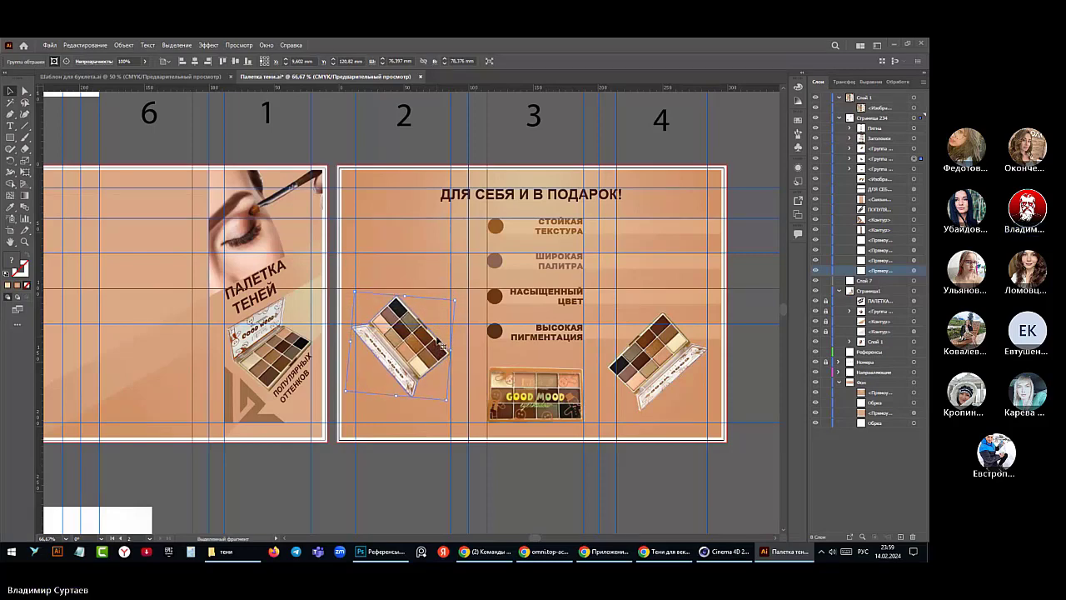
{"action": "key", "text": "Down"}
{"action": "key", "text": "Down"}
{"action": "key", "text": "Down"}
{"action": "key", "text": "Down"}
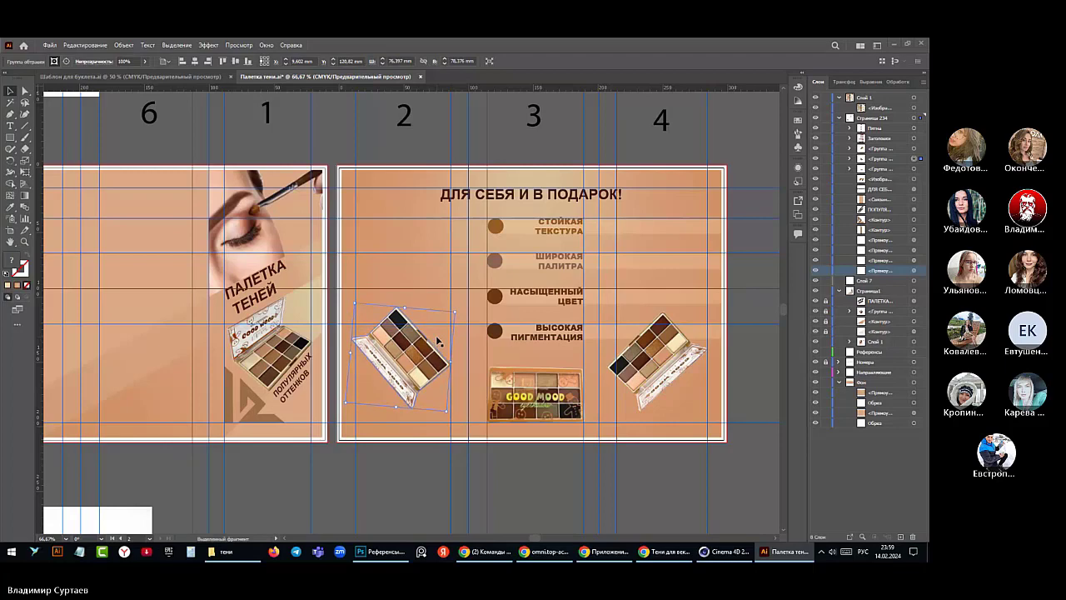
{"action": "key", "text": "Down"}
{"action": "key", "text": "Down"}
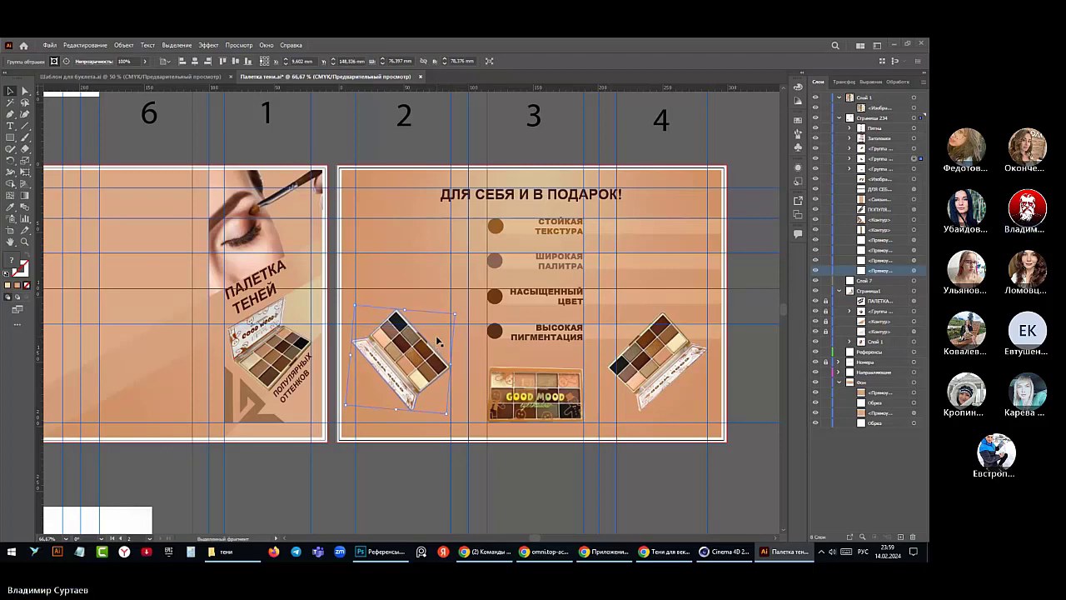
- Fine-tune the left palette slightly right and lower to match the right one, then deselect
{"action": "left_click", "coordinate": [654, 372]}
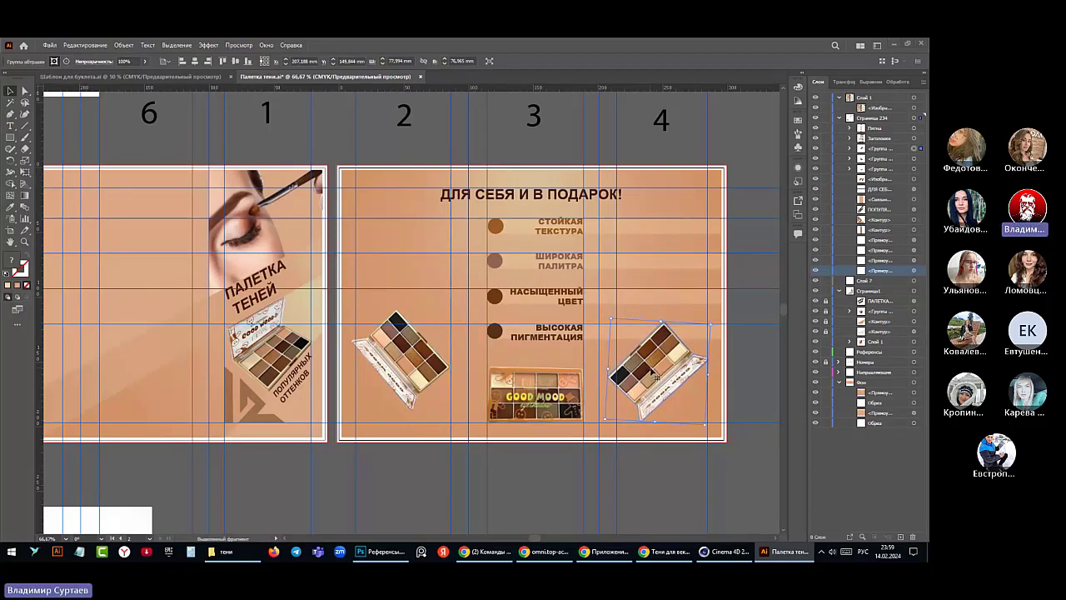
{"action": "left_click", "coordinate": [430, 367]}
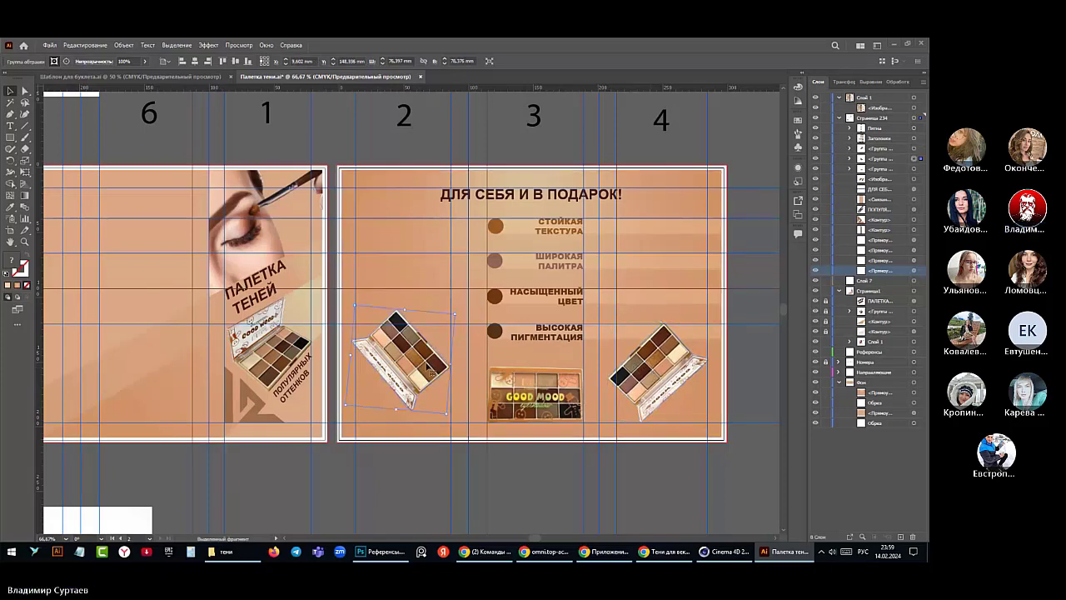
{"action": "key", "text": "Right"}
{"action": "key", "text": "Right"}
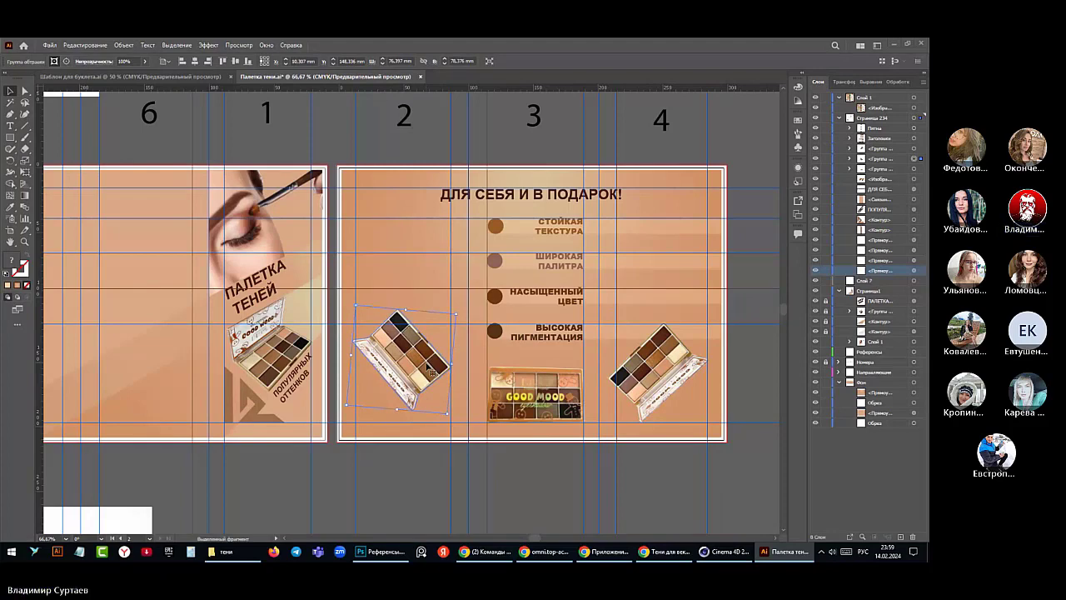
{"action": "key", "text": "Down"}
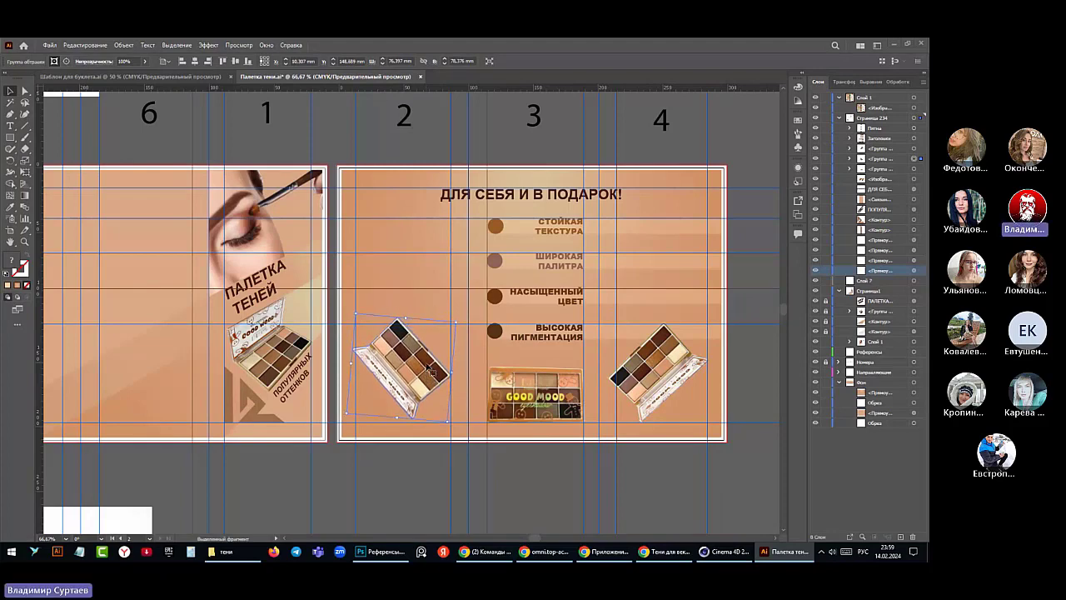
{"action": "key", "text": "Down"}
{"action": "key", "text": "Down"}
{"action": "key", "text": "Down"}
{"action": "key", "text": "Down"}
{"action": "key", "text": "Down"}
{"action": "key", "text": "Down"}
{"action": "key", "text": "Down"}
{"action": "key", "text": "Down"}
{"action": "key", "text": "Down"}
{"action": "key", "text": "Down"}
{"action": "key", "text": "Down"}
{"action": "key", "text": "Down"}
{"action": "key", "text": "Down"}
{"action": "key", "text": "Down"}
{"action": "key", "text": "Down"}
{"action": "key", "text": "Down"}
{"action": "key", "text": "Down"}
{"action": "key", "text": "Down"}
{"action": "key", "text": "Down"}
{"action": "key", "text": "Down"}
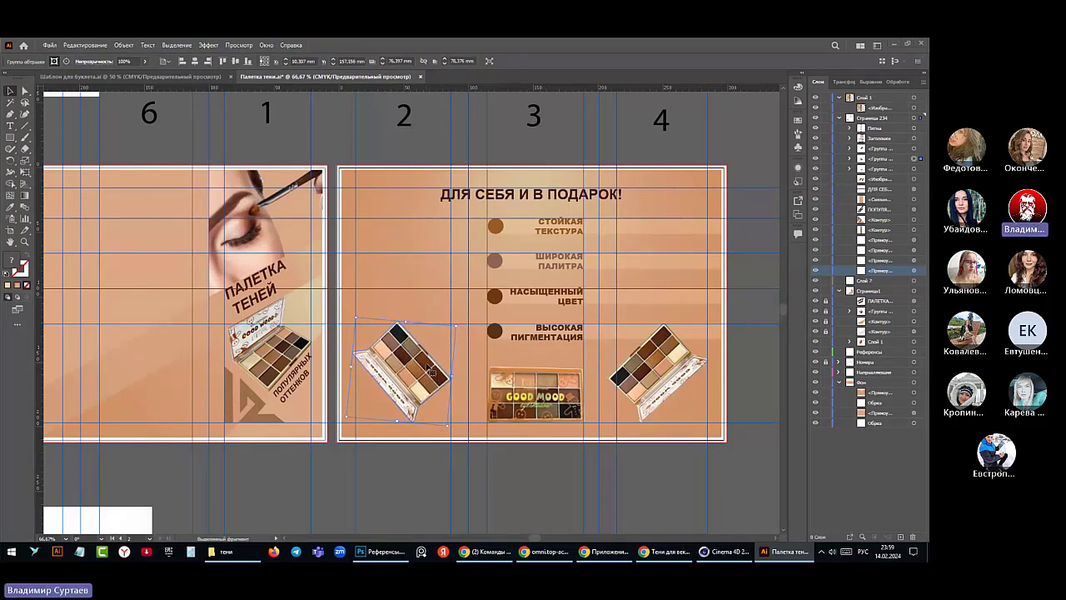
{"action": "left_click", "coordinate": [746, 156]}
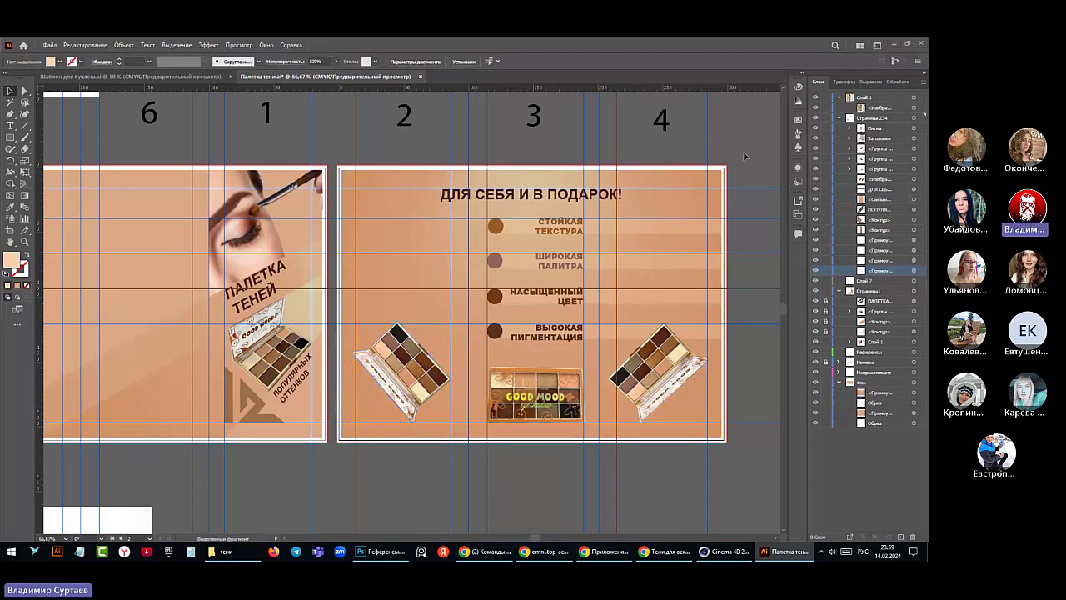
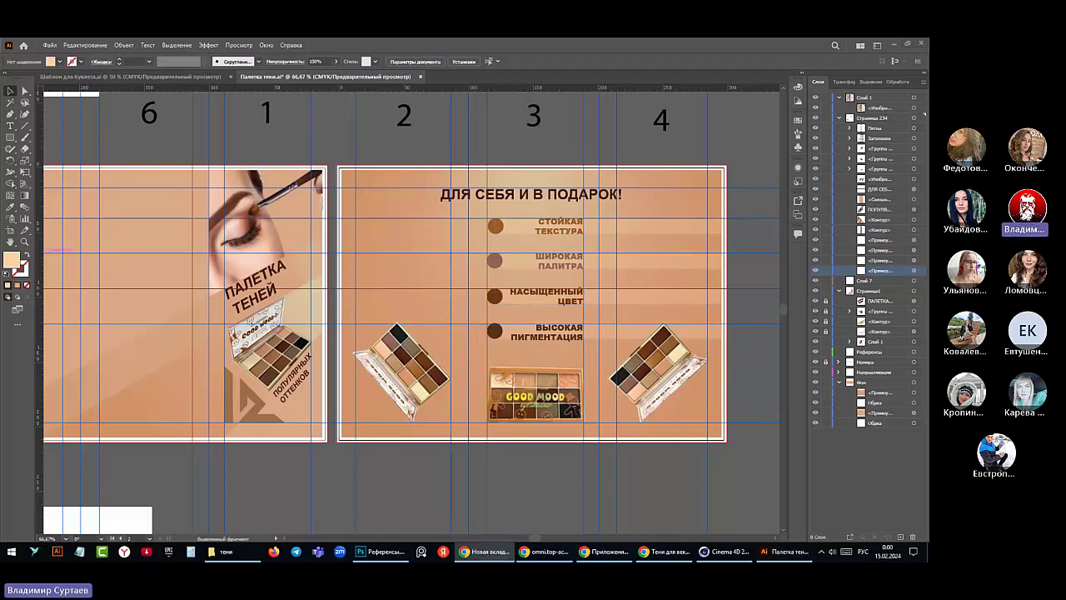
- Pull the Палетка тени.ai document out of the tab bar so the browser's Google new tab shows
{"action": "mouse_move", "coordinate": [377, 76]}
{"action": "left_mouse_down"}
{"action": "mouse_move", "coordinate": [533, 150]}
{"action": "mouse_move", "coordinate": [376, 79]}
{"action": "left_mouse_up"}
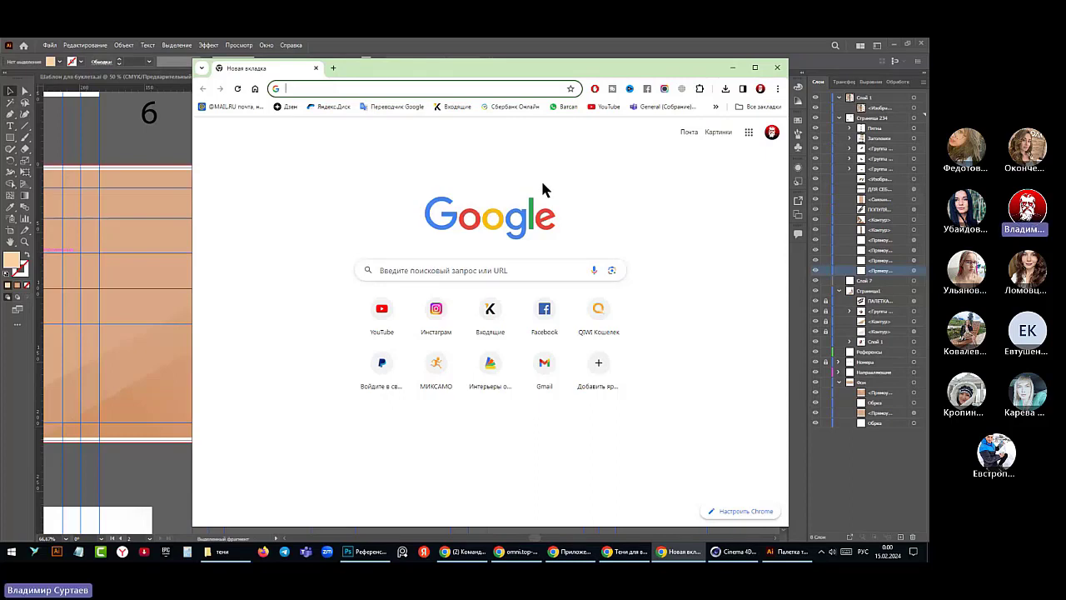
- Search Google Images for 'Красивые глаза'
{"action": "type", "text": "Крас"}
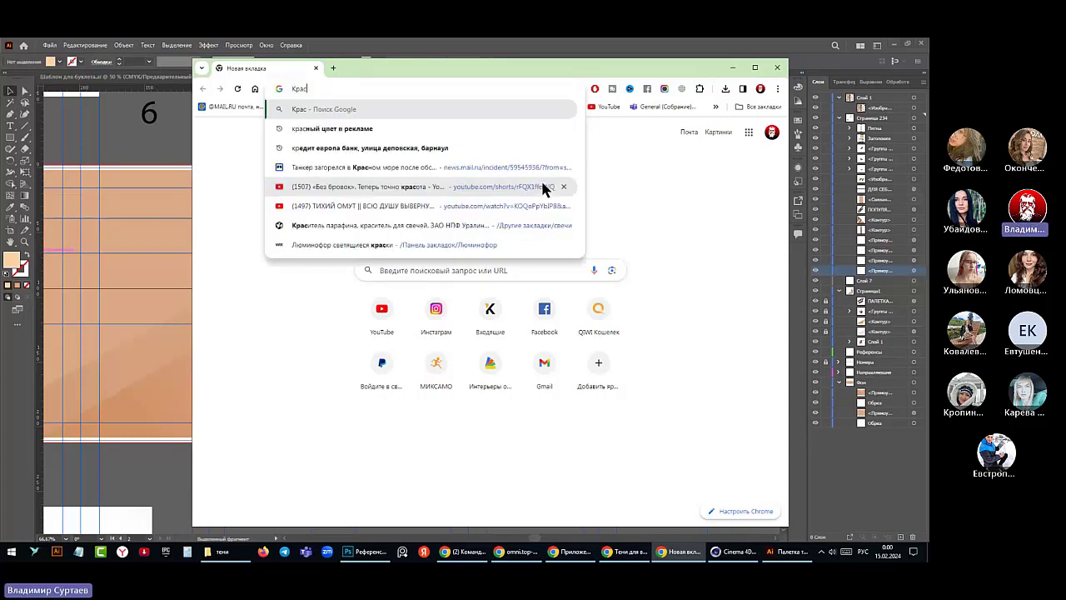
{"action": "type", "text": "ивы"}
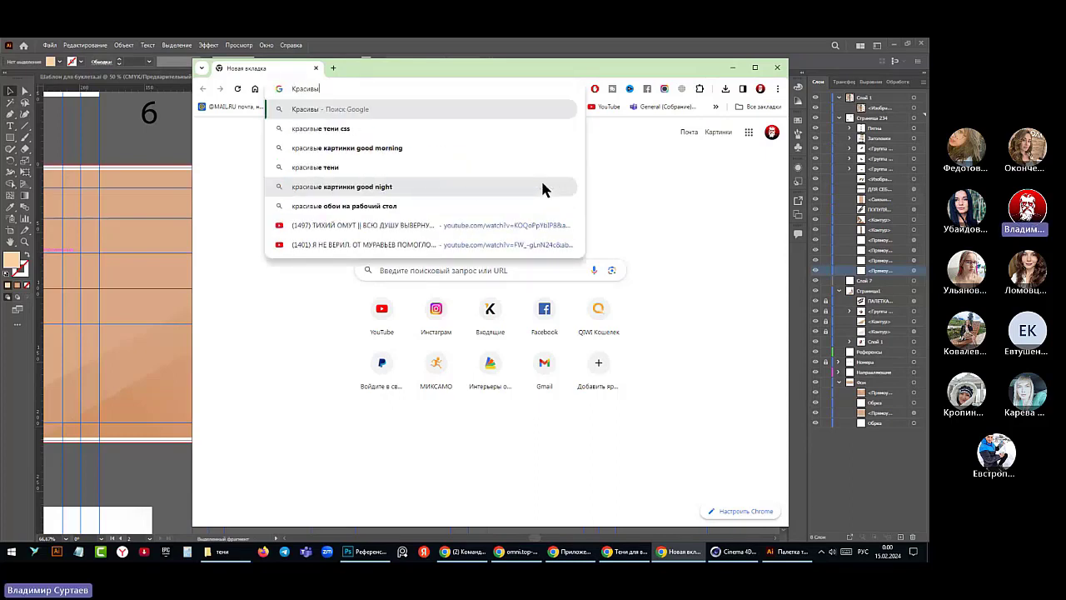
{"action": "type", "text": "е г"}
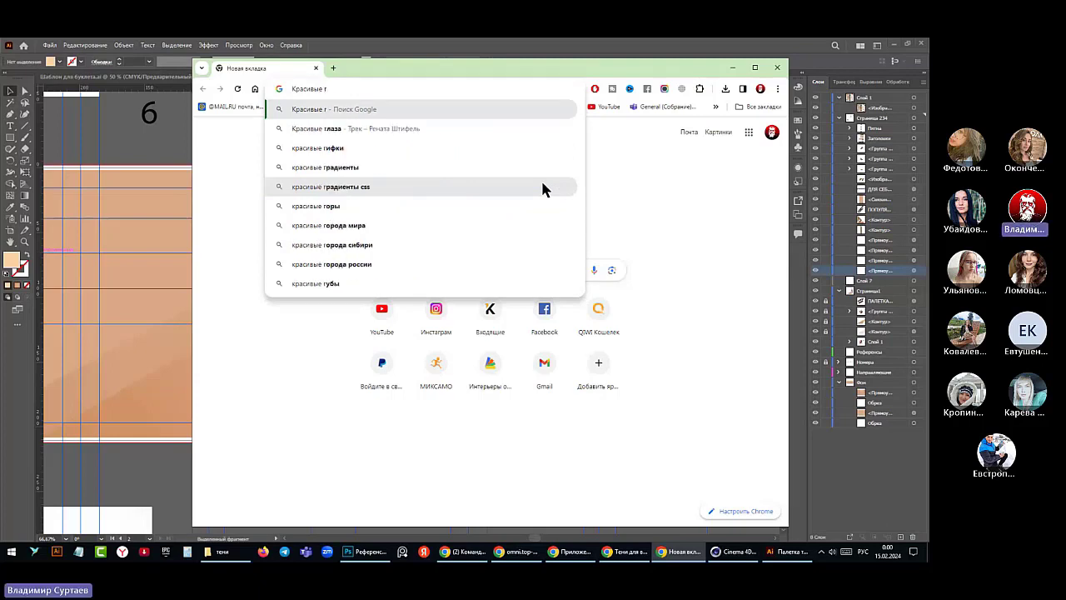
{"action": "type", "text": "лаза"}
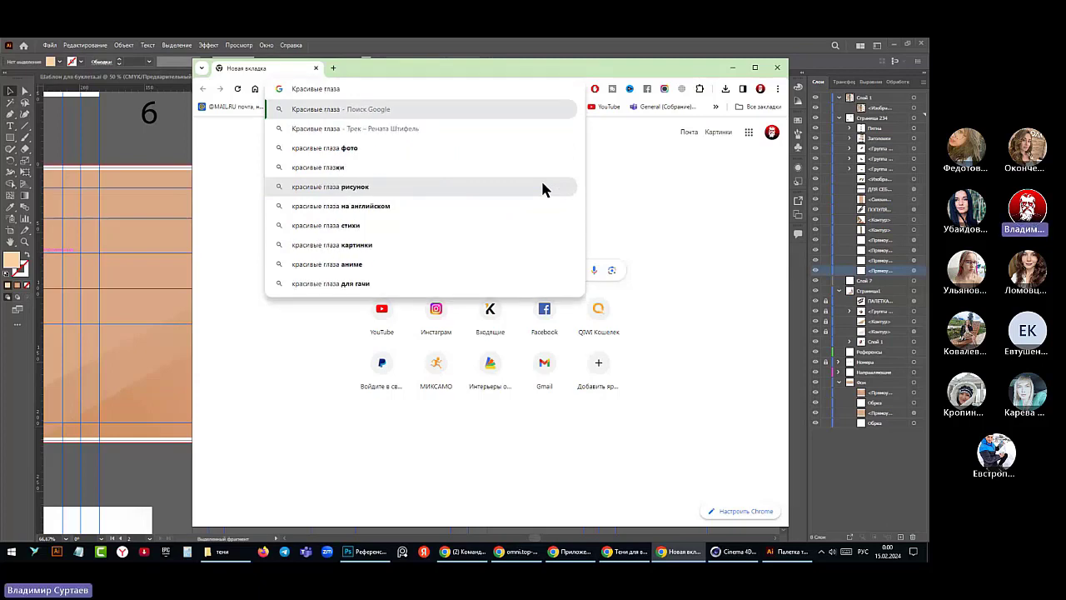
{"action": "left_click", "coordinate": [394, 148]}
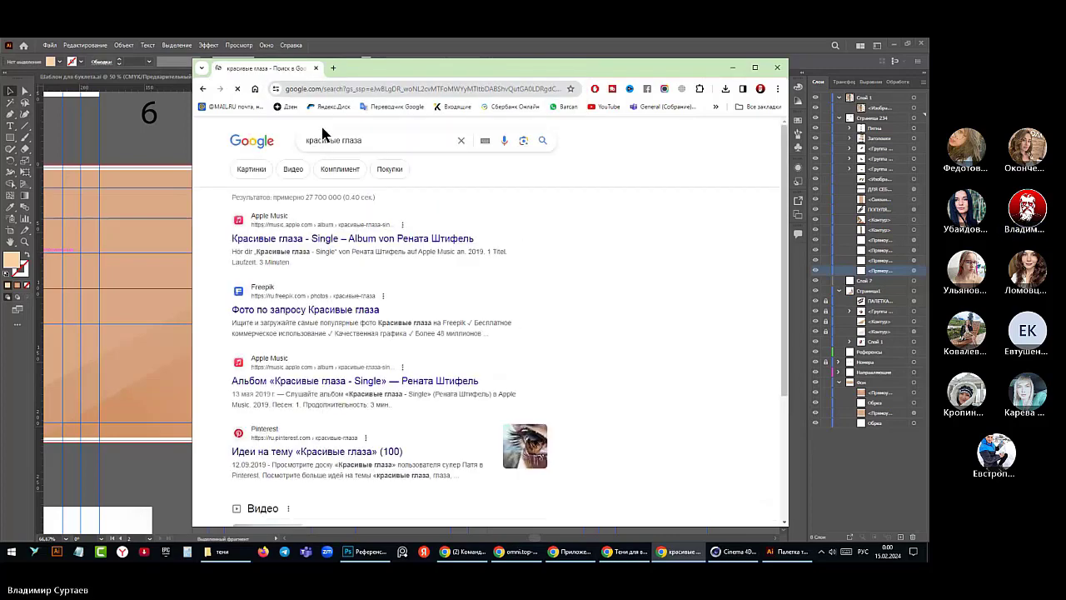
{"action": "left_click", "coordinate": [247, 171]}
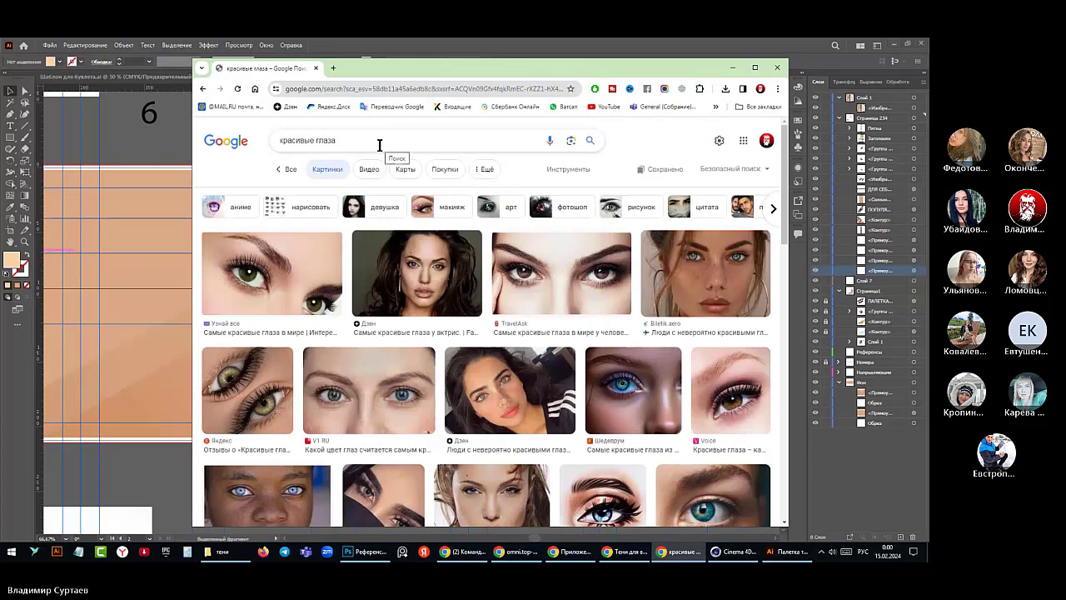
- Browse the image results and preview the dark veiled-eyes photo from 1ZOOM
{"action": "scroll", "coordinate": [379, 145], "scroll_direction": "down", "scroll_amount": 2}
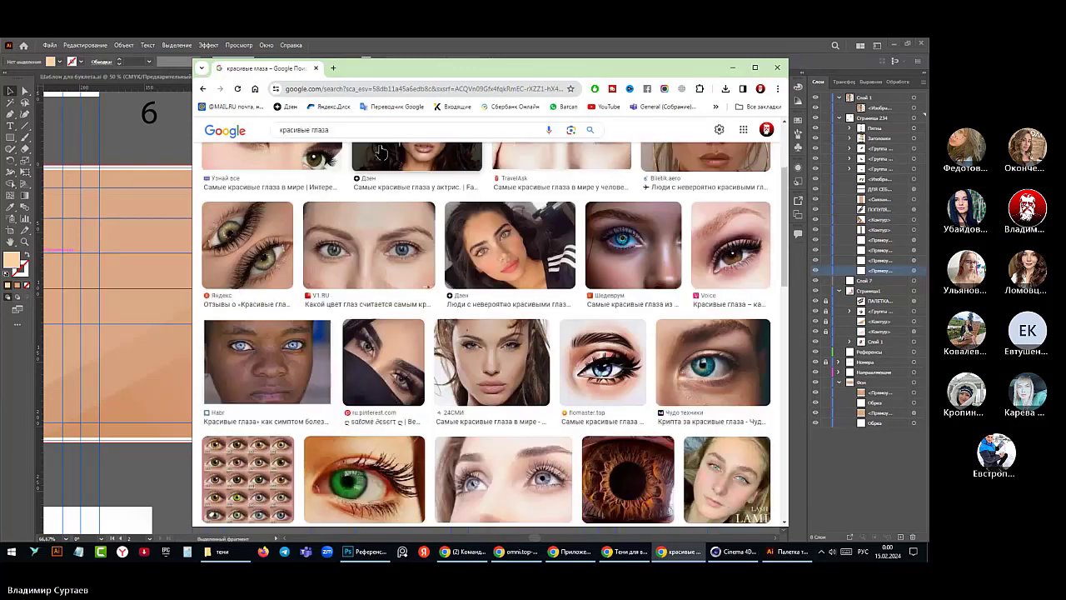
{"action": "scroll", "coordinate": [381, 150], "scroll_direction": "down", "scroll_amount": 1}
{"action": "scroll", "coordinate": [380, 150], "scroll_direction": "down", "scroll_amount": 4}
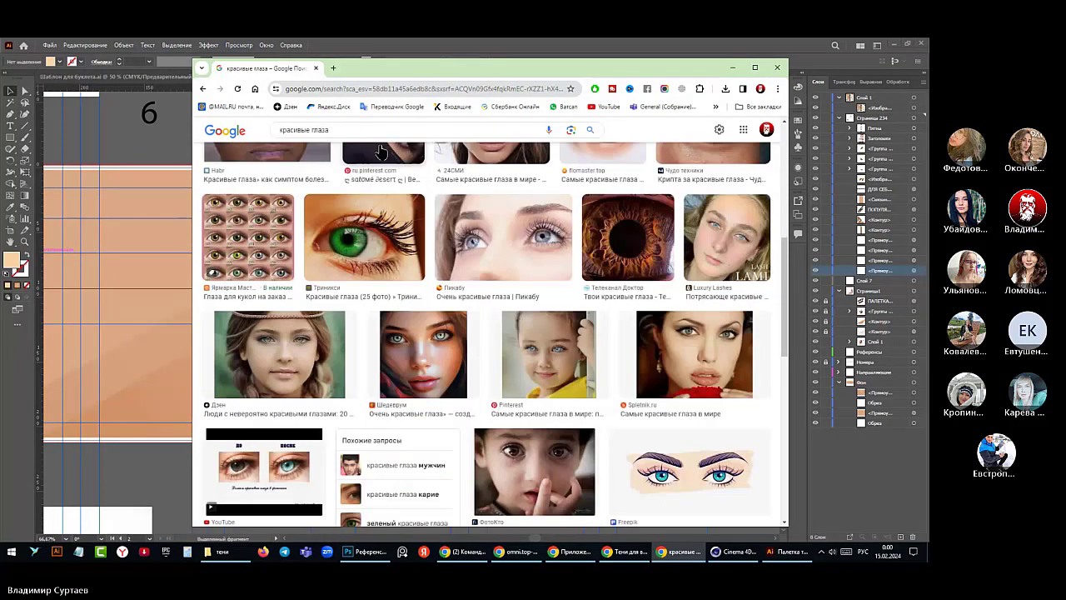
{"action": "scroll", "coordinate": [380, 150], "scroll_direction": "down", "scroll_amount": 2}
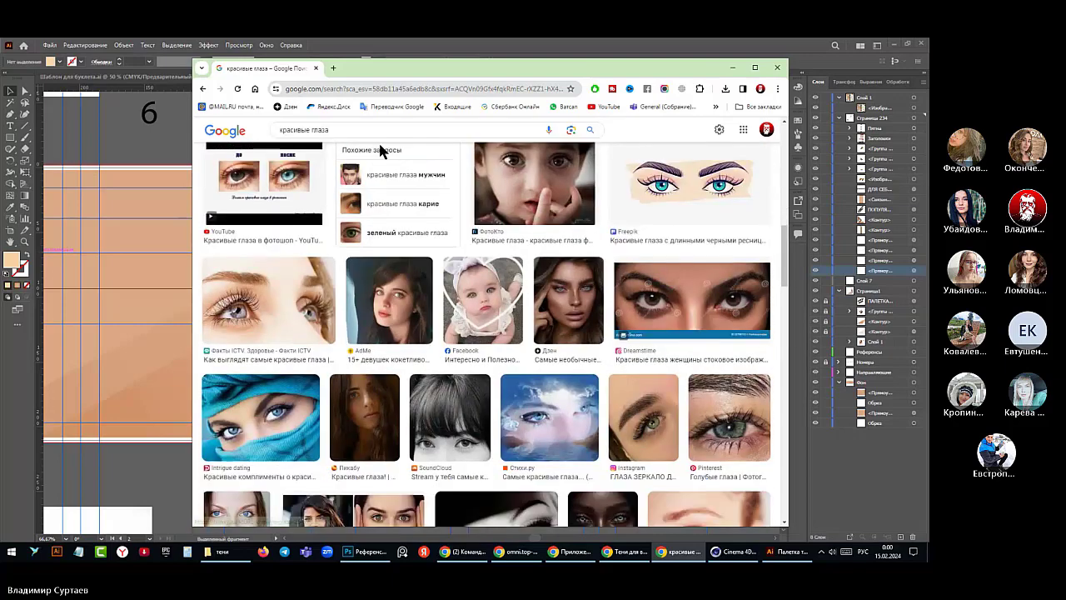
{"action": "scroll", "coordinate": [380, 150], "scroll_direction": "down", "scroll_amount": 8}
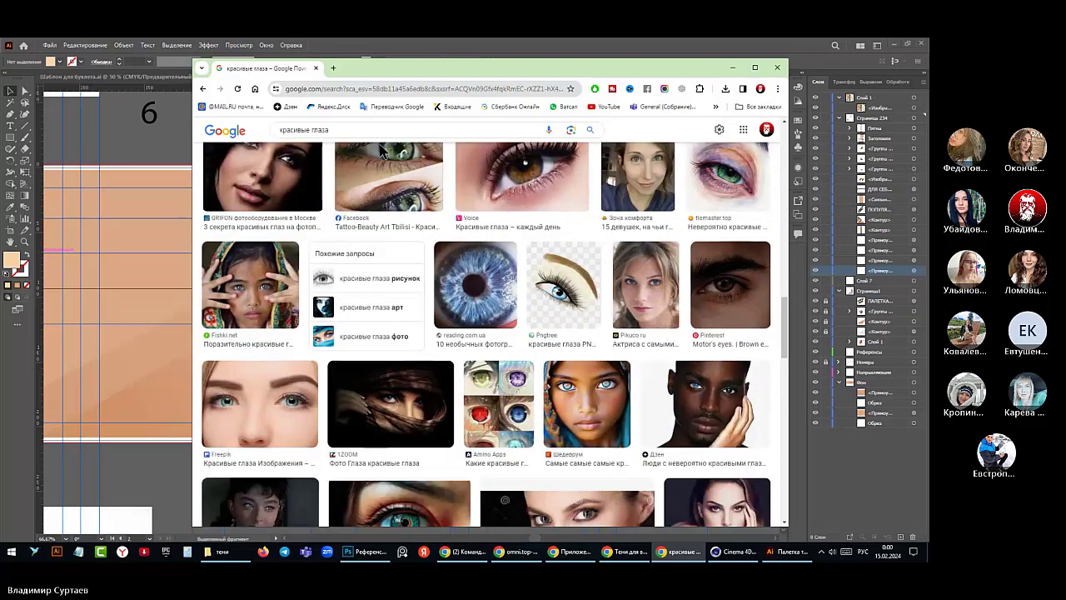
{"action": "scroll", "coordinate": [379, 150], "scroll_direction": "down", "scroll_amount": 3}
{"action": "scroll", "coordinate": [380, 150], "scroll_direction": "up", "scroll_amount": 3}
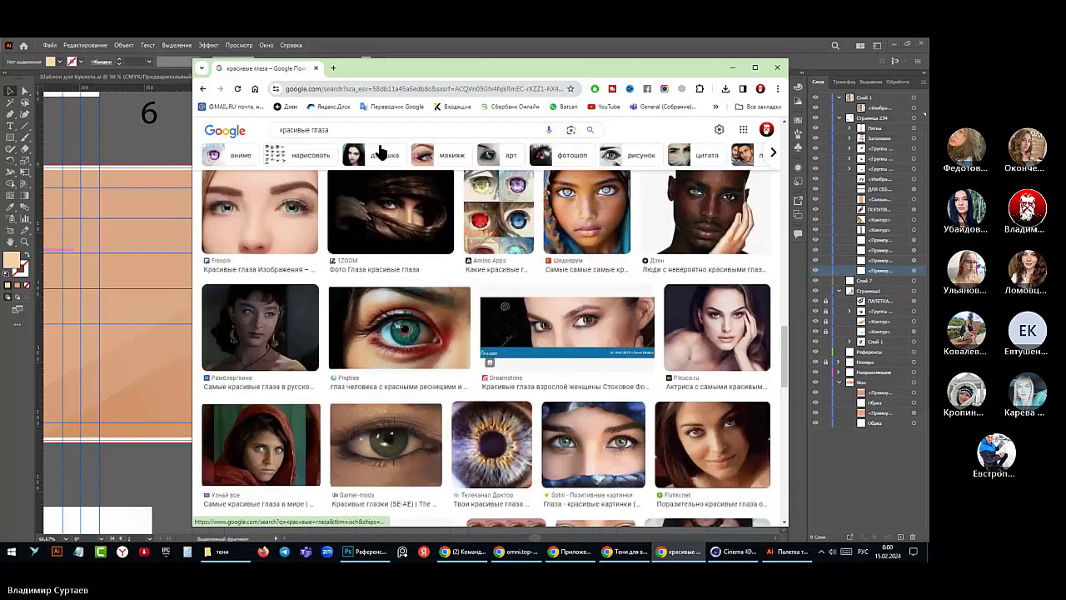
{"action": "scroll", "coordinate": [380, 150], "scroll_direction": "up", "scroll_amount": 1}
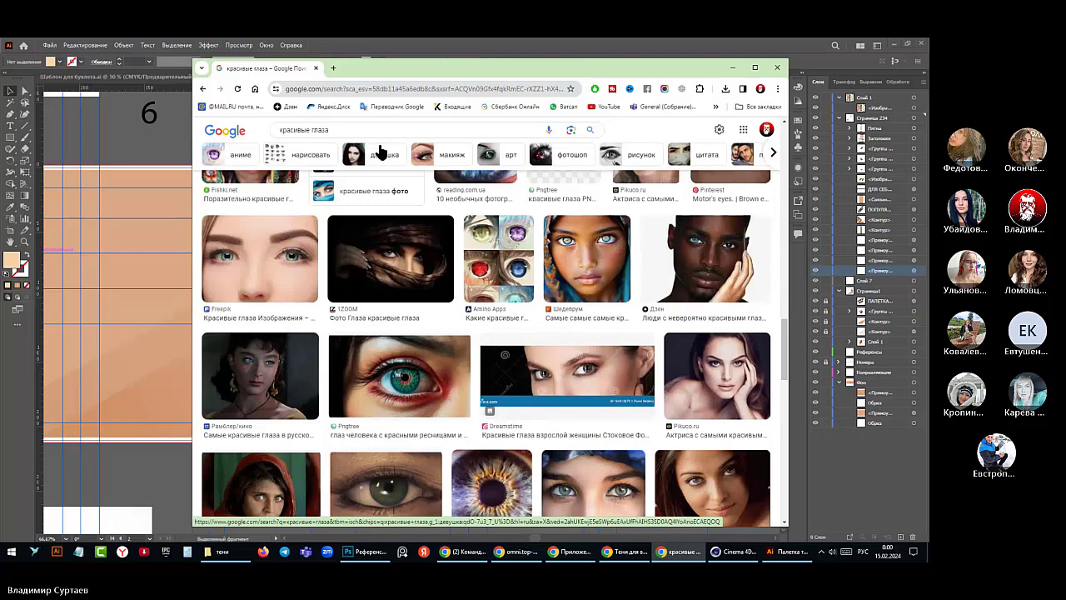
{"action": "scroll", "coordinate": [411, 211], "scroll_direction": "down", "scroll_amount": 1}
{"action": "scroll", "coordinate": [427, 255], "scroll_direction": "up", "scroll_amount": 1}
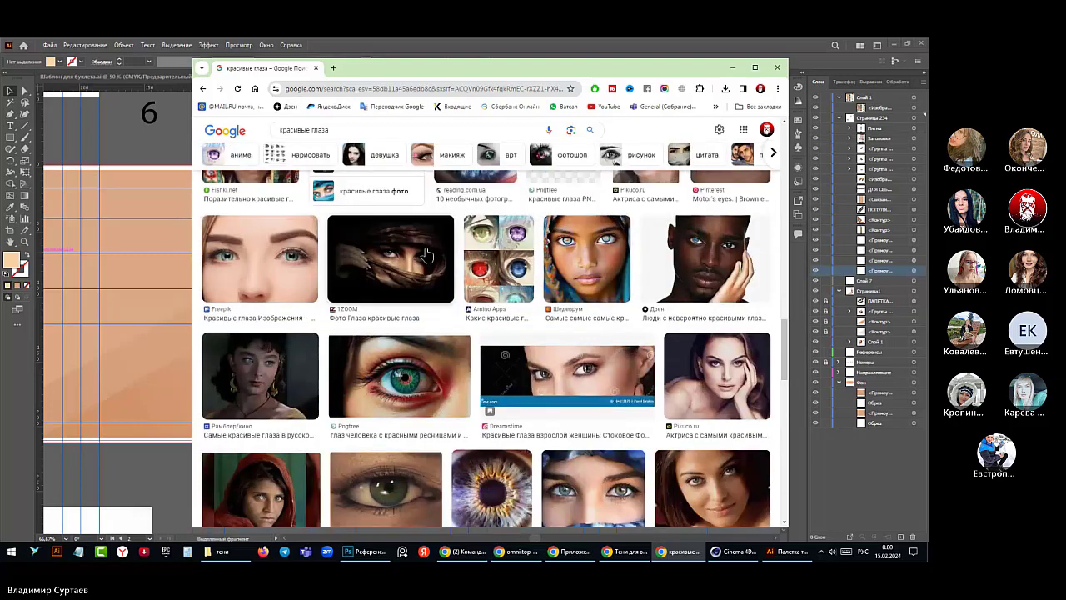
{"action": "left_click", "coordinate": [427, 255]}
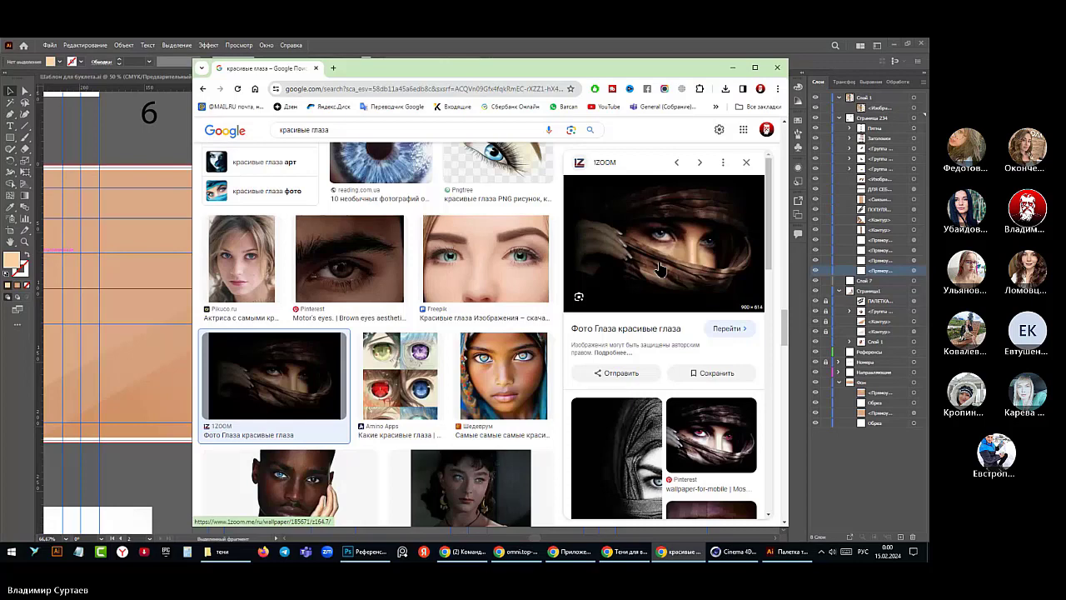
{"action": "scroll", "coordinate": [658, 267], "scroll_direction": "down", "scroll_amount": 3}
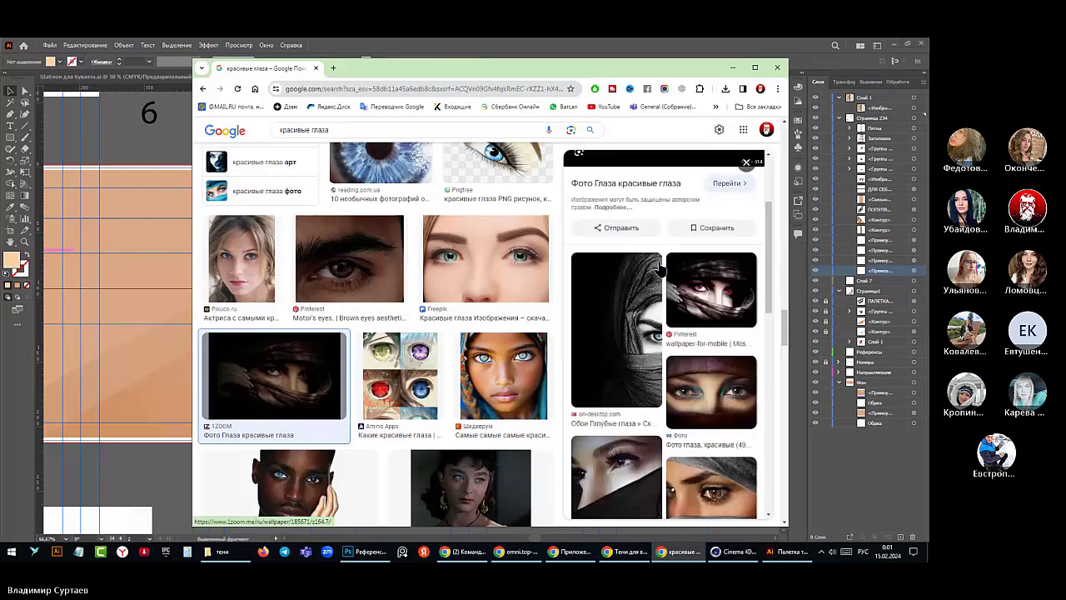
{"action": "scroll", "coordinate": [658, 267], "scroll_direction": "down", "scroll_amount": 1}
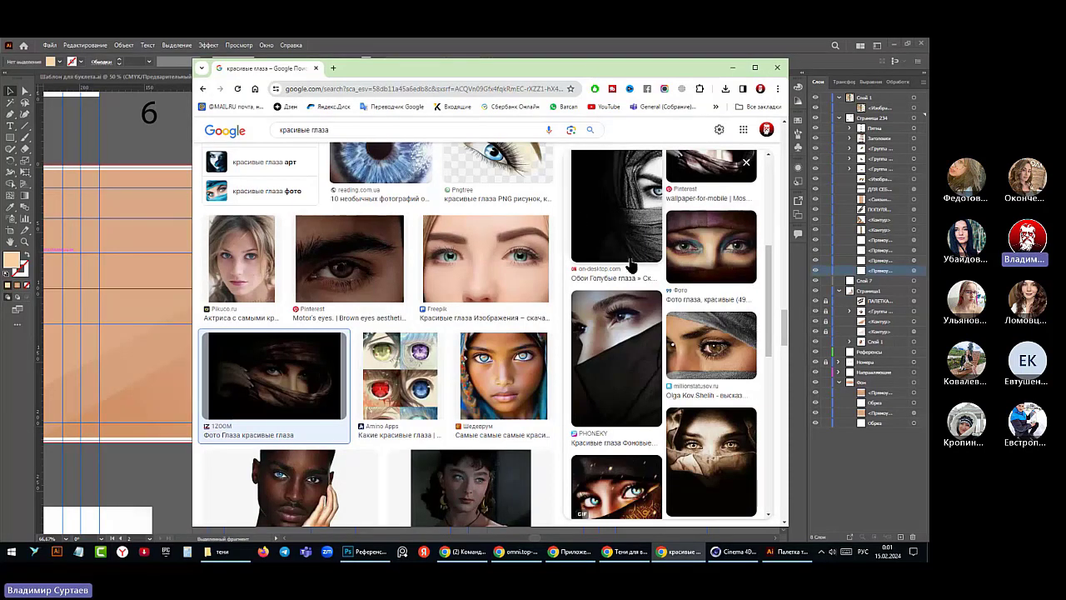
{"action": "scroll", "coordinate": [316, 360], "scroll_direction": "down", "scroll_amount": 6}
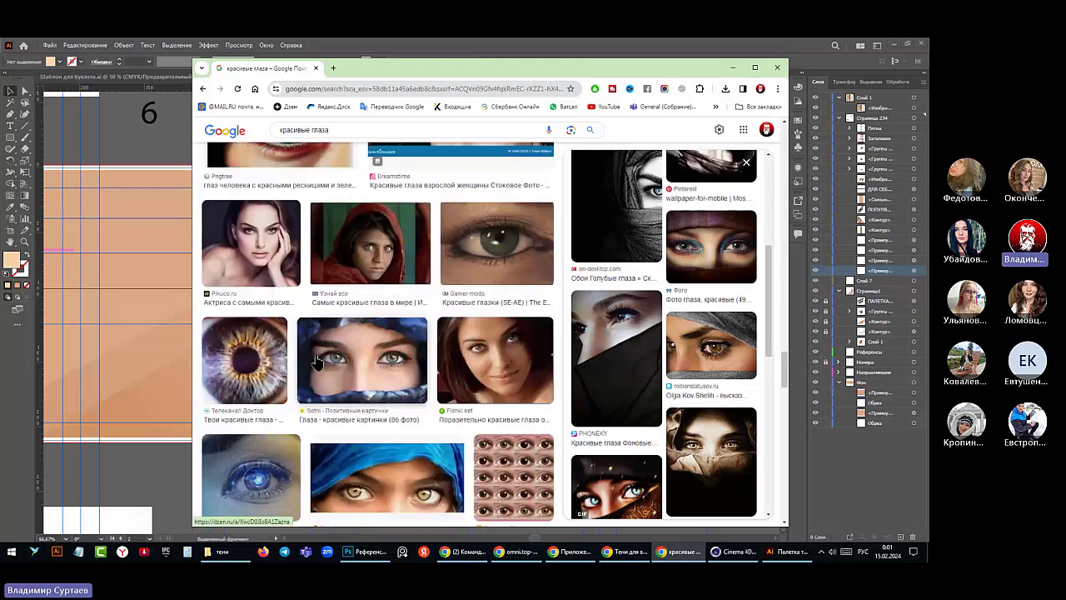
{"action": "scroll", "coordinate": [298, 292], "scroll_direction": "down", "scroll_amount": 1}
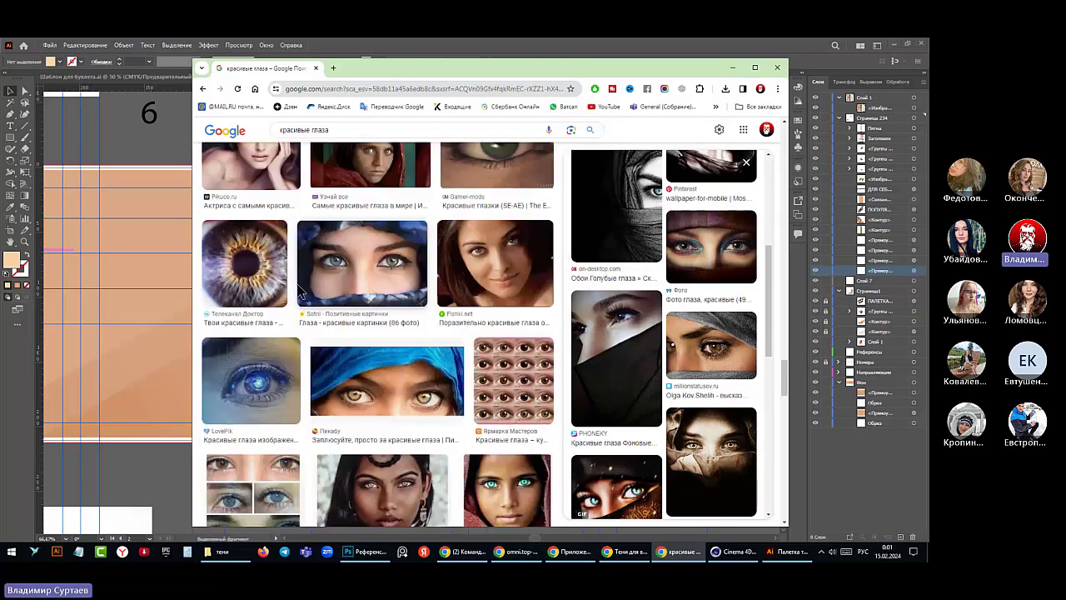
{"action": "scroll", "coordinate": [300, 291], "scroll_direction": "down", "scroll_amount": 2}
{"action": "scroll", "coordinate": [301, 293], "scroll_direction": "down", "scroll_amount": 10}
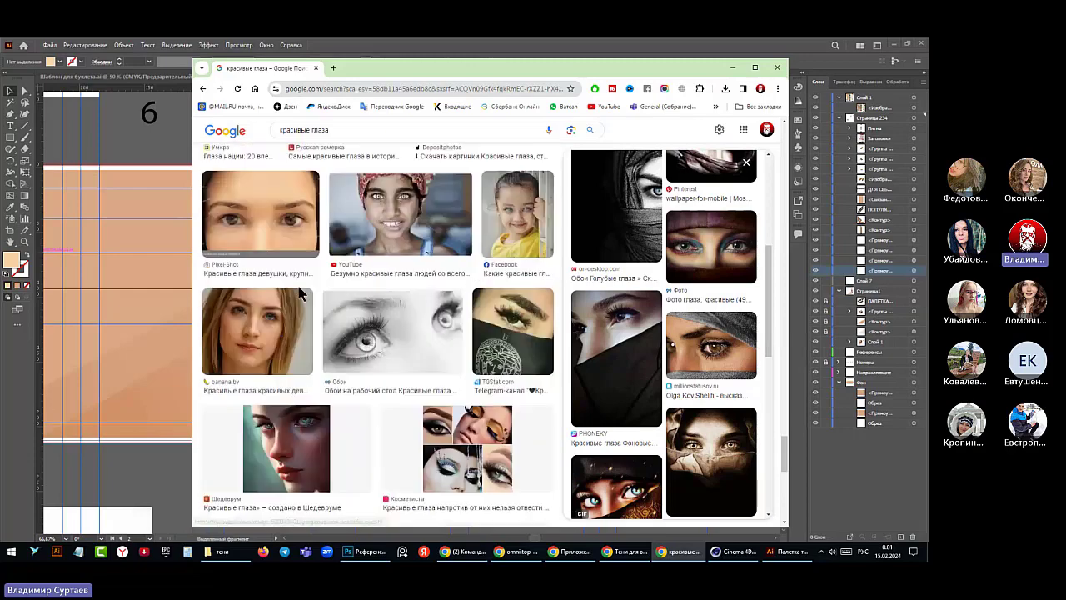
{"action": "scroll", "coordinate": [304, 279], "scroll_direction": "down", "scroll_amount": 5}
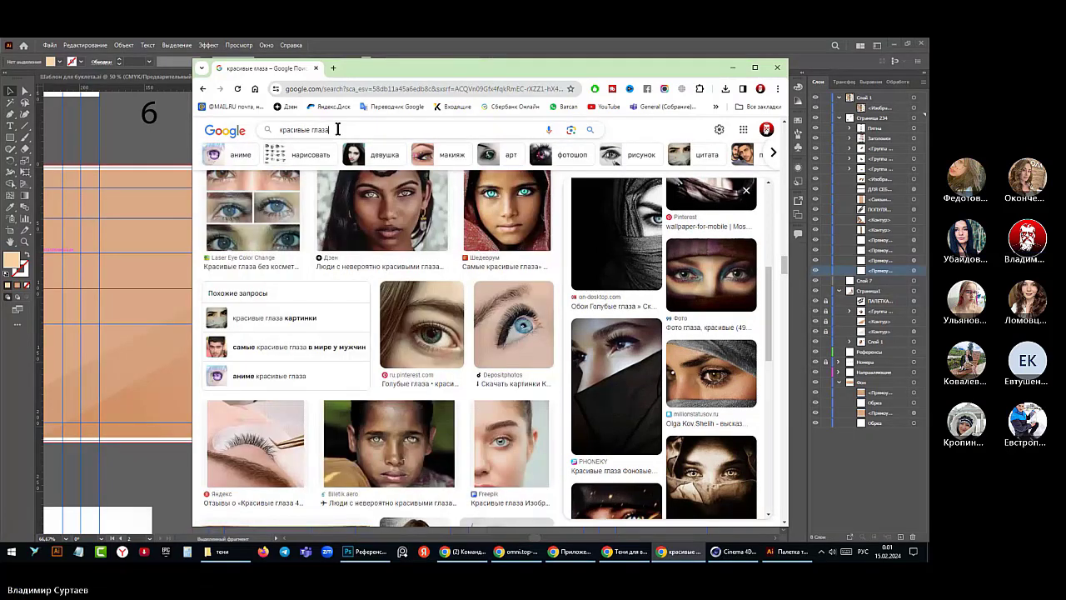
- Change the image search to 'красивые девушки с макияжем'
{"action": "double_click", "coordinate": [309, 129]}
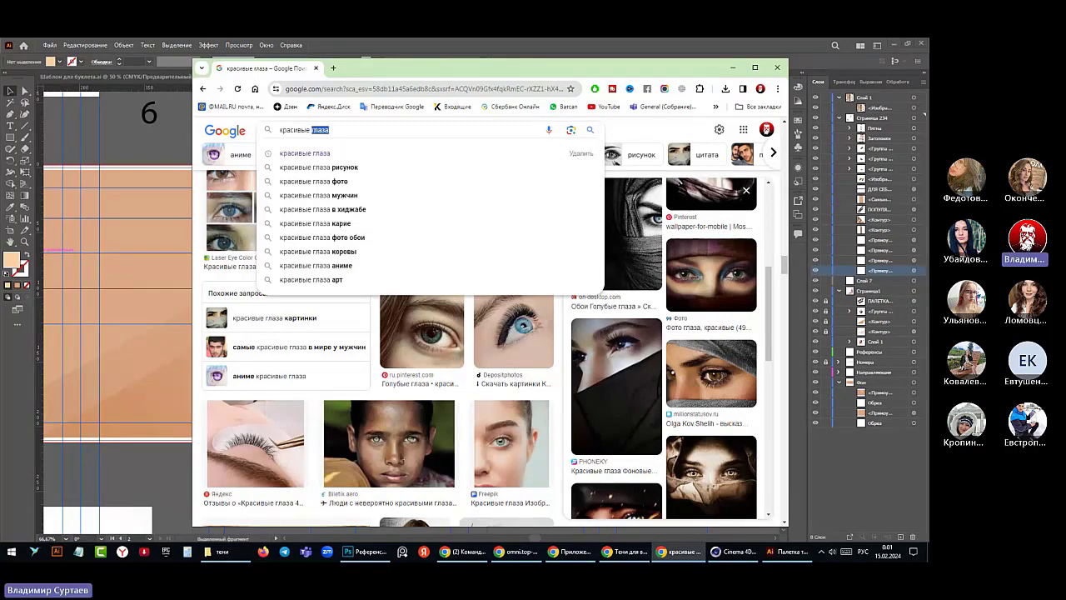
{"action": "type", "text": "девуш"}
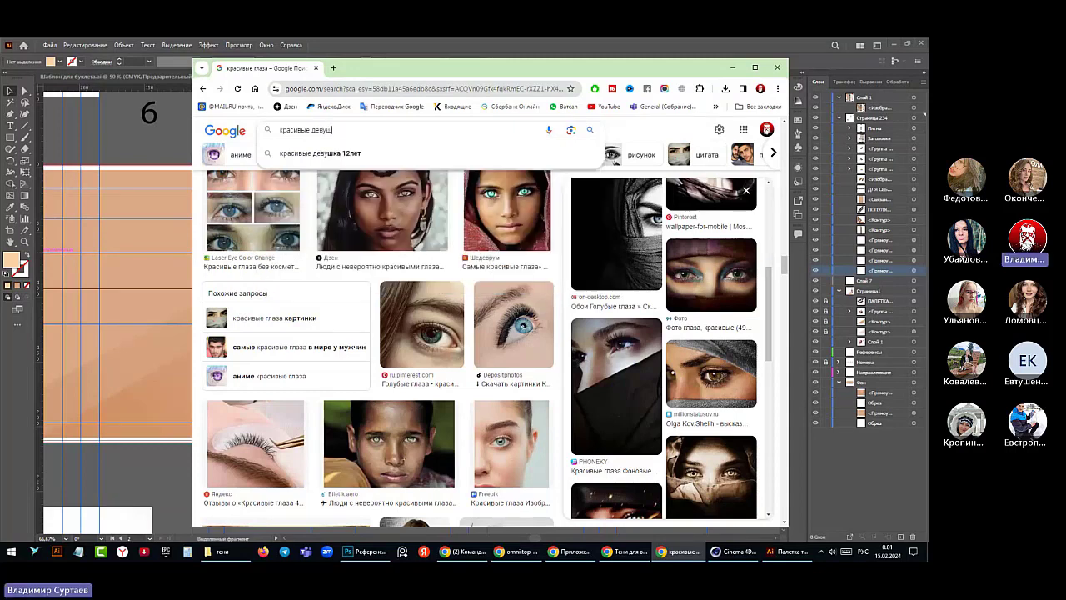
{"action": "type", "text": "ки"}
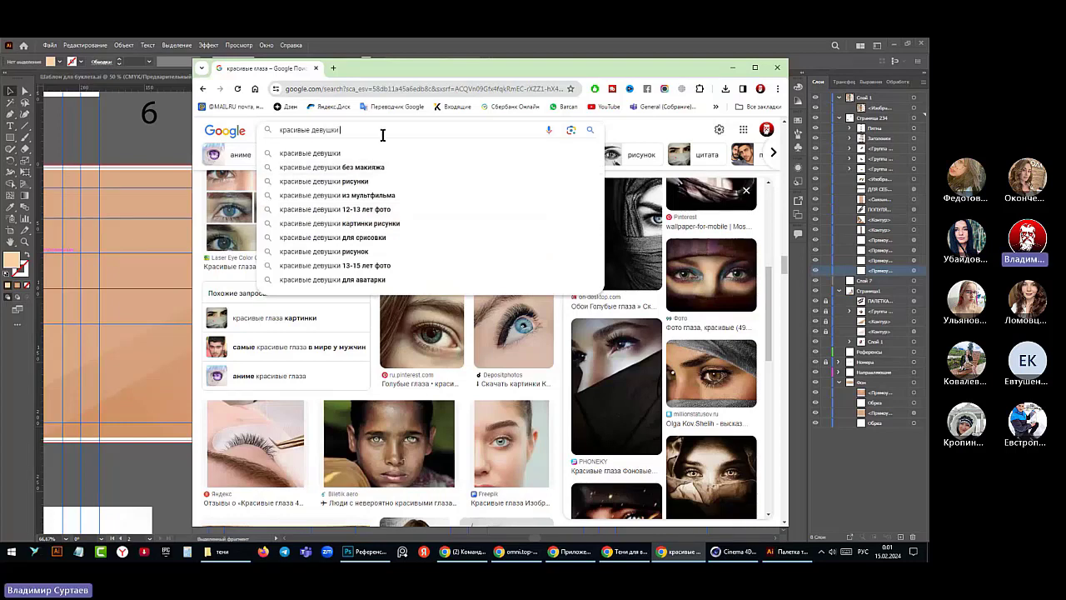
{"action": "type", "text": " с м"}
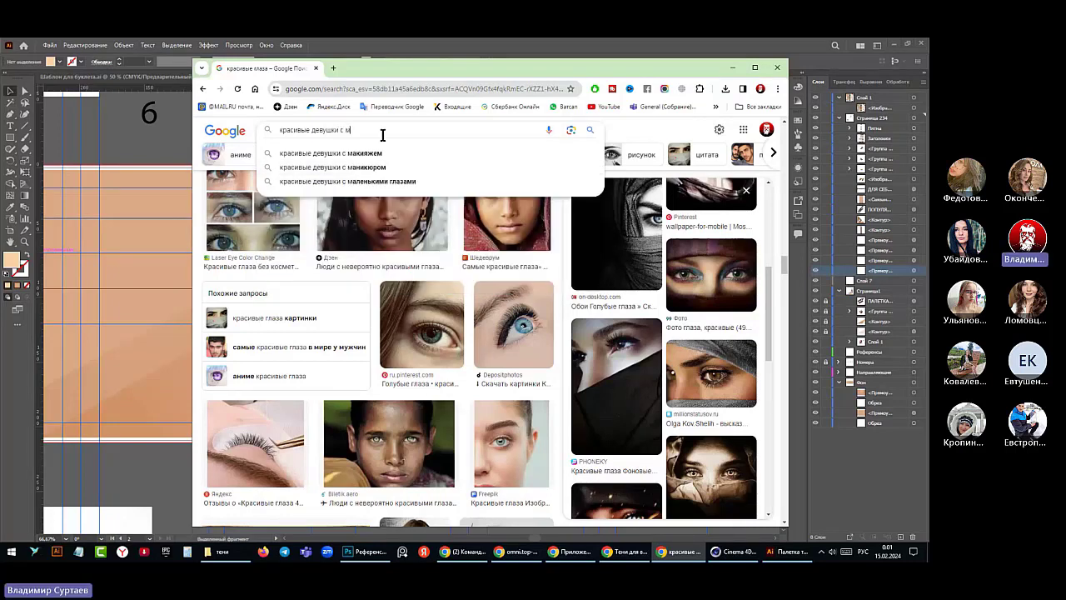
{"action": "type", "text": "акияж"}
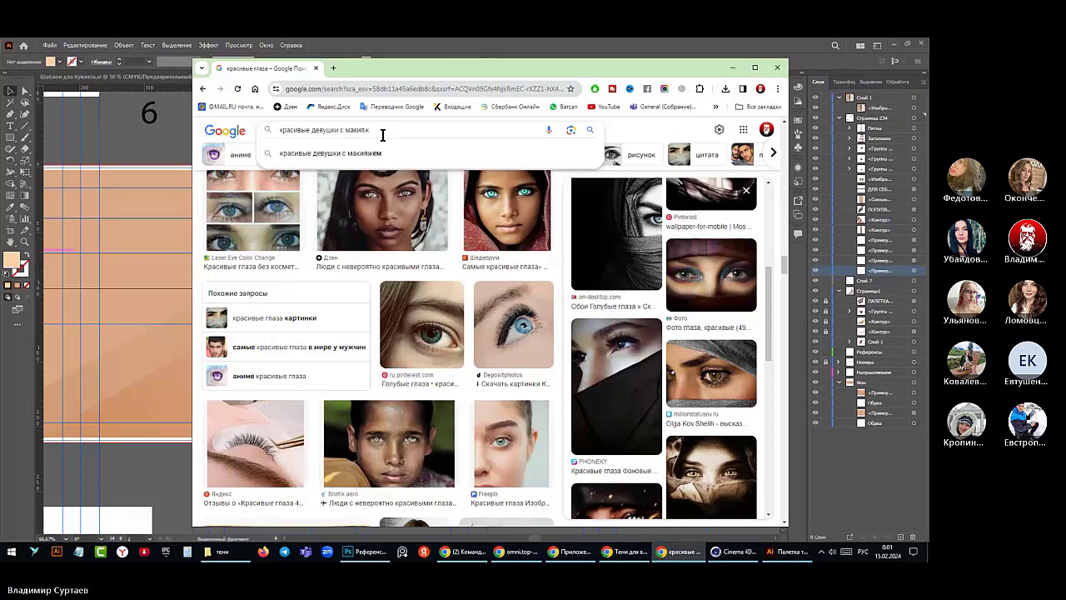
{"action": "type", "text": "ем"}
{"action": "left_click", "coordinate": [355, 153]}
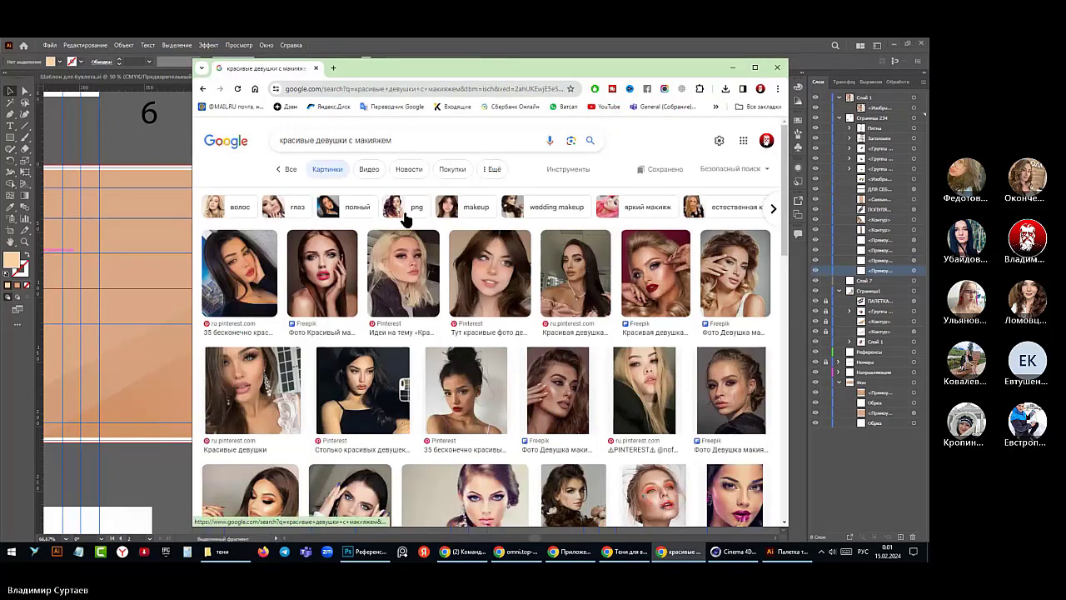
- Scroll through the makeup portrait results and the related wedding-makeup images
{"action": "scroll", "coordinate": [405, 218], "scroll_direction": "down", "scroll_amount": 1}
{"action": "scroll", "coordinate": [405, 218], "scroll_direction": "down", "scroll_amount": 3}
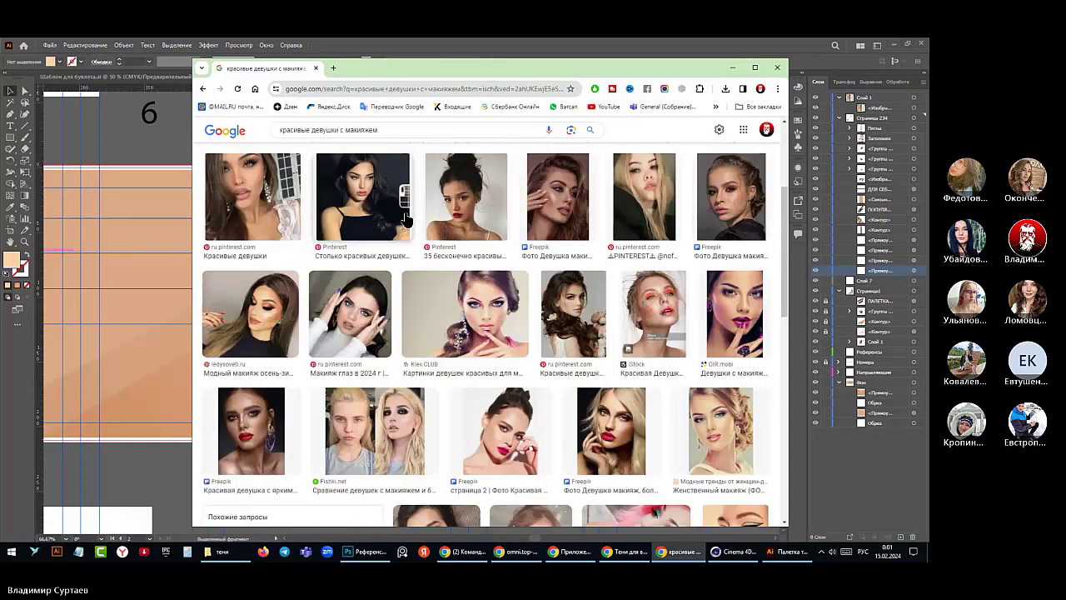
{"action": "scroll", "coordinate": [405, 219], "scroll_direction": "down", "scroll_amount": 3}
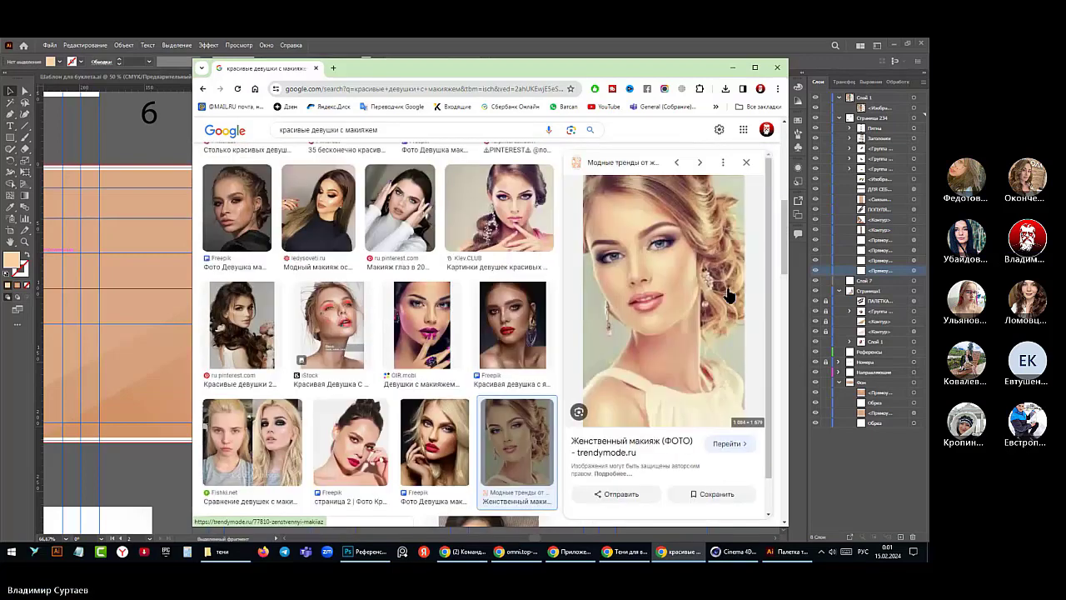
{"action": "scroll", "coordinate": [537, 295], "scroll_direction": "down", "scroll_amount": 3}
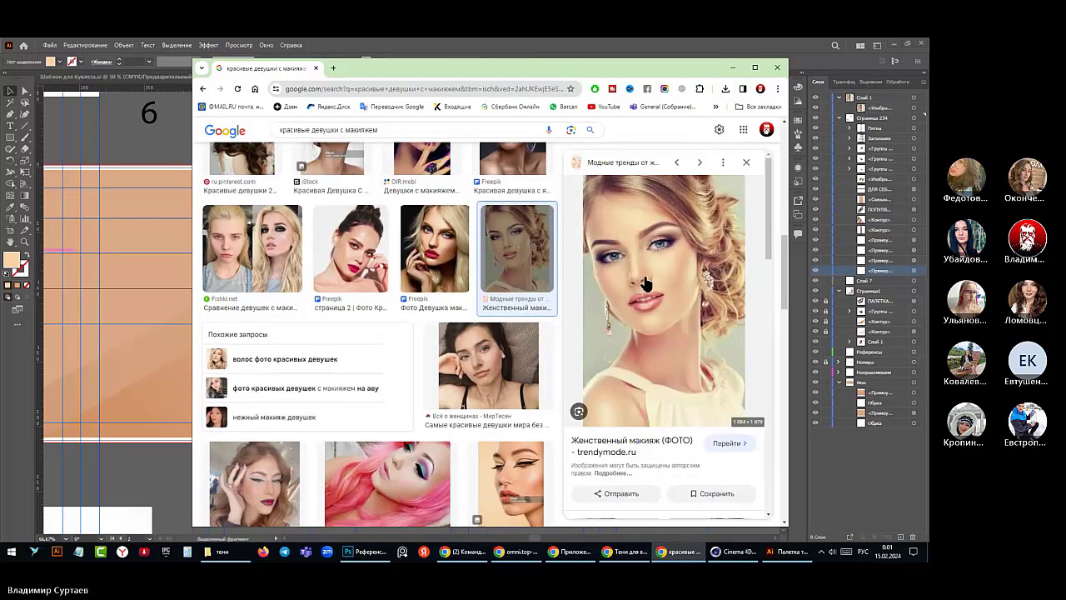
{"action": "scroll", "coordinate": [641, 292], "scroll_direction": "down", "scroll_amount": 5}
{"action": "scroll", "coordinate": [646, 285], "scroll_direction": "down", "scroll_amount": 3}
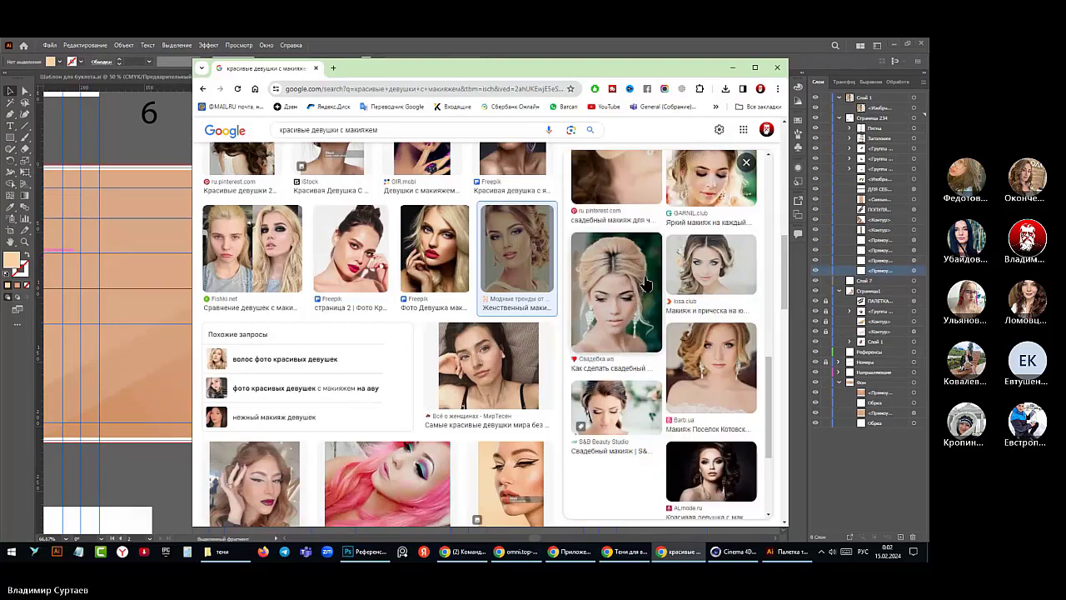
{"action": "scroll", "coordinate": [458, 297], "scroll_direction": "down", "scroll_amount": 4}
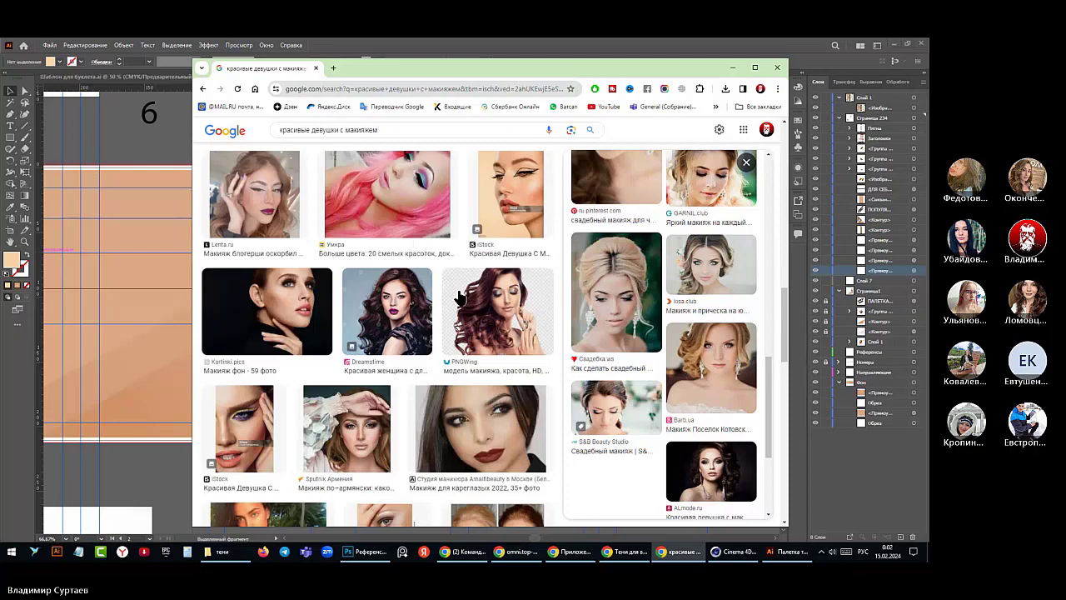
{"action": "scroll", "coordinate": [459, 298], "scroll_direction": "down", "scroll_amount": 4}
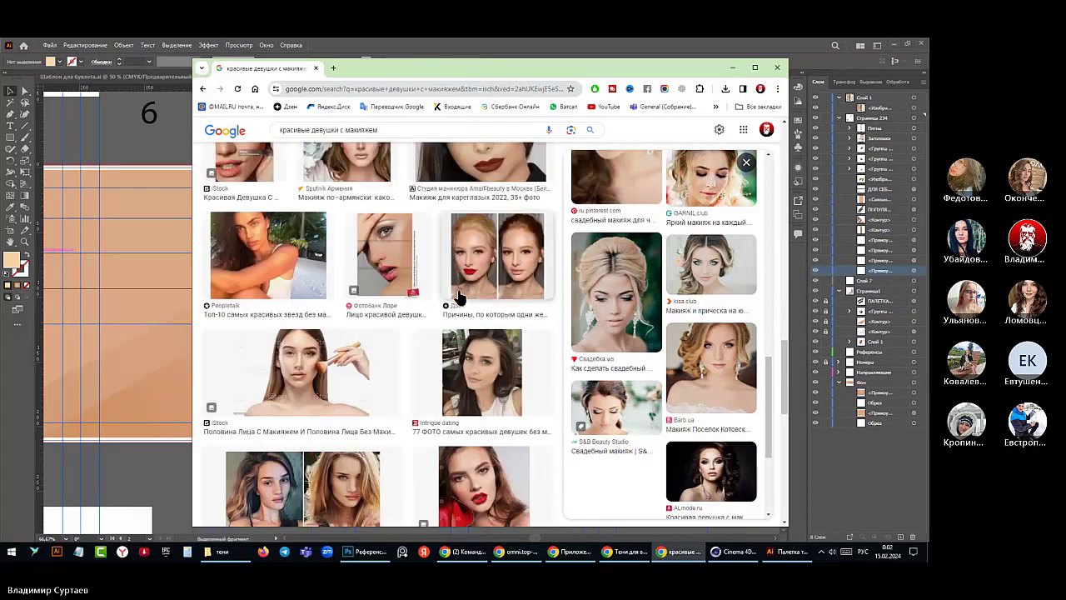
{"action": "scroll", "coordinate": [459, 298], "scroll_direction": "down", "scroll_amount": 1}
{"action": "scroll", "coordinate": [459, 297], "scroll_direction": "down", "scroll_amount": 1}
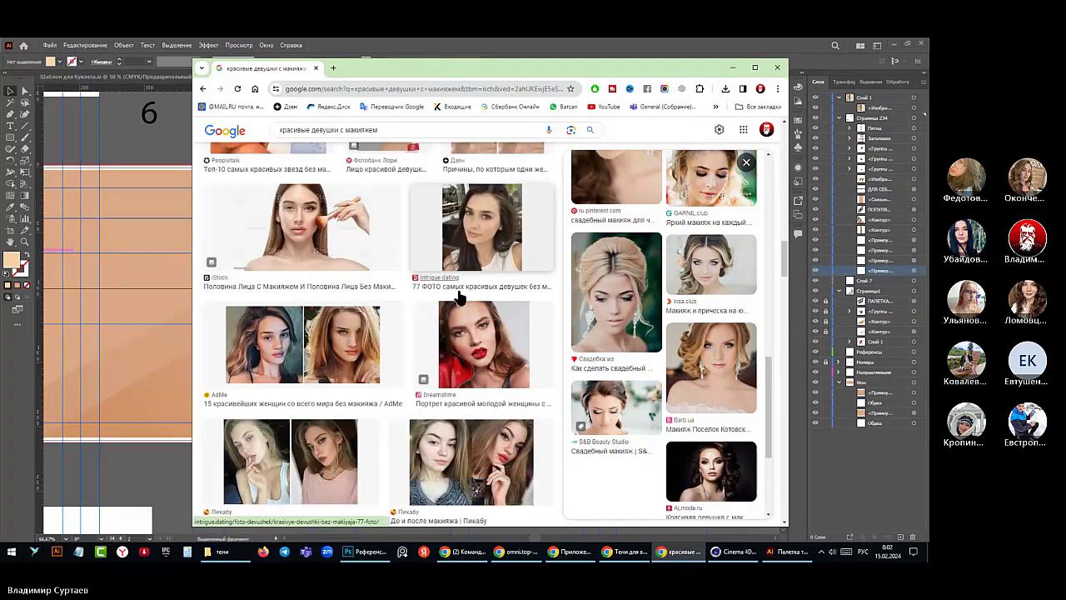
{"action": "scroll", "coordinate": [459, 297], "scroll_direction": "down", "scroll_amount": 1}
{"action": "scroll", "coordinate": [459, 297], "scroll_direction": "down", "scroll_amount": 1}
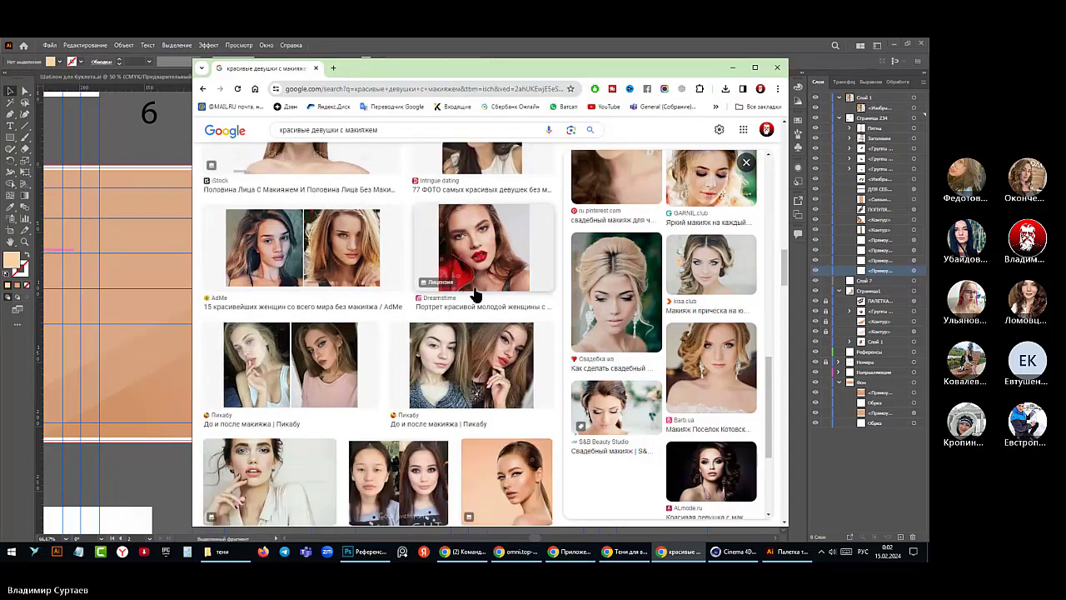
{"action": "scroll", "coordinate": [477, 294], "scroll_direction": "down", "scroll_amount": 2}
- Preview the Dreamstime portrait of the woman with winged eyeliner
{"action": "left_click", "coordinate": [533, 299]}
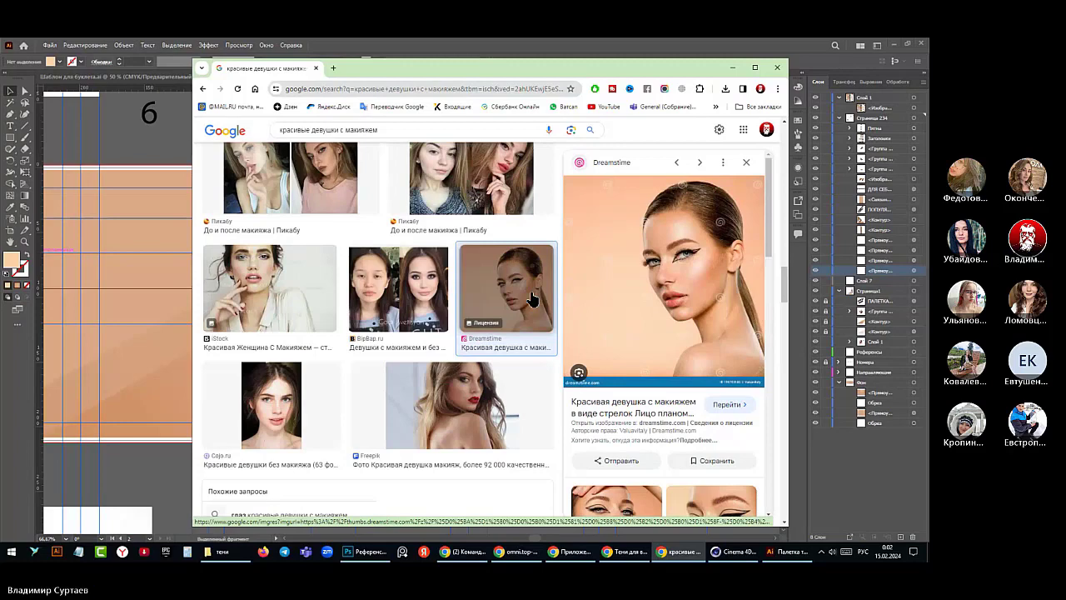
{"action": "scroll", "coordinate": [649, 289], "scroll_direction": "down", "scroll_amount": 3}
{"action": "scroll", "coordinate": [649, 289], "scroll_direction": "down", "scroll_amount": 10}
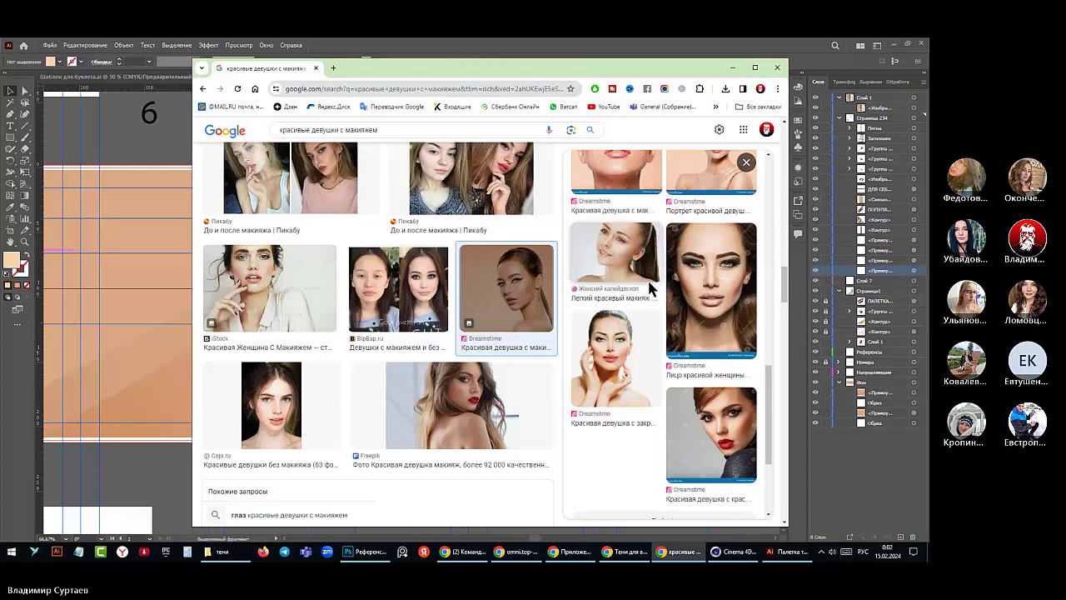
{"action": "scroll", "coordinate": [650, 289], "scroll_direction": "up", "scroll_amount": 5}
{"action": "scroll", "coordinate": [650, 289], "scroll_direction": "up", "scroll_amount": 8}
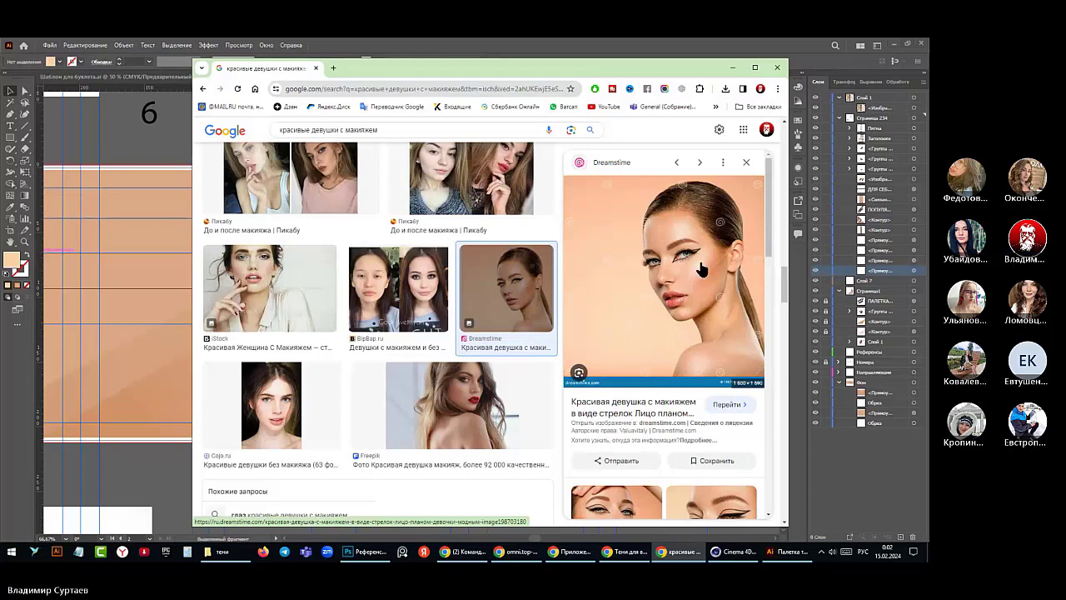
- Copy the portrait image to the clipboard and minimise Chrome
{"action": "right_click", "coordinate": [702, 269]}
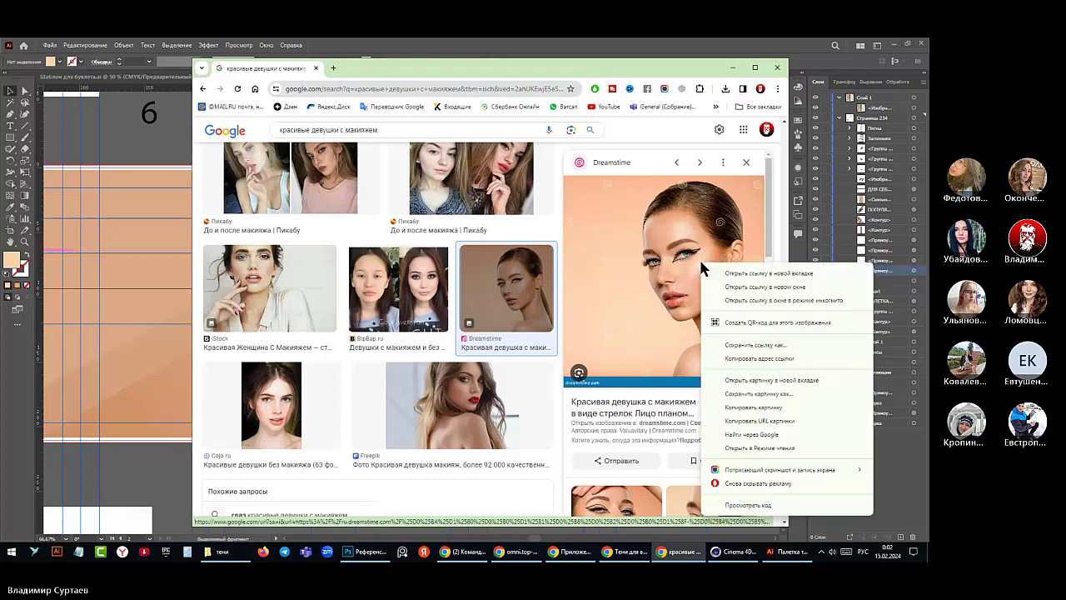
{"action": "left_click", "coordinate": [749, 407]}
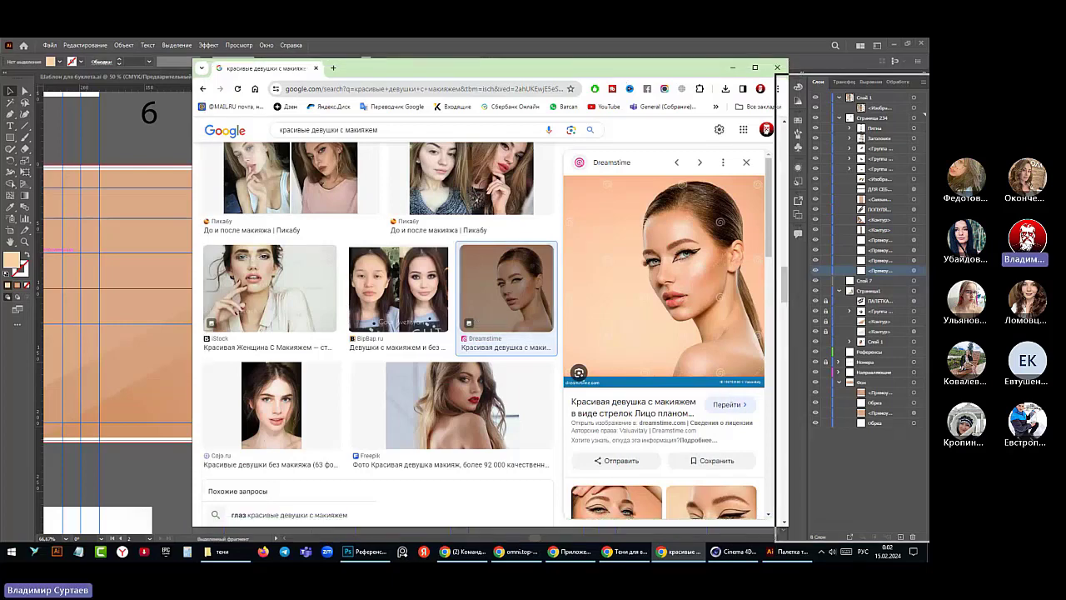
{"action": "left_click", "coordinate": [732, 67]}
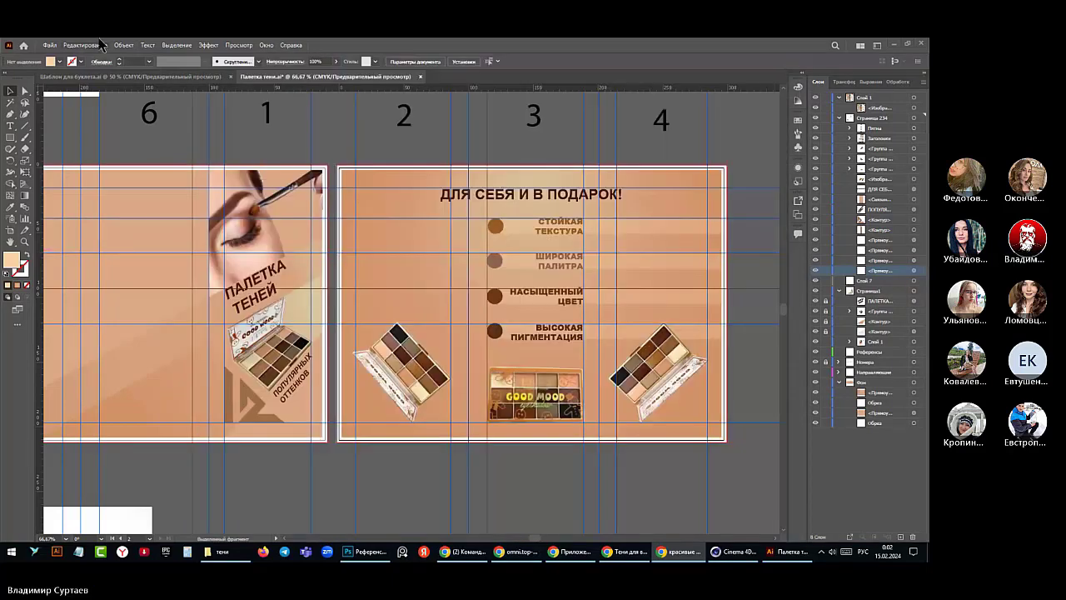
{"action": "left_click", "coordinate": [100, 44]}
{"action": "left_click", "coordinate": [99, 105]}
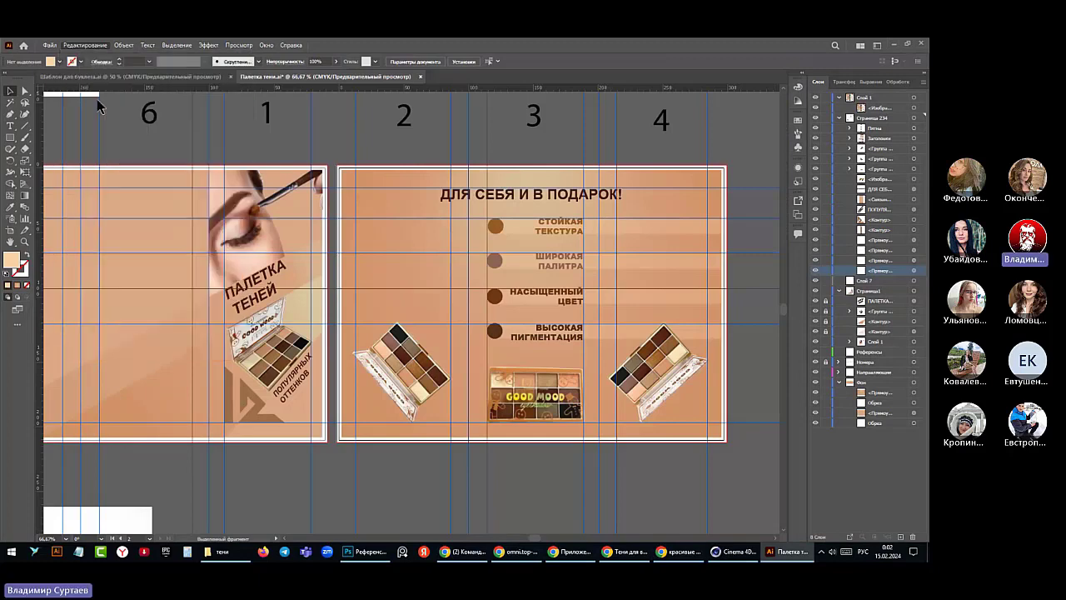
{"action": "scroll", "coordinate": [381, 229], "scroll_direction": "down", "scroll_amount": 3}
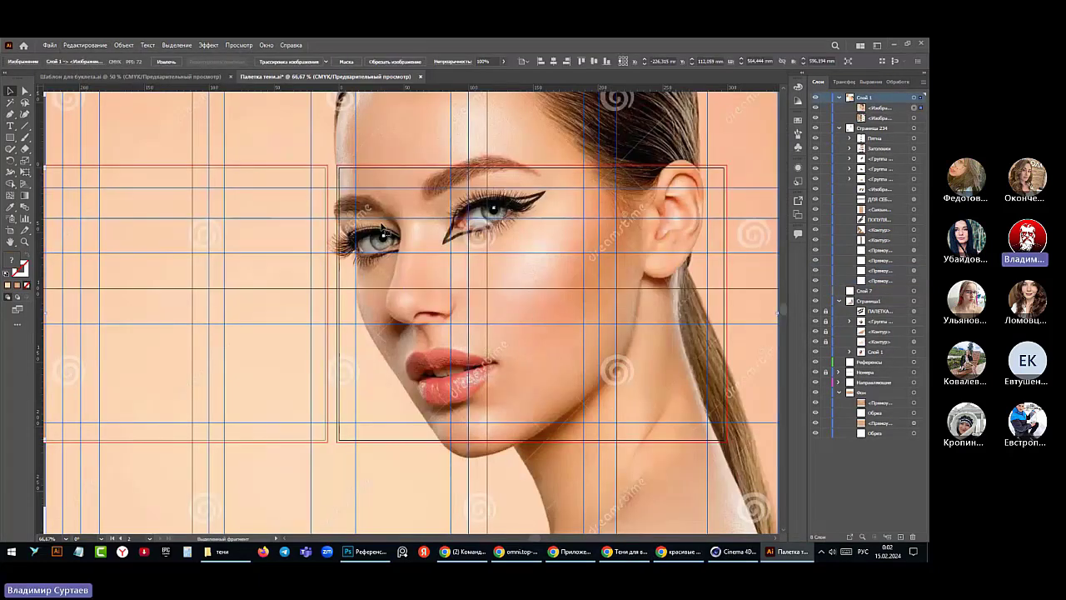
{"action": "scroll", "coordinate": [380, 230], "scroll_direction": "up", "scroll_amount": 1}
{"action": "scroll", "coordinate": [379, 230], "scroll_direction": "down", "scroll_amount": 1}
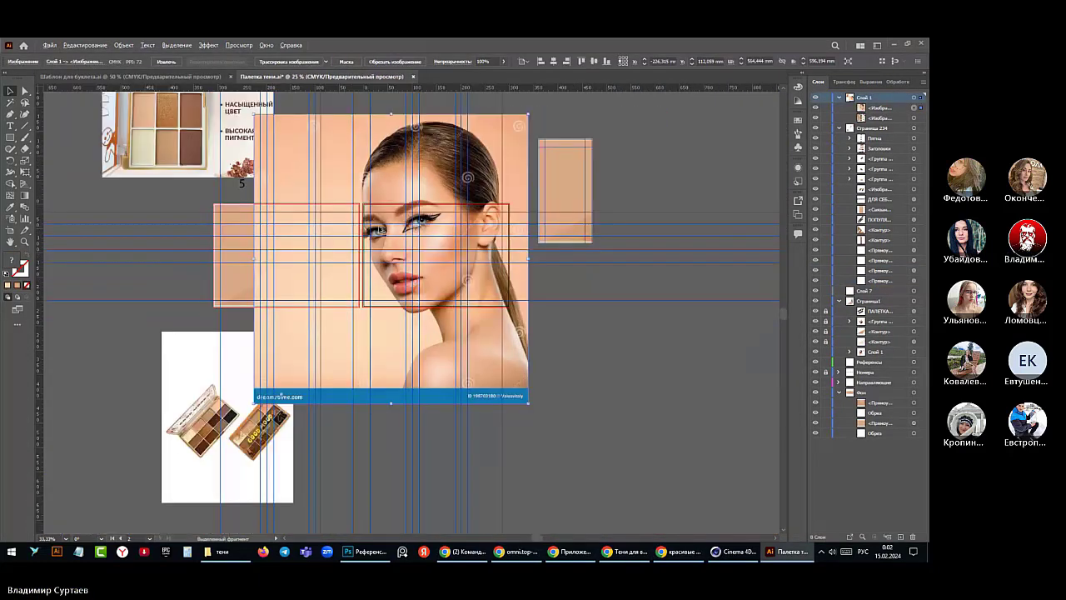
{"action": "scroll", "coordinate": [380, 229], "scroll_direction": "up", "scroll_amount": 2}
{"action": "scroll", "coordinate": [380, 230], "scroll_direction": "down", "scroll_amount": 1}
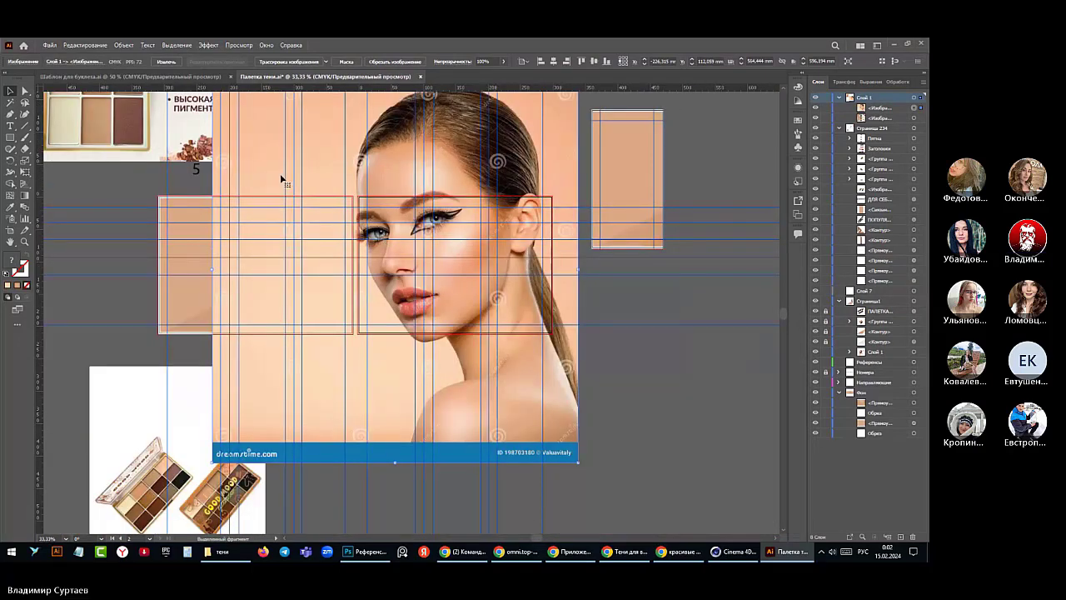
{"action": "key", "text": "Delete"}
{"action": "scroll", "coordinate": [412, 344], "scroll_direction": "down", "scroll_amount": 2}
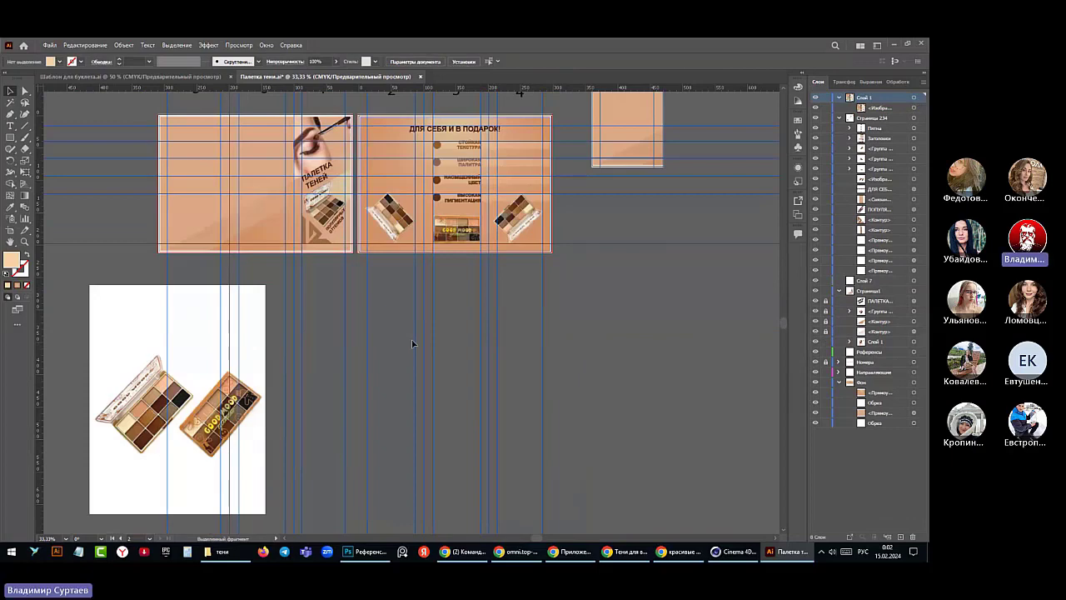
{"action": "left_click", "coordinate": [359, 557]}
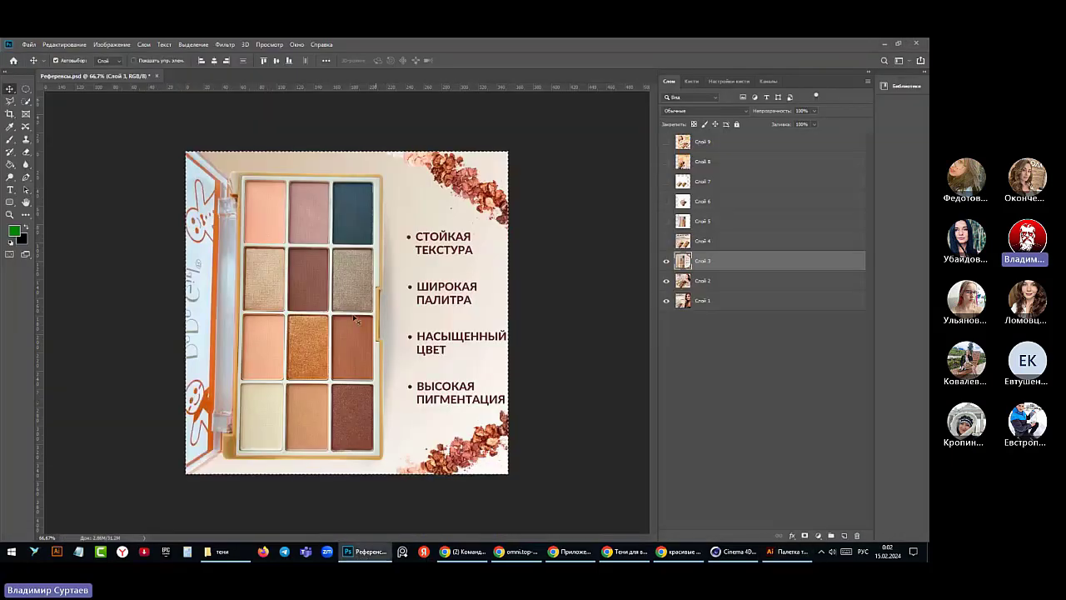
- Create a new clipboard-sized blank Photoshop document
{"action": "left_click", "coordinate": [28, 45]}
{"action": "left_click", "coordinate": [42, 52]}
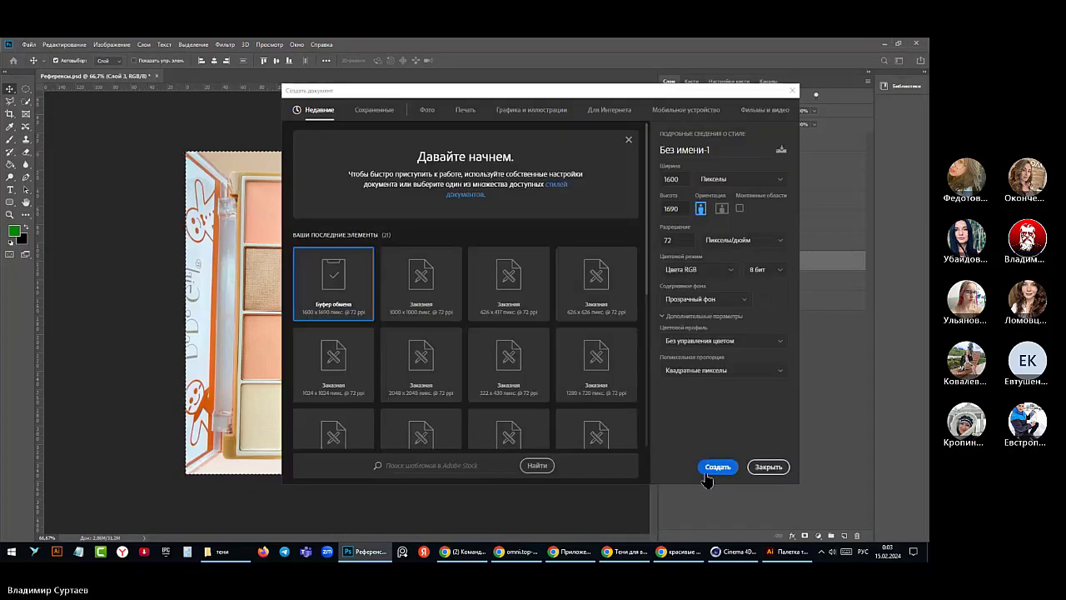
{"action": "left_click", "coordinate": [706, 473]}
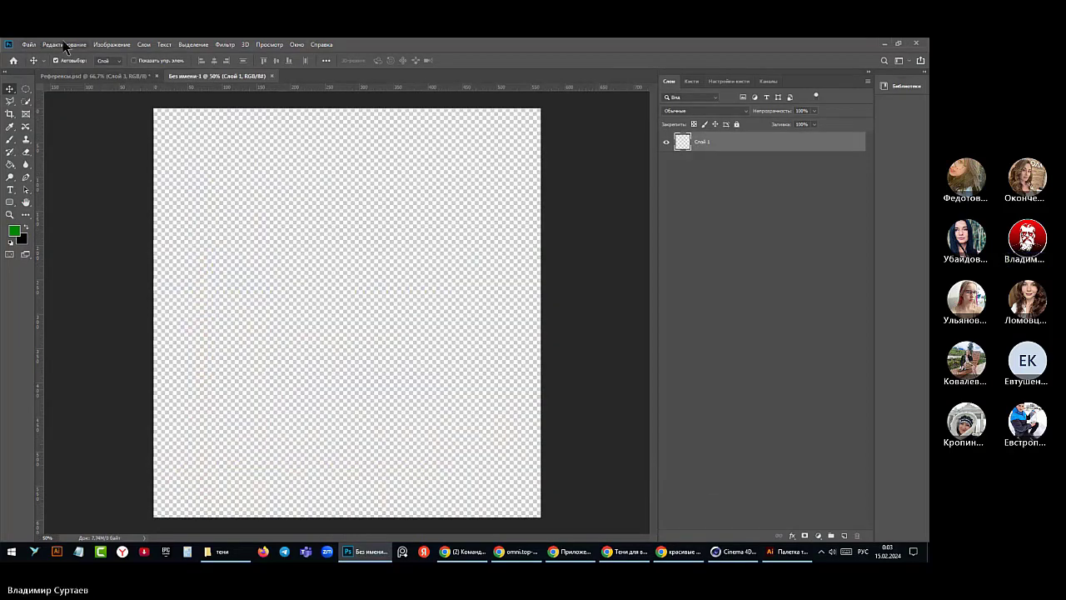
- Paste the eyeliner portrait as Слой 1 and zoom in on the hairline
{"action": "left_click", "coordinate": [65, 45]}
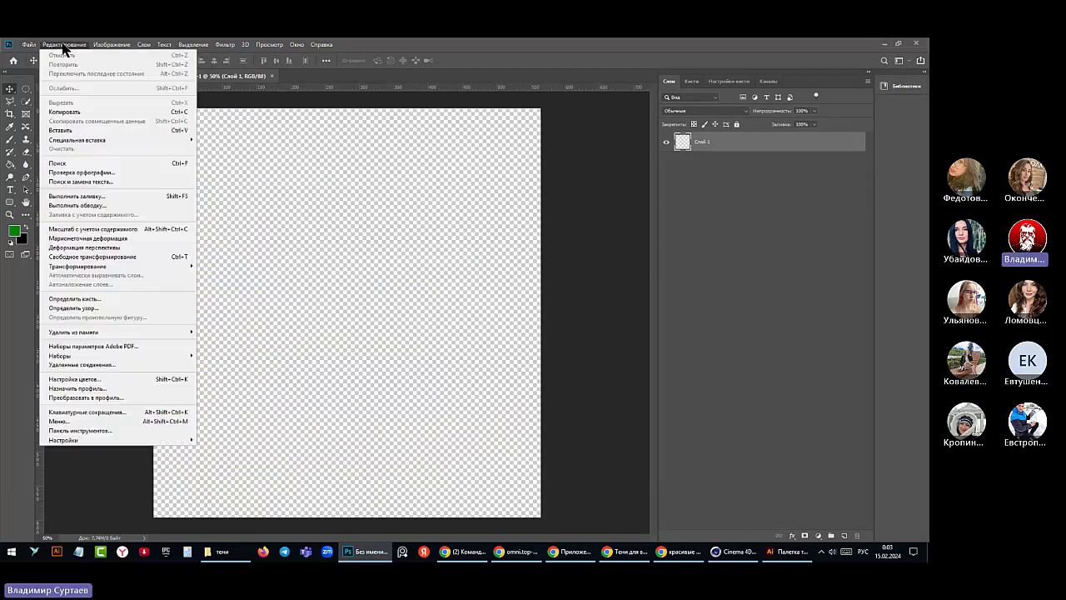
{"action": "left_click", "coordinate": [63, 131]}
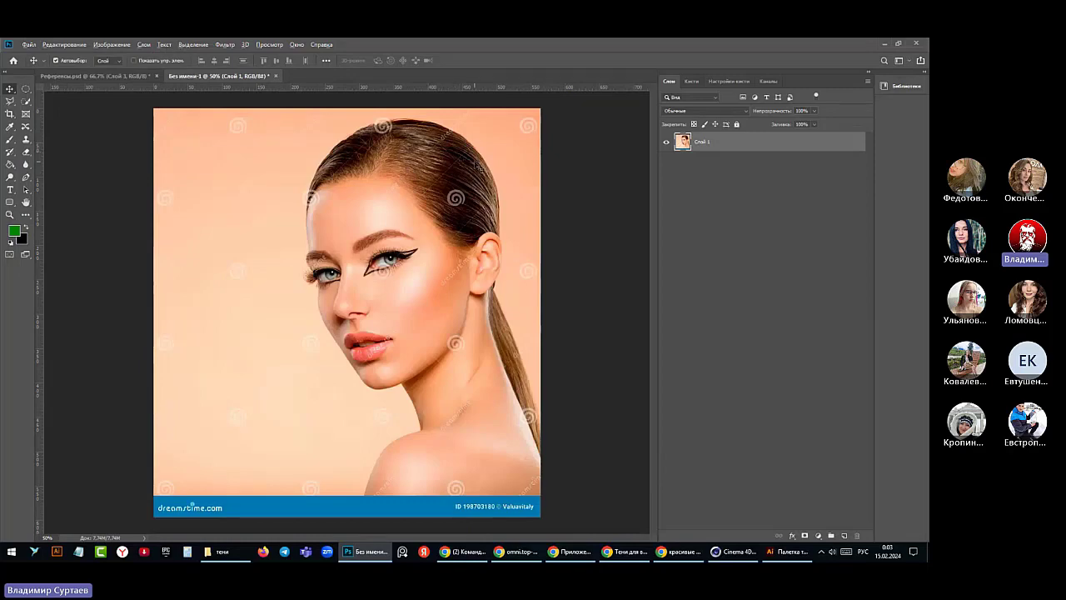
{"action": "scroll", "coordinate": [473, 164], "scroll_direction": "up", "scroll_amount": 1}
{"action": "scroll", "coordinate": [474, 164], "scroll_direction": "up", "scroll_amount": 1}
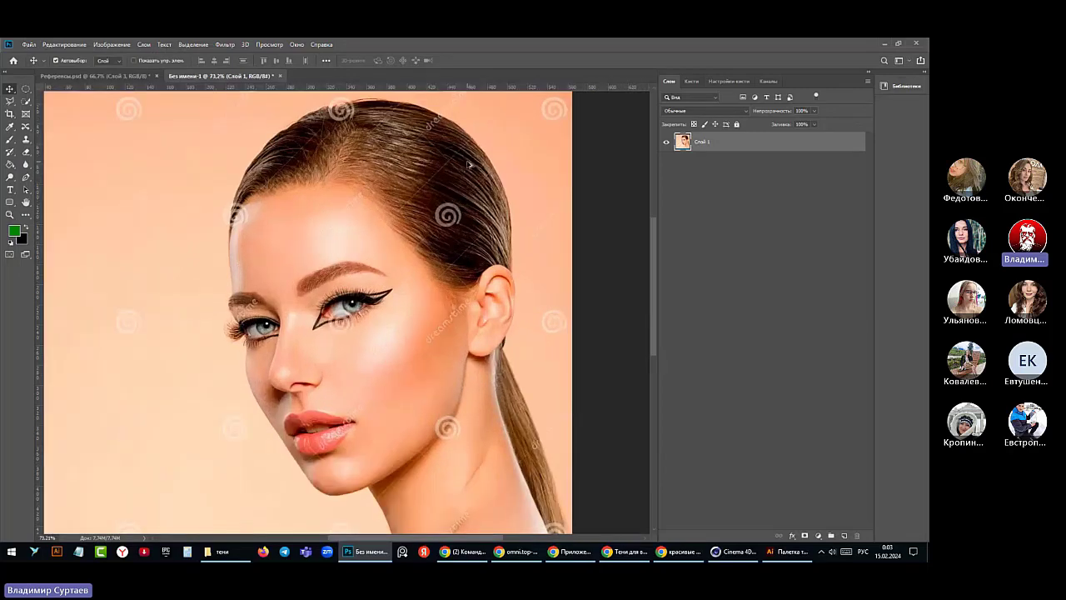
{"action": "scroll", "coordinate": [450, 167], "scroll_direction": "up", "scroll_amount": 1}
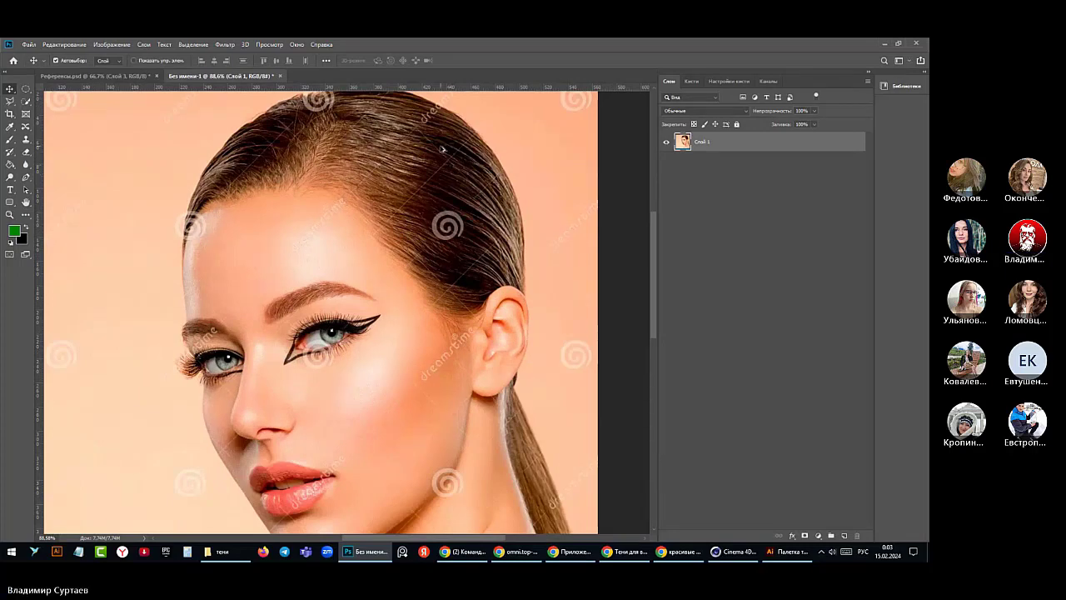
{"action": "scroll", "coordinate": [442, 149], "scroll_direction": "down", "scroll_amount": 2}
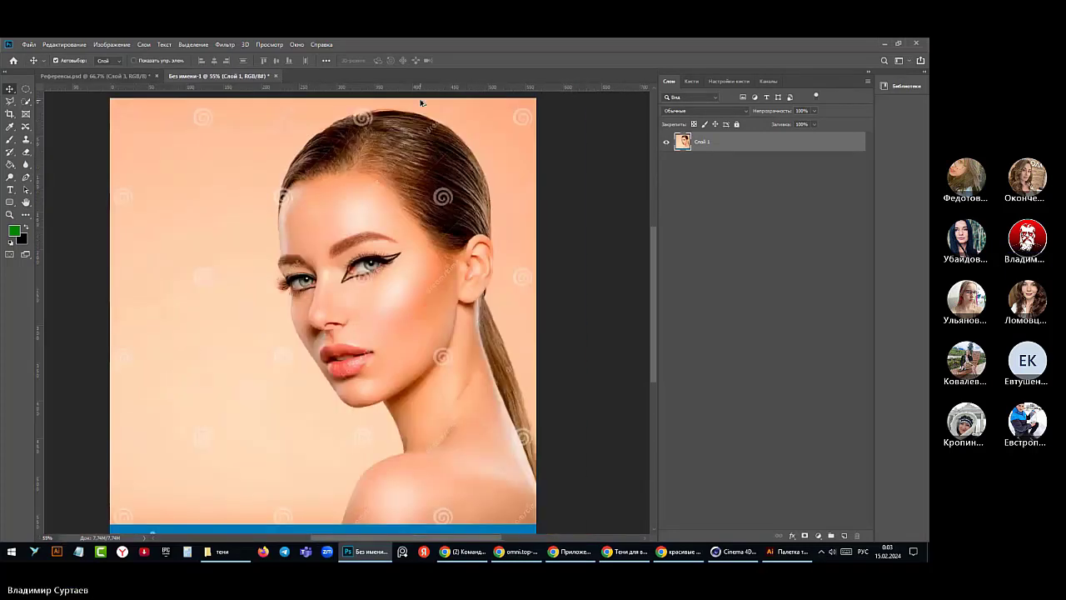
{"action": "scroll", "coordinate": [383, 108], "scroll_direction": "up", "scroll_amount": 5}
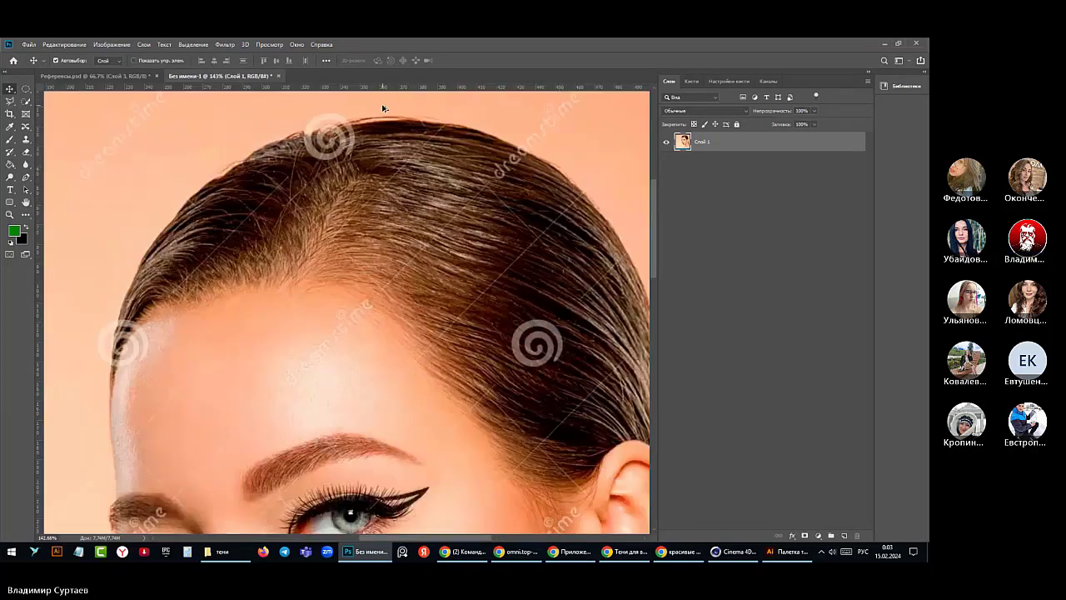
{"action": "scroll", "coordinate": [383, 108], "scroll_direction": "up", "scroll_amount": 4}
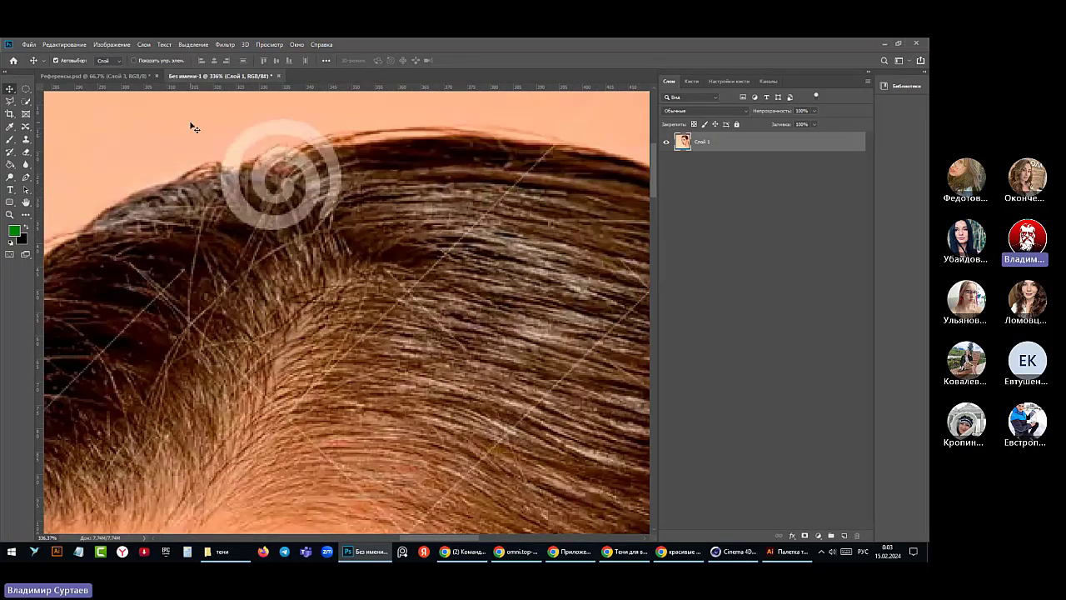
- Lasso a selection around the swirl watermark at the top of the hair
{"action": "left_click", "coordinate": [10, 101]}
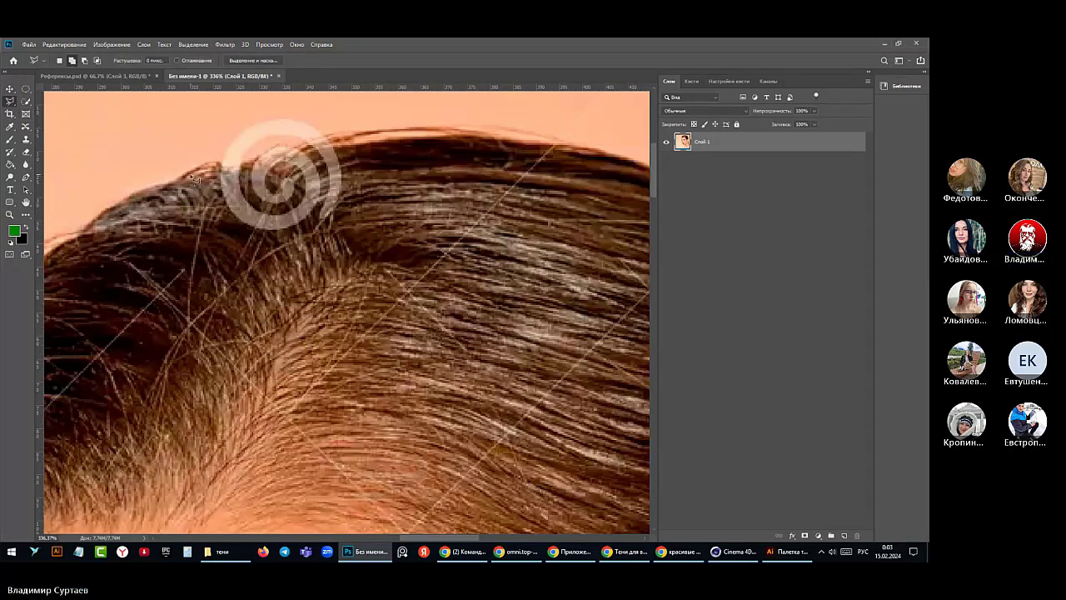
{"action": "left_click", "coordinate": [233, 133]}
{"action": "left_click", "coordinate": [218, 206]}
{"action": "left_click", "coordinate": [252, 235]}
{"action": "left_click", "coordinate": [329, 229]}
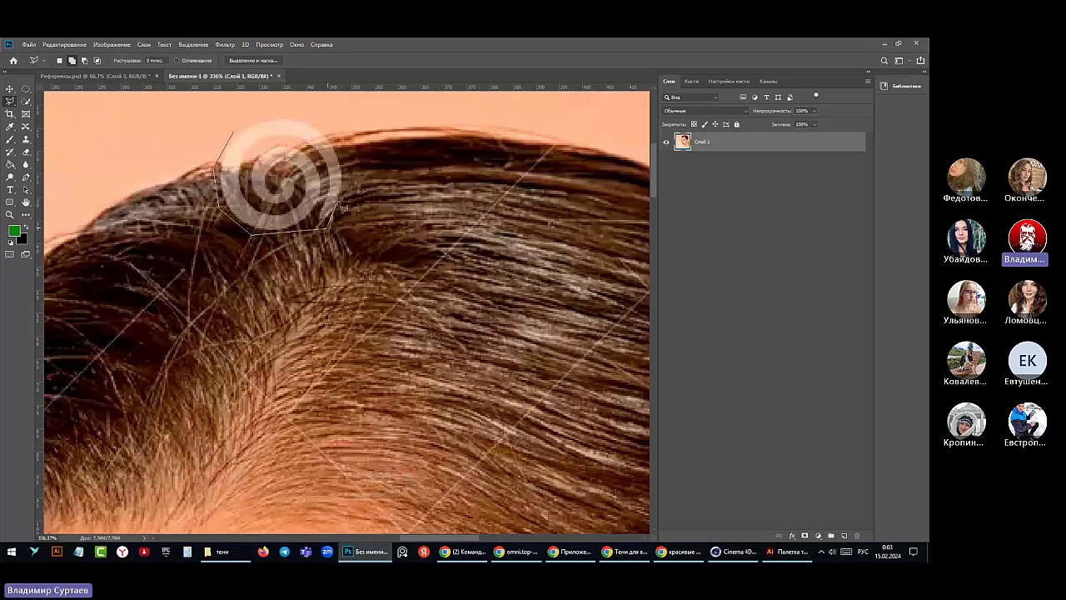
{"action": "left_click", "coordinate": [344, 181]}
{"action": "left_click", "coordinate": [323, 123]}
{"action": "left_click", "coordinate": [234, 130]}
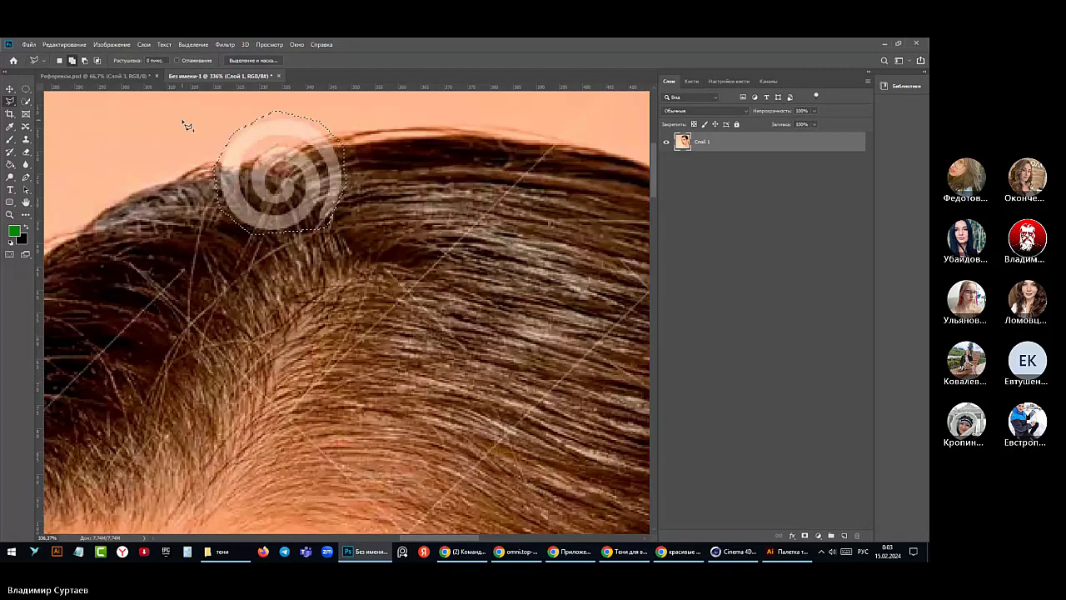
- Content-aware fill the selected swirl with matching hair and background
{"action": "left_click", "coordinate": [64, 44]}
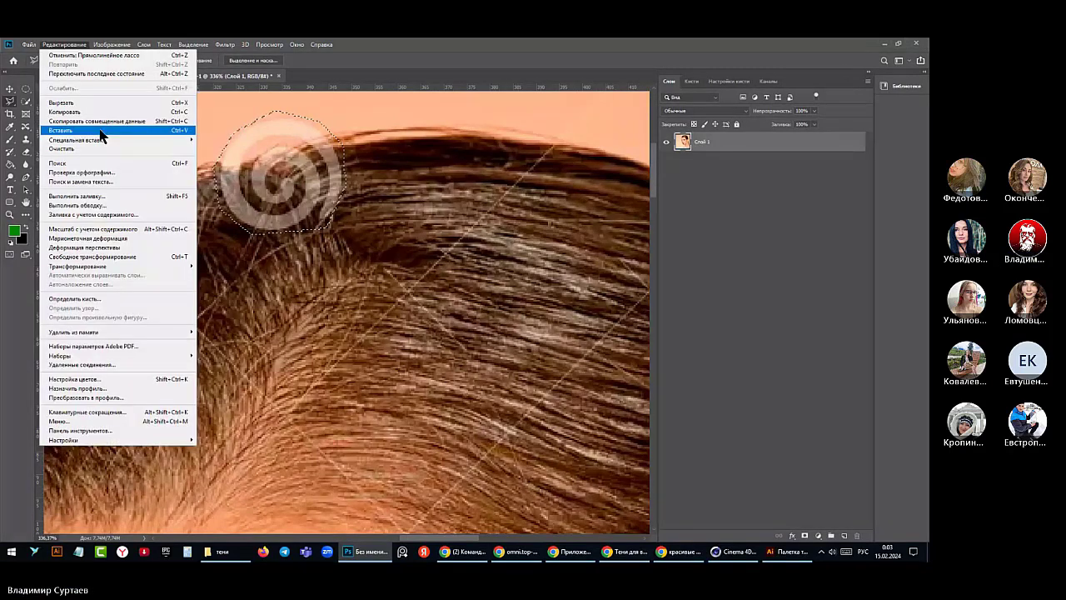
{"action": "left_click", "coordinate": [77, 196]}
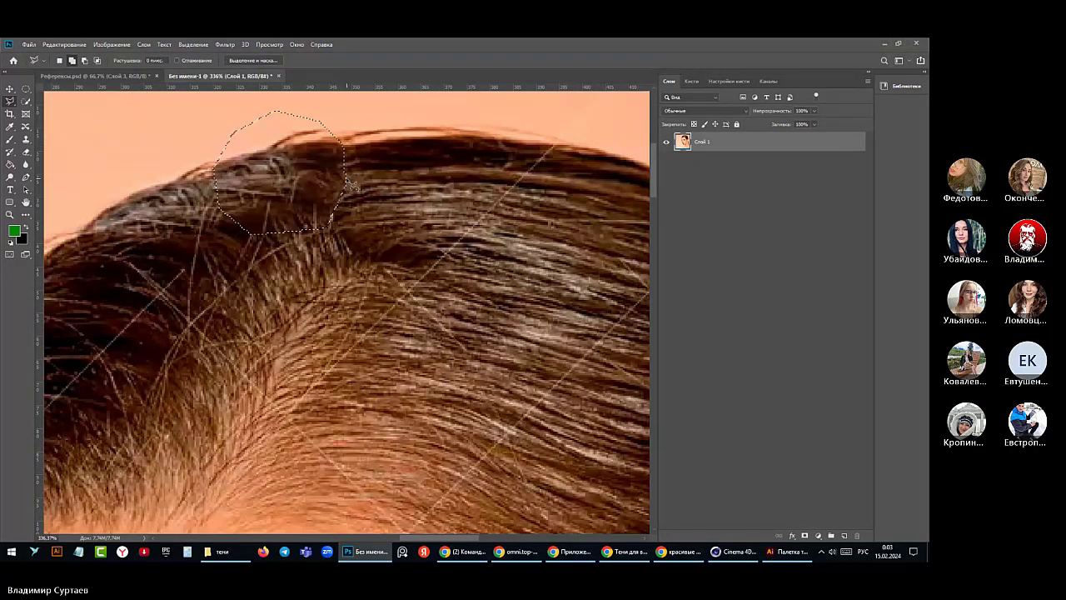
{"action": "scroll", "coordinate": [192, 133], "scroll_direction": "down", "scroll_amount": 1}
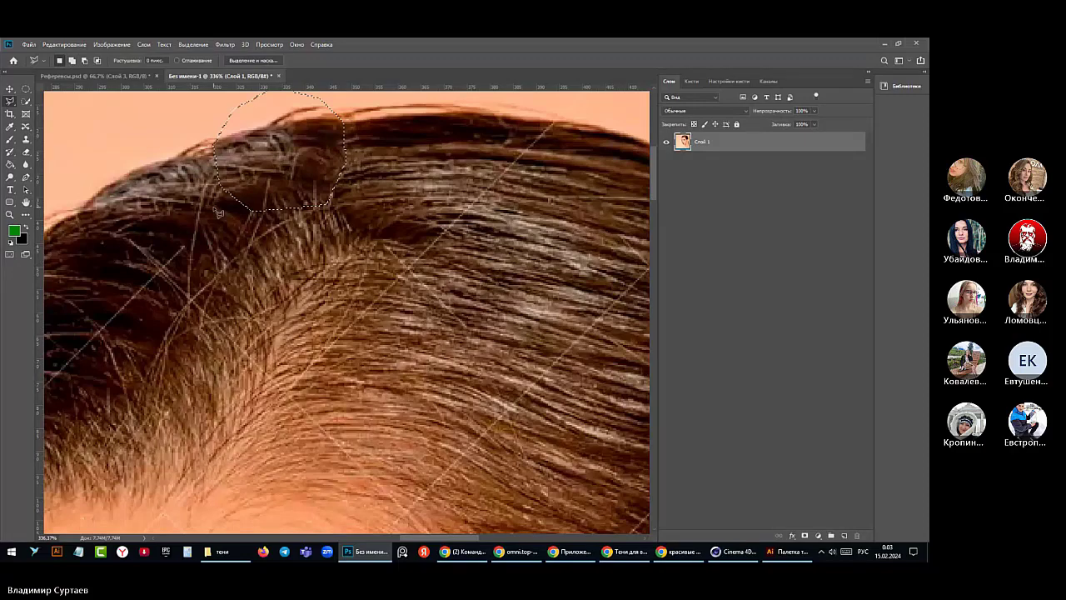
{"action": "scroll", "coordinate": [218, 213], "scroll_direction": "down", "scroll_amount": 5}
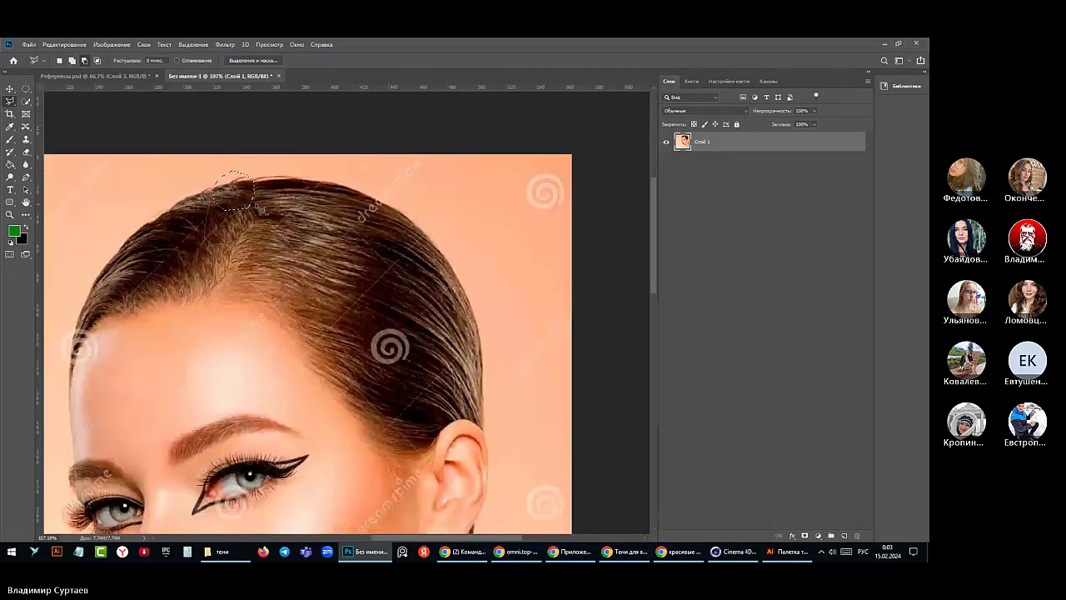
- Outline the diagonal dreamstime lettering along the hair's top edge with the Polygonal Lasso
{"action": "scroll", "coordinate": [413, 185], "scroll_direction": "up", "scroll_amount": 4}
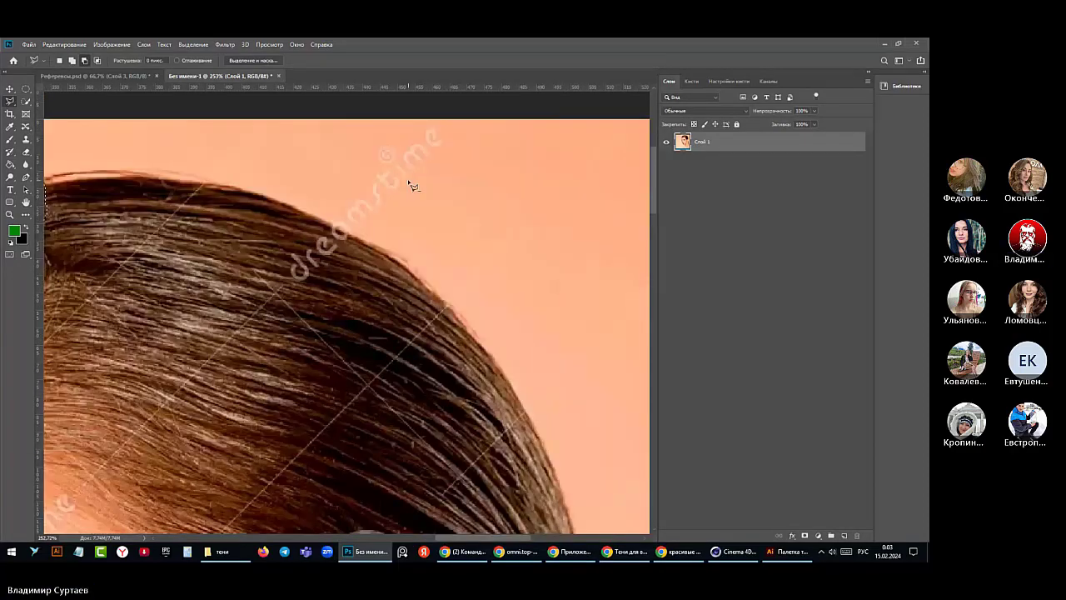
{"action": "left_click", "coordinate": [425, 126]}
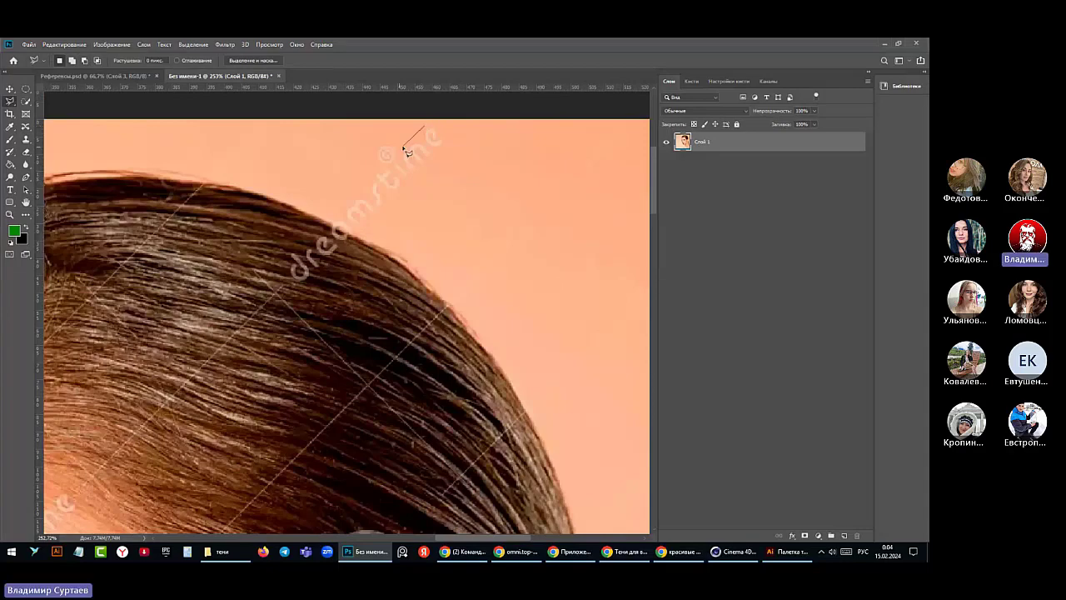
{"action": "left_click", "coordinate": [399, 149]}
{"action": "left_click", "coordinate": [385, 137]}
{"action": "left_click", "coordinate": [373, 155]}
{"action": "left_click", "coordinate": [373, 170]}
{"action": "left_click", "coordinate": [286, 274]}
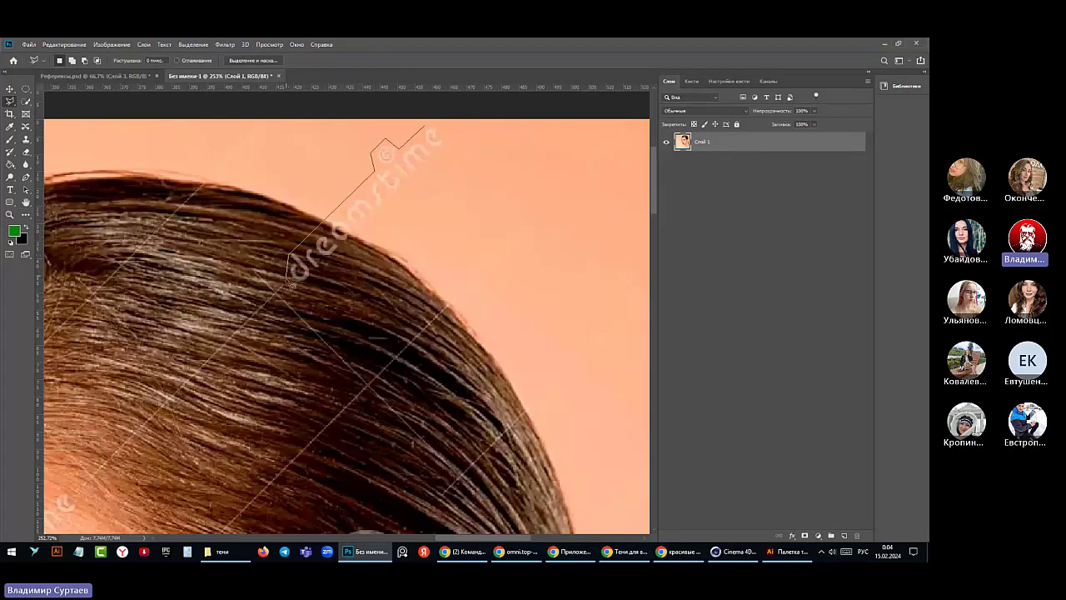
{"action": "left_click", "coordinate": [297, 288]}
{"action": "left_click", "coordinate": [452, 140]}
{"action": "left_click", "coordinate": [441, 126]}
{"action": "left_click", "coordinate": [425, 130]}
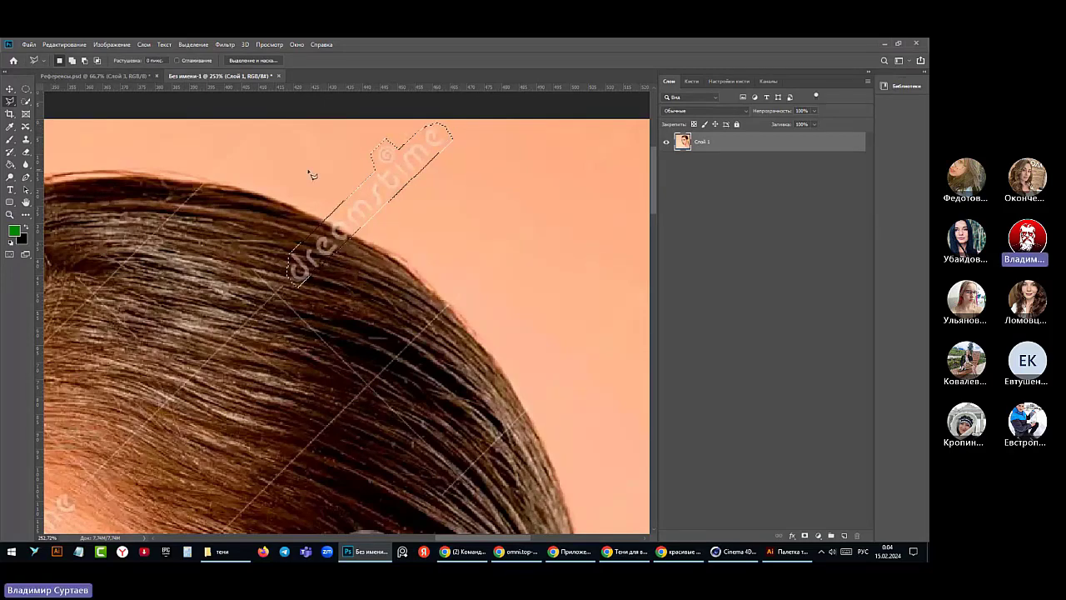
- Content-aware fill the lettering away and deselect
{"action": "left_click", "coordinate": [58, 46]}
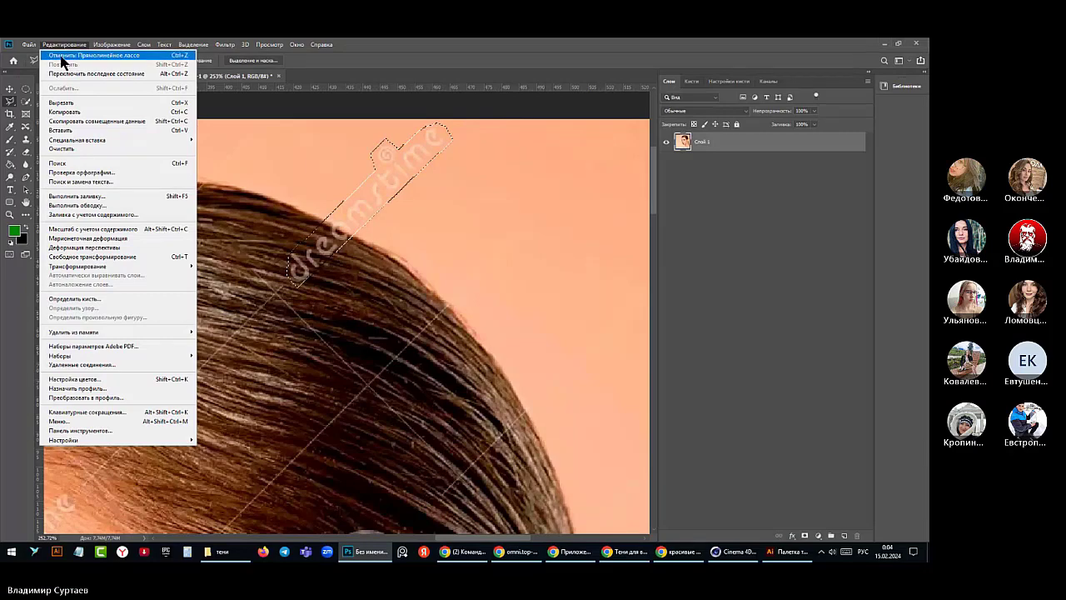
{"action": "left_click", "coordinate": [70, 121]}
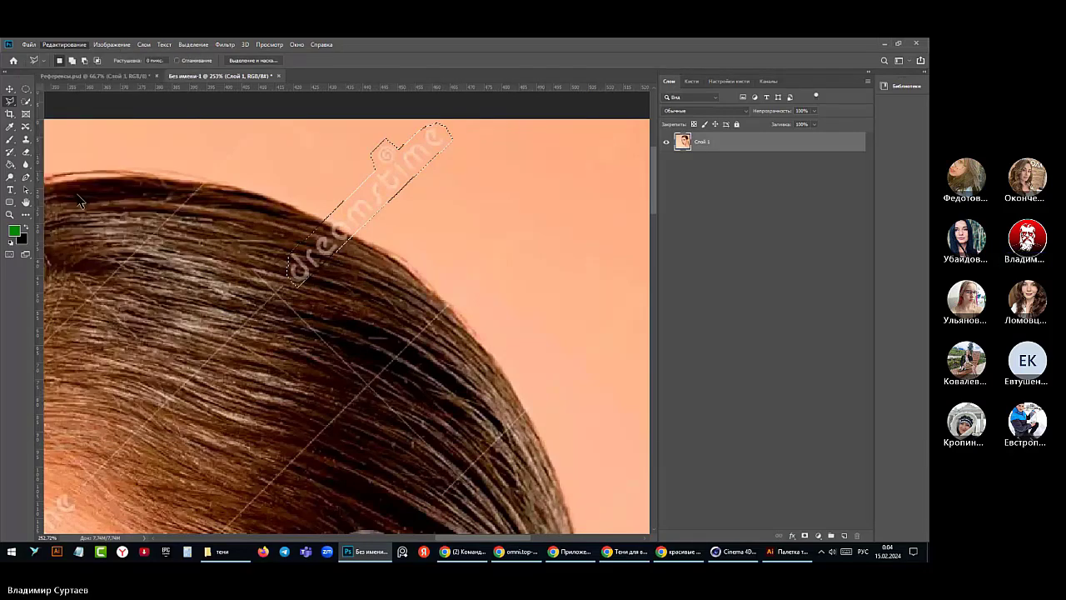
{"action": "key", "text": "shift+F5"}
{"action": "left_click", "coordinate": [376, 104]}
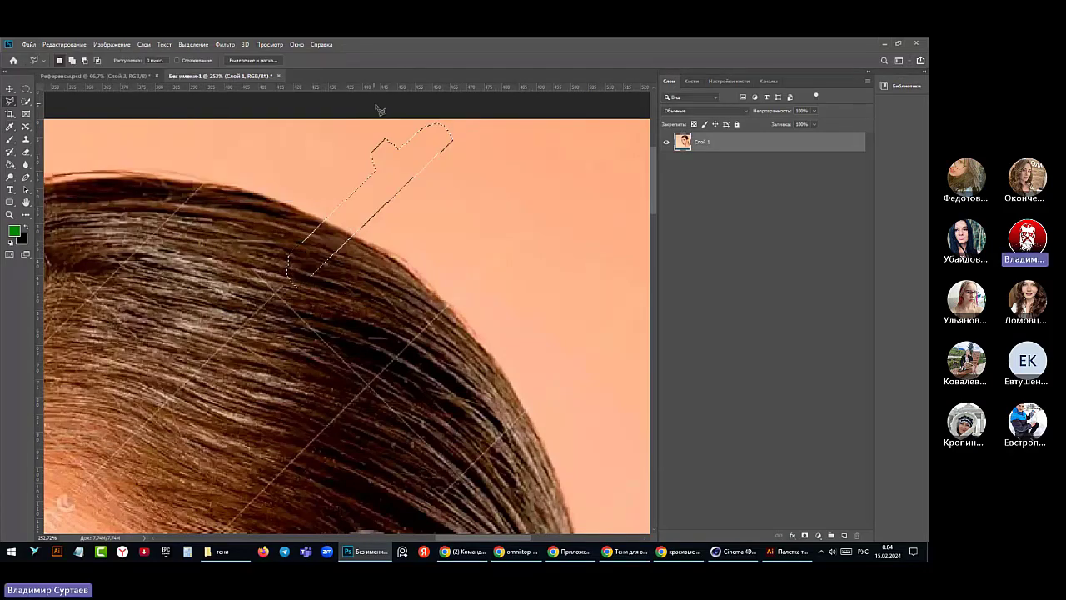
{"action": "left_click", "coordinate": [193, 44]}
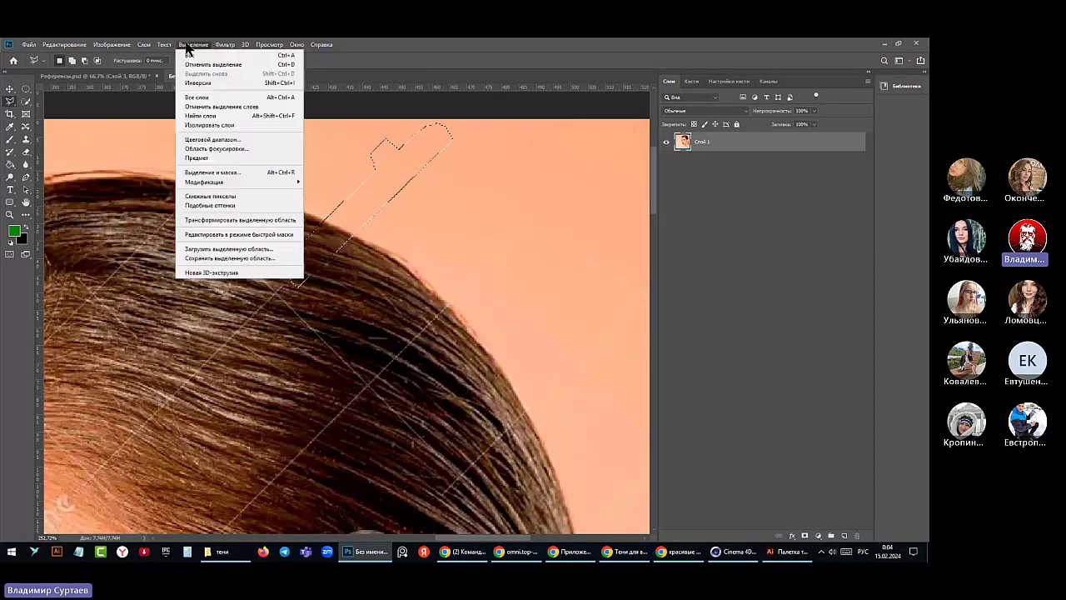
{"action": "left_click", "coordinate": [201, 65]}
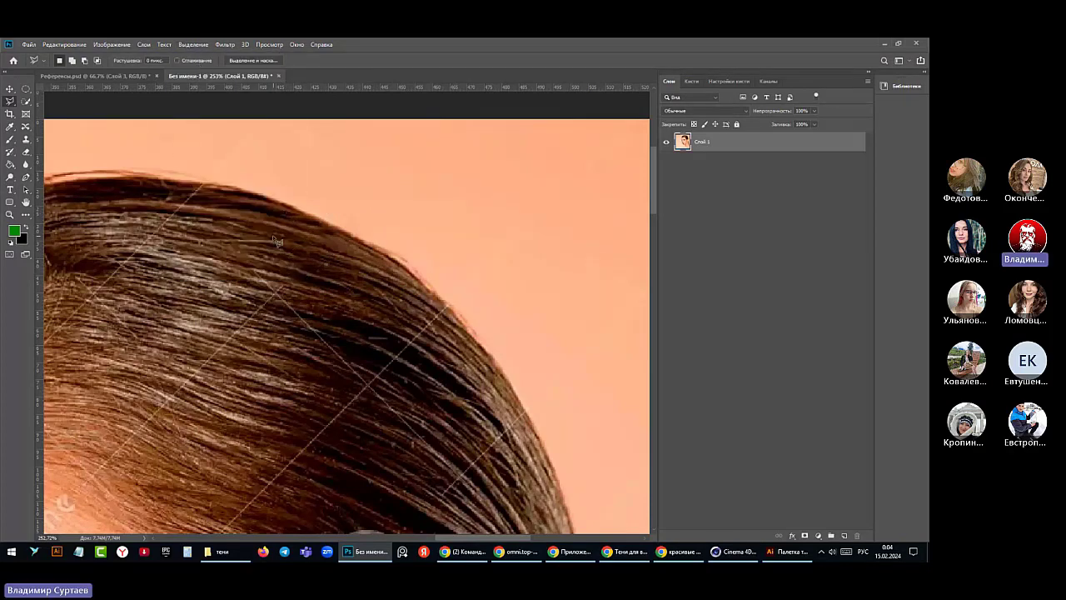
- Lasso the spiral watermark in the dark hair and content-aware fill it with strands
{"action": "scroll", "coordinate": [277, 241], "scroll_direction": "down", "scroll_amount": 6}
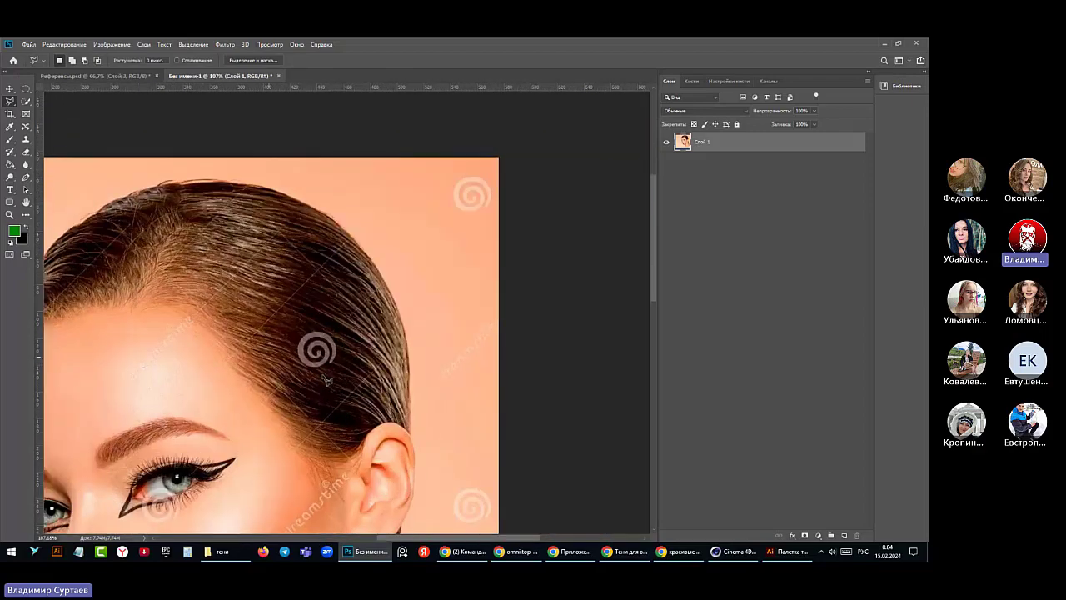
{"action": "scroll", "coordinate": [327, 381], "scroll_direction": "up", "scroll_amount": 6}
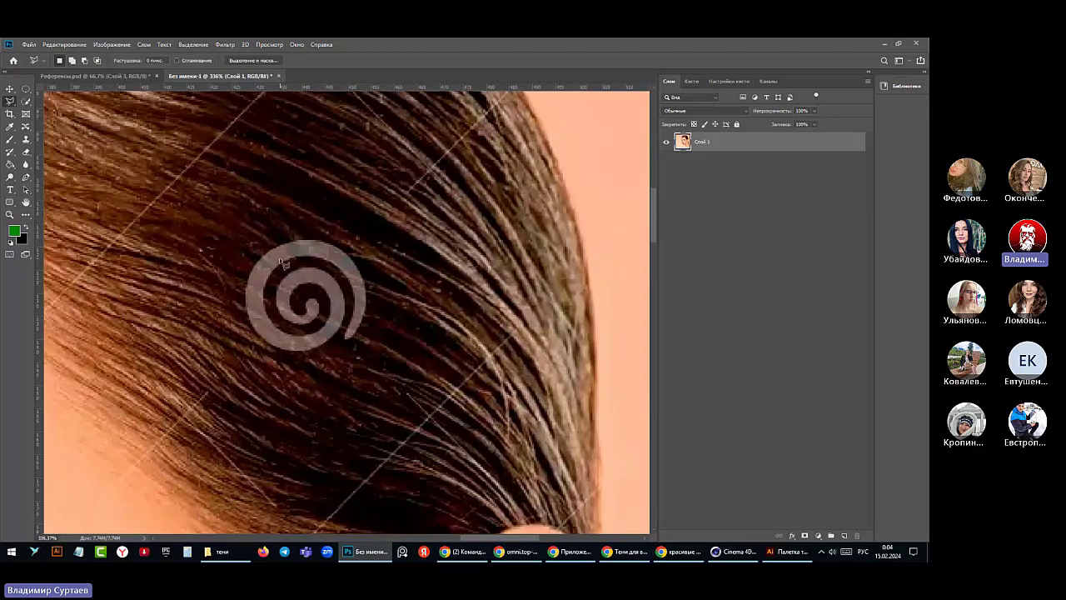
{"action": "mouse_move", "coordinate": [281, 243]}
{"action": "left_mouse_down"}
{"action": "mouse_move", "coordinate": [246, 295]}
{"action": "mouse_move", "coordinate": [242, 335]}
{"action": "mouse_move", "coordinate": [292, 363]}
{"action": "mouse_move", "coordinate": [350, 352]}
{"action": "mouse_move", "coordinate": [363, 340]}
{"action": "mouse_move", "coordinate": [374, 268]}
{"action": "mouse_move", "coordinate": [319, 237]}
{"action": "mouse_move", "coordinate": [278, 242]}
{"action": "left_mouse_up"}
{"action": "left_click", "coordinate": [64, 45]}
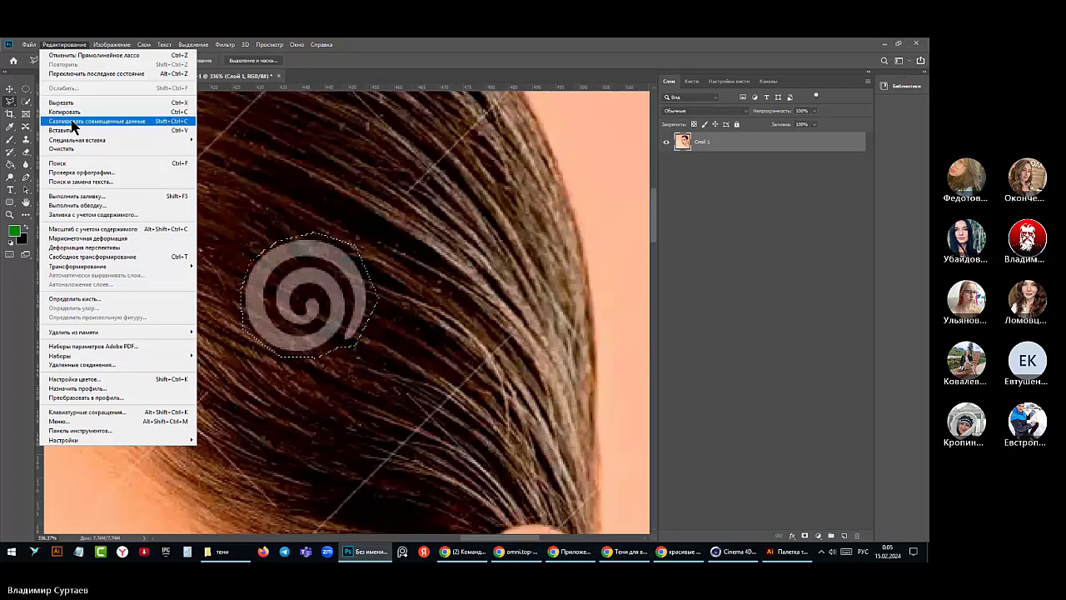
{"action": "left_click", "coordinate": [100, 200]}
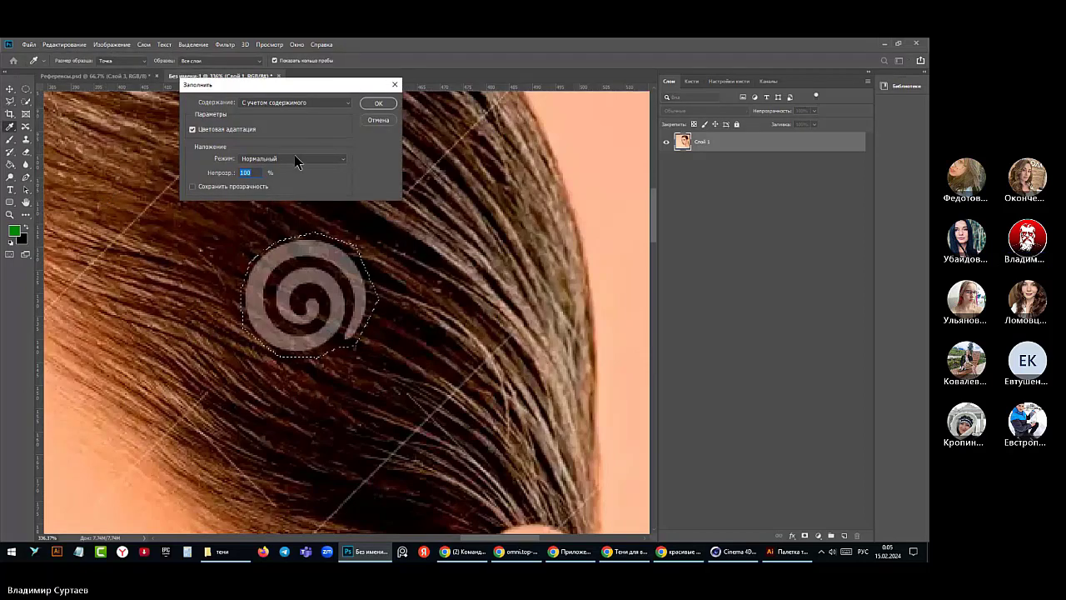
{"action": "left_click", "coordinate": [375, 103]}
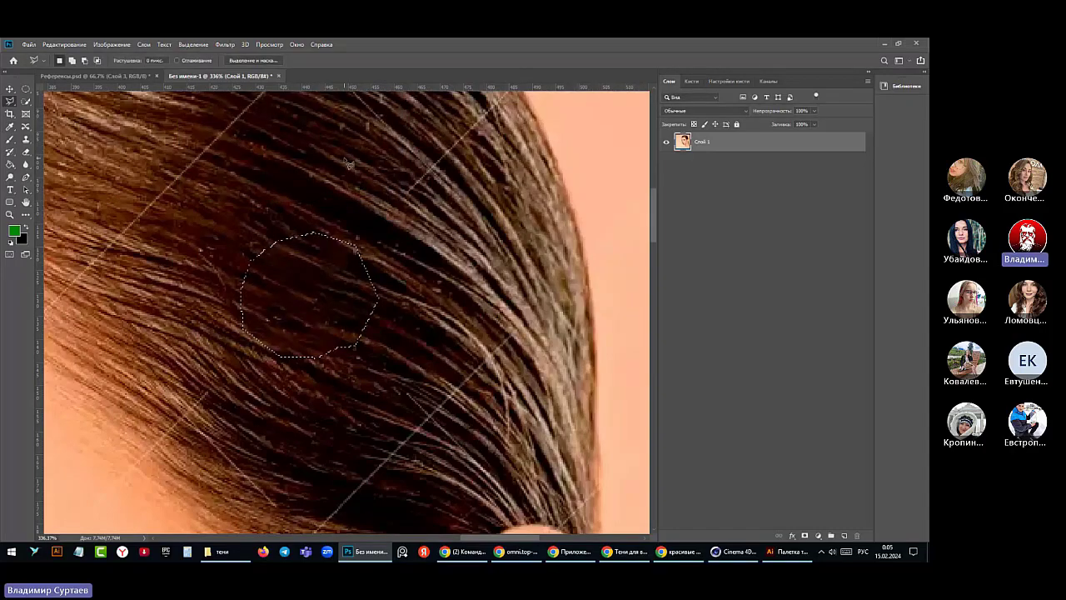
{"action": "scroll", "coordinate": [349, 159], "scroll_direction": "down", "scroll_amount": 3}
{"action": "scroll", "coordinate": [348, 159], "scroll_direction": "down", "scroll_amount": 3}
- Outline the dreamstime lettering on the cheek beside the ear with the Polygonal Lasso
{"action": "scroll", "coordinate": [337, 402], "scroll_direction": "up", "scroll_amount": 5}
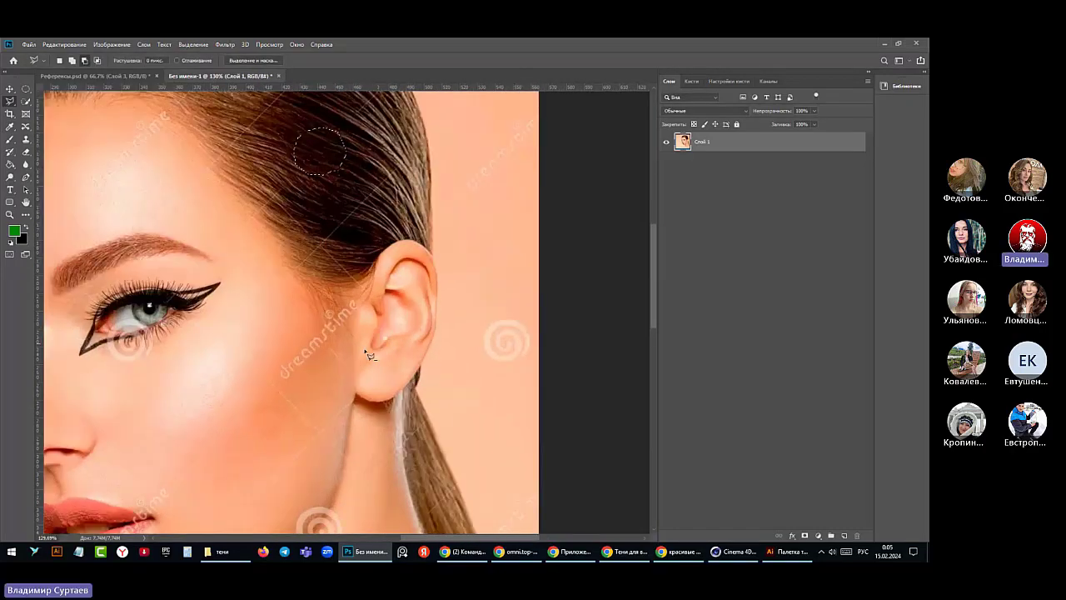
{"action": "scroll", "coordinate": [399, 231], "scroll_direction": "up", "scroll_amount": 2}
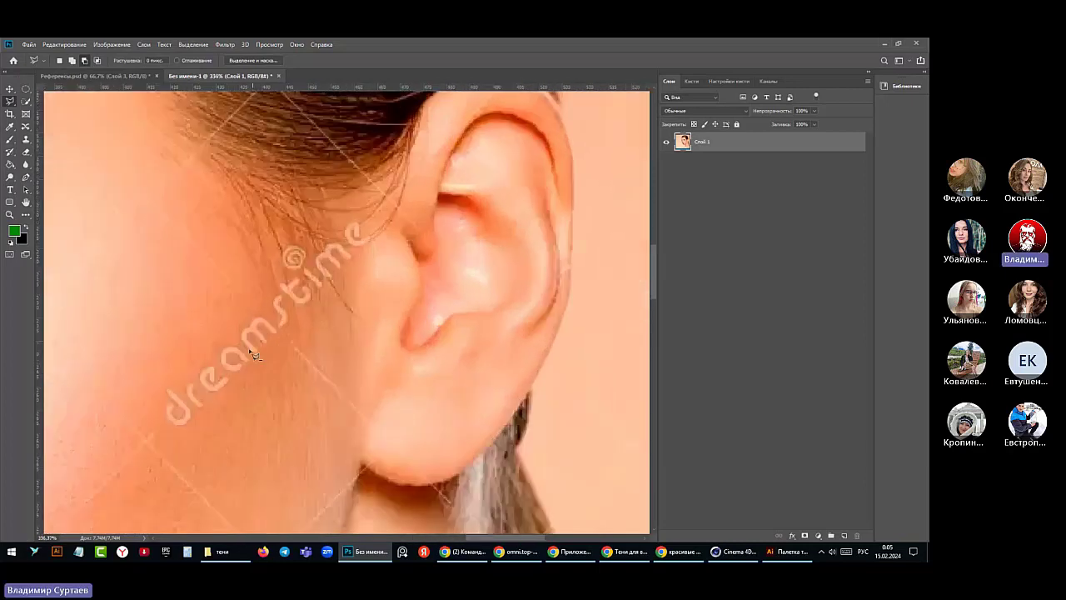
{"action": "left_click", "coordinate": [158, 391]}
{"action": "left_click", "coordinate": [176, 437]}
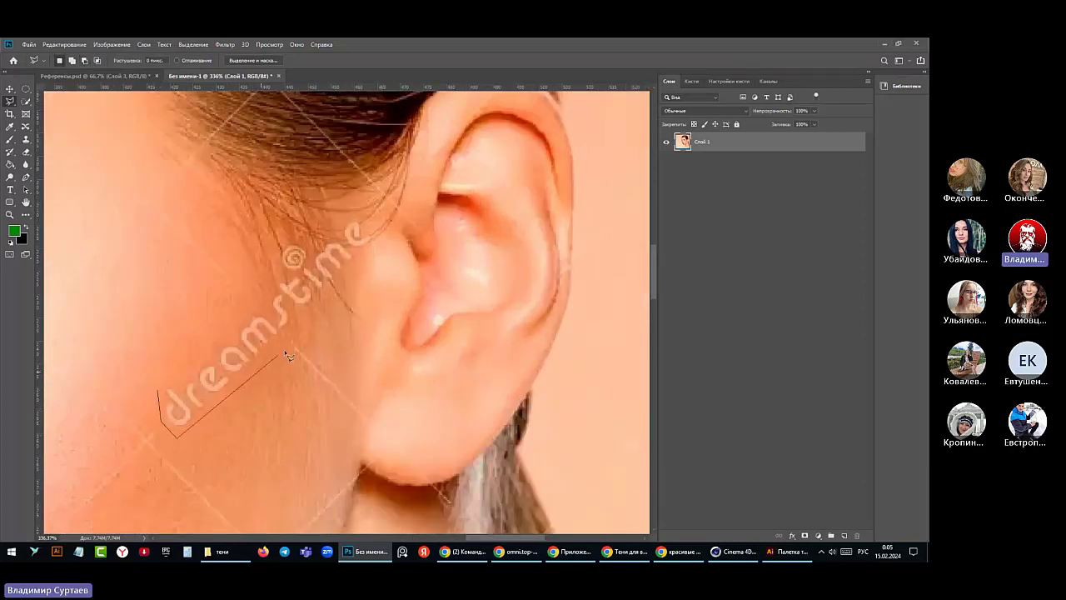
{"action": "left_click", "coordinate": [378, 240]}
{"action": "left_click", "coordinate": [364, 218]}
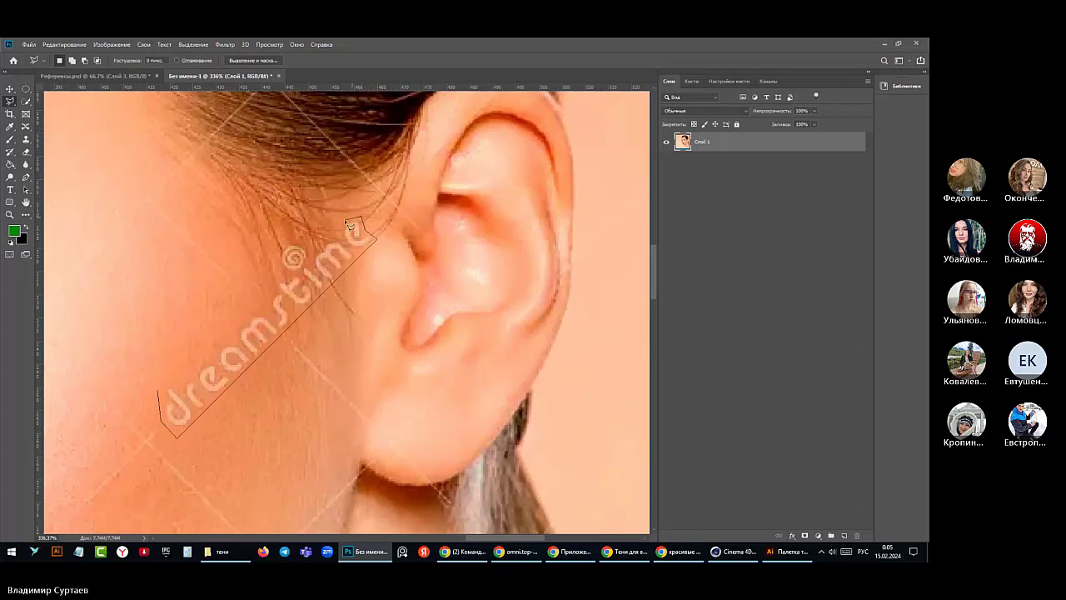
{"action": "left_click", "coordinate": [347, 221]}
{"action": "left_click", "coordinate": [296, 242]}
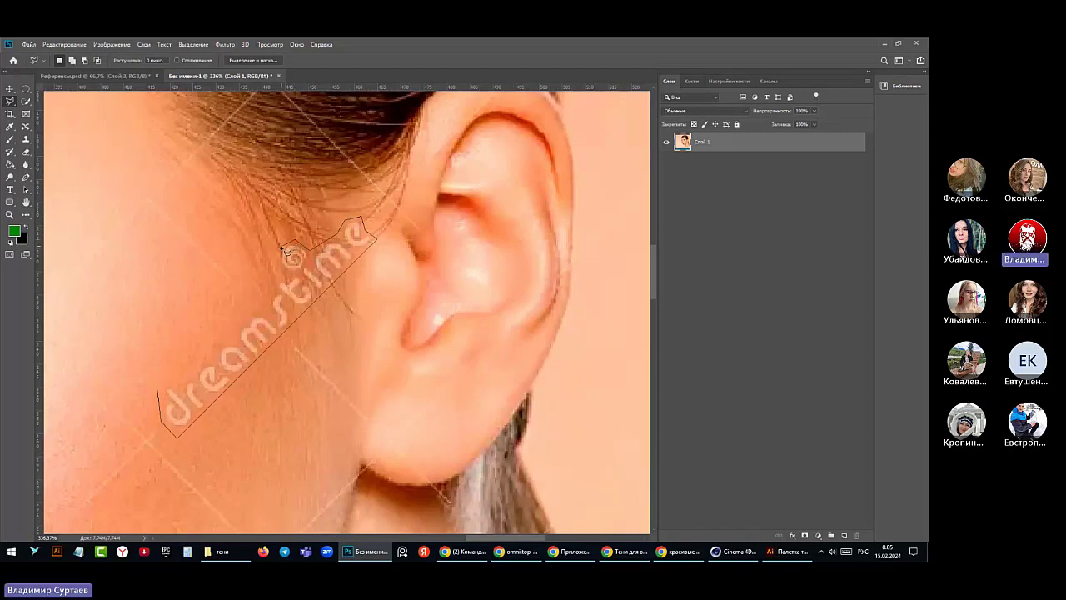
{"action": "left_click", "coordinate": [276, 259]}
{"action": "left_click", "coordinate": [276, 273]}
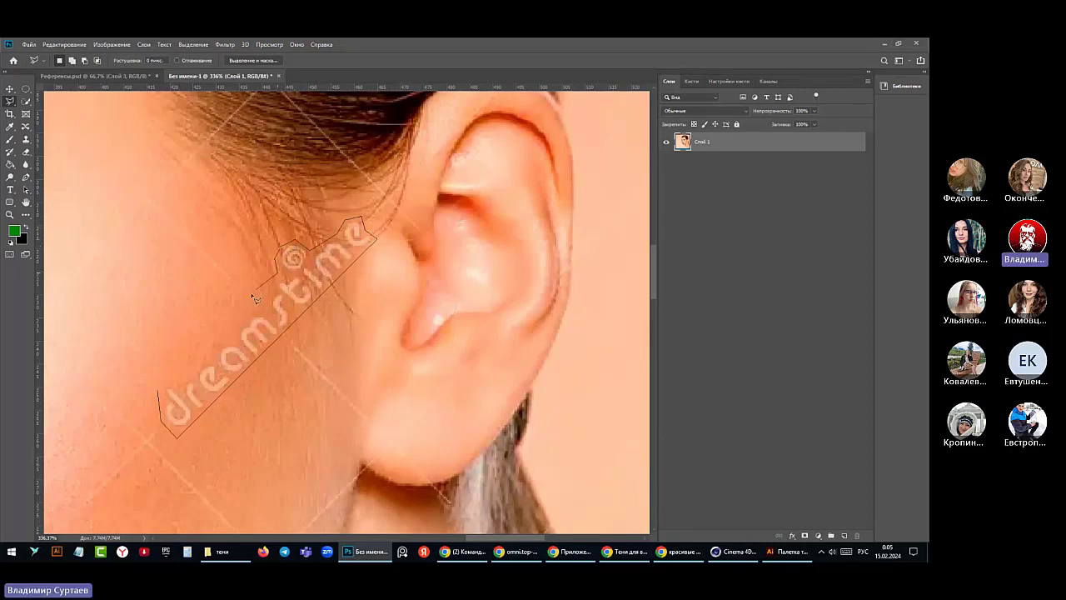
{"action": "left_click", "coordinate": [176, 379]}
{"action": "left_click", "coordinate": [164, 394]}
- Content-aware fill the cheek lettering with plain skin and deselect
{"action": "left_click", "coordinate": [64, 44]}
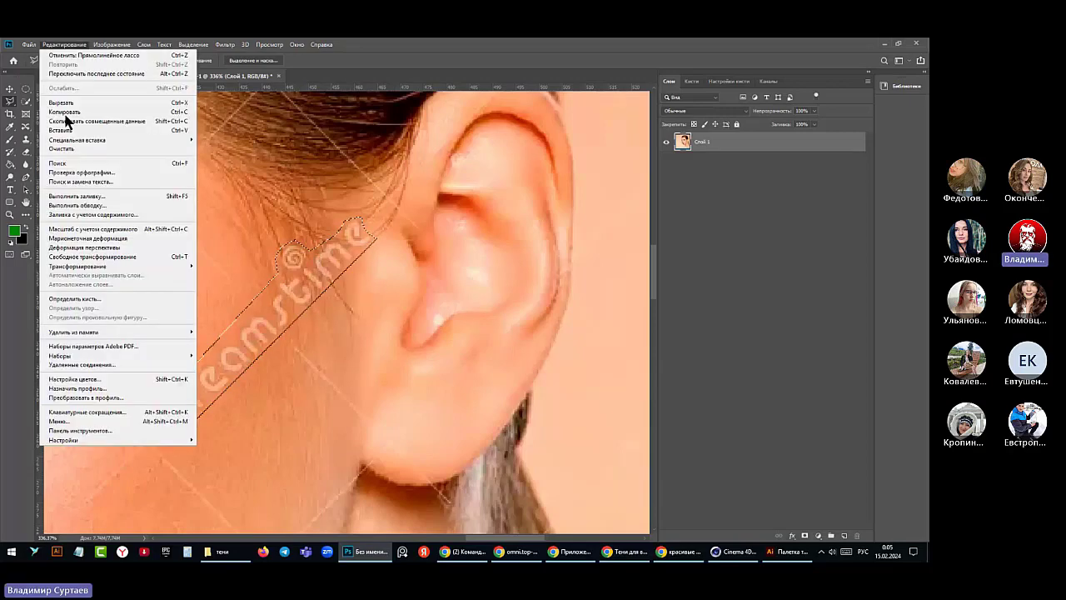
{"action": "left_click", "coordinate": [69, 195]}
{"action": "left_click", "coordinate": [379, 103]}
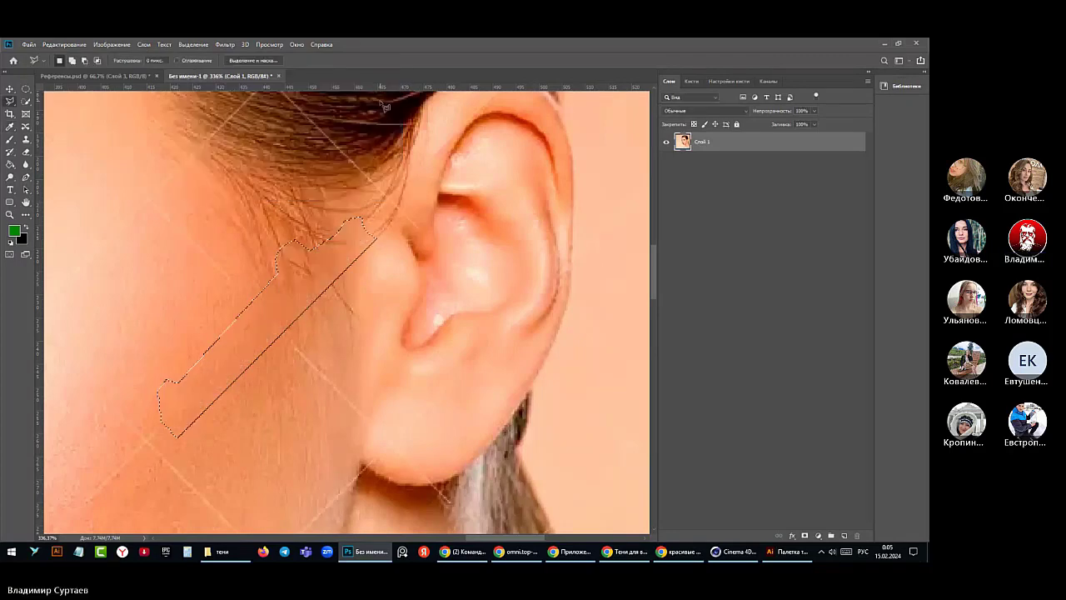
{"action": "left_click", "coordinate": [193, 45]}
{"action": "left_click", "coordinate": [198, 65]}
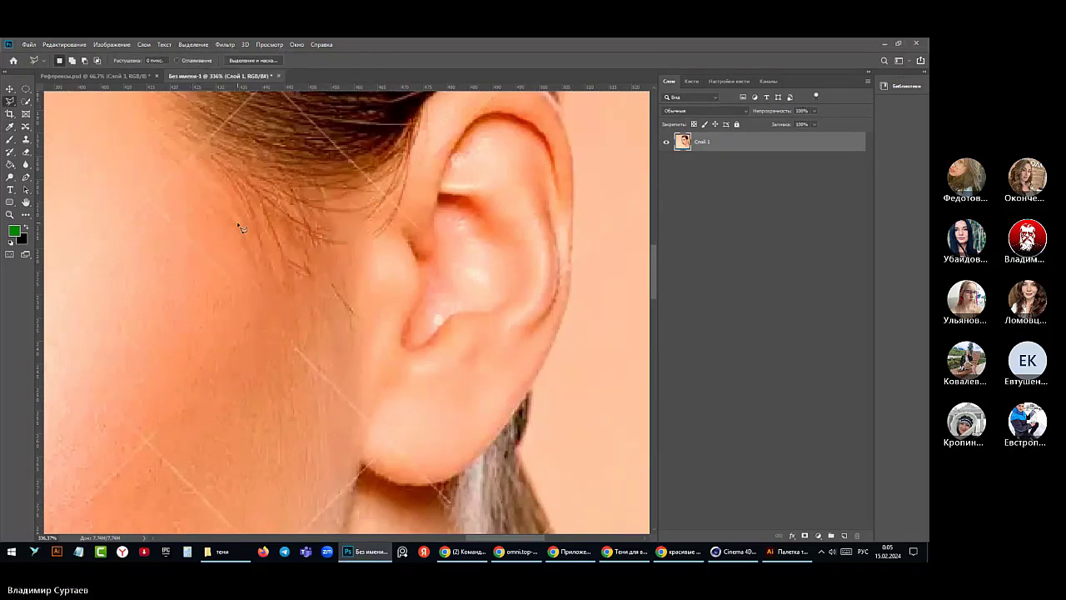
{"action": "scroll", "coordinate": [261, 222], "scroll_direction": "down", "scroll_amount": 8}
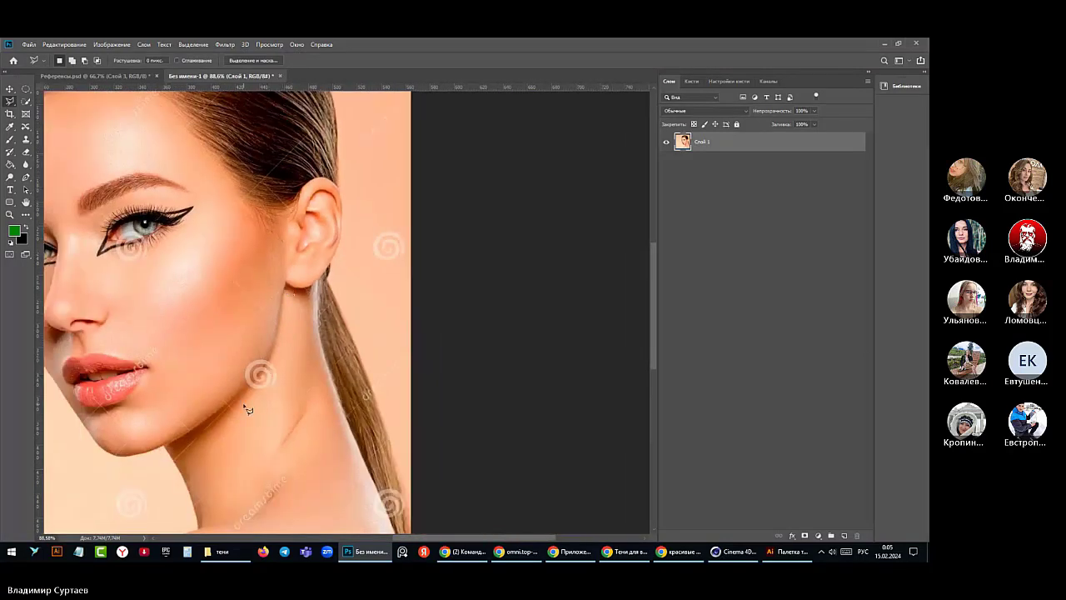
- Trace a polygonal selection around the spiral watermark on the neck
{"action": "scroll", "coordinate": [246, 407], "scroll_direction": "up", "scroll_amount": 5}
{"action": "left_click", "coordinate": [267, 288]}
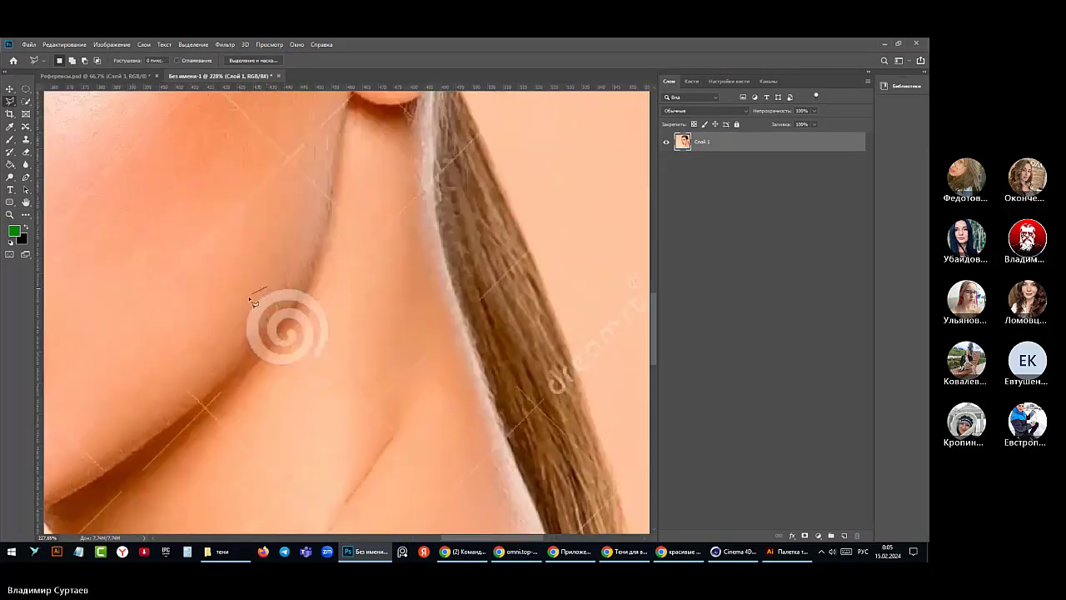
{"action": "left_click", "coordinate": [243, 310]}
{"action": "left_click", "coordinate": [244, 342]}
{"action": "left_click", "coordinate": [259, 368]}
{"action": "left_click", "coordinate": [296, 367]}
{"action": "left_click", "coordinate": [323, 364]}
{"action": "left_click", "coordinate": [336, 327]}
{"action": "left_click", "coordinate": [313, 287]}
{"action": "left_click", "coordinate": [283, 281]}
{"action": "left_click", "coordinate": [268, 291]}
- Content-aware fill the neck spiral with skin tone and deselect
{"action": "left_click", "coordinate": [60, 45]}
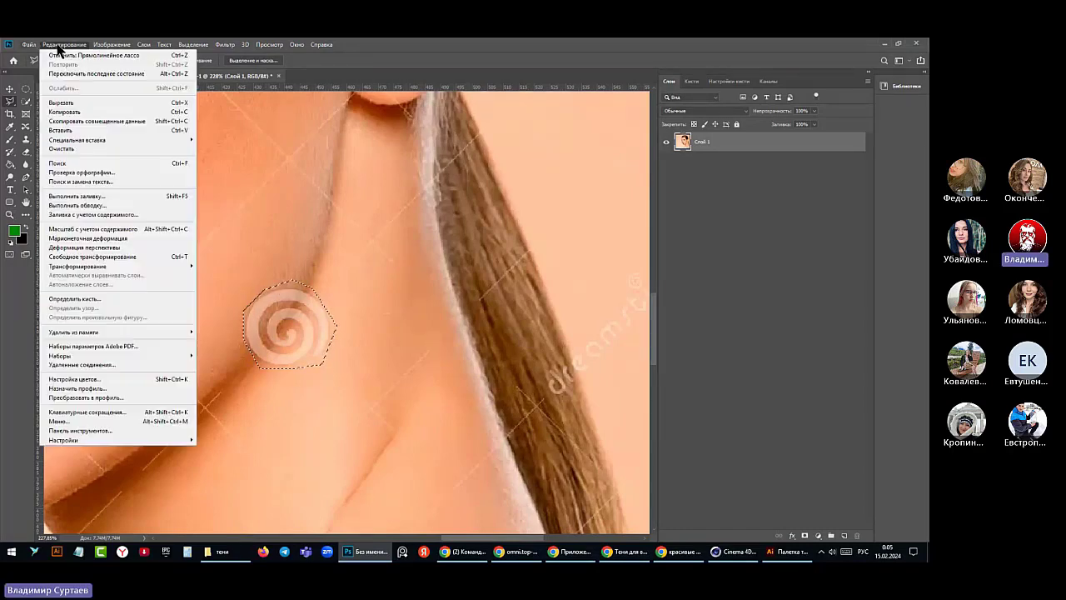
{"action": "left_click", "coordinate": [77, 196]}
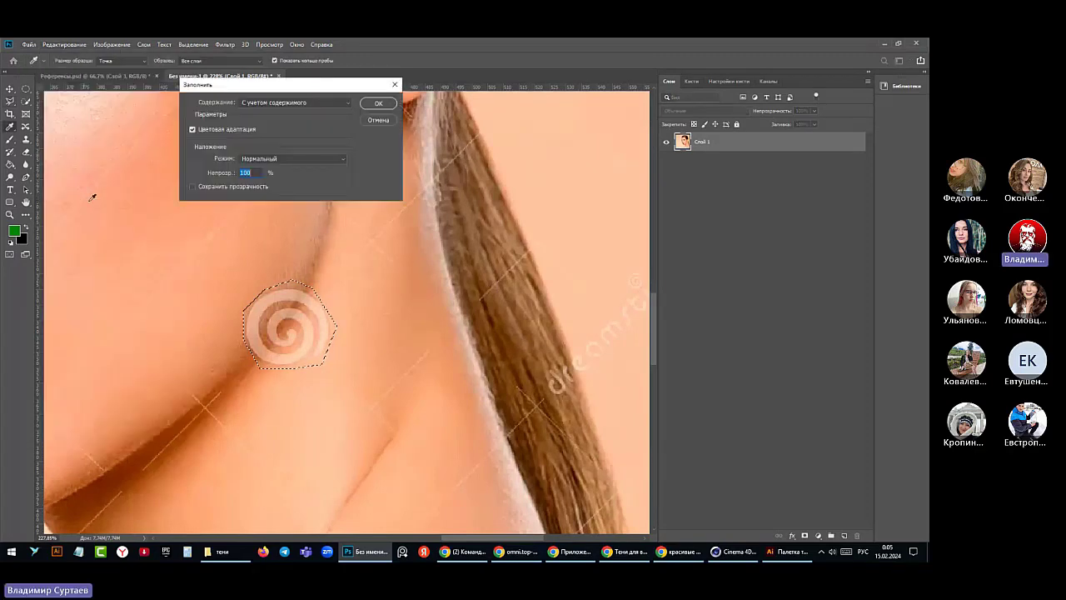
{"action": "left_click", "coordinate": [373, 104]}
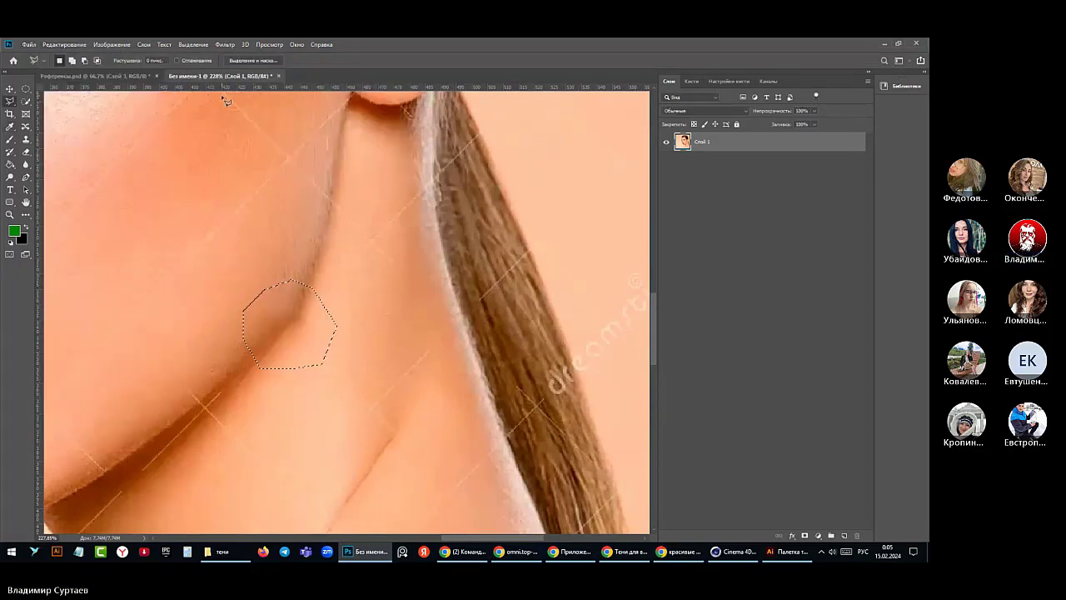
{"action": "left_click", "coordinate": [193, 44]}
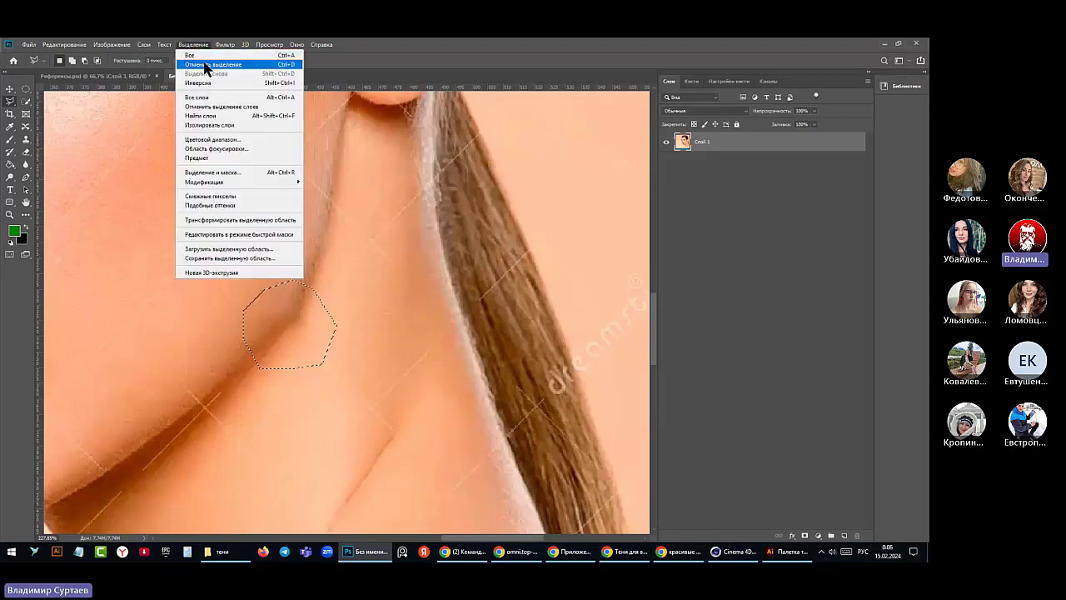
{"action": "left_click", "coordinate": [202, 65]}
{"action": "scroll", "coordinate": [309, 291], "scroll_direction": "down", "scroll_amount": 6}
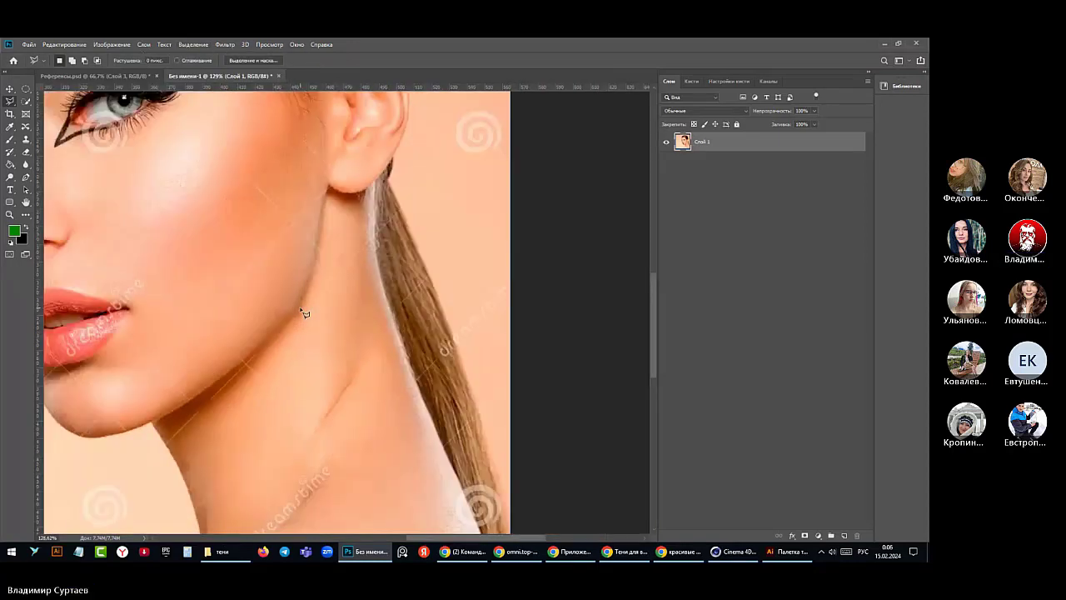
{"action": "scroll", "coordinate": [146, 340], "scroll_direction": "up", "scroll_amount": 5}
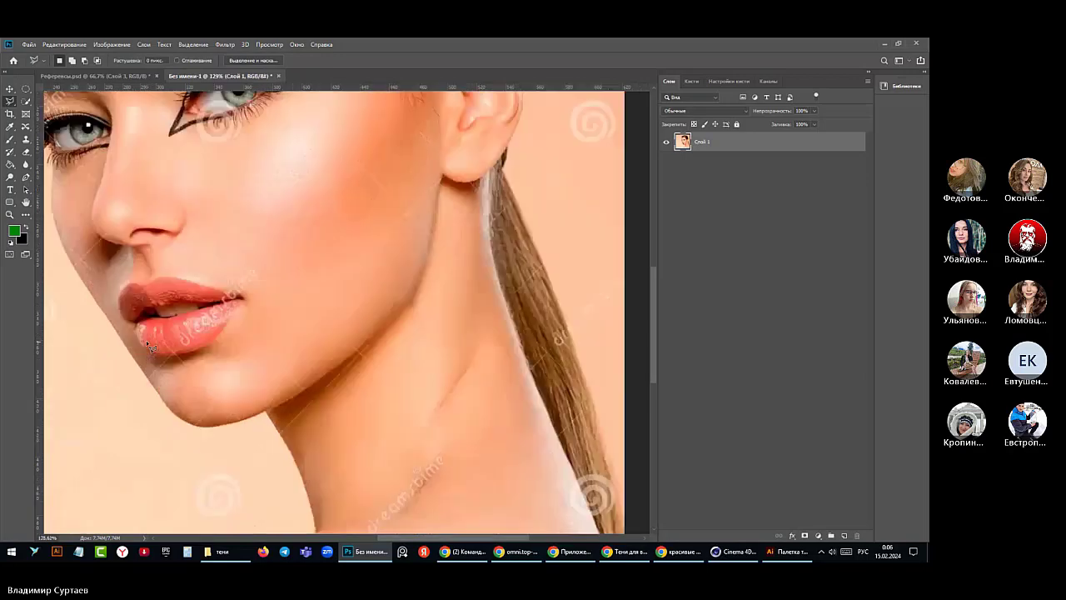
{"action": "scroll", "coordinate": [207, 345], "scroll_direction": "up", "scroll_amount": 2}
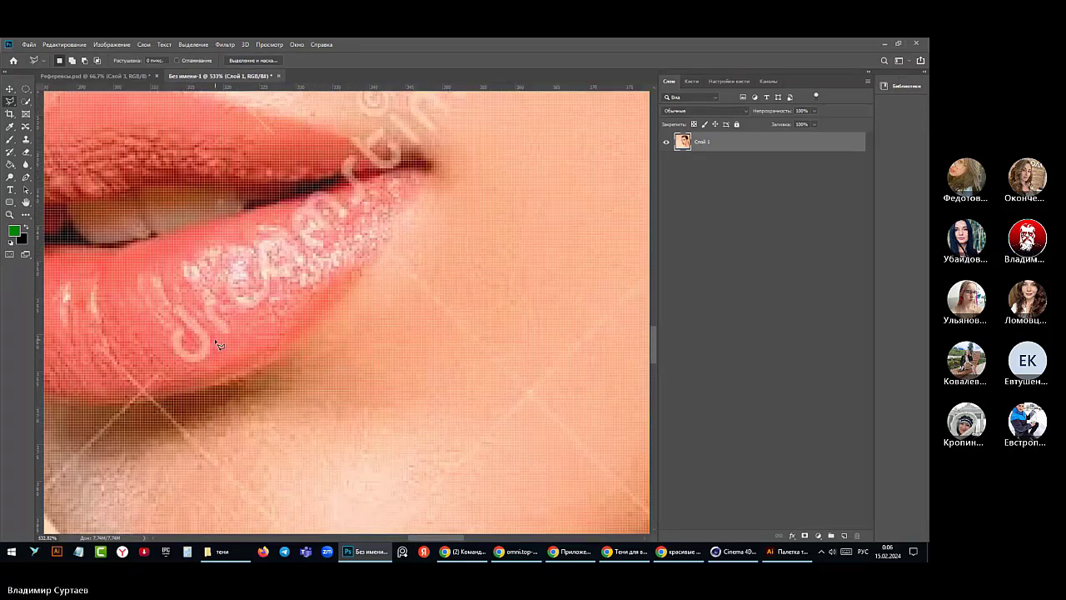
{"action": "scroll", "coordinate": [215, 338], "scroll_direction": "down", "scroll_amount": 2}
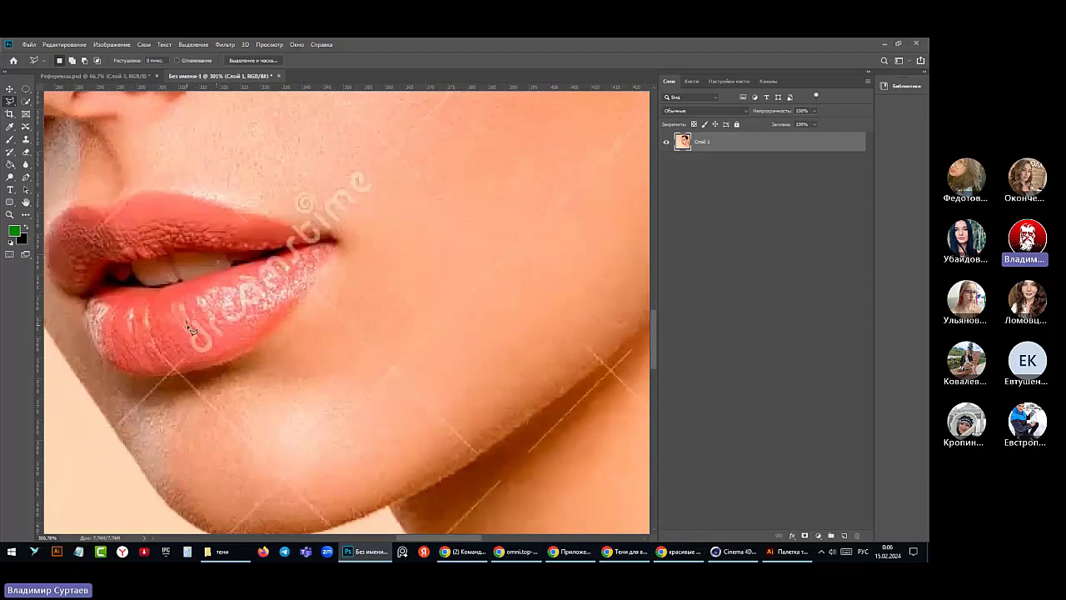
{"action": "mouse_move", "coordinate": [186, 323]}
{"action": "left_mouse_down"}
{"action": "mouse_move", "coordinate": [197, 360]}
{"action": "mouse_move", "coordinate": [212, 356]}
{"action": "mouse_move", "coordinate": [379, 192]}
{"action": "mouse_move", "coordinate": [363, 156]}
{"action": "mouse_move", "coordinate": [322, 197]}
{"action": "mouse_move", "coordinate": [298, 189]}
{"action": "mouse_move", "coordinate": [286, 245]}
{"action": "mouse_move", "coordinate": [193, 332]}
{"action": "left_mouse_up"}
{"action": "left_click", "coordinate": [63, 45]}
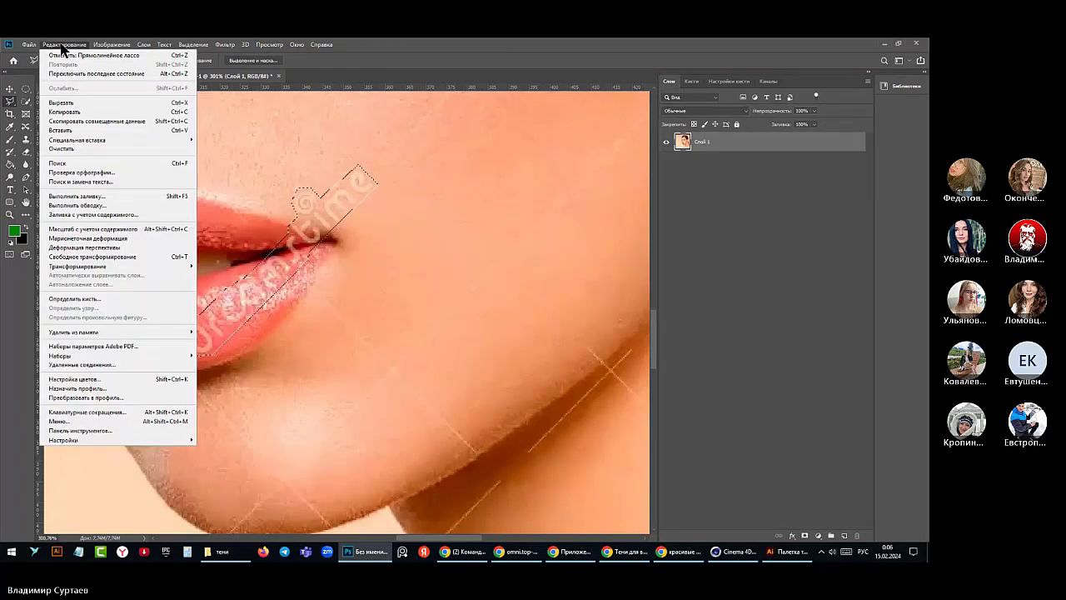
{"action": "left_click", "coordinate": [75, 196]}
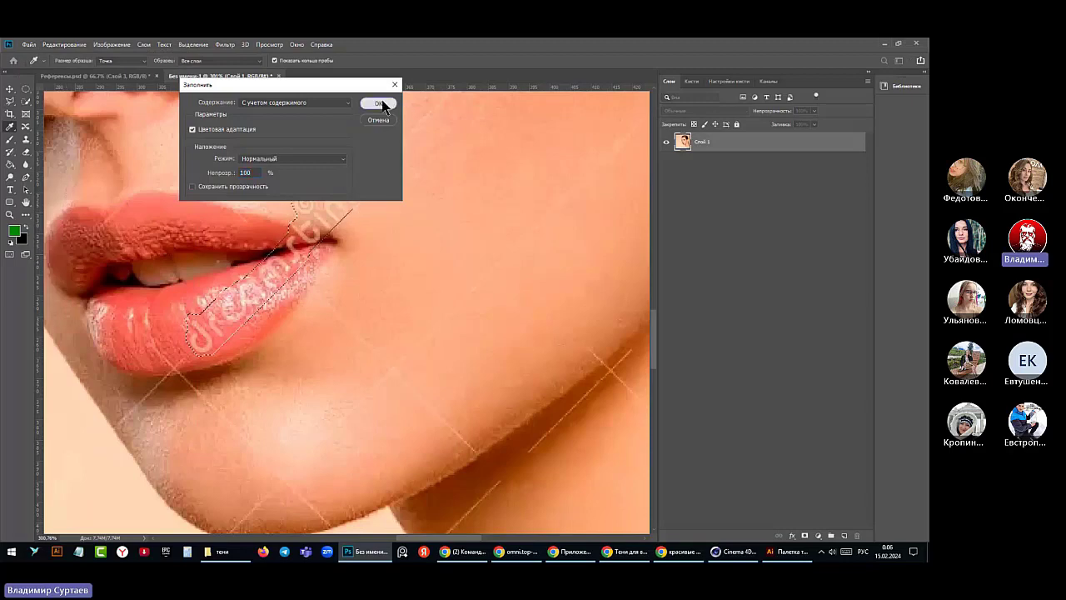
{"action": "left_click", "coordinate": [379, 104]}
{"action": "key", "text": "l"}
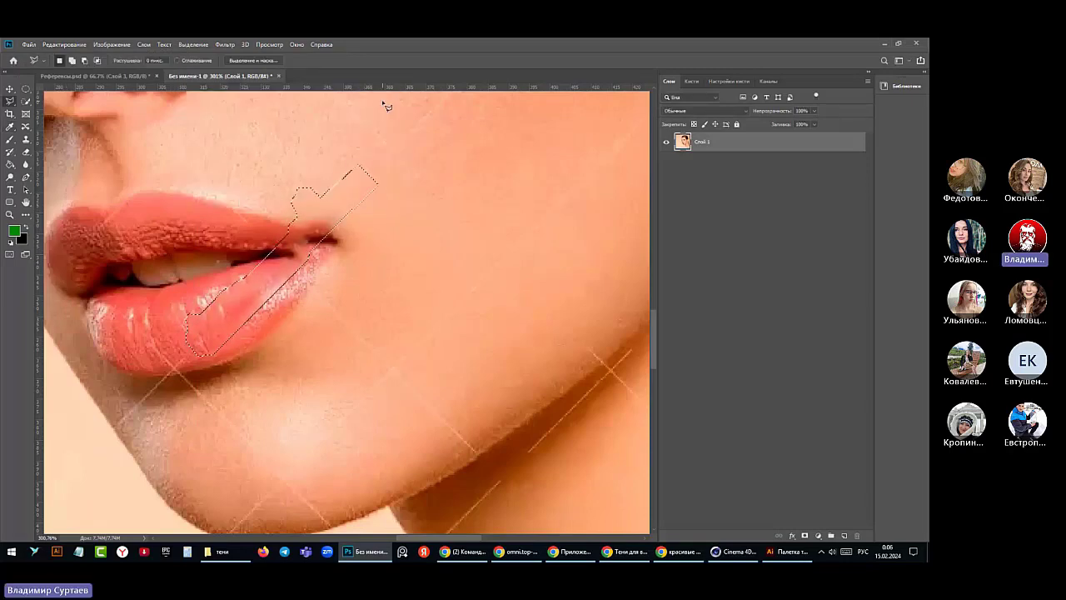
{"action": "key", "text": "ctrl+z"}
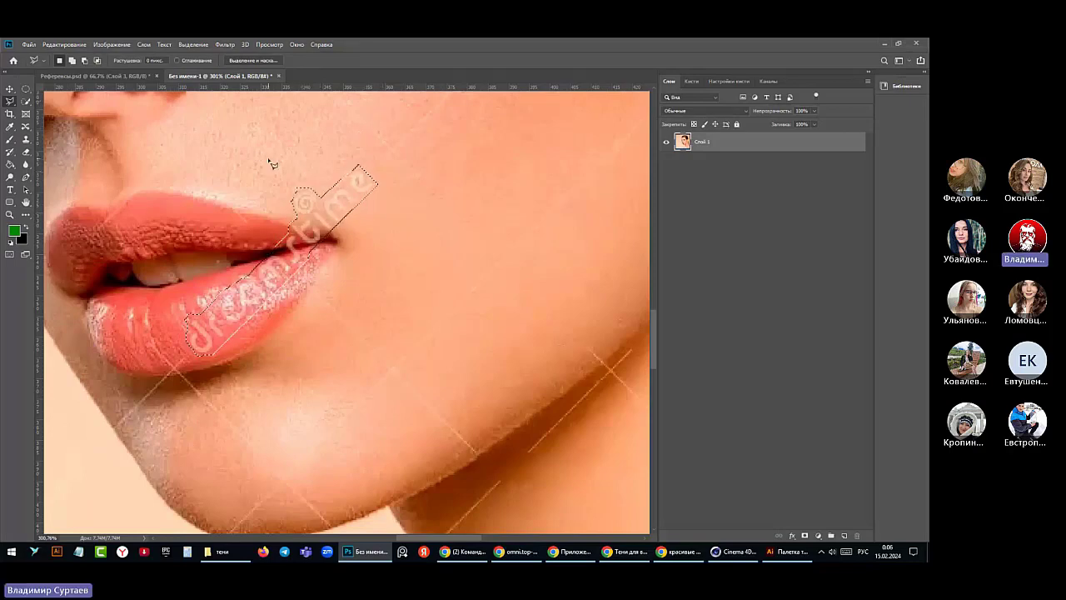
{"action": "left_click", "coordinate": [188, 46]}
{"action": "left_click", "coordinate": [191, 60]}
{"action": "scroll", "coordinate": [368, 183], "scroll_direction": "up", "scroll_amount": 1}
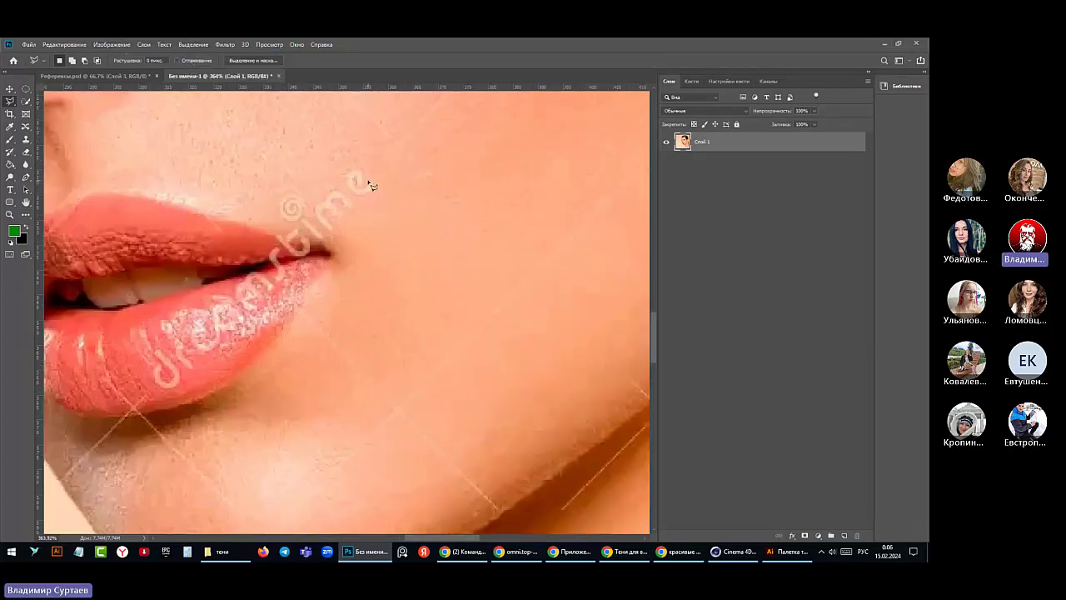
{"action": "scroll", "coordinate": [369, 184], "scroll_direction": "down", "scroll_amount": 2}
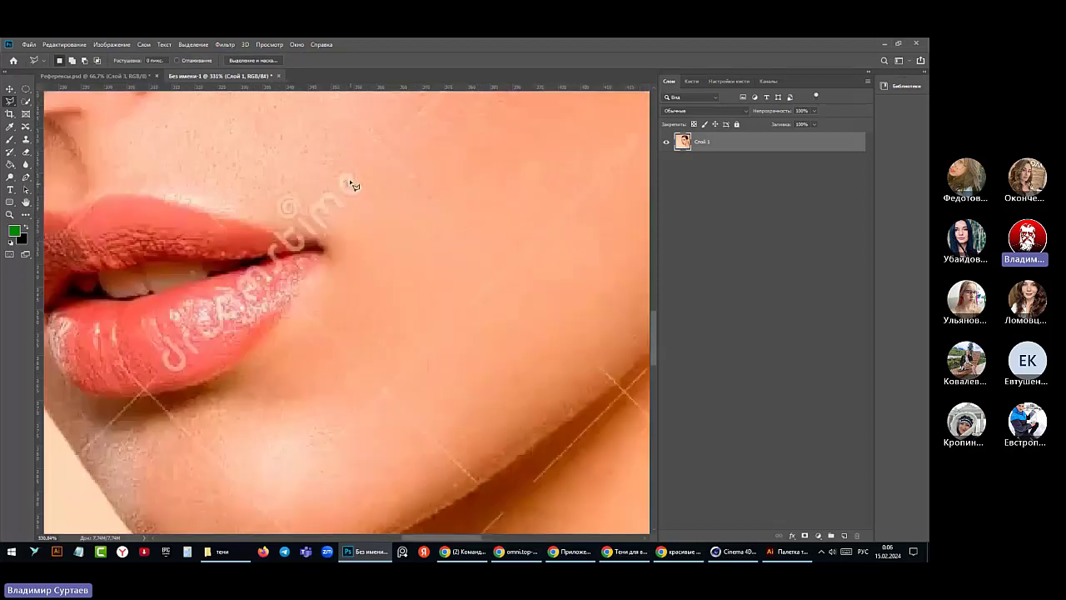
{"action": "scroll", "coordinate": [350, 183], "scroll_direction": "up", "scroll_amount": 2}
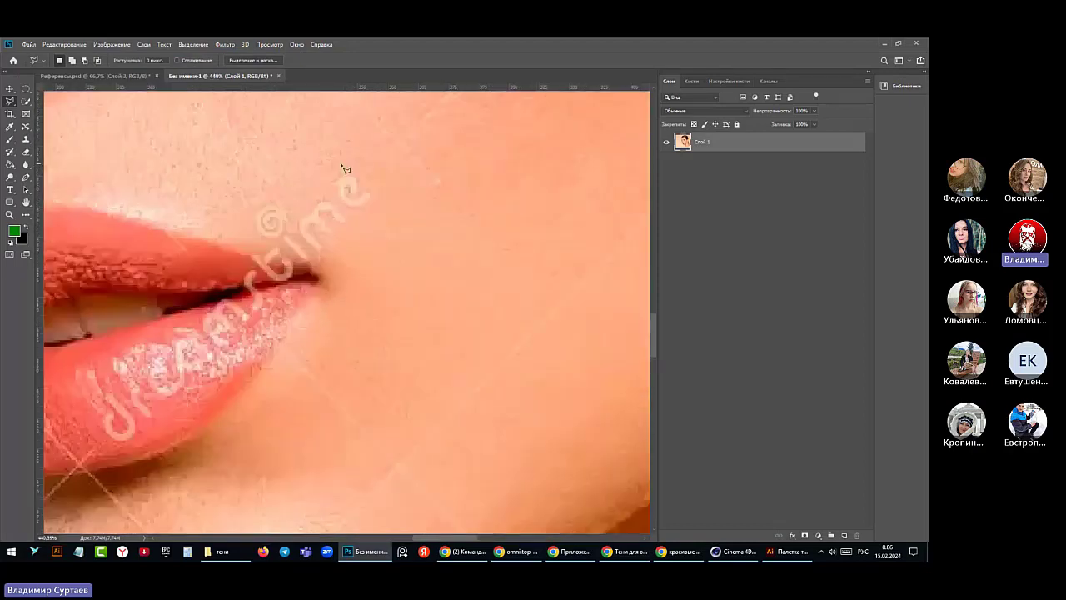
- Choose the Spot Healing Brush from the healing tools group
{"action": "left_click", "coordinate": [11, 140]}
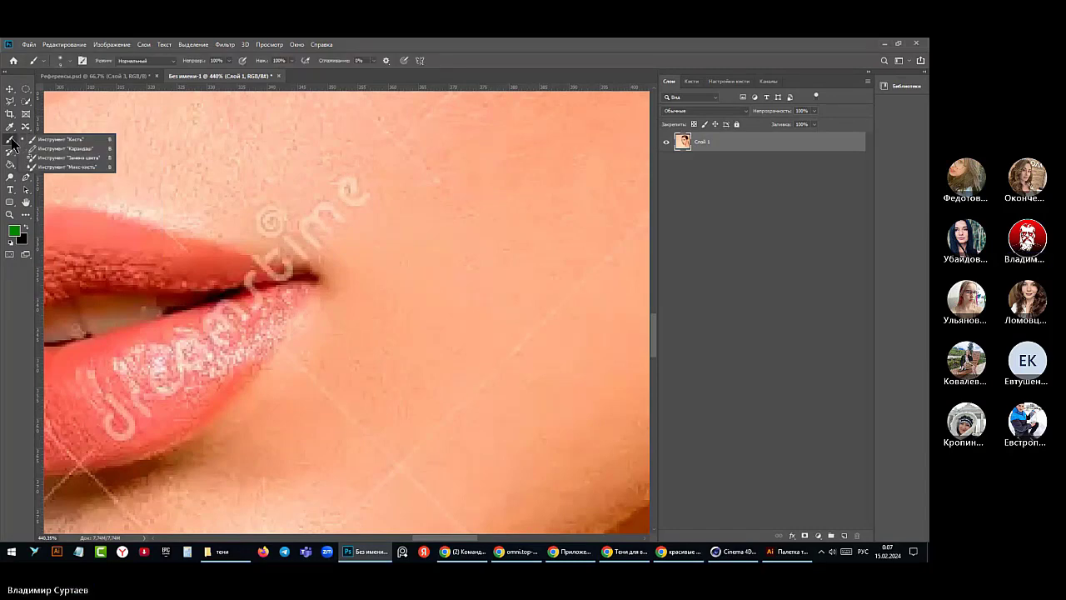
{"action": "left_click", "coordinate": [11, 143]}
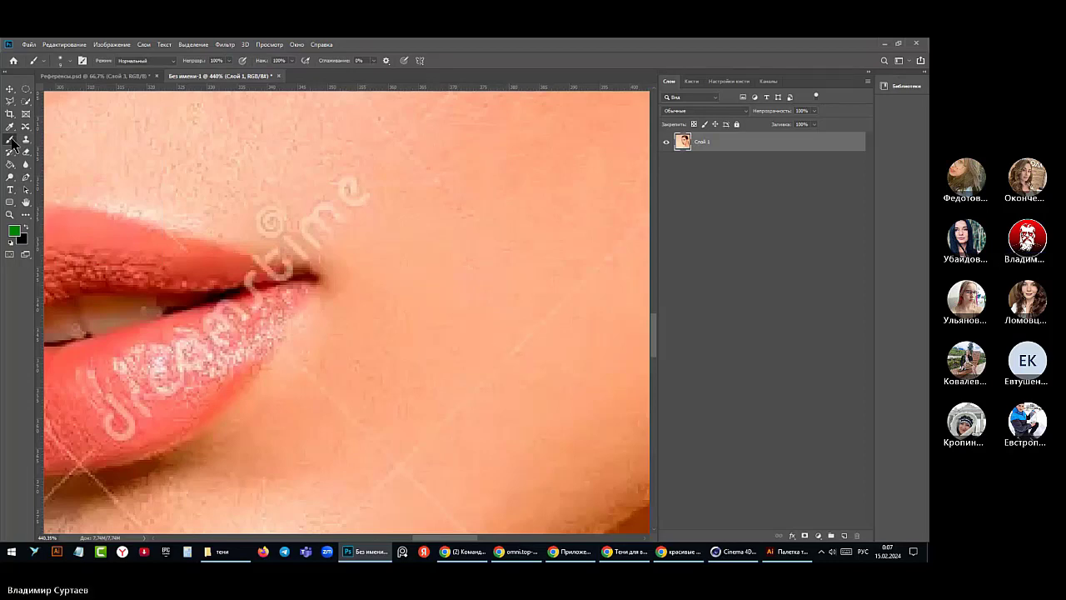
{"action": "left_click", "coordinate": [26, 129]}
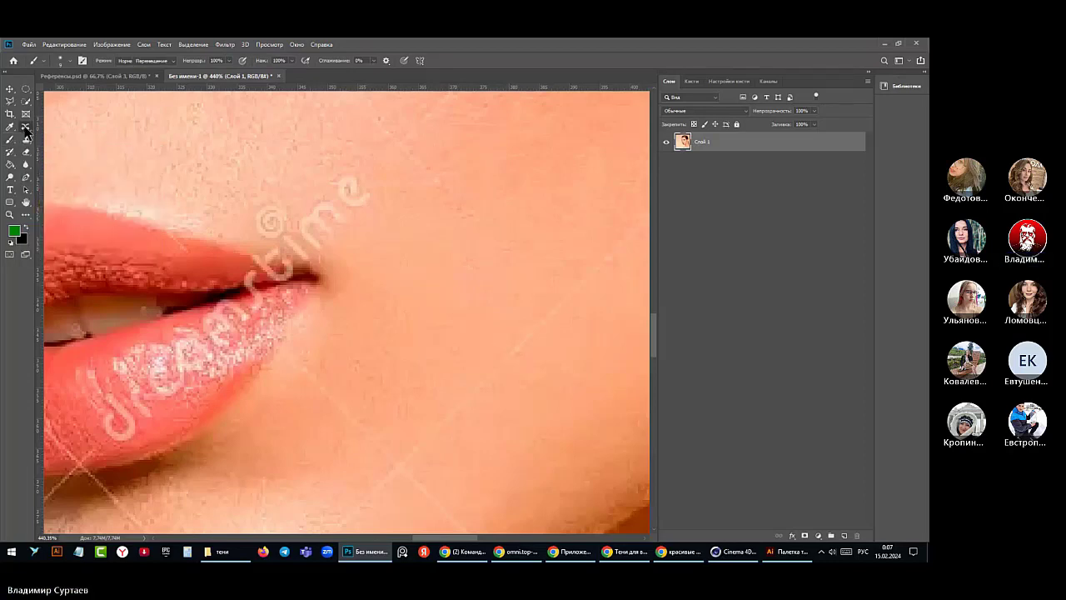
{"action": "left_click", "coordinate": [25, 129]}
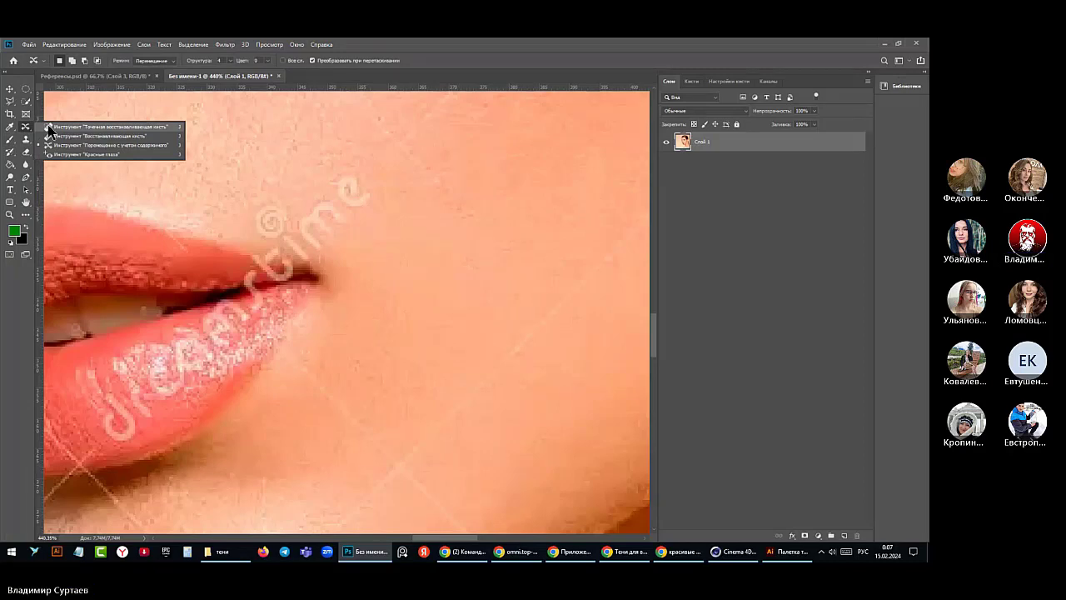
{"action": "left_click", "coordinate": [48, 126]}
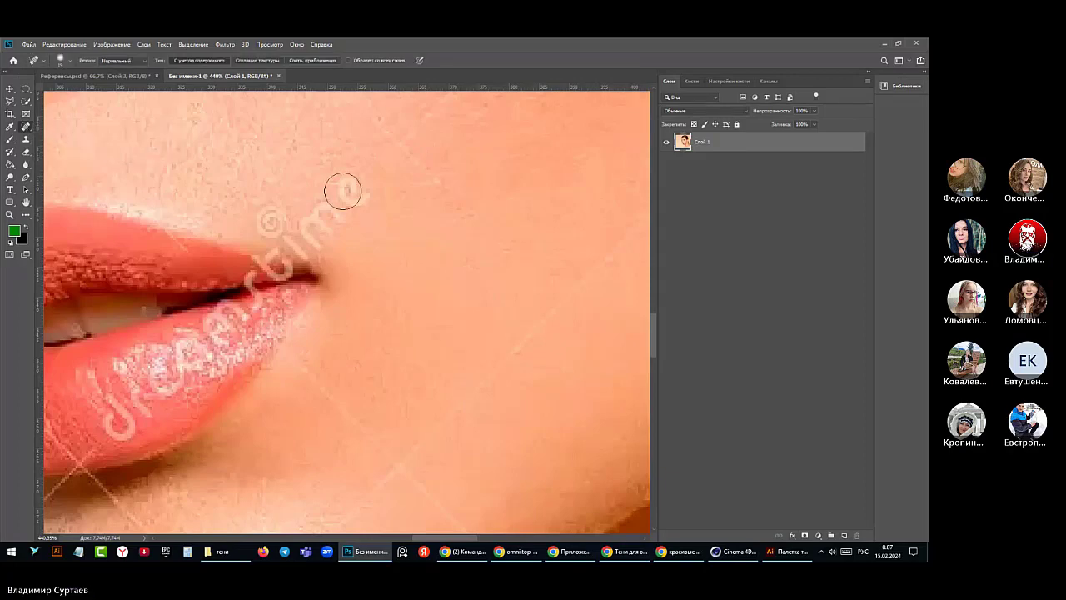
- Set the spot-healing brush size to 4 px in the brush picker
{"action": "left_click", "coordinate": [67, 59]}
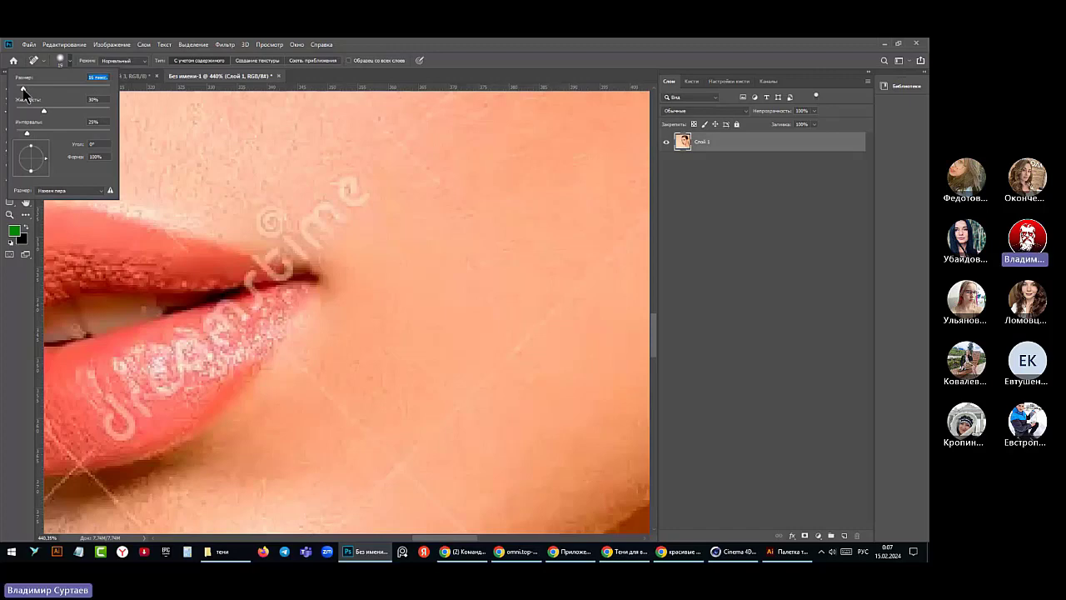
{"action": "left_click_drag", "start_coordinate": [25, 89], "coordinate": [20, 92]}
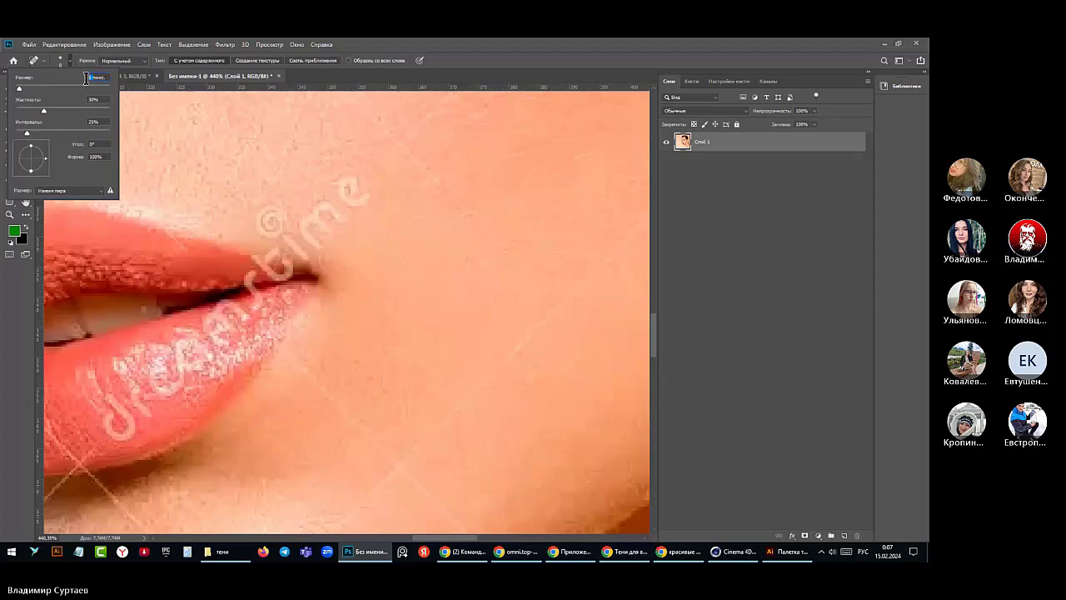
{"action": "type", "text": "4"}
{"action": "key", "text": "Return"}
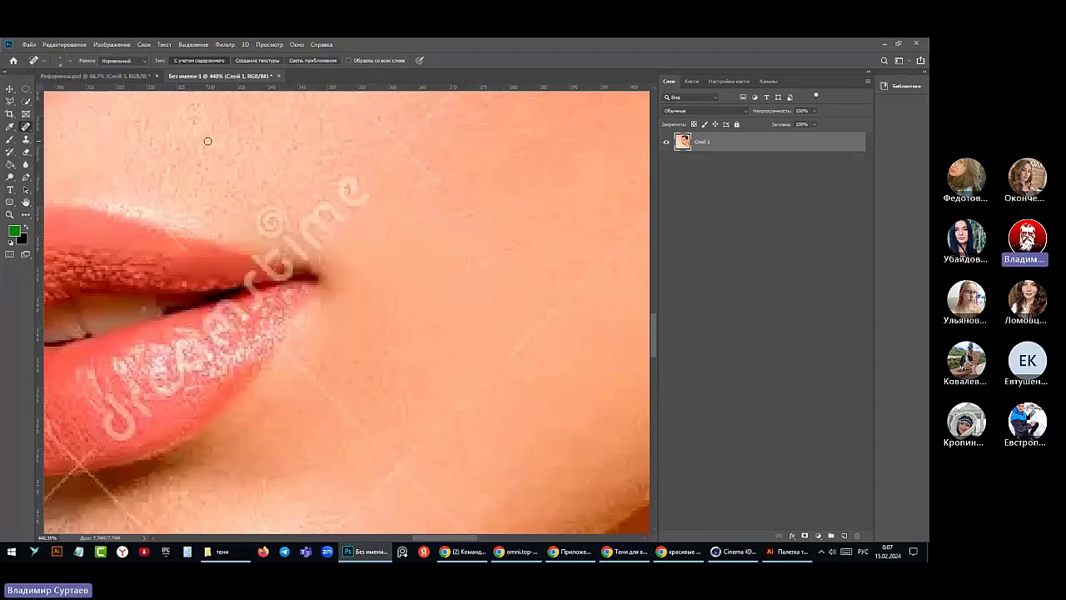
- Spot-heal the ® mark and the watermark remnants along the lip corner with short strokes
{"action": "mouse_move", "coordinate": [351, 191]}
{"action": "left_mouse_down"}
{"action": "mouse_move", "coordinate": [340, 193]}
{"action": "mouse_move", "coordinate": [348, 204]}
{"action": "mouse_move", "coordinate": [366, 193]}
{"action": "mouse_move", "coordinate": [344, 200]}
{"action": "mouse_move", "coordinate": [341, 188]}
{"action": "mouse_move", "coordinate": [362, 180]}
{"action": "mouse_move", "coordinate": [338, 221]}
{"action": "mouse_move", "coordinate": [316, 217]}
{"action": "mouse_move", "coordinate": [333, 218]}
{"action": "mouse_move", "coordinate": [326, 233]}
{"action": "mouse_move", "coordinate": [306, 221]}
{"action": "mouse_move", "coordinate": [319, 249]}
{"action": "left_mouse_up"}
{"action": "left_click", "coordinate": [347, 198]}
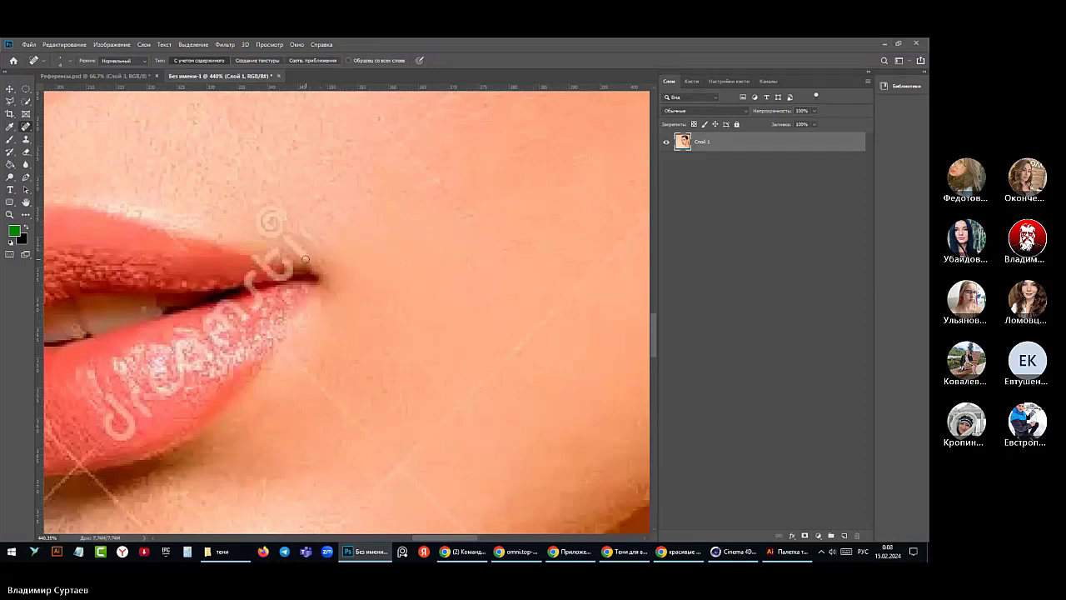
{"action": "scroll", "coordinate": [288, 260], "scroll_direction": "up", "scroll_amount": 1}
{"action": "scroll", "coordinate": [275, 258], "scroll_direction": "down", "scroll_amount": 3}
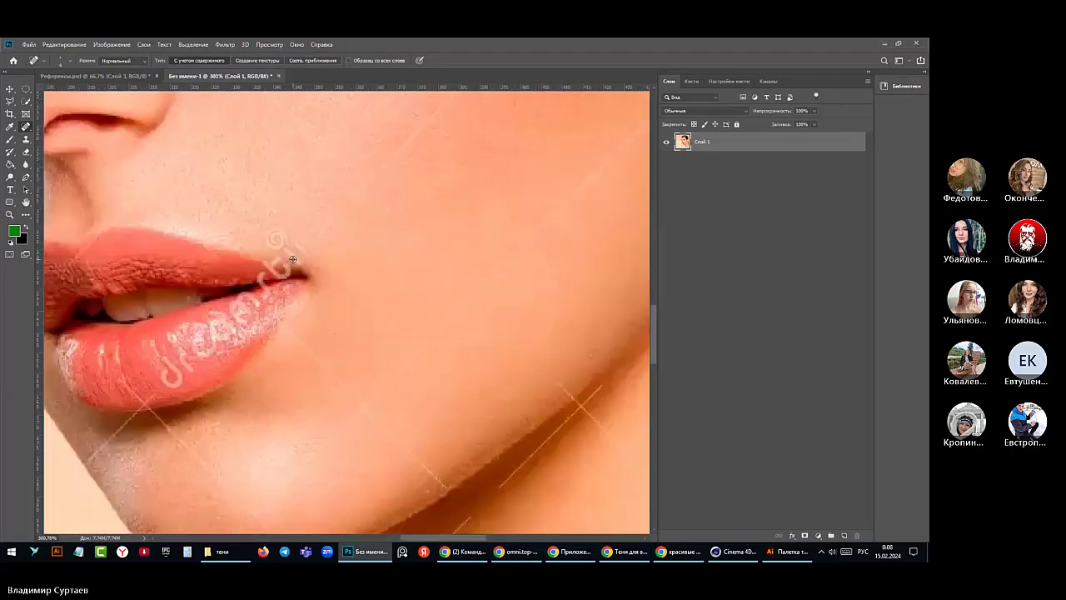
{"action": "scroll", "coordinate": [258, 250], "scroll_direction": "up", "scroll_amount": 3}
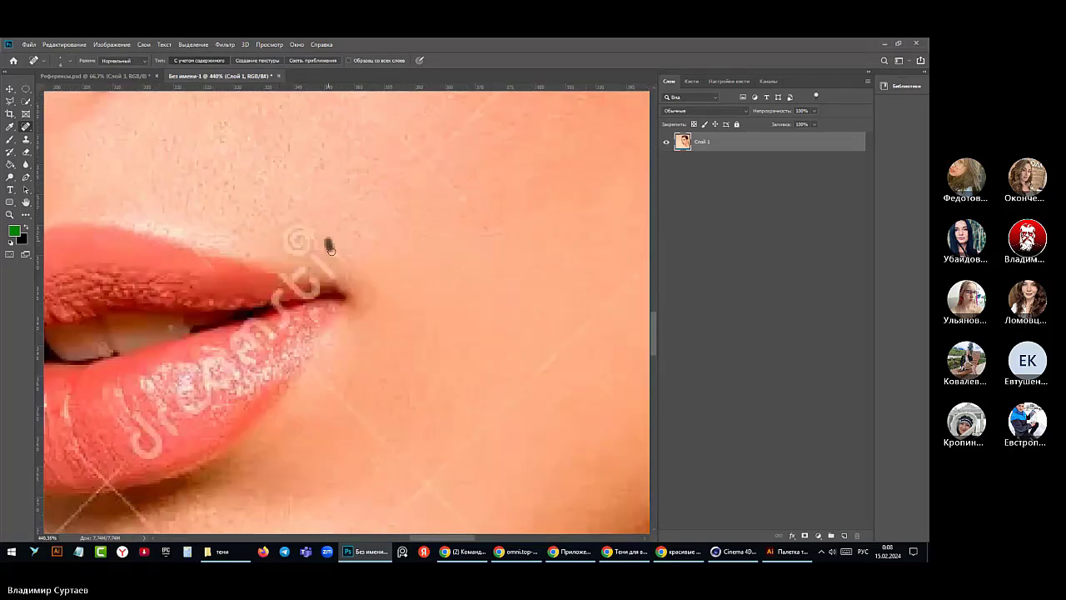
{"action": "mouse_move", "coordinate": [286, 241]}
{"action": "left_mouse_down"}
{"action": "mouse_move", "coordinate": [286, 253]}
{"action": "mouse_move", "coordinate": [289, 228]}
{"action": "mouse_move", "coordinate": [295, 245]}
{"action": "mouse_move", "coordinate": [310, 236]}
{"action": "mouse_move", "coordinate": [291, 225]}
{"action": "mouse_move", "coordinate": [301, 225]}
{"action": "mouse_move", "coordinate": [302, 252]}
{"action": "mouse_move", "coordinate": [325, 265]}
{"action": "mouse_move", "coordinate": [354, 252]}
{"action": "mouse_move", "coordinate": [348, 282]}
{"action": "mouse_move", "coordinate": [288, 283]}
{"action": "mouse_move", "coordinate": [325, 283]}
{"action": "mouse_move", "coordinate": [300, 290]}
{"action": "mouse_move", "coordinate": [314, 290]}
{"action": "left_mouse_up"}
{"action": "left_click_drag", "start_coordinate": [313, 279], "coordinate": [313, 280]}
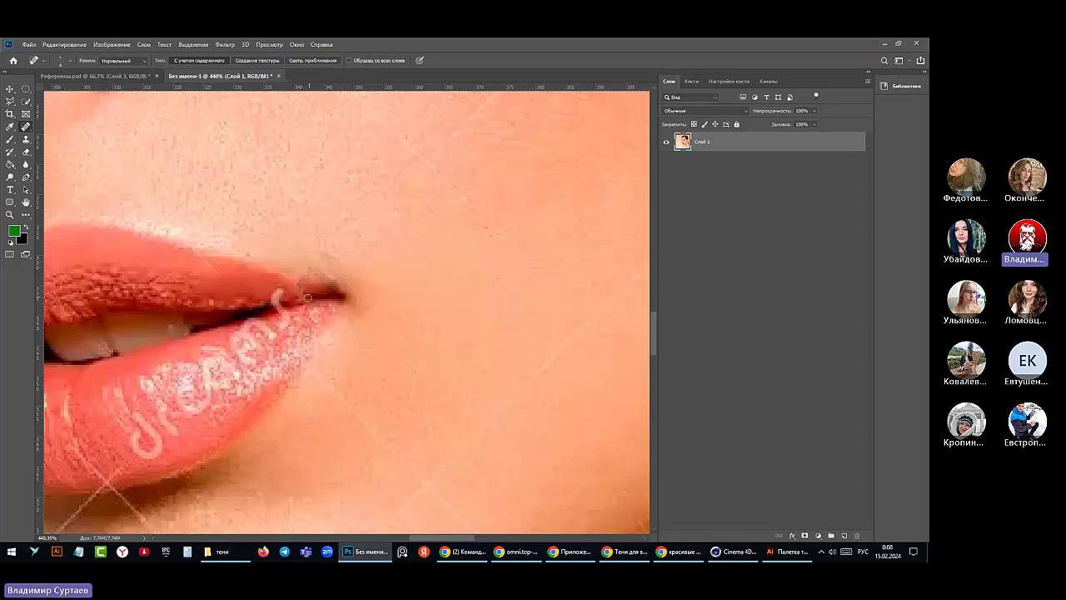
{"action": "left_click_drag", "start_coordinate": [313, 298], "coordinate": [290, 301]}
- Switch to a 4 px Brush, swap colours, and darken the light sparkle along the lip line
{"action": "left_click", "coordinate": [10, 140]}
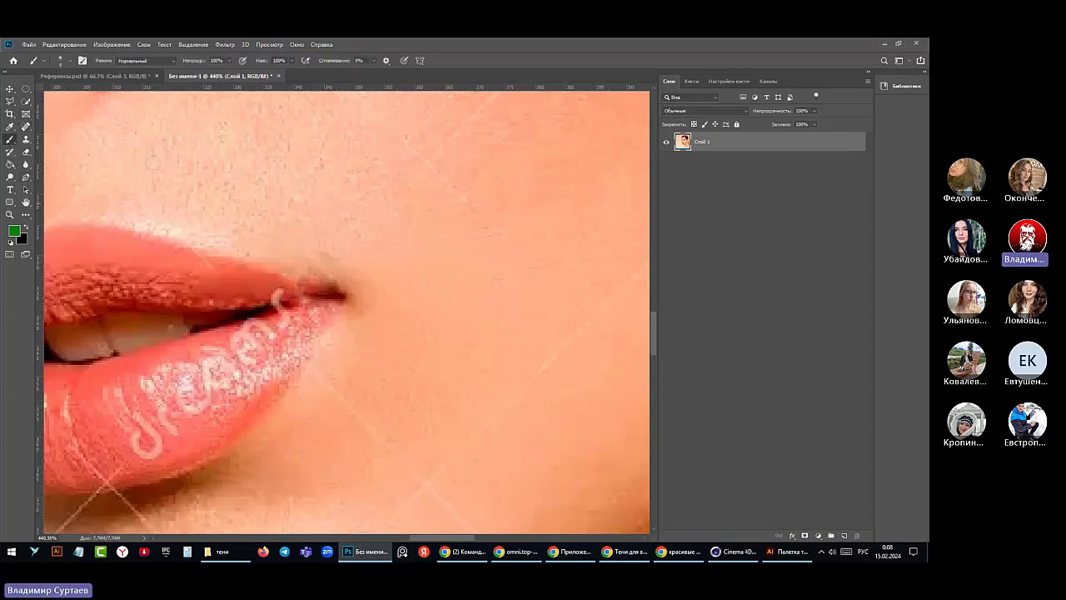
{"action": "left_click", "coordinate": [70, 62]}
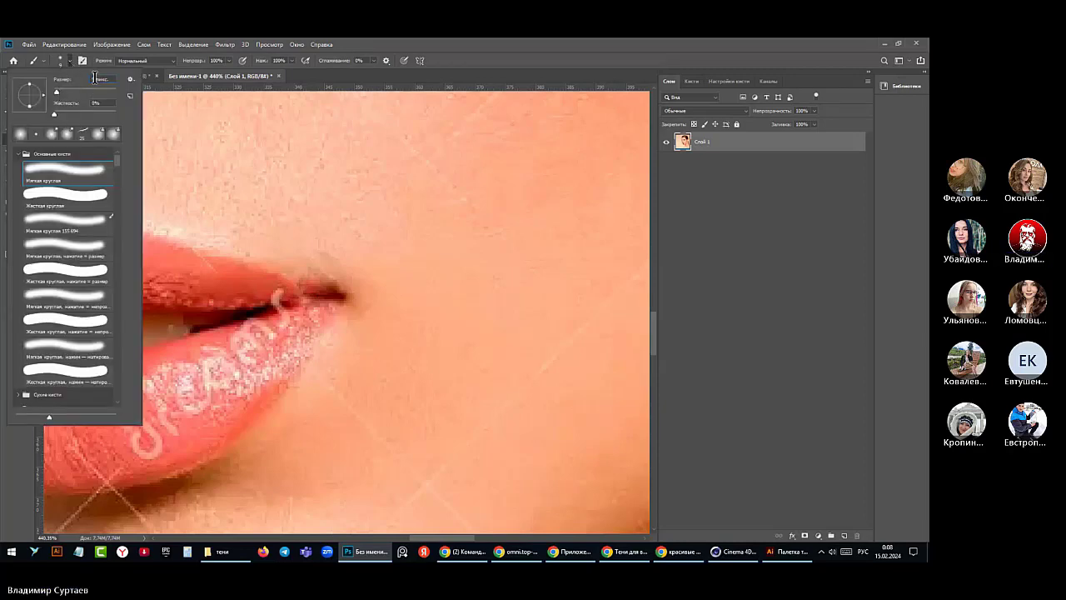
{"action": "left_click_drag", "start_coordinate": [56, 91], "coordinate": [54, 91]}
{"action": "key", "text": "Escape"}
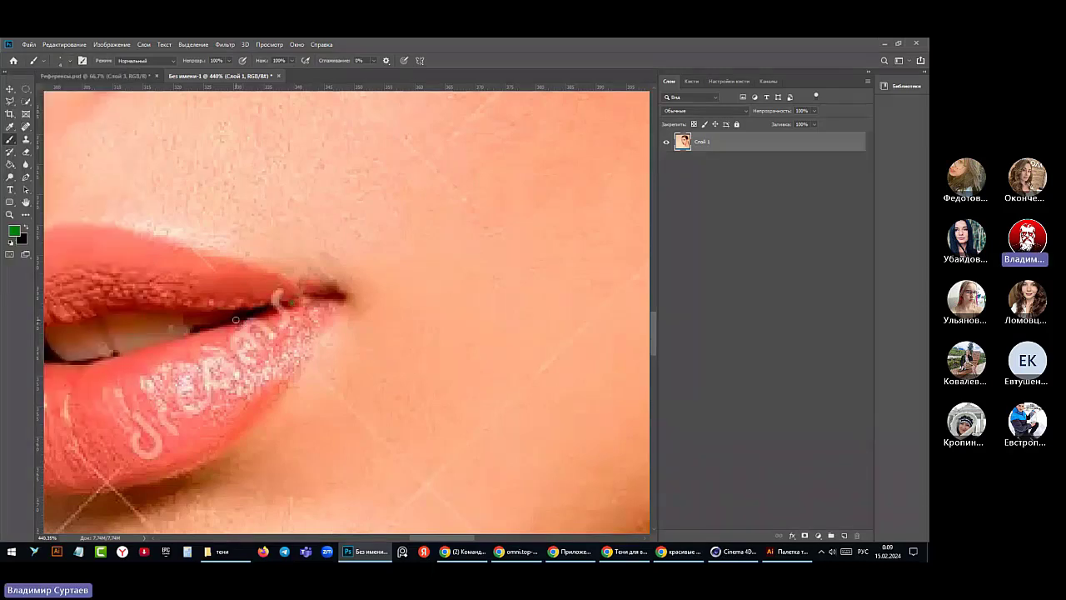
{"action": "key", "text": "x"}
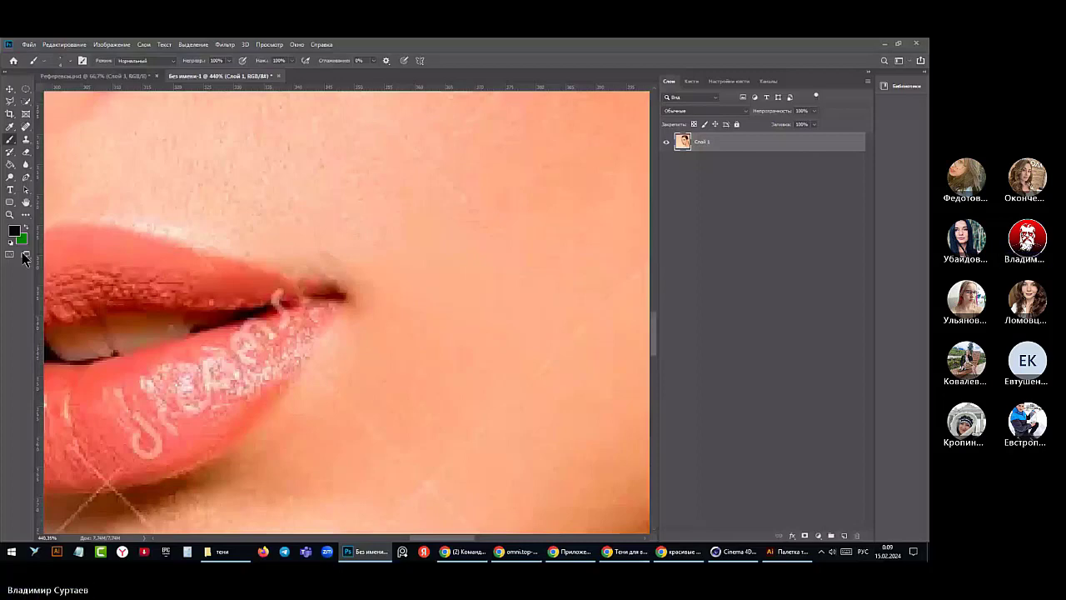
{"action": "left_click_drag", "start_coordinate": [279, 300], "coordinate": [302, 301]}
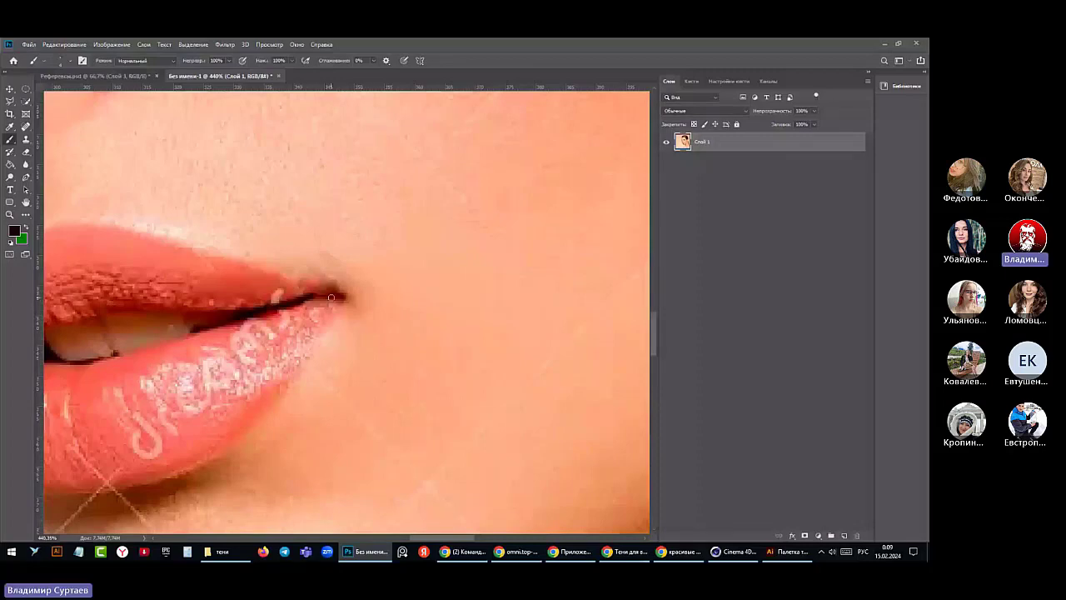
- Sample several lip reds and corals, ending on a light lip pink as the painting colour
{"action": "left_click", "coordinate": [306, 296], "text": "alt"}
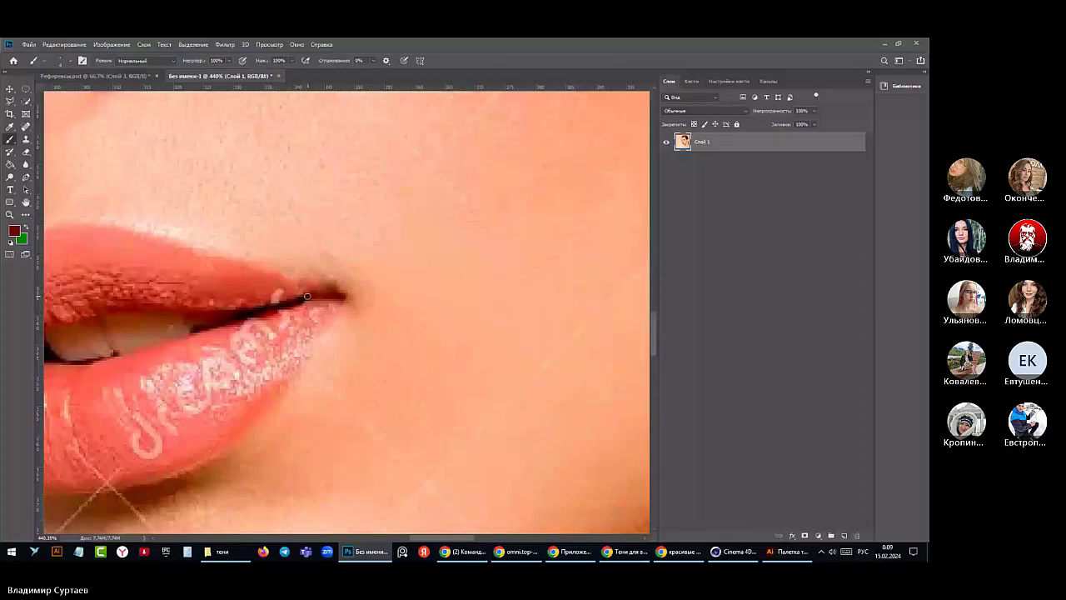
{"action": "left_click", "coordinate": [265, 286], "text": "alt"}
{"action": "left_click", "coordinate": [286, 316], "text": "alt"}
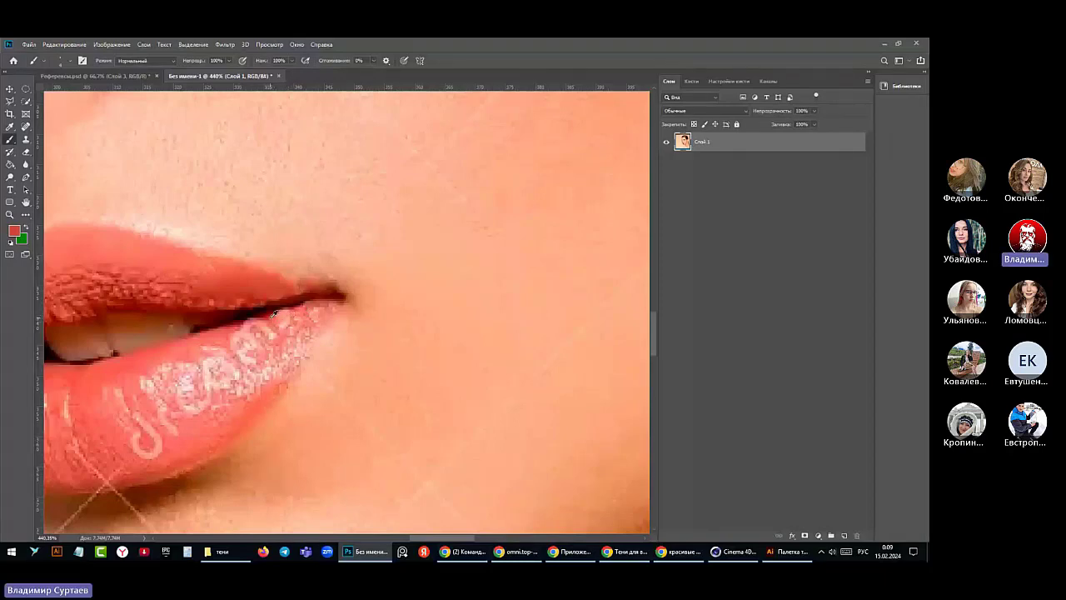
{"action": "left_click", "coordinate": [284, 313], "text": "alt"}
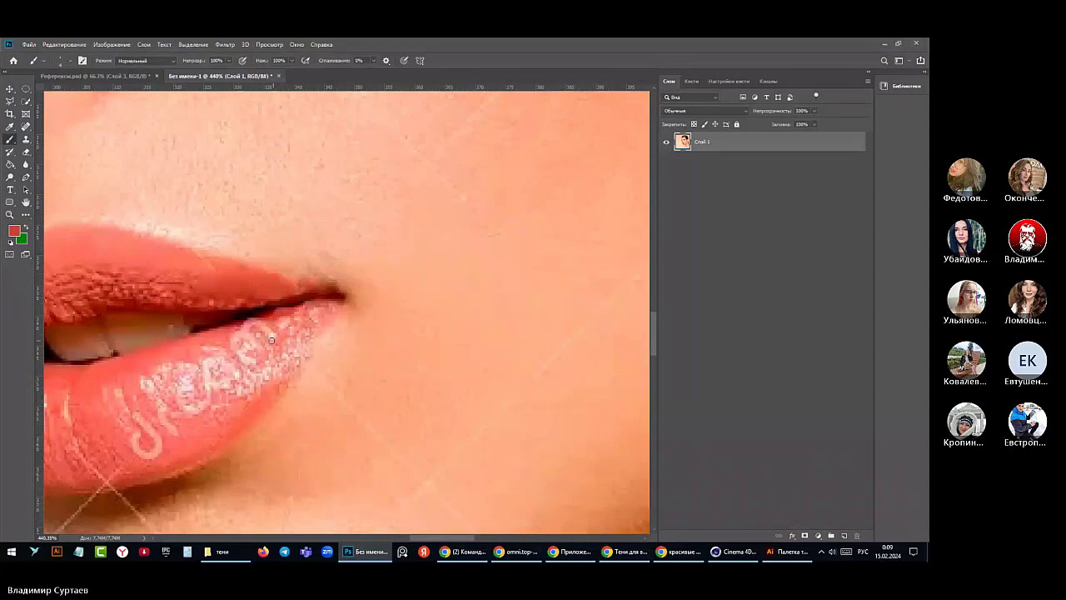
{"action": "scroll", "coordinate": [271, 340], "scroll_direction": "down", "scroll_amount": 2}
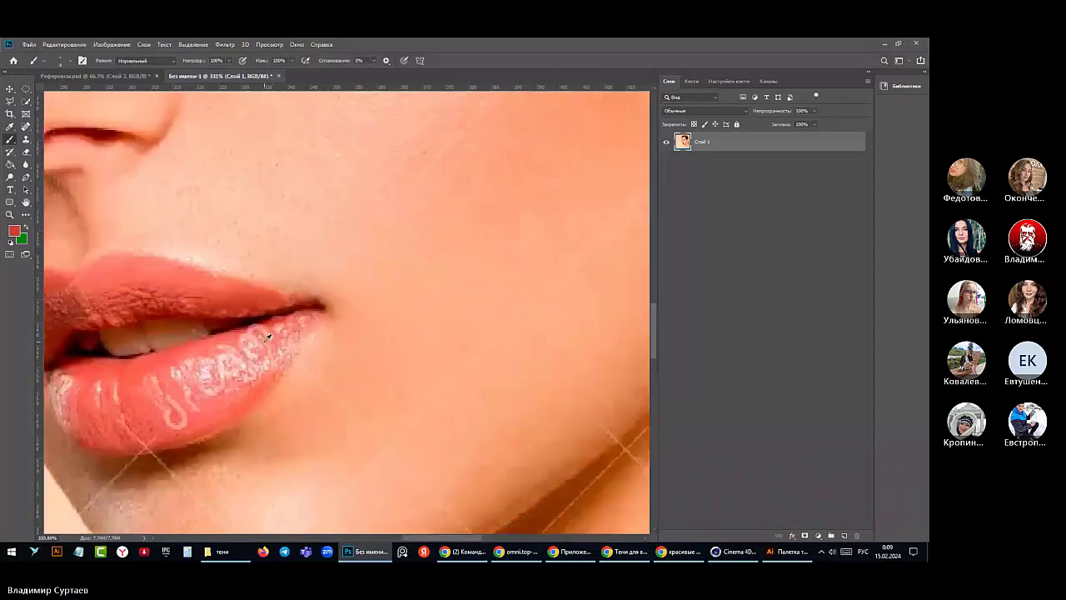
{"action": "scroll", "coordinate": [268, 336], "scroll_direction": "up", "scroll_amount": 2}
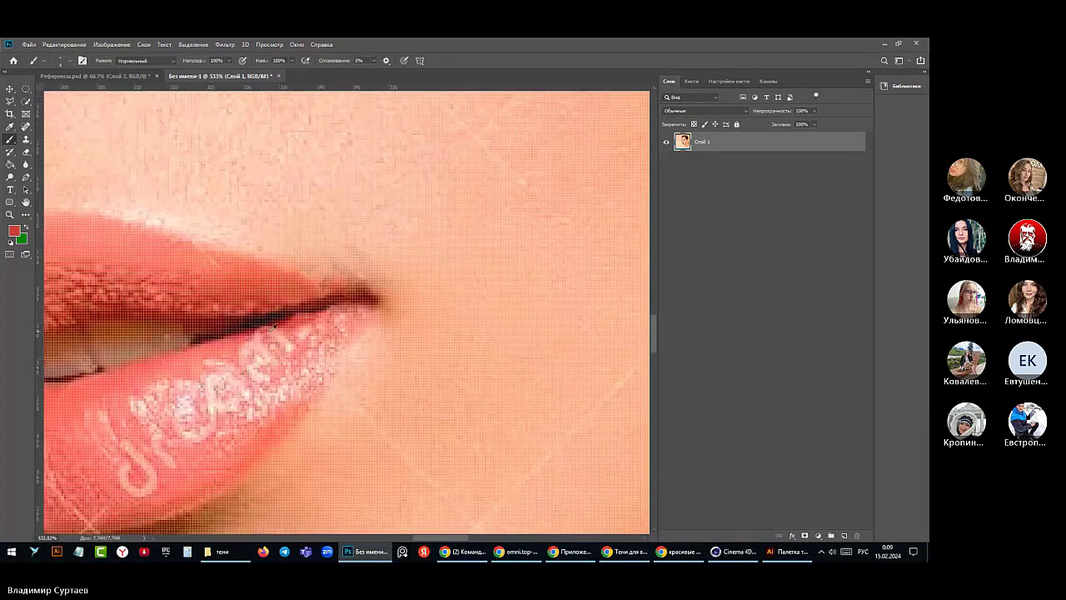
{"action": "scroll", "coordinate": [271, 328], "scroll_direction": "down", "scroll_amount": 1}
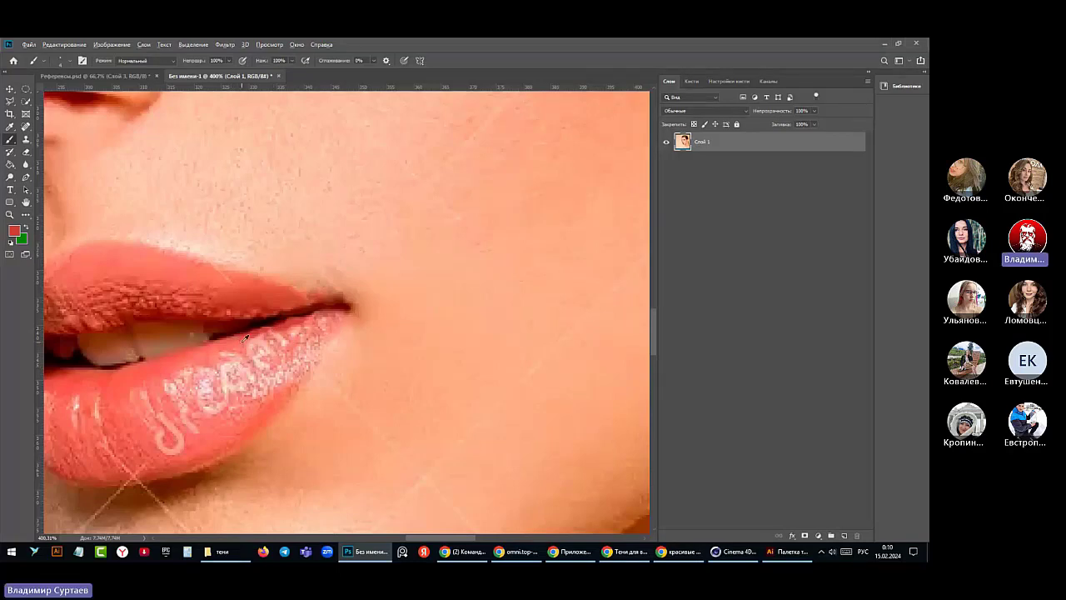
{"action": "left_click", "coordinate": [250, 346], "text": "alt"}
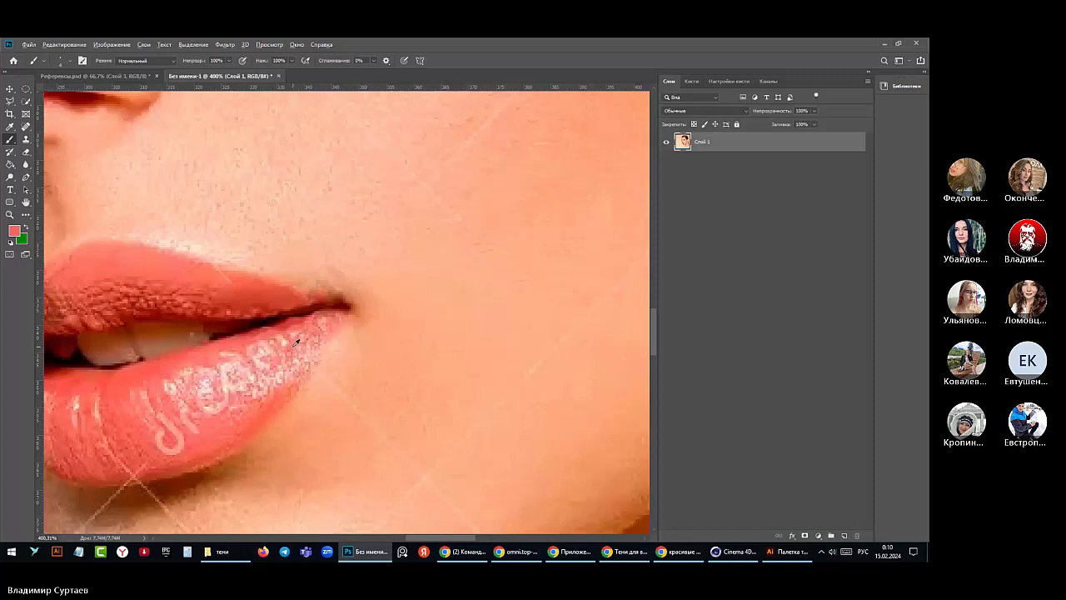
- Sample the lower lip colour and paint over the watermark curl on the lower lip
{"action": "key", "text": "ctrl"}
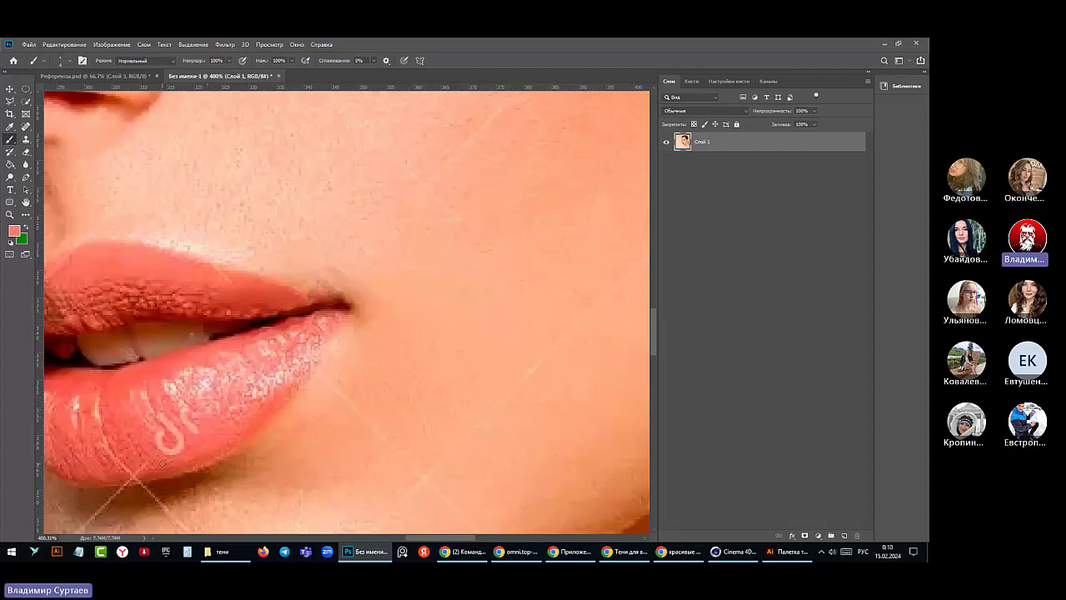
{"action": "left_click", "coordinate": [196, 439]}
{"action": "key", "text": "ctrl"}
{"action": "mouse_move", "coordinate": [171, 450]}
{"action": "left_mouse_down"}
{"action": "mouse_move", "coordinate": [185, 441]}
{"action": "mouse_move", "coordinate": [183, 449]}
{"action": "left_mouse_up"}
{"action": "key", "text": "ctrl"}
{"action": "left_click", "coordinate": [149, 433], "text": "alt"}
{"action": "scroll", "coordinate": [176, 436], "scroll_direction": "down", "scroll_amount": 5}
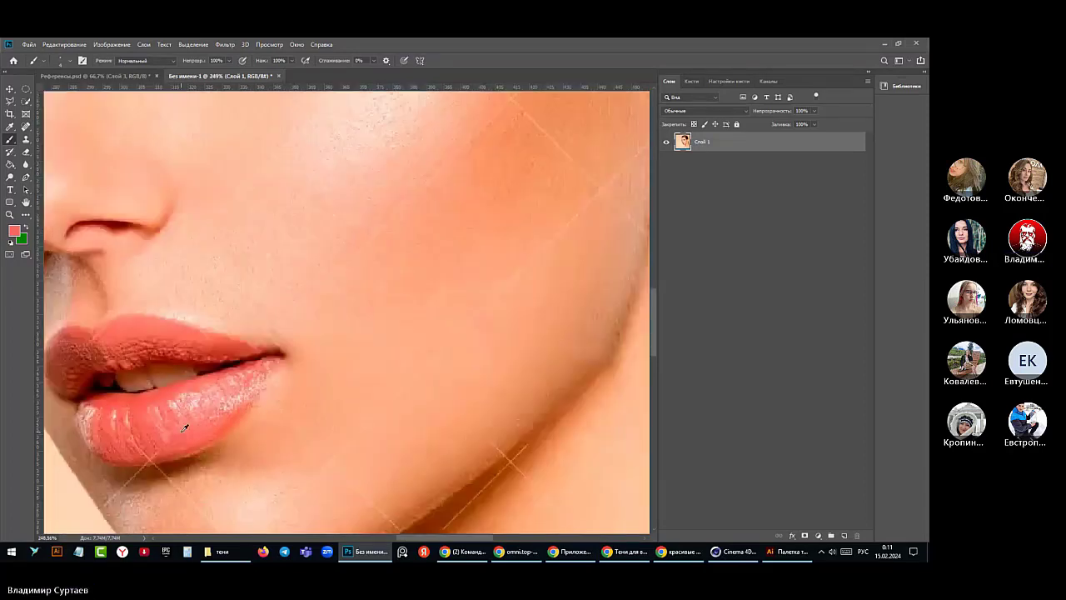
- Outline the swirl watermark under the eye with the Lasso tool
{"action": "scroll", "coordinate": [178, 427], "scroll_direction": "down", "scroll_amount": 2}
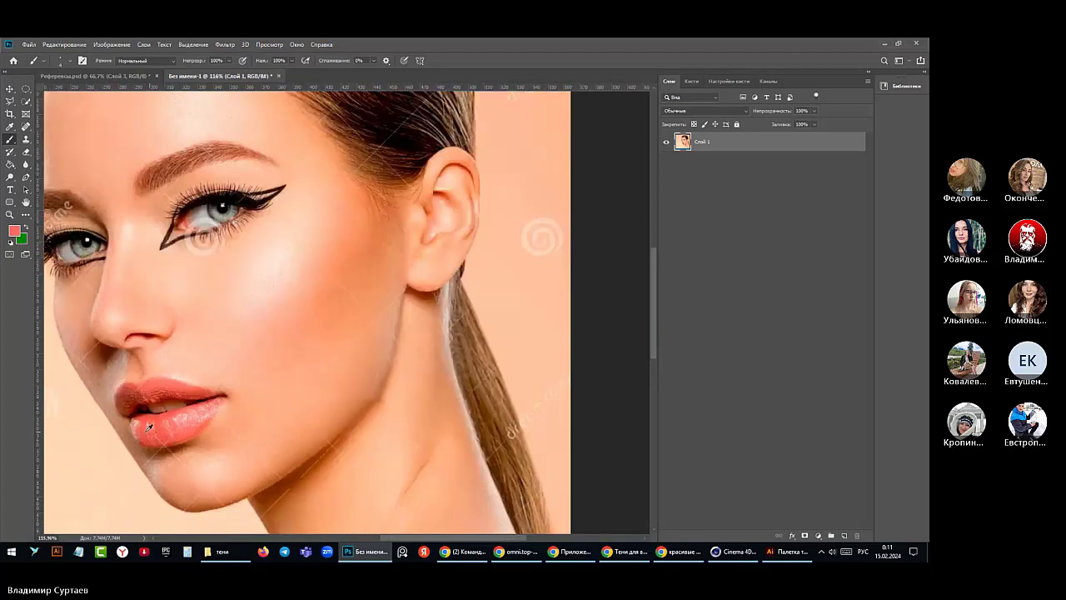
{"action": "scroll", "coordinate": [164, 225], "scroll_direction": "up", "scroll_amount": 5}
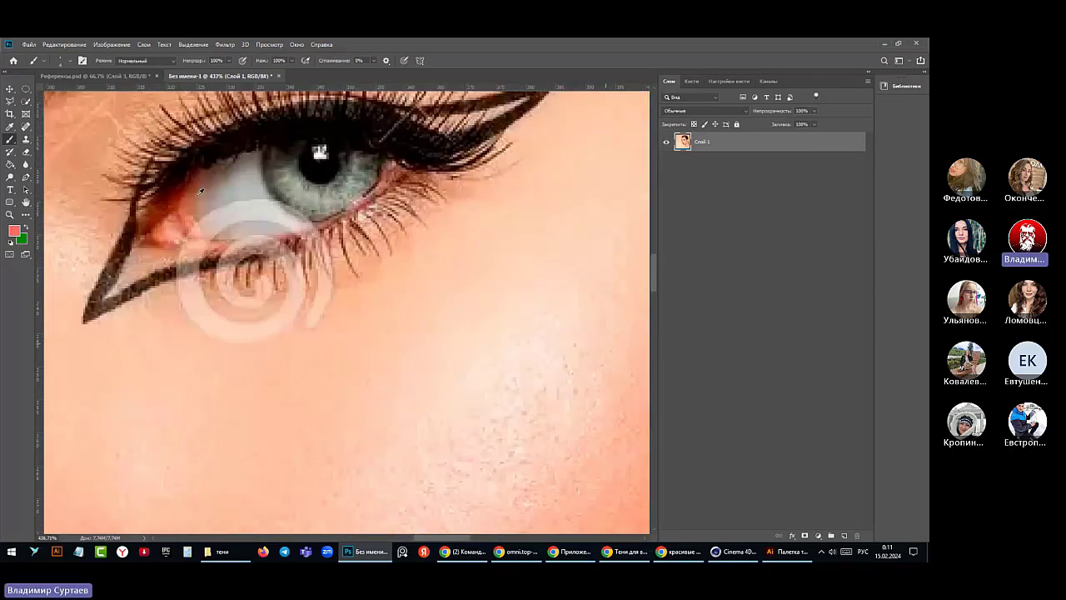
{"action": "scroll", "coordinate": [198, 195], "scroll_direction": "down", "scroll_amount": 1}
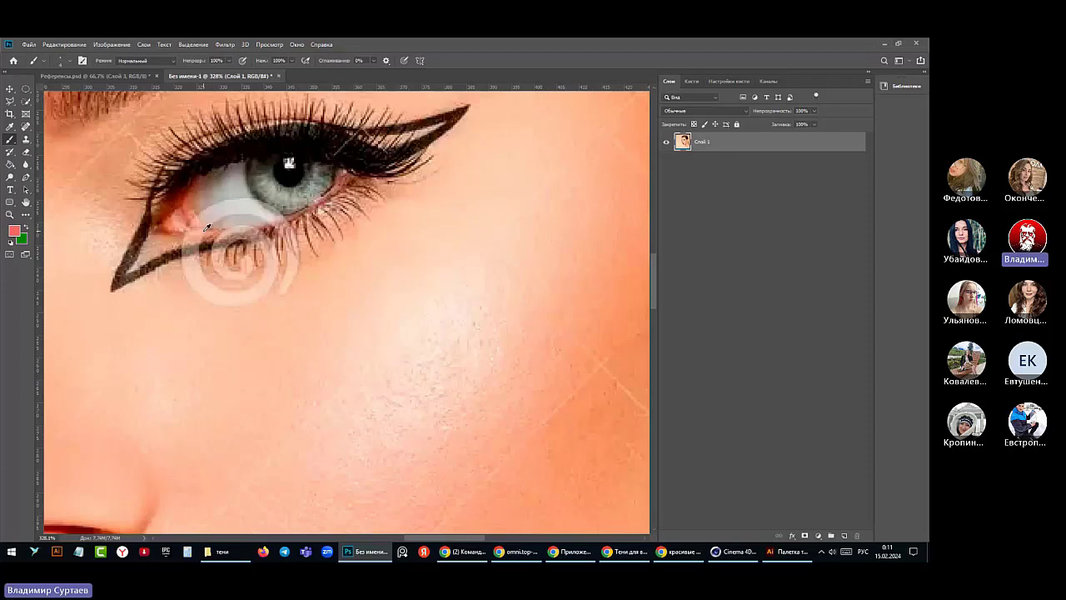
{"action": "left_click", "coordinate": [10, 101]}
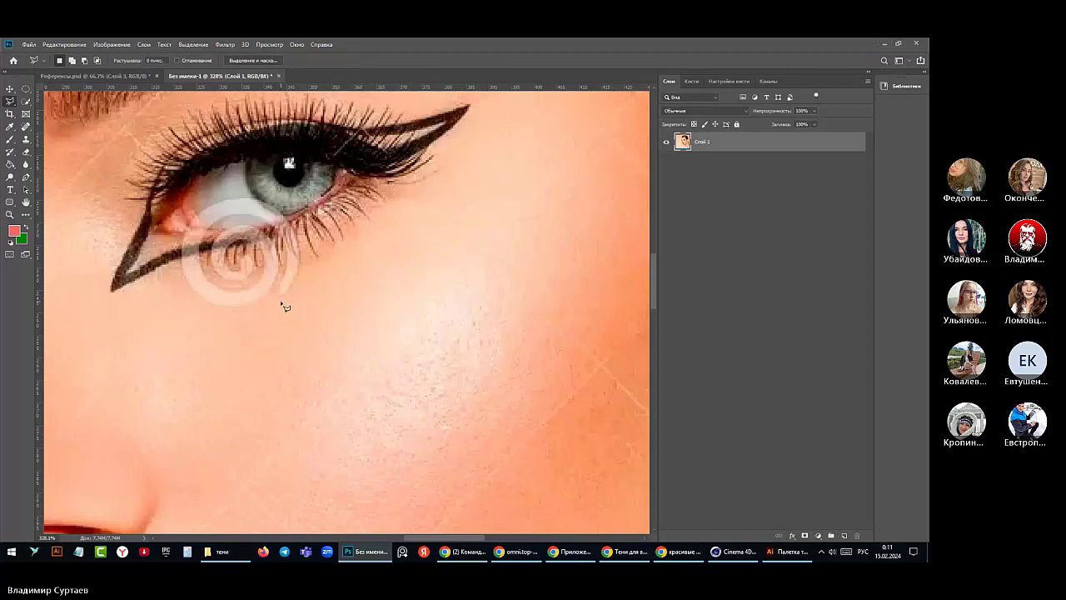
{"action": "mouse_move", "coordinate": [284, 298]}
{"action": "left_mouse_down"}
{"action": "mouse_move", "coordinate": [303, 270]}
{"action": "mouse_move", "coordinate": [287, 218]}
{"action": "mouse_move", "coordinate": [271, 202]}
{"action": "mouse_move", "coordinate": [209, 208]}
{"action": "left_mouse_up"}
{"action": "mouse_move", "coordinate": [176, 260]}
{"action": "left_mouse_down"}
{"action": "mouse_move", "coordinate": [207, 265]}
{"action": "mouse_move", "coordinate": [214, 230]}
{"action": "mouse_move", "coordinate": [250, 217]}
{"action": "mouse_move", "coordinate": [288, 241]}
{"action": "mouse_move", "coordinate": [288, 266]}
{"action": "mouse_move", "coordinate": [275, 277]}
{"action": "mouse_move", "coordinate": [308, 291]}
{"action": "mouse_move", "coordinate": [286, 304]}
{"action": "left_mouse_up"}
- Content-Aware Fill the lassoed area, then deselect it
{"action": "left_click", "coordinate": [64, 44]}
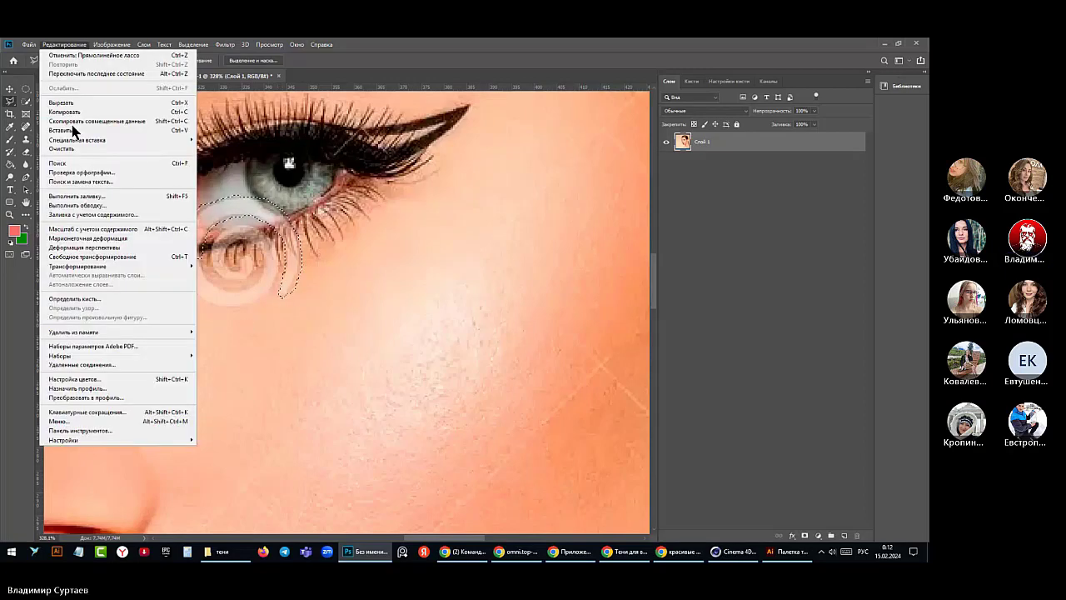
{"action": "left_click", "coordinate": [76, 196]}
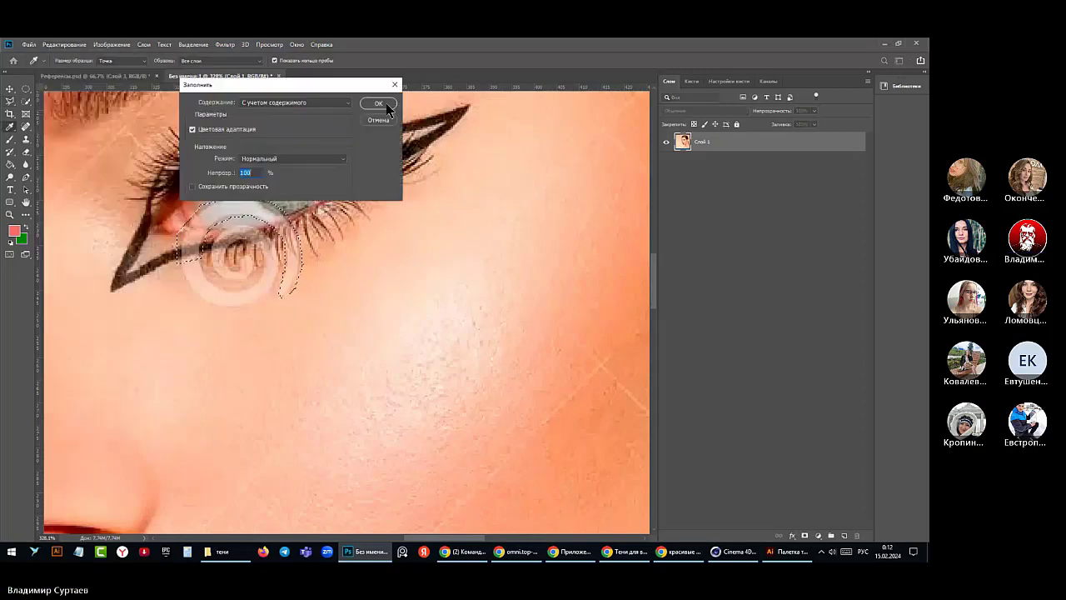
{"action": "left_click", "coordinate": [379, 104]}
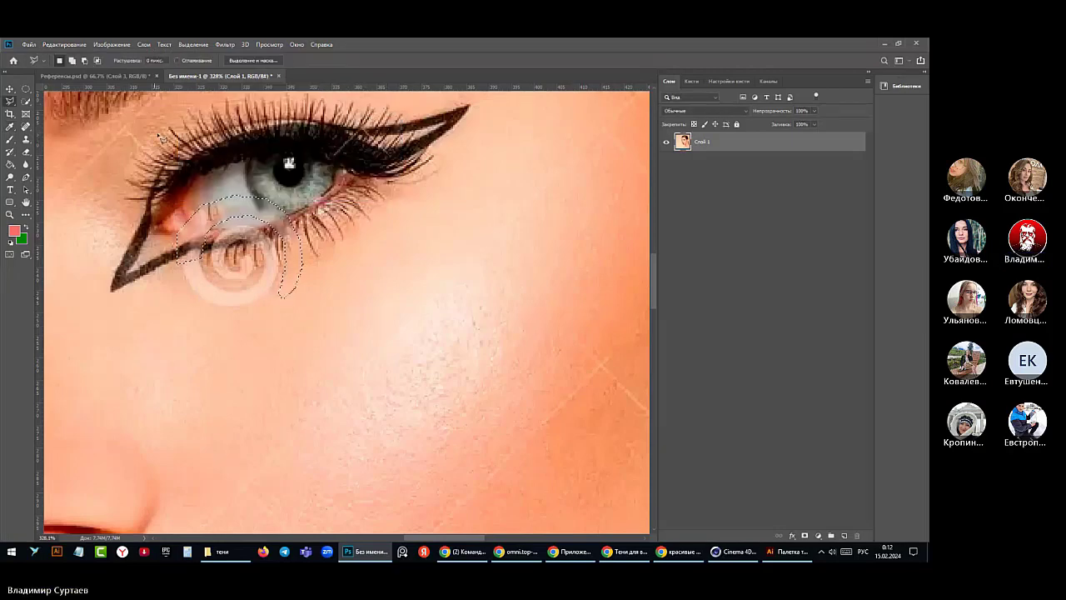
{"action": "left_click", "coordinate": [193, 45]}
{"action": "left_click", "coordinate": [204, 67]}
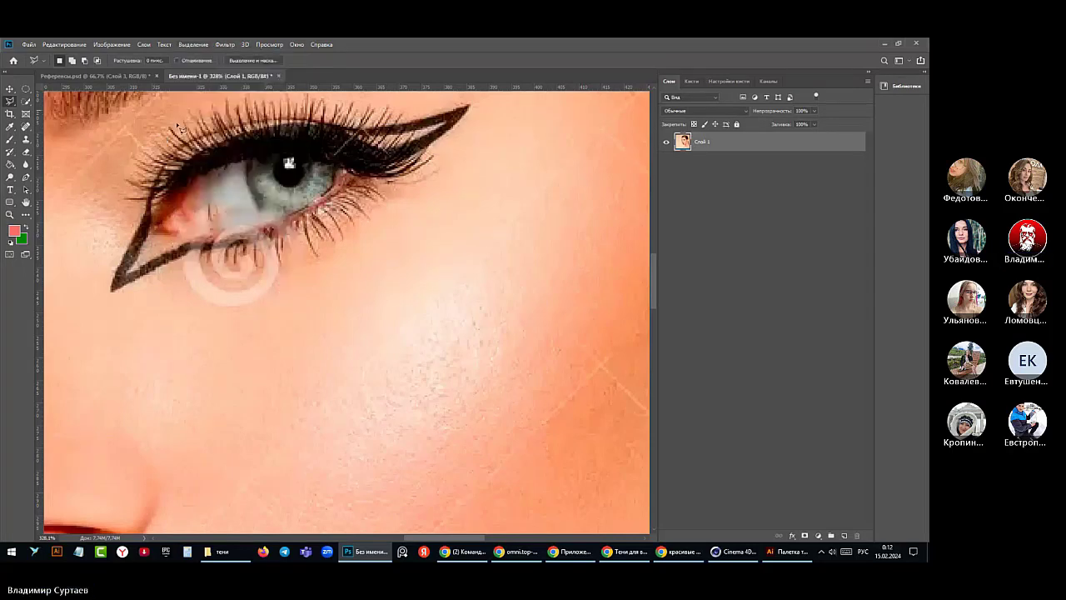
- With the Brush, sample eye-white greys and lash browns, then extend the lower lash line in dark brown
{"action": "scroll", "coordinate": [261, 225], "scroll_direction": "up", "scroll_amount": 2}
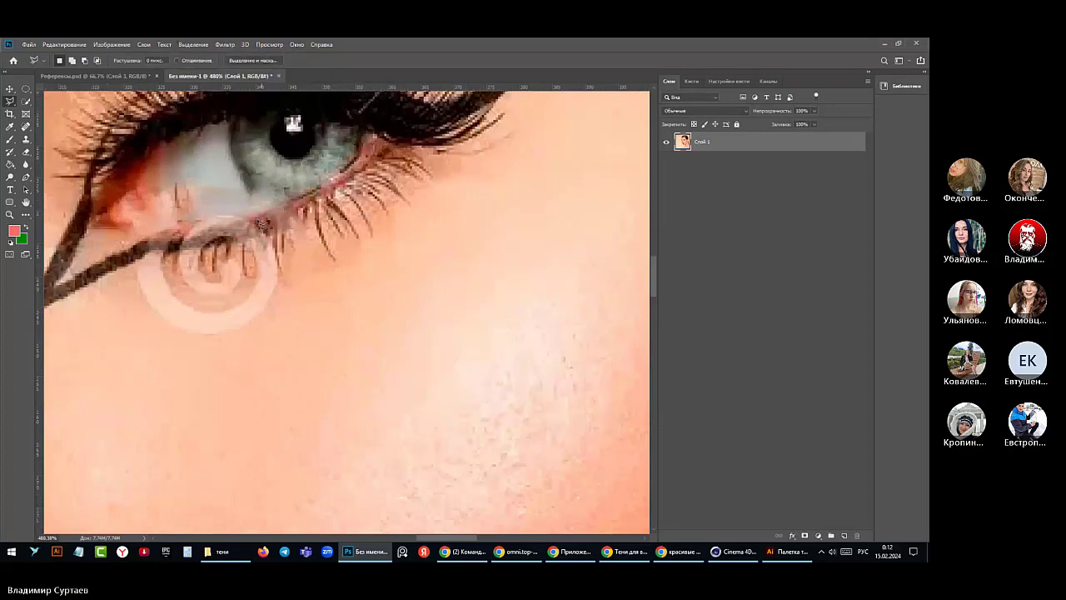
{"action": "key", "text": "b"}
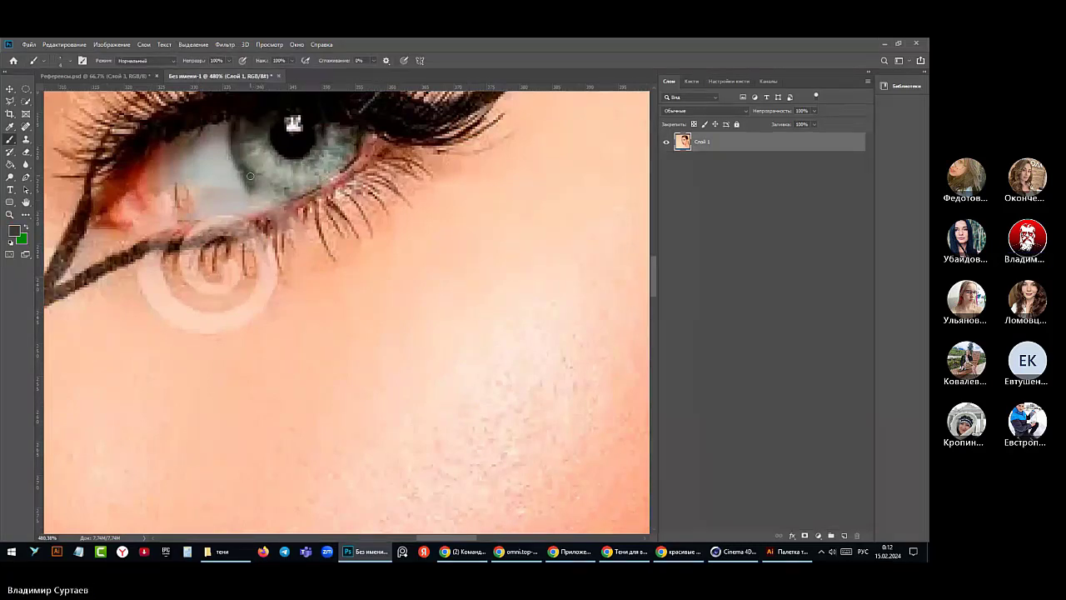
{"action": "left_click", "coordinate": [275, 197], "text": "alt"}
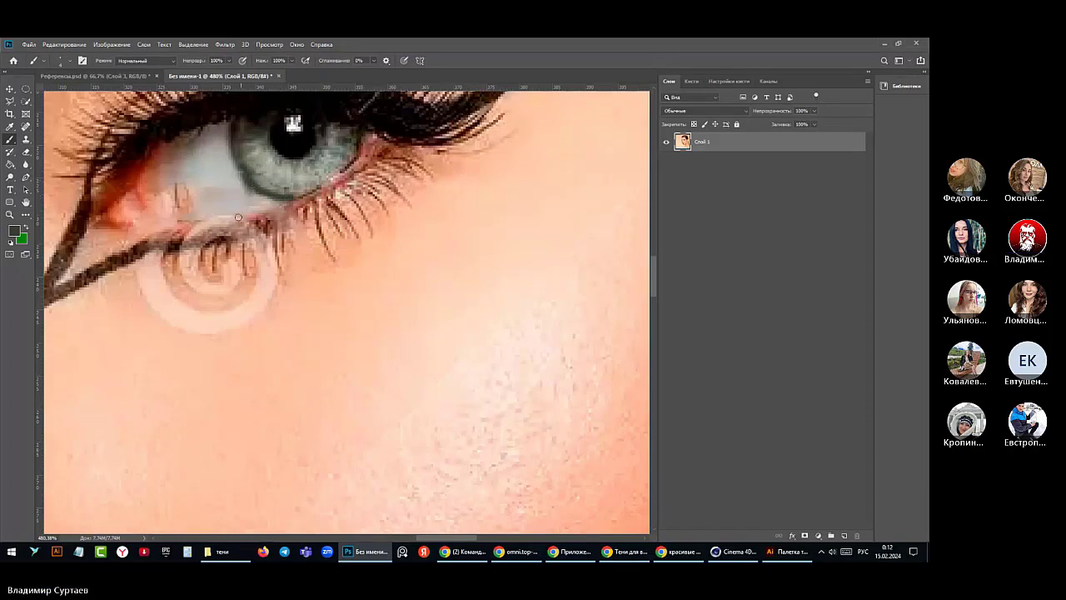
{"action": "left_click", "coordinate": [235, 182], "text": "alt"}
{"action": "left_click", "coordinate": [302, 200], "text": "alt"}
{"action": "left_click", "coordinate": [190, 175], "text": "alt"}
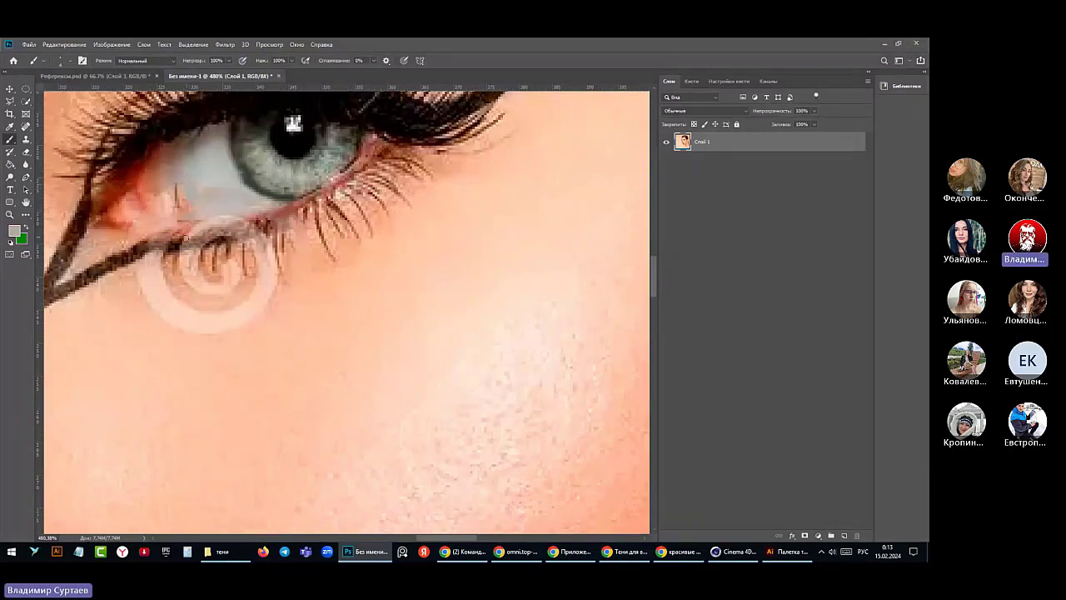
{"action": "left_click", "coordinate": [210, 179], "text": "alt"}
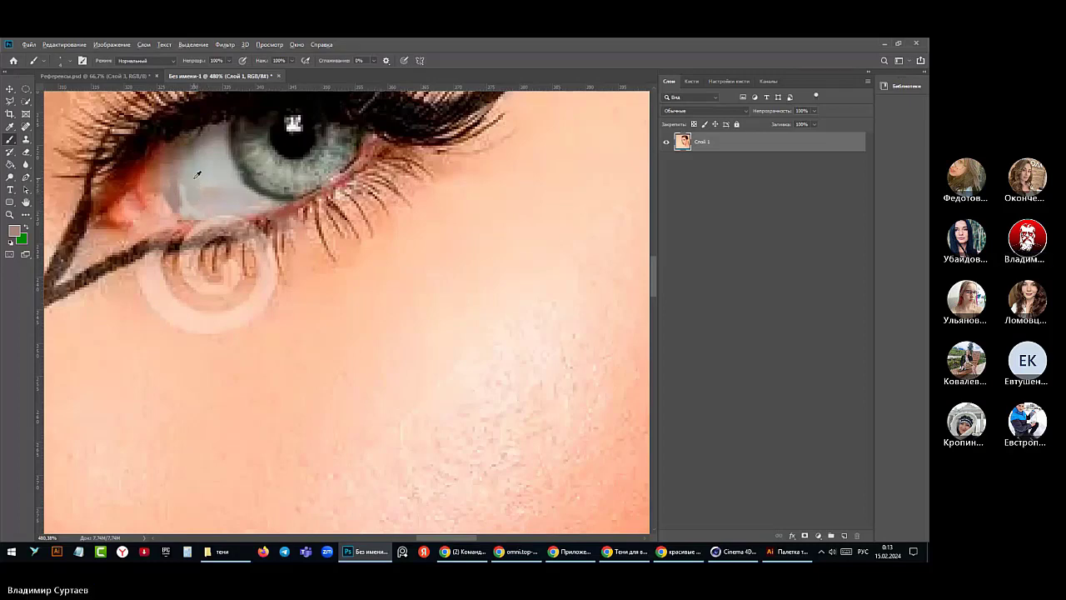
{"action": "left_click", "coordinate": [198, 174], "text": "alt"}
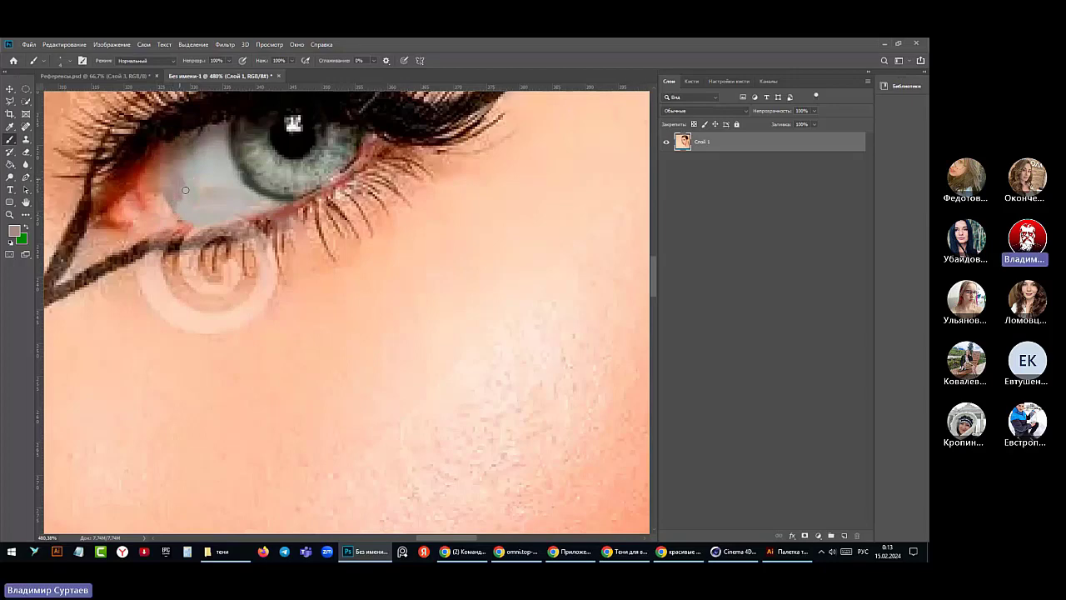
{"action": "left_click", "coordinate": [175, 245], "text": "alt"}
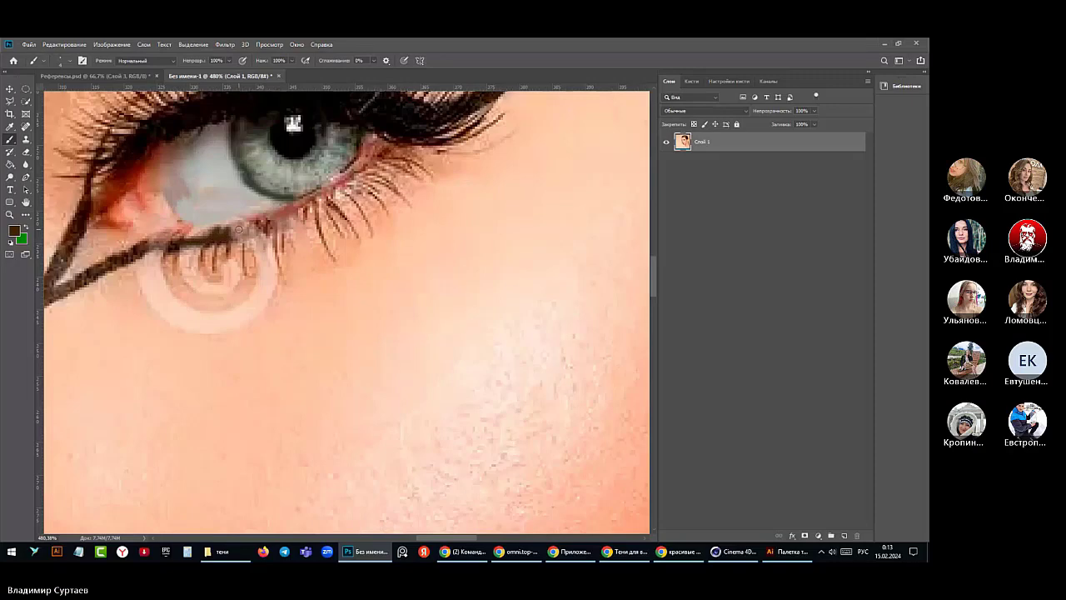
{"action": "left_click_drag", "start_coordinate": [244, 232], "coordinate": [265, 220]}
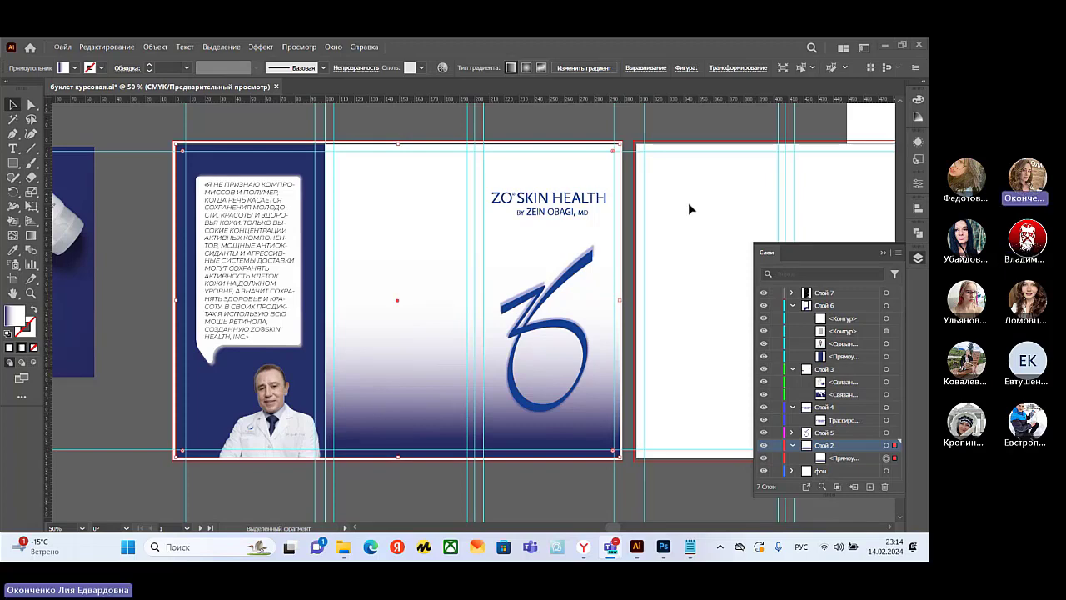
{"action": "scroll", "coordinate": [483, 208], "scroll_direction": "up", "scroll_amount": 5}
{"action": "scroll", "coordinate": [470, 205], "scroll_direction": "down", "scroll_amount": 5}
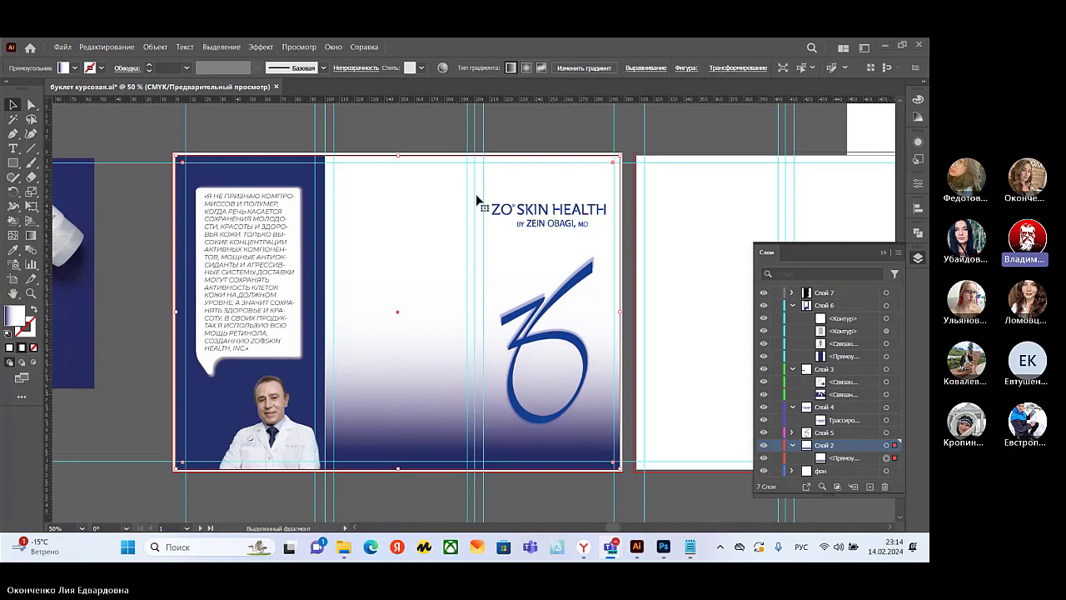
{"action": "left_click", "coordinate": [545, 215]}
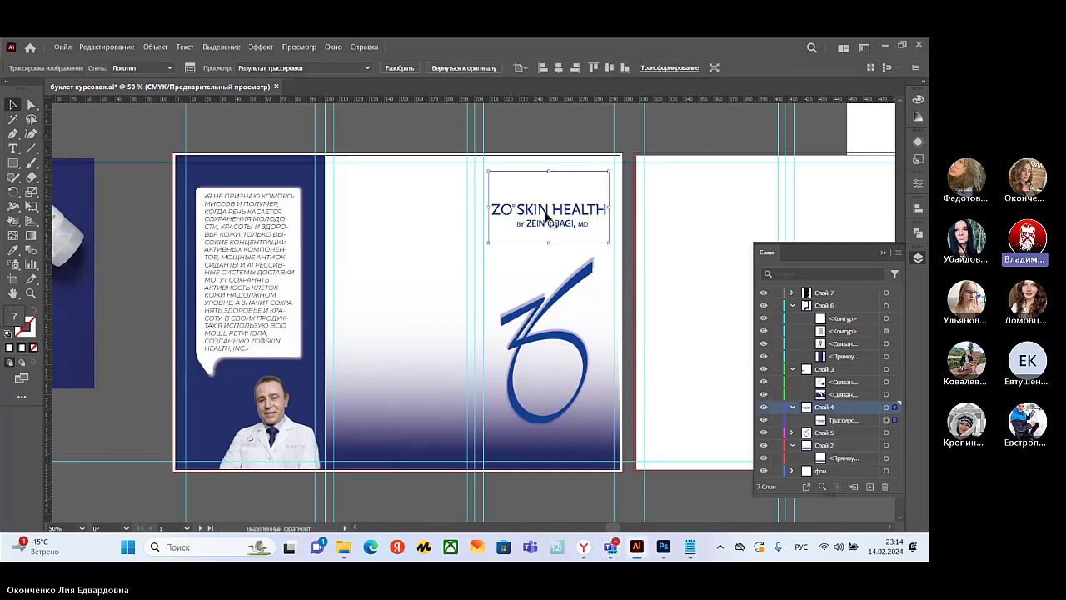
{"action": "left_click", "coordinate": [607, 245]}
{"action": "left_click", "coordinate": [607, 244]}
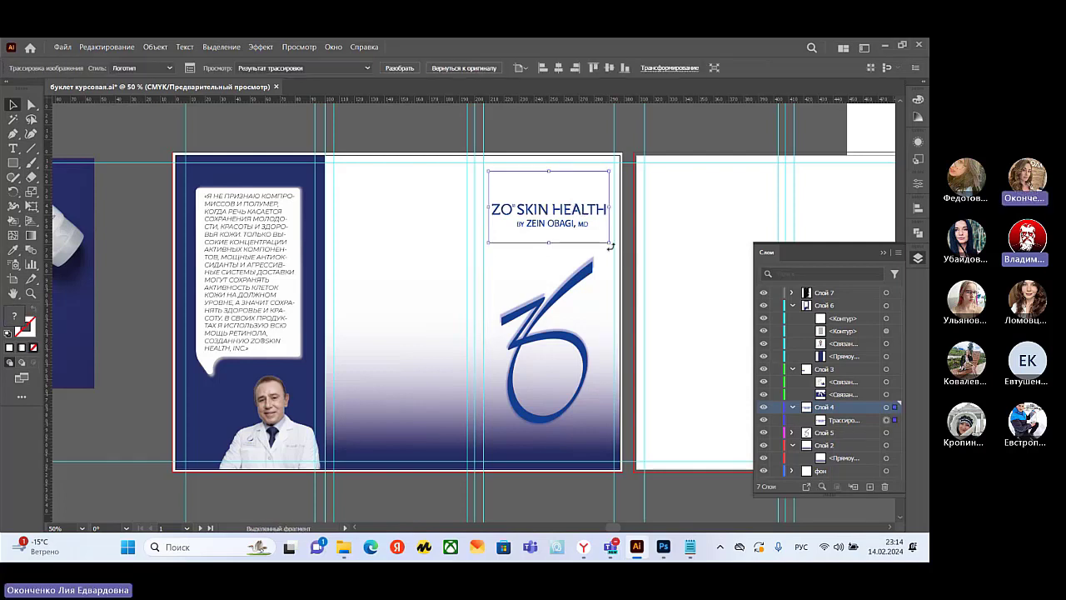
{"action": "left_click_drag", "start_coordinate": [609, 243], "coordinate": [564, 216]}
{"action": "left_click", "coordinate": [673, 250]}
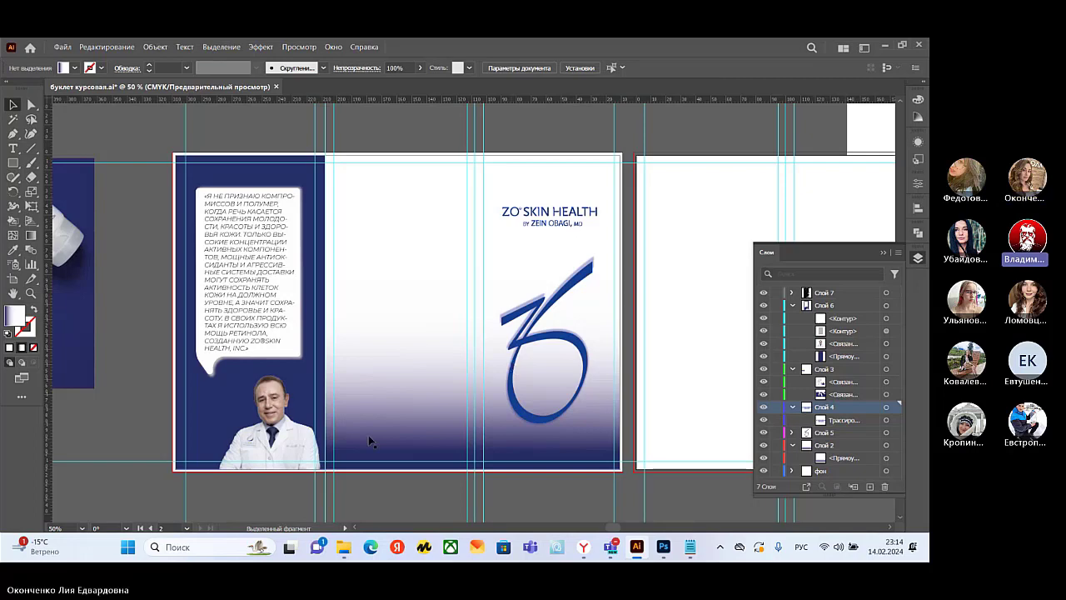
{"action": "left_click", "coordinate": [354, 528]}
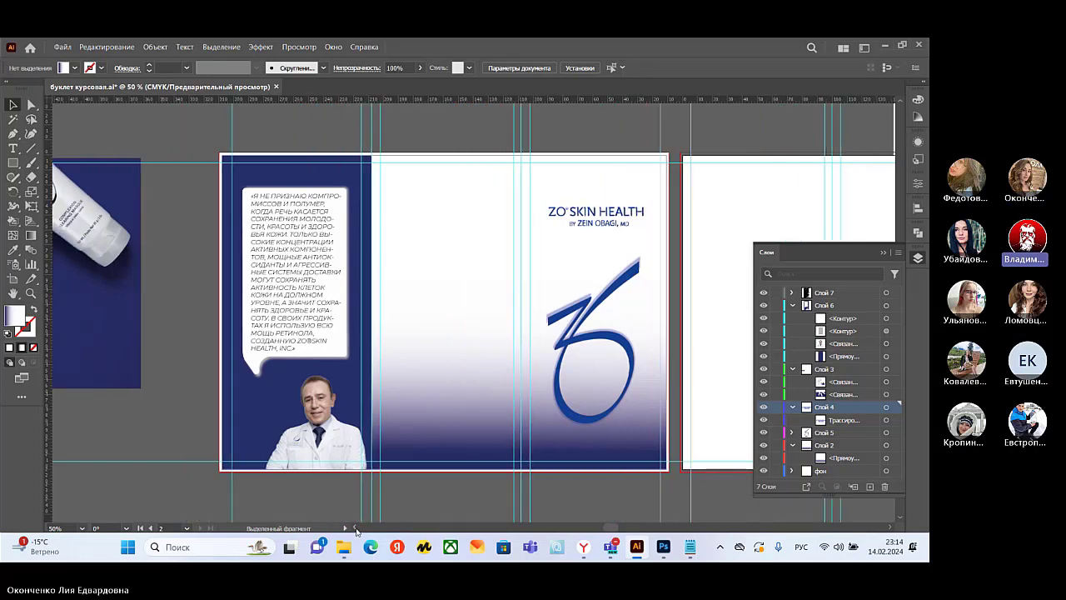
{"action": "left_click", "coordinate": [606, 360]}
{"action": "left_click", "coordinate": [606, 360]}
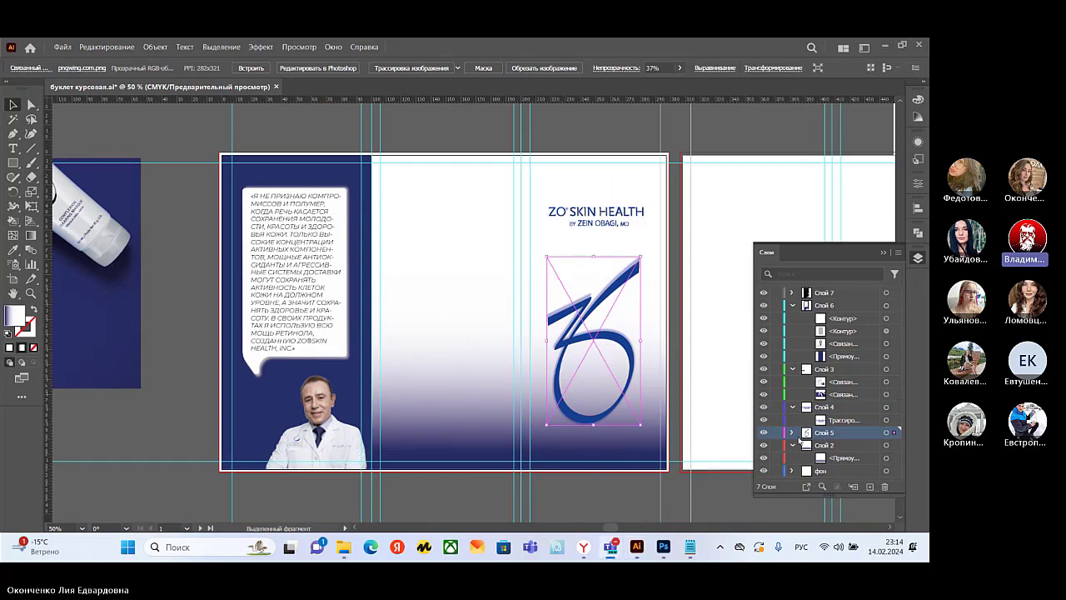
{"action": "left_click", "coordinate": [887, 433]}
{"action": "left_click", "coordinate": [886, 433]}
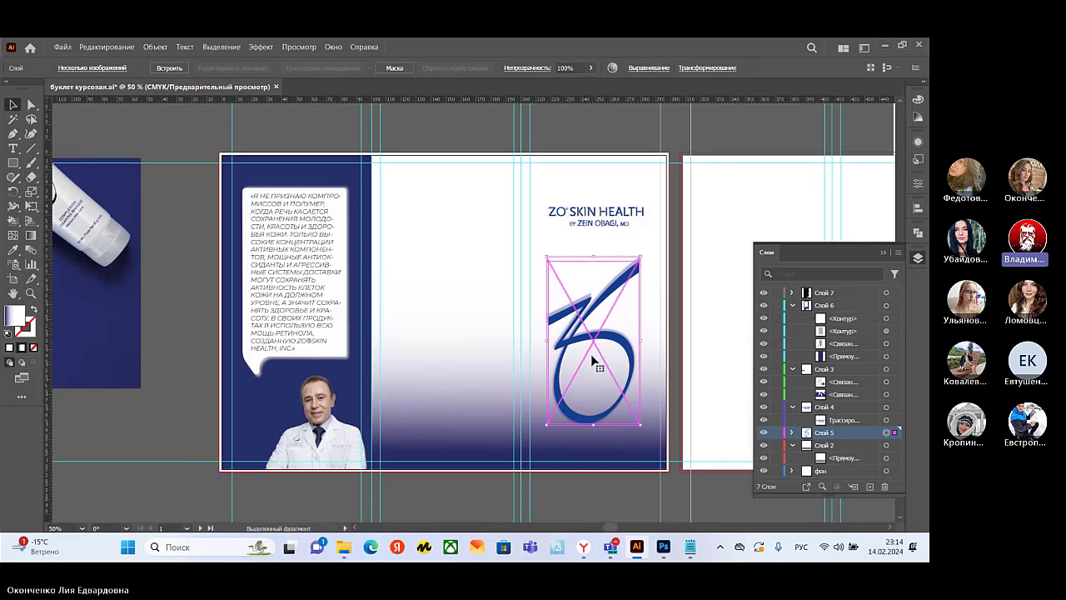
{"action": "left_click", "coordinate": [547, 258], "text": "shift"}
{"action": "left_click_drag", "start_coordinate": [547, 258], "coordinate": [556, 267]}
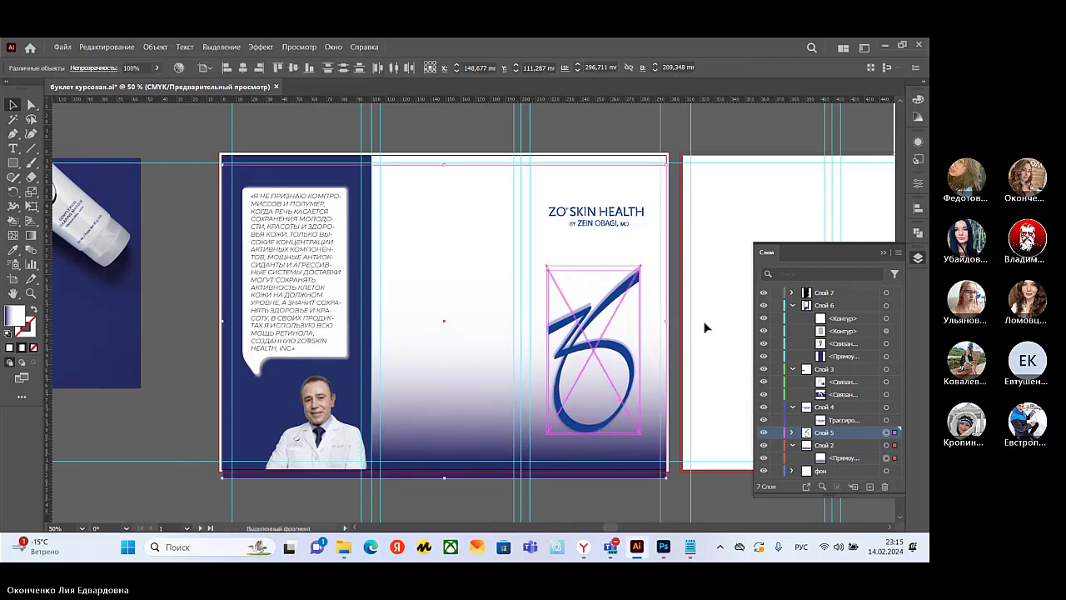
{"action": "key", "text": "a"}
{"action": "key", "text": "ctrl+z"}
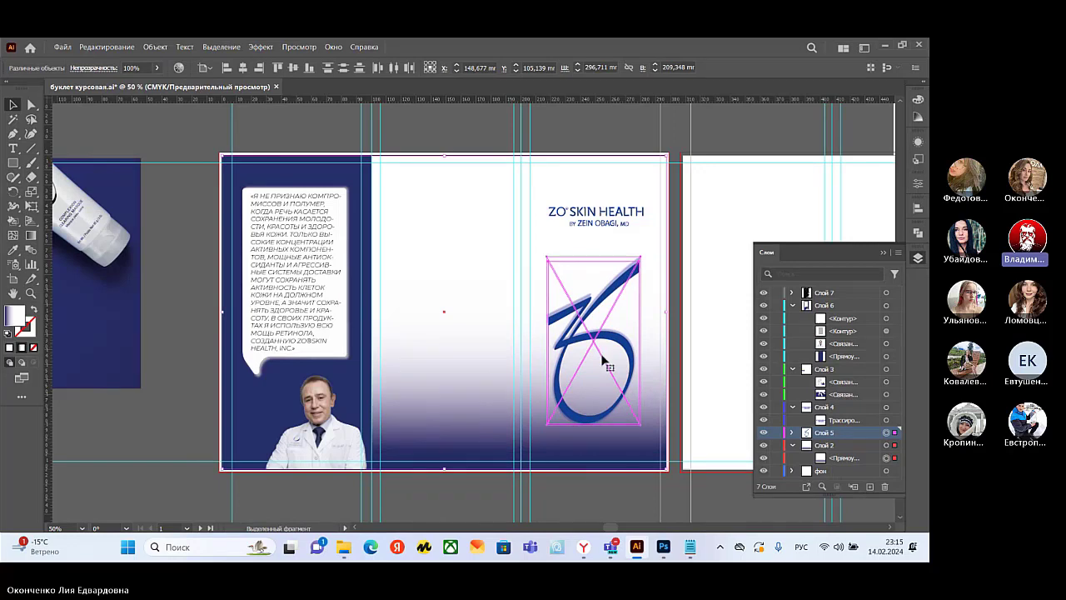
{"action": "left_click", "coordinate": [886, 432]}
{"action": "left_click", "coordinate": [708, 359]}
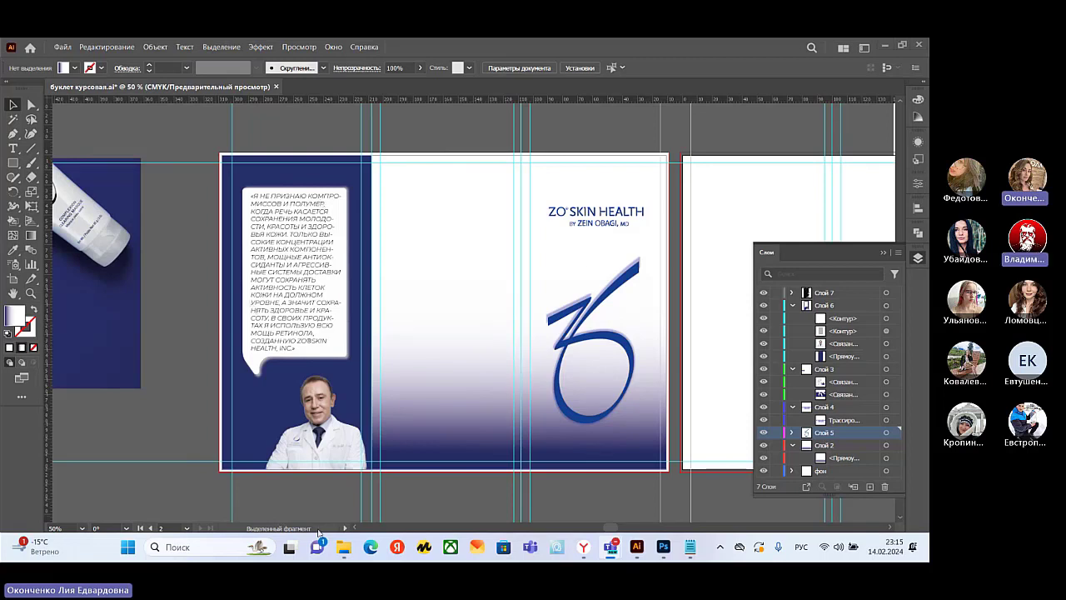
{"action": "left_click", "coordinate": [356, 528]}
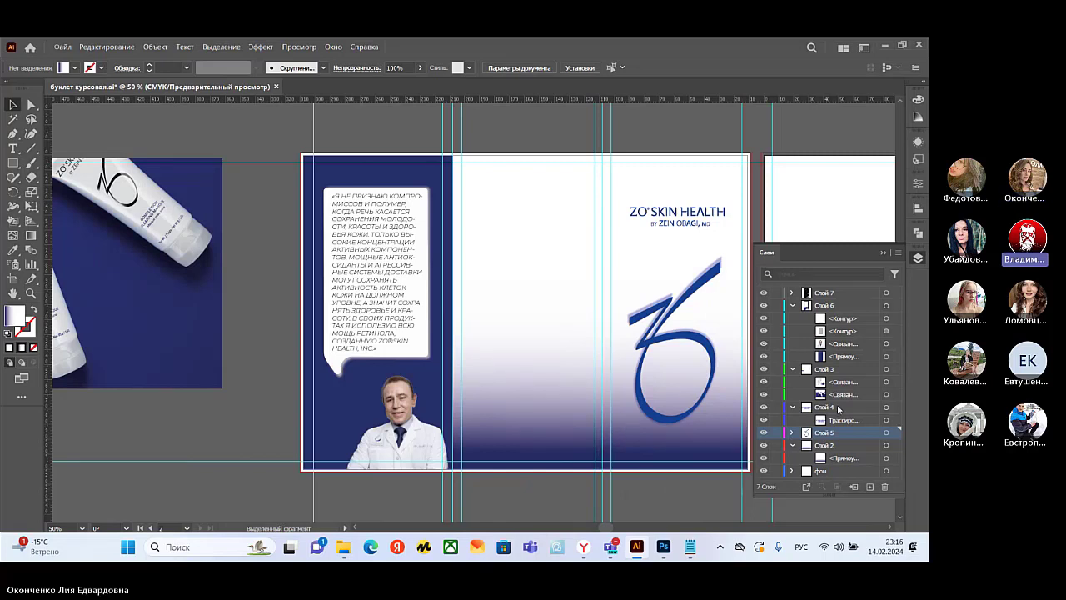
- Hide the second <Контур> speech-bubble path under Слой 6 in the Layers panel
{"action": "left_click", "coordinate": [845, 332]}
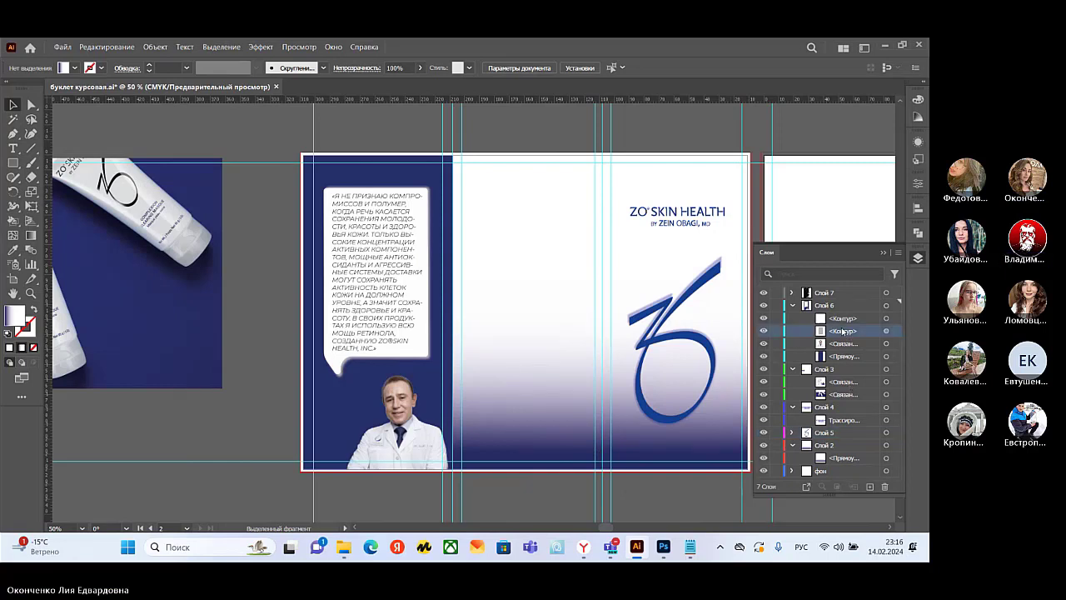
{"action": "left_click", "coordinate": [886, 318]}
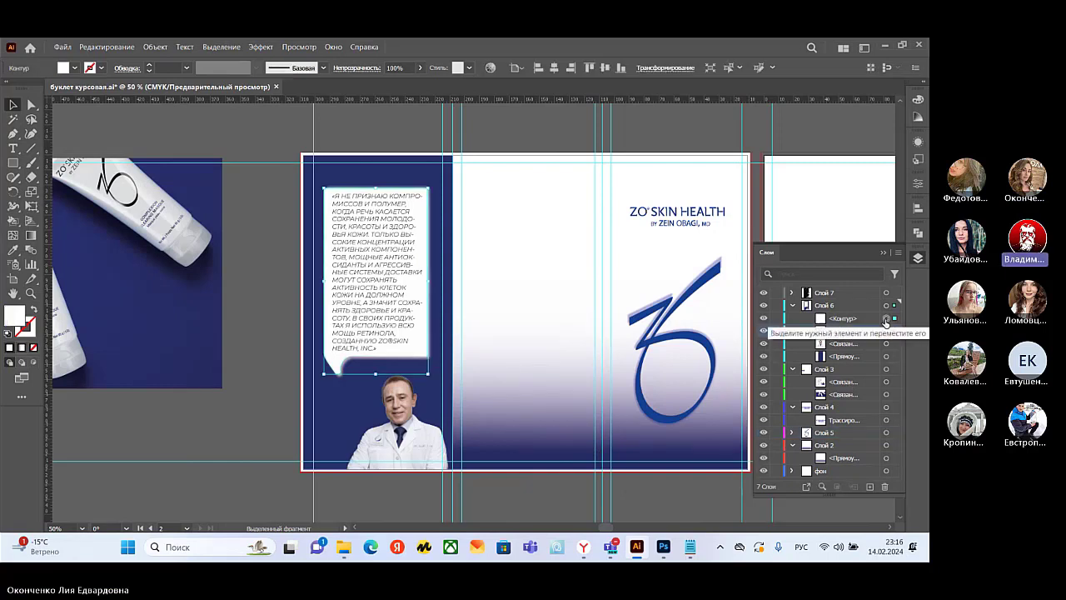
{"action": "left_click", "coordinate": [763, 318]}
{"action": "left_click", "coordinate": [763, 331]}
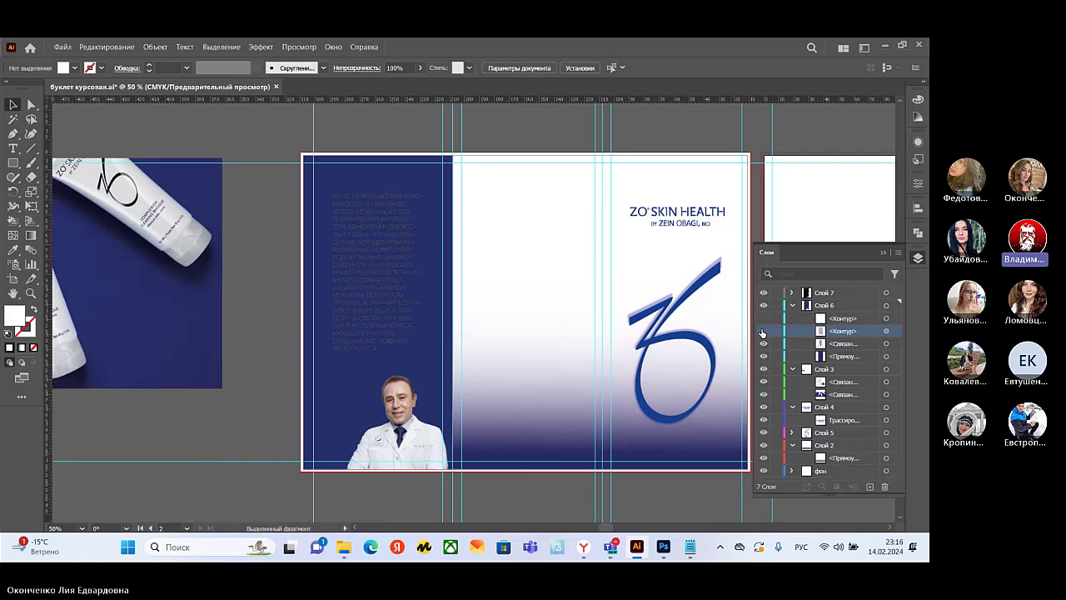
{"action": "left_click", "coordinate": [763, 330]}
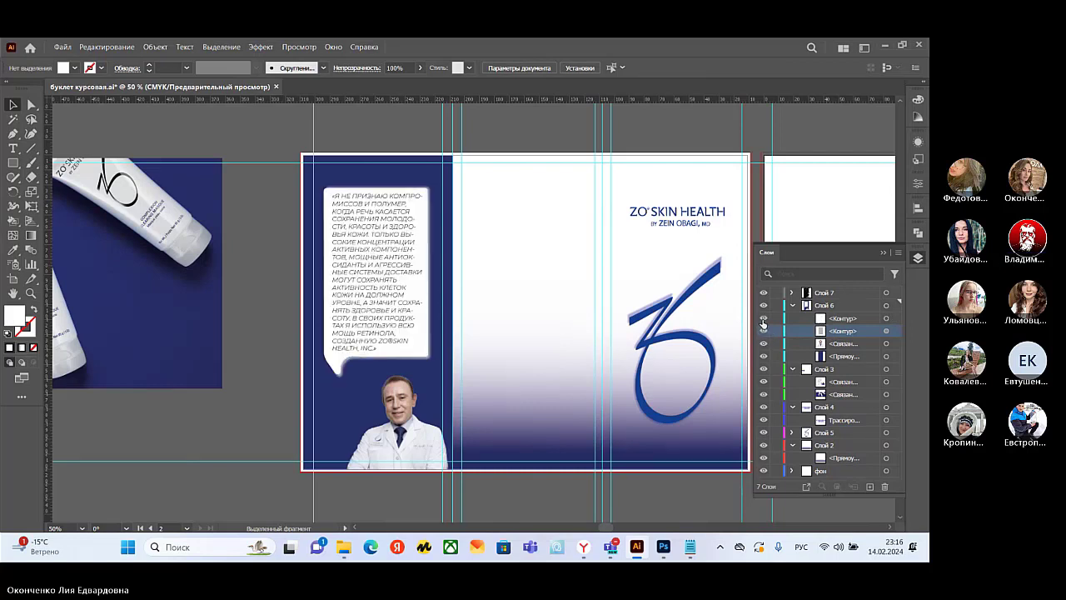
{"action": "left_click", "coordinate": [763, 330]}
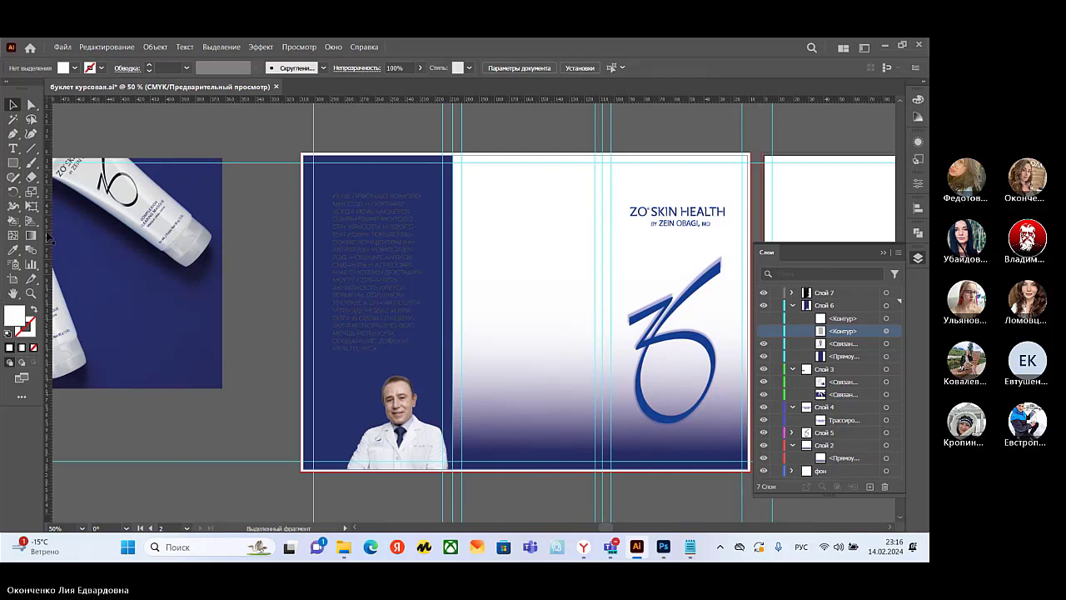
- Fill the Слой 7 quote text frame with the near-white colour #FCFCF5
{"action": "left_click", "coordinate": [13, 149]}
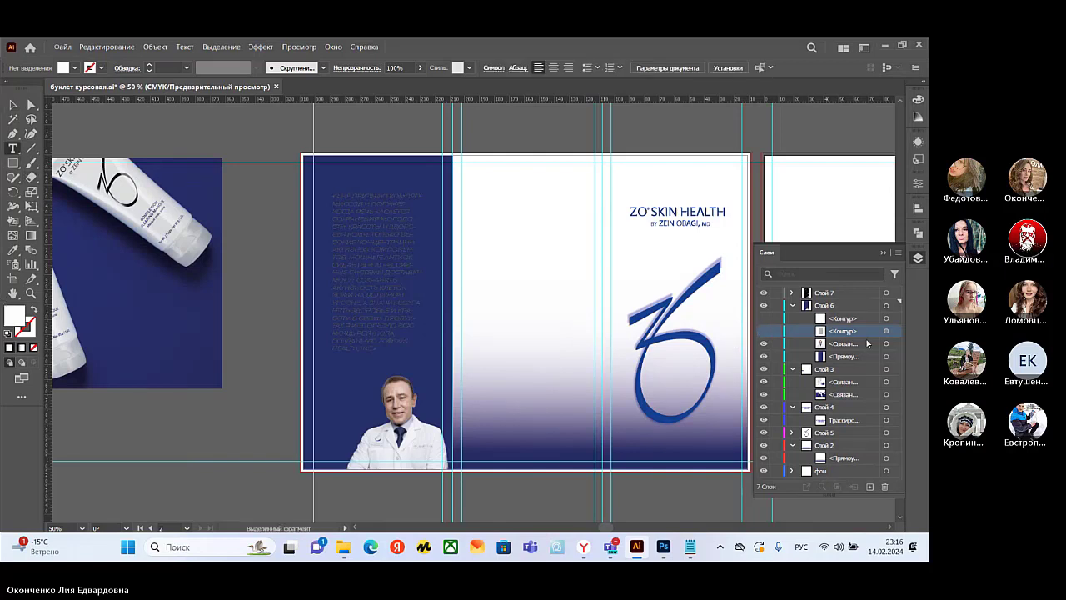
{"action": "left_click", "coordinate": [853, 292]}
{"action": "left_click", "coordinate": [887, 292]}
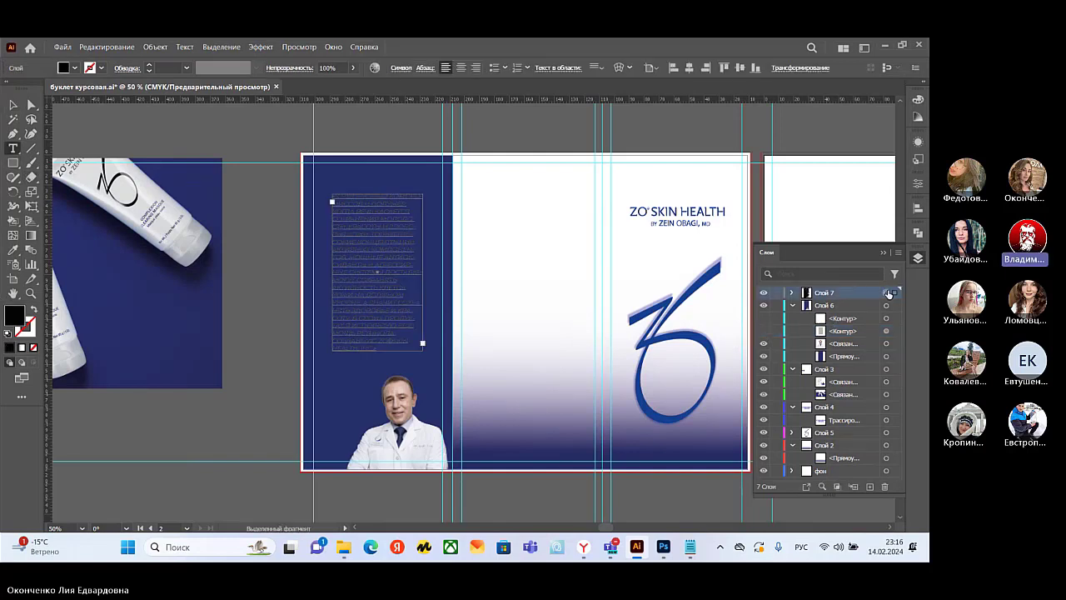
{"action": "double_click", "coordinate": [14, 315]}
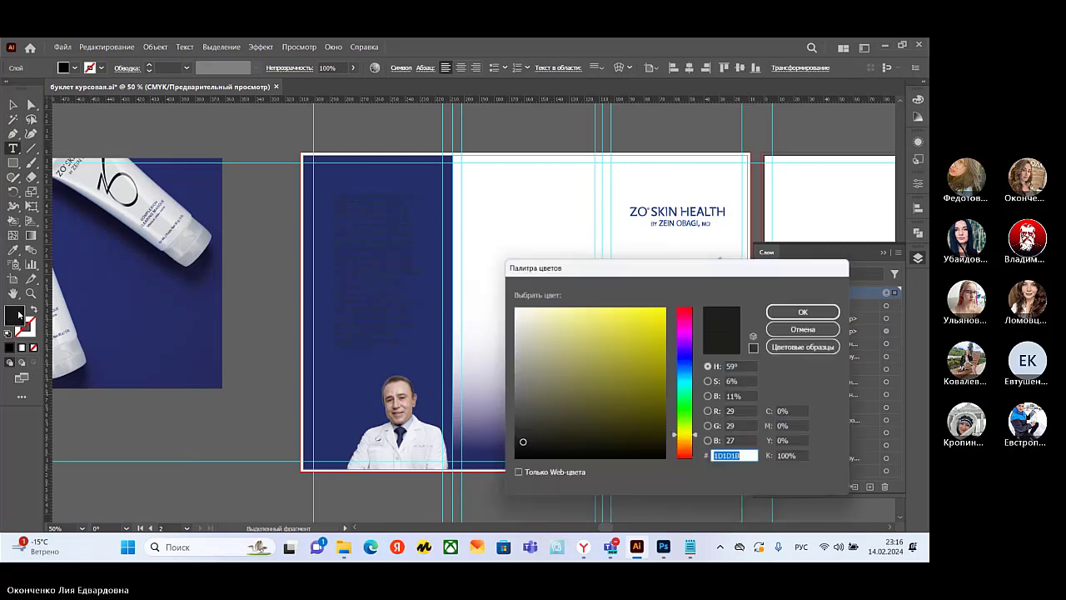
{"action": "left_click", "coordinate": [516, 308]}
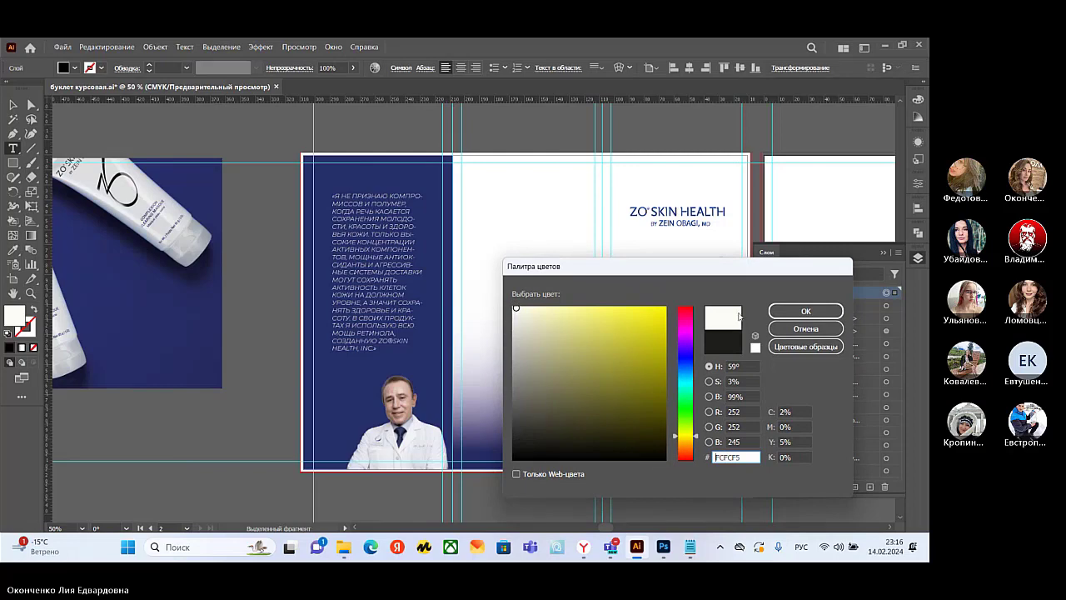
{"action": "left_click", "coordinate": [805, 311]}
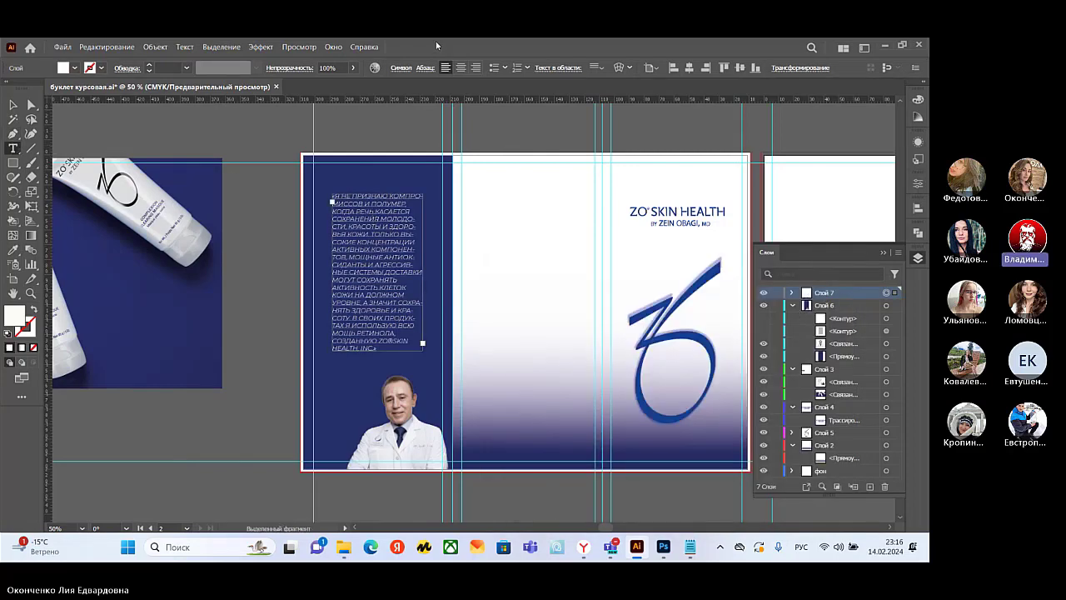
{"action": "scroll", "coordinate": [448, 188], "scroll_direction": "up", "scroll_amount": 2}
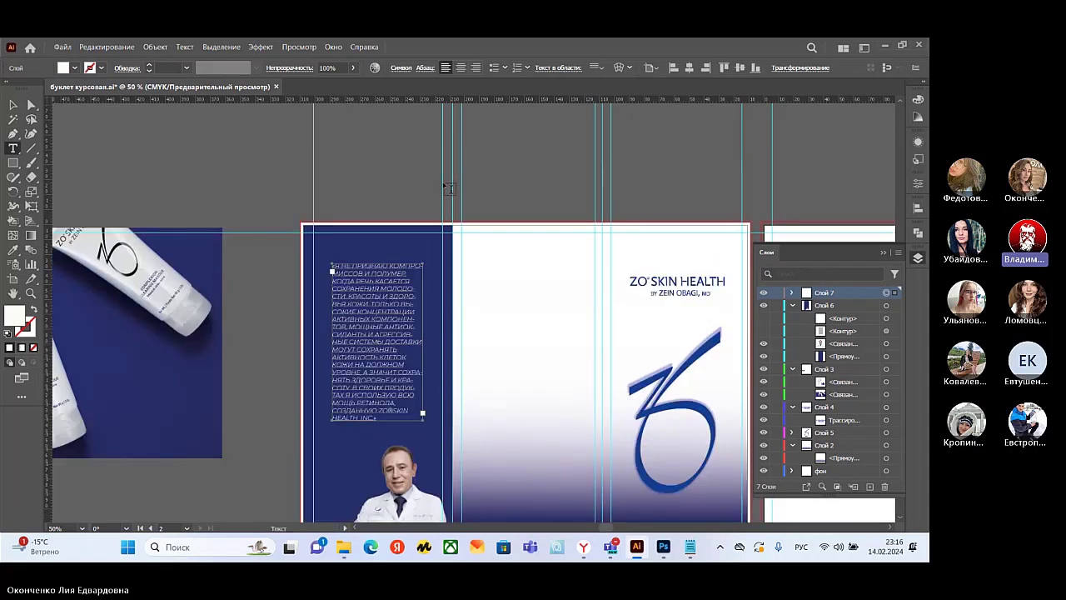
{"action": "scroll", "coordinate": [448, 188], "scroll_direction": "down", "scroll_amount": 1}
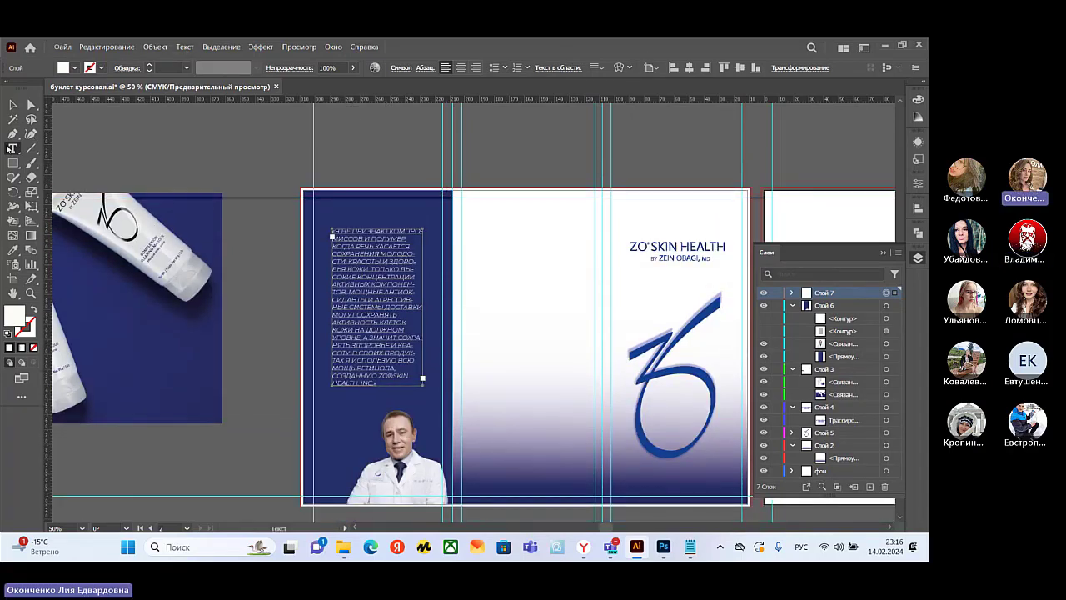
{"action": "scroll", "coordinate": [473, 125], "scroll_direction": "down", "scroll_amount": 1}
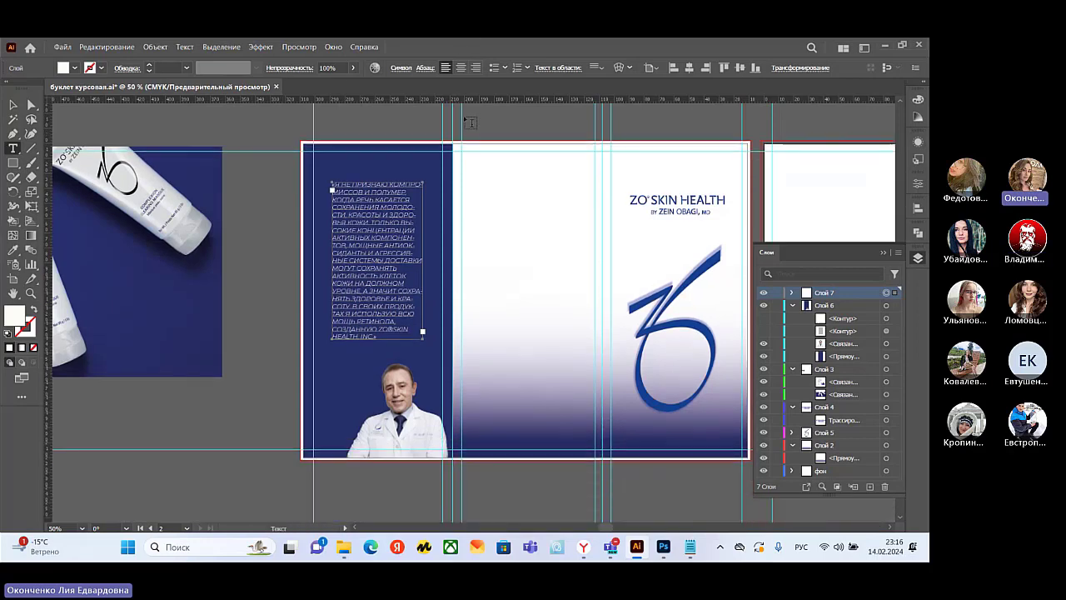
{"action": "scroll", "coordinate": [457, 205], "scroll_direction": "up", "scroll_amount": 4}
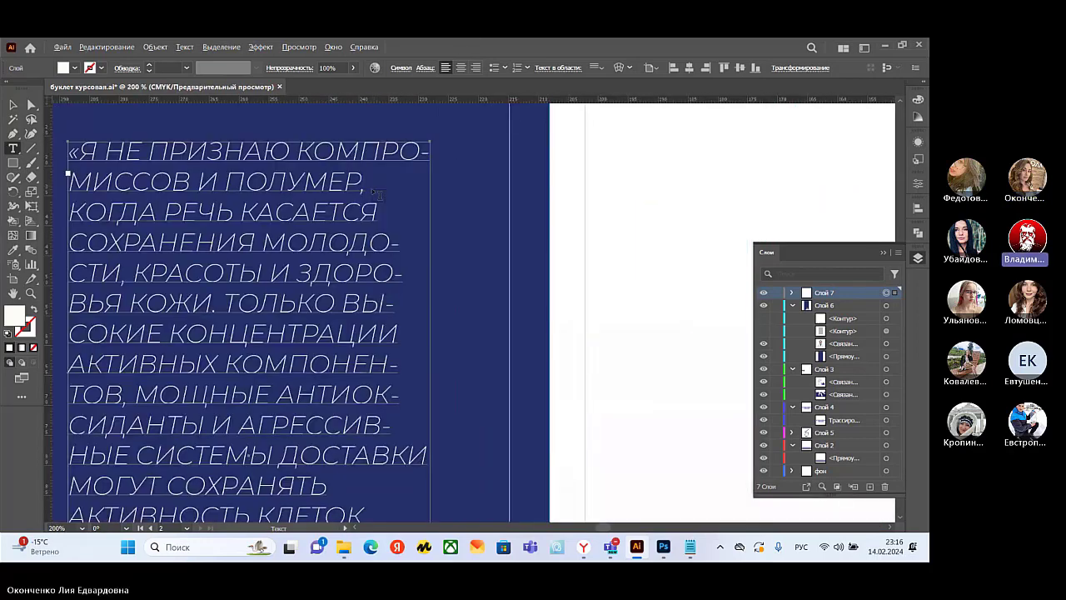
{"action": "scroll", "coordinate": [377, 194], "scroll_direction": "down", "scroll_amount": 2}
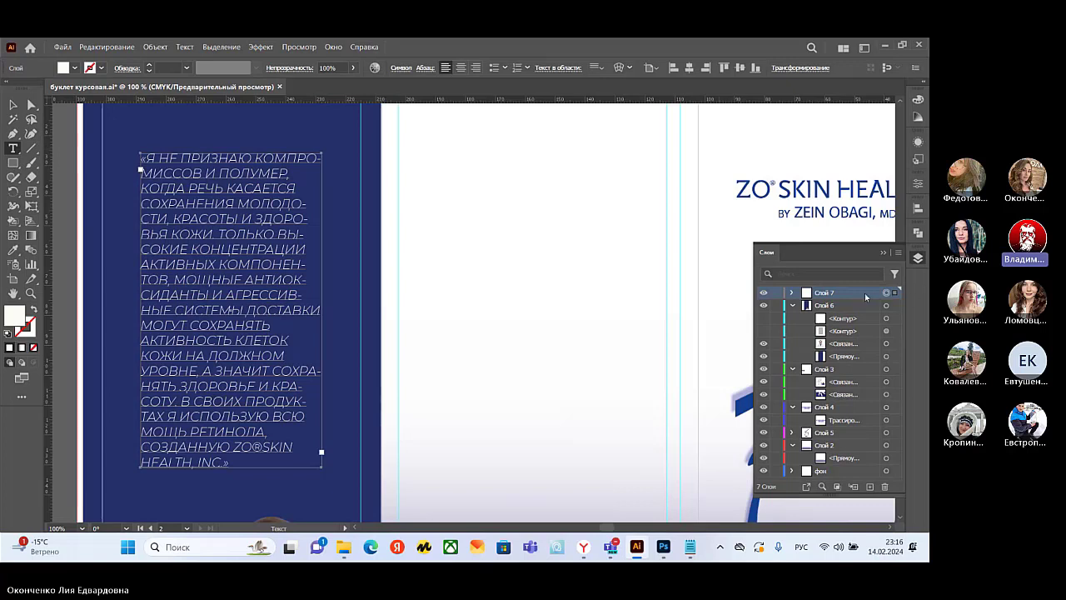
{"action": "left_click", "coordinate": [790, 293]}
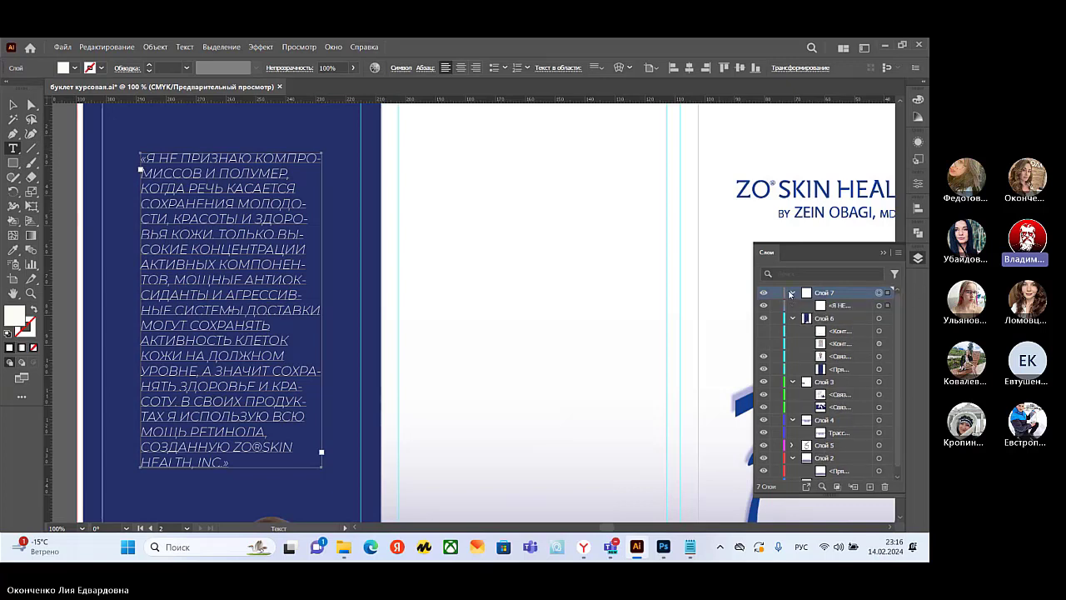
{"action": "left_click", "coordinate": [856, 306]}
{"action": "left_click", "coordinate": [879, 306]}
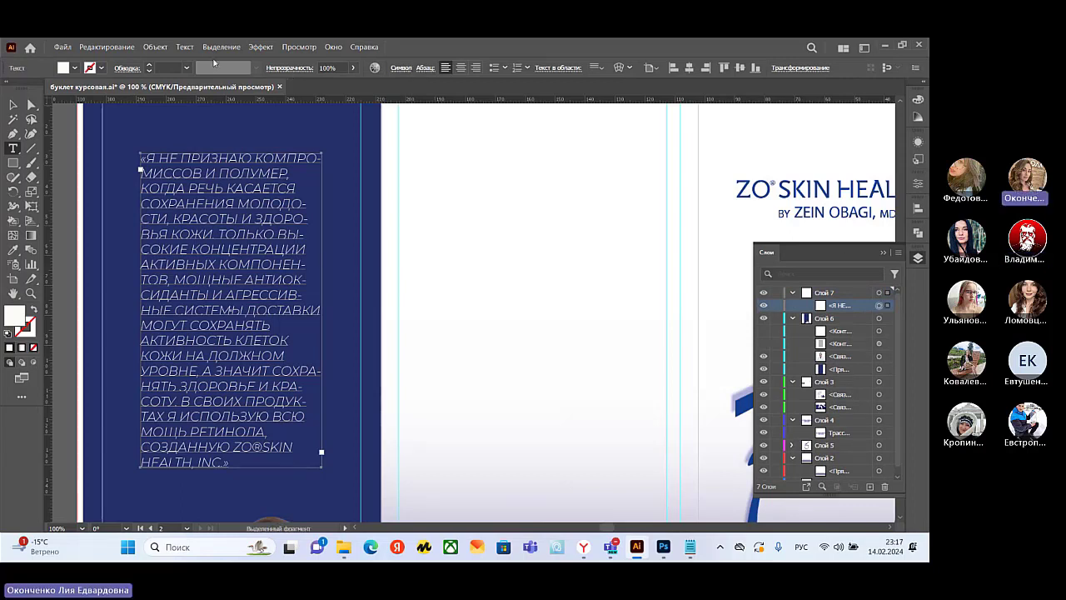
{"action": "double_click", "coordinate": [13, 149]}
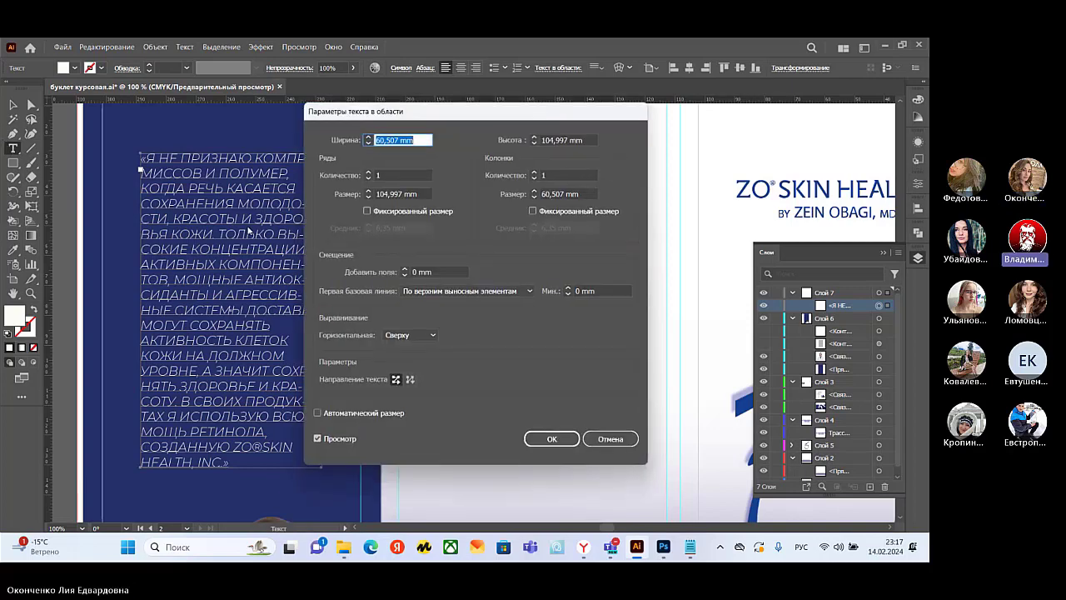
{"action": "left_click", "coordinate": [612, 438]}
- Select the whole quote, including the opening «, and apply Montserrat Thin
{"action": "double_click", "coordinate": [250, 264]}
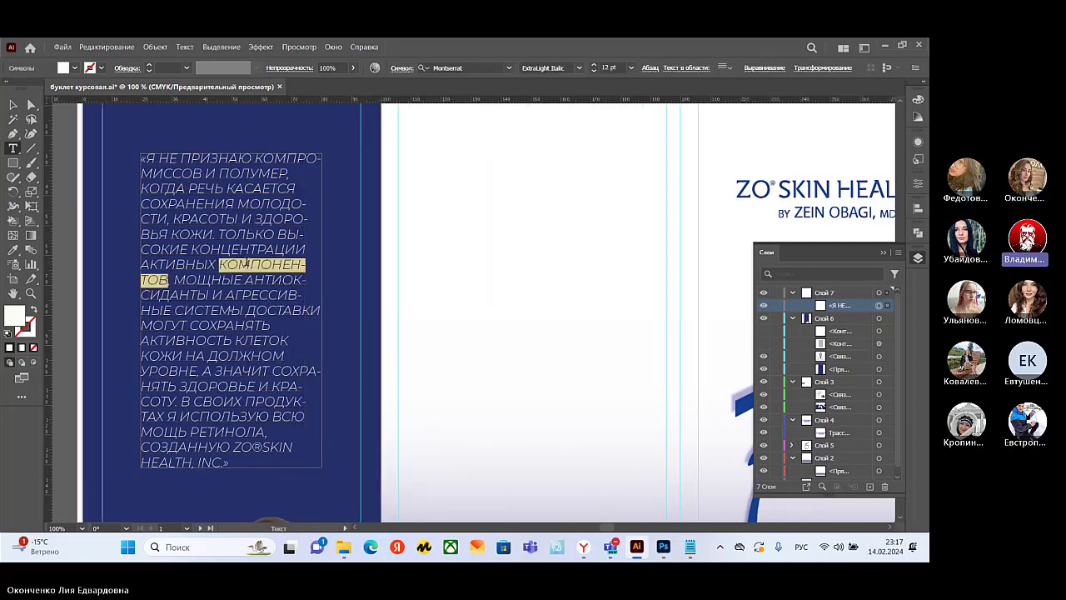
{"action": "left_click", "coordinate": [263, 356]}
{"action": "left_click_drag", "start_coordinate": [238, 460], "coordinate": [146, 159]}
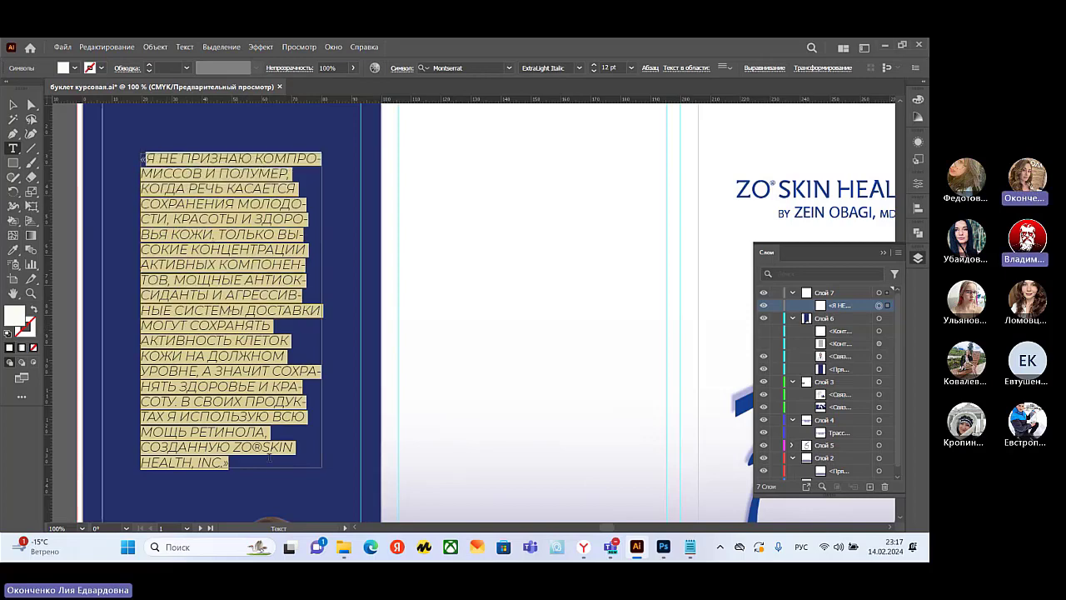
{"action": "left_click_drag", "start_coordinate": [234, 462], "coordinate": [138, 155]}
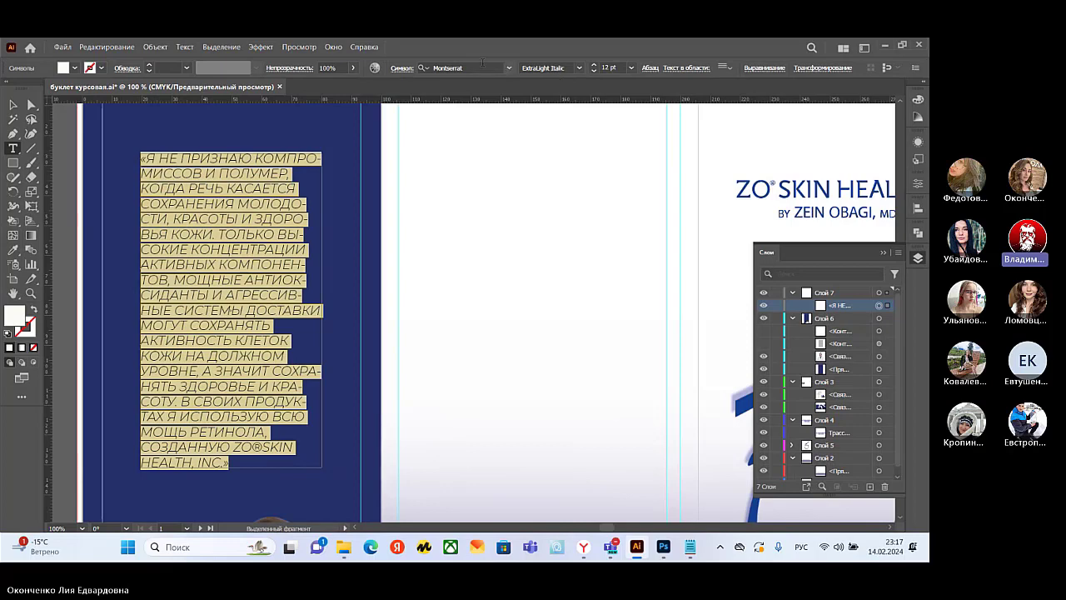
{"action": "left_click", "coordinate": [509, 68]}
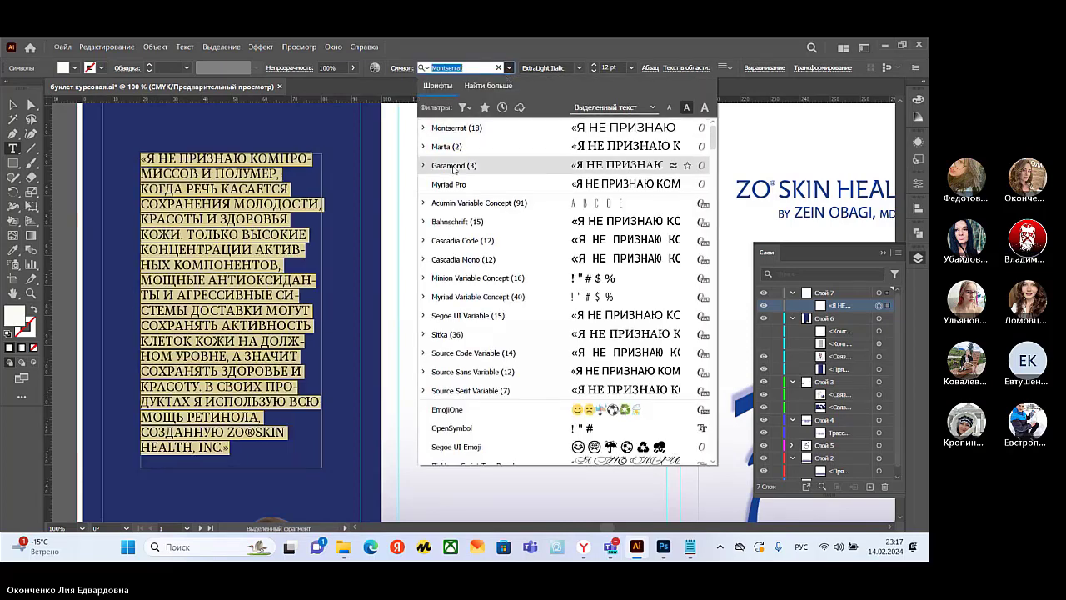
{"action": "left_click", "coordinate": [423, 127]}
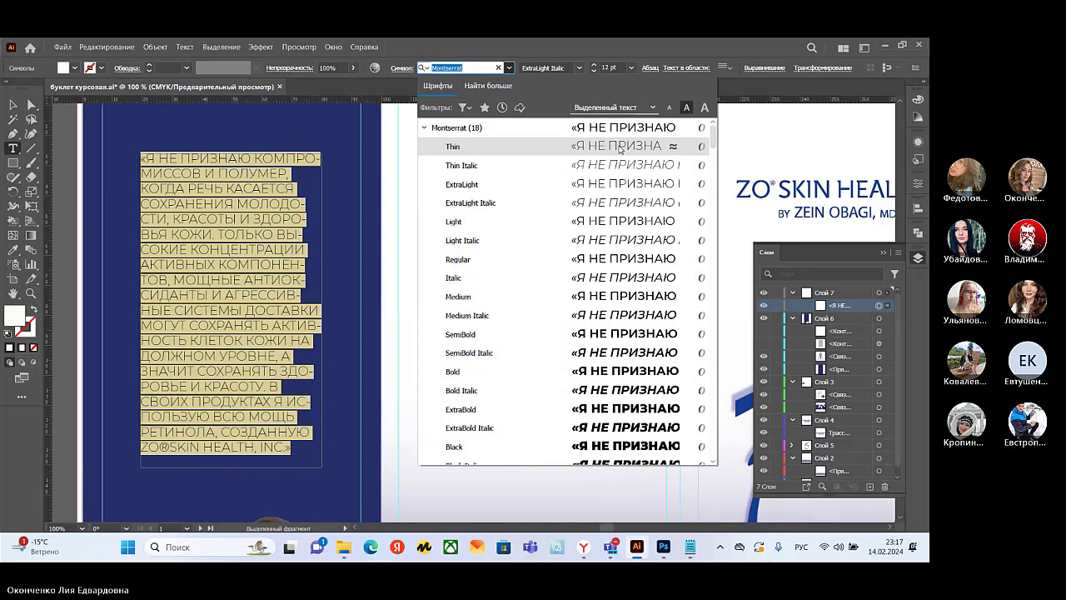
{"action": "left_click", "coordinate": [618, 148]}
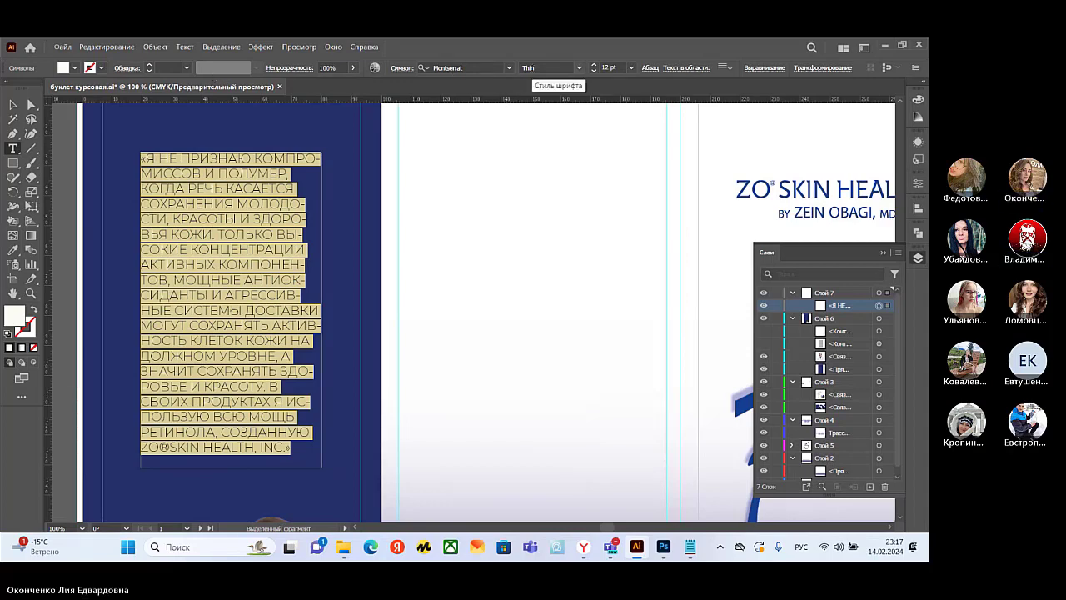
{"action": "type", "text": "n"}
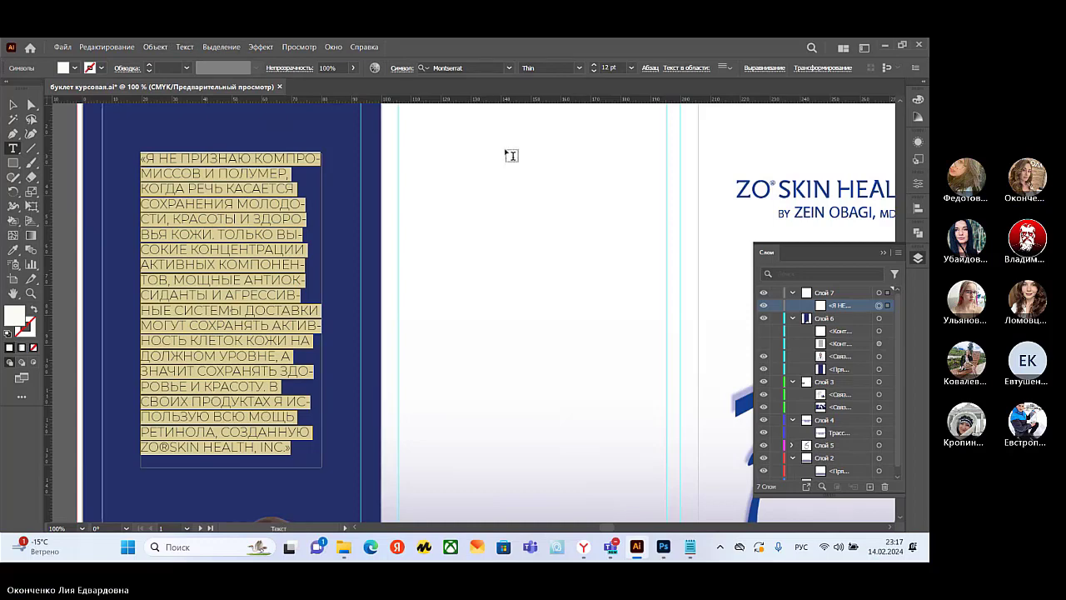
{"action": "scroll", "coordinate": [511, 156], "scroll_direction": "up", "scroll_amount": 2}
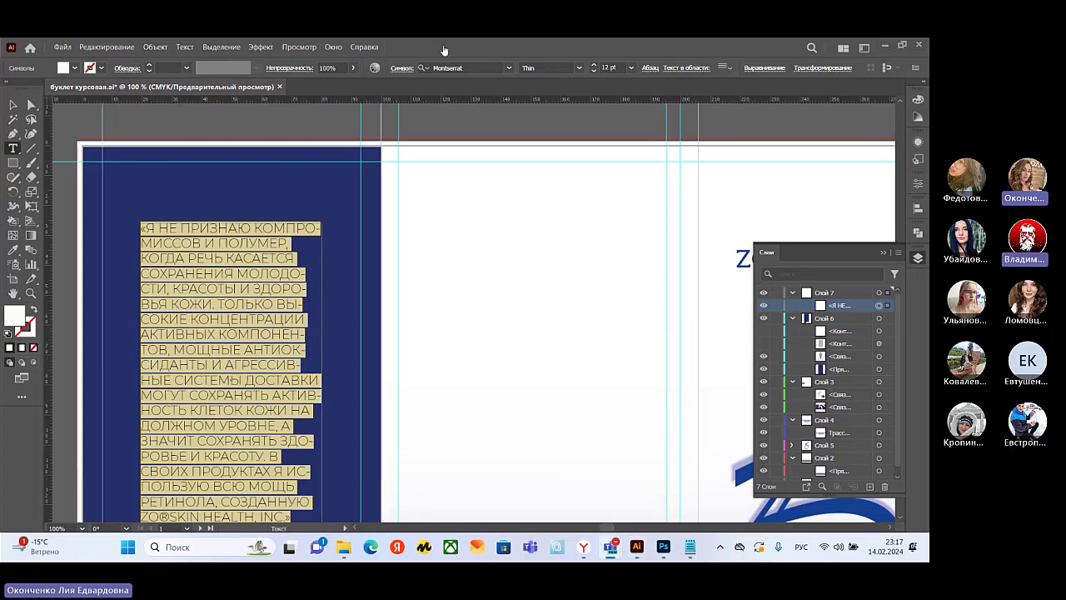
{"action": "scroll", "coordinate": [481, 156], "scroll_direction": "up", "scroll_amount": 2}
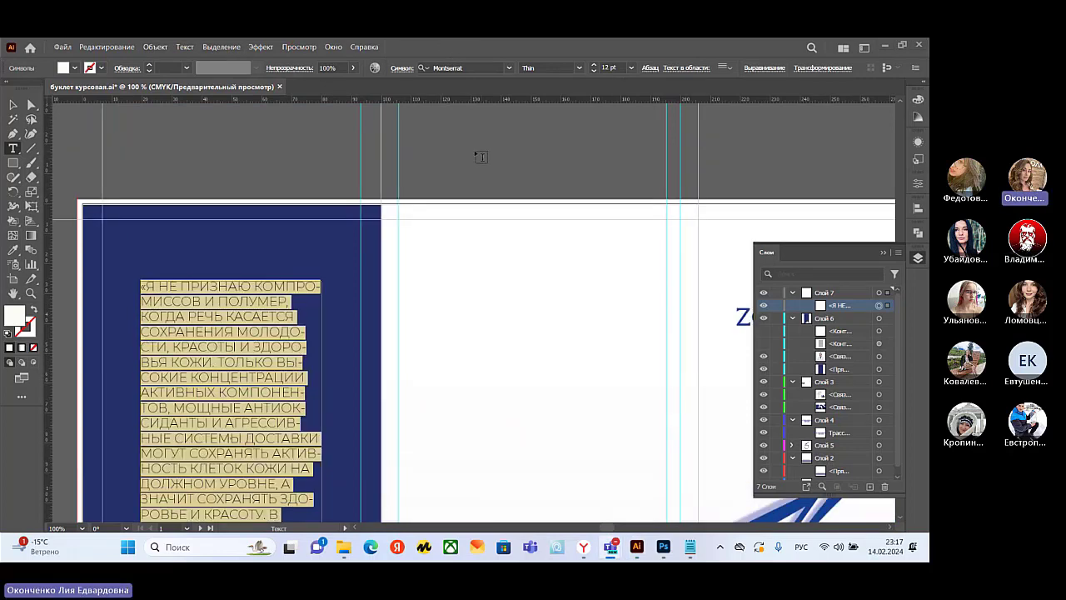
{"action": "scroll", "coordinate": [482, 157], "scroll_direction": "down", "scroll_amount": 2}
{"action": "key", "text": "Escape"}
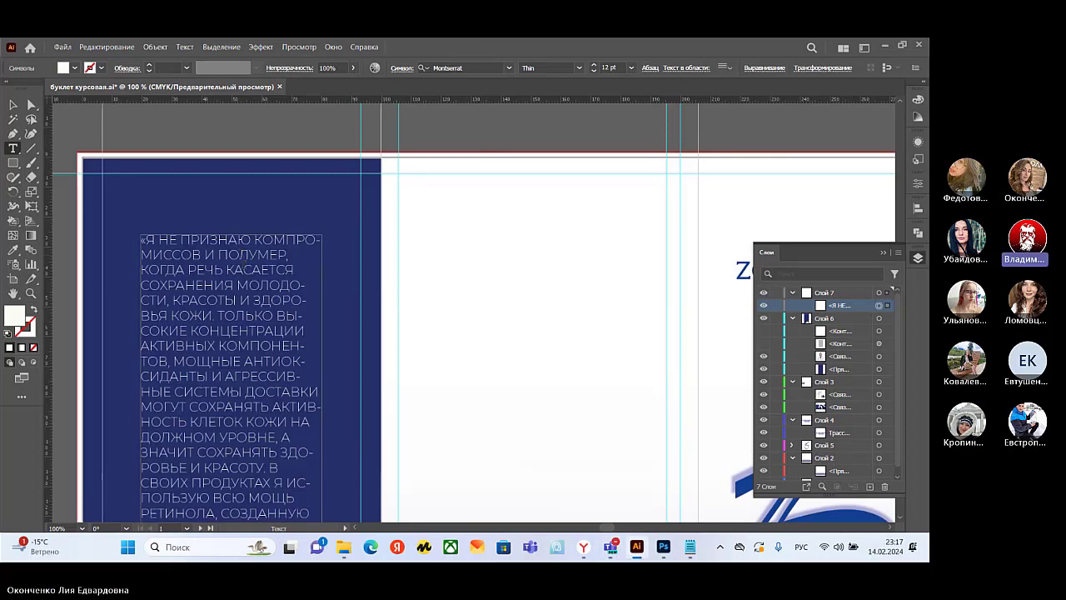
{"action": "scroll", "coordinate": [247, 255], "scroll_direction": "down", "scroll_amount": 2}
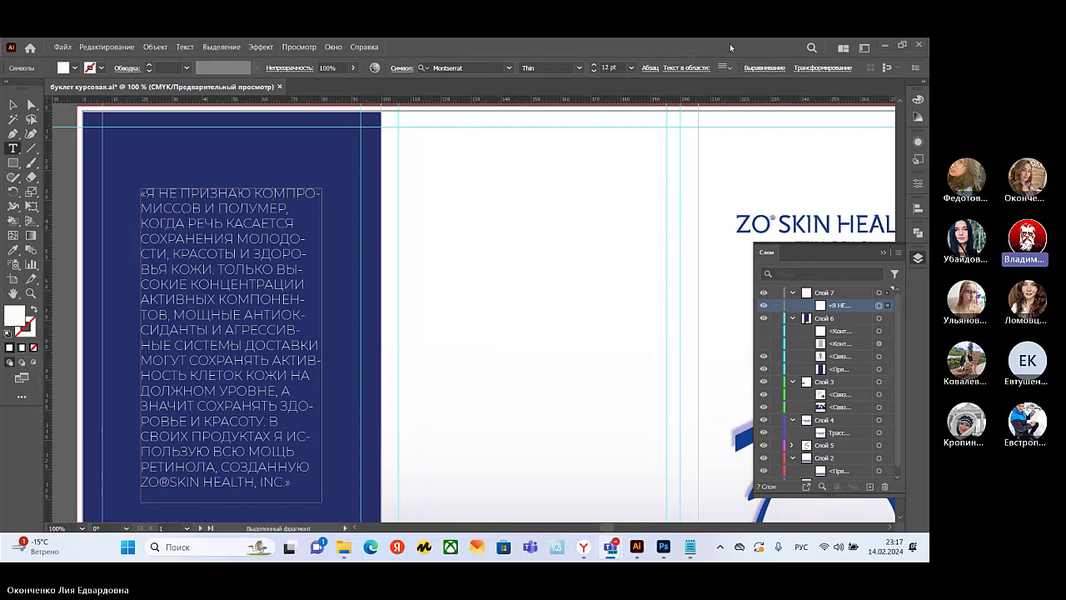
{"action": "scroll", "coordinate": [533, 333], "scroll_direction": "down", "scroll_amount": 5}
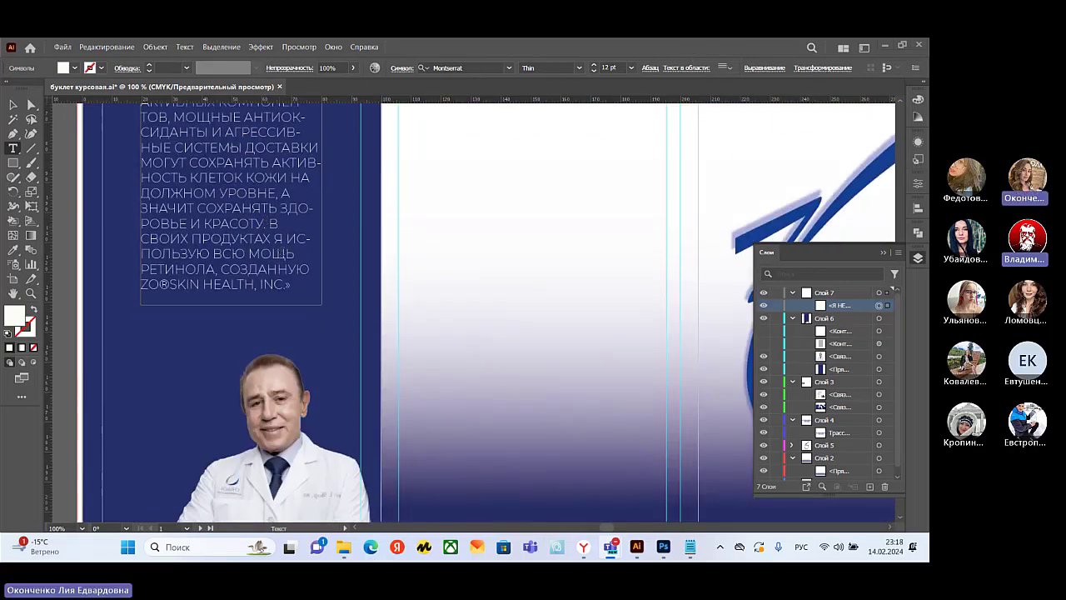
{"action": "key", "text": "ctrl+minus"}
{"action": "key", "text": "ctrl+minus"}
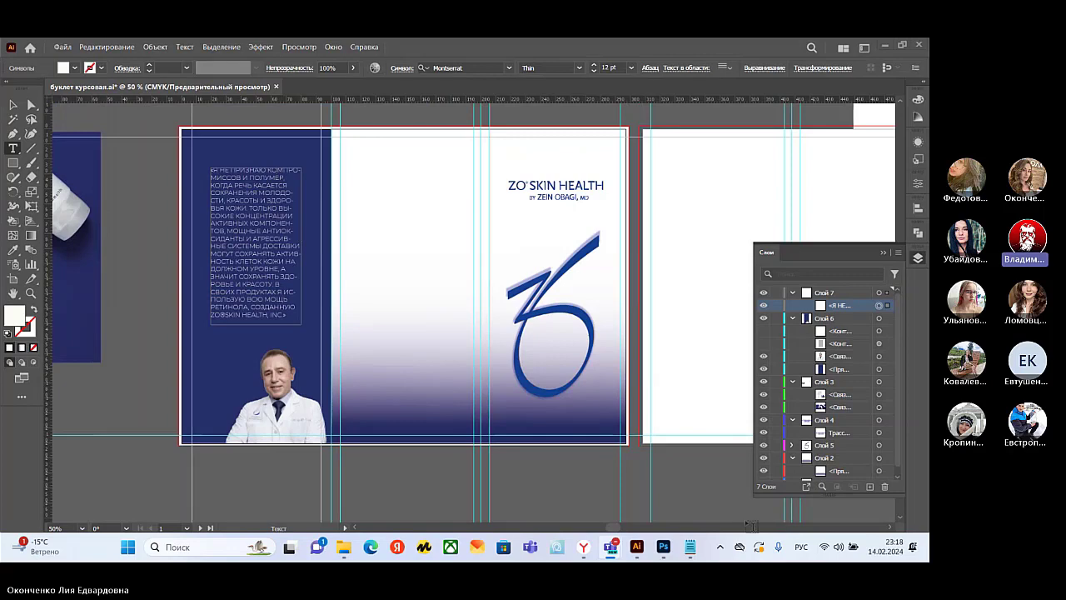
- Show the Swatches panel and select all of the quote text with Ctrl+A
{"action": "left_click", "coordinate": [333, 48]}
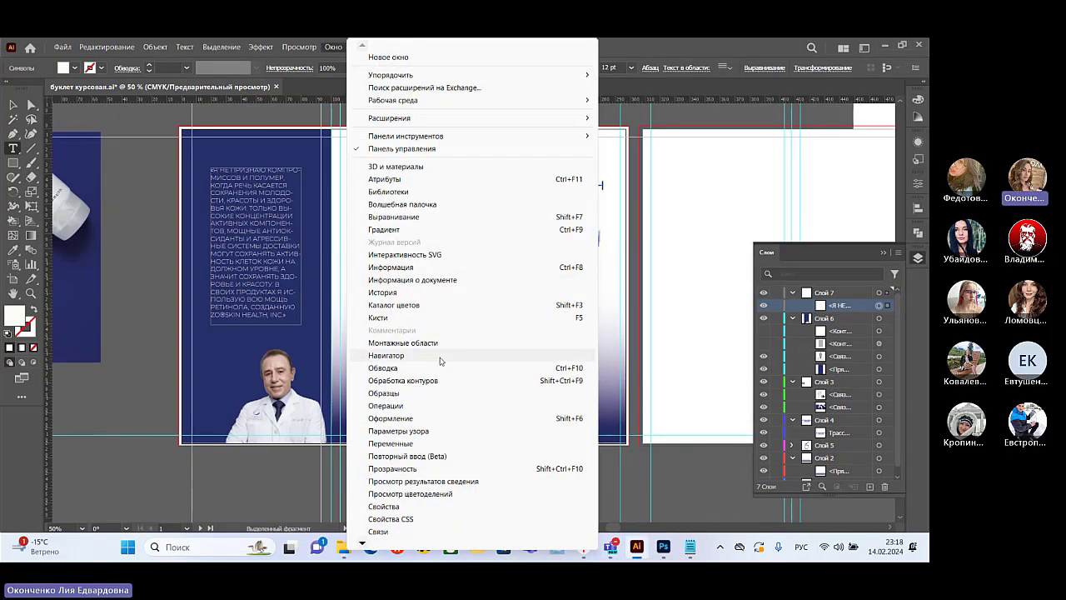
{"action": "left_click", "coordinate": [381, 394]}
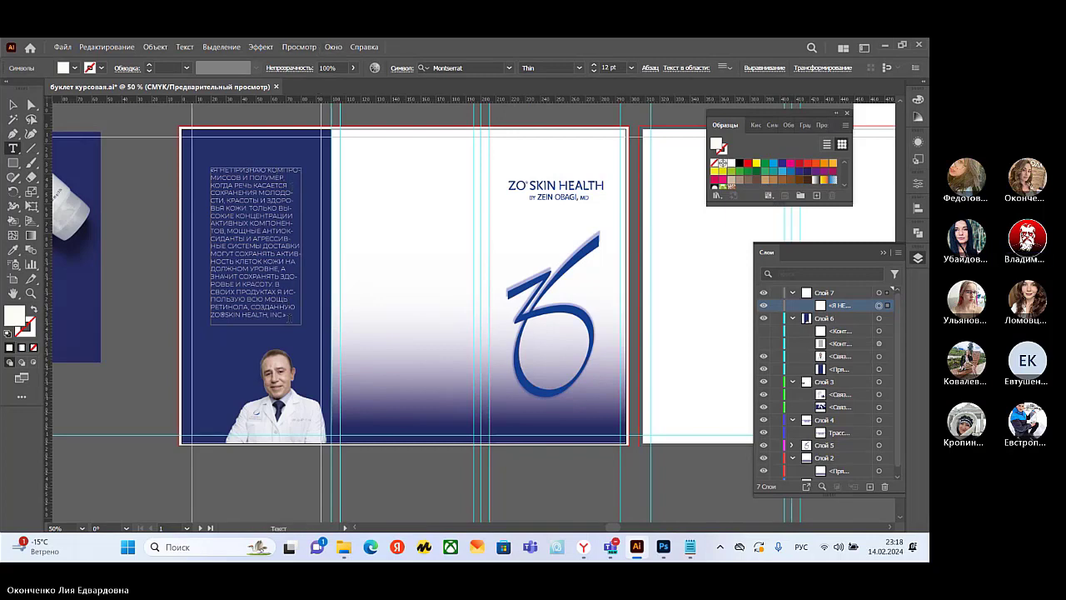
{"action": "key", "text": "ctrl+a"}
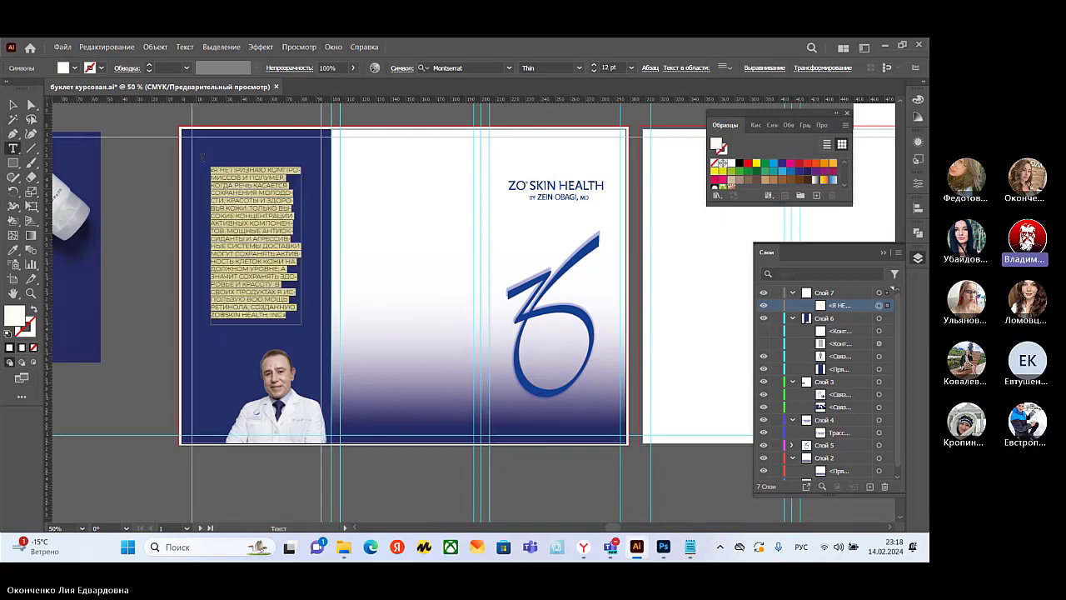
{"action": "left_click", "coordinate": [335, 47]}
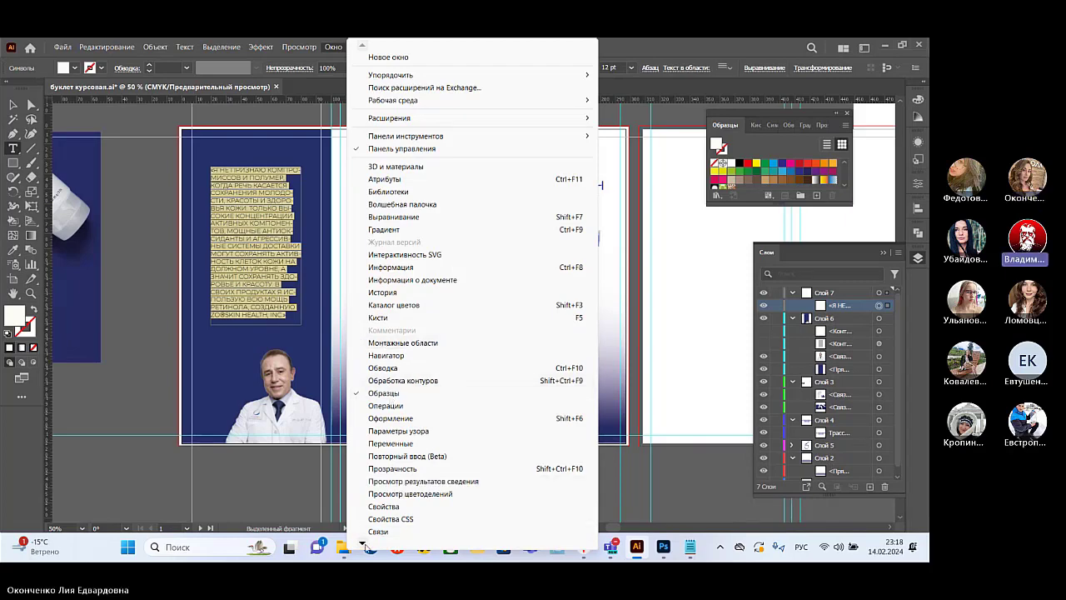
- Apply Justify All Lines so every line of the quote, including the last, runs flush to both edges
{"action": "mouse_move", "coordinate": [362, 543]}
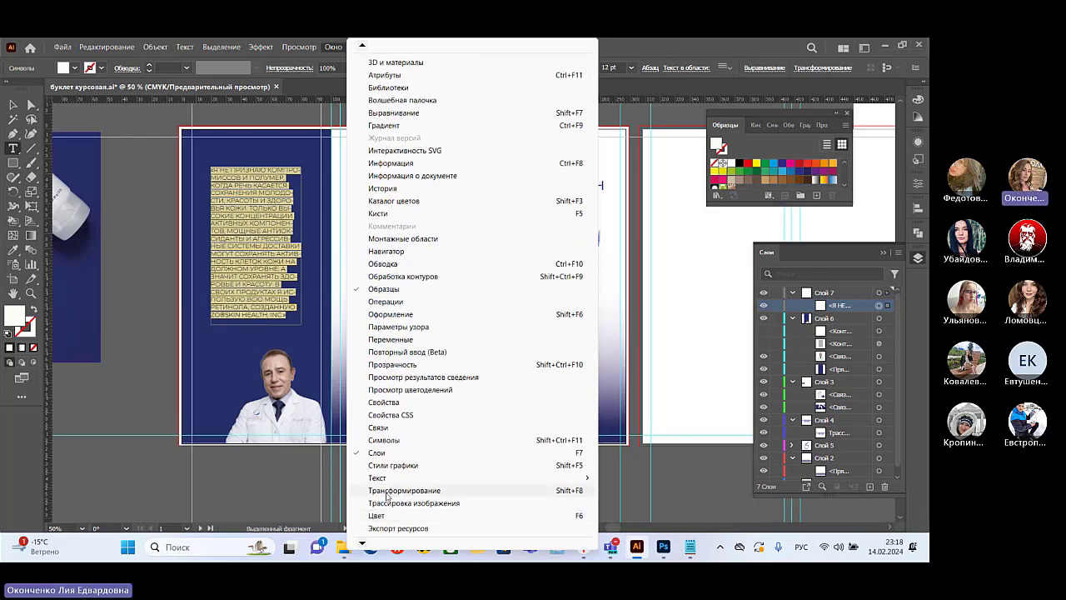
{"action": "mouse_move", "coordinate": [389, 482]}
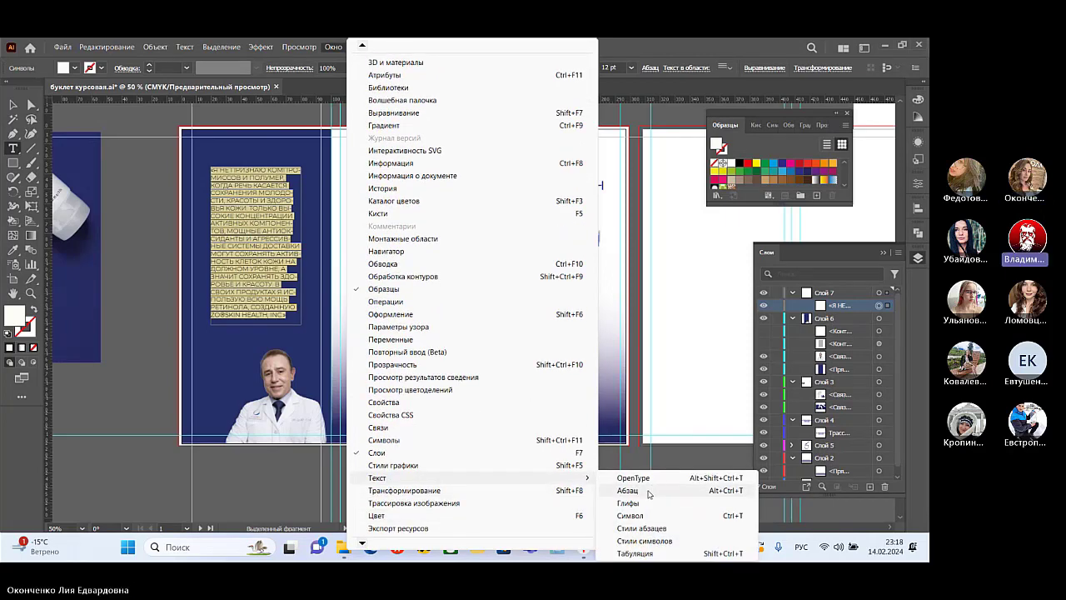
{"action": "left_click", "coordinate": [649, 493]}
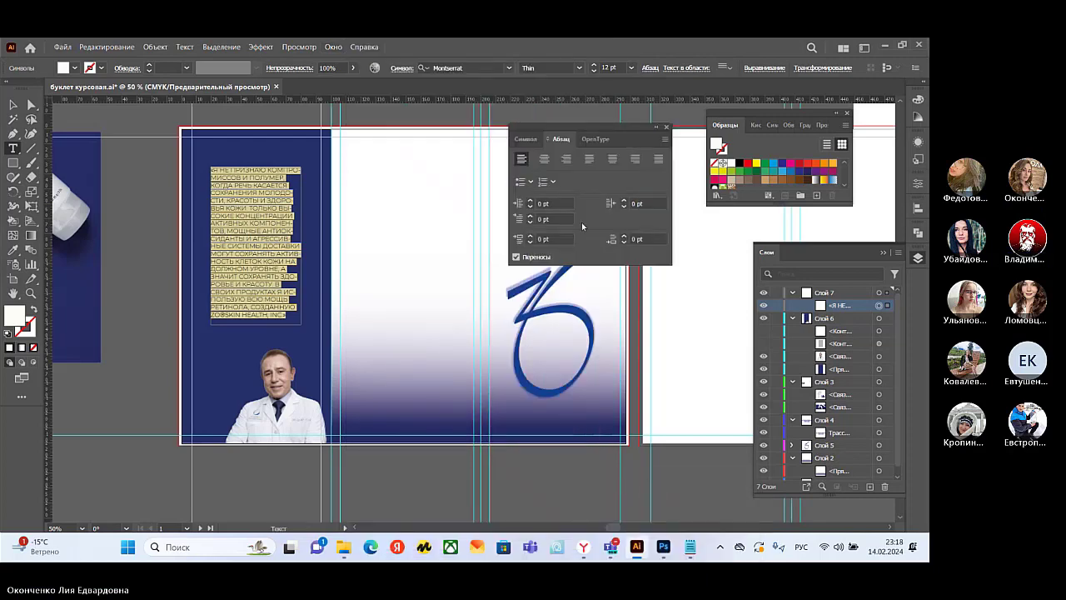
{"action": "left_click", "coordinate": [658, 159]}
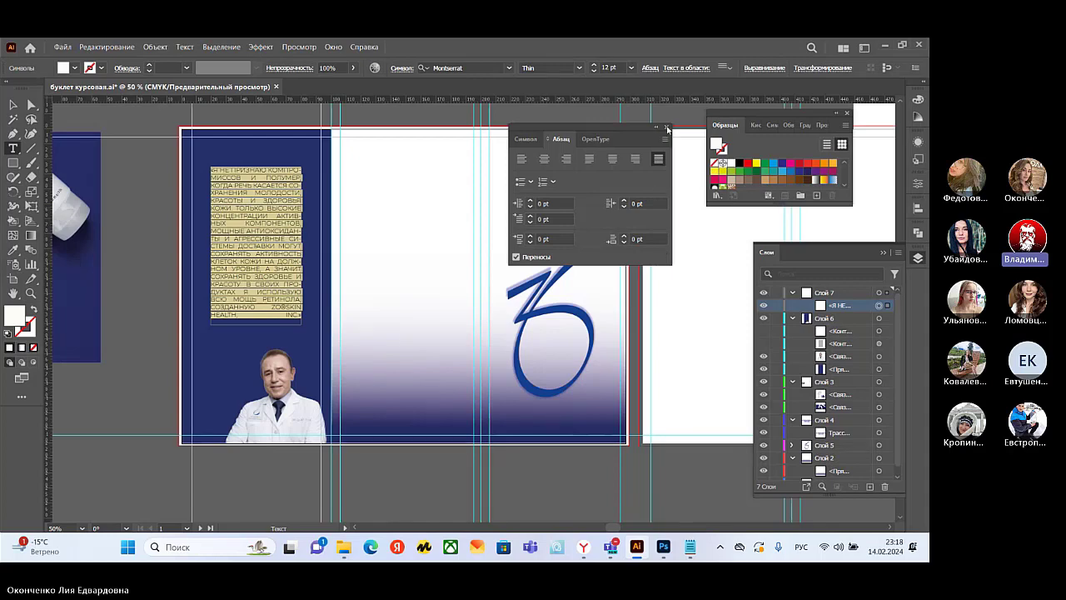
{"action": "left_click", "coordinate": [667, 127]}
{"action": "scroll", "coordinate": [279, 275], "scroll_direction": "up", "scroll_amount": 1}
{"action": "scroll", "coordinate": [279, 277], "scroll_direction": "up", "scroll_amount": 1}
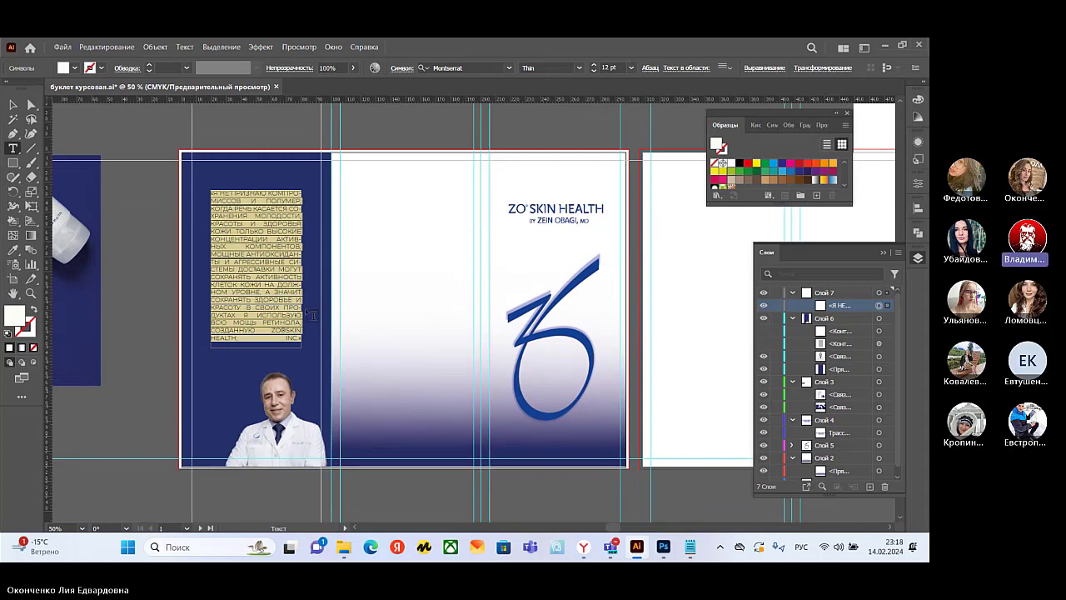
- Set the leading of the 12 pt Montserrat Thin quote to Auto in the Character panel
{"action": "left_click", "coordinate": [334, 48]}
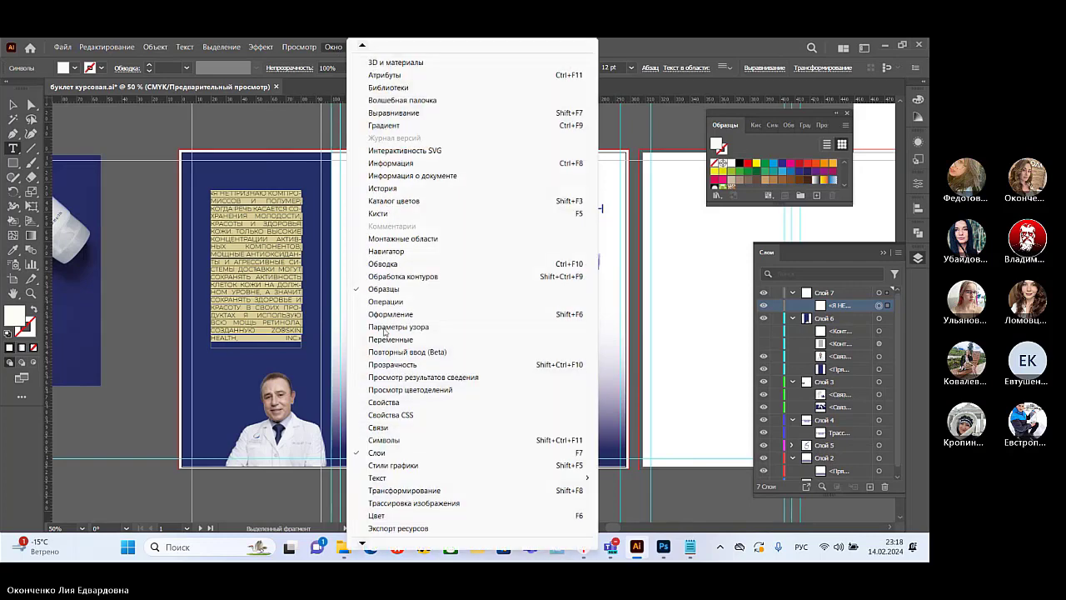
{"action": "mouse_move", "coordinate": [387, 479]}
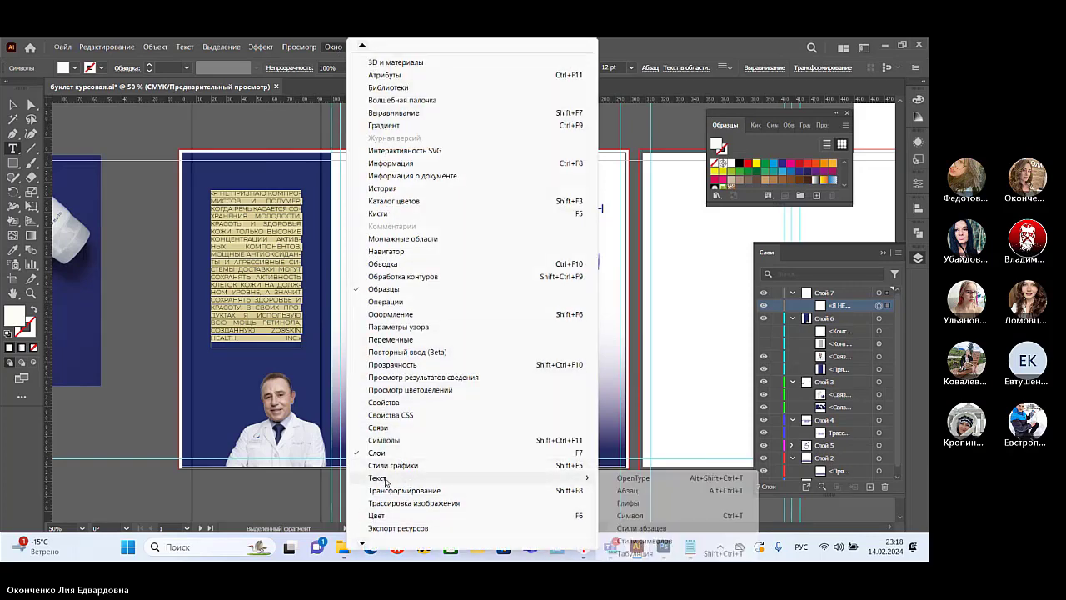
{"action": "left_click", "coordinate": [640, 492]}
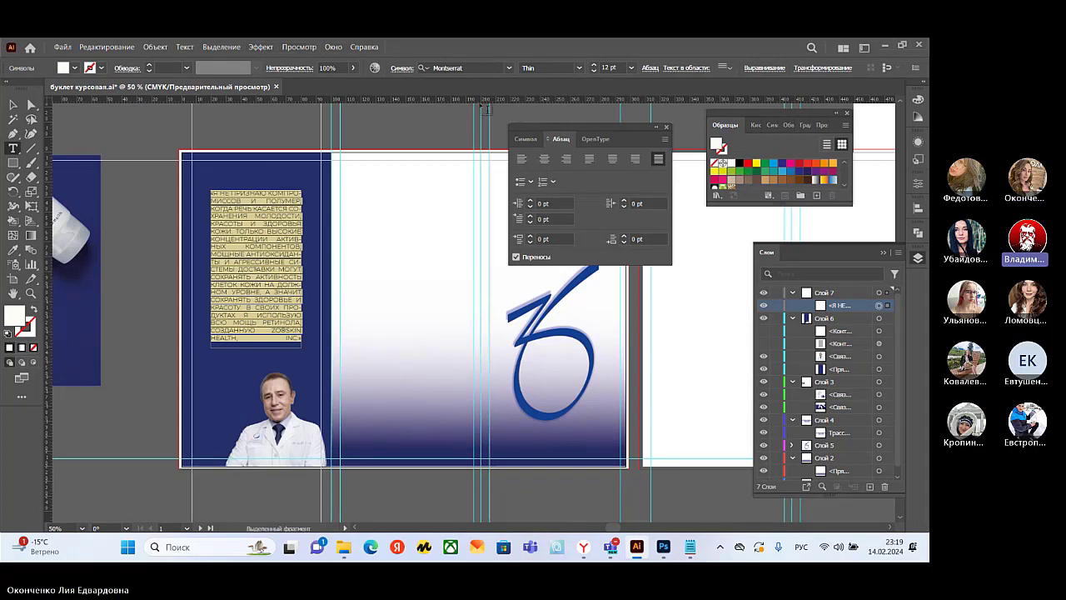
{"action": "left_click", "coordinate": [527, 140]}
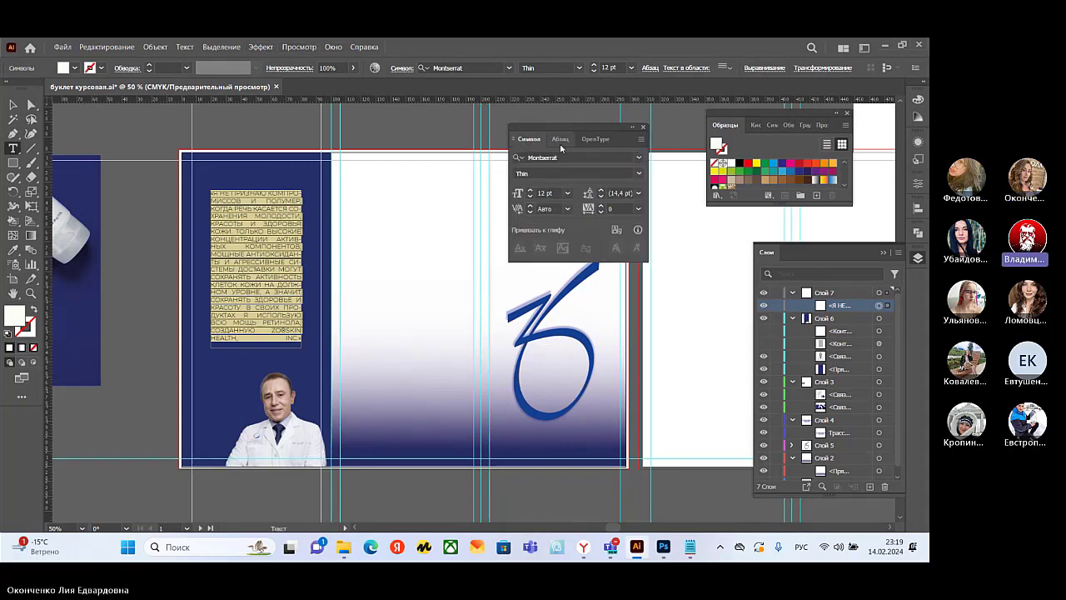
{"action": "left_click", "coordinate": [638, 157]}
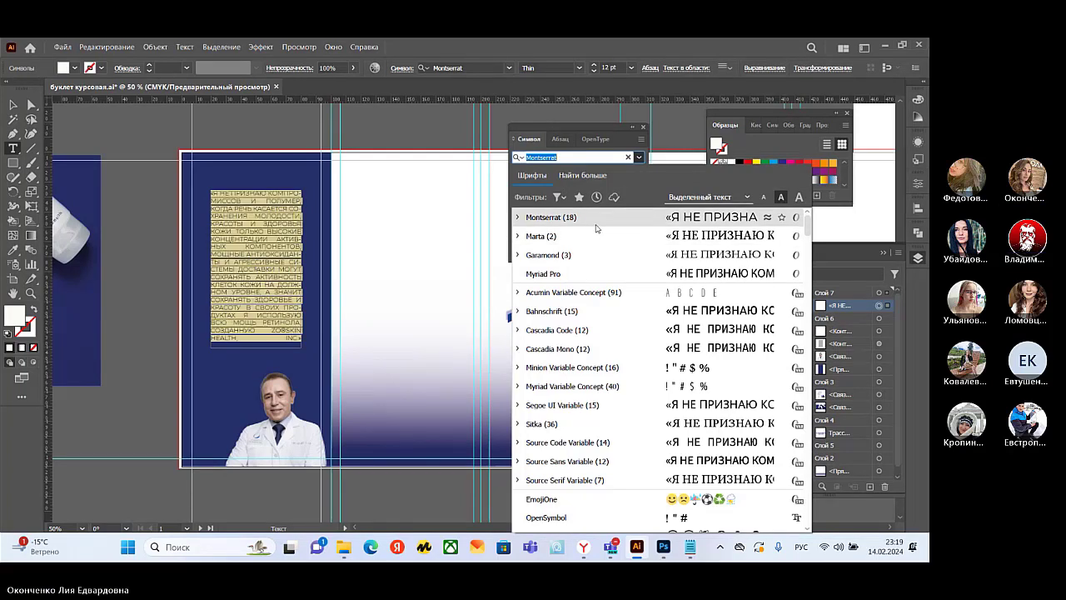
{"action": "left_click", "coordinate": [638, 157]}
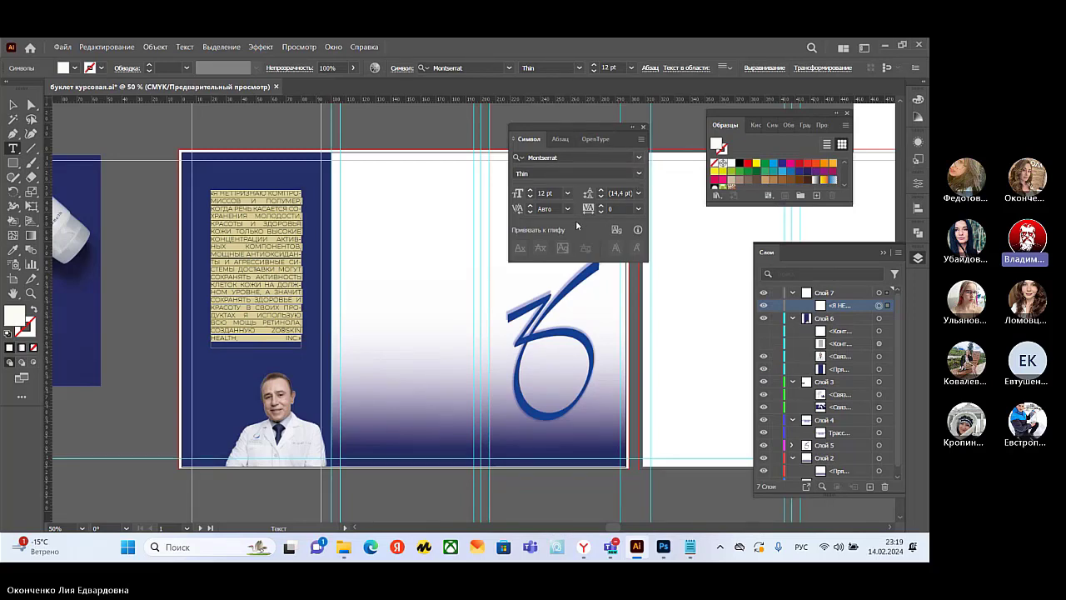
{"action": "left_click", "coordinate": [638, 193]}
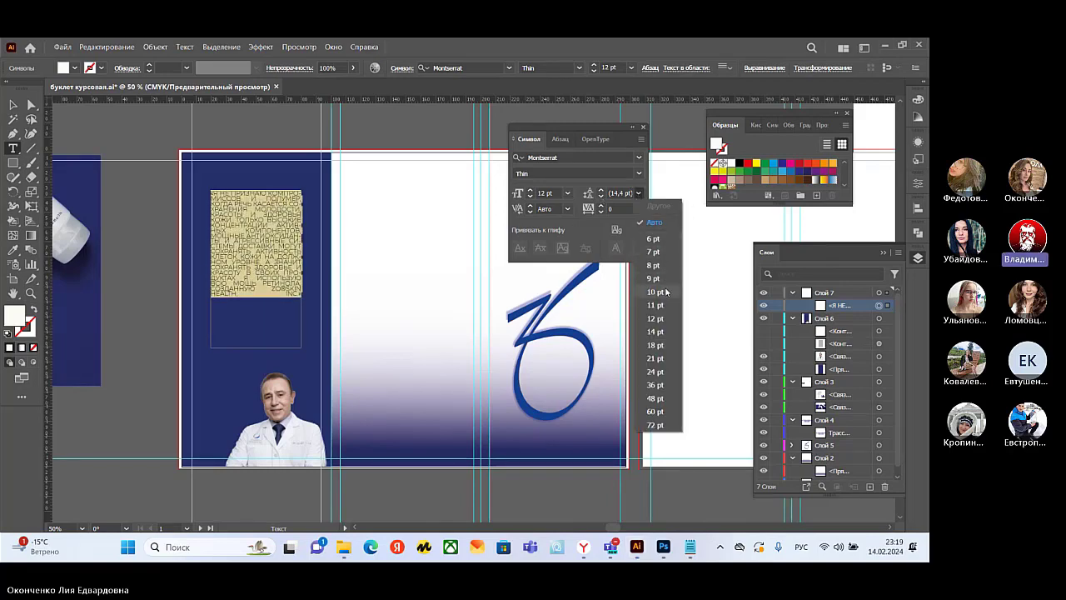
{"action": "left_click", "coordinate": [653, 223]}
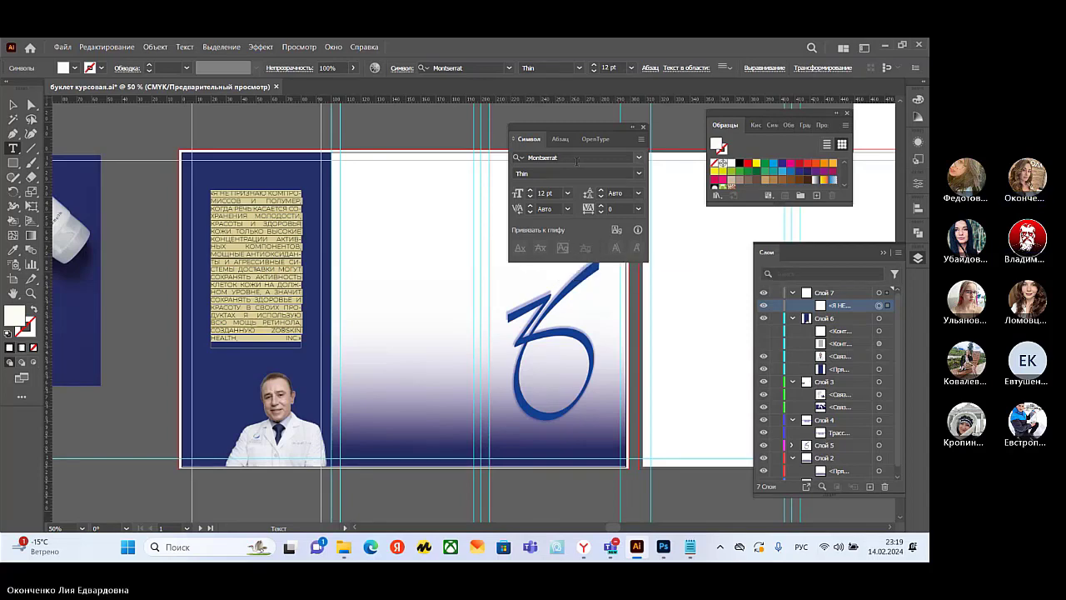
- Change the quote's font from Montserrat Thin to XO Caliburn Regular
{"action": "left_click", "coordinate": [622, 155]}
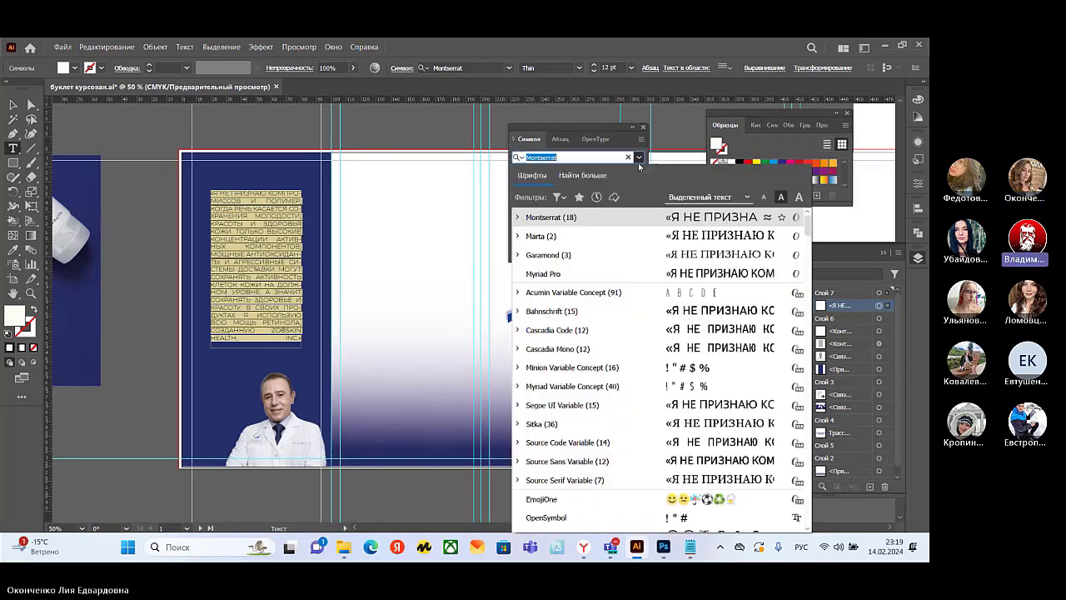
{"action": "left_click", "coordinate": [516, 217]}
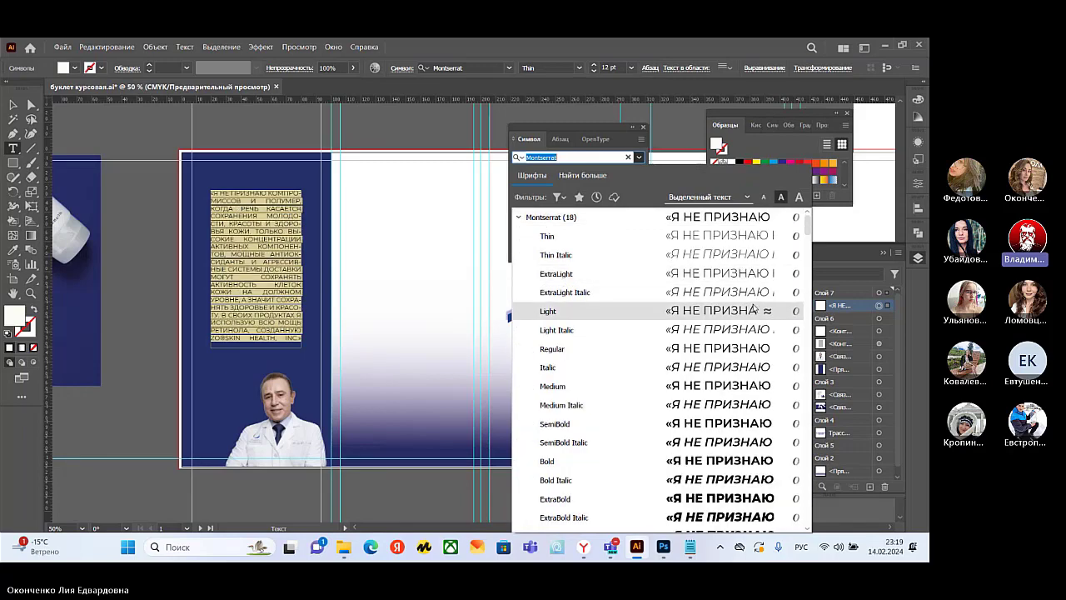
{"action": "scroll", "coordinate": [752, 310], "scroll_direction": "down", "scroll_amount": 5}
{"action": "scroll", "coordinate": [752, 310], "scroll_direction": "up", "scroll_amount": 5}
{"action": "left_click", "coordinate": [519, 218]}
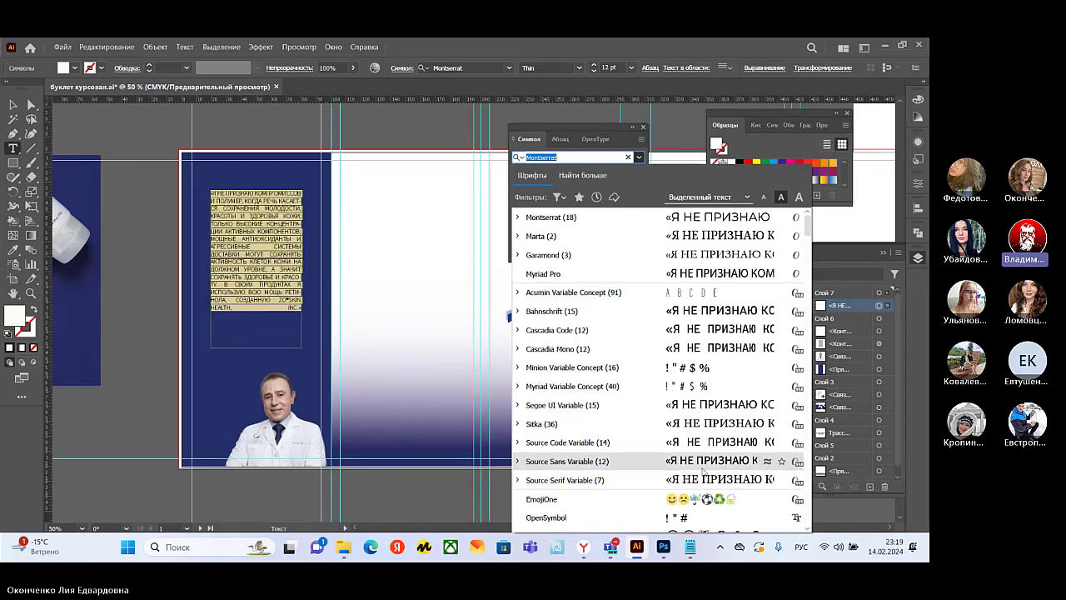
{"action": "scroll", "coordinate": [706, 471], "scroll_direction": "down", "scroll_amount": 5}
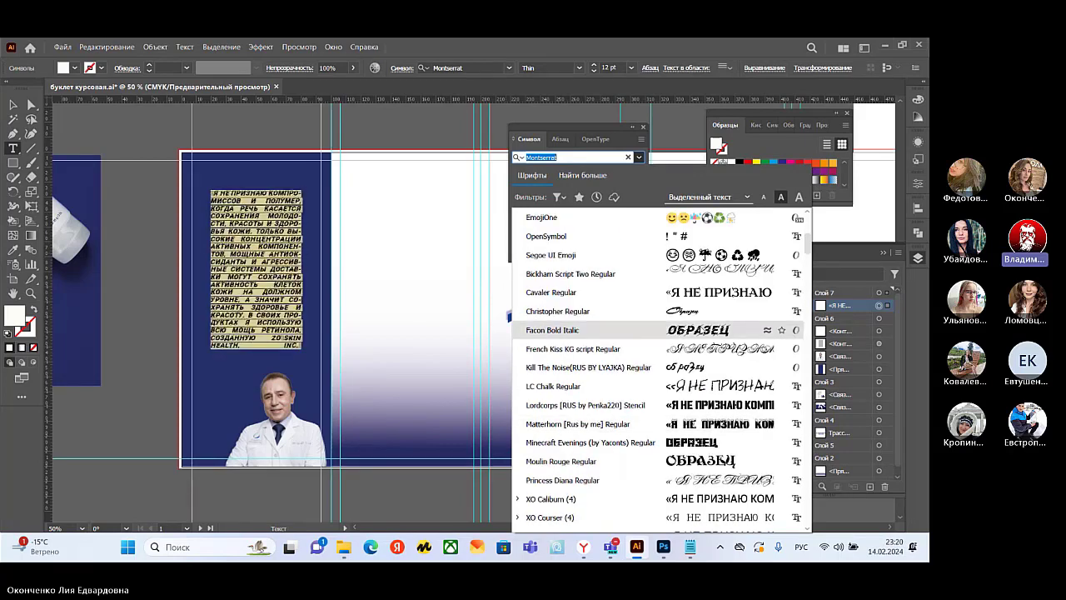
{"action": "scroll", "coordinate": [708, 374], "scroll_direction": "down", "scroll_amount": 4}
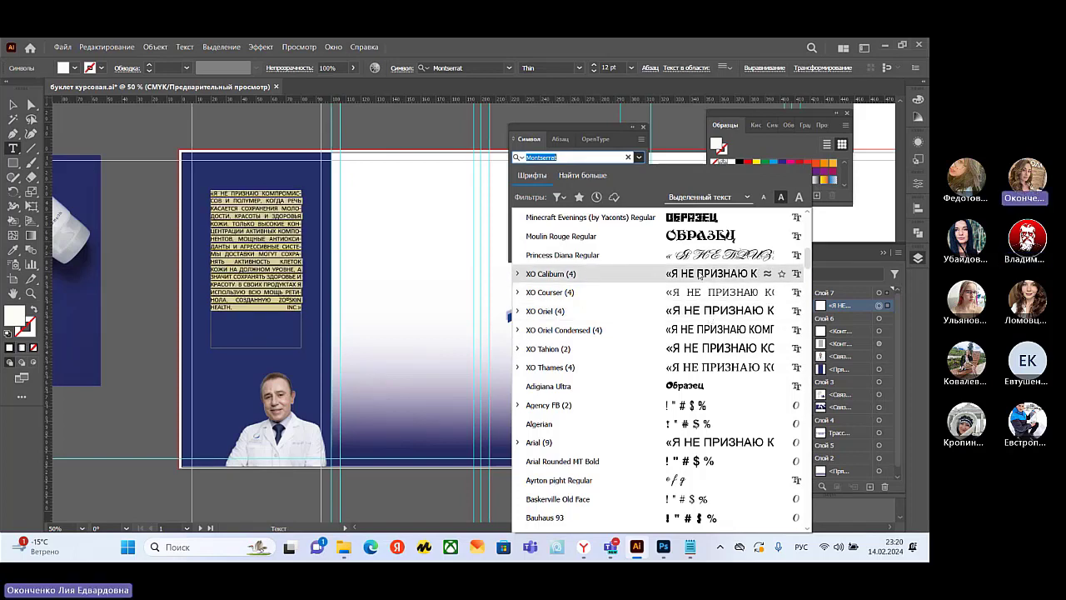
{"action": "left_click", "coordinate": [518, 274]}
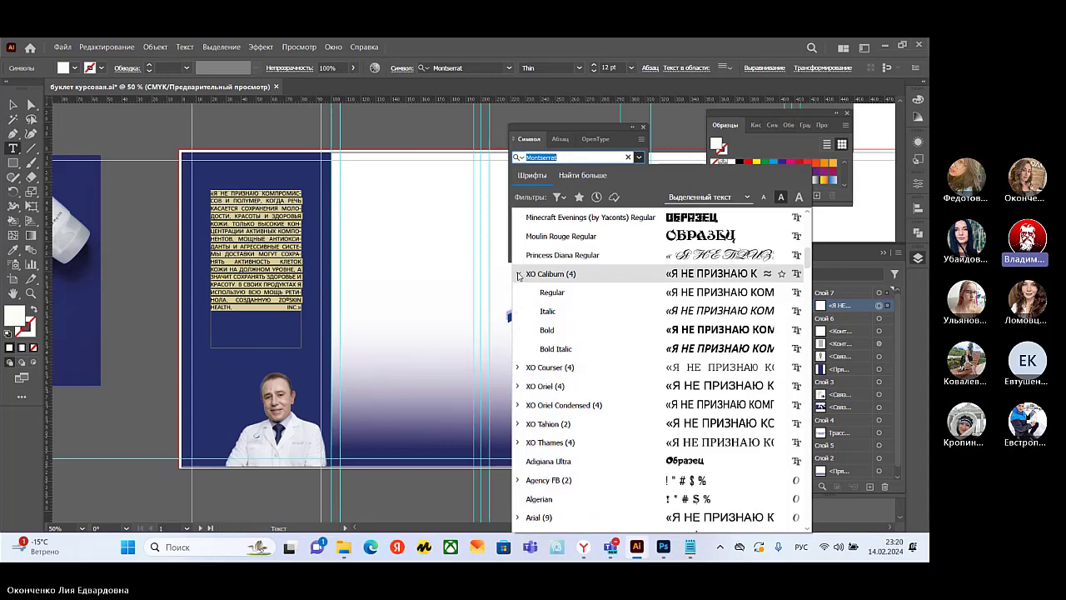
{"action": "left_click", "coordinate": [583, 303]}
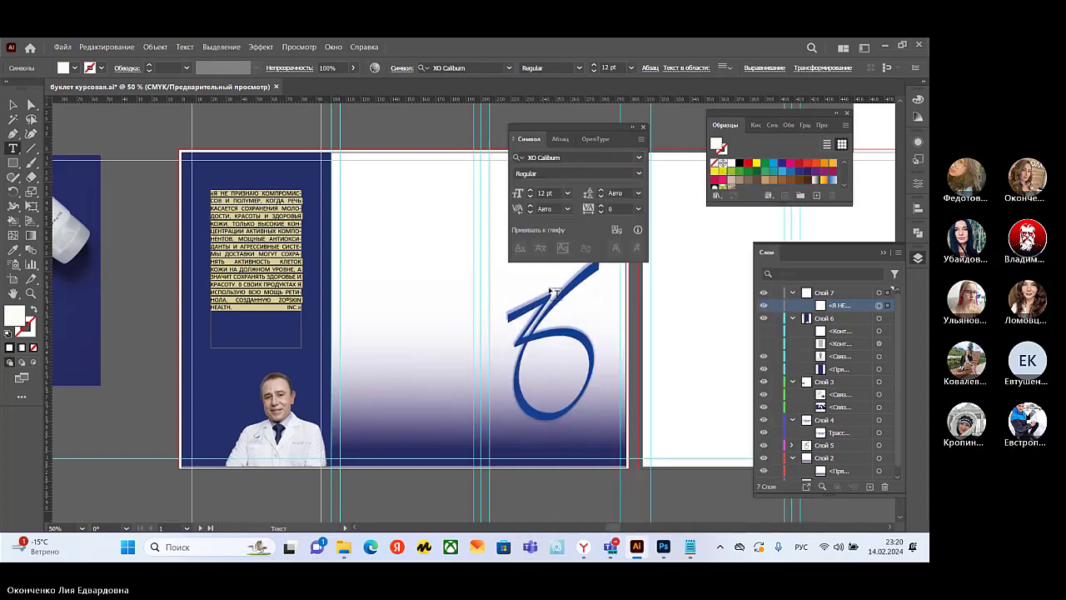
- Select the whole quote paragraph and try a 14 pt font size
{"action": "key", "text": "ctrl+shift+a"}
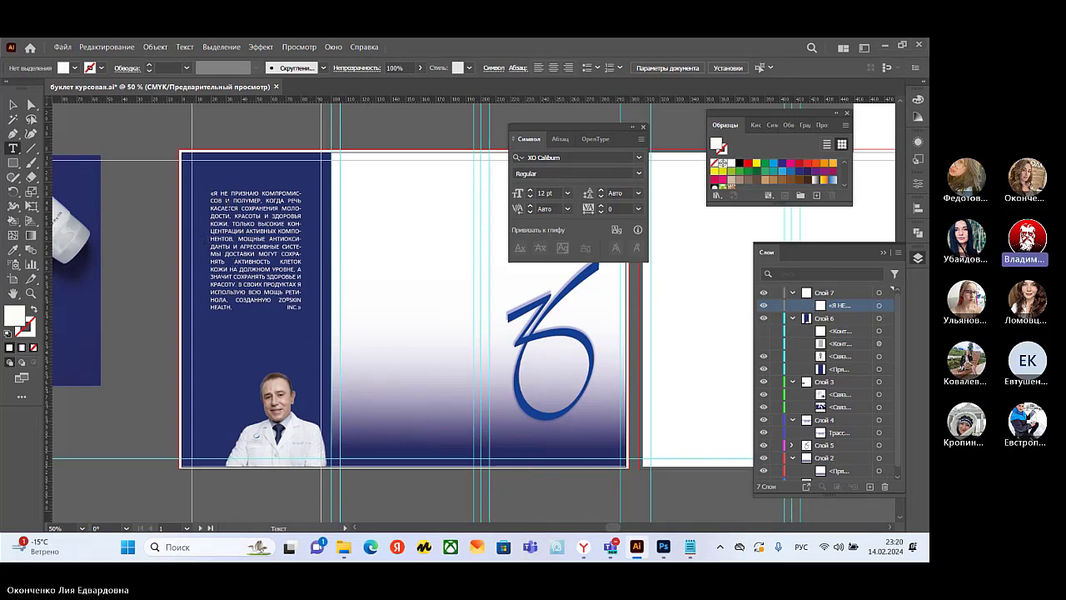
{"action": "left_click", "coordinate": [212, 194]}
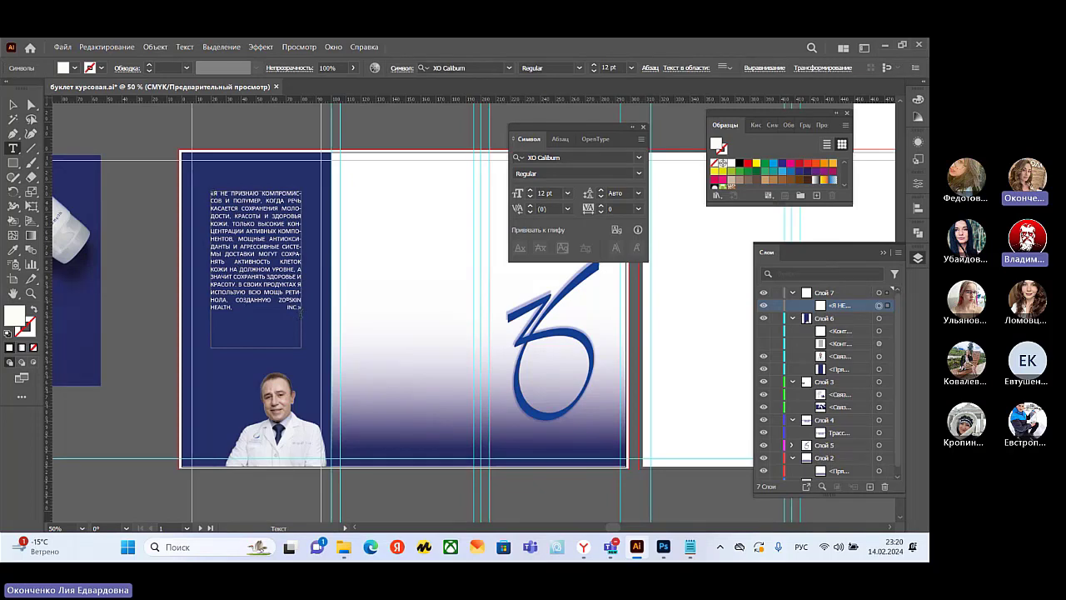
{"action": "left_click_drag", "start_coordinate": [300, 310], "coordinate": [211, 190]}
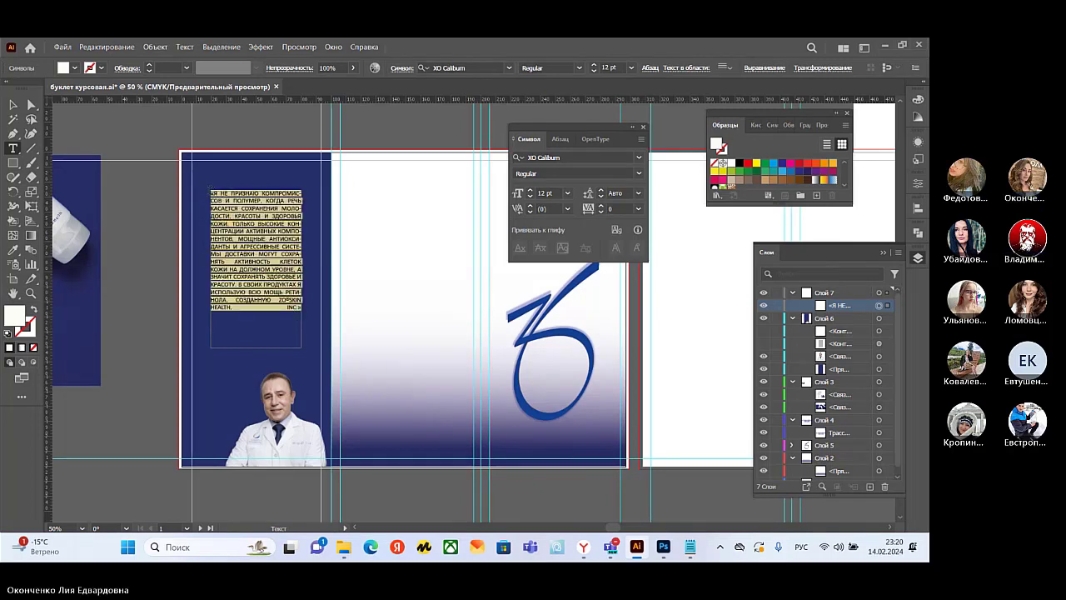
{"action": "left_click", "coordinate": [567, 193]}
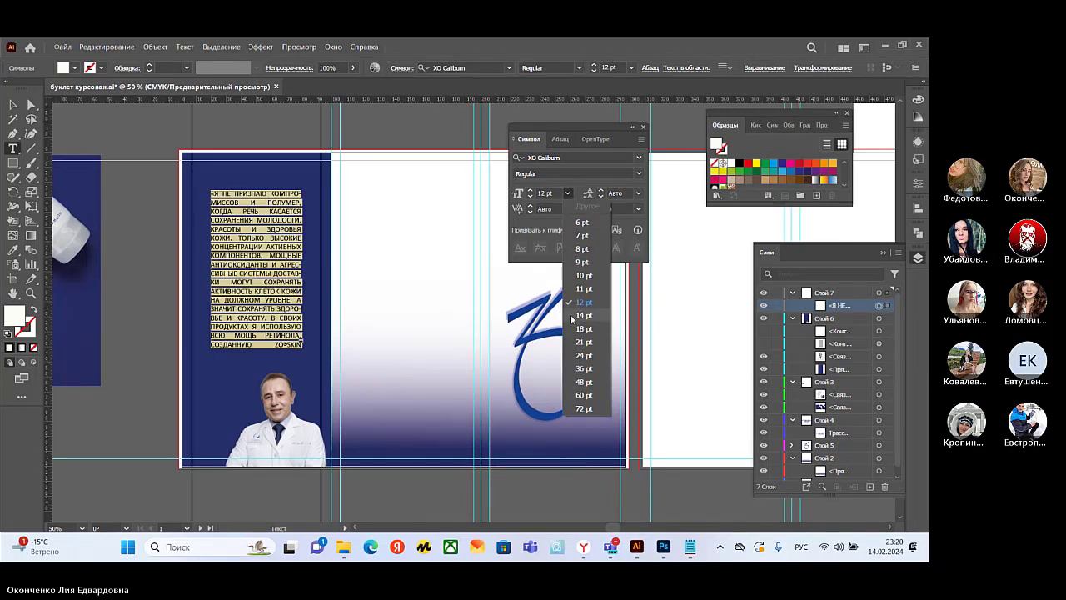
{"action": "left_click", "coordinate": [574, 315]}
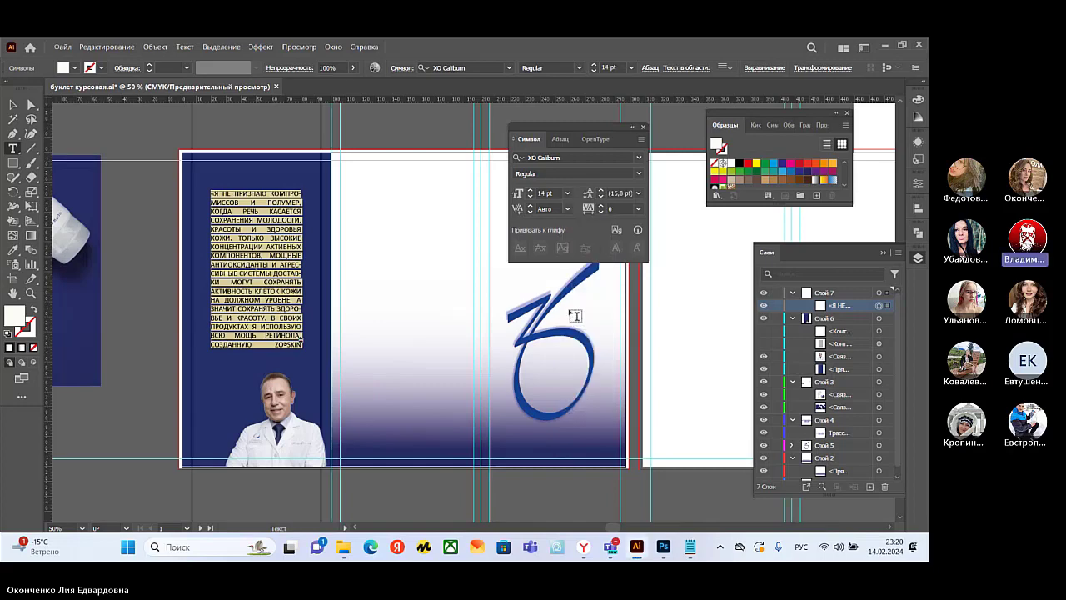
- Revert the quote to 12 pt and drag its frame wider so the text reflows into fewer lines
{"action": "key", "text": "ctrl"}
{"action": "key", "text": "ctrl+z"}
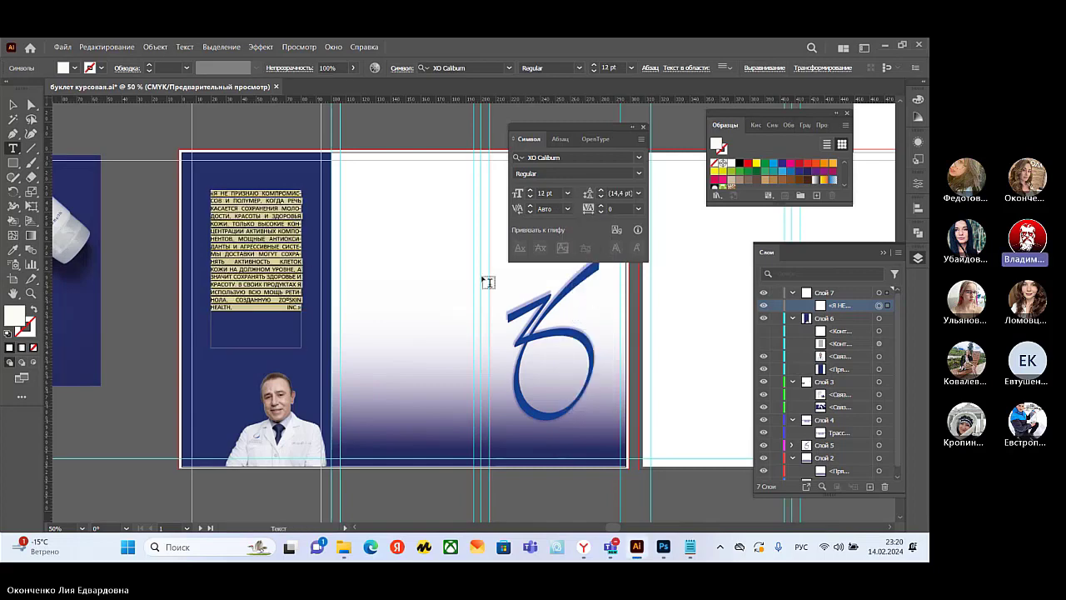
{"action": "left_click", "coordinate": [13, 107]}
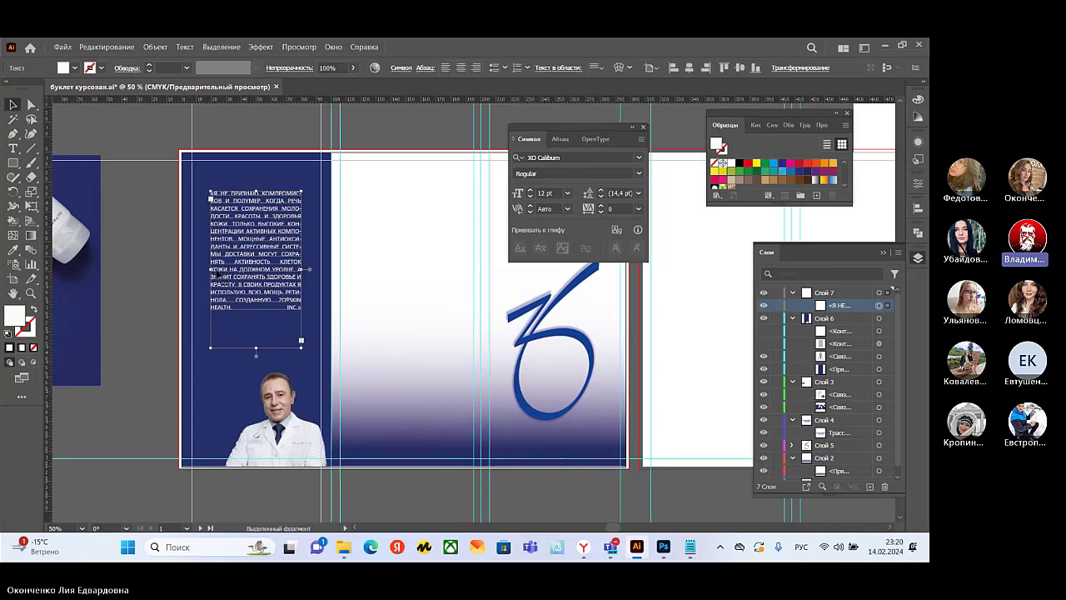
{"action": "left_click_drag", "start_coordinate": [301, 349], "coordinate": [307, 321]}
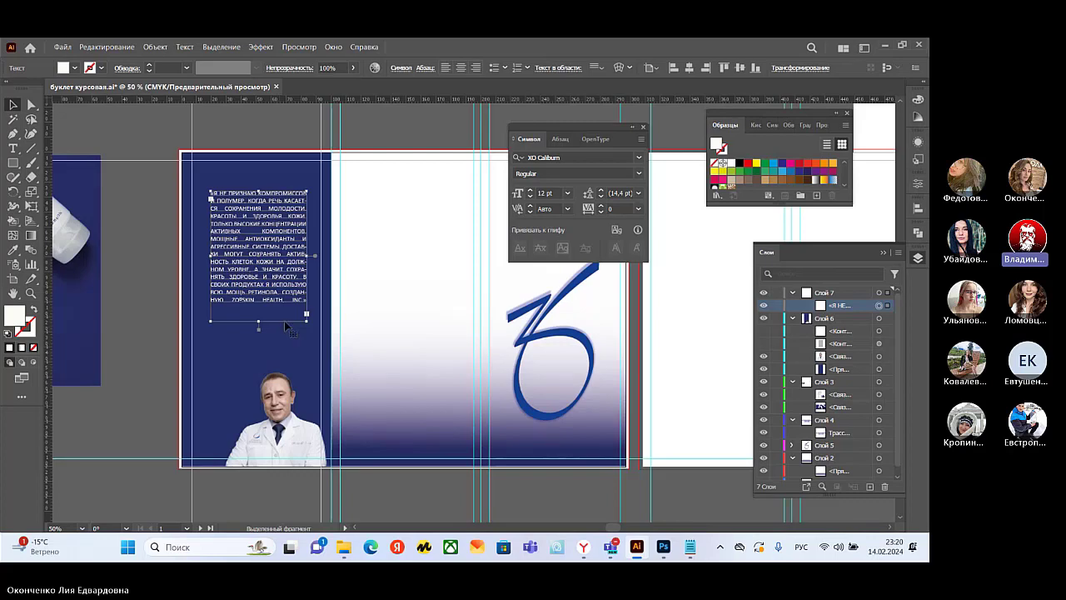
{"action": "double_click", "coordinate": [283, 284]}
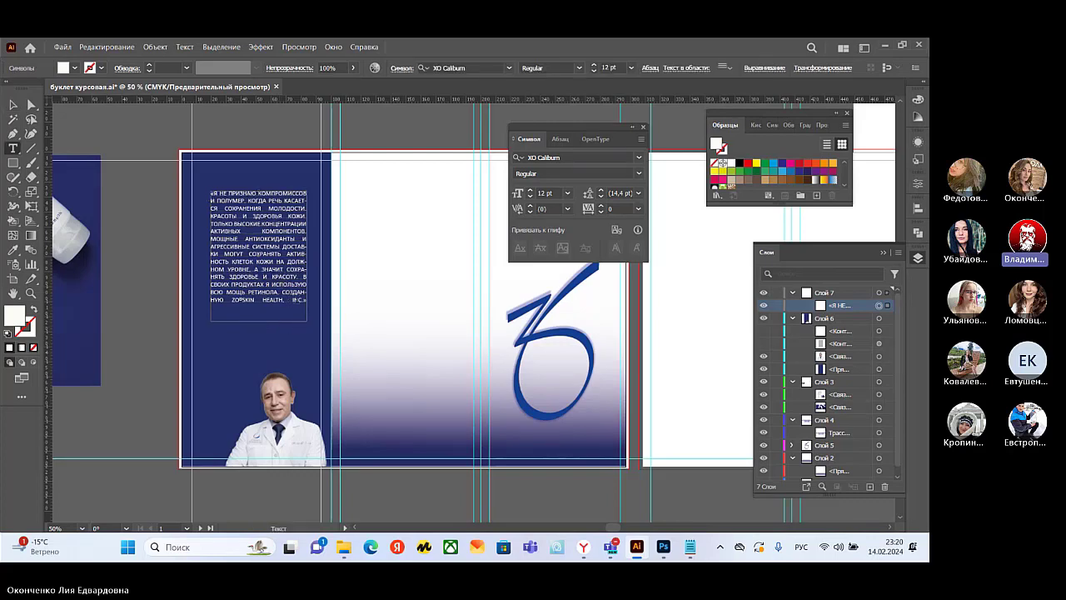
{"action": "left_click_drag", "start_coordinate": [307, 299], "coordinate": [210, 191]}
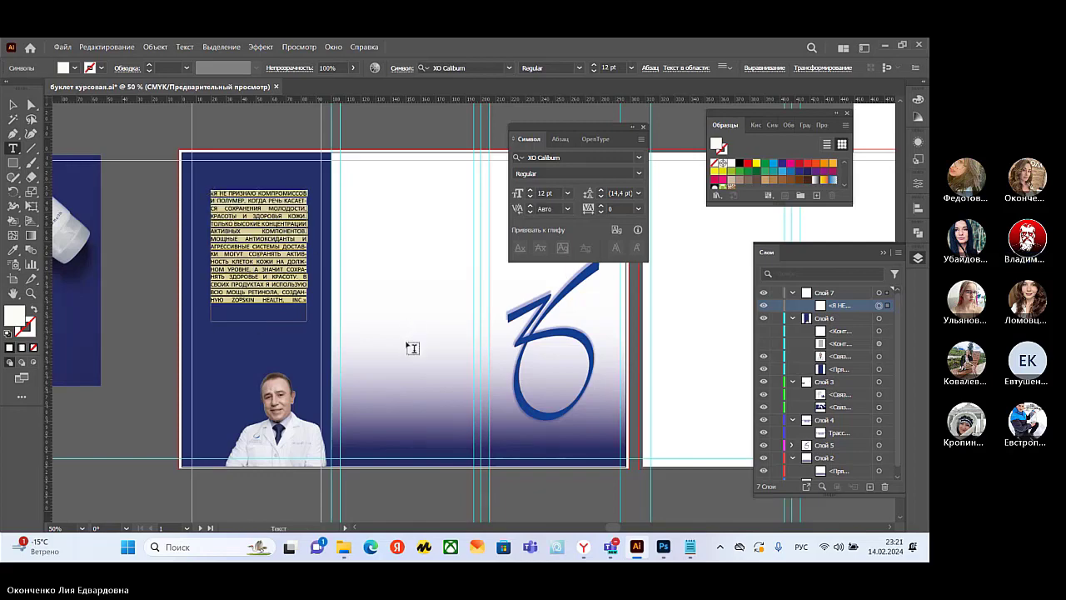
{"action": "left_click", "coordinate": [324, 288]}
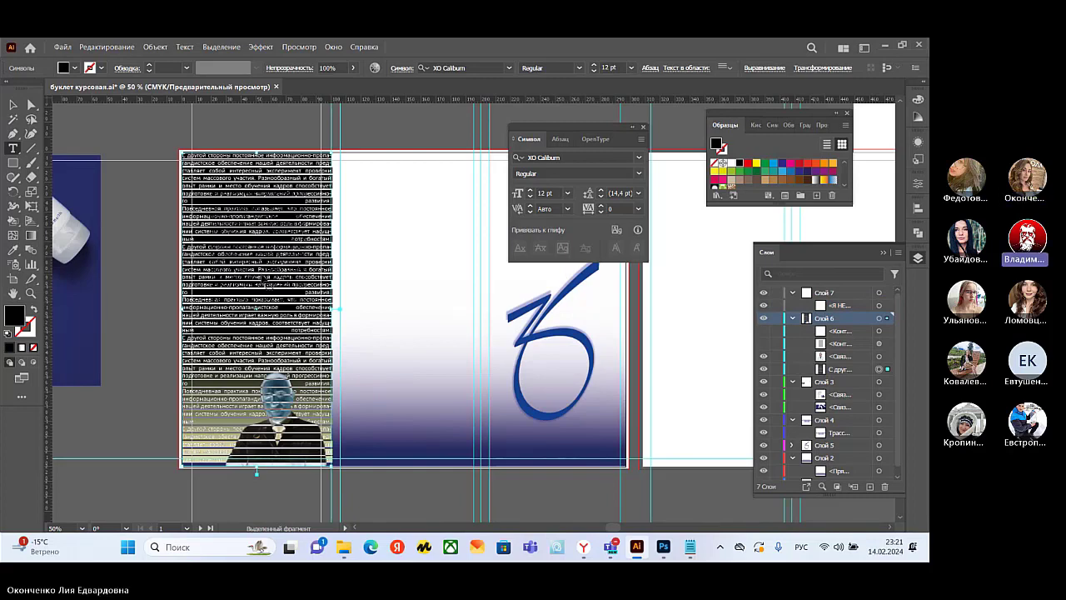
{"action": "key", "text": "ctrl+z"}
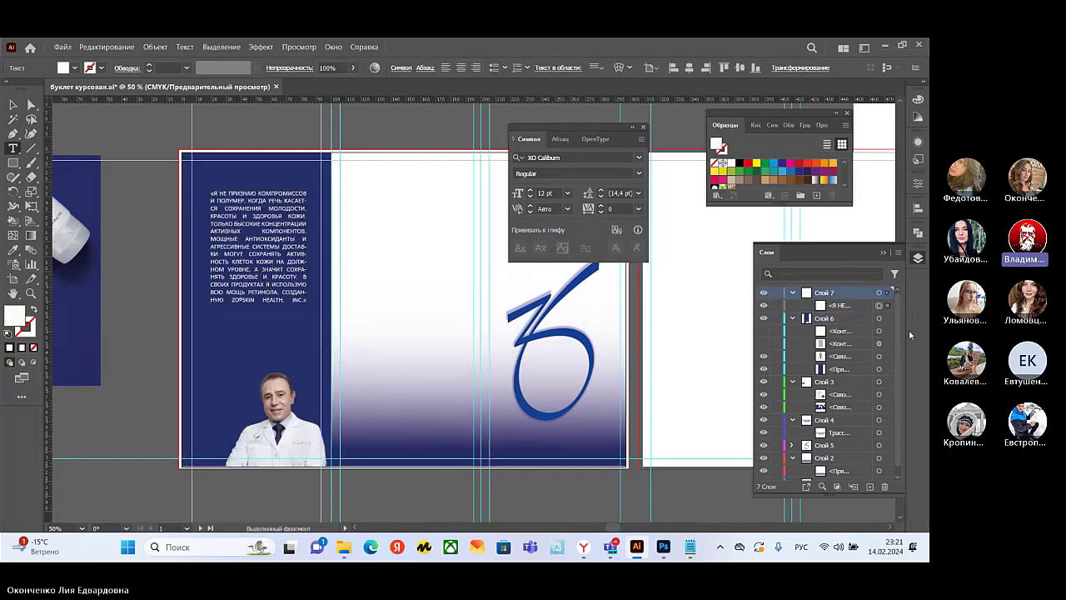
{"action": "left_click", "coordinate": [879, 307]}
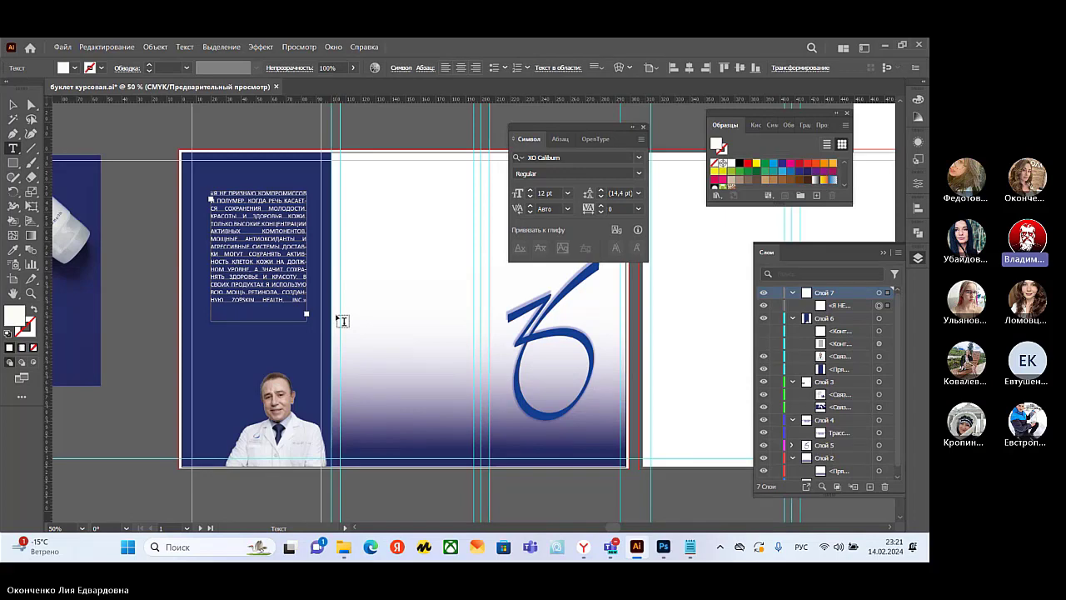
- Paste the copied paragraph into new point text on the white page, then undo it
{"action": "left_click", "coordinate": [376, 209]}
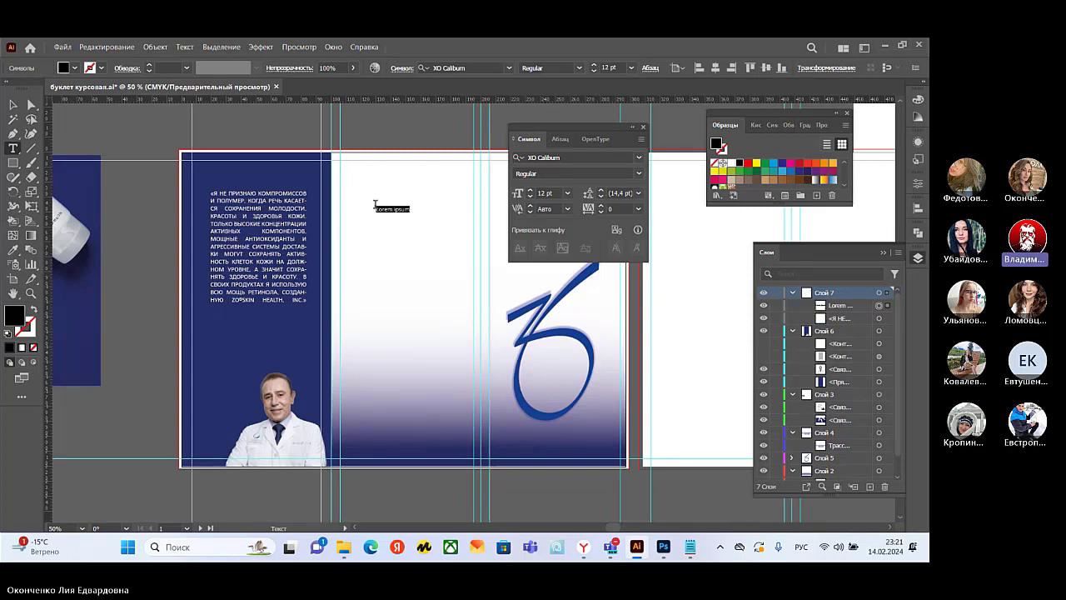
{"action": "key", "text": "ctrl+v"}
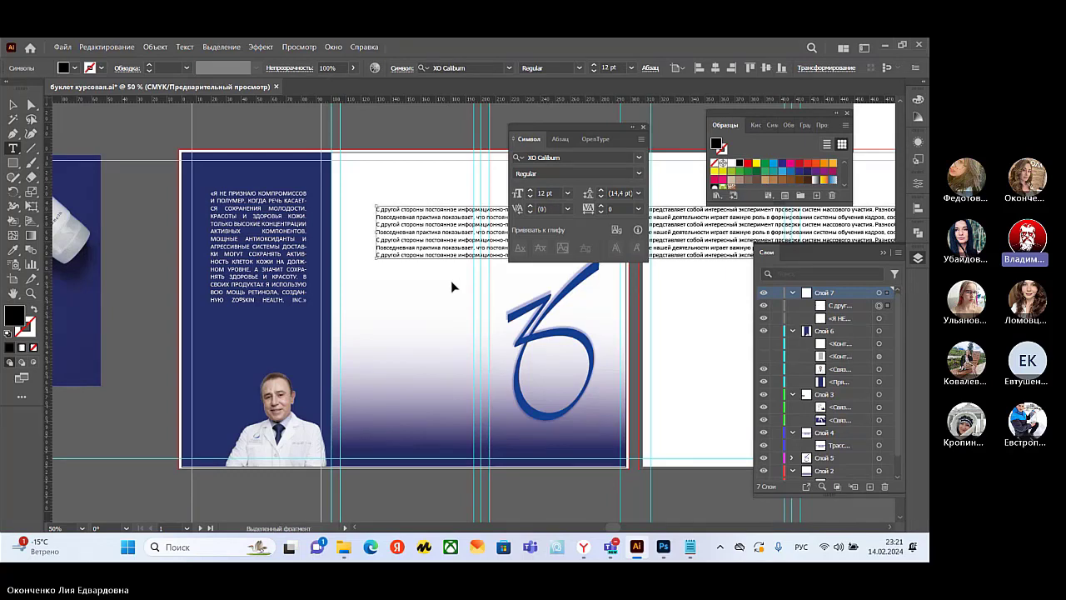
{"action": "key", "text": "ctrl+z"}
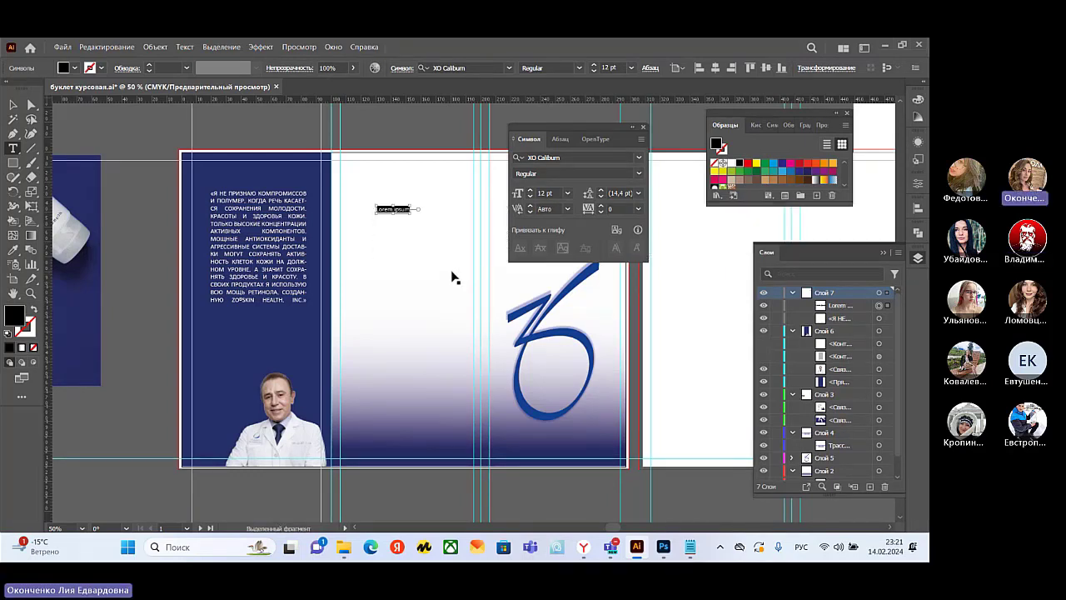
{"action": "key", "text": "ctrl+z"}
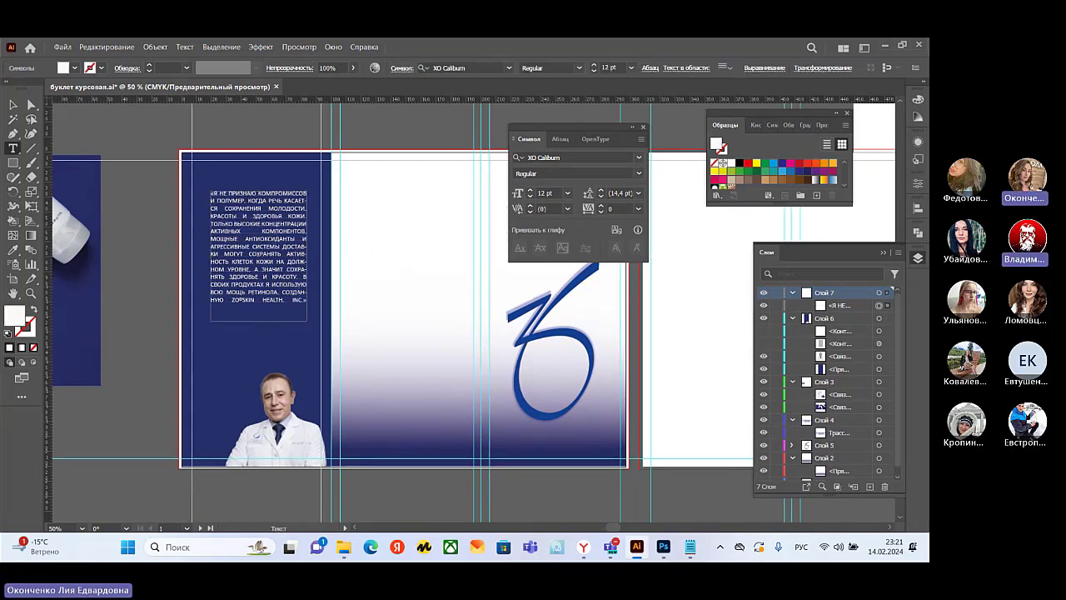
{"action": "key", "text": "ctrl+a"}
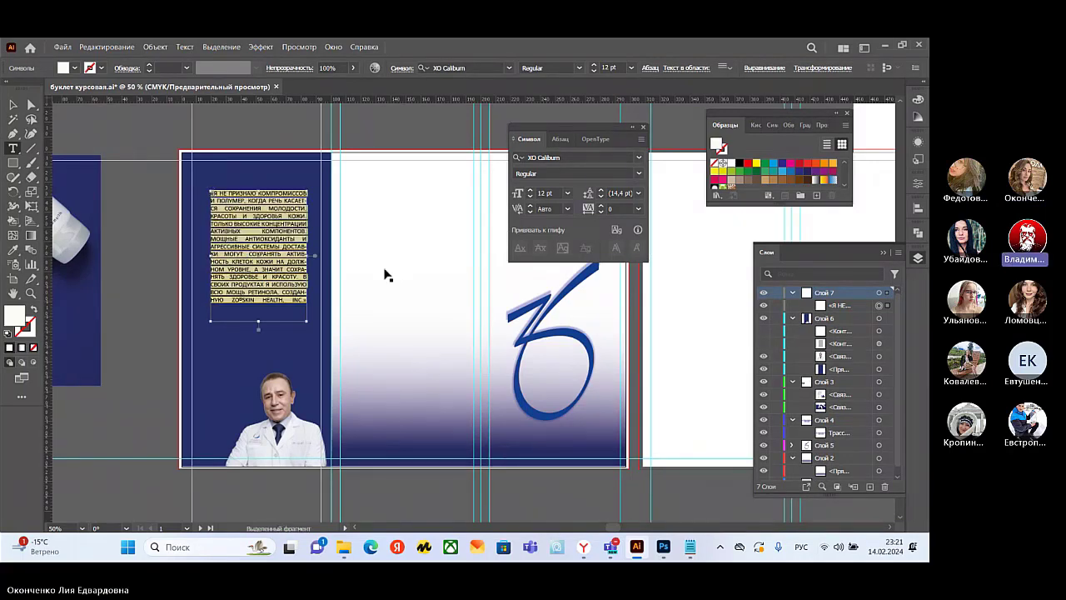
{"action": "key", "text": "Escape"}
- Restore the Lorem ipsum placeholder and paste the quote as one-line point text on the blue panel
{"action": "left_click", "coordinate": [371, 205]}
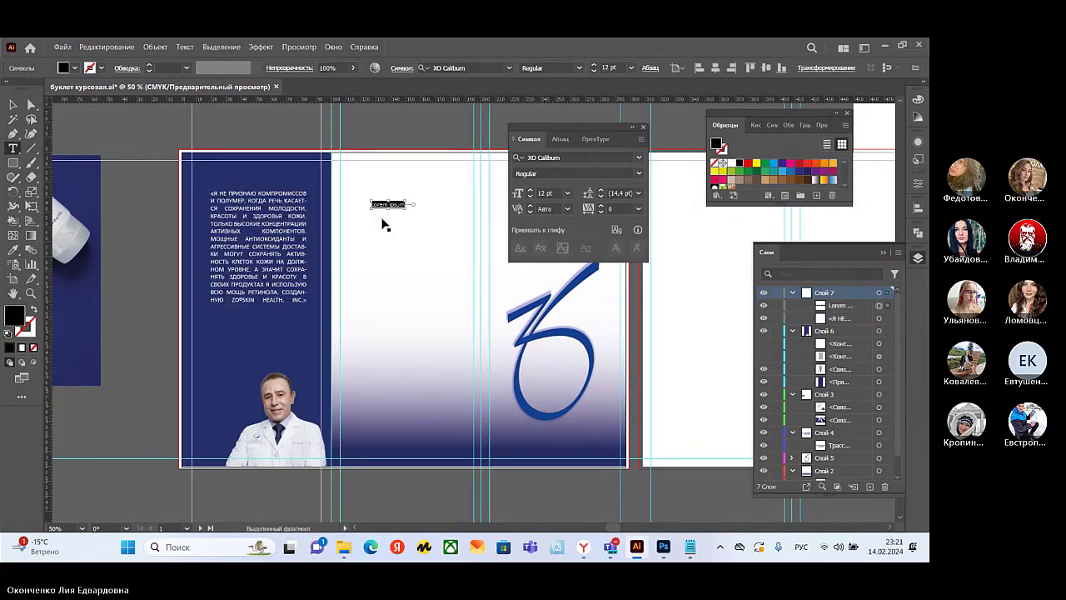
{"action": "key", "text": "ctrl+z"}
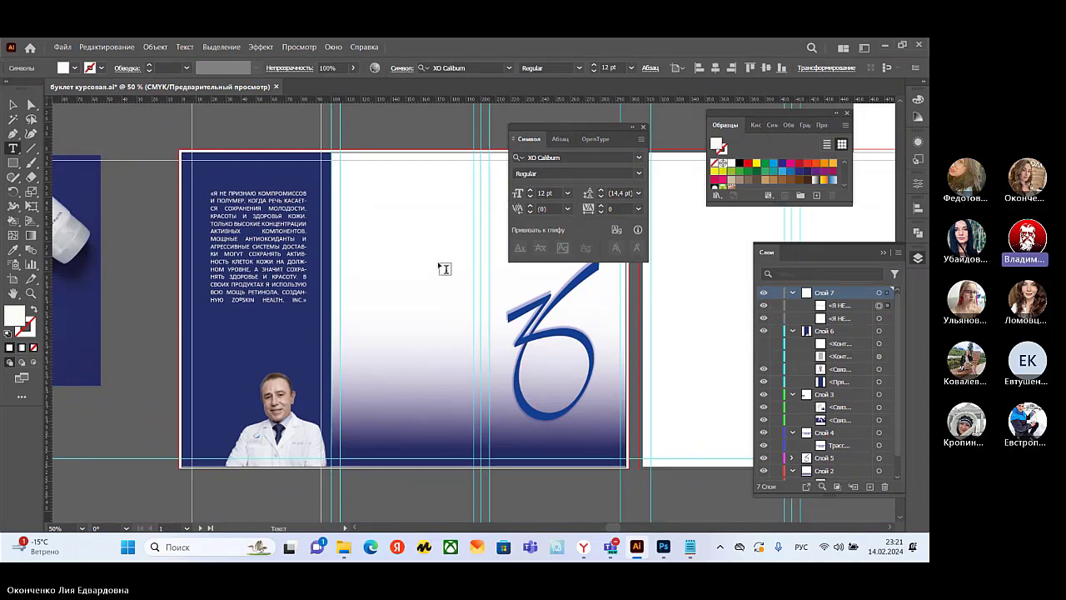
{"action": "key", "text": "Escape"}
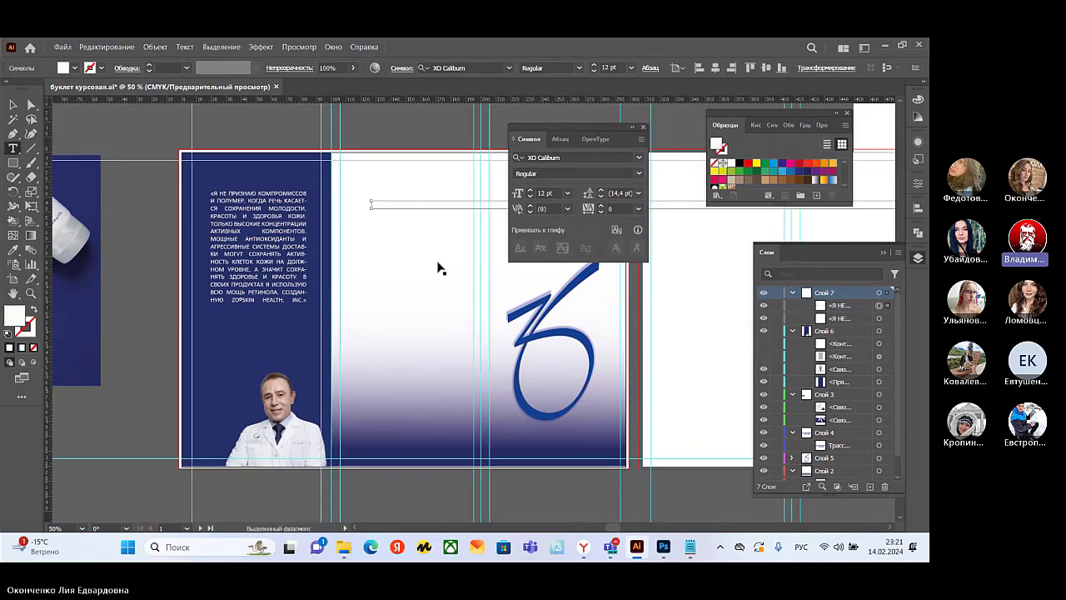
{"action": "key", "text": "ctrl+shift+z"}
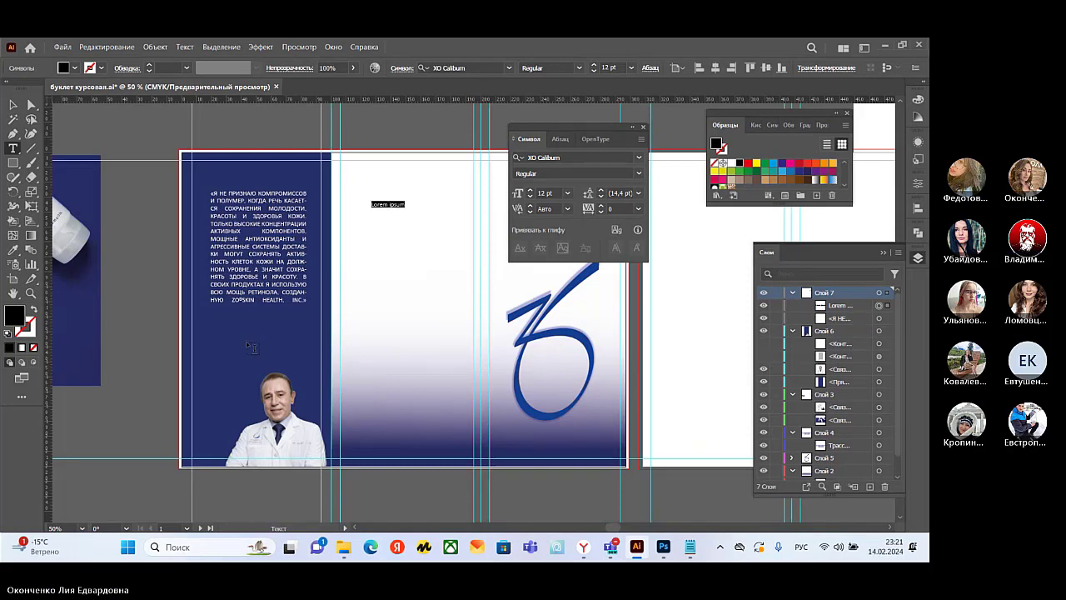
{"action": "left_click", "coordinate": [195, 332]}
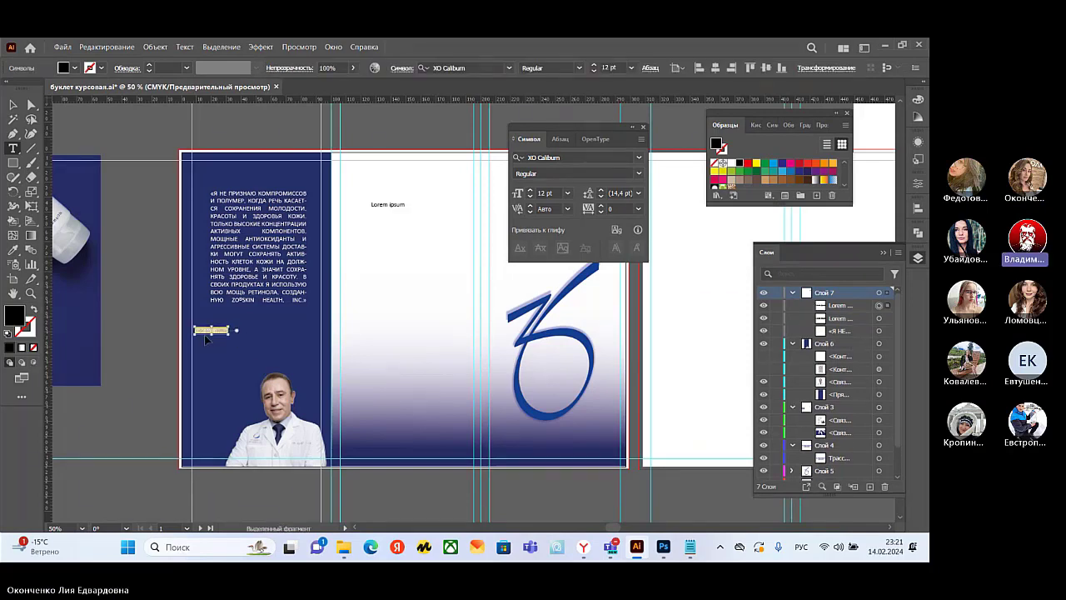
{"action": "key", "text": "ctrl+v"}
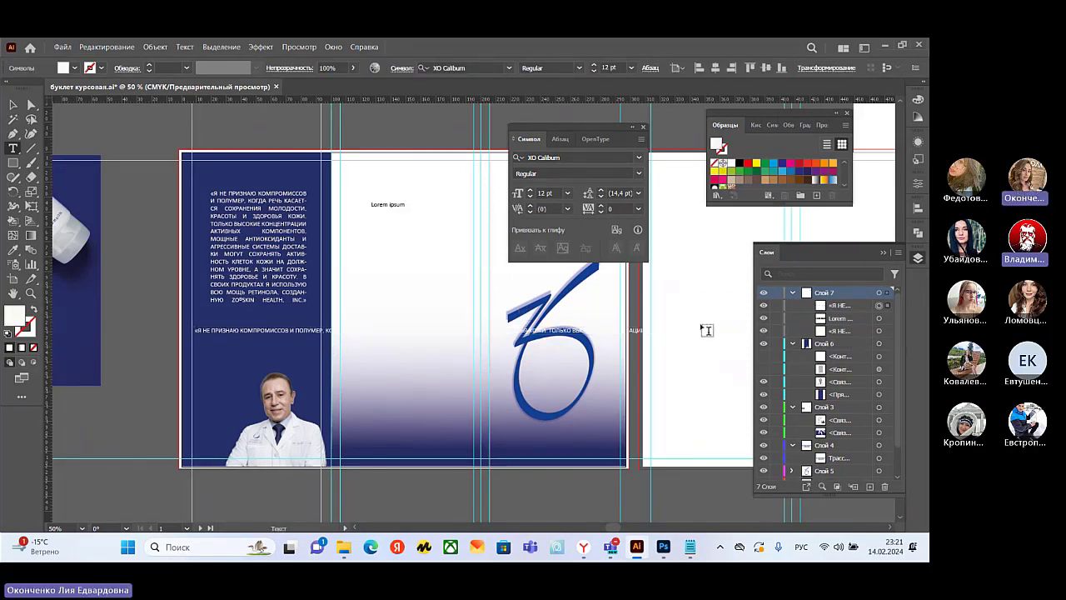
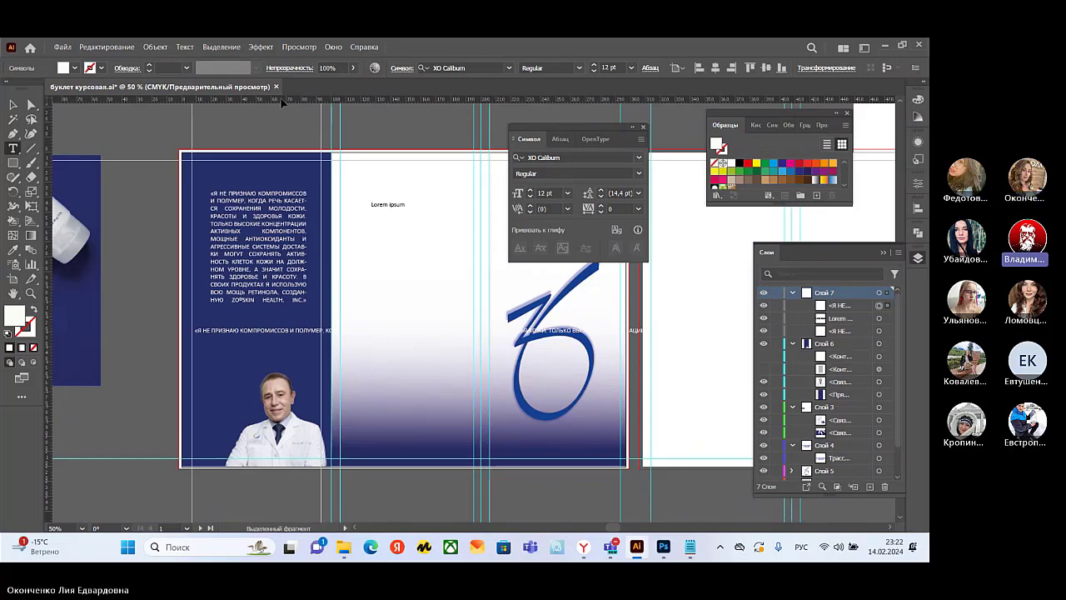
- Remove the pasted line and Lorem ipsum placeholders, and set the quote's font size to 13 pt
{"action": "key", "text": "ctrl+z"}
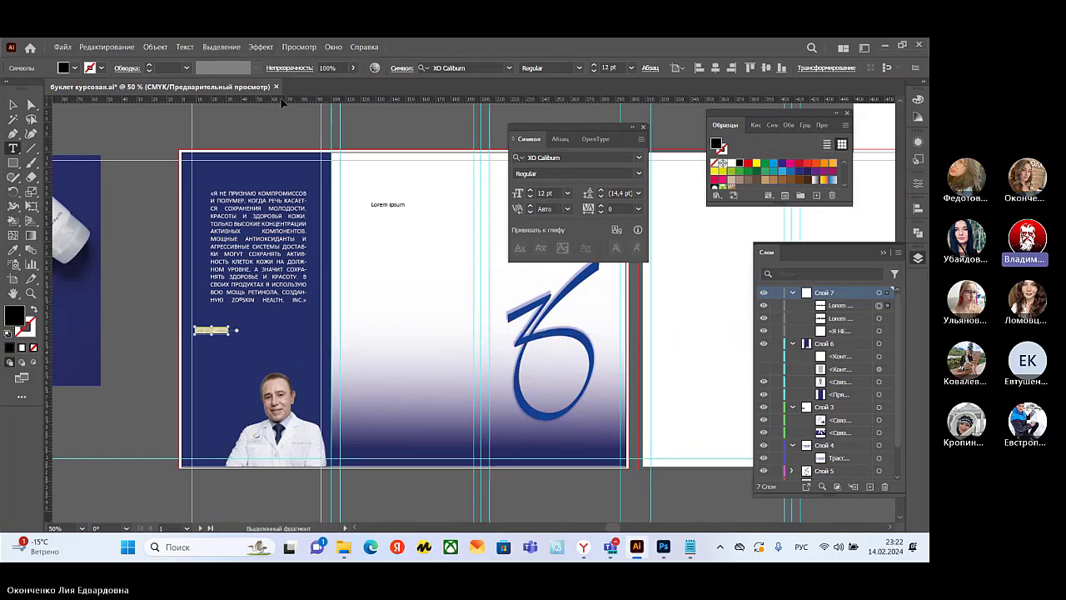
{"action": "key", "text": "ctrl+z"}
{"action": "key", "text": "ctrl+z"}
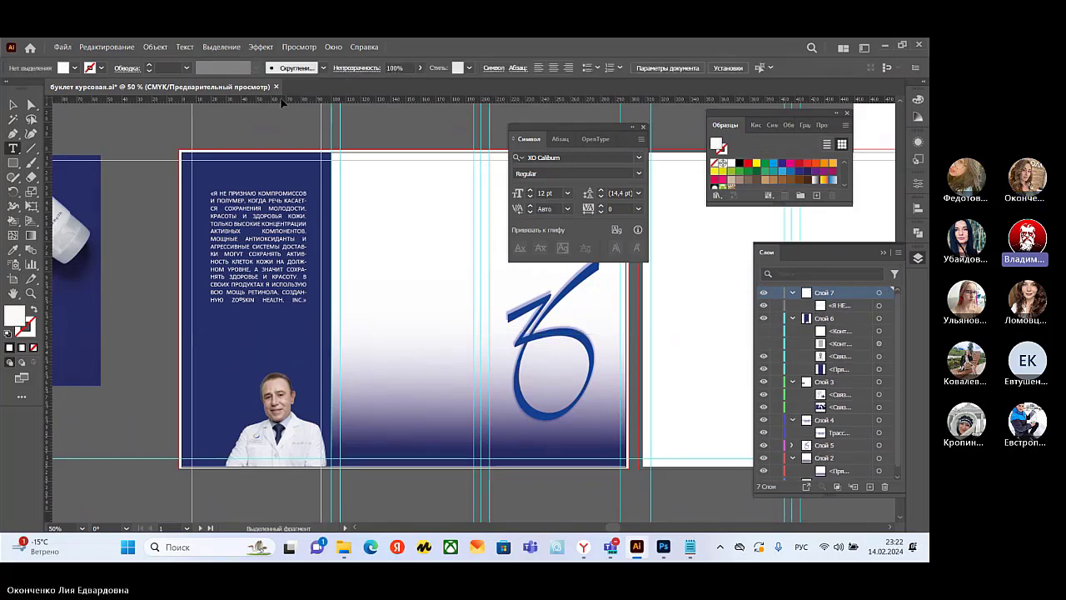
{"action": "left_click", "coordinate": [262, 225]}
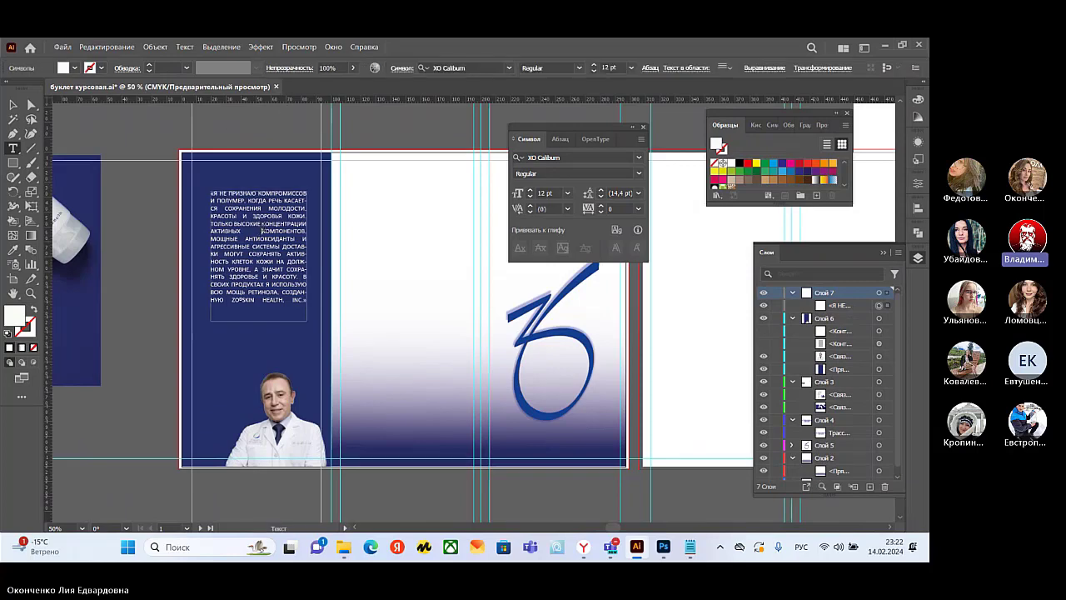
{"action": "double_click", "coordinate": [543, 193]}
{"action": "left_click", "coordinate": [530, 193]}
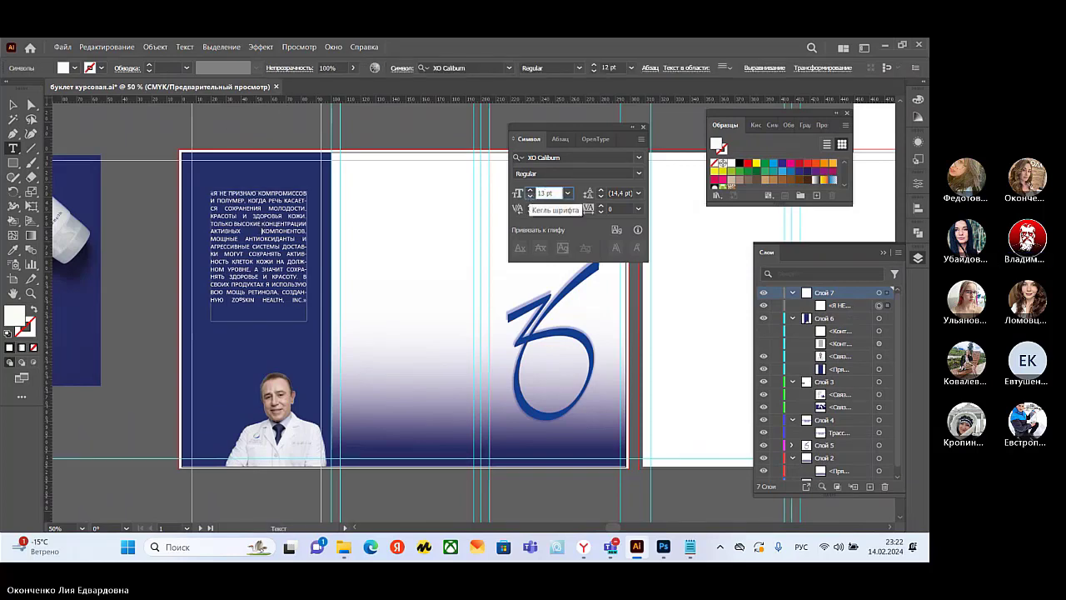
{"action": "key", "text": "Return"}
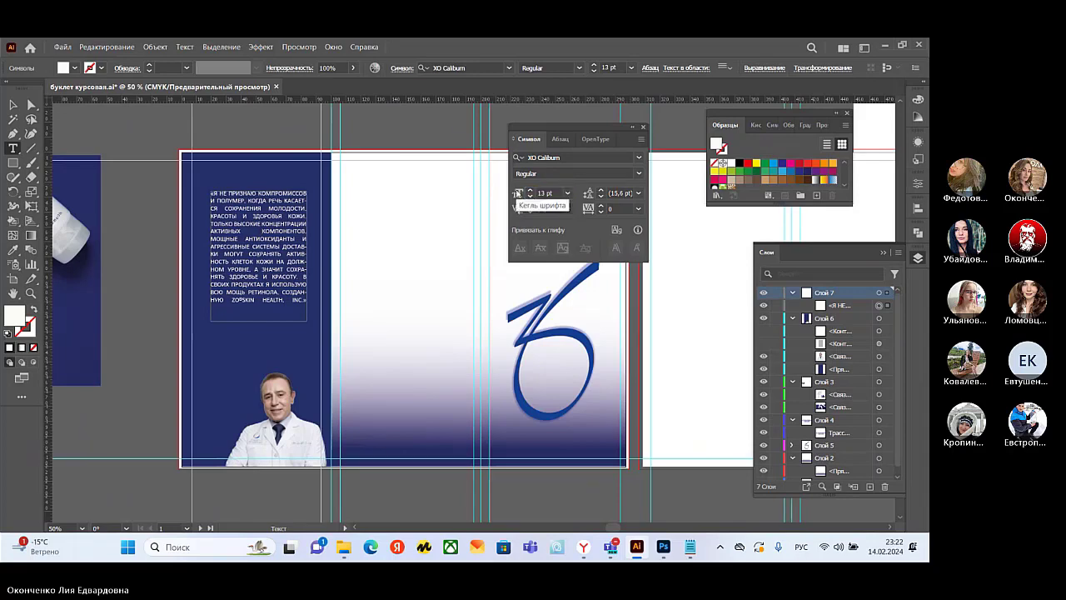
- Reselect the whole quote paragraph, try 12 and 14 pt, and settle back on 13 pt
{"action": "left_click_drag", "start_coordinate": [307, 299], "coordinate": [211, 186]}
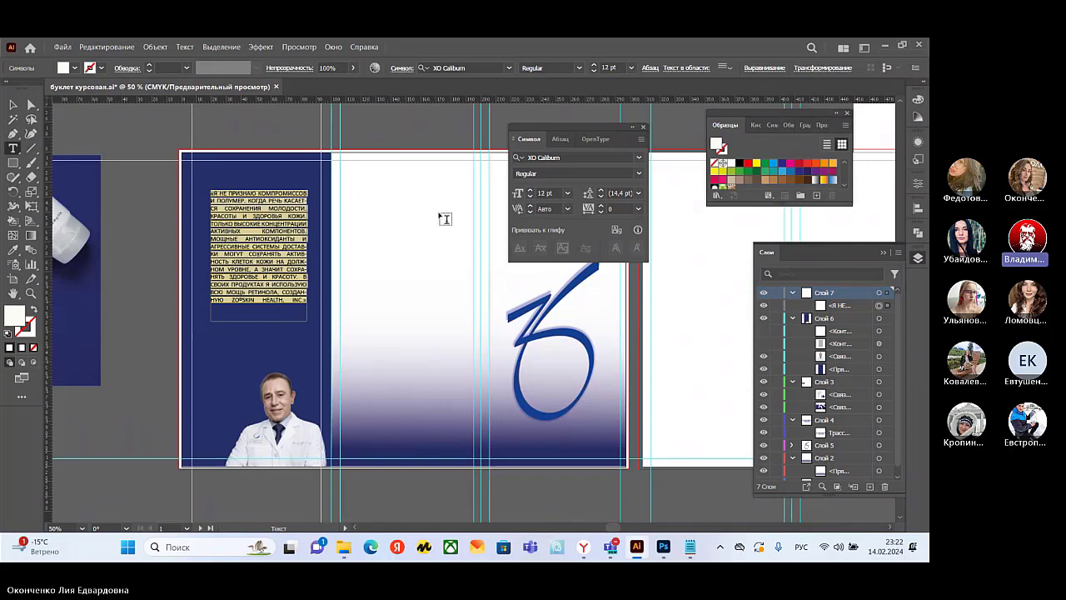
{"action": "left_click", "coordinate": [530, 198]}
{"action": "left_click", "coordinate": [530, 197]}
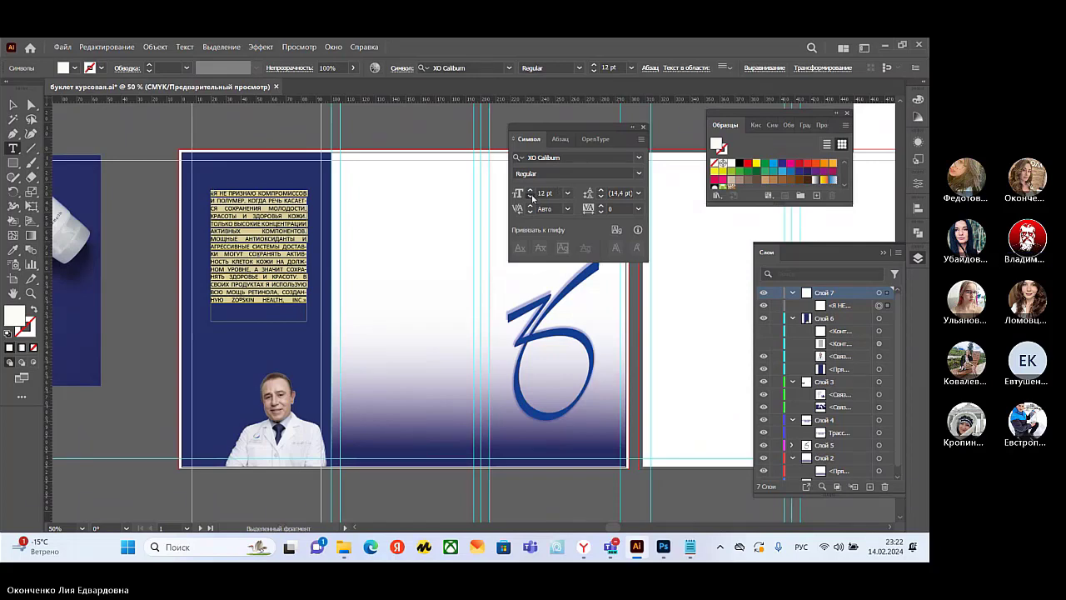
{"action": "left_click", "coordinate": [529, 190]}
{"action": "left_click", "coordinate": [530, 190]}
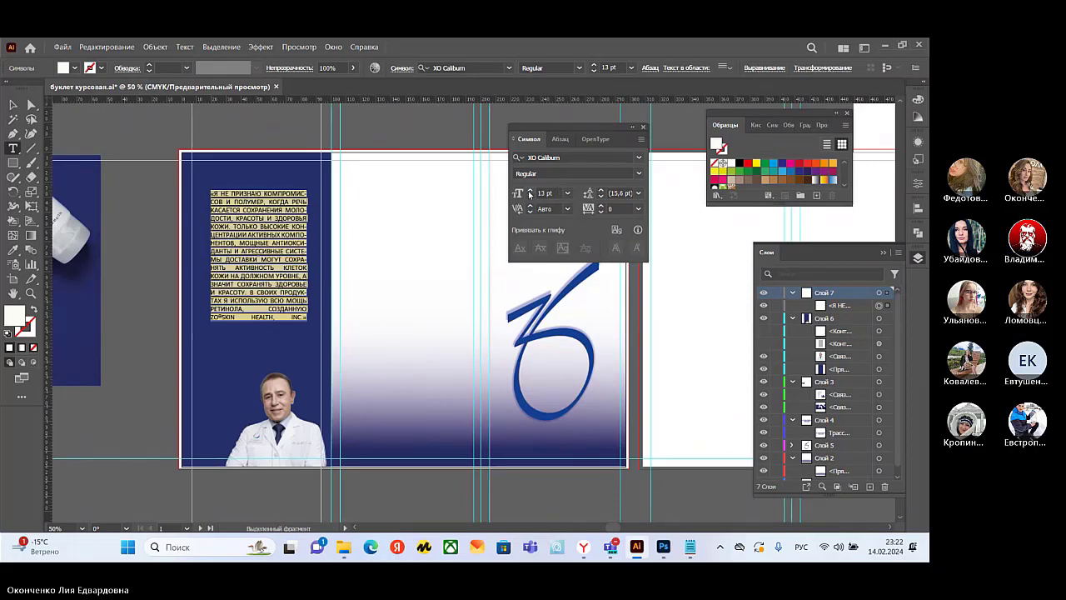
{"action": "left_click", "coordinate": [529, 191]}
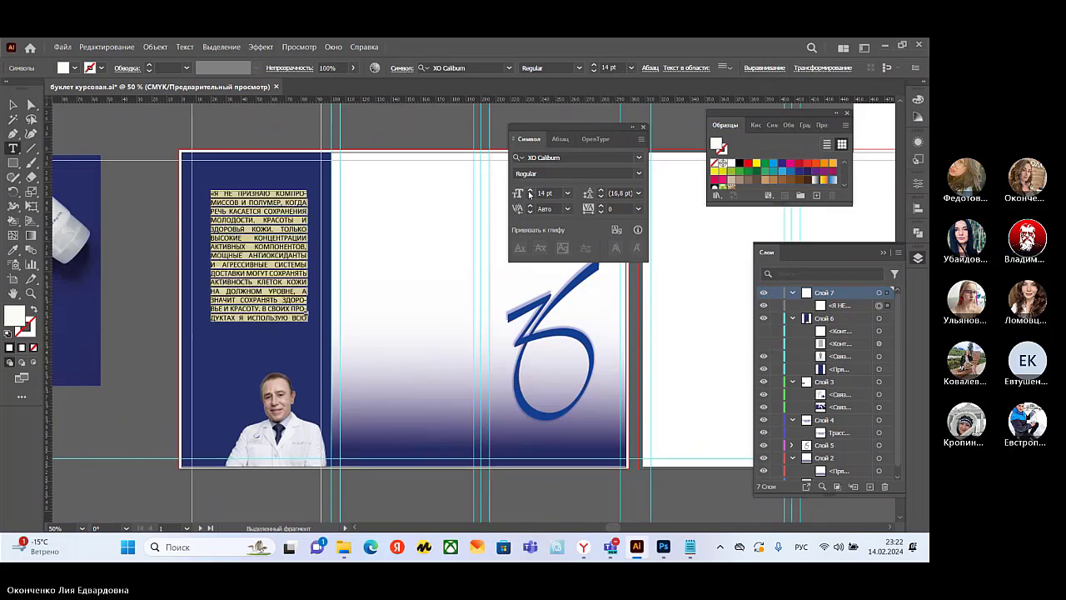
{"action": "left_click", "coordinate": [531, 197]}
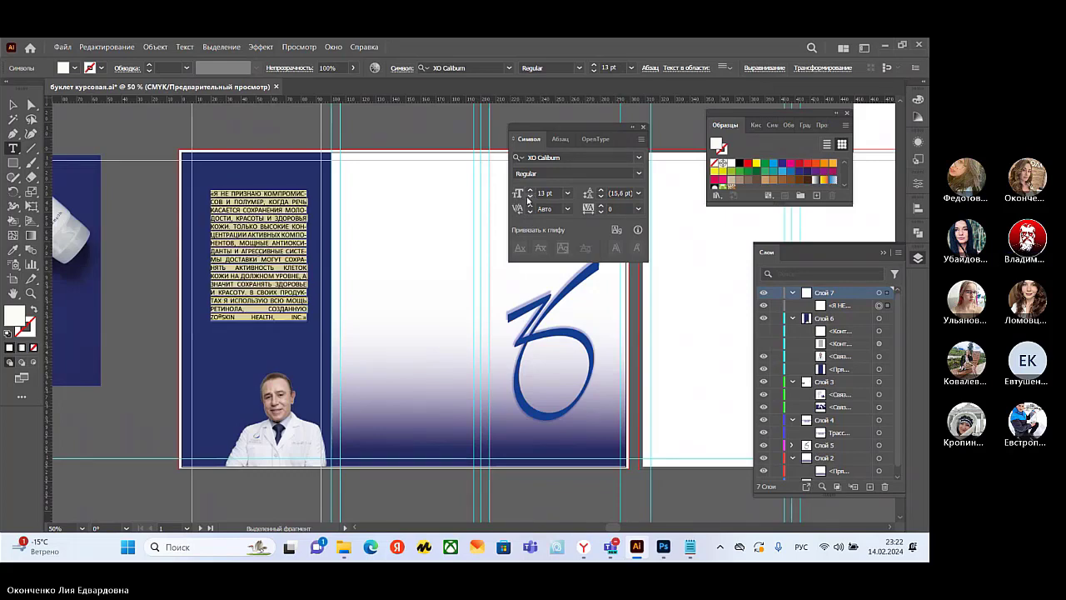
{"action": "left_click", "coordinate": [357, 340]}
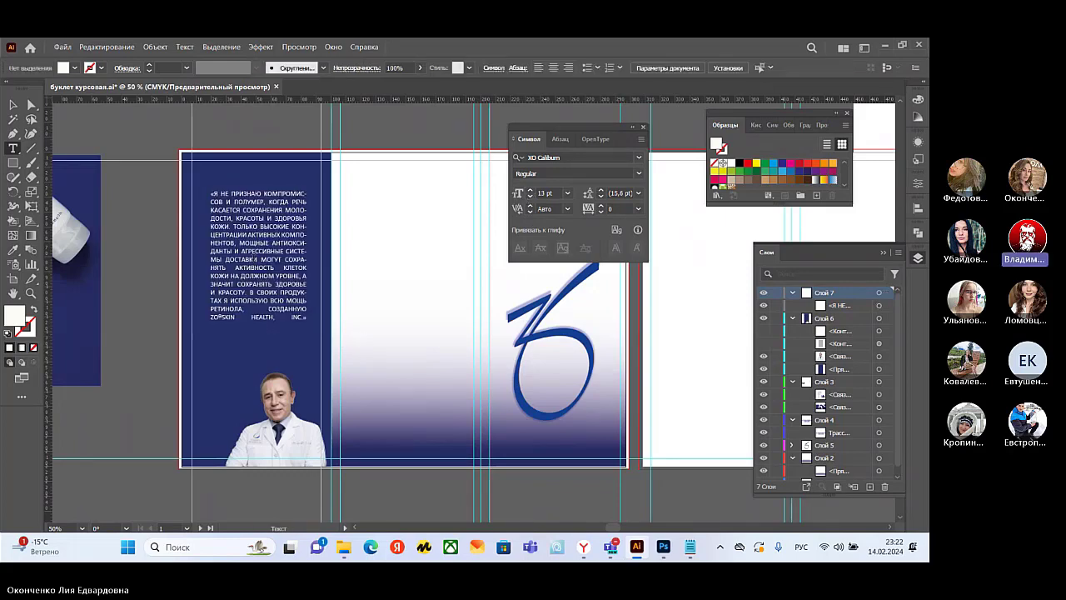
{"action": "key", "text": "v"}
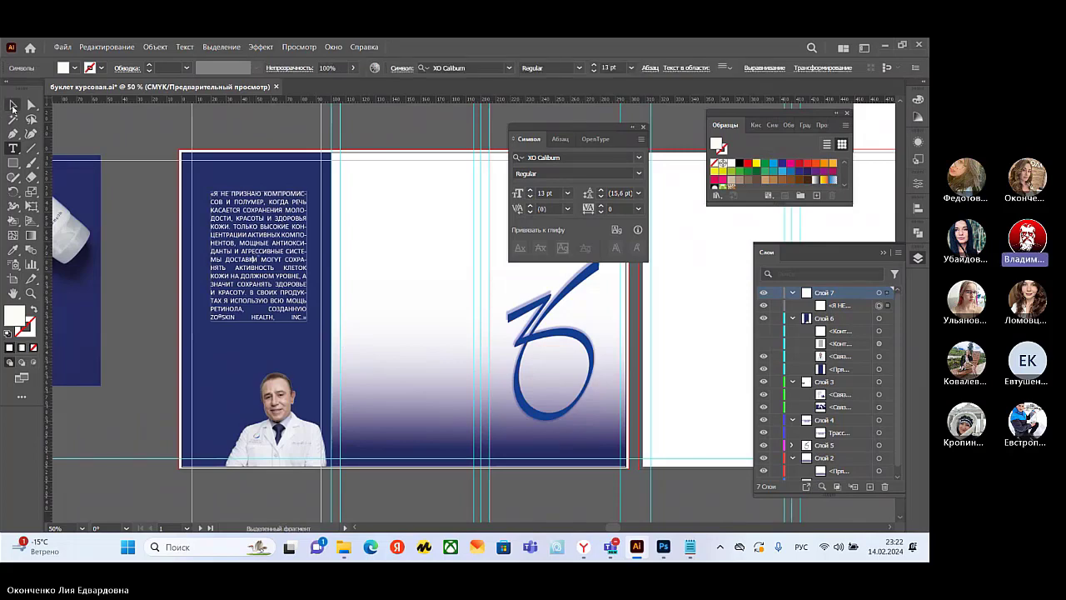
{"action": "left_click", "coordinate": [249, 302]}
- Enlarge the quote text frame: extend it downward, widen both sides and raise its top
{"action": "left_click_drag", "start_coordinate": [258, 323], "coordinate": [260, 365]}
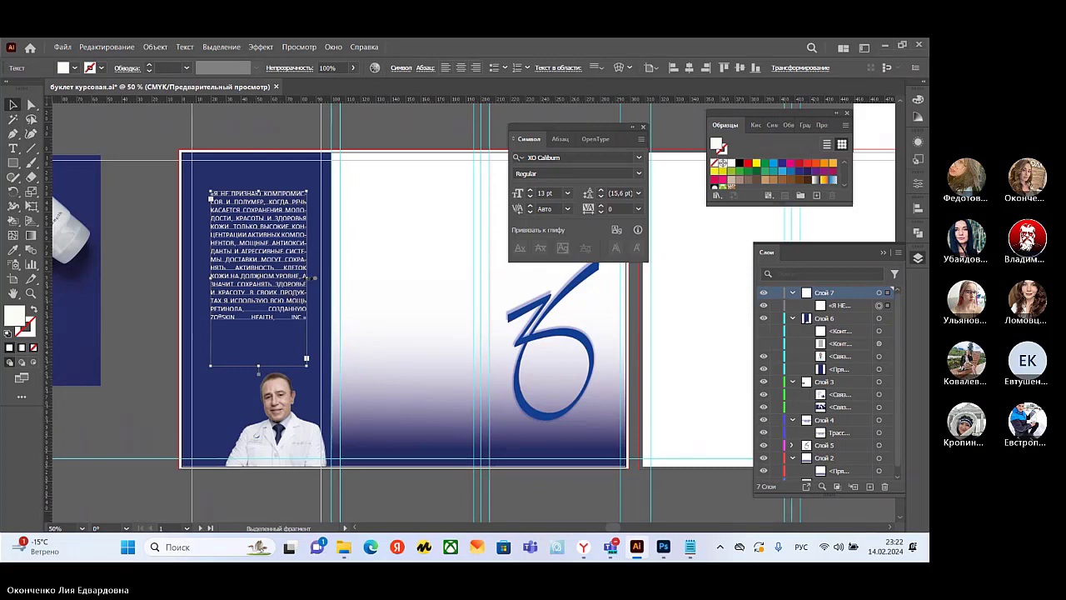
{"action": "left_click_drag", "start_coordinate": [307, 278], "coordinate": [314, 278]}
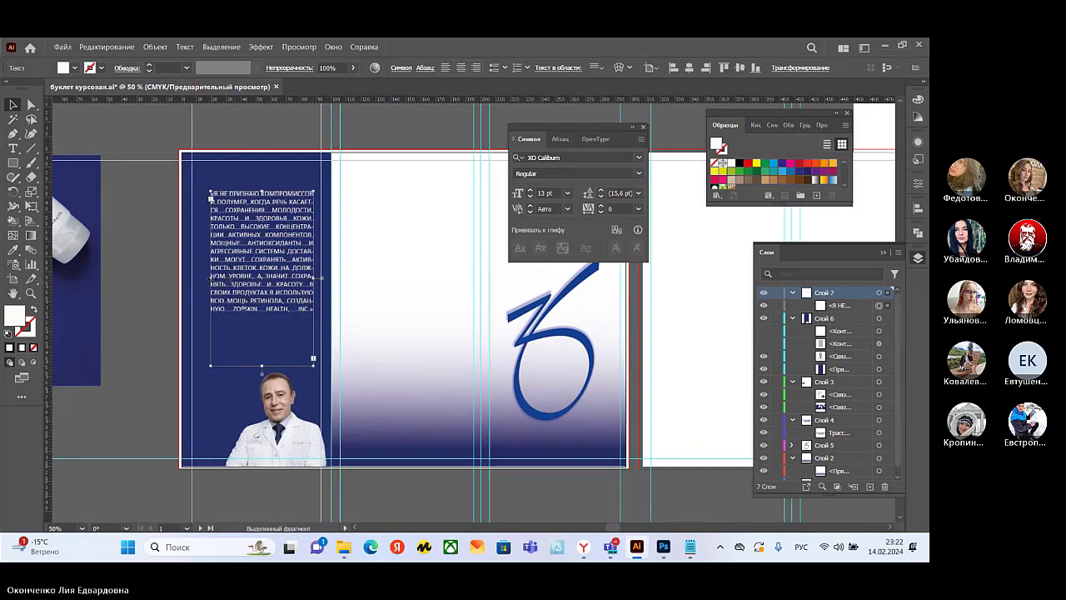
{"action": "left_click_drag", "start_coordinate": [211, 279], "coordinate": [201, 279]}
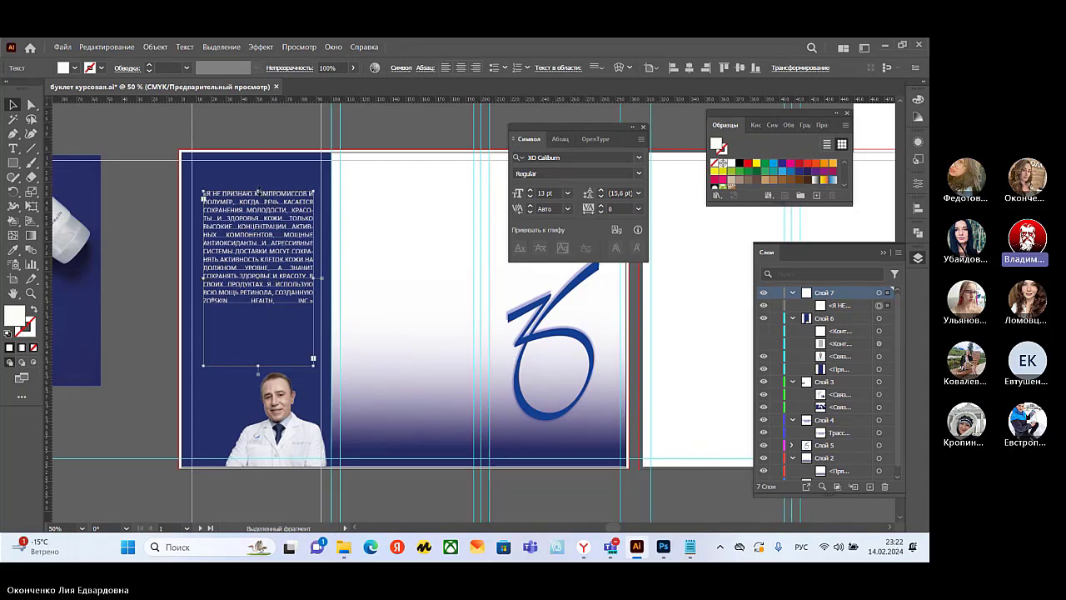
{"action": "left_click_drag", "start_coordinate": [260, 190], "coordinate": [261, 178]}
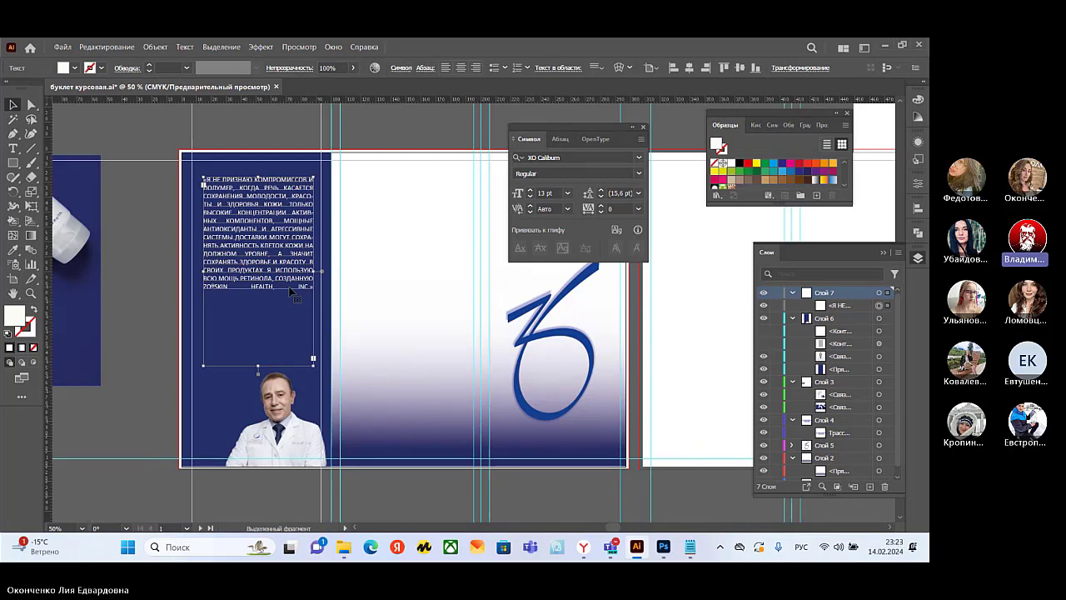
- Make the Слой 6 speech-bubble shapes visible again over the quote
{"action": "left_click", "coordinate": [764, 344]}
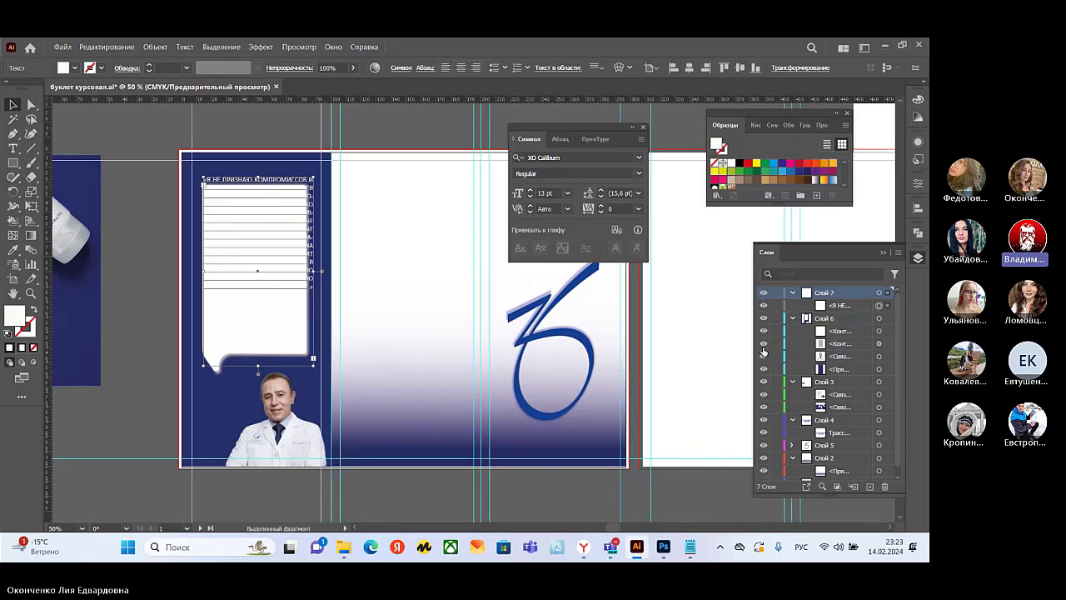
{"action": "left_click", "coordinate": [764, 332]}
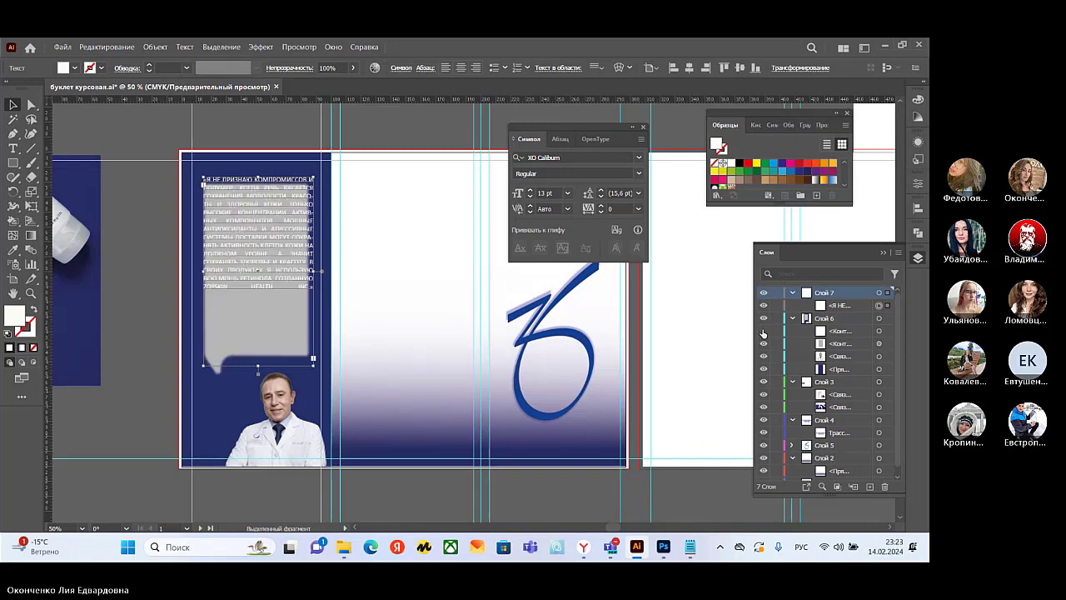
{"action": "left_click", "coordinate": [763, 332]}
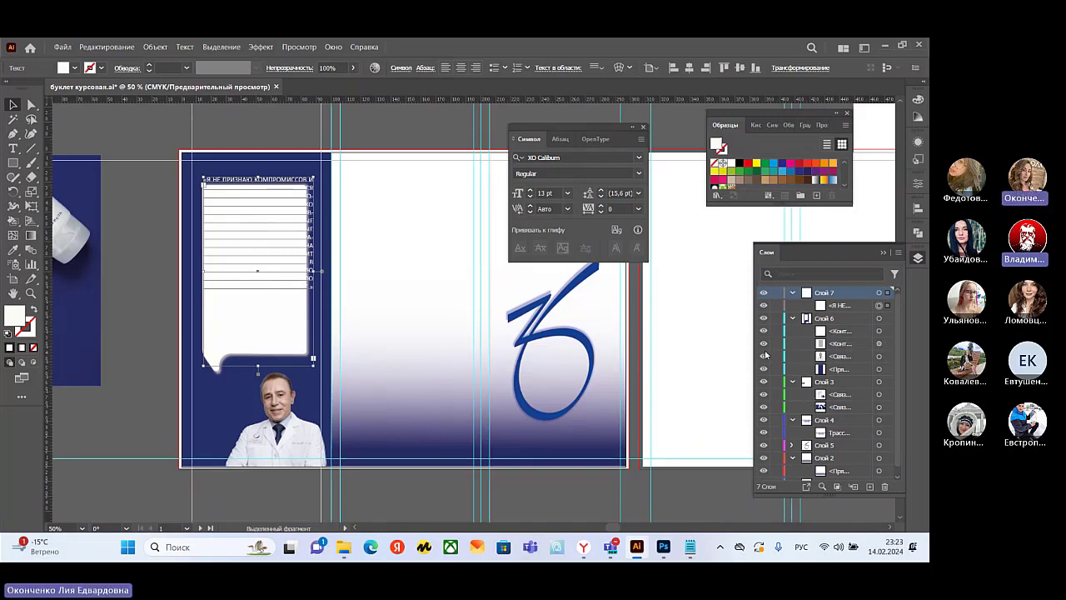
- Give the white speech-bubble path no fill and hide its grey duplicate
{"action": "left_click", "coordinate": [879, 331]}
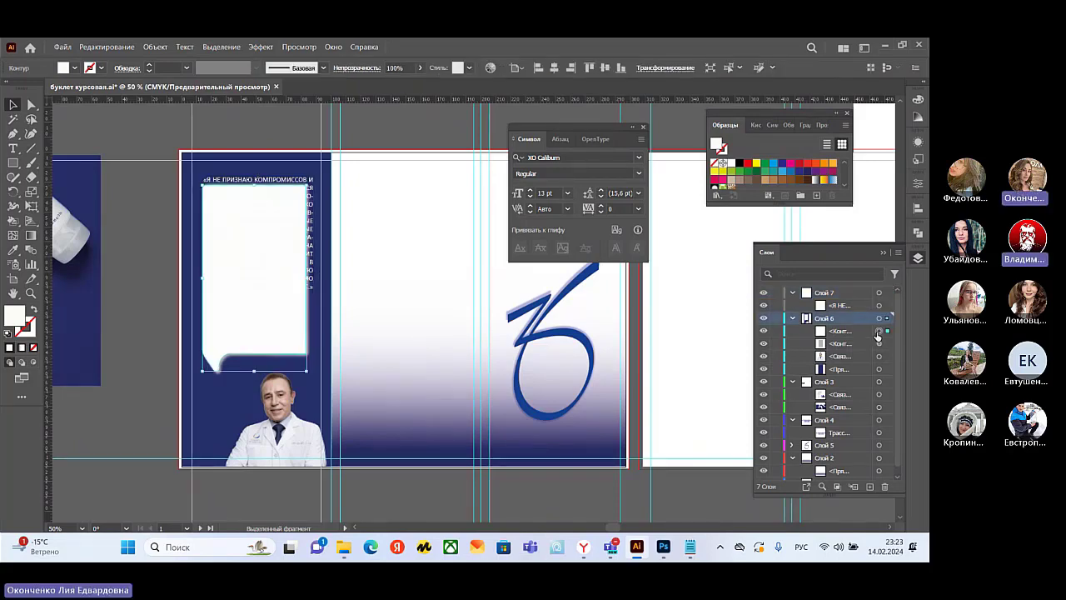
{"action": "left_click", "coordinate": [33, 347]}
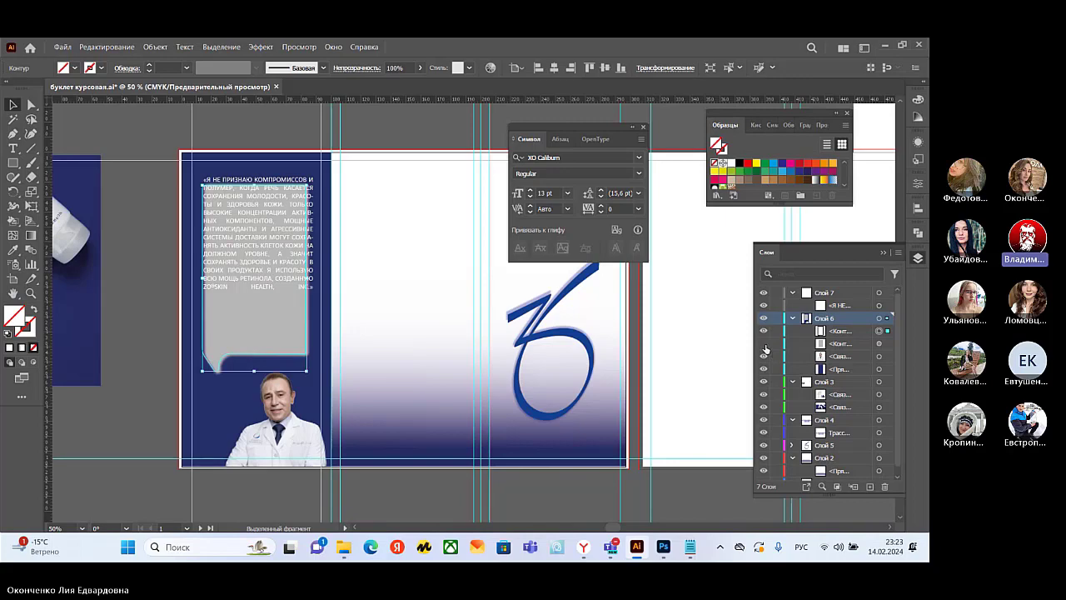
{"action": "left_click", "coordinate": [764, 344]}
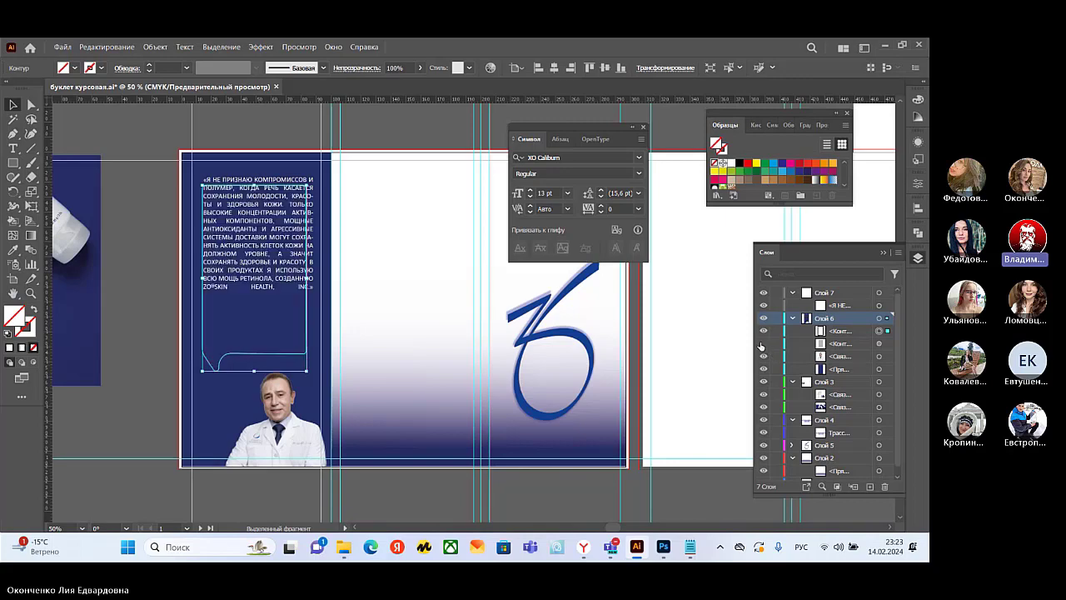
- Set the speech bubble's stroke to an off-white colour in the Color Picker
{"action": "left_click", "coordinate": [32, 330]}
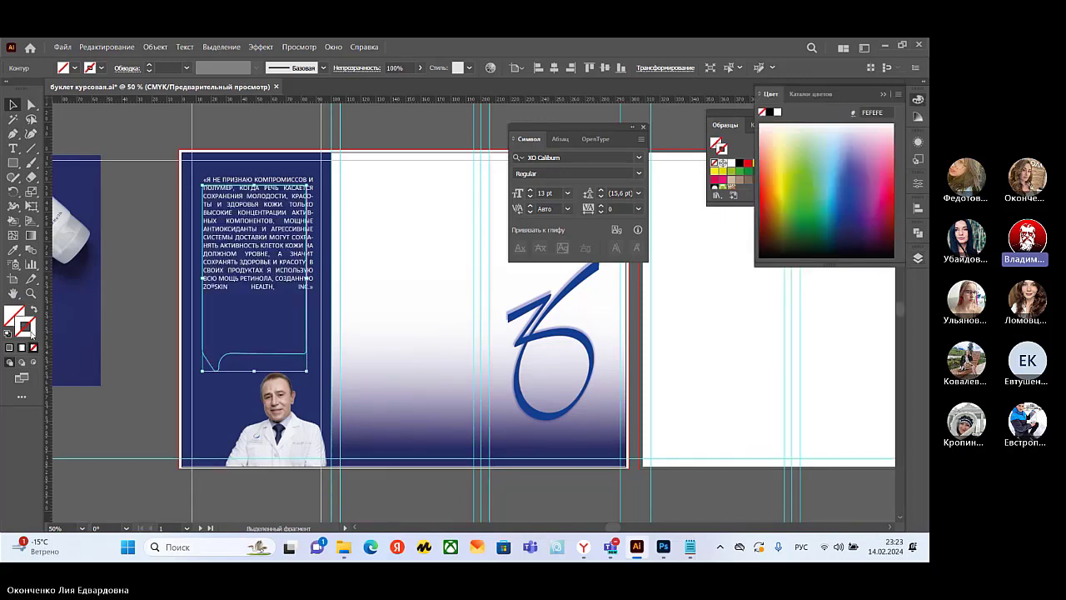
{"action": "double_click", "coordinate": [32, 332]}
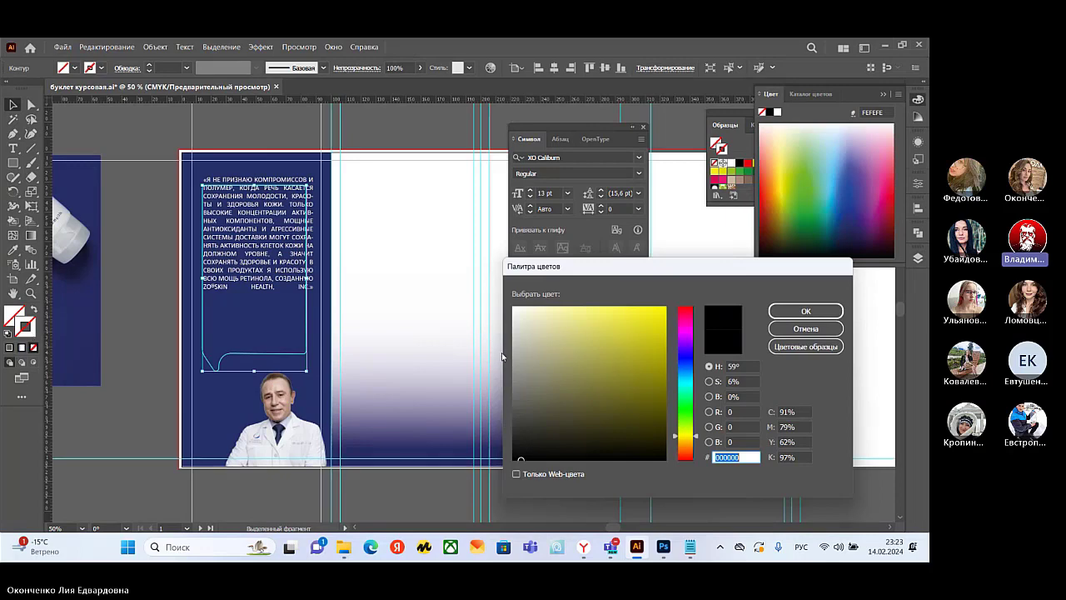
{"action": "left_click", "coordinate": [516, 312]}
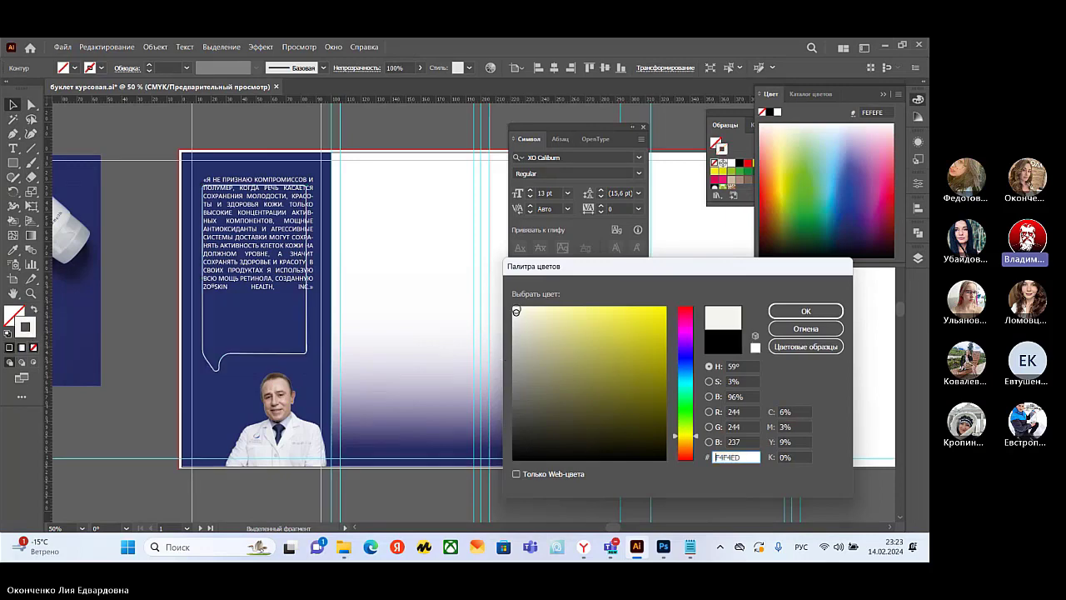
{"action": "left_click", "coordinate": [806, 311]}
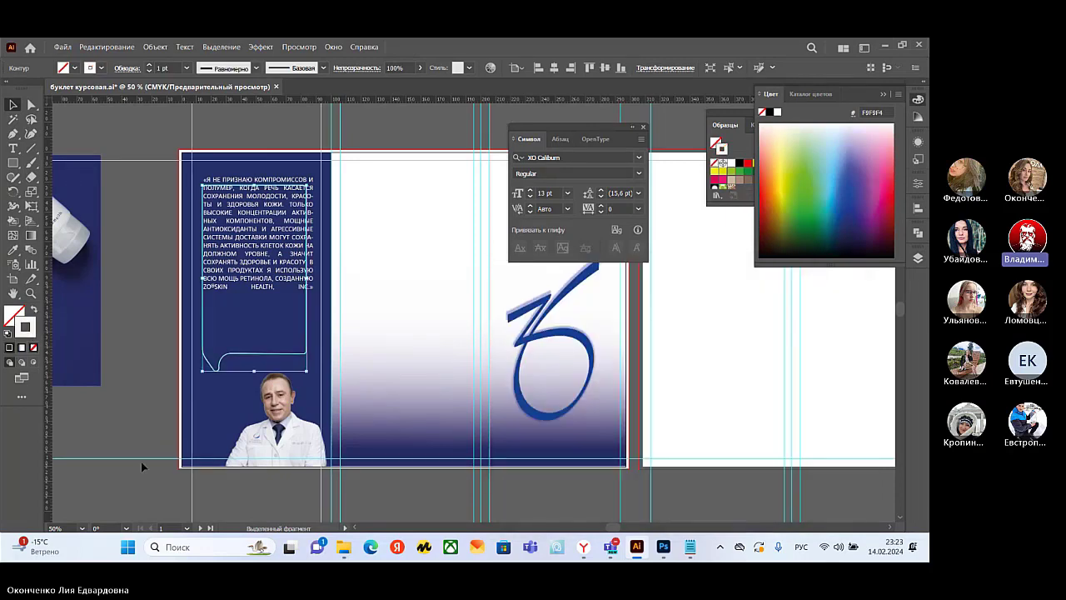
- Widen the quote text frame toward the top right and to the left
{"action": "left_click_drag", "start_coordinate": [307, 184], "coordinate": [320, 169]}
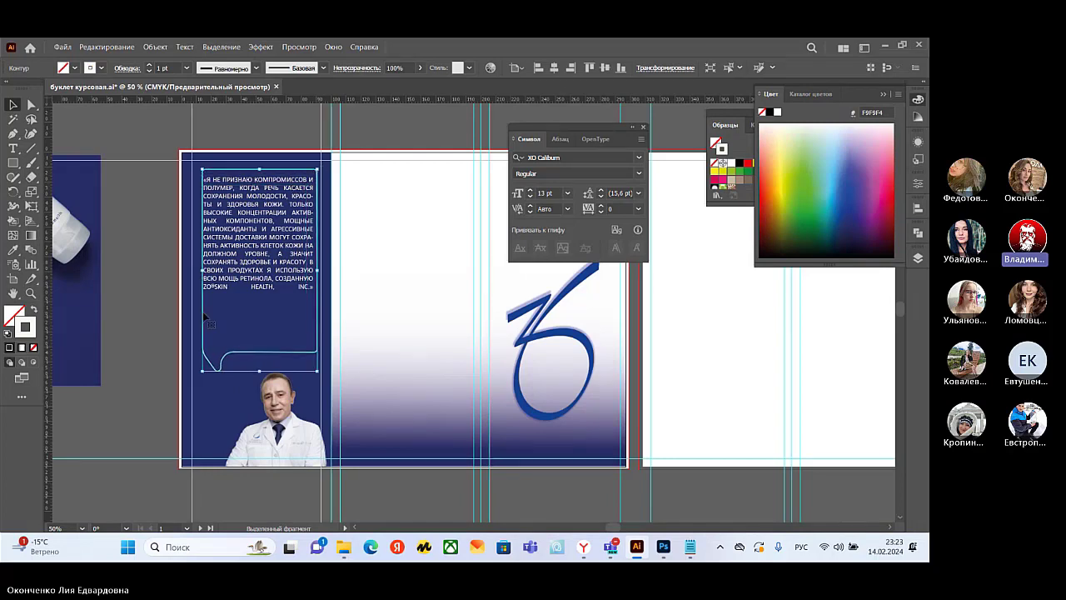
{"action": "left_click_drag", "start_coordinate": [202, 271], "coordinate": [197, 271]}
{"action": "left_click", "coordinate": [366, 371]}
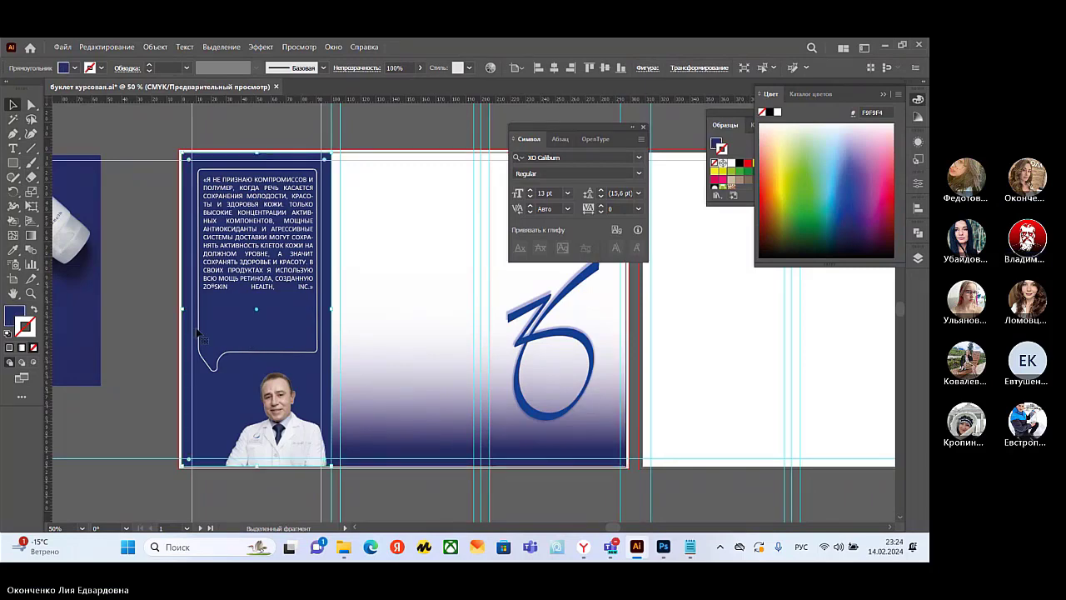
- Open the layer list, target the speech-bubble path and stretch it slightly down and right
{"action": "left_click", "coordinate": [221, 288]}
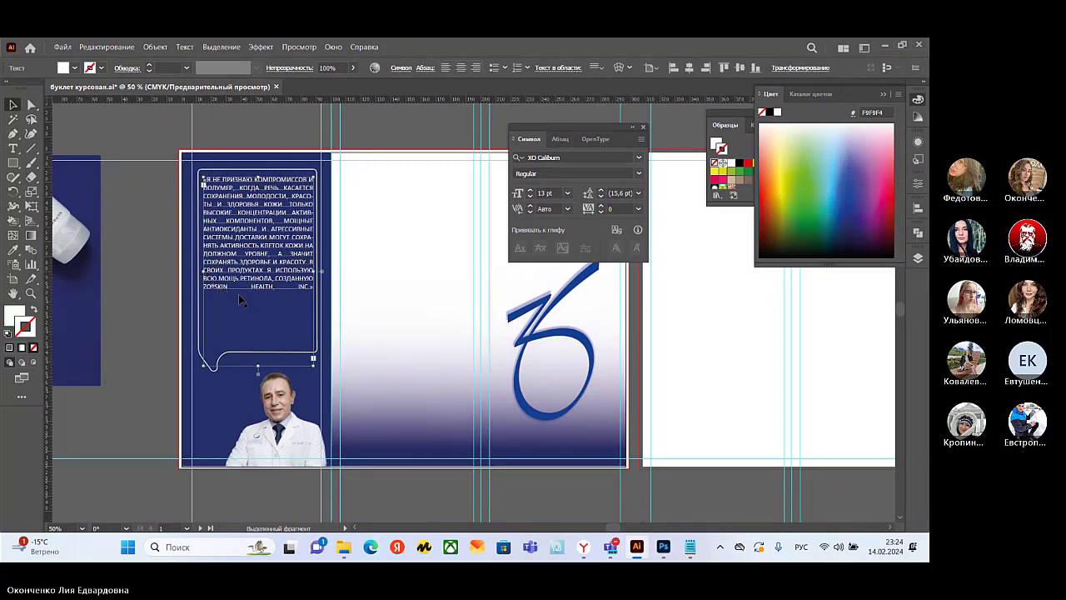
{"action": "left_click", "coordinate": [916, 257]}
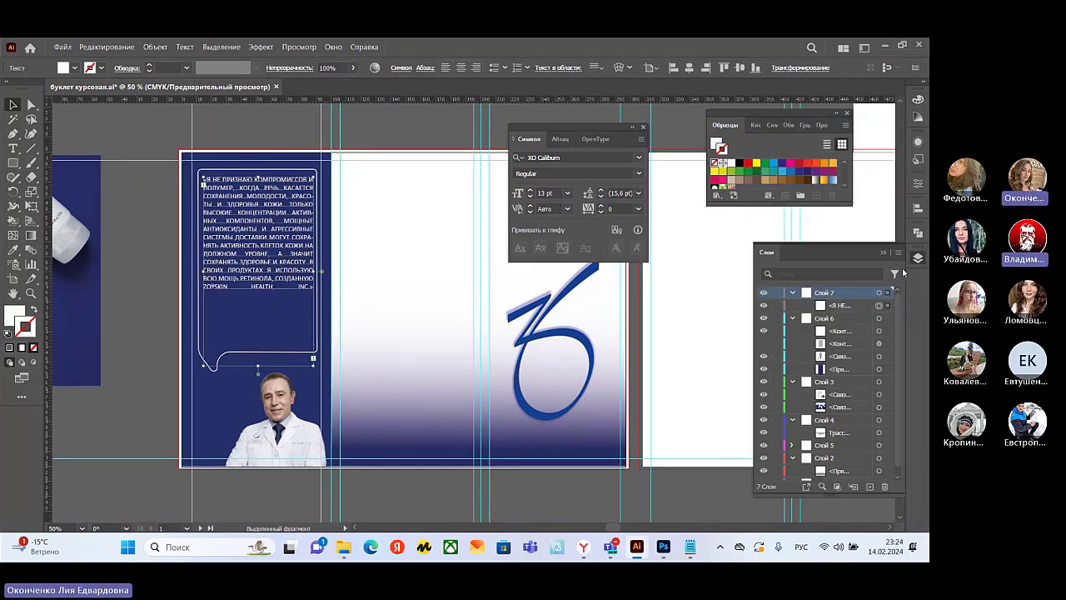
{"action": "left_click", "coordinate": [878, 331]}
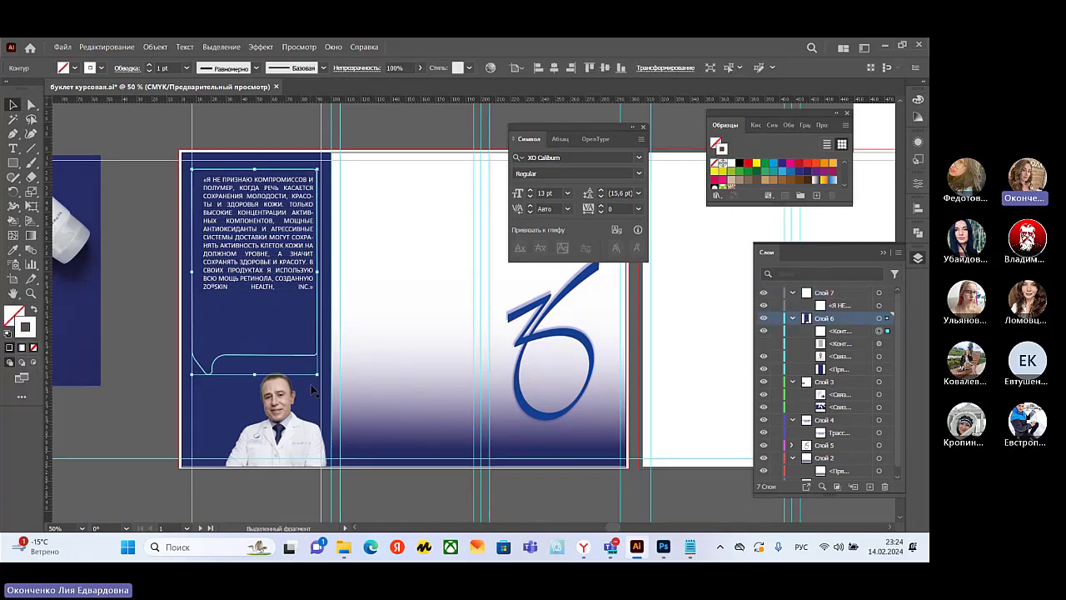
{"action": "left_click_drag", "start_coordinate": [318, 375], "coordinate": [321, 380]}
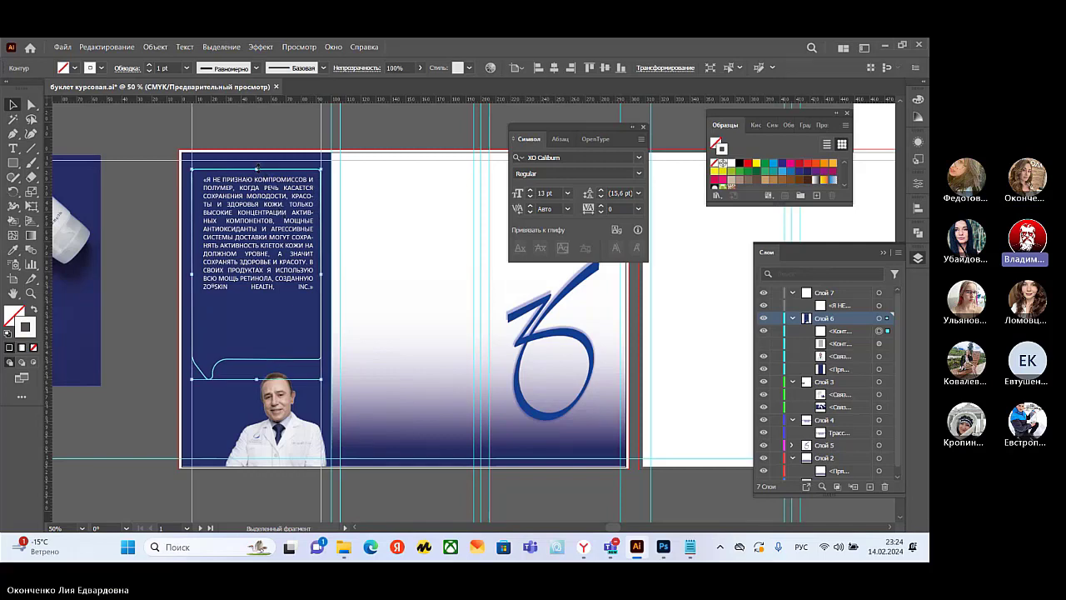
- Retarget the bubble path in Слой 6 and raise its bottom edge so the tail sits below the quote
{"action": "left_click", "coordinate": [430, 320]}
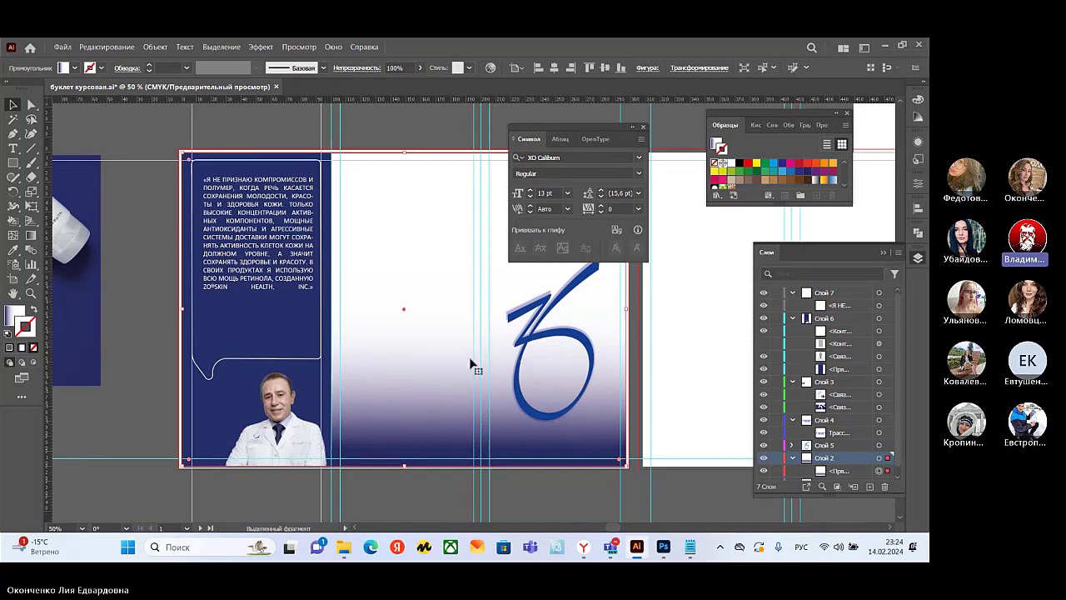
{"action": "left_click", "coordinate": [238, 230]}
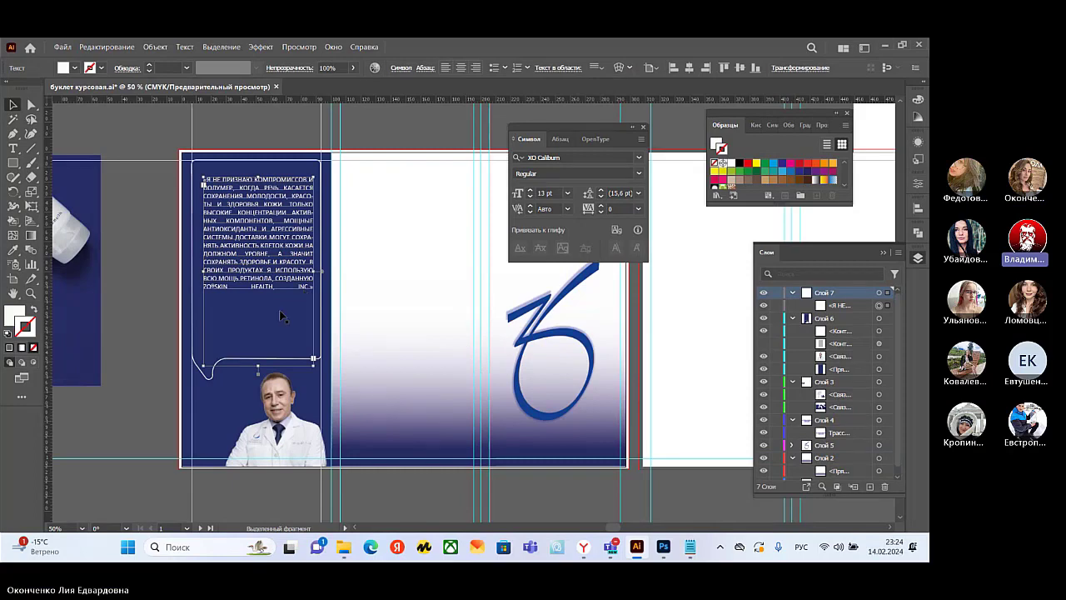
{"action": "double_click", "coordinate": [293, 288]}
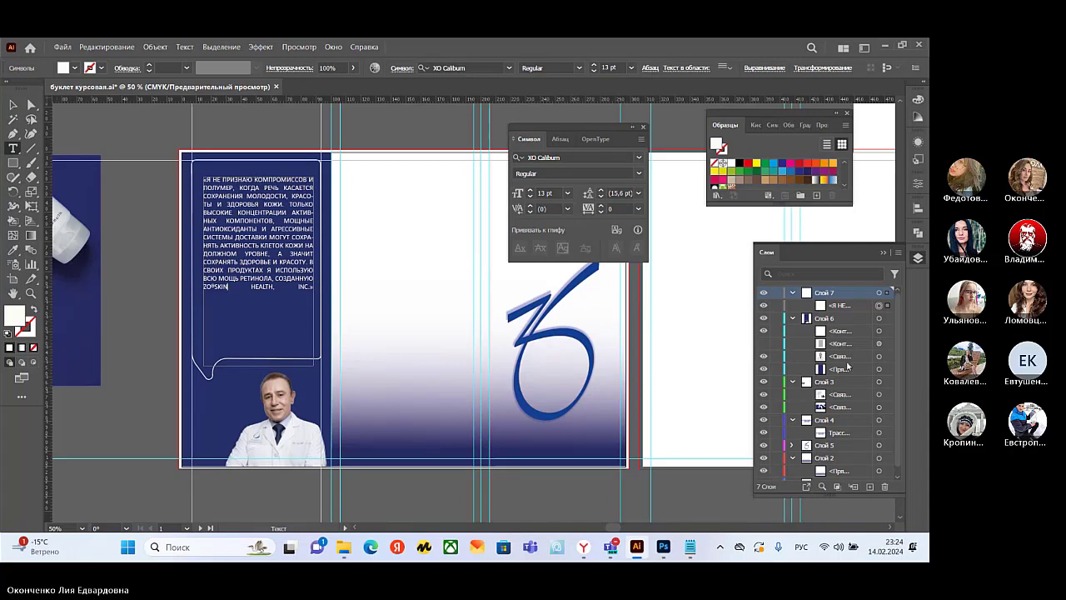
{"action": "left_click", "coordinate": [879, 332]}
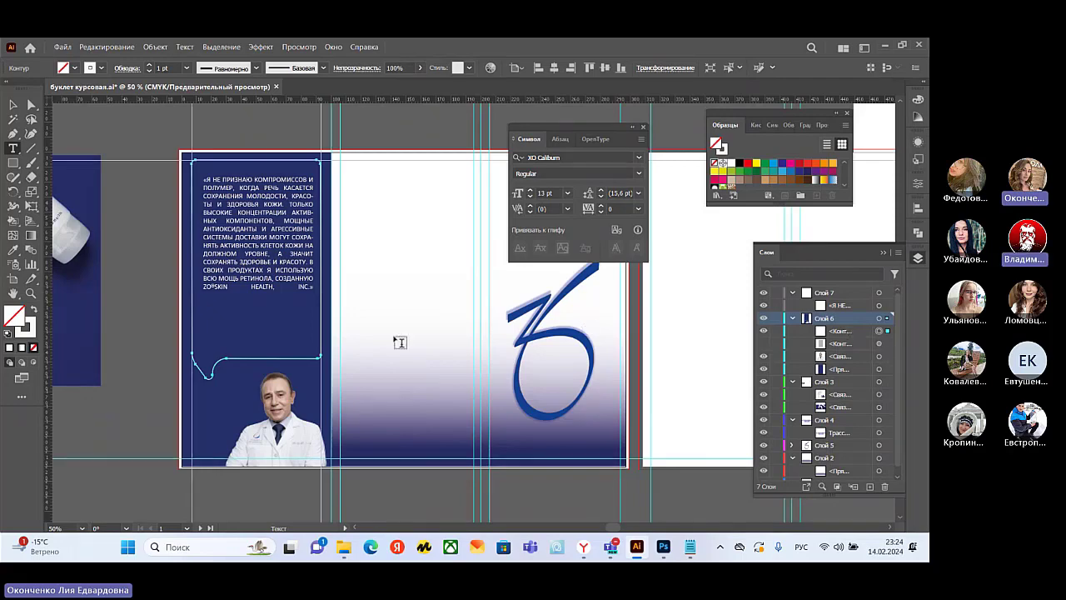
{"action": "left_click", "coordinate": [820, 334]}
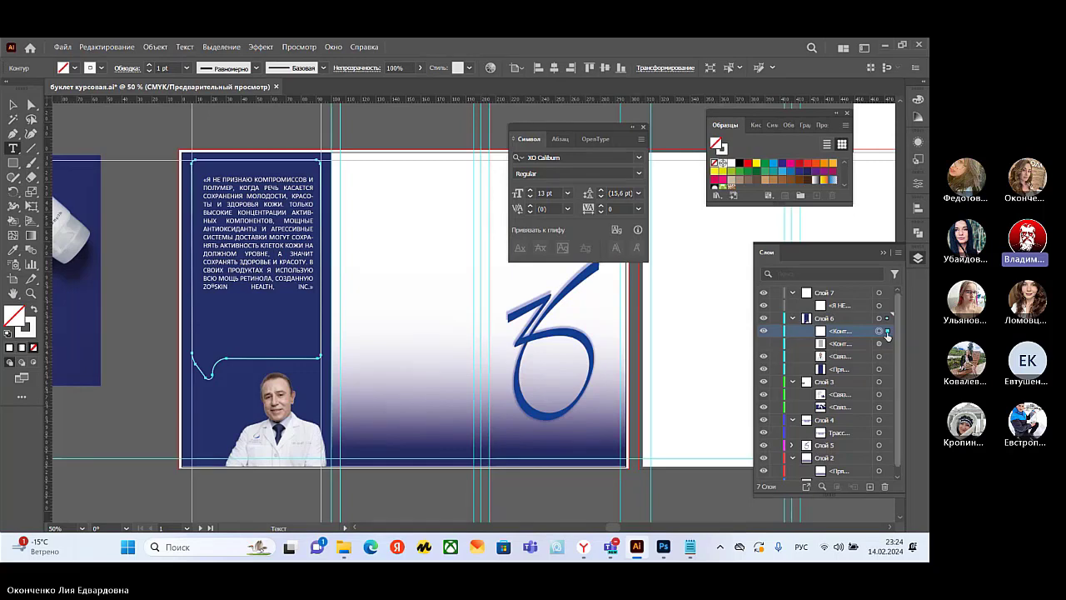
{"action": "left_click", "coordinate": [13, 105]}
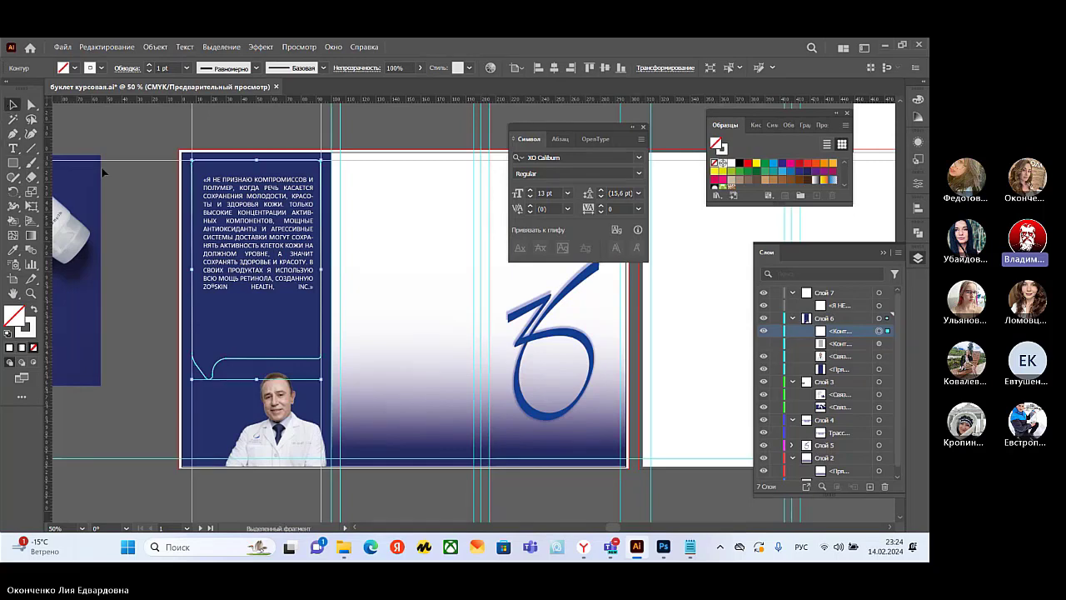
{"action": "left_click_drag", "start_coordinate": [256, 379], "coordinate": [257, 343]}
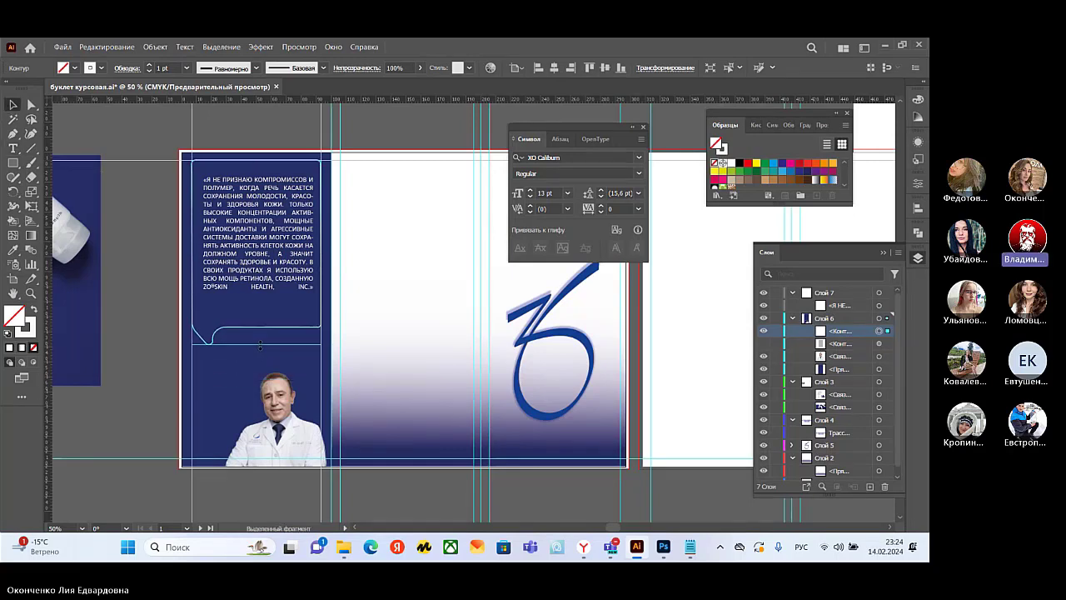
- Enlarge the doctor photo by dragging its top-left corner handle
{"action": "left_click", "coordinate": [275, 405]}
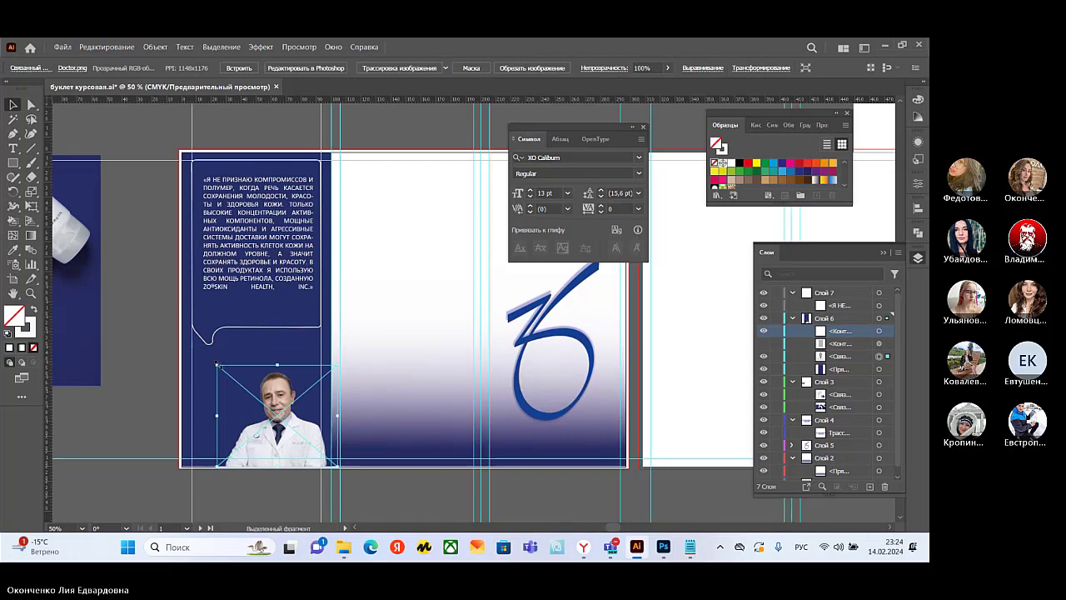
{"action": "left_click_drag", "start_coordinate": [217, 364], "coordinate": [202, 337]}
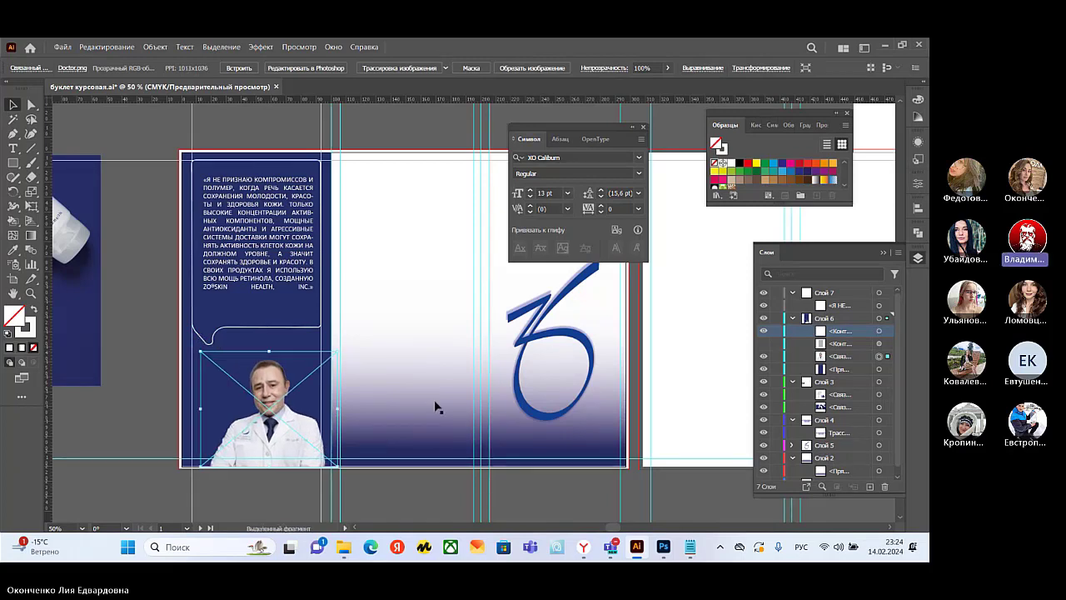
{"action": "left_click_drag", "start_coordinate": [201, 351], "coordinate": [169, 315]}
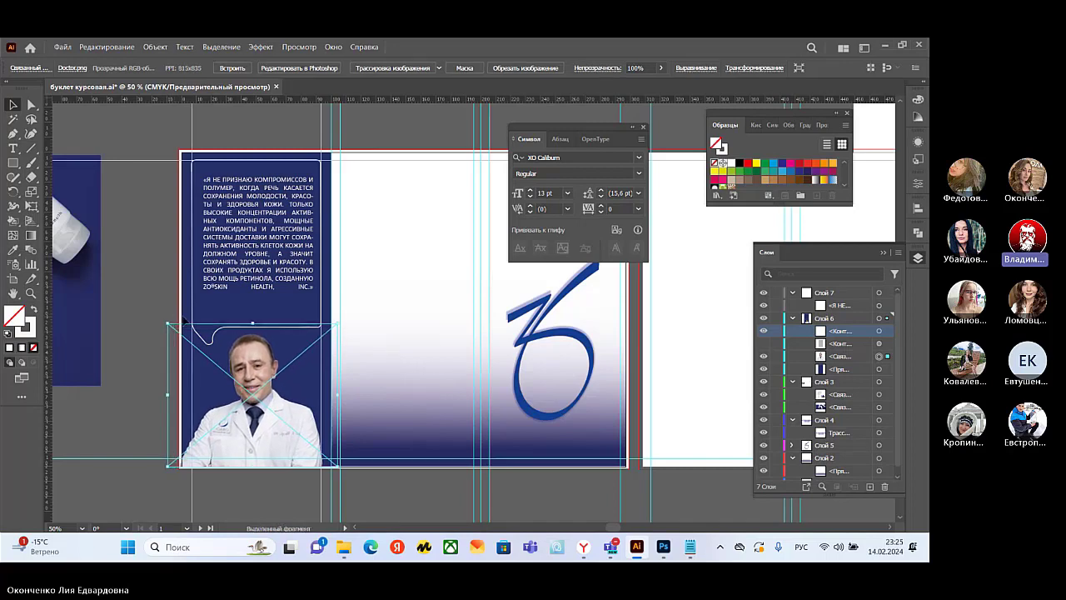
{"action": "left_click", "coordinate": [479, 427]}
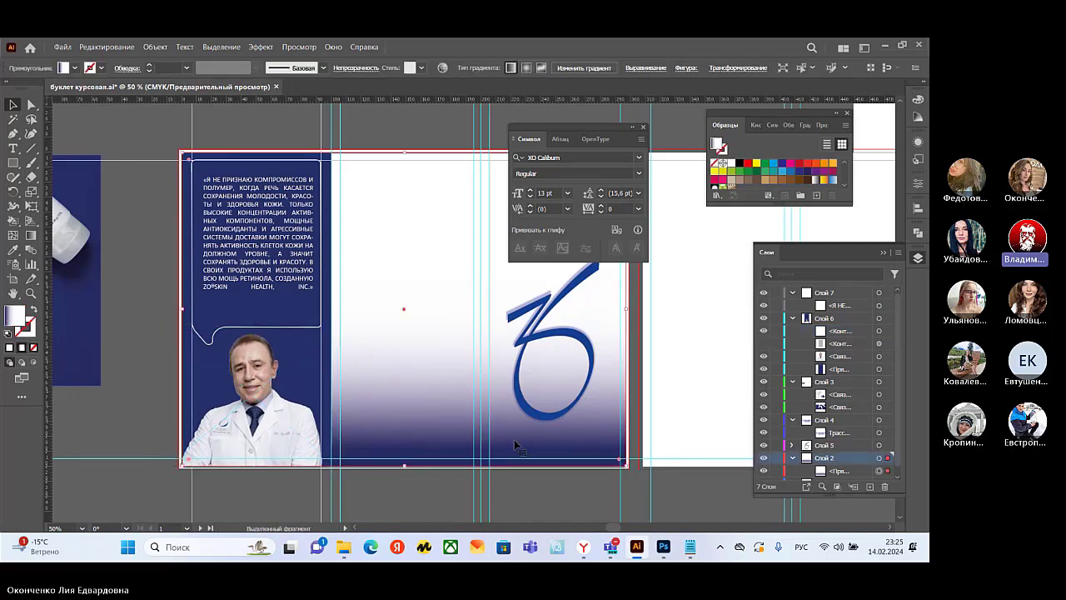
- Position the portrait higher to fill the lower dark-blue panel, fine-tuning its size
{"action": "mouse_move", "coordinate": [271, 403]}
{"action": "left_mouse_down"}
{"action": "mouse_move", "coordinate": [278, 384]}
{"action": "mouse_move", "coordinate": [278, 404]}
{"action": "left_mouse_up"}
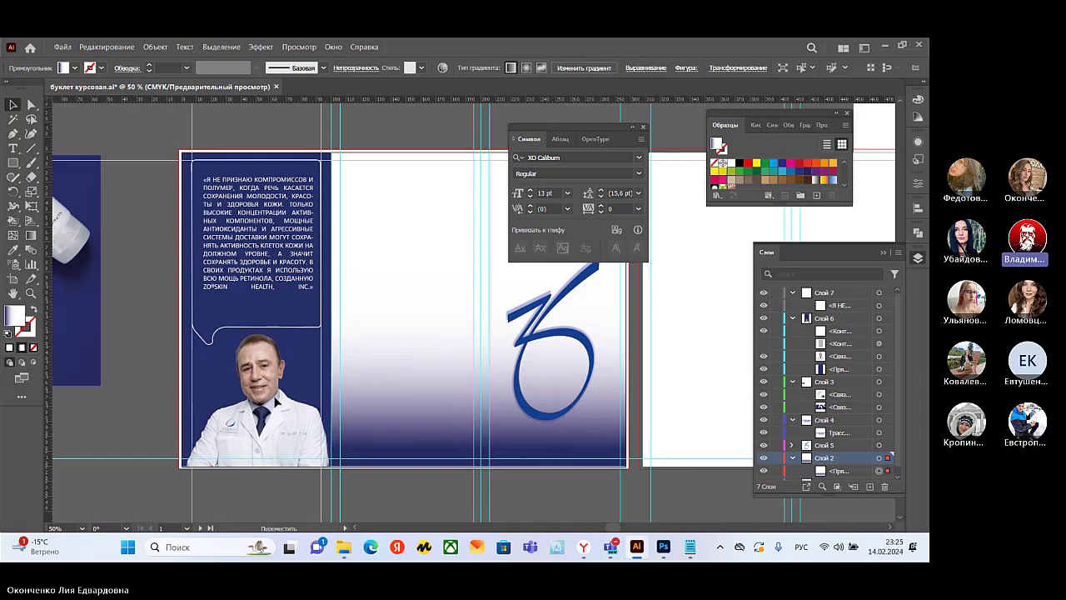
{"action": "left_click_drag", "start_coordinate": [277, 401], "coordinate": [279, 376]}
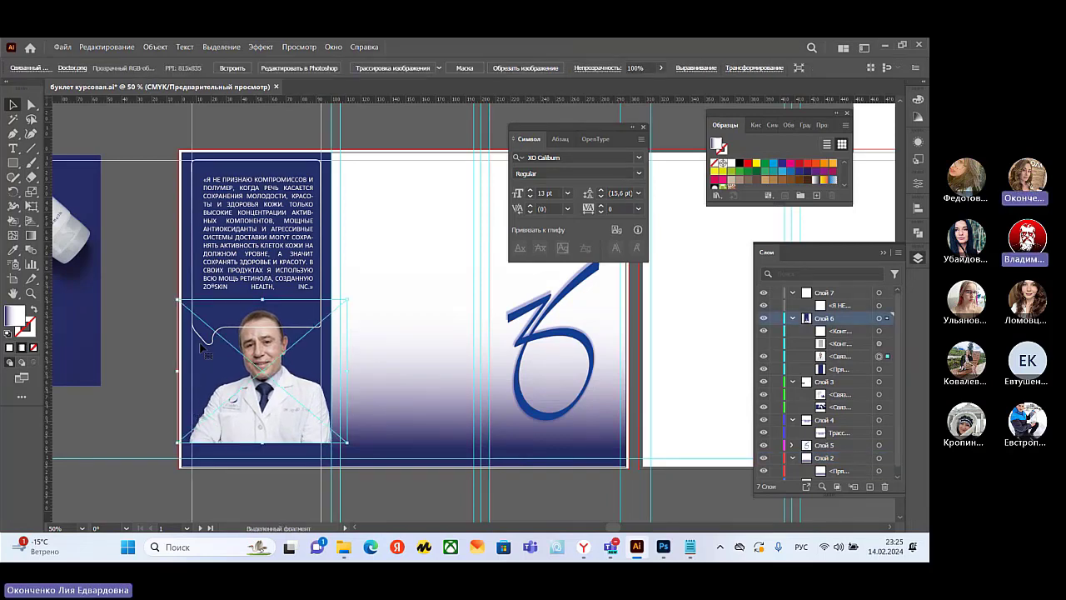
{"action": "left_click_drag", "start_coordinate": [280, 409], "coordinate": [271, 424]}
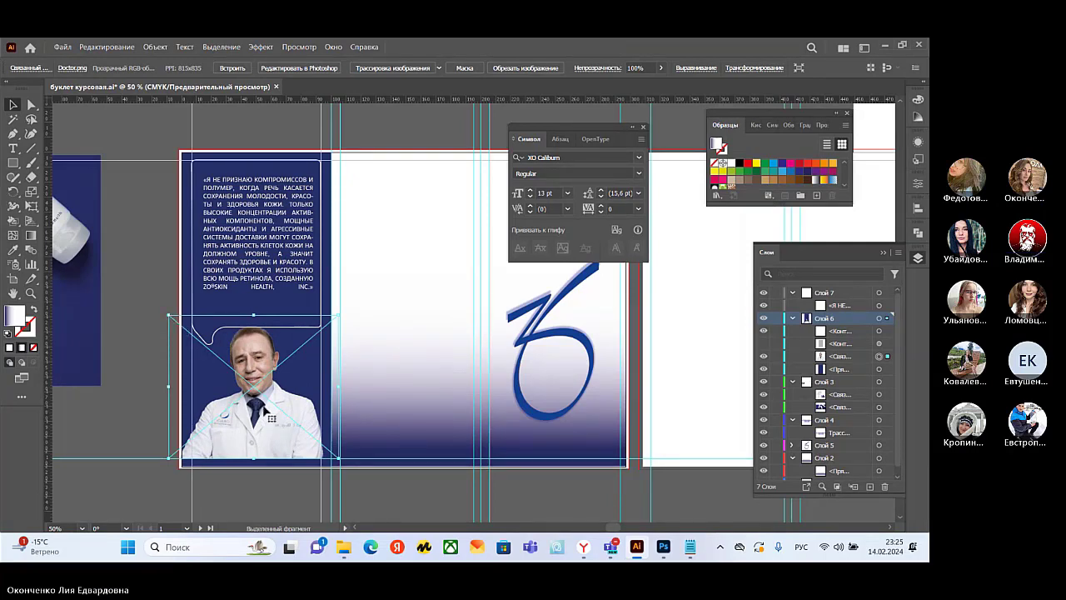
{"action": "left_click_drag", "start_coordinate": [265, 414], "coordinate": [272, 408]}
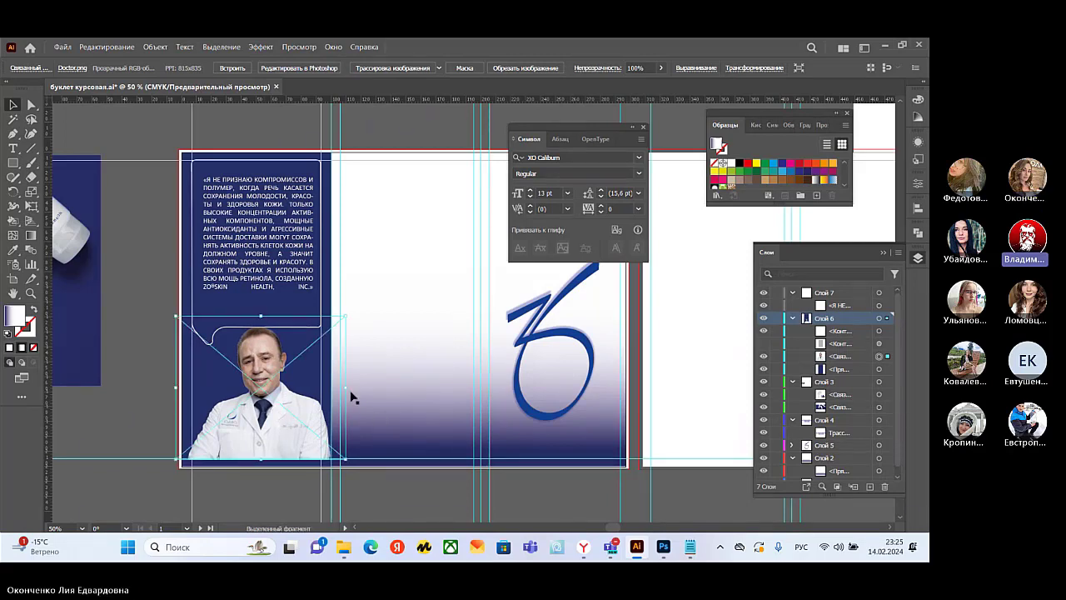
{"action": "left_click_drag", "start_coordinate": [177, 316], "coordinate": [180, 318]}
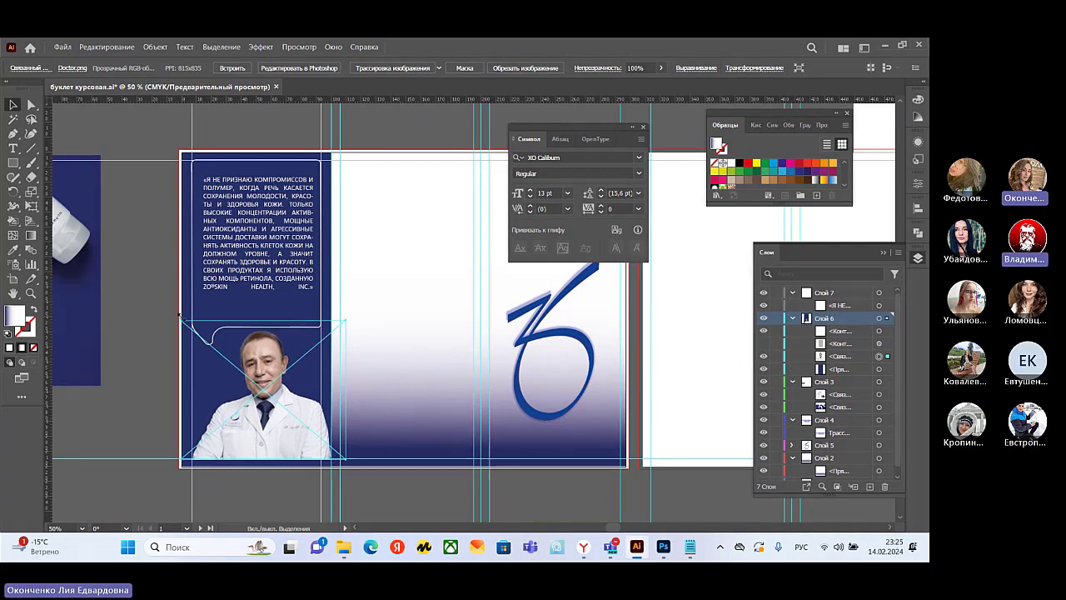
{"action": "left_click", "coordinate": [438, 414]}
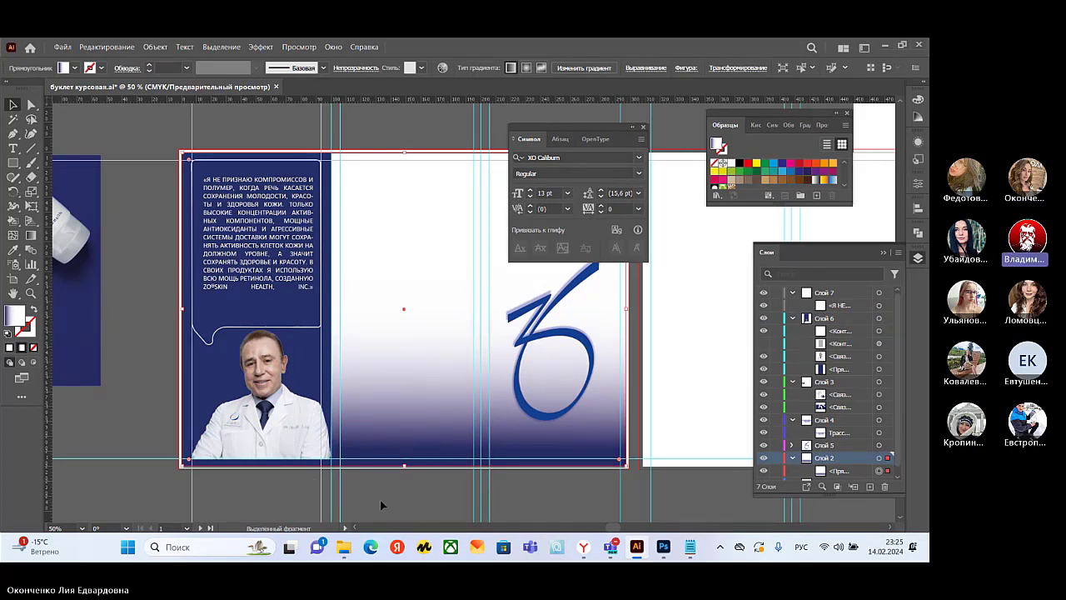
{"action": "left_click", "coordinate": [284, 399]}
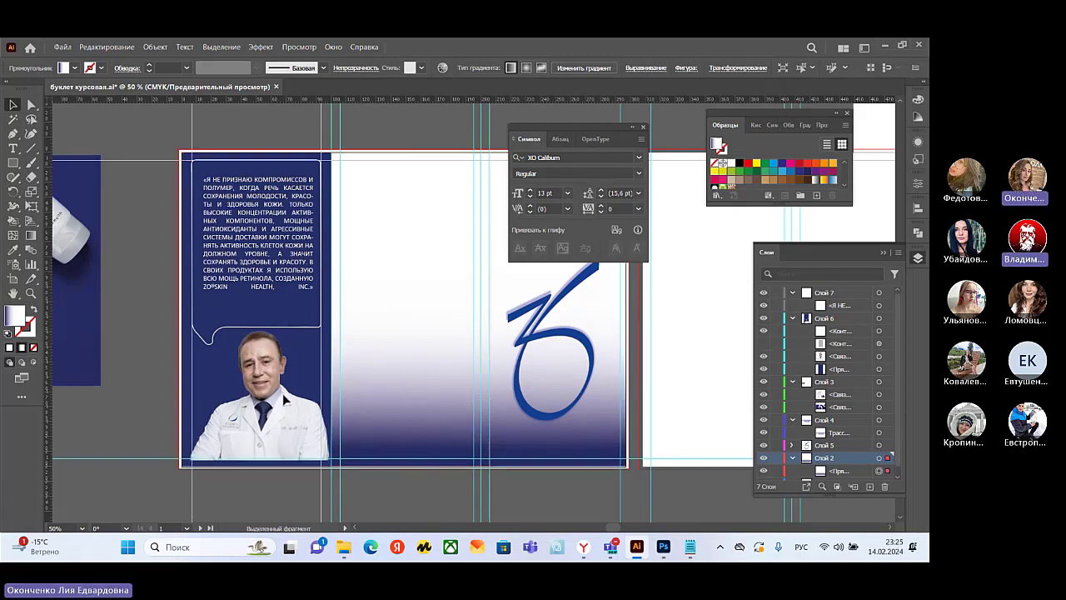
{"action": "left_click_drag", "start_coordinate": [284, 398], "coordinate": [283, 399]}
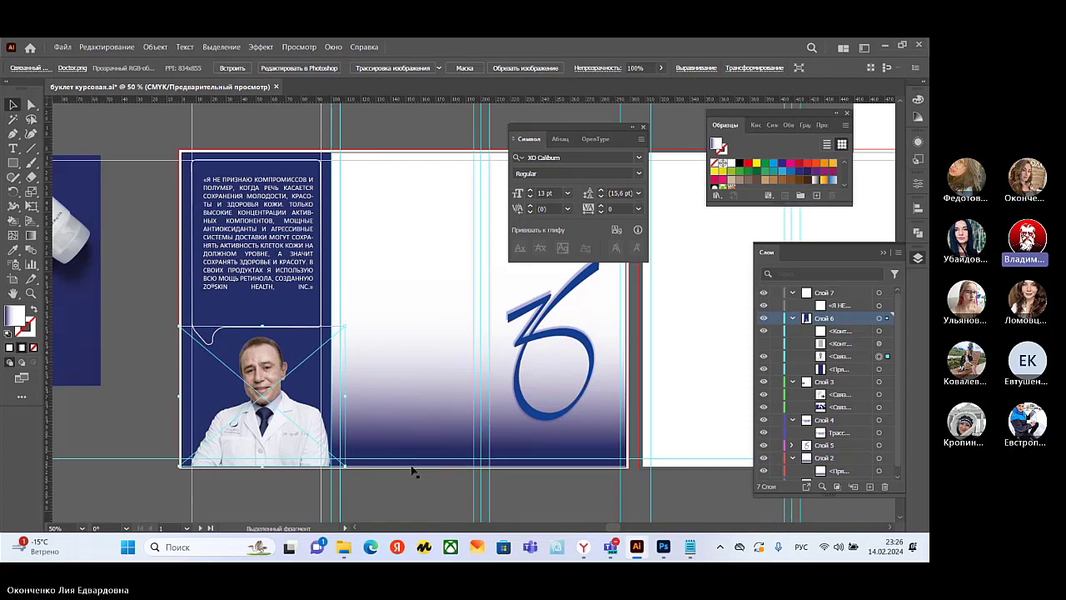
- Raise the speech bubble's bottom edge further so its tail ends just above the photo
{"action": "left_click", "coordinate": [384, 502]}
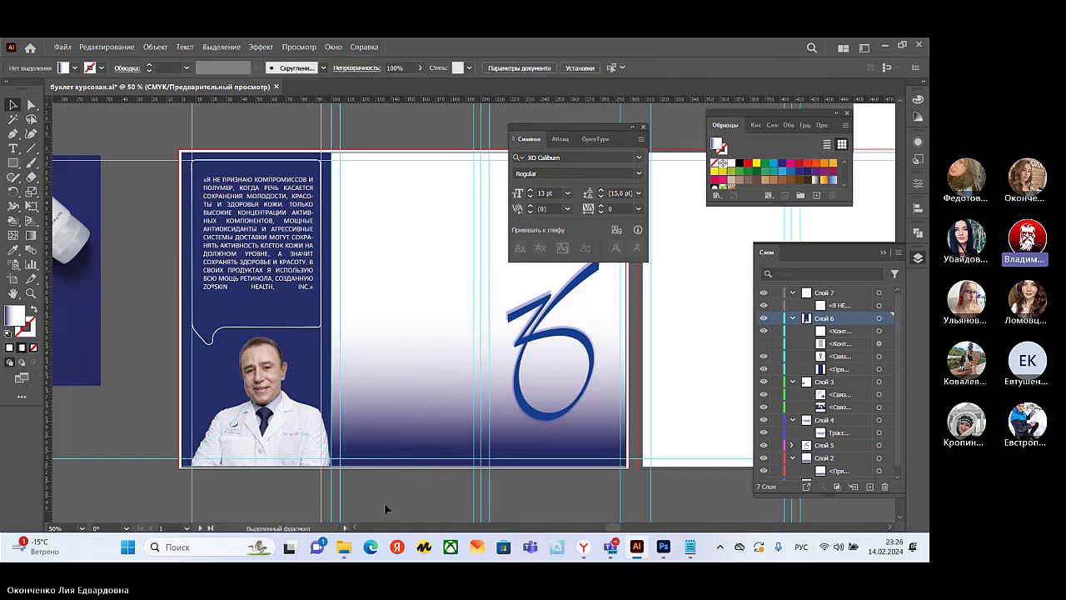
{"action": "left_click", "coordinate": [309, 447]}
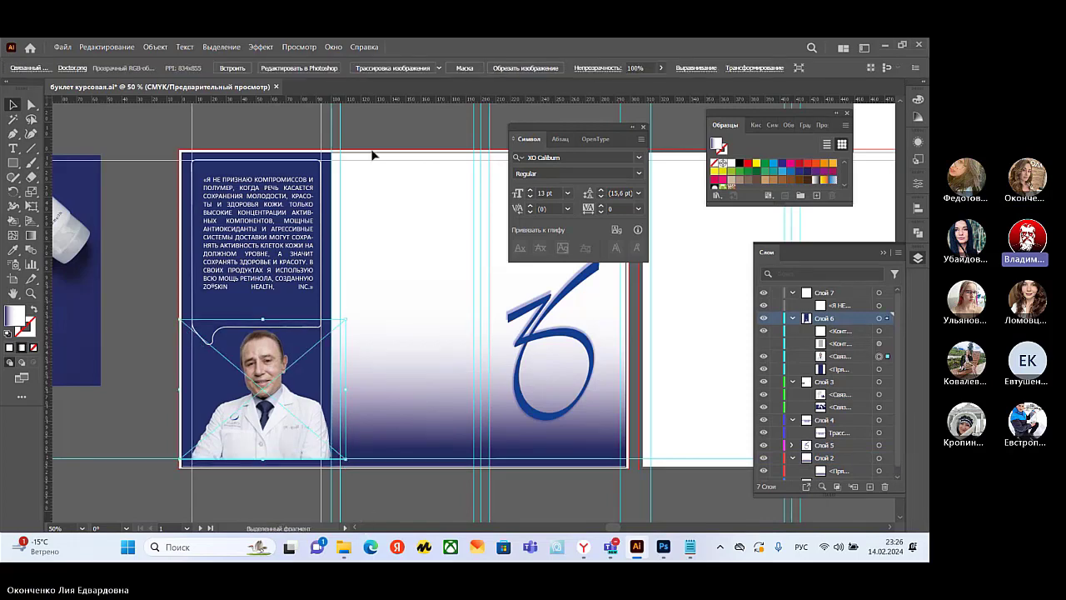
{"action": "left_click", "coordinate": [878, 330]}
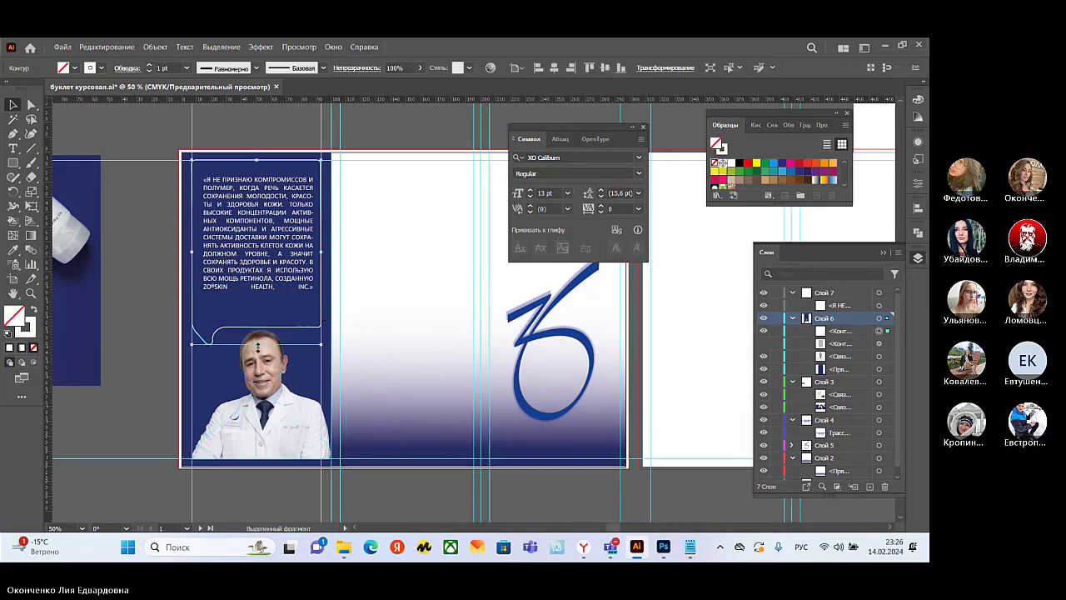
{"action": "left_click_drag", "start_coordinate": [257, 343], "coordinate": [256, 313]}
{"action": "left_click", "coordinate": [490, 372]}
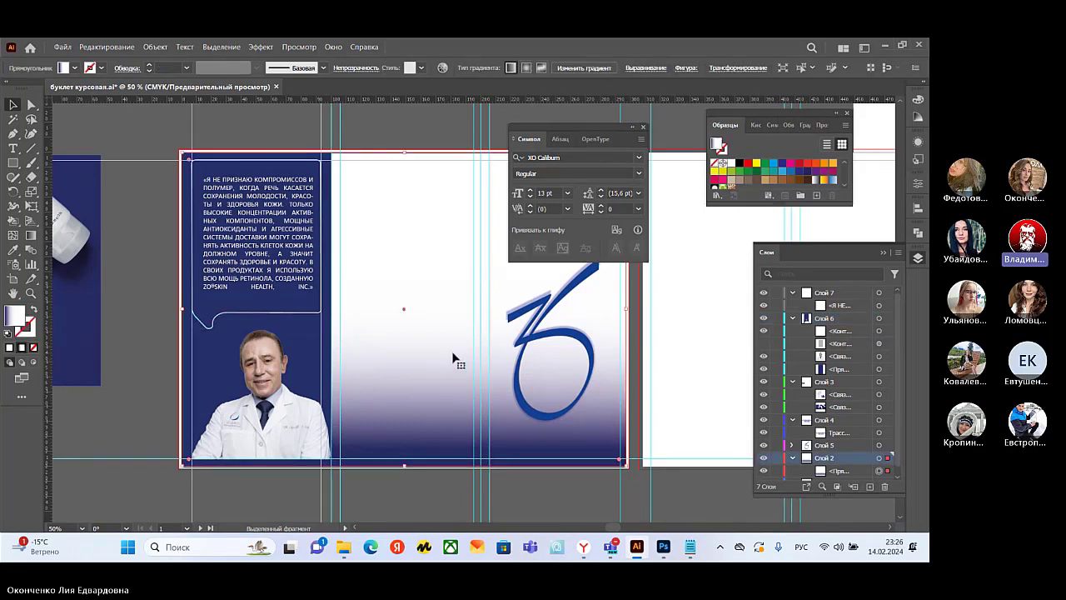
- Set the quote paragraph's leading to 18 pt
{"action": "left_click", "coordinate": [263, 261]}
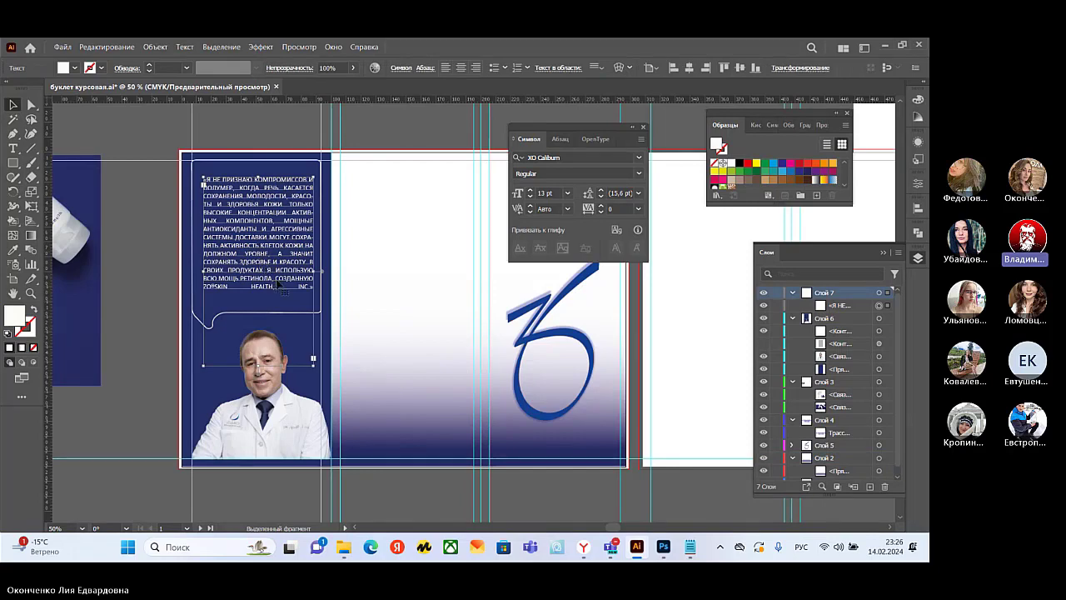
{"action": "double_click", "coordinate": [280, 286]}
{"action": "left_click_drag", "start_coordinate": [313, 287], "coordinate": [203, 177]}
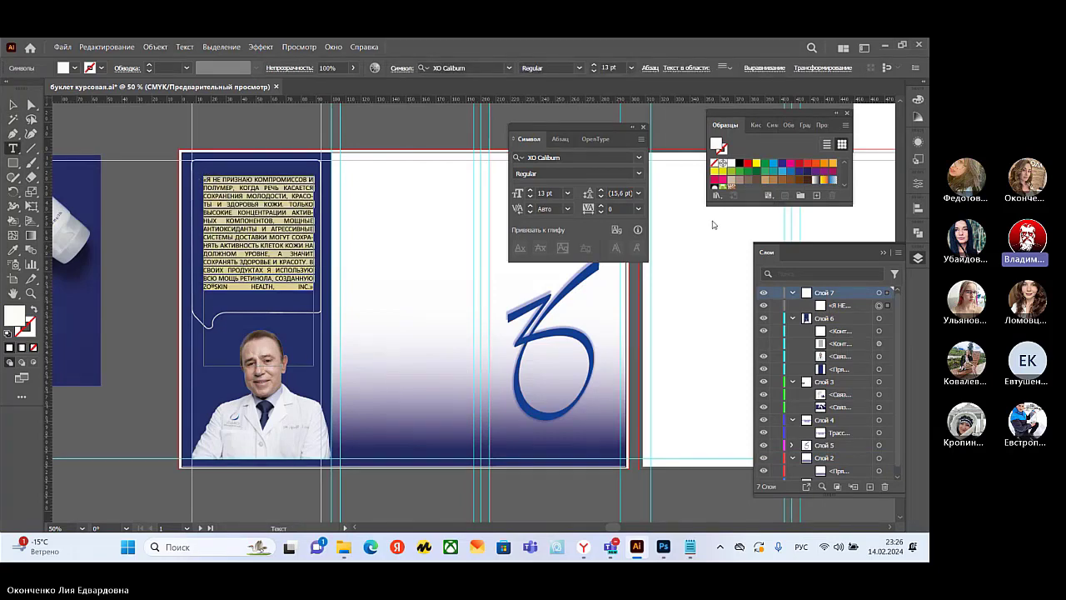
{"action": "left_click", "coordinate": [600, 190]}
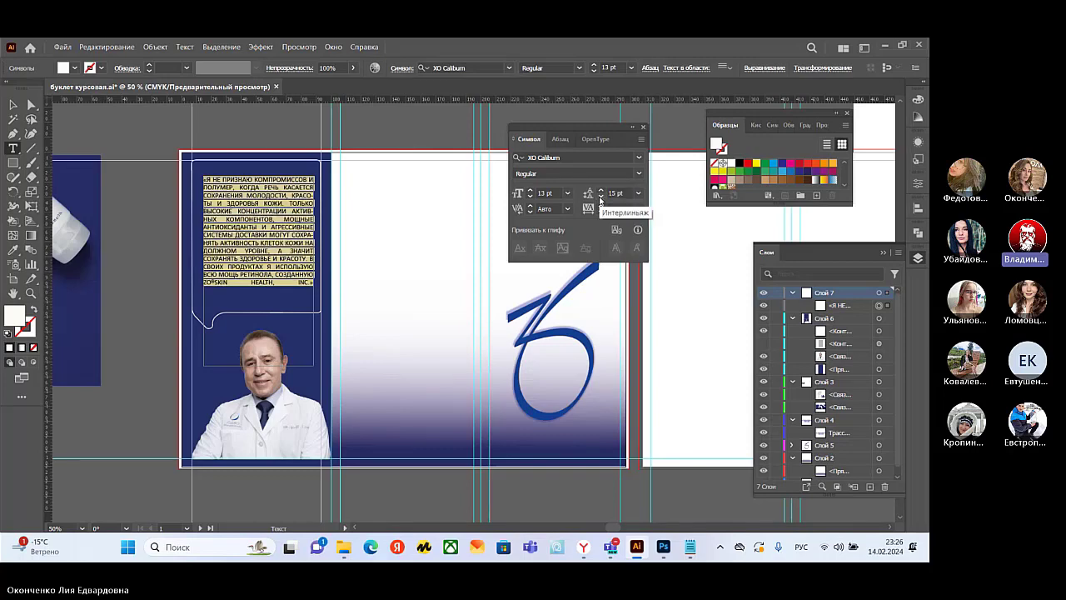
{"action": "left_click", "coordinate": [600, 190]}
{"action": "left_click", "coordinate": [600, 190]}
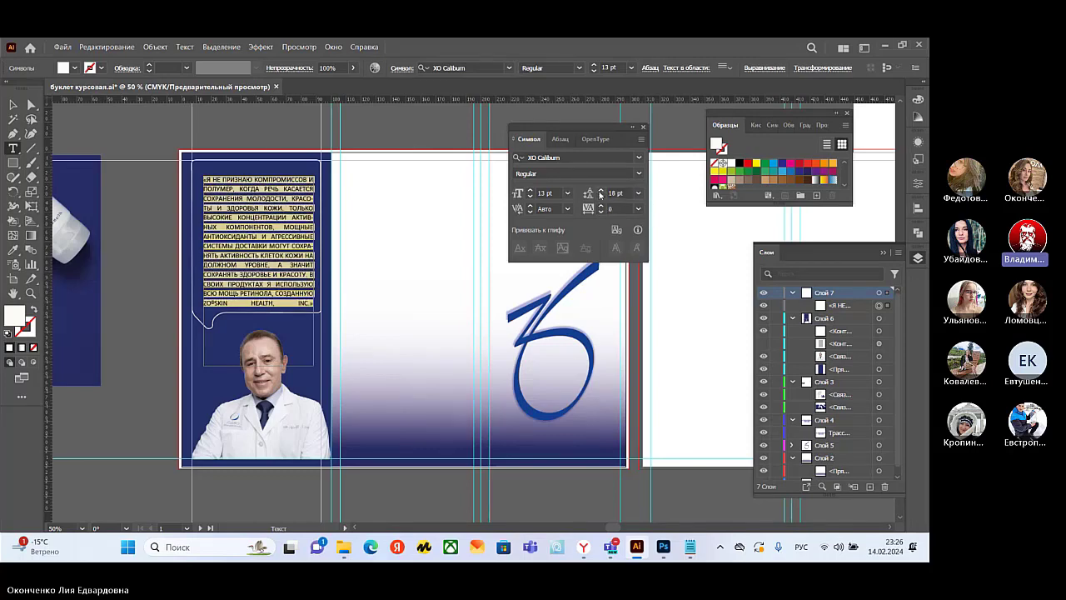
{"action": "left_click", "coordinate": [421, 316], "text": "ctrl"}
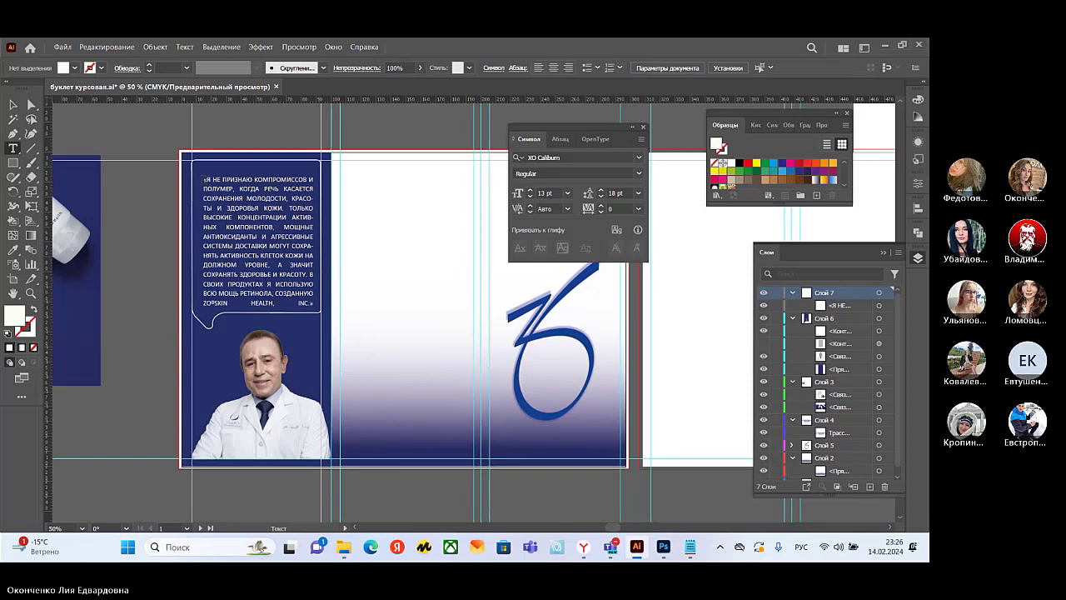
{"action": "left_click_drag", "start_coordinate": [204, 179], "coordinate": [315, 303]}
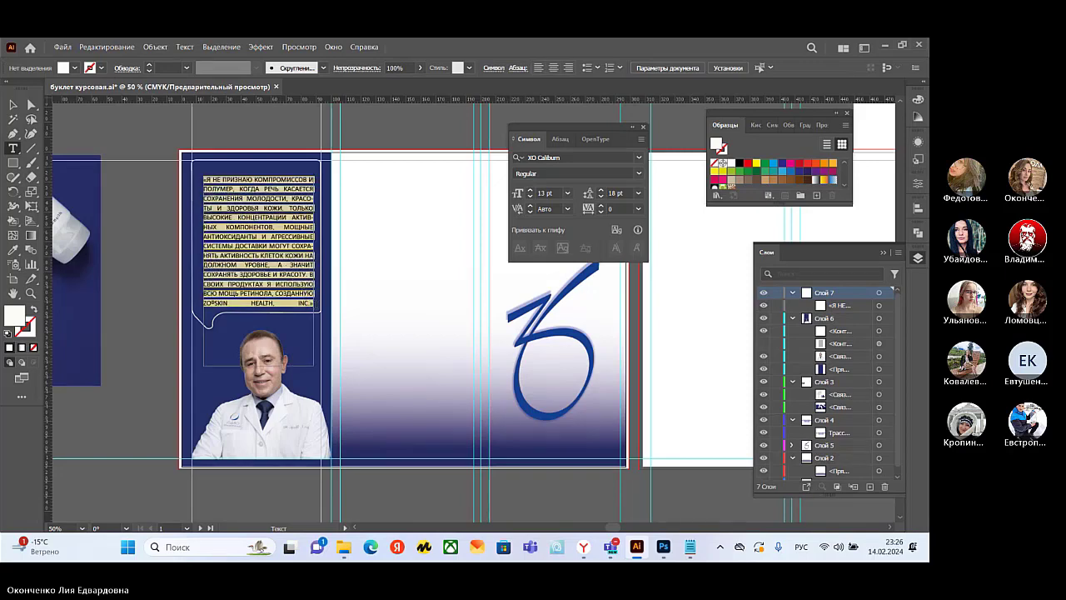
{"action": "left_click", "coordinate": [366, 297], "text": "ctrl"}
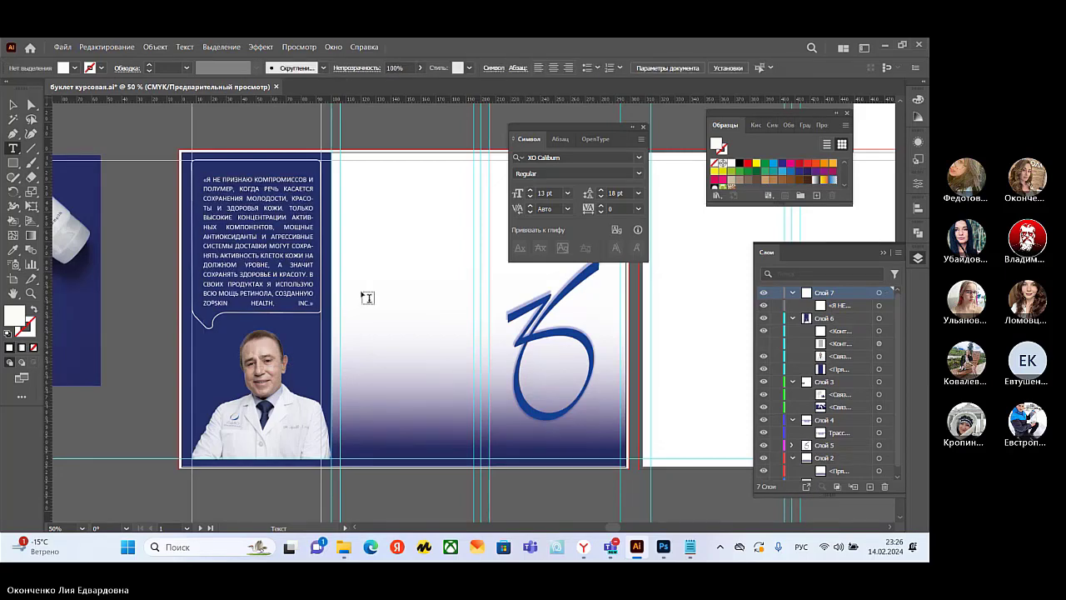
- Nudge the quote frame up and left, and add a Lorem ipsum point text on the middle panel
{"action": "left_click", "coordinate": [878, 306]}
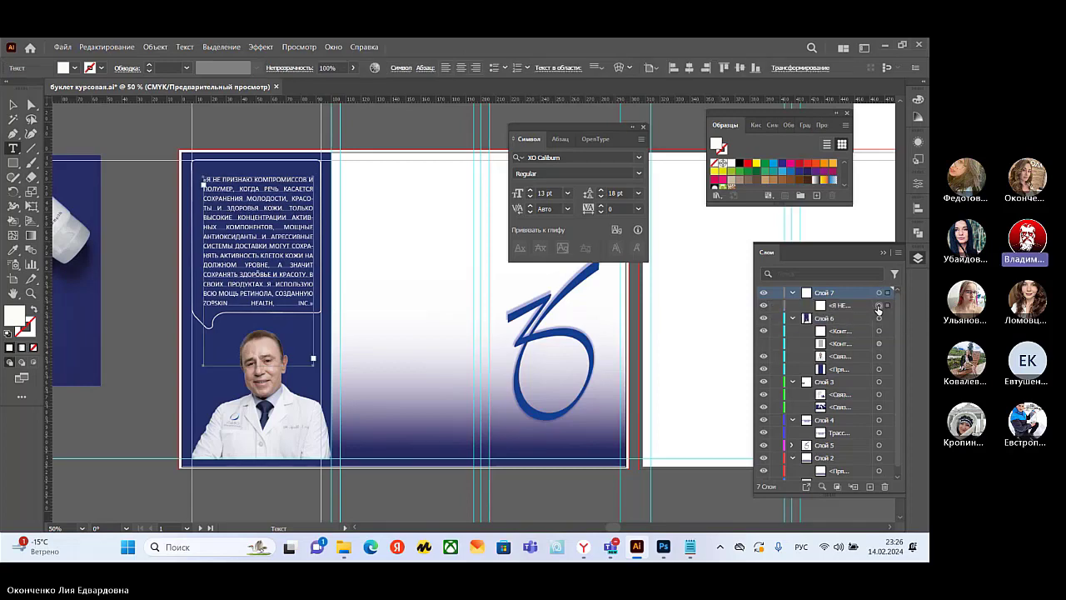
{"action": "key", "text": "Up"}
{"action": "key", "text": "Up"}
{"action": "key", "text": "Up"}
{"action": "key", "text": "Up"}
{"action": "key", "text": "Up"}
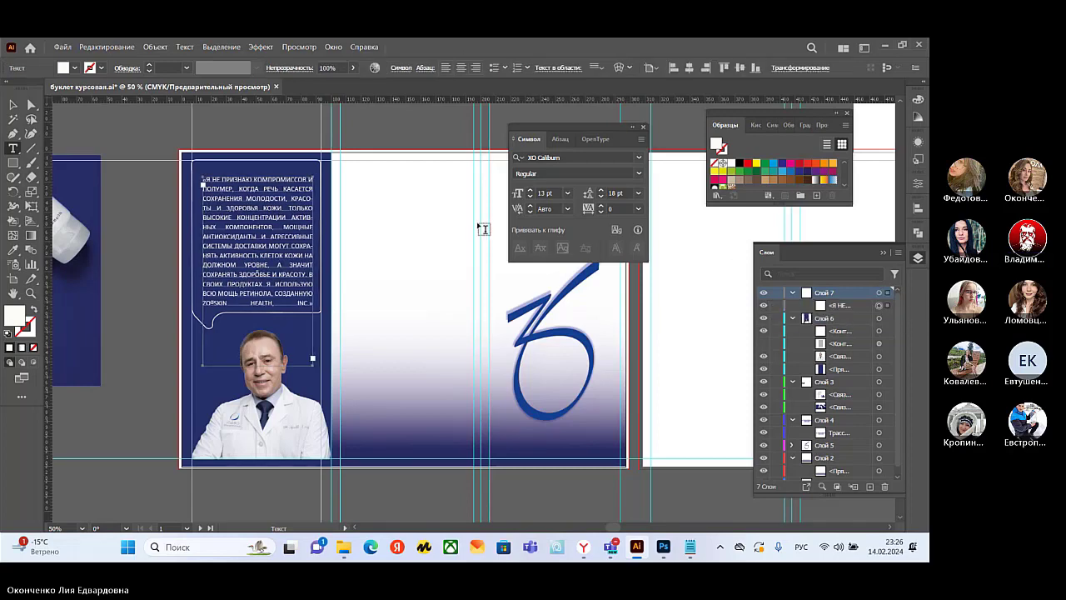
{"action": "key", "text": "Left"}
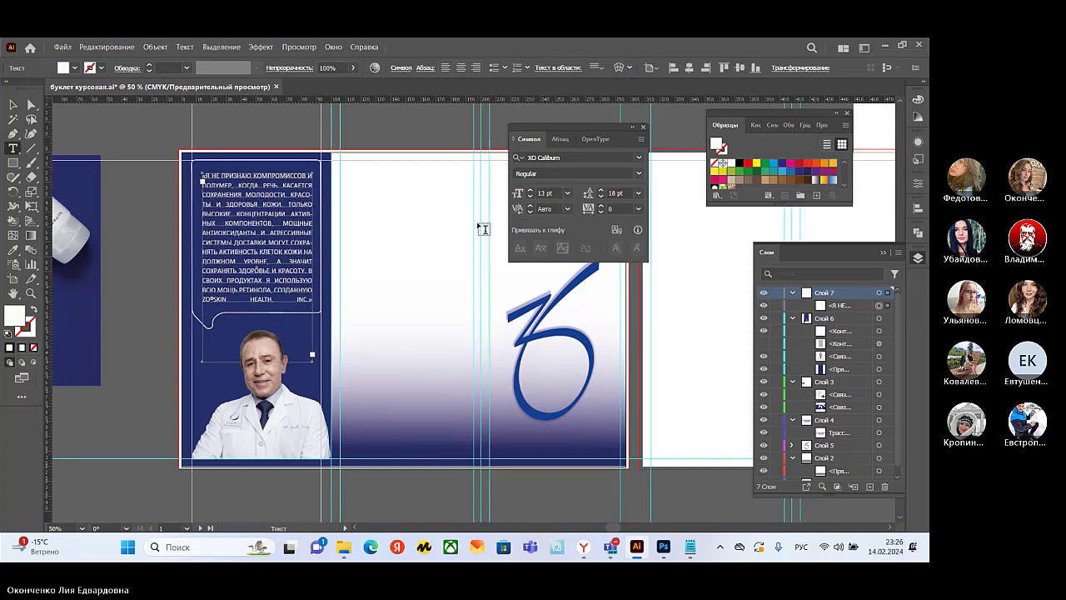
{"action": "key", "text": "Up"}
{"action": "key", "text": "Up"}
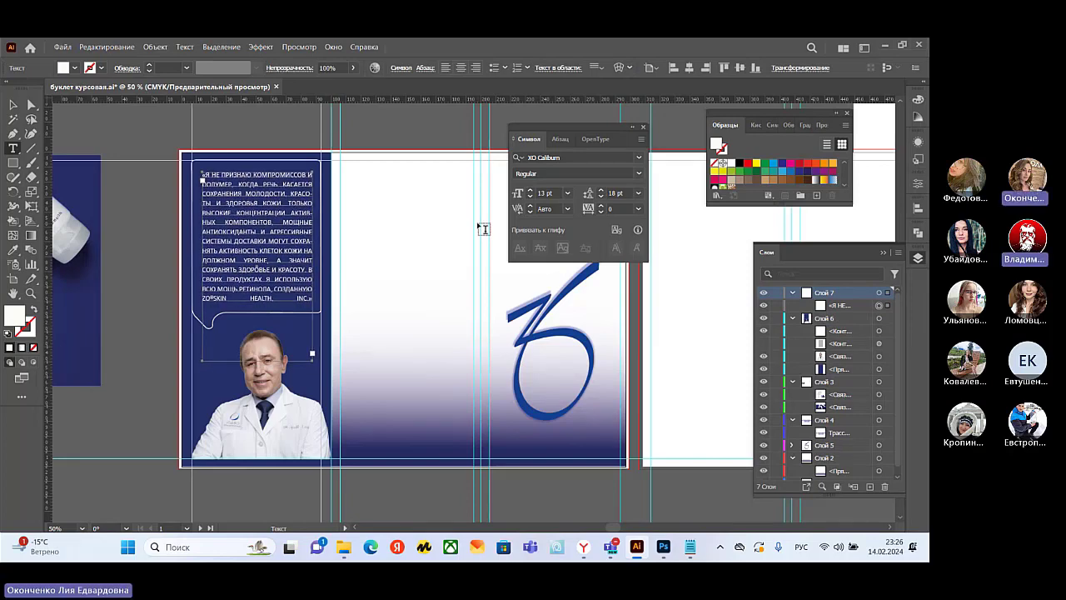
{"action": "left_click", "coordinate": [410, 265]}
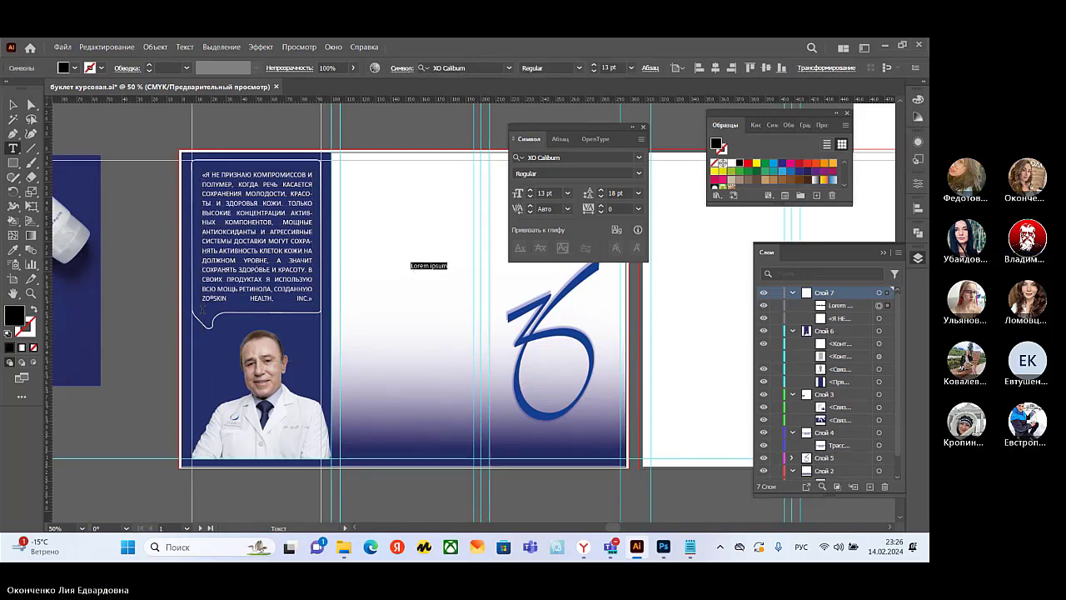
- Delete the Lorem ipsum placeholder text from the booklet's white middle panel
{"action": "left_click", "coordinate": [237, 298]}
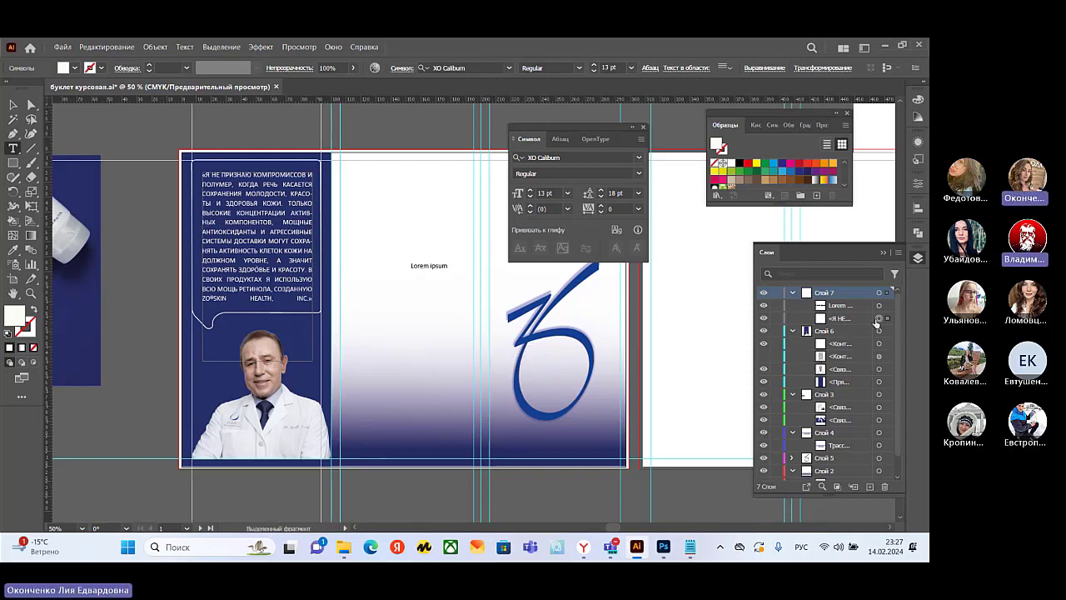
{"action": "left_click", "coordinate": [411, 265]}
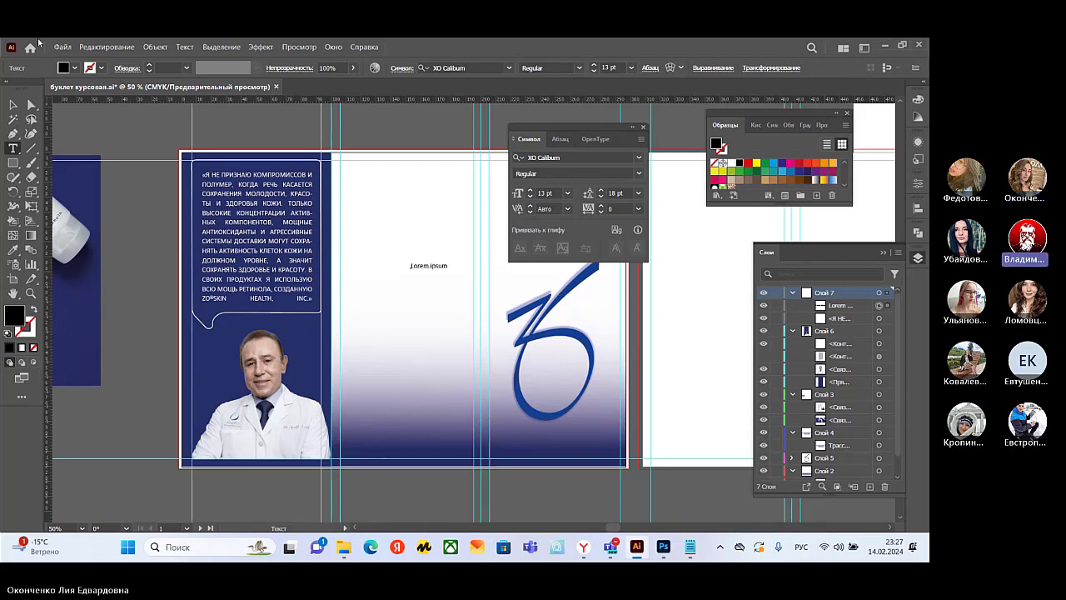
{"action": "key", "text": "Escape"}
{"action": "key", "text": "Delete"}
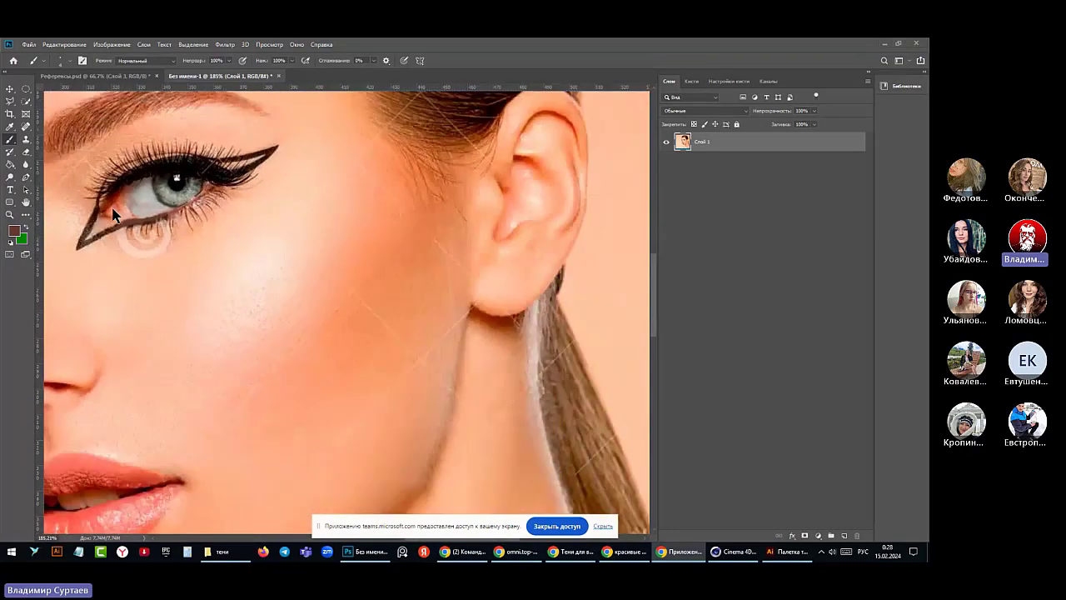
- In Photoshop, zoom on the eye and lasso around the watermark rings beneath it
{"action": "scroll", "coordinate": [113, 215], "scroll_direction": "up", "scroll_amount": 4}
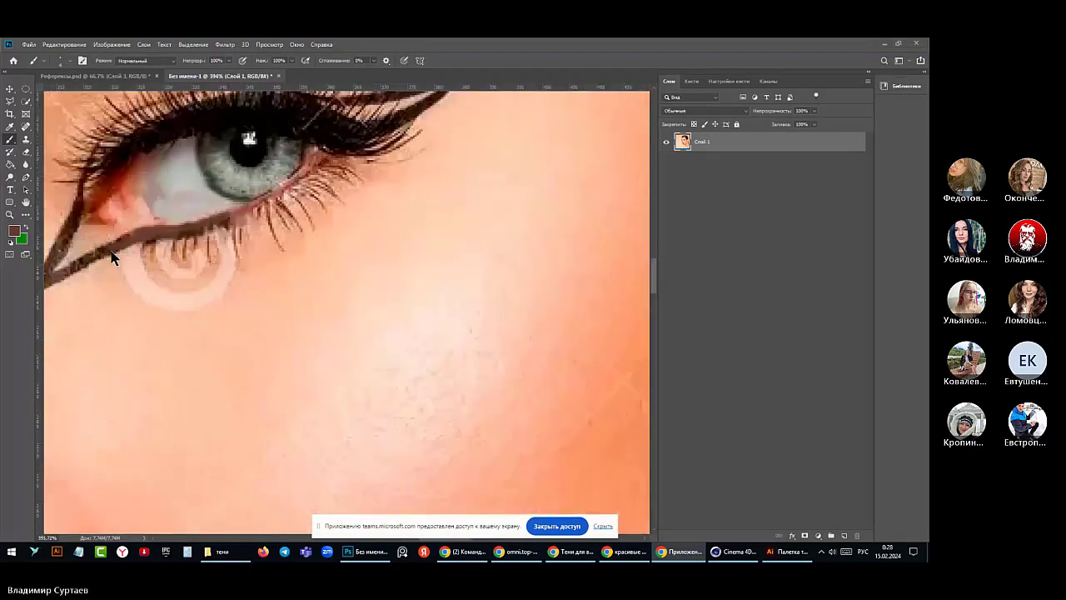
{"action": "scroll", "coordinate": [113, 256], "scroll_direction": "down", "scroll_amount": 1}
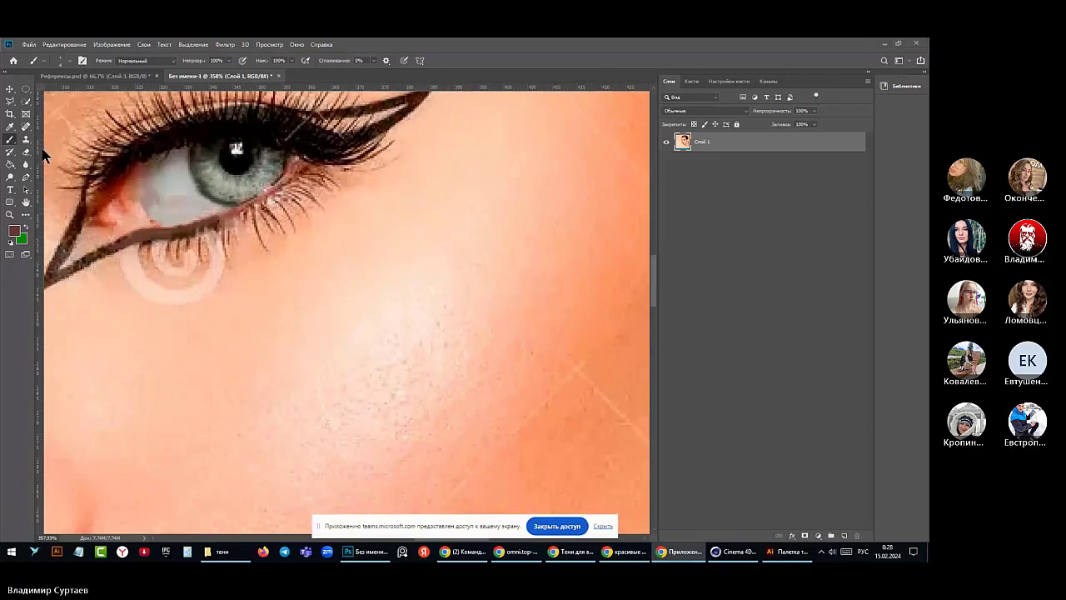
{"action": "left_click", "coordinate": [12, 108]}
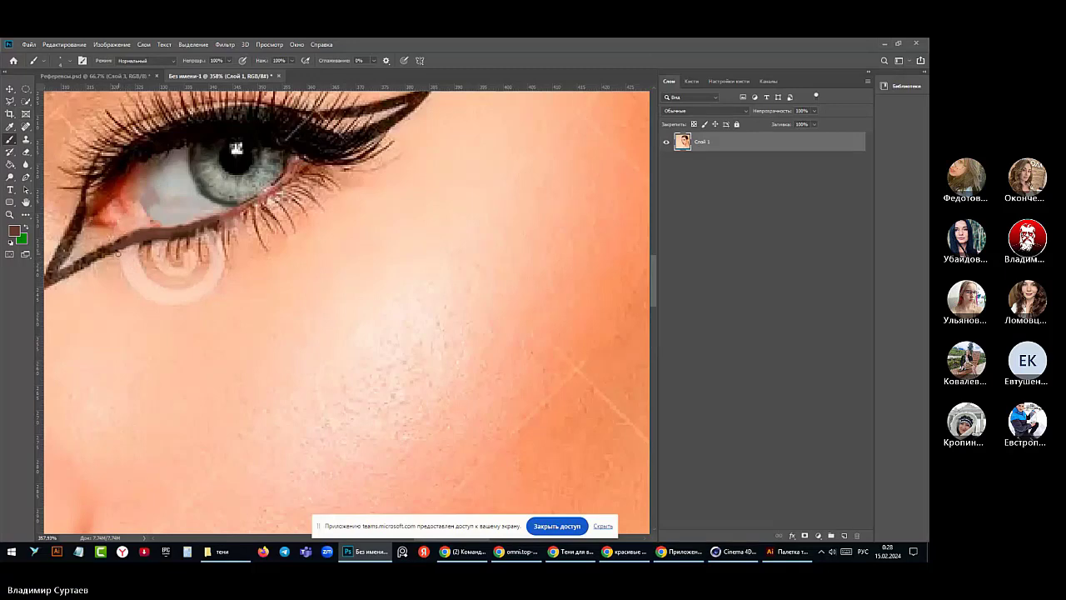
{"action": "left_click", "coordinate": [10, 100]}
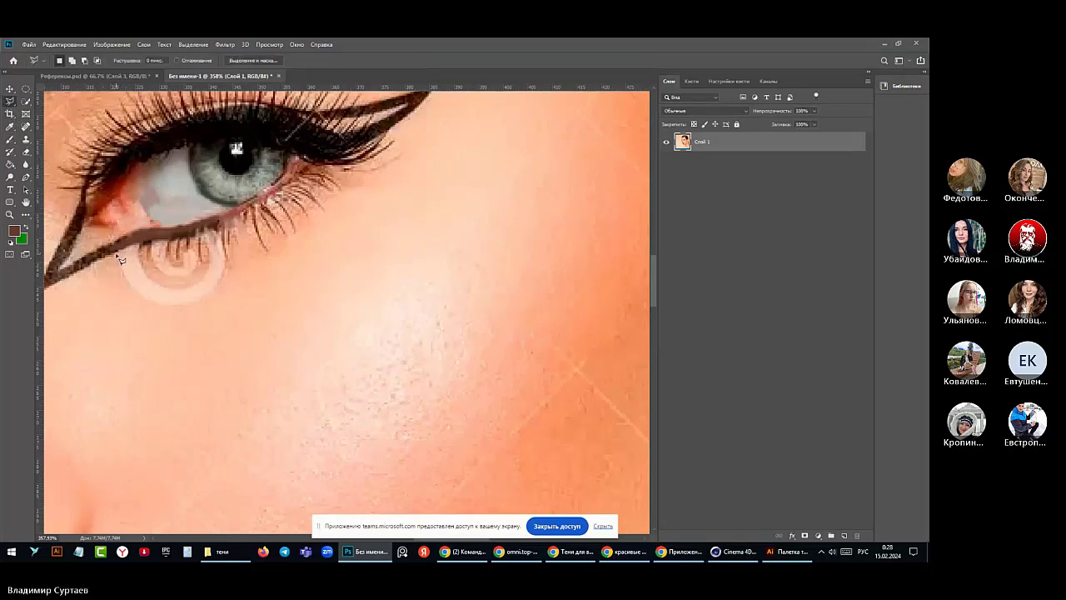
{"action": "mouse_move", "coordinate": [145, 249]}
{"action": "left_mouse_down"}
{"action": "mouse_move", "coordinate": [146, 270]}
{"action": "mouse_move", "coordinate": [167, 289]}
{"action": "mouse_move", "coordinate": [195, 291]}
{"action": "mouse_move", "coordinate": [215, 254]}
{"action": "mouse_move", "coordinate": [225, 260]}
{"action": "mouse_move", "coordinate": [221, 295]}
{"action": "mouse_move", "coordinate": [188, 311]}
{"action": "mouse_move", "coordinate": [147, 310]}
{"action": "mouse_move", "coordinate": [127, 293]}
{"action": "mouse_move", "coordinate": [122, 261]}
{"action": "left_mouse_up"}
- Fill the lassoed watermark rings using Edit > Fill, then deselect
{"action": "left_click", "coordinate": [121, 260]}
{"action": "left_click", "coordinate": [60, 46]}
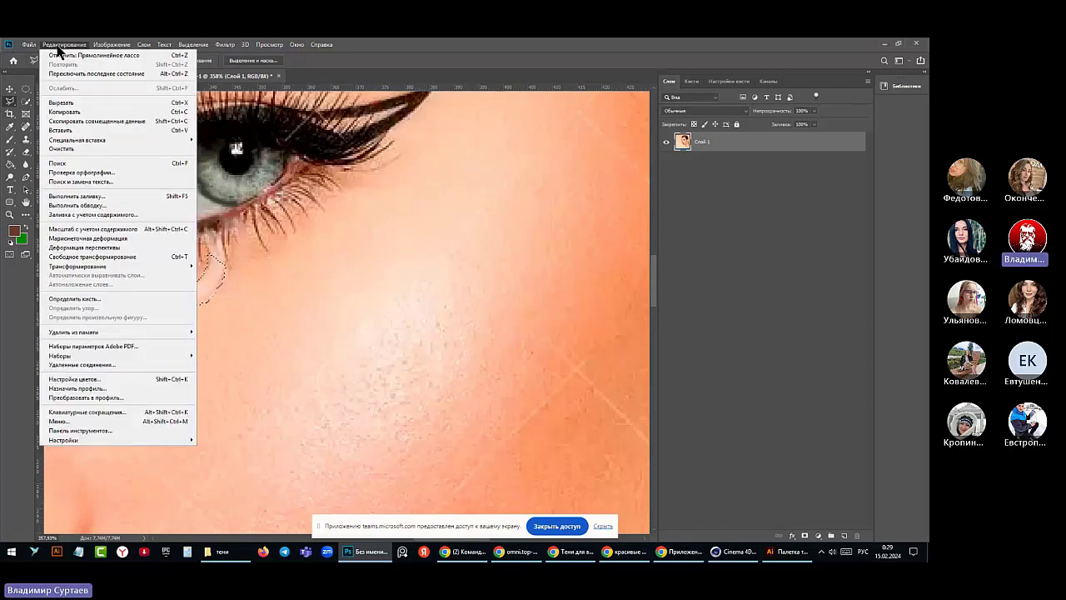
{"action": "left_click", "coordinate": [75, 196]}
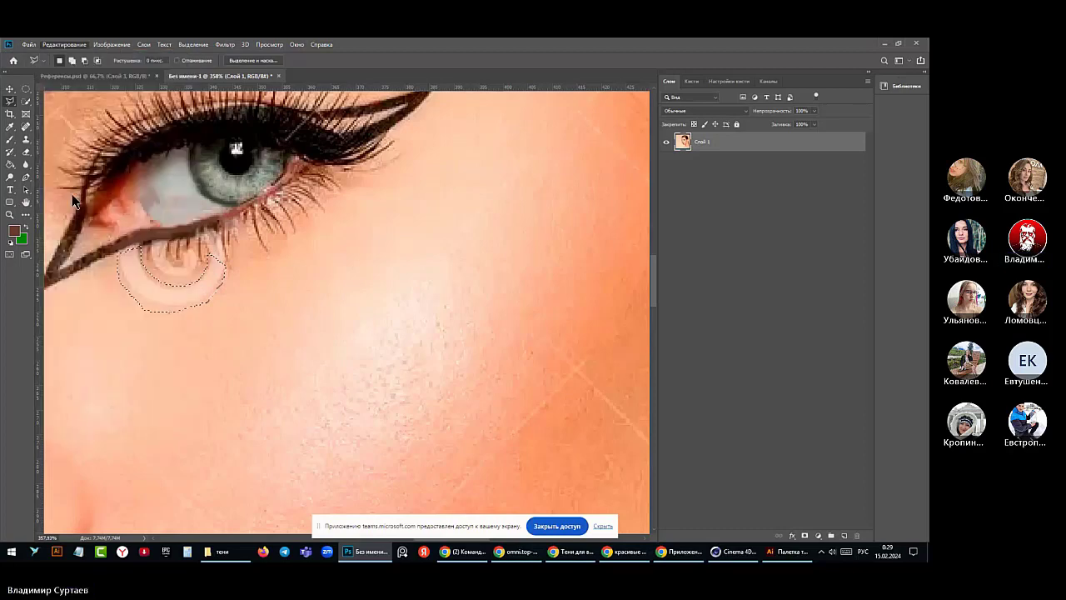
{"action": "left_click", "coordinate": [376, 104]}
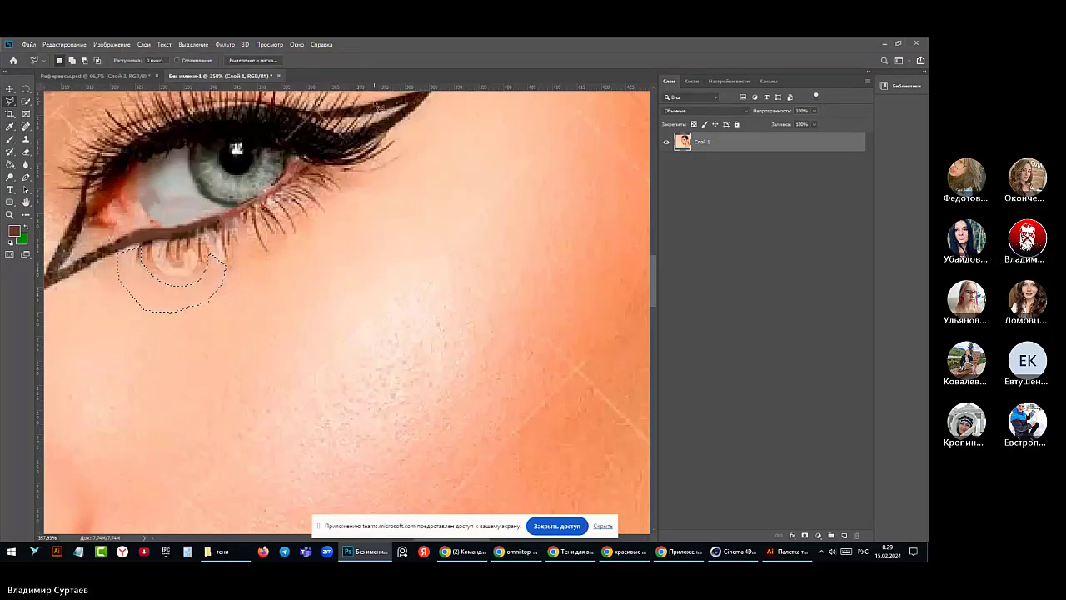
{"action": "left_click", "coordinate": [192, 44]}
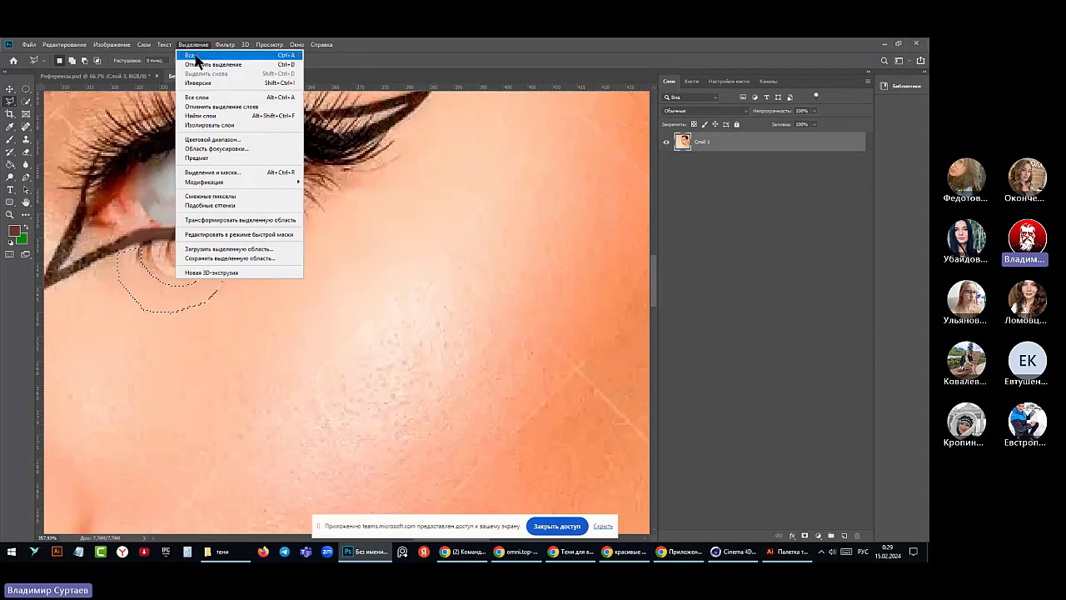
{"action": "left_click", "coordinate": [208, 64]}
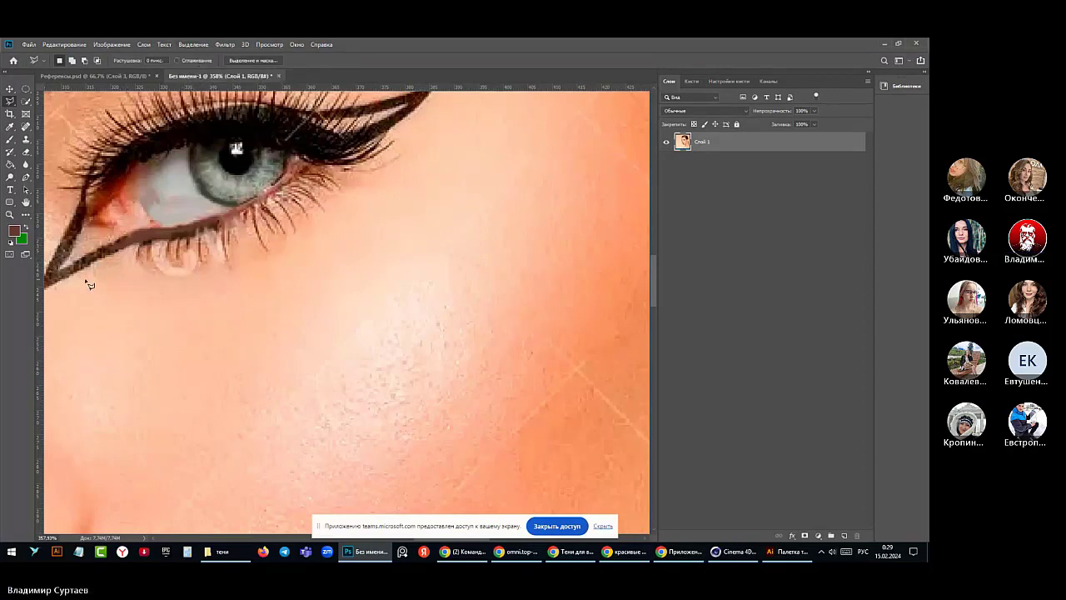
- Sample nearby skin tone with the Brush and dab it over the remaining ring trace
{"action": "key", "text": "b"}
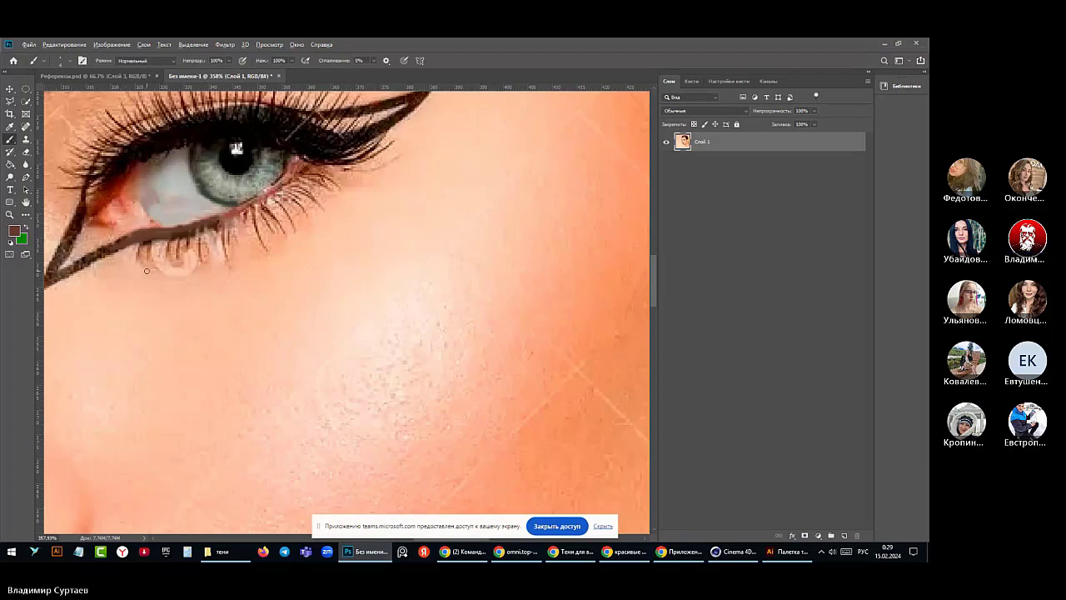
{"action": "left_click", "coordinate": [146, 262], "text": "alt"}
{"action": "left_click", "coordinate": [151, 266]}
- Spot-heal the watermark traces under the lower lashes, then sample the dark brown lash colour
{"action": "key", "text": "j"}
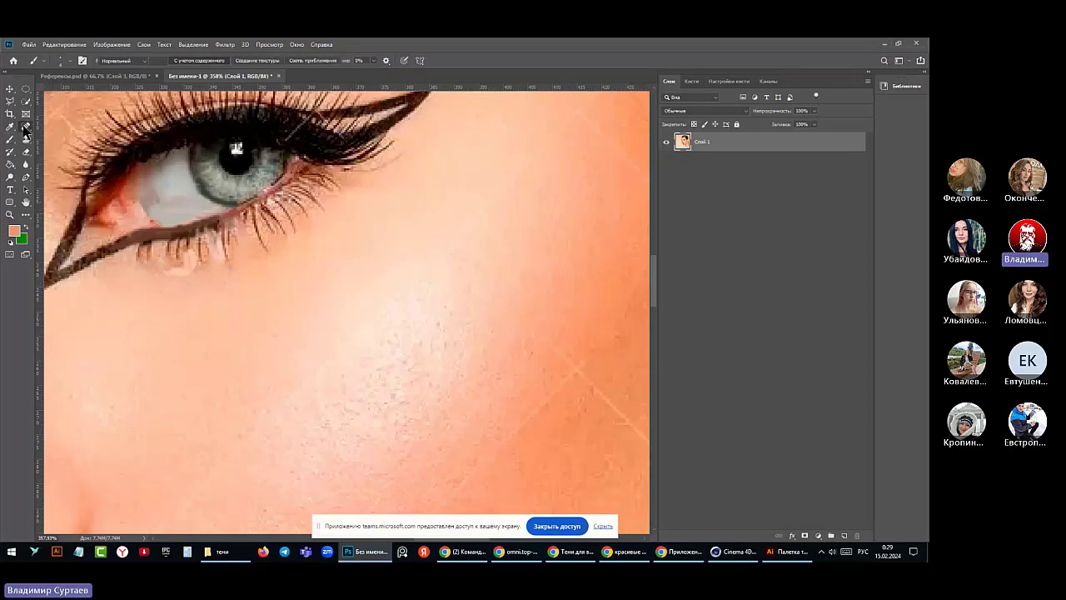
{"action": "left_click_drag", "start_coordinate": [163, 277], "coordinate": [199, 273]}
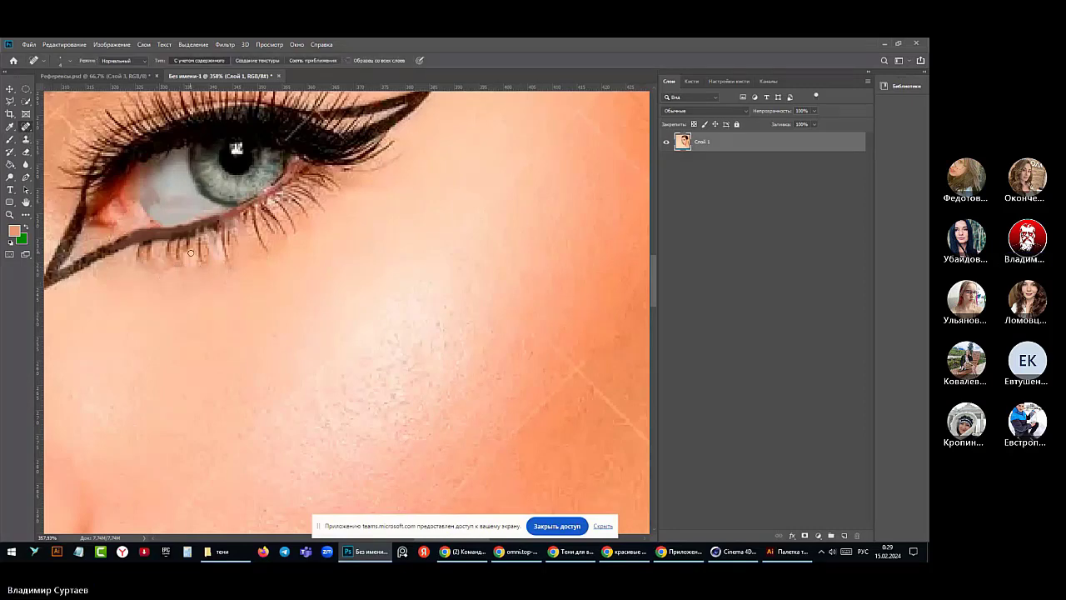
{"action": "left_click", "coordinate": [191, 252]}
{"action": "left_click_drag", "start_coordinate": [180, 269], "coordinate": [169, 278]}
{"action": "left_click_drag", "start_coordinate": [191, 249], "coordinate": [193, 280]}
{"action": "left_click_drag", "start_coordinate": [213, 242], "coordinate": [221, 262]}
{"action": "left_click", "coordinate": [10, 139]}
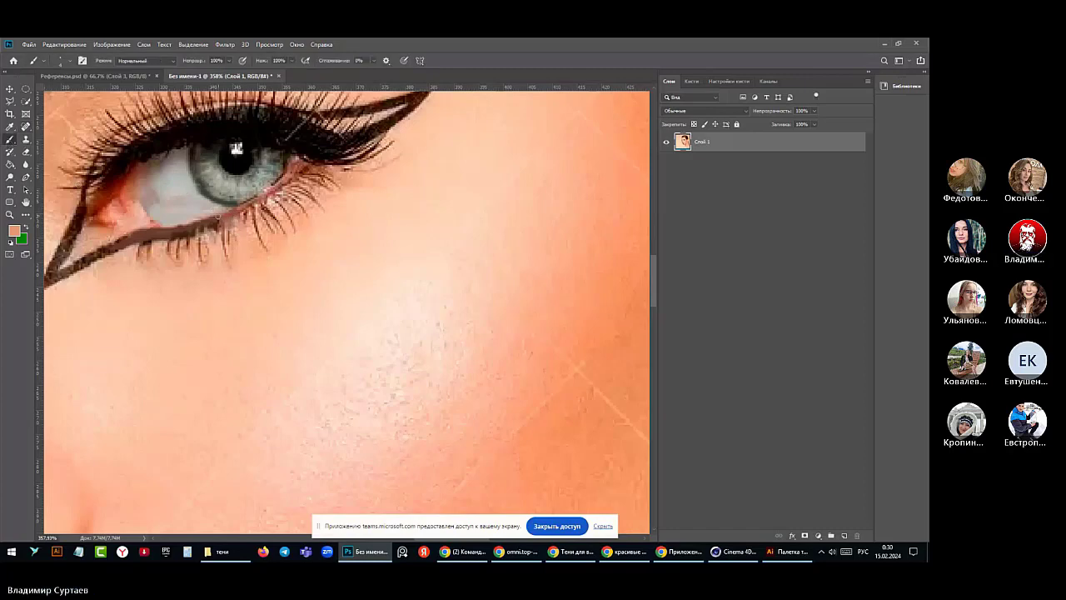
{"action": "left_click", "coordinate": [217, 219], "text": "alt"}
- Sample the skin tone near the left eye as the paint colour
{"action": "scroll", "coordinate": [306, 222], "scroll_direction": "down", "scroll_amount": 5}
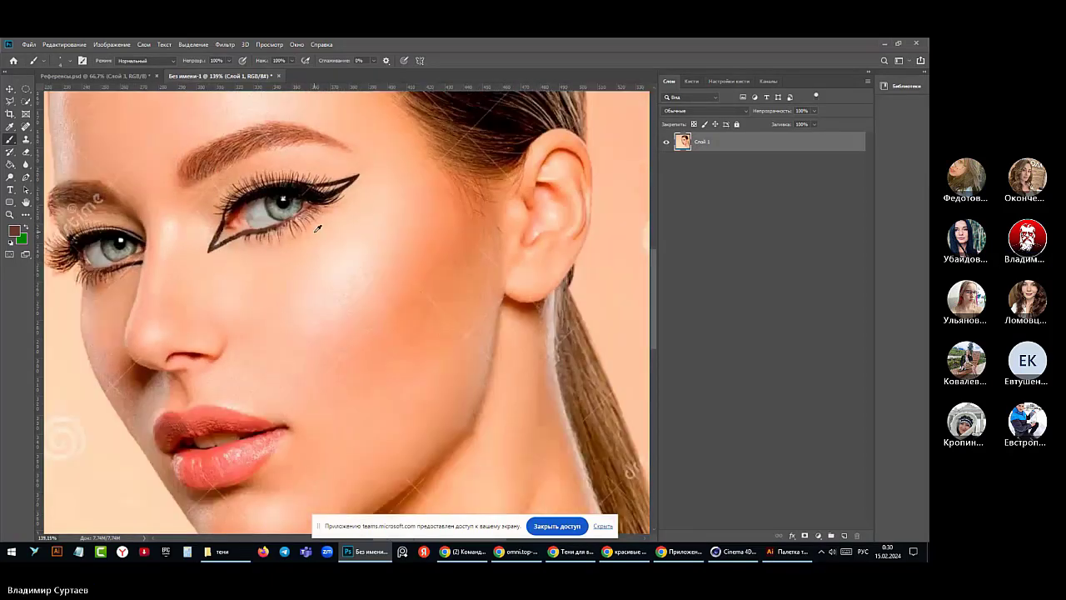
{"action": "scroll", "coordinate": [272, 236], "scroll_direction": "up", "scroll_amount": 3}
{"action": "scroll", "coordinate": [273, 237], "scroll_direction": "up", "scroll_amount": 5}
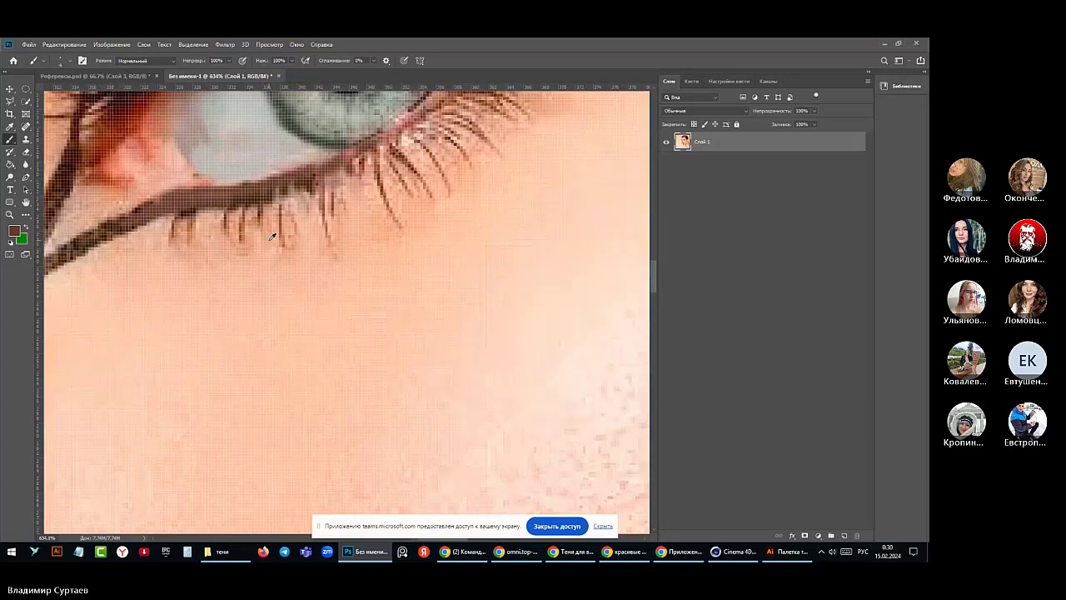
{"action": "scroll", "coordinate": [291, 227], "scroll_direction": "down", "scroll_amount": 3}
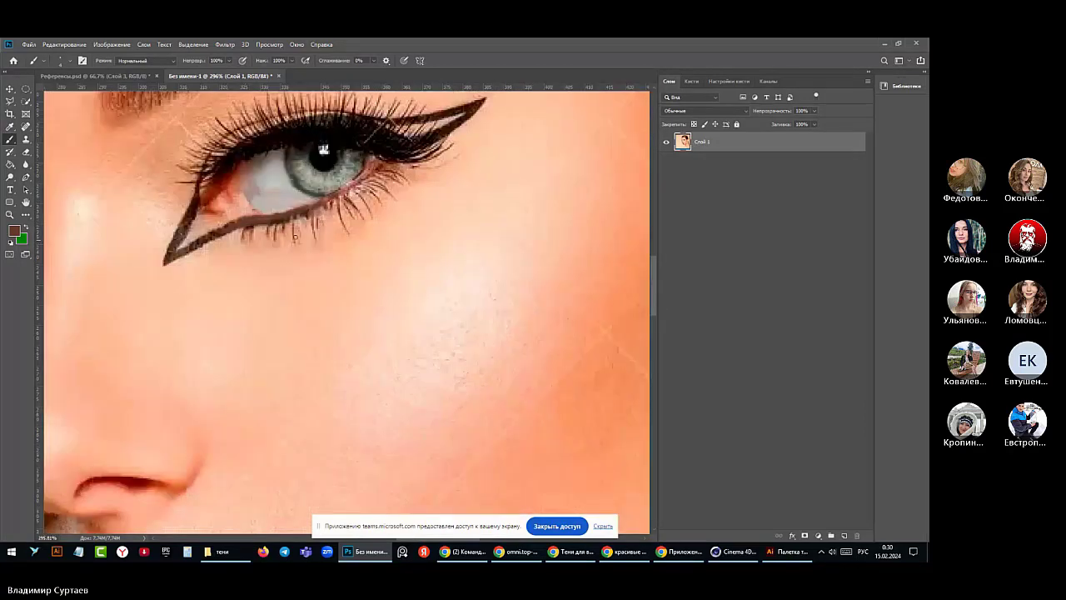
{"action": "left_click", "coordinate": [302, 228], "text": "alt"}
- Lasso the © mark above the eye and Content-Aware fill it
{"action": "scroll", "coordinate": [261, 290], "scroll_direction": "down", "scroll_amount": 5}
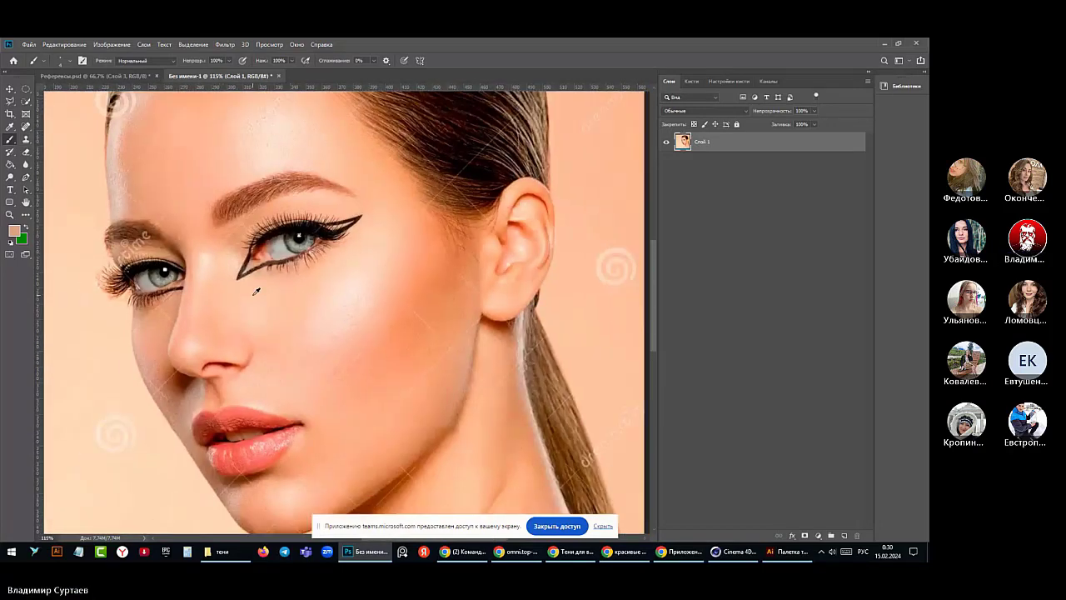
{"action": "scroll", "coordinate": [179, 258], "scroll_direction": "up", "scroll_amount": 4}
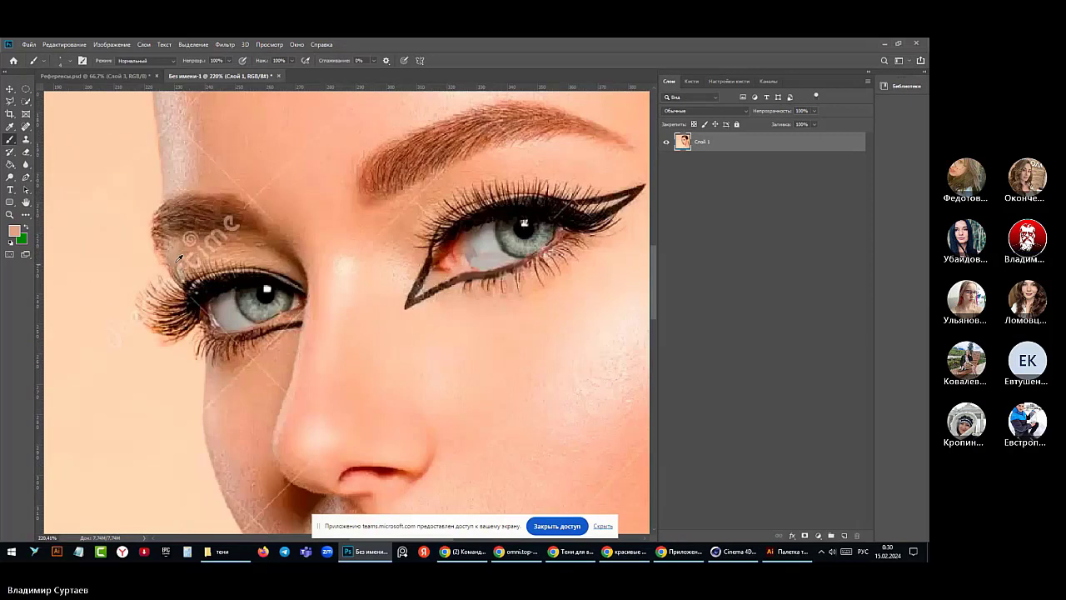
{"action": "scroll", "coordinate": [179, 259], "scroll_direction": "up", "scroll_amount": 2}
{"action": "scroll", "coordinate": [226, 234], "scroll_direction": "down", "scroll_amount": 2}
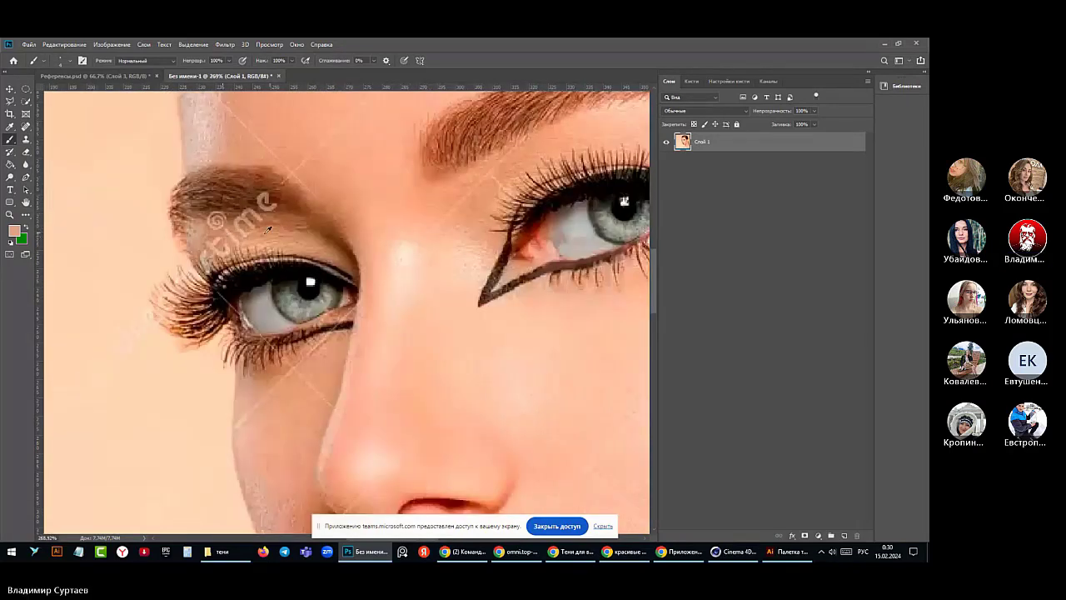
{"action": "scroll", "coordinate": [225, 250], "scroll_direction": "up", "scroll_amount": 2}
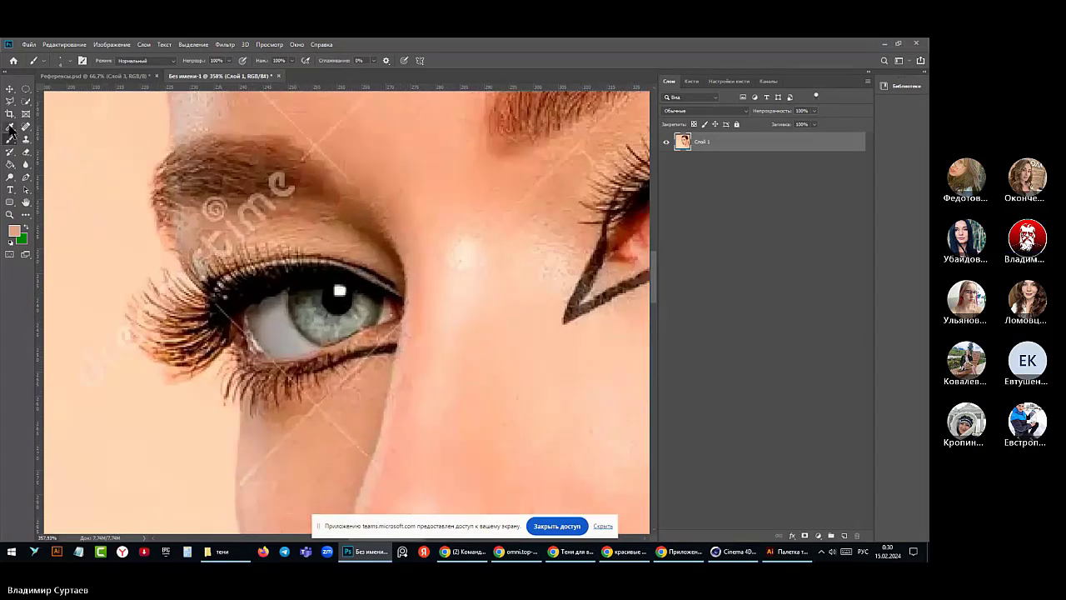
{"action": "left_click", "coordinate": [10, 101]}
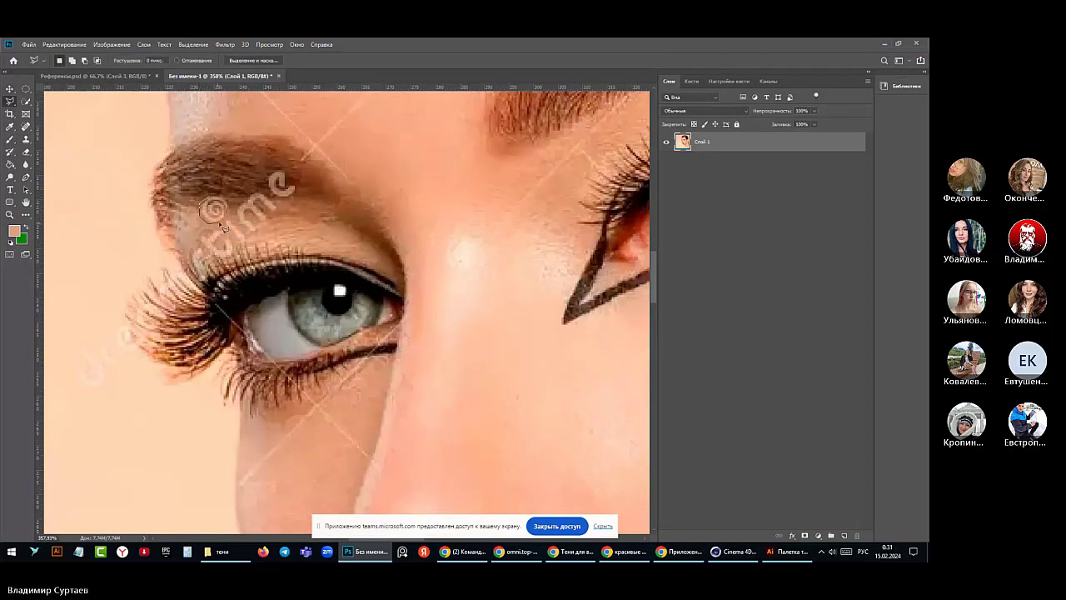
{"action": "left_click_drag", "start_coordinate": [208, 222], "coordinate": [208, 220]}
{"action": "left_click", "coordinate": [64, 44]}
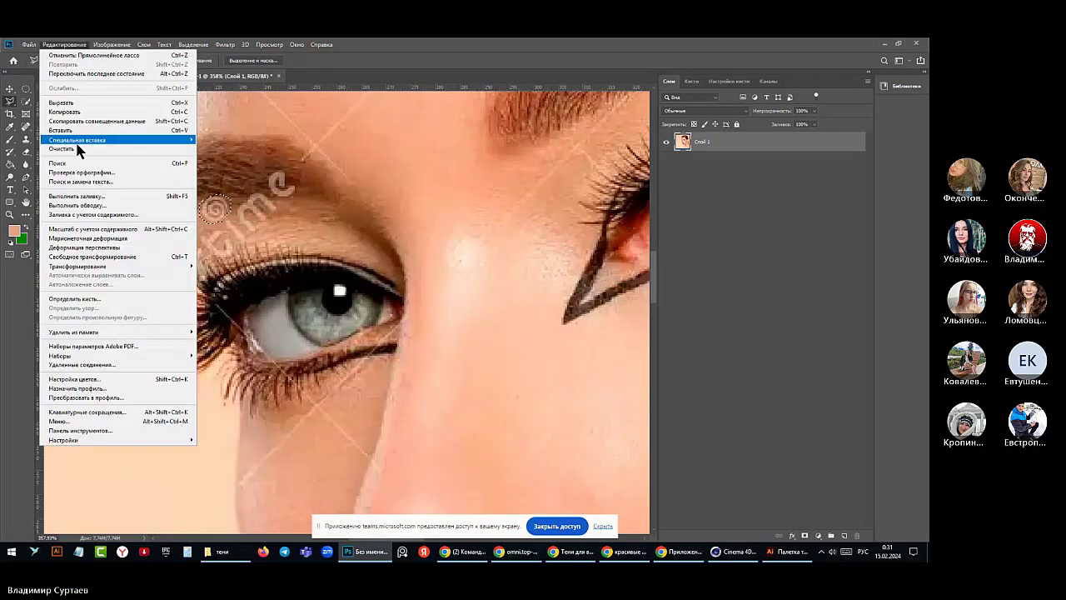
{"action": "left_click", "coordinate": [81, 196]}
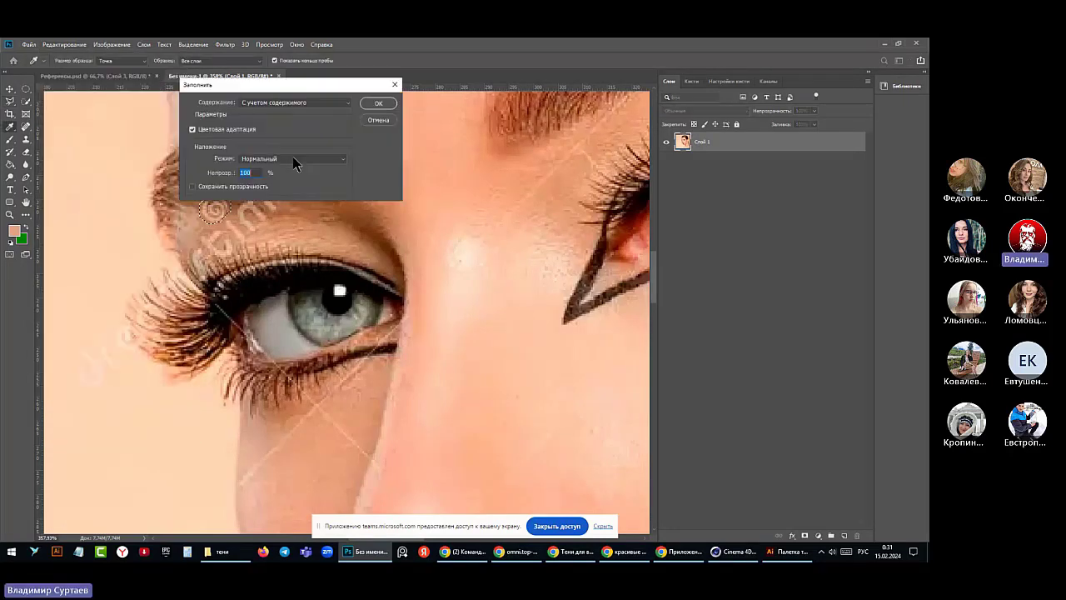
{"action": "left_click", "coordinate": [368, 105]}
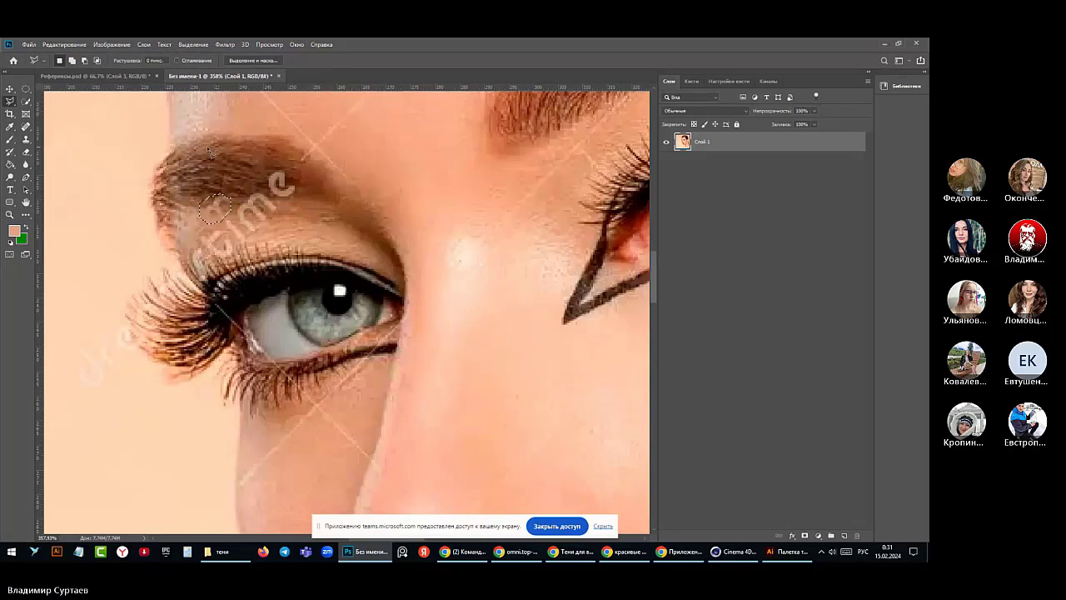
- Deselect, then clone sampled clean skin over the watermark letters on the brow and above the lashes
{"action": "left_click", "coordinate": [191, 45]}
{"action": "left_click", "coordinate": [198, 64]}
{"action": "left_click", "coordinate": [26, 140]}
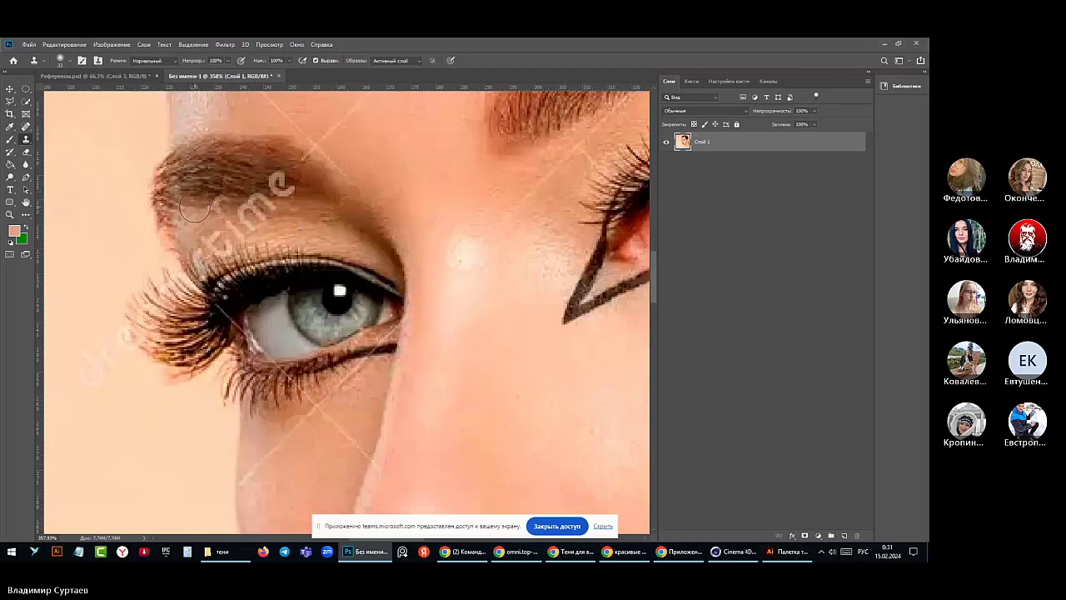
{"action": "left_click", "coordinate": [194, 207], "text": "alt"}
{"action": "left_click", "coordinate": [252, 211]}
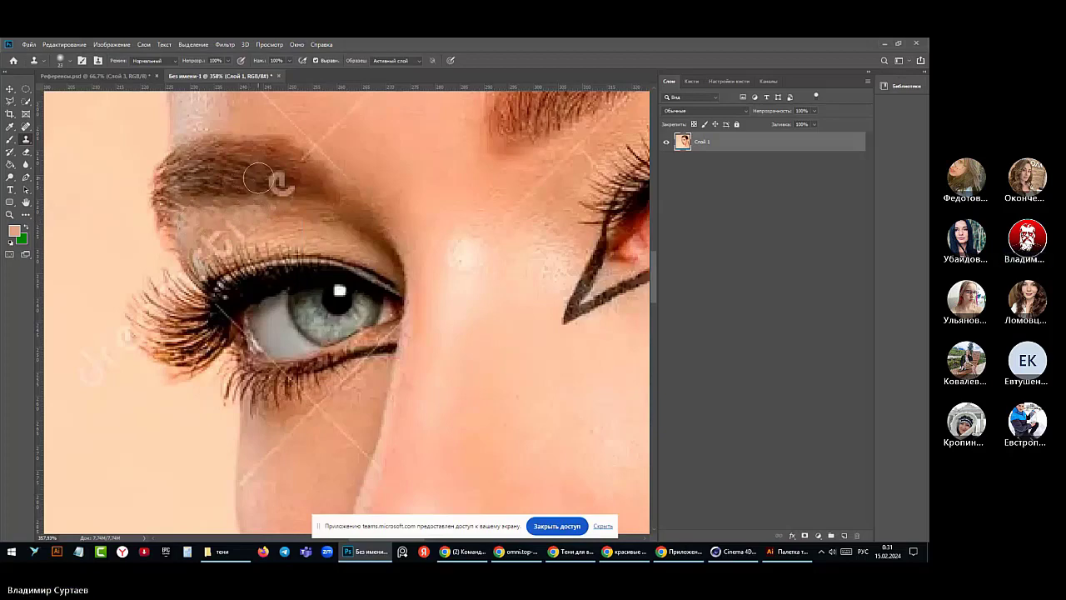
{"action": "left_click_drag", "start_coordinate": [270, 180], "coordinate": [288, 189]}
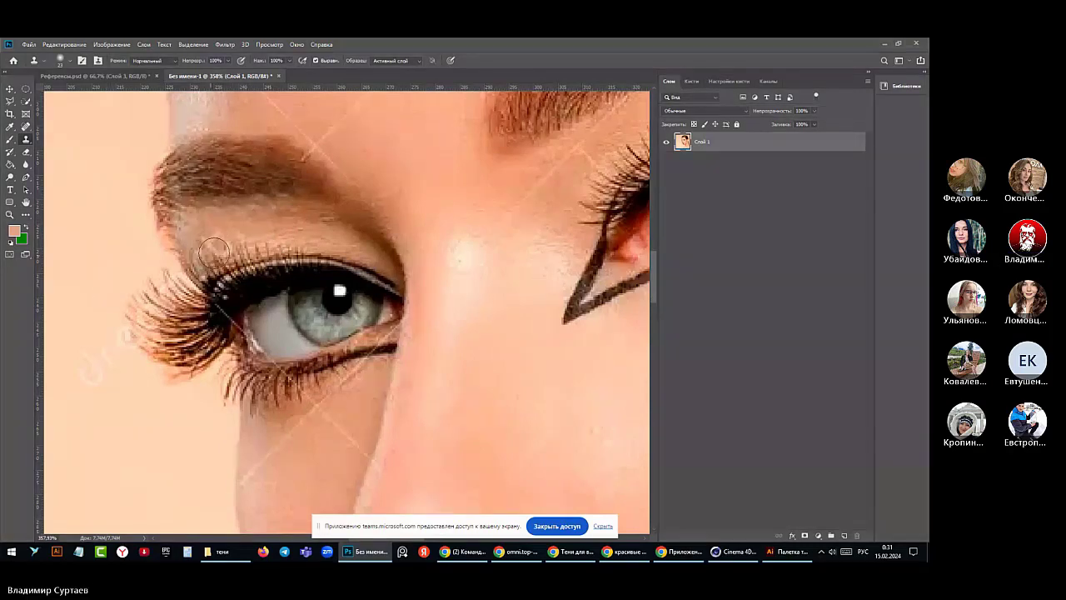
{"action": "left_click_drag", "start_coordinate": [213, 248], "coordinate": [191, 234]}
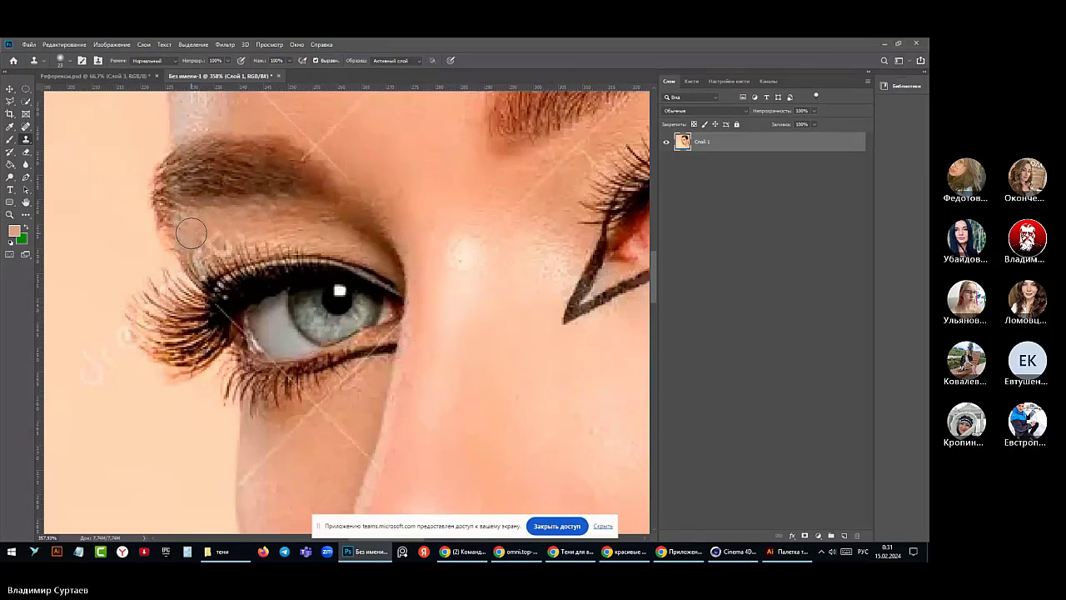
- Resample clean skin as the clone source and enlarge the clone brush to 25 px
{"action": "left_click", "coordinate": [192, 233], "text": "alt"}
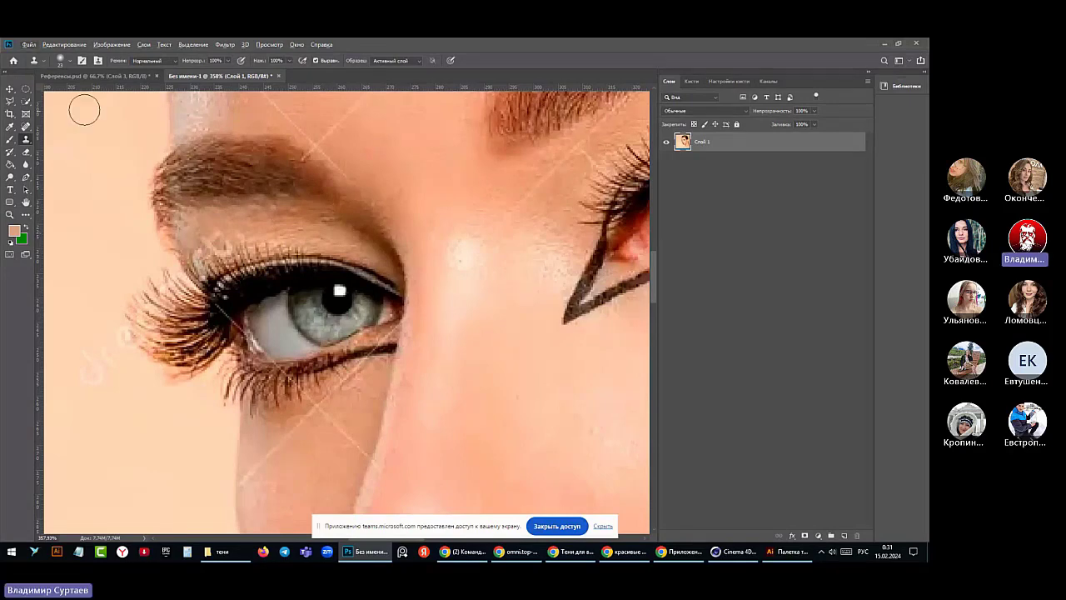
{"action": "left_click", "coordinate": [71, 61]}
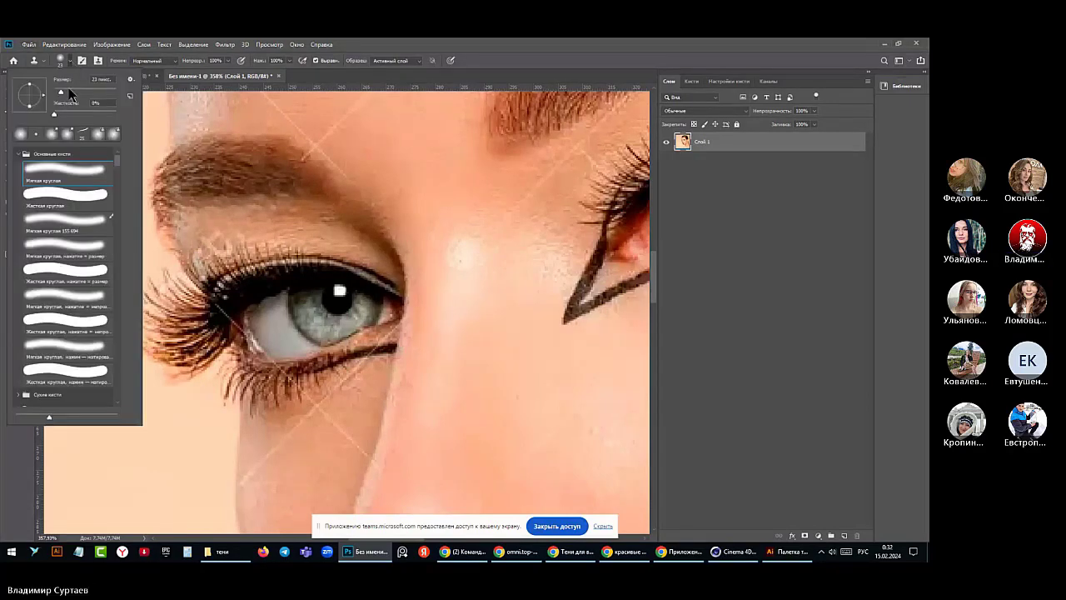
{"action": "left_click_drag", "start_coordinate": [63, 93], "coordinate": [58, 96]}
{"action": "left_click", "coordinate": [193, 227], "text": "alt"}
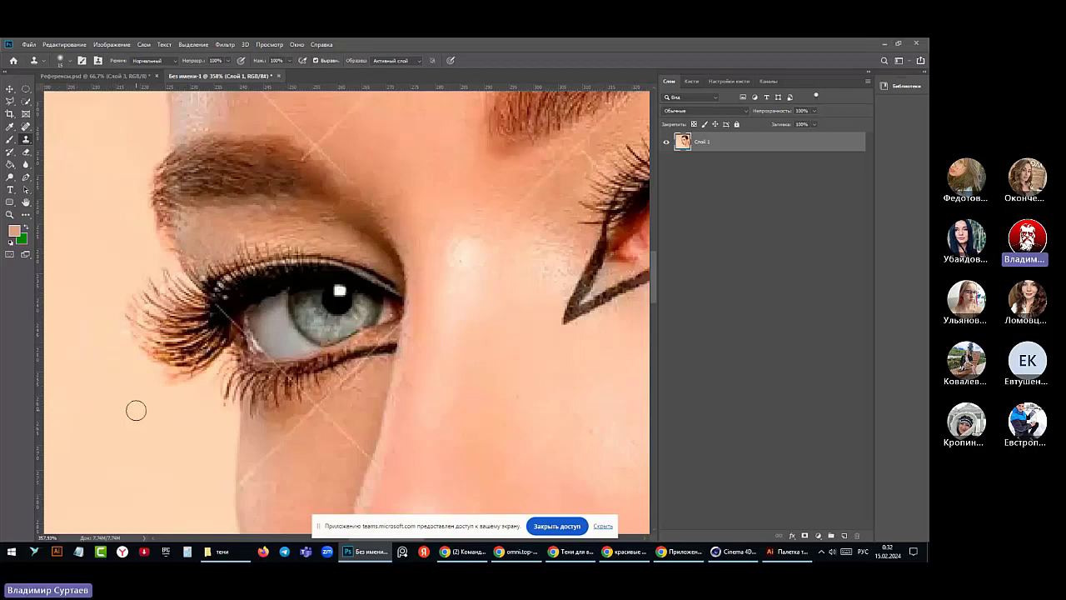
{"action": "scroll", "coordinate": [150, 409], "scroll_direction": "down", "scroll_amount": 5}
{"action": "scroll", "coordinate": [165, 413], "scroll_direction": "down", "scroll_amount": 2}
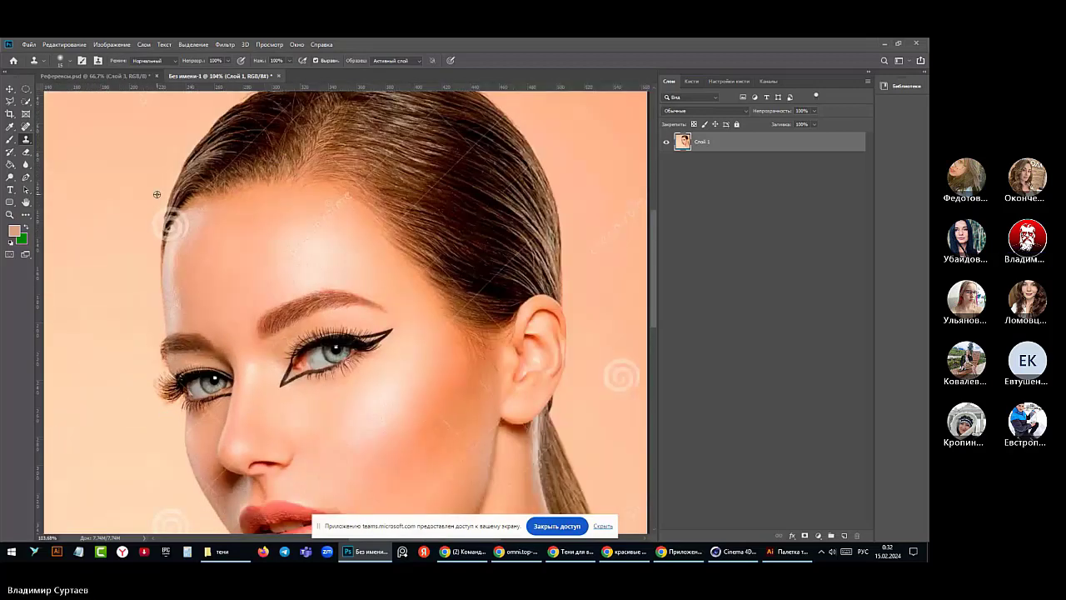
- Lasso the spiral watermark at the temple hairline, Content-Aware fill it, and deselect
{"action": "scroll", "coordinate": [157, 194], "scroll_direction": "up", "scroll_amount": 3}
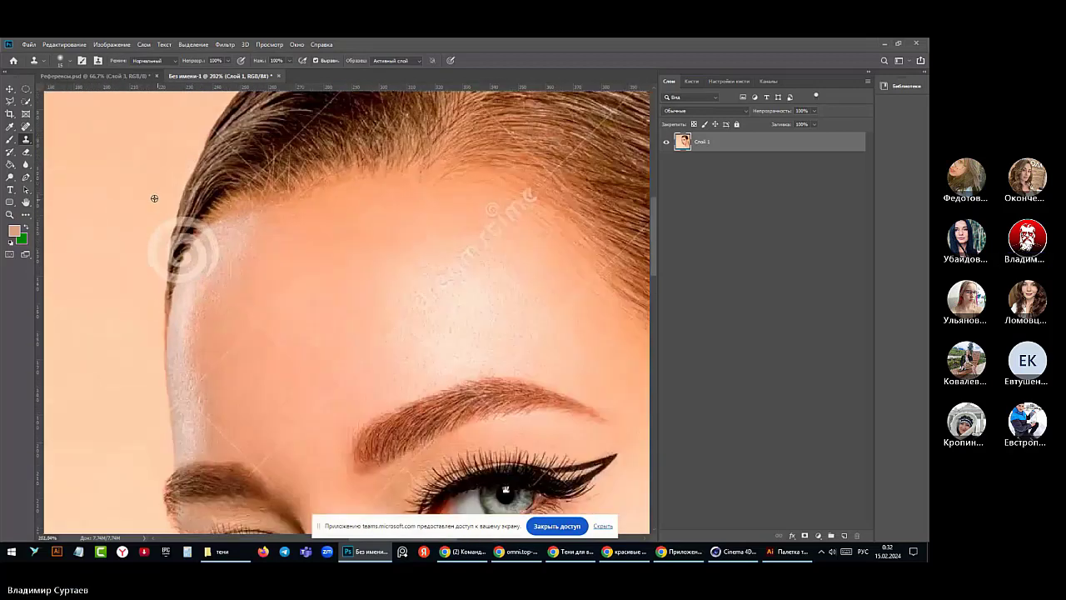
{"action": "left_click", "coordinate": [9, 102]}
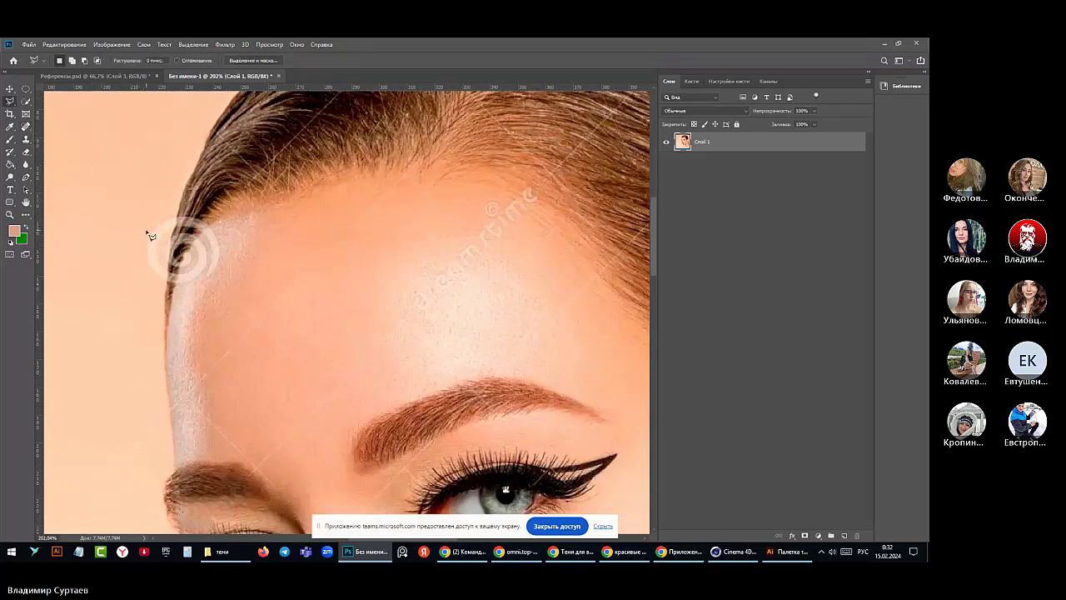
{"action": "mouse_move", "coordinate": [146, 229]}
{"action": "left_mouse_down"}
{"action": "mouse_move", "coordinate": [213, 225]}
{"action": "mouse_move", "coordinate": [224, 259]}
{"action": "mouse_move", "coordinate": [214, 280]}
{"action": "mouse_move", "coordinate": [157, 283]}
{"action": "mouse_move", "coordinate": [141, 261]}
{"action": "mouse_move", "coordinate": [154, 233]}
{"action": "left_mouse_up"}
{"action": "left_click", "coordinate": [59, 44]}
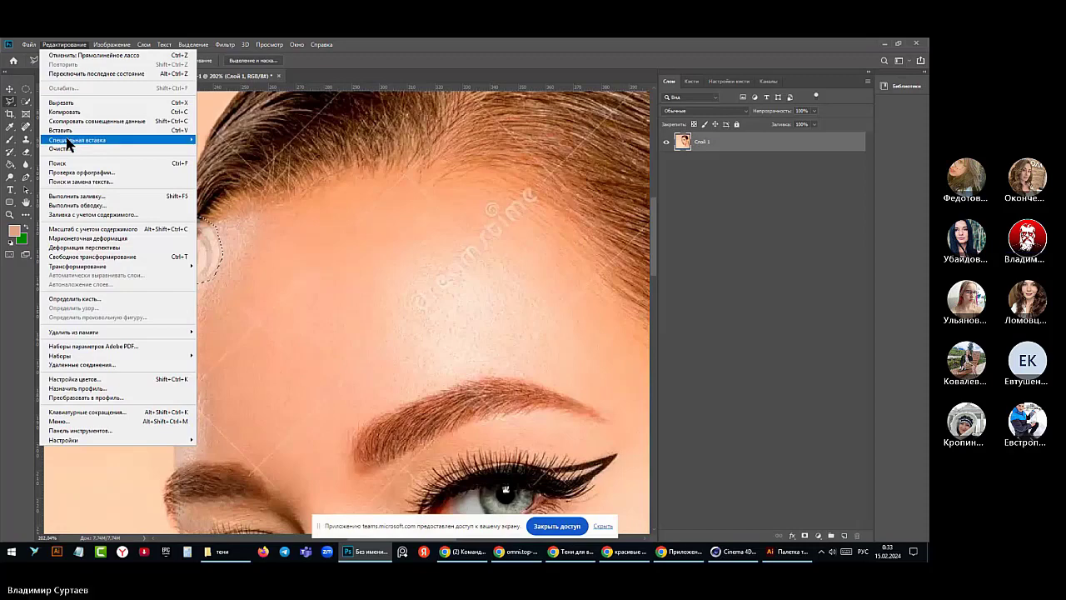
{"action": "left_click", "coordinate": [69, 196]}
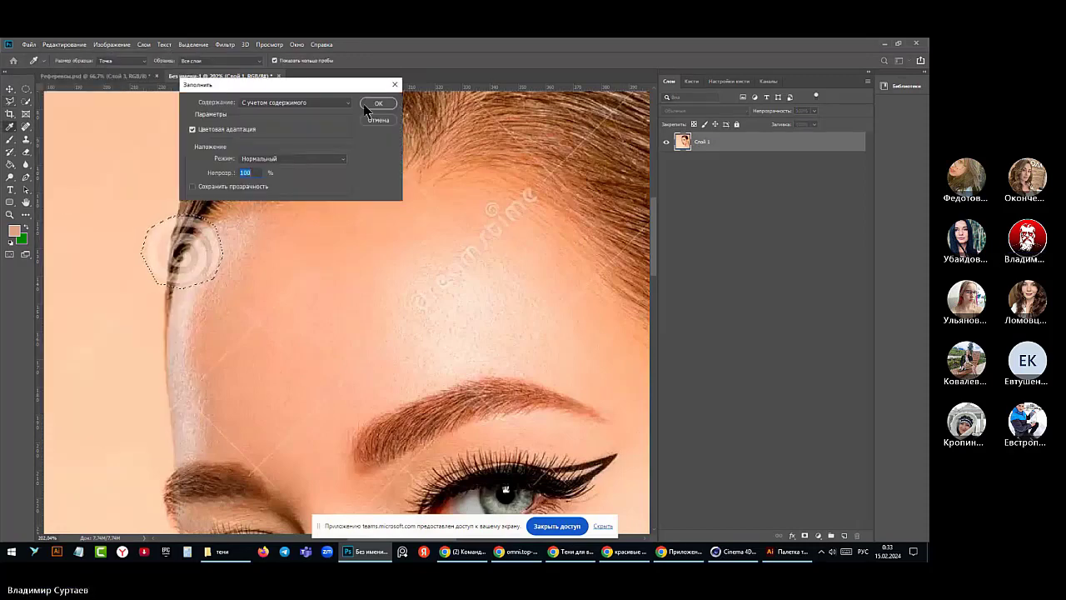
{"action": "left_click", "coordinate": [368, 106]}
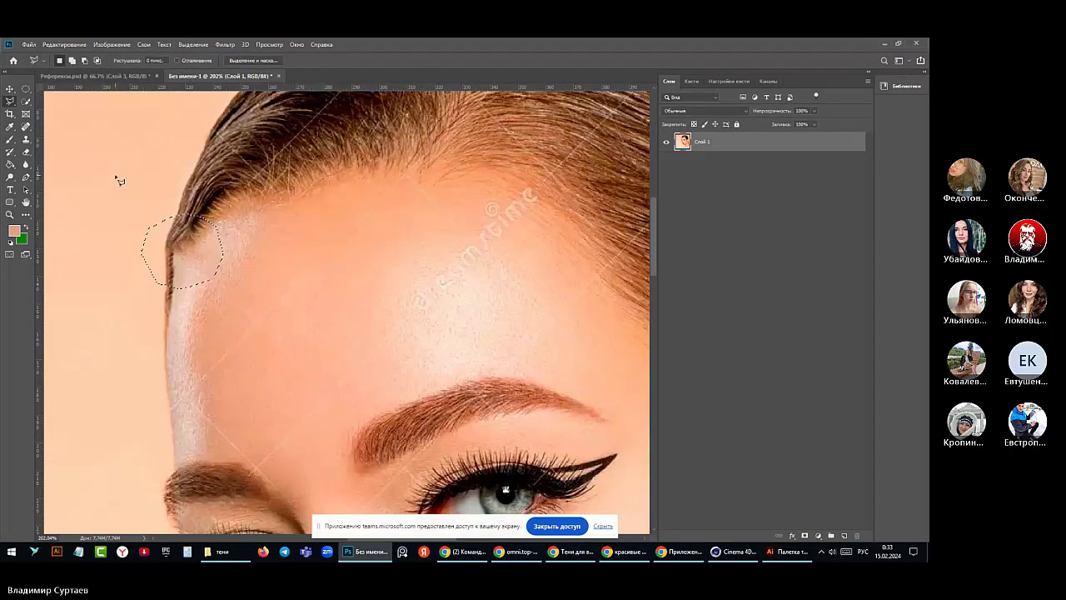
{"action": "left_click", "coordinate": [187, 47]}
{"action": "left_click", "coordinate": [198, 64]}
- Switch from the Dodge tool to the Smudge tool and enlarge its brush to 76 px
{"action": "left_click", "coordinate": [11, 177]}
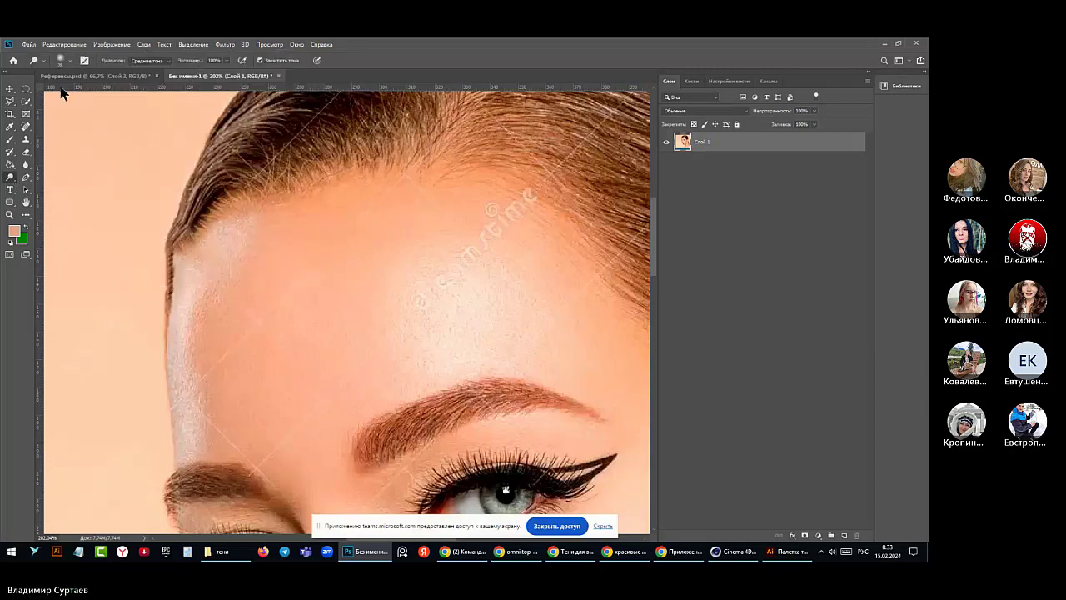
{"action": "left_click", "coordinate": [70, 60]}
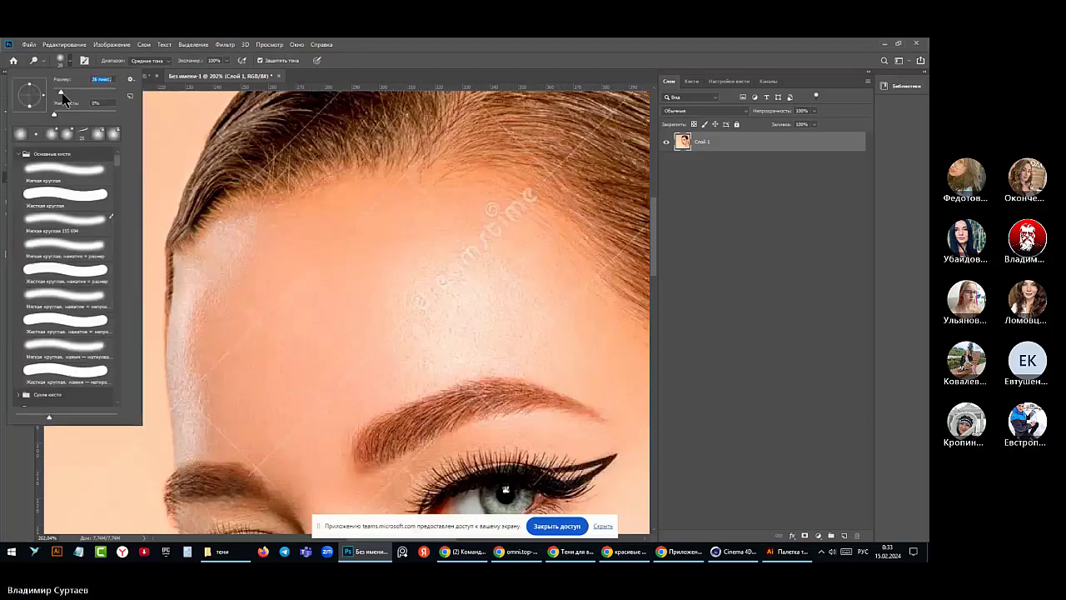
{"action": "left_click", "coordinate": [173, 243]}
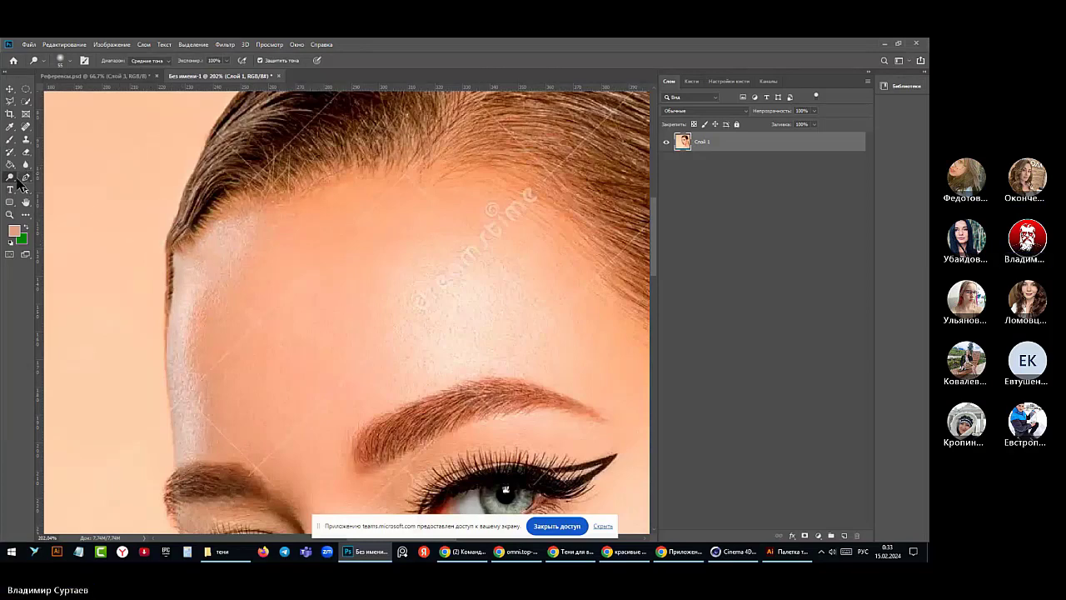
{"action": "right_click", "coordinate": [10, 179]}
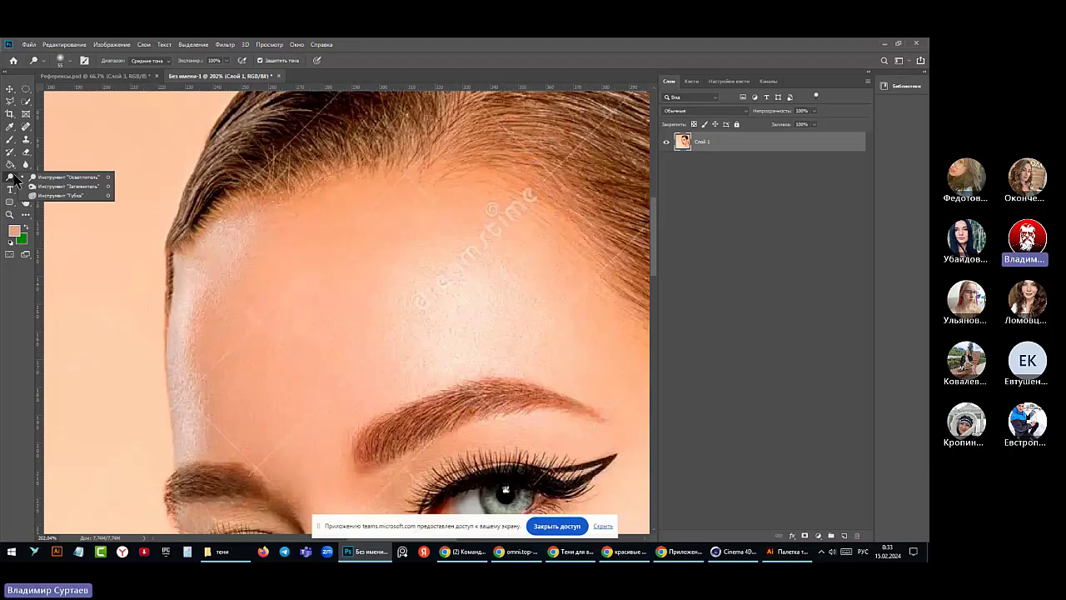
{"action": "left_click", "coordinate": [26, 166]}
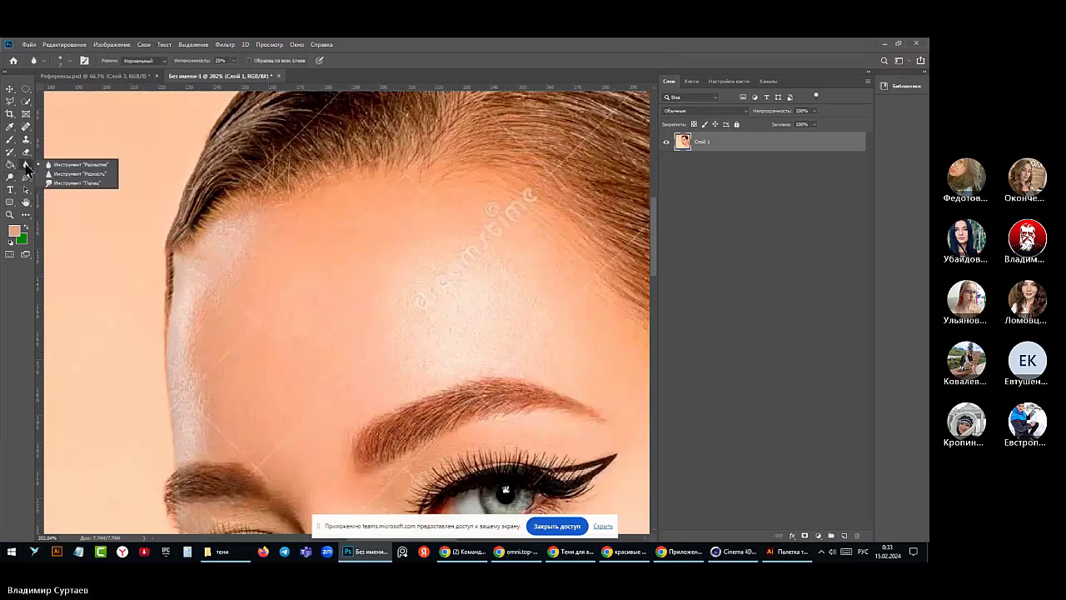
{"action": "left_click", "coordinate": [50, 181]}
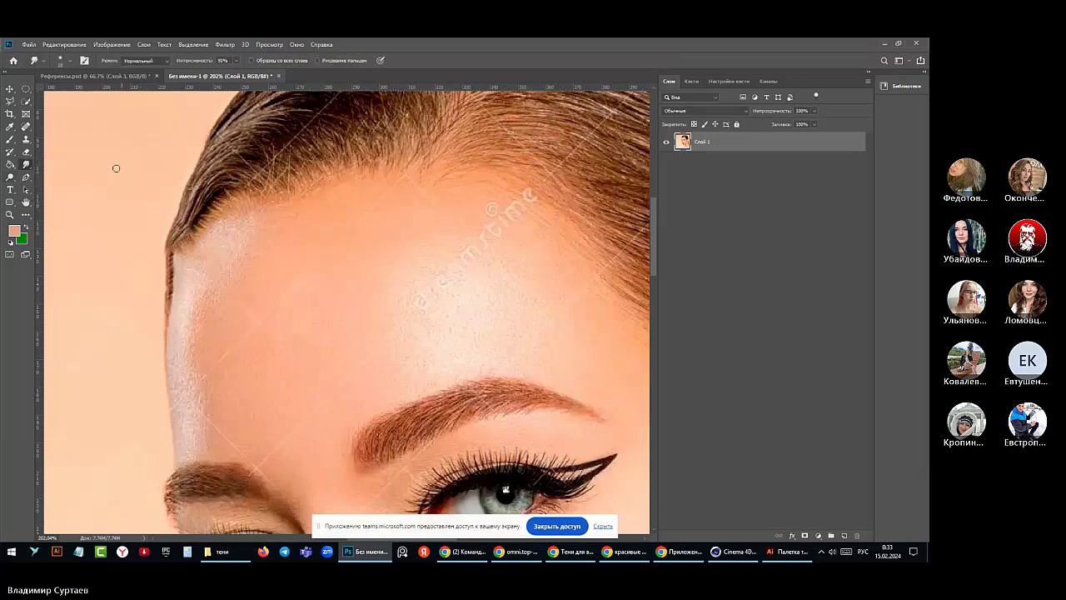
{"action": "left_click", "coordinate": [66, 60]}
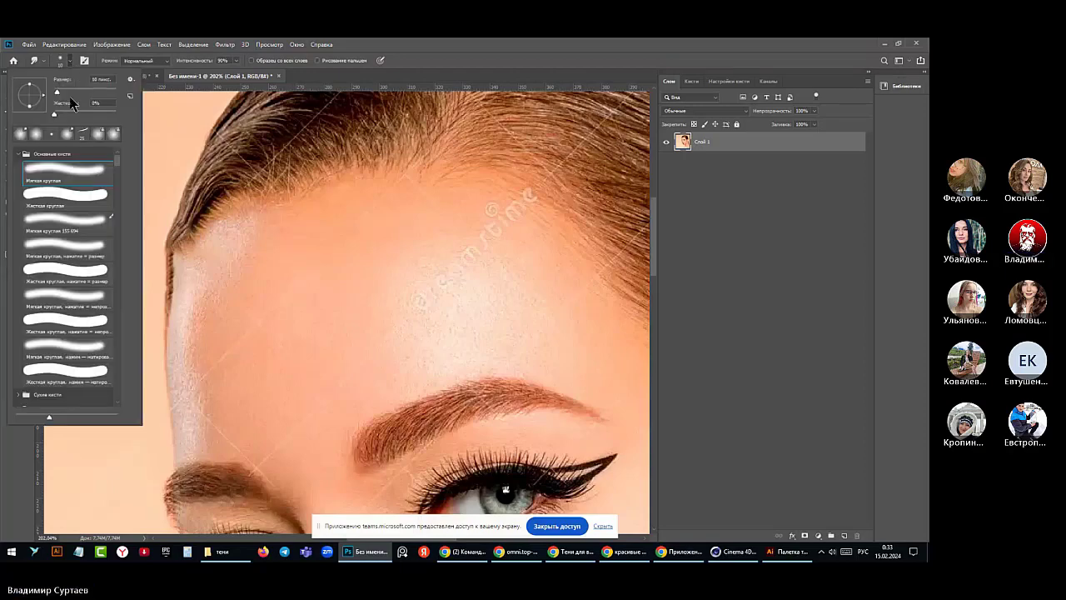
{"action": "left_click_drag", "start_coordinate": [58, 93], "coordinate": [76, 98]}
{"action": "left_click", "coordinate": [178, 243]}
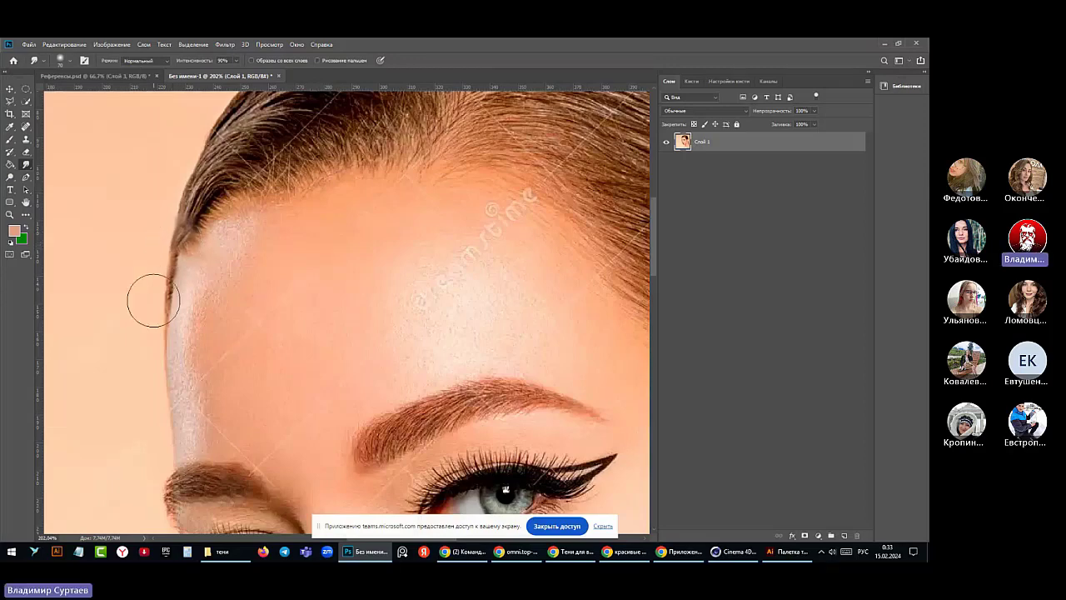
{"action": "scroll", "coordinate": [151, 337], "scroll_direction": "down", "scroll_amount": 5}
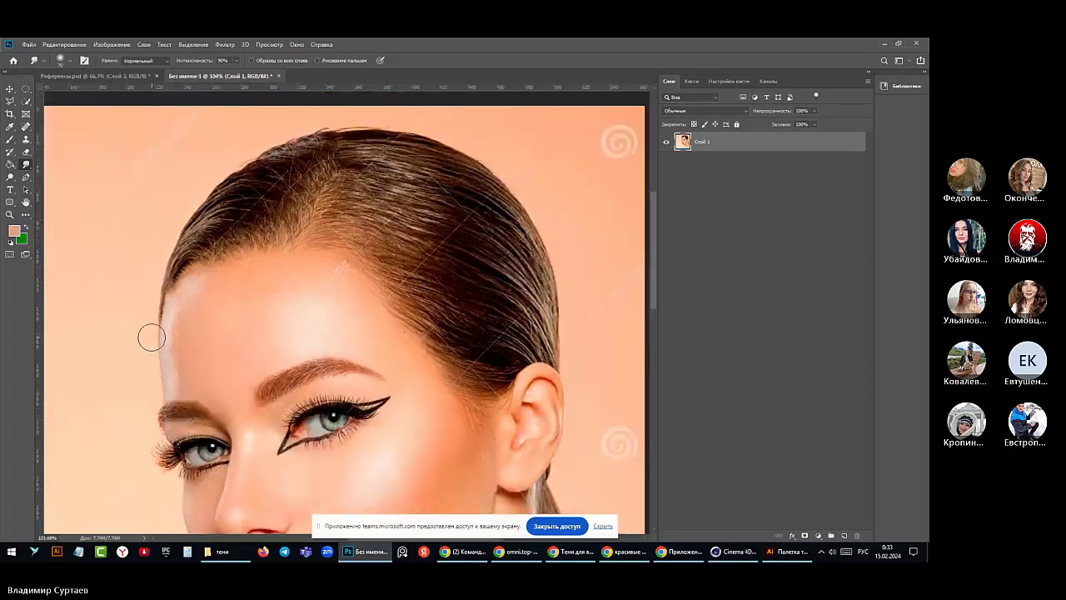
- Zoom to the lower shoulder and lasso the spiral watermark above the blue ID band
{"action": "scroll", "coordinate": [151, 336], "scroll_direction": "down", "scroll_amount": 4}
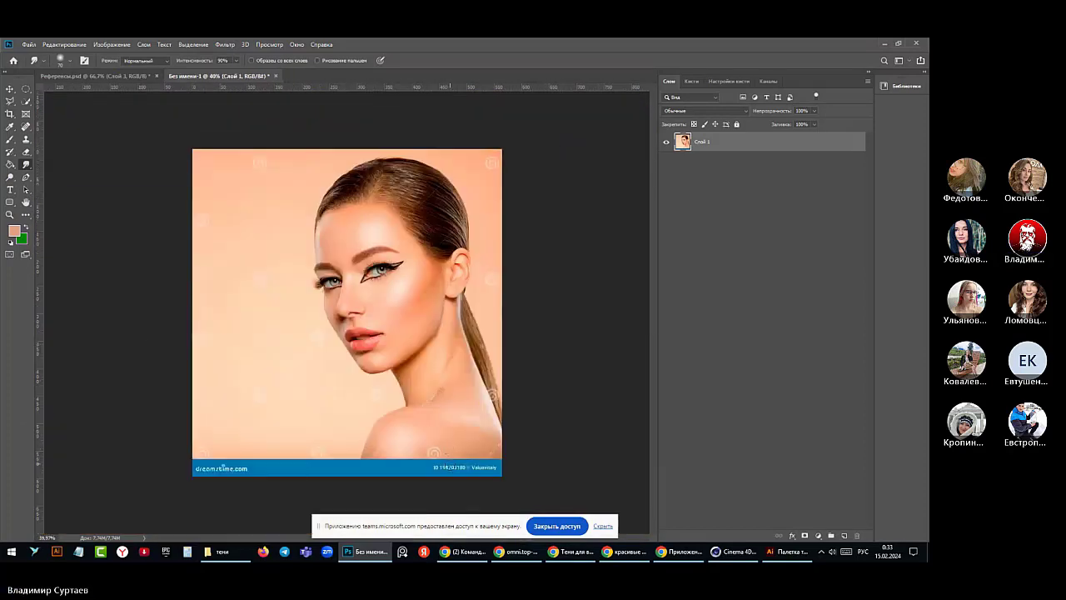
{"action": "scroll", "coordinate": [348, 315], "scroll_direction": "up", "scroll_amount": 2}
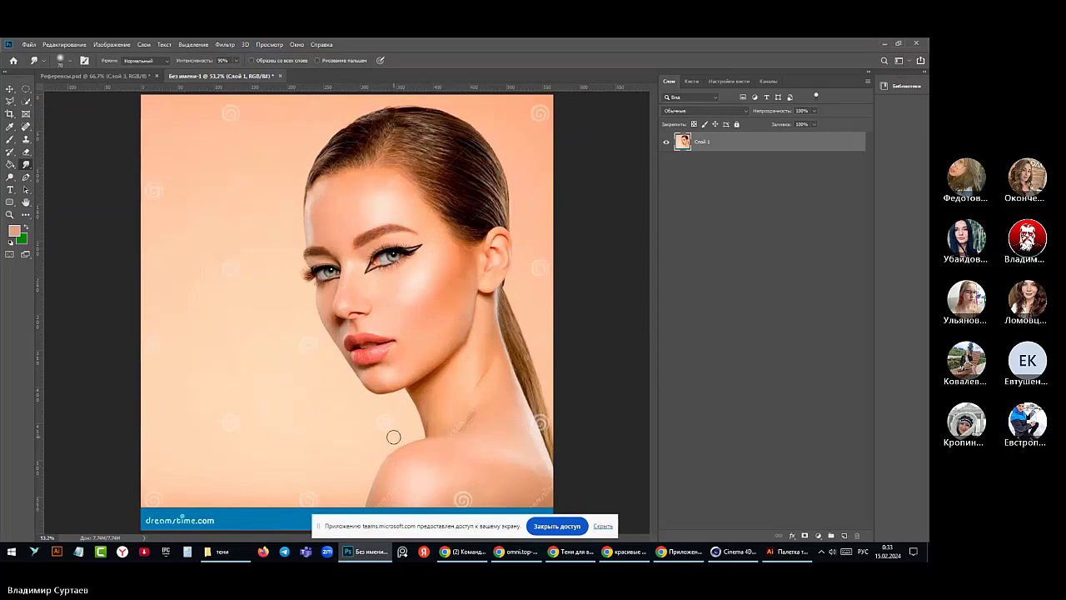
{"action": "scroll", "coordinate": [468, 478], "scroll_direction": "down", "scroll_amount": 3}
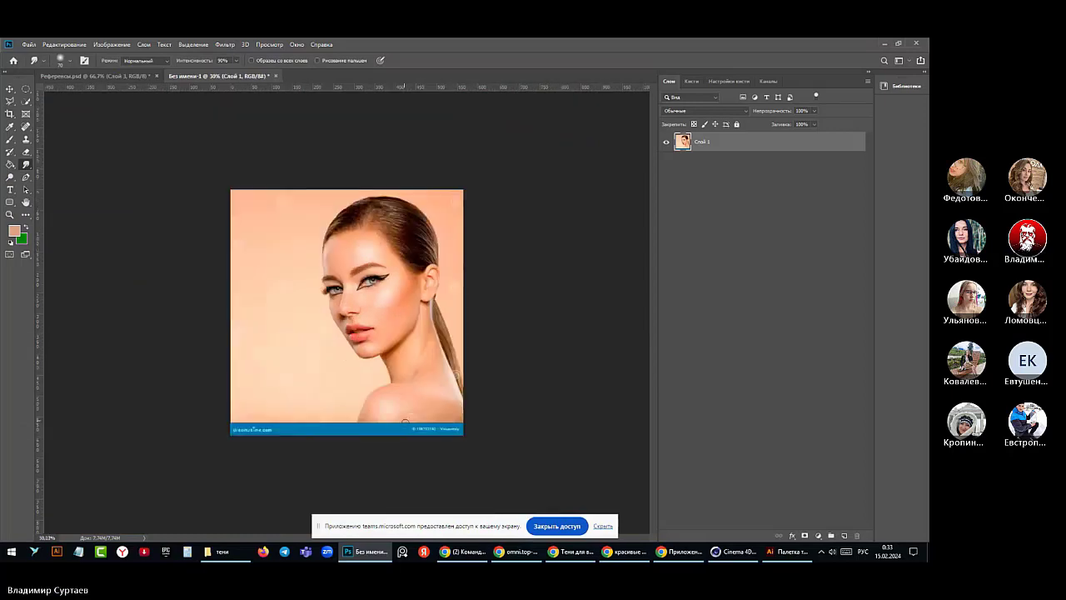
{"action": "scroll", "coordinate": [416, 442], "scroll_direction": "up", "scroll_amount": 2}
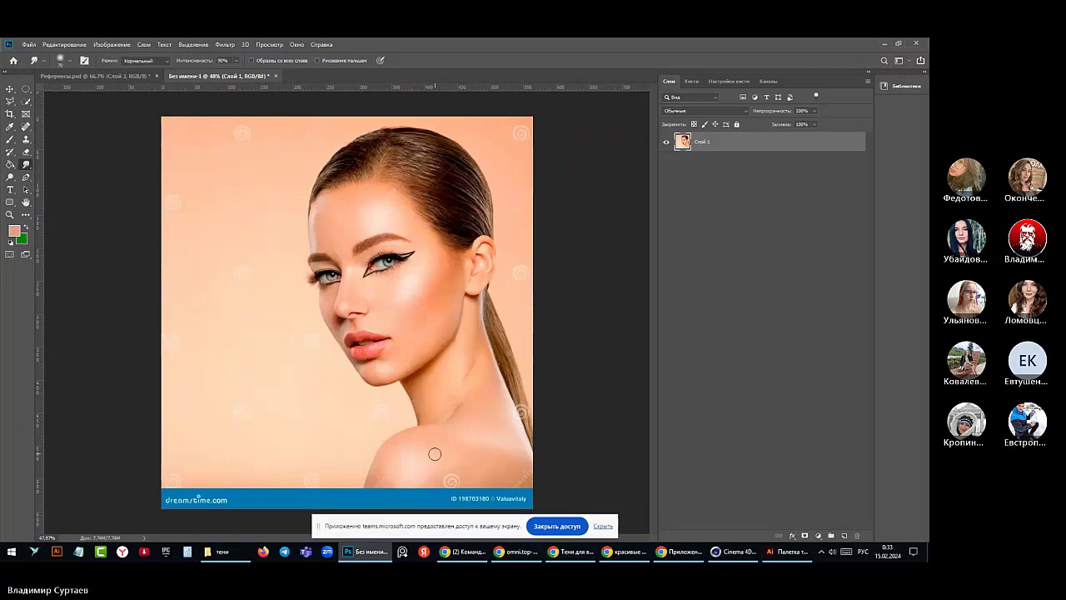
{"action": "scroll", "coordinate": [453, 476], "scroll_direction": "up", "scroll_amount": 4}
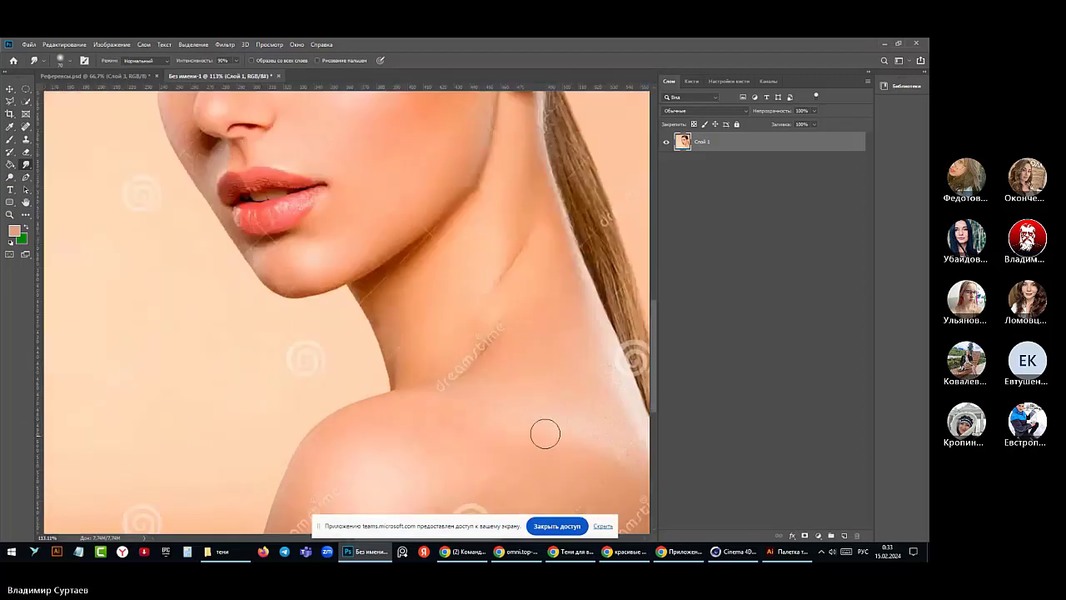
{"action": "left_click_drag", "start_coordinate": [650, 352], "coordinate": [648, 397]}
{"action": "key", "text": "l"}
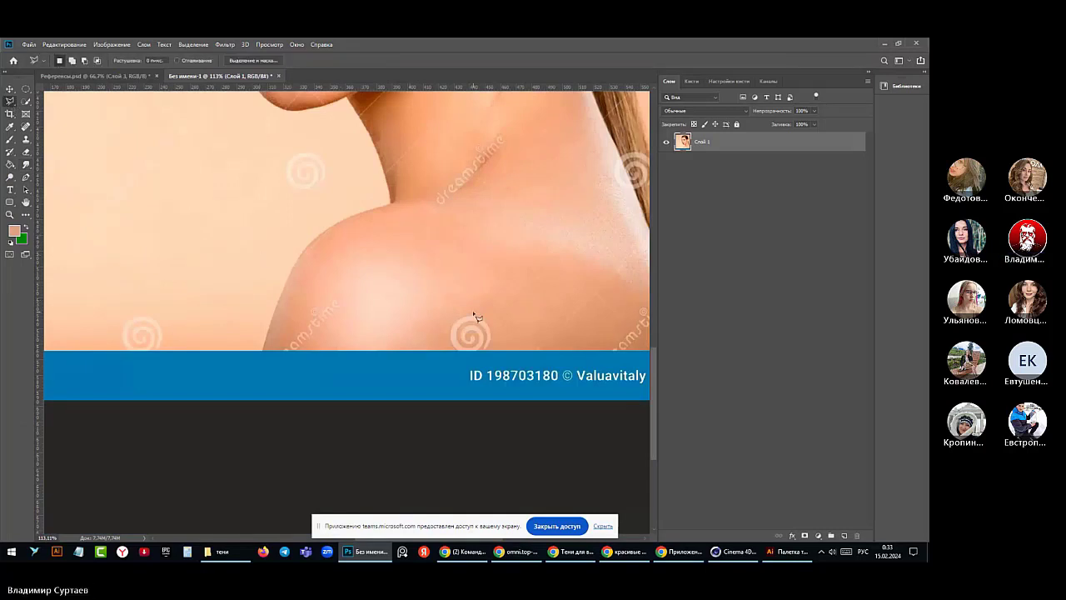
{"action": "mouse_move", "coordinate": [460, 314]}
{"action": "left_mouse_down"}
{"action": "mouse_move", "coordinate": [448, 337]}
{"action": "mouse_move", "coordinate": [455, 353]}
{"action": "mouse_move", "coordinate": [494, 357]}
{"action": "mouse_move", "coordinate": [494, 320]}
{"action": "mouse_move", "coordinate": [463, 318]}
{"action": "left_mouse_up"}
- Content-Aware fill the lassoed shoulder spiral and deselect
{"action": "left_click", "coordinate": [64, 44]}
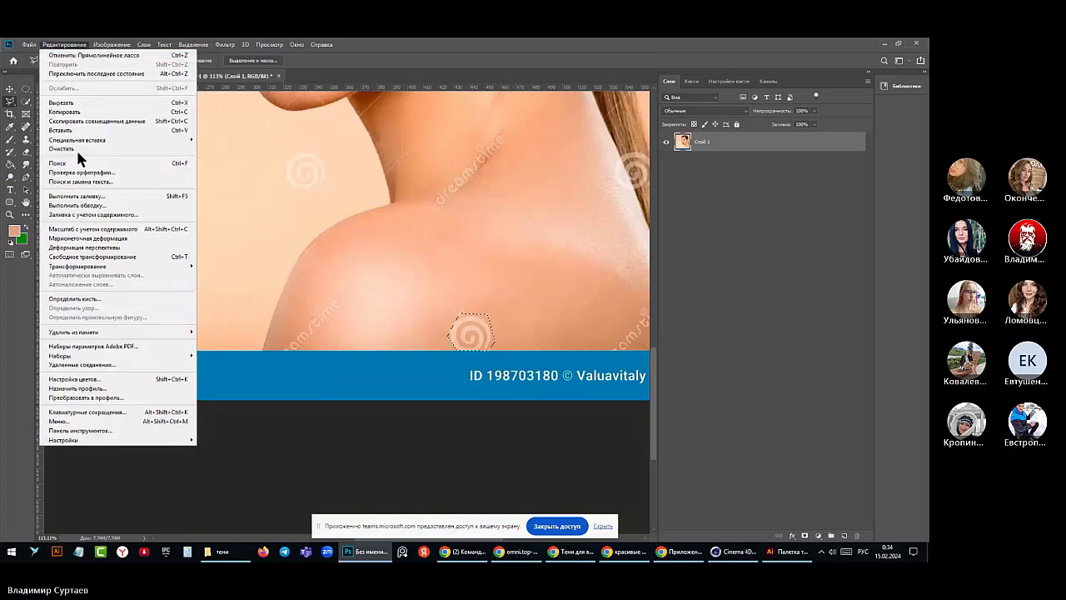
{"action": "left_click", "coordinate": [70, 194]}
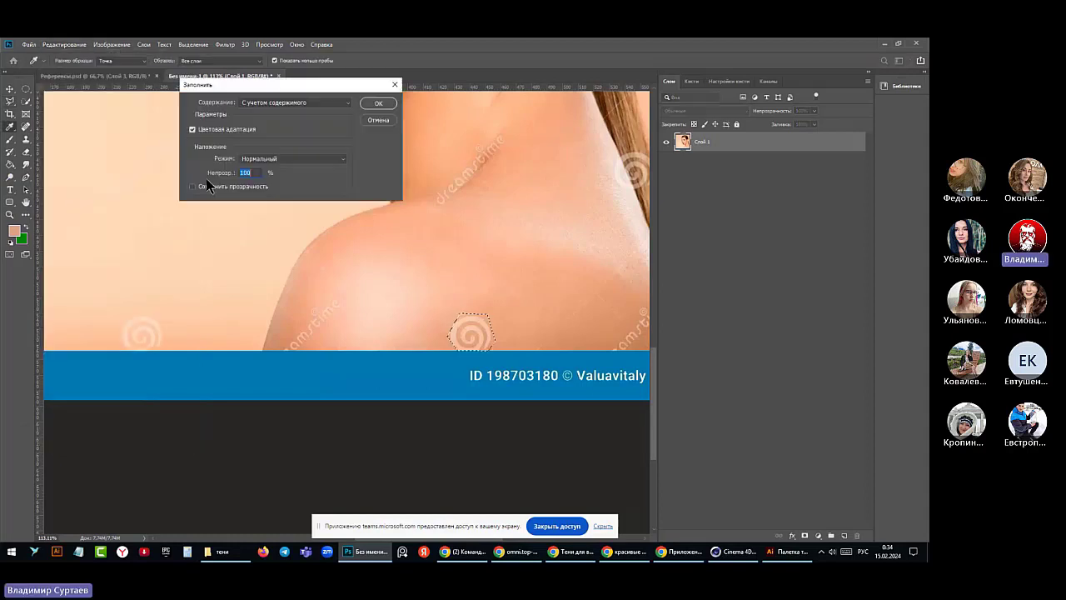
{"action": "left_click", "coordinate": [376, 105]}
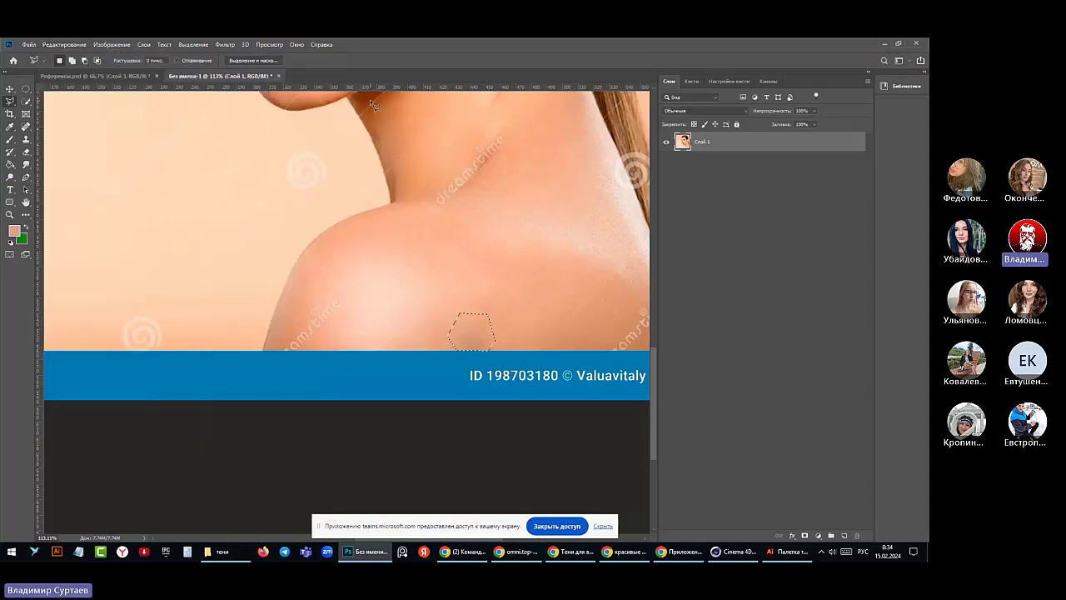
{"action": "left_click", "coordinate": [193, 44]}
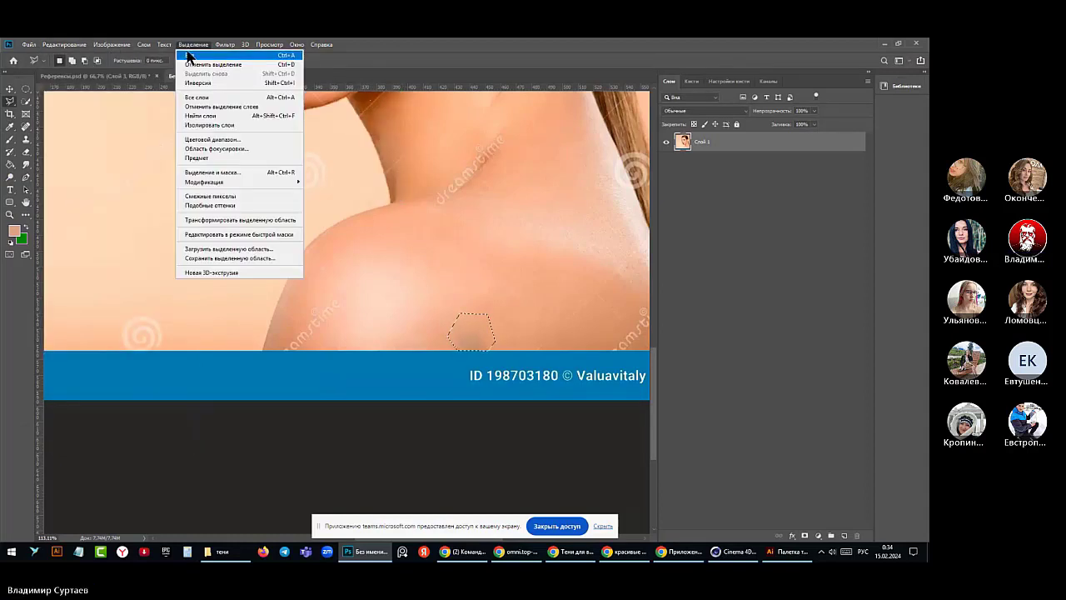
{"action": "left_click", "coordinate": [193, 58]}
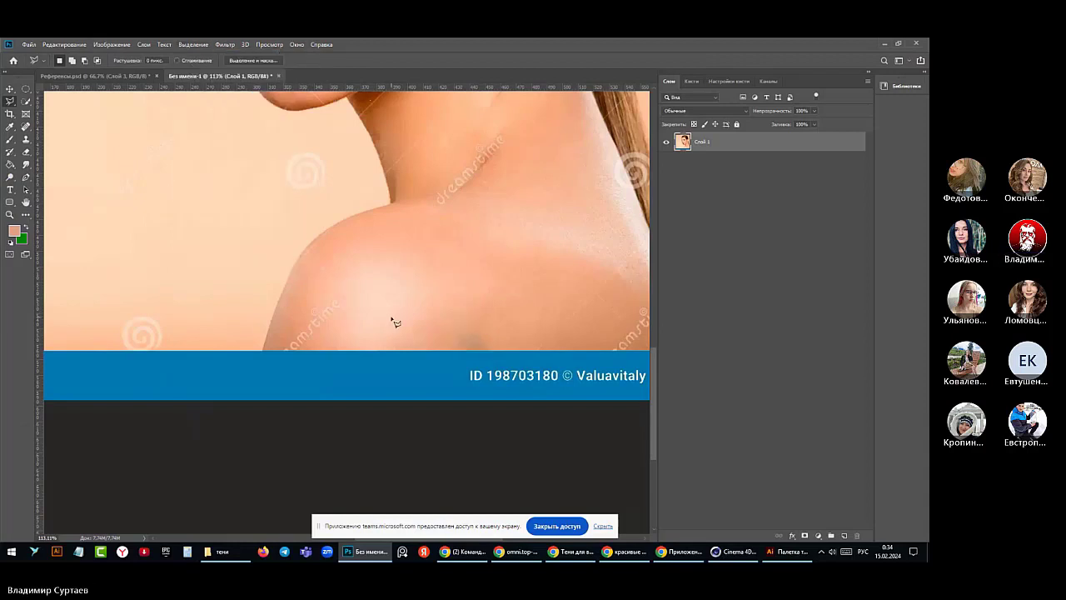
- Outline the spiral on the background left of the neck with a polygonal selection
{"action": "scroll", "coordinate": [388, 324], "scroll_direction": "down", "scroll_amount": 3}
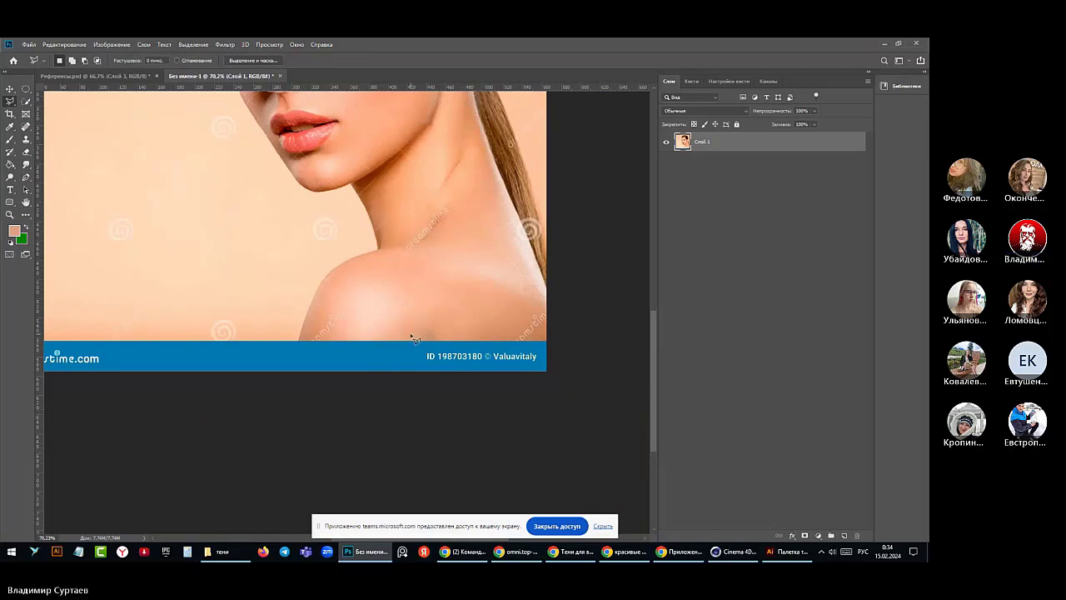
{"action": "scroll", "coordinate": [415, 247], "scroll_direction": "up", "scroll_amount": 4}
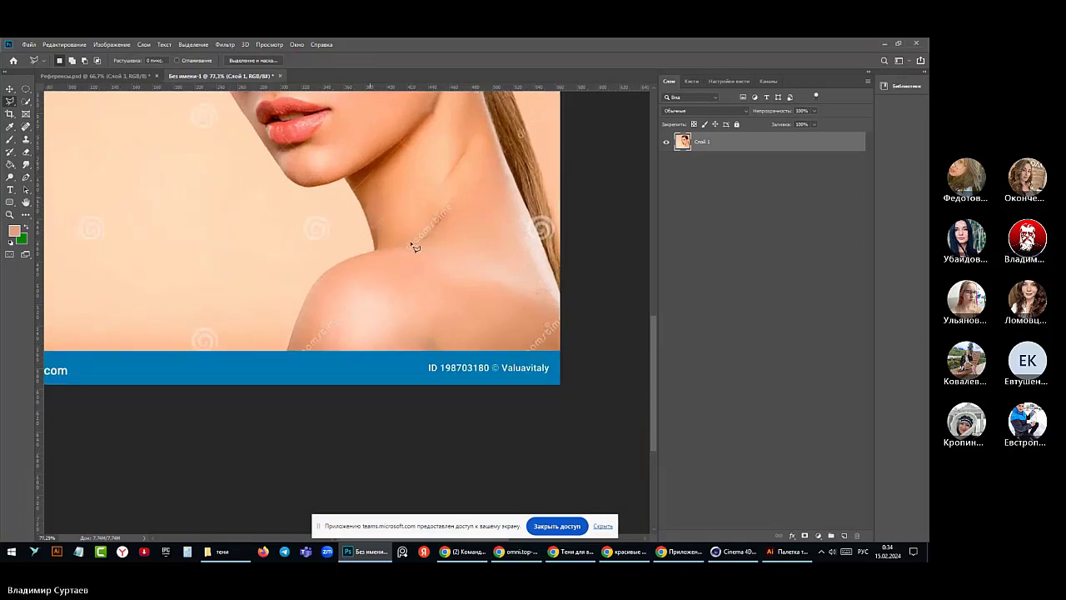
{"action": "scroll", "coordinate": [416, 245], "scroll_direction": "down", "scroll_amount": 1}
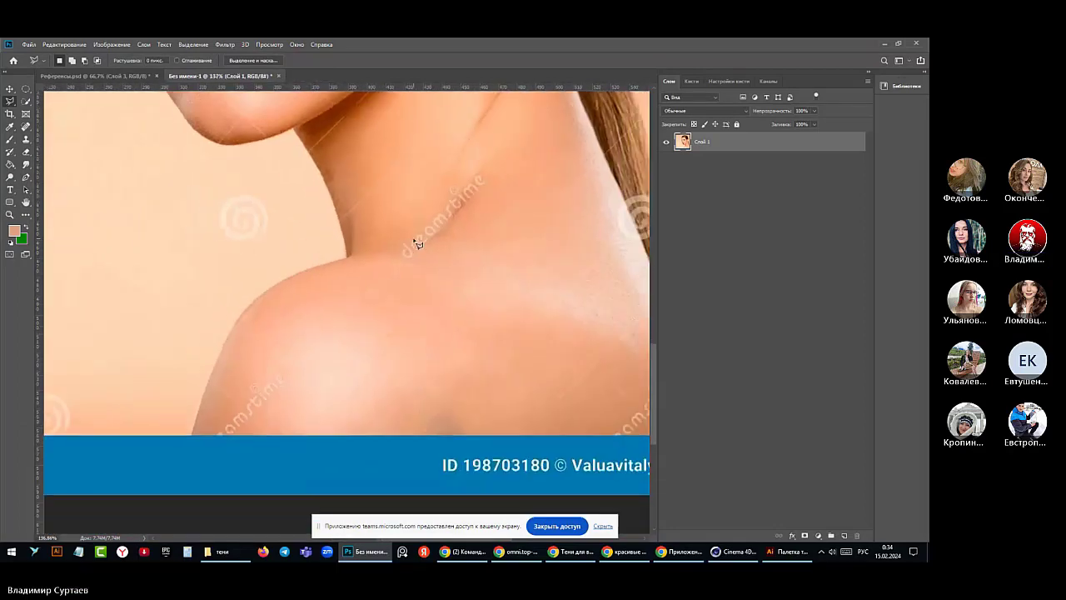
{"action": "left_click", "coordinate": [269, 235]}
{"action": "left_click", "coordinate": [248, 191]}
{"action": "left_click", "coordinate": [217, 198]}
{"action": "left_click", "coordinate": [215, 239]}
{"action": "left_click", "coordinate": [243, 239]}
{"action": "left_click", "coordinate": [272, 237]}
- Content-Aware fill the background spiral selection and deselect
{"action": "left_click", "coordinate": [64, 44]}
{"action": "left_click", "coordinate": [84, 180]}
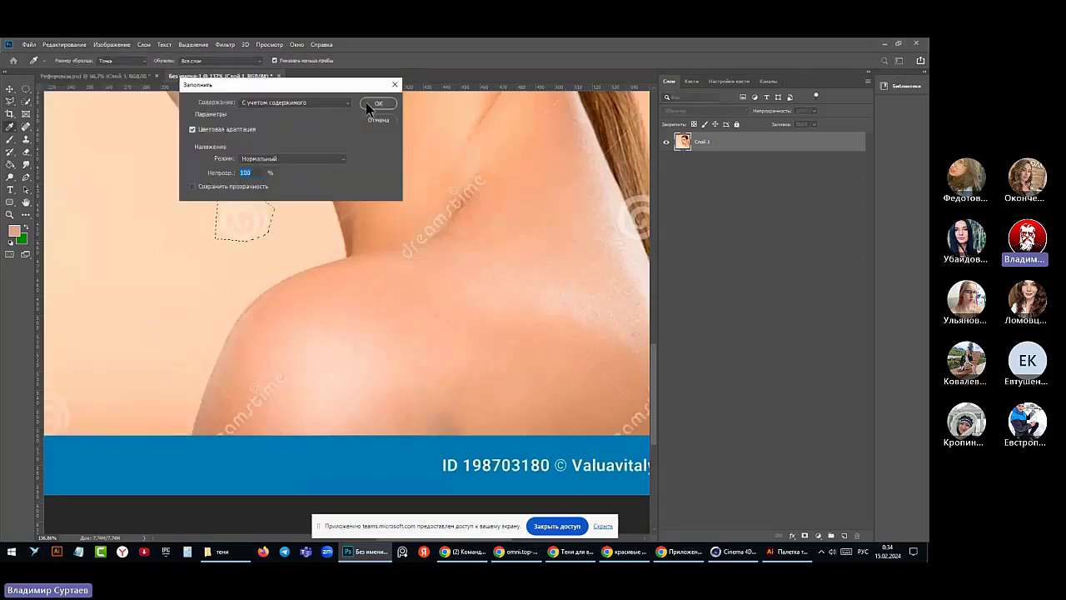
{"action": "left_click", "coordinate": [368, 105]}
{"action": "left_click", "coordinate": [195, 44]}
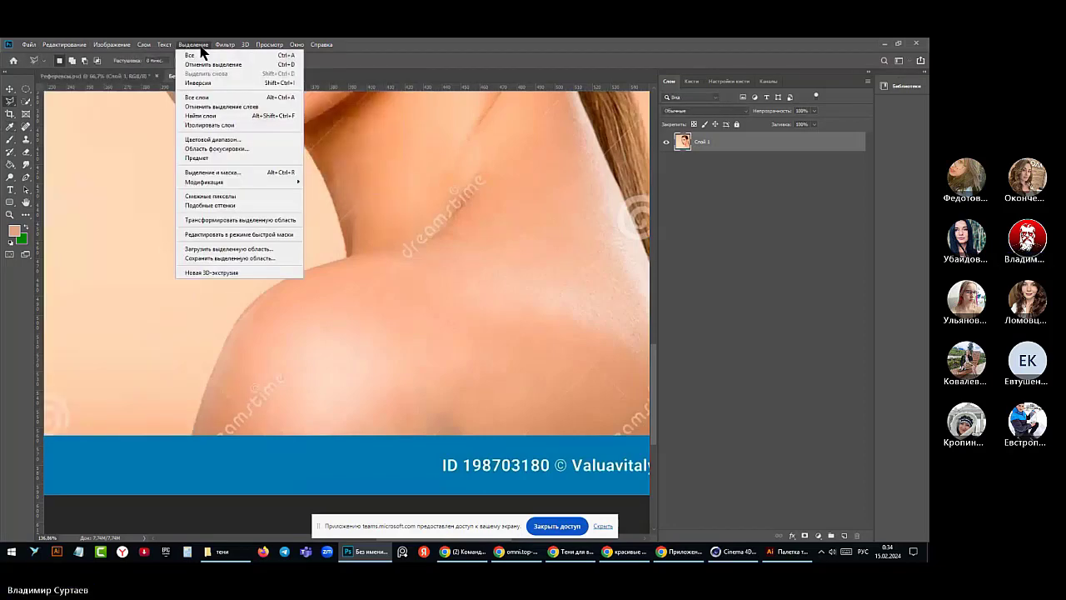
{"action": "left_click", "coordinate": [200, 53]}
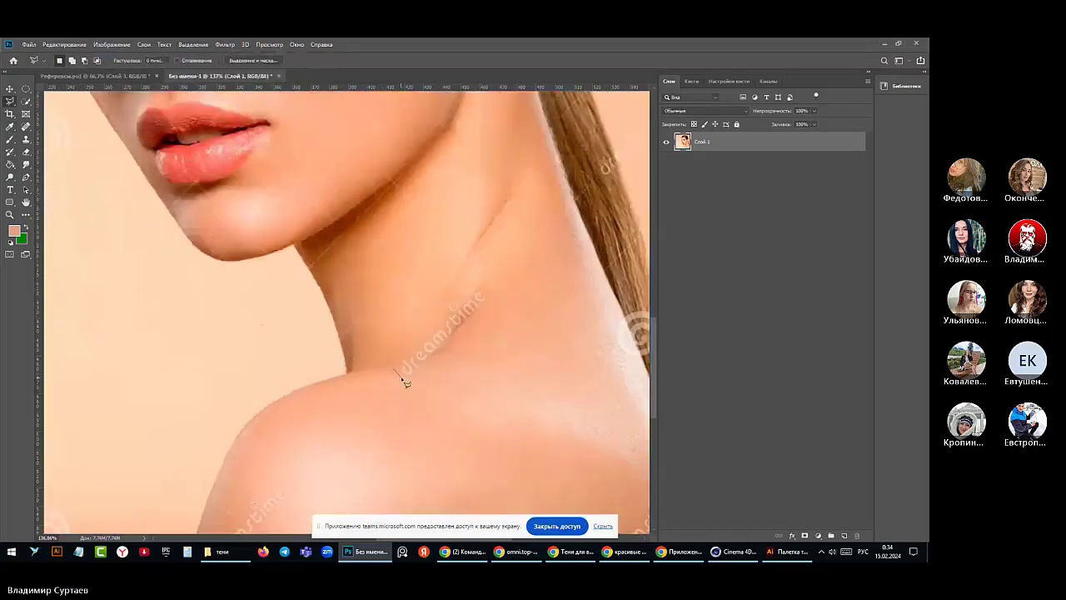
- Polygonal-lasso the diagonal lettering on the lower neck, Content-Aware fill it, and deselect
{"action": "left_click", "coordinate": [406, 379]}
{"action": "left_click", "coordinate": [492, 293]}
{"action": "left_click", "coordinate": [482, 285]}
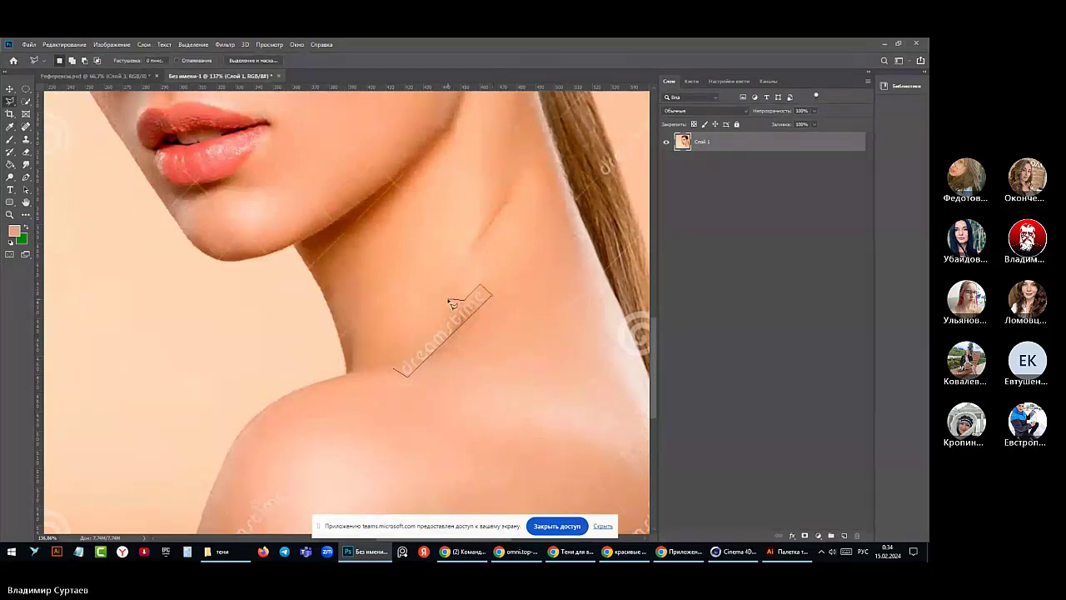
{"action": "left_click", "coordinate": [448, 299]}
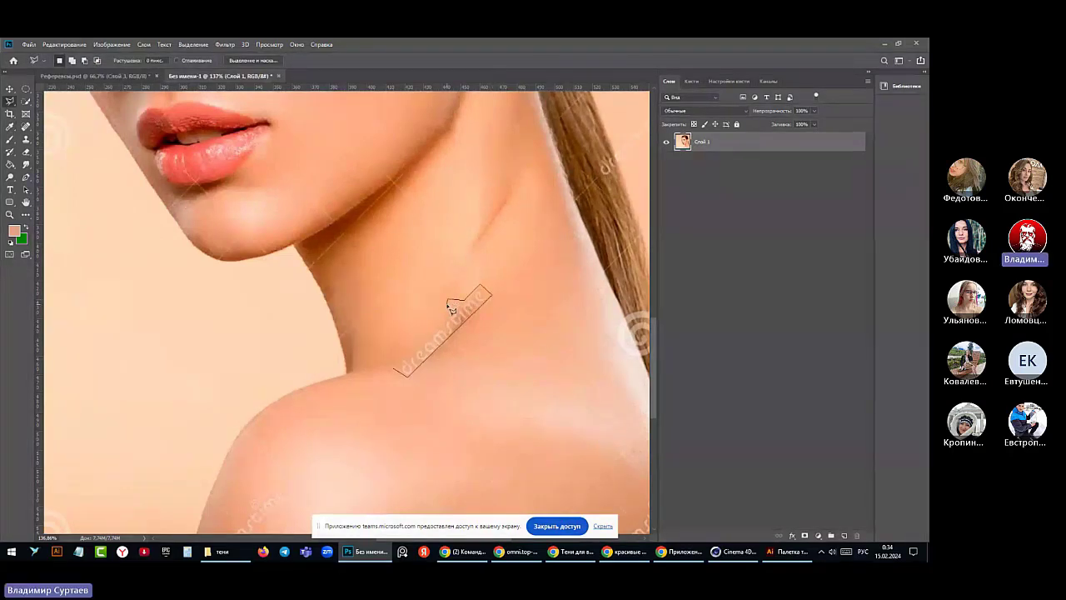
{"action": "left_click", "coordinate": [449, 309]}
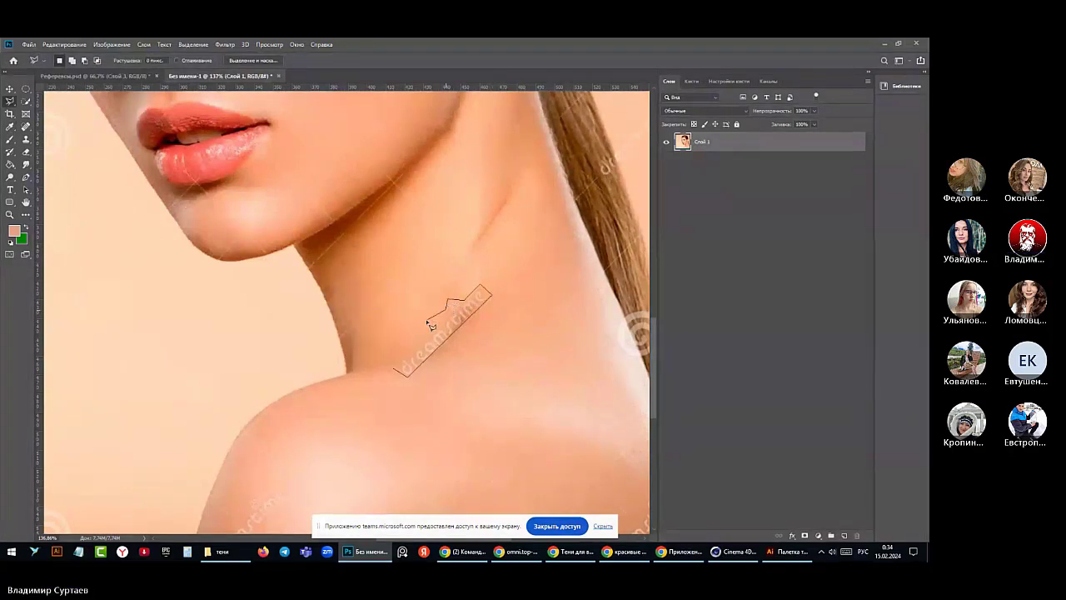
{"action": "left_click", "coordinate": [396, 370]}
{"action": "left_click", "coordinate": [396, 373]}
{"action": "left_click", "coordinate": [80, 44]}
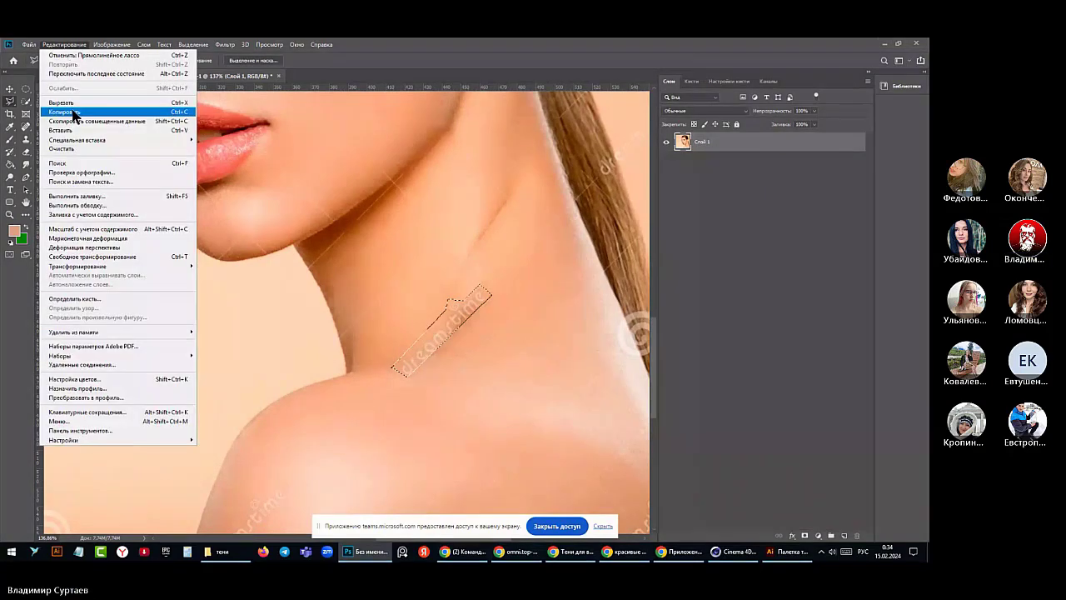
{"action": "left_click", "coordinate": [76, 196]}
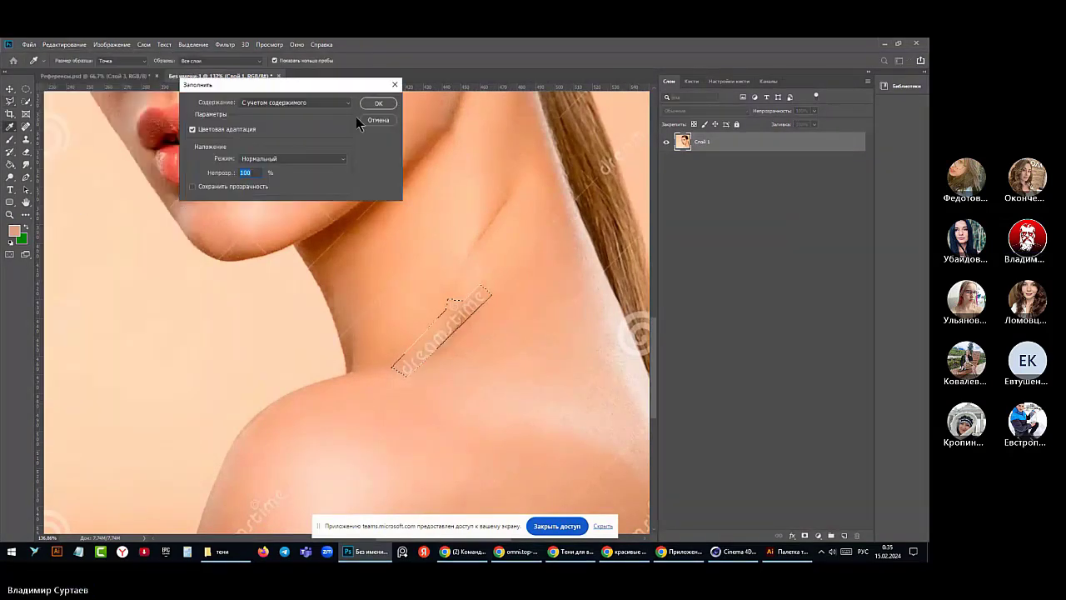
{"action": "left_click", "coordinate": [378, 103]}
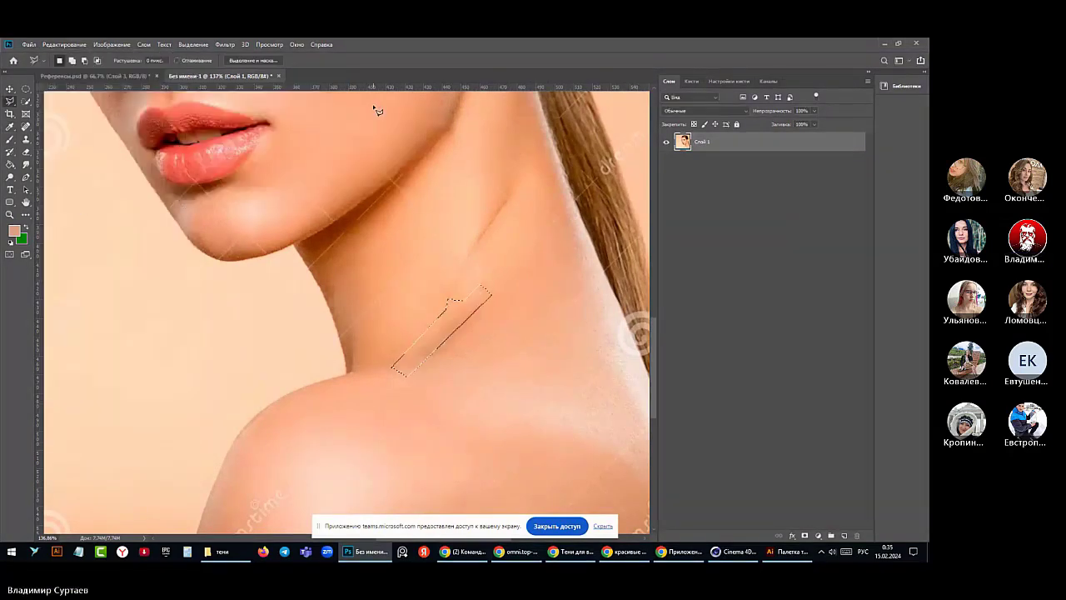
{"action": "left_click", "coordinate": [193, 45]}
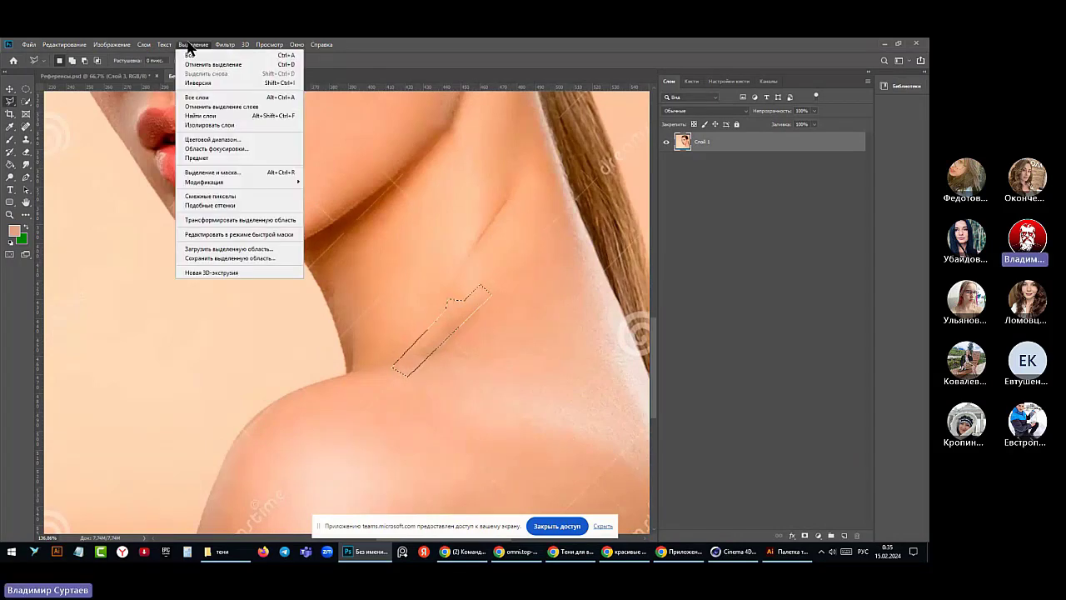
{"action": "left_click", "coordinate": [193, 57]}
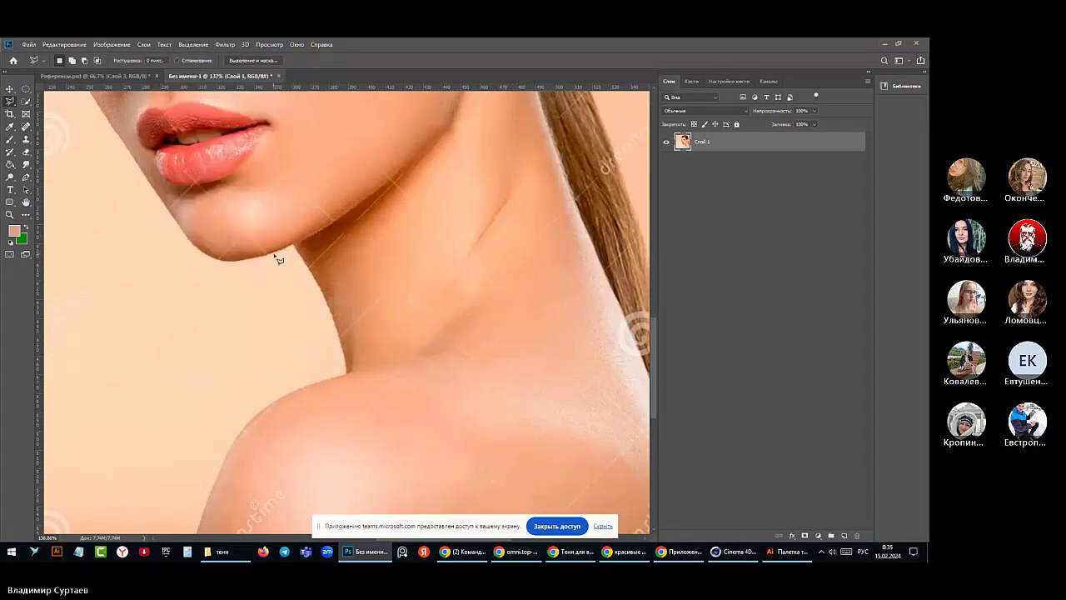
- Outline the diagonal watermark lettering along the shoulder's lower left edge
{"action": "scroll", "coordinate": [275, 264], "scroll_direction": "down", "scroll_amount": 4}
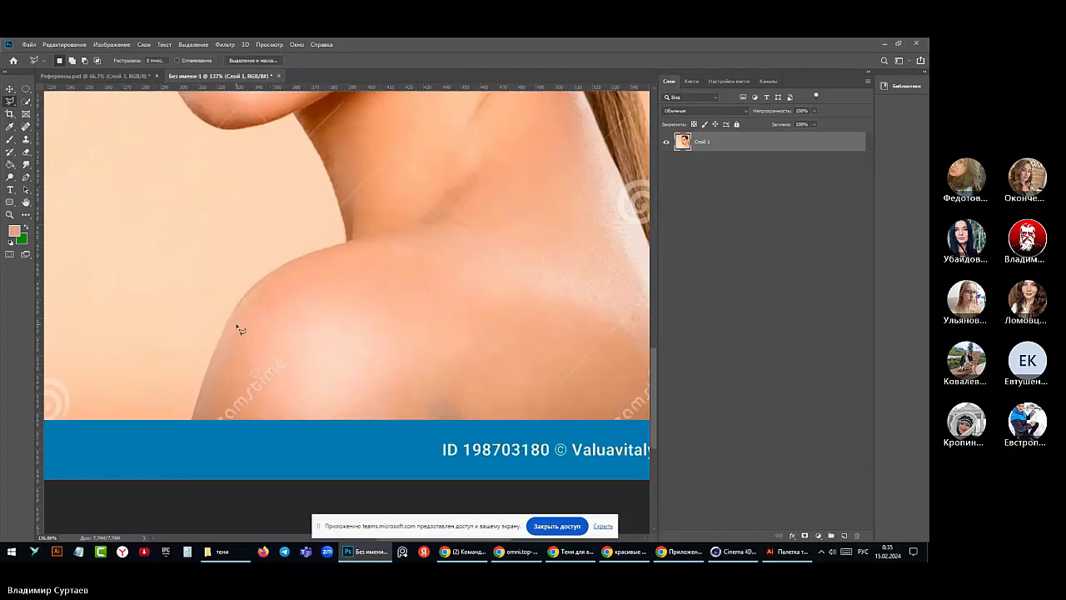
{"action": "left_click", "coordinate": [207, 419]}
{"action": "left_click", "coordinate": [238, 419]}
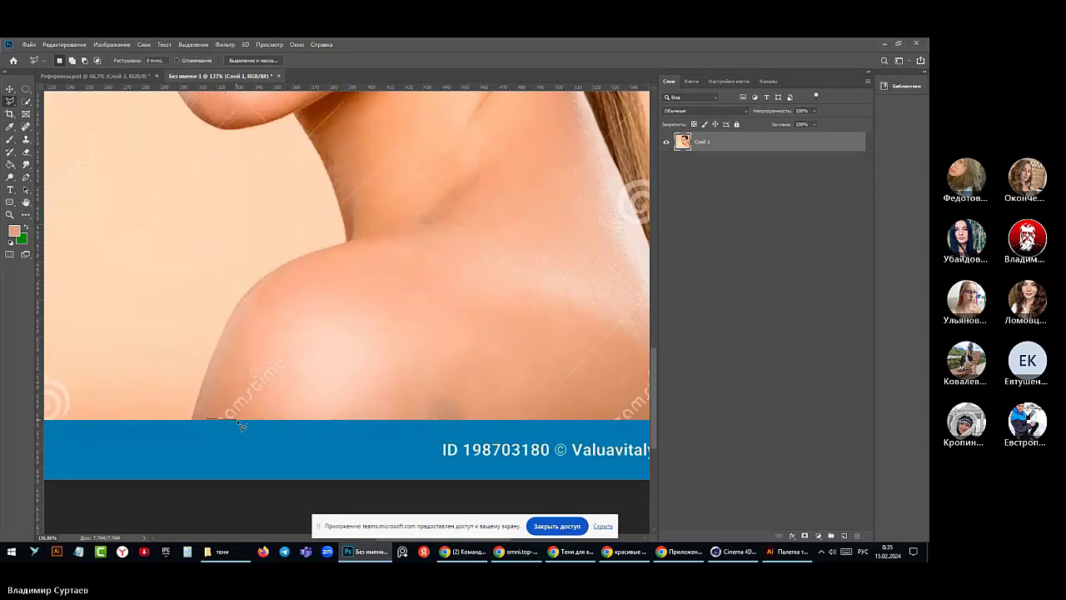
{"action": "left_click", "coordinate": [293, 367]}
{"action": "left_click", "coordinate": [250, 368]}
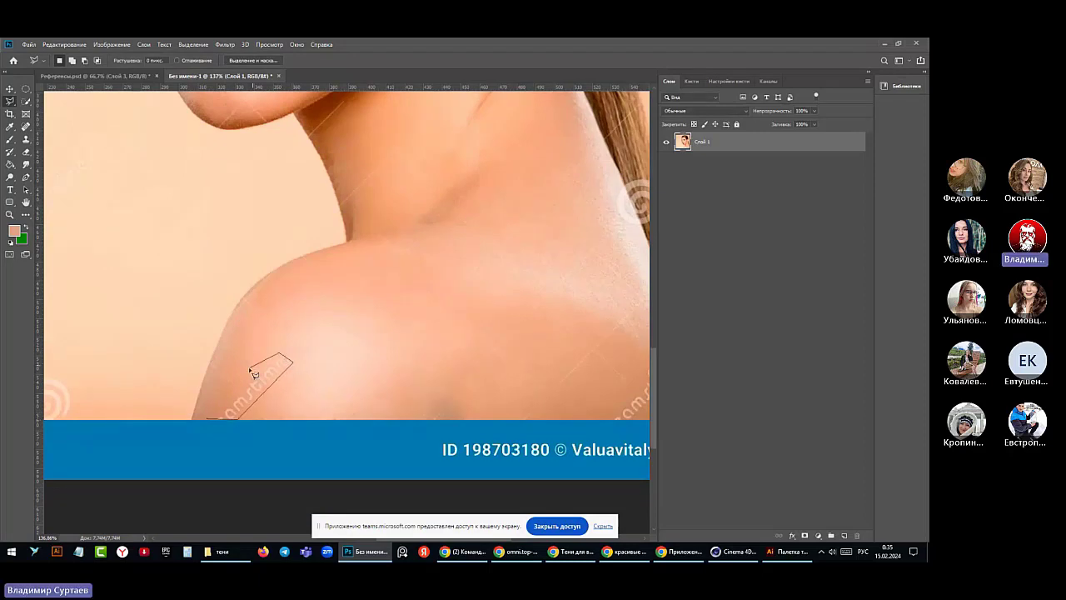
{"action": "left_click", "coordinate": [235, 411]}
- Content-Aware fill the shoulder lettering, deselect, and pan toward the shoulder's right edge
{"action": "left_click", "coordinate": [60, 44]}
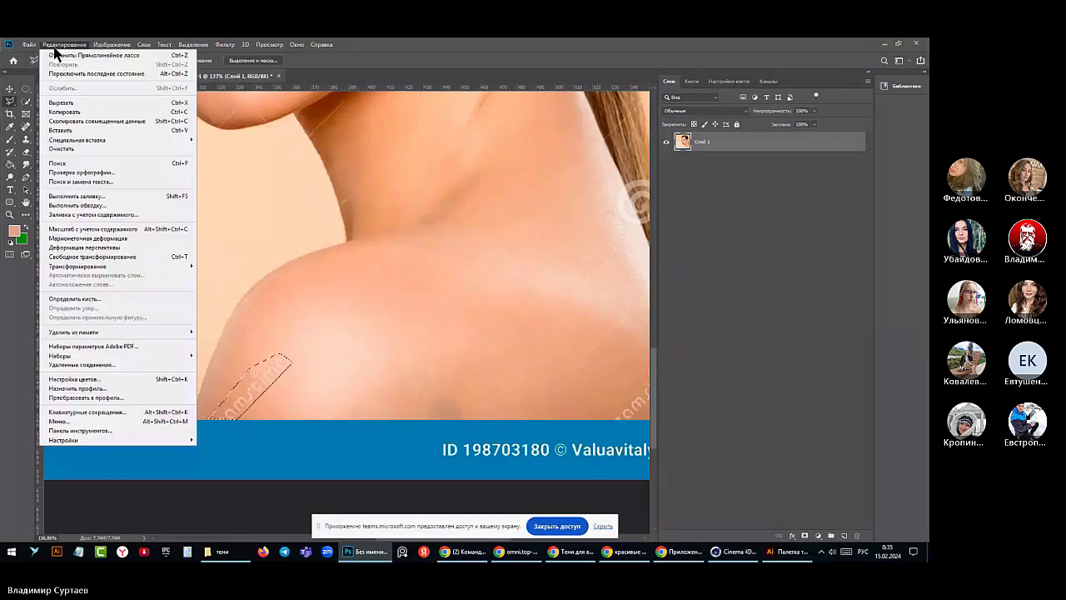
{"action": "left_click", "coordinate": [75, 196]}
{"action": "left_click", "coordinate": [378, 103]}
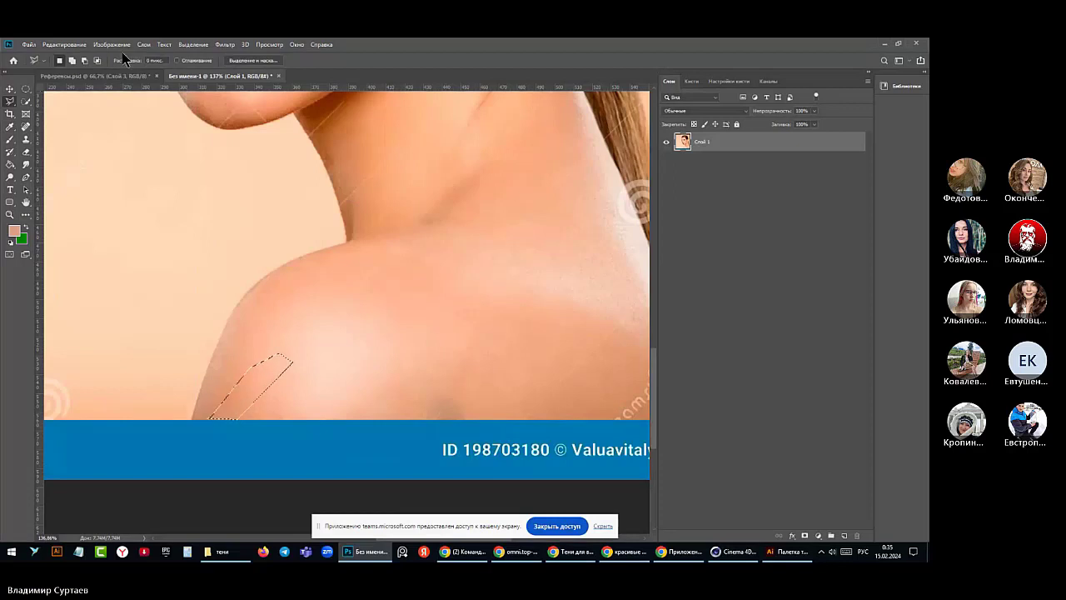
{"action": "left_click", "coordinate": [192, 44]}
{"action": "left_click", "coordinate": [197, 64]}
{"action": "scroll", "coordinate": [258, 392], "scroll_direction": "down", "scroll_amount": 2}
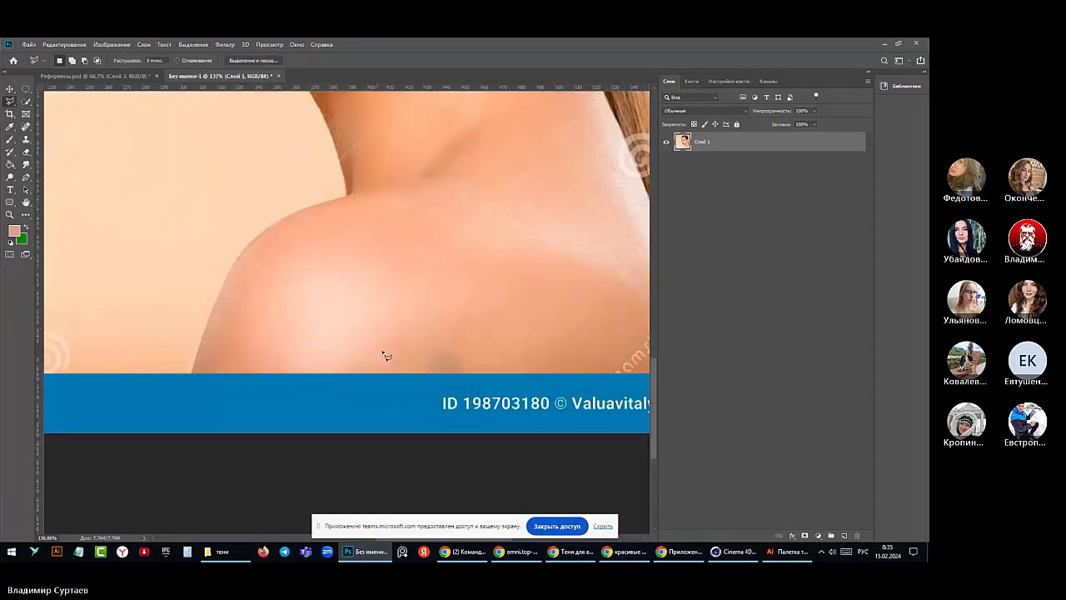
{"action": "left_click_drag", "start_coordinate": [435, 318], "coordinate": [197, 330]}
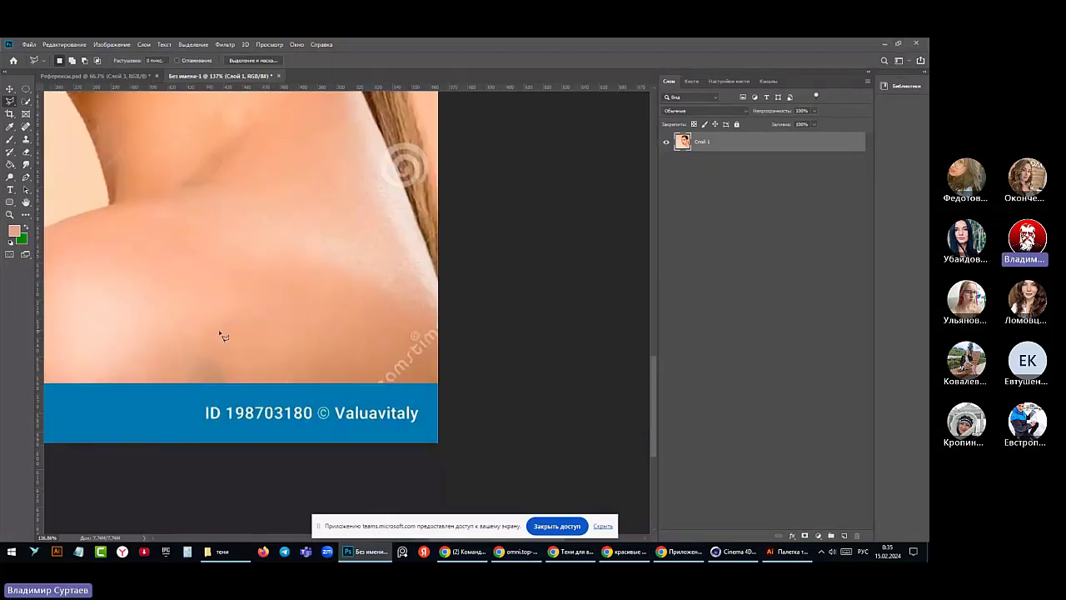
- Polygonal-lasso the lettering at the shoulder's right edge, Content-Aware fill it, then lasso the spiral by the hair
{"action": "left_click", "coordinate": [407, 331]}
{"action": "left_click", "coordinate": [407, 349]}
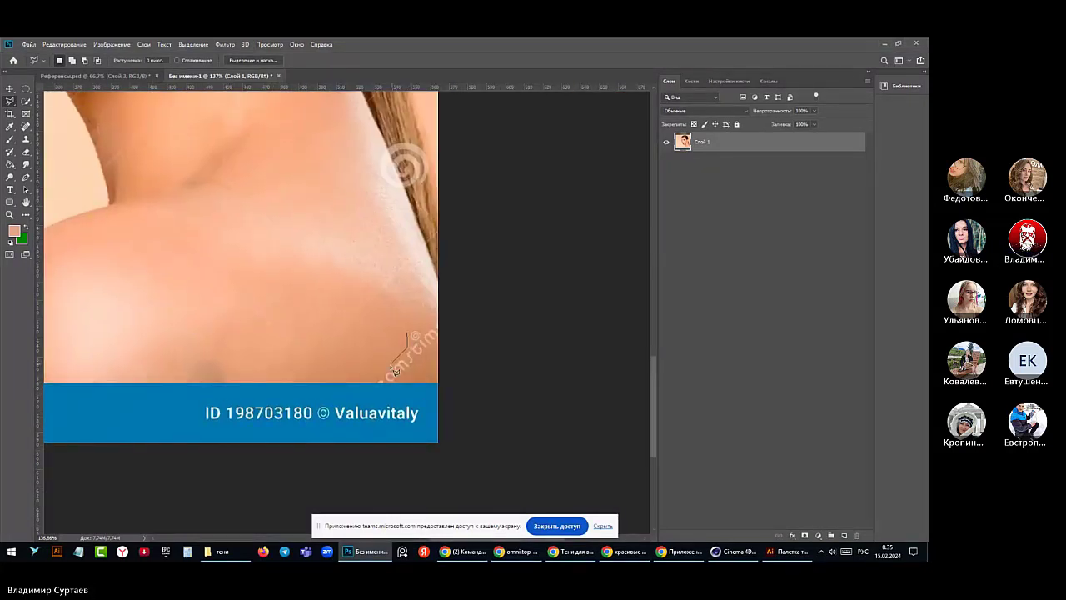
{"action": "left_click", "coordinate": [377, 383]}
{"action": "left_click", "coordinate": [440, 346]}
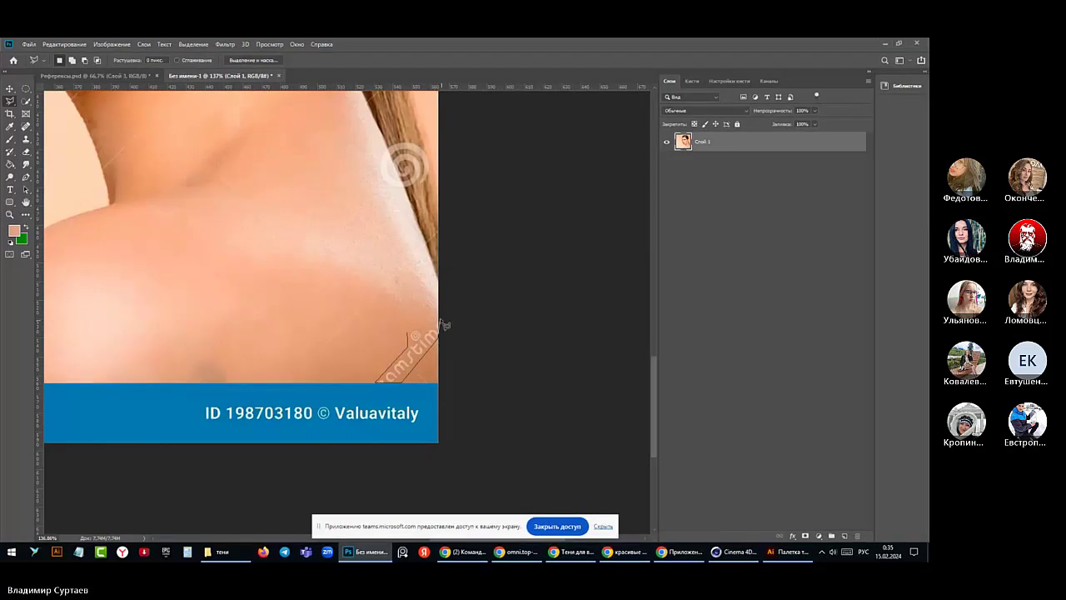
{"action": "left_click", "coordinate": [439, 318]}
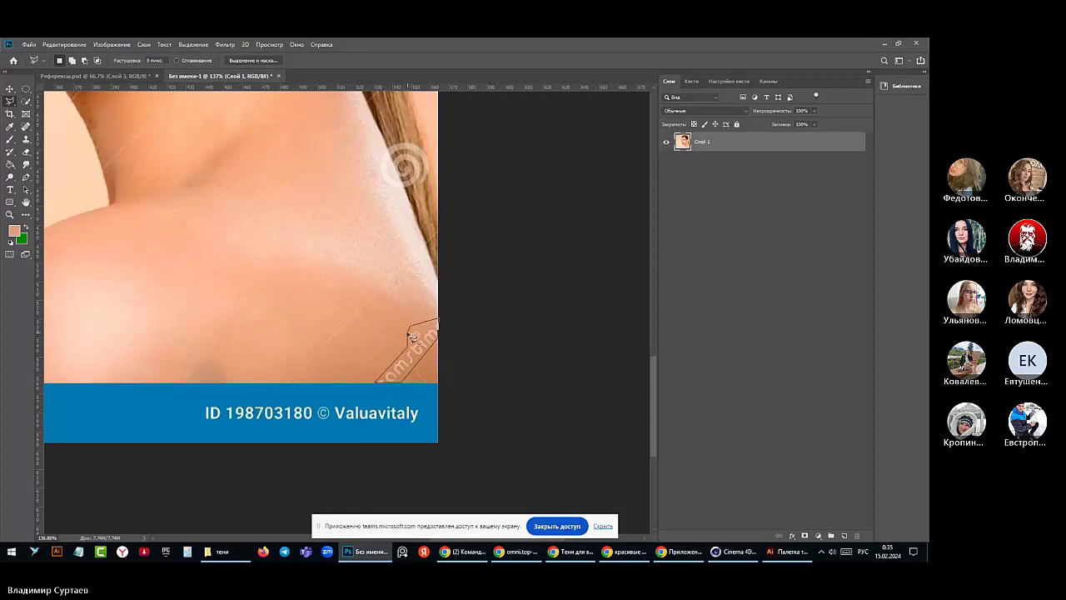
{"action": "left_click", "coordinate": [411, 335]}
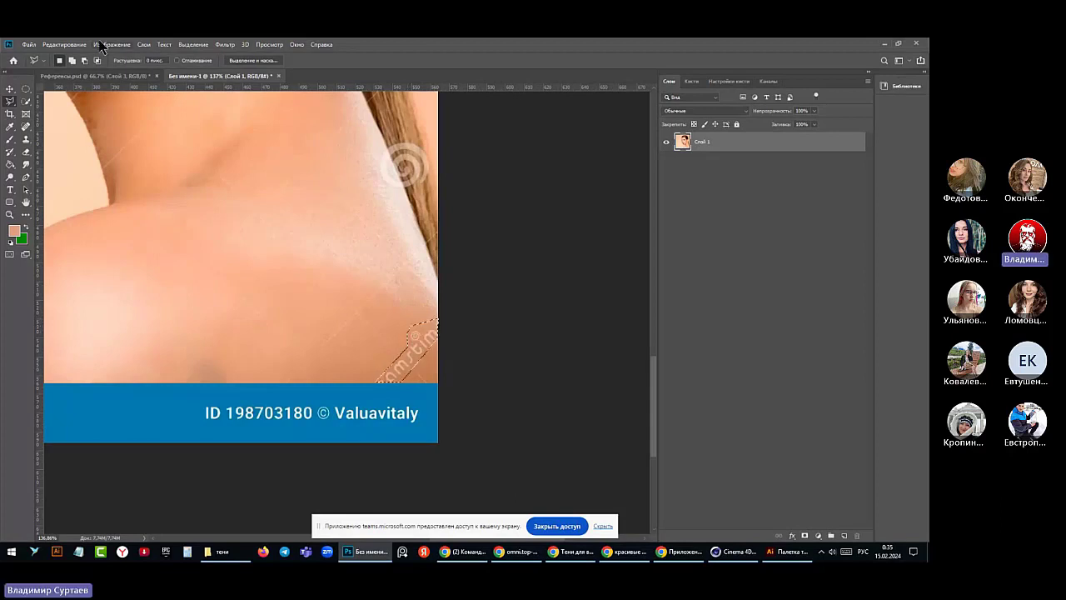
{"action": "left_click", "coordinate": [65, 44]}
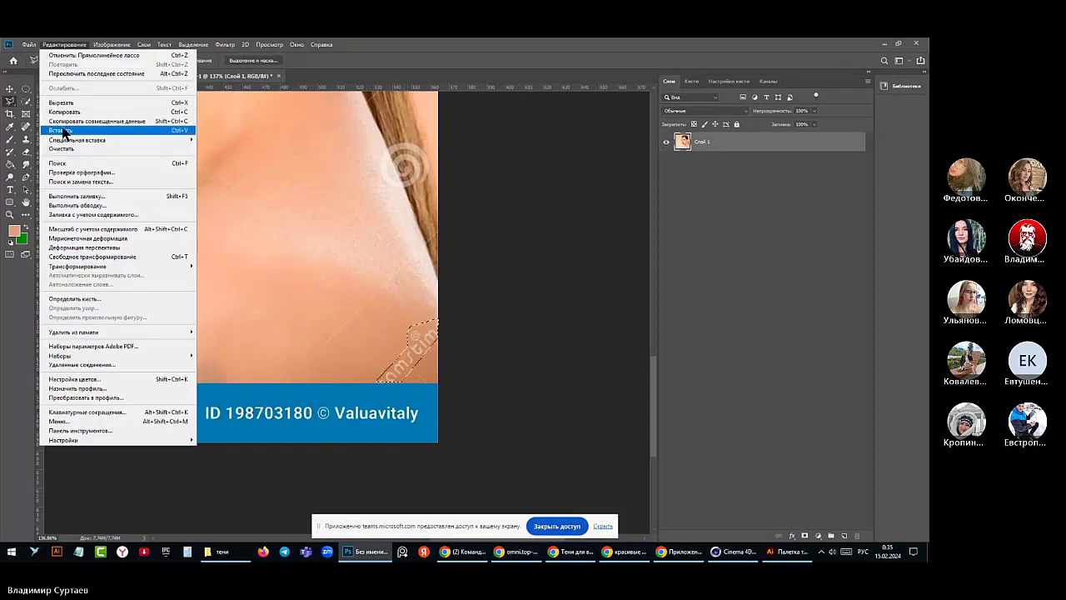
{"action": "left_click", "coordinate": [82, 196]}
{"action": "left_click", "coordinate": [368, 106]}
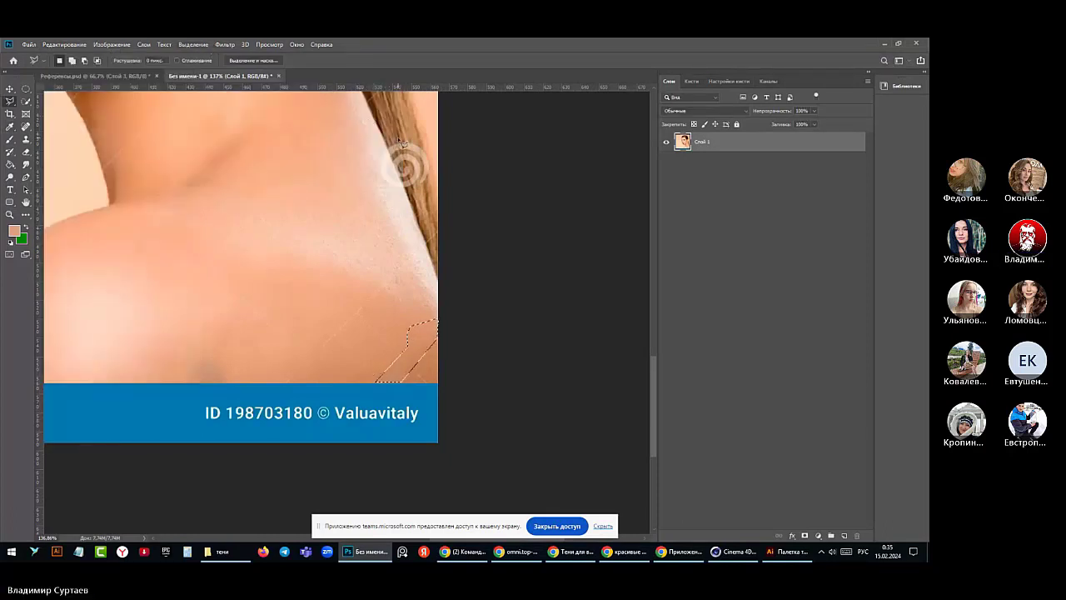
{"action": "mouse_move", "coordinate": [375, 150]}
{"action": "left_mouse_down"}
{"action": "mouse_move", "coordinate": [378, 180]}
{"action": "mouse_move", "coordinate": [397, 197]}
{"action": "mouse_move", "coordinate": [427, 191]}
{"action": "mouse_move", "coordinate": [434, 174]}
{"action": "mouse_move", "coordinate": [404, 141]}
{"action": "left_mouse_up"}
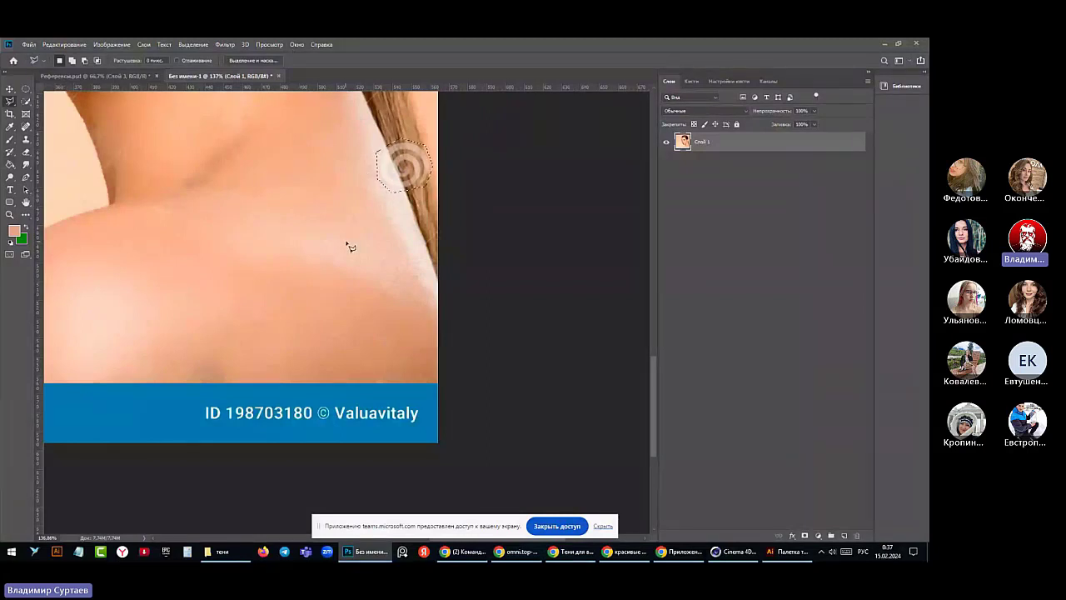
- Content-Aware fill the lassoed spiral beside the hair and deselect
{"action": "scroll", "coordinate": [363, 241], "scroll_direction": "up", "scroll_amount": 1}
{"action": "scroll", "coordinate": [364, 243], "scroll_direction": "up", "scroll_amount": 3}
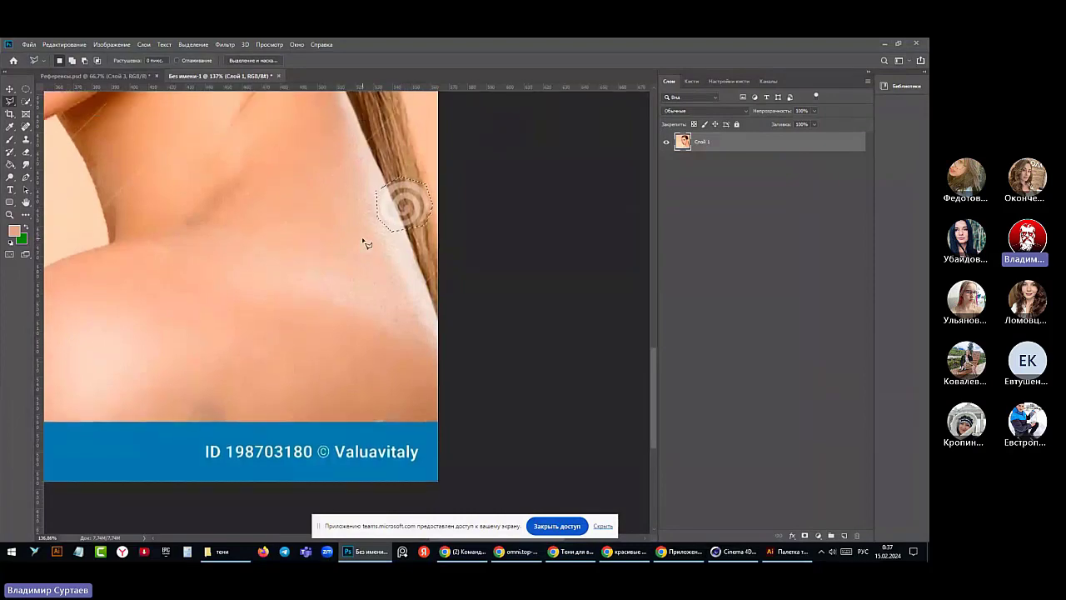
{"action": "scroll", "coordinate": [367, 237], "scroll_direction": "down", "scroll_amount": 2}
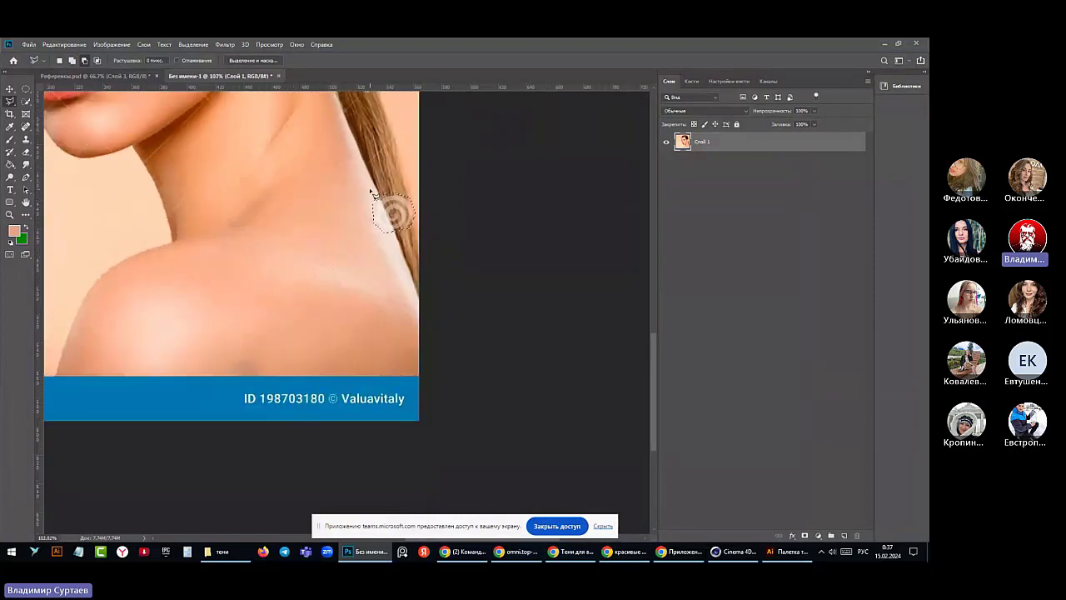
{"action": "scroll", "coordinate": [372, 200], "scroll_direction": "up", "scroll_amount": 1}
{"action": "scroll", "coordinate": [372, 195], "scroll_direction": "up", "scroll_amount": 2}
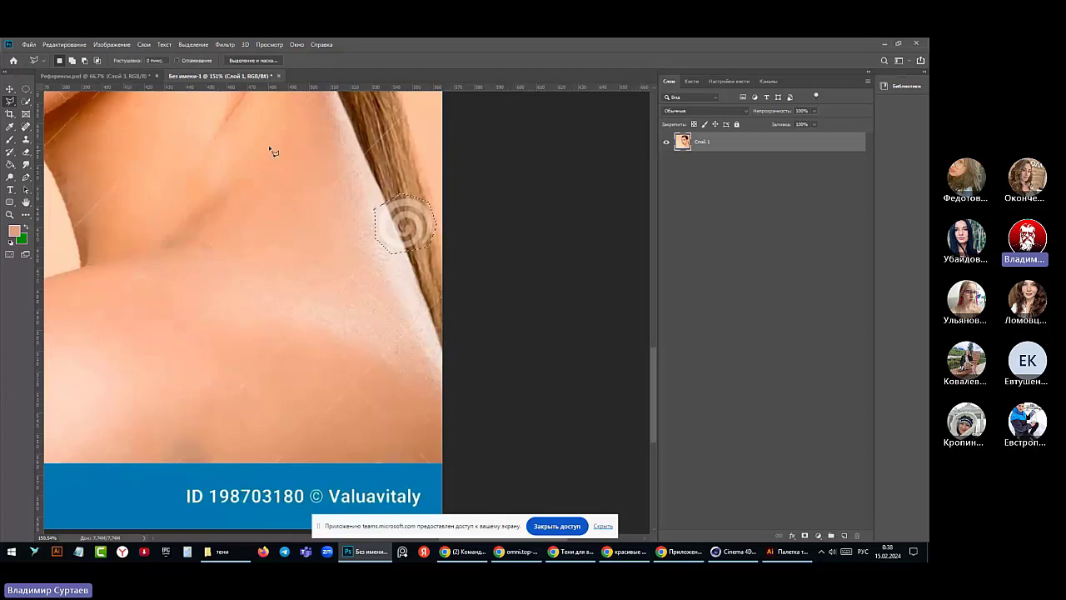
{"action": "left_click", "coordinate": [64, 44]}
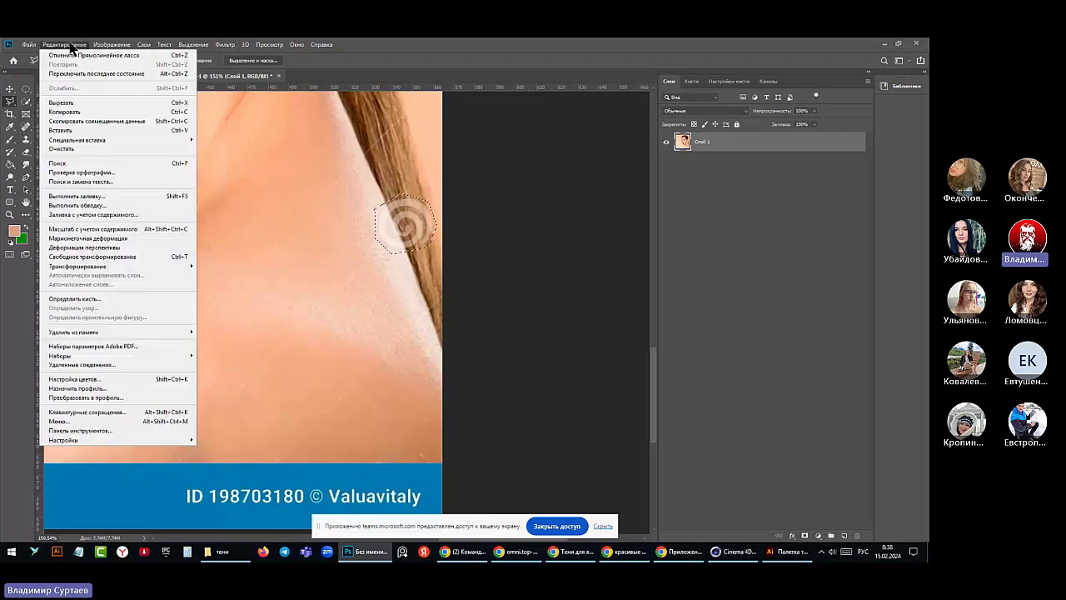
{"action": "left_click", "coordinate": [77, 196]}
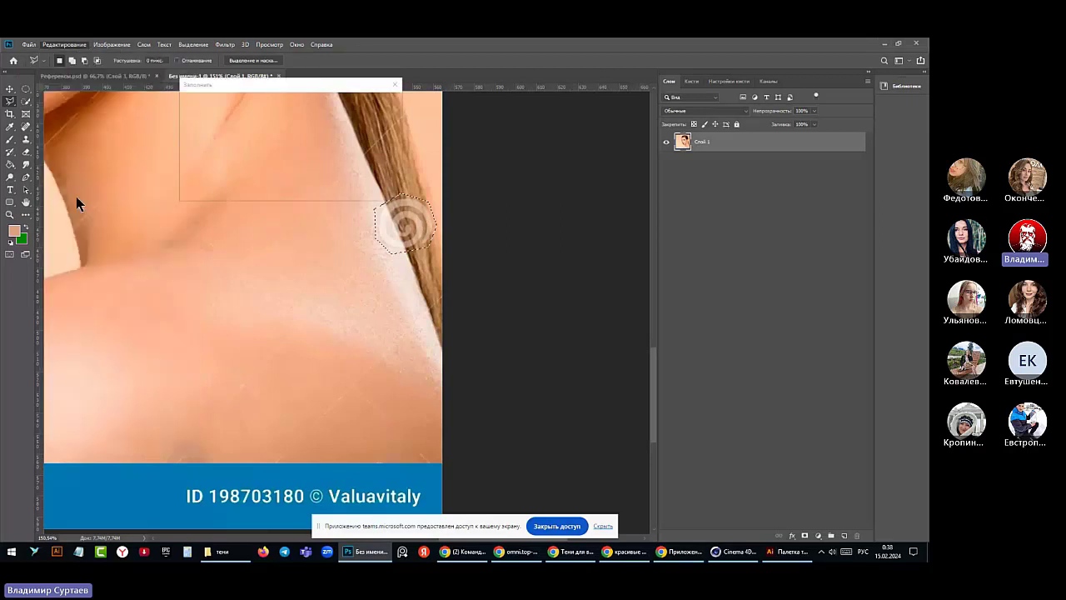
{"action": "left_click", "coordinate": [374, 105]}
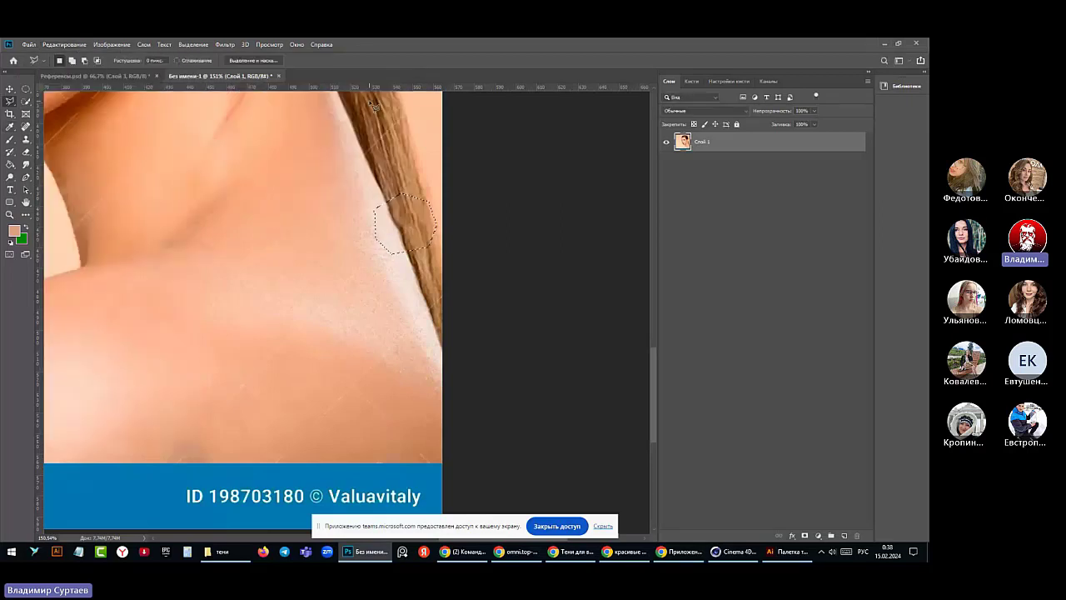
{"action": "left_click", "coordinate": [193, 44]}
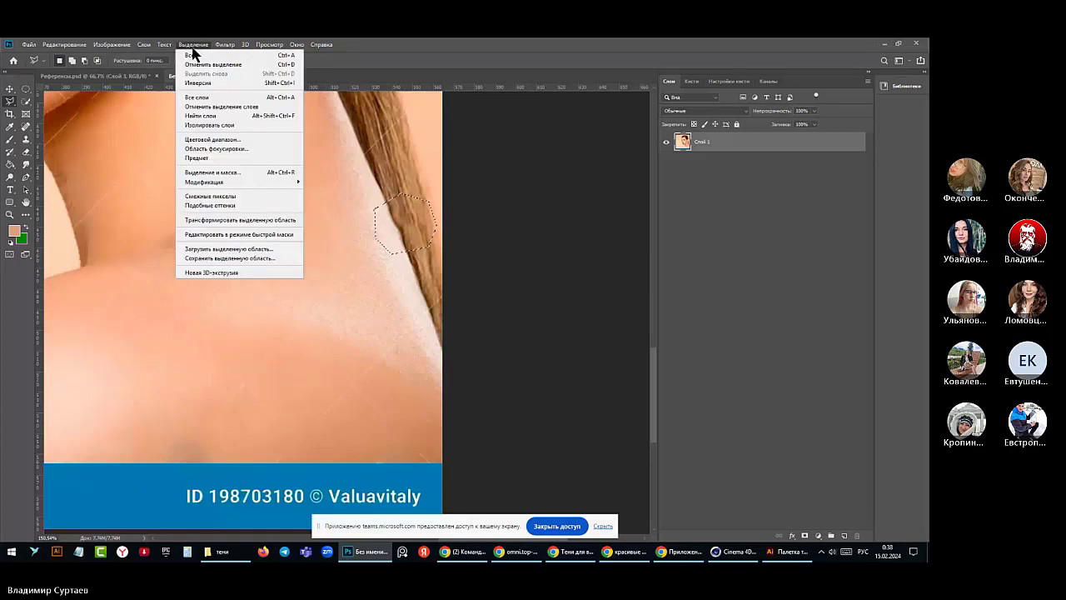
{"action": "left_click", "coordinate": [193, 64]}
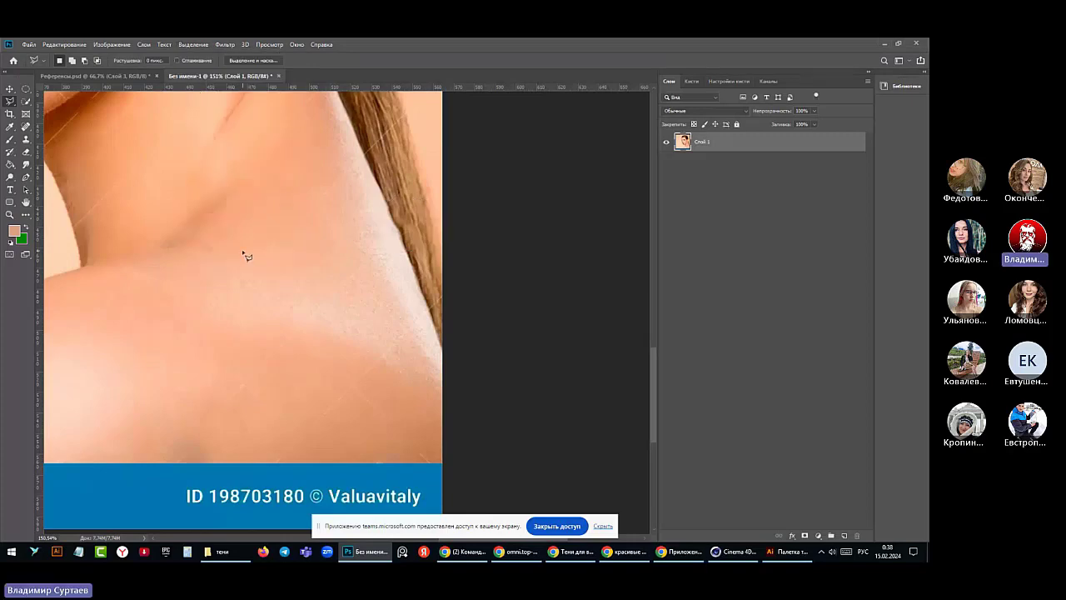
{"action": "scroll", "coordinate": [246, 257], "scroll_direction": "down", "scroll_amount": 5}
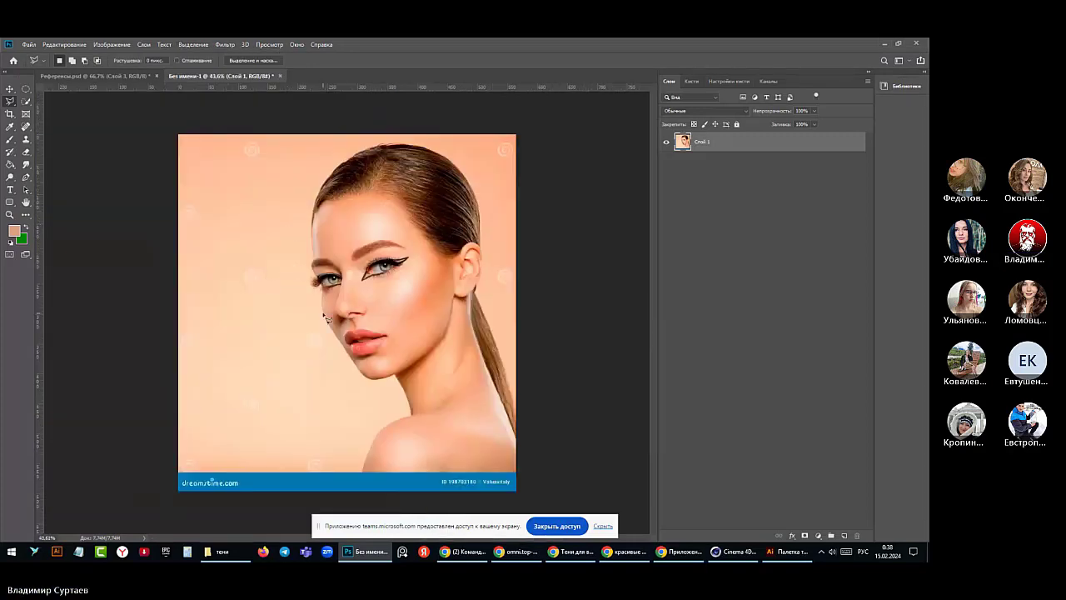
- Lasso the top-right corner spiral and content-aware fill it away
{"action": "scroll", "coordinate": [327, 318], "scroll_direction": "up", "scroll_amount": 1}
{"action": "scroll", "coordinate": [327, 319], "scroll_direction": "down", "scroll_amount": 1}
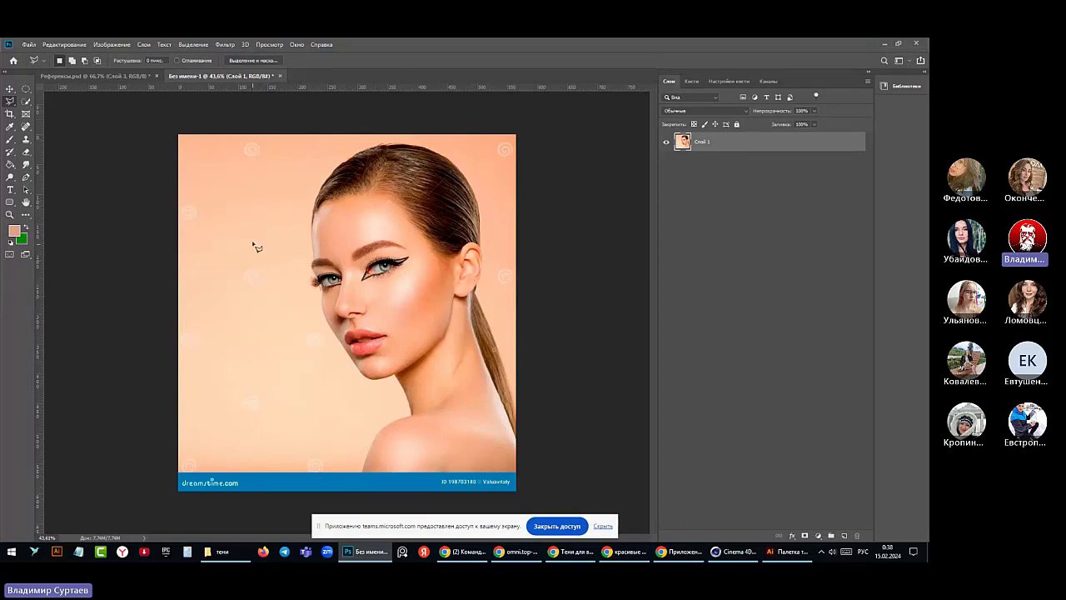
{"action": "left_click", "coordinate": [503, 148]}
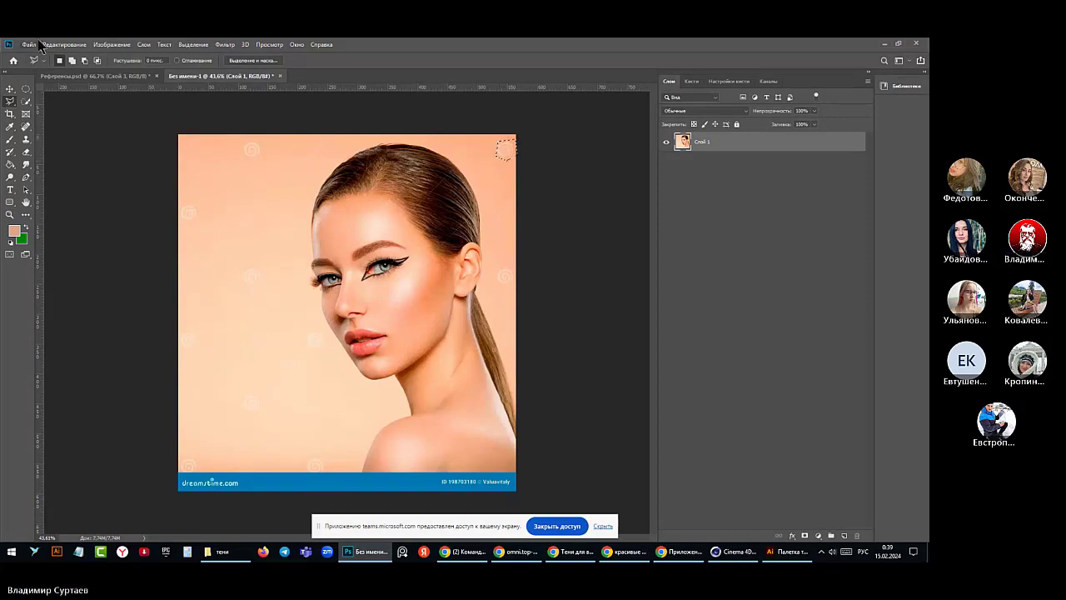
{"action": "left_click", "coordinate": [64, 44]}
{"action": "left_click", "coordinate": [65, 194]}
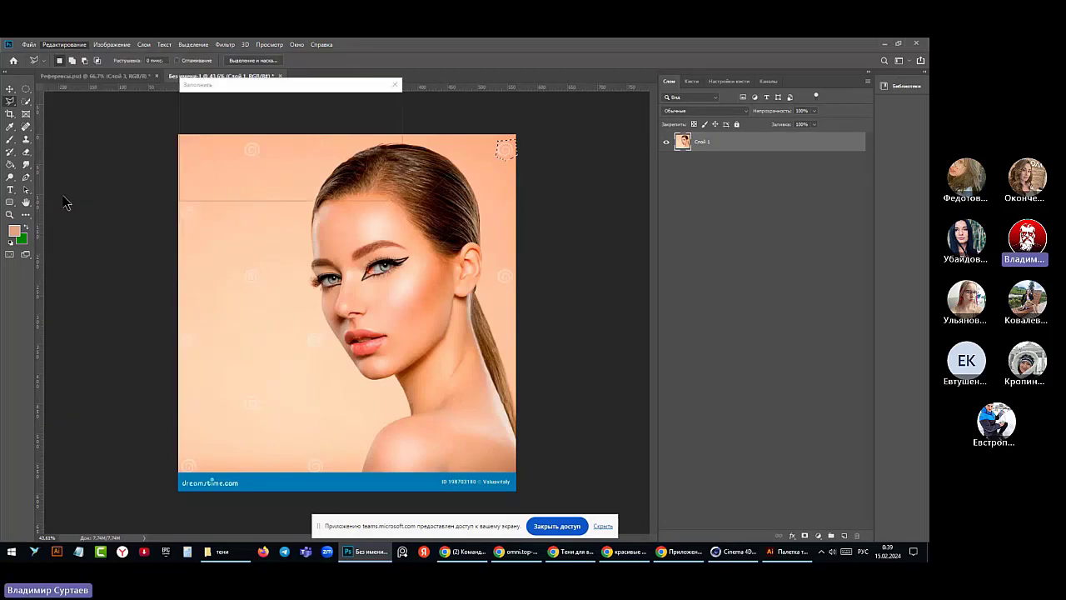
{"action": "left_click", "coordinate": [377, 102]}
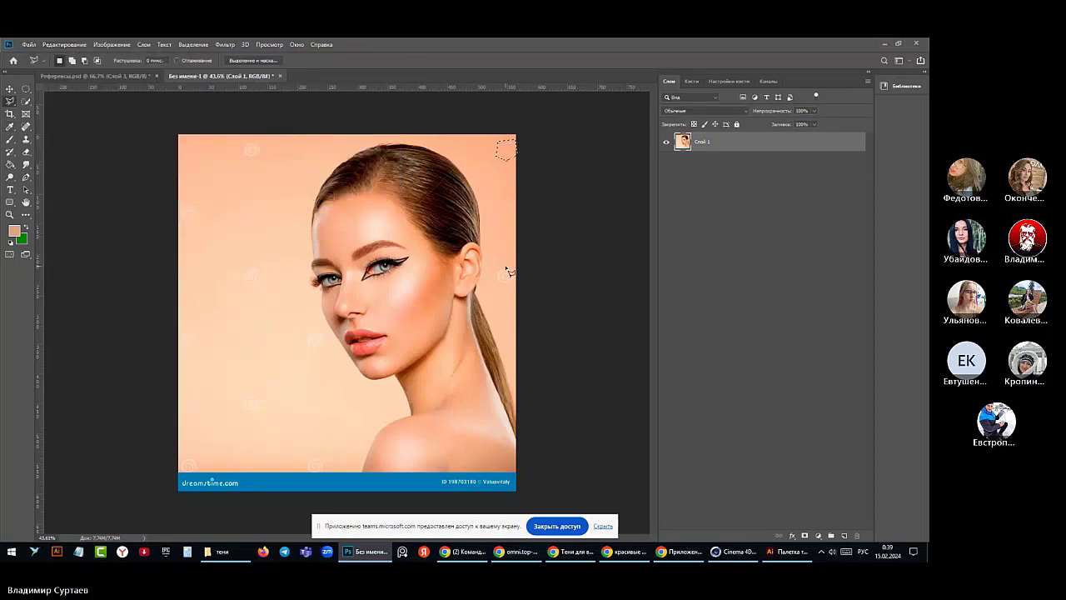
- Lasso the background spot right of the ear and content-aware fill it
{"action": "mouse_move", "coordinate": [504, 290]}
{"action": "left_mouse_down"}
{"action": "mouse_move", "coordinate": [525, 271]}
{"action": "mouse_move", "coordinate": [502, 271]}
{"action": "left_mouse_up"}
{"action": "left_click", "coordinate": [60, 44]}
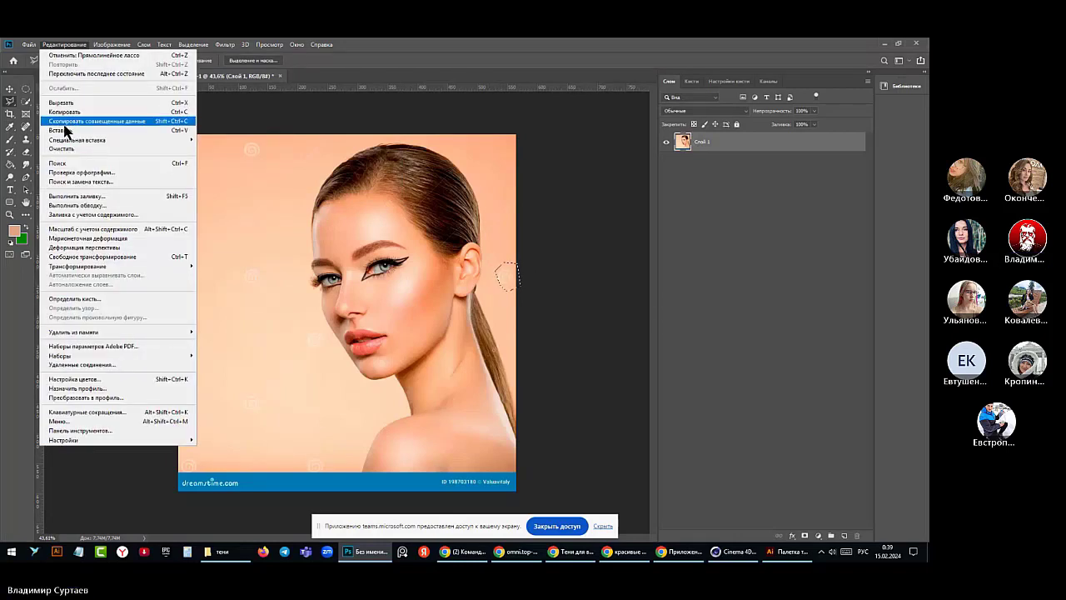
{"action": "left_click", "coordinate": [65, 164]}
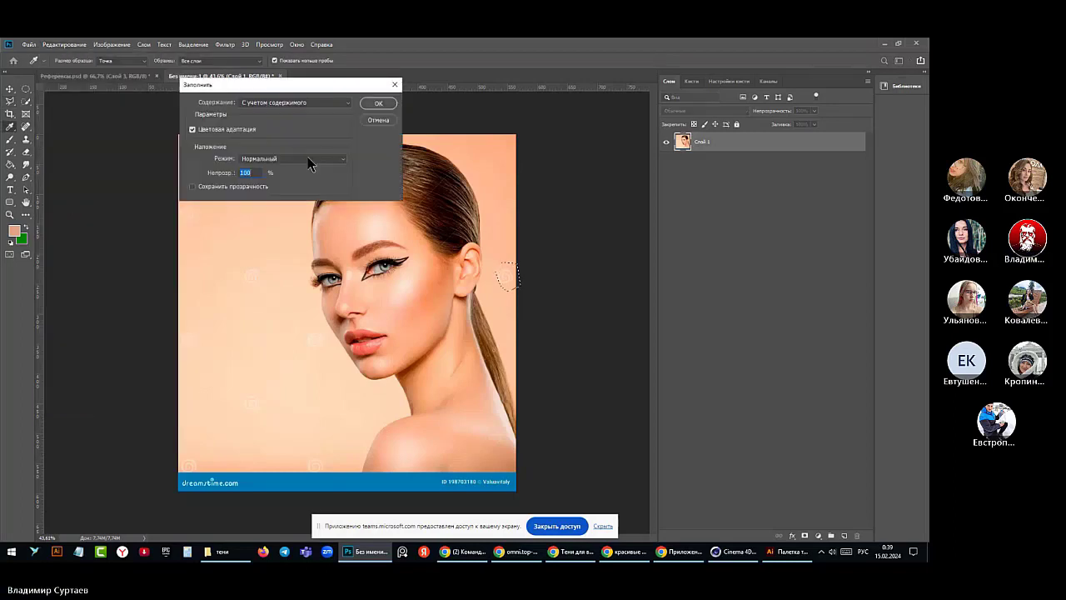
{"action": "left_click", "coordinate": [369, 107]}
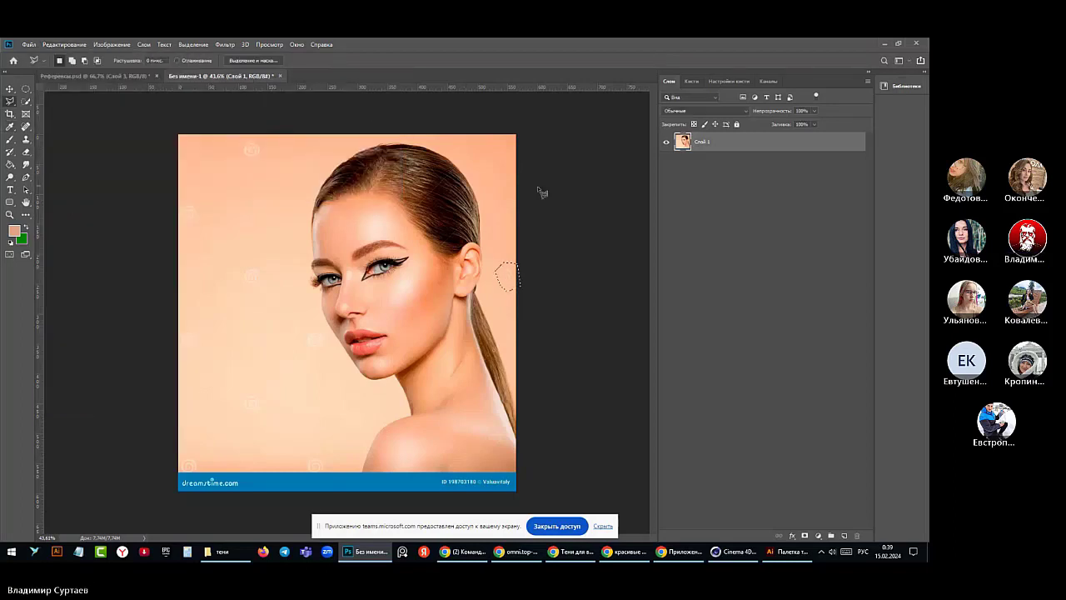
- Outline the background watermark right of the hair and content-aware fill it
{"action": "scroll", "coordinate": [507, 252], "scroll_direction": "up", "scroll_amount": 3}
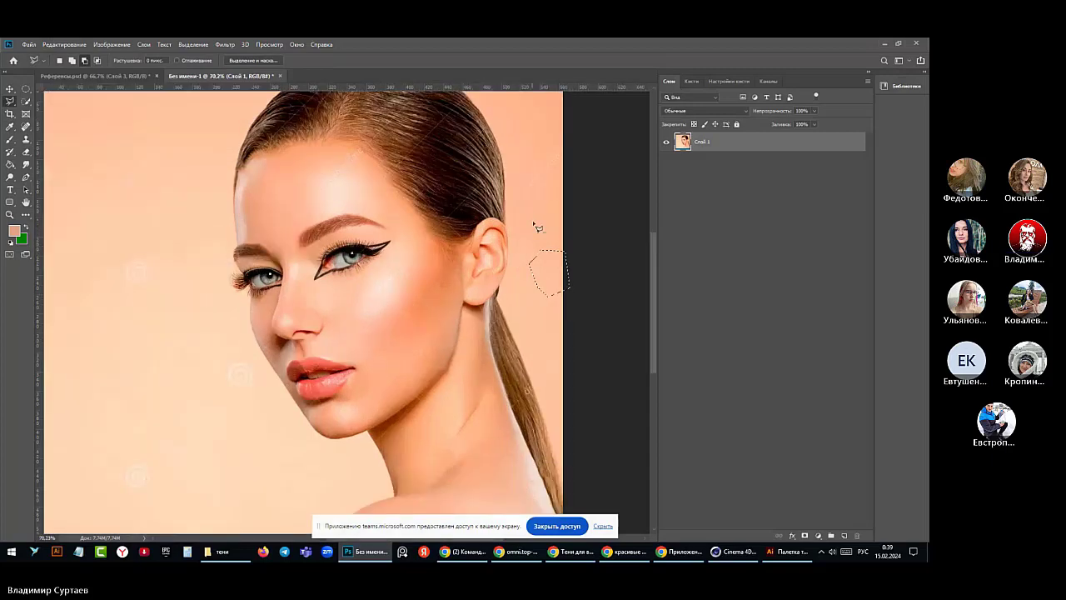
{"action": "left_click", "coordinate": [519, 185]}
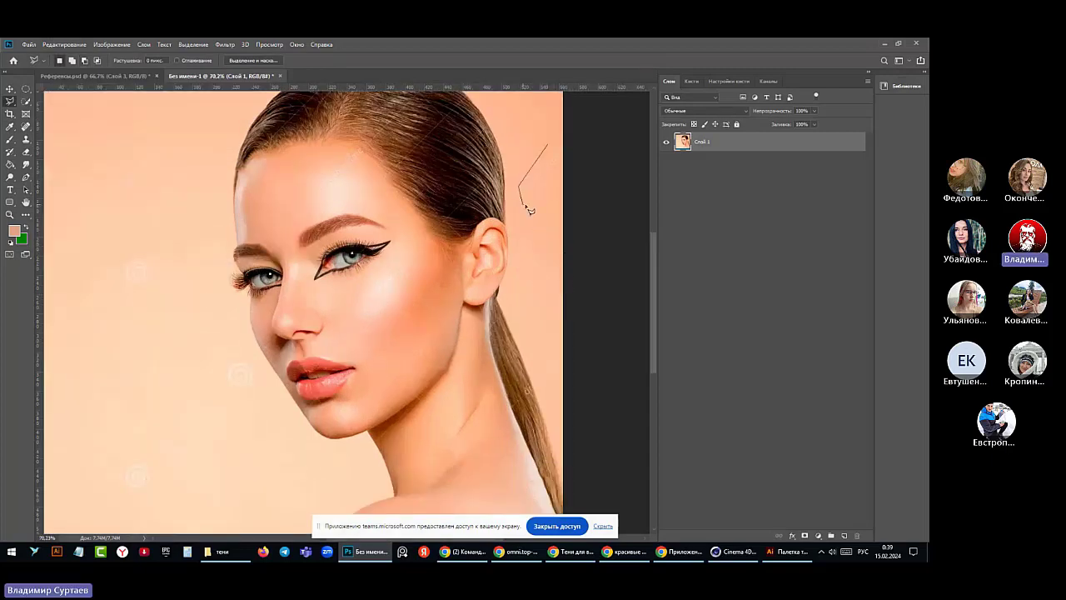
{"action": "left_click", "coordinate": [521, 203]}
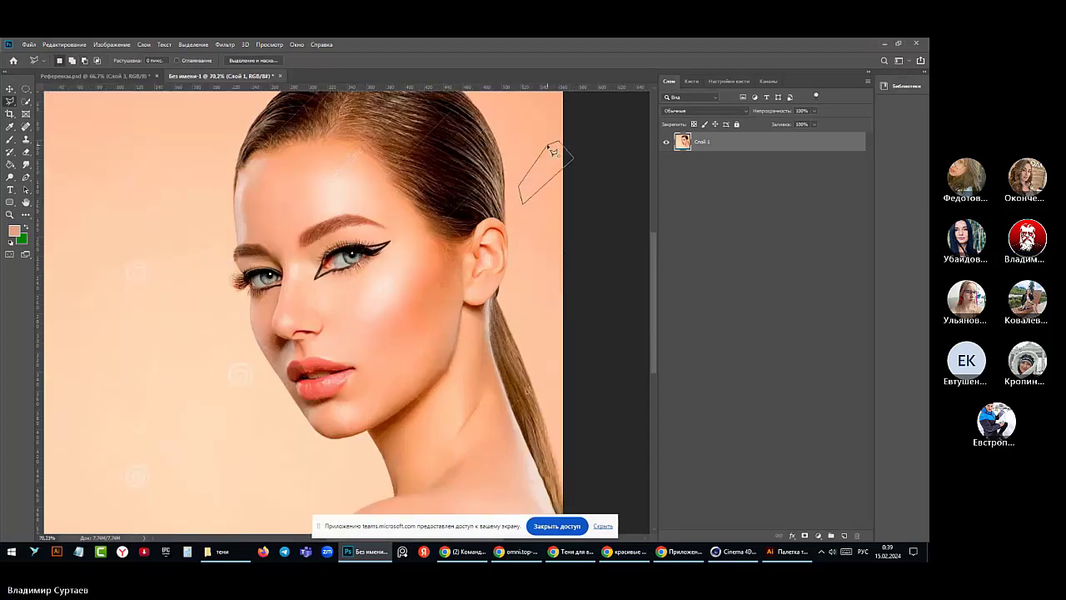
{"action": "key", "text": "Escape"}
{"action": "double_click", "coordinate": [581, 140]}
{"action": "left_click", "coordinate": [64, 44]}
{"action": "left_click", "coordinate": [73, 194]}
{"action": "left_click", "coordinate": [374, 104]}
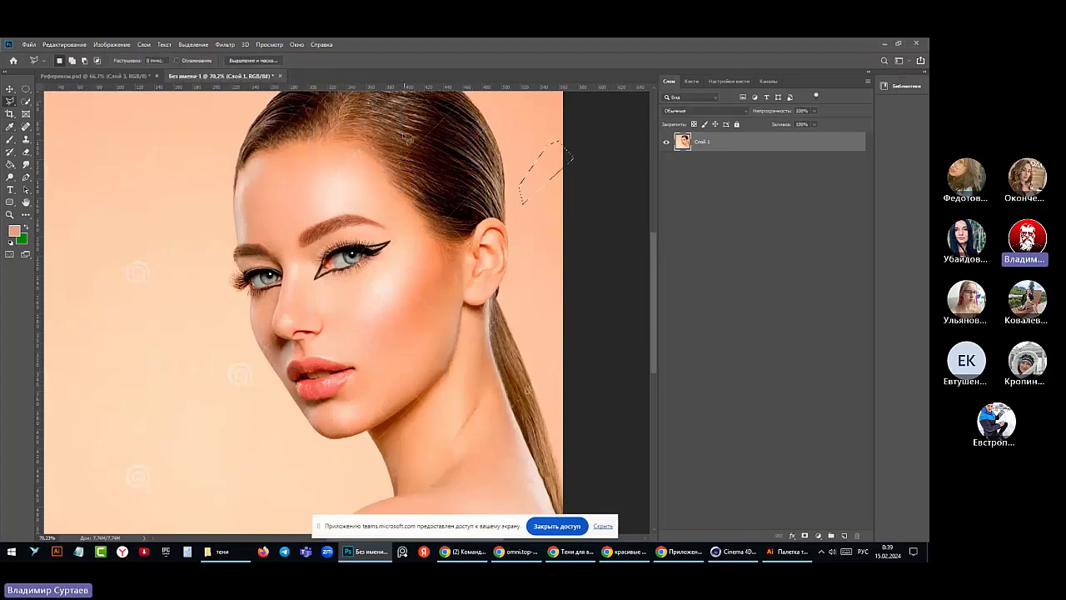
- Deselect, then trace the diagonal watermark line by the ponytail with the Polygonal Lasso
{"action": "left_click", "coordinate": [193, 44]}
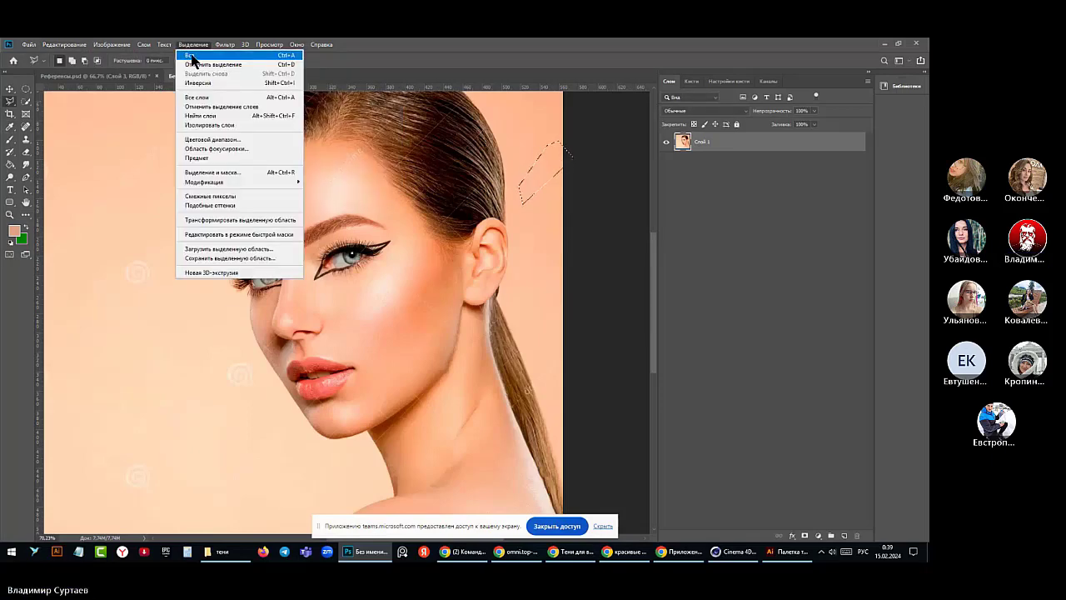
{"action": "left_click", "coordinate": [204, 63]}
{"action": "scroll", "coordinate": [413, 265], "scroll_direction": "down", "scroll_amount": 2}
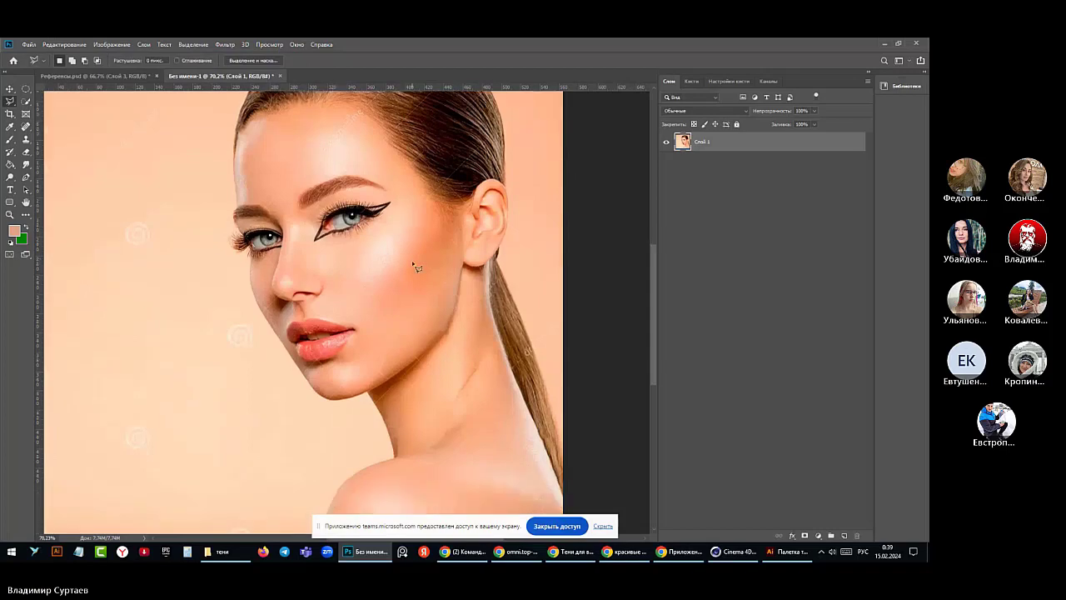
{"action": "scroll", "coordinate": [563, 384], "scroll_direction": "up", "scroll_amount": 7}
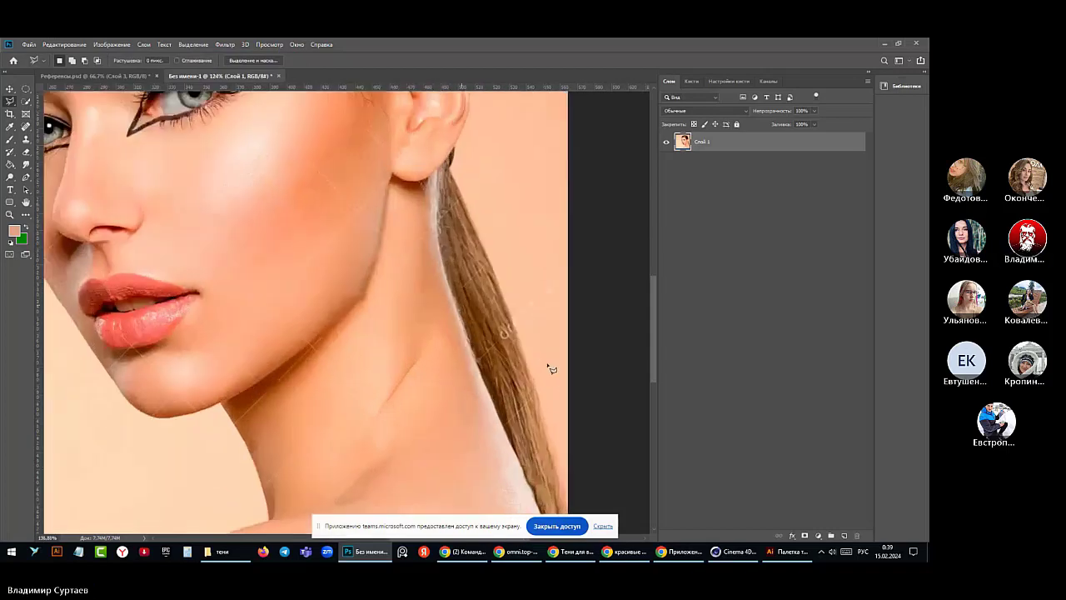
{"action": "left_click", "coordinate": [553, 252]}
{"action": "left_click", "coordinate": [523, 274]}
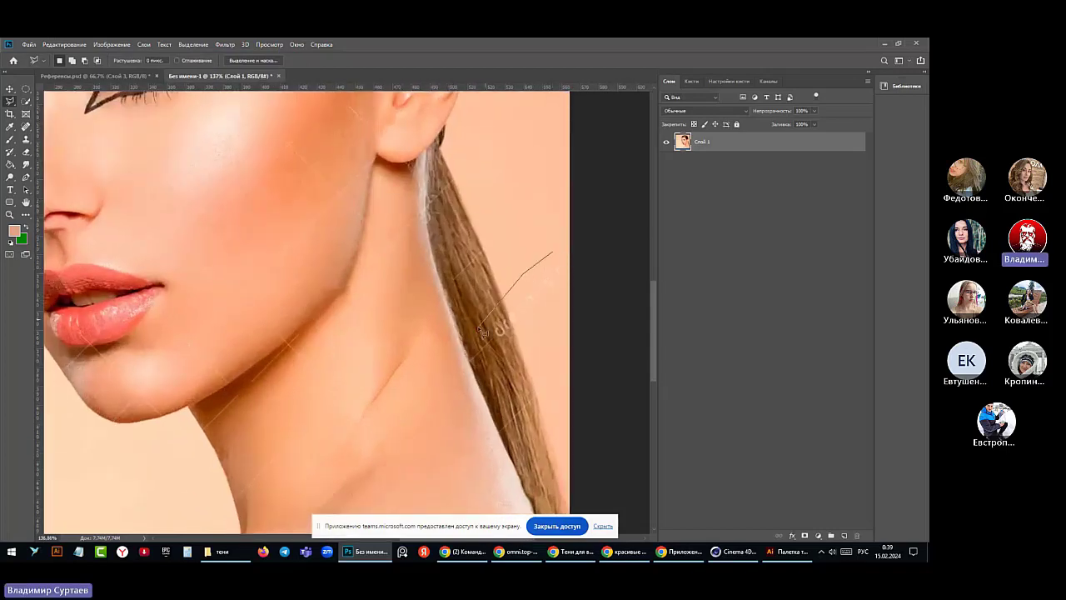
{"action": "left_click", "coordinate": [489, 328]}
{"action": "left_click", "coordinate": [500, 341]}
{"action": "left_click", "coordinate": [569, 260]}
- Content-aware fill the diagonal line selection beside the ponytail
{"action": "left_click", "coordinate": [64, 44]}
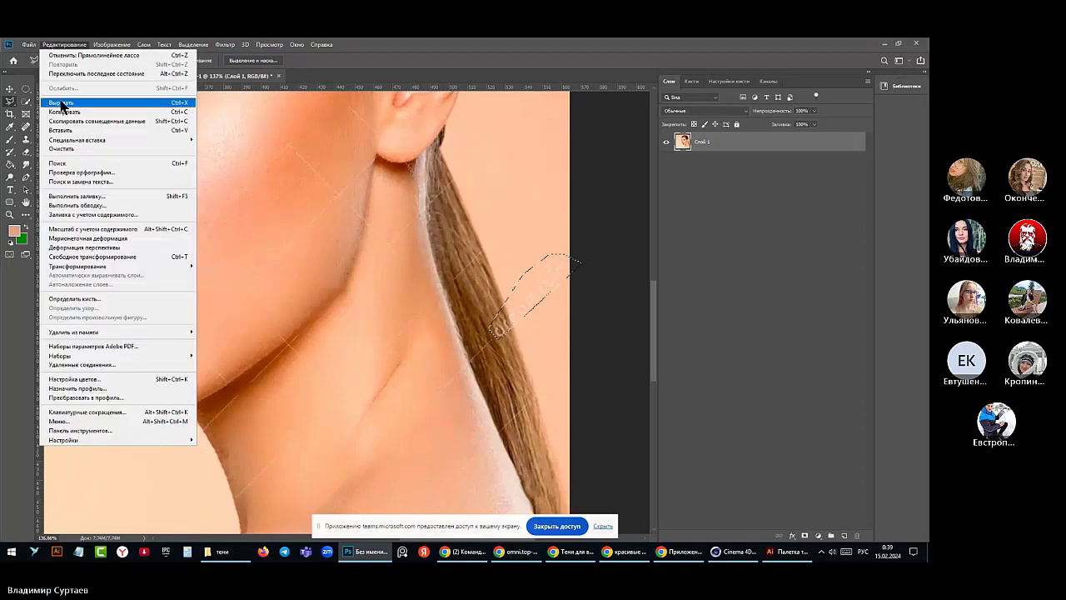
{"action": "left_click", "coordinate": [82, 192]}
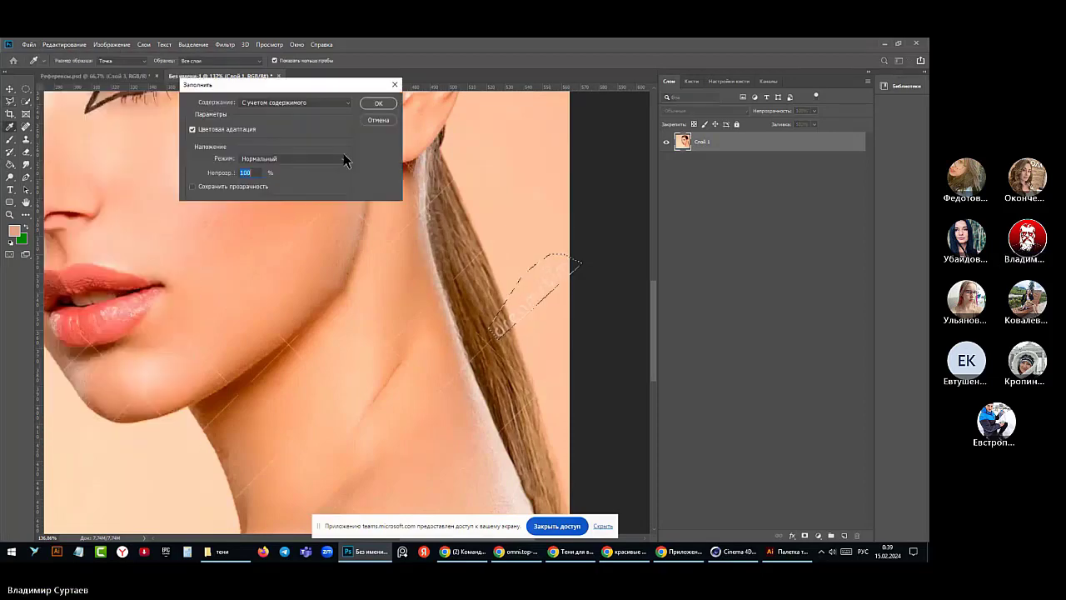
{"action": "left_click", "coordinate": [376, 105]}
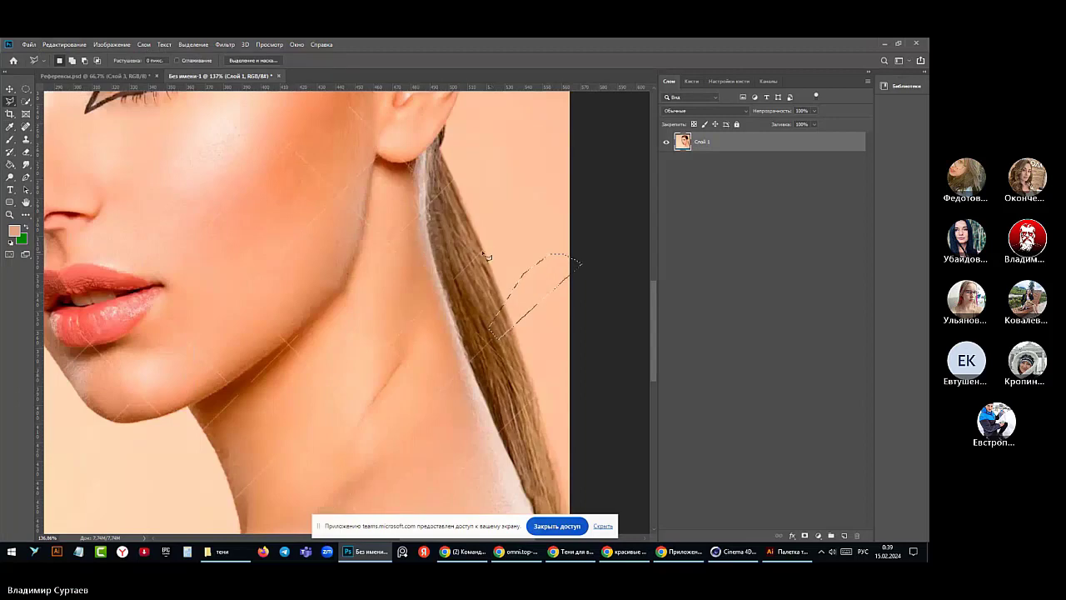
{"action": "scroll", "coordinate": [438, 249], "scroll_direction": "down", "scroll_amount": 4}
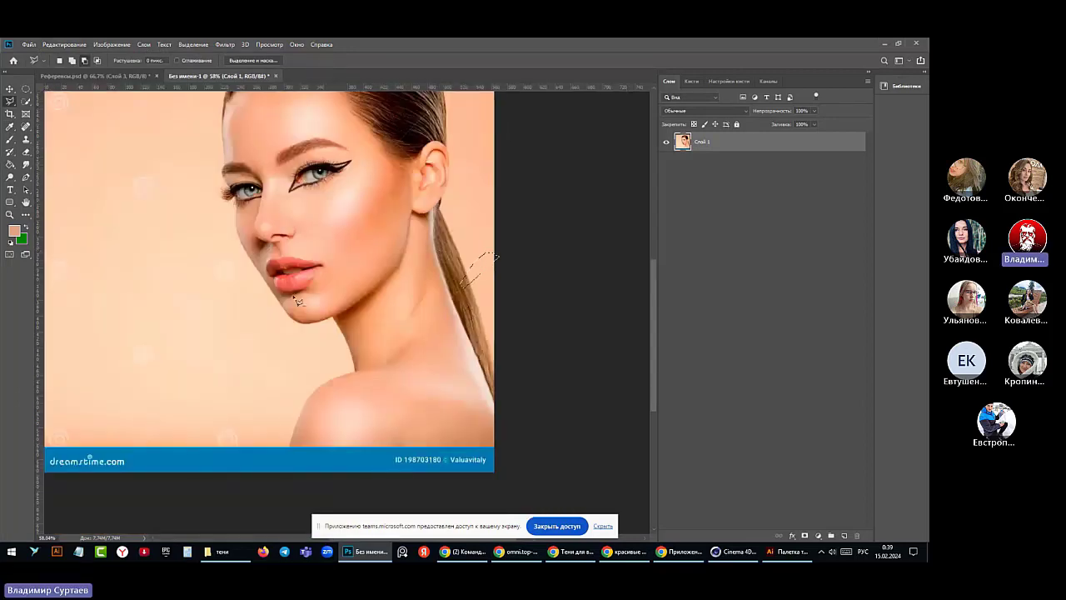
- Outline the swirl above the banner and content-aware fill it
{"action": "scroll", "coordinate": [200, 461], "scroll_direction": "up", "scroll_amount": 4}
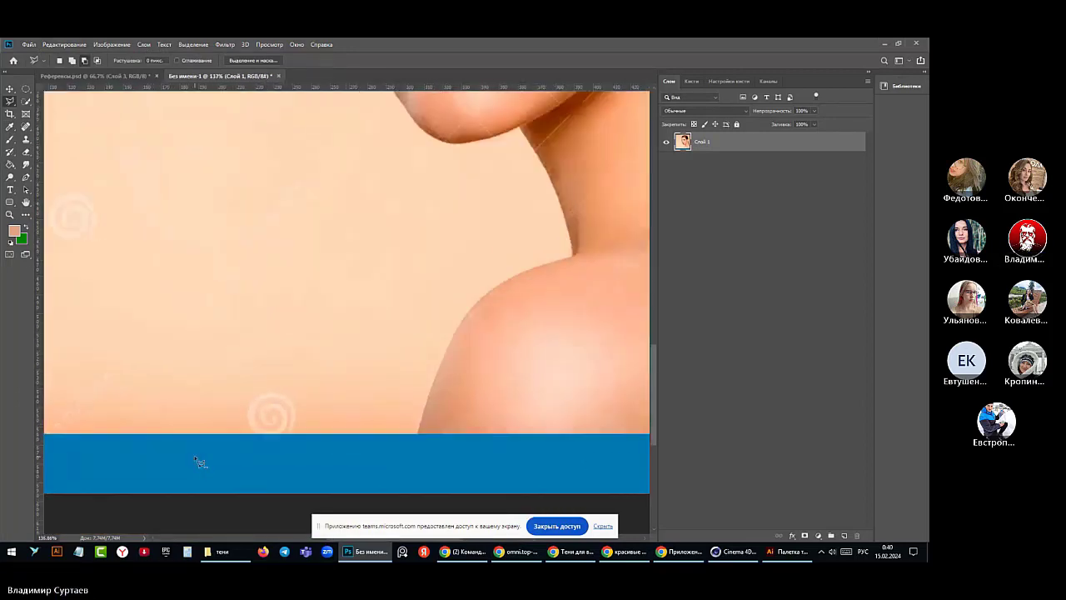
{"action": "left_click", "coordinate": [249, 390]}
{"action": "left_click", "coordinate": [240, 410]}
{"action": "left_click", "coordinate": [247, 431]}
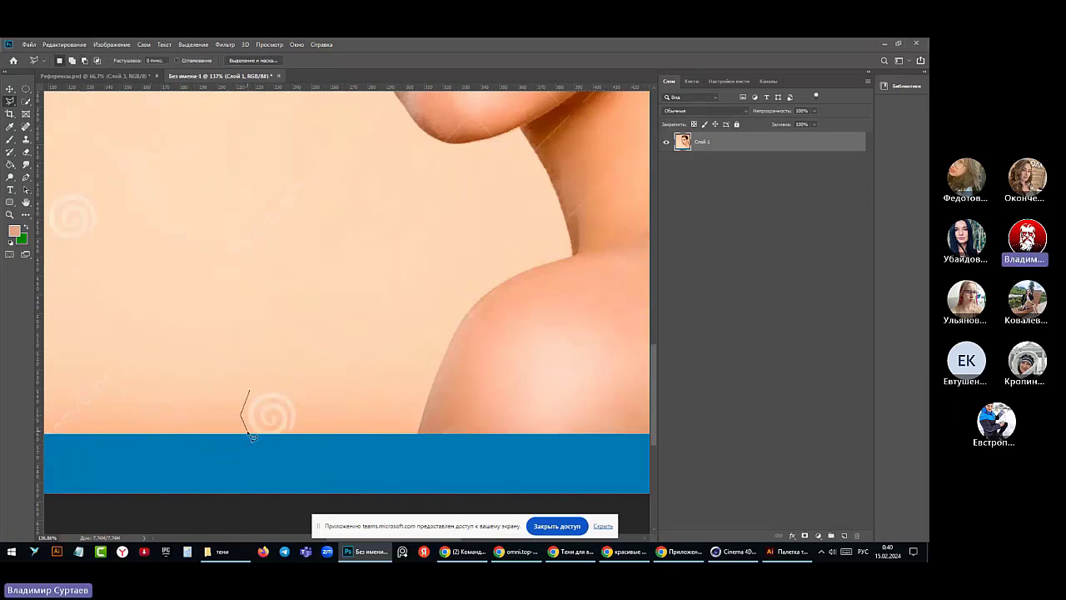
{"action": "left_click", "coordinate": [294, 434]}
{"action": "left_click", "coordinate": [249, 396]}
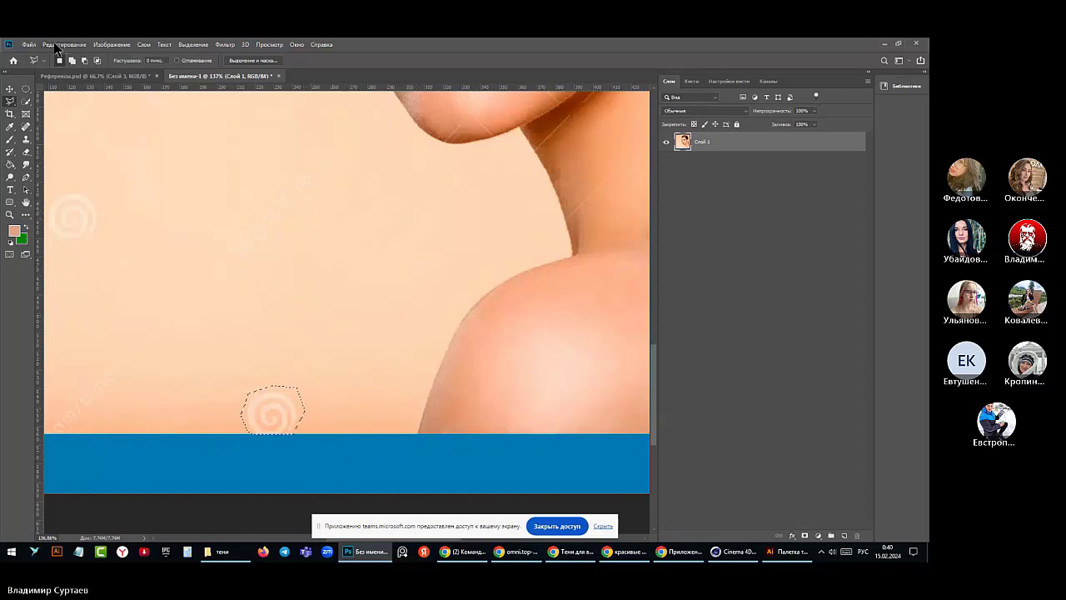
{"action": "left_click", "coordinate": [56, 45]}
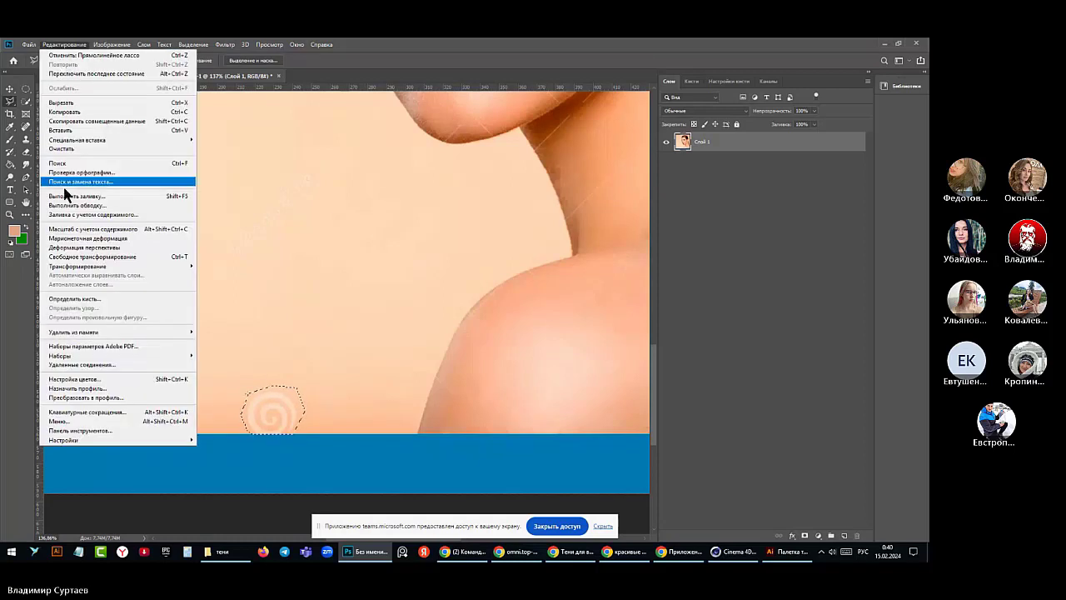
{"action": "left_click", "coordinate": [64, 195]}
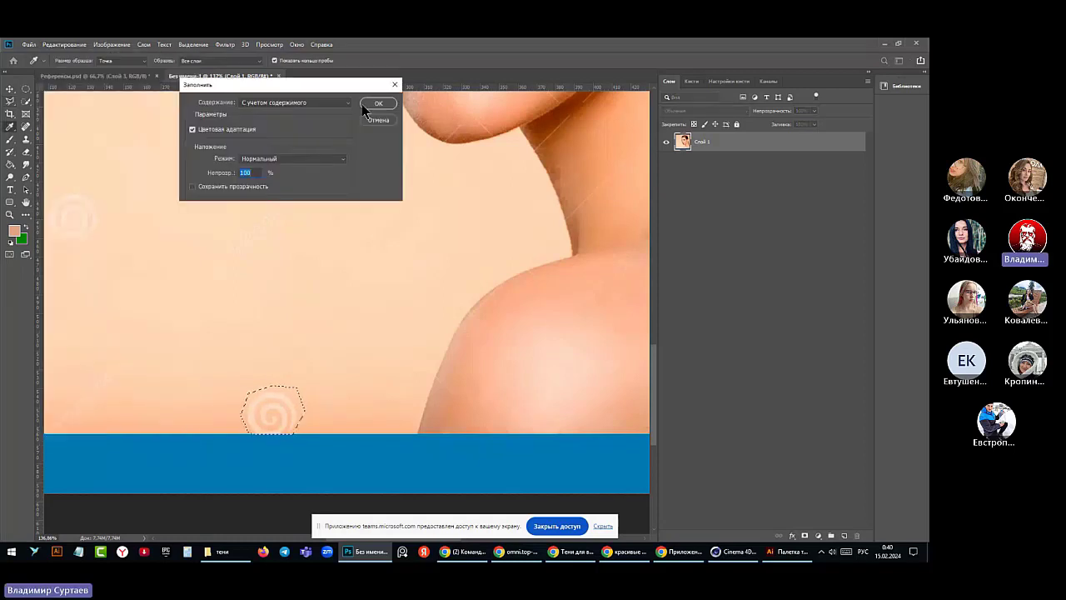
{"action": "left_click", "coordinate": [366, 106]}
- Lasso the swirl left of the lips and content-aware fill it
{"action": "scroll", "coordinate": [331, 317], "scroll_direction": "down", "scroll_amount": 5}
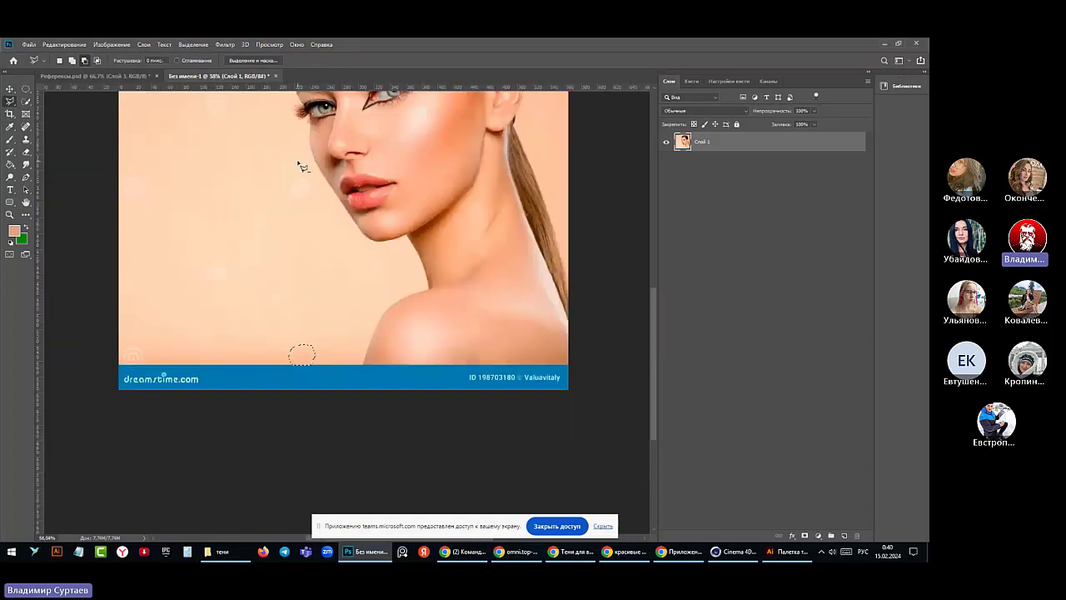
{"action": "scroll", "coordinate": [302, 168], "scroll_direction": "up", "scroll_amount": 3}
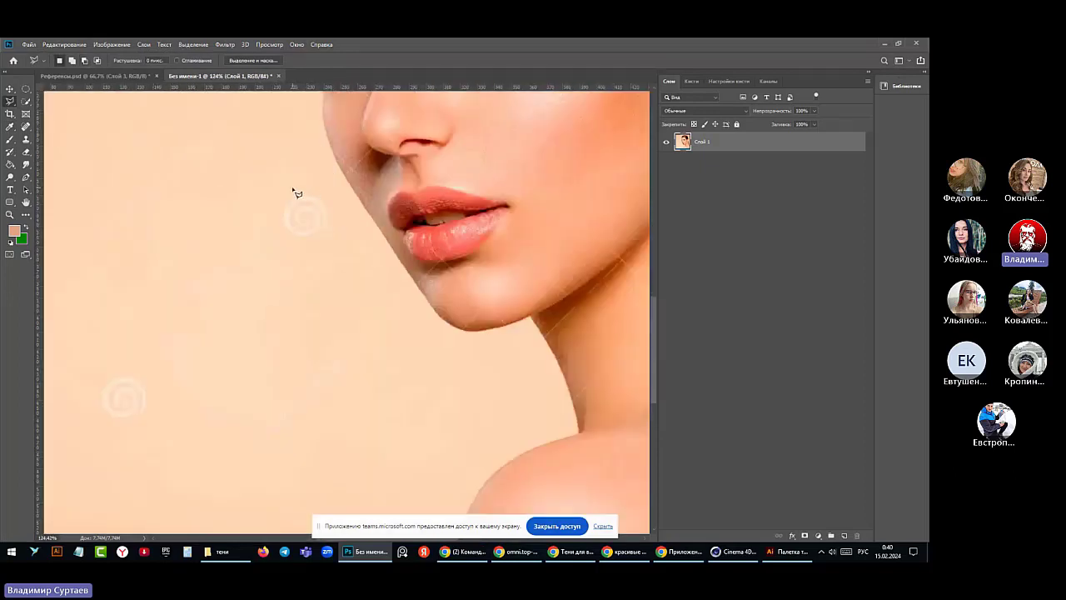
{"action": "mouse_move", "coordinate": [293, 188]}
{"action": "left_mouse_down"}
{"action": "mouse_move", "coordinate": [275, 220]}
{"action": "mouse_move", "coordinate": [289, 247]}
{"action": "mouse_move", "coordinate": [321, 241]}
{"action": "mouse_move", "coordinate": [336, 220]}
{"action": "left_mouse_up"}
{"action": "left_click", "coordinate": [298, 193]}
{"action": "left_click", "coordinate": [64, 44]}
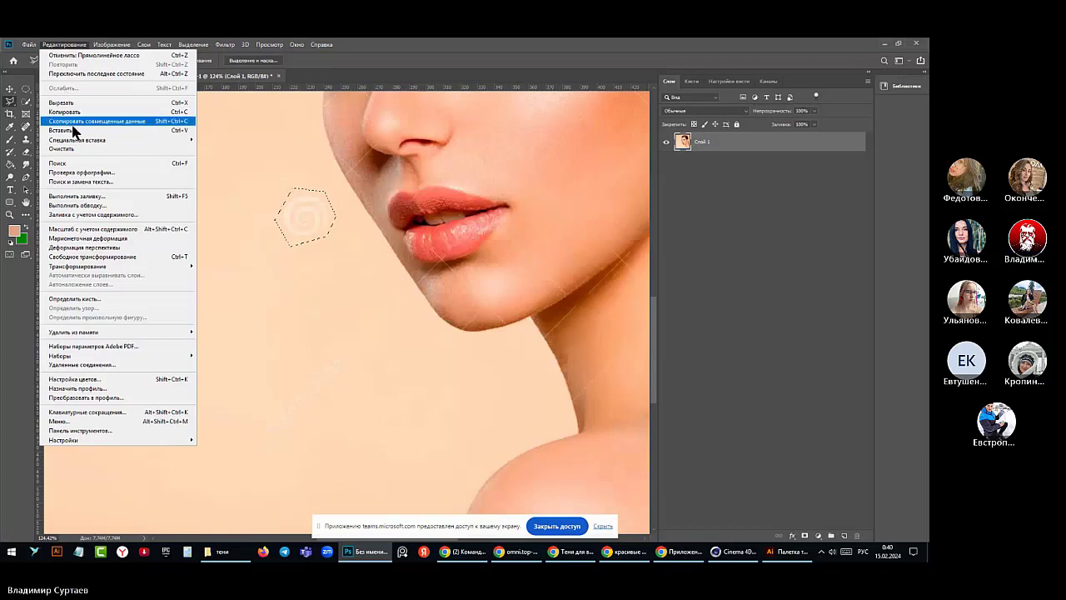
{"action": "left_click", "coordinate": [79, 196]}
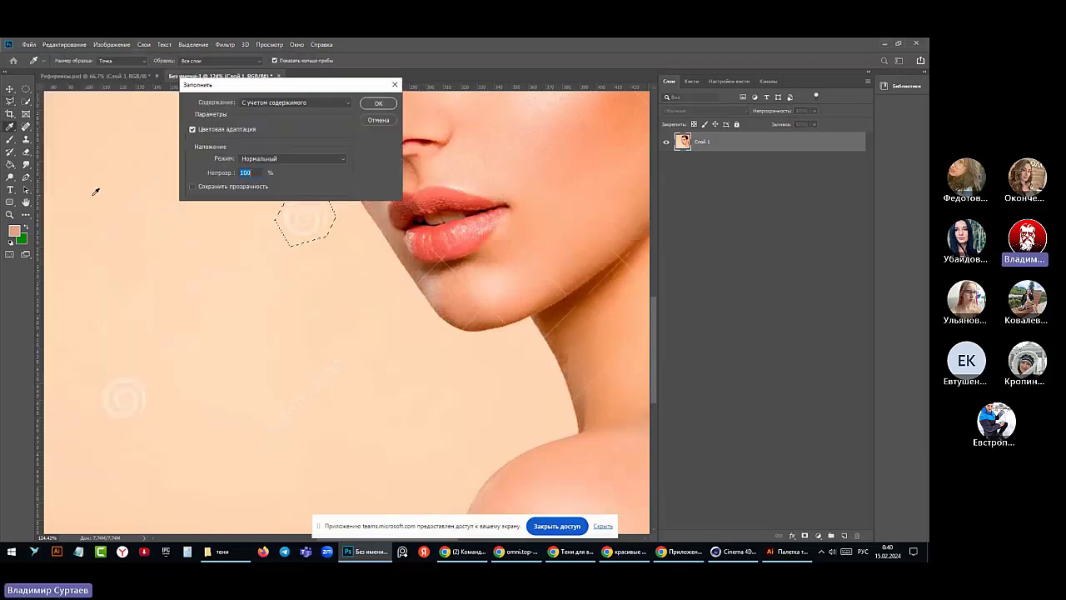
{"action": "left_click", "coordinate": [374, 106]}
- Lasso the swirl on the lower-left background and content-aware fill it
{"action": "scroll", "coordinate": [280, 220], "scroll_direction": "down", "scroll_amount": 3}
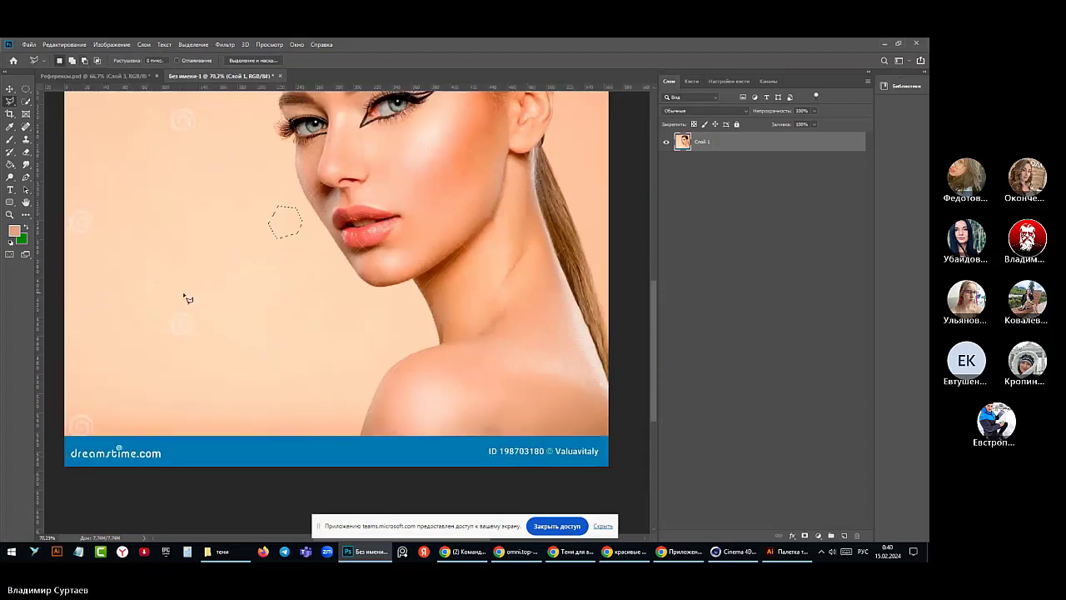
{"action": "mouse_move", "coordinate": [168, 314]}
{"action": "left_mouse_down"}
{"action": "mouse_move", "coordinate": [164, 326]}
{"action": "mouse_move", "coordinate": [190, 344]}
{"action": "mouse_move", "coordinate": [192, 313]}
{"action": "left_mouse_up"}
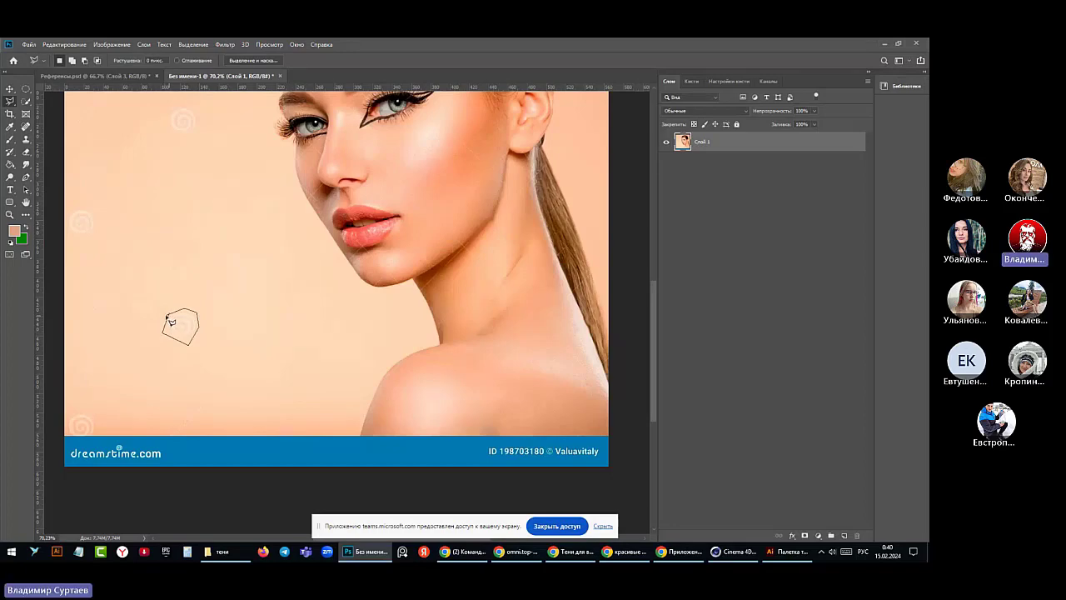
{"action": "left_click", "coordinate": [170, 321]}
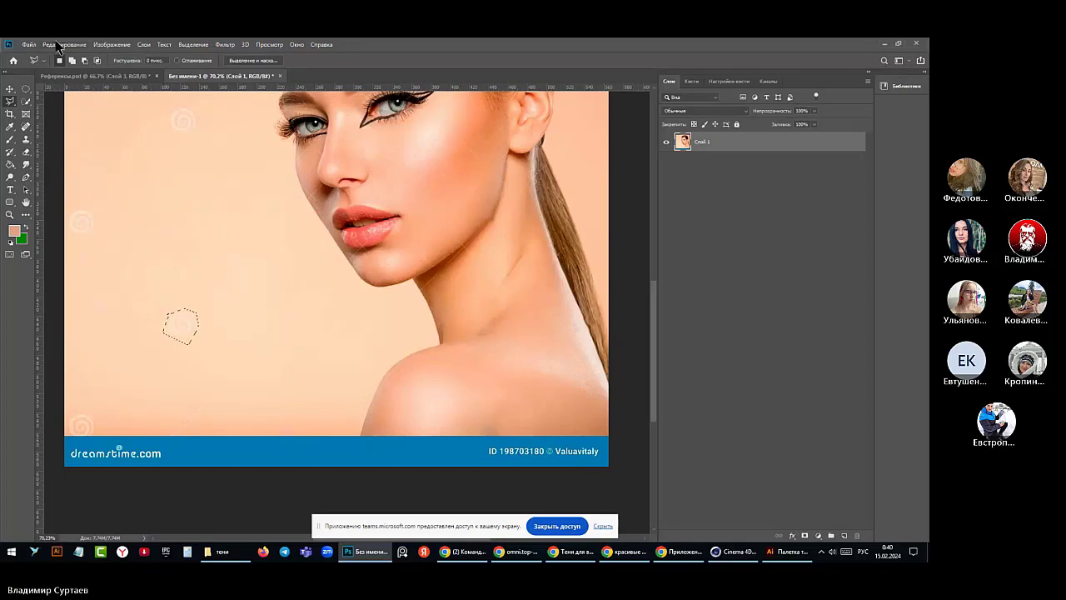
{"action": "left_click", "coordinate": [62, 45]}
{"action": "left_click", "coordinate": [60, 204]}
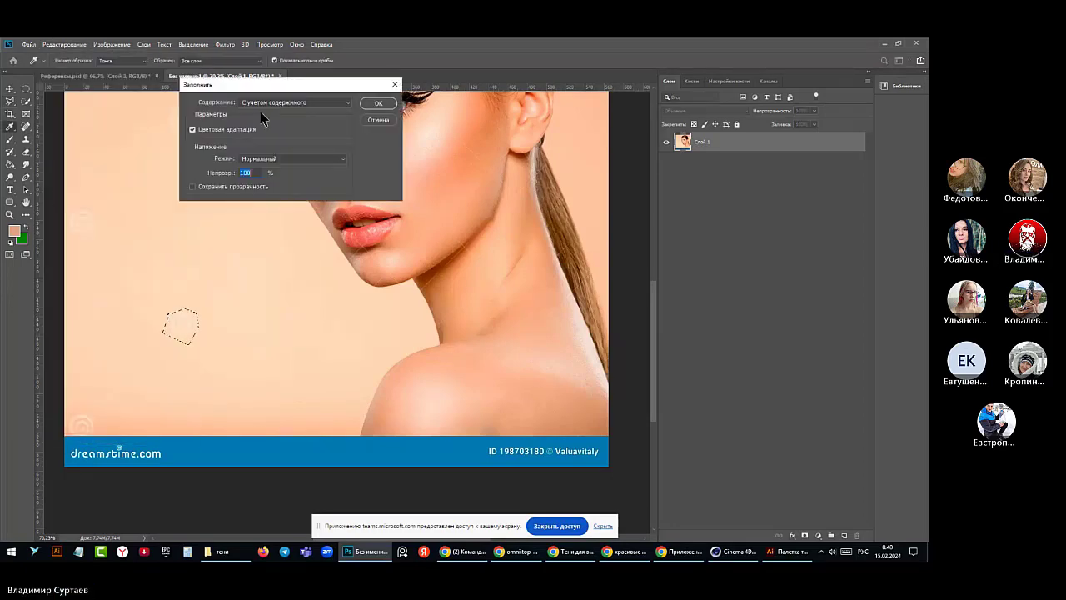
{"action": "left_click", "coordinate": [374, 105]}
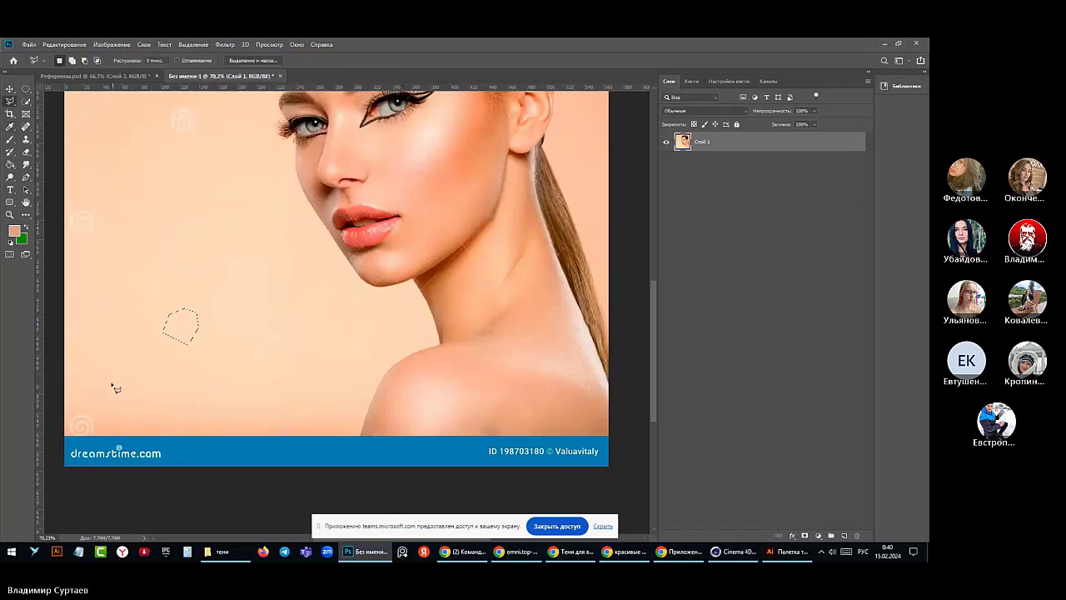
- Lasso the watermark marks along the left edge and the swirl on the left background
{"action": "mouse_move", "coordinate": [73, 416]}
{"action": "left_mouse_down"}
{"action": "mouse_move", "coordinate": [75, 437]}
{"action": "mouse_move", "coordinate": [95, 436]}
{"action": "mouse_move", "coordinate": [74, 439]}
{"action": "mouse_move", "coordinate": [101, 439]}
{"action": "mouse_move", "coordinate": [94, 418]}
{"action": "mouse_move", "coordinate": [75, 420]}
{"action": "left_mouse_up"}
{"action": "mouse_move", "coordinate": [68, 223]}
{"action": "left_mouse_down"}
{"action": "mouse_move", "coordinate": [68, 237]}
{"action": "mouse_move", "coordinate": [100, 231]}
{"action": "mouse_move", "coordinate": [96, 208]}
{"action": "mouse_move", "coordinate": [77, 211]}
{"action": "left_mouse_up"}
{"action": "mouse_move", "coordinate": [163, 124]}
{"action": "left_mouse_down"}
{"action": "mouse_move", "coordinate": [202, 123]}
{"action": "mouse_move", "coordinate": [187, 105]}
{"action": "mouse_move", "coordinate": [166, 112]}
{"action": "mouse_move", "coordinate": [168, 128]}
{"action": "left_mouse_up"}
{"action": "scroll", "coordinate": [133, 174], "scroll_direction": "up", "scroll_amount": 1}
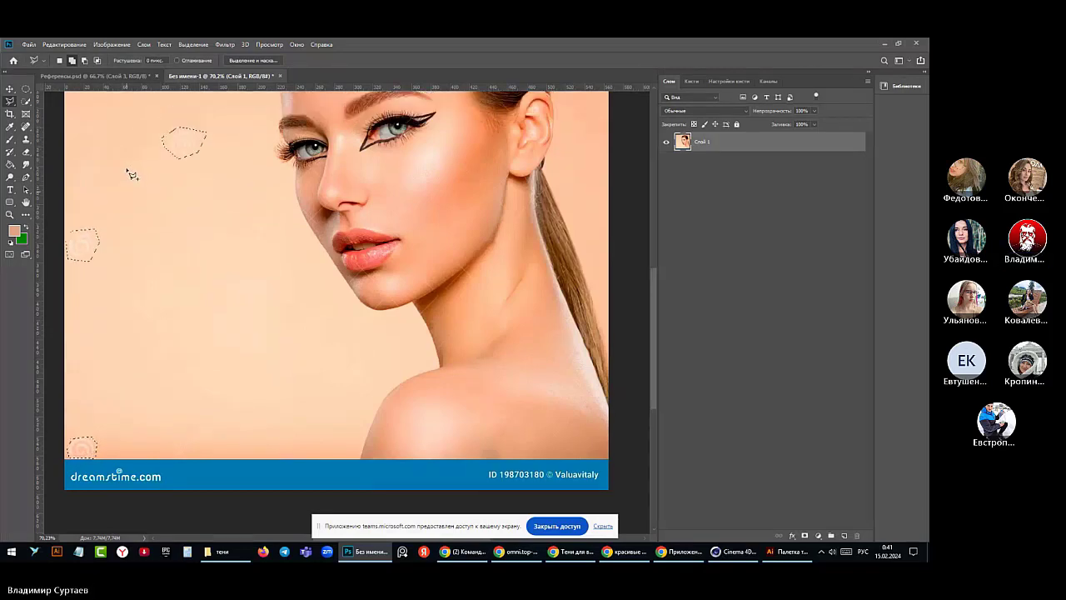
{"action": "scroll", "coordinate": [129, 173], "scroll_direction": "up", "scroll_amount": 5}
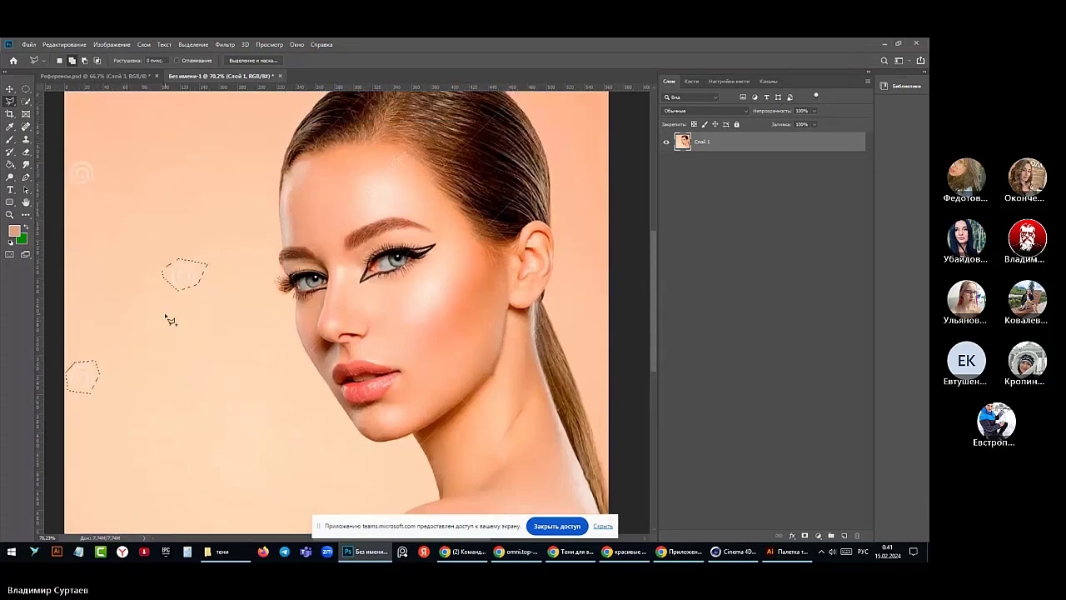
{"action": "left_click", "coordinate": [111, 248]}
{"action": "left_click", "coordinate": [64, 268]}
{"action": "left_click", "coordinate": [58, 306]}
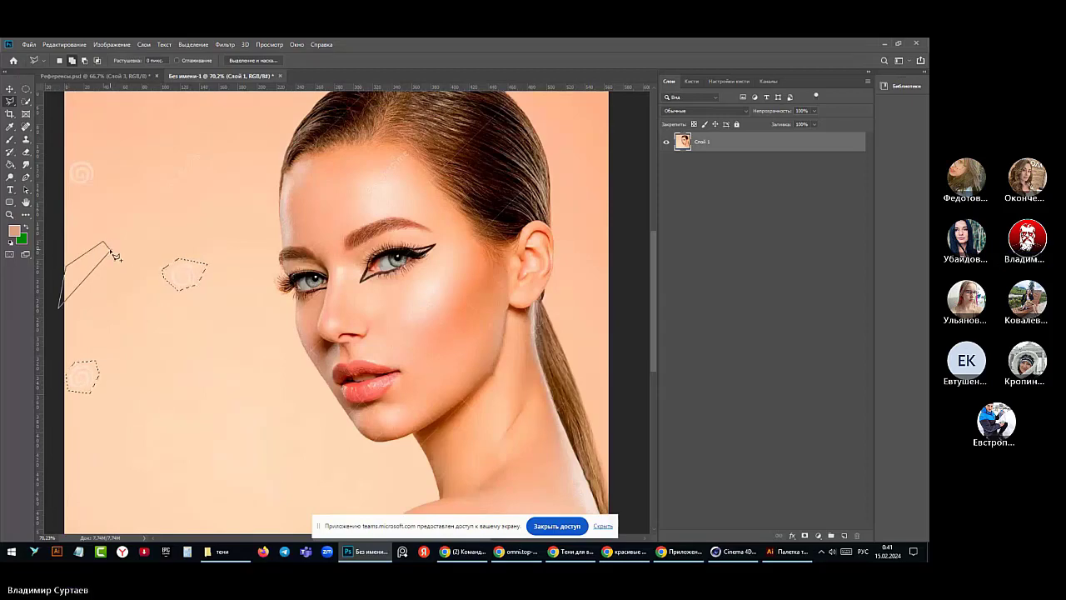
{"action": "left_click", "coordinate": [110, 249]}
{"action": "left_click", "coordinate": [110, 248]}
{"action": "key", "text": "Escape"}
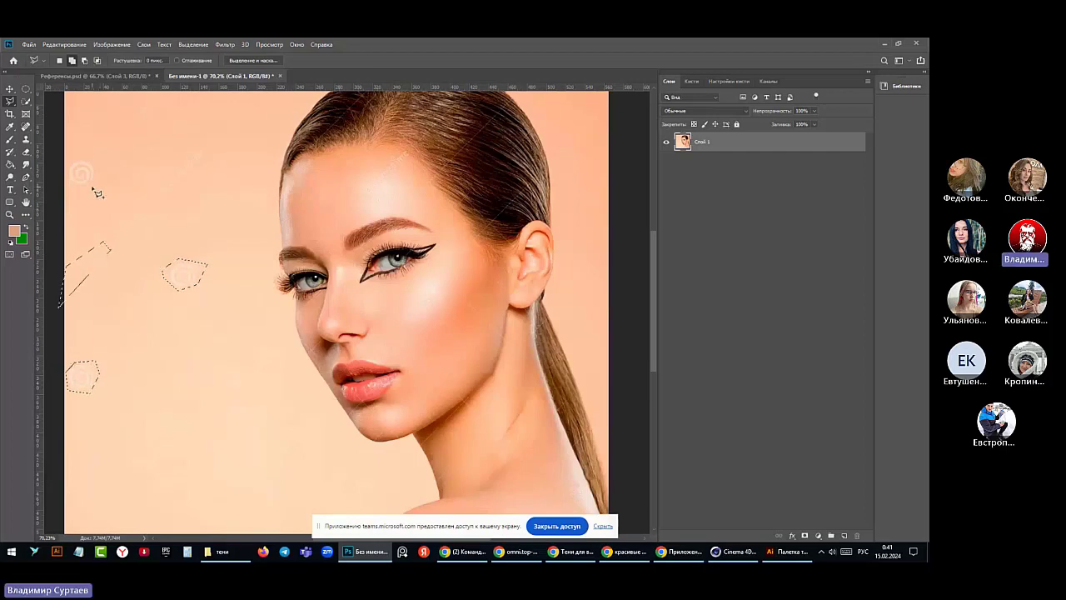
- Add selections around the faint swirl and the diagonal line near the top left
{"action": "left_click", "coordinate": [104, 168]}
{"action": "left_click", "coordinate": [84, 155]}
{"action": "left_click", "coordinate": [64, 171]}
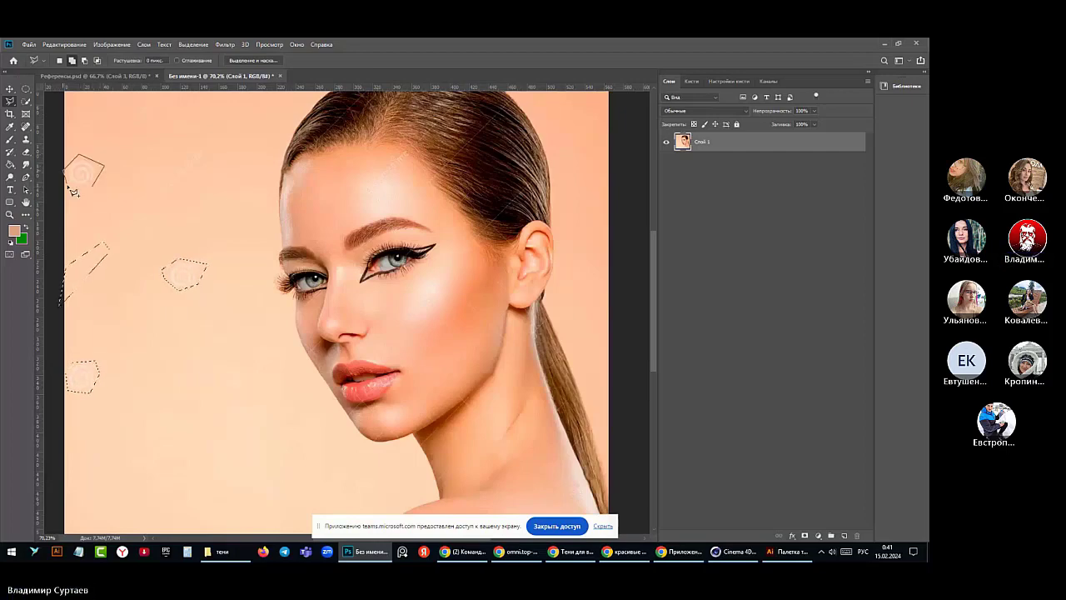
{"action": "double_click", "coordinate": [95, 191]}
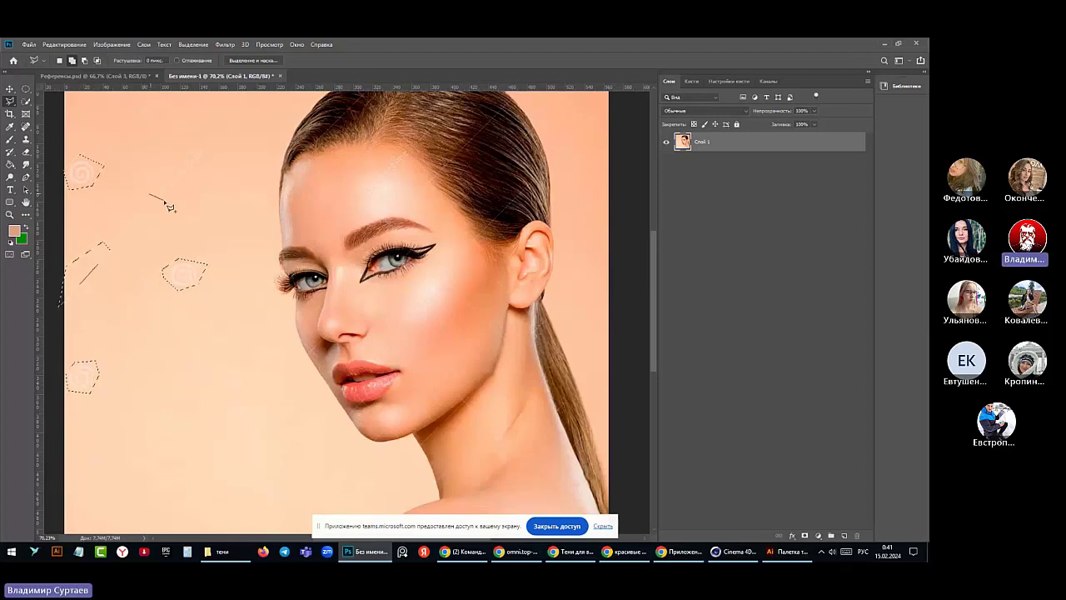
{"action": "left_click", "coordinate": [151, 198]}
{"action": "left_click", "coordinate": [170, 200]}
{"action": "left_click", "coordinate": [211, 154]}
{"action": "left_click", "coordinate": [200, 142]}
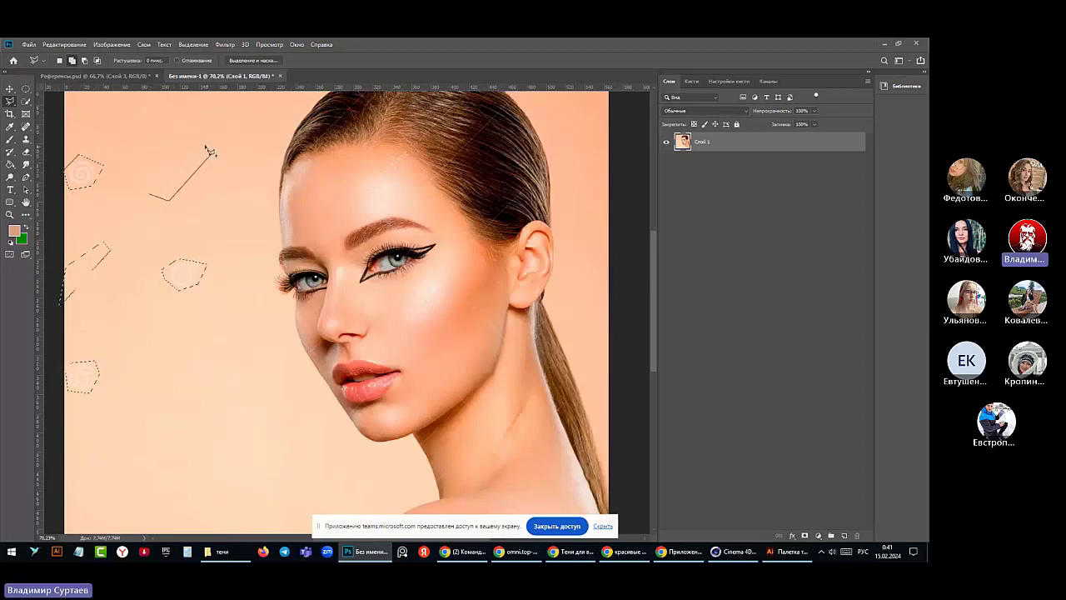
{"action": "left_click", "coordinate": [151, 198]}
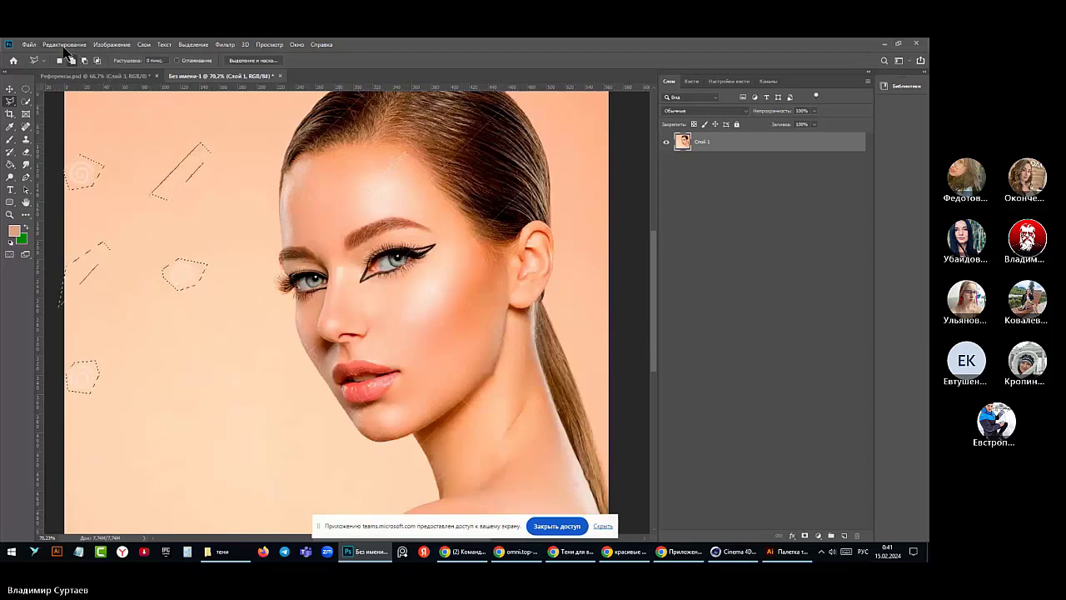
- Content-aware fill all the selected watermark marks, then deselect
{"action": "left_click", "coordinate": [64, 45]}
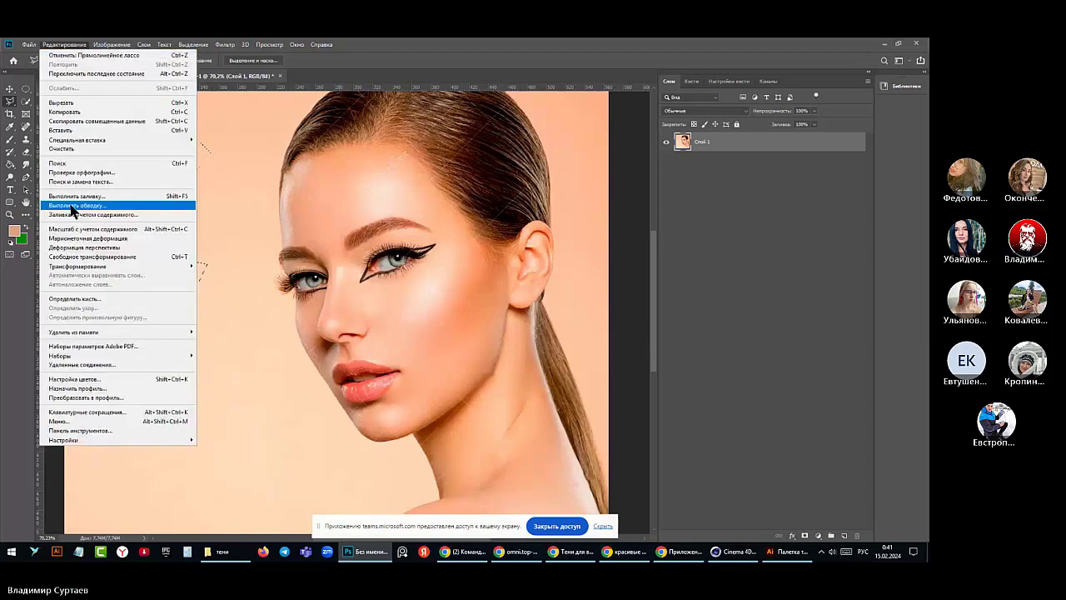
{"action": "left_click", "coordinate": [69, 198]}
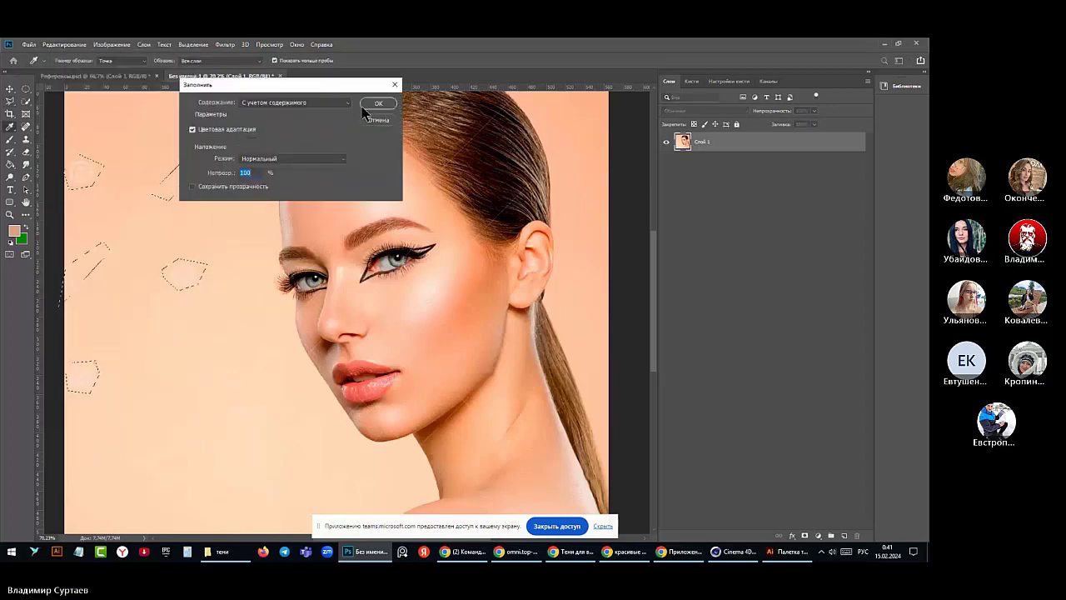
{"action": "left_click", "coordinate": [367, 106]}
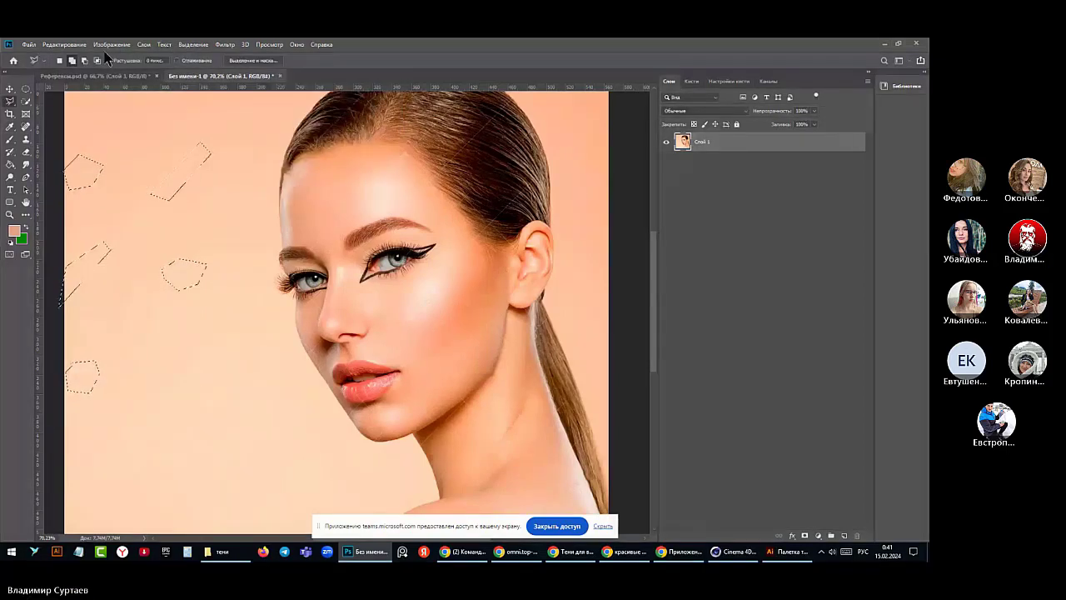
{"action": "left_click", "coordinate": [152, 124]}
- Zoom in on the shoulder and pick the Spot Healing Brush, setting its brush size
{"action": "scroll", "coordinate": [137, 209], "scroll_direction": "down", "scroll_amount": 3}
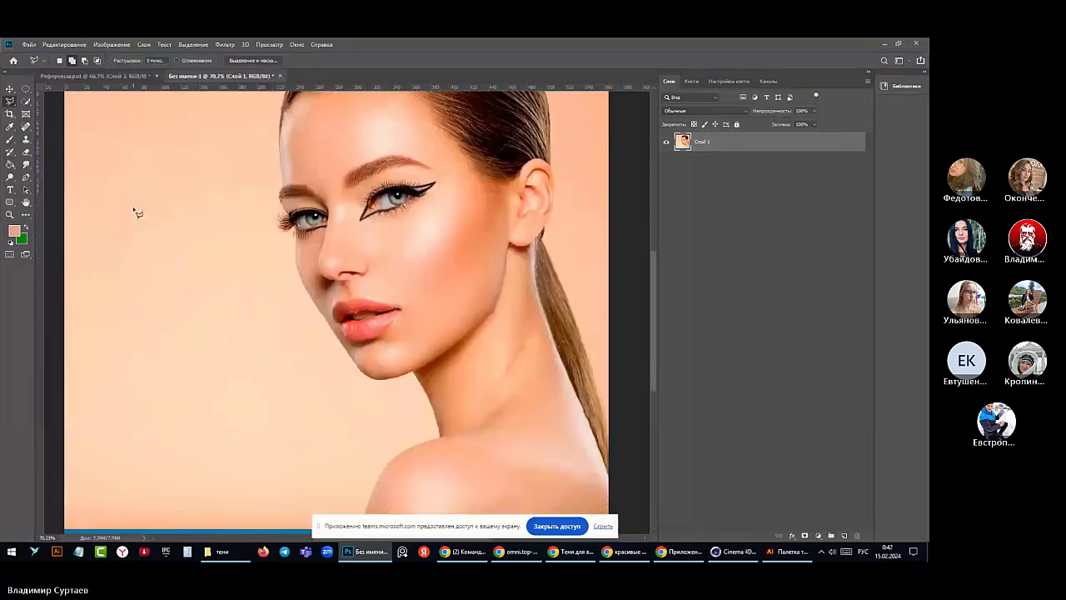
{"action": "scroll", "coordinate": [137, 213], "scroll_direction": "down", "scroll_amount": 2}
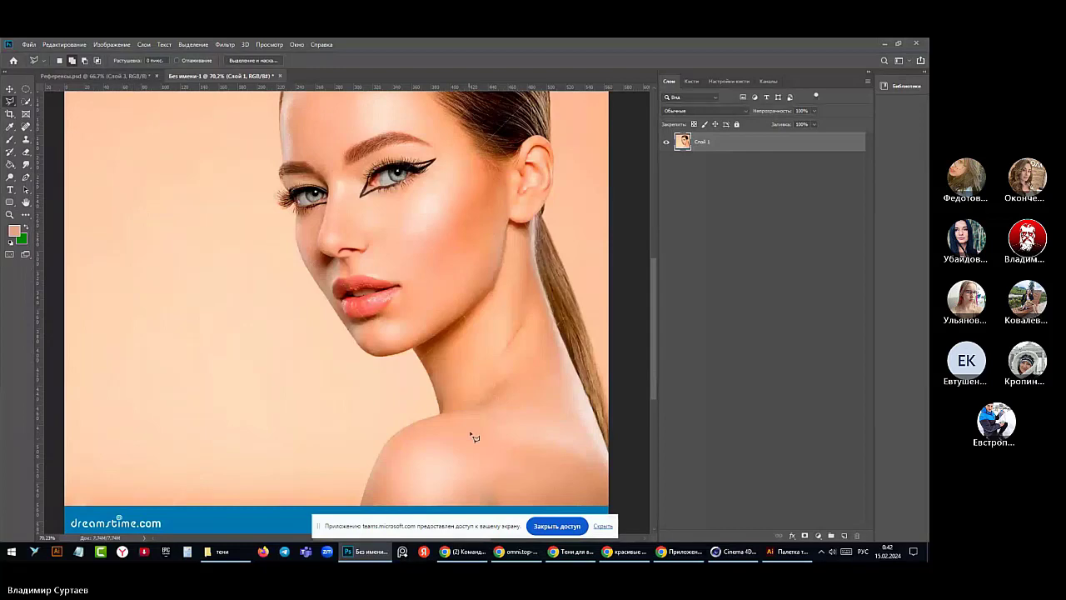
{"action": "scroll", "coordinate": [474, 437], "scroll_direction": "up", "scroll_amount": 1}
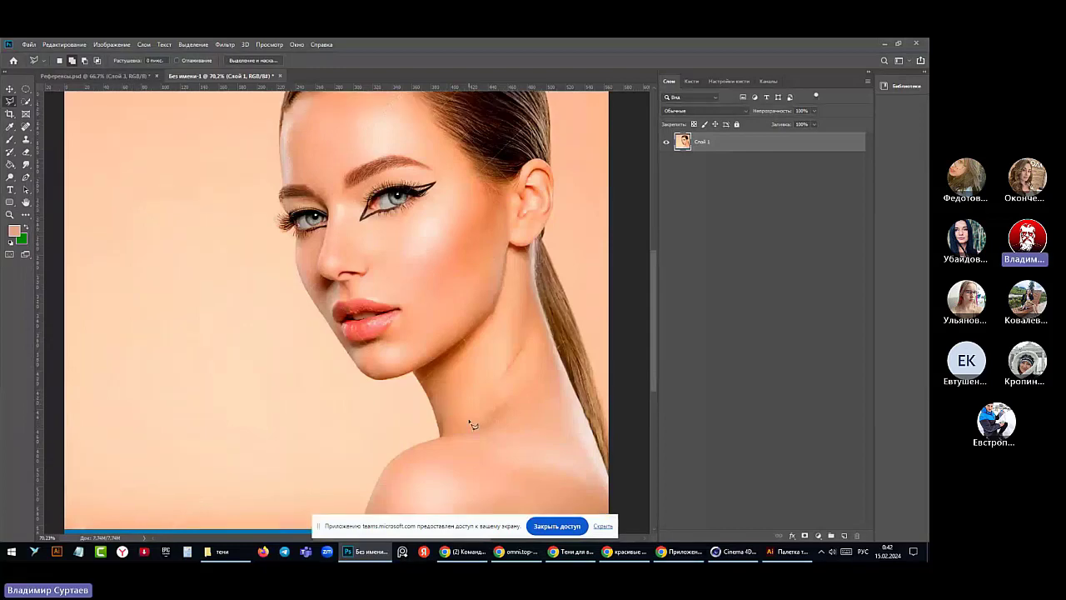
{"action": "scroll", "coordinate": [466, 416], "scroll_direction": "up", "scroll_amount": 3}
{"action": "scroll", "coordinate": [463, 408], "scroll_direction": "down", "scroll_amount": 2}
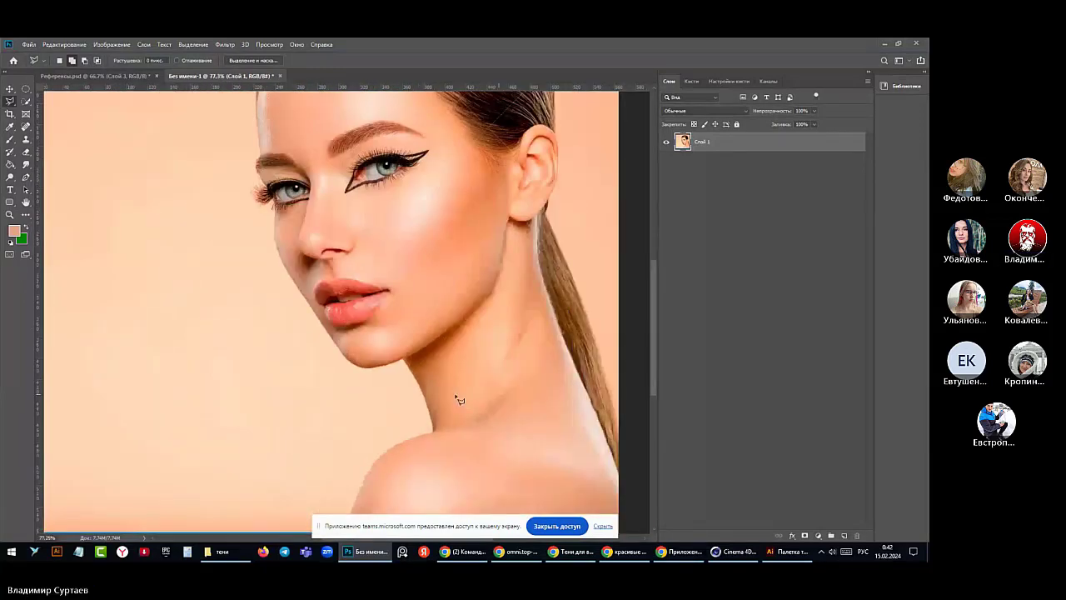
{"action": "scroll", "coordinate": [459, 400], "scroll_direction": "down", "scroll_amount": 1}
{"action": "scroll", "coordinate": [477, 497], "scroll_direction": "up", "scroll_amount": 4}
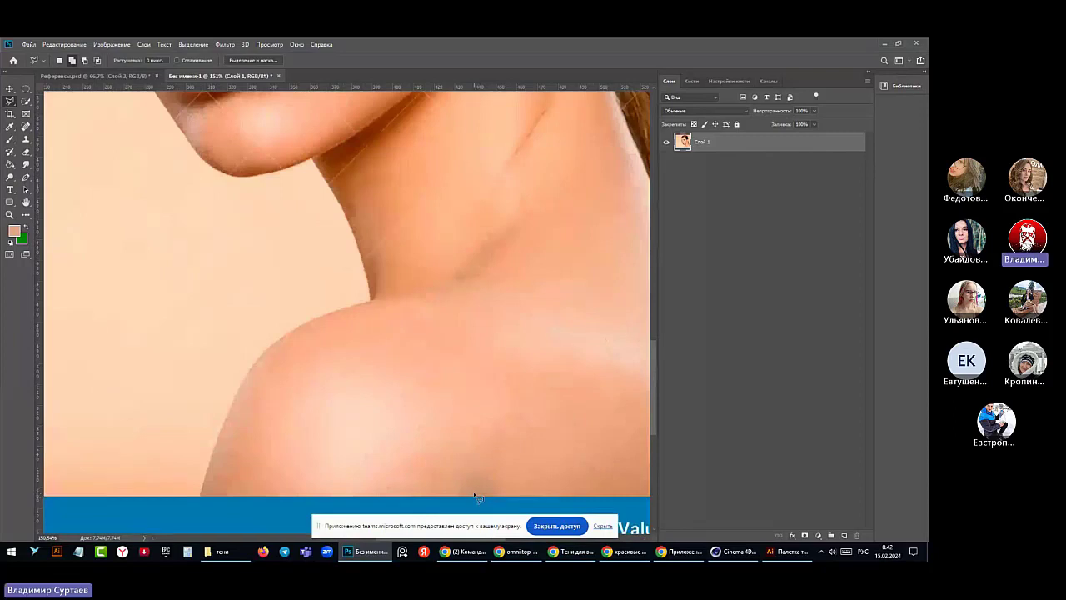
{"action": "left_click", "coordinate": [26, 127]}
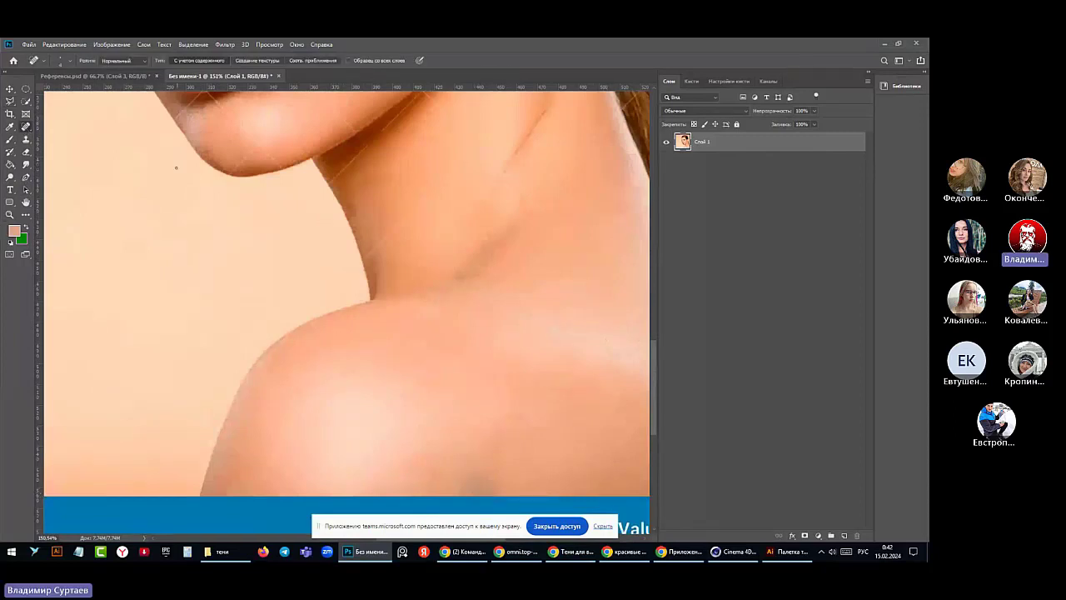
{"action": "left_click", "coordinate": [60, 61]}
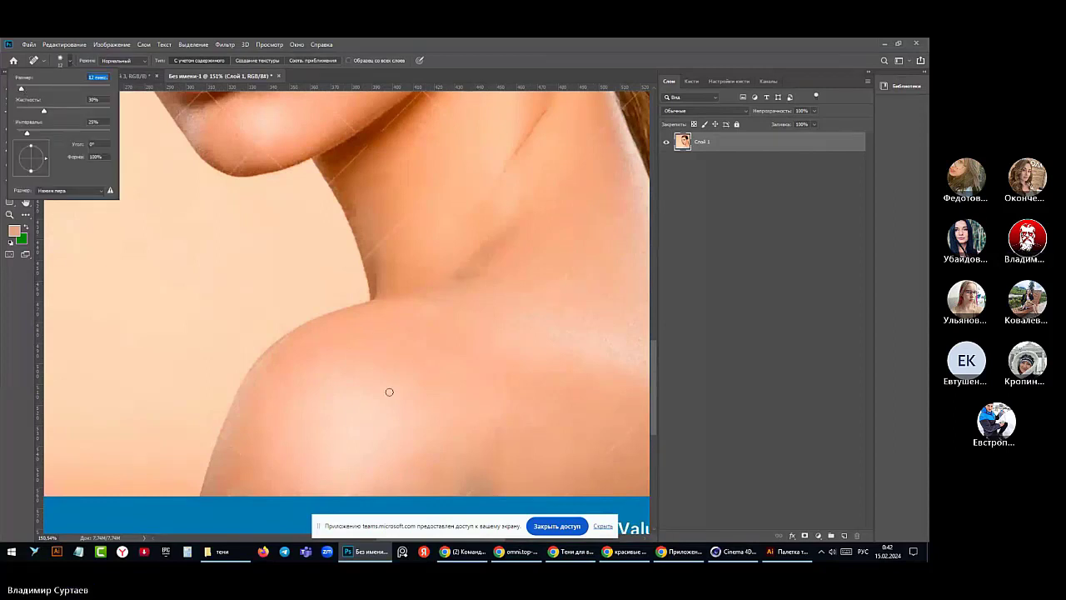
- Heal the watermark lines on the shoulder and along the shoulder edge
{"action": "mouse_move", "coordinate": [343, 385]}
{"action": "left_mouse_down"}
{"action": "mouse_move", "coordinate": [356, 360]}
{"action": "mouse_move", "coordinate": [421, 308]}
{"action": "mouse_move", "coordinate": [408, 292]}
{"action": "mouse_move", "coordinate": [464, 349]}
{"action": "left_mouse_up"}
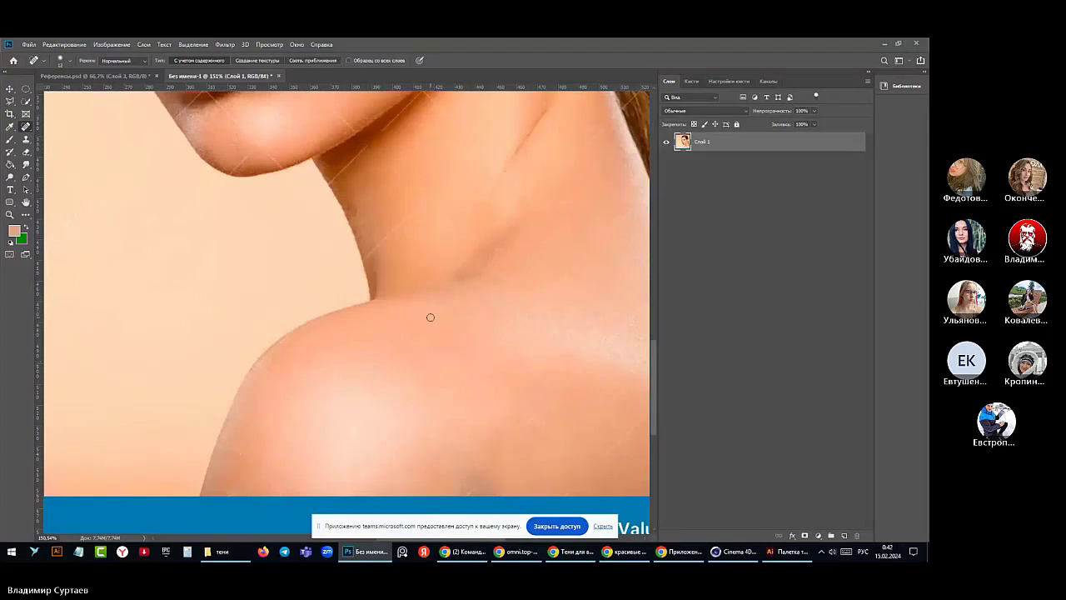
{"action": "left_click_drag", "start_coordinate": [429, 318], "coordinate": [454, 347]}
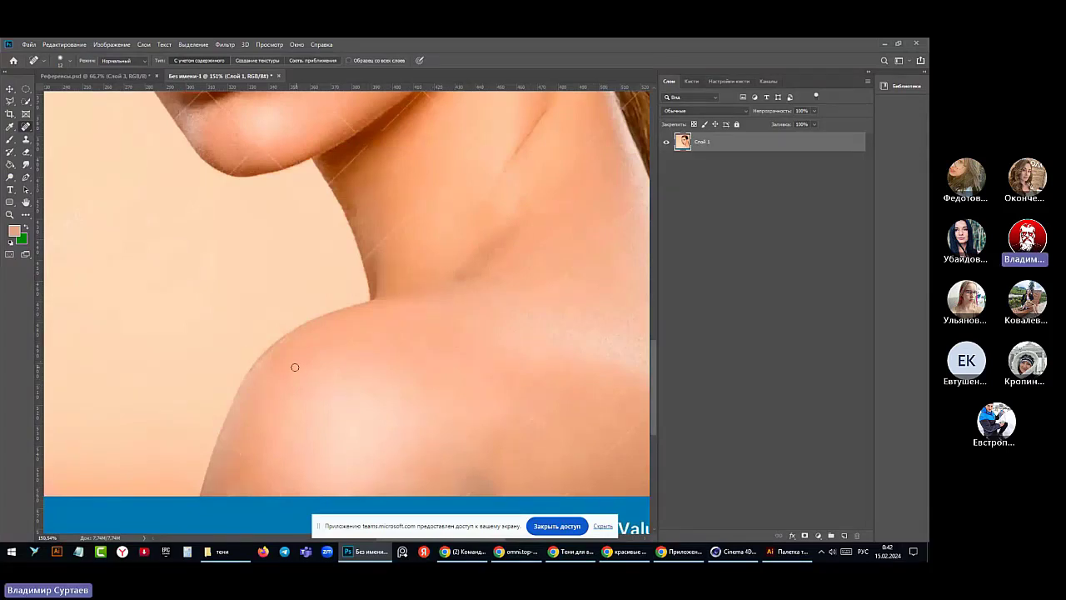
{"action": "left_click_drag", "start_coordinate": [258, 363], "coordinate": [316, 424]}
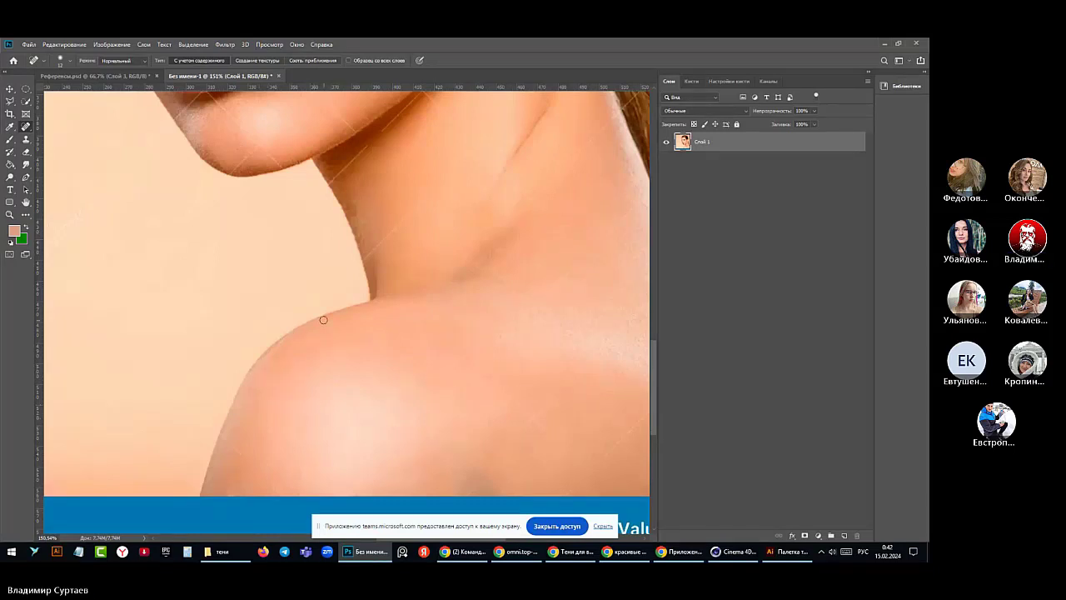
{"action": "left_click_drag", "start_coordinate": [323, 320], "coordinate": [309, 346]}
{"action": "left_click_drag", "start_coordinate": [287, 340], "coordinate": [255, 377]}
{"action": "left_click_drag", "start_coordinate": [225, 436], "coordinate": [237, 451]}
- Heal the long diagonal watermark lines and leftover spots across the shoulder
{"action": "mouse_move", "coordinate": [481, 363]}
{"action": "left_mouse_down"}
{"action": "mouse_move", "coordinate": [469, 374]}
{"action": "mouse_move", "coordinate": [473, 360]}
{"action": "mouse_move", "coordinate": [514, 393]}
{"action": "mouse_move", "coordinate": [562, 460]}
{"action": "left_mouse_up"}
{"action": "left_click_drag", "start_coordinate": [591, 362], "coordinate": [521, 432]}
{"action": "mouse_move", "coordinate": [566, 383]}
{"action": "left_mouse_down"}
{"action": "mouse_move", "coordinate": [550, 406]}
{"action": "mouse_move", "coordinate": [514, 419]}
{"action": "left_mouse_up"}
{"action": "left_click_drag", "start_coordinate": [481, 364], "coordinate": [558, 454]}
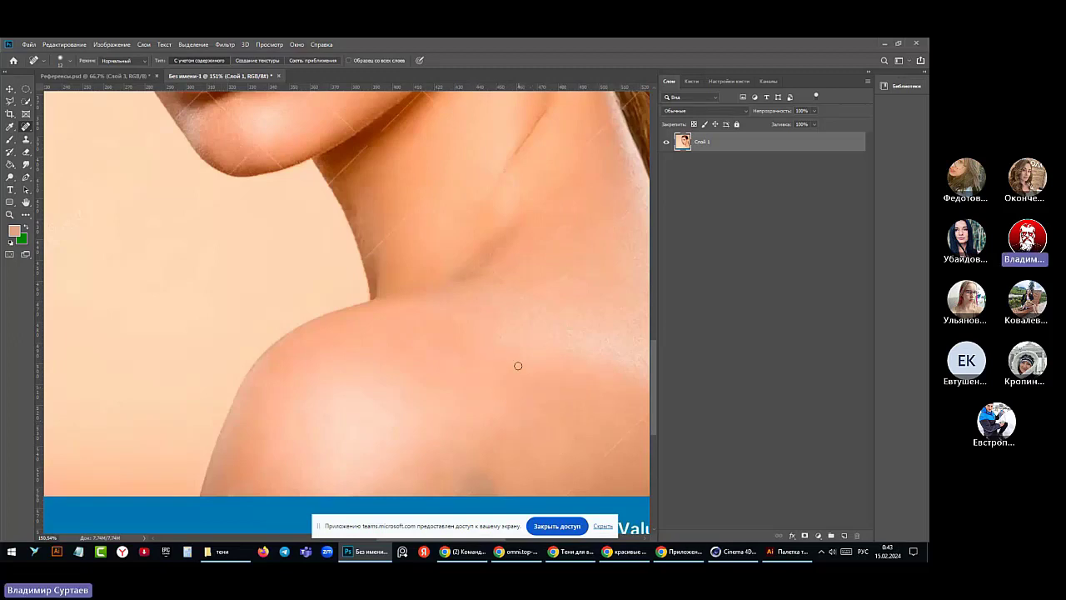
{"action": "left_click_drag", "start_coordinate": [527, 316], "coordinate": [471, 375]}
{"action": "left_click_drag", "start_coordinate": [479, 262], "coordinate": [514, 313]}
{"action": "left_click_drag", "start_coordinate": [566, 270], "coordinate": [516, 325]}
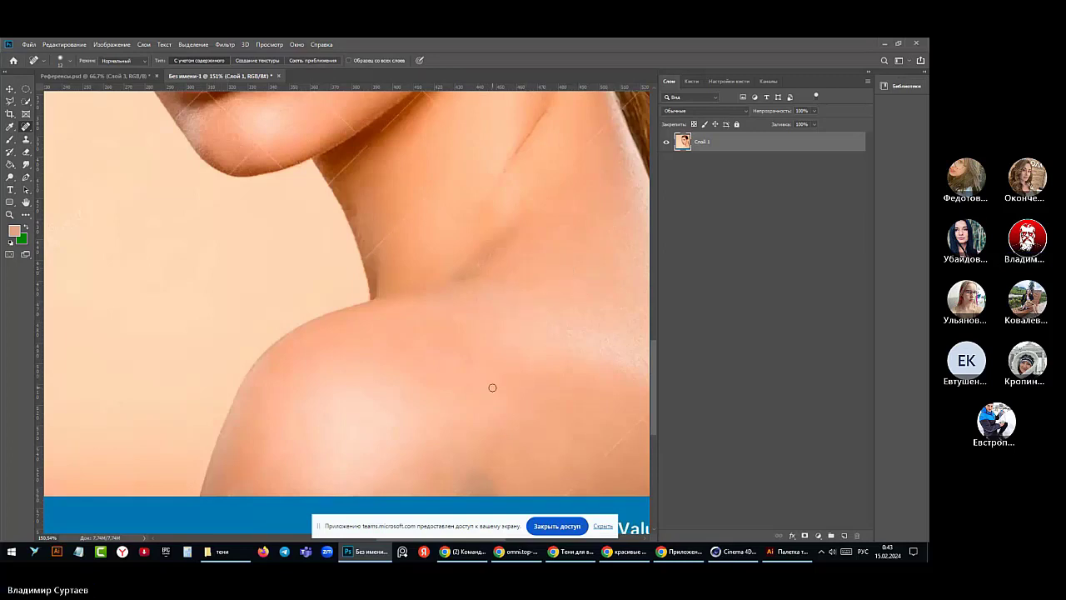
{"action": "mouse_move", "coordinate": [574, 388]}
{"action": "left_mouse_down"}
{"action": "mouse_move", "coordinate": [411, 376]}
{"action": "mouse_move", "coordinate": [448, 361]}
{"action": "mouse_move", "coordinate": [548, 472]}
{"action": "left_mouse_up"}
{"action": "left_click_drag", "start_coordinate": [426, 443], "coordinate": [529, 340]}
{"action": "left_click", "coordinate": [530, 425]}
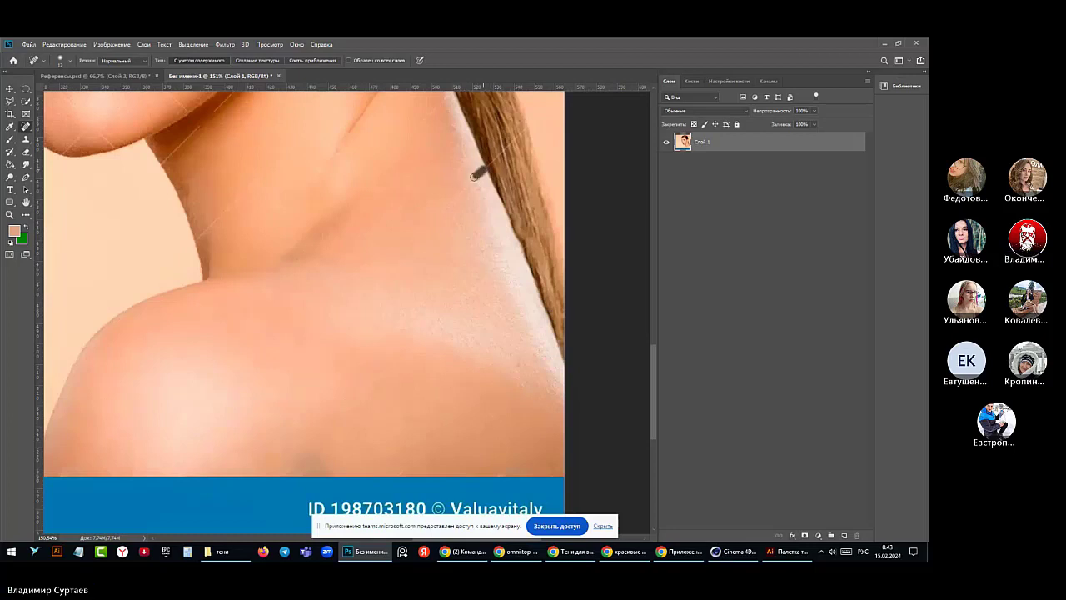
- Spot-heal the diagonal watermark lines on the neck and along the hair edge
{"action": "mouse_move", "coordinate": [479, 171]}
{"action": "left_mouse_down"}
{"action": "mouse_move", "coordinate": [455, 198]}
{"action": "mouse_move", "coordinate": [529, 128]}
{"action": "left_mouse_up"}
{"action": "left_click_drag", "start_coordinate": [382, 198], "coordinate": [305, 122]}
{"action": "left_click_drag", "start_coordinate": [319, 223], "coordinate": [391, 154]}
{"action": "left_click_drag", "start_coordinate": [343, 202], "coordinate": [393, 145]}
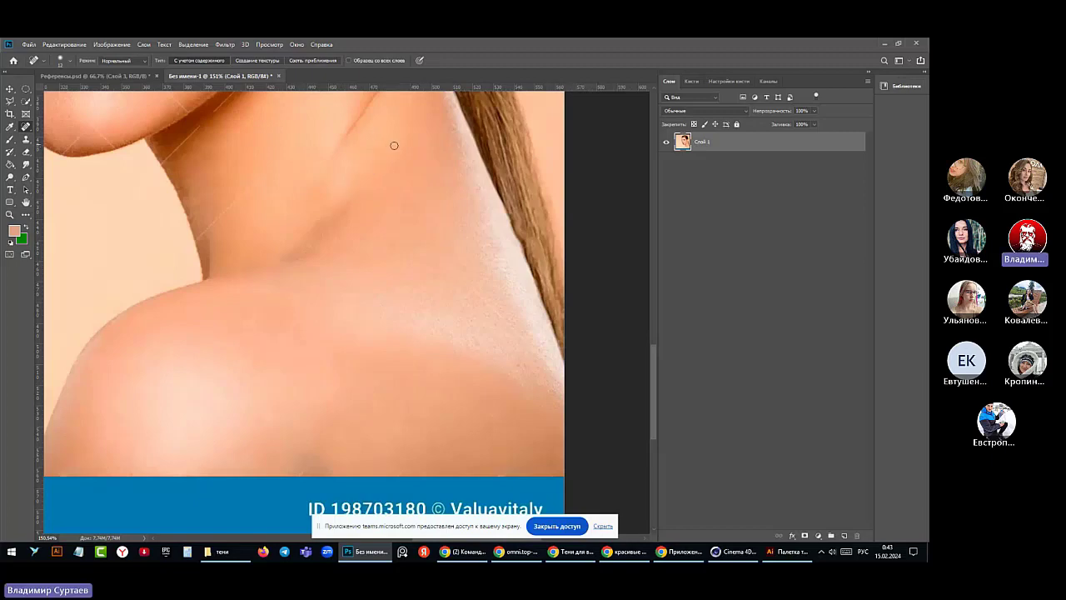
{"action": "left_click_drag", "start_coordinate": [394, 198], "coordinate": [471, 245]}
{"action": "mouse_move", "coordinate": [499, 209]}
{"action": "left_mouse_down"}
{"action": "mouse_move", "coordinate": [450, 263]}
{"action": "mouse_move", "coordinate": [489, 213]}
{"action": "mouse_move", "coordinate": [534, 262]}
{"action": "left_mouse_up"}
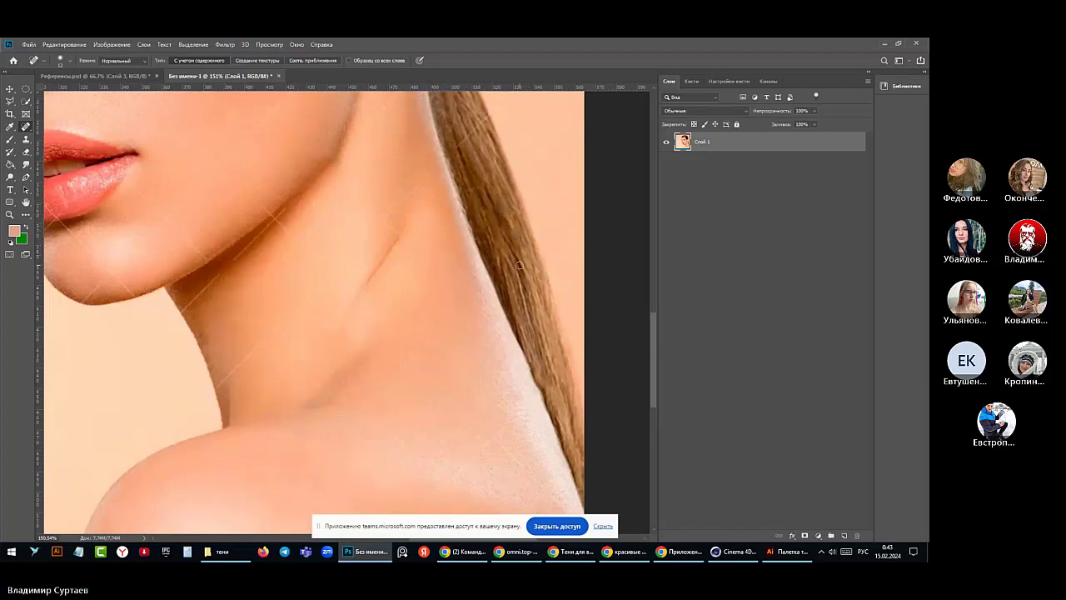
{"action": "mouse_move", "coordinate": [456, 149]}
{"action": "left_mouse_down"}
{"action": "mouse_move", "coordinate": [492, 113]}
{"action": "mouse_move", "coordinate": [521, 127]}
{"action": "mouse_move", "coordinate": [544, 164]}
{"action": "left_mouse_up"}
{"action": "left_click_drag", "start_coordinate": [521, 127], "coordinate": [490, 99]}
- Spot-heal the watermark lines running down the neck and under the jawline
{"action": "left_click_drag", "start_coordinate": [427, 177], "coordinate": [222, 384]}
{"action": "left_click_drag", "start_coordinate": [259, 202], "coordinate": [323, 270]}
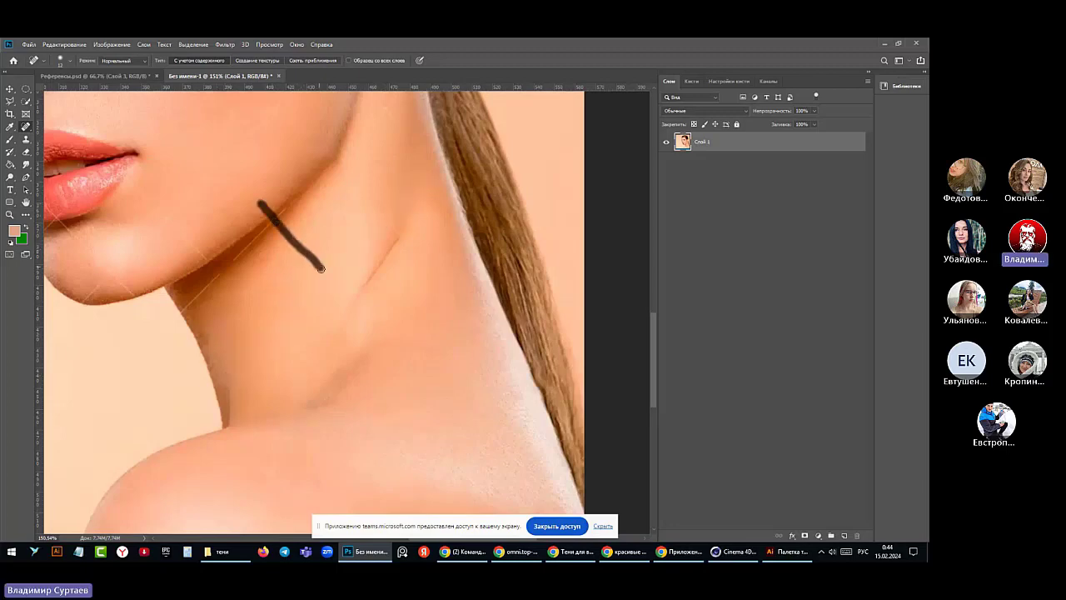
{"action": "left_click_drag", "start_coordinate": [287, 204], "coordinate": [185, 312]}
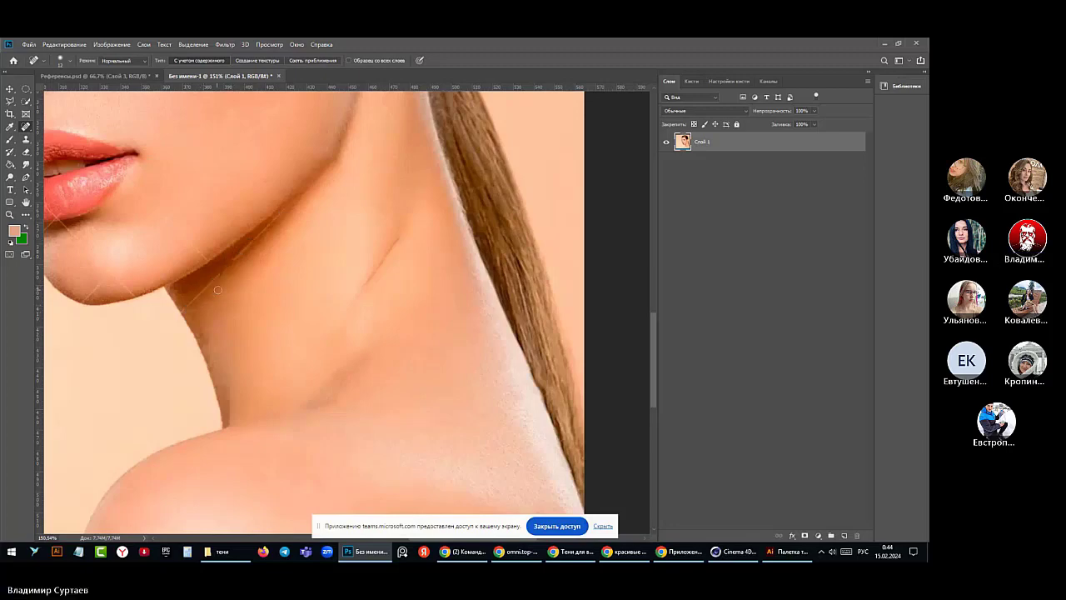
{"action": "left_click_drag", "start_coordinate": [283, 207], "coordinate": [182, 313]}
{"action": "left_click_drag", "start_coordinate": [246, 243], "coordinate": [288, 203]}
- Heal the watermark lines along the hair edge, cheek and earlobe
{"action": "scroll", "coordinate": [348, 228], "scroll_direction": "up", "scroll_amount": 4}
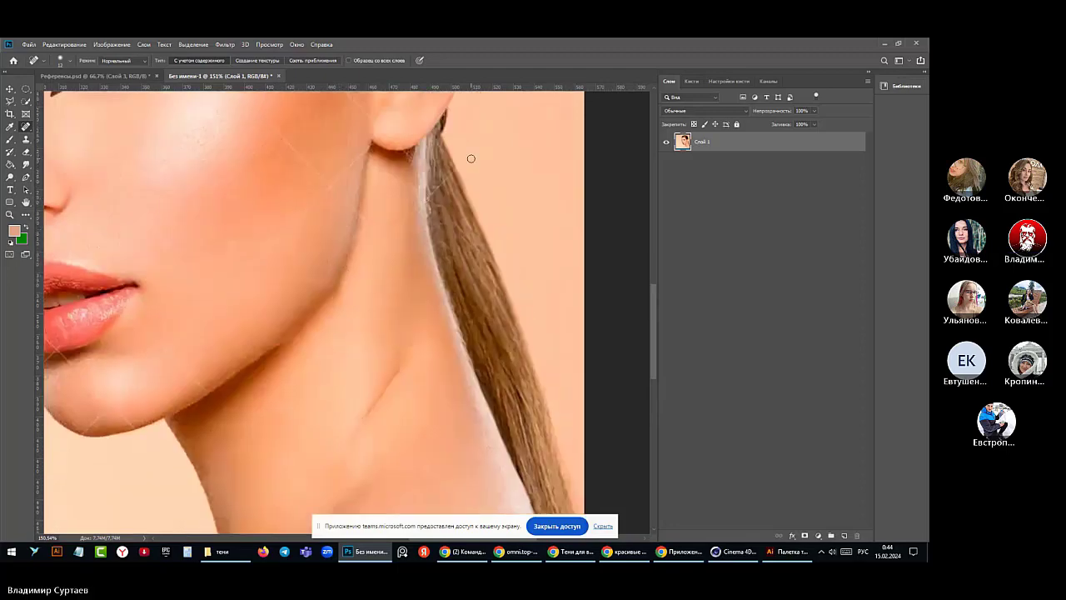
{"action": "mouse_move", "coordinate": [471, 159]}
{"action": "left_mouse_down"}
{"action": "mouse_move", "coordinate": [391, 235]}
{"action": "mouse_move", "coordinate": [385, 259]}
{"action": "mouse_move", "coordinate": [399, 253]}
{"action": "mouse_move", "coordinate": [259, 115]}
{"action": "mouse_move", "coordinate": [286, 114]}
{"action": "mouse_move", "coordinate": [260, 141]}
{"action": "mouse_move", "coordinate": [266, 121]}
{"action": "mouse_move", "coordinate": [354, 212]}
{"action": "left_mouse_up"}
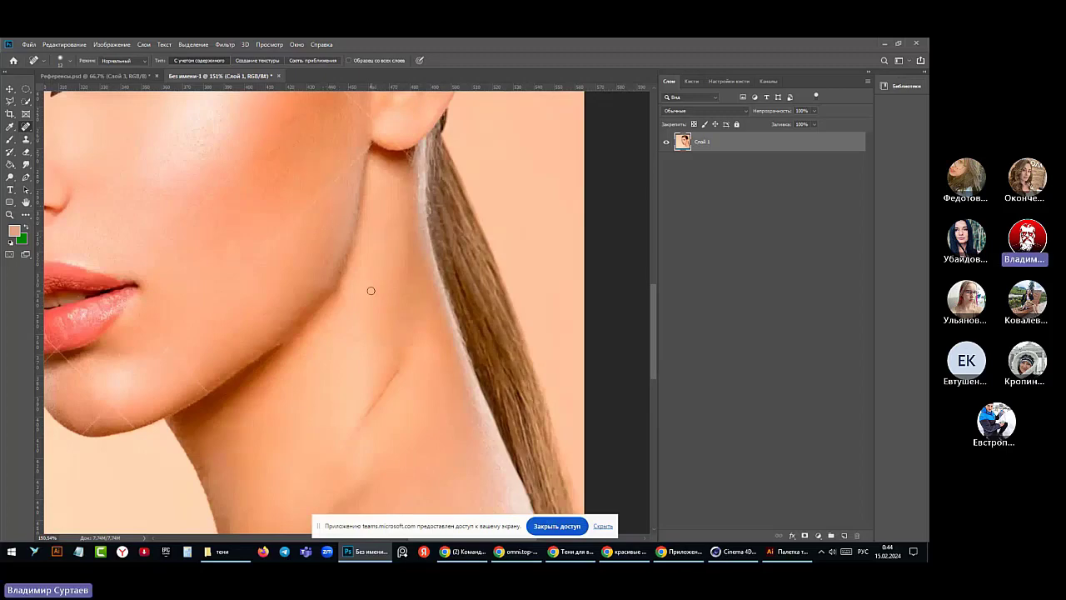
{"action": "scroll", "coordinate": [371, 290], "scroll_direction": "down", "scroll_amount": 2}
{"action": "scroll", "coordinate": [366, 287], "scroll_direction": "up", "scroll_amount": 3}
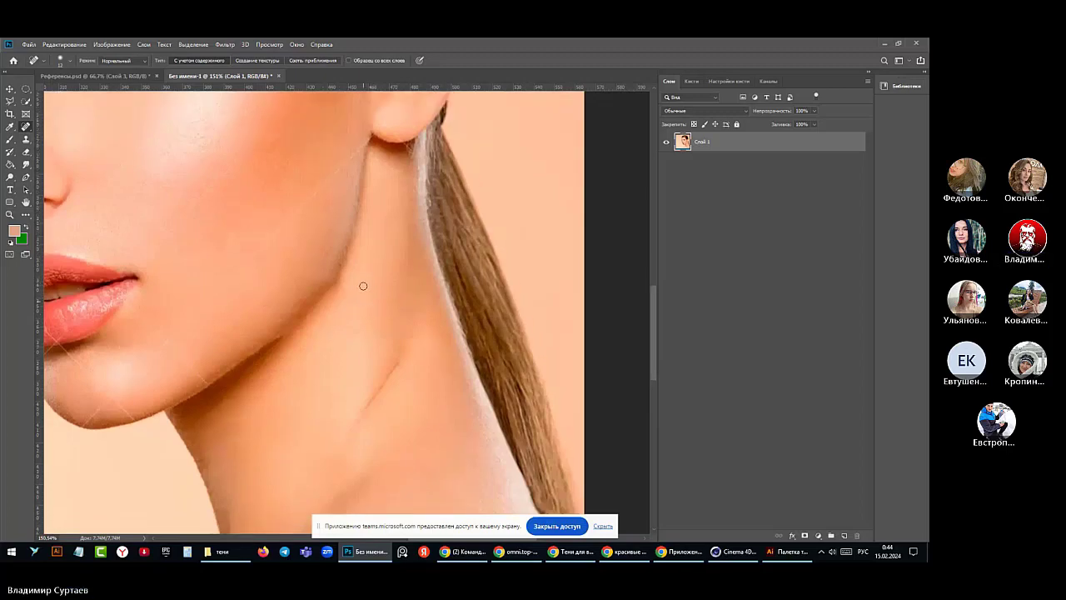
{"action": "scroll", "coordinate": [363, 286], "scroll_direction": "up", "scroll_amount": 3}
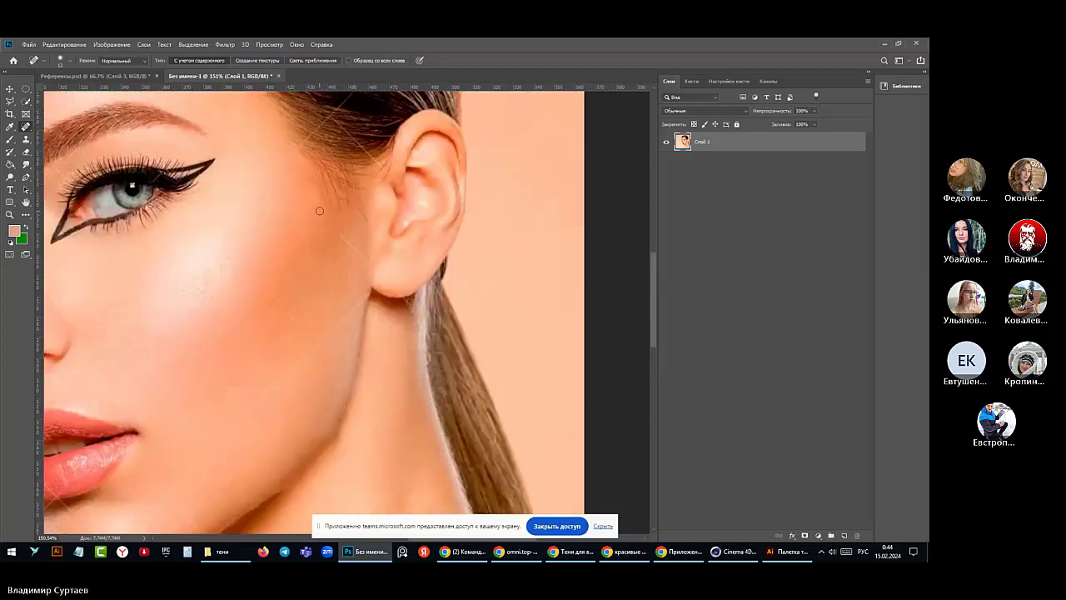
{"action": "left_click_drag", "start_coordinate": [319, 210], "coordinate": [411, 307]}
{"action": "mouse_move", "coordinate": [423, 237]}
{"action": "left_mouse_down"}
{"action": "mouse_move", "coordinate": [298, 368]}
{"action": "mouse_move", "coordinate": [249, 392]}
{"action": "mouse_move", "coordinate": [245, 428]}
{"action": "mouse_move", "coordinate": [171, 488]}
{"action": "left_mouse_up"}
{"action": "left_click_drag", "start_coordinate": [258, 400], "coordinate": [235, 441]}
- Heal the diagonal watermark line running from the cheek into the hair above the ear
{"action": "scroll", "coordinate": [408, 283], "scroll_direction": "up", "scroll_amount": 2}
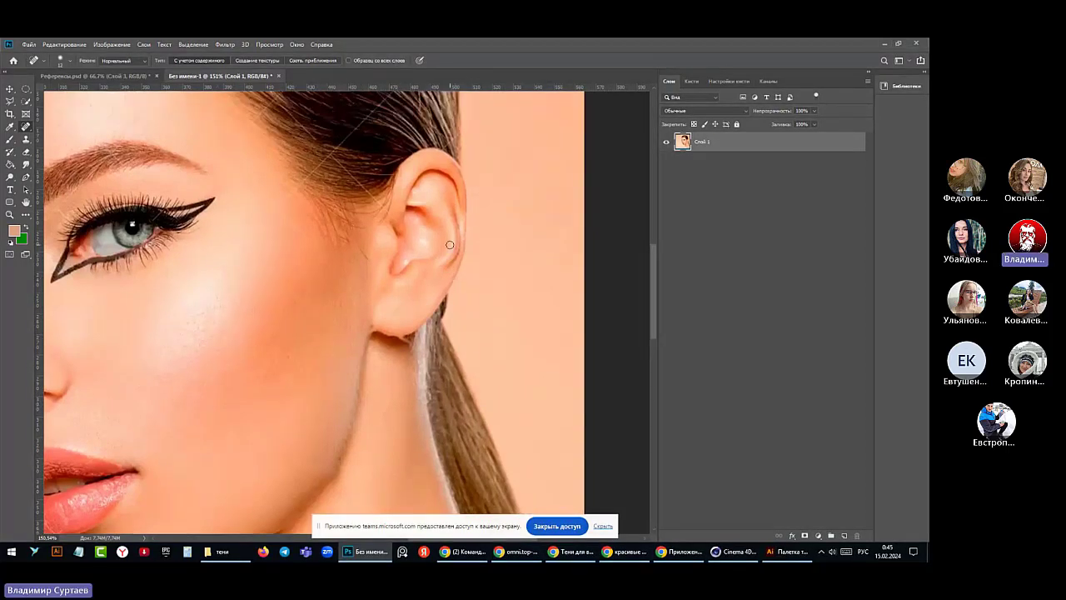
{"action": "scroll", "coordinate": [450, 244], "scroll_direction": "up", "scroll_amount": 5}
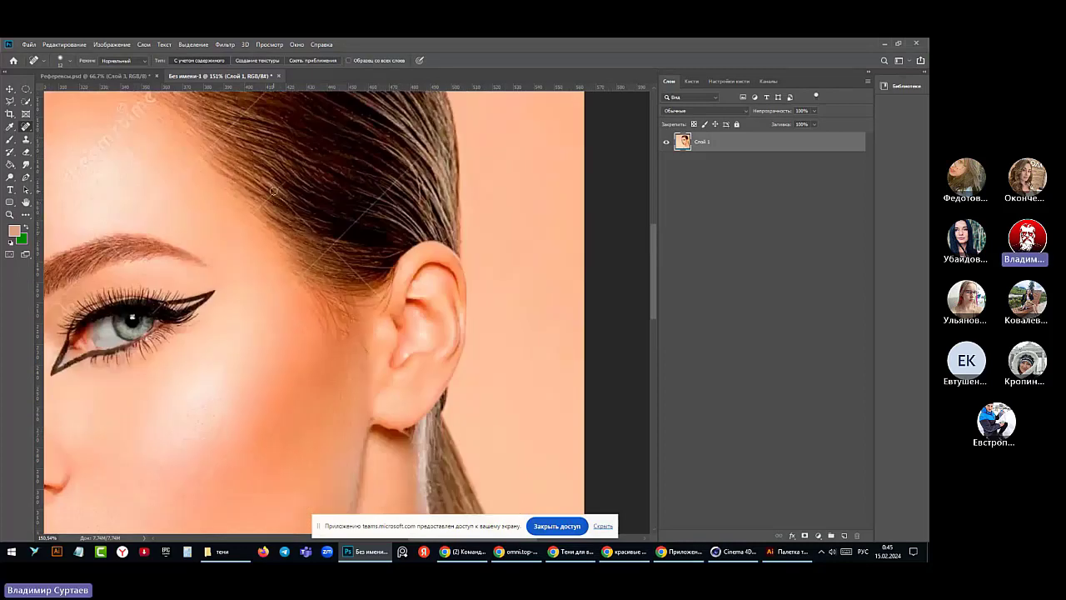
{"action": "left_click_drag", "start_coordinate": [315, 233], "coordinate": [335, 255]}
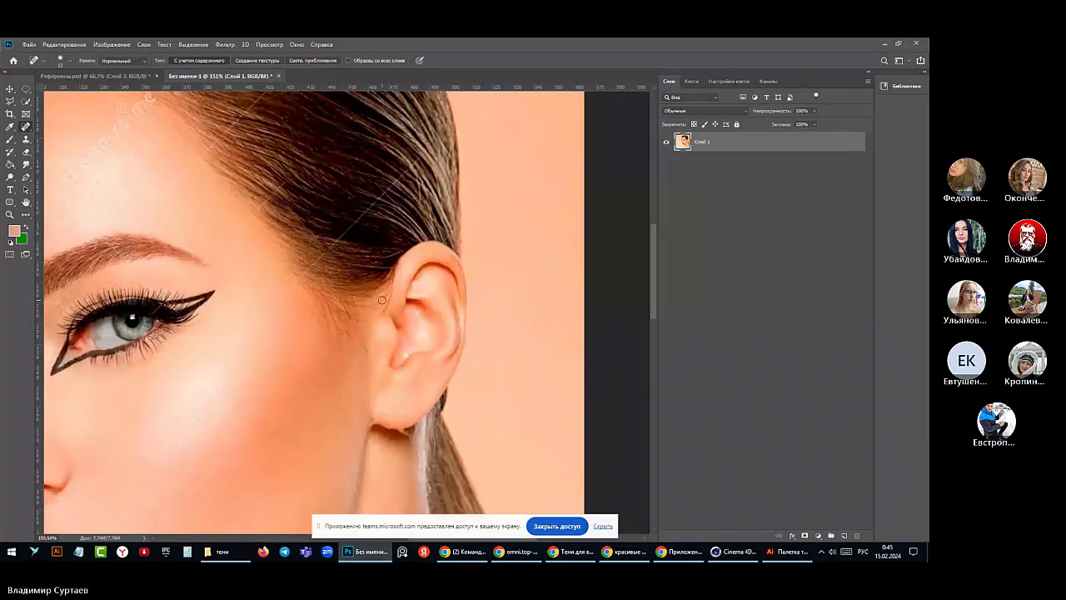
{"action": "left_click_drag", "start_coordinate": [255, 328], "coordinate": [371, 198]}
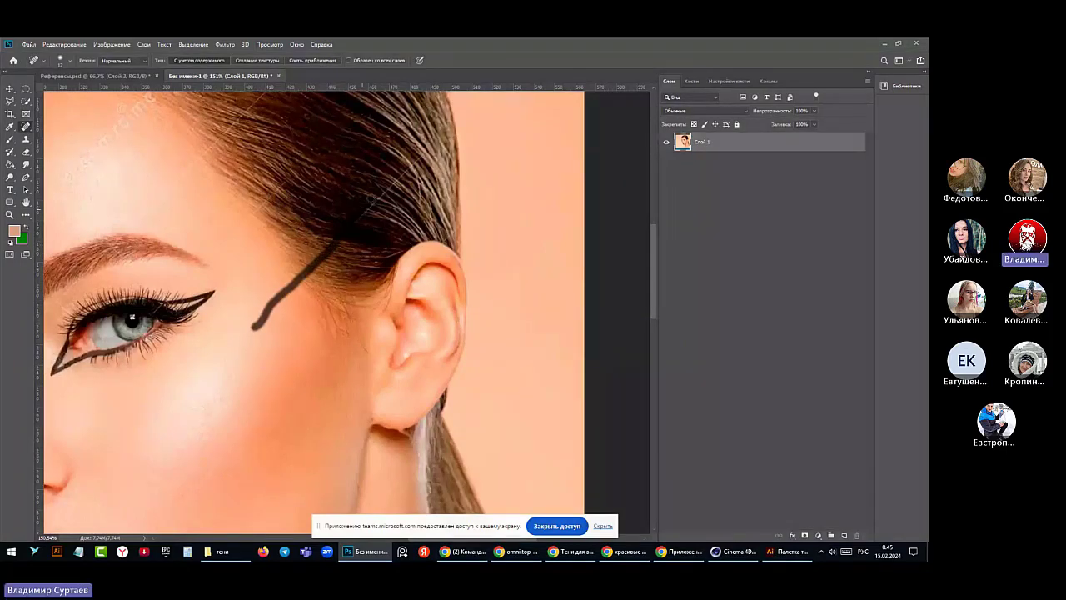
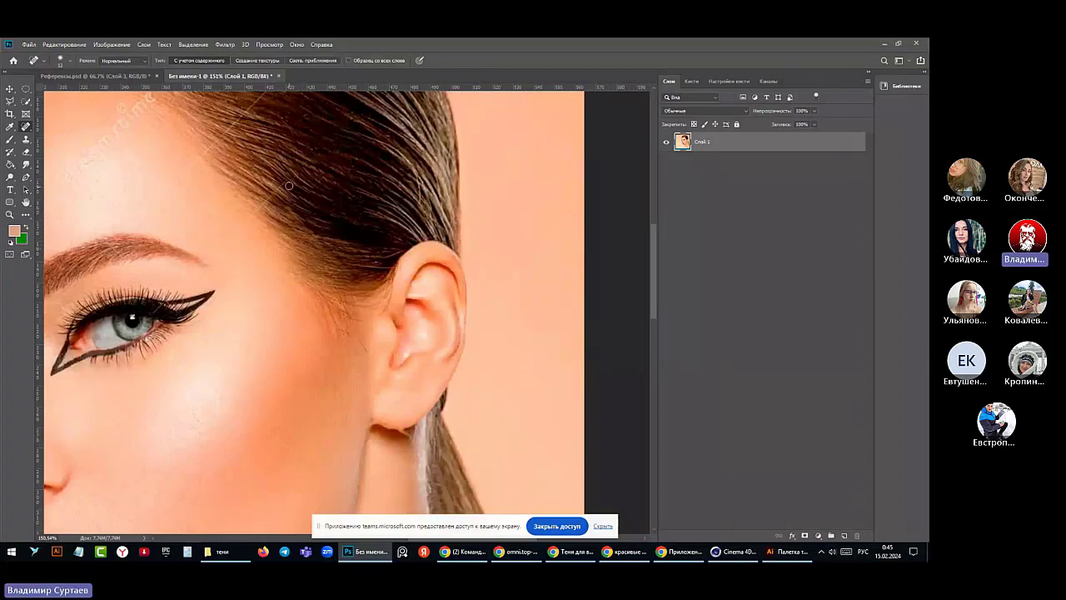
- Heal the watermark lines across the hair and from the temple toward the ear
{"action": "left_click_drag", "start_coordinate": [287, 182], "coordinate": [174, 289]}
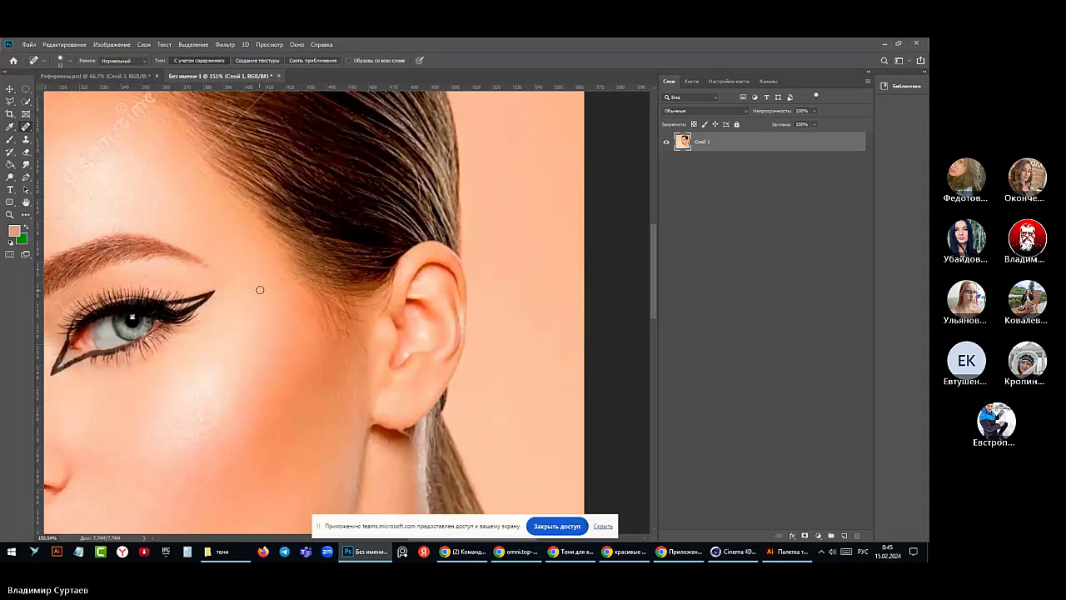
{"action": "left_click_drag", "start_coordinate": [260, 290], "coordinate": [329, 353]}
{"action": "scroll", "coordinate": [335, 369], "scroll_direction": "down", "scroll_amount": 3}
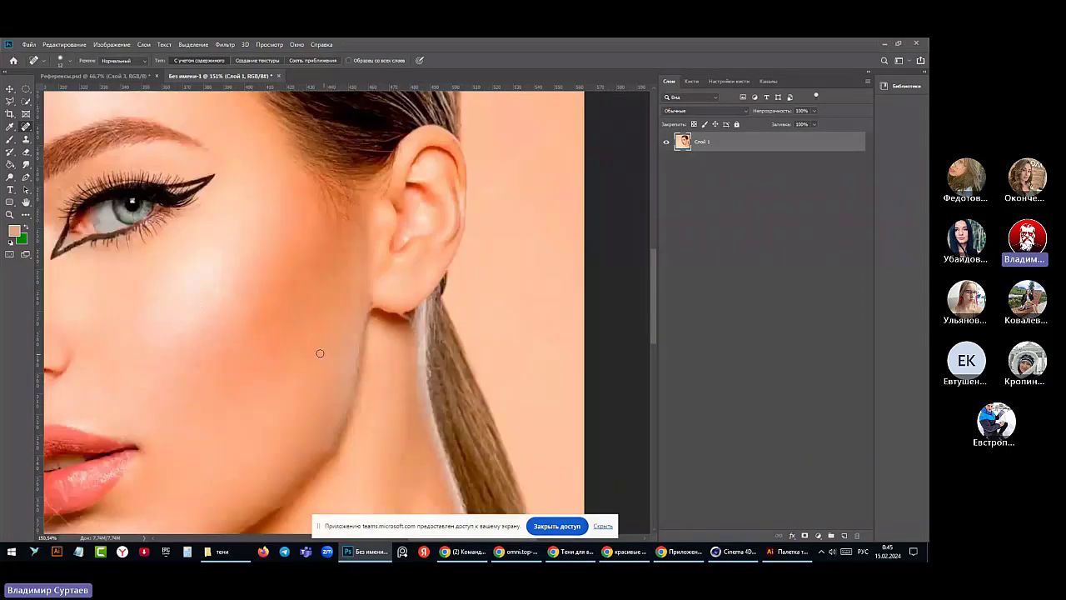
- Heal the watermark lines on the cheek and along the jaw, bringing the lips into view
{"action": "left_click_drag", "start_coordinate": [241, 258], "coordinate": [186, 315]}
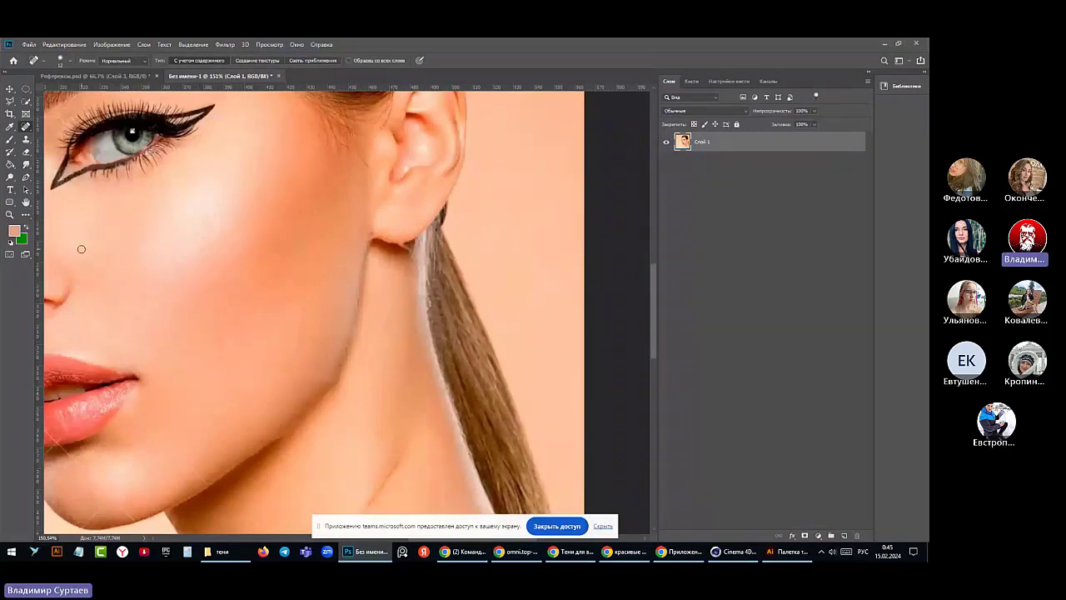
{"action": "mouse_move", "coordinate": [78, 248]}
{"action": "left_mouse_down"}
{"action": "mouse_move", "coordinate": [113, 285]}
{"action": "mouse_move", "coordinate": [131, 349]}
{"action": "left_mouse_up"}
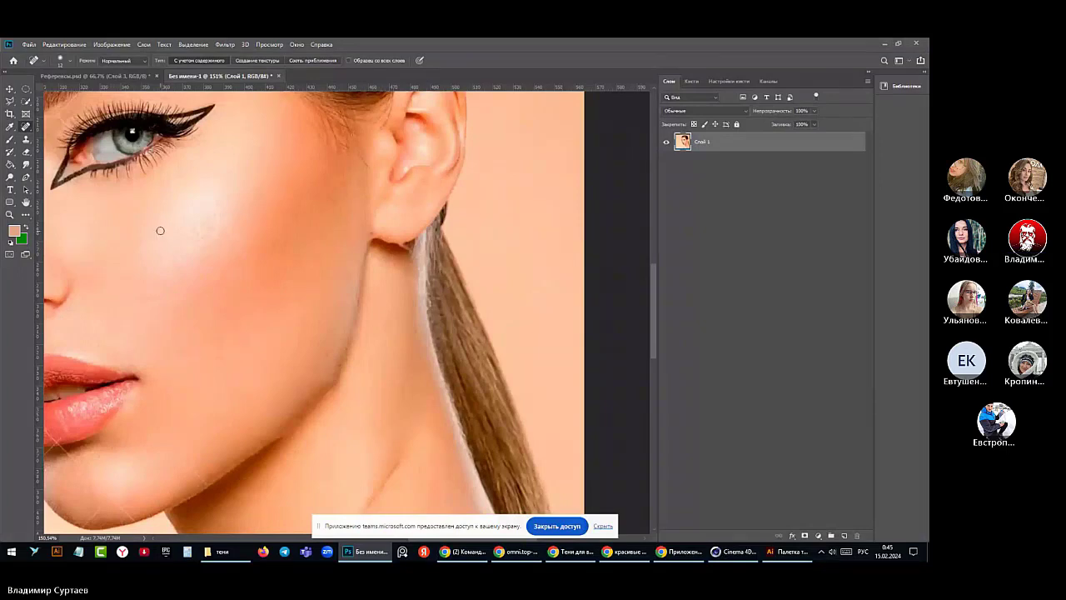
{"action": "left_click_drag", "start_coordinate": [160, 230], "coordinate": [121, 273]}
{"action": "left_click_drag", "start_coordinate": [240, 370], "coordinate": [87, 521]}
{"action": "left_click_drag", "start_coordinate": [122, 402], "coordinate": [210, 483]}
{"action": "left_click_drag", "start_coordinate": [253, 380], "coordinate": [494, 209]}
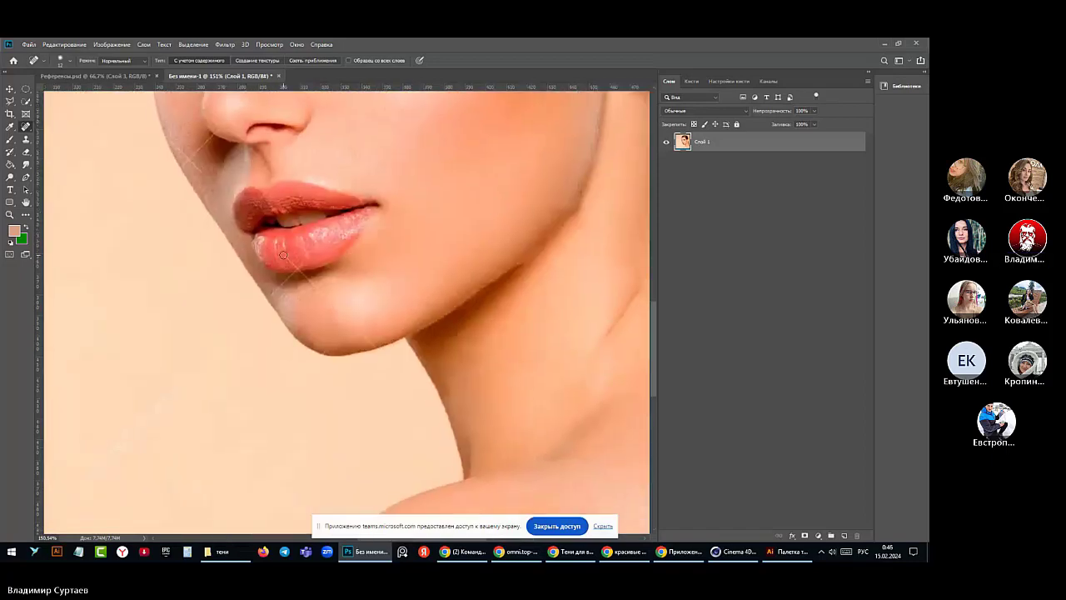
- Heal watermark traces on the lower lip, chin, lip corner, philtrum and cheek edge
{"action": "left_click_drag", "start_coordinate": [283, 254], "coordinate": [295, 263]}
{"action": "mouse_move", "coordinate": [269, 295]}
{"action": "left_mouse_down"}
{"action": "mouse_move", "coordinate": [306, 278]}
{"action": "mouse_move", "coordinate": [327, 293]}
{"action": "mouse_move", "coordinate": [326, 345]}
{"action": "left_mouse_up"}
{"action": "left_click_drag", "start_coordinate": [280, 276], "coordinate": [290, 284]}
{"action": "left_click", "coordinate": [288, 284]}
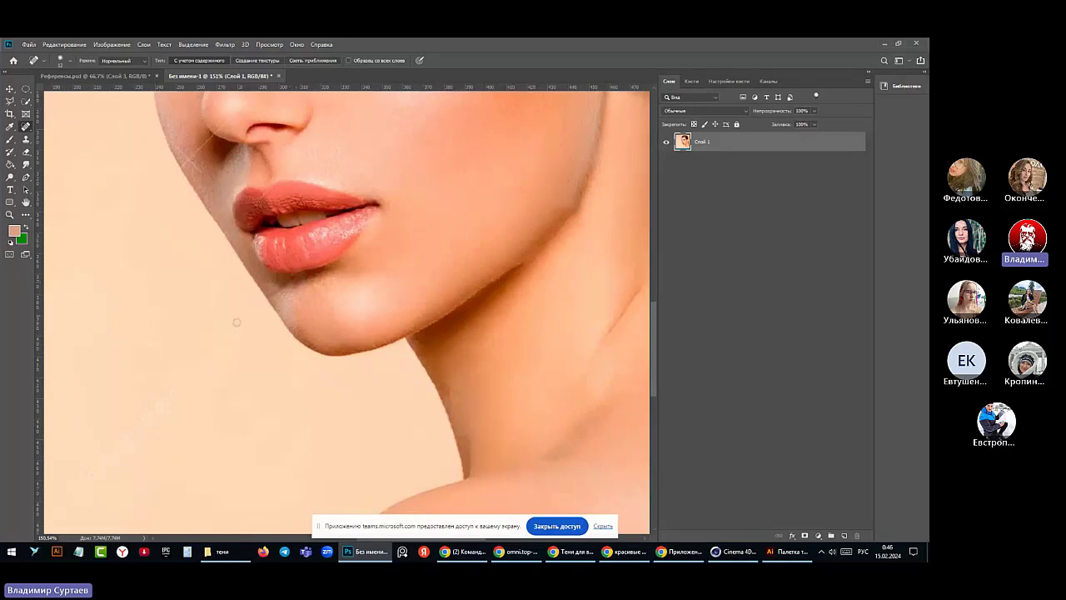
{"action": "left_click", "coordinate": [289, 291]}
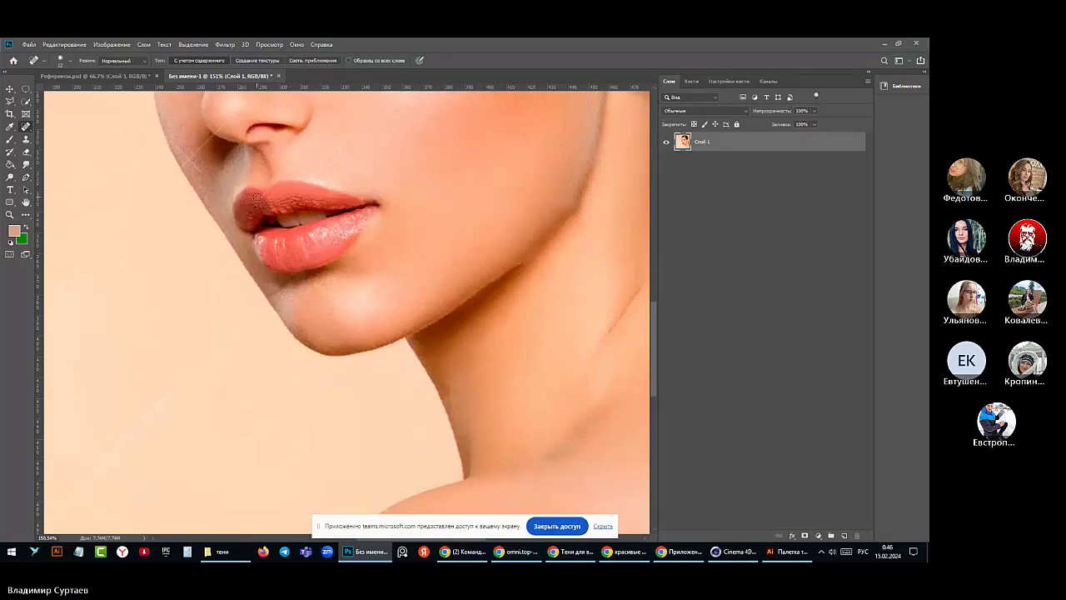
{"action": "left_click_drag", "start_coordinate": [259, 198], "coordinate": [296, 169]}
{"action": "mouse_move", "coordinate": [203, 173]}
{"action": "left_mouse_down"}
{"action": "mouse_move", "coordinate": [175, 166]}
{"action": "mouse_move", "coordinate": [175, 143]}
{"action": "mouse_move", "coordinate": [184, 165]}
{"action": "mouse_move", "coordinate": [224, 125]}
{"action": "left_mouse_up"}
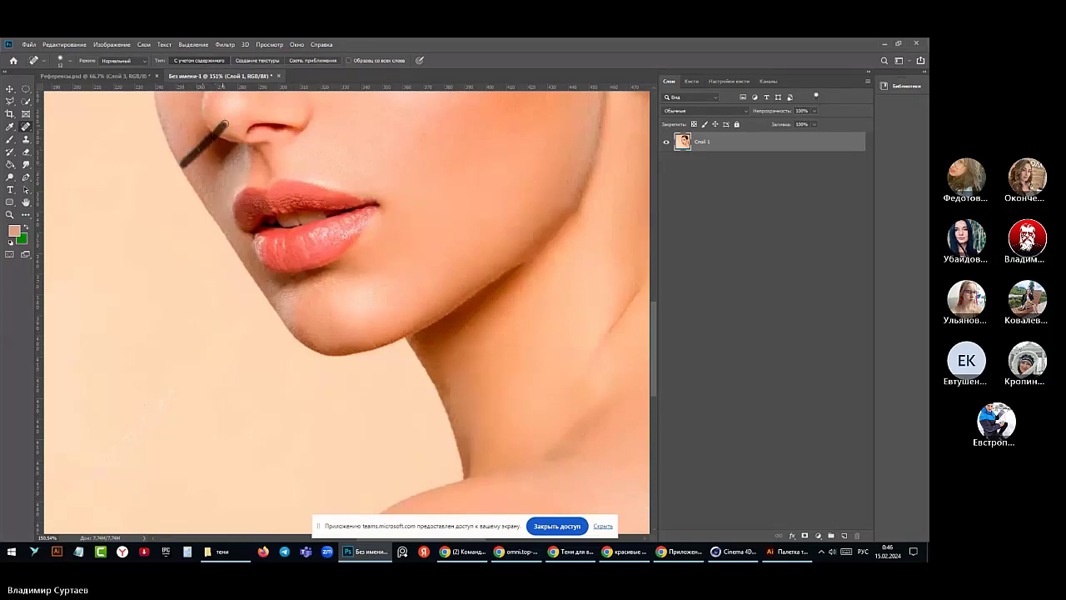
{"action": "scroll", "coordinate": [233, 200], "scroll_direction": "up", "scroll_amount": 2}
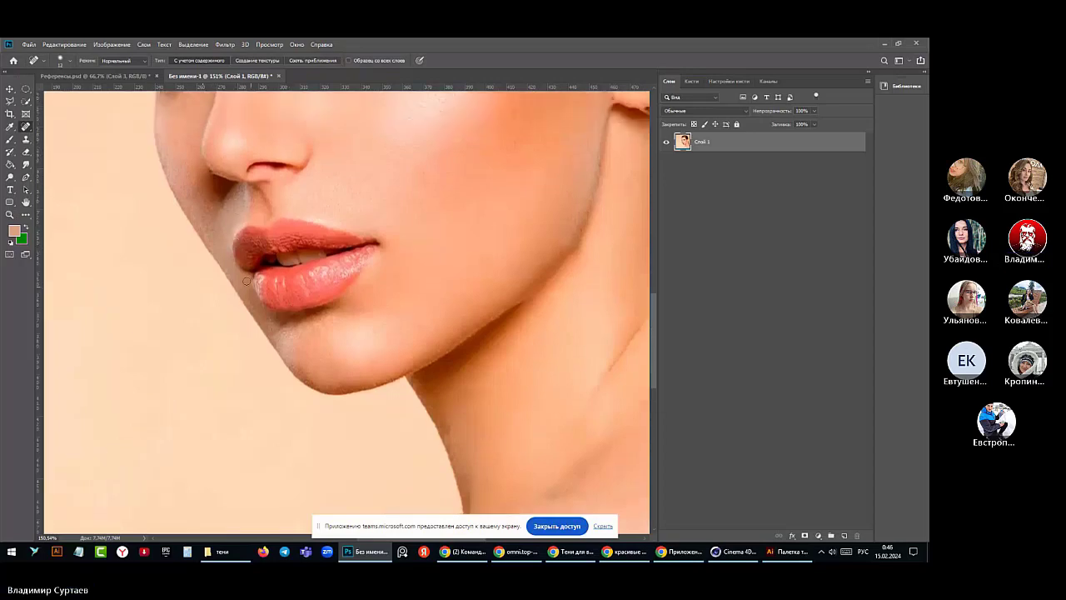
{"action": "scroll", "coordinate": [247, 281], "scroll_direction": "up", "scroll_amount": 6}
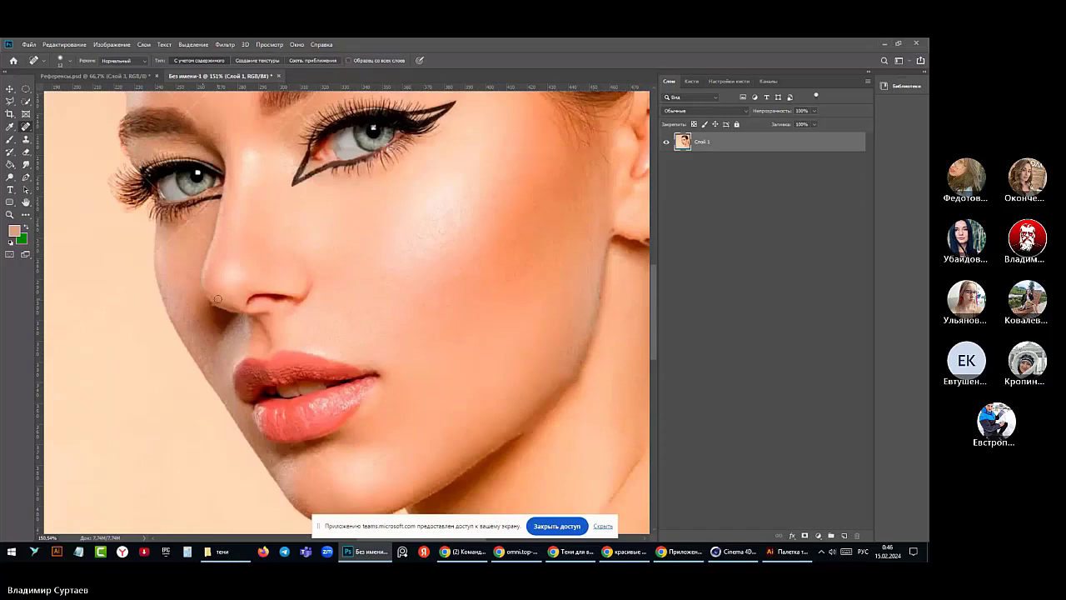
- Heal the watermark marks beside the nostril, below the eye and under the eyebrow
{"action": "mouse_move", "coordinate": [217, 299]}
{"action": "left_mouse_down"}
{"action": "mouse_move", "coordinate": [304, 214]}
{"action": "mouse_move", "coordinate": [291, 219]}
{"action": "mouse_move", "coordinate": [348, 279]}
{"action": "left_mouse_up"}
{"action": "mouse_move", "coordinate": [210, 255]}
{"action": "left_mouse_down"}
{"action": "mouse_move", "coordinate": [213, 234]}
{"action": "mouse_move", "coordinate": [191, 225]}
{"action": "mouse_move", "coordinate": [208, 241]}
{"action": "mouse_move", "coordinate": [155, 255]}
{"action": "mouse_move", "coordinate": [221, 190]}
{"action": "left_mouse_up"}
{"action": "scroll", "coordinate": [230, 230], "scroll_direction": "up", "scroll_amount": 3}
{"action": "scroll", "coordinate": [239, 243], "scroll_direction": "up", "scroll_amount": 2}
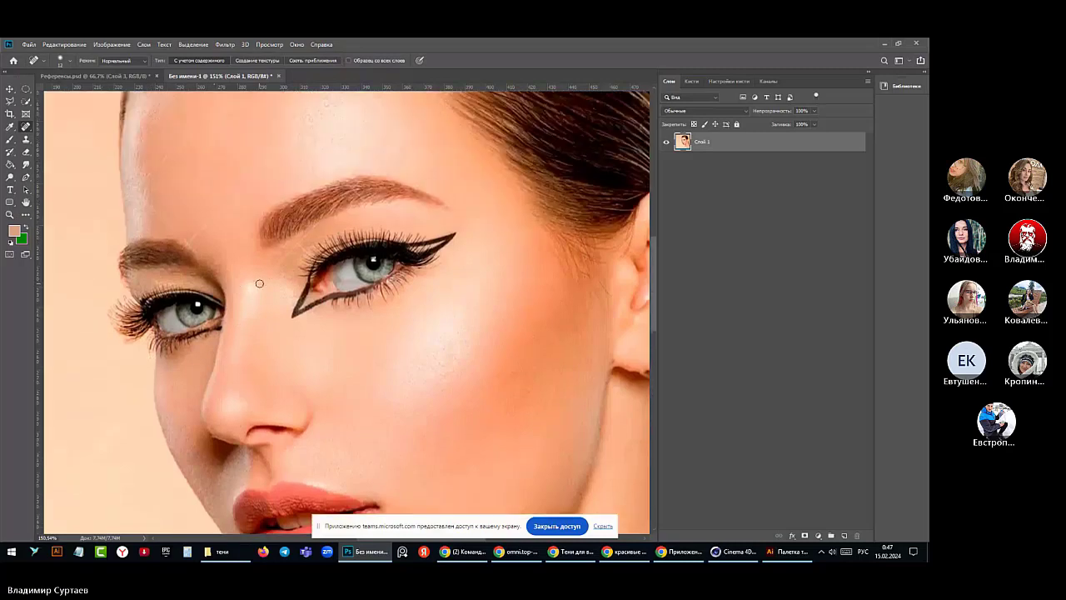
{"action": "left_click_drag", "start_coordinate": [259, 284], "coordinate": [321, 220]}
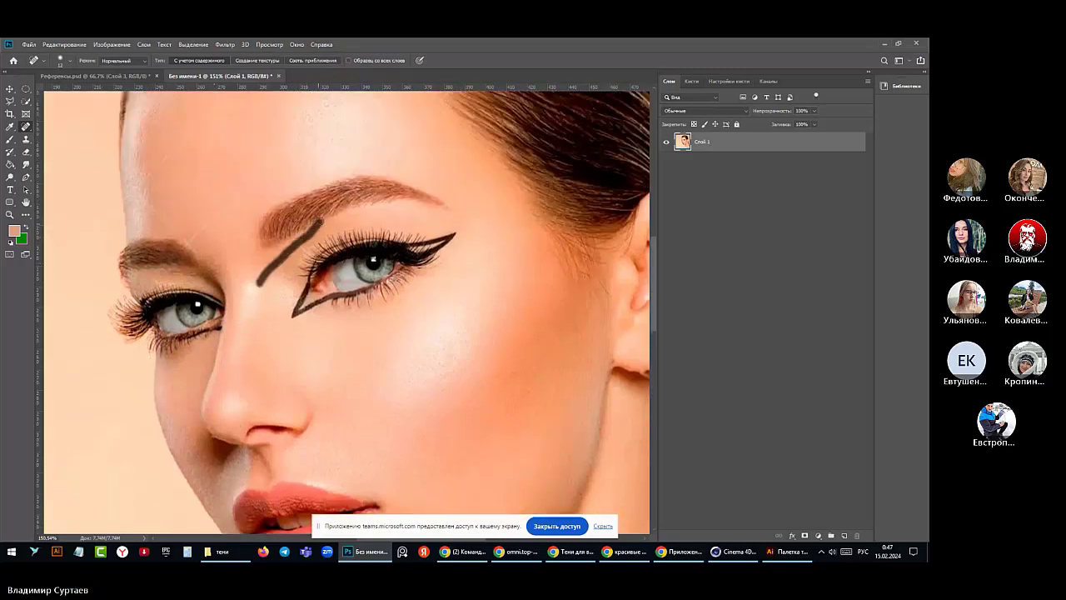
{"action": "left_click", "coordinate": [303, 246]}
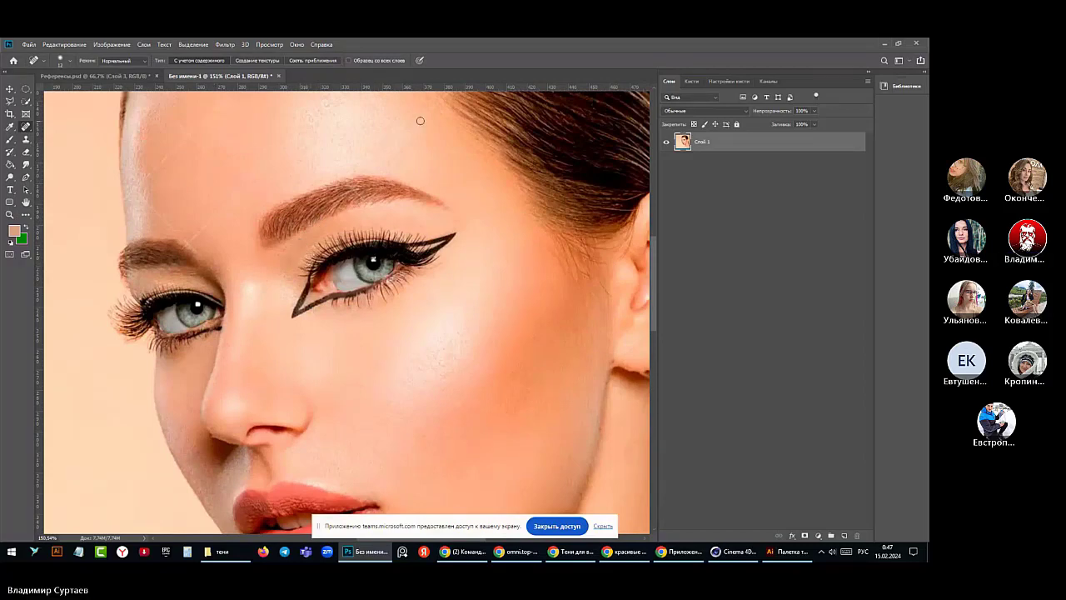
- Heal the watermark lines on the brow and across the forehead up to the hairline
{"action": "left_click_drag", "start_coordinate": [371, 170], "coordinate": [449, 89]}
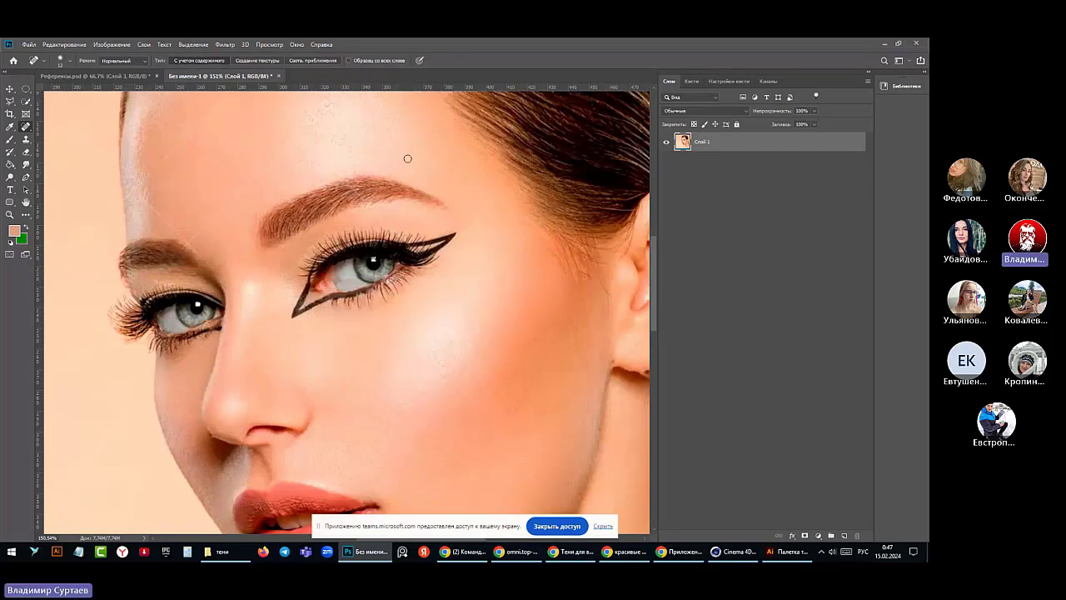
{"action": "mouse_move", "coordinate": [400, 125]}
{"action": "left_mouse_down"}
{"action": "mouse_move", "coordinate": [432, 140]}
{"action": "mouse_move", "coordinate": [448, 192]}
{"action": "left_mouse_up"}
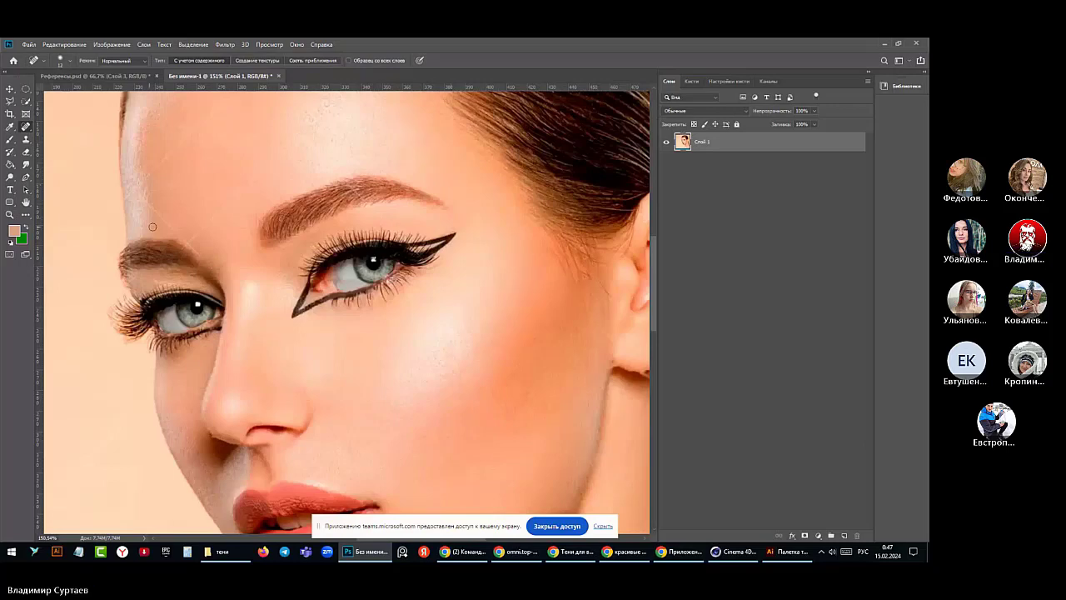
{"action": "mouse_move", "coordinate": [130, 183]}
{"action": "left_mouse_down"}
{"action": "mouse_move", "coordinate": [202, 259]}
{"action": "mouse_move", "coordinate": [212, 223]}
{"action": "mouse_move", "coordinate": [317, 119]}
{"action": "left_mouse_up"}
{"action": "mouse_move", "coordinate": [143, 185]}
{"action": "left_mouse_down"}
{"action": "mouse_move", "coordinate": [172, 152]}
{"action": "mouse_move", "coordinate": [181, 128]}
{"action": "mouse_move", "coordinate": [173, 120]}
{"action": "mouse_move", "coordinate": [218, 172]}
{"action": "left_mouse_up"}
{"action": "scroll", "coordinate": [213, 200], "scroll_direction": "up", "scroll_amount": 3}
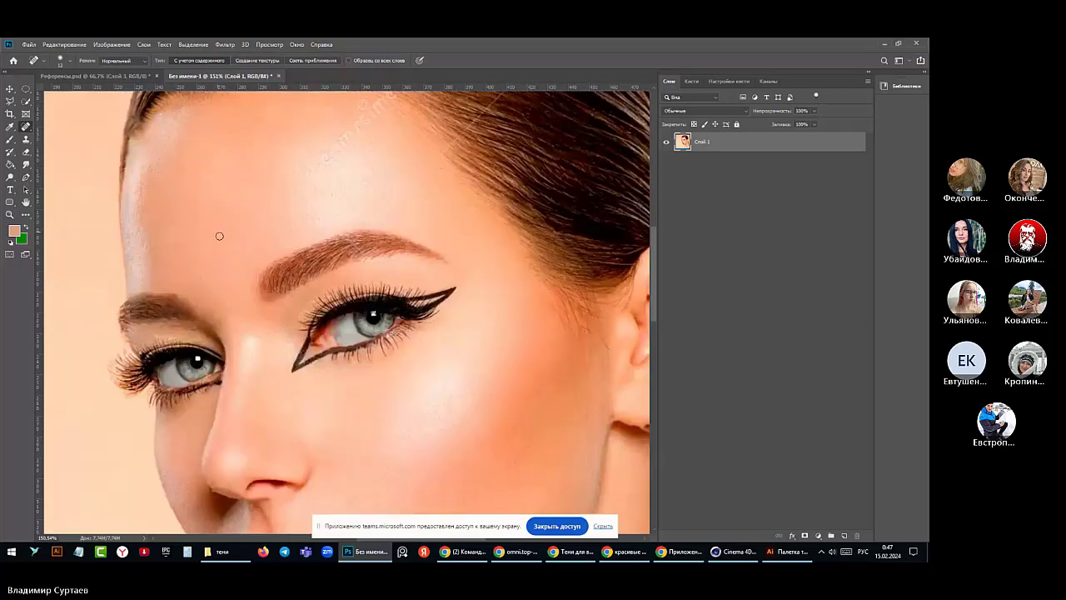
{"action": "left_click_drag", "start_coordinate": [230, 220], "coordinate": [180, 272]}
{"action": "mouse_move", "coordinate": [247, 192]}
{"action": "left_mouse_down"}
{"action": "mouse_move", "coordinate": [302, 152]}
{"action": "mouse_move", "coordinate": [269, 183]}
{"action": "left_mouse_up"}
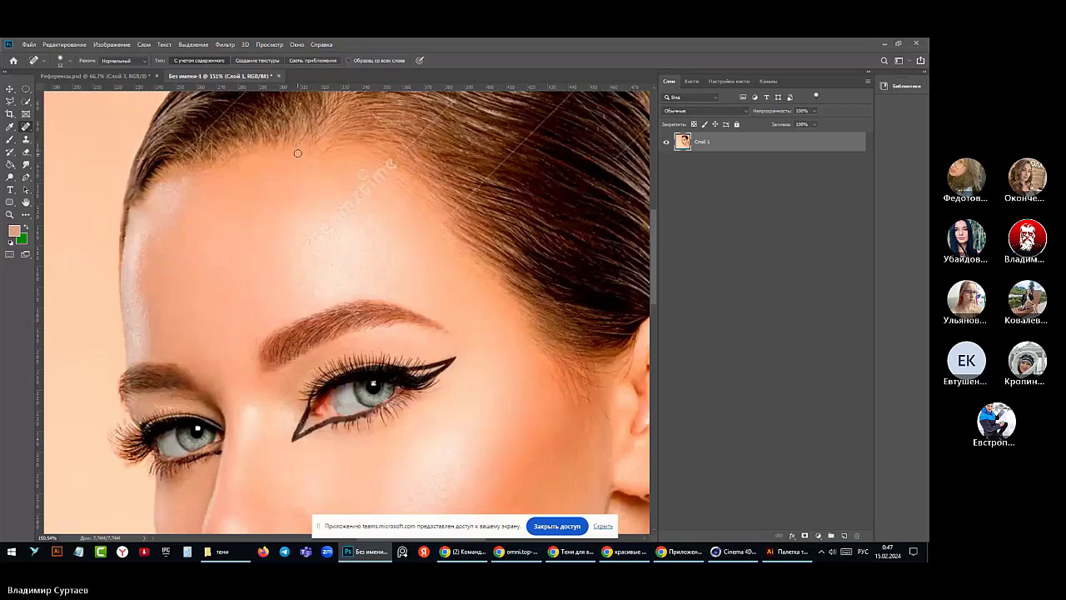
{"action": "left_click_drag", "start_coordinate": [297, 149], "coordinate": [322, 171]}
{"action": "left_click_drag", "start_coordinate": [297, 258], "coordinate": [347, 194]}
{"action": "mouse_move", "coordinate": [310, 244]}
{"action": "left_mouse_down"}
{"action": "mouse_move", "coordinate": [363, 198]}
{"action": "mouse_move", "coordinate": [356, 191]}
{"action": "mouse_move", "coordinate": [379, 181]}
{"action": "mouse_move", "coordinate": [378, 170]}
{"action": "mouse_move", "coordinate": [360, 176]}
{"action": "mouse_move", "coordinate": [387, 162]}
{"action": "left_mouse_up"}
{"action": "scroll", "coordinate": [360, 200], "scroll_direction": "up", "scroll_amount": 4}
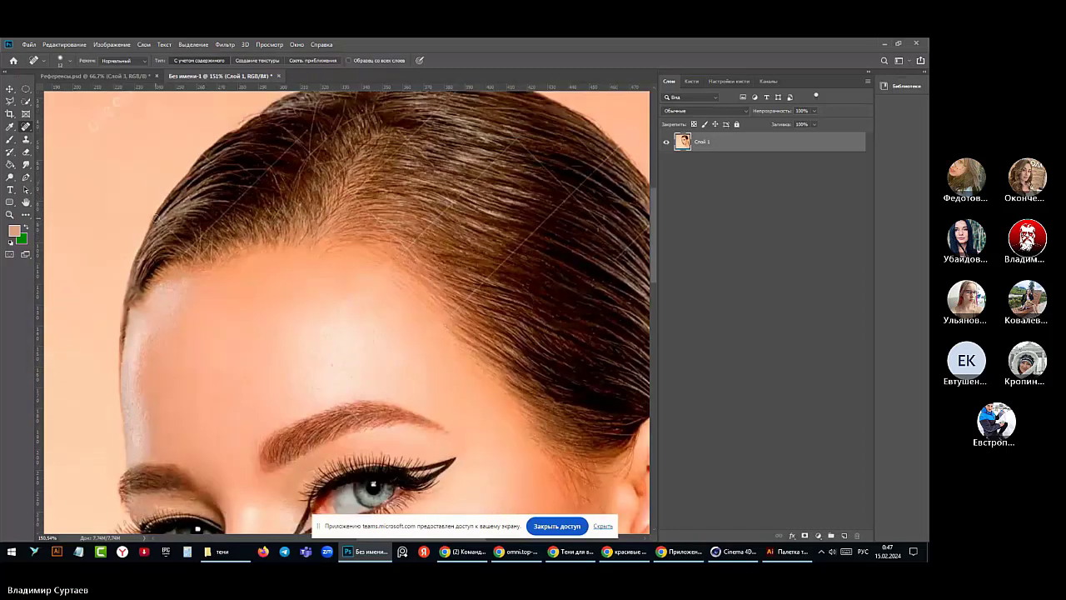
{"action": "mouse_move", "coordinate": [155, 218]}
{"action": "left_mouse_down"}
{"action": "mouse_move", "coordinate": [193, 254]}
{"action": "mouse_move", "coordinate": [283, 158]}
{"action": "left_mouse_up"}
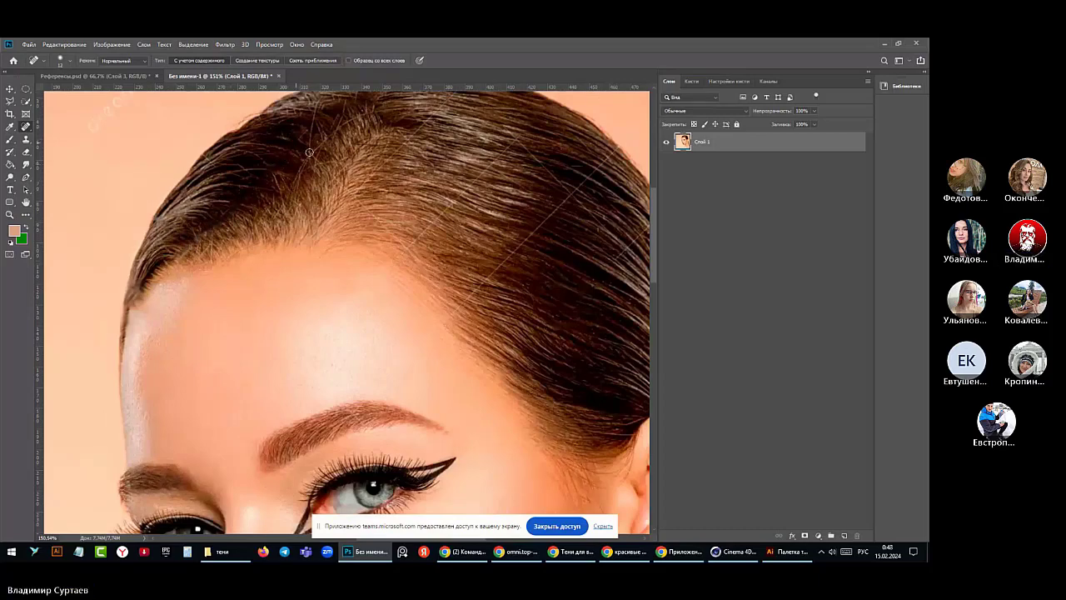
{"action": "left_click_drag", "start_coordinate": [309, 152], "coordinate": [417, 265]}
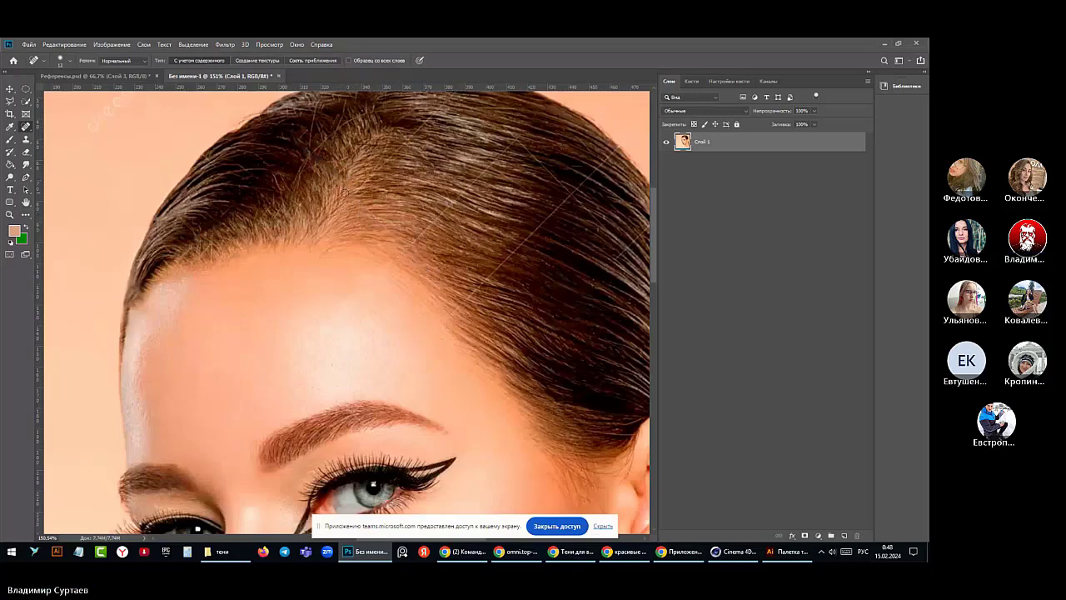
{"action": "mouse_move", "coordinate": [363, 198]}
{"action": "left_mouse_down"}
{"action": "mouse_move", "coordinate": [412, 240]}
{"action": "mouse_move", "coordinate": [522, 128]}
{"action": "mouse_move", "coordinate": [521, 150]}
{"action": "mouse_move", "coordinate": [573, 205]}
{"action": "left_mouse_up"}
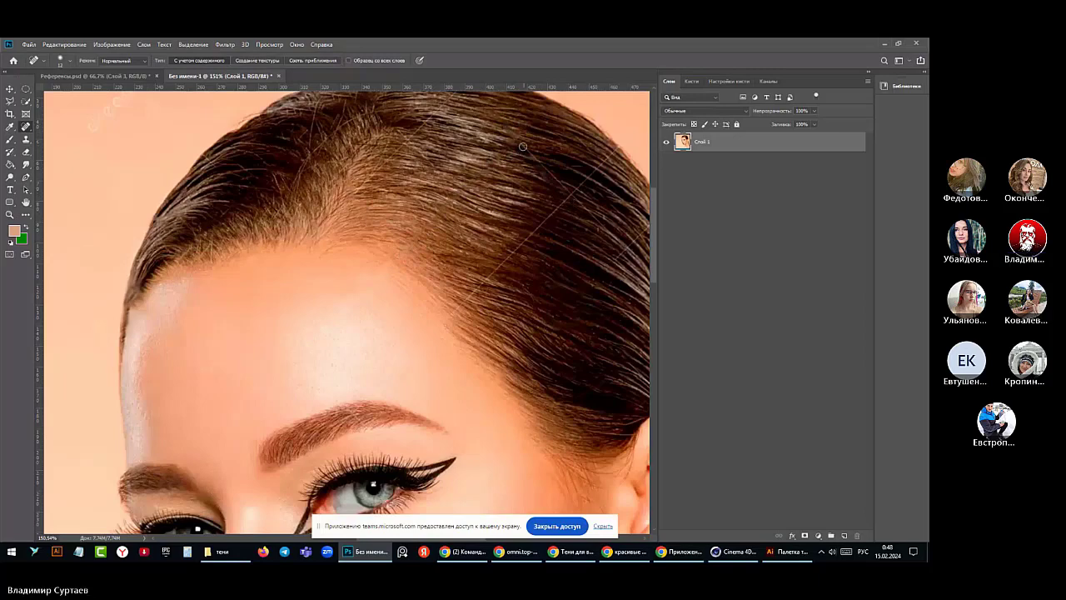
{"action": "left_click_drag", "start_coordinate": [524, 150], "coordinate": [574, 200]}
{"action": "left_click_drag", "start_coordinate": [454, 314], "coordinate": [565, 200]}
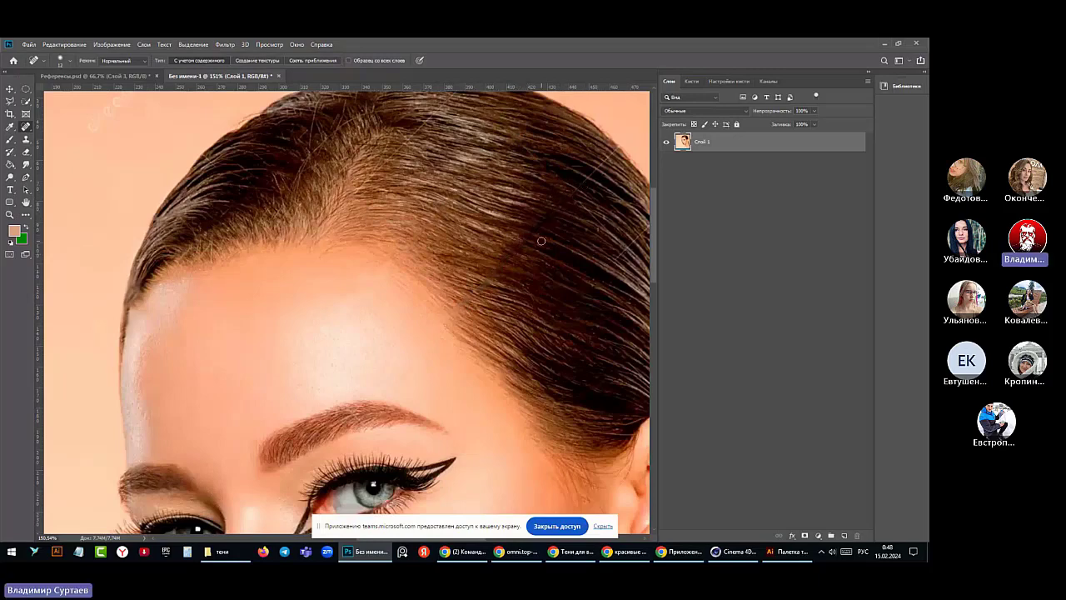
{"action": "left_click_drag", "start_coordinate": [541, 240], "coordinate": [367, 249]}
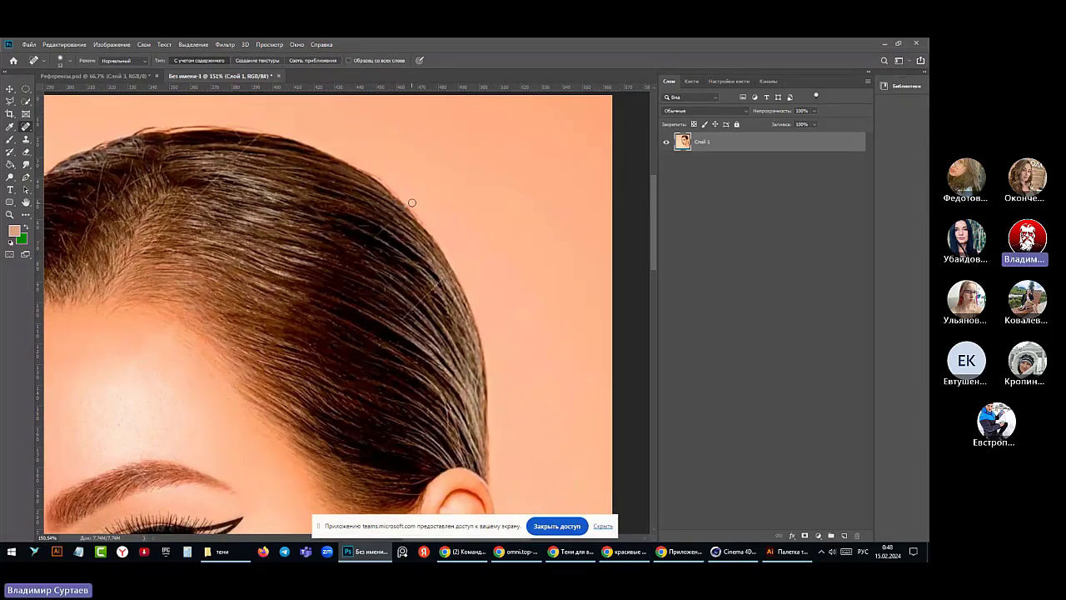
{"action": "left_click_drag", "start_coordinate": [409, 202], "coordinate": [462, 154]}
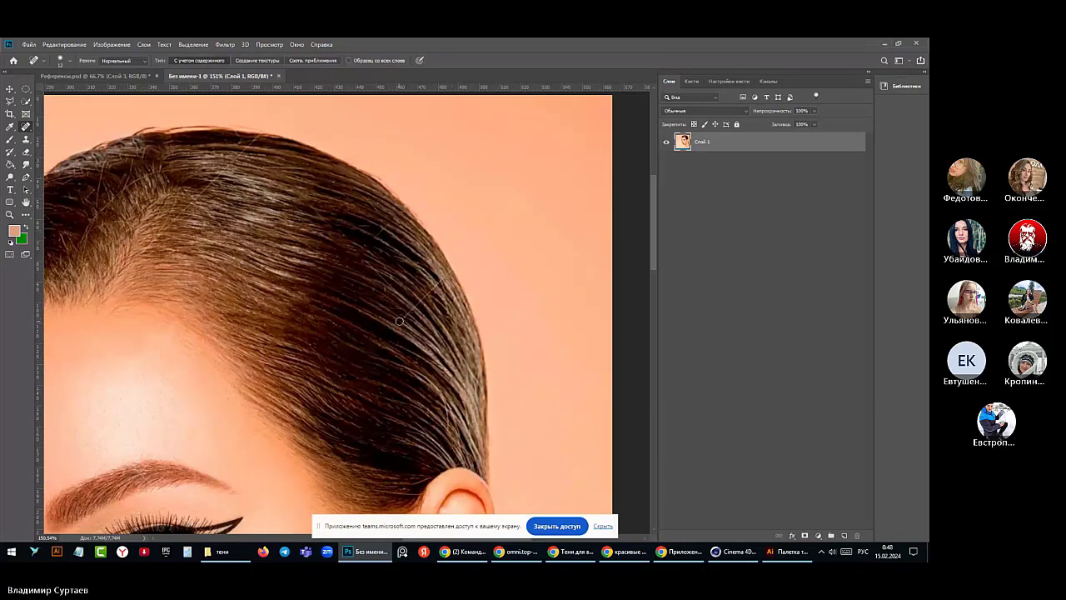
{"action": "mouse_move", "coordinate": [399, 321]}
{"action": "left_mouse_down"}
{"action": "mouse_move", "coordinate": [516, 191]}
{"action": "mouse_move", "coordinate": [553, 240]}
{"action": "left_mouse_up"}
{"action": "left_click_drag", "start_coordinate": [547, 223], "coordinate": [583, 258]}
{"action": "left_click_drag", "start_coordinate": [508, 320], "coordinate": [601, 227]}
{"action": "mouse_move", "coordinate": [521, 307]}
{"action": "left_mouse_down"}
{"action": "mouse_move", "coordinate": [554, 328]}
{"action": "mouse_move", "coordinate": [608, 398]}
{"action": "left_mouse_up"}
{"action": "mouse_move", "coordinate": [537, 325]}
{"action": "left_mouse_down"}
{"action": "mouse_move", "coordinate": [579, 374]}
{"action": "mouse_move", "coordinate": [542, 385]}
{"action": "left_mouse_up"}
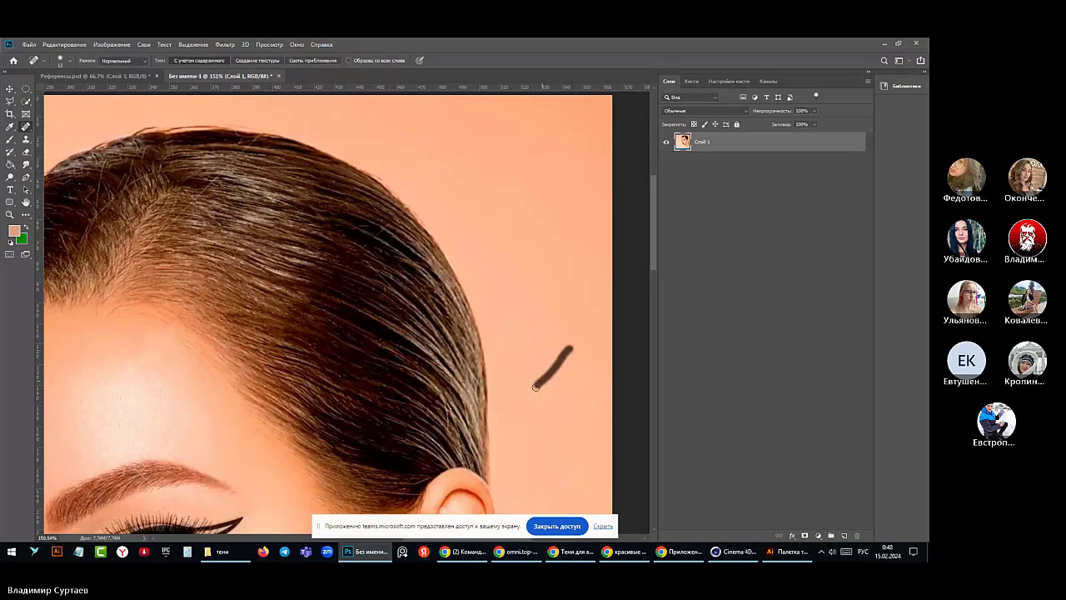
{"action": "mouse_move", "coordinate": [531, 313]}
{"action": "left_mouse_down"}
{"action": "mouse_move", "coordinate": [573, 267]}
{"action": "mouse_move", "coordinate": [618, 296]}
{"action": "mouse_move", "coordinate": [523, 317]}
{"action": "left_mouse_up"}
{"action": "scroll", "coordinate": [511, 174], "scroll_direction": "up", "scroll_amount": 3}
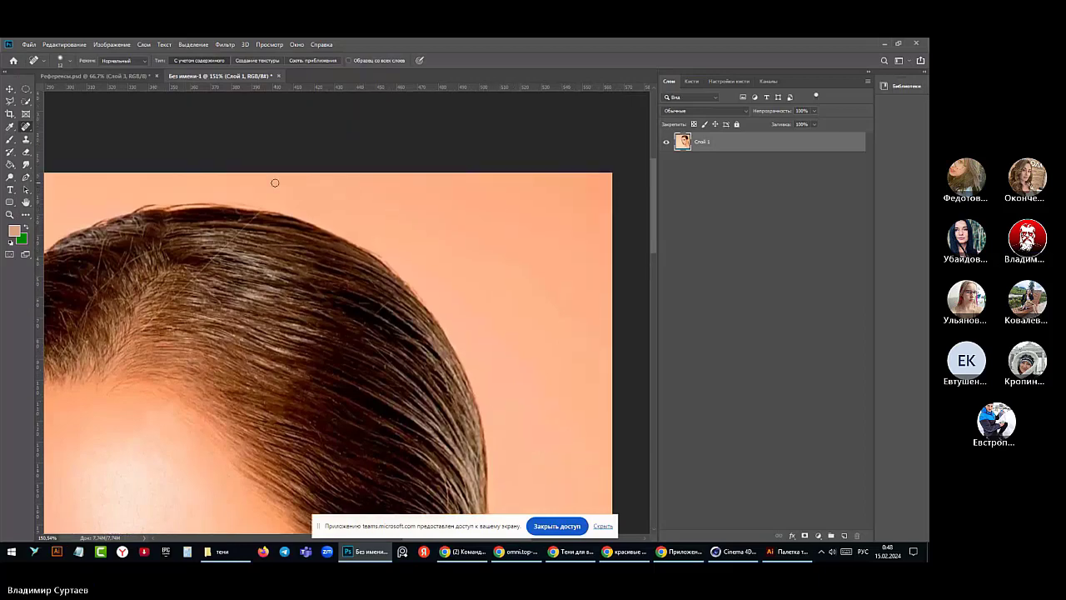
{"action": "left_click_drag", "start_coordinate": [303, 171], "coordinate": [352, 210]}
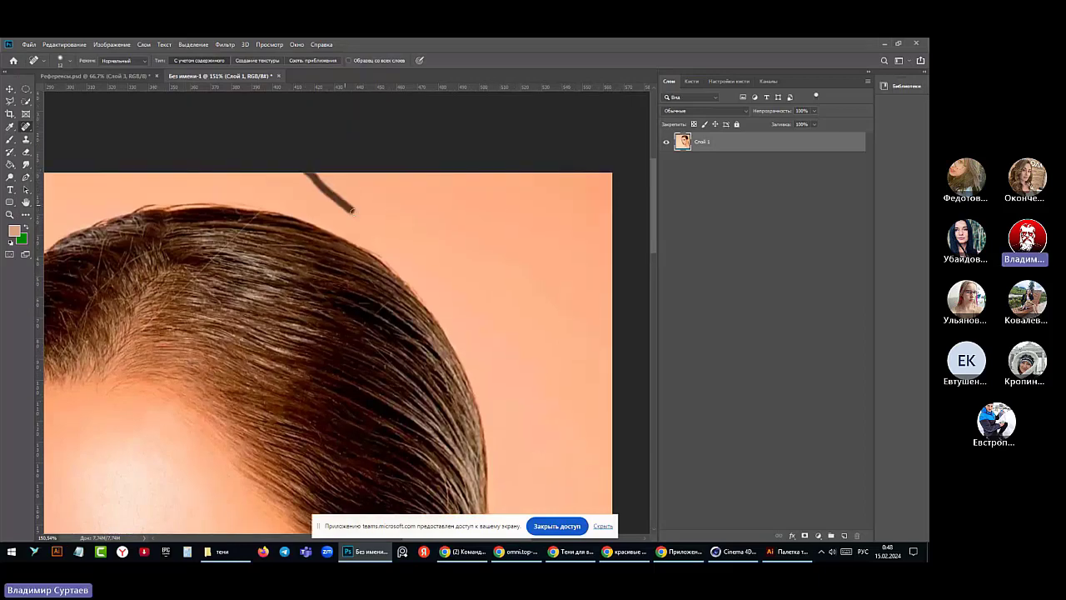
{"action": "left_click_drag", "start_coordinate": [301, 174], "coordinate": [153, 321]}
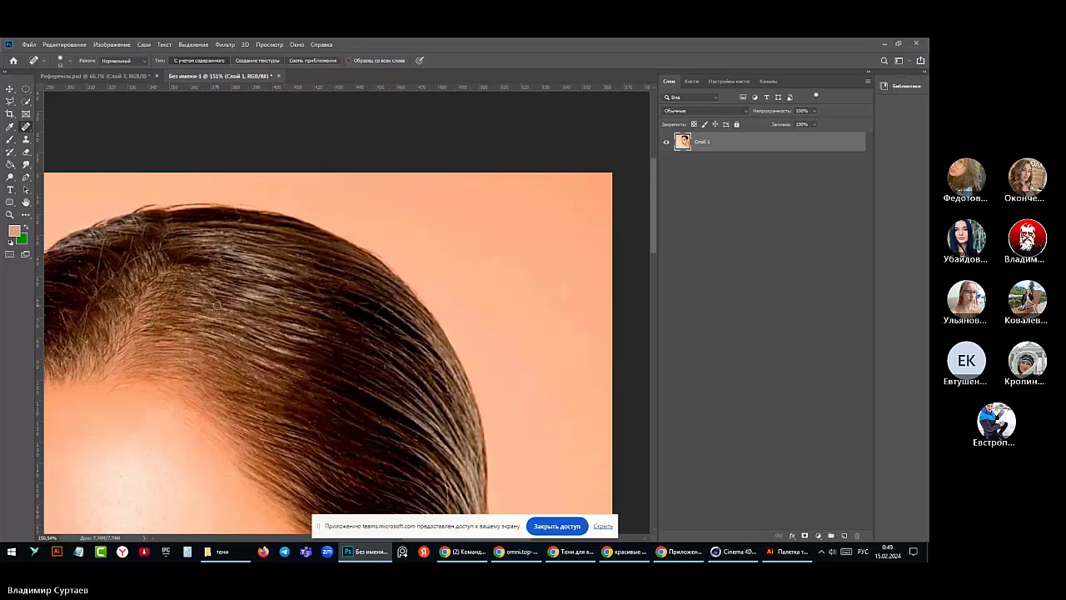
{"action": "left_click_drag", "start_coordinate": [216, 307], "coordinate": [336, 276]}
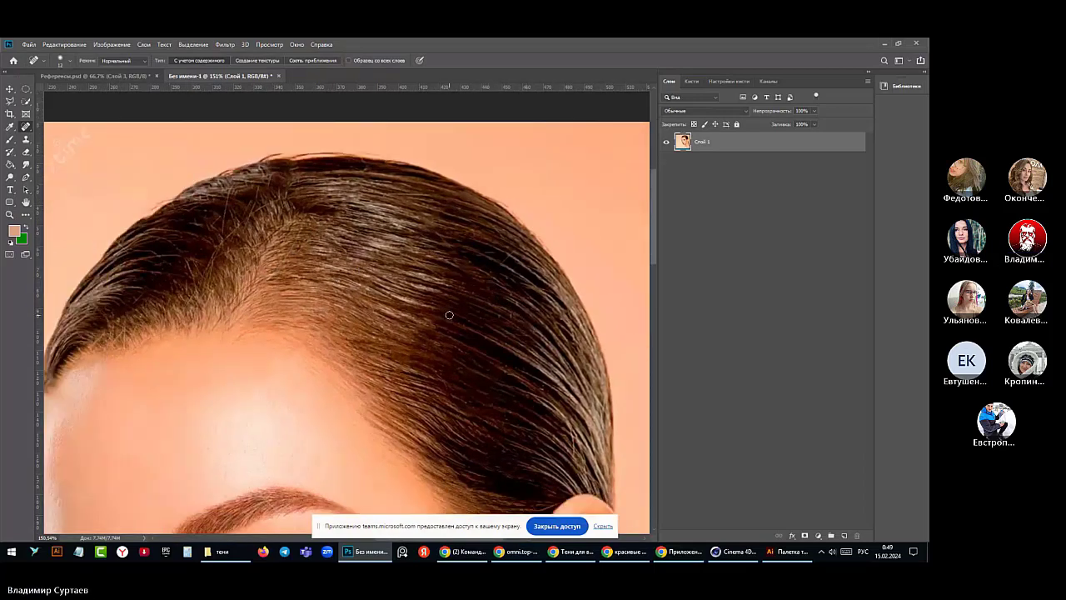
{"action": "scroll", "coordinate": [377, 302], "scroll_direction": "left", "scroll_amount": 3}
{"action": "scroll", "coordinate": [377, 302], "scroll_direction": "down", "scroll_amount": 2}
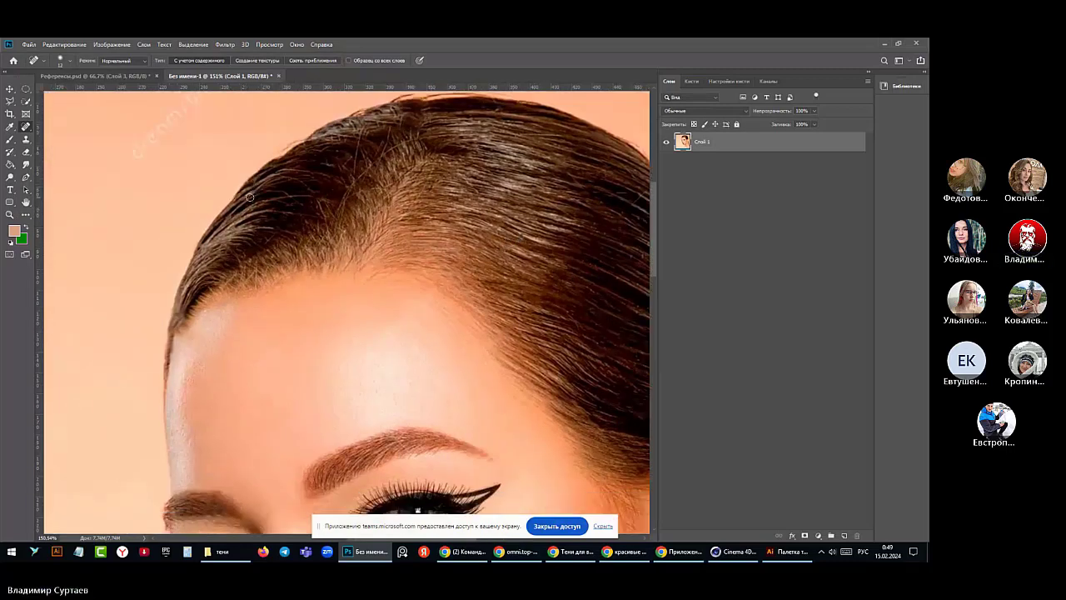
{"action": "scroll", "coordinate": [276, 198], "scroll_direction": "down", "scroll_amount": 3}
{"action": "scroll", "coordinate": [275, 198], "scroll_direction": "down", "scroll_amount": 4}
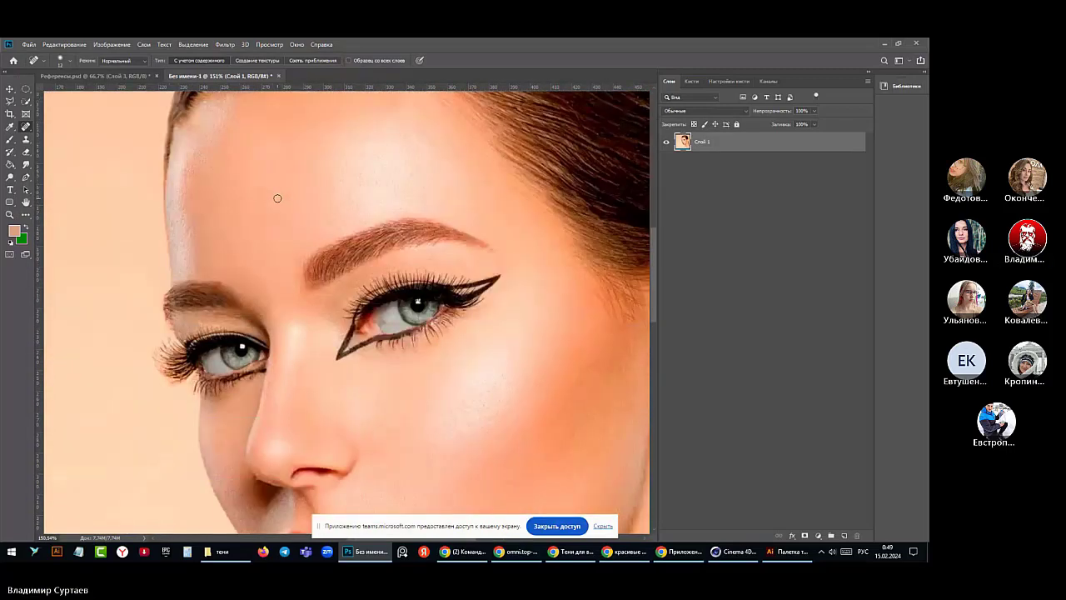
- Heal the first watermark traces and the faint swirl in the peach background beside the hair
{"action": "scroll", "coordinate": [277, 198], "scroll_direction": "down", "scroll_amount": 8}
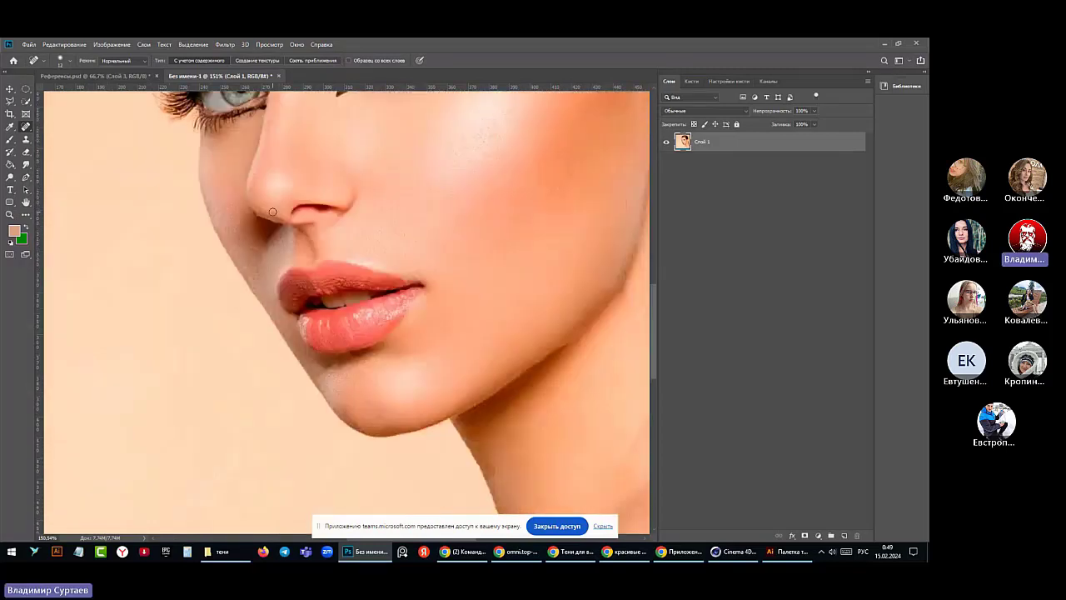
{"action": "scroll", "coordinate": [272, 213], "scroll_direction": "down", "scroll_amount": 8}
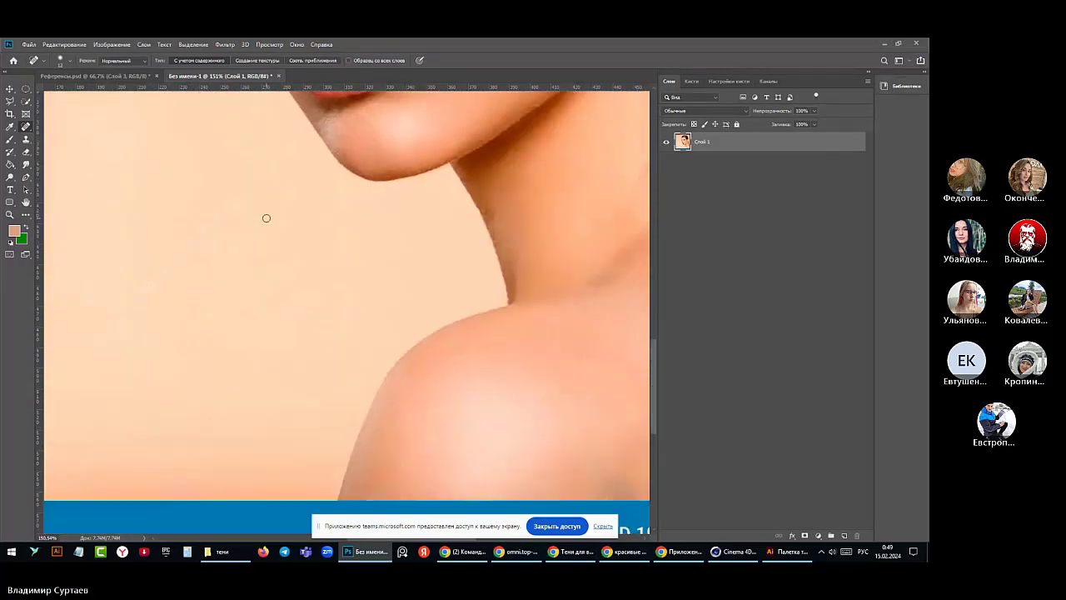
{"action": "scroll", "coordinate": [258, 220], "scroll_direction": "up", "scroll_amount": 7}
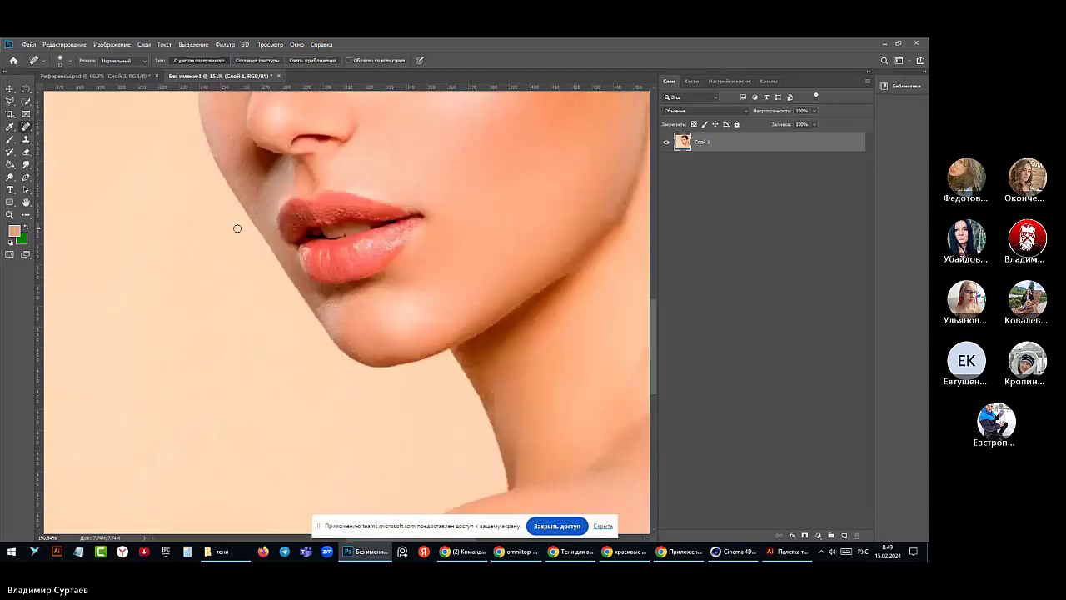
{"action": "scroll", "coordinate": [237, 229], "scroll_direction": "up", "scroll_amount": 3}
{"action": "scroll", "coordinate": [231, 230], "scroll_direction": "up", "scroll_amount": 10}
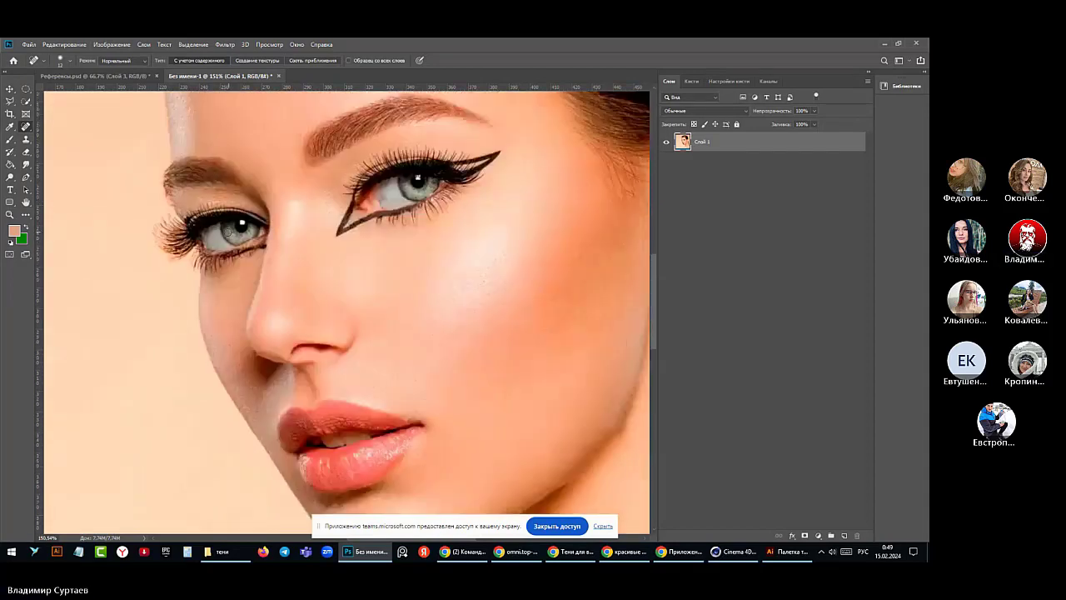
{"action": "scroll", "coordinate": [196, 236], "scroll_direction": "up", "scroll_amount": 8}
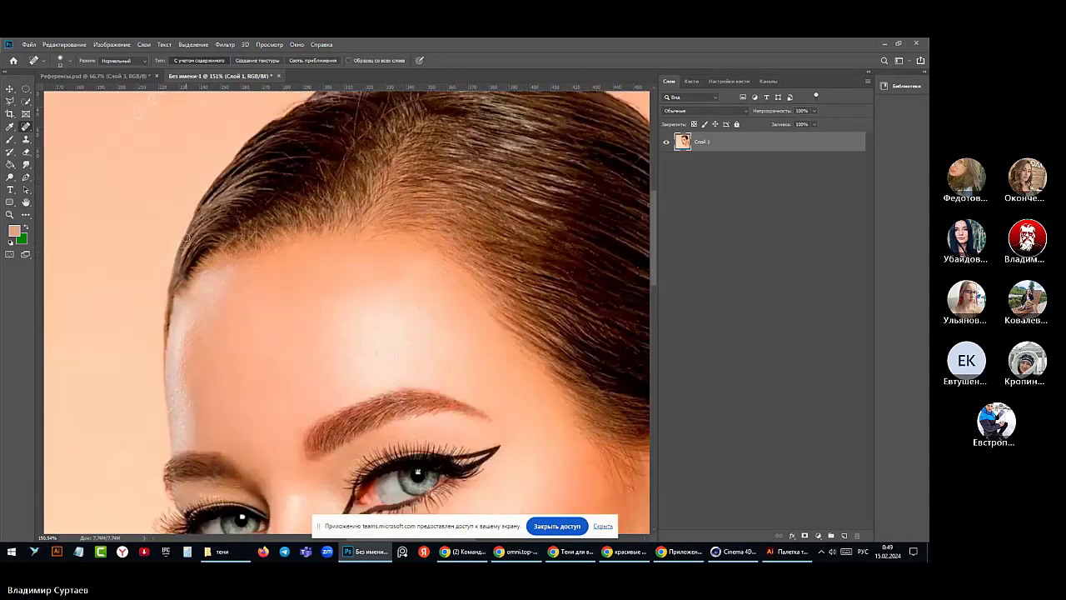
{"action": "scroll", "coordinate": [185, 237], "scroll_direction": "up", "scroll_amount": 1}
{"action": "mouse_move", "coordinate": [209, 166]}
{"action": "left_mouse_down"}
{"action": "mouse_move", "coordinate": [177, 191]}
{"action": "mouse_move", "coordinate": [229, 163]}
{"action": "mouse_move", "coordinate": [179, 190]}
{"action": "mouse_move", "coordinate": [204, 188]}
{"action": "mouse_move", "coordinate": [206, 168]}
{"action": "mouse_move", "coordinate": [179, 187]}
{"action": "mouse_move", "coordinate": [170, 219]}
{"action": "left_mouse_up"}
{"action": "left_click_drag", "start_coordinate": [187, 184], "coordinate": [129, 251]}
{"action": "left_click_drag", "start_coordinate": [129, 156], "coordinate": [223, 245]}
{"action": "mouse_move", "coordinate": [175, 208]}
{"action": "left_mouse_down"}
{"action": "mouse_move", "coordinate": [198, 234]}
{"action": "mouse_move", "coordinate": [358, 185]}
{"action": "left_mouse_up"}
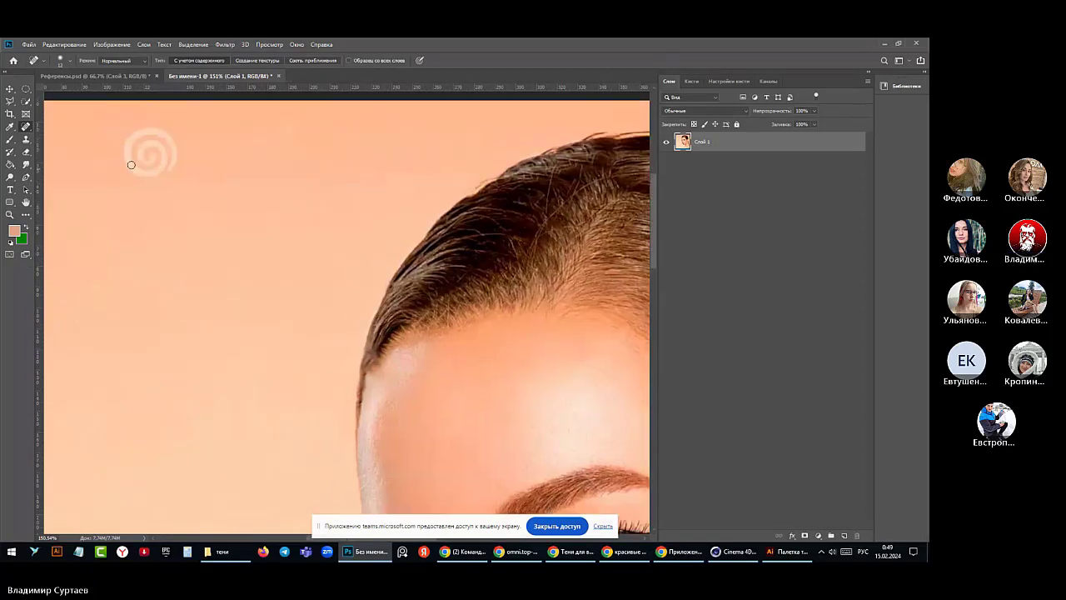
{"action": "mouse_move", "coordinate": [131, 162]}
{"action": "left_mouse_down"}
{"action": "mouse_move", "coordinate": [166, 133]}
{"action": "mouse_move", "coordinate": [125, 137]}
{"action": "mouse_move", "coordinate": [114, 157]}
{"action": "mouse_move", "coordinate": [158, 141]}
{"action": "mouse_move", "coordinate": [148, 158]}
{"action": "mouse_move", "coordinate": [171, 171]}
{"action": "mouse_move", "coordinate": [131, 177]}
{"action": "mouse_move", "coordinate": [129, 167]}
{"action": "left_mouse_up"}
- Heal the remaining diagonal watermark traces and letters across the background, including the top-left
{"action": "left_click_drag", "start_coordinate": [286, 125], "coordinate": [107, 298]}
{"action": "mouse_move", "coordinate": [108, 212]}
{"action": "left_mouse_down"}
{"action": "mouse_move", "coordinate": [199, 314]}
{"action": "mouse_move", "coordinate": [235, 341]}
{"action": "left_mouse_up"}
{"action": "left_click_drag", "start_coordinate": [322, 194], "coordinate": [114, 405]}
{"action": "left_click_drag", "start_coordinate": [180, 181], "coordinate": [221, 230]}
{"action": "mouse_move", "coordinate": [234, 177]}
{"action": "left_mouse_down"}
{"action": "mouse_move", "coordinate": [162, 248]}
{"action": "mouse_move", "coordinate": [375, 181]}
{"action": "mouse_move", "coordinate": [356, 313]}
{"action": "mouse_move", "coordinate": [340, 292]}
{"action": "left_mouse_up"}
{"action": "scroll", "coordinate": [194, 246], "scroll_direction": "down", "scroll_amount": 2}
{"action": "mouse_move", "coordinate": [150, 140]}
{"action": "left_mouse_down"}
{"action": "mouse_move", "coordinate": [93, 179]}
{"action": "mouse_move", "coordinate": [88, 166]}
{"action": "mouse_move", "coordinate": [113, 126]}
{"action": "mouse_move", "coordinate": [86, 170]}
{"action": "mouse_move", "coordinate": [143, 105]}
{"action": "mouse_move", "coordinate": [168, 118]}
{"action": "mouse_move", "coordinate": [208, 113]}
{"action": "mouse_move", "coordinate": [142, 140]}
{"action": "mouse_move", "coordinate": [50, 217]}
{"action": "mouse_move", "coordinate": [82, 188]}
{"action": "mouse_move", "coordinate": [71, 156]}
{"action": "left_mouse_up"}
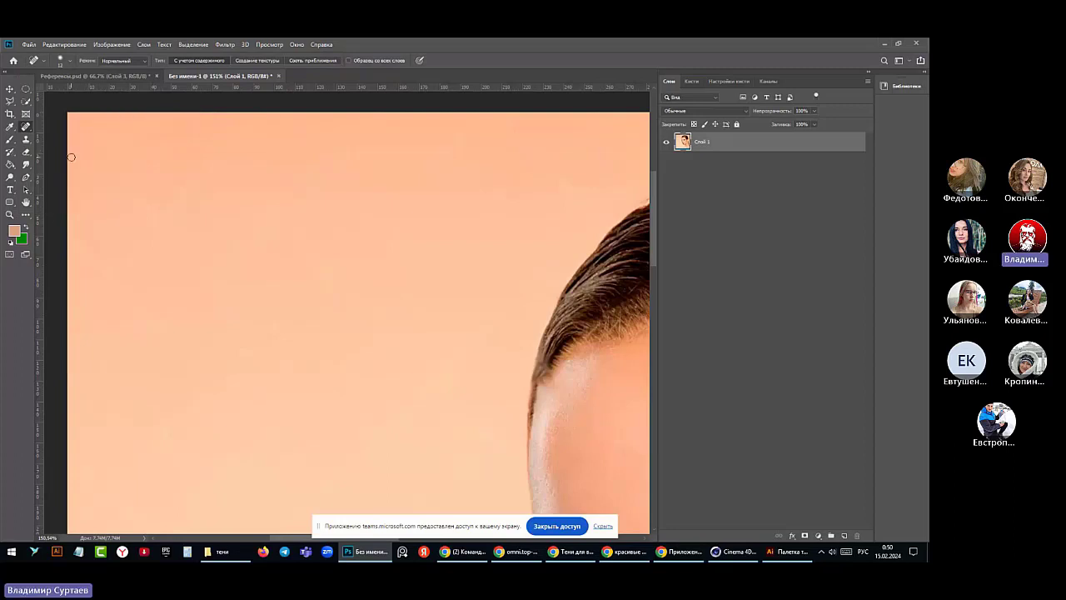
{"action": "mouse_move", "coordinate": [168, 202]}
{"action": "left_mouse_down"}
{"action": "mouse_move", "coordinate": [91, 285]}
{"action": "mouse_move", "coordinate": [111, 284]}
{"action": "mouse_move", "coordinate": [167, 341]}
{"action": "left_mouse_up"}
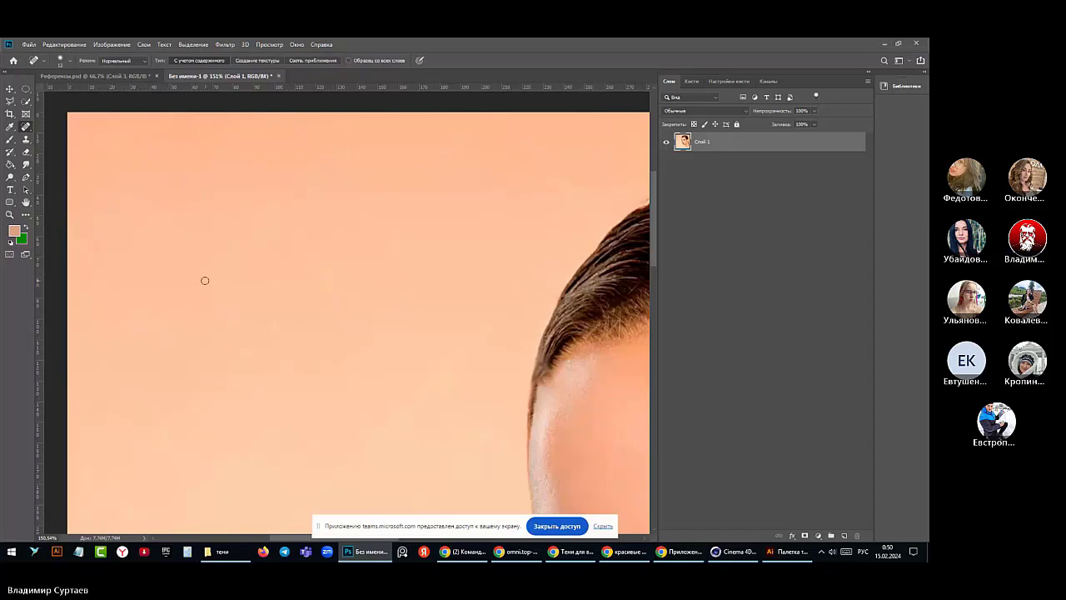
{"action": "mouse_move", "coordinate": [200, 279]}
{"action": "left_mouse_down"}
{"action": "mouse_move", "coordinate": [123, 356]}
{"action": "mouse_move", "coordinate": [123, 288]}
{"action": "mouse_move", "coordinate": [198, 371]}
{"action": "left_mouse_up"}
- Dismiss the automatic-sampling warning and zoom out to view the whole image
{"action": "scroll", "coordinate": [184, 318], "scroll_direction": "down", "scroll_amount": 2}
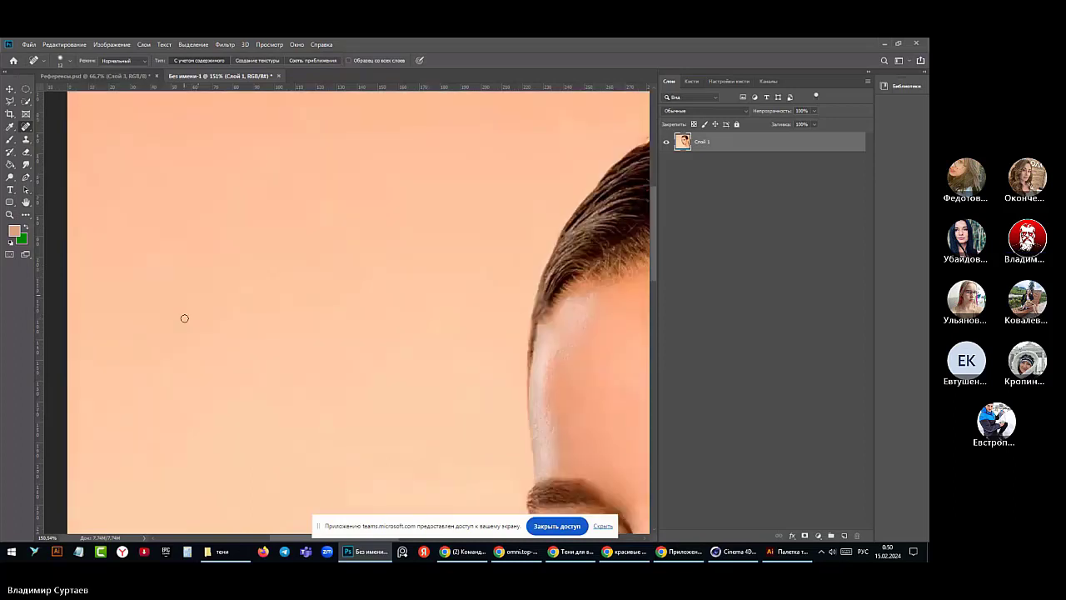
{"action": "scroll", "coordinate": [184, 318], "scroll_direction": "down", "scroll_amount": 8}
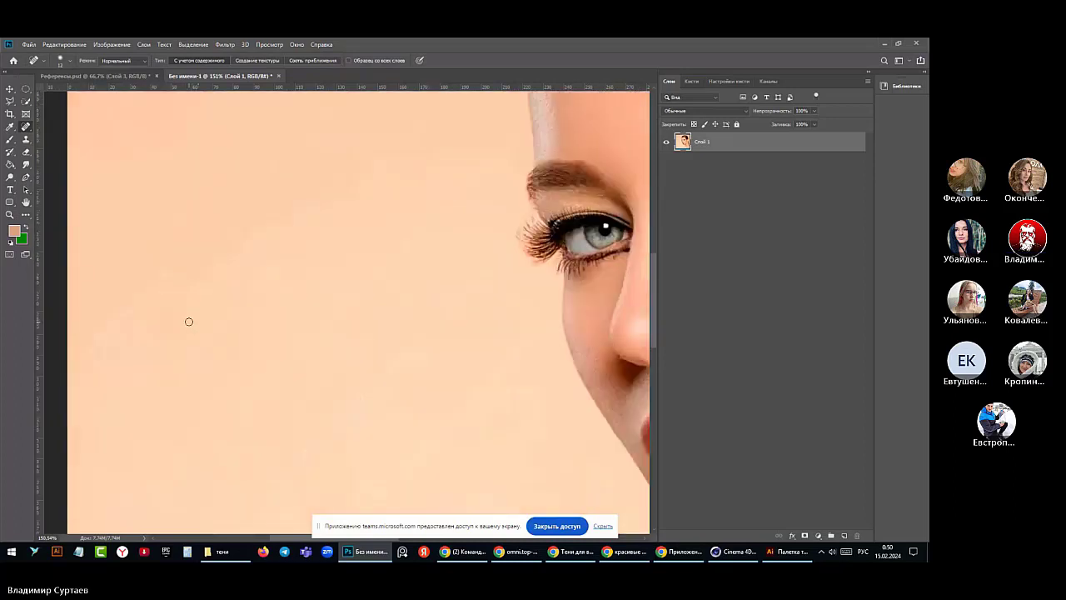
{"action": "scroll", "coordinate": [189, 322], "scroll_direction": "down", "scroll_amount": 8}
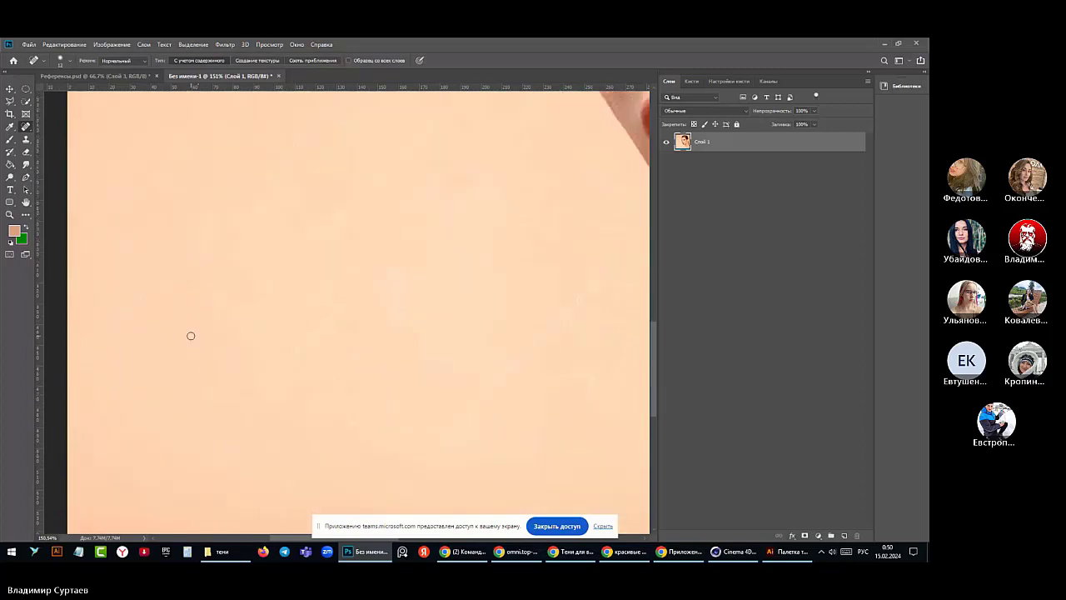
{"action": "scroll", "coordinate": [191, 336], "scroll_direction": "down", "scroll_amount": 4}
{"action": "scroll", "coordinate": [188, 341], "scroll_direction": "down", "scroll_amount": 1}
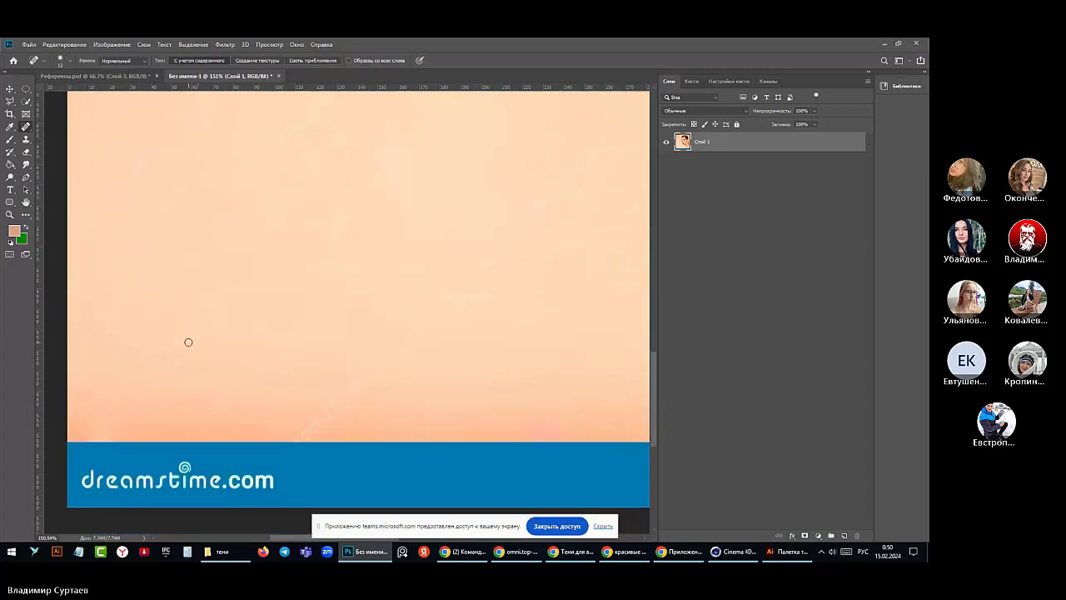
{"action": "left_click", "coordinate": [169, 348], "text": "alt"}
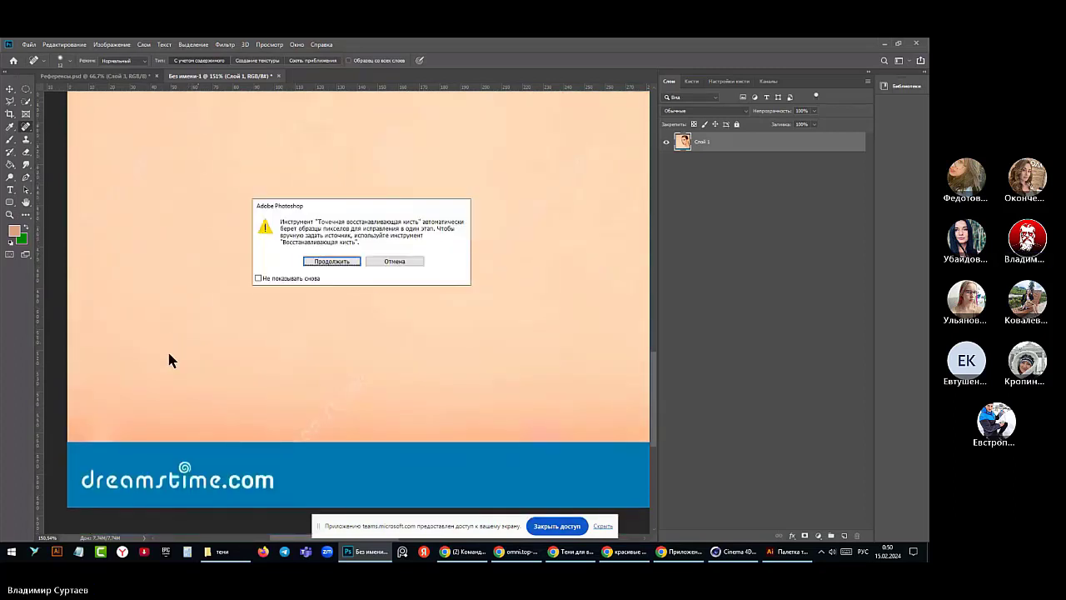
{"action": "left_click", "coordinate": [390, 261]}
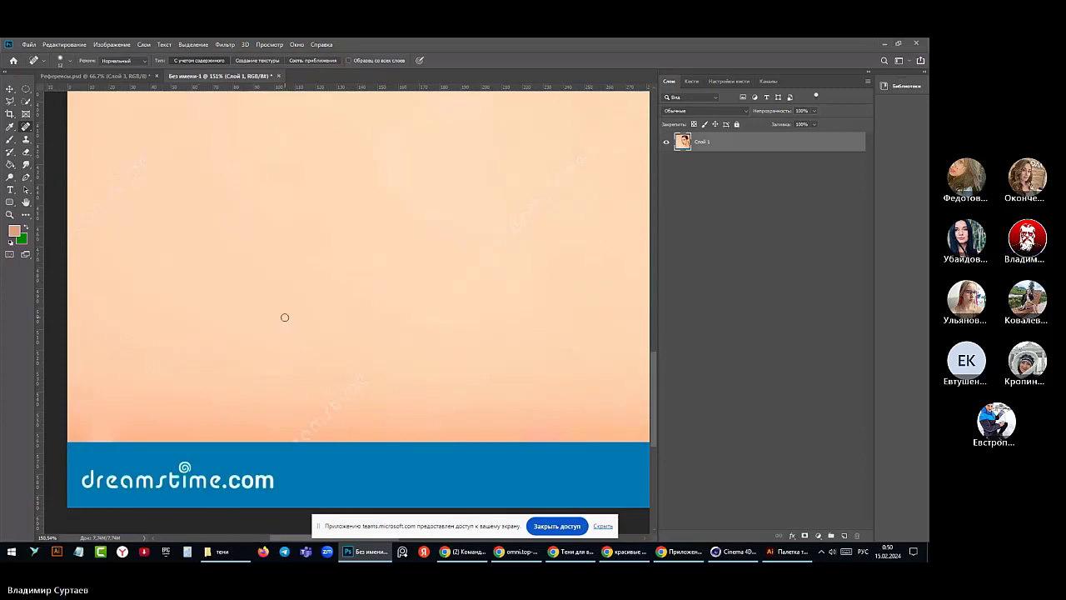
{"action": "scroll", "coordinate": [284, 317], "scroll_direction": "down", "scroll_amount": 1}
{"action": "scroll", "coordinate": [284, 317], "scroll_direction": "down", "scroll_amount": 4}
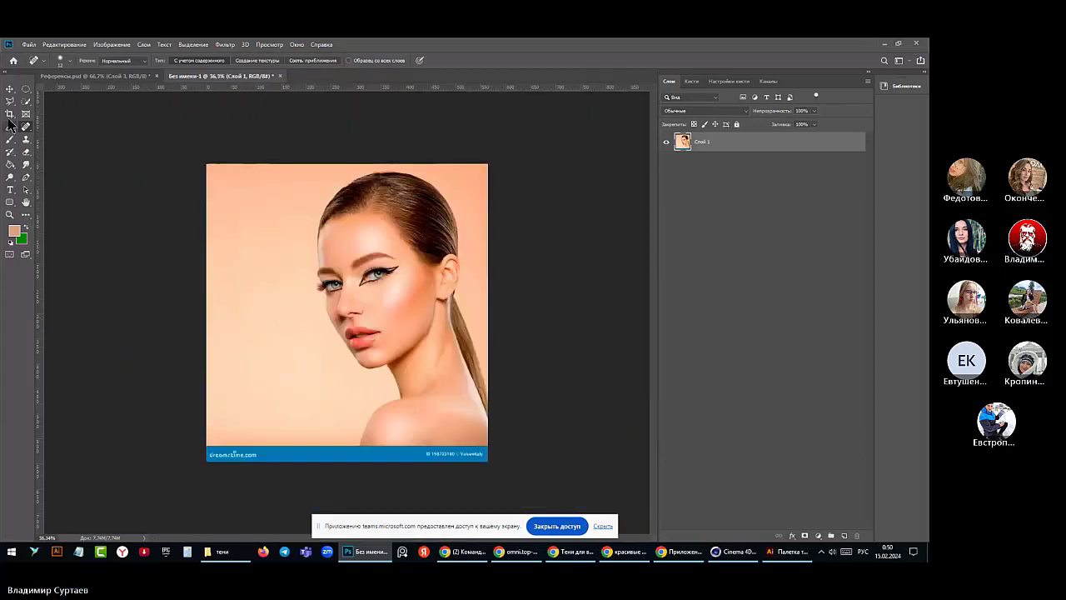
- Crop the bottom edge up above the blue dreamstime.com bar and apply the crop
{"action": "key", "text": "c"}
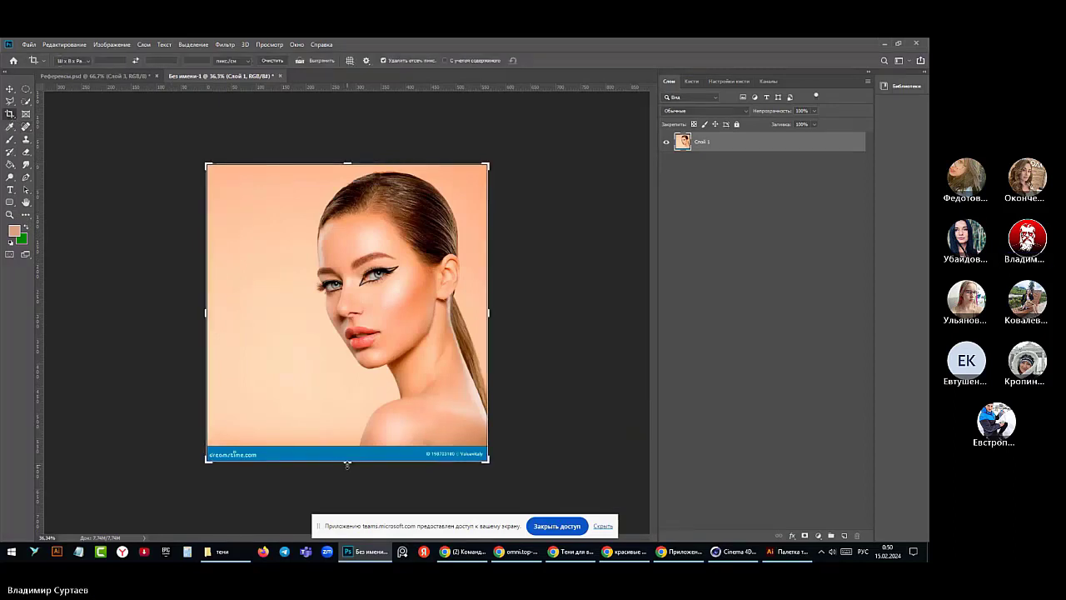
{"action": "left_click_drag", "start_coordinate": [347, 459], "coordinate": [346, 453]}
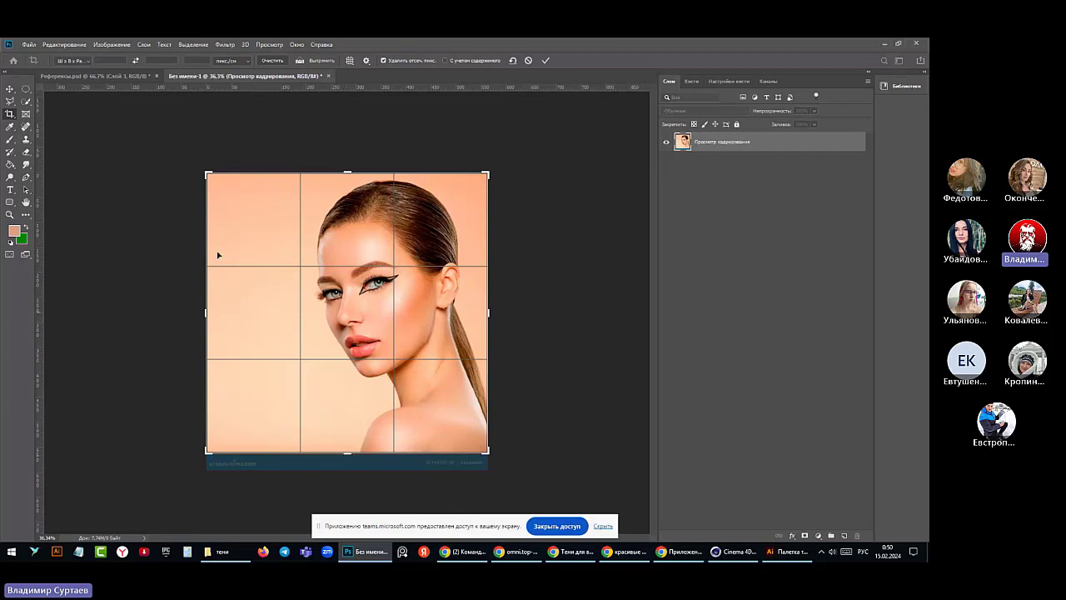
{"action": "left_click", "coordinate": [12, 92]}
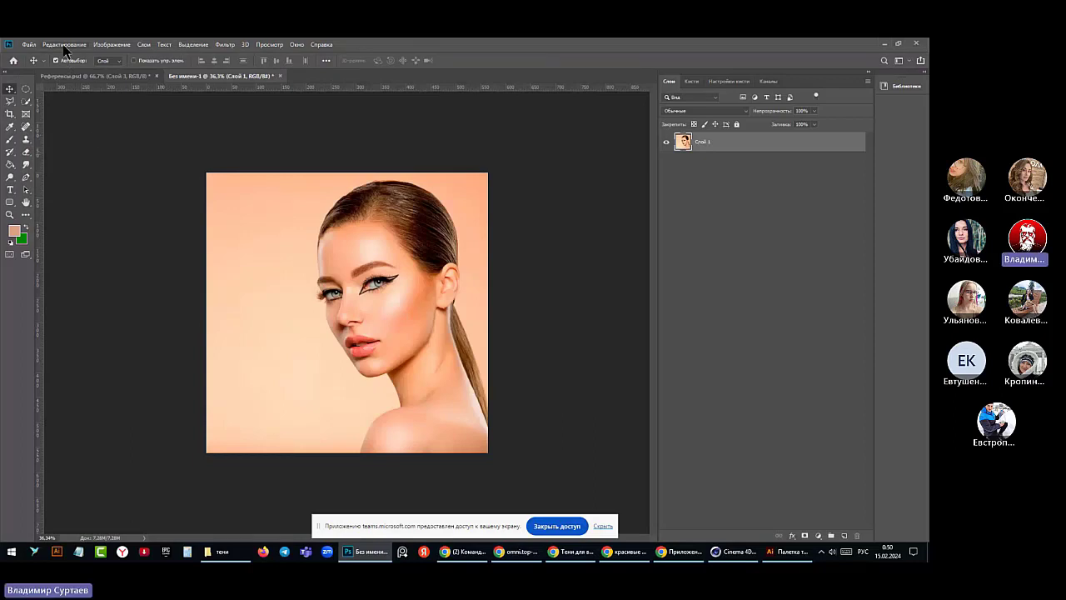
- Select all of the cropped portrait, copy it, and switch to the Illustrator booklet
{"action": "left_click", "coordinate": [188, 45]}
{"action": "left_click", "coordinate": [188, 56]}
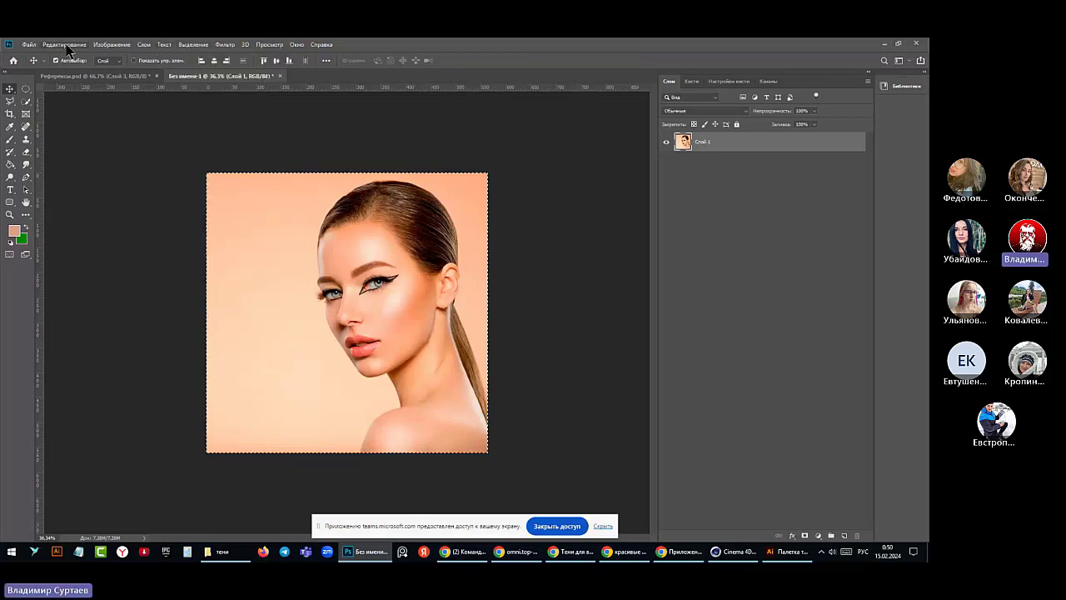
{"action": "left_click", "coordinate": [64, 44]}
{"action": "left_click", "coordinate": [58, 112]}
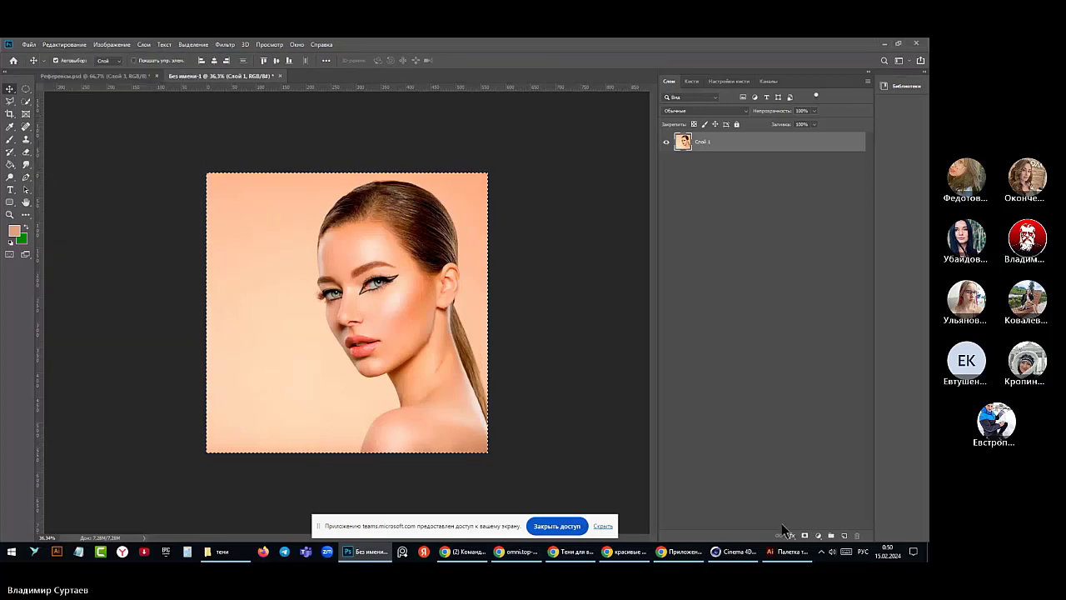
{"action": "left_click", "coordinate": [787, 551]}
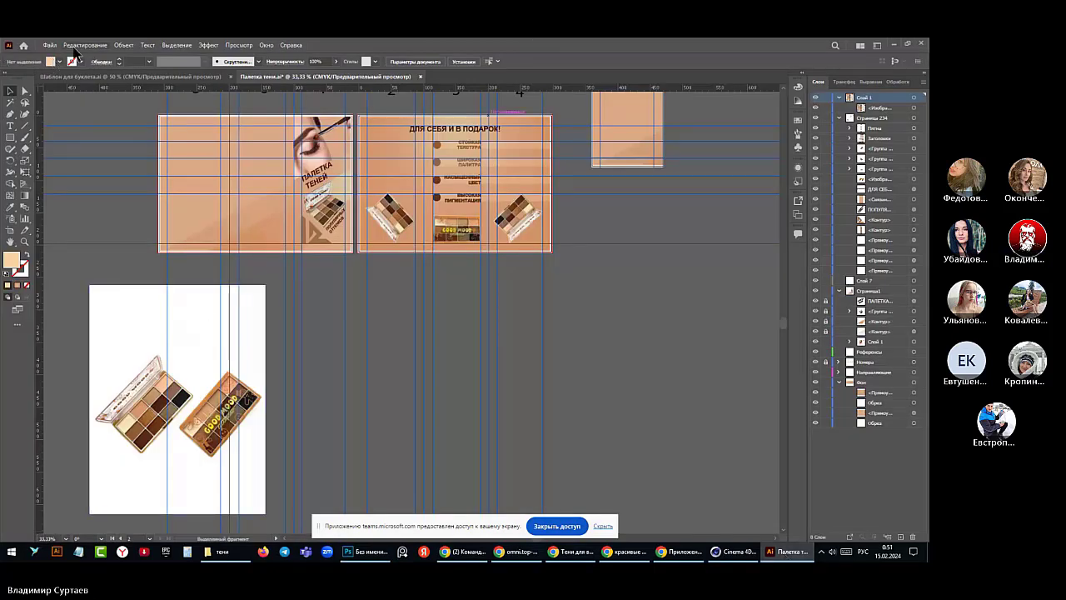
- Paste the portrait into the booklet, shrink it and place it on the spread
{"action": "left_click", "coordinate": [81, 45]}
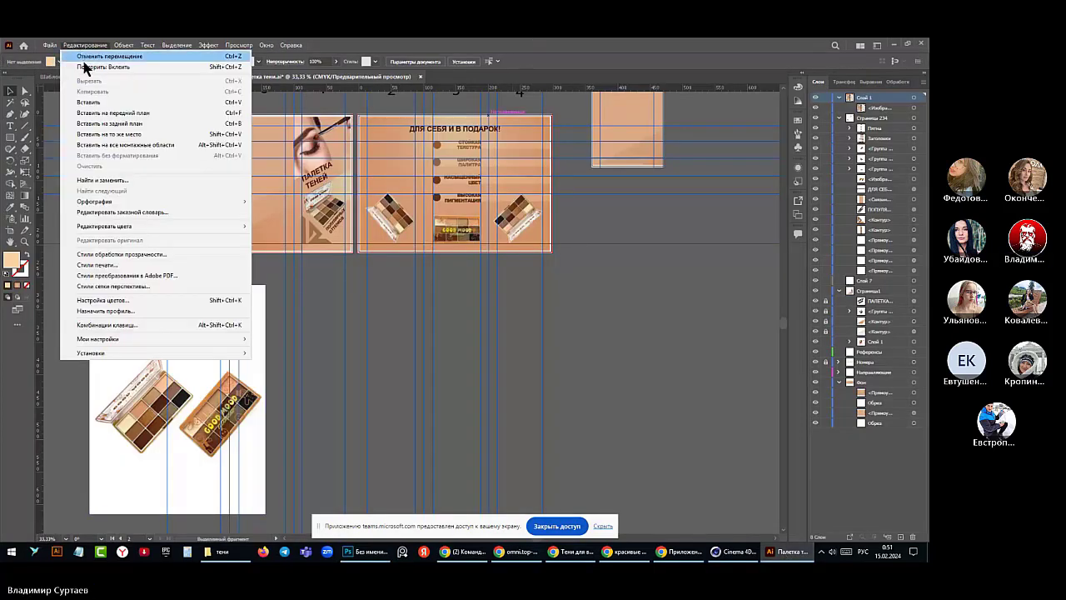
{"action": "left_click", "coordinate": [89, 102]}
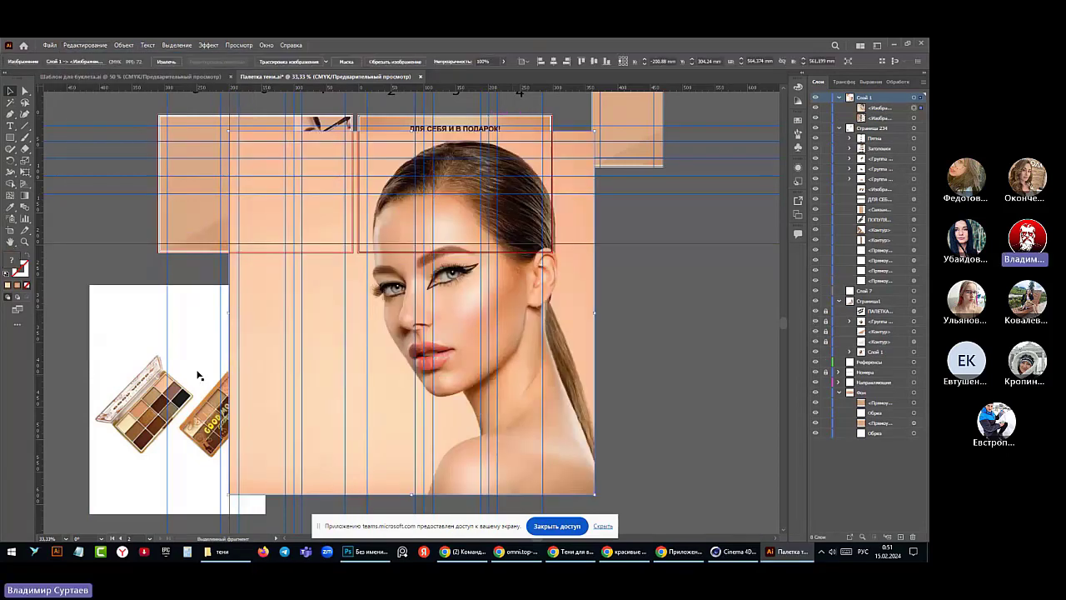
{"action": "left_click", "coordinate": [83, 45]}
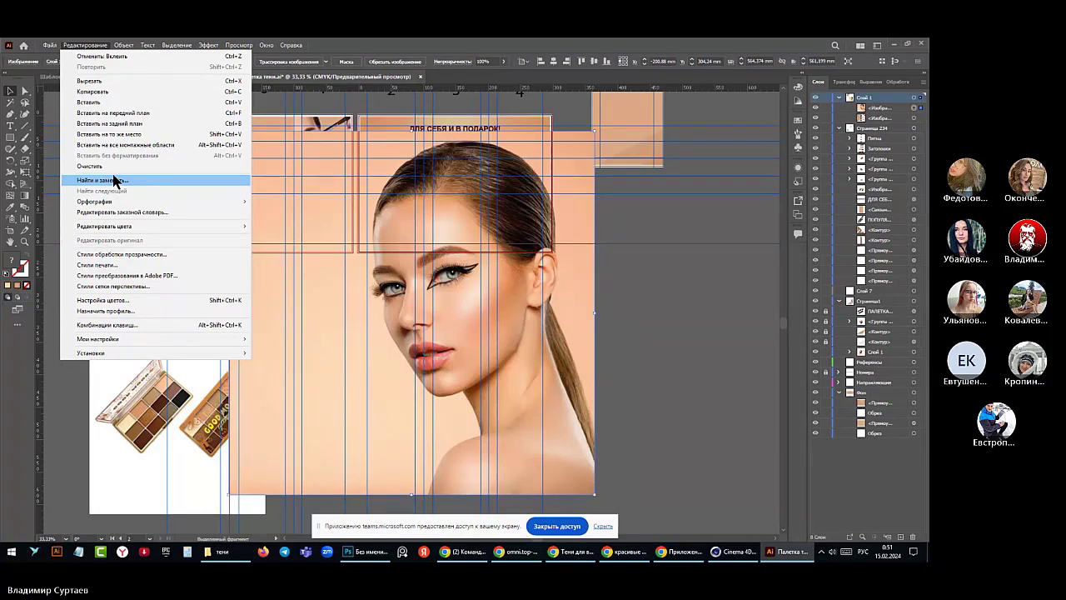
{"action": "left_click", "coordinate": [433, 232]}
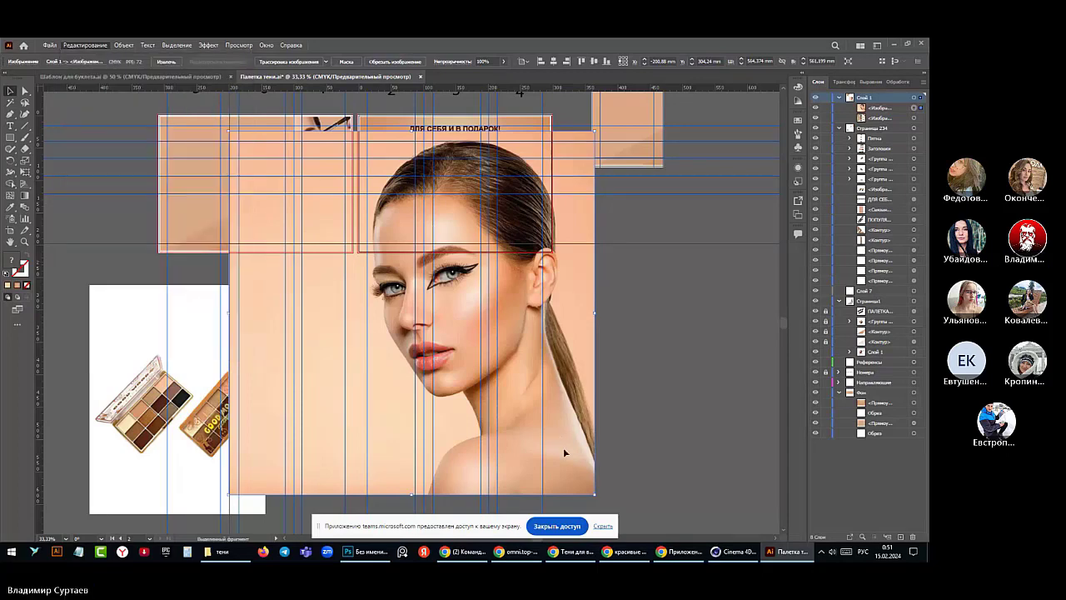
{"action": "left_click_drag", "start_coordinate": [596, 496], "coordinate": [352, 250]}
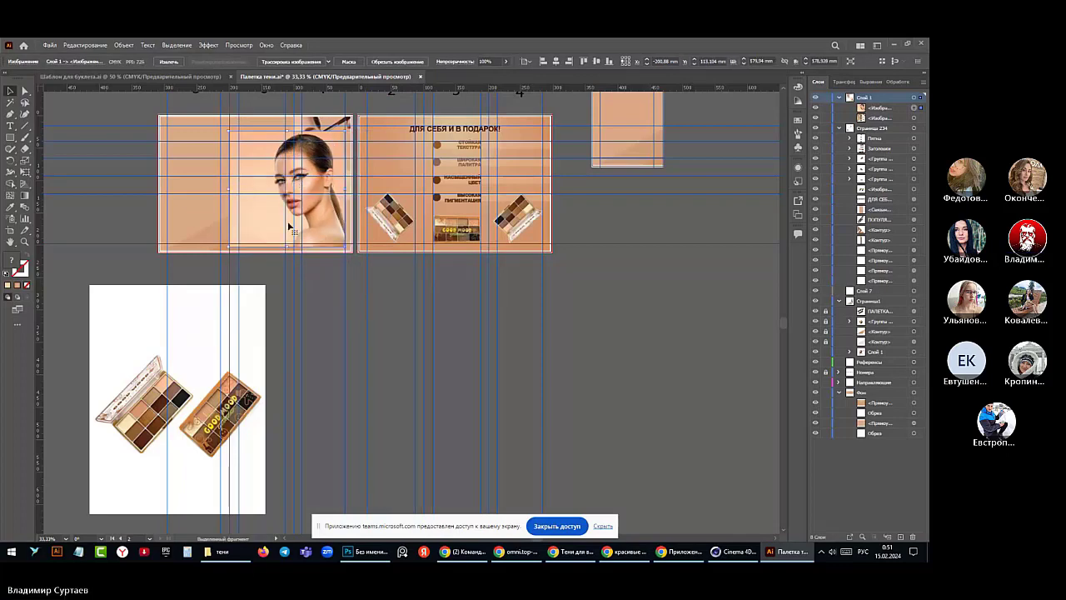
{"action": "left_click_drag", "start_coordinate": [290, 226], "coordinate": [468, 226]}
- Zoom in and nudge the portrait two steps to the left
{"action": "scroll", "coordinate": [469, 226], "scroll_direction": "up", "scroll_amount": 5}
{"action": "scroll", "coordinate": [468, 225], "scroll_direction": "down", "scroll_amount": 5}
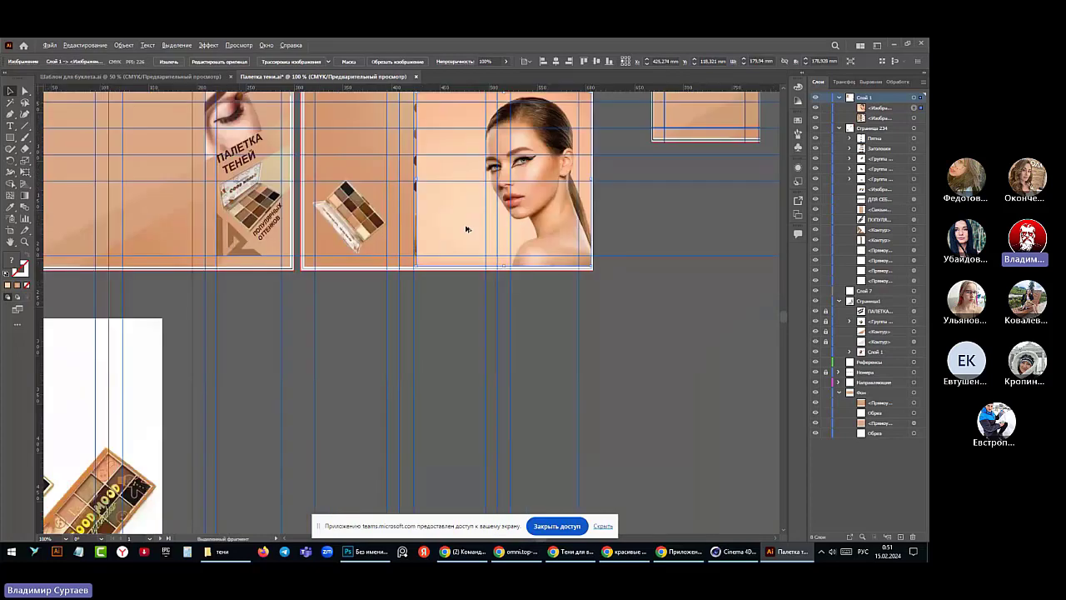
{"action": "scroll", "coordinate": [512, 114], "scroll_direction": "up", "scroll_amount": 2}
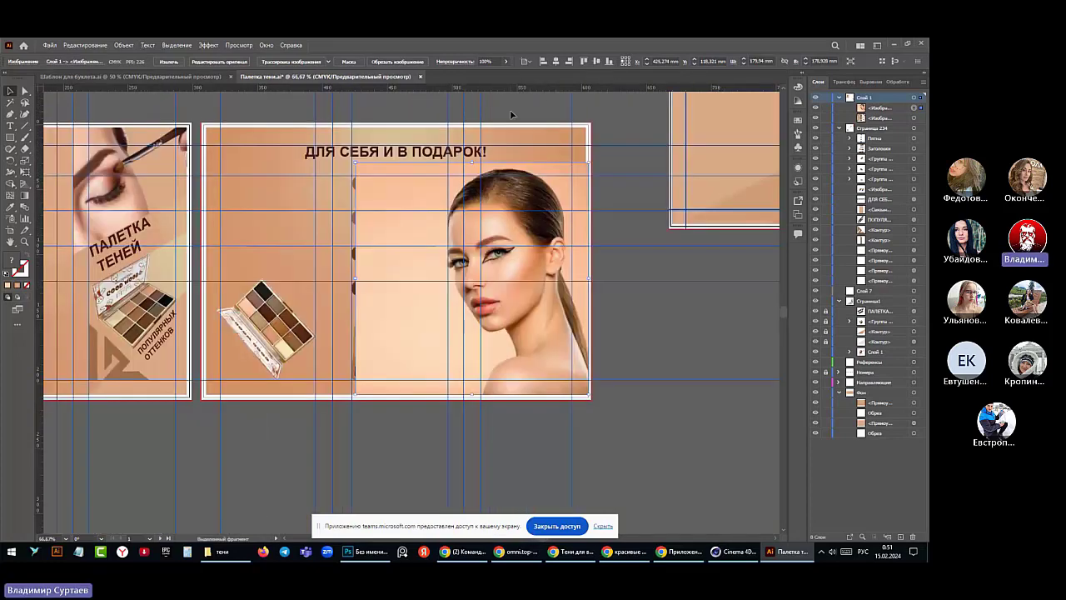
{"action": "key", "text": "Left"}
{"action": "key", "text": "Left"}
{"action": "key", "text": "Left"}
{"action": "key", "text": "Left"}
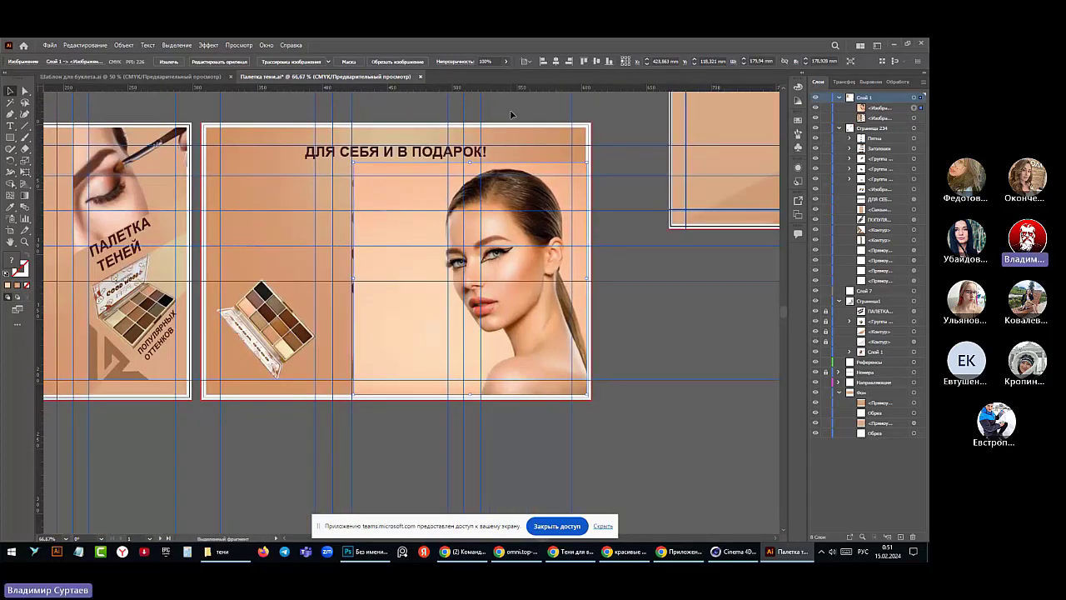
{"action": "key", "text": "Left"}
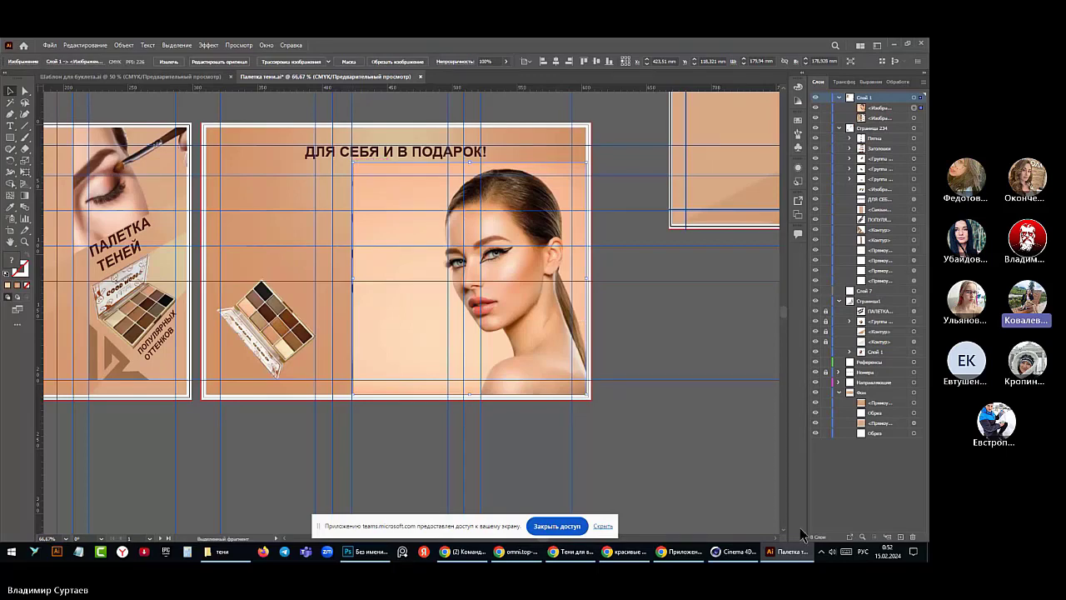
- Return to the Photoshop portrait and deselect the marquee
{"action": "left_click", "coordinate": [366, 552]}
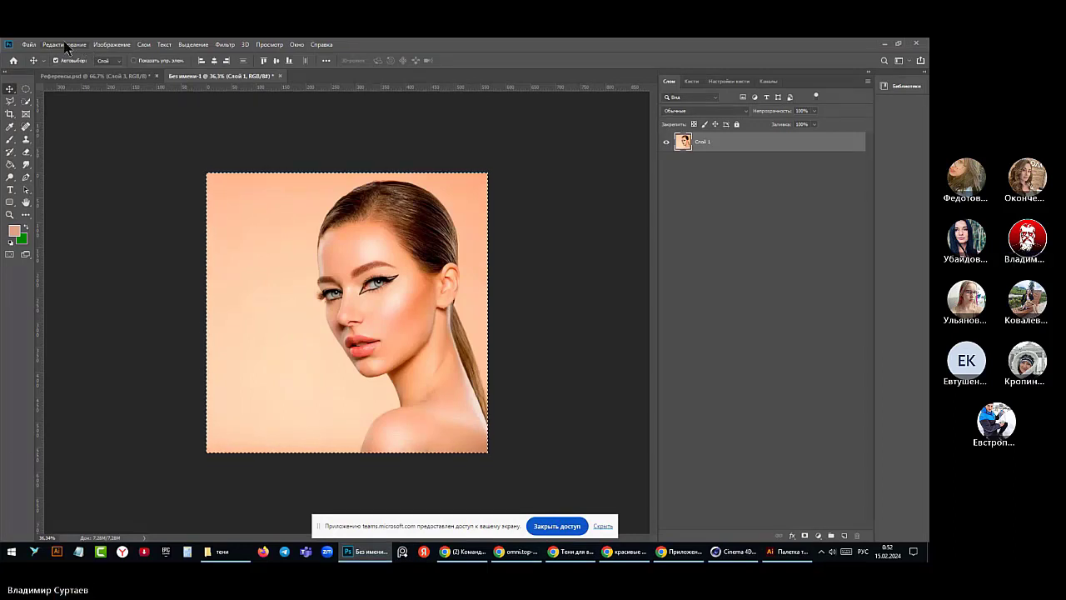
{"action": "left_click", "coordinate": [193, 44]}
{"action": "left_click", "coordinate": [193, 57]}
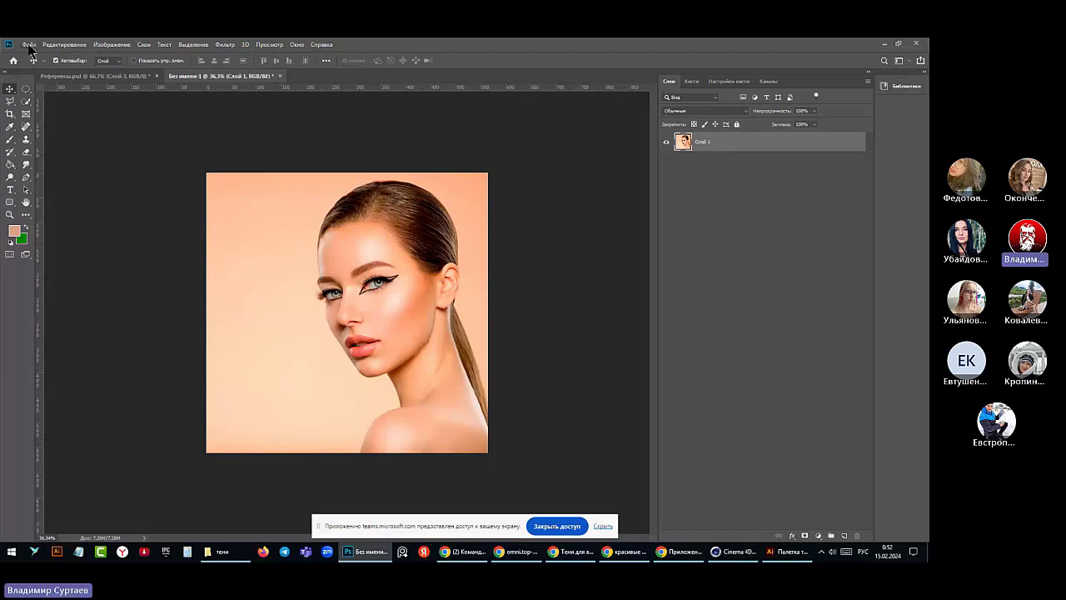
- Quick-export the portrait as a JPG named 'Девушка' to the Desktop
{"action": "left_click", "coordinate": [30, 45]}
{"action": "left_click", "coordinate": [33, 47]}
{"action": "left_click", "coordinate": [34, 47]}
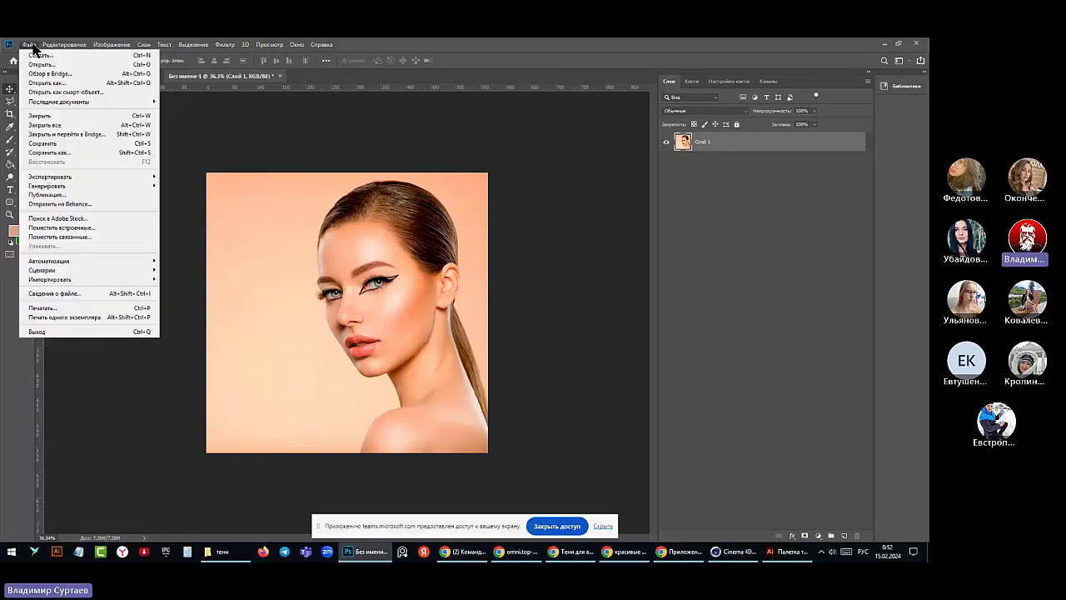
{"action": "mouse_move", "coordinate": [47, 178]}
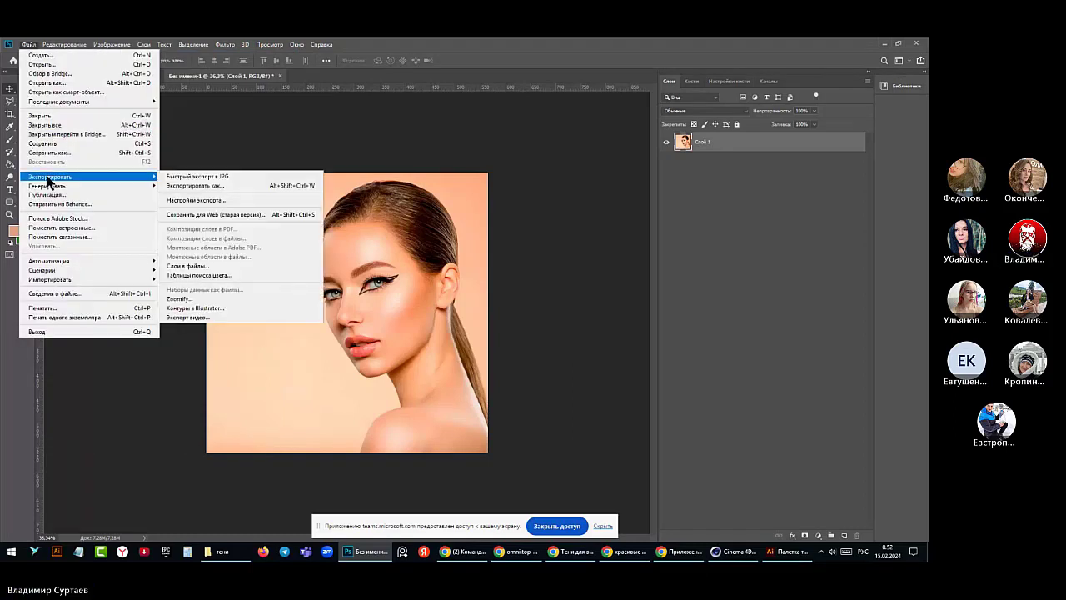
{"action": "left_click", "coordinate": [180, 178]}
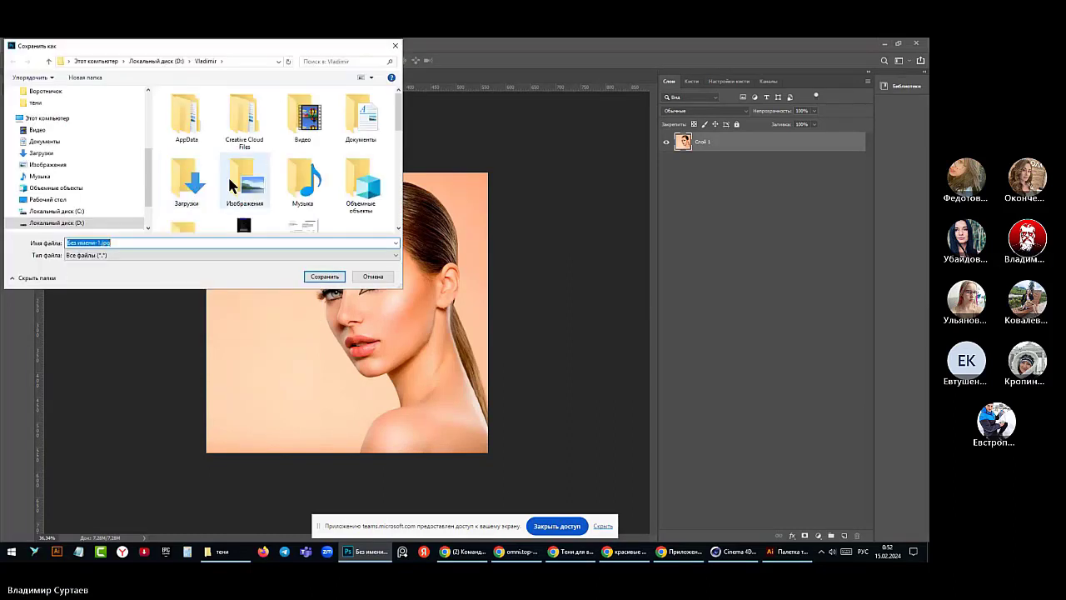
{"action": "left_click", "coordinate": [98, 62]}
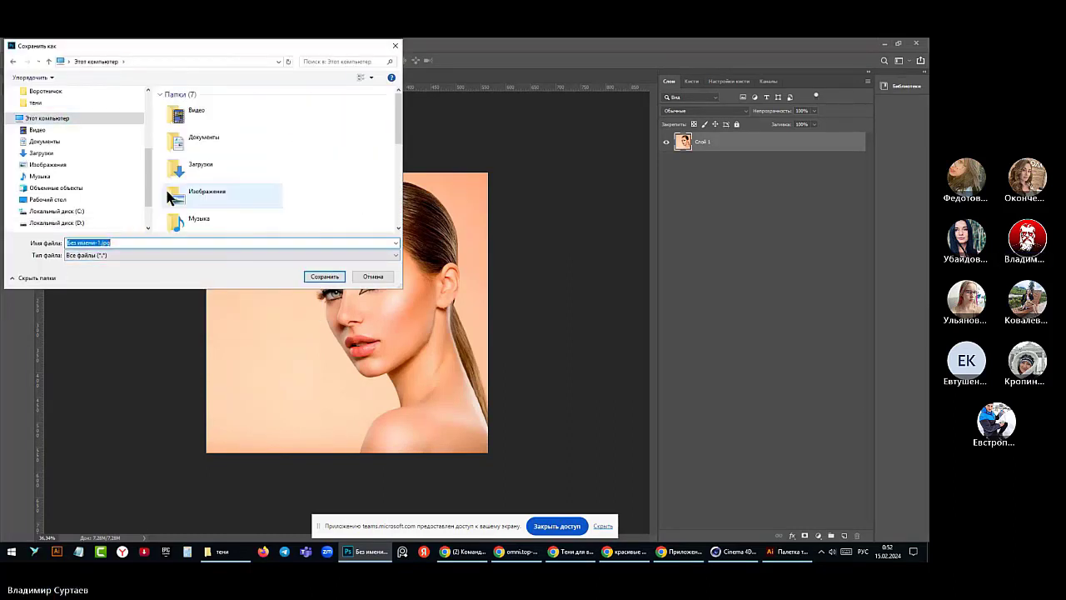
{"action": "scroll", "coordinate": [60, 140], "scroll_direction": "up", "scroll_amount": 3}
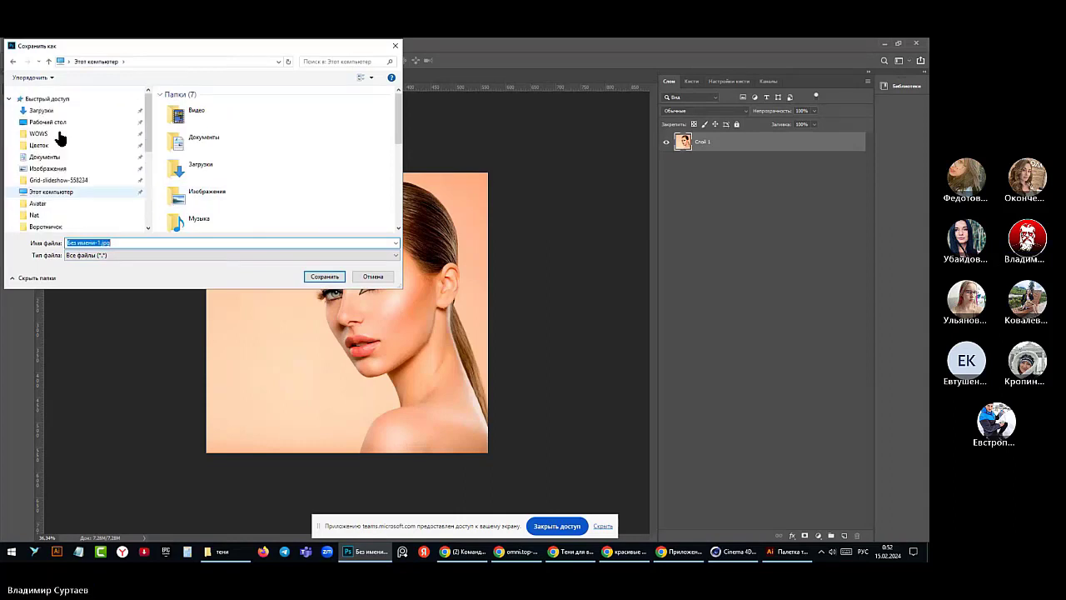
{"action": "left_click", "coordinate": [47, 123]}
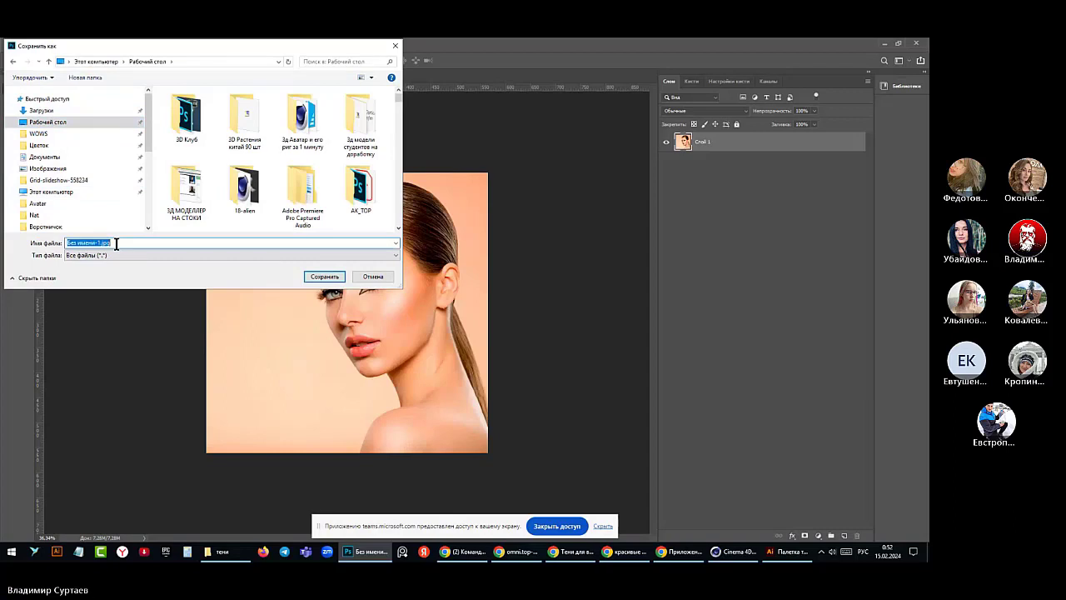
{"action": "type", "text": "Деву"}
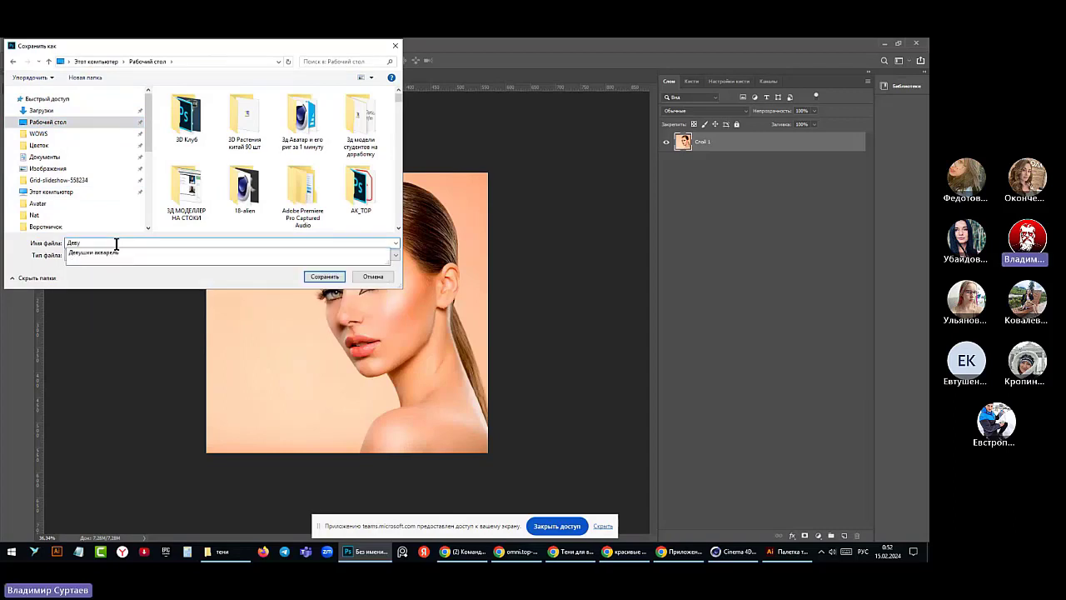
{"action": "type", "text": "шка"}
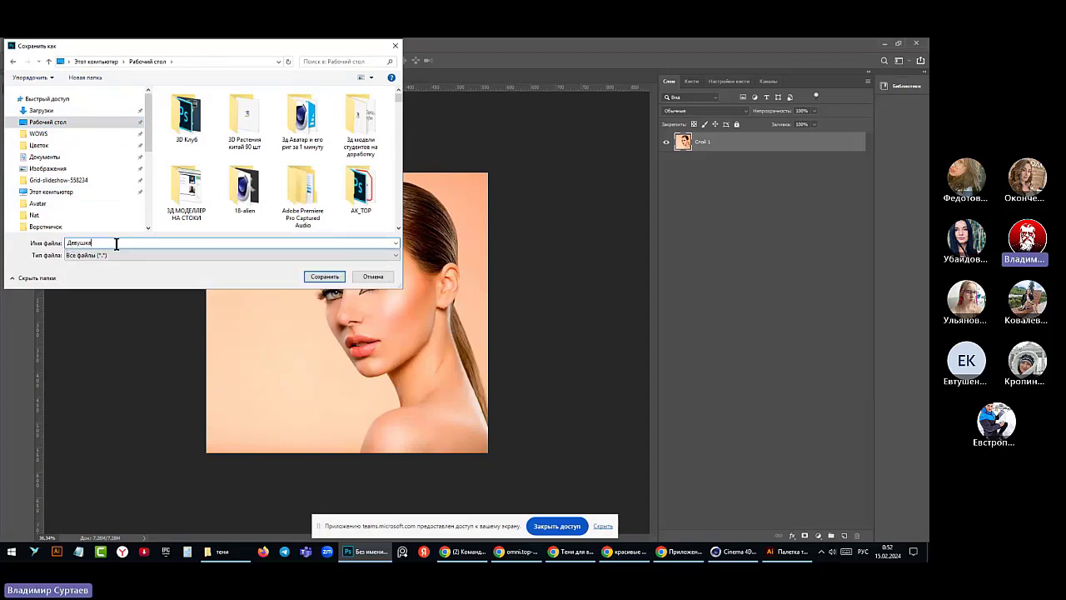
{"action": "left_click", "coordinate": [323, 276]}
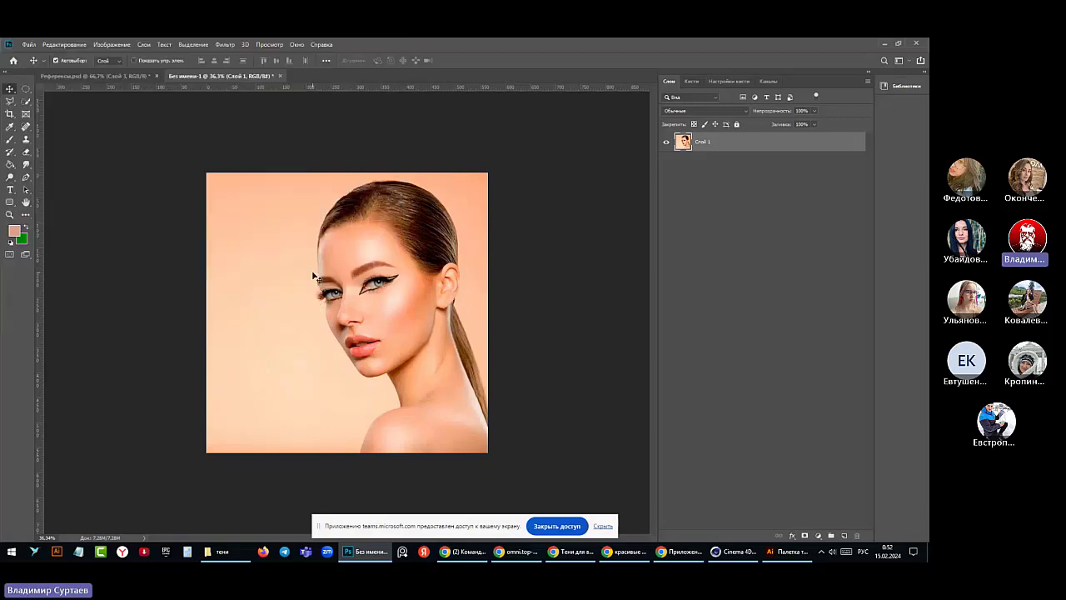
- Minimize Photoshop and Illustrator to check the desktop, then restore the Палетка теней spread
{"action": "left_click", "coordinate": [885, 43]}
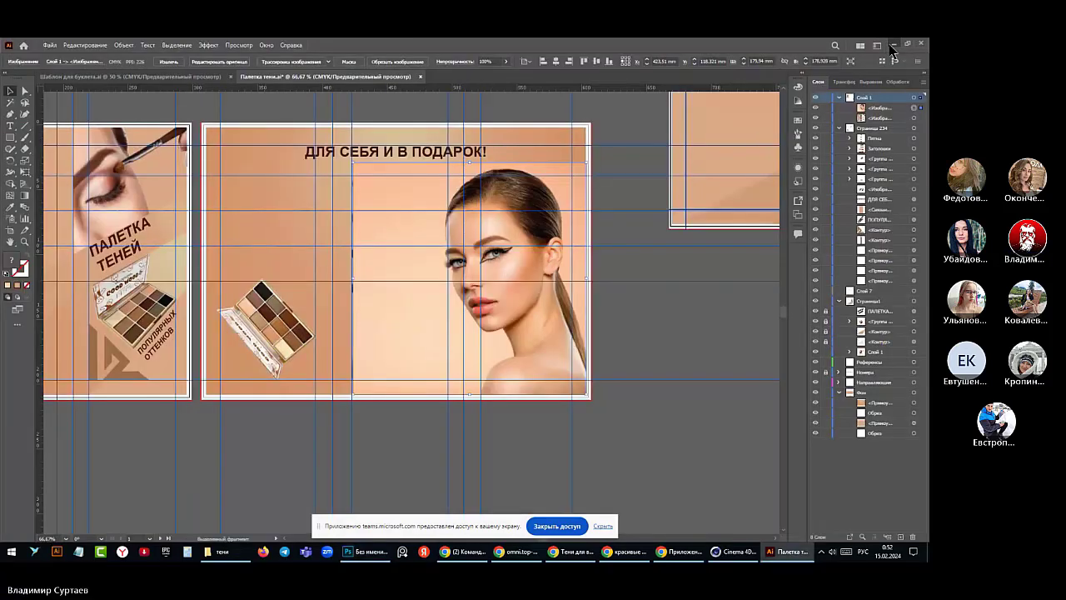
{"action": "left_click", "coordinate": [893, 47]}
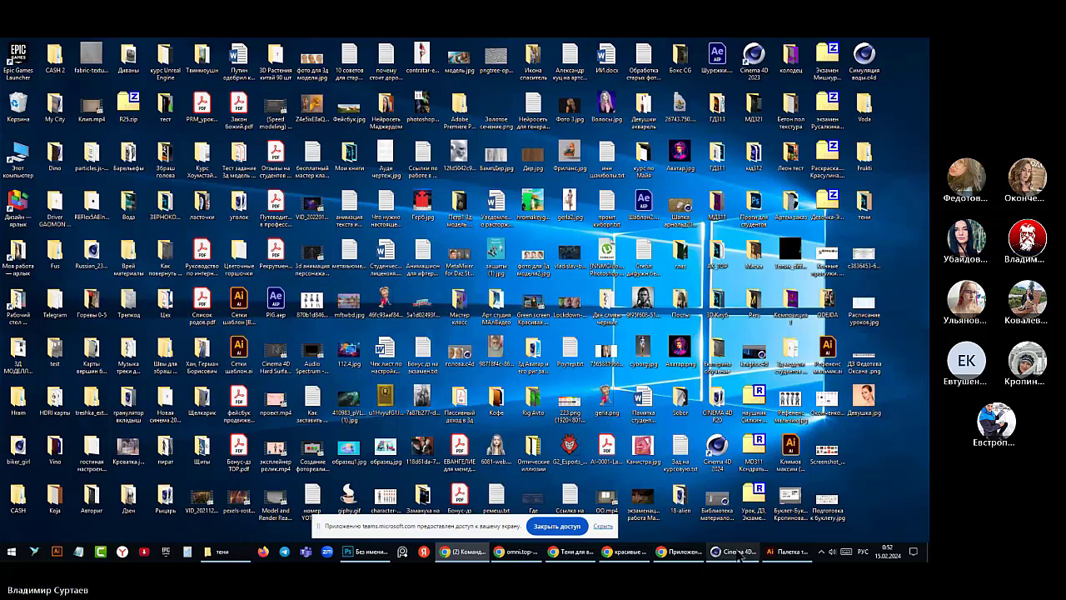
{"action": "left_click", "coordinate": [783, 553]}
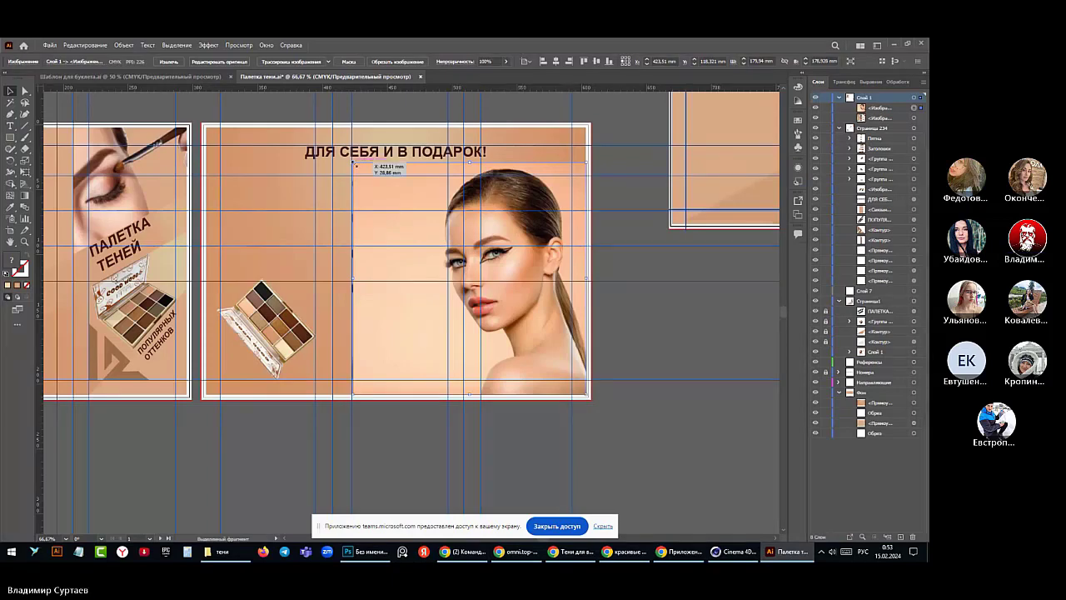
- Shrink the portrait from its corner and move it up-left toward the heading
{"action": "left_click_drag", "start_coordinate": [355, 165], "coordinate": [408, 238]}
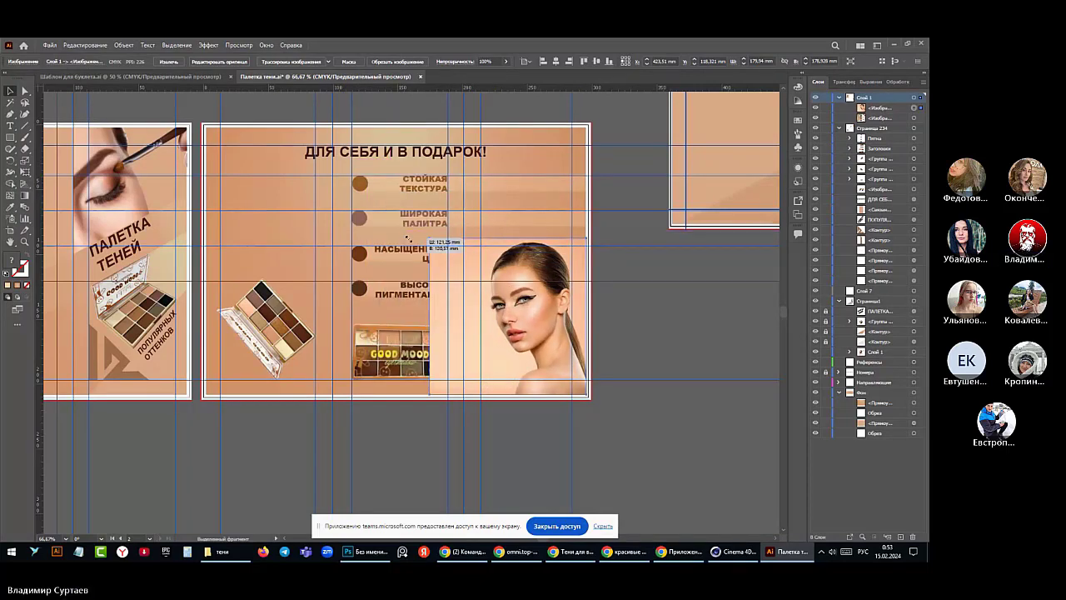
{"action": "left_click_drag", "start_coordinate": [408, 239], "coordinate": [408, 239]}
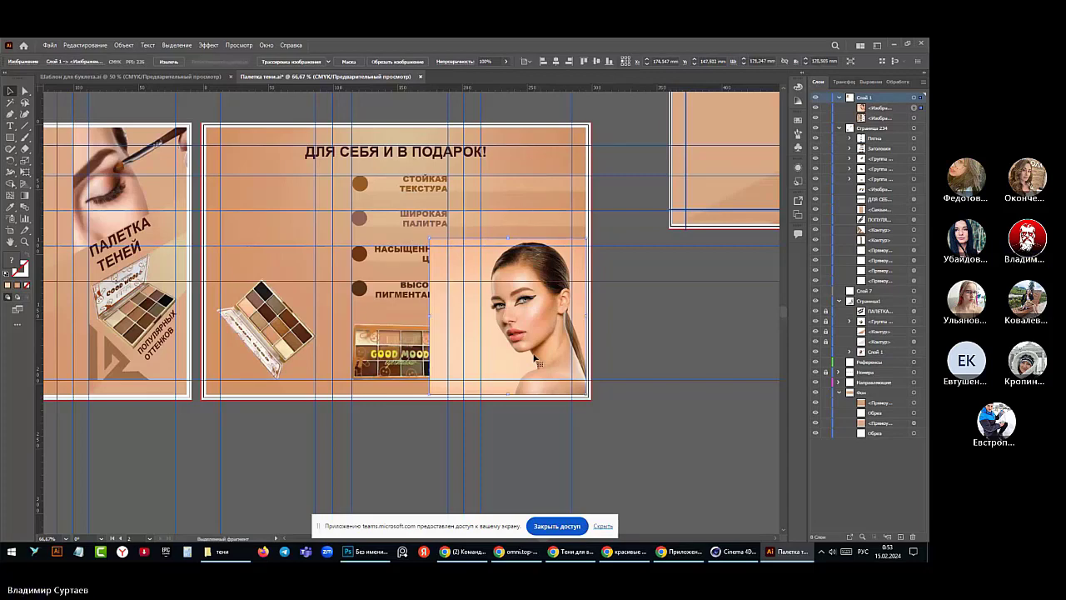
{"action": "left_click_drag", "start_coordinate": [539, 363], "coordinate": [517, 280]}
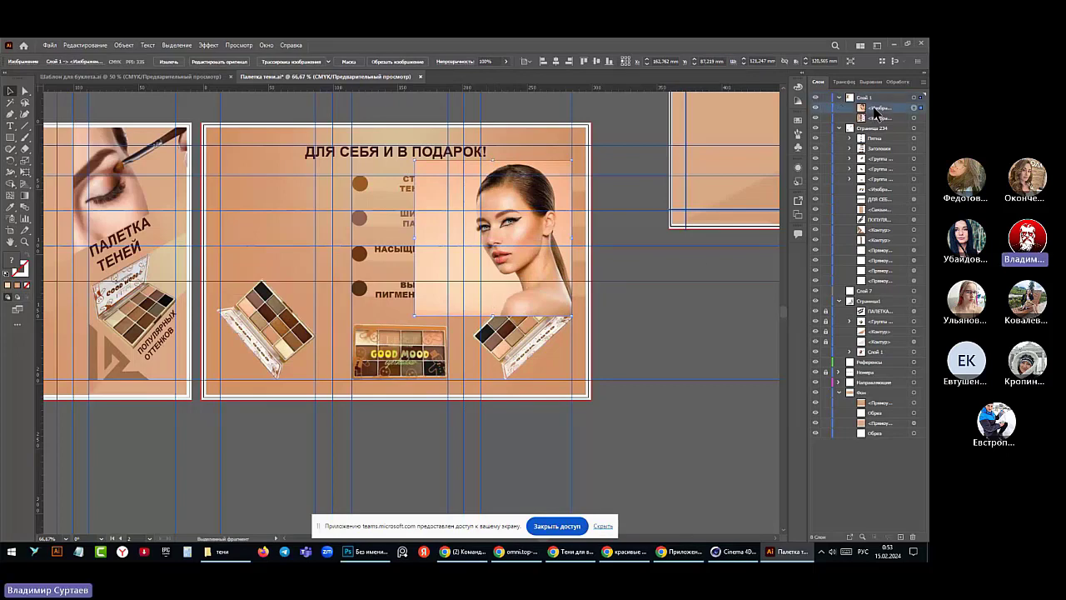
- Restack the group above the portrait in the Layers panel, then deselect everything
{"action": "left_click", "coordinate": [873, 170]}
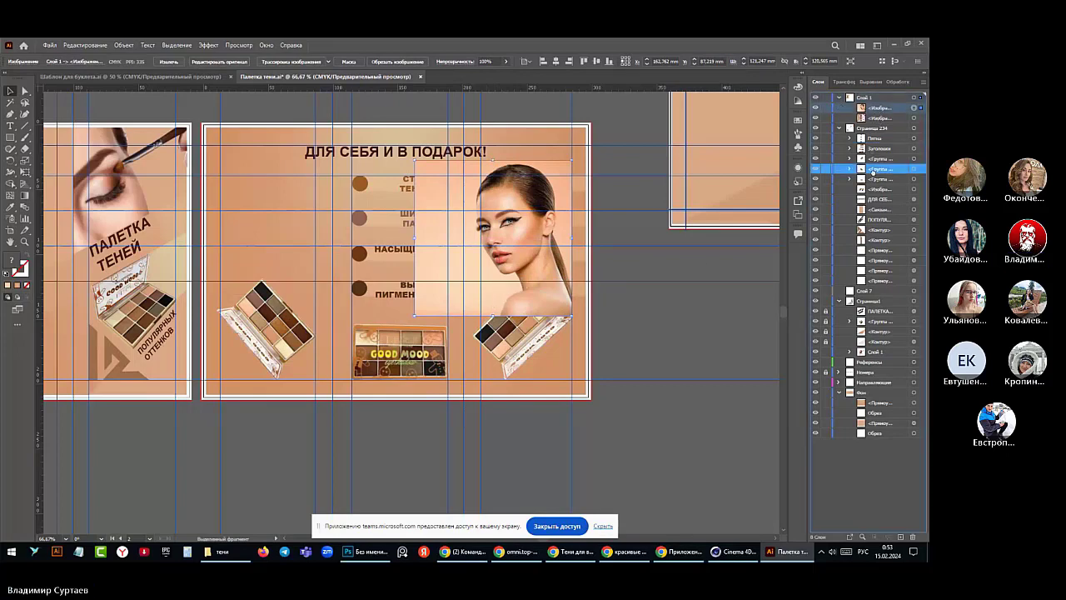
{"action": "left_click_drag", "start_coordinate": [872, 170], "coordinate": [881, 287]}
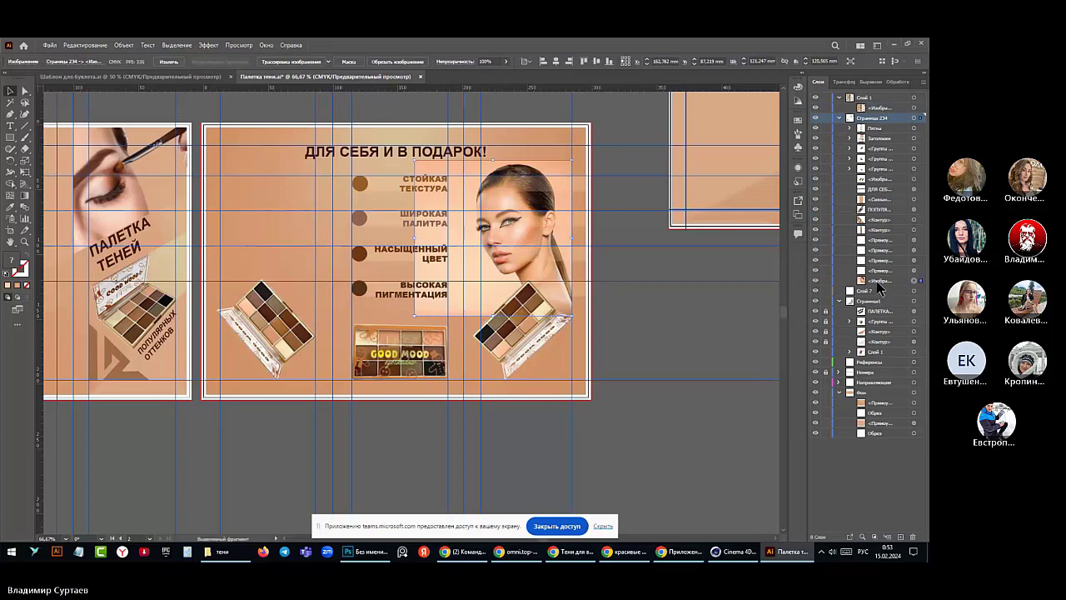
{"action": "left_click", "coordinate": [671, 302]}
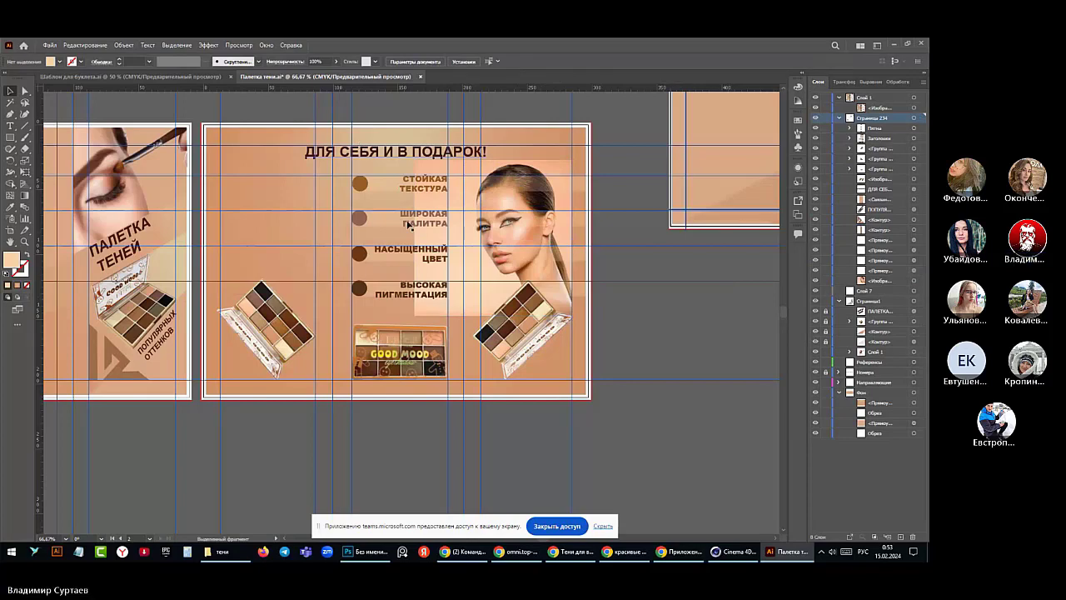
{"action": "scroll", "coordinate": [472, 265], "scroll_direction": "up", "scroll_amount": 2}
{"action": "scroll", "coordinate": [495, 315], "scroll_direction": "down", "scroll_amount": 1}
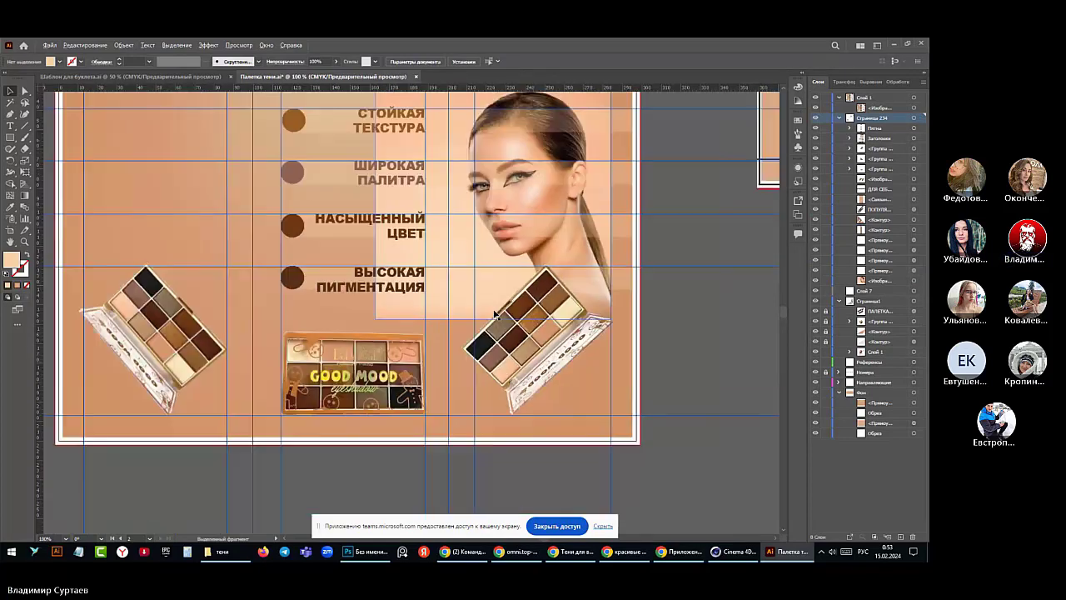
{"action": "scroll", "coordinate": [482, 273], "scroll_direction": "down", "scroll_amount": 1}
{"action": "scroll", "coordinate": [482, 273], "scroll_direction": "up", "scroll_amount": 1}
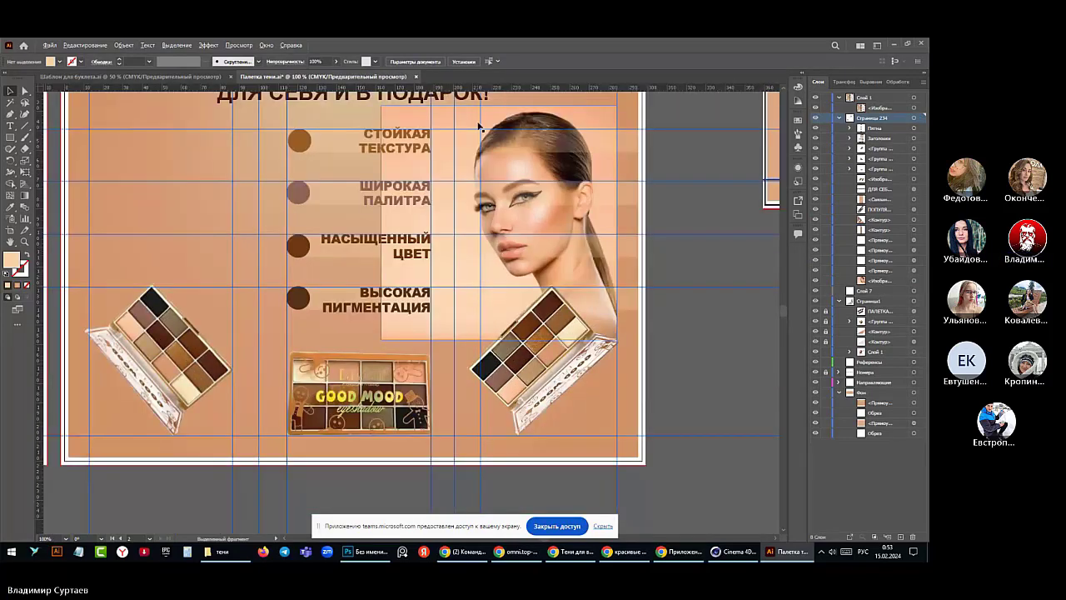
{"action": "scroll", "coordinate": [479, 127], "scroll_direction": "up", "scroll_amount": 1}
{"action": "scroll", "coordinate": [482, 123], "scroll_direction": "down", "scroll_amount": 1}
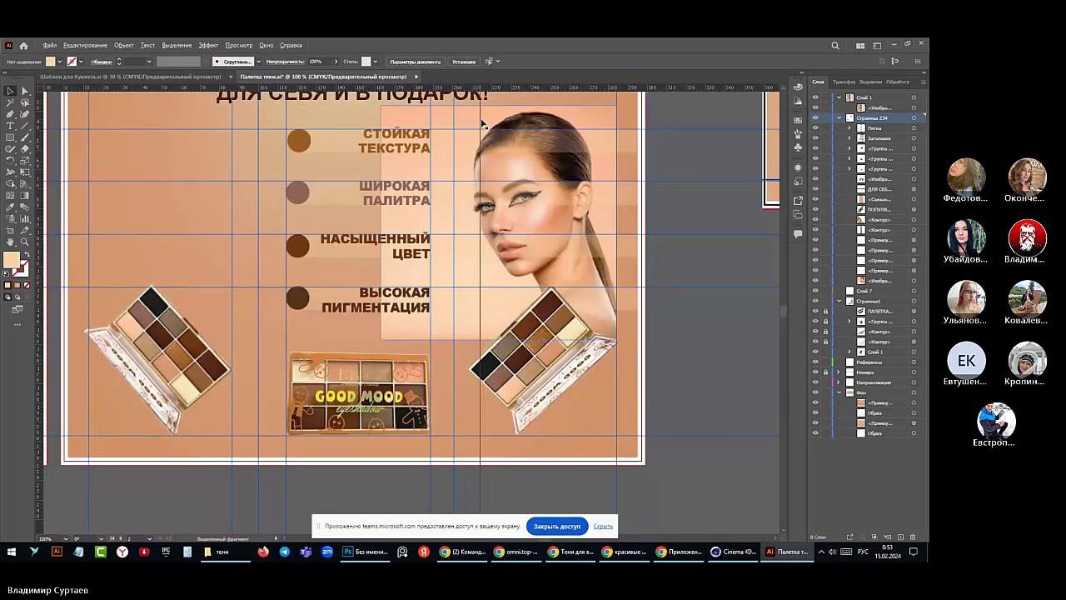
{"action": "scroll", "coordinate": [483, 123], "scroll_direction": "up", "scroll_amount": 1}
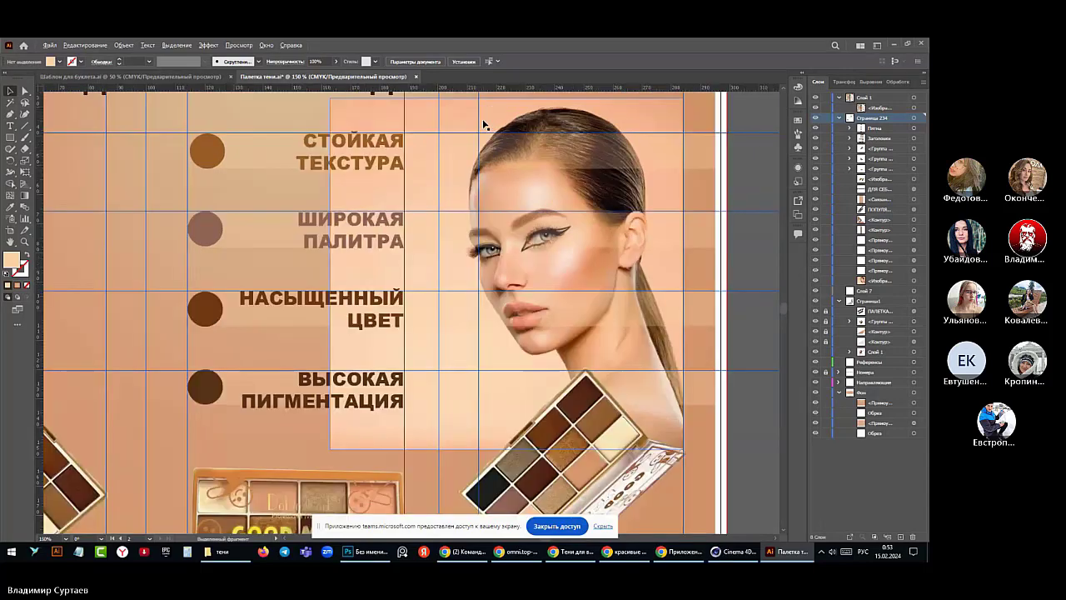
{"action": "scroll", "coordinate": [483, 124], "scroll_direction": "down", "scroll_amount": 2}
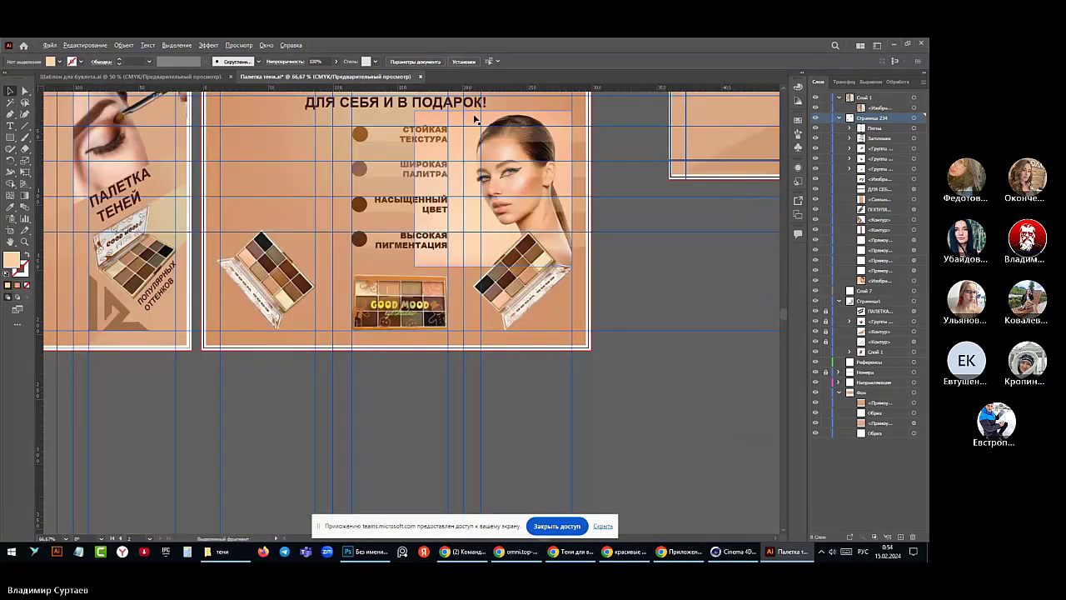
{"action": "scroll", "coordinate": [475, 118], "scroll_direction": "up", "scroll_amount": 1}
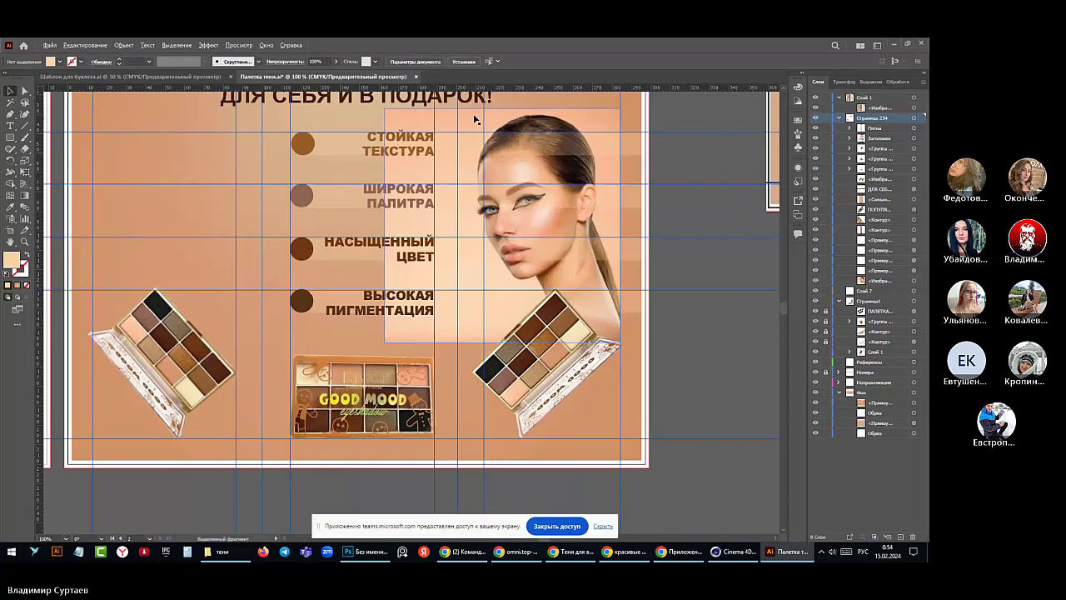
{"action": "scroll", "coordinate": [475, 117], "scroll_direction": "down", "scroll_amount": 1}
{"action": "scroll", "coordinate": [458, 100], "scroll_direction": "up", "scroll_amount": 1}
{"action": "scroll", "coordinate": [457, 100], "scroll_direction": "up", "scroll_amount": 2}
{"action": "scroll", "coordinate": [457, 99], "scroll_direction": "down", "scroll_amount": 1}
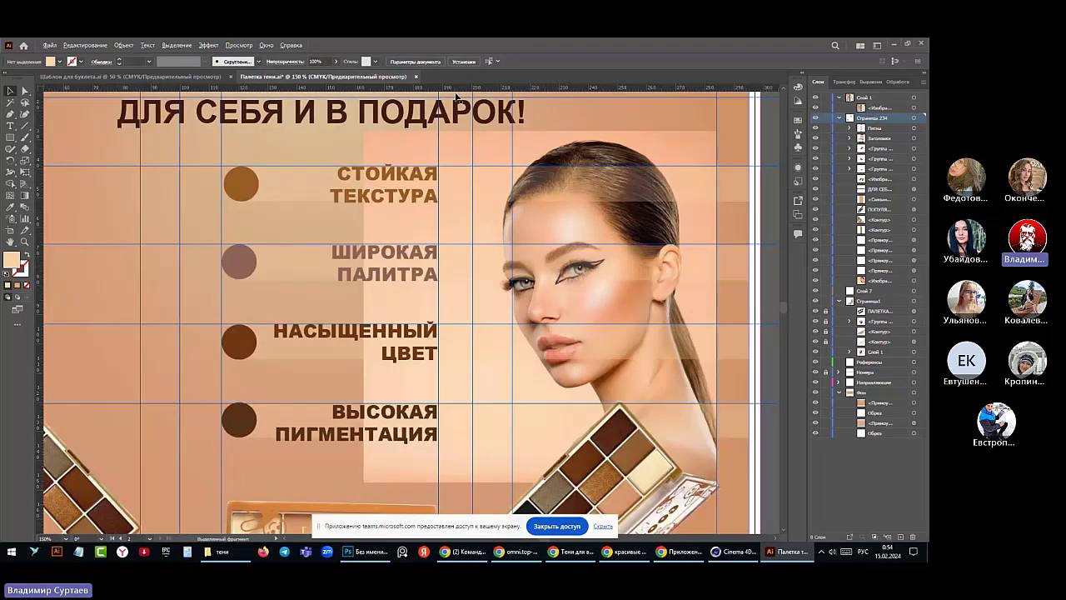
- Select the portrait image and nudge its bounding frame
{"action": "left_click", "coordinate": [908, 282]}
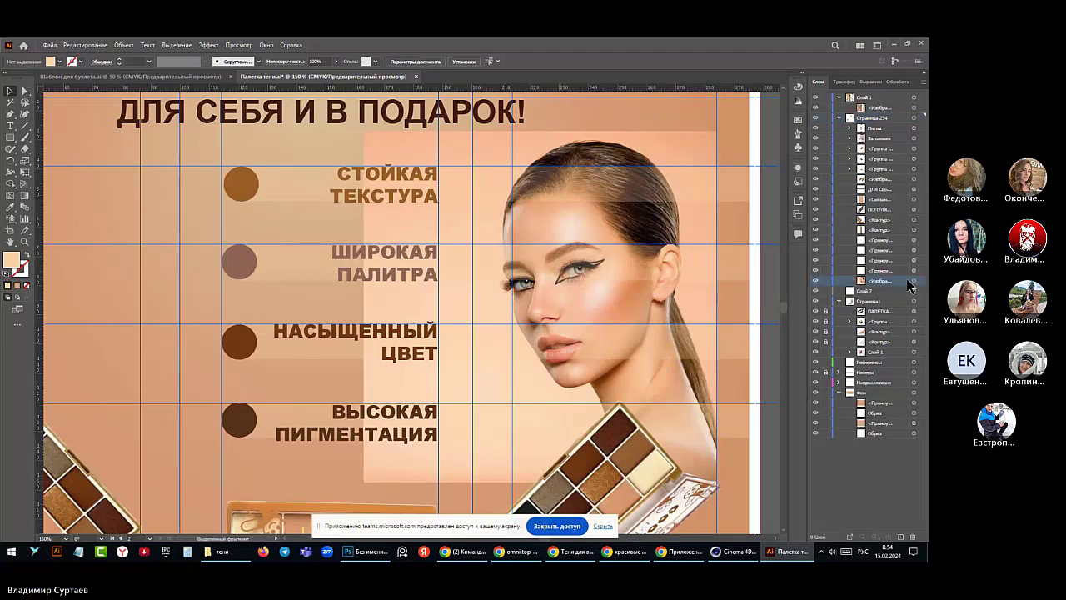
{"action": "left_click", "coordinate": [914, 282]}
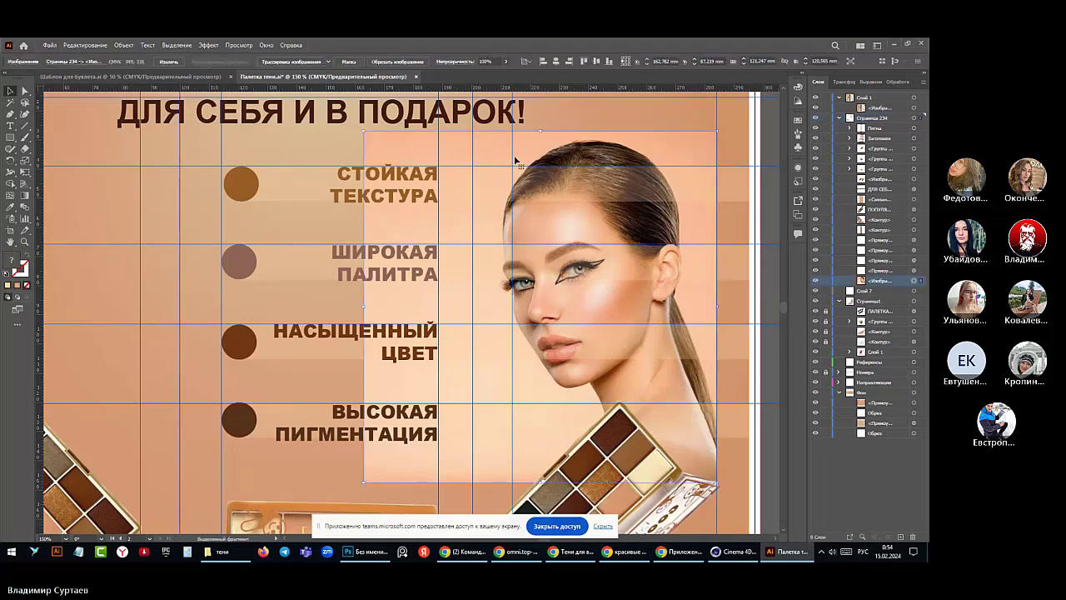
{"action": "left_click_drag", "start_coordinate": [368, 136], "coordinate": [378, 150]}
{"action": "scroll", "coordinate": [445, 155], "scroll_direction": "down", "scroll_amount": 2}
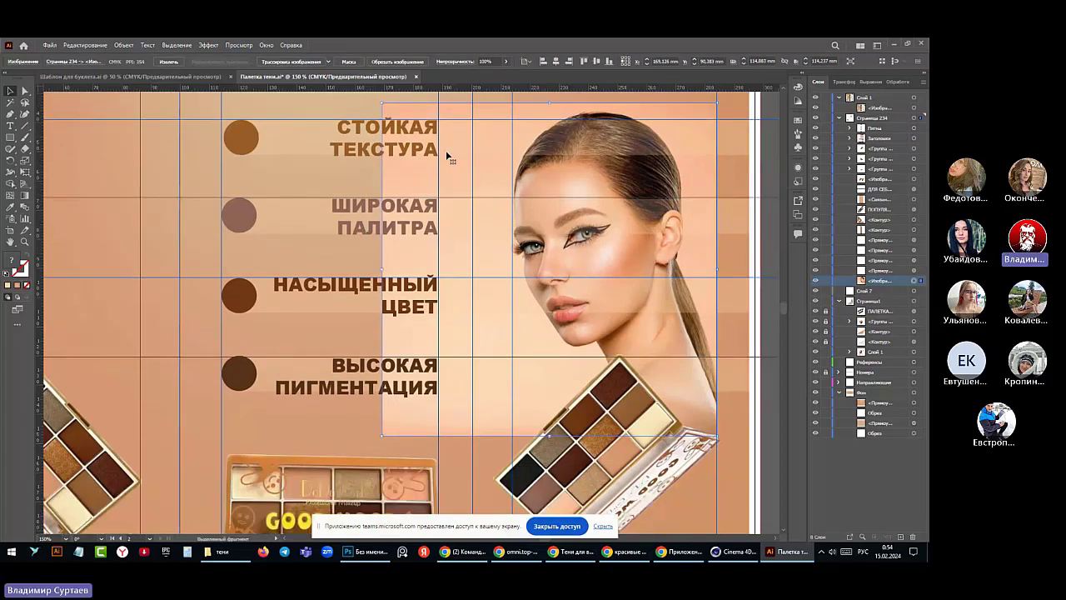
{"action": "scroll", "coordinate": [446, 155], "scroll_direction": "down", "scroll_amount": 3}
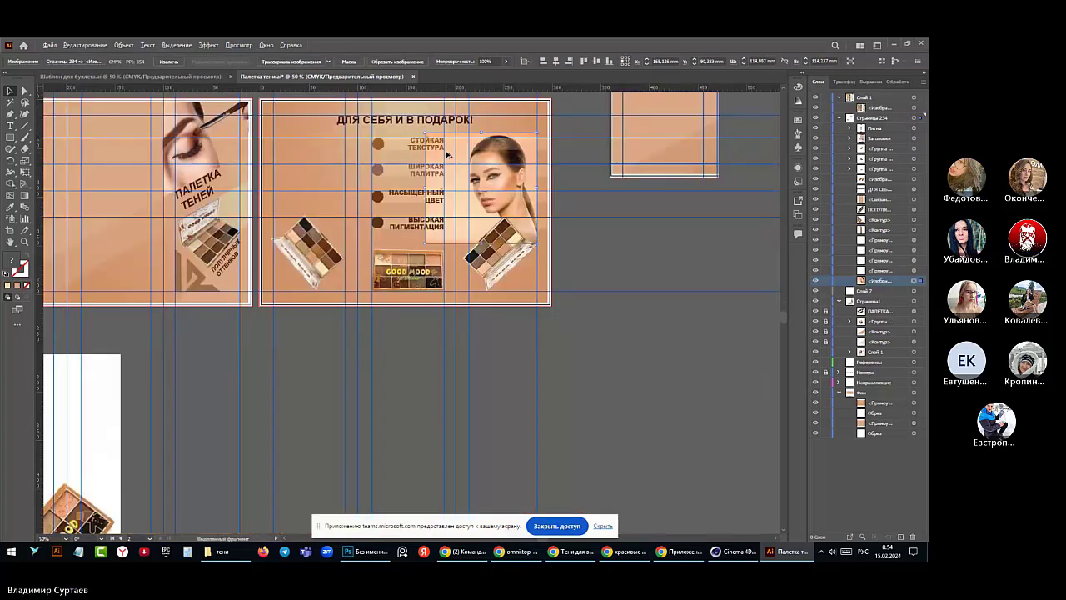
{"action": "scroll", "coordinate": [446, 155], "scroll_direction": "up", "scroll_amount": 2}
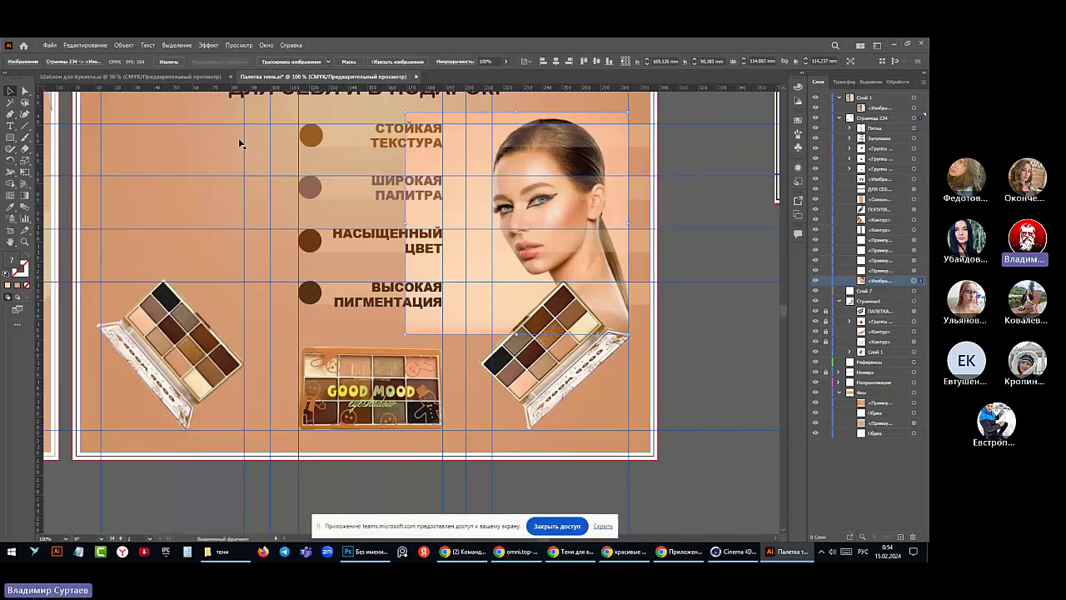
{"action": "scroll", "coordinate": [498, 103], "scroll_direction": "up", "scroll_amount": 3}
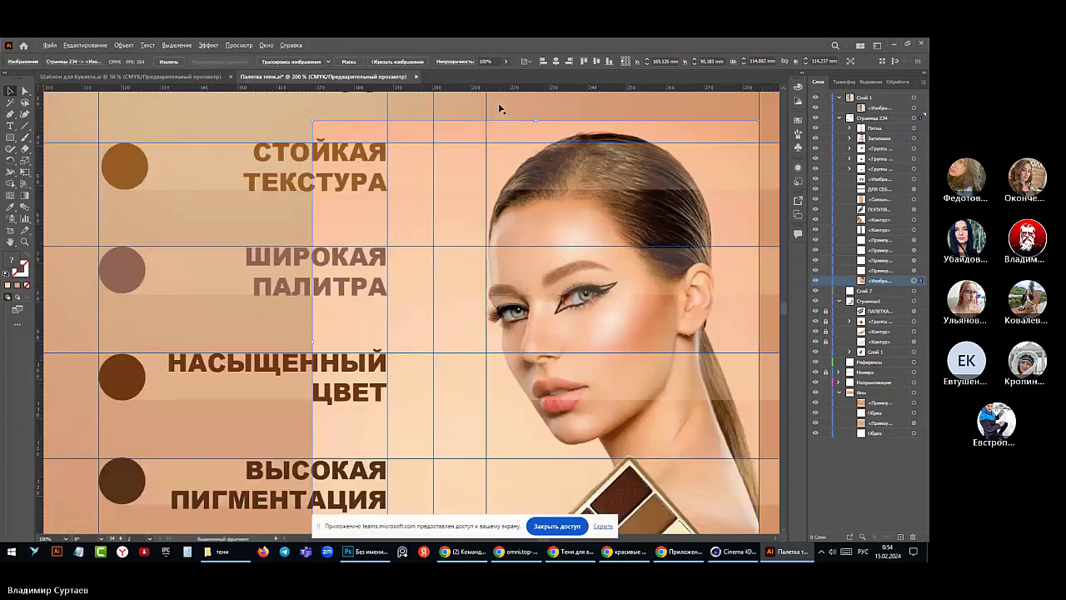
{"action": "scroll", "coordinate": [498, 102], "scroll_direction": "down", "scroll_amount": 2}
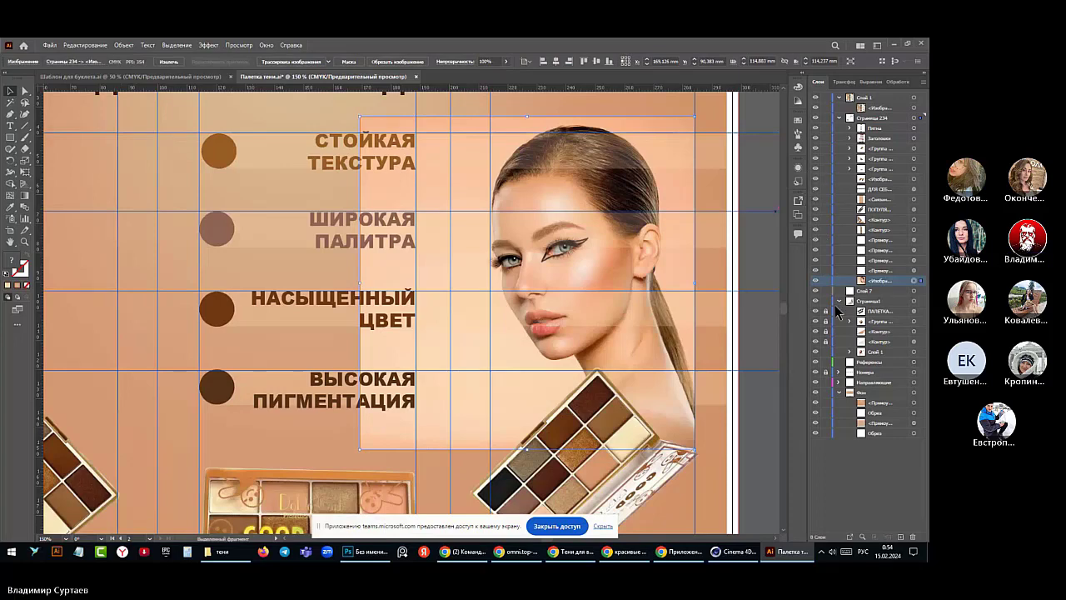
- Hide the tilted palette group covering the shoulder, then reselect the portrait
{"action": "left_click", "coordinate": [581, 492]}
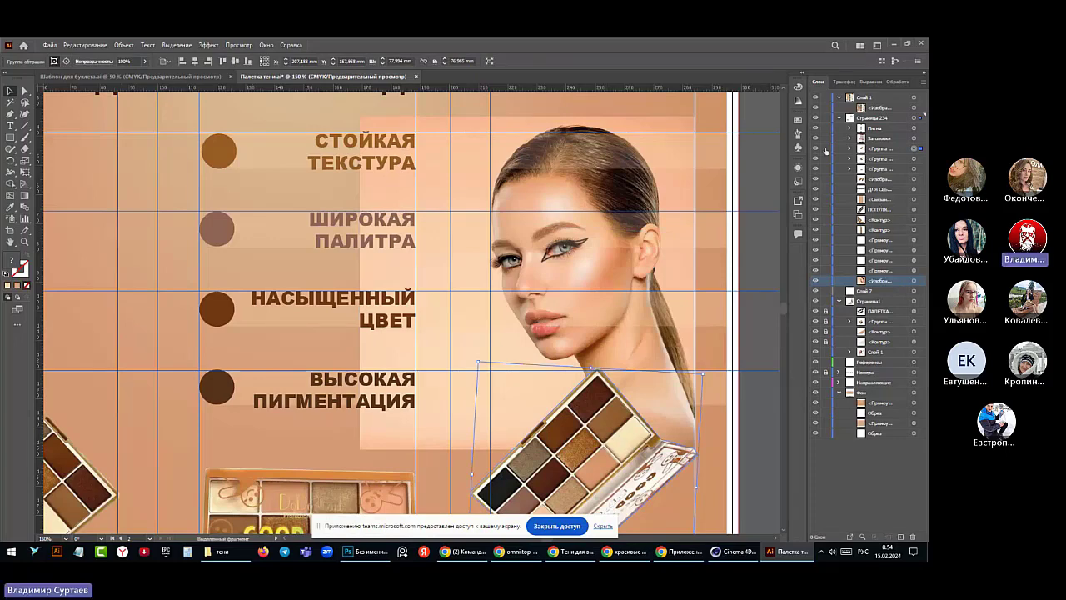
{"action": "left_click", "coordinate": [817, 149]}
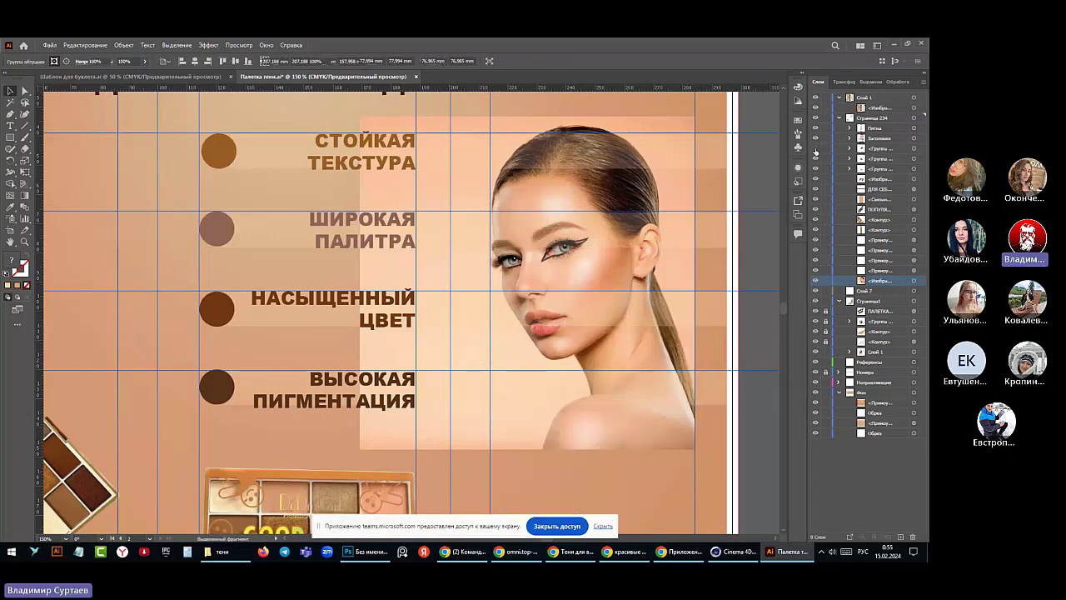
{"action": "left_click", "coordinate": [913, 280]}
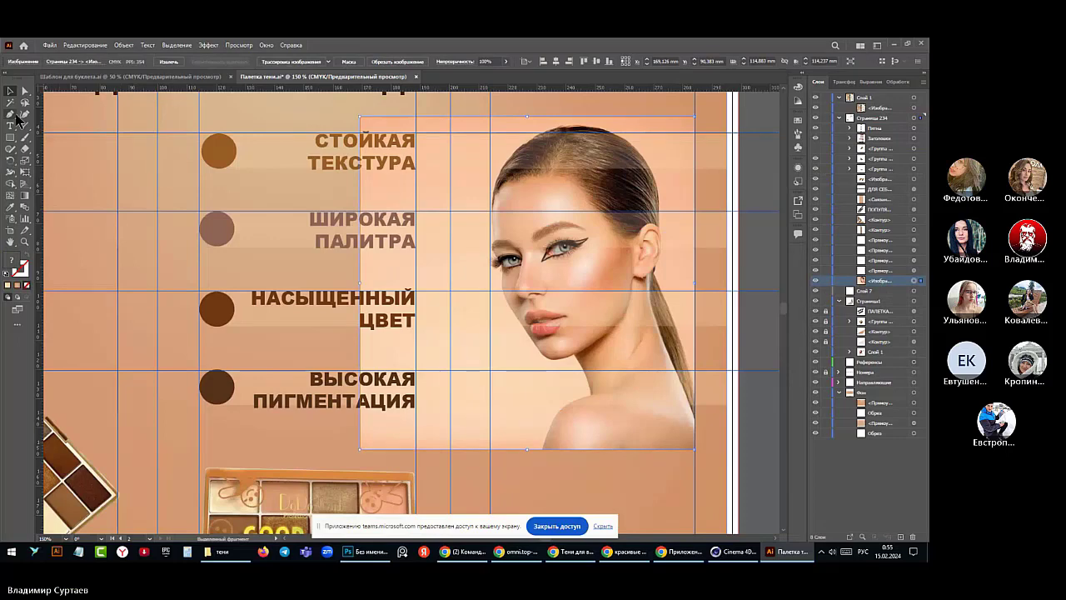
{"action": "left_click", "coordinate": [12, 115]}
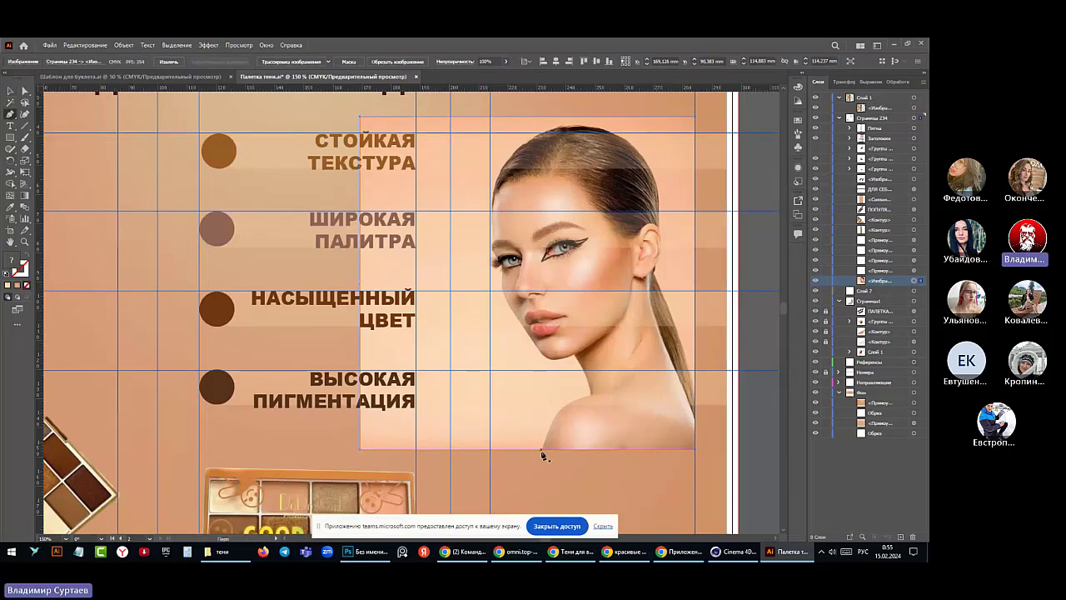
- Select the brown background rectangle, try removing its fill, then undo it
{"action": "scroll", "coordinate": [546, 470], "scroll_direction": "up", "scroll_amount": 4}
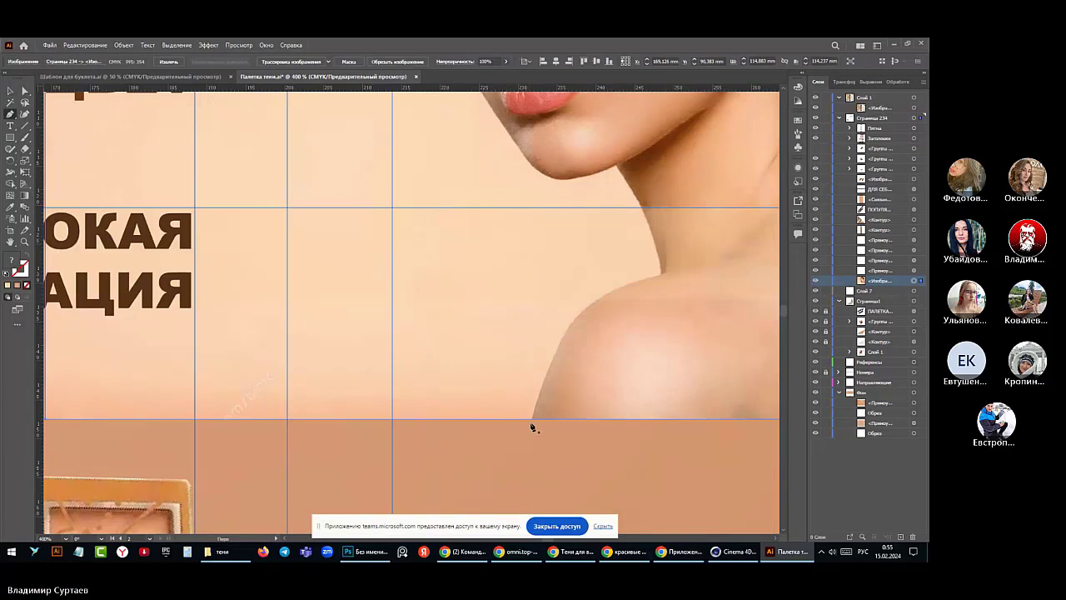
{"action": "left_click", "coordinate": [10, 91]}
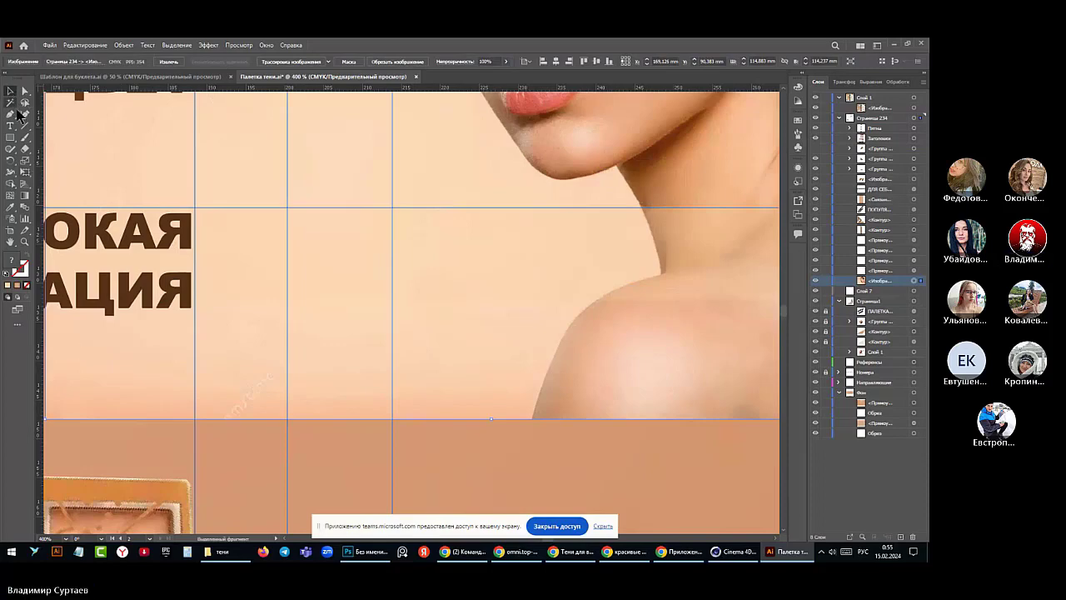
{"action": "left_click", "coordinate": [399, 471]}
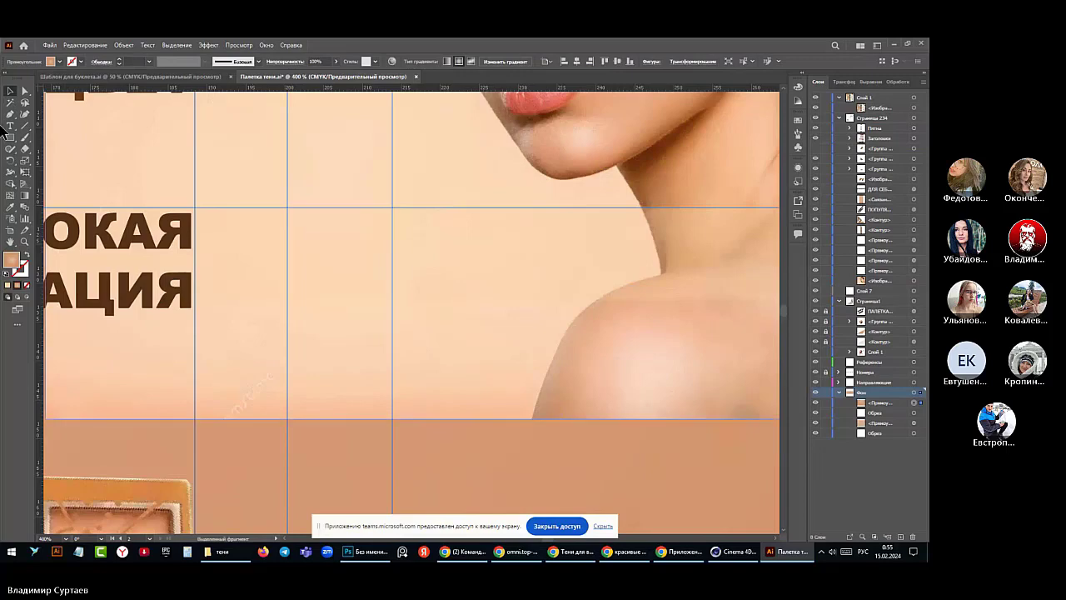
{"action": "left_click", "coordinate": [10, 114]}
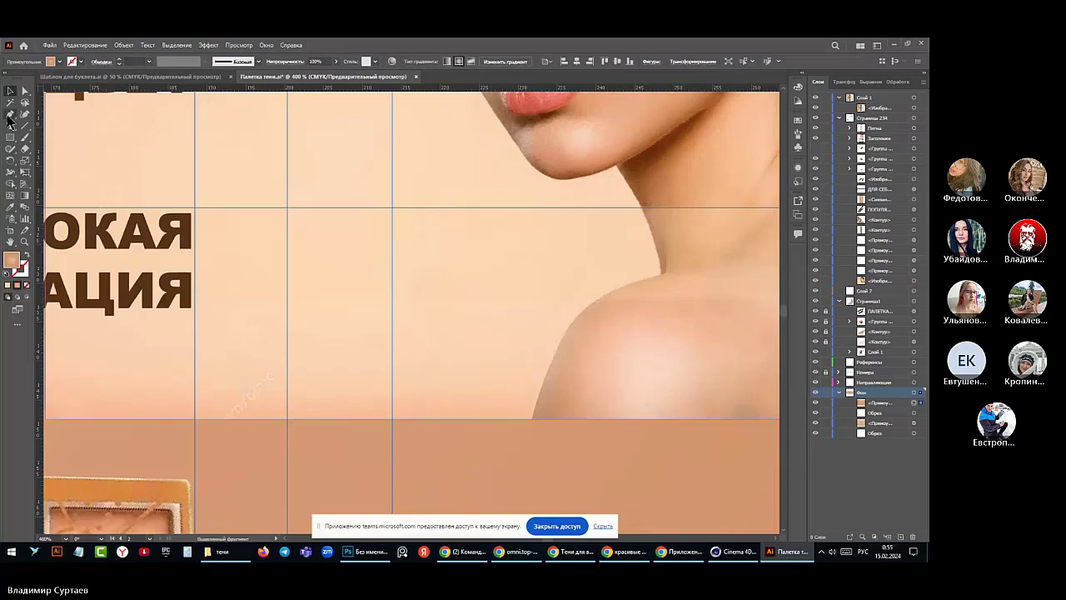
{"action": "left_click", "coordinate": [59, 63]}
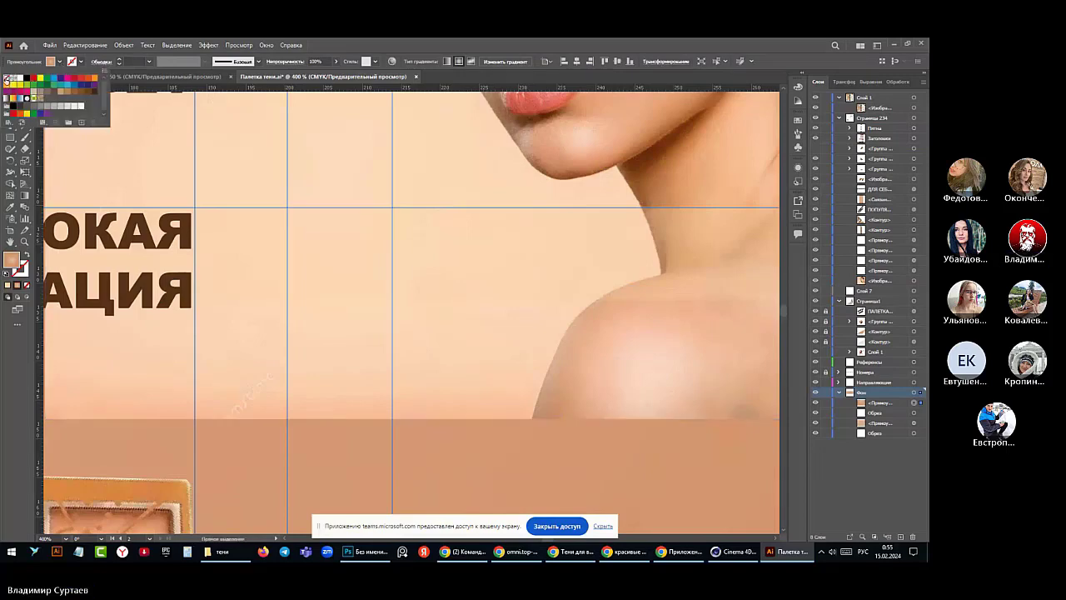
{"action": "left_click", "coordinate": [7, 78]}
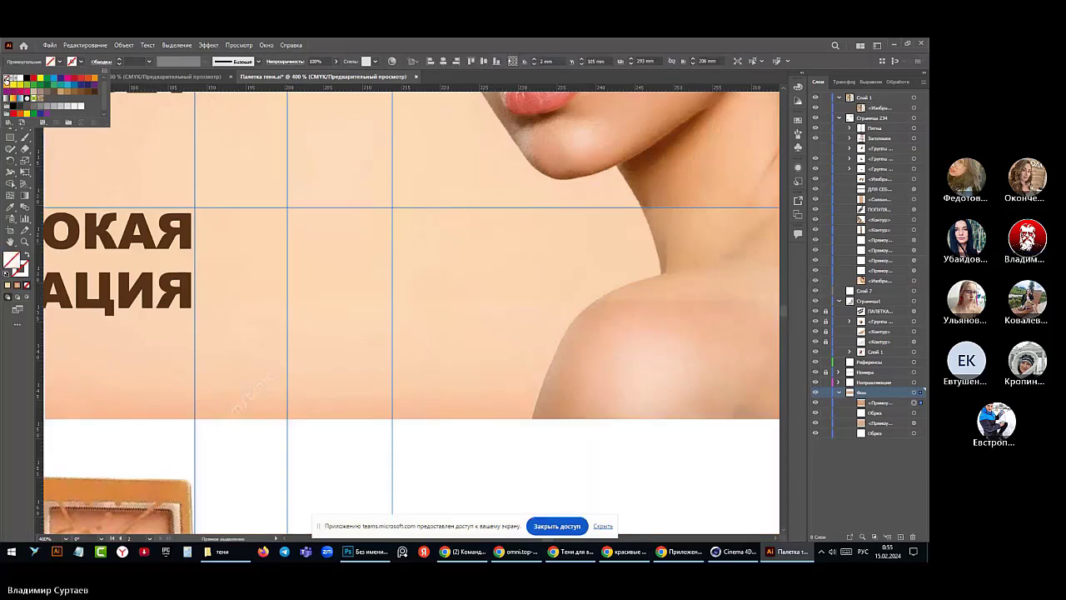
{"action": "key", "text": "ctrl+z"}
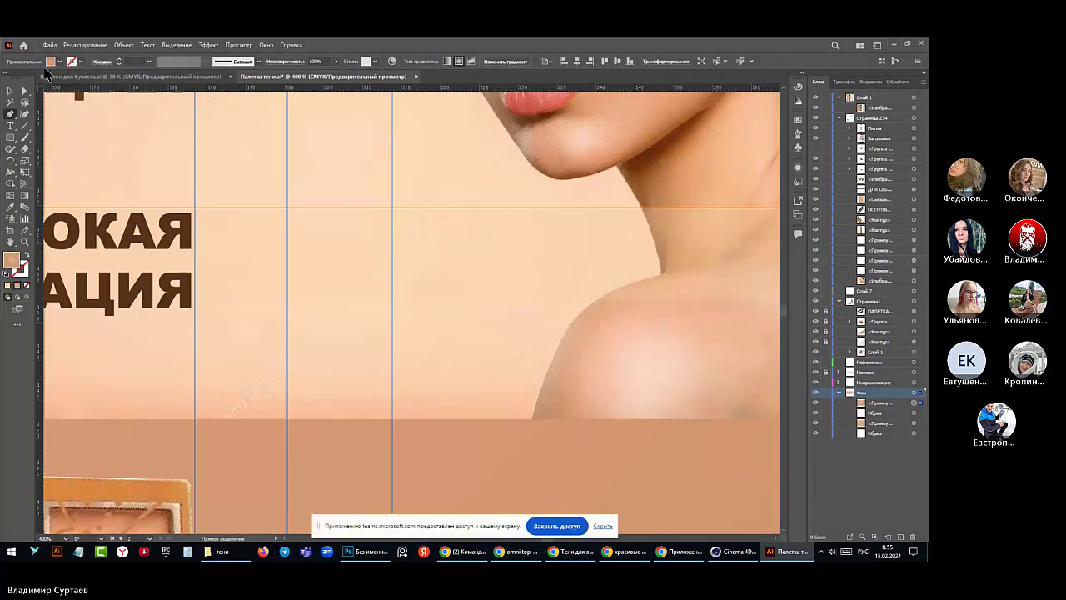
- Place a pen anchor where the shoulder meets the band and set Fill to None
{"action": "left_click", "coordinate": [10, 115]}
{"action": "left_click", "coordinate": [531, 418]}
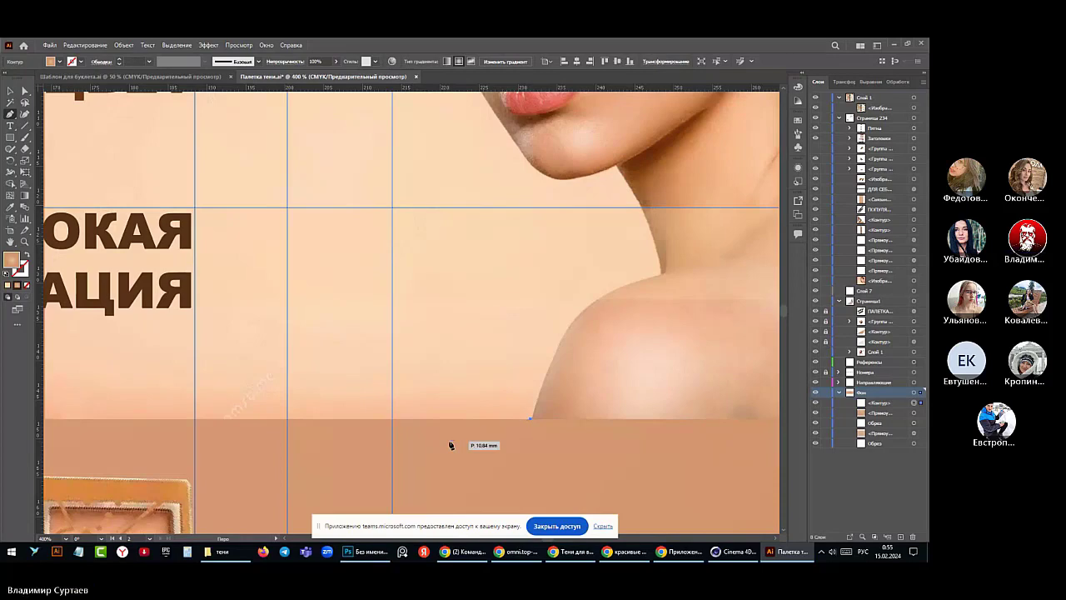
{"action": "key", "text": "Escape"}
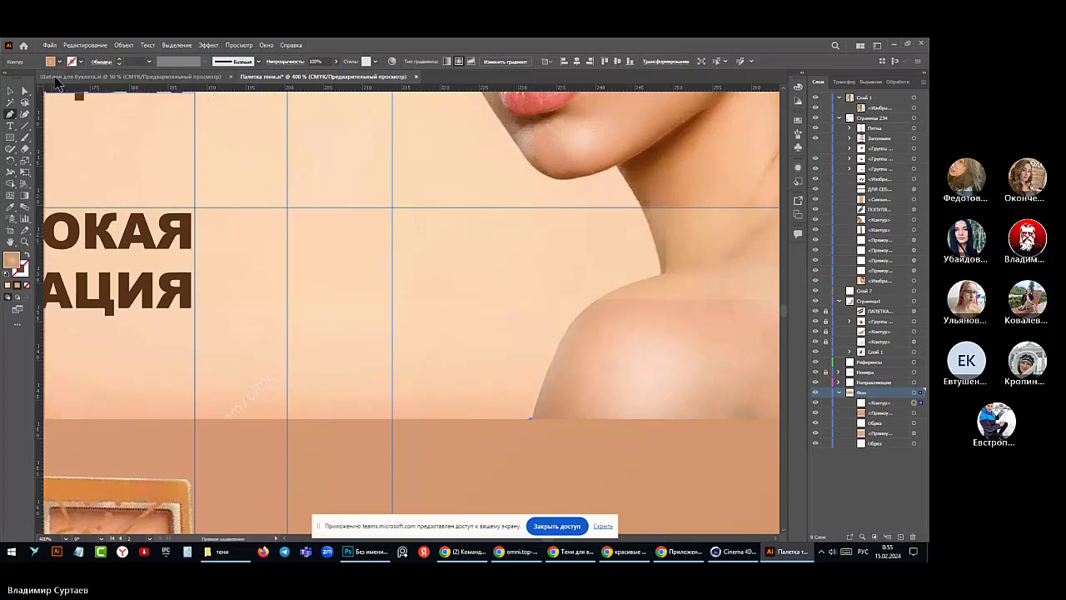
{"action": "left_click", "coordinate": [52, 60]}
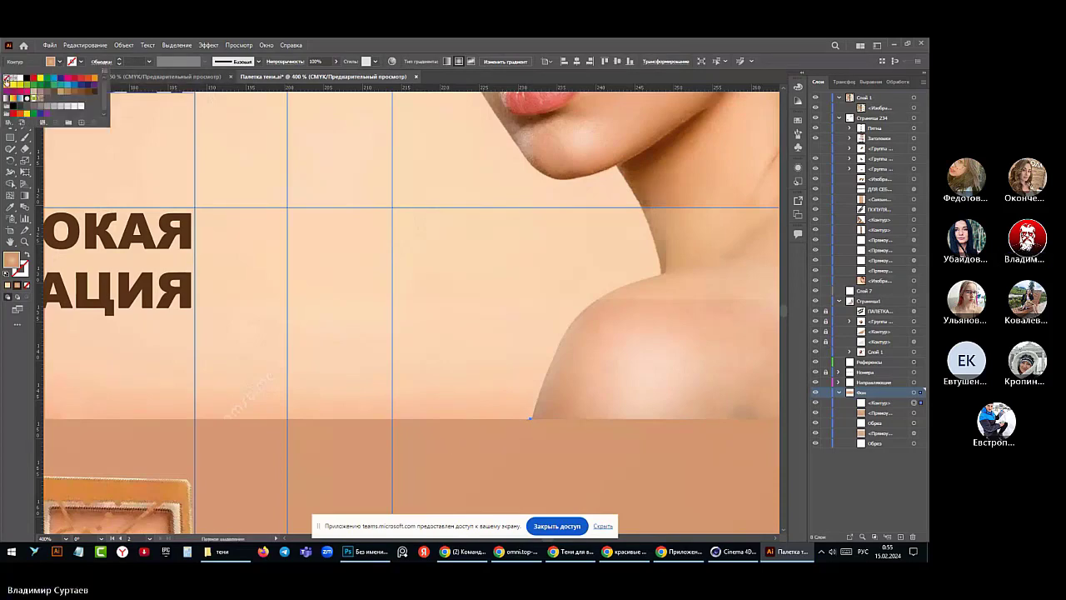
{"action": "left_click", "coordinate": [7, 79]}
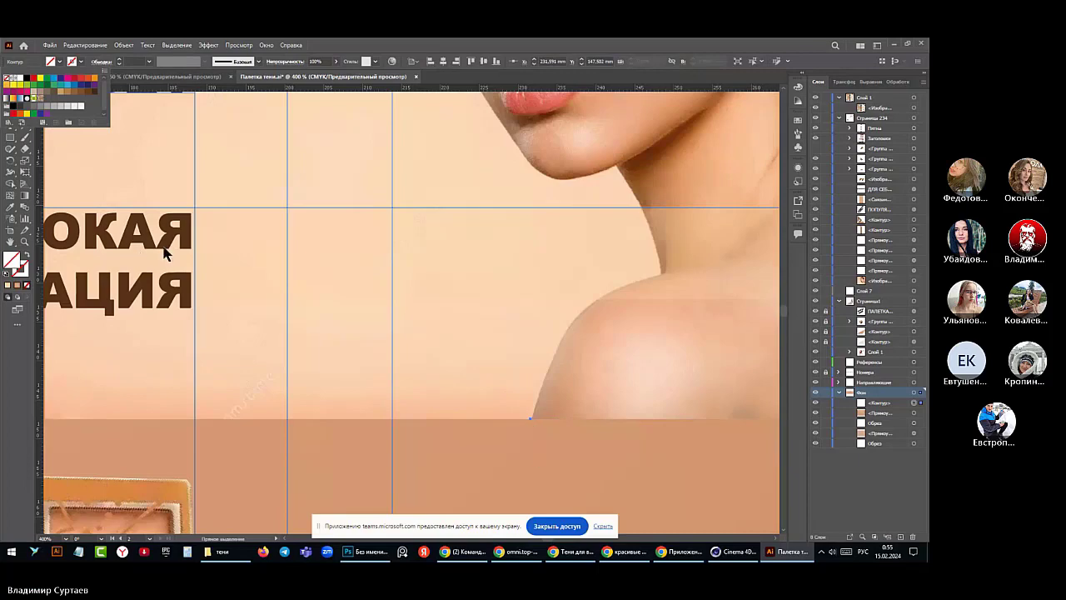
{"action": "left_click", "coordinate": [14, 113]}
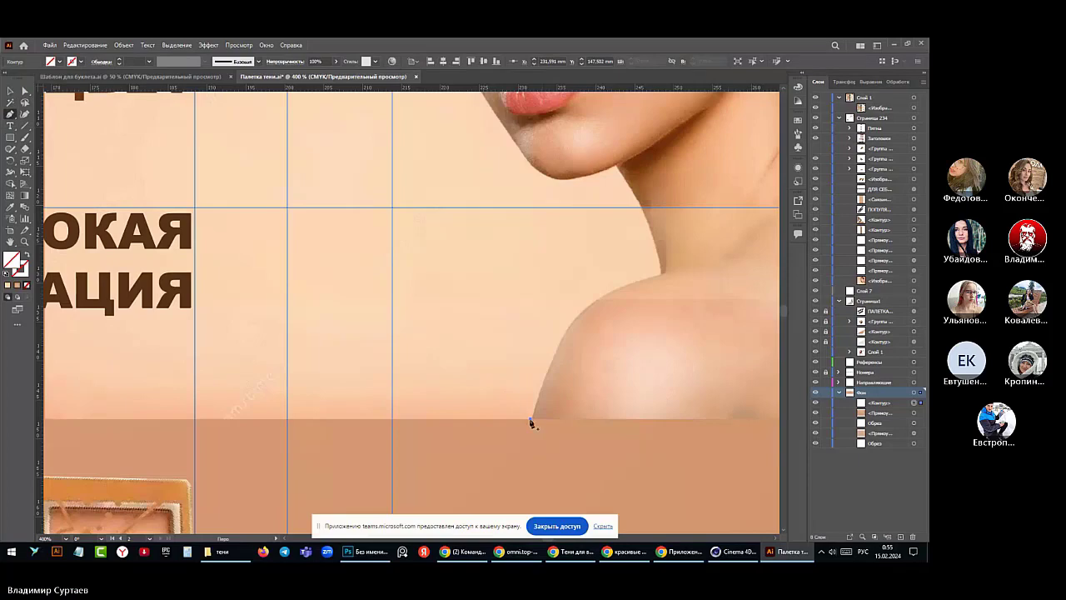
- Trace the shoulder and neck with curved pen anchors, resetting the direction at the chin
{"action": "left_click", "coordinate": [530, 418]}
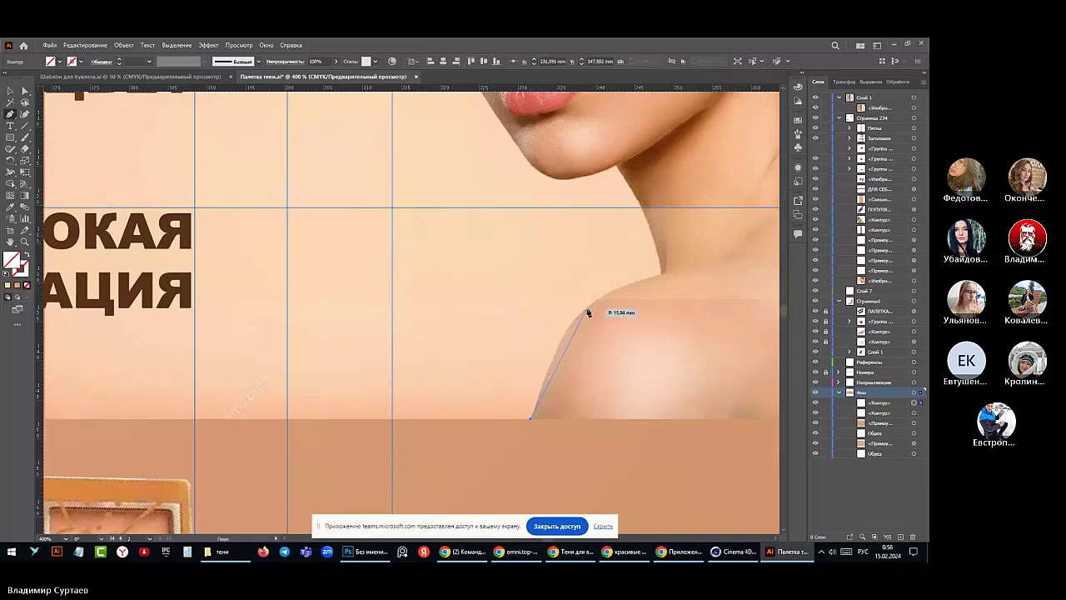
{"action": "left_click_drag", "start_coordinate": [588, 310], "coordinate": [617, 288]}
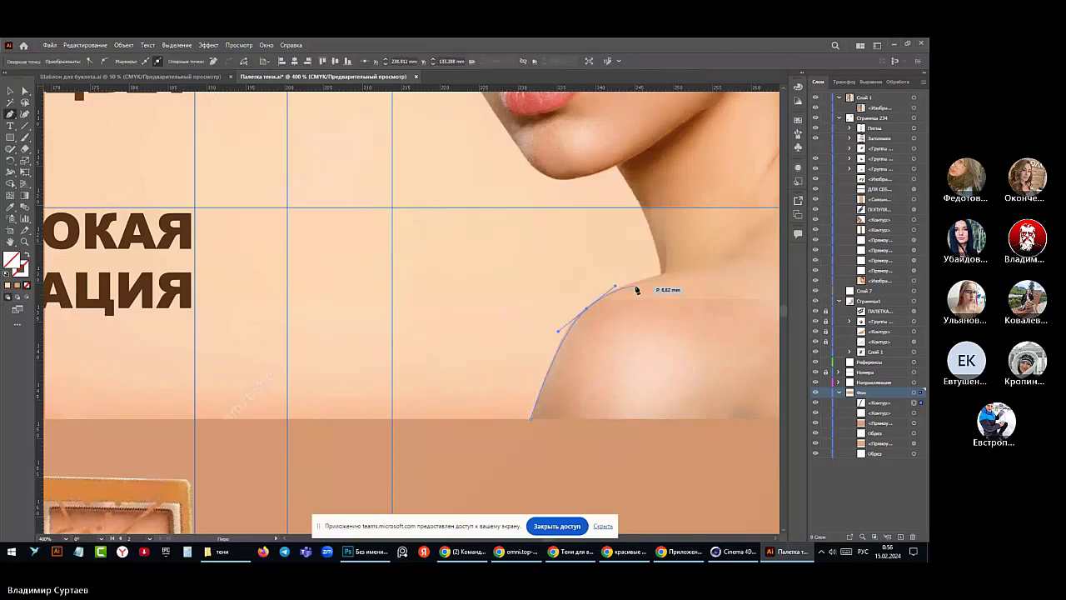
{"action": "left_click", "coordinate": [660, 273]}
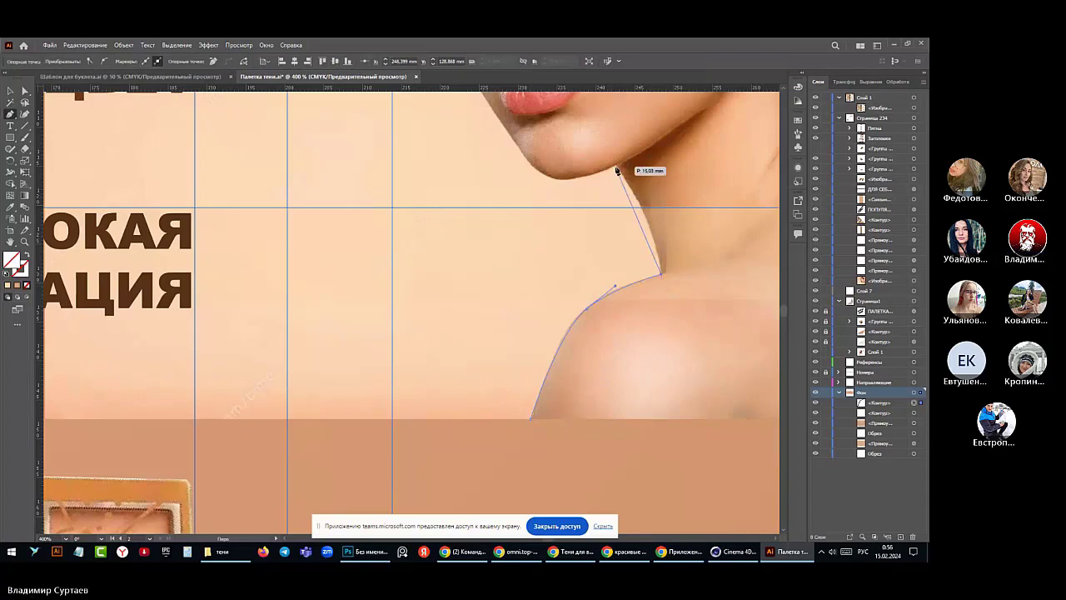
{"action": "left_click", "coordinate": [617, 170]}
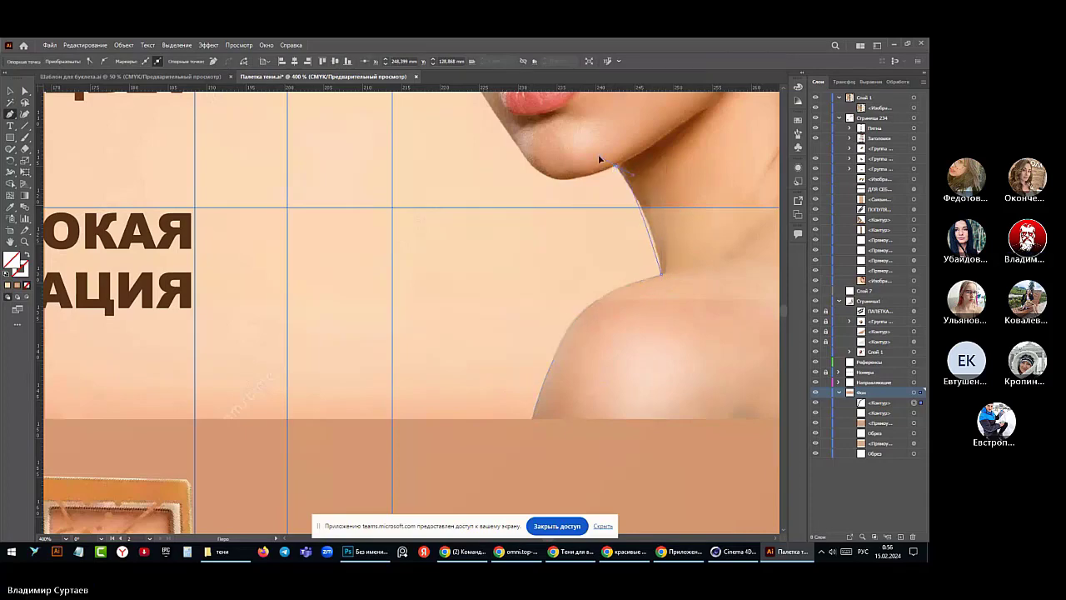
{"action": "left_click_drag", "start_coordinate": [593, 147], "coordinate": [577, 121]}
{"action": "left_click", "coordinate": [617, 170]}
{"action": "left_click_drag", "start_coordinate": [551, 181], "coordinate": [506, 131]}
- Curve the outline around the chin and up the cheek to the eye corner
{"action": "scroll", "coordinate": [531, 166], "scroll_direction": "up", "scroll_amount": 4}
{"action": "scroll", "coordinate": [531, 175], "scroll_direction": "up", "scroll_amount": 1}
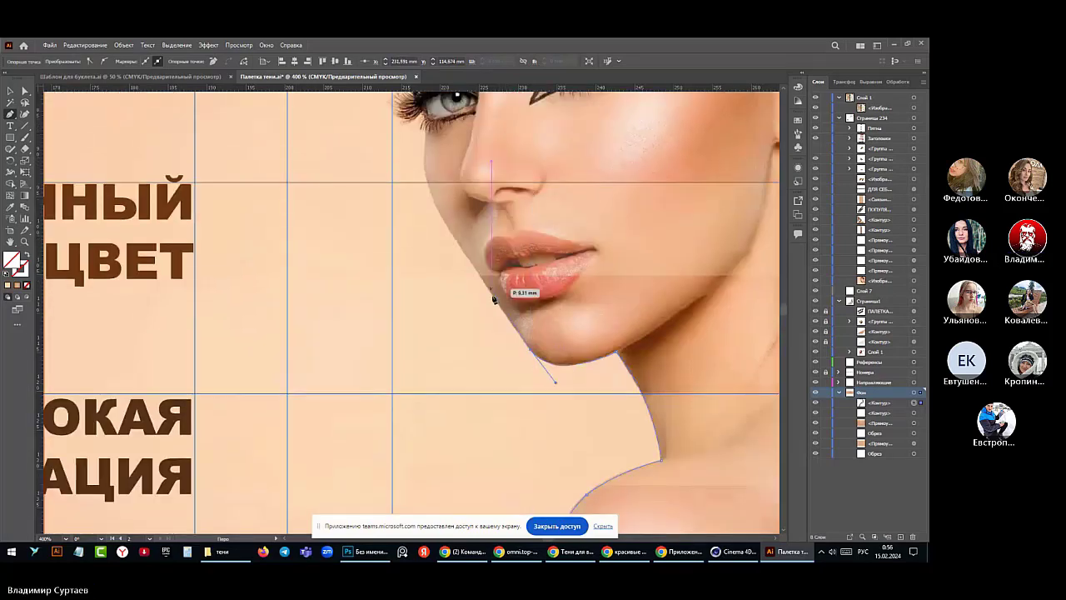
{"action": "left_click_drag", "start_coordinate": [501, 314], "coordinate": [471, 265]}
{"action": "left_click_drag", "start_coordinate": [428, 139], "coordinate": [425, 148]}
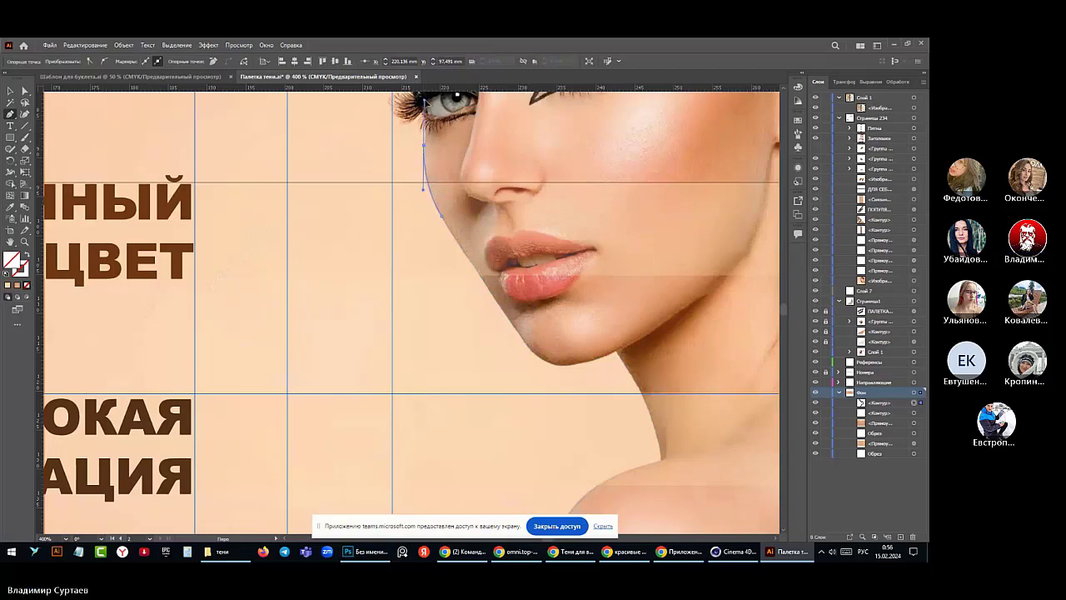
{"action": "left_click_drag", "start_coordinate": [425, 99], "coordinate": [427, 106]}
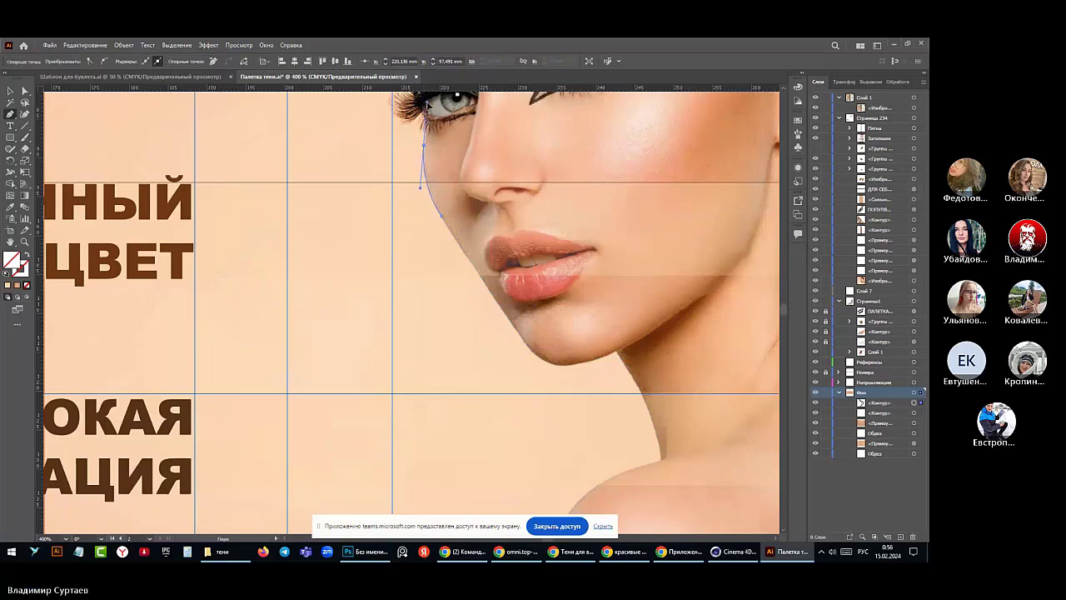
{"action": "left_click", "coordinate": [424, 147]}
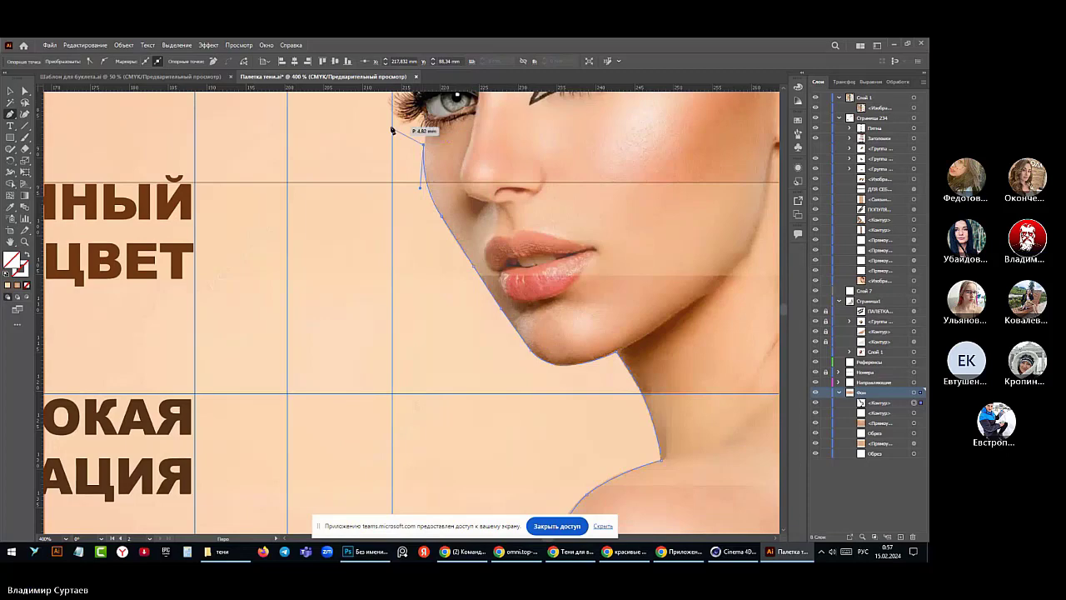
{"action": "left_click_drag", "start_coordinate": [393, 136], "coordinate": [402, 157]}
{"action": "scroll", "coordinate": [402, 150], "scroll_direction": "down", "scroll_amount": 1}
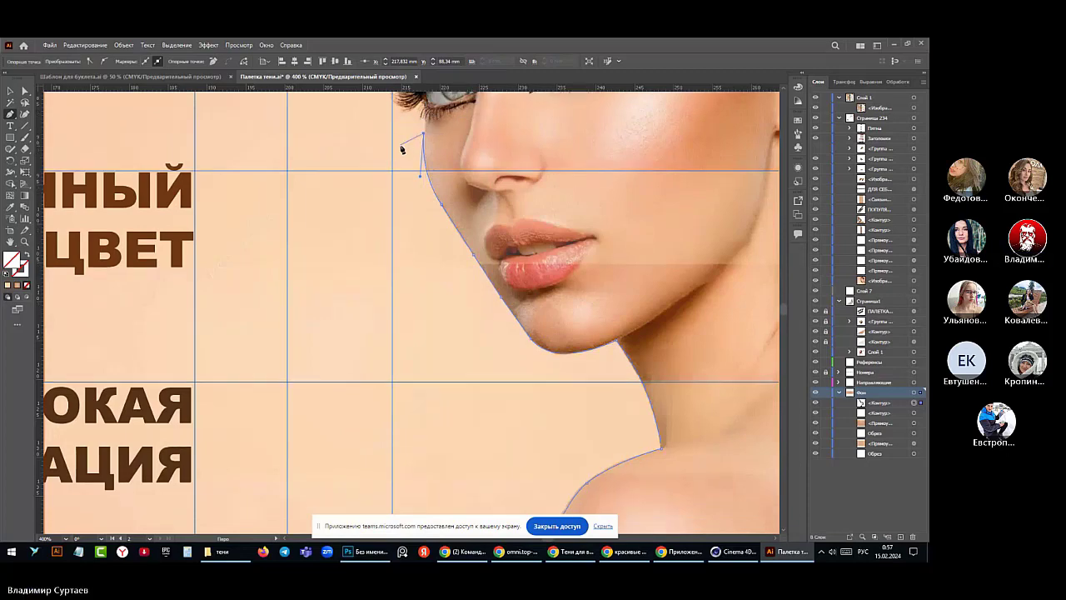
{"action": "scroll", "coordinate": [402, 150], "scroll_direction": "up", "scroll_amount": 5}
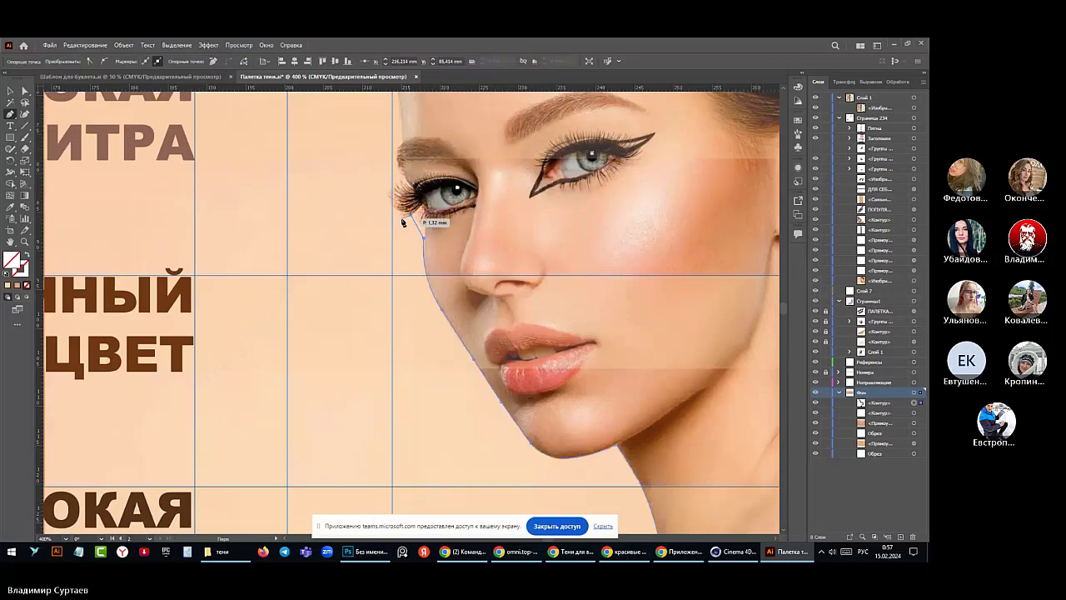
- Add outline points along the eyelashes and pick the face path back up
{"action": "left_click", "coordinate": [379, 185], "text": "ctrl"}
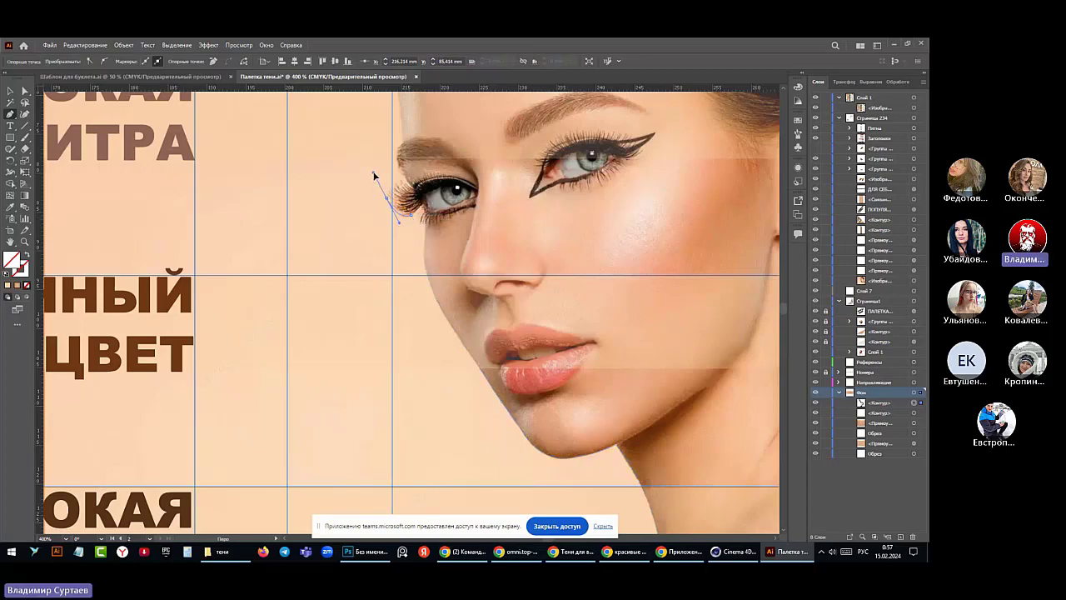
{"action": "left_click", "coordinate": [374, 175]}
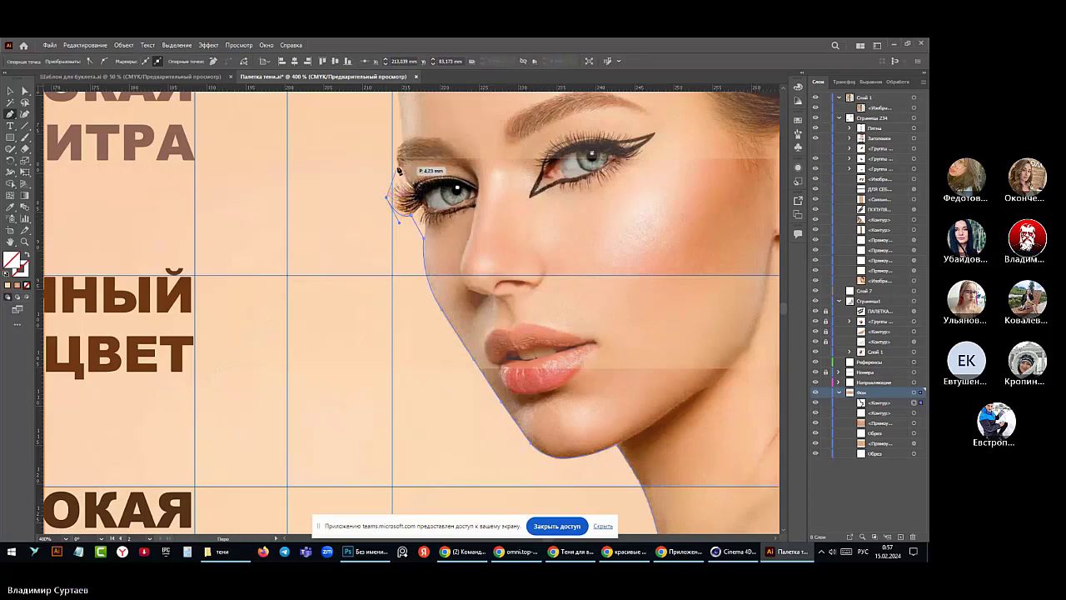
{"action": "left_click", "coordinate": [398, 171]}
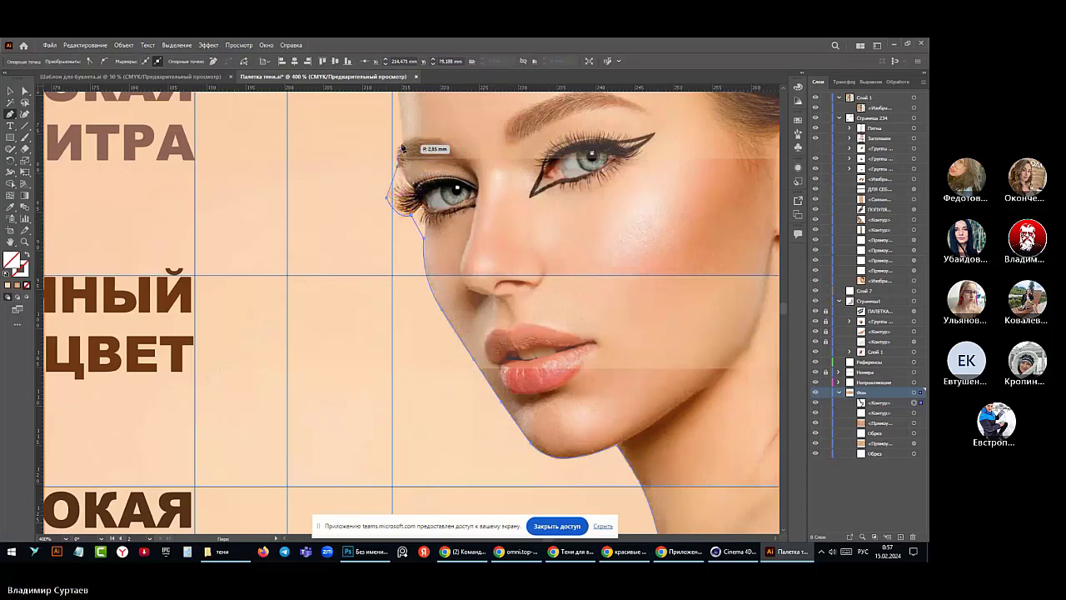
{"action": "left_click", "coordinate": [401, 148]}
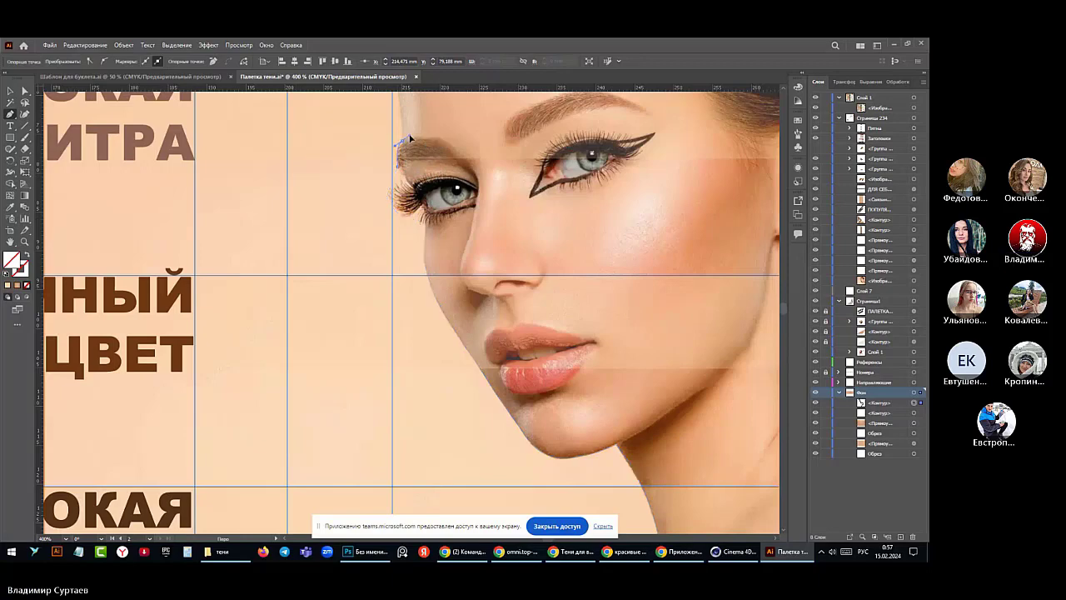
{"action": "left_click", "coordinate": [404, 141]}
{"action": "scroll", "coordinate": [402, 143], "scroll_direction": "up", "scroll_amount": 5}
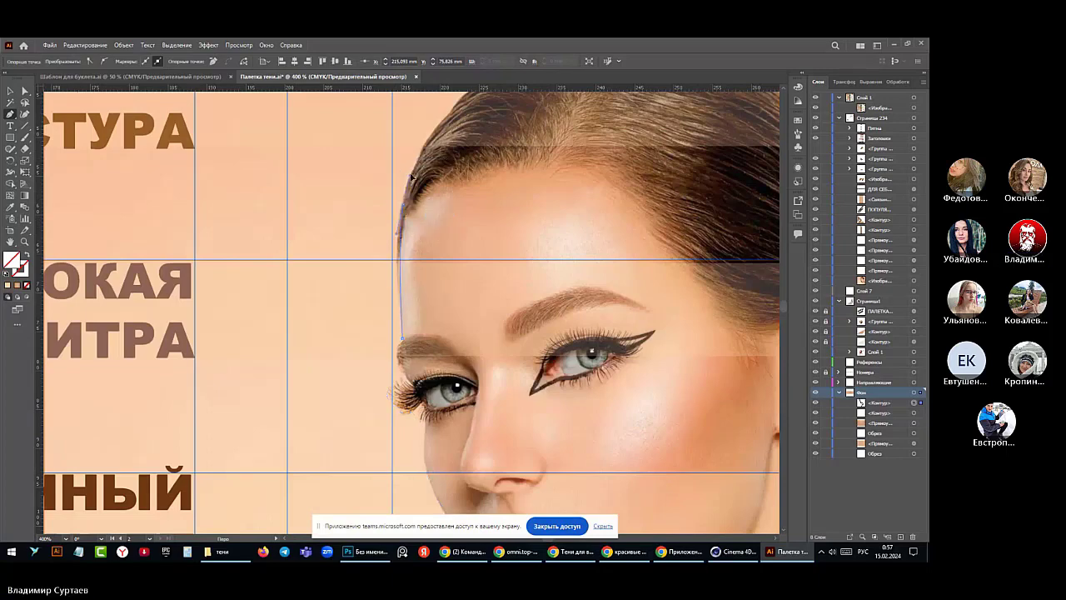
- Extend the outline to the top of the forehead and a curved hairline point
{"action": "left_click", "coordinate": [414, 139]}
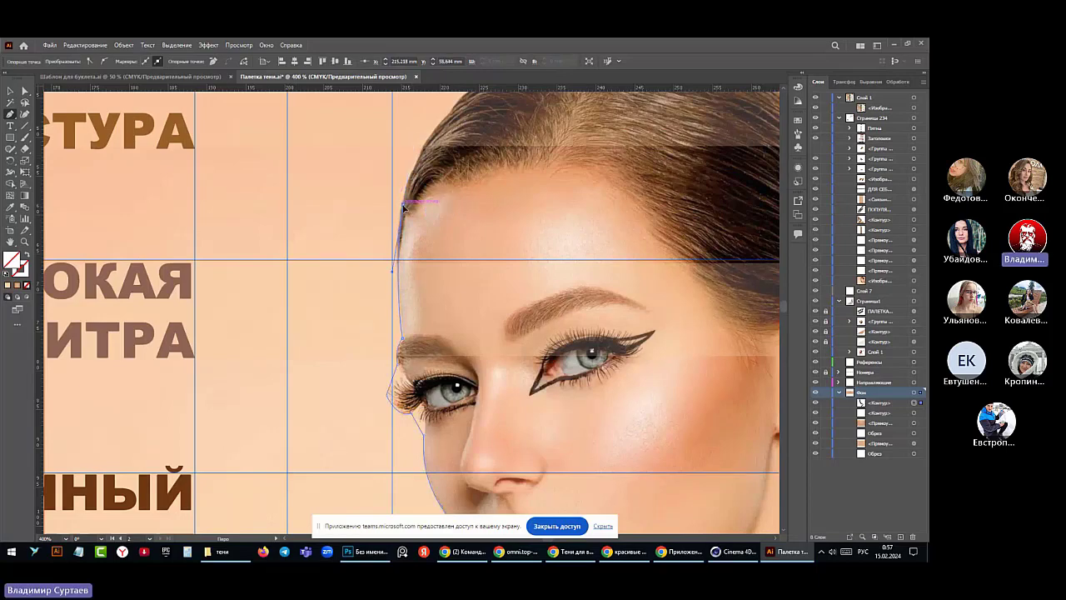
{"action": "scroll", "coordinate": [405, 214], "scroll_direction": "up", "scroll_amount": 3}
{"action": "scroll", "coordinate": [406, 214], "scroll_direction": "up", "scroll_amount": 2}
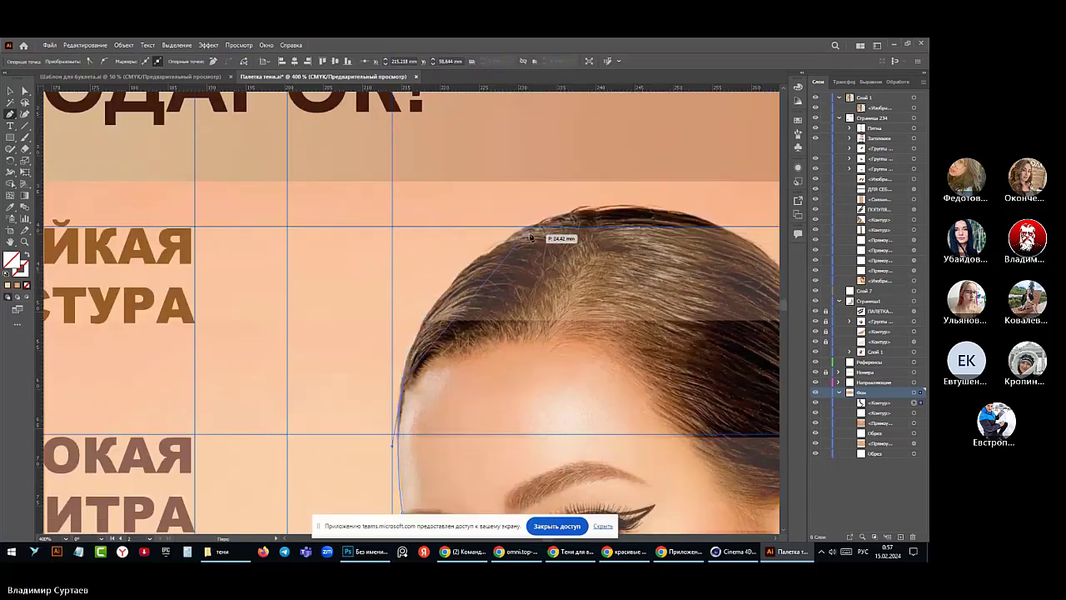
{"action": "left_click_drag", "start_coordinate": [549, 222], "coordinate": [693, 154]}
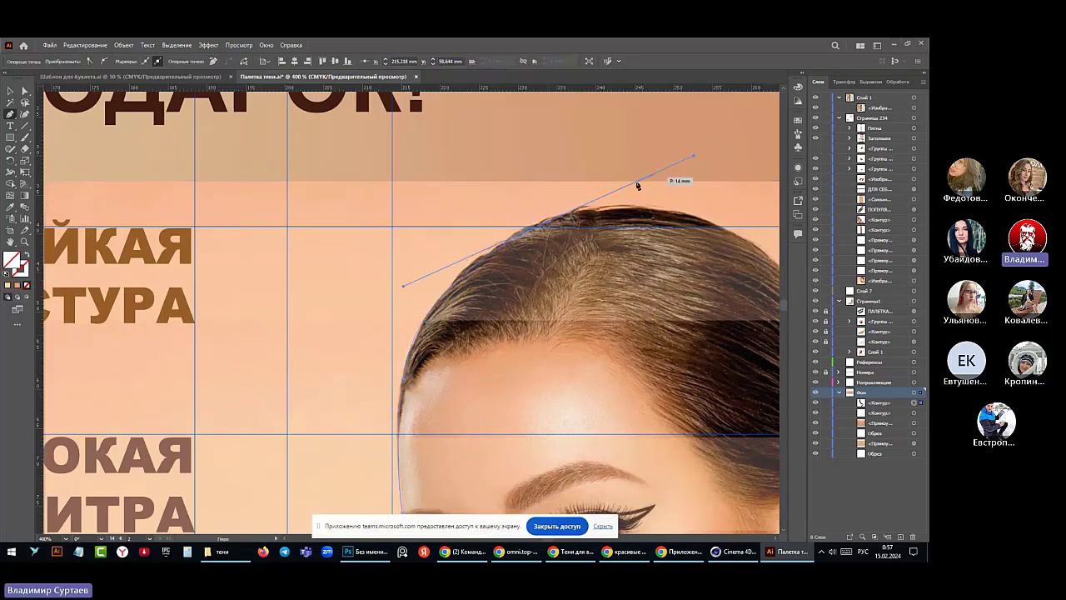
{"action": "left_click", "coordinate": [550, 223]}
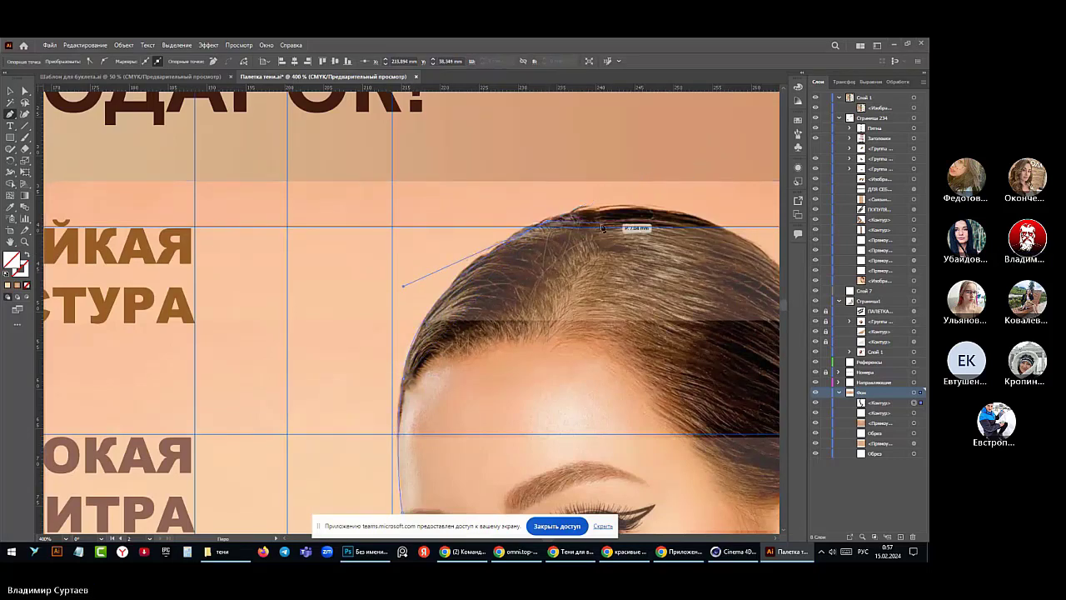
{"action": "scroll", "coordinate": [348, 268], "scroll_direction": "down", "scroll_amount": 2}
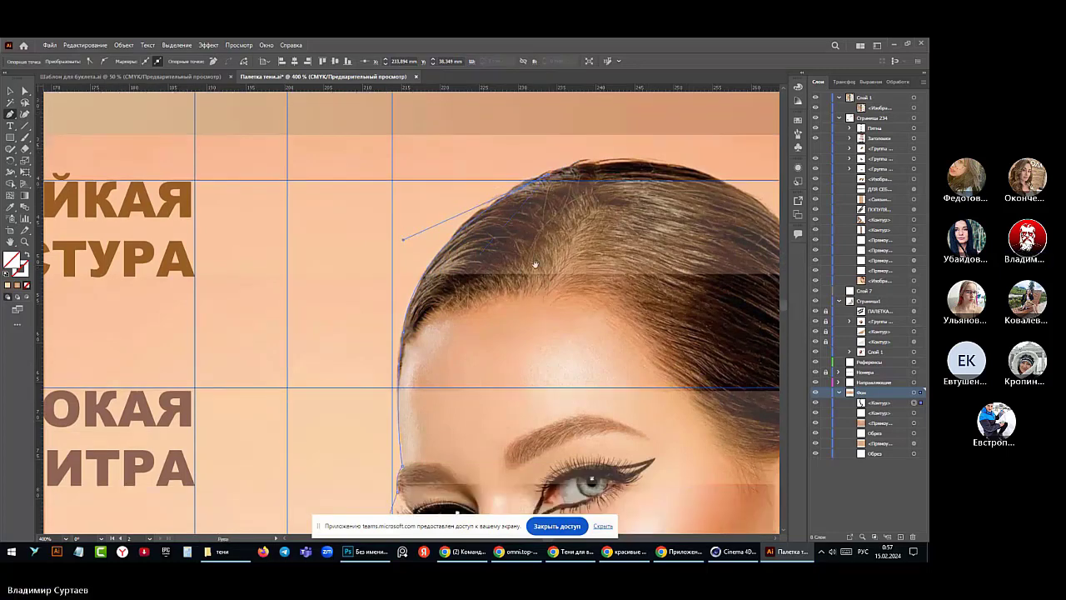
{"action": "scroll", "coordinate": [349, 241], "scroll_direction": "down", "scroll_amount": 1}
{"action": "scroll", "coordinate": [349, 242], "scroll_direction": "right", "scroll_amount": 5}
{"action": "scroll", "coordinate": [349, 238], "scroll_direction": "right", "scroll_amount": 2}
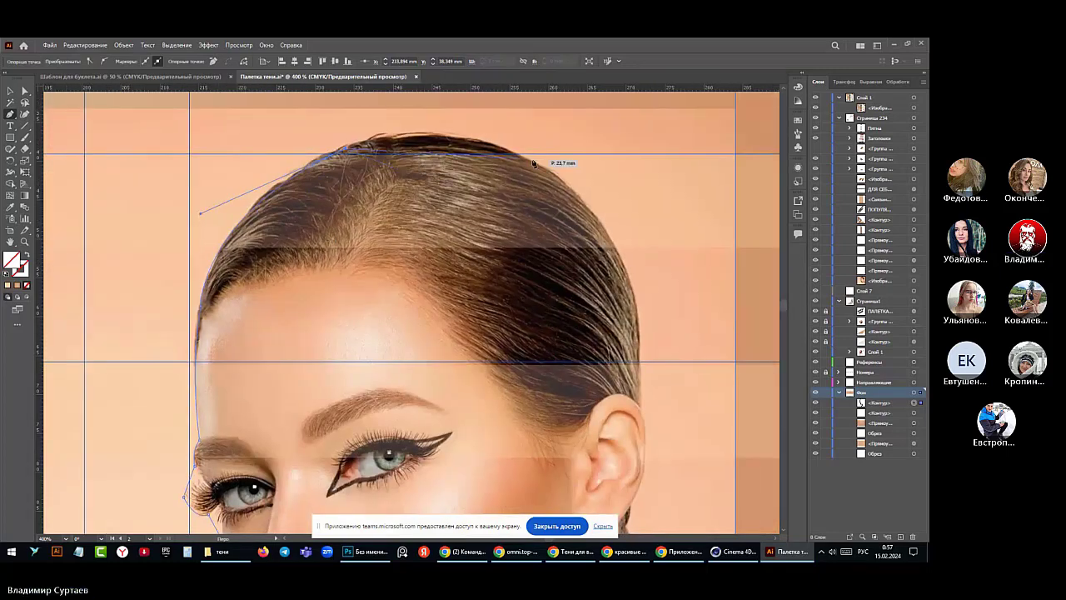
- Add curved anchors over the hair crown, past the ear and onto the neck, breaking handles
{"action": "left_click_drag", "start_coordinate": [561, 182], "coordinate": [671, 259]}
{"action": "left_click", "coordinate": [562, 181]}
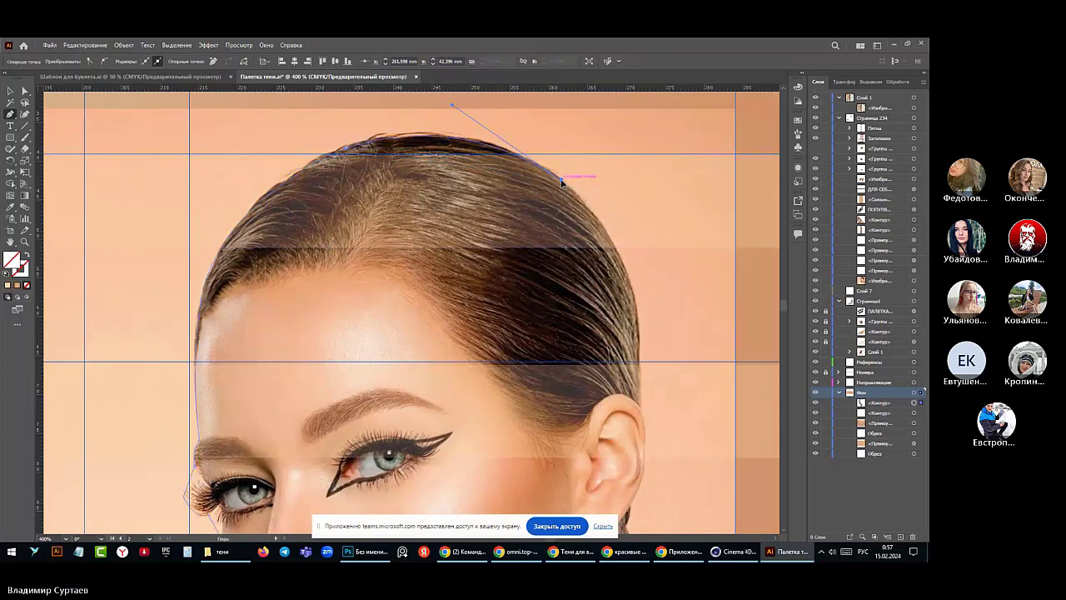
{"action": "left_click", "coordinate": [639, 403]}
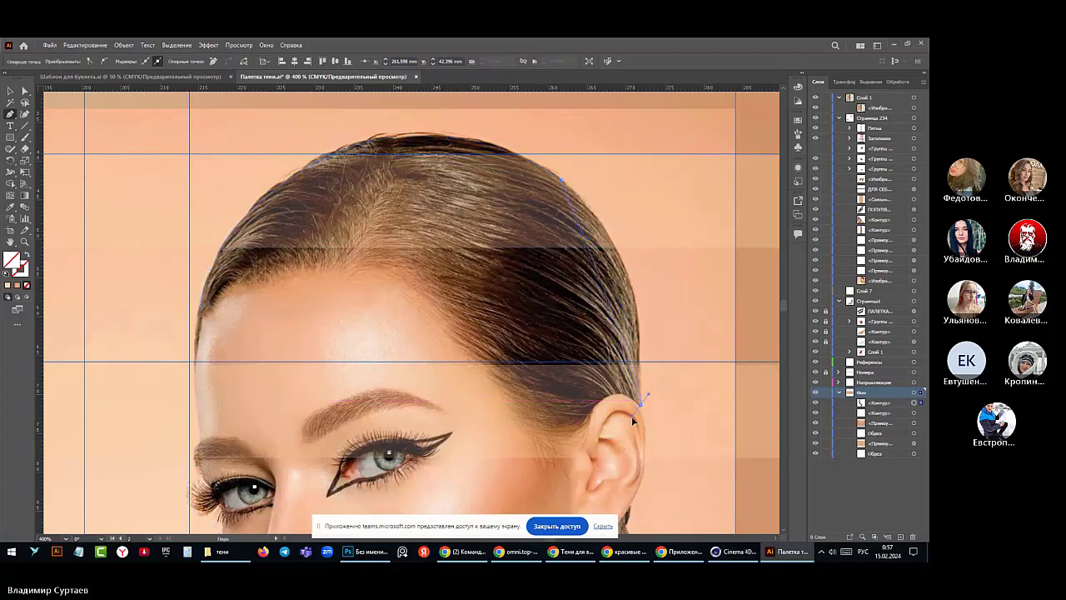
{"action": "left_click_drag", "start_coordinate": [640, 403], "coordinate": [631, 466]}
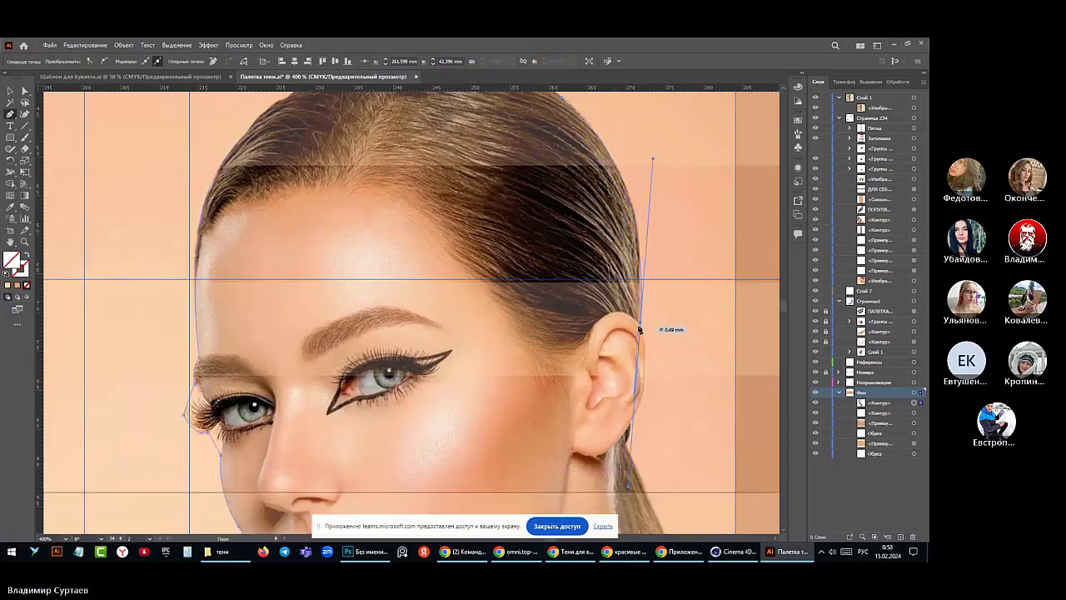
{"action": "left_click", "coordinate": [642, 323]}
{"action": "left_click_drag", "start_coordinate": [641, 326], "coordinate": [598, 469]}
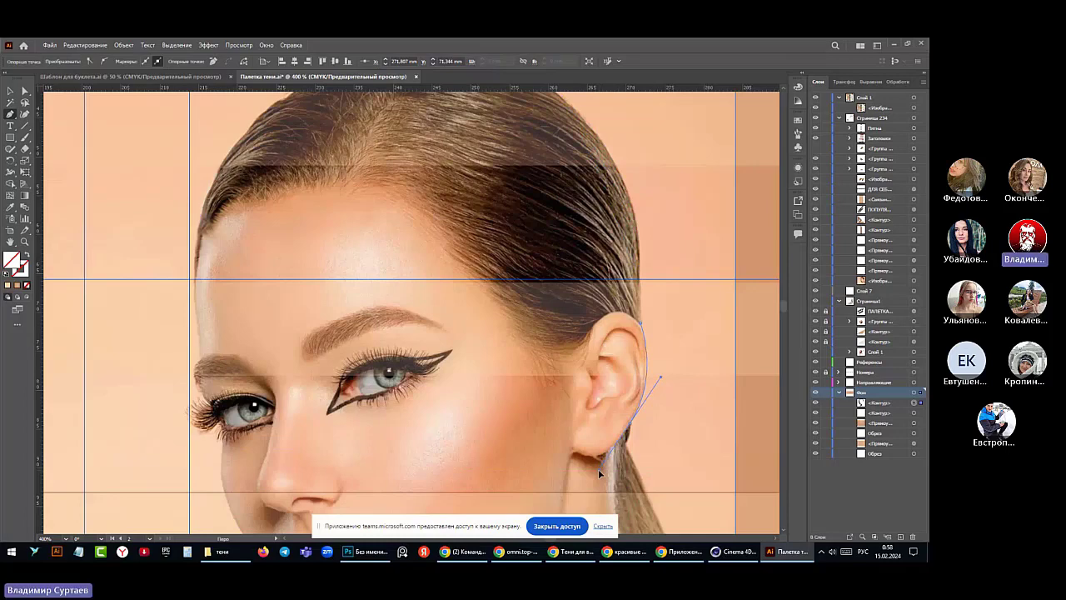
{"action": "left_click", "coordinate": [627, 431]}
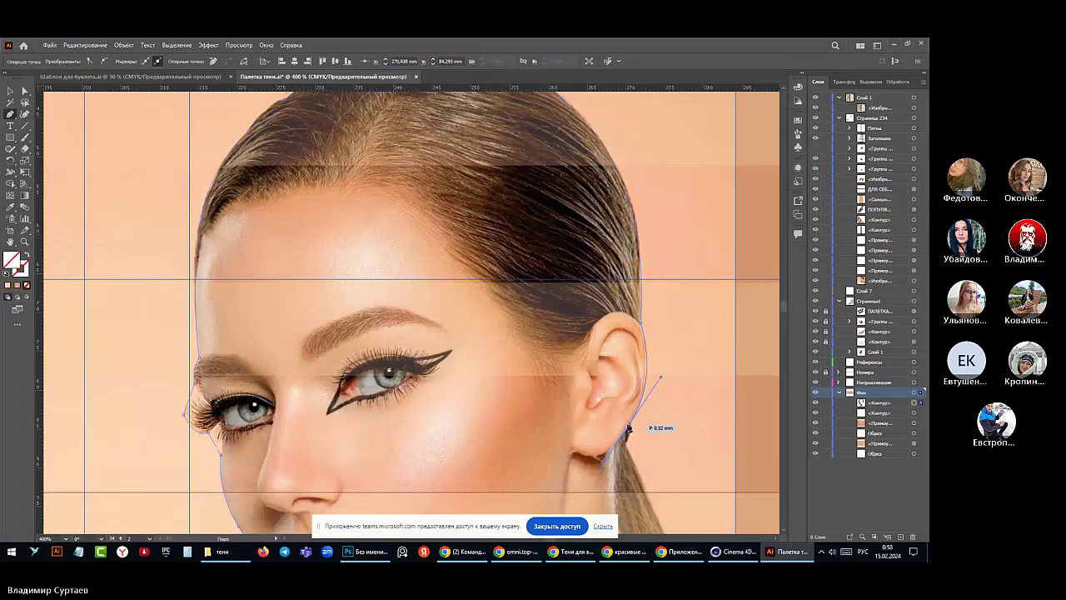
{"action": "scroll", "coordinate": [628, 424], "scroll_direction": "down", "scroll_amount": 3}
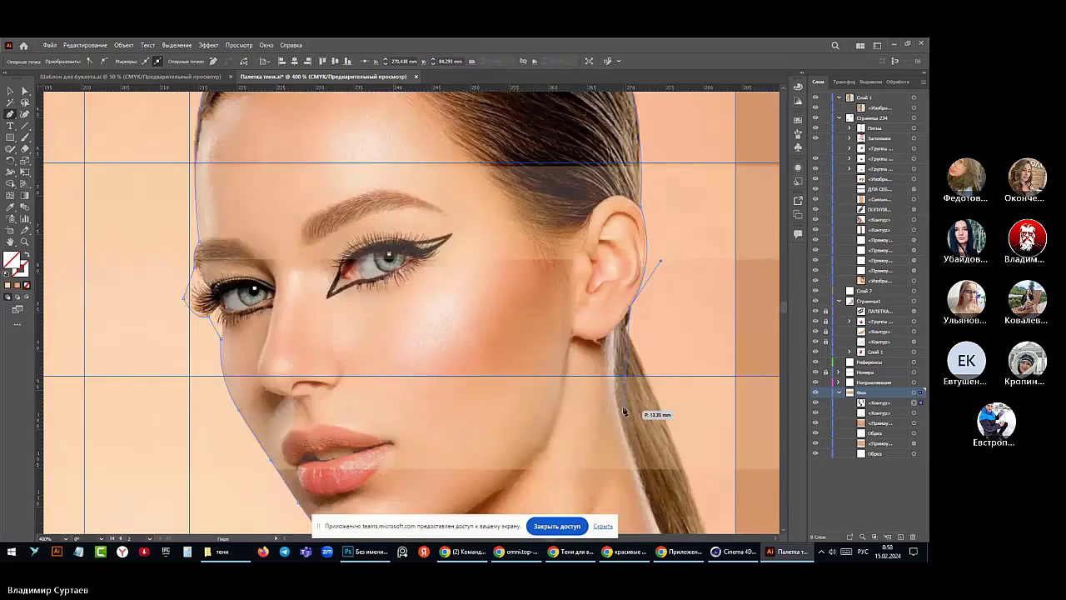
{"action": "left_click", "coordinate": [627, 331]}
{"action": "scroll", "coordinate": [626, 331], "scroll_direction": "down", "scroll_amount": 5}
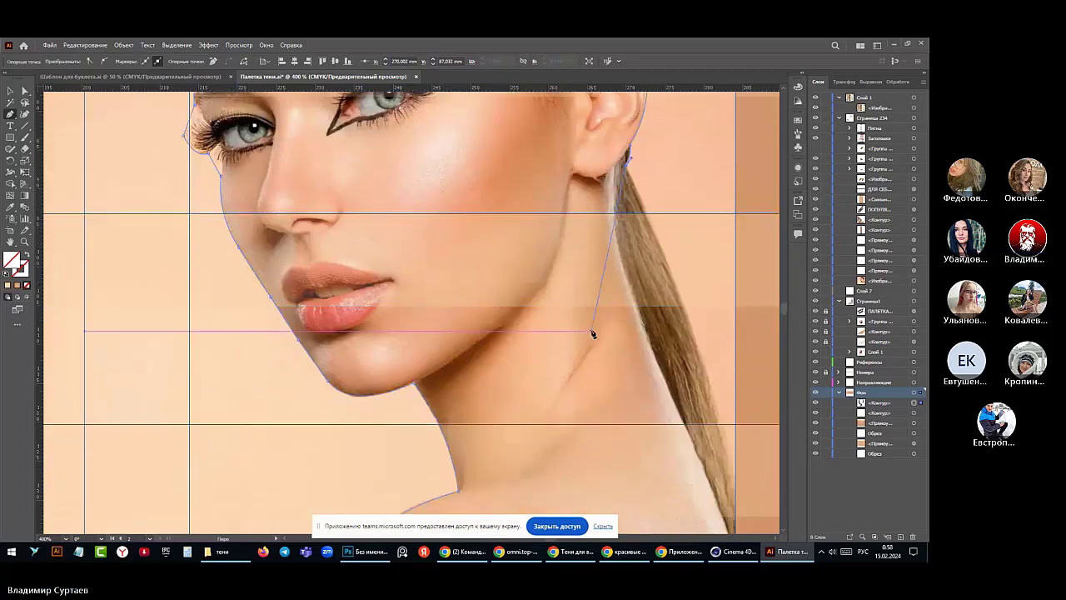
{"action": "scroll", "coordinate": [575, 333], "scroll_direction": "down", "scroll_amount": 5}
- Add points down the ponytail and bottom edge, closing the outline at its start
{"action": "scroll", "coordinate": [585, 408], "scroll_direction": "up", "scroll_amount": 1}
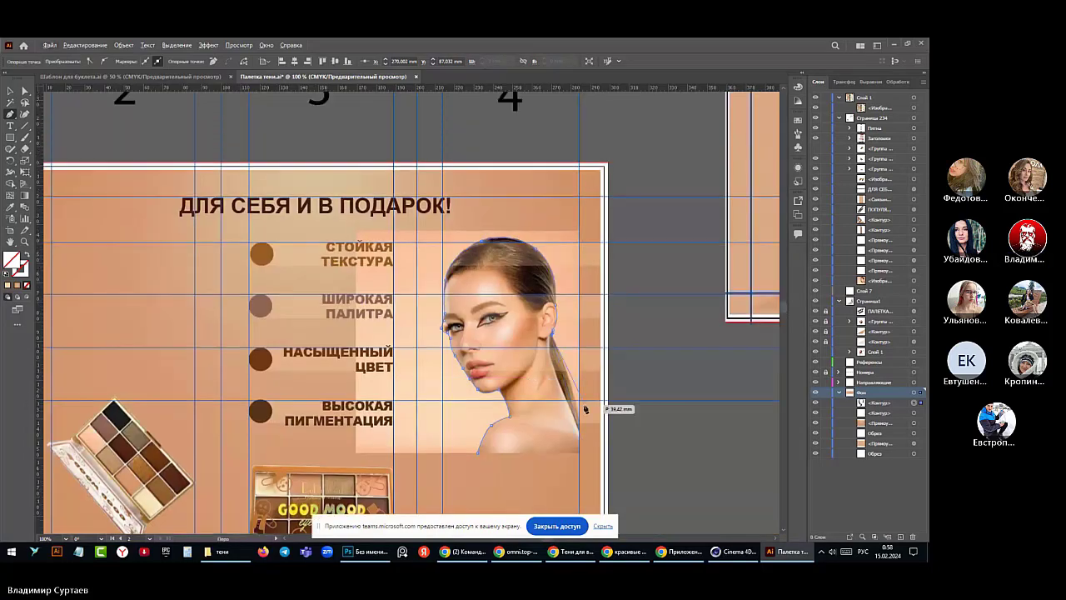
{"action": "scroll", "coordinate": [585, 408], "scroll_direction": "up", "scroll_amount": 2}
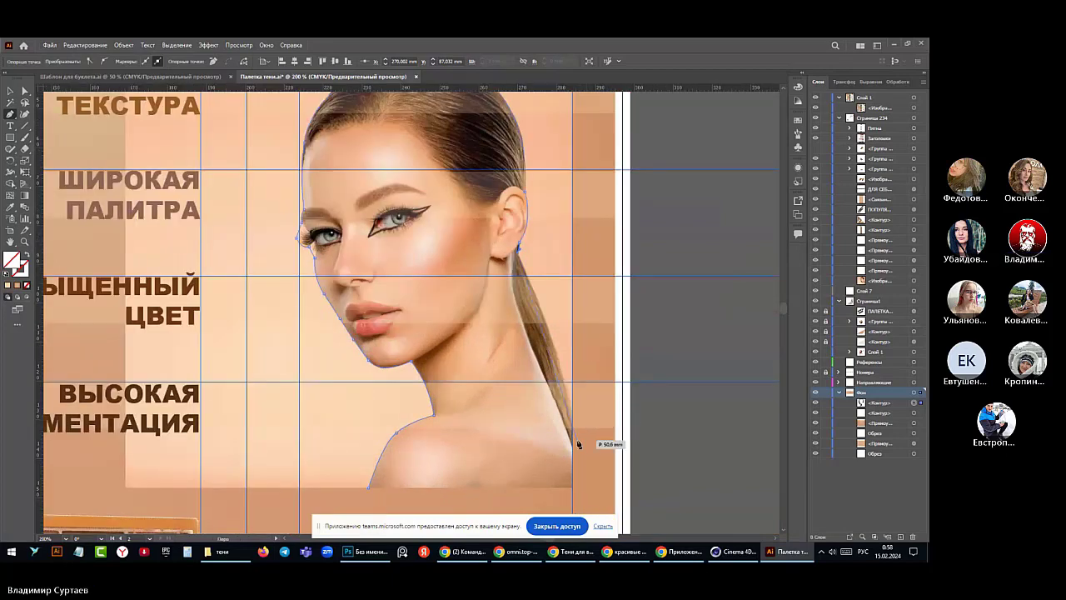
{"action": "left_click", "coordinate": [574, 450]}
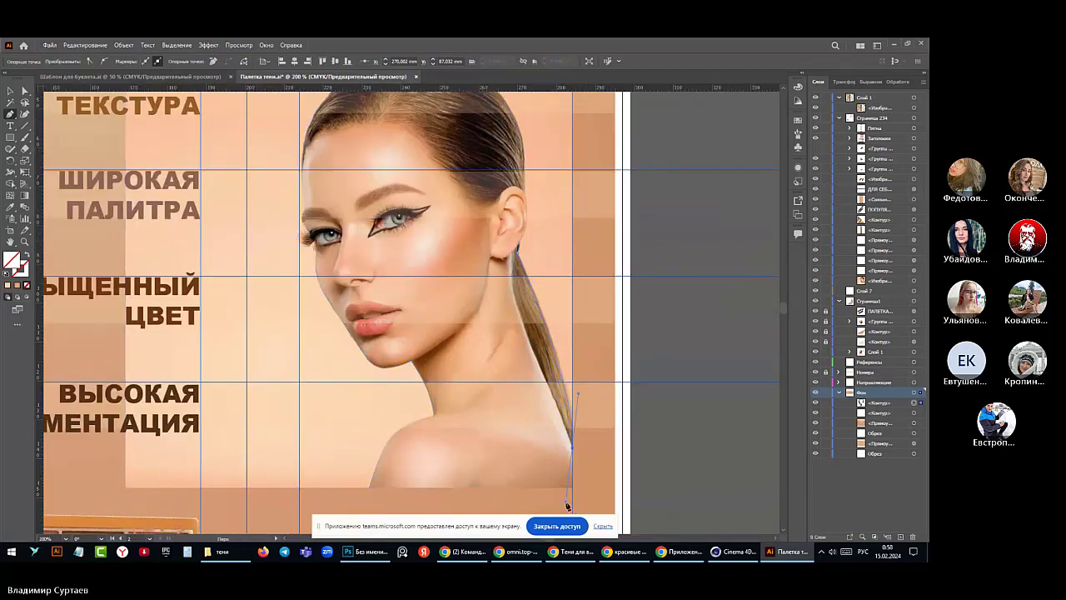
{"action": "left_click", "coordinate": [572, 451]}
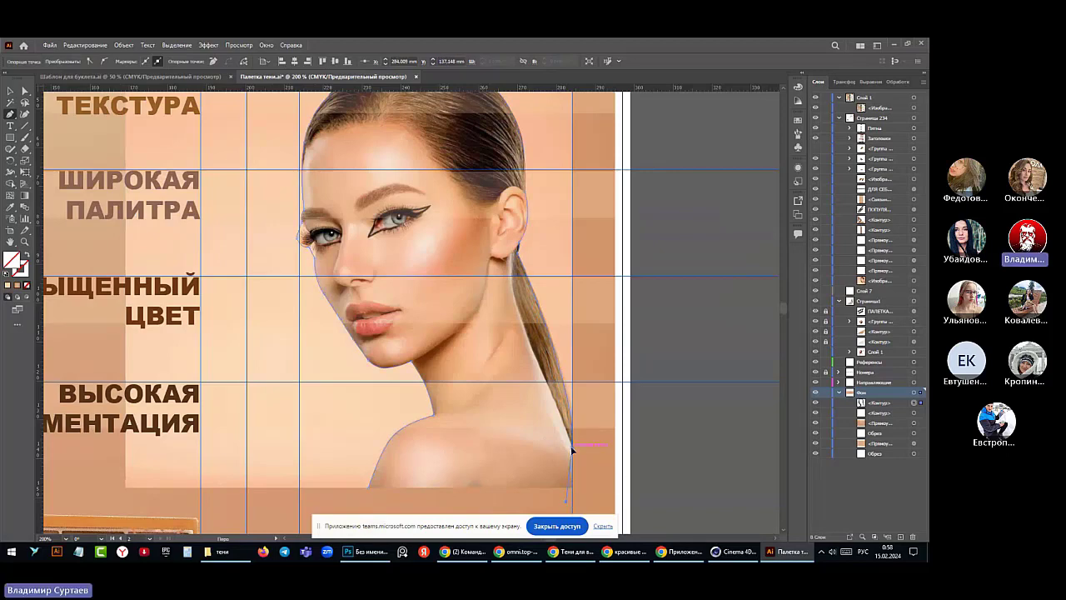
{"action": "left_click", "coordinate": [572, 493]}
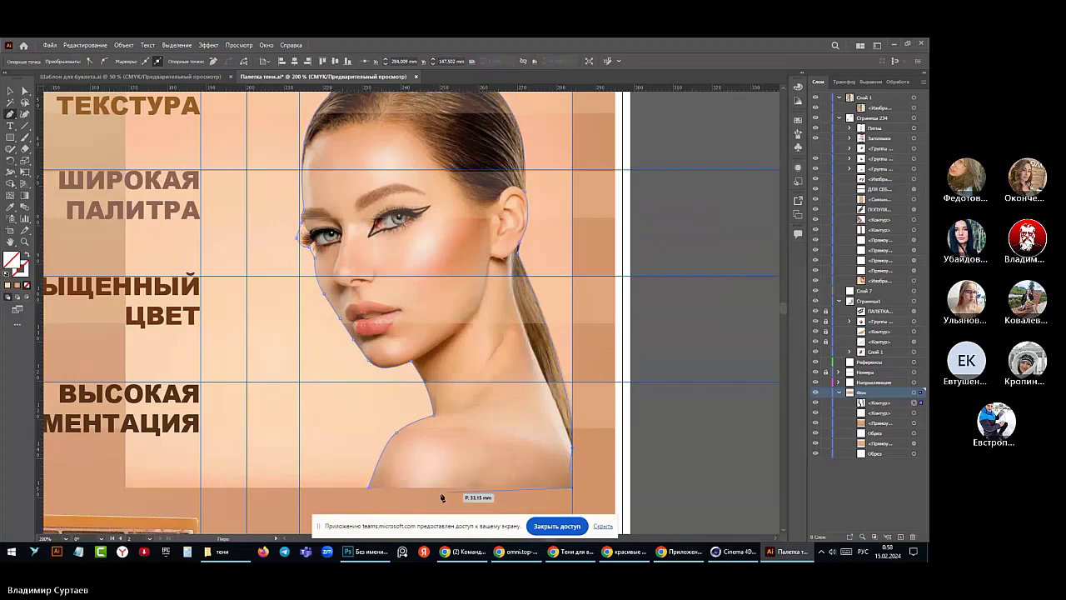
{"action": "left_click", "coordinate": [369, 488]}
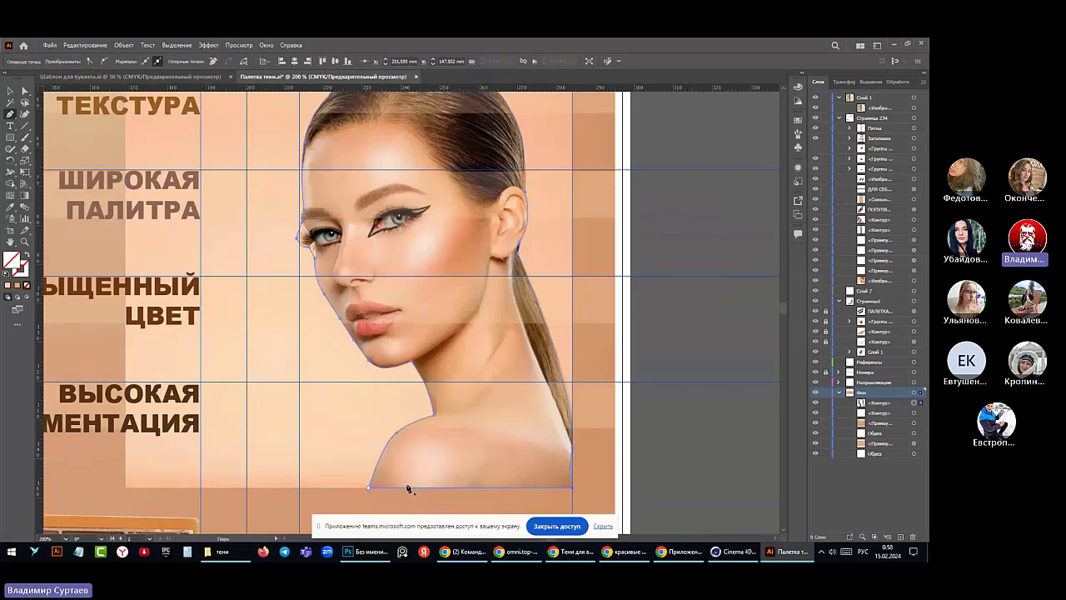
- Zoom in and back out to check the closed outline along the shoulder edge
{"action": "scroll", "coordinate": [594, 461], "scroll_direction": "up", "scroll_amount": 2}
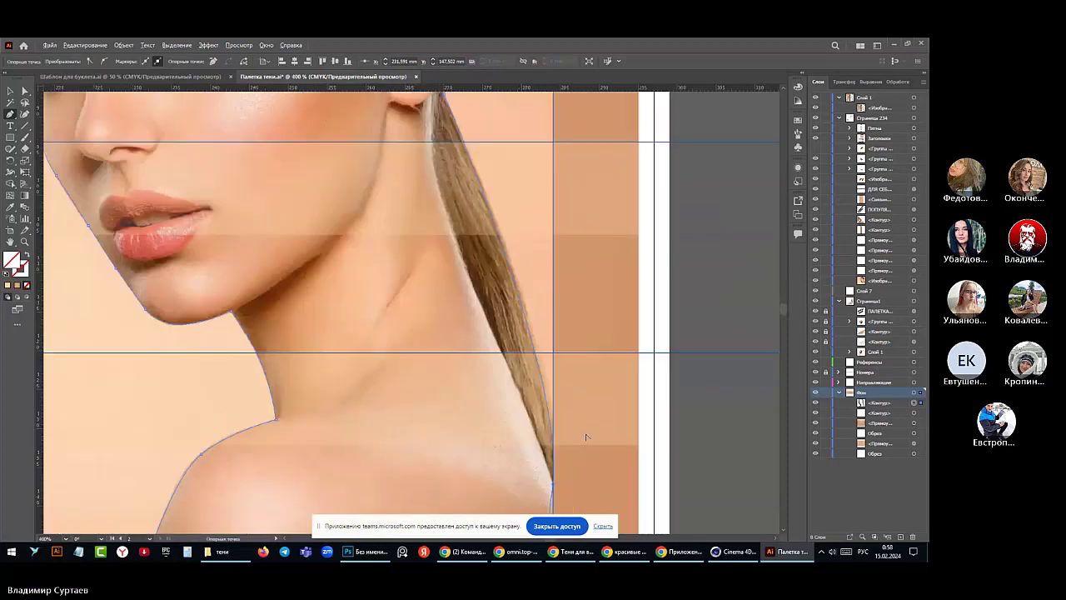
{"action": "scroll", "coordinate": [554, 498], "scroll_direction": "up", "scroll_amount": 3}
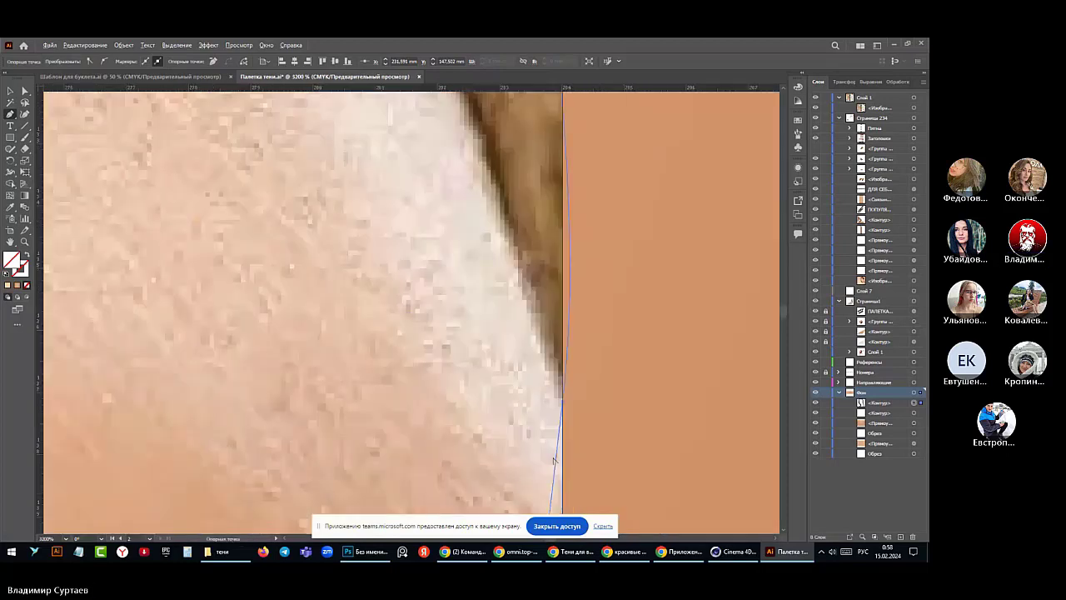
{"action": "scroll", "coordinate": [550, 454], "scroll_direction": "down", "scroll_amount": 8}
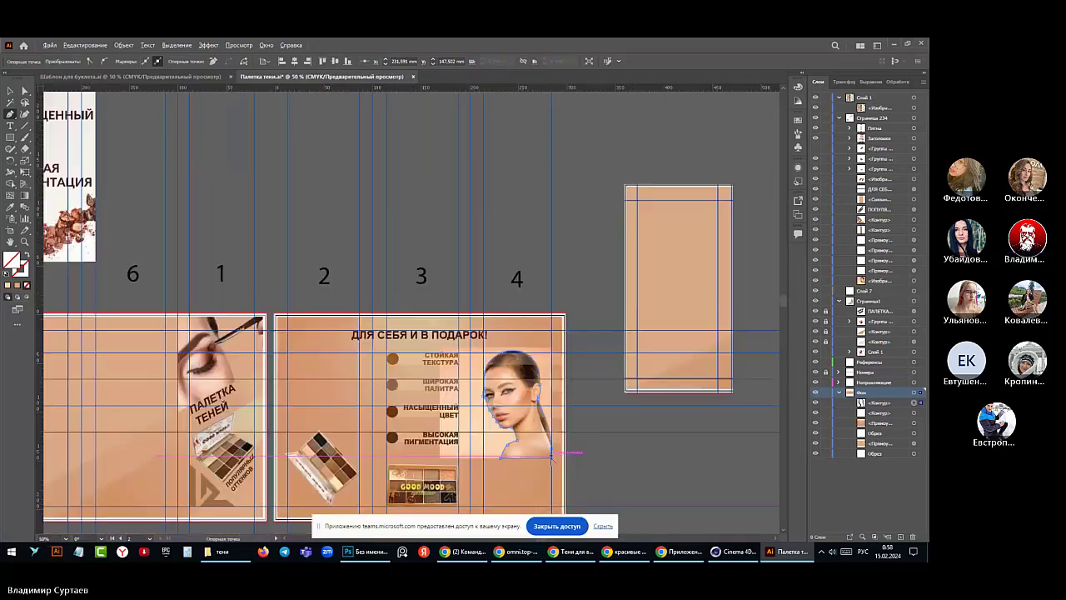
{"action": "scroll", "coordinate": [550, 467], "scroll_direction": "up", "scroll_amount": 3}
{"action": "scroll", "coordinate": [551, 467], "scroll_direction": "up", "scroll_amount": 4}
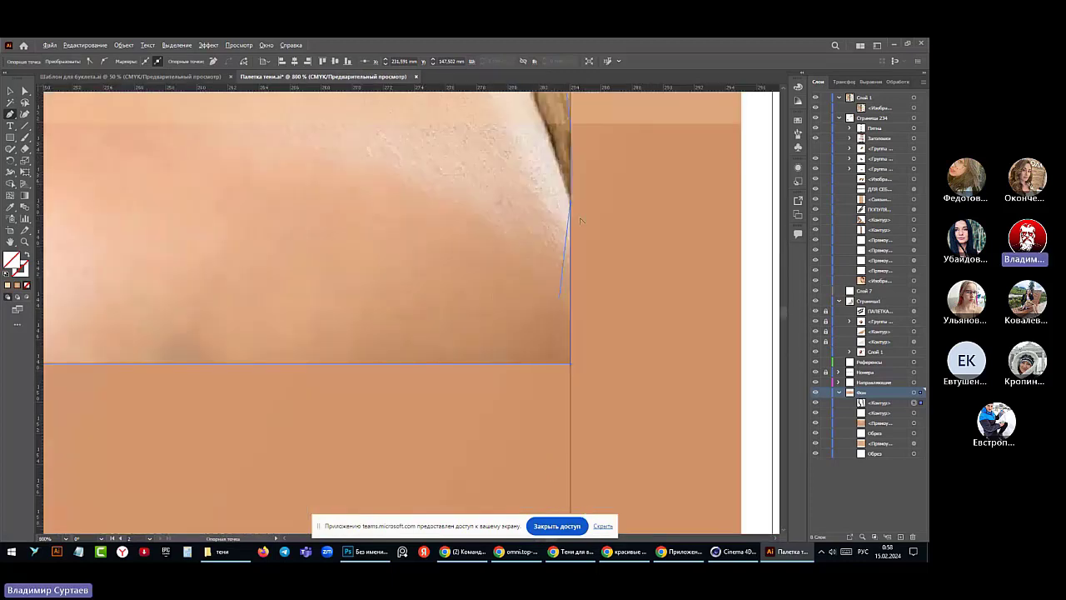
{"action": "scroll", "coordinate": [581, 175], "scroll_direction": "up", "scroll_amount": 1}
{"action": "scroll", "coordinate": [558, 298], "scroll_direction": "up", "scroll_amount": 1}
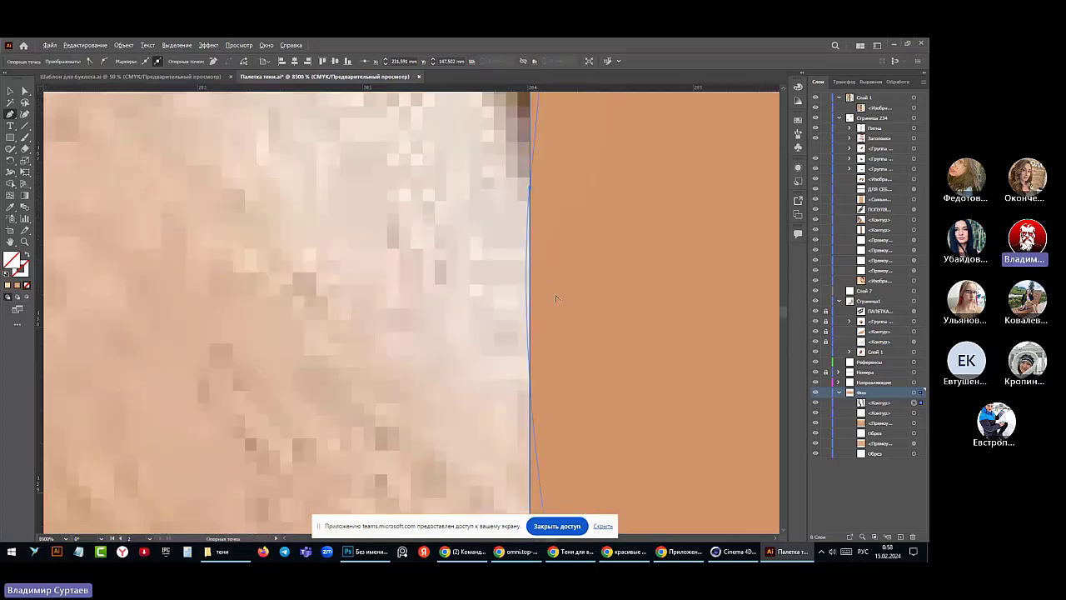
{"action": "scroll", "coordinate": [556, 298], "scroll_direction": "down", "scroll_amount": 5}
{"action": "scroll", "coordinate": [556, 298], "scroll_direction": "down", "scroll_amount": 8}
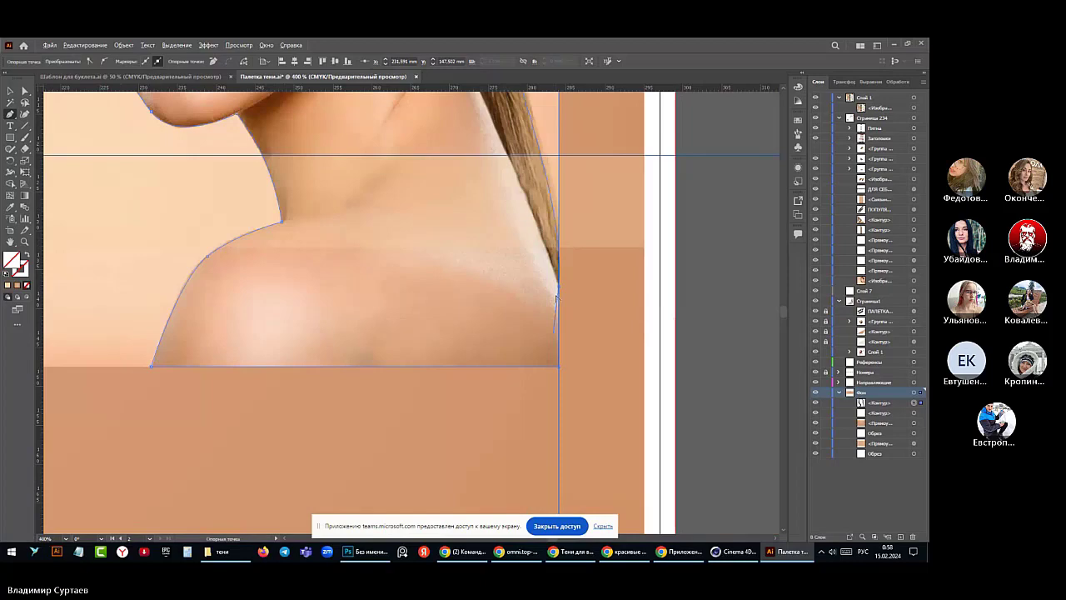
{"action": "scroll", "coordinate": [506, 233], "scroll_direction": "up", "scroll_amount": 3}
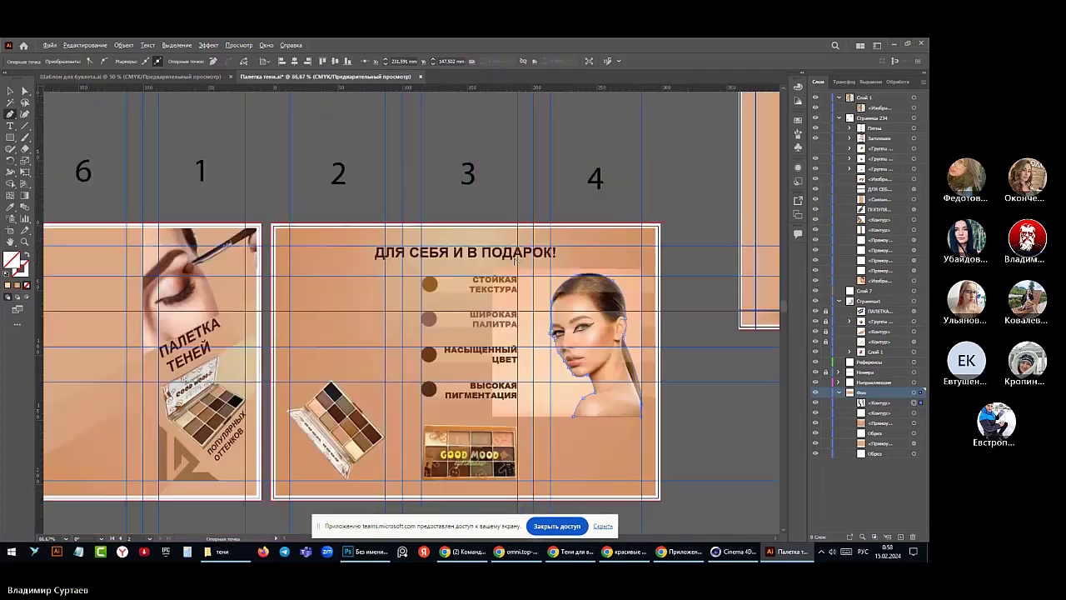
{"action": "scroll", "coordinate": [570, 312], "scroll_direction": "up", "scroll_amount": 2}
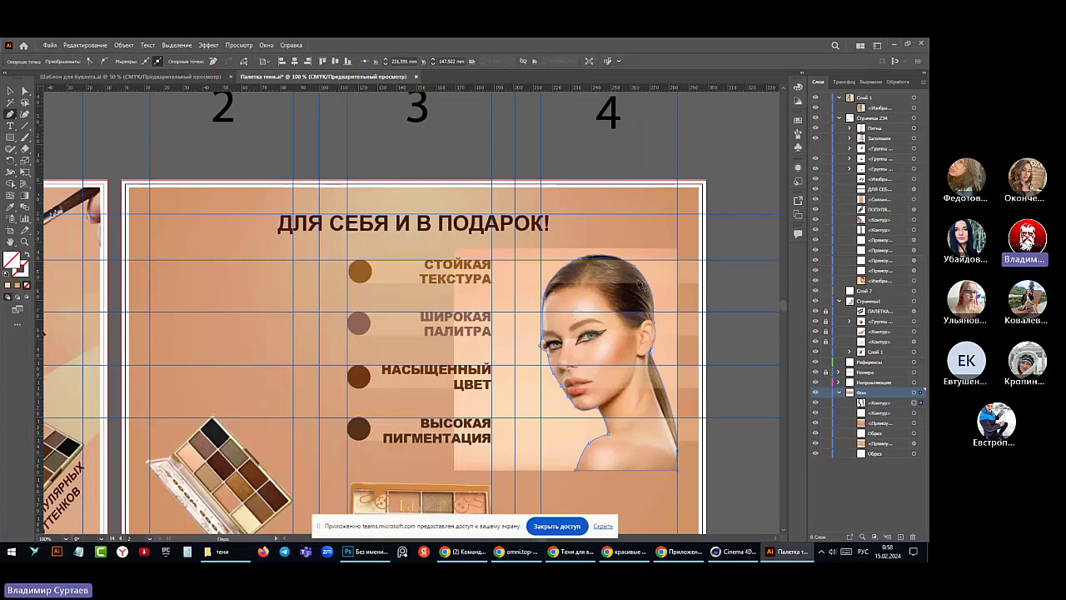
- Move the <Контур> outline above the portrait in Страница 234 and fill it white
{"action": "left_click", "coordinate": [881, 403]}
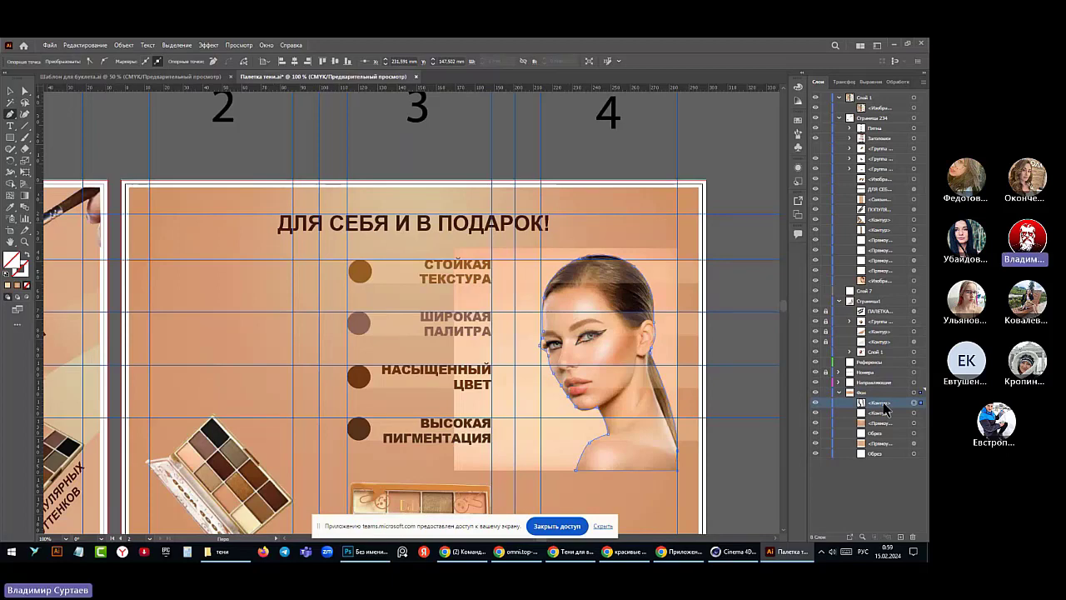
{"action": "left_click_drag", "start_coordinate": [884, 408], "coordinate": [876, 279]}
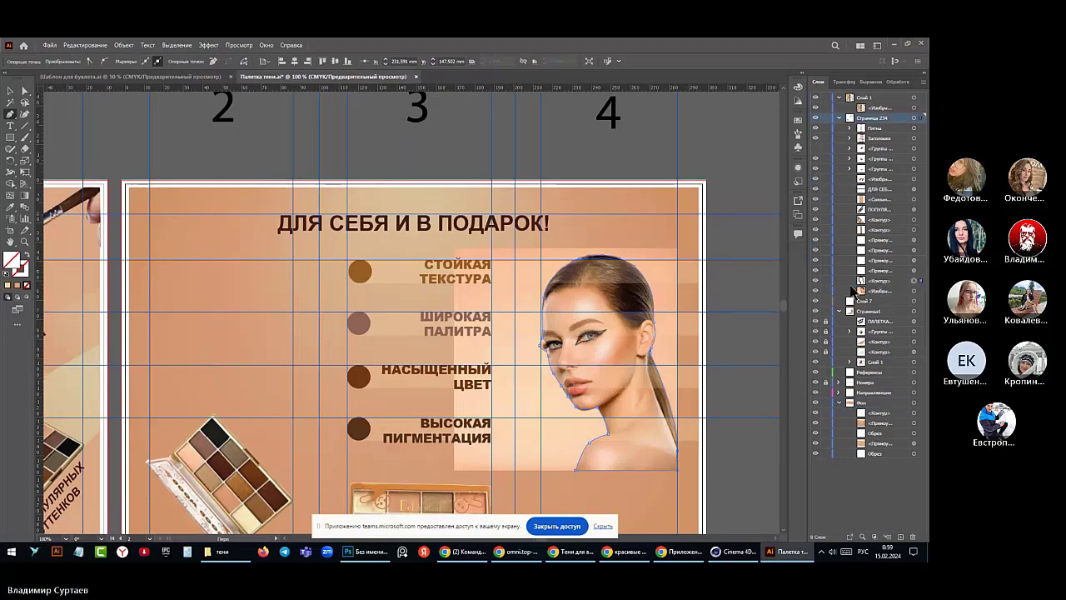
{"action": "left_click", "coordinate": [10, 91]}
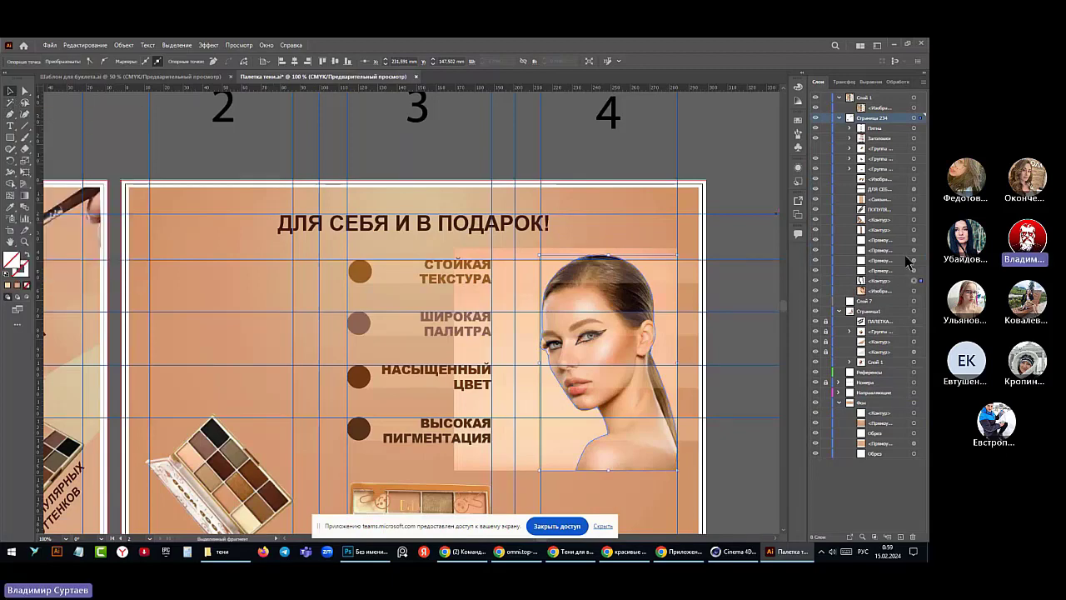
{"action": "left_click", "coordinate": [901, 283]}
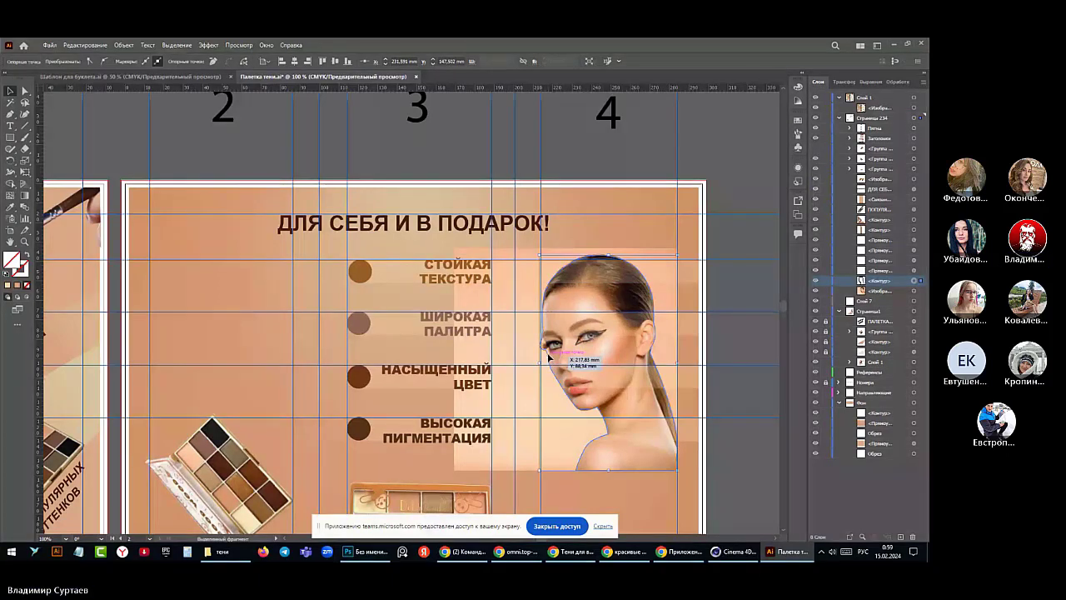
{"action": "left_click", "coordinate": [51, 61]}
{"action": "left_click", "coordinate": [20, 79]}
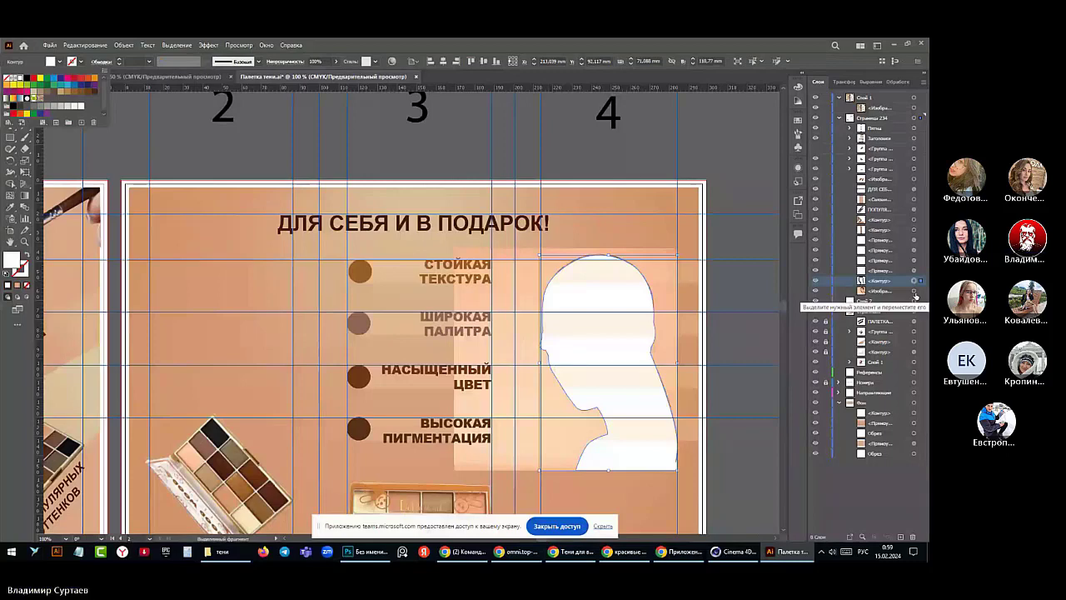
- Make a clipping mask of the portrait with the head outline
{"action": "key", "text": "Escape"}
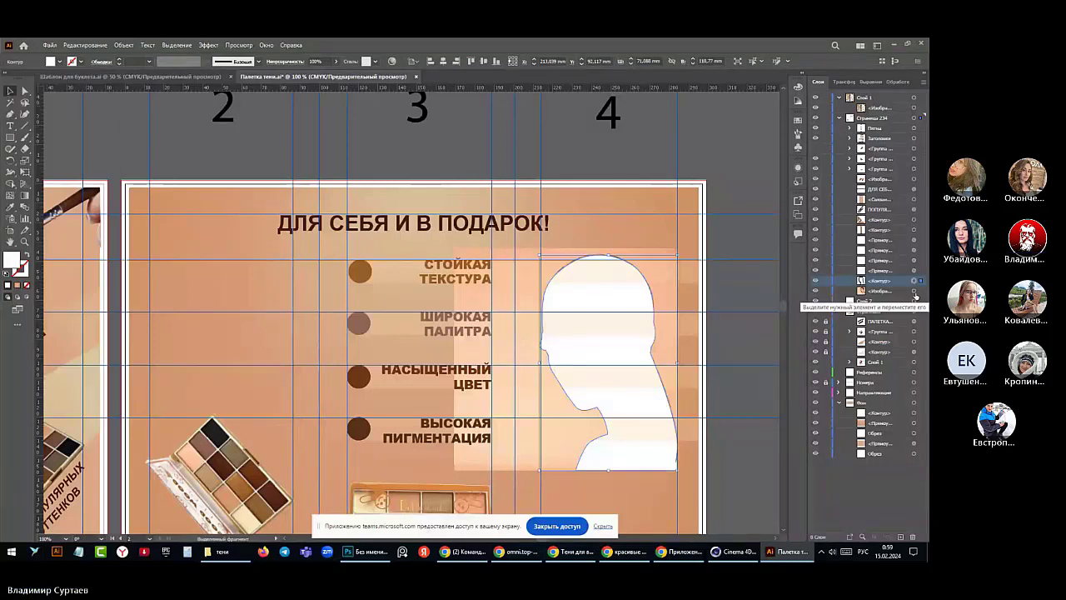
{"action": "left_click", "coordinate": [913, 292], "text": "shift"}
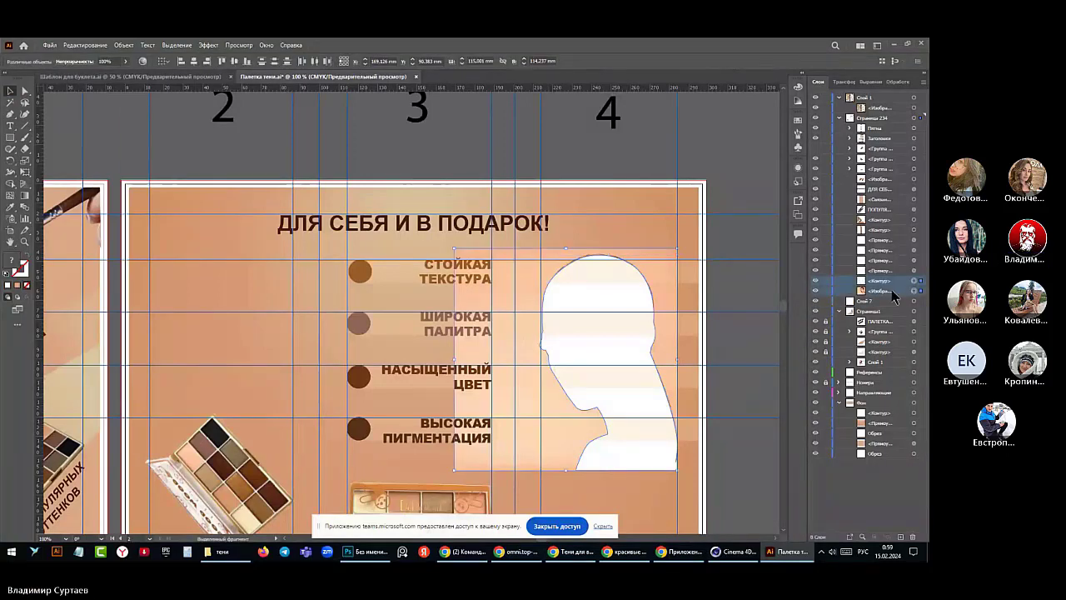
{"action": "left_click", "coordinate": [118, 45]}
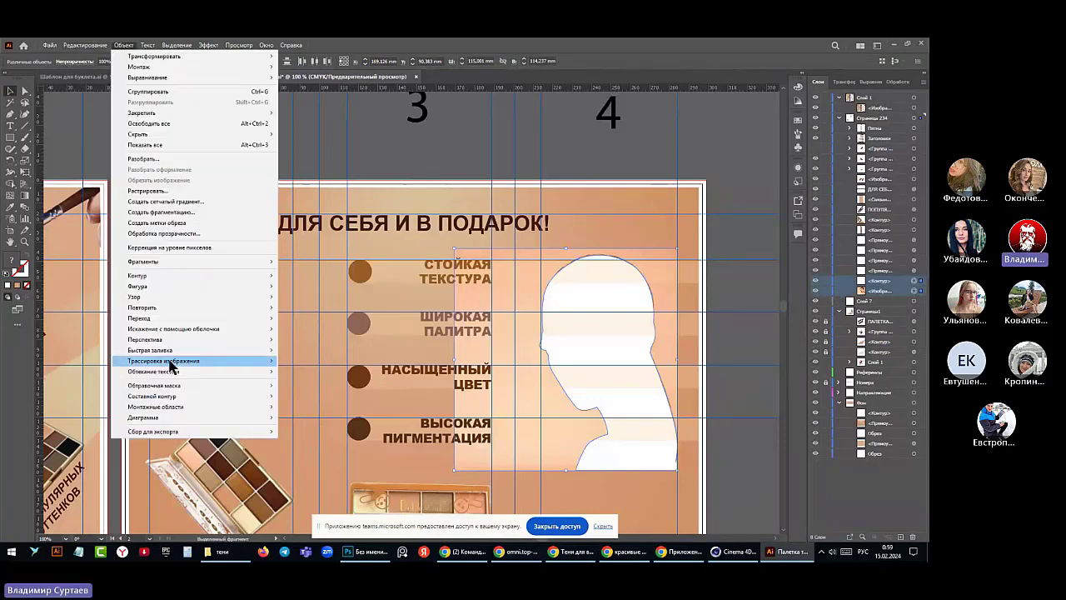
{"action": "mouse_move", "coordinate": [176, 388]}
{"action": "left_click", "coordinate": [302, 387]}
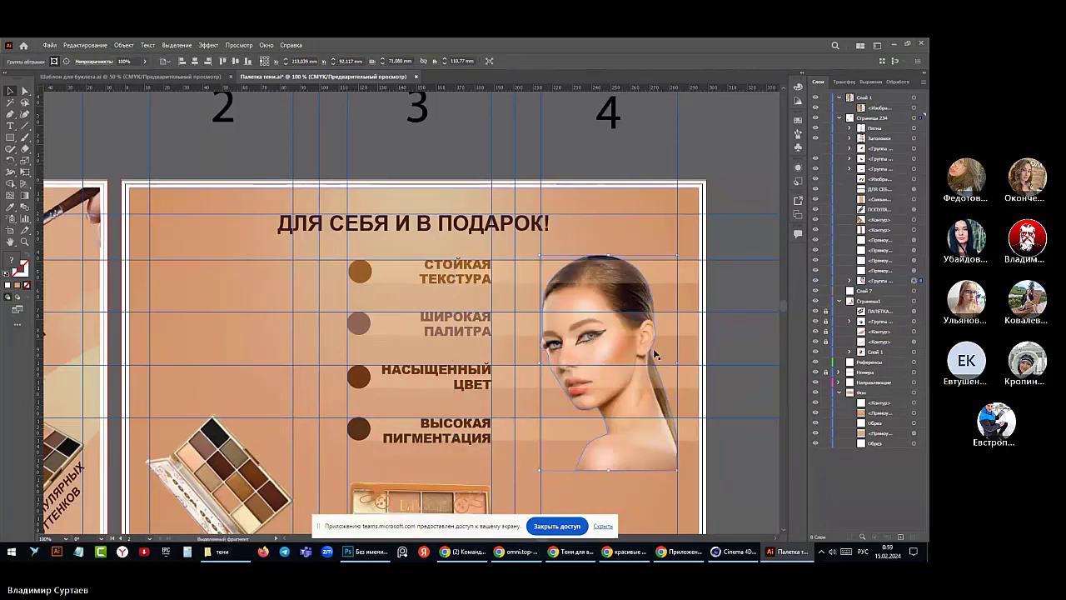
- Deselect, show the hidden eyeshadow palette image again, and zoom out to the spread
{"action": "left_click", "coordinate": [722, 337]}
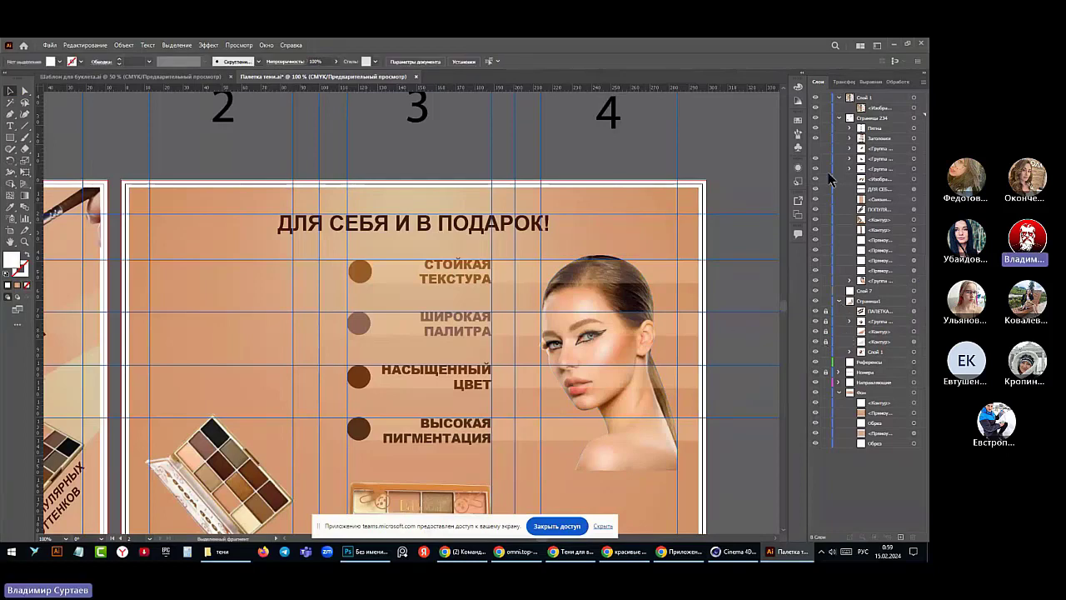
{"action": "left_click", "coordinate": [816, 148]}
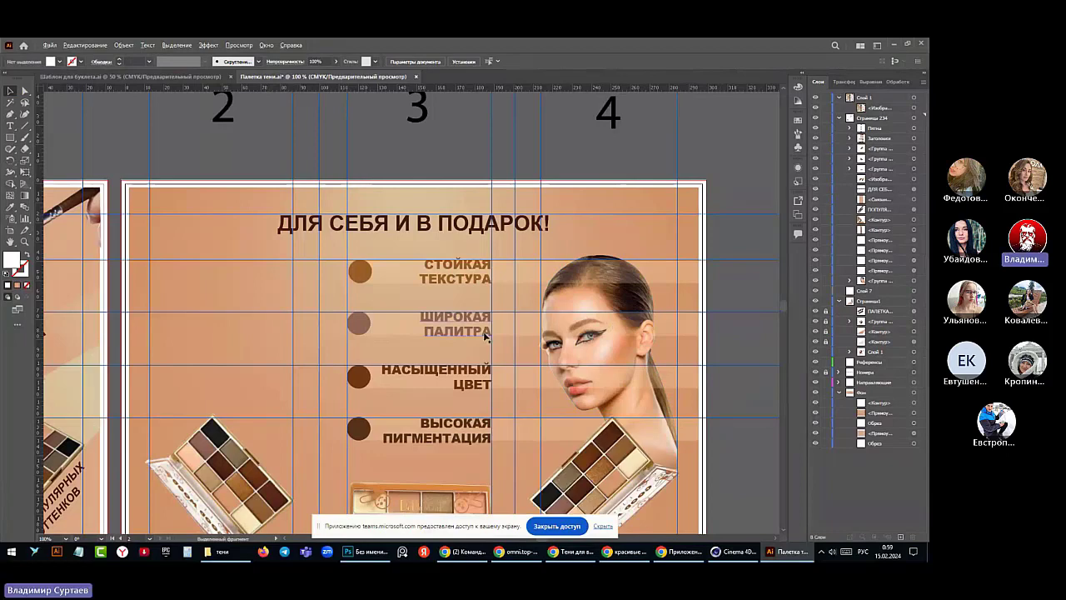
{"action": "key", "text": "ctrl+minus"}
{"action": "key", "text": "ctrl+minus"}
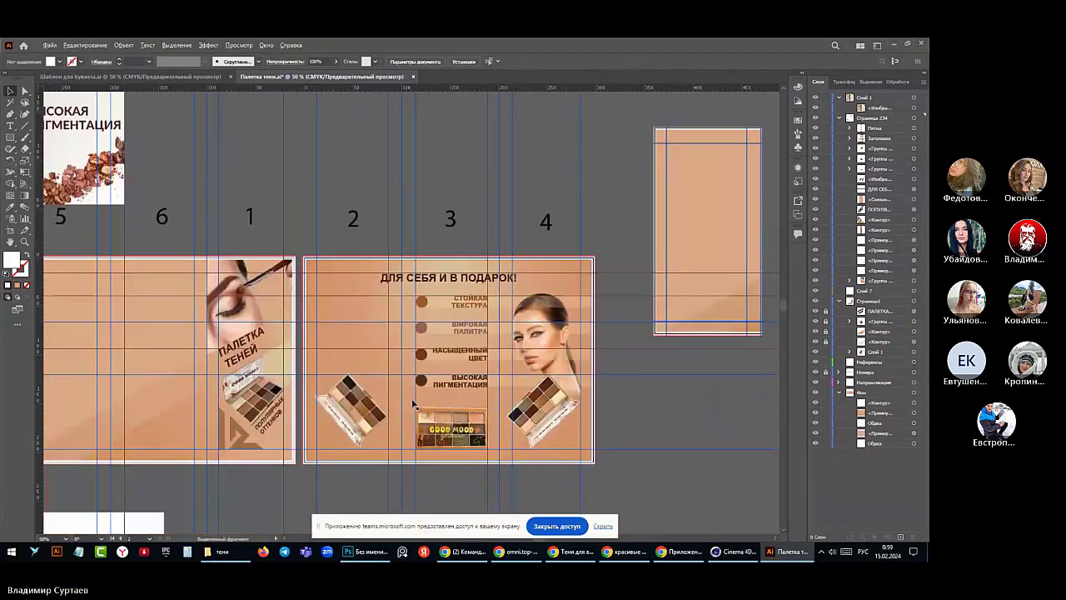
{"action": "key", "text": "ctrl+plus"}
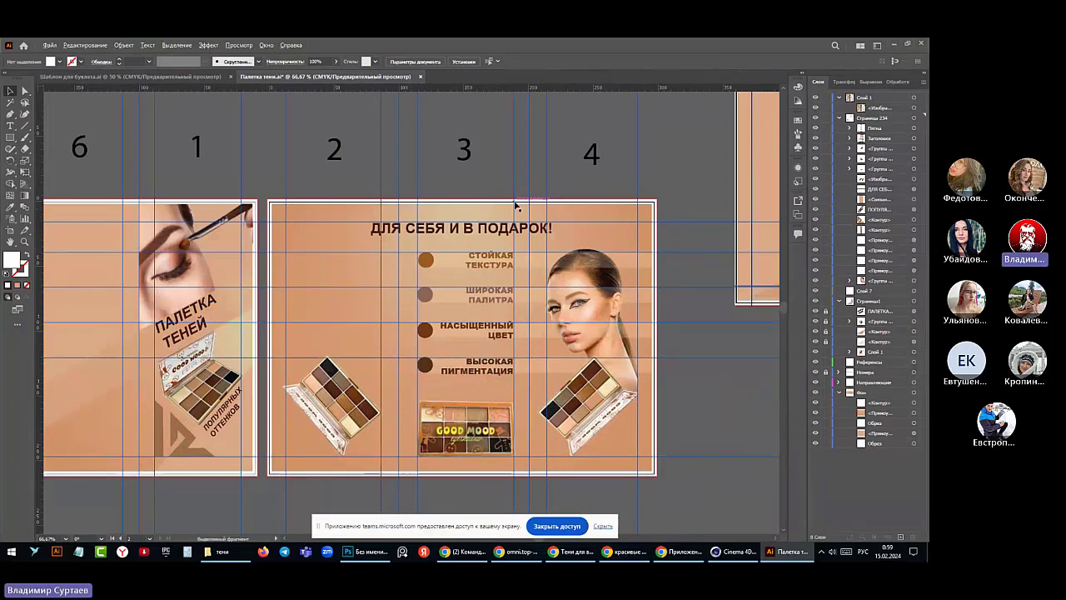
{"action": "scroll", "coordinate": [516, 206], "scroll_direction": "down", "scroll_amount": 1}
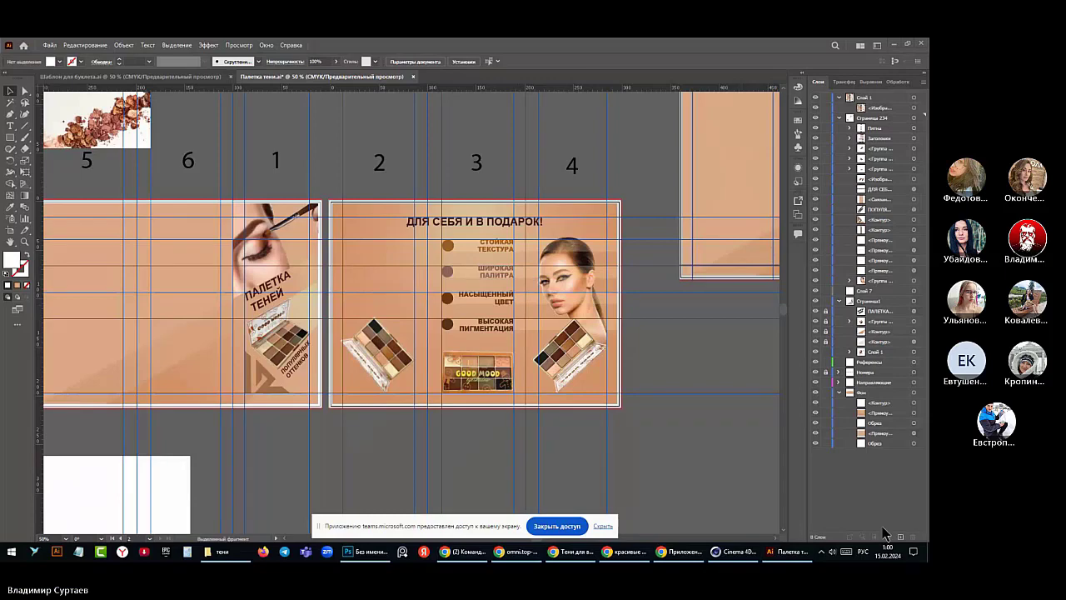
- Return to the makeup image results and scroll further down the grid
{"action": "left_click", "coordinate": [627, 551]}
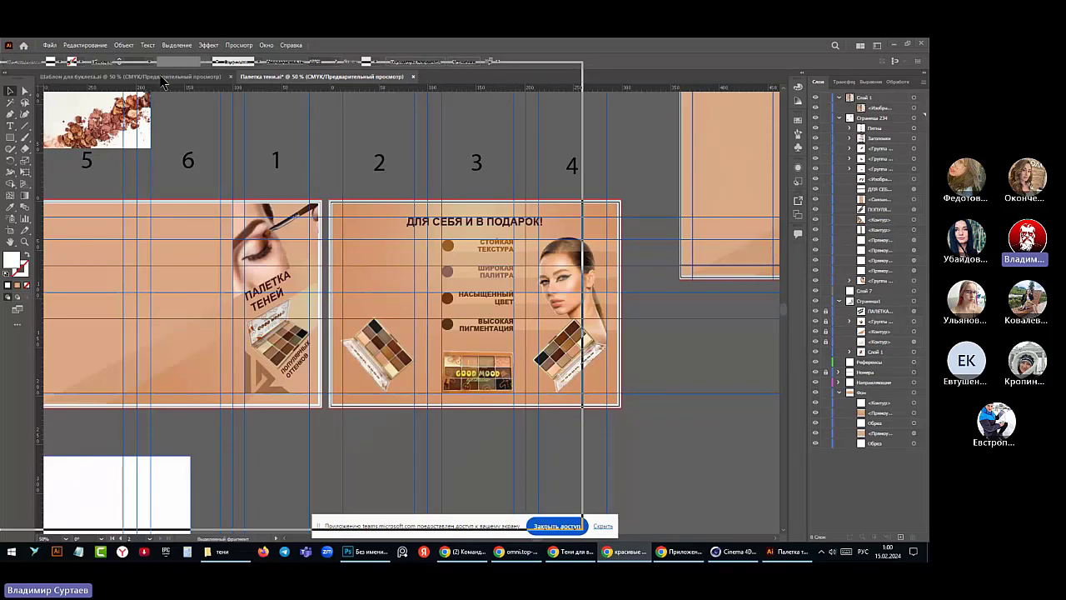
{"action": "scroll", "coordinate": [573, 330], "scroll_direction": "down", "scroll_amount": 3}
{"action": "scroll", "coordinate": [573, 331], "scroll_direction": "down", "scroll_amount": 2}
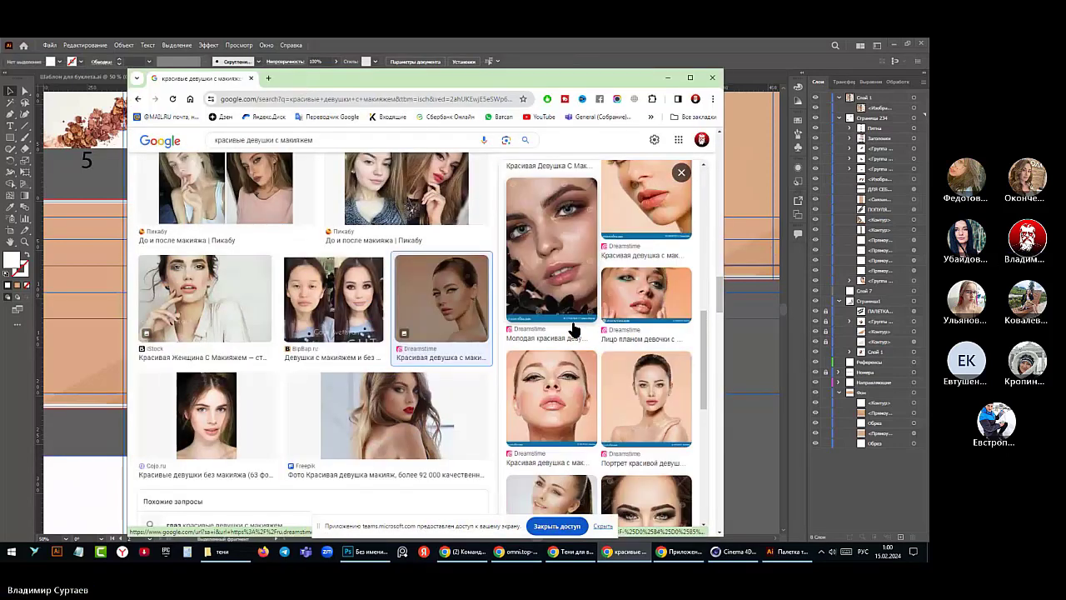
{"action": "scroll", "coordinate": [573, 331], "scroll_direction": "down", "scroll_amount": 5}
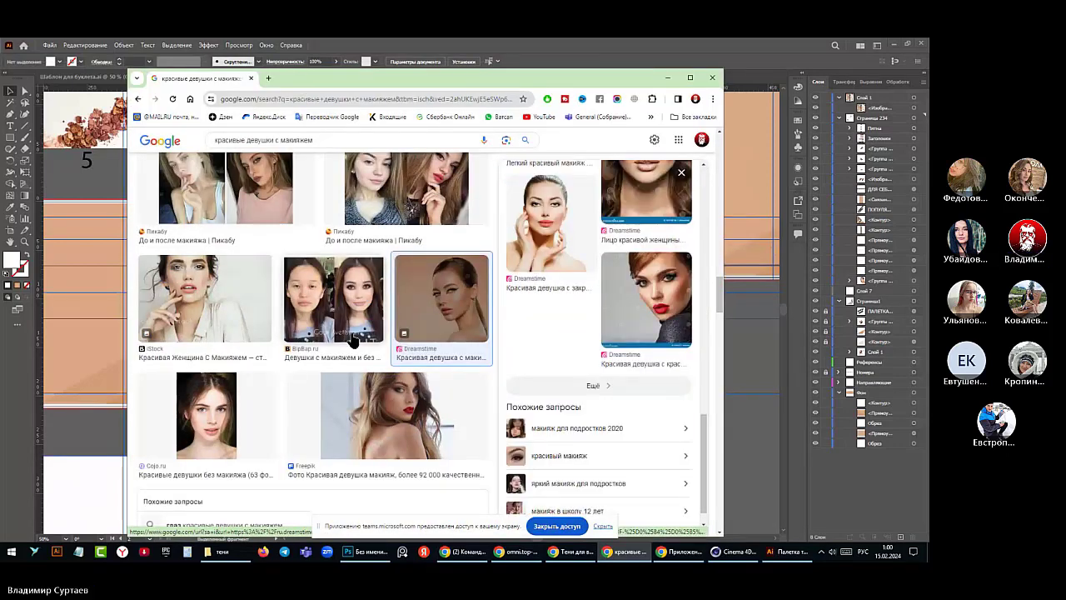
{"action": "scroll", "coordinate": [352, 340], "scroll_direction": "down", "scroll_amount": 1}
{"action": "scroll", "coordinate": [353, 340], "scroll_direction": "down", "scroll_amount": 3}
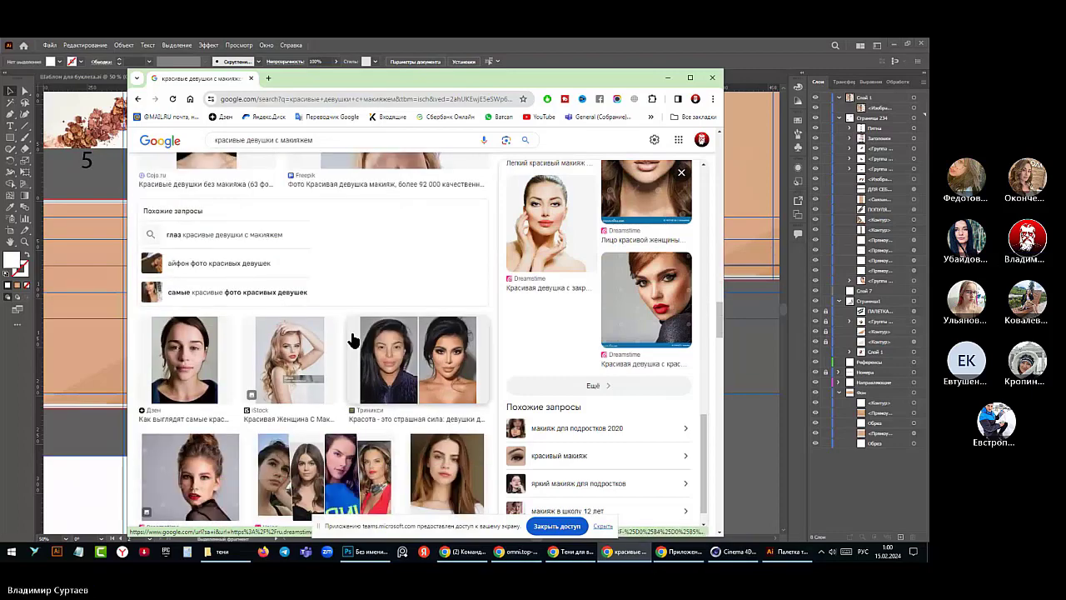
{"action": "scroll", "coordinate": [353, 340], "scroll_direction": "down", "scroll_amount": 4}
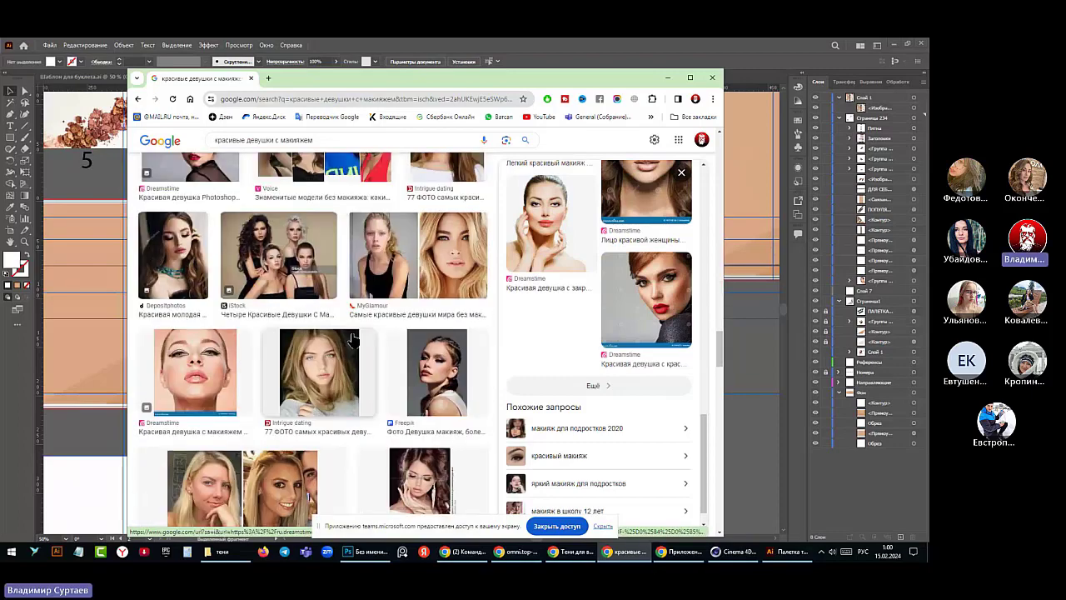
{"action": "scroll", "coordinate": [352, 340], "scroll_direction": "up", "scroll_amount": 3}
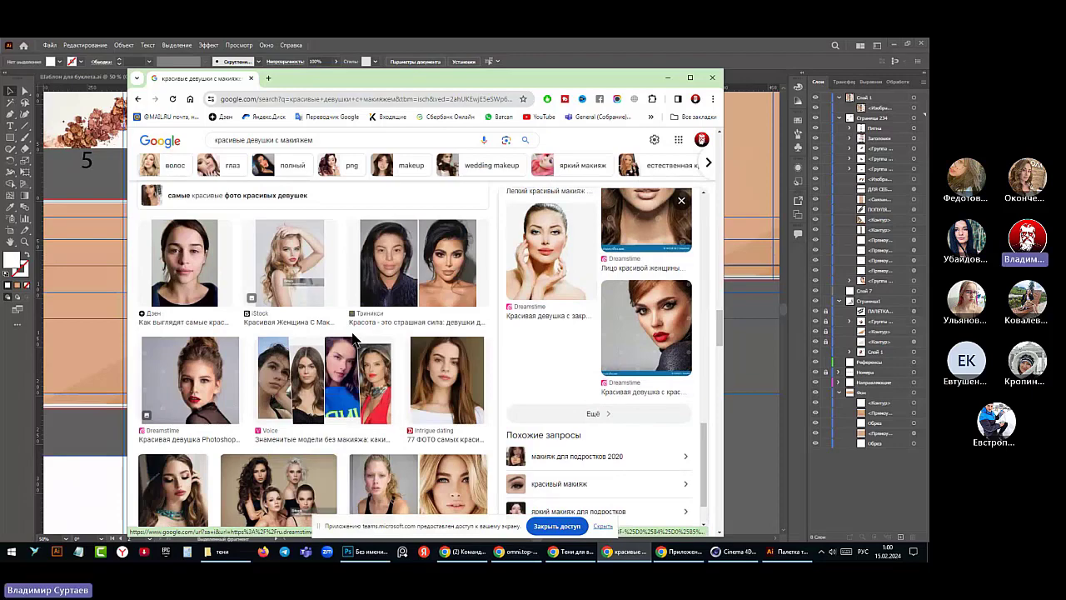
{"action": "scroll", "coordinate": [352, 340], "scroll_direction": "down", "scroll_amount": 5}
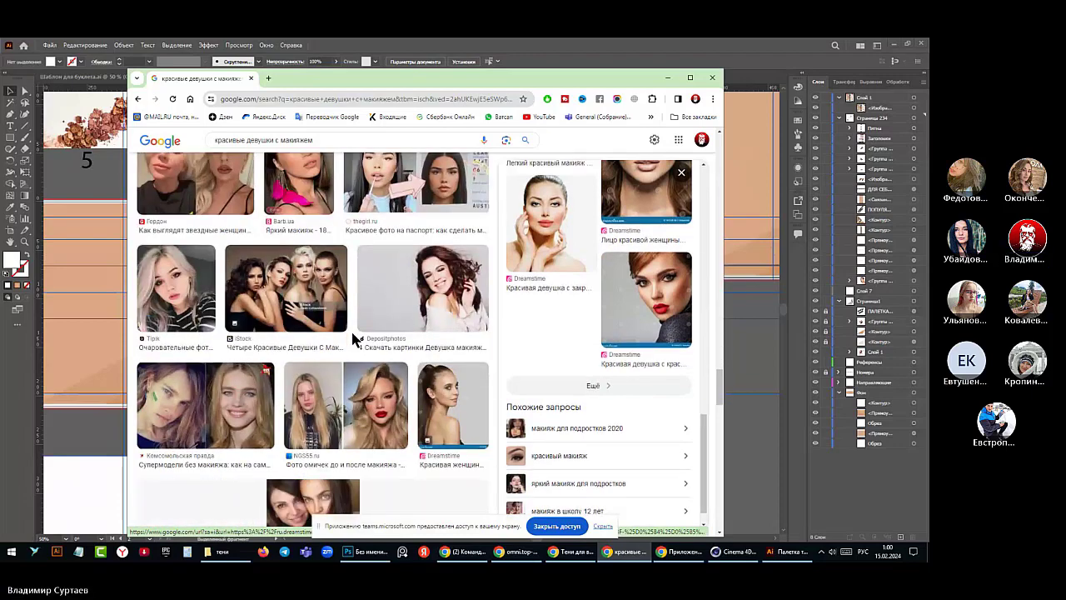
{"action": "scroll", "coordinate": [353, 340], "scroll_direction": "down", "scroll_amount": 5}
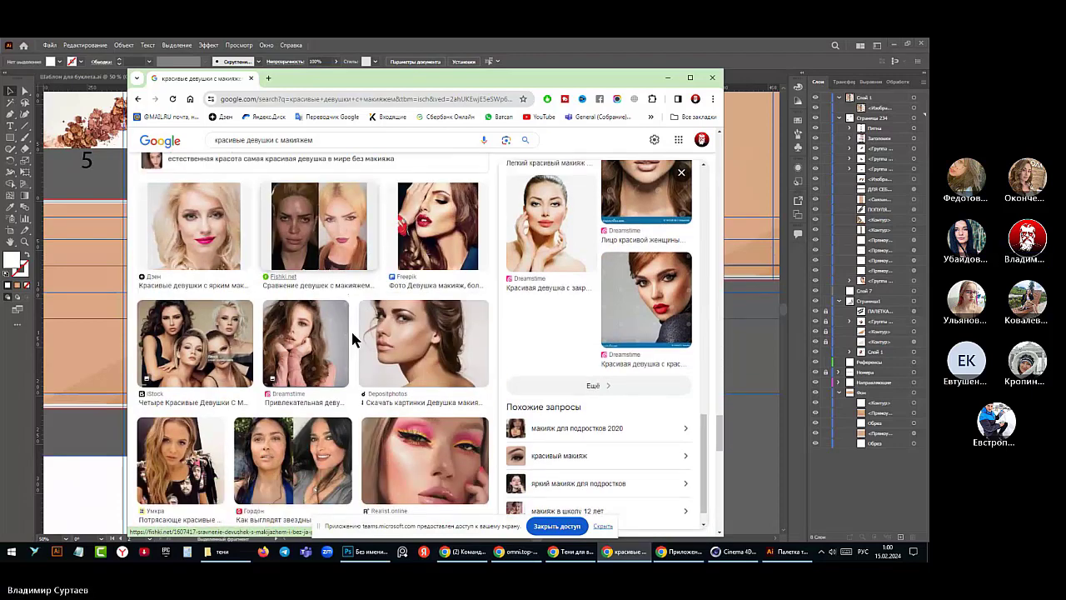
{"action": "scroll", "coordinate": [350, 329], "scroll_direction": "down", "scroll_amount": 5}
{"action": "scroll", "coordinate": [287, 302], "scroll_direction": "up", "scroll_amount": 1}
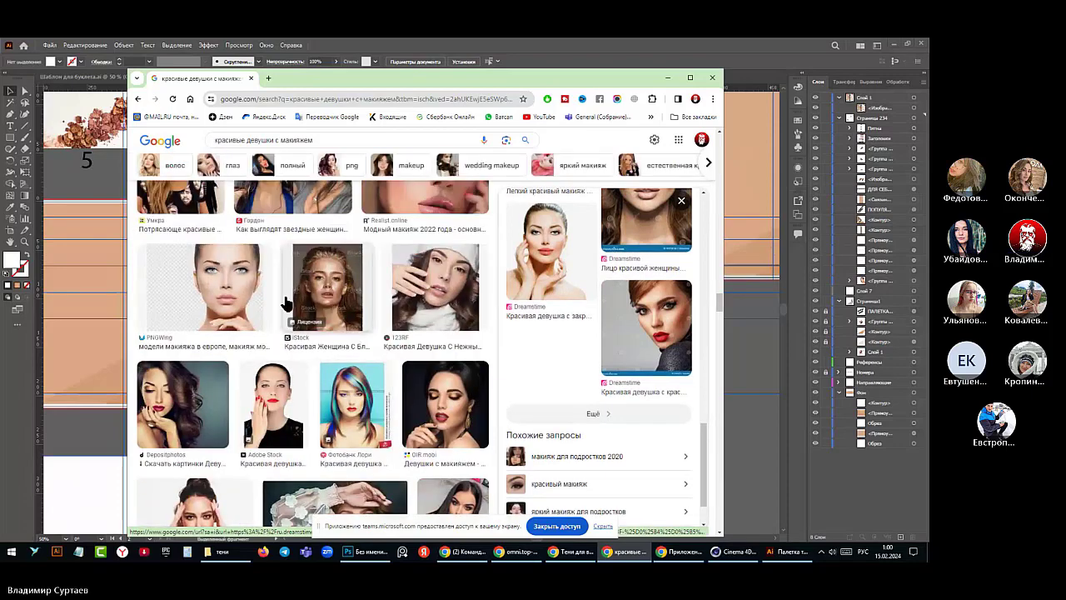
{"action": "scroll", "coordinate": [312, 316], "scroll_direction": "down", "scroll_amount": 1}
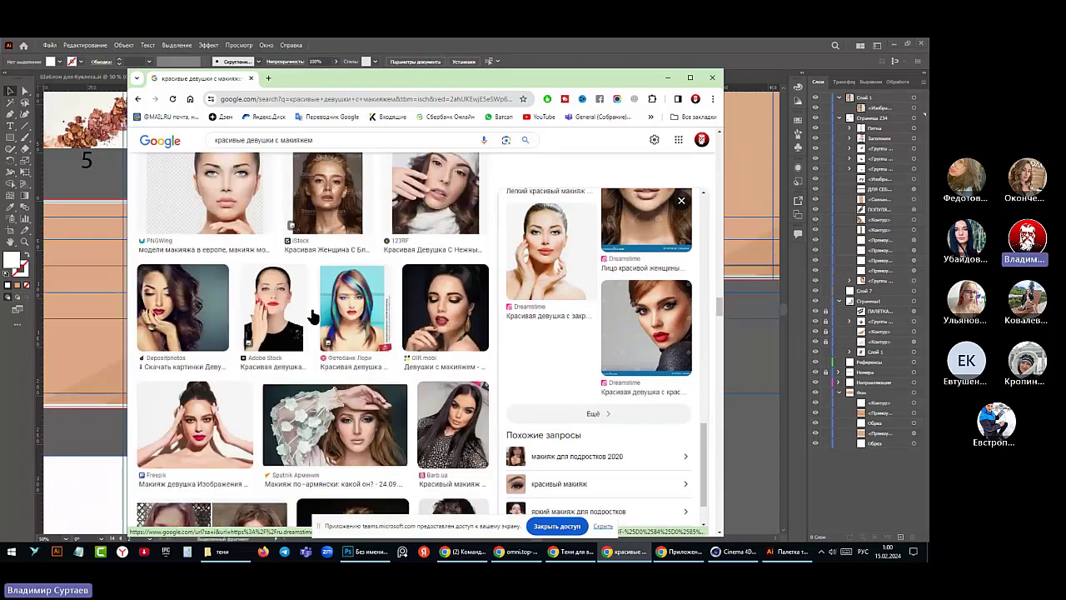
{"action": "scroll", "coordinate": [312, 314], "scroll_direction": "down", "scroll_amount": 2}
{"action": "scroll", "coordinate": [314, 313], "scroll_direction": "down", "scroll_amount": 5}
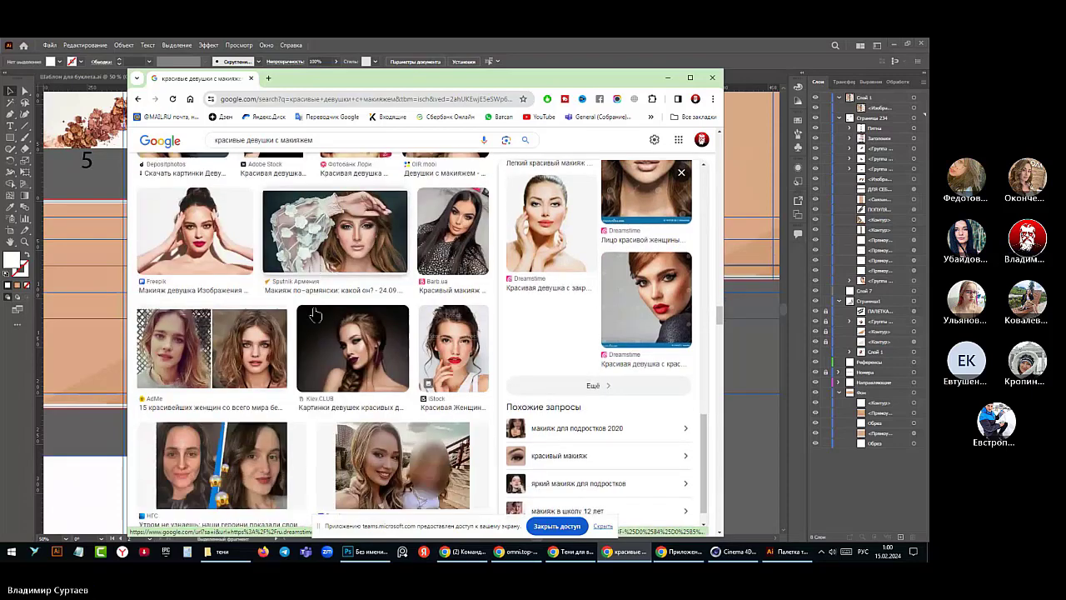
{"action": "scroll", "coordinate": [314, 314], "scroll_direction": "down", "scroll_amount": 5}
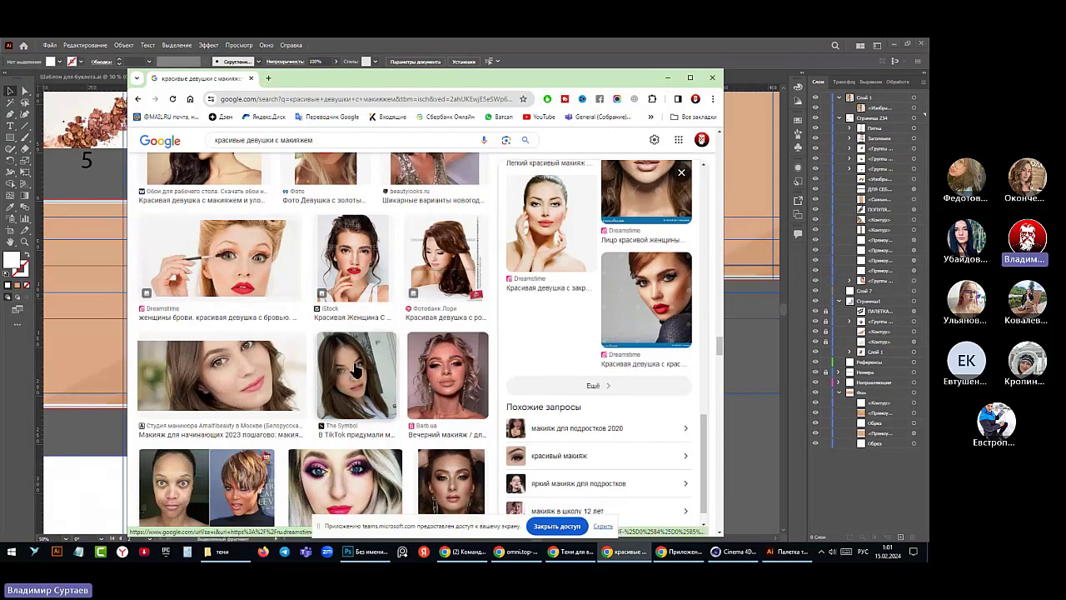
{"action": "right_click", "coordinate": [260, 274]}
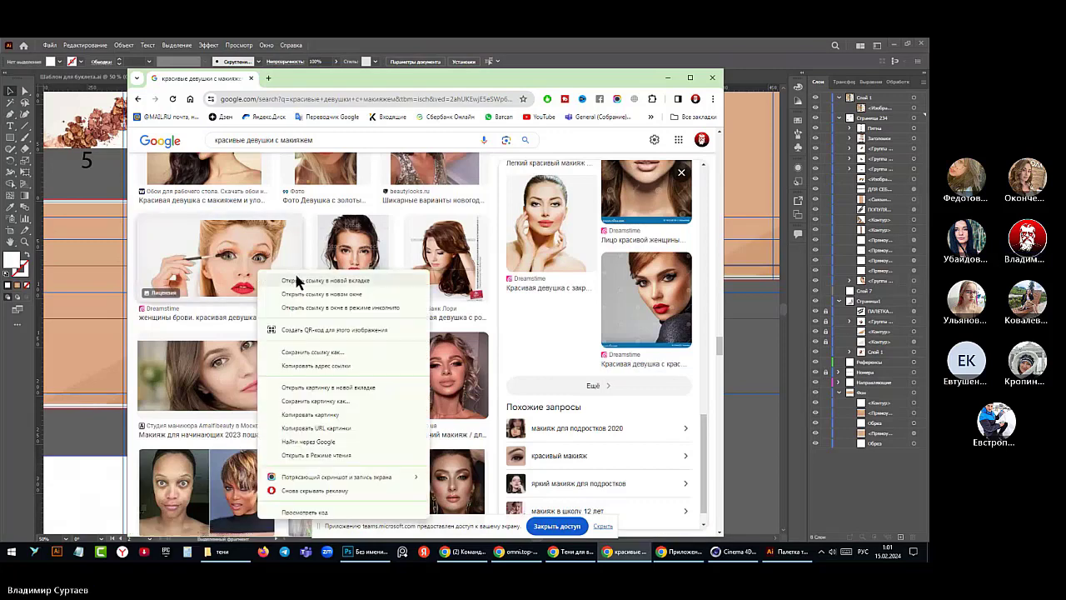
{"action": "left_click", "coordinate": [306, 283]}
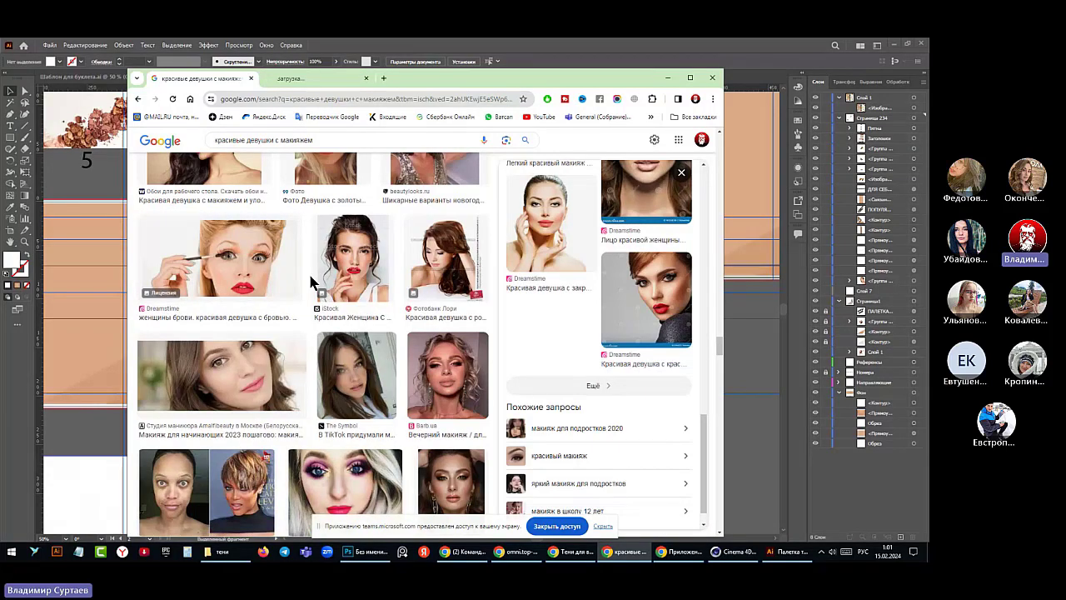
{"action": "left_click", "coordinate": [279, 79]}
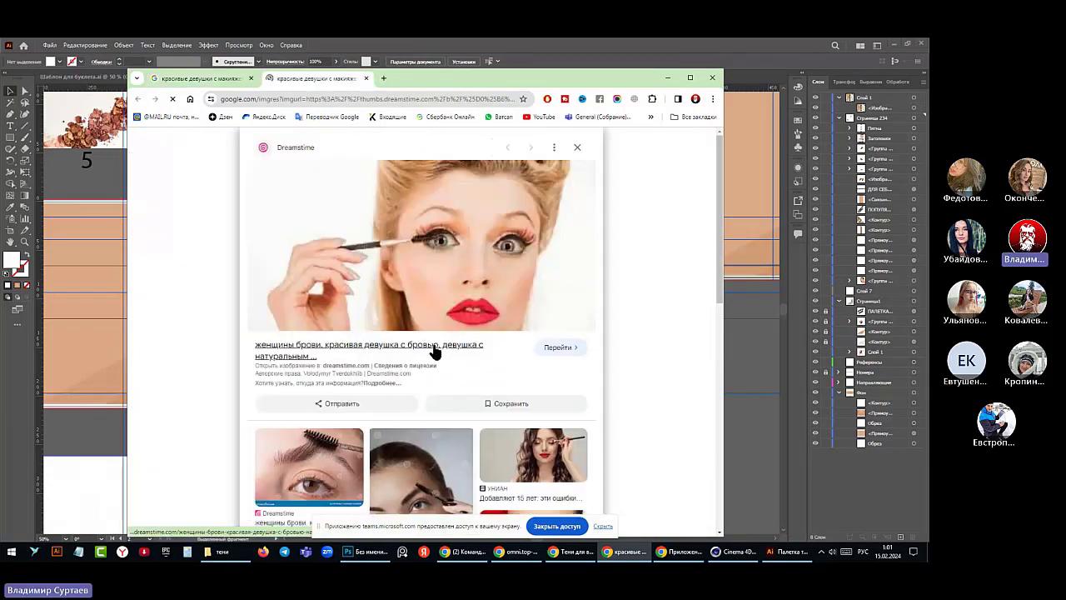
{"action": "left_click", "coordinate": [457, 275]}
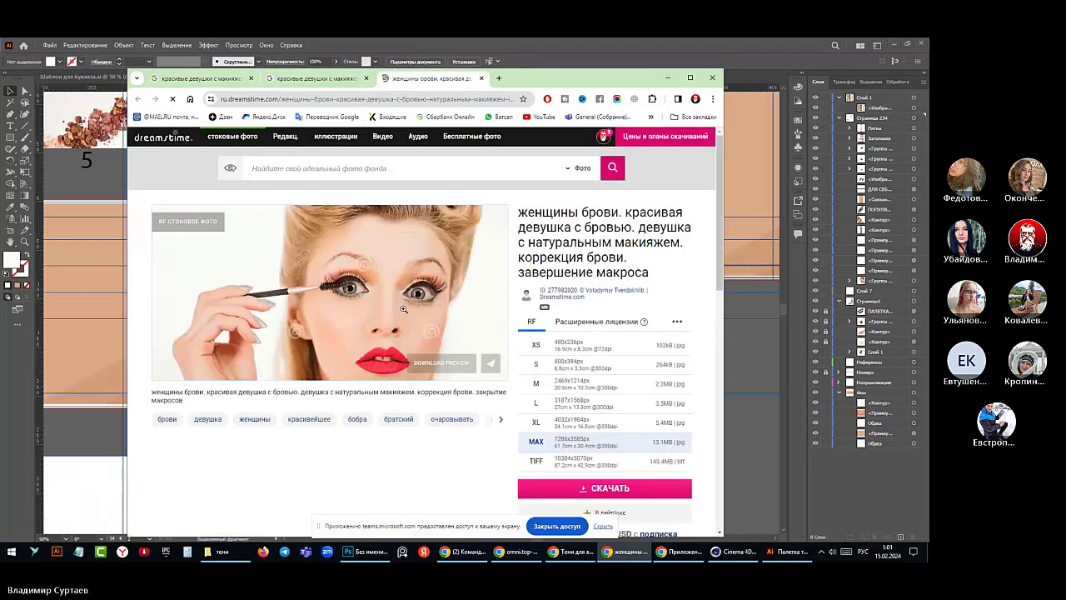
{"action": "scroll", "coordinate": [403, 309], "scroll_direction": "down", "scroll_amount": 8}
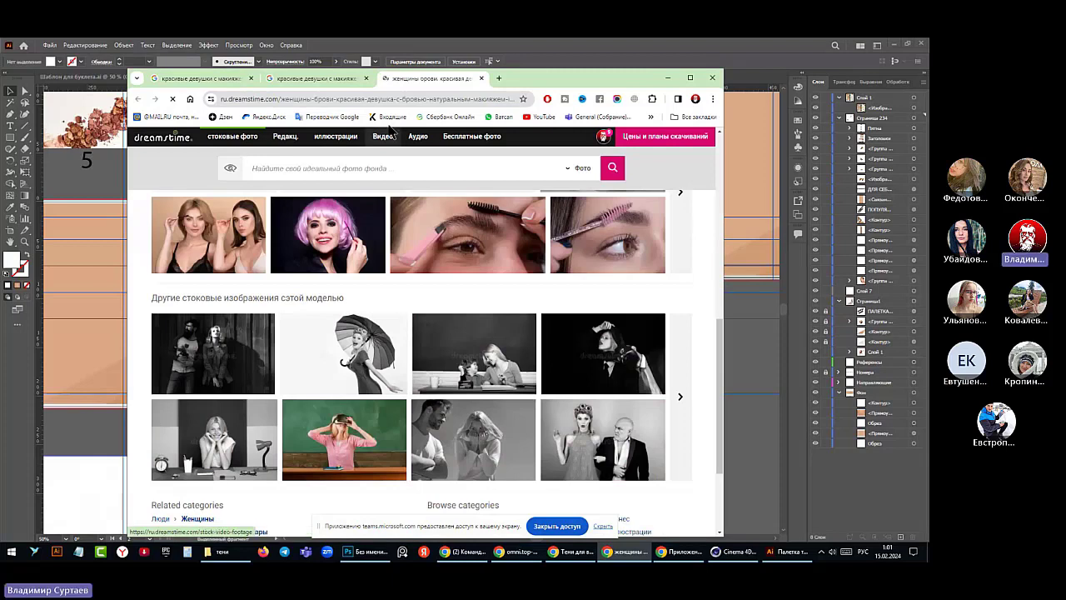
{"action": "left_click", "coordinate": [481, 77]}
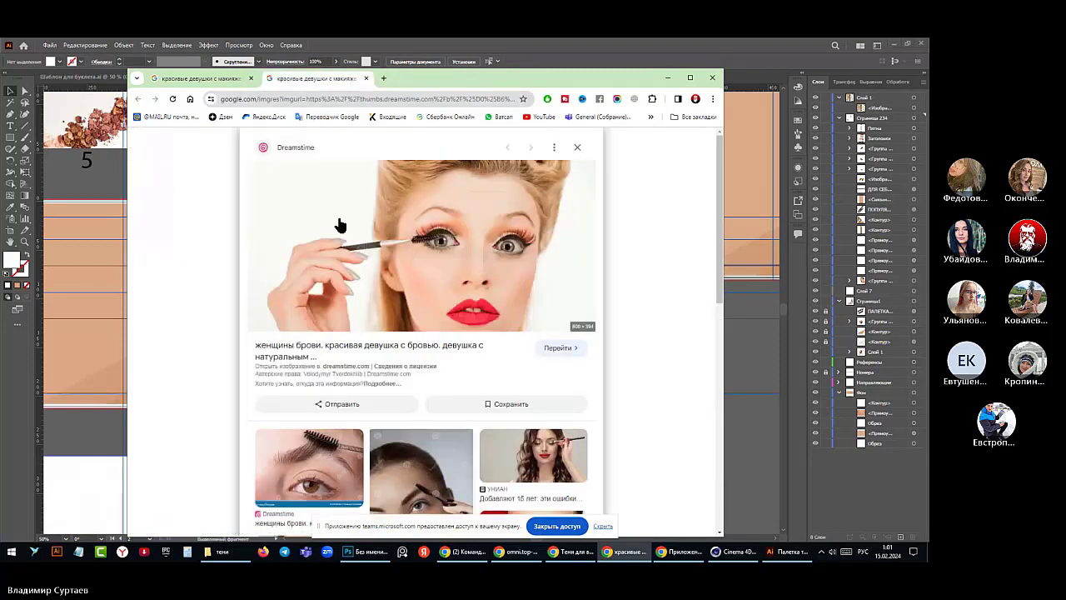
{"action": "scroll", "coordinate": [340, 225], "scroll_direction": "down", "scroll_amount": 3}
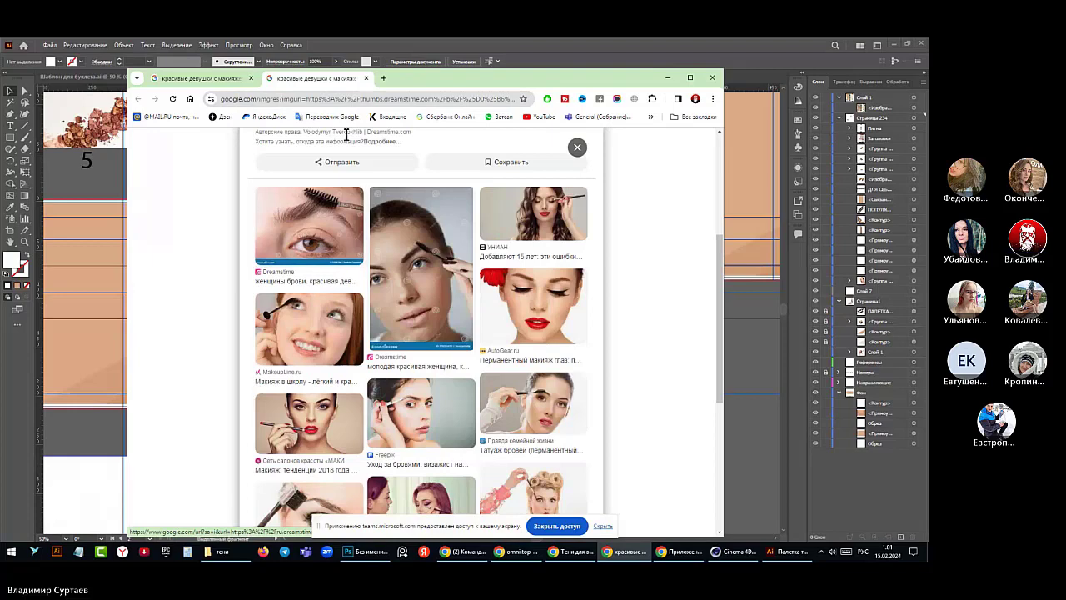
{"action": "scroll", "coordinate": [371, 81], "scroll_direction": "down", "scroll_amount": 4}
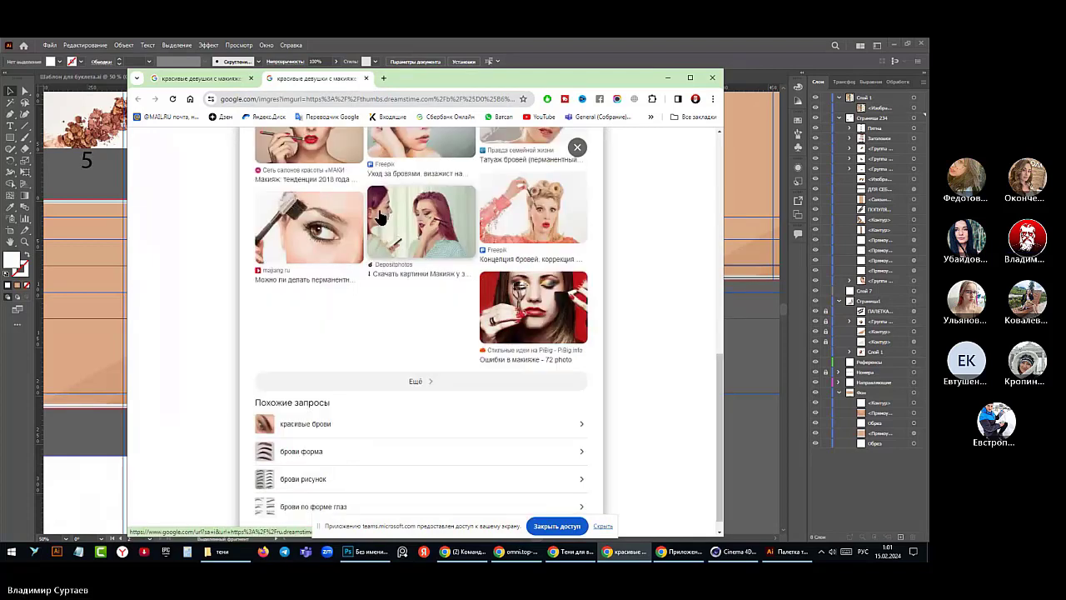
{"action": "left_click", "coordinate": [367, 80]}
- Preview the blue eyeshadow makeup photo and scroll through its related images
{"action": "scroll", "coordinate": [354, 310], "scroll_direction": "down", "scroll_amount": 3}
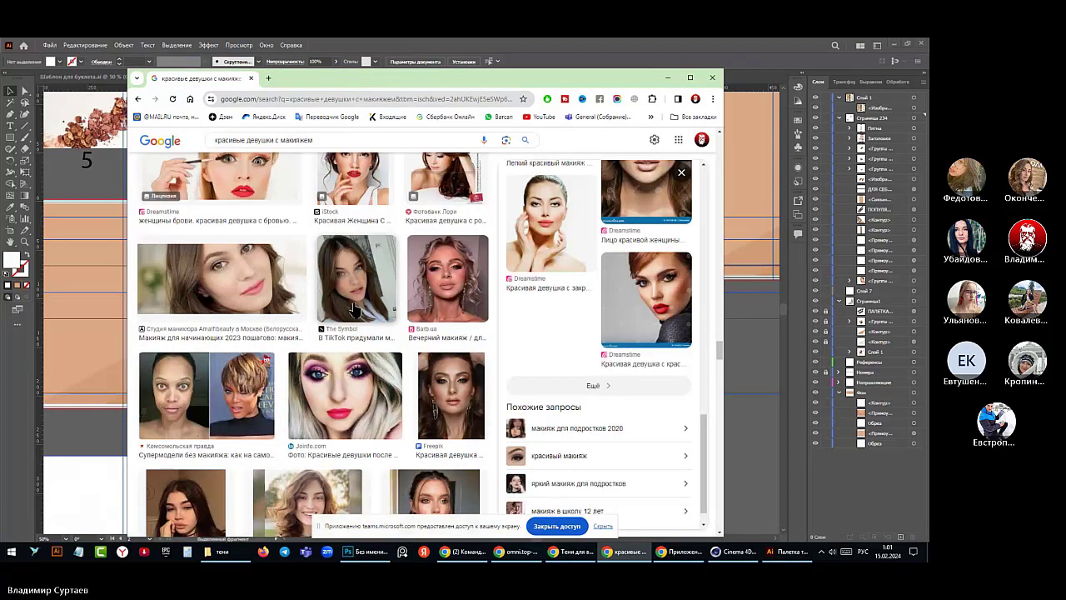
{"action": "scroll", "coordinate": [353, 310], "scroll_direction": "down", "scroll_amount": 3}
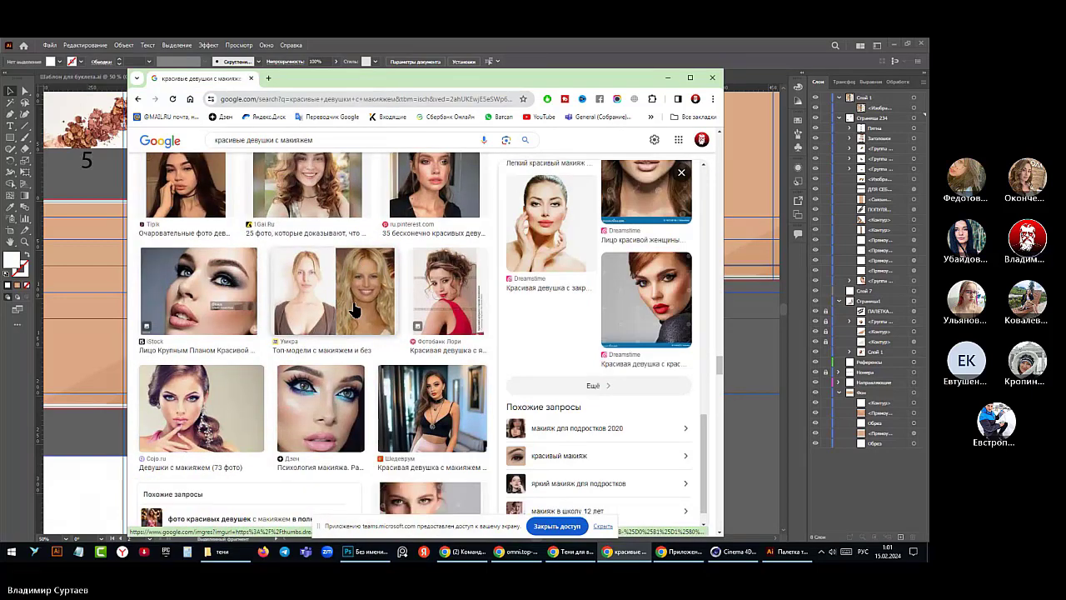
{"action": "scroll", "coordinate": [354, 310], "scroll_direction": "down", "scroll_amount": 1}
{"action": "scroll", "coordinate": [354, 310], "scroll_direction": "down", "scroll_amount": 2}
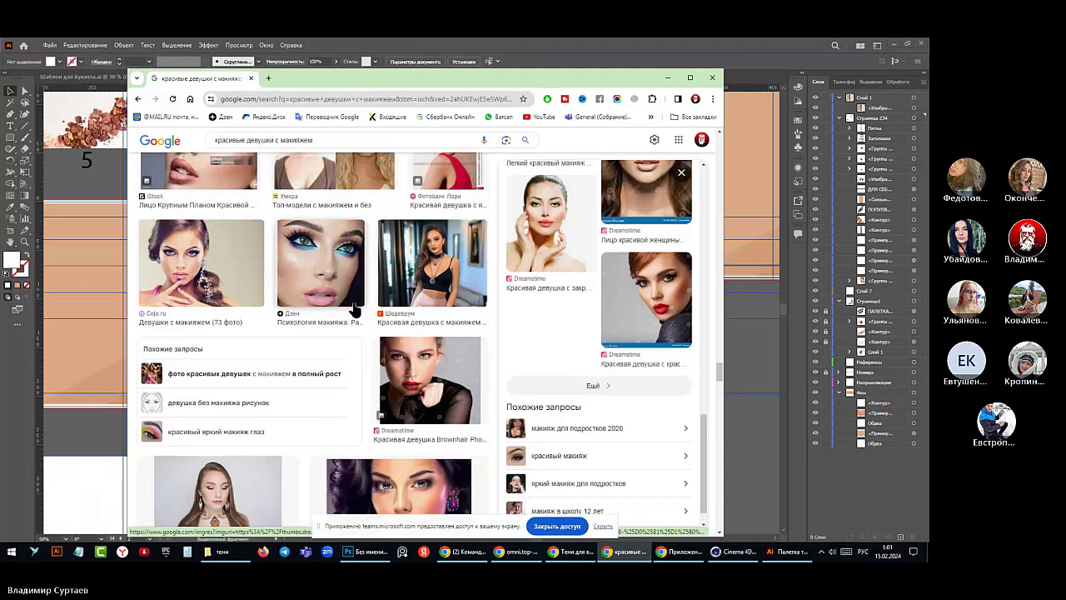
{"action": "left_click", "coordinate": [338, 277]}
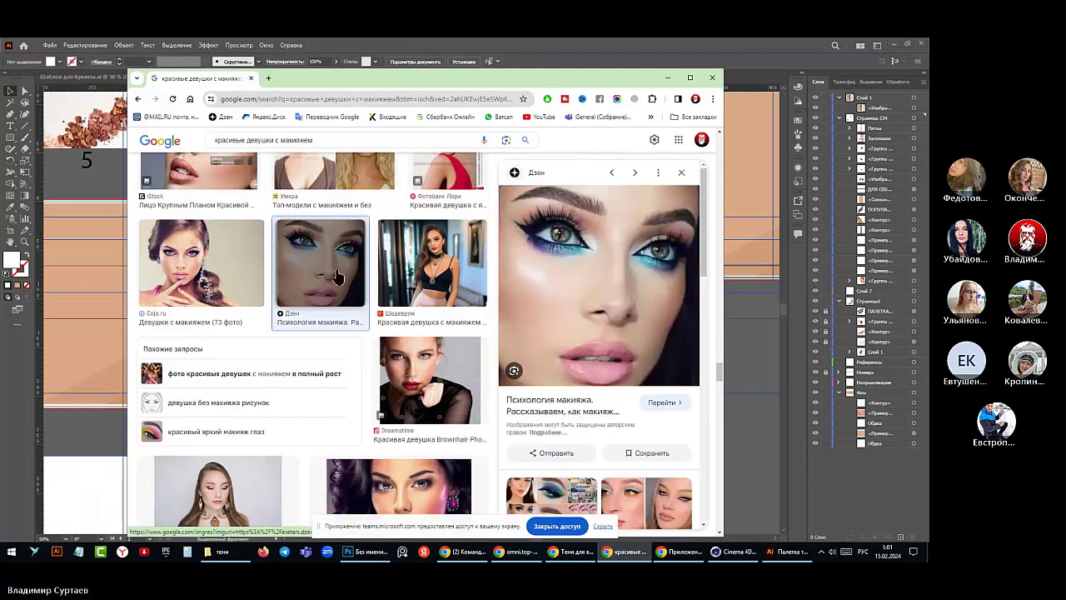
{"action": "scroll", "coordinate": [603, 304], "scroll_direction": "down", "scroll_amount": 6}
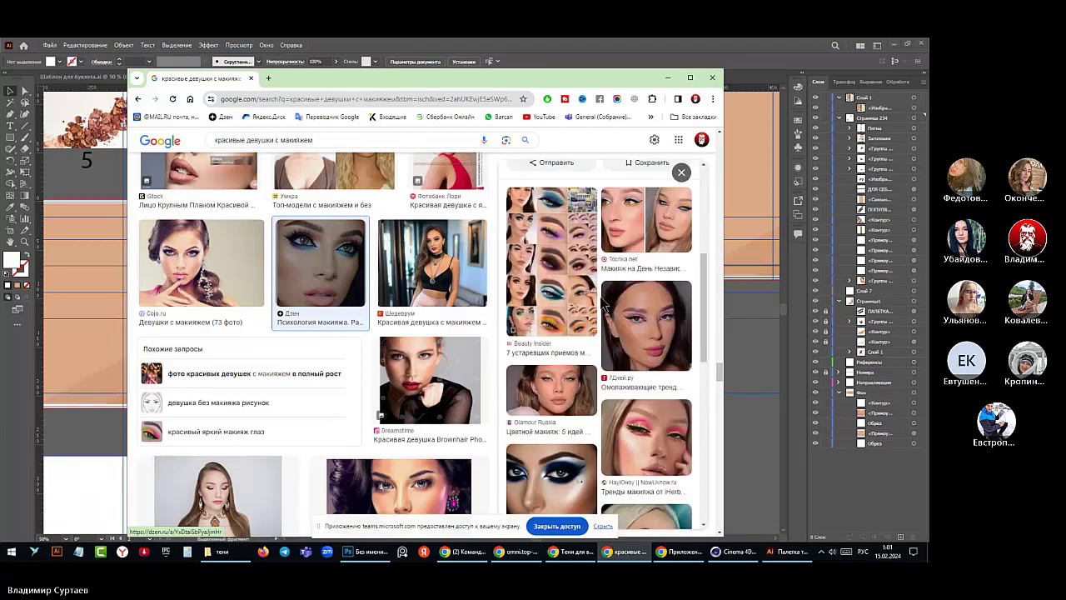
{"action": "scroll", "coordinate": [603, 305], "scroll_direction": "down", "scroll_amount": 3}
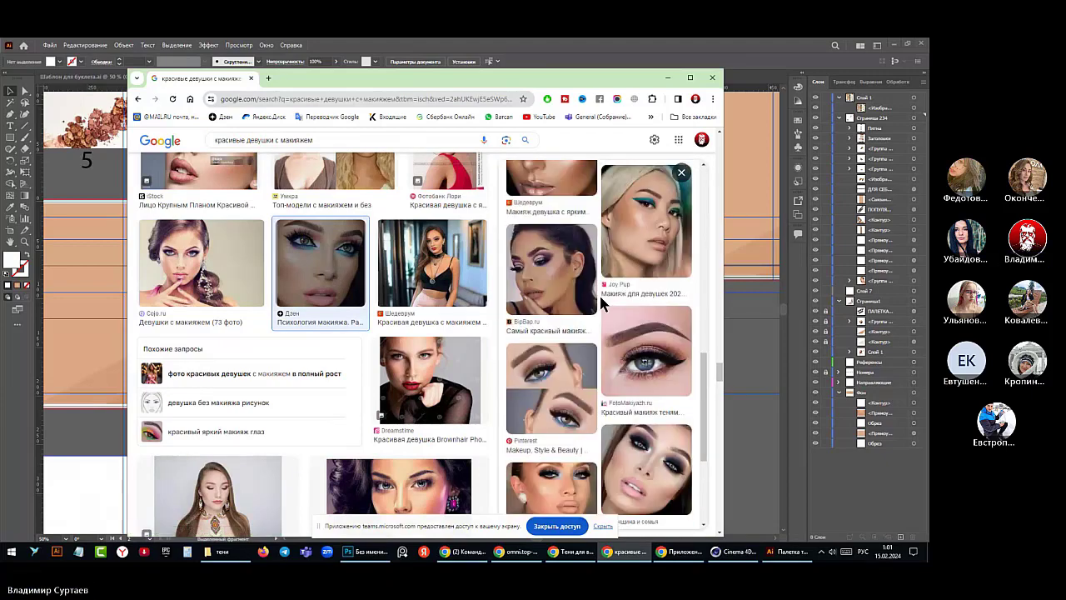
{"action": "scroll", "coordinate": [599, 293], "scroll_direction": "down", "scroll_amount": 4}
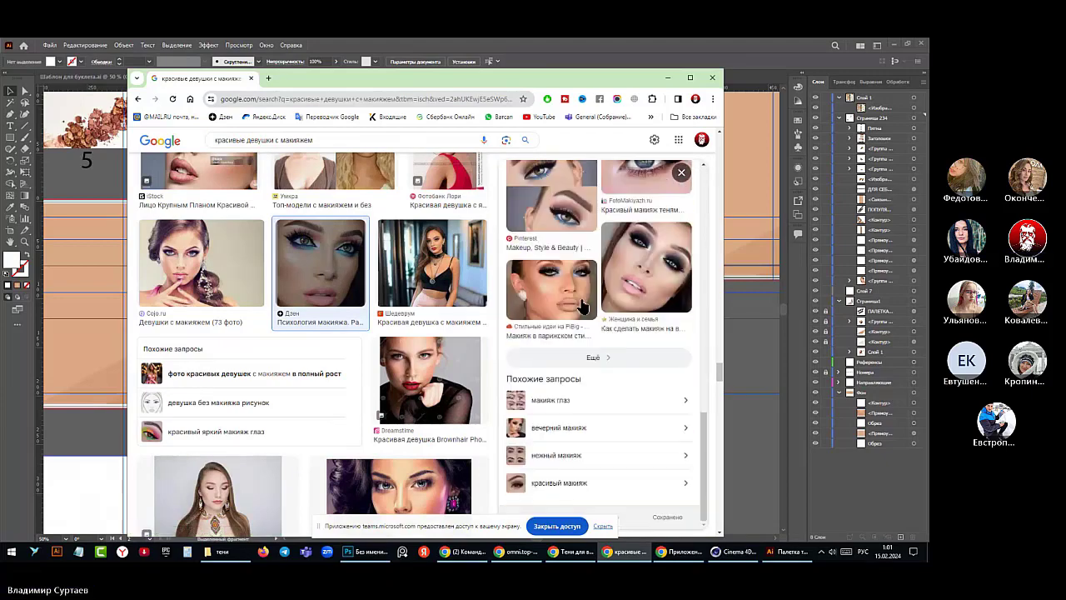
{"action": "scroll", "coordinate": [344, 323], "scroll_direction": "down", "scroll_amount": 1}
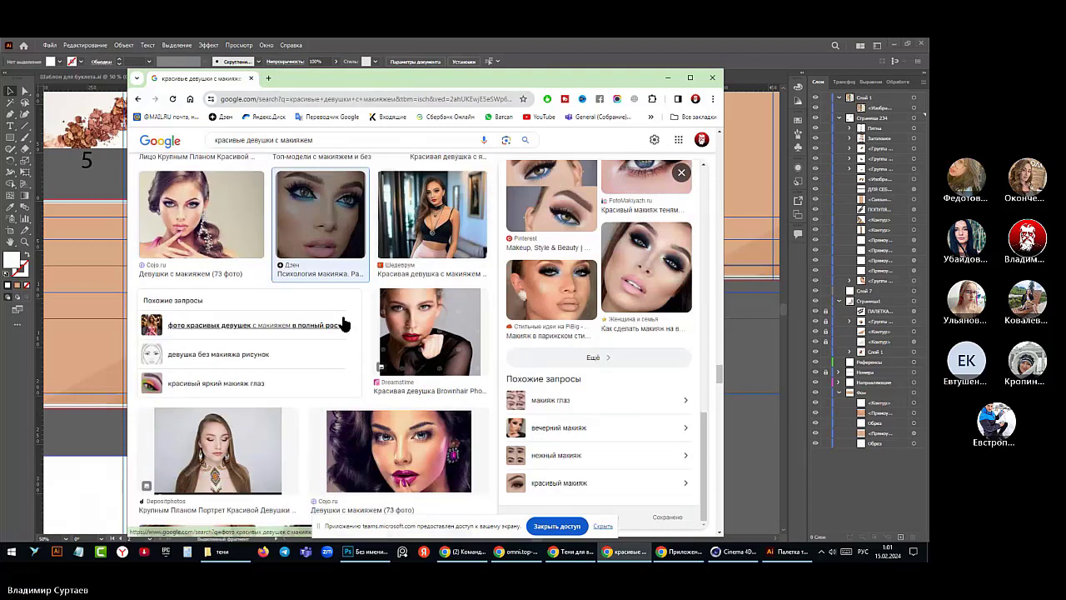
- Preview the Cojo.ru 'Девушки с макияжем' photo, then the red-haired woman photo
{"action": "left_click", "coordinate": [231, 240]}
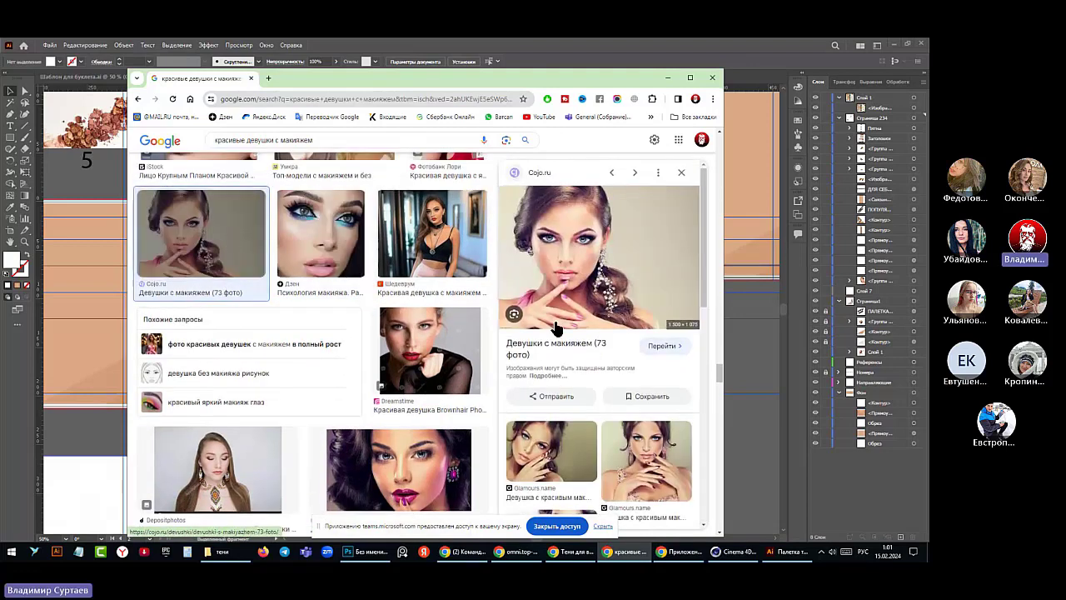
{"action": "scroll", "coordinate": [555, 325], "scroll_direction": "down", "scroll_amount": 2}
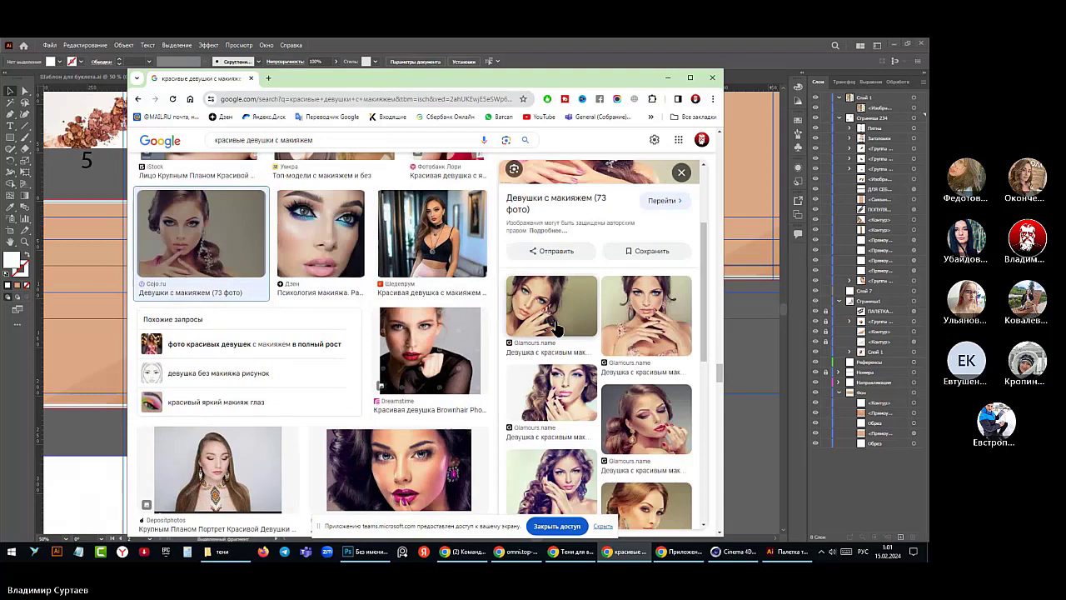
{"action": "scroll", "coordinate": [555, 325], "scroll_direction": "down", "scroll_amount": 2}
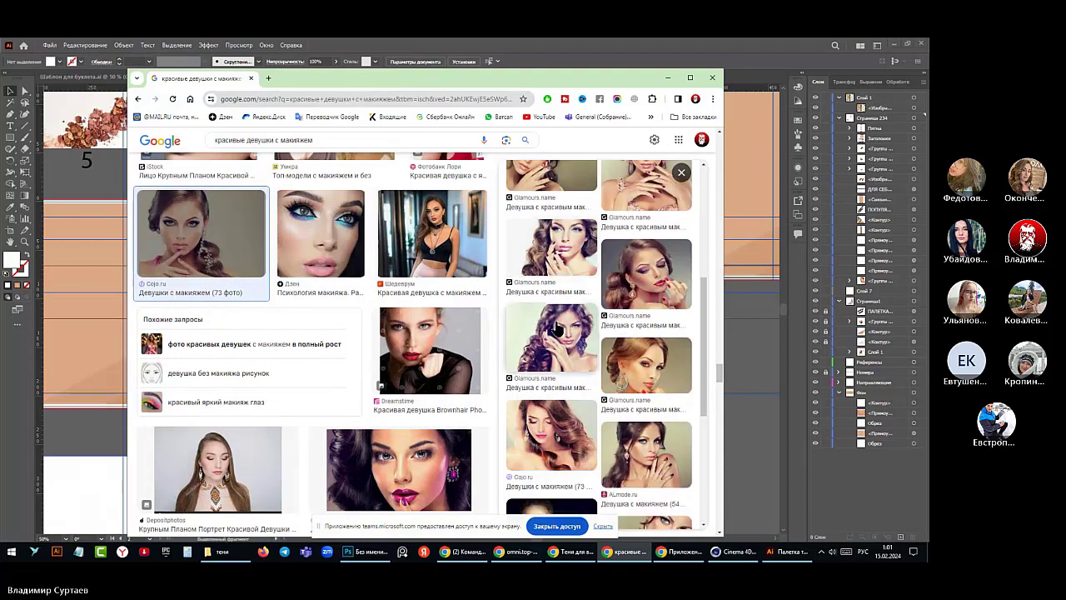
{"action": "scroll", "coordinate": [555, 325], "scroll_direction": "down", "scroll_amount": 3}
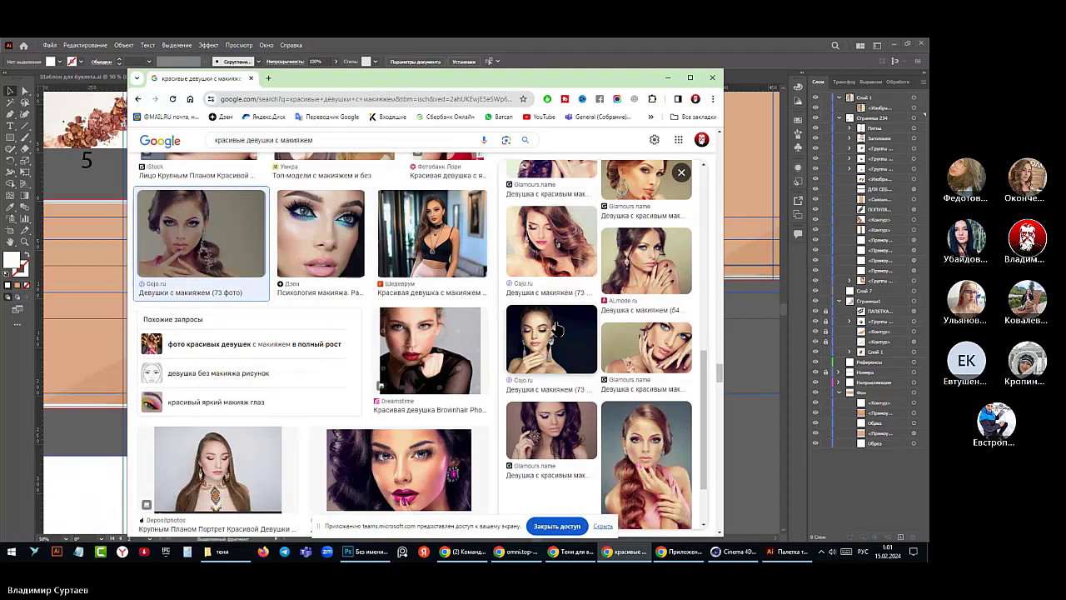
{"action": "scroll", "coordinate": [556, 329], "scroll_direction": "down", "scroll_amount": 2}
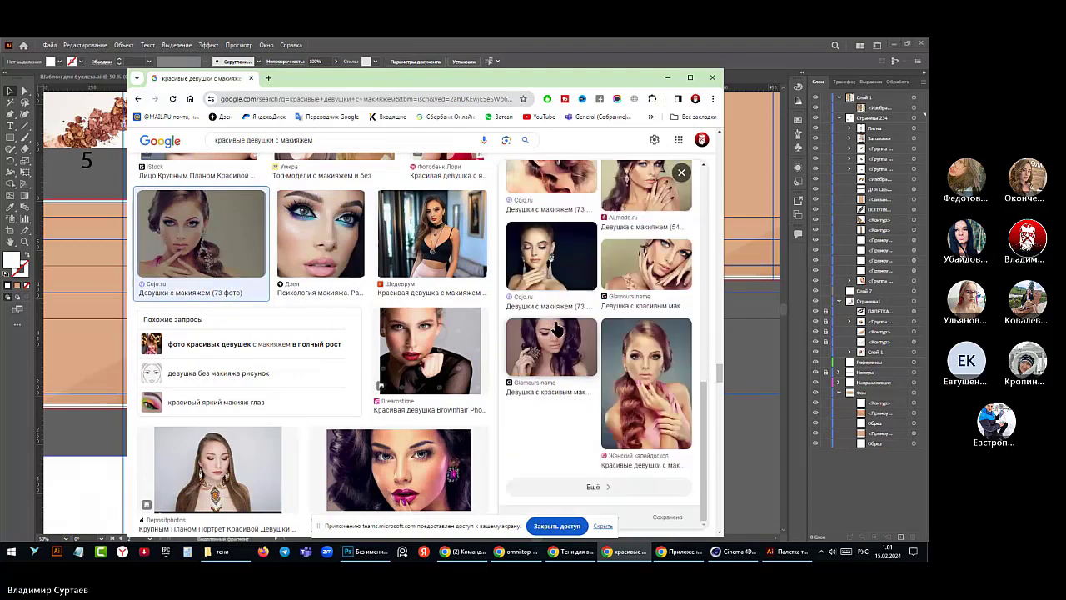
{"action": "left_click", "coordinate": [627, 389]}
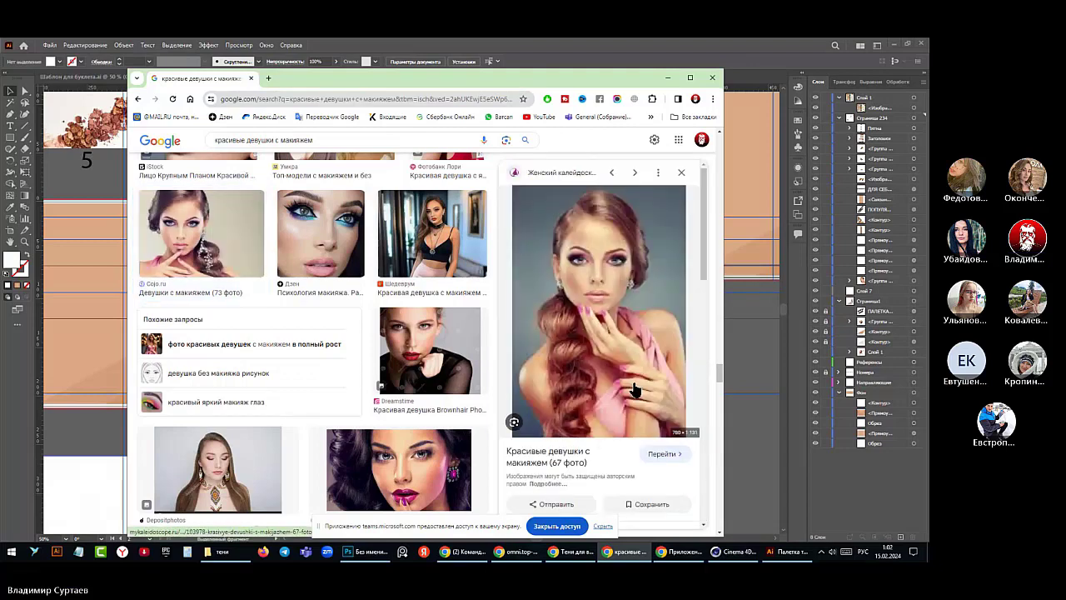
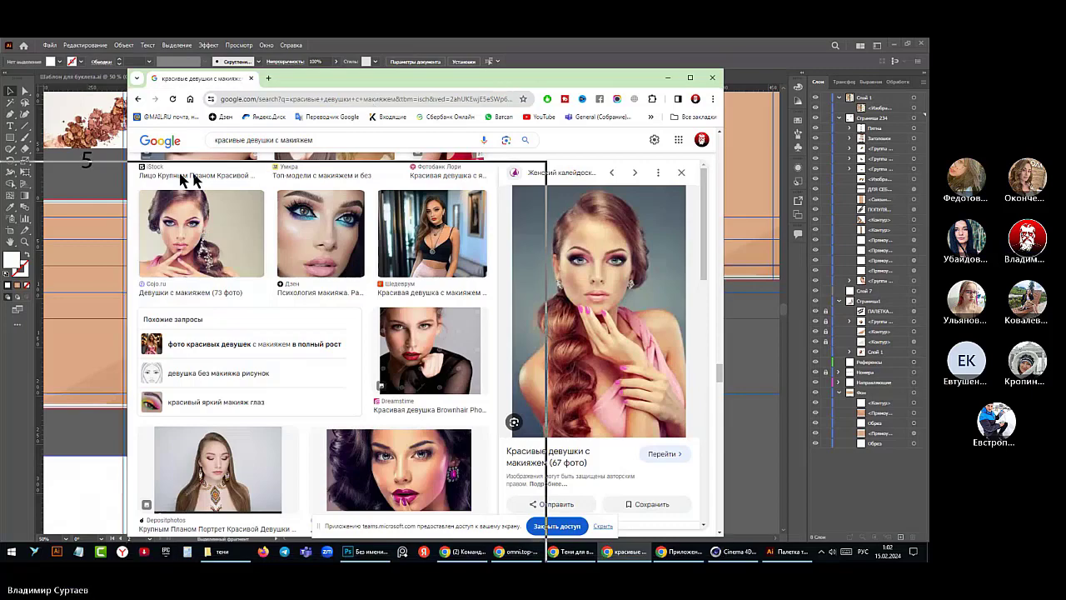
- Move Chrome aside to check the Illustrator brochure, then put it back and scroll the results
{"action": "left_click_drag", "start_coordinate": [374, 80], "coordinate": [166, 175]}
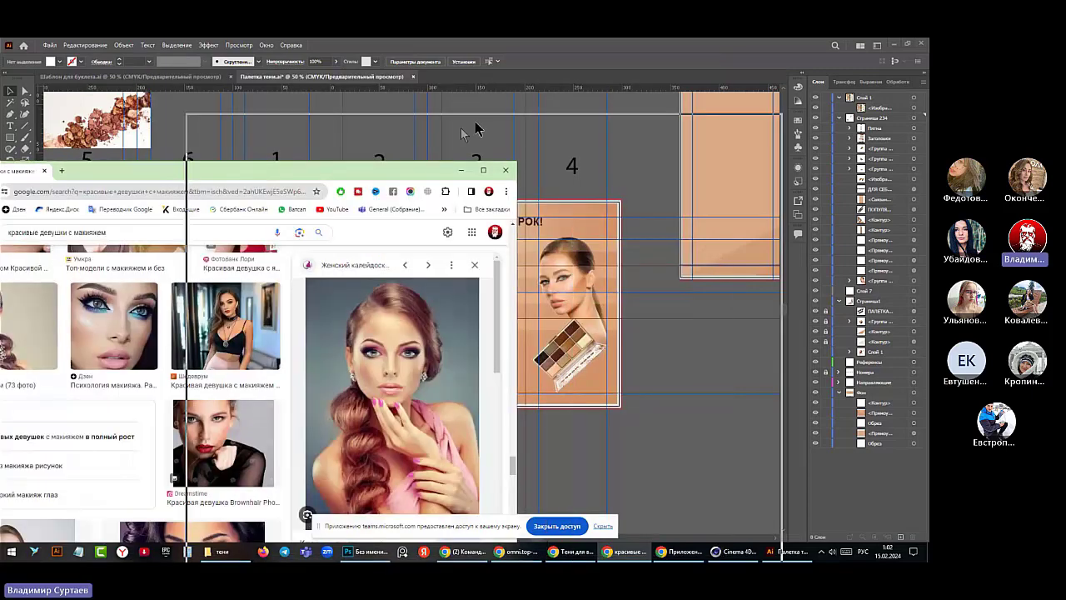
{"action": "left_click_drag", "start_coordinate": [333, 171], "coordinate": [658, 96]}
{"action": "scroll", "coordinate": [492, 305], "scroll_direction": "down", "scroll_amount": 3}
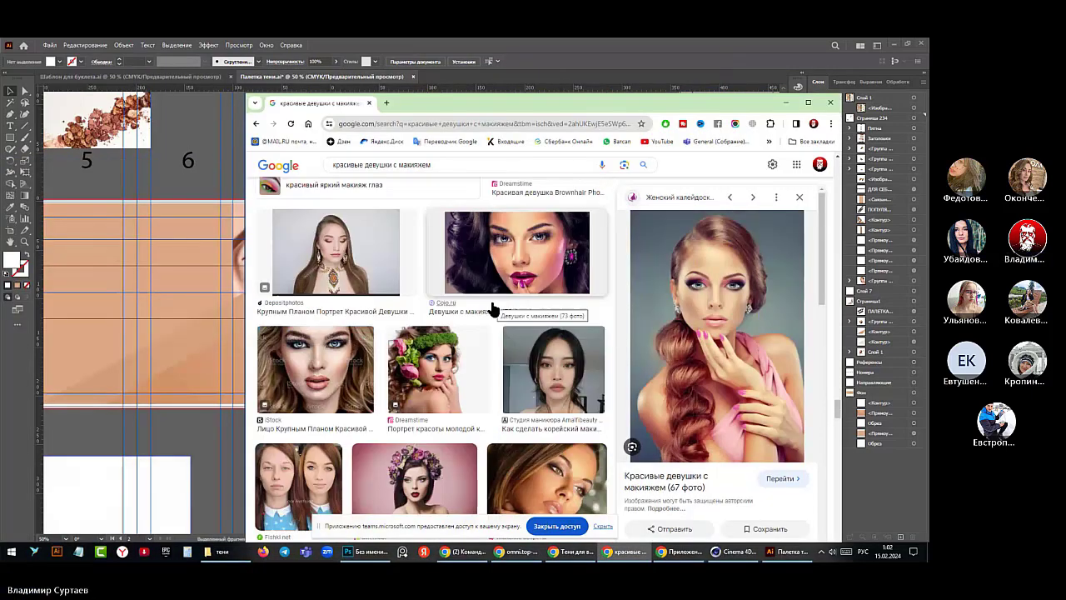
{"action": "scroll", "coordinate": [492, 308], "scroll_direction": "down", "scroll_amount": 5}
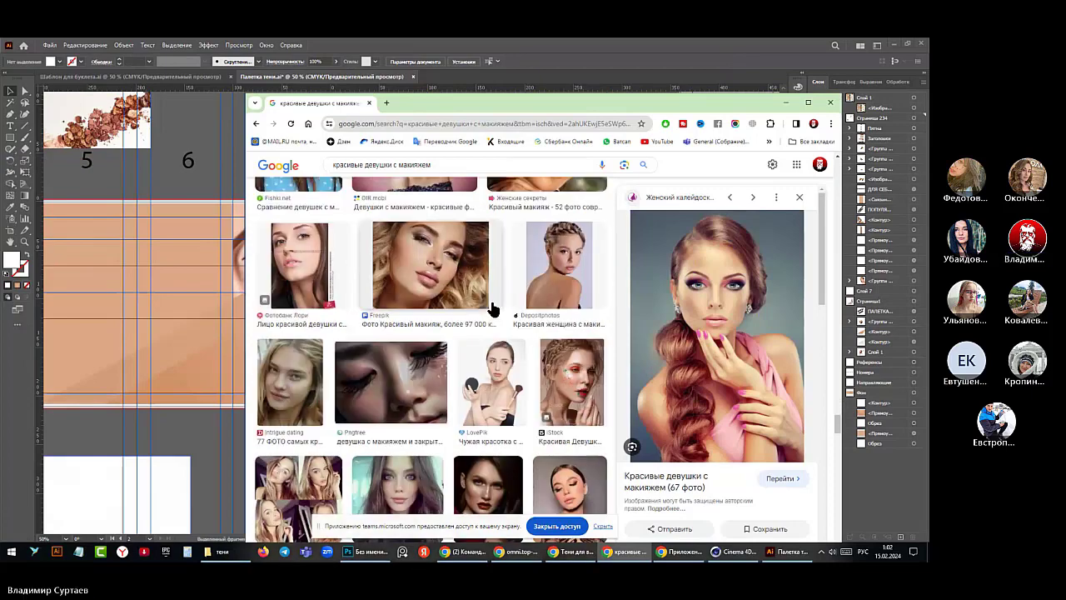
- Preview the Freepik makeup photo and then the related blonde Freepik portrait
{"action": "left_click", "coordinate": [434, 266]}
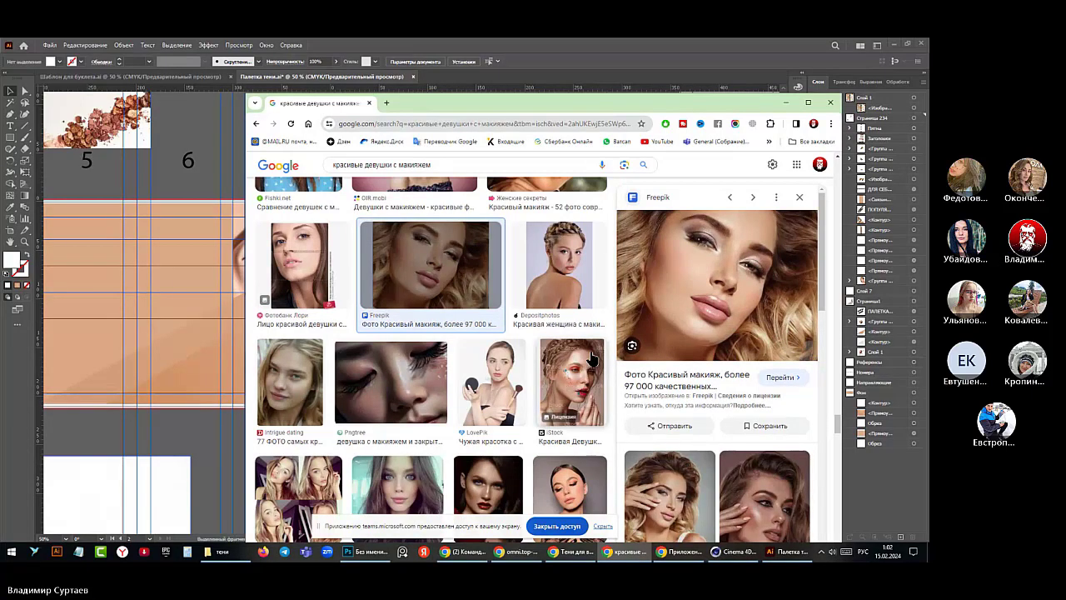
{"action": "scroll", "coordinate": [591, 358], "scroll_direction": "down", "scroll_amount": 3}
{"action": "scroll", "coordinate": [667, 402], "scroll_direction": "down", "scroll_amount": 3}
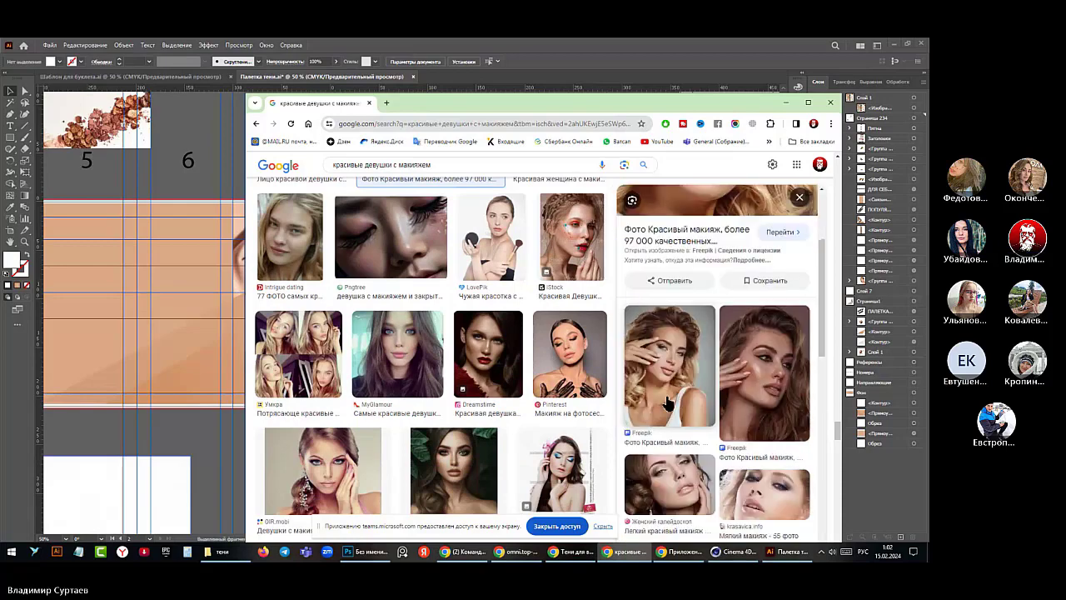
{"action": "left_click", "coordinate": [666, 402]}
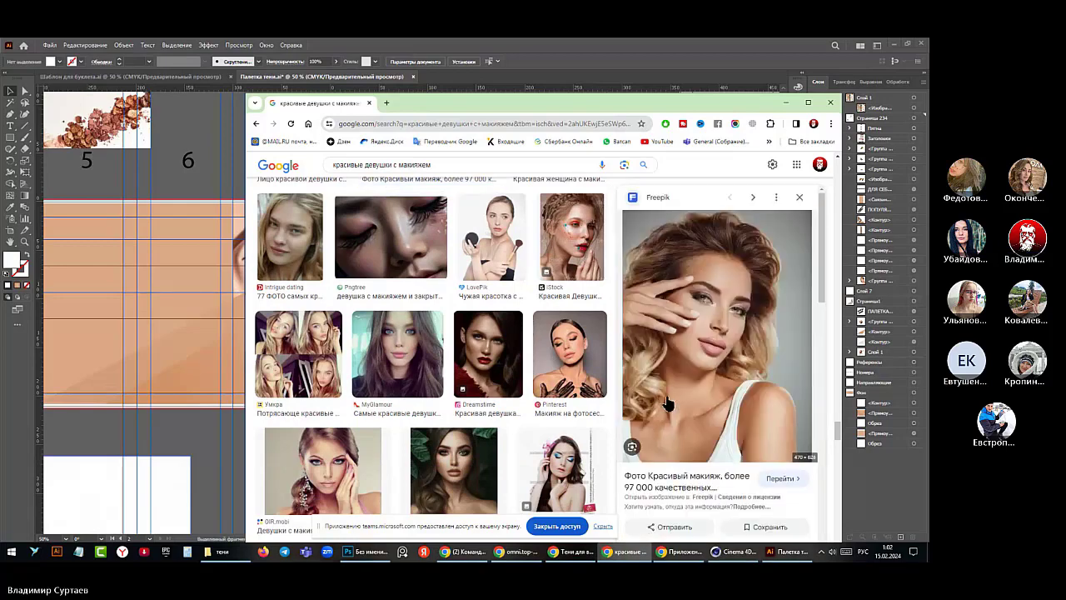
{"action": "scroll", "coordinate": [666, 402], "scroll_direction": "down", "scroll_amount": 5}
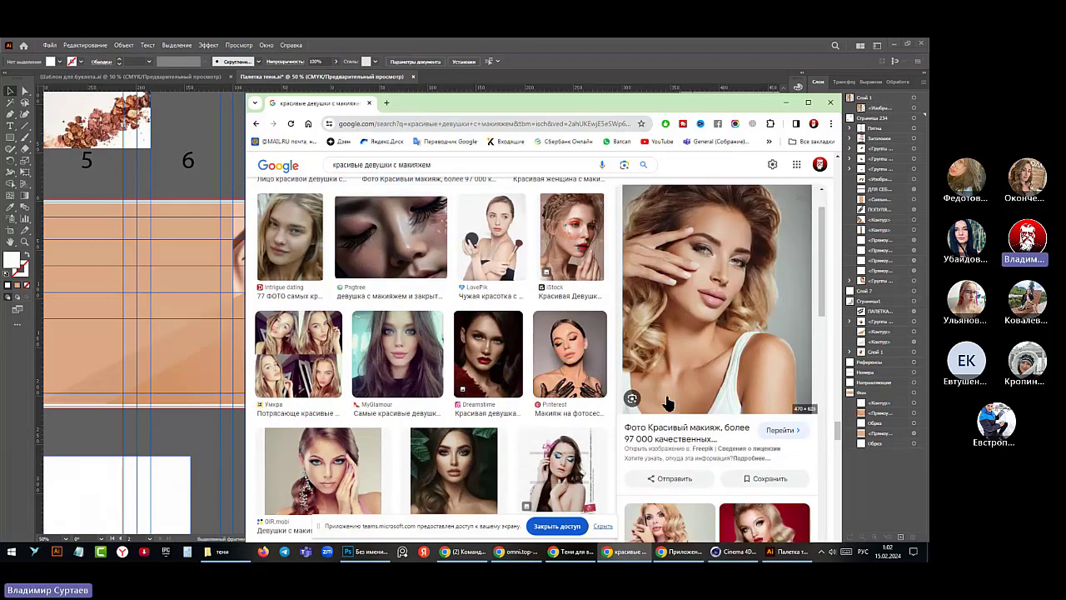
{"action": "scroll", "coordinate": [666, 403], "scroll_direction": "down", "scroll_amount": 3}
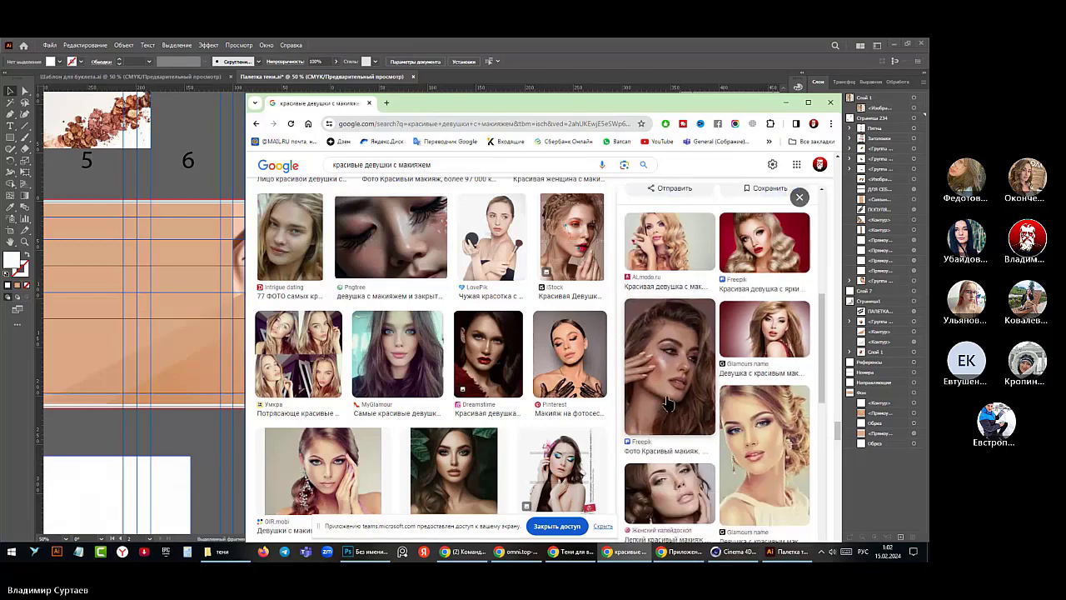
{"action": "scroll", "coordinate": [666, 402], "scroll_direction": "down", "scroll_amount": 3}
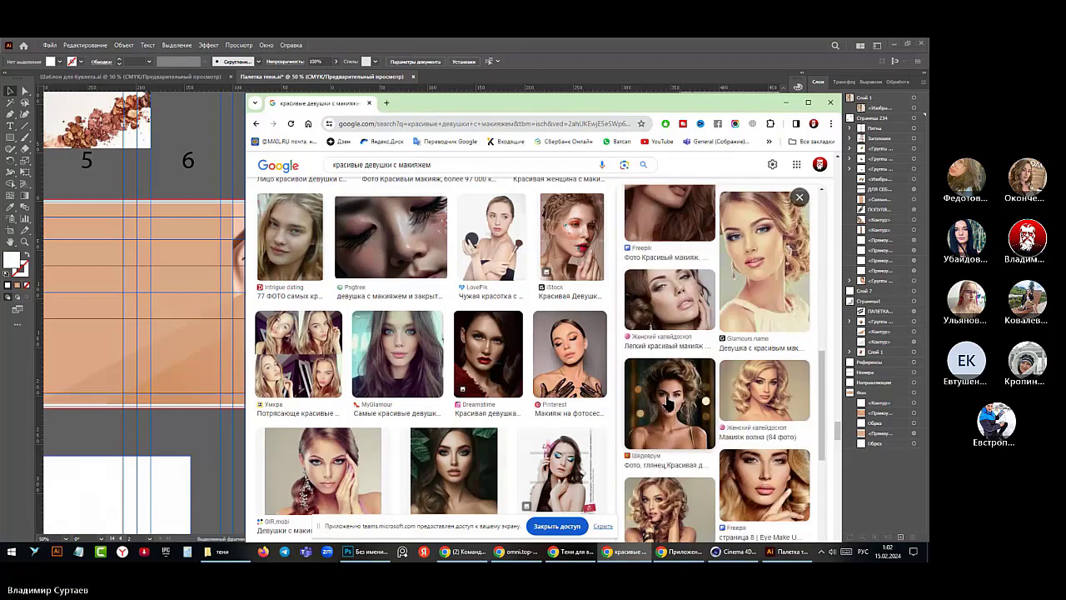
{"action": "scroll", "coordinate": [647, 435], "scroll_direction": "down", "scroll_amount": 3}
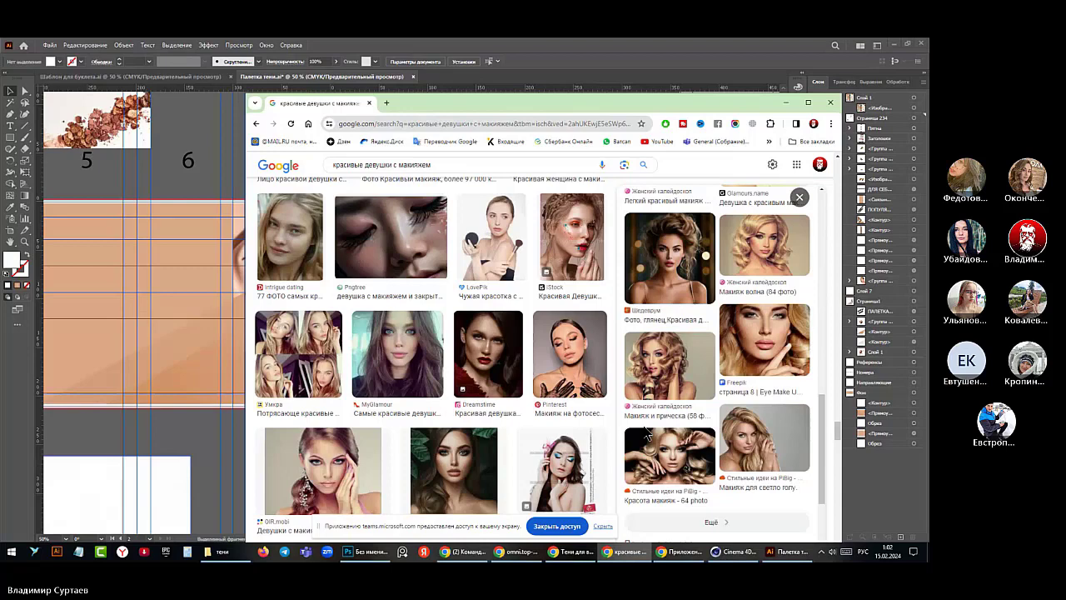
{"action": "left_click", "coordinate": [736, 438]}
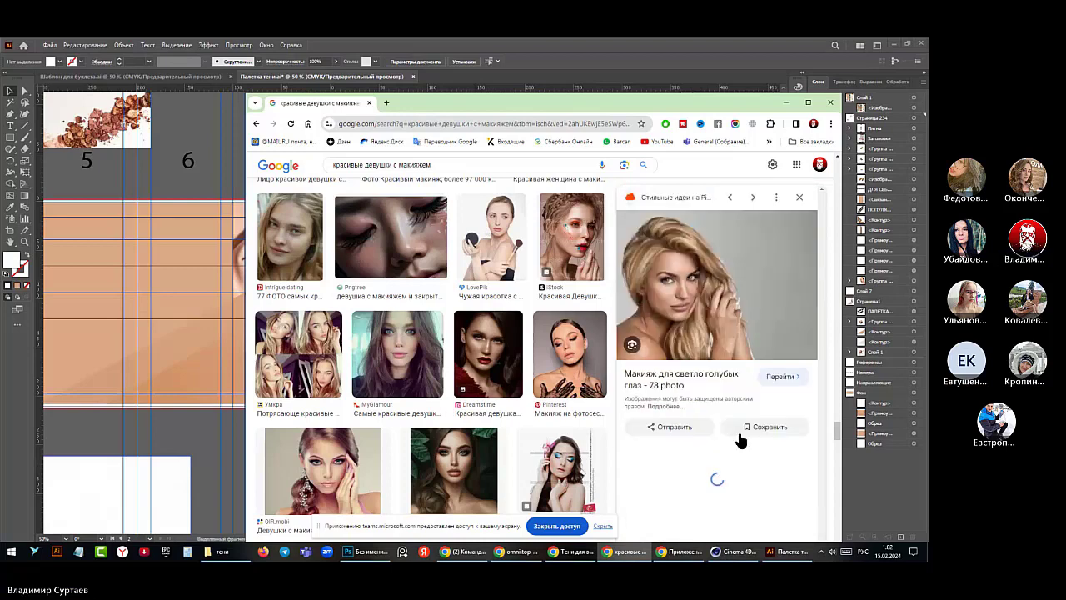
{"action": "scroll", "coordinate": [724, 398], "scroll_direction": "down", "scroll_amount": 1}
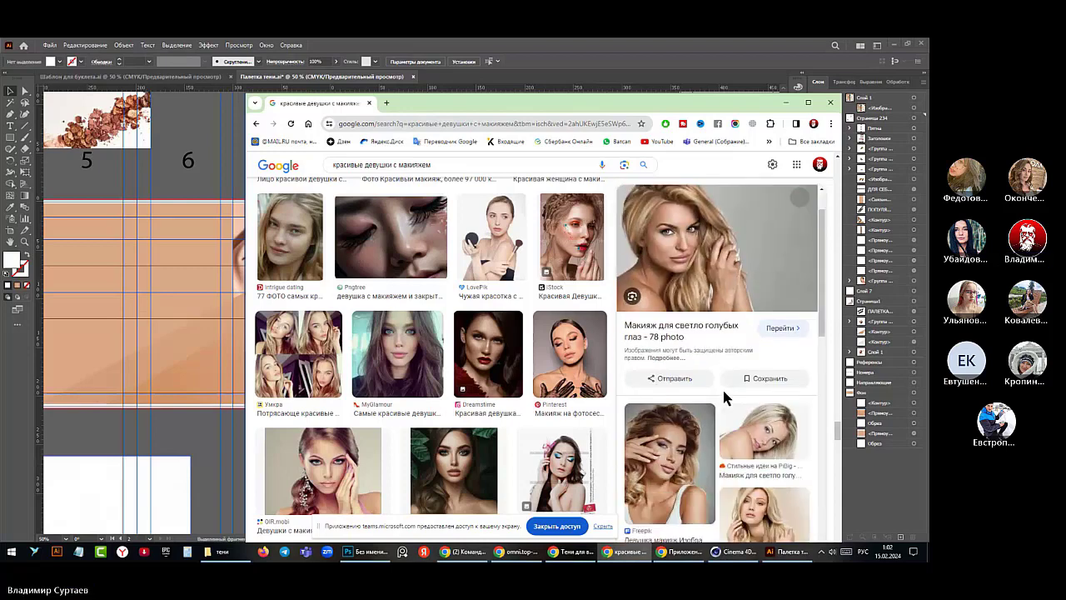
{"action": "scroll", "coordinate": [722, 387], "scroll_direction": "down", "scroll_amount": 3}
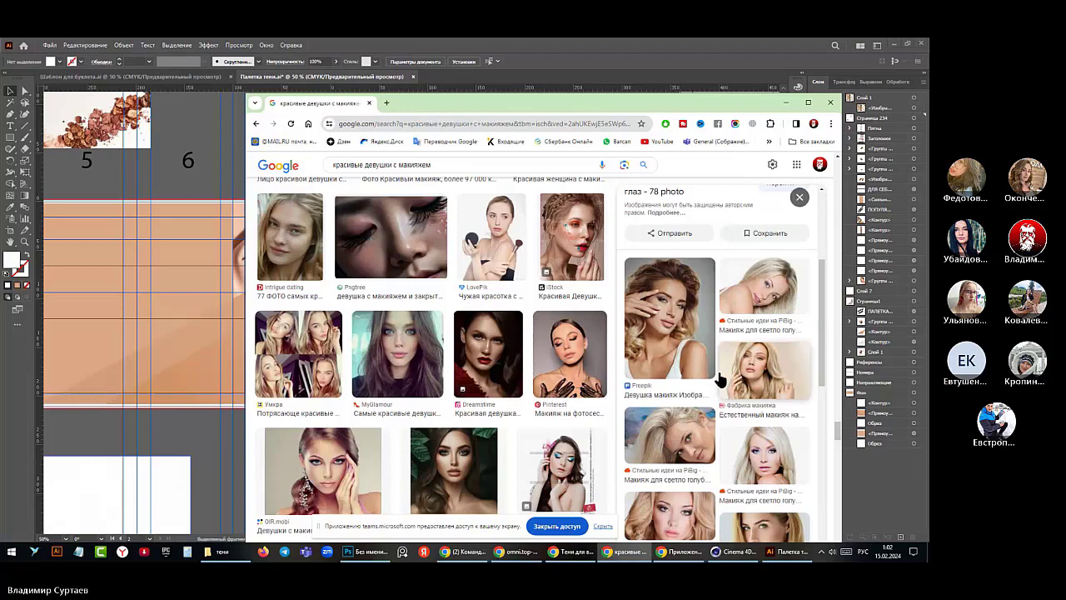
{"action": "scroll", "coordinate": [720, 379], "scroll_direction": "down", "scroll_amount": 4}
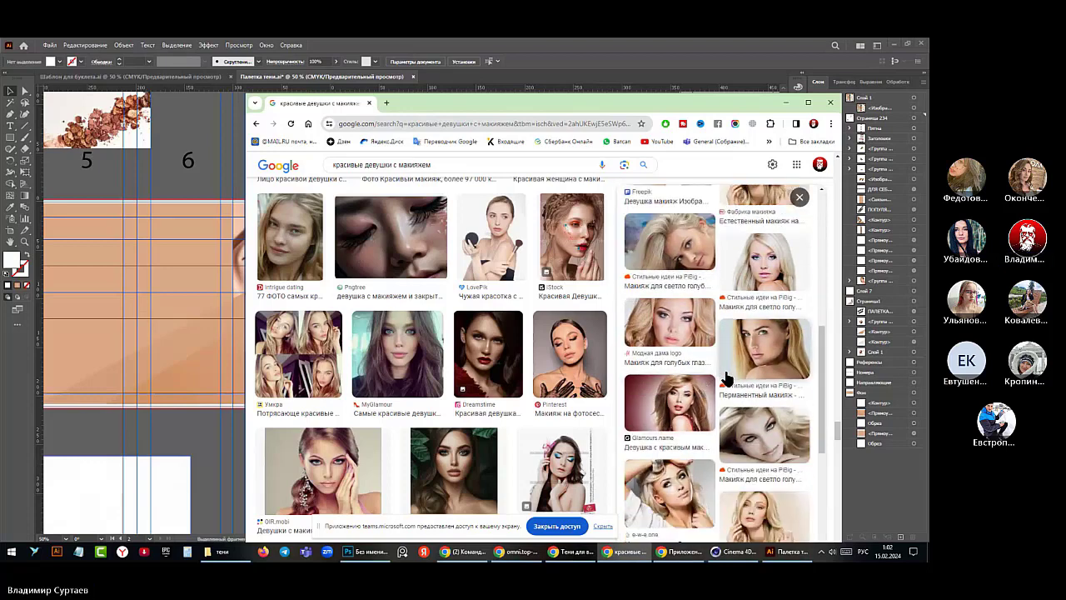
{"action": "scroll", "coordinate": [724, 376], "scroll_direction": "down", "scroll_amount": 3}
{"action": "scroll", "coordinate": [723, 379], "scroll_direction": "down", "scroll_amount": 2}
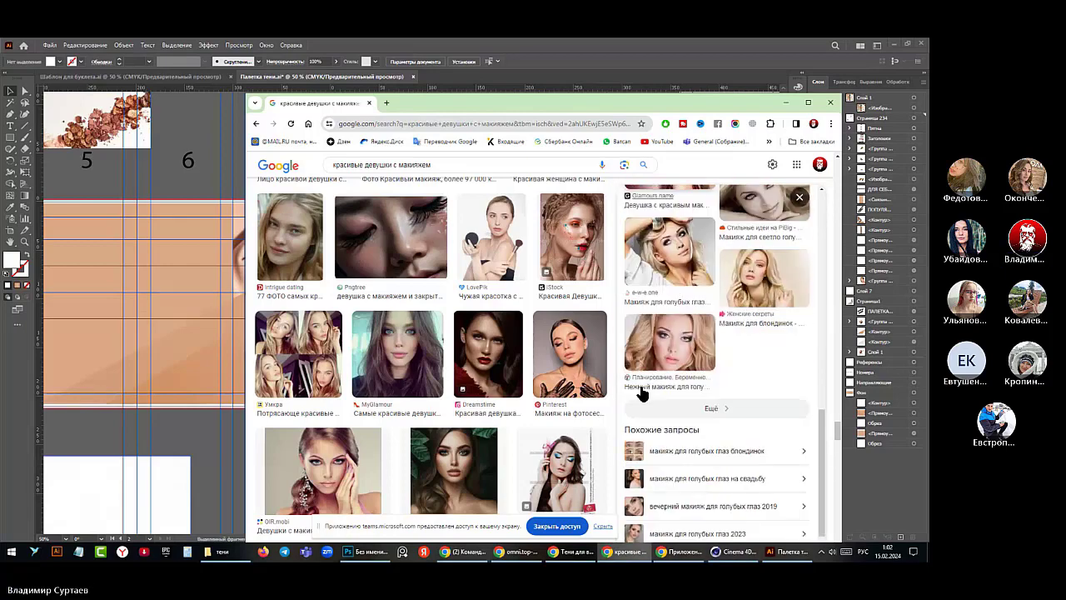
{"action": "scroll", "coordinate": [559, 406], "scroll_direction": "down", "scroll_amount": 5}
{"action": "scroll", "coordinate": [560, 407], "scroll_direction": "down", "scroll_amount": 8}
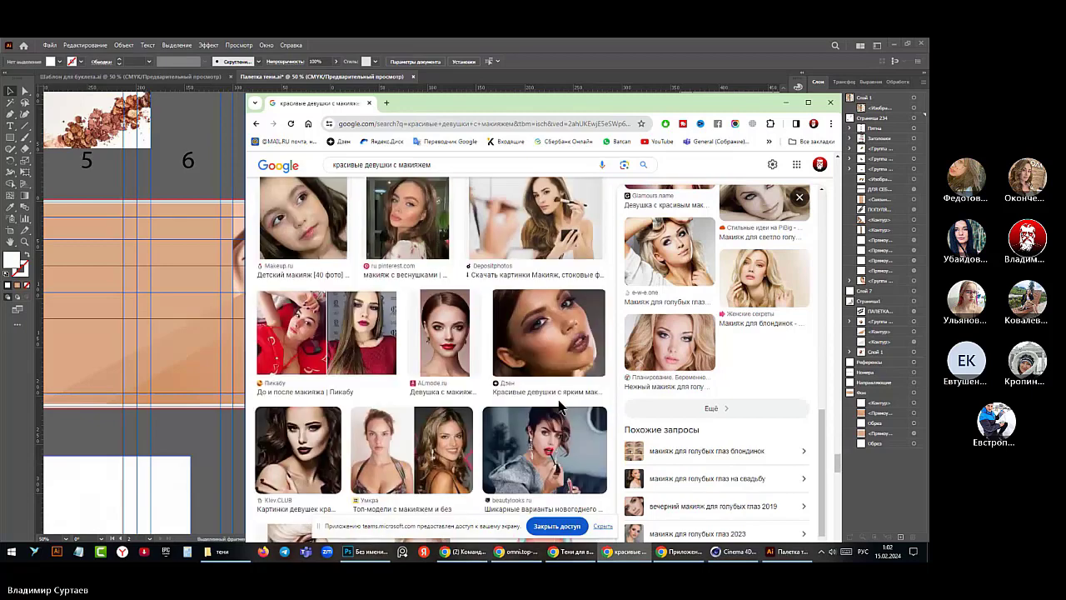
{"action": "scroll", "coordinate": [560, 406], "scroll_direction": "down", "scroll_amount": 10}
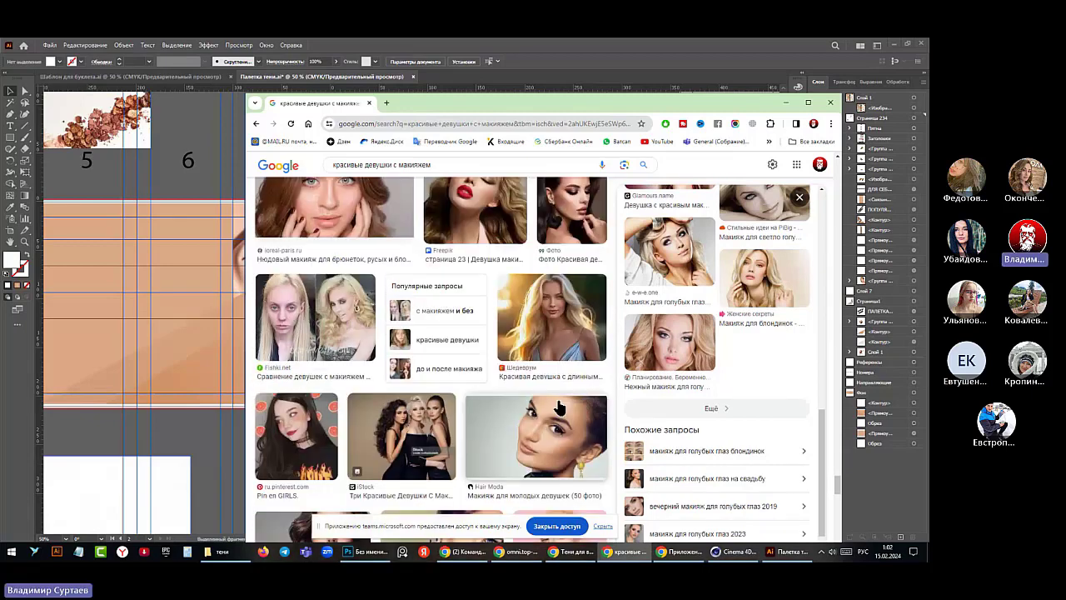
{"action": "scroll", "coordinate": [559, 406], "scroll_direction": "down", "scroll_amount": 1}
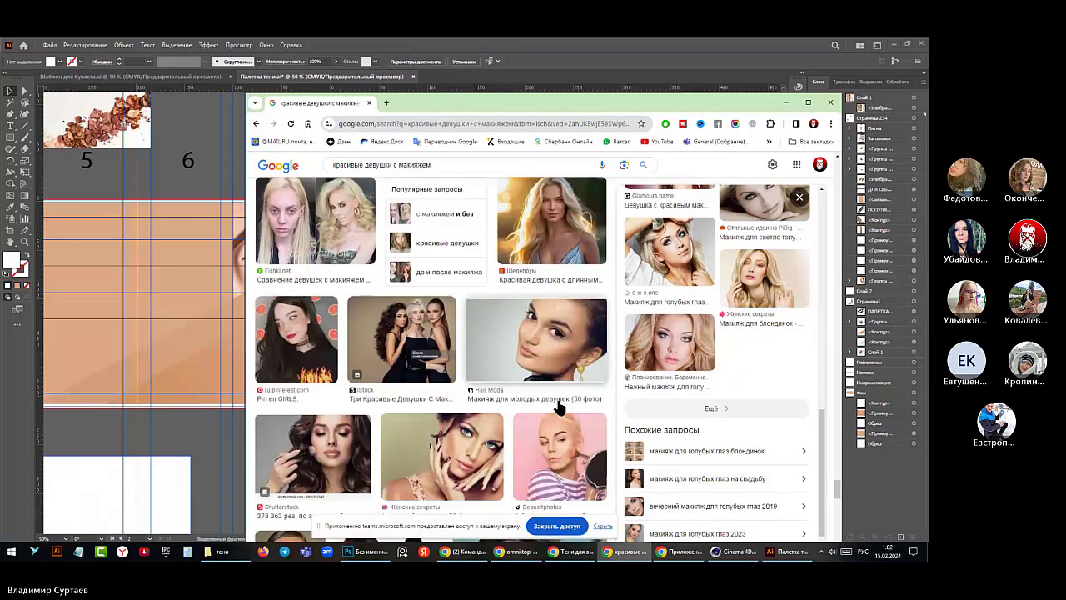
{"action": "scroll", "coordinate": [560, 406], "scroll_direction": "down", "scroll_amount": 3}
{"action": "scroll", "coordinate": [560, 406], "scroll_direction": "down", "scroll_amount": 5}
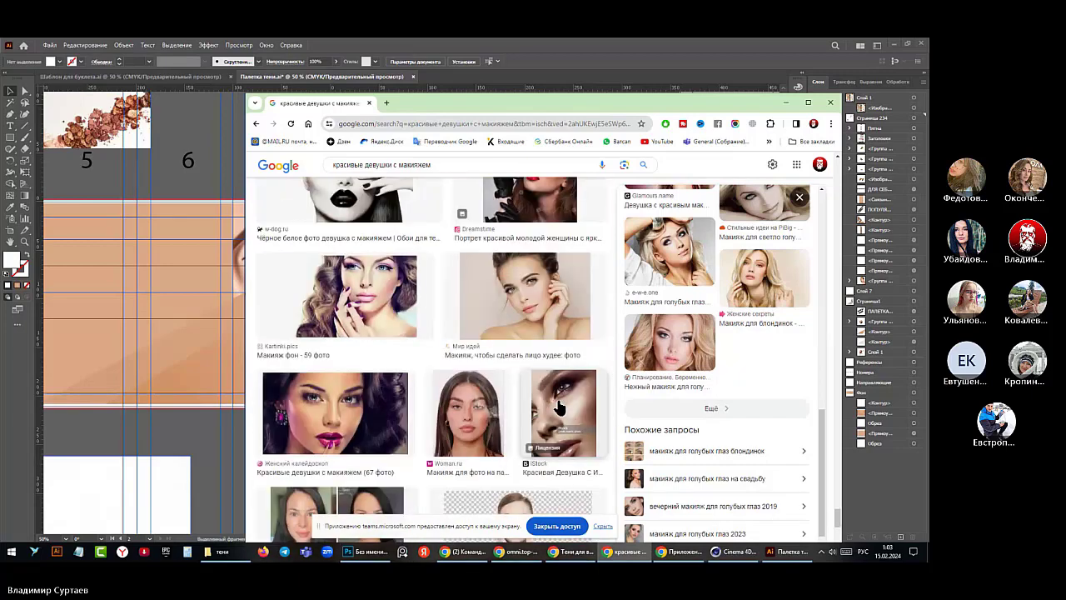
{"action": "scroll", "coordinate": [560, 407], "scroll_direction": "down", "scroll_amount": 2}
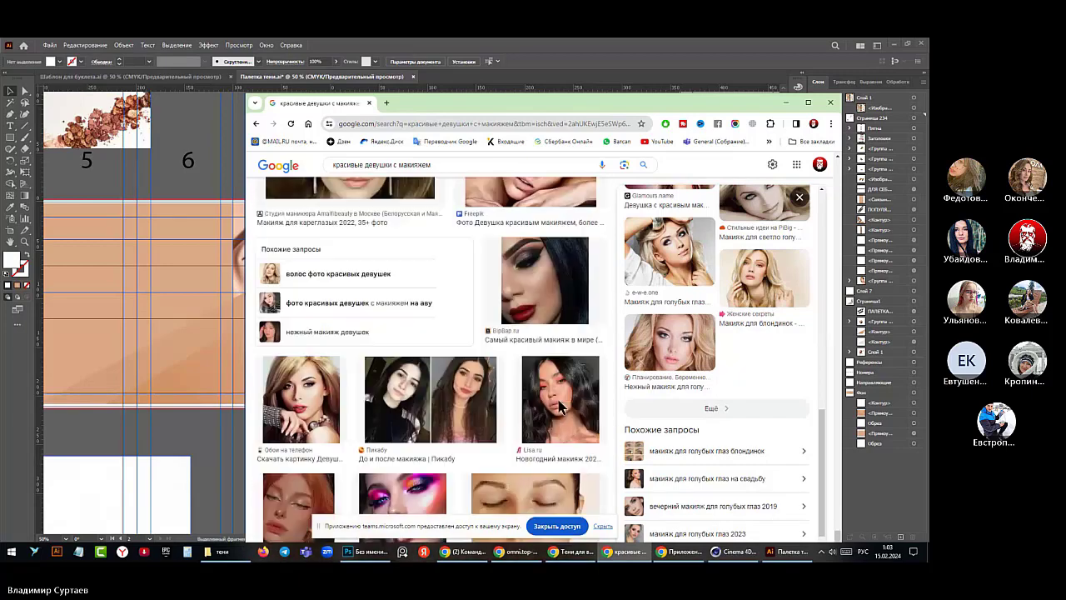
{"action": "scroll", "coordinate": [559, 407], "scroll_direction": "down", "scroll_amount": 6}
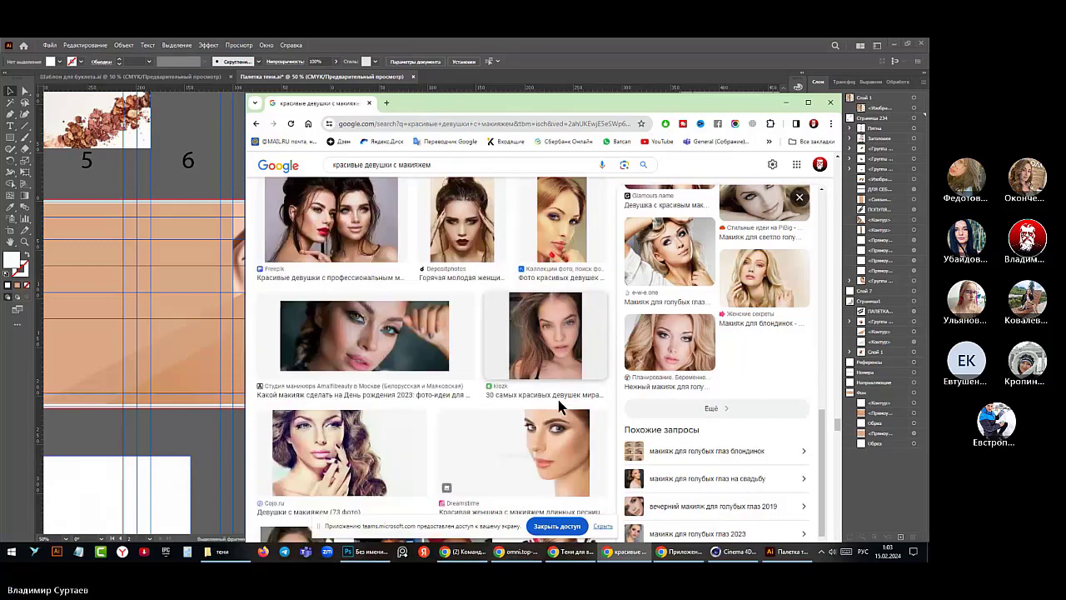
{"action": "scroll", "coordinate": [560, 407], "scroll_direction": "down", "scroll_amount": 2}
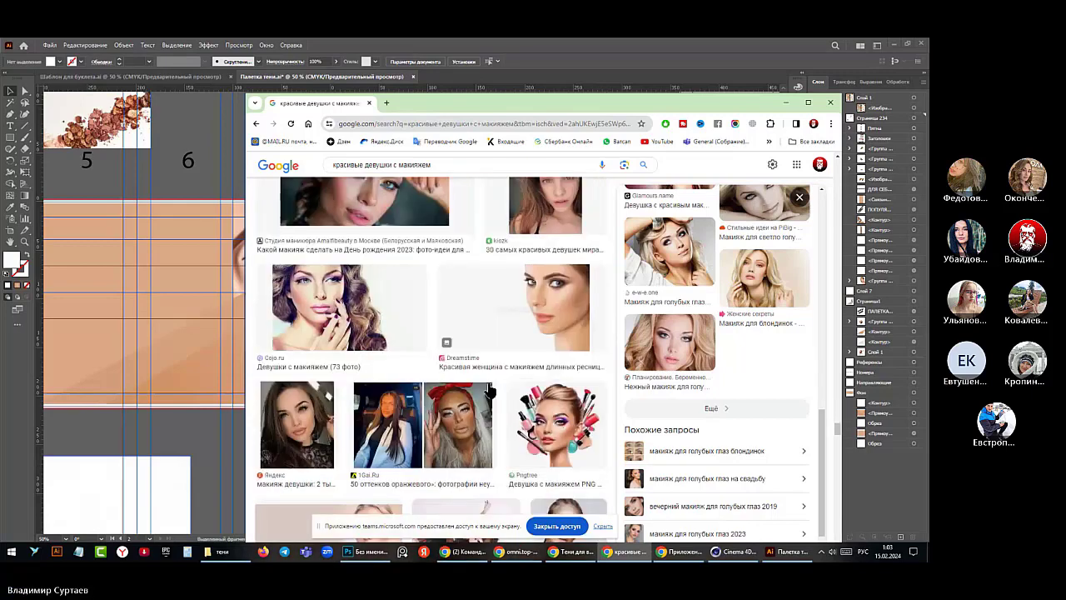
- Preview the Cojo.ru curly-haired model photo and scroll through its related images
{"action": "left_click", "coordinate": [341, 325]}
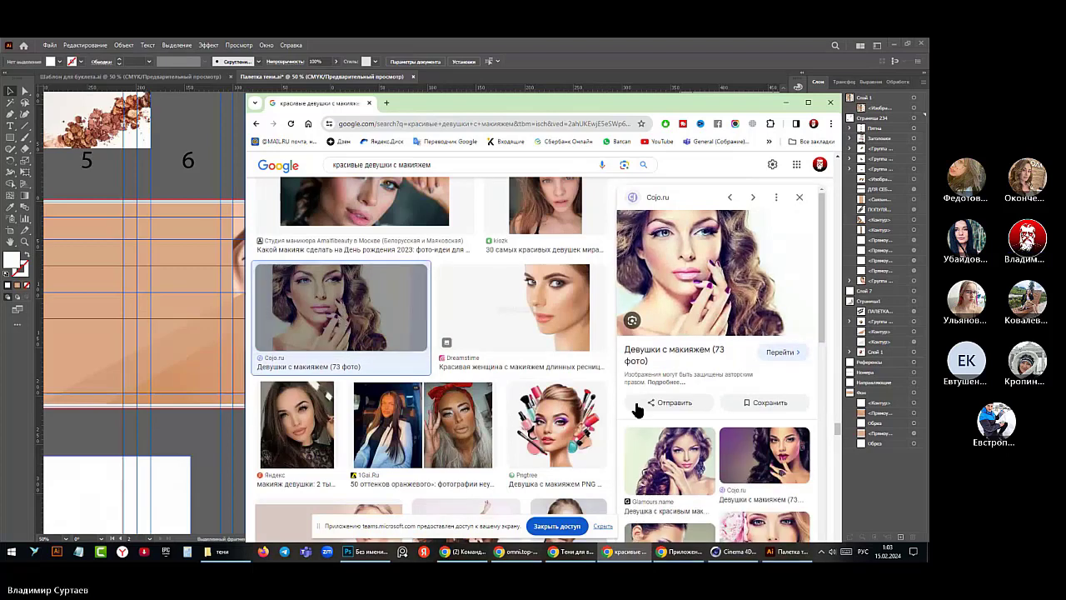
{"action": "scroll", "coordinate": [669, 402], "scroll_direction": "down", "scroll_amount": 1}
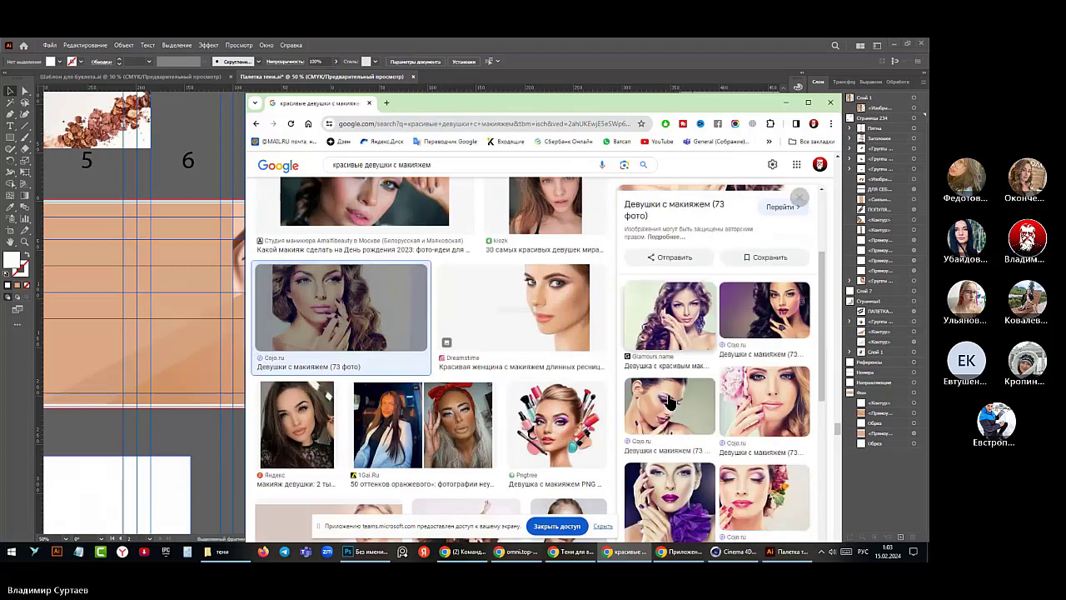
{"action": "scroll", "coordinate": [669, 402], "scroll_direction": "down", "scroll_amount": 2}
{"action": "scroll", "coordinate": [668, 403], "scroll_direction": "down", "scroll_amount": 2}
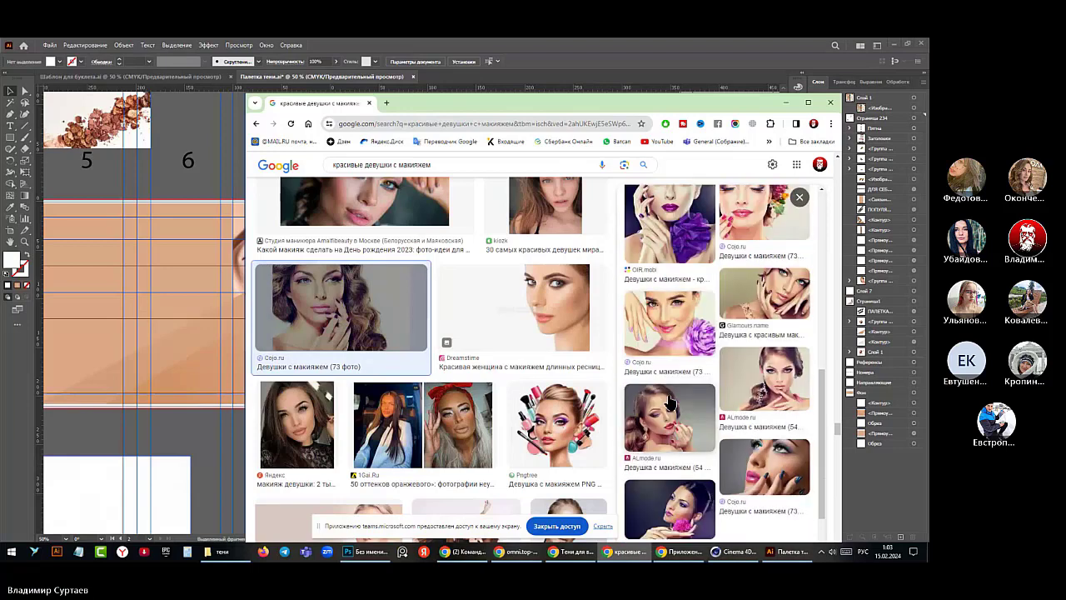
{"action": "scroll", "coordinate": [669, 402], "scroll_direction": "down", "scroll_amount": 1}
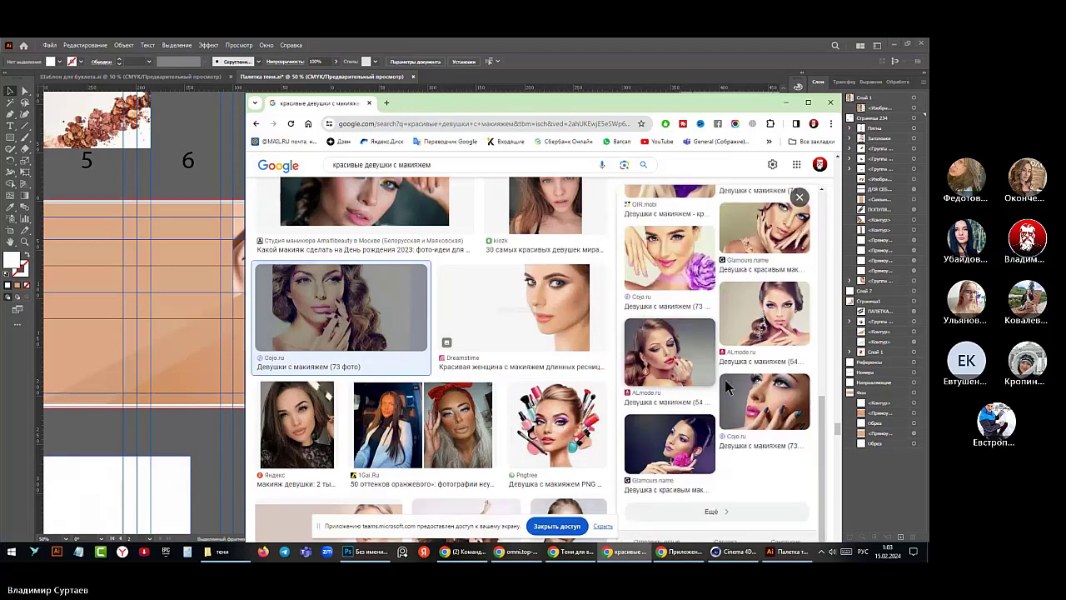
{"action": "scroll", "coordinate": [694, 307], "scroll_direction": "up", "scroll_amount": 5}
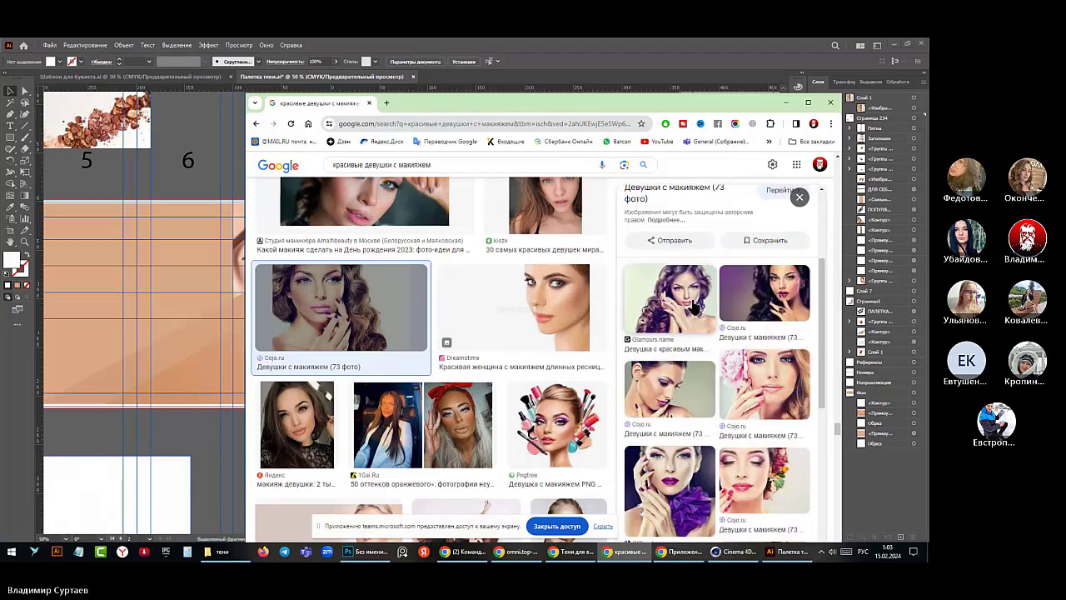
- Preview the related Glamours.name and OIR.mobi makeup photos
{"action": "left_click", "coordinate": [694, 306]}
{"action": "scroll", "coordinate": [695, 310], "scroll_direction": "down", "scroll_amount": 5}
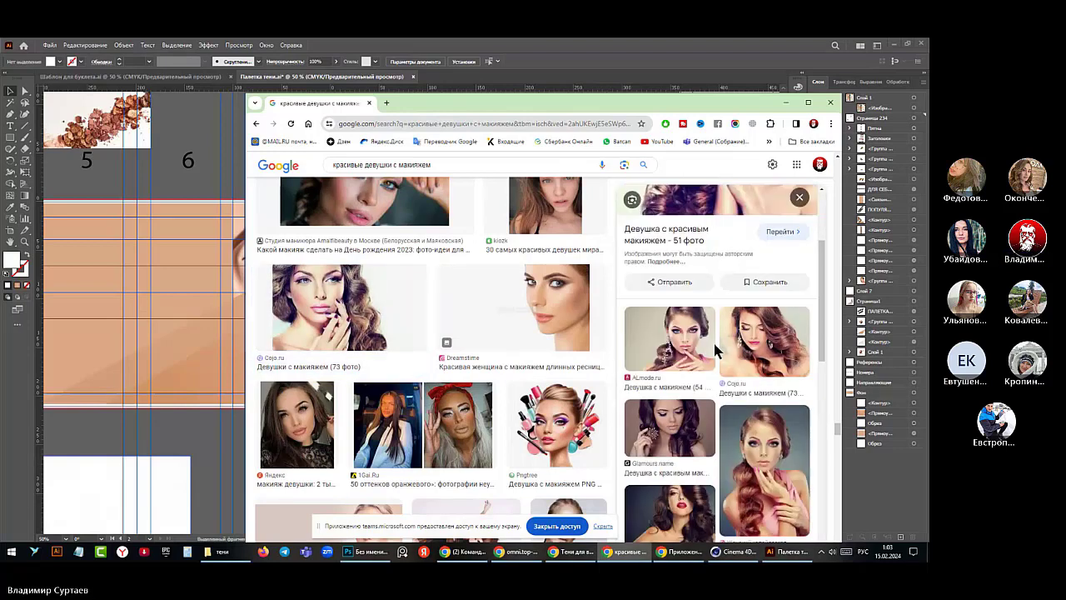
{"action": "scroll", "coordinate": [713, 352], "scroll_direction": "down", "scroll_amount": 5}
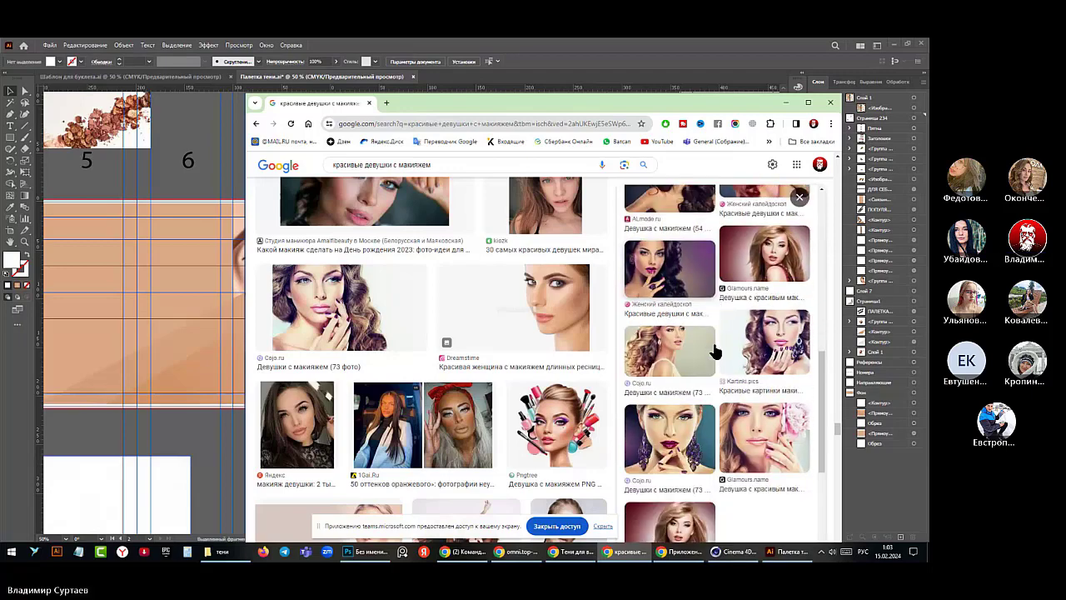
{"action": "scroll", "coordinate": [713, 351], "scroll_direction": "down", "scroll_amount": 2}
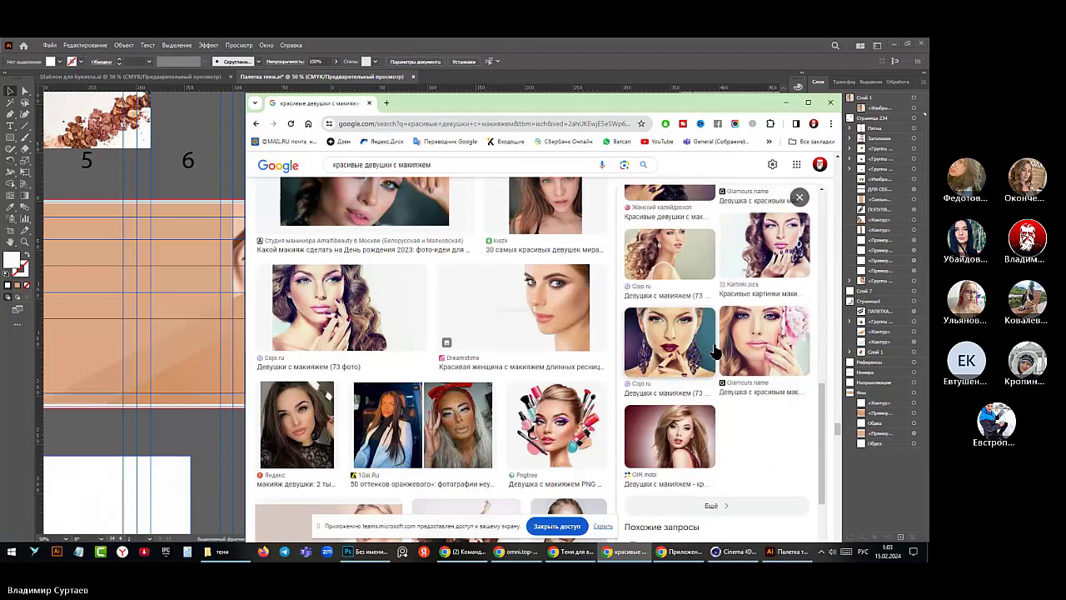
{"action": "left_click", "coordinate": [677, 428]}
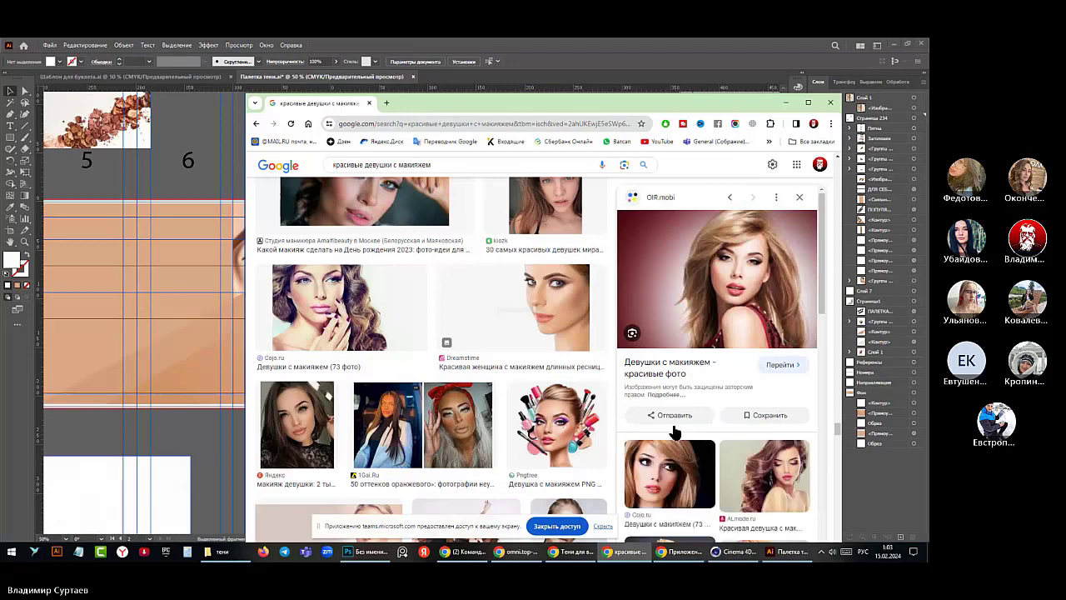
{"action": "scroll", "coordinate": [677, 428], "scroll_direction": "down", "scroll_amount": 2}
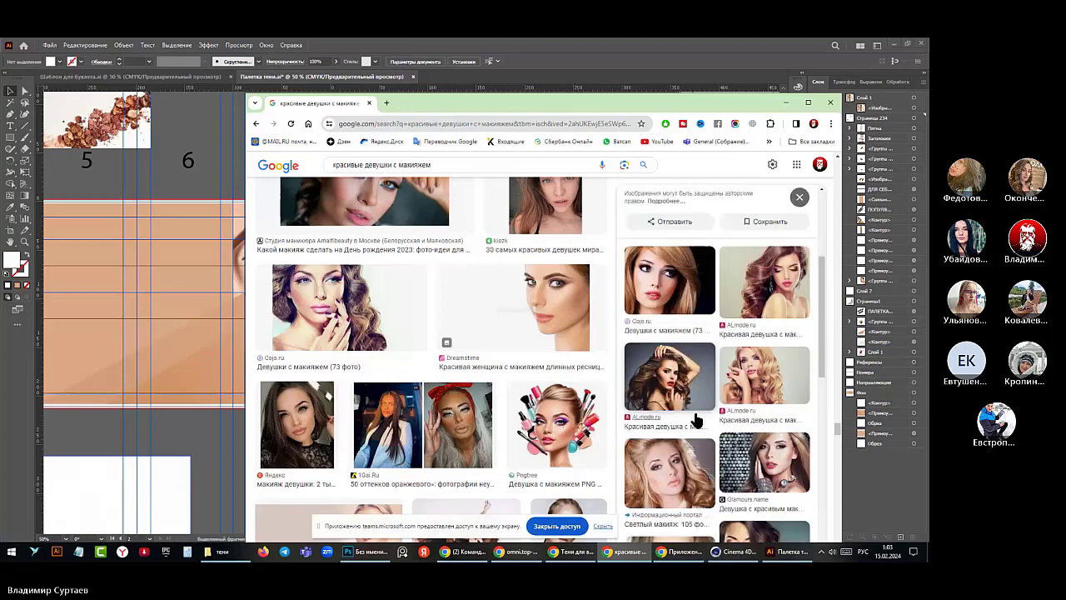
- Preview the ALmode.ru blonde portrait and scroll through its related images
{"action": "left_click", "coordinate": [752, 387]}
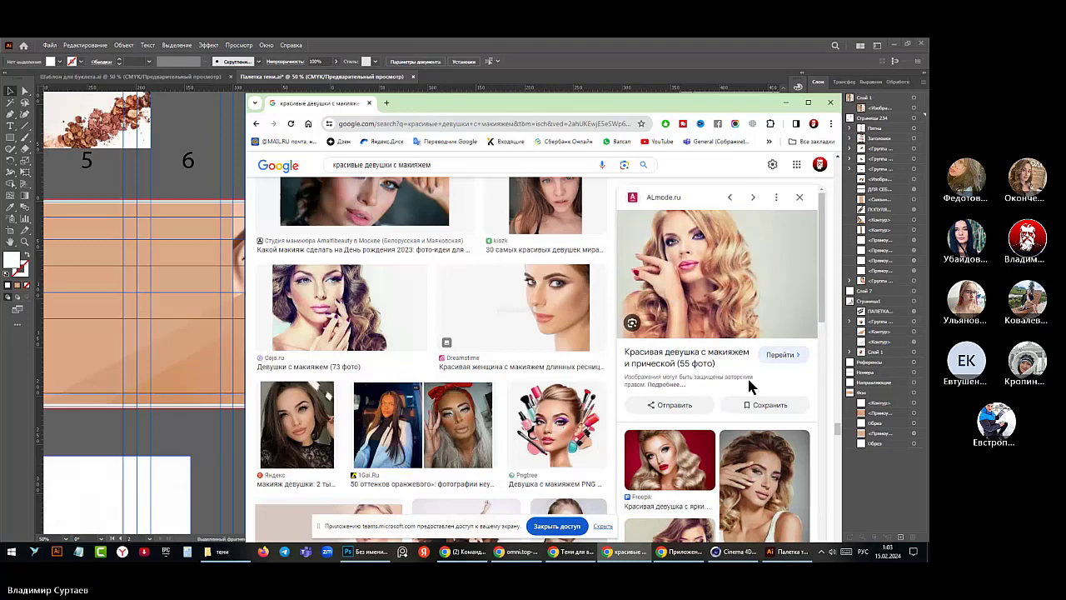
{"action": "scroll", "coordinate": [748, 384], "scroll_direction": "down", "scroll_amount": 3}
{"action": "scroll", "coordinate": [748, 385], "scroll_direction": "down", "scroll_amount": 2}
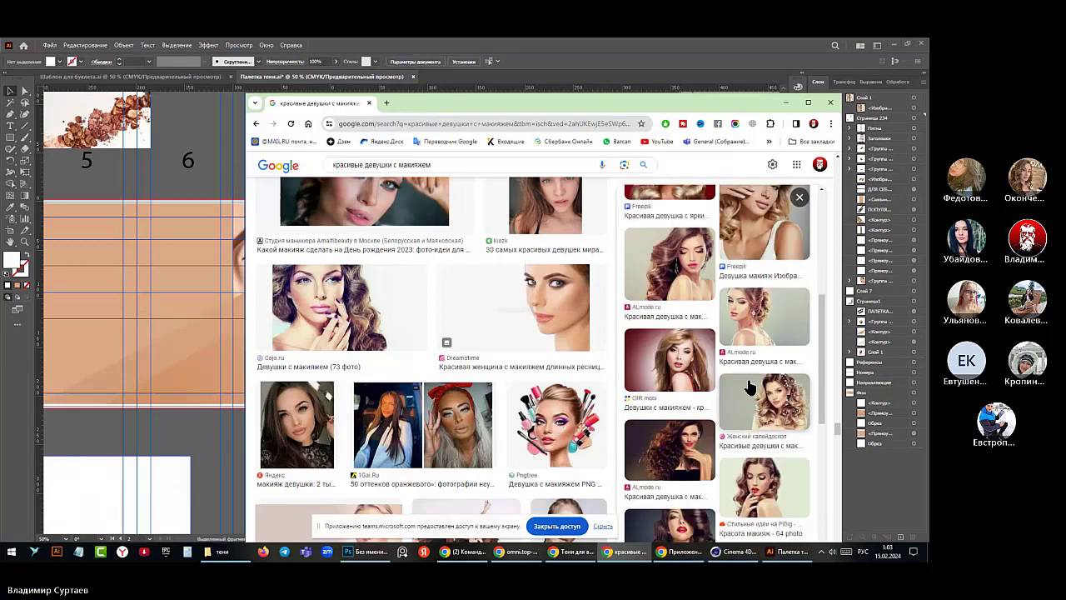
- Change the search to 'красивые блондинки с макияжем' and browse the results
{"action": "double_click", "coordinate": [393, 164]}
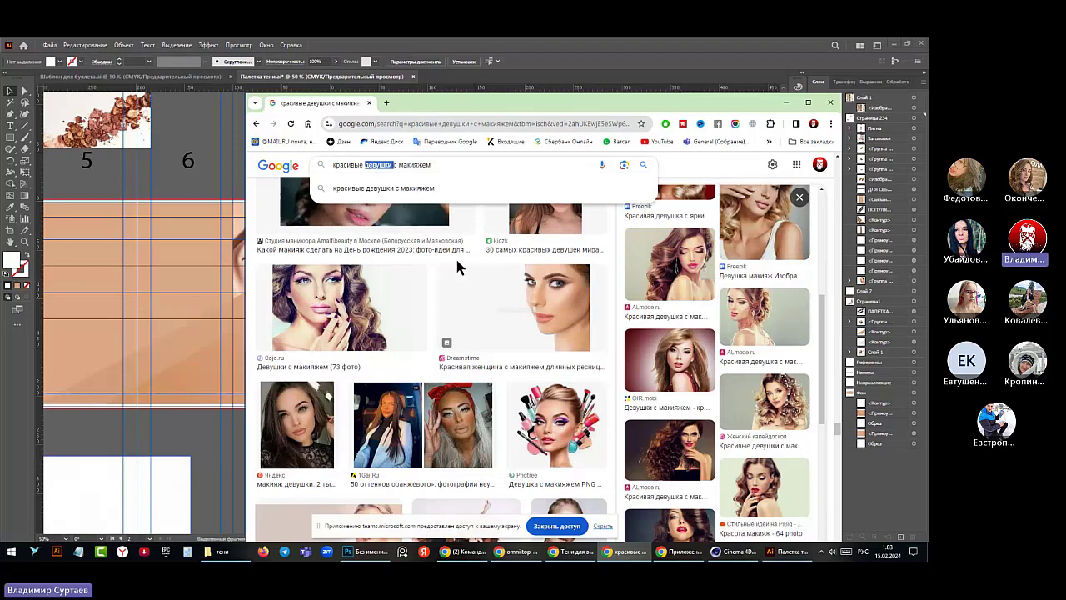
{"action": "type", "text": "блонс"}
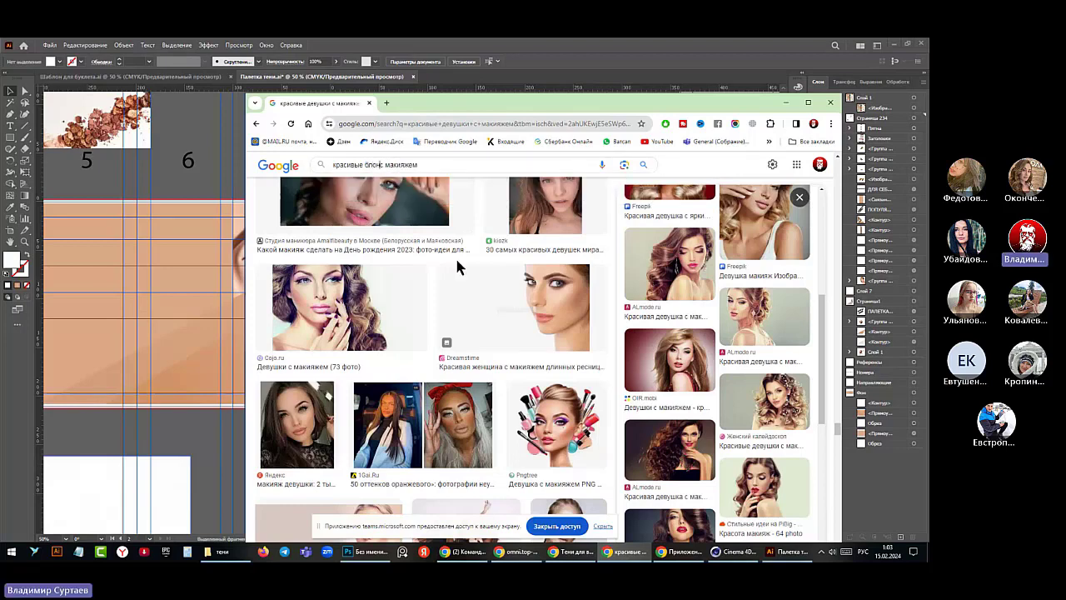
{"action": "type", "text": "динки"}
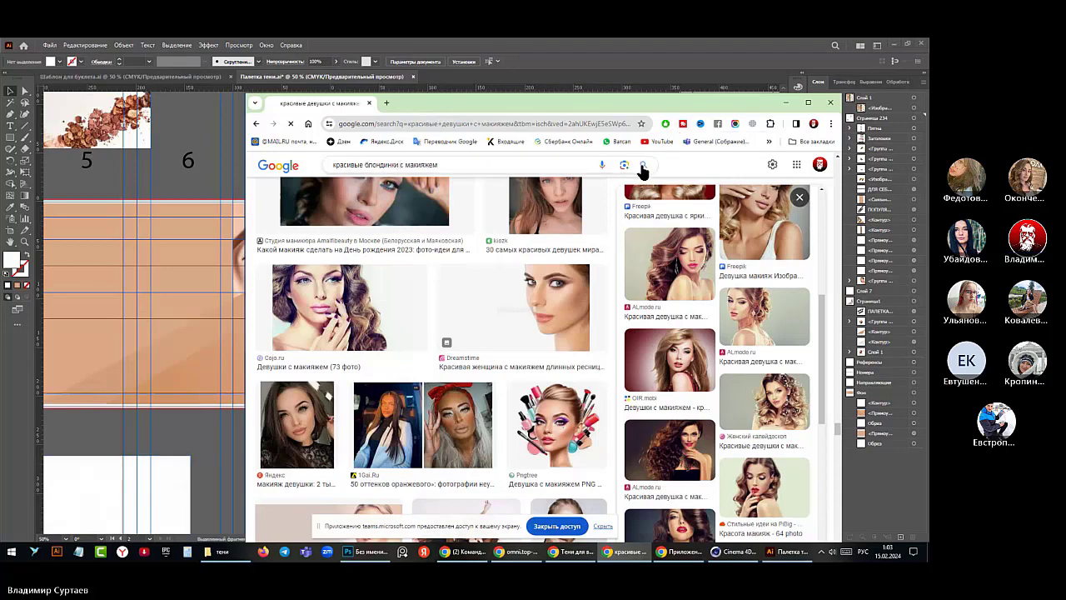
{"action": "left_click", "coordinate": [642, 165]}
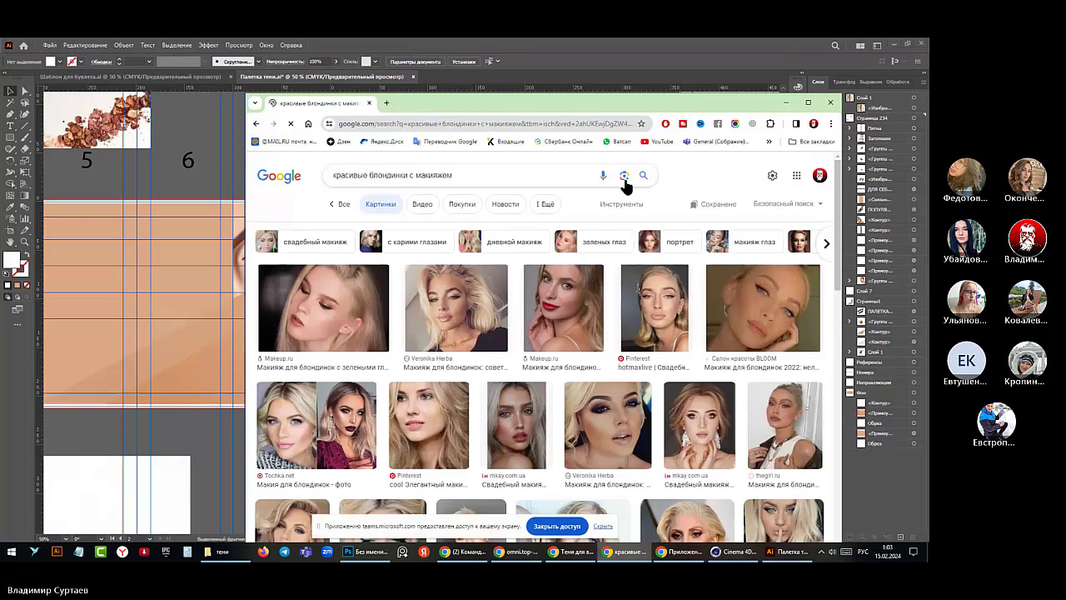
{"action": "scroll", "coordinate": [627, 181], "scroll_direction": "down", "scroll_amount": 1}
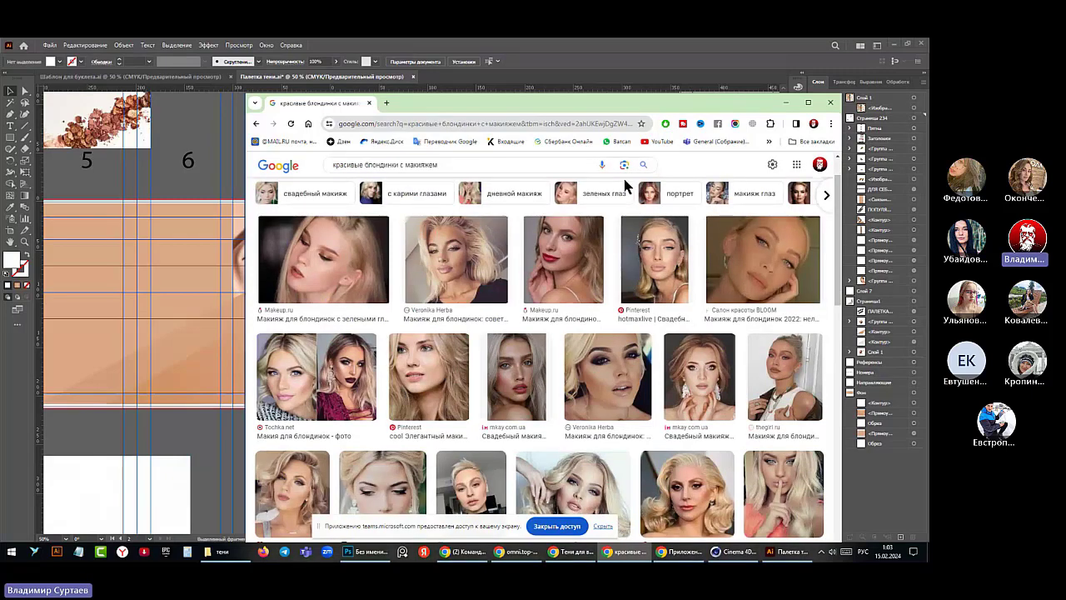
{"action": "scroll", "coordinate": [626, 185], "scroll_direction": "down", "scroll_amount": 1}
{"action": "scroll", "coordinate": [626, 185], "scroll_direction": "down", "scroll_amount": 3}
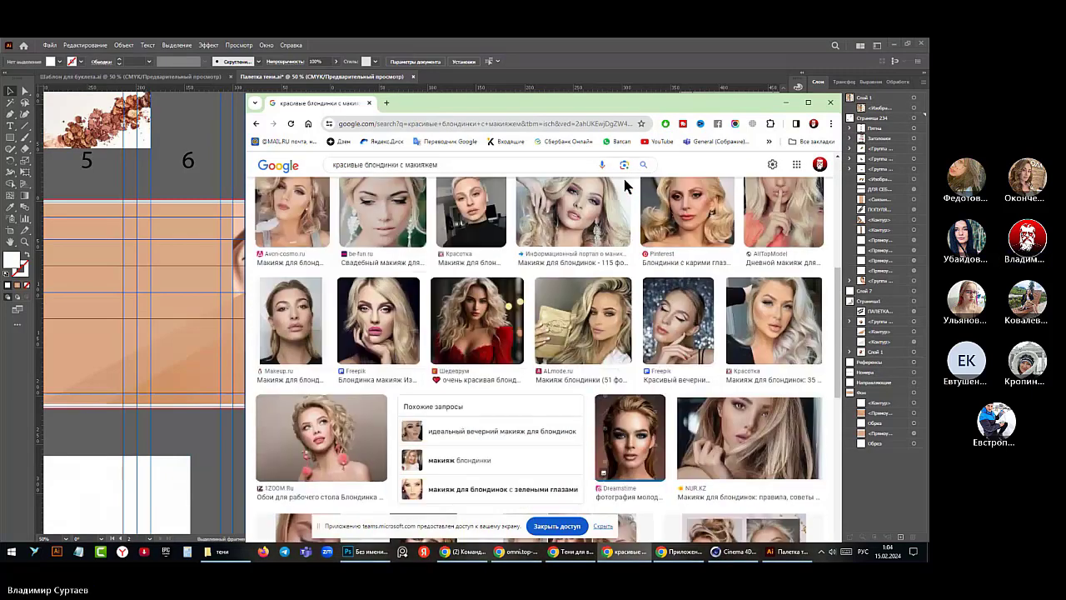
{"action": "scroll", "coordinate": [627, 185], "scroll_direction": "down", "scroll_amount": 1}
{"action": "scroll", "coordinate": [627, 185], "scroll_direction": "up", "scroll_amount": 2}
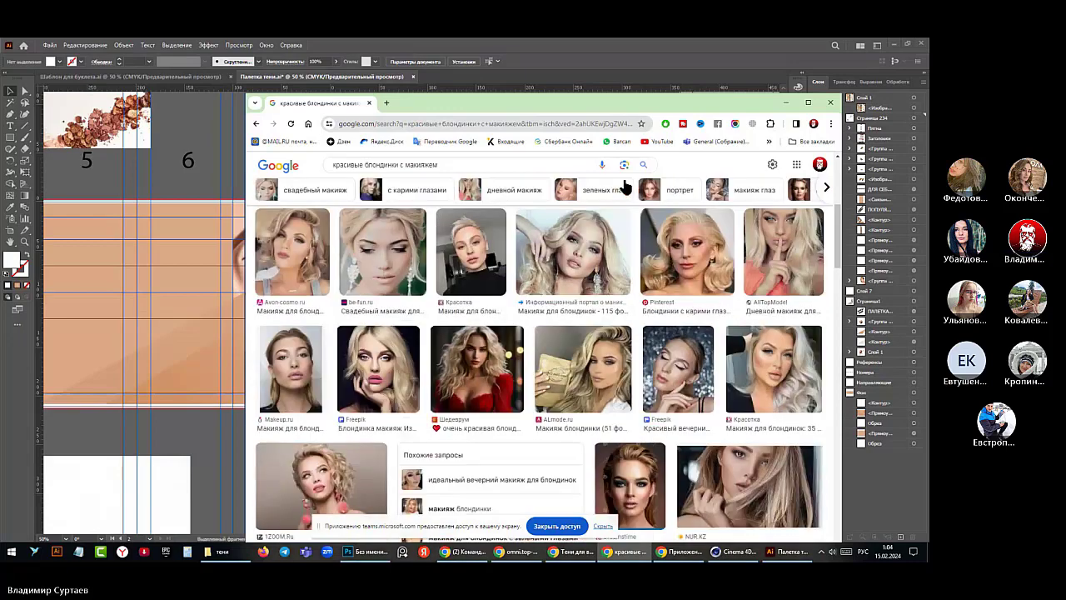
{"action": "scroll", "coordinate": [626, 185], "scroll_direction": "up", "scroll_amount": 1}
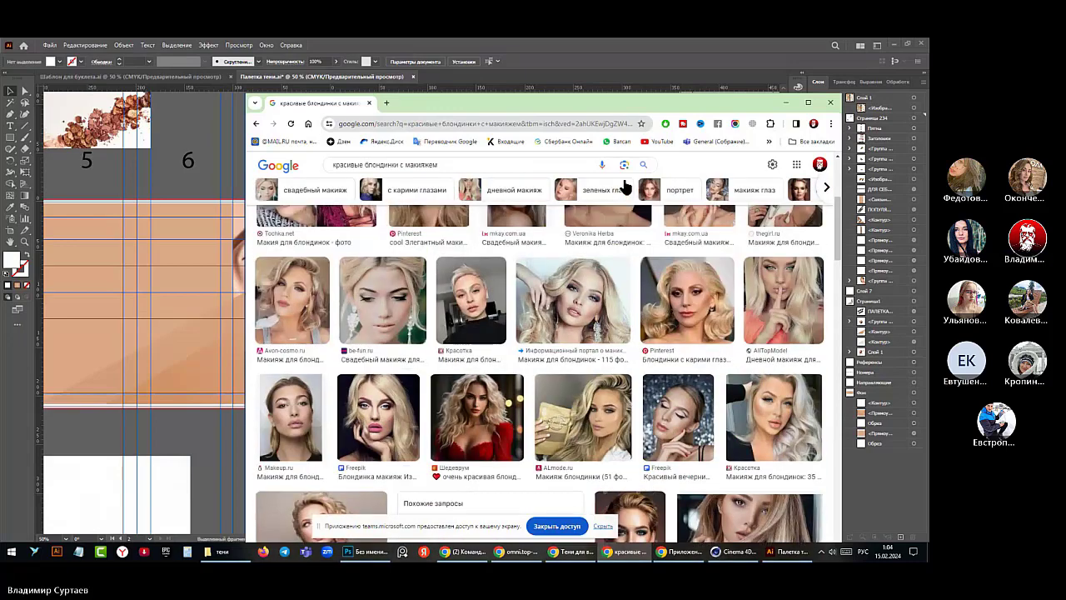
- Preview the posed blonde portrait from the results
{"action": "left_click", "coordinate": [582, 300]}
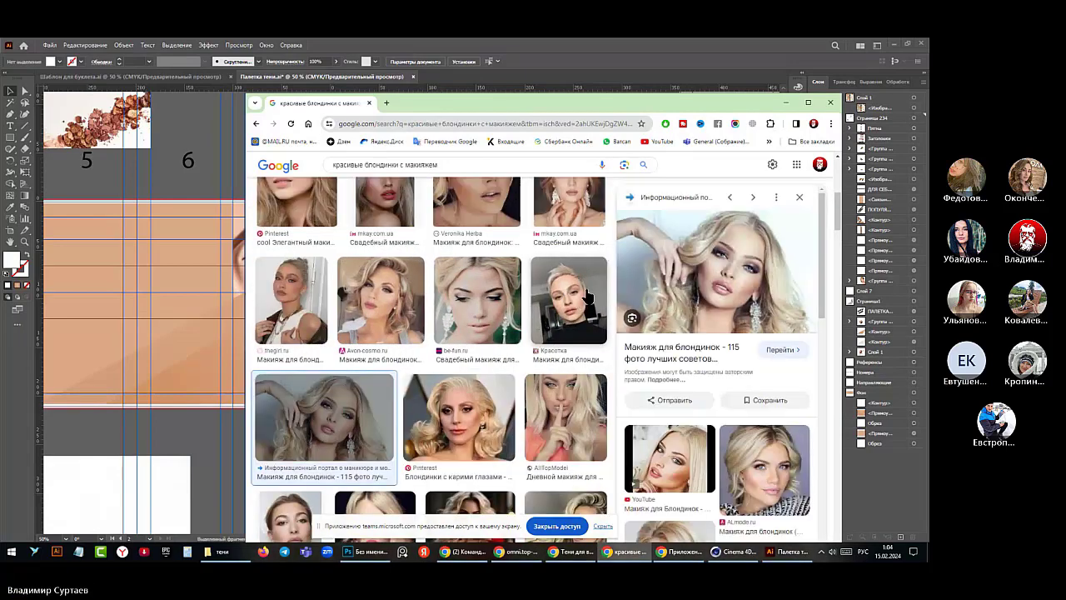
{"action": "scroll", "coordinate": [661, 286], "scroll_direction": "down", "scroll_amount": 5}
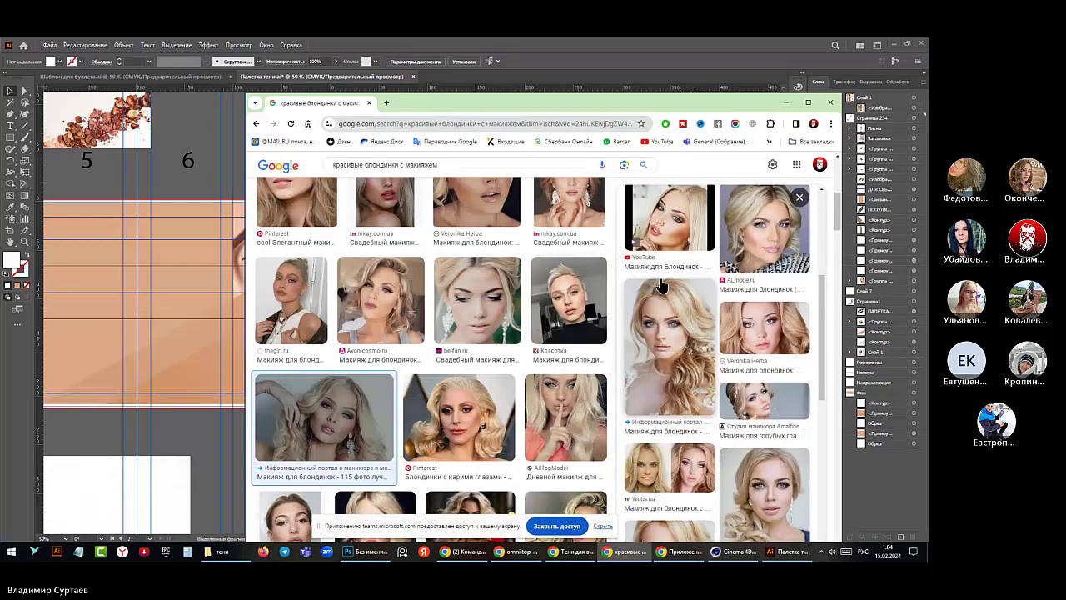
{"action": "scroll", "coordinate": [661, 286], "scroll_direction": "down", "scroll_amount": 1}
{"action": "scroll", "coordinate": [660, 285], "scroll_direction": "down", "scroll_amount": 1}
{"action": "scroll", "coordinate": [660, 286], "scroll_direction": "up", "scroll_amount": 2}
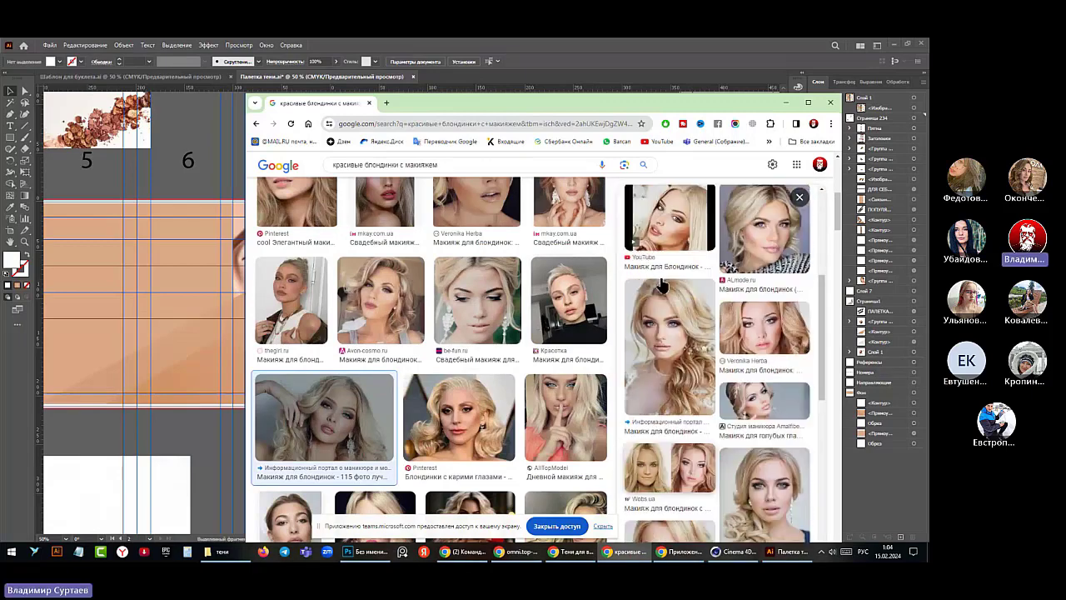
- Preview the ALmode.ru blonde image, then the 1ZOOM.Ru curly-blonde portrait
{"action": "left_click", "coordinate": [754, 242]}
{"action": "scroll", "coordinate": [741, 247], "scroll_direction": "down", "scroll_amount": 10}
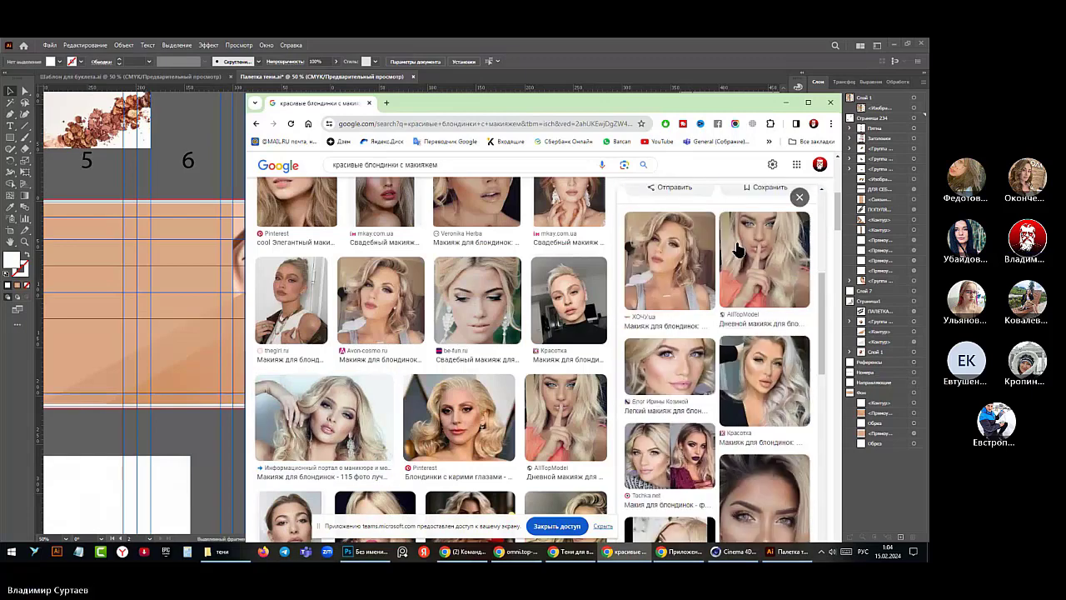
{"action": "scroll", "coordinate": [737, 248], "scroll_direction": "down", "scroll_amount": 5}
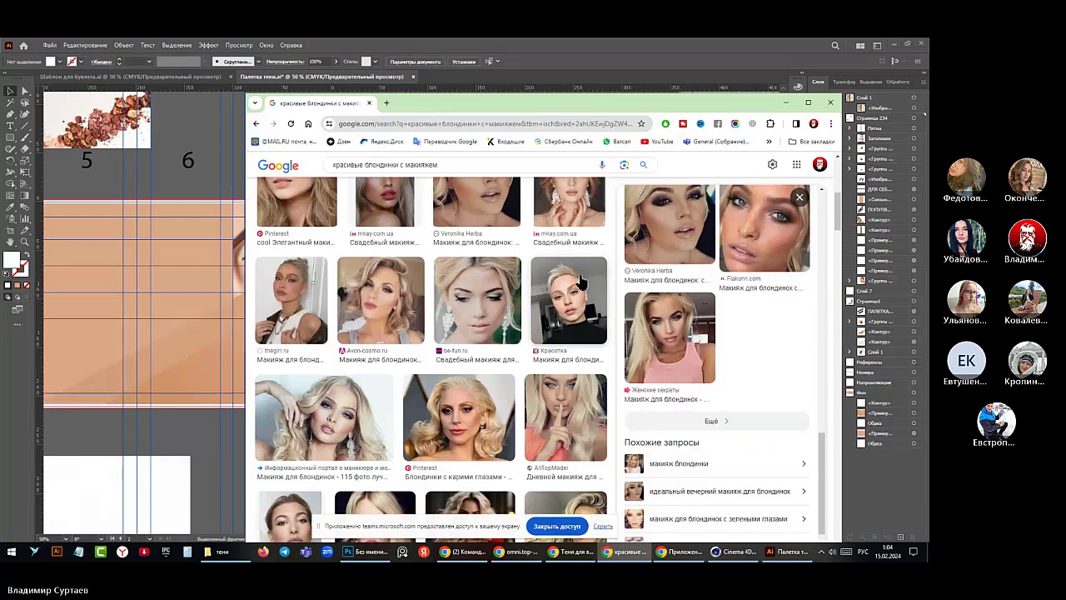
{"action": "scroll", "coordinate": [580, 283], "scroll_direction": "down", "scroll_amount": 3}
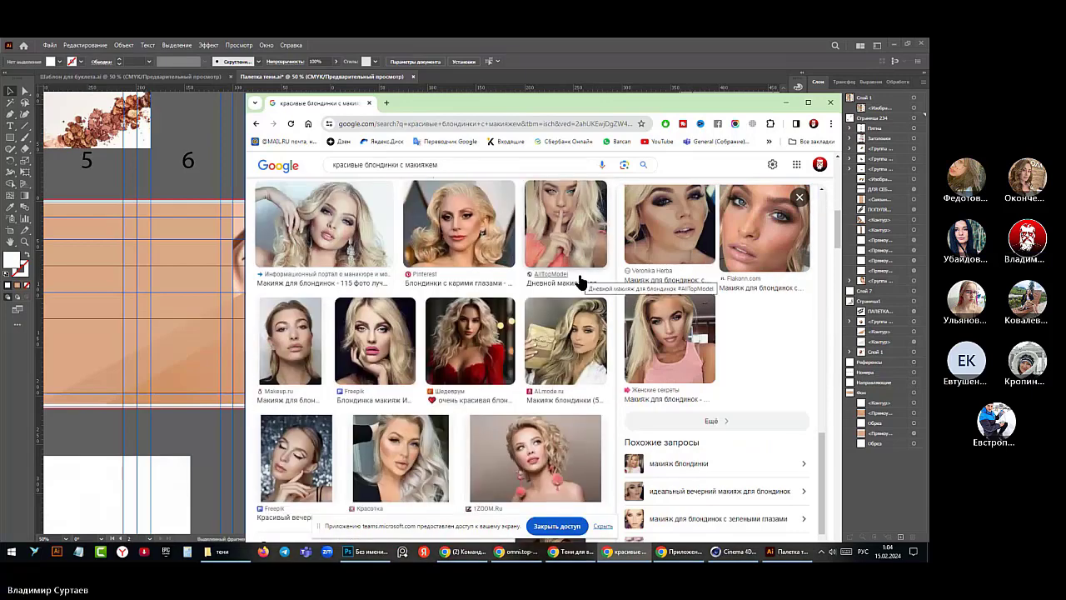
{"action": "scroll", "coordinate": [581, 283], "scroll_direction": "down", "scroll_amount": 2}
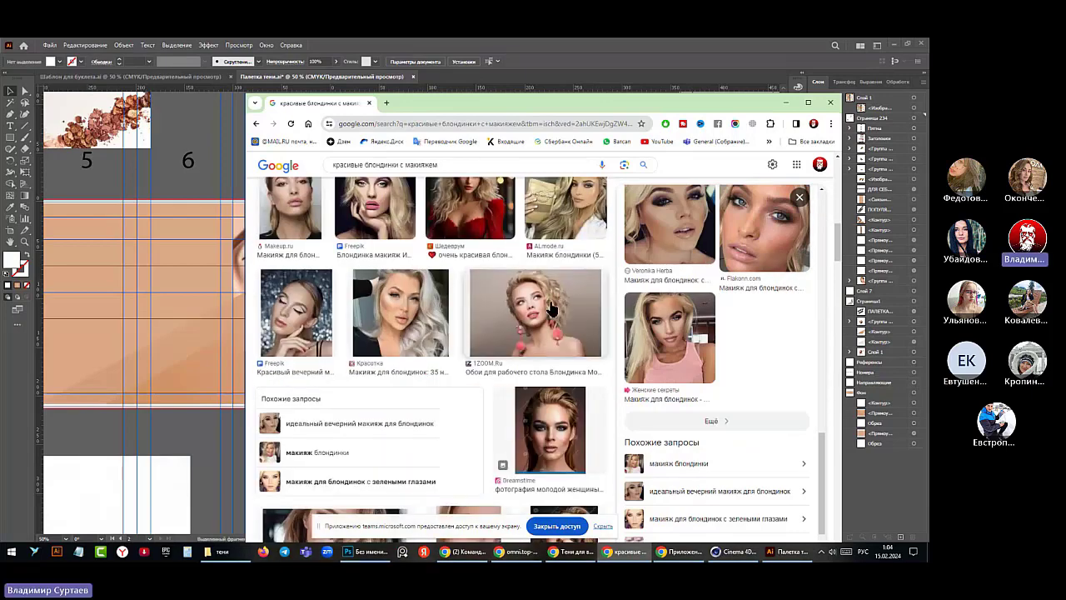
{"action": "left_click", "coordinate": [551, 309]}
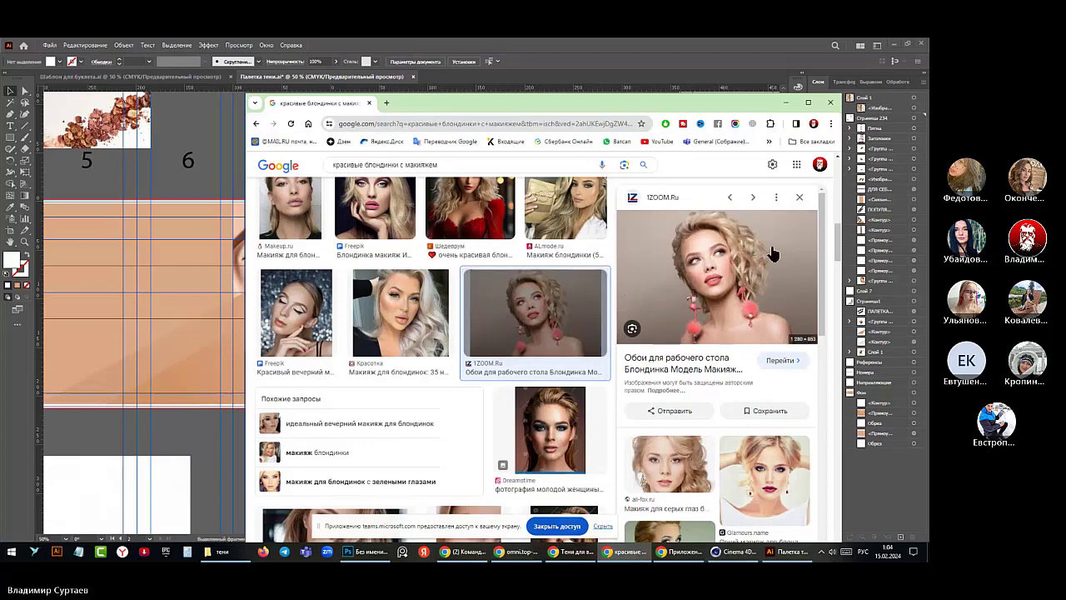
- Open the 1zoom.ru page in a new tab and copy the full-size 1280×853 portrait
{"action": "right_click", "coordinate": [721, 276]}
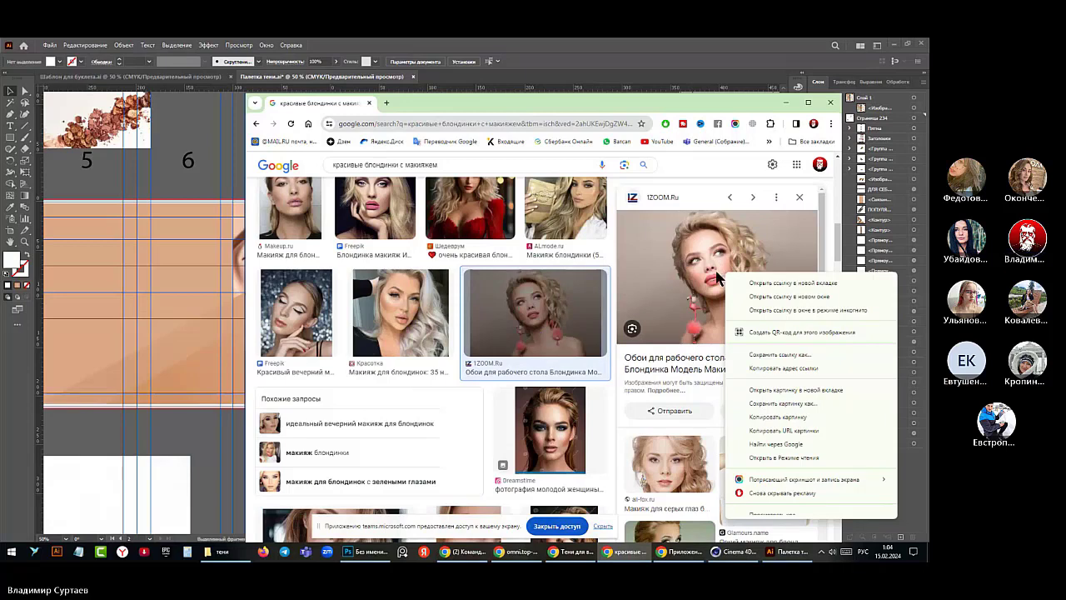
{"action": "left_click", "coordinate": [703, 268]}
{"action": "left_click", "coordinate": [699, 262]}
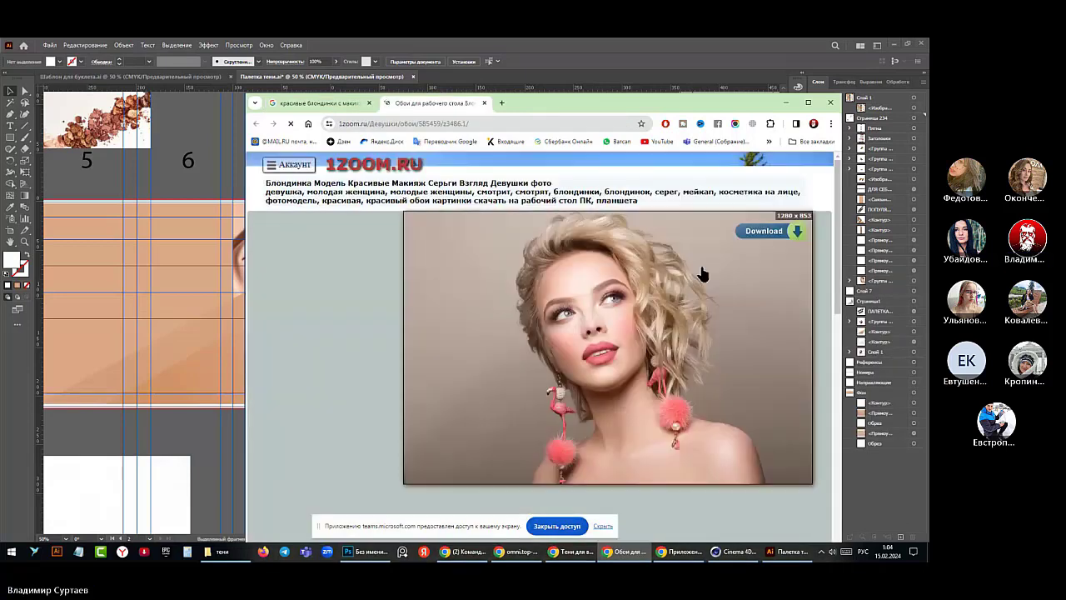
{"action": "left_click", "coordinate": [675, 322]}
{"action": "right_click", "coordinate": [676, 324]}
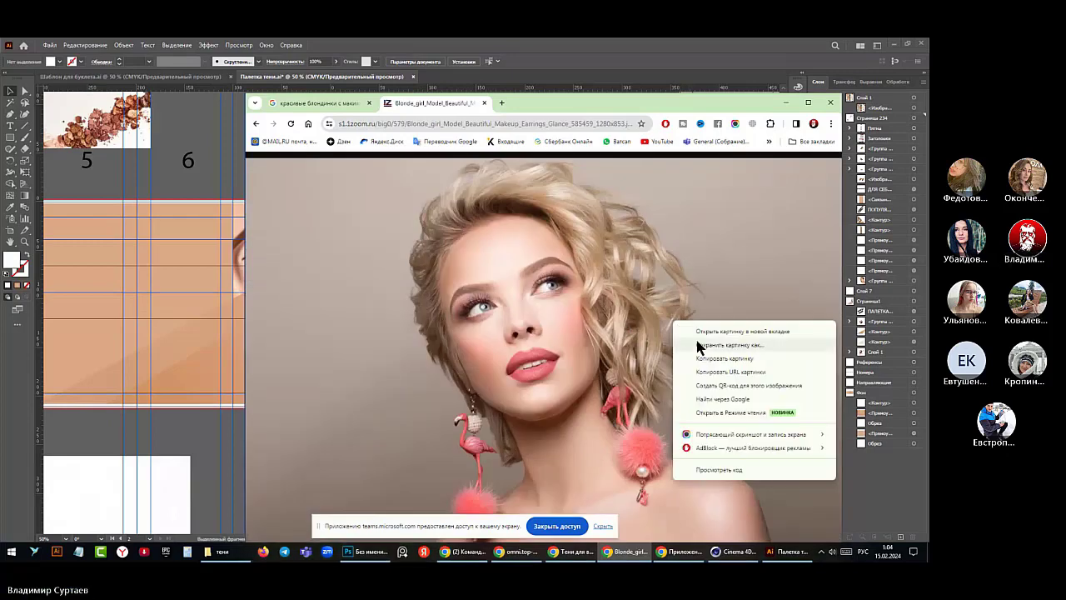
{"action": "left_click", "coordinate": [712, 358]}
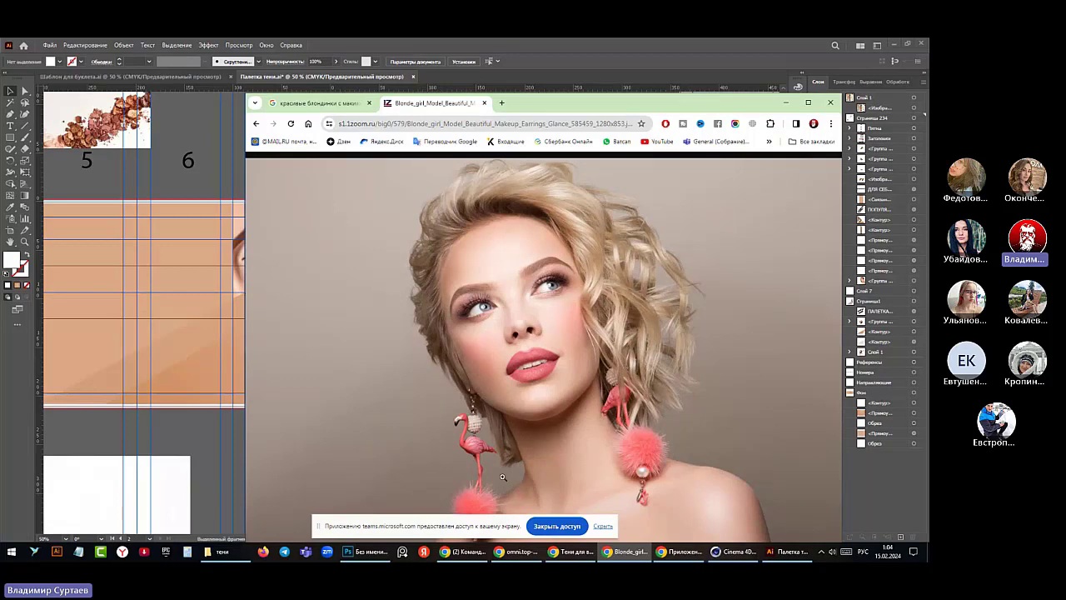
- Create a 1280×853 Photoshop document from the clipboard preset and paste the portrait into it
{"action": "left_click", "coordinate": [382, 559]}
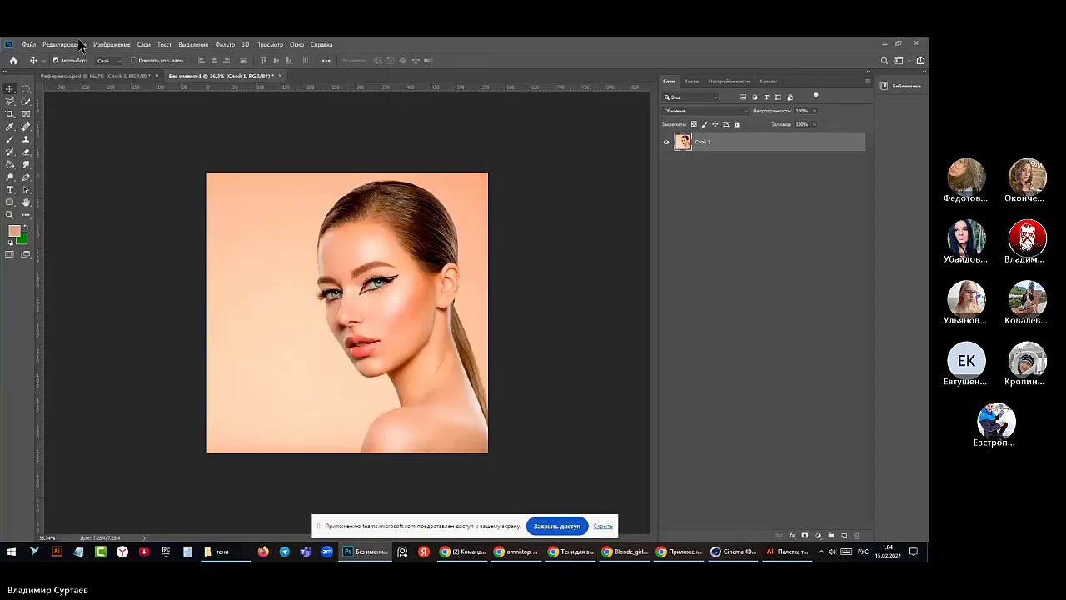
{"action": "left_click", "coordinate": [28, 41]}
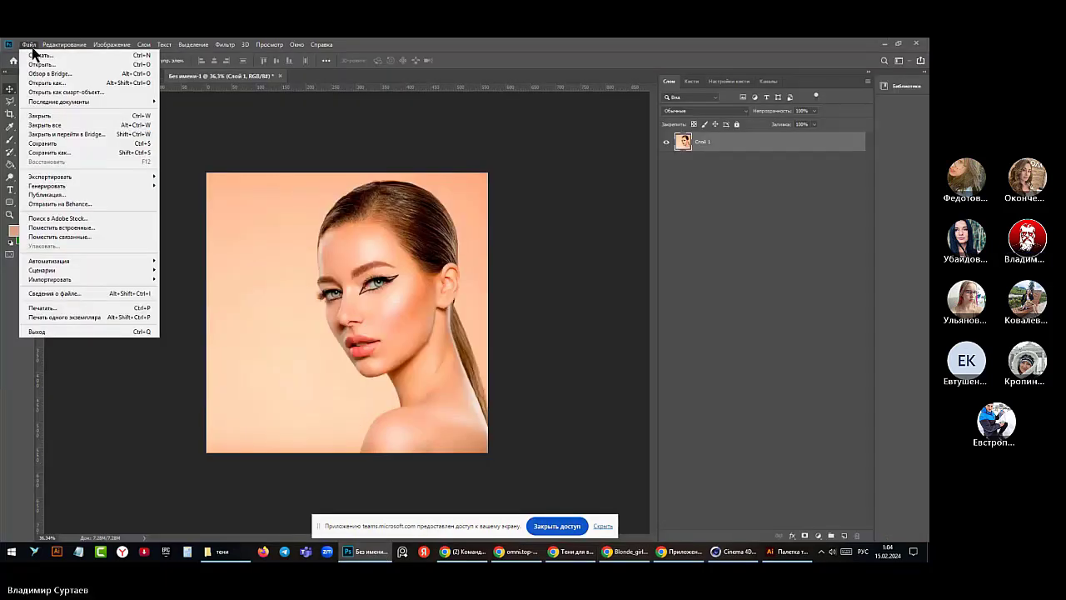
{"action": "left_click", "coordinate": [39, 58]}
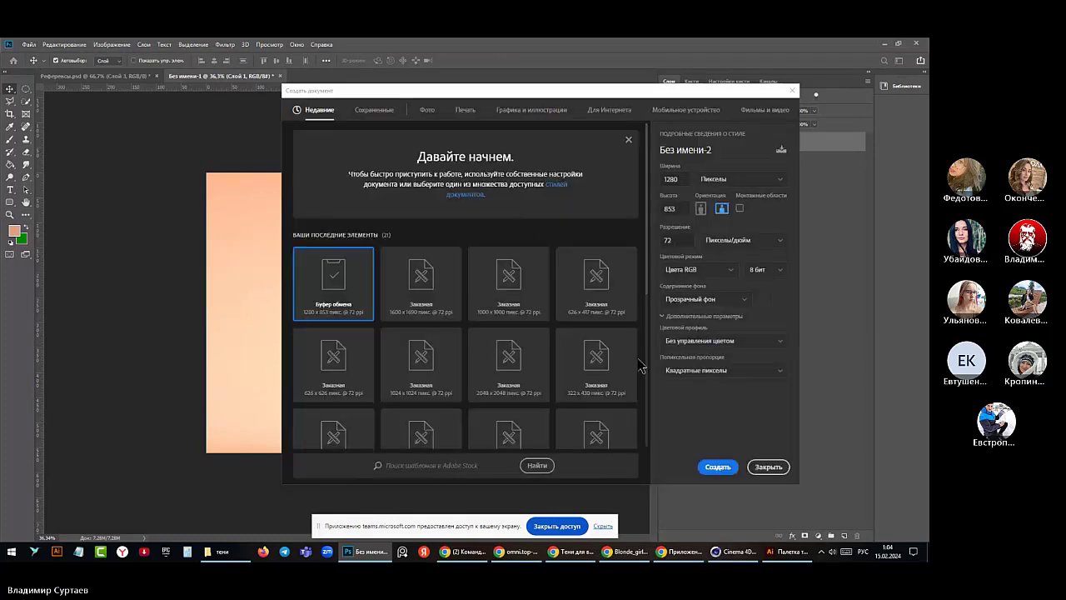
{"action": "left_click", "coordinate": [717, 467]}
{"action": "left_click", "coordinate": [75, 44]}
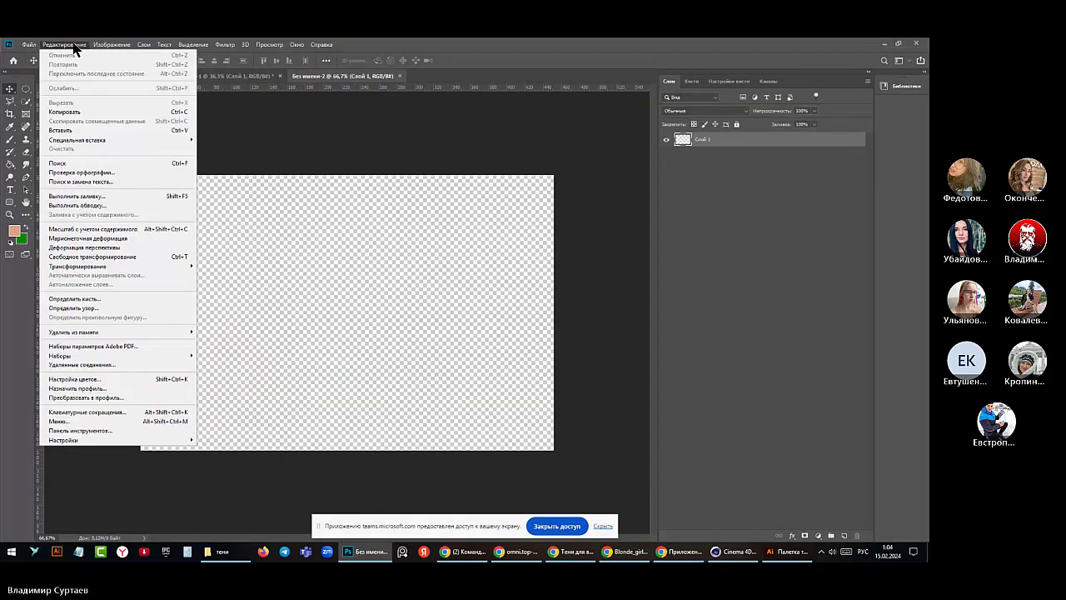
{"action": "left_click", "coordinate": [78, 100]}
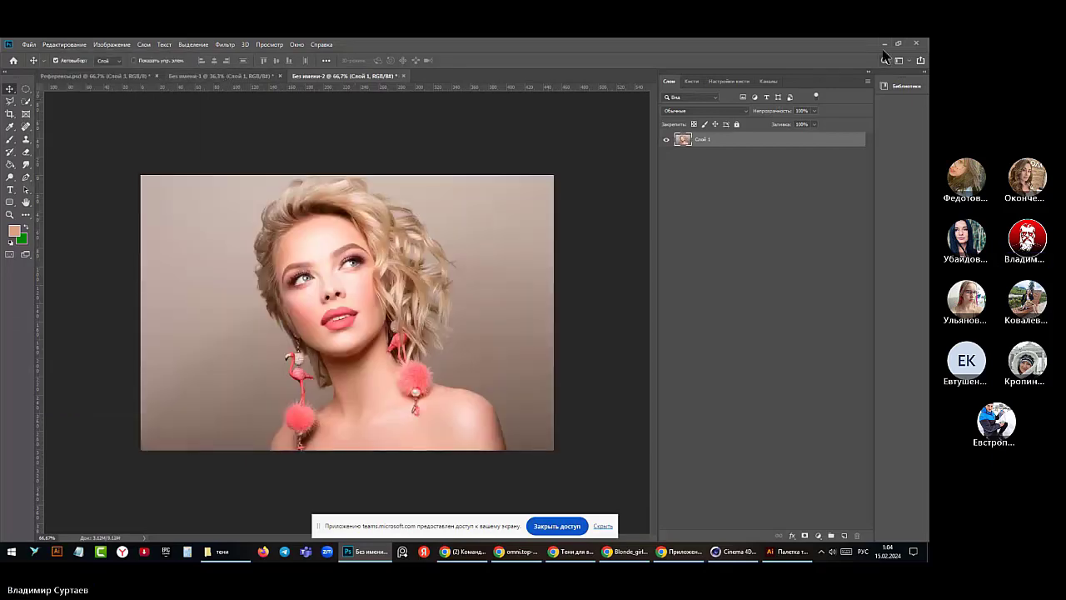
{"action": "key", "text": "alt+Tab"}
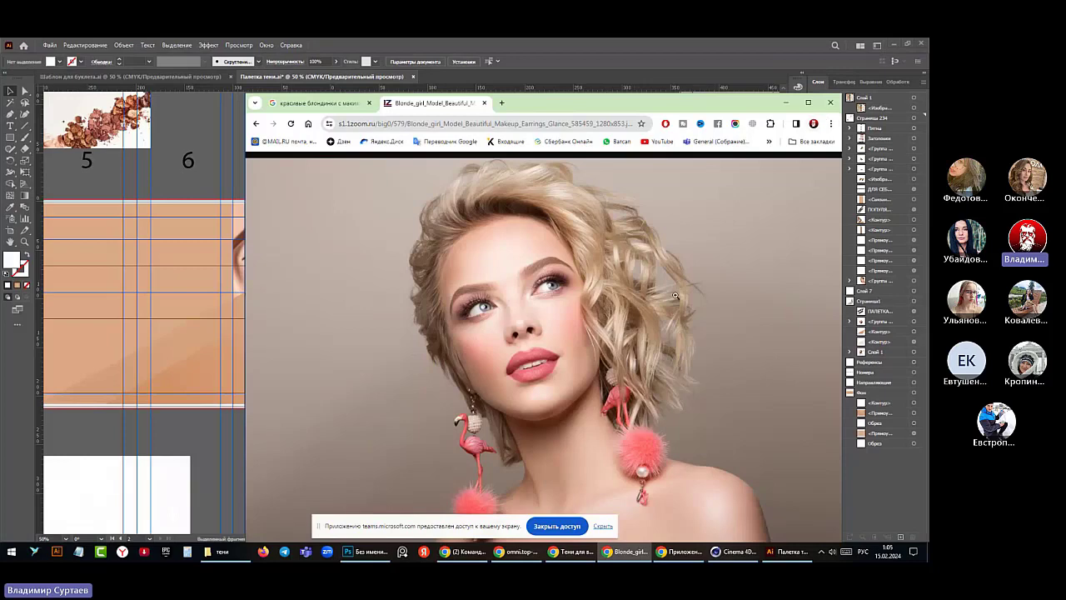
- Briefly minimise and restore Chrome, then close the full-size blonde photo tab
{"action": "left_click", "coordinate": [630, 551]}
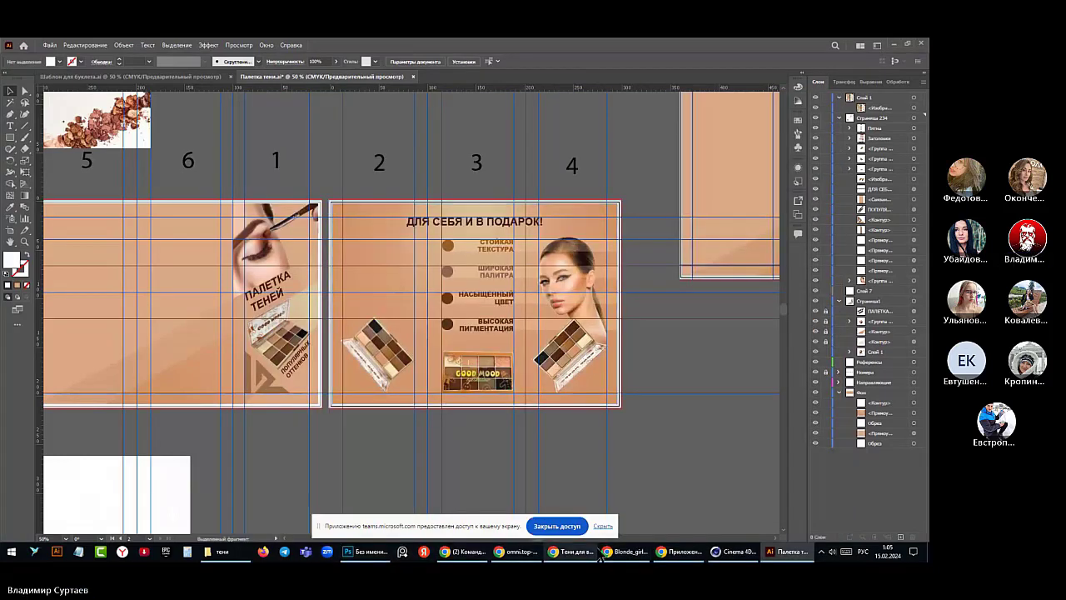
{"action": "left_click", "coordinate": [630, 551]}
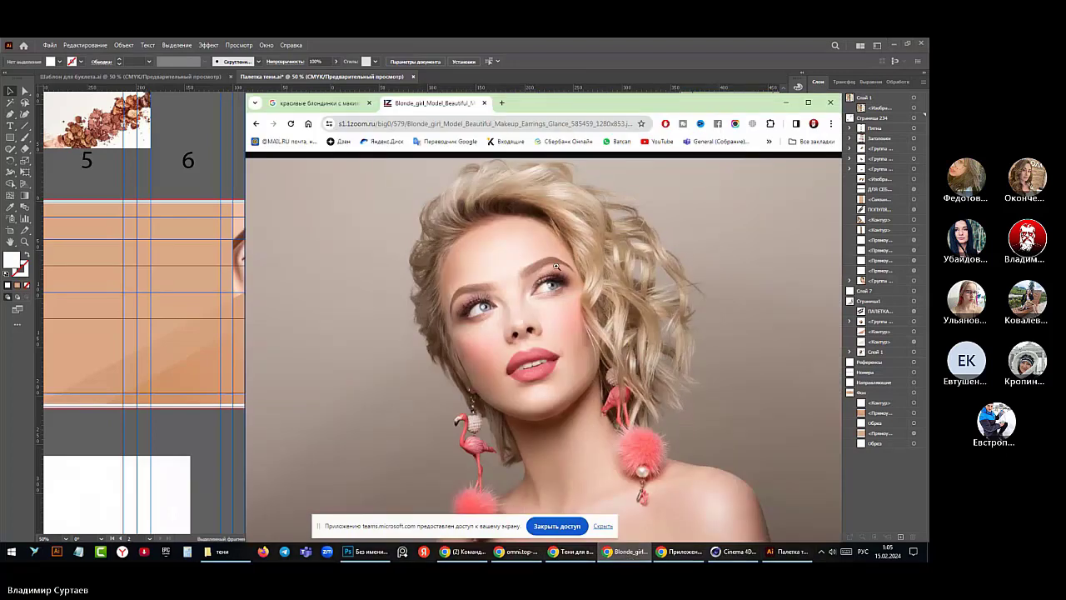
{"action": "left_click", "coordinate": [483, 103]}
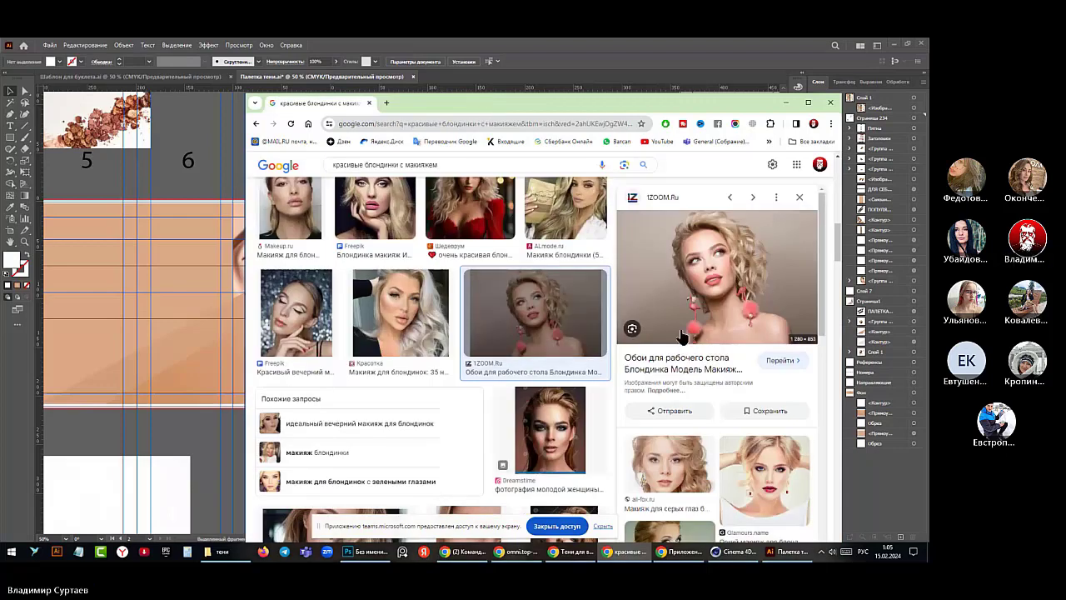
- Scroll the related images and preview the purple-lit blonde portrait
{"action": "scroll", "coordinate": [681, 335], "scroll_direction": "down", "scroll_amount": 3}
{"action": "scroll", "coordinate": [682, 336], "scroll_direction": "down", "scroll_amount": 5}
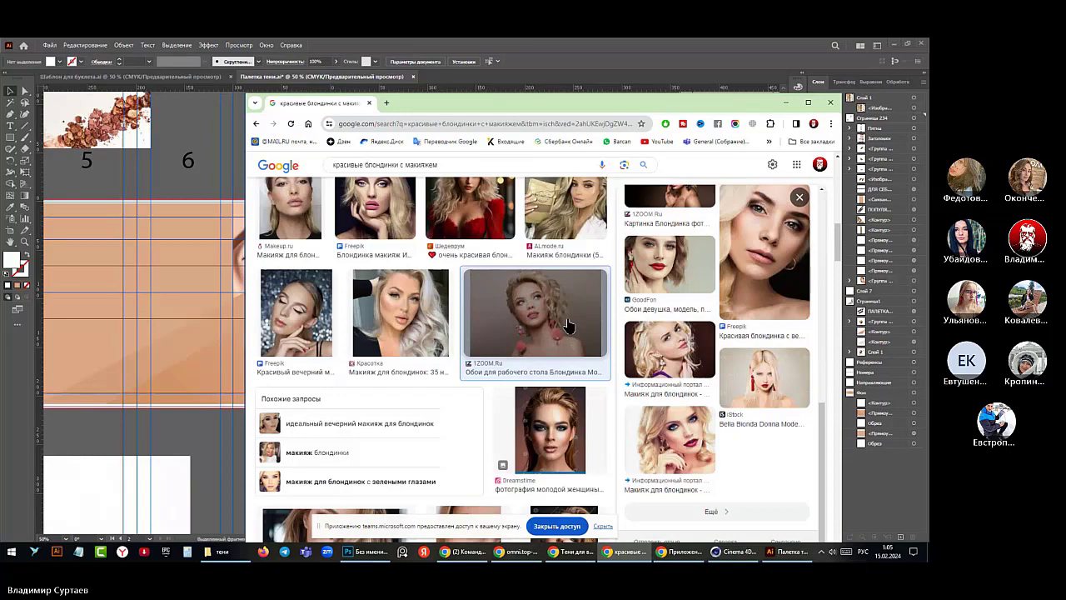
{"action": "scroll", "coordinate": [441, 285], "scroll_direction": "down", "scroll_amount": 3}
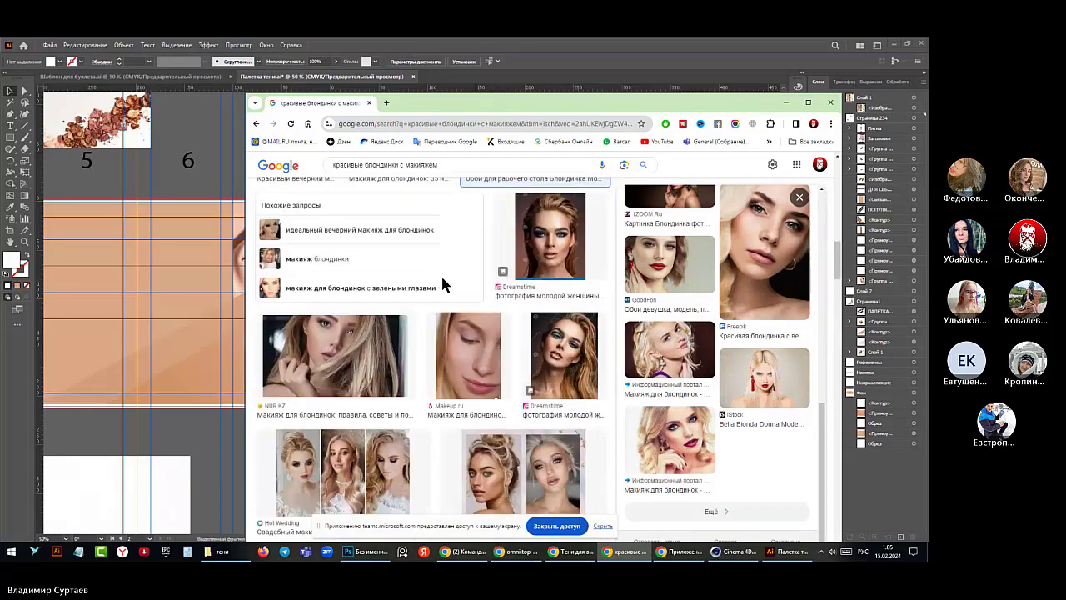
{"action": "scroll", "coordinate": [442, 283], "scroll_direction": "down", "scroll_amount": 2}
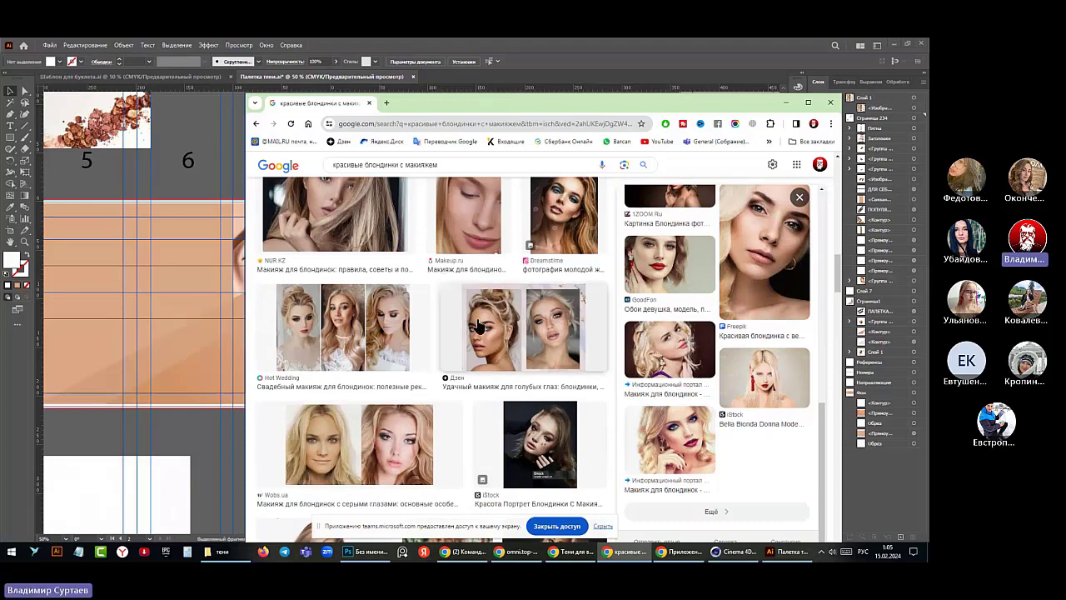
{"action": "scroll", "coordinate": [461, 310], "scroll_direction": "down", "scroll_amount": 3}
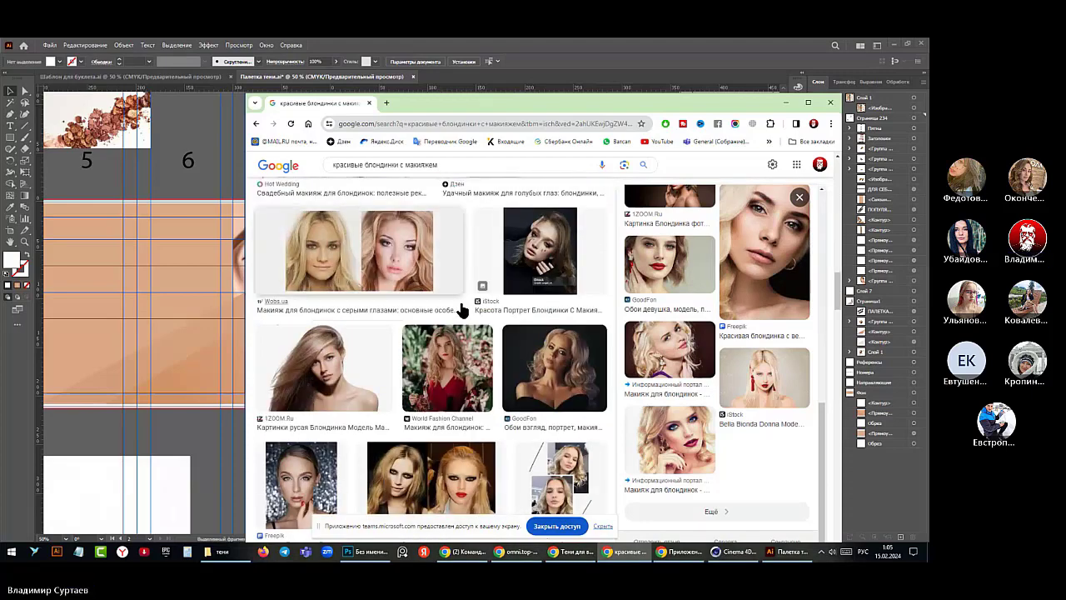
{"action": "scroll", "coordinate": [461, 309], "scroll_direction": "down", "scroll_amount": 1}
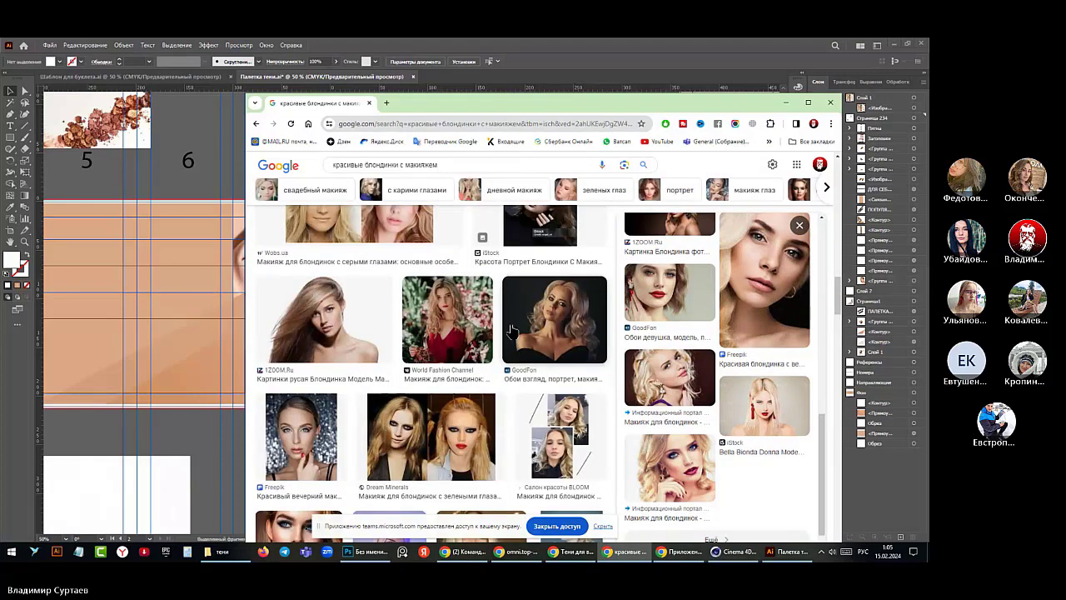
{"action": "scroll", "coordinate": [438, 319], "scroll_direction": "down", "scroll_amount": 3}
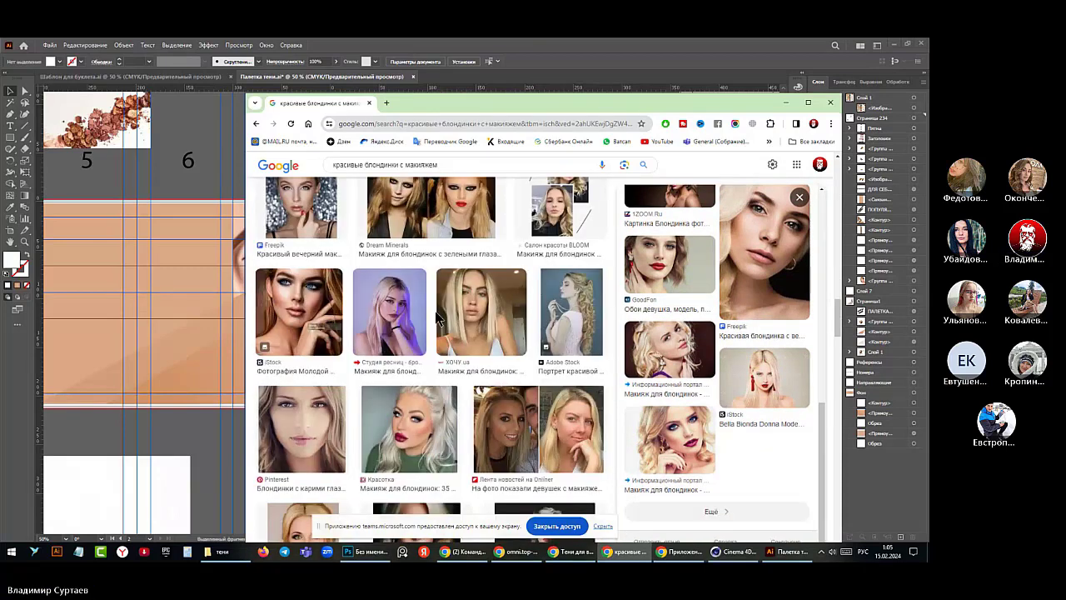
{"action": "left_click", "coordinate": [406, 314]}
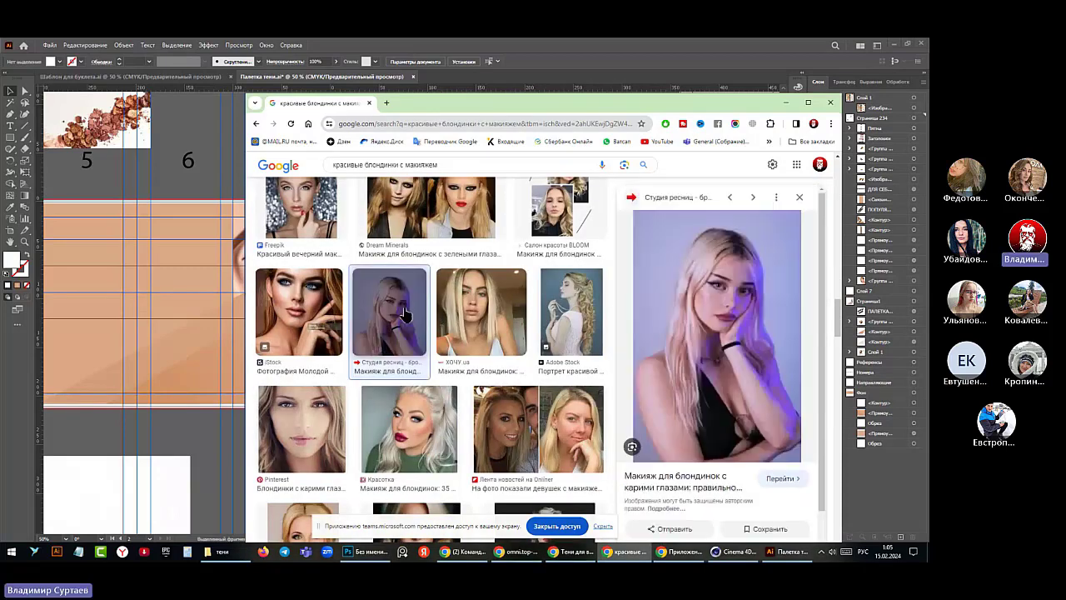
- Preview the DreamBride wedding makeup photo, then the iStock smiling blonde portrait
{"action": "scroll", "coordinate": [410, 313], "scroll_direction": "down", "scroll_amount": 3}
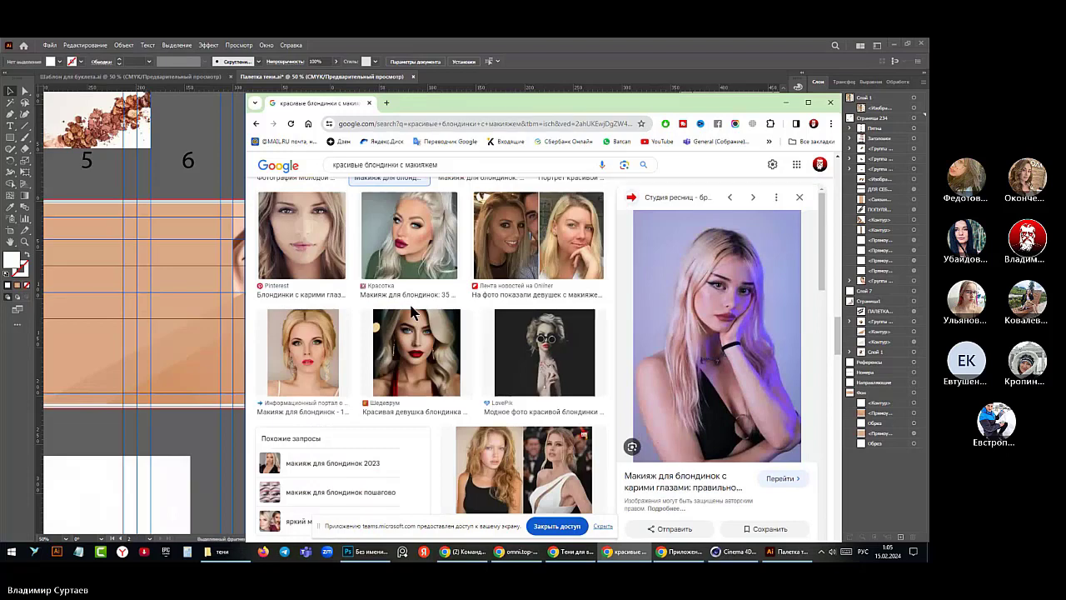
{"action": "scroll", "coordinate": [411, 312], "scroll_direction": "down", "scroll_amount": 3}
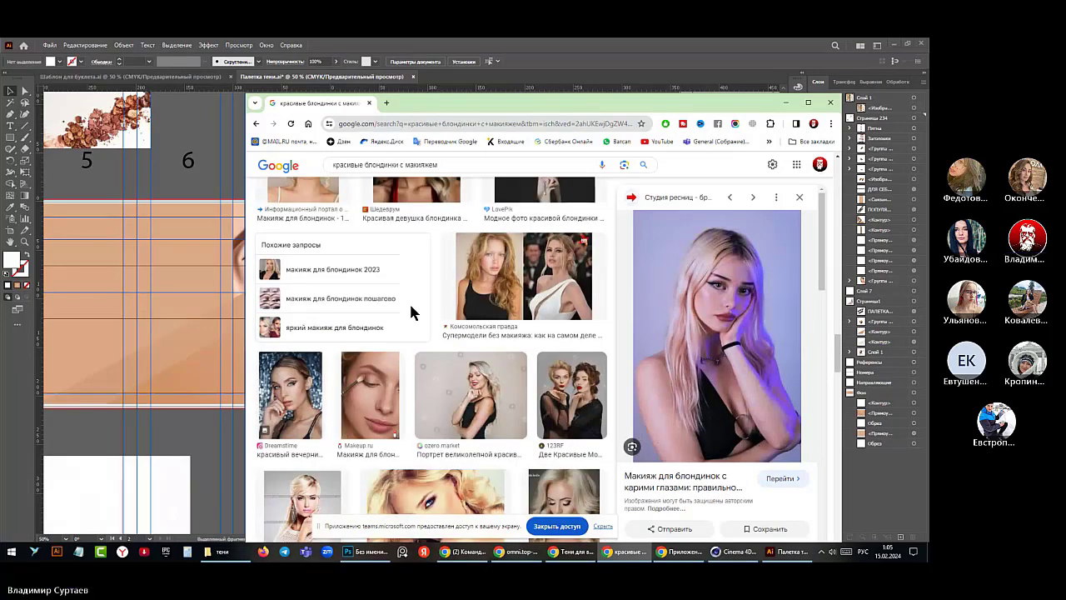
{"action": "scroll", "coordinate": [411, 312], "scroll_direction": "down", "scroll_amount": 3}
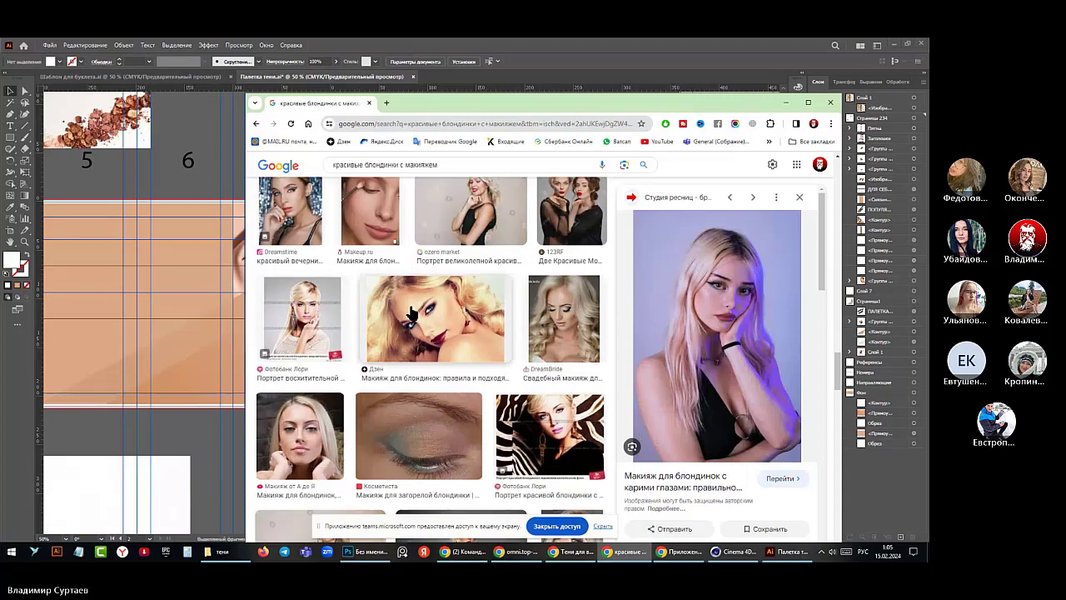
{"action": "scroll", "coordinate": [410, 312], "scroll_direction": "down", "scroll_amount": 1}
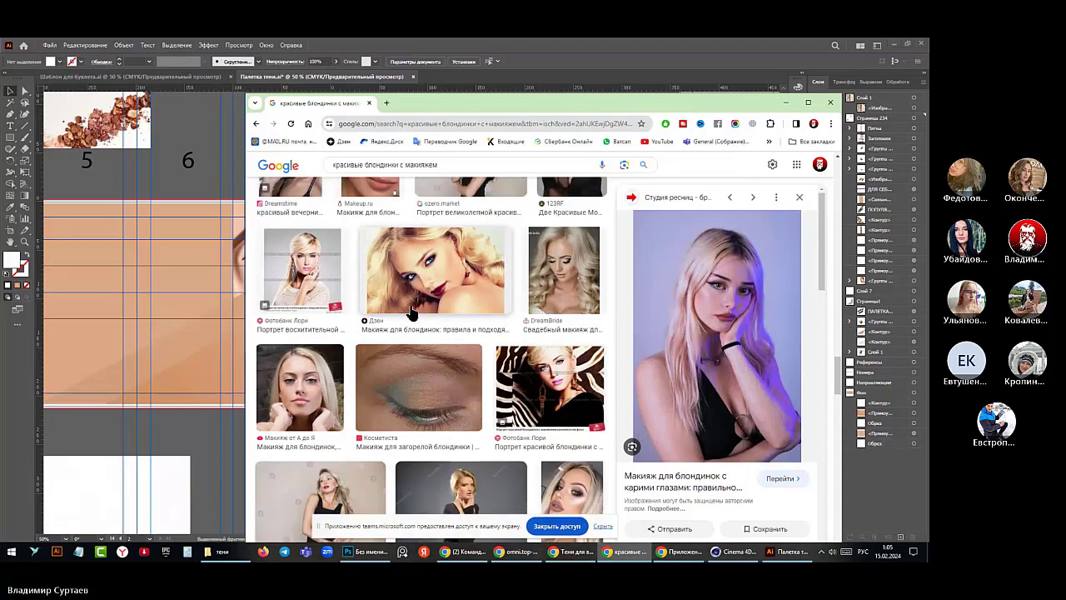
{"action": "left_click", "coordinate": [563, 273]}
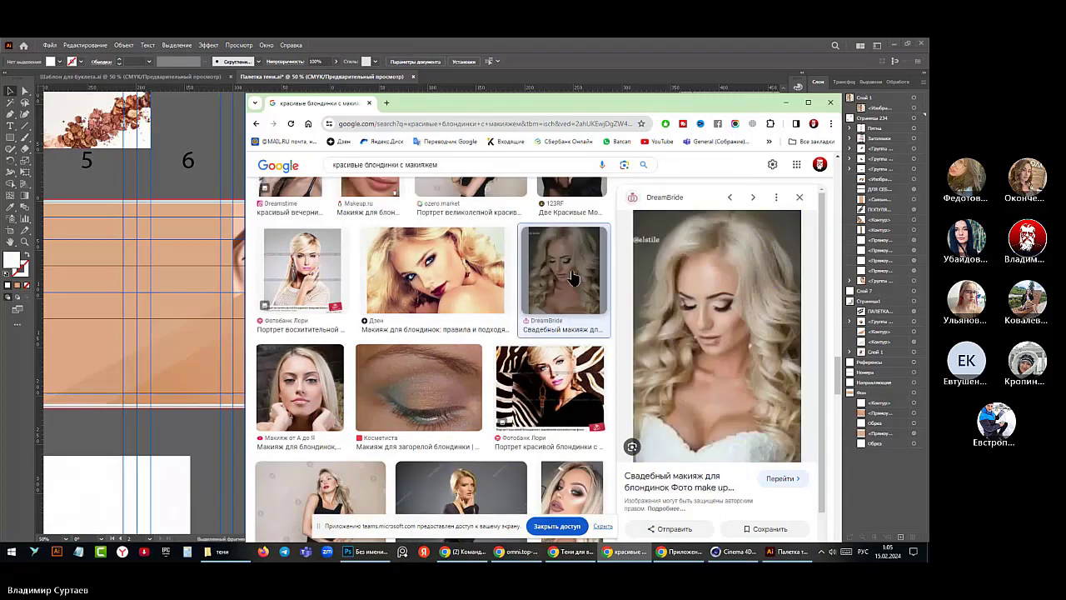
{"action": "scroll", "coordinate": [473, 319], "scroll_direction": "down", "scroll_amount": 2}
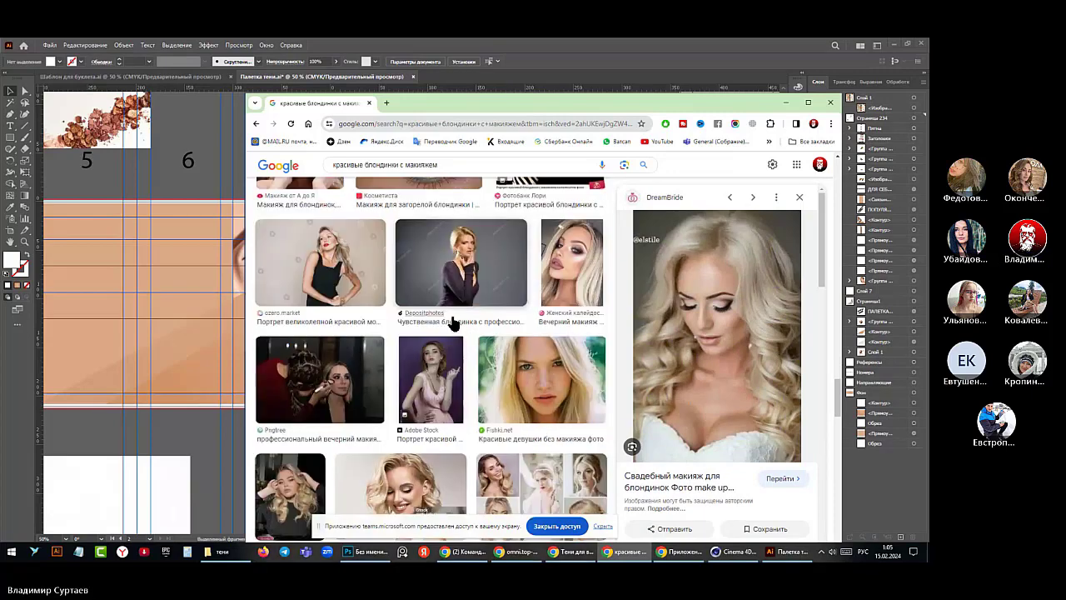
{"action": "scroll", "coordinate": [467, 321], "scroll_direction": "down", "scroll_amount": 3}
{"action": "scroll", "coordinate": [491, 308], "scroll_direction": "down", "scroll_amount": 3}
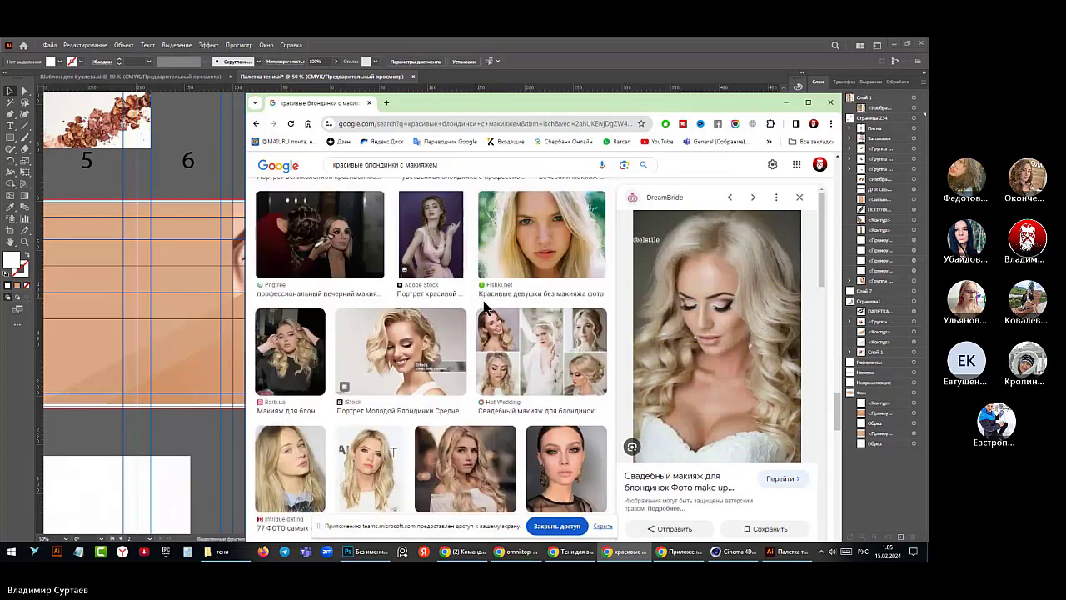
{"action": "left_click", "coordinate": [415, 341]}
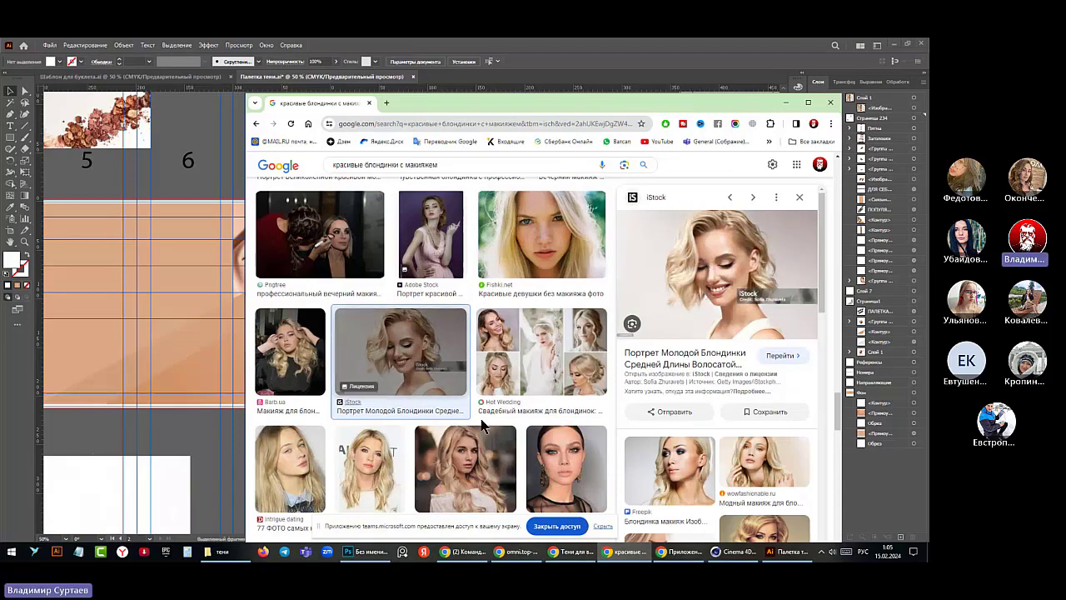
- Scroll through more related blonde-makeup images from Freepik and Glamours.name
{"action": "scroll", "coordinate": [439, 426], "scroll_direction": "down", "scroll_amount": 2}
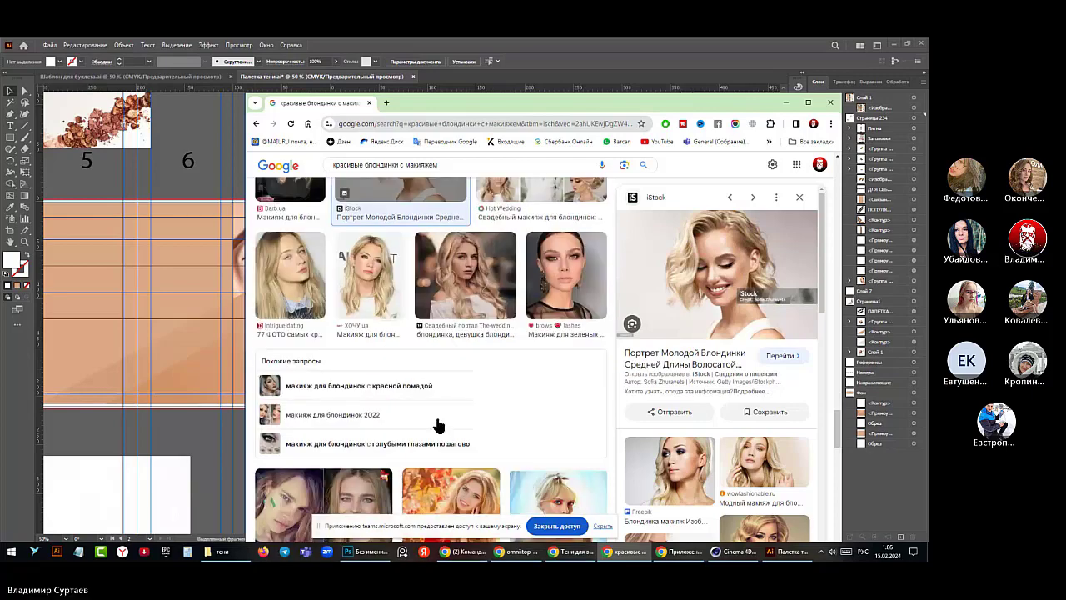
{"action": "scroll", "coordinate": [439, 425], "scroll_direction": "down", "scroll_amount": 3}
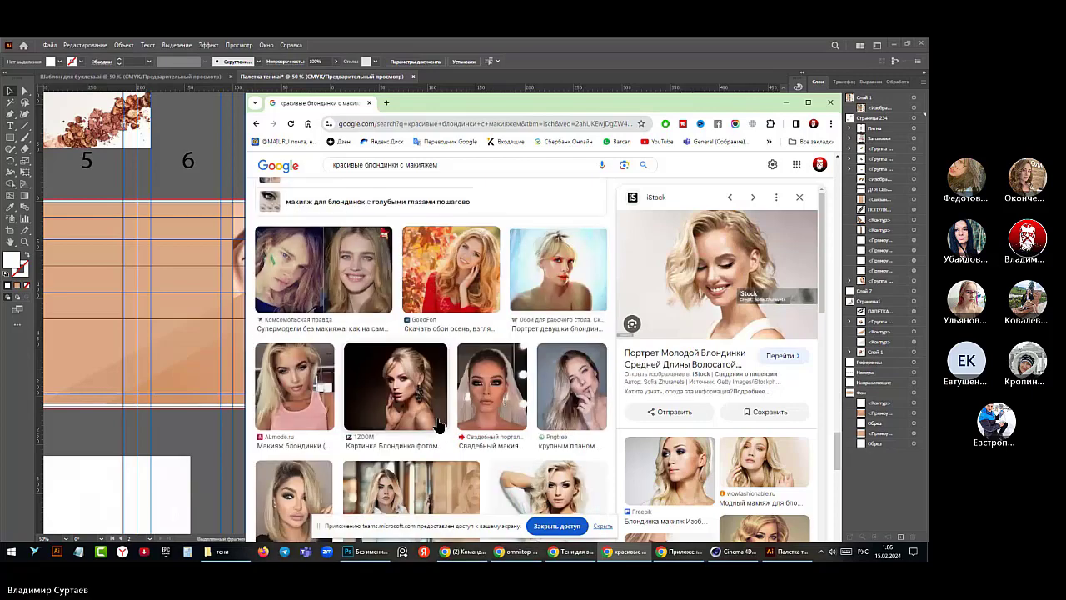
{"action": "scroll", "coordinate": [439, 426], "scroll_direction": "down", "scroll_amount": 6}
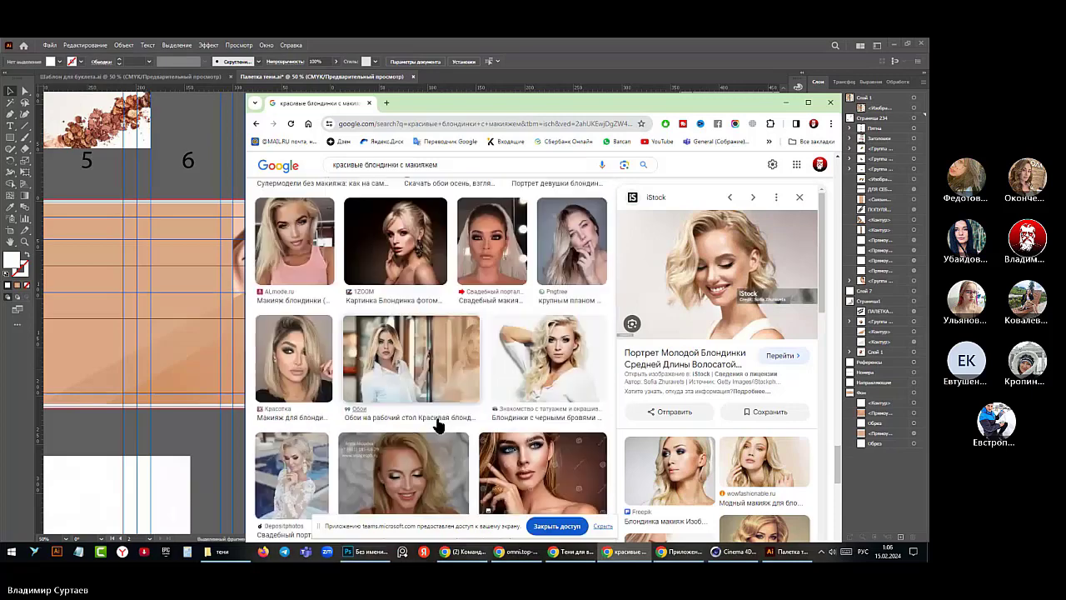
{"action": "scroll", "coordinate": [439, 426], "scroll_direction": "down", "scroll_amount": 4}
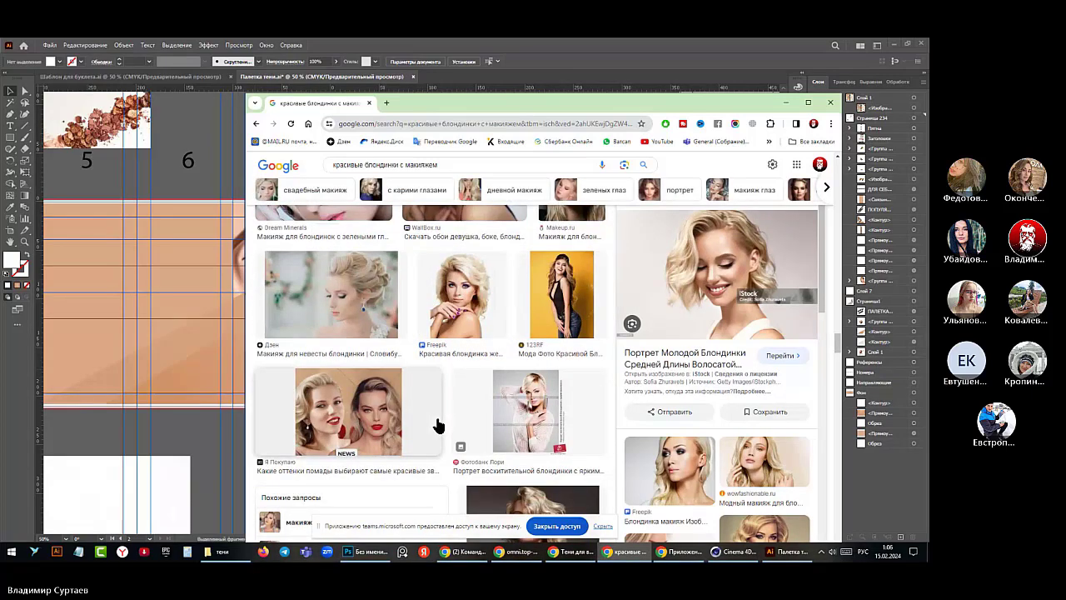
{"action": "scroll", "coordinate": [439, 426], "scroll_direction": "down", "scroll_amount": 1}
{"action": "scroll", "coordinate": [439, 426], "scroll_direction": "down", "scroll_amount": 3}
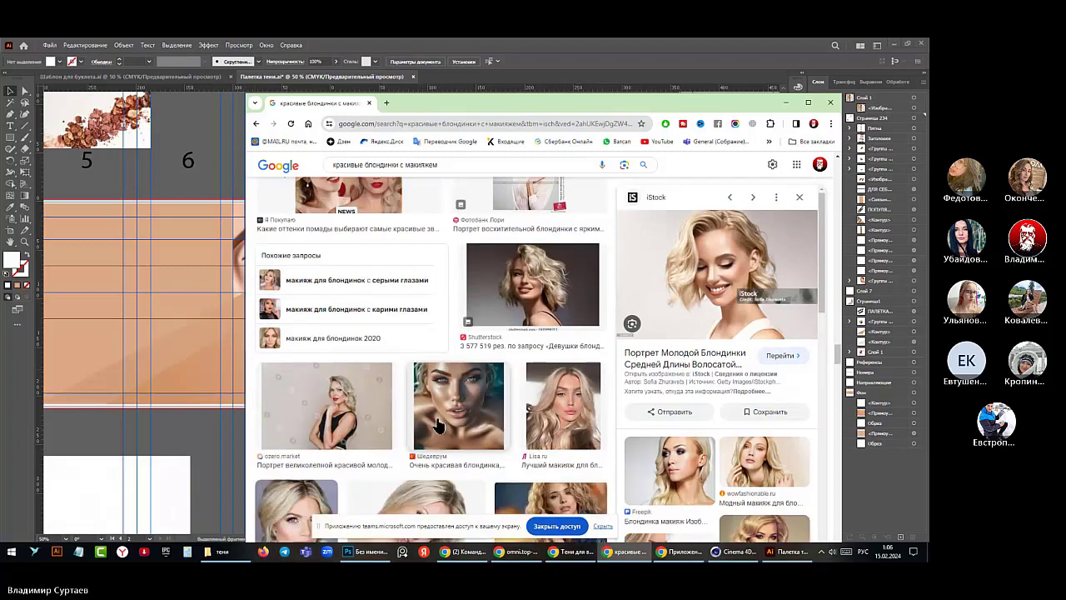
{"action": "scroll", "coordinate": [439, 426], "scroll_direction": "down", "scroll_amount": 2}
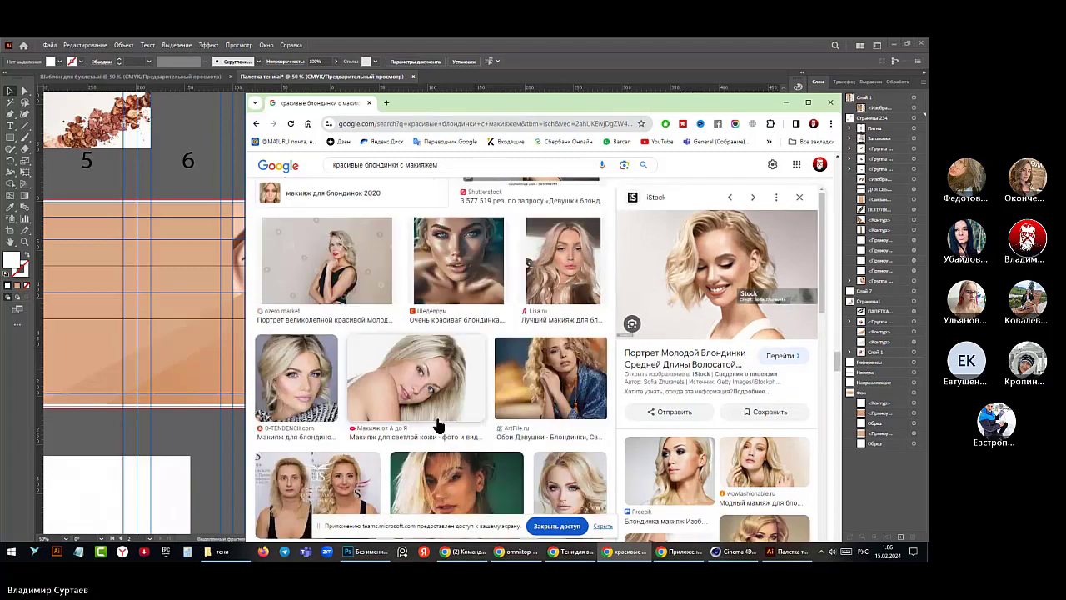
{"action": "scroll", "coordinate": [439, 425], "scroll_direction": "down", "scroll_amount": 5}
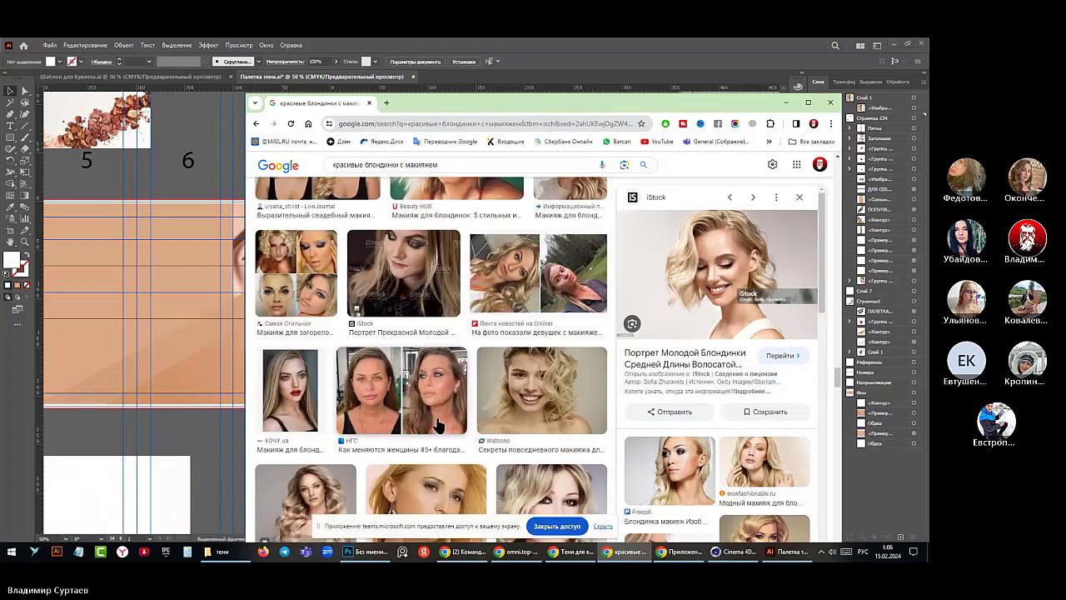
{"action": "scroll", "coordinate": [439, 426], "scroll_direction": "down", "scroll_amount": 2}
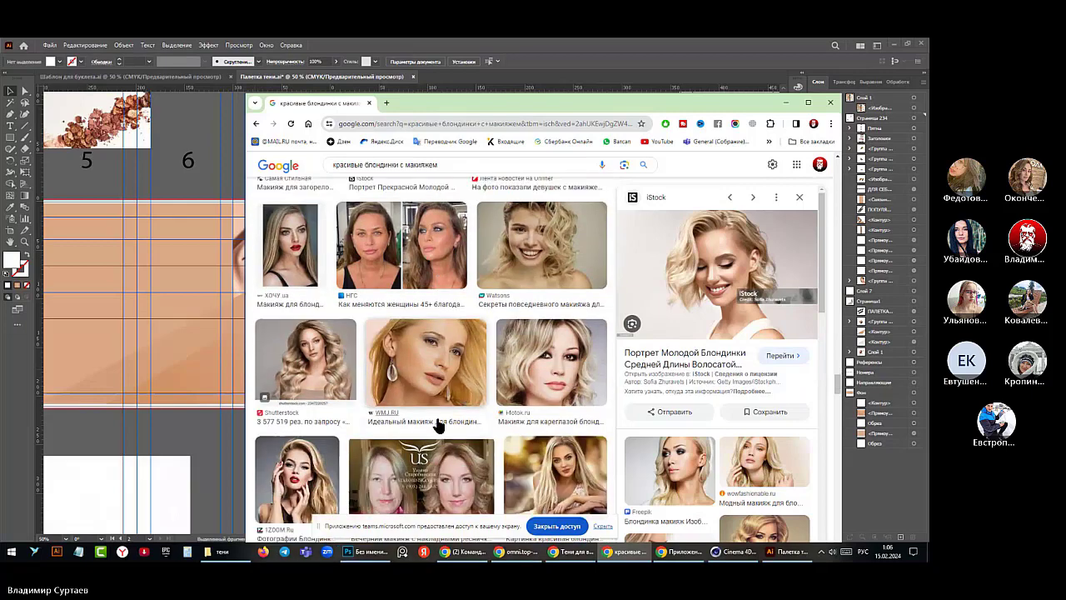
{"action": "scroll", "coordinate": [439, 426], "scroll_direction": "down", "scroll_amount": 1}
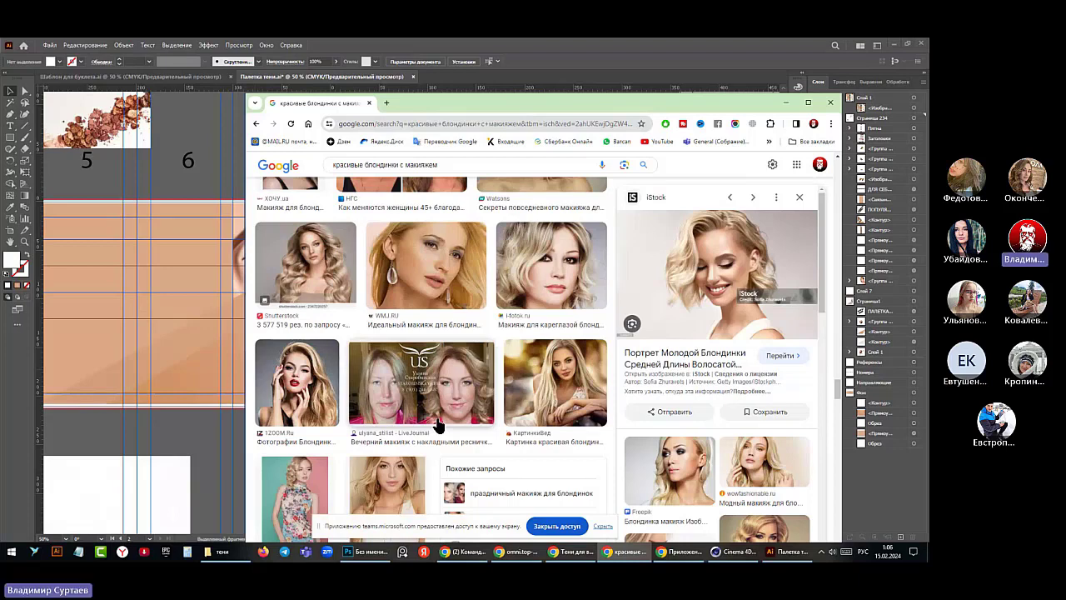
{"action": "scroll", "coordinate": [439, 425], "scroll_direction": "down", "scroll_amount": 2}
{"action": "scroll", "coordinate": [439, 426], "scroll_direction": "down", "scroll_amount": 1}
{"action": "scroll", "coordinate": [438, 425], "scroll_direction": "down", "scroll_amount": 3}
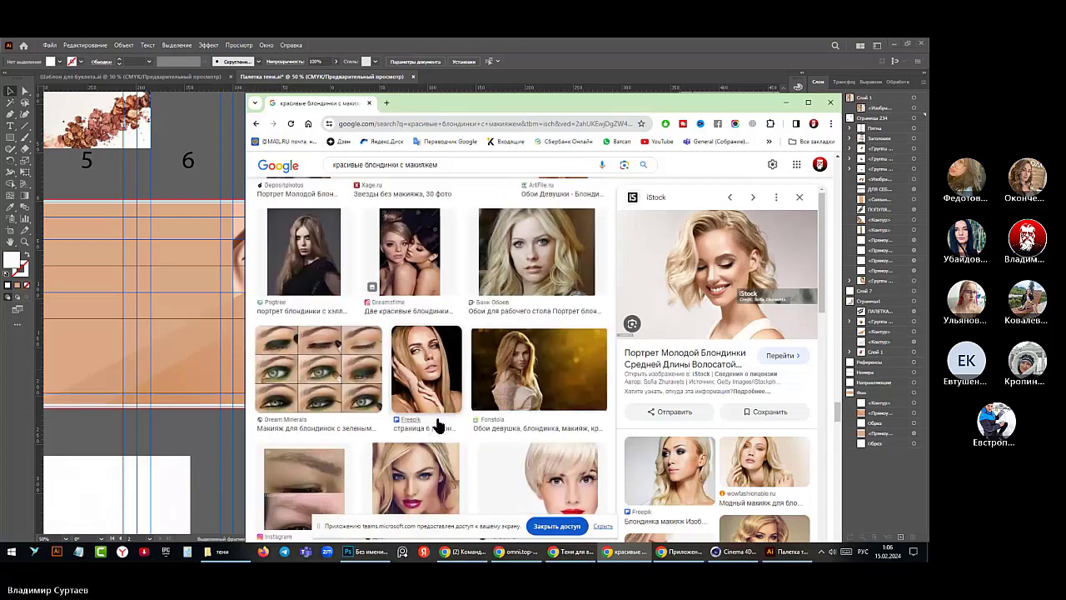
{"action": "scroll", "coordinate": [439, 426], "scroll_direction": "down", "scroll_amount": 3}
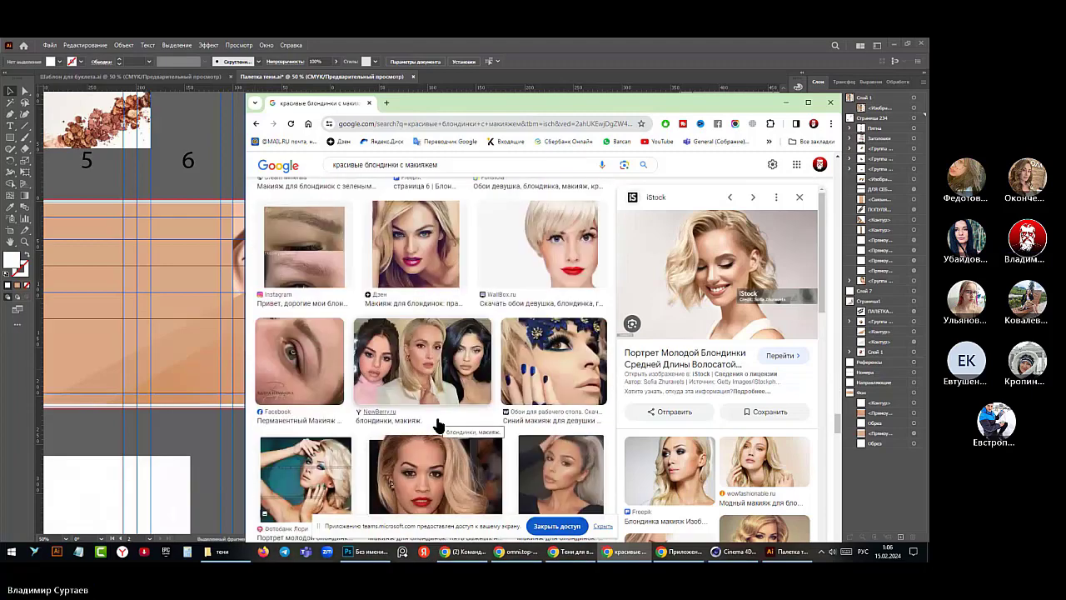
{"action": "scroll", "coordinate": [439, 426], "scroll_direction": "down", "scroll_amount": 10}
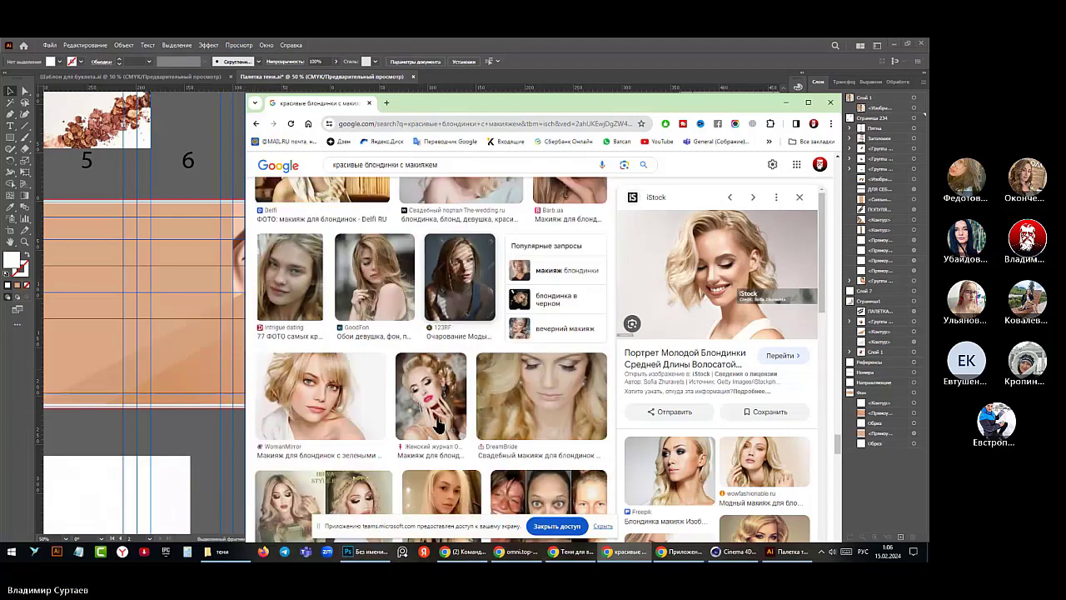
{"action": "scroll", "coordinate": [439, 426], "scroll_direction": "down", "scroll_amount": 3}
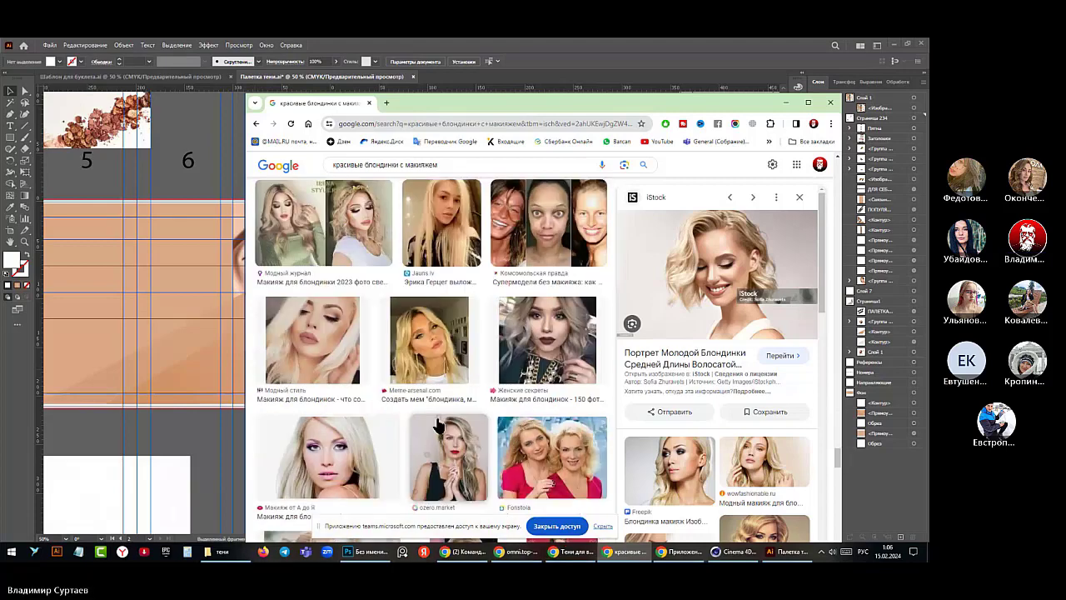
{"action": "scroll", "coordinate": [439, 426], "scroll_direction": "down", "scroll_amount": 2}
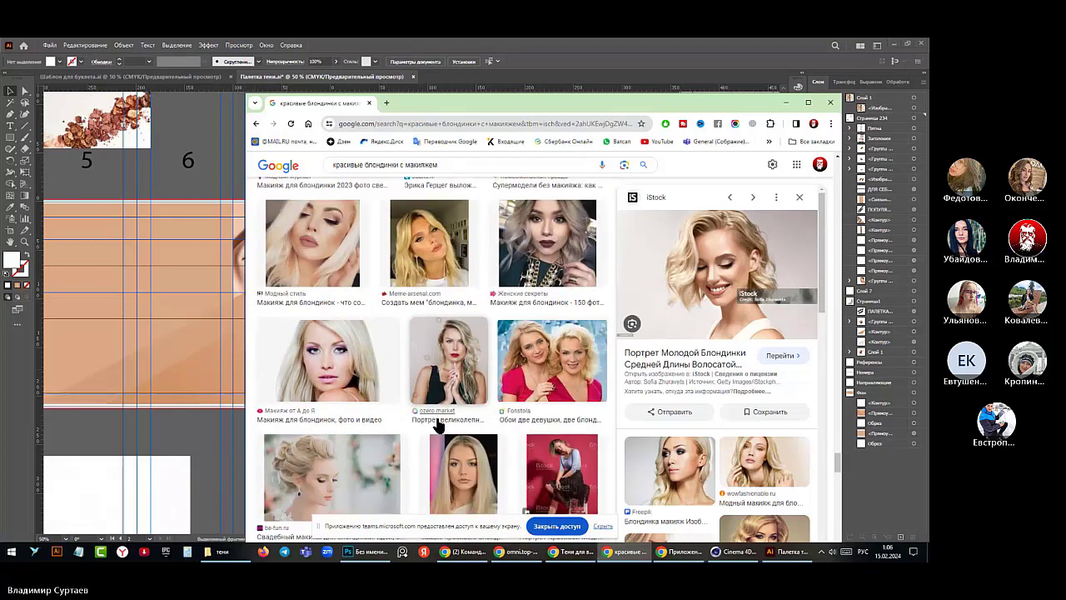
{"action": "scroll", "coordinate": [688, 445], "scroll_direction": "down", "scroll_amount": 3}
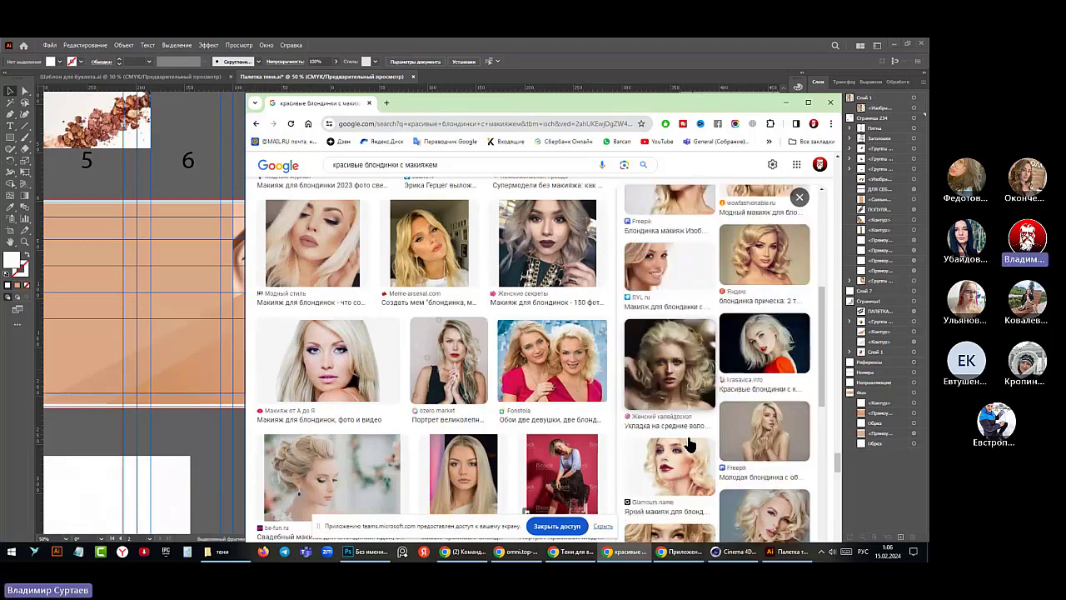
{"action": "scroll", "coordinate": [689, 446], "scroll_direction": "down", "scroll_amount": 1}
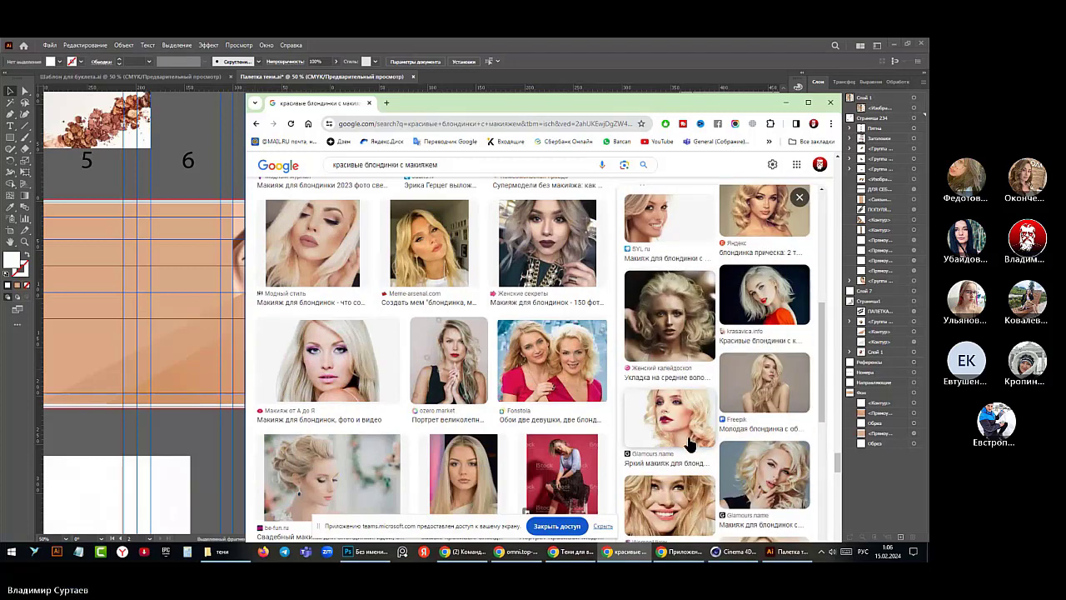
{"action": "scroll", "coordinate": [688, 446], "scroll_direction": "down", "scroll_amount": 1}
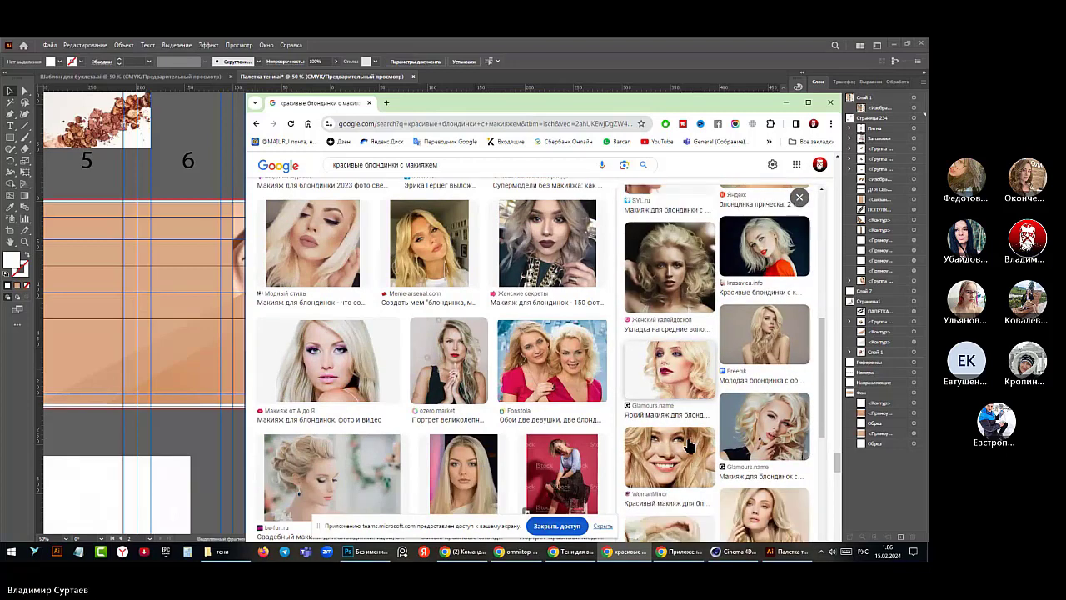
- Open the short-haired blonde photo's iStock page in a new tab
{"action": "left_click", "coordinate": [689, 445]}
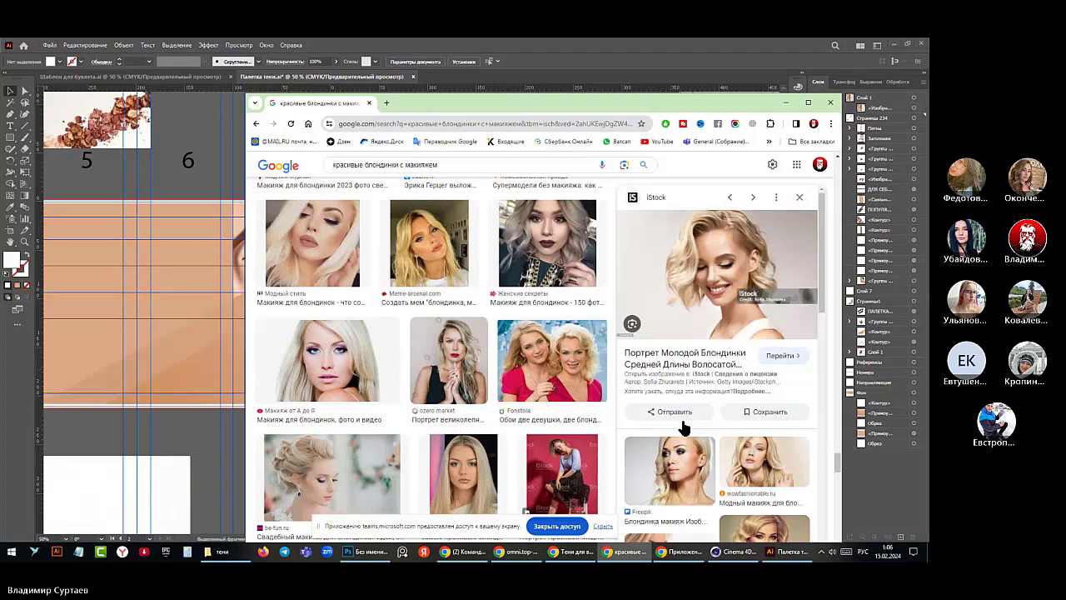
{"action": "right_click", "coordinate": [692, 298]}
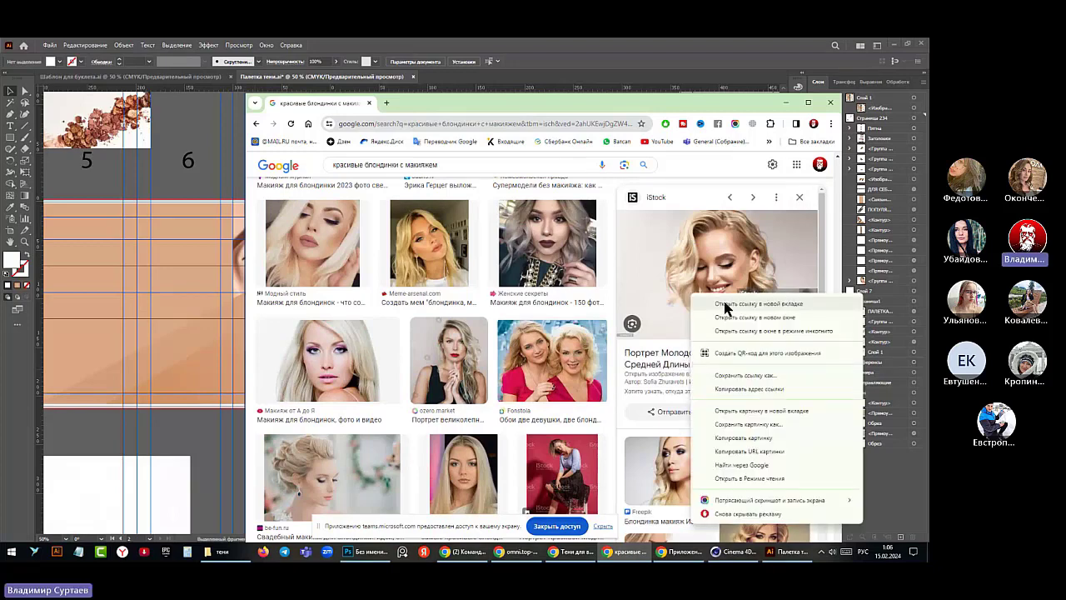
{"action": "left_click", "coordinate": [724, 305]}
{"action": "left_click", "coordinate": [420, 103]}
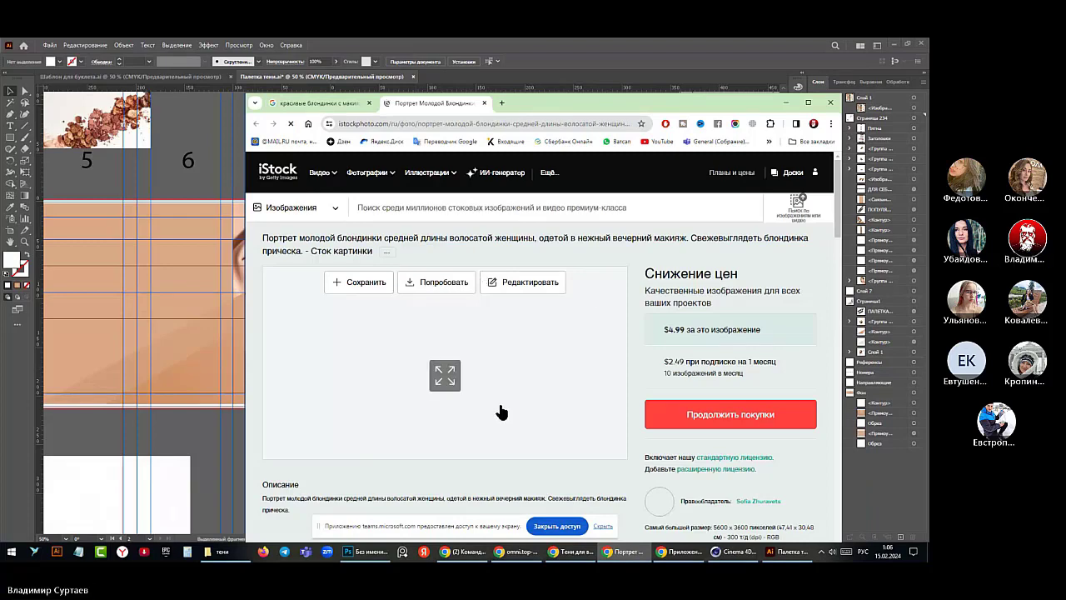
{"action": "scroll", "coordinate": [467, 367], "scroll_direction": "down", "scroll_amount": 2}
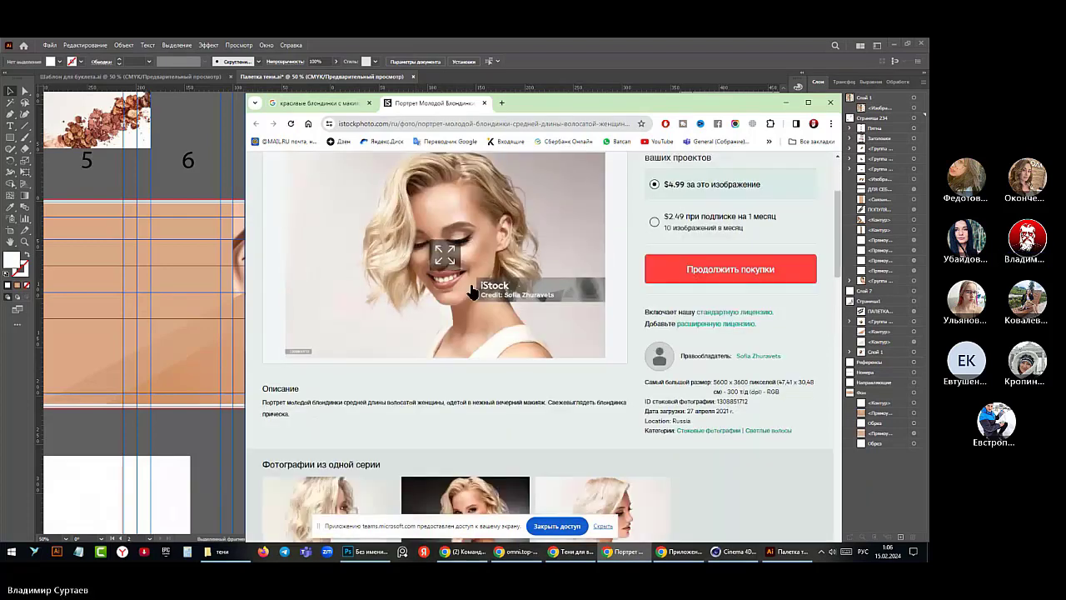
- Copy the enlarged iStock photo to the clipboard and return to Photoshop
{"action": "left_click", "coordinate": [443, 255]}
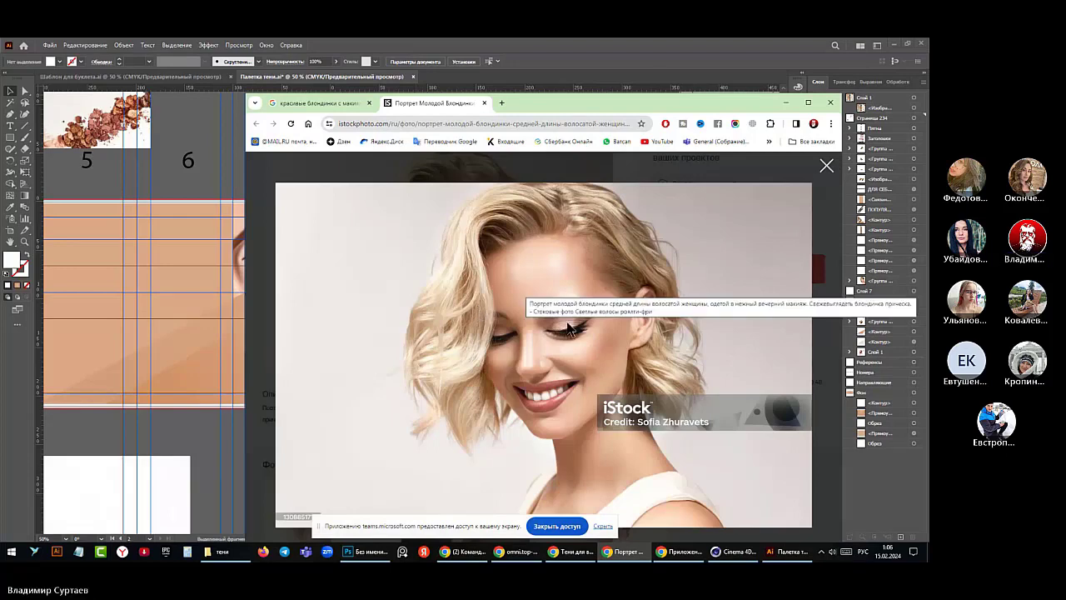
{"action": "right_click", "coordinate": [539, 345]}
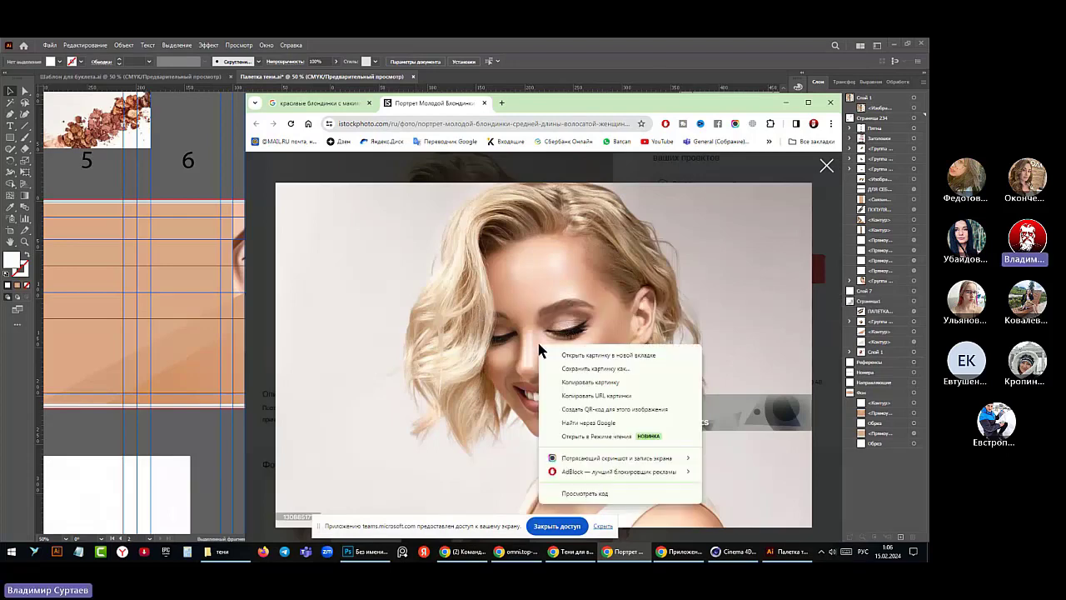
{"action": "left_click", "coordinate": [587, 382]}
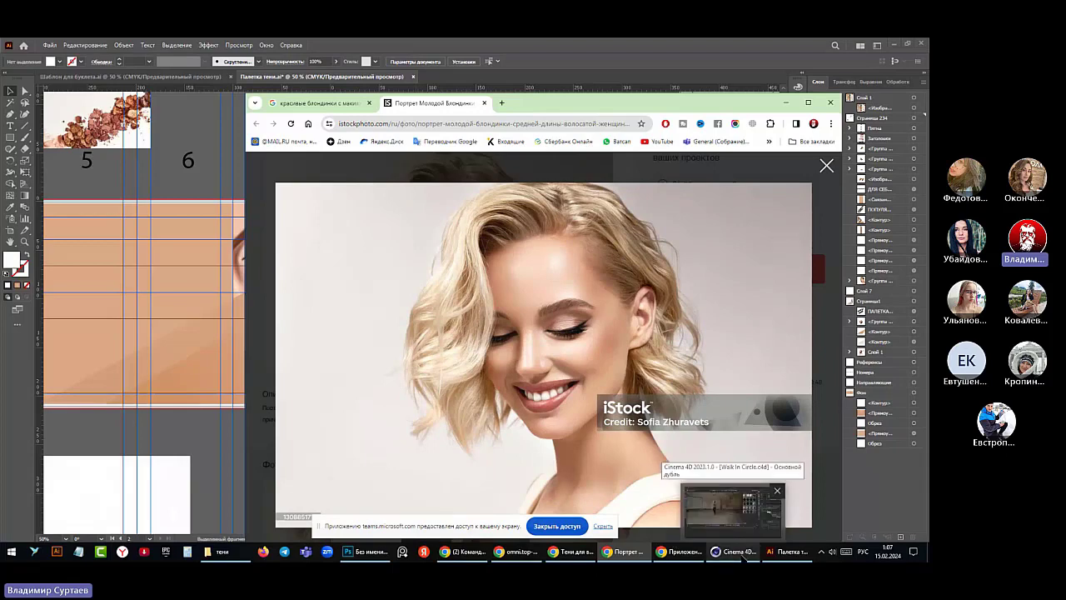
{"action": "left_click", "coordinate": [364, 563]}
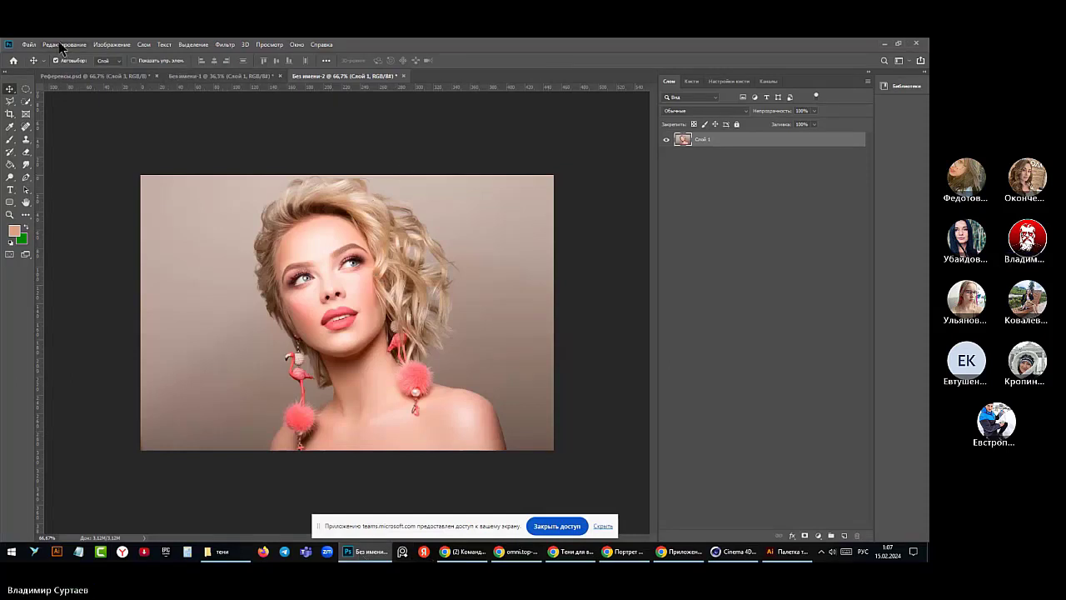
- Create a 2048×1316 document from the Clipboard preset and paste the iStock portrait
{"action": "left_click", "coordinate": [60, 45]}
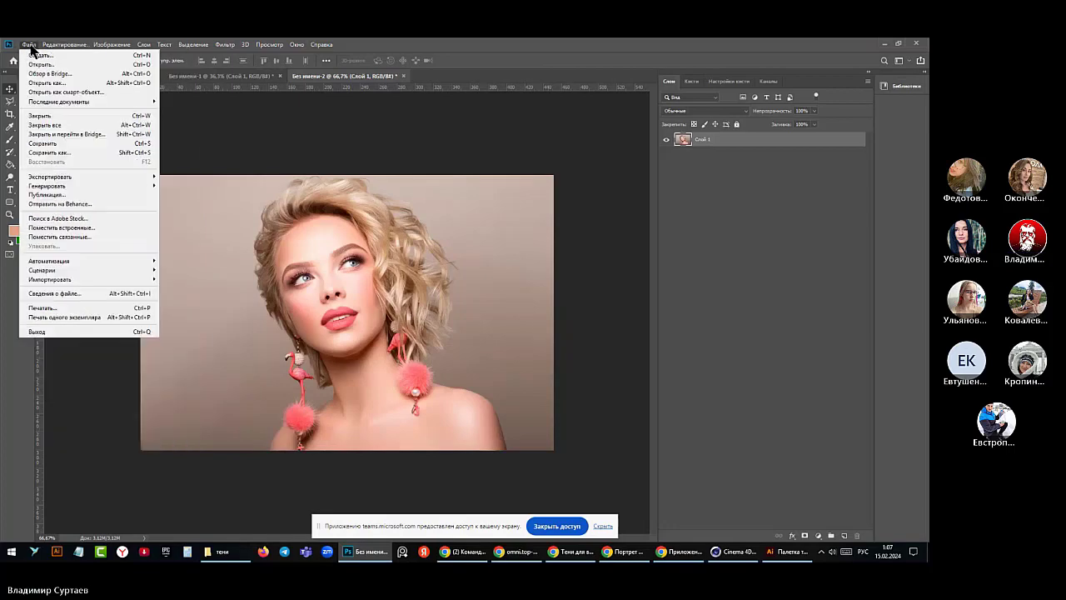
{"action": "left_click", "coordinate": [35, 54]}
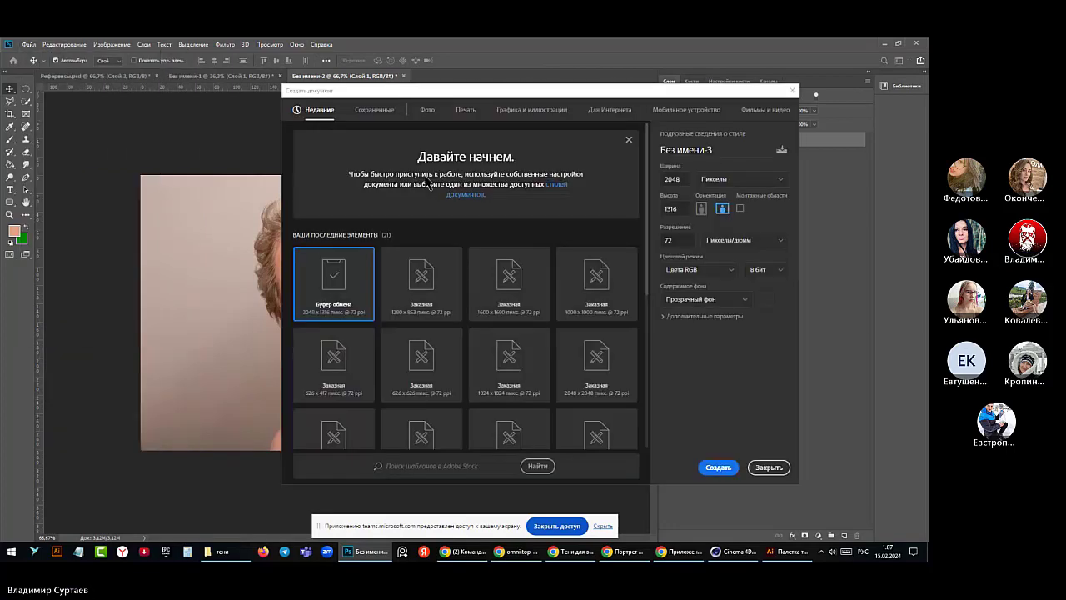
{"action": "left_click", "coordinate": [714, 469]}
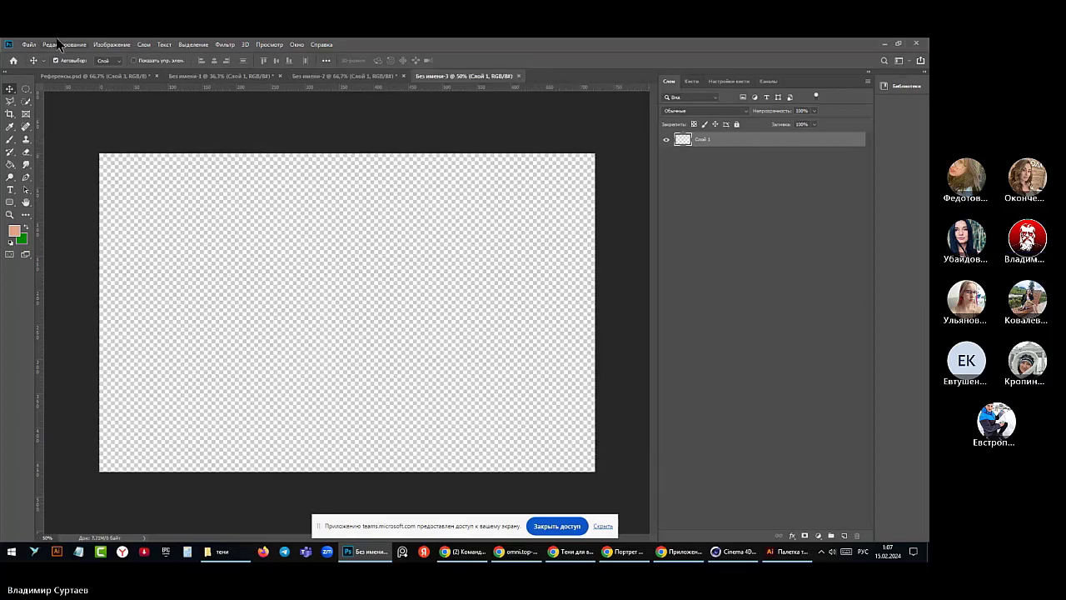
{"action": "left_click", "coordinate": [58, 46]}
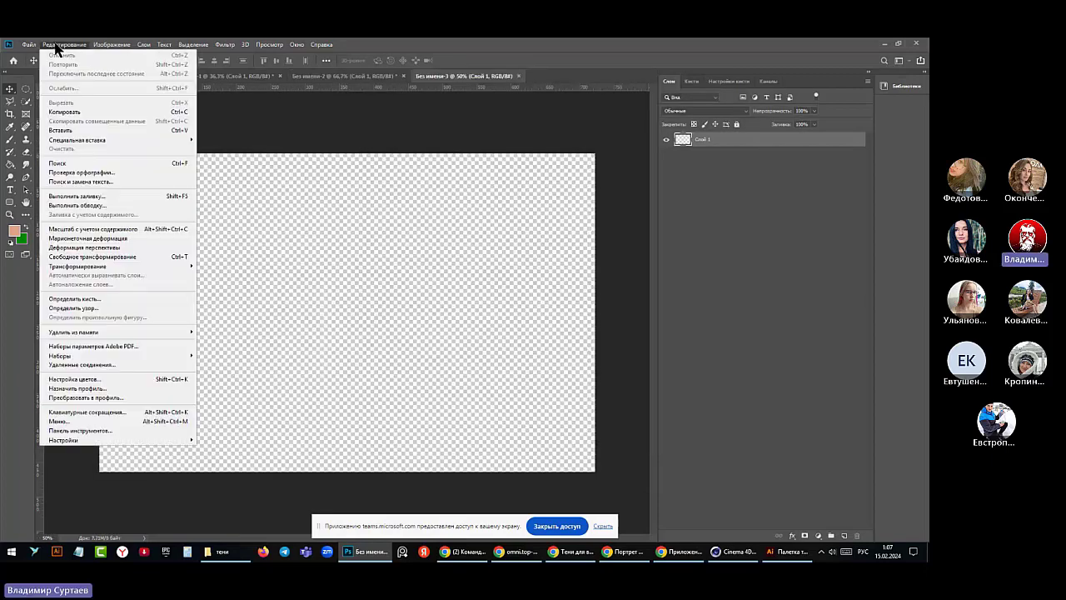
{"action": "left_click", "coordinate": [67, 132]}
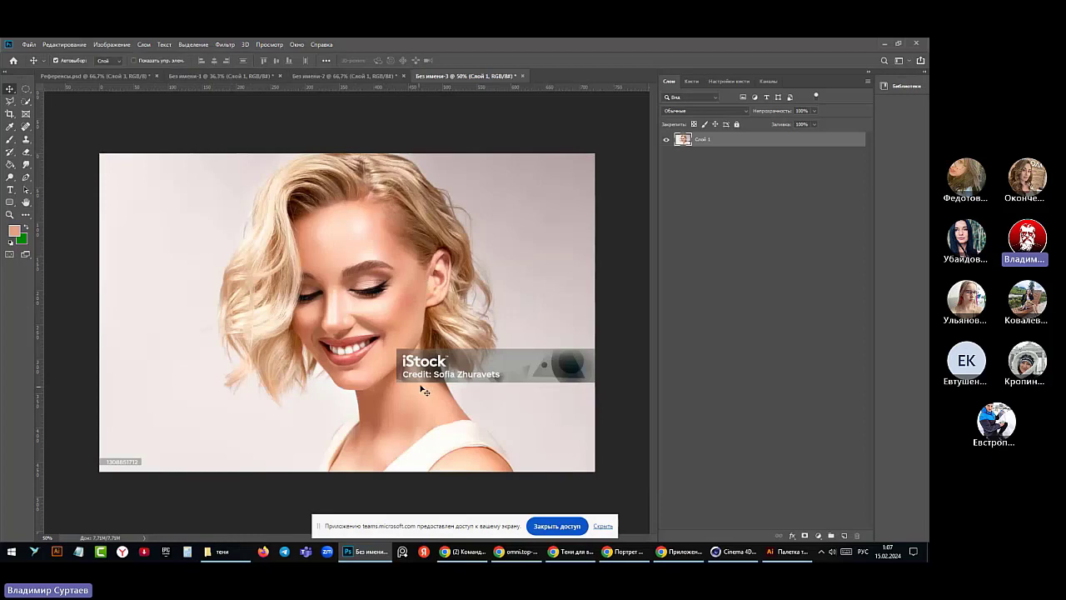
- Select the iStock credit watermark with the Polygonal Lasso
{"action": "scroll", "coordinate": [531, 393], "scroll_direction": "up", "scroll_amount": 5}
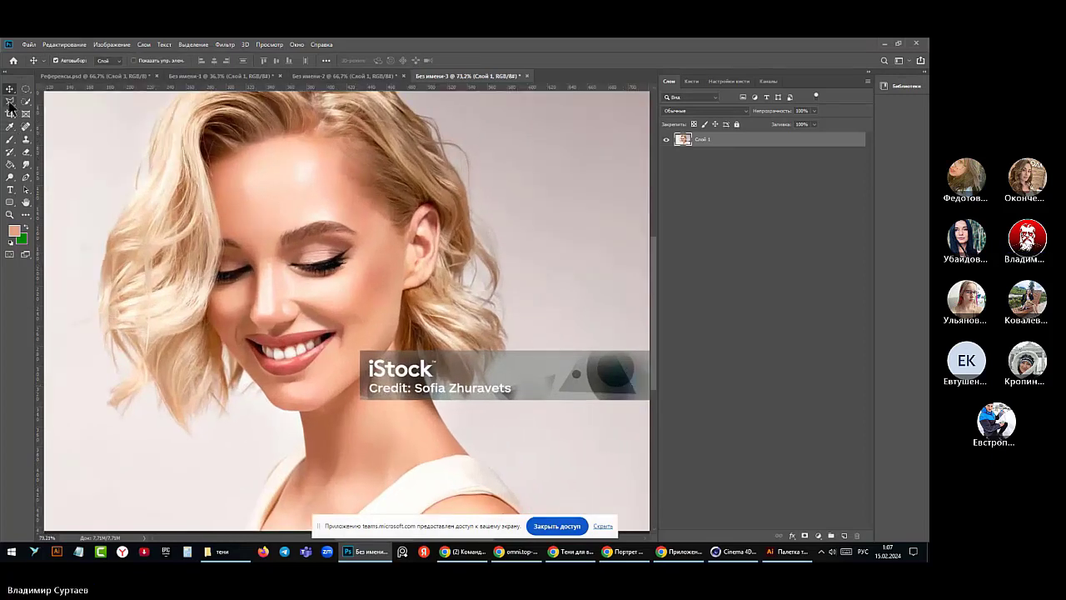
{"action": "key", "text": "l"}
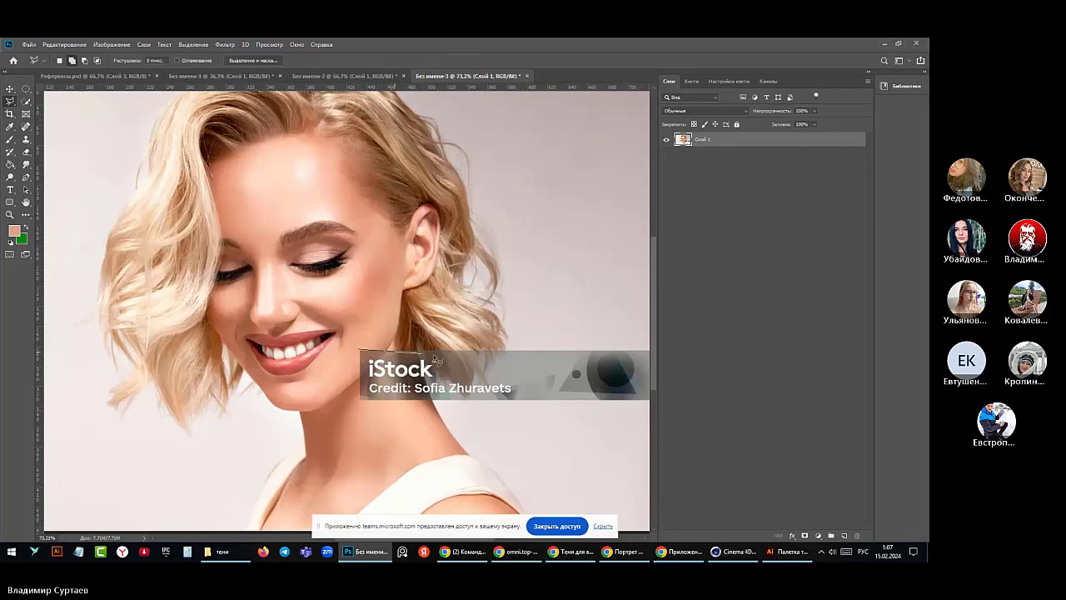
{"action": "left_click", "coordinate": [360, 350]}
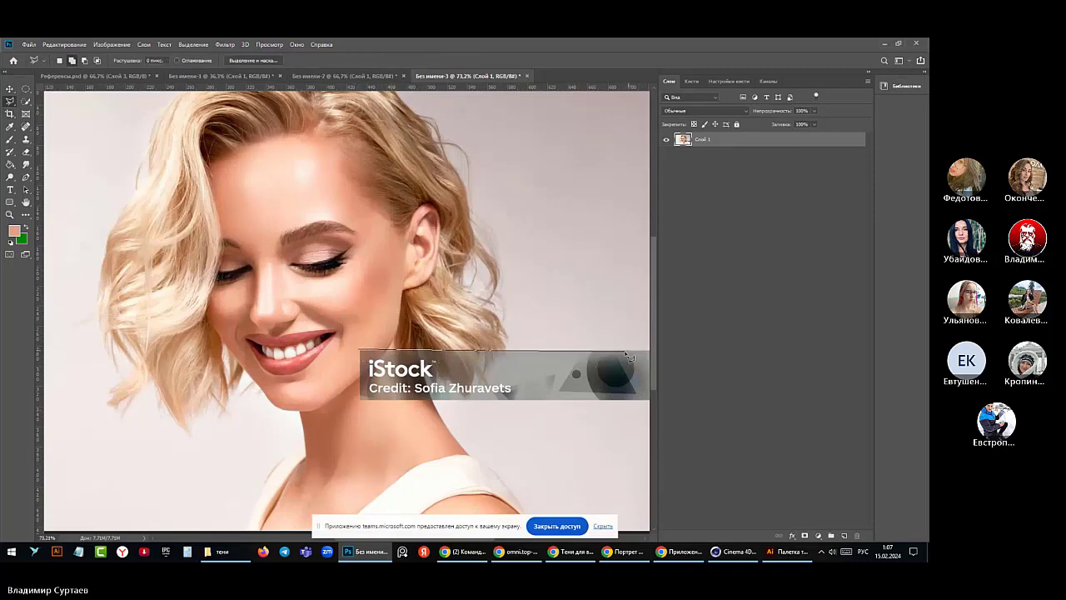
{"action": "left_click", "coordinate": [556, 336]}
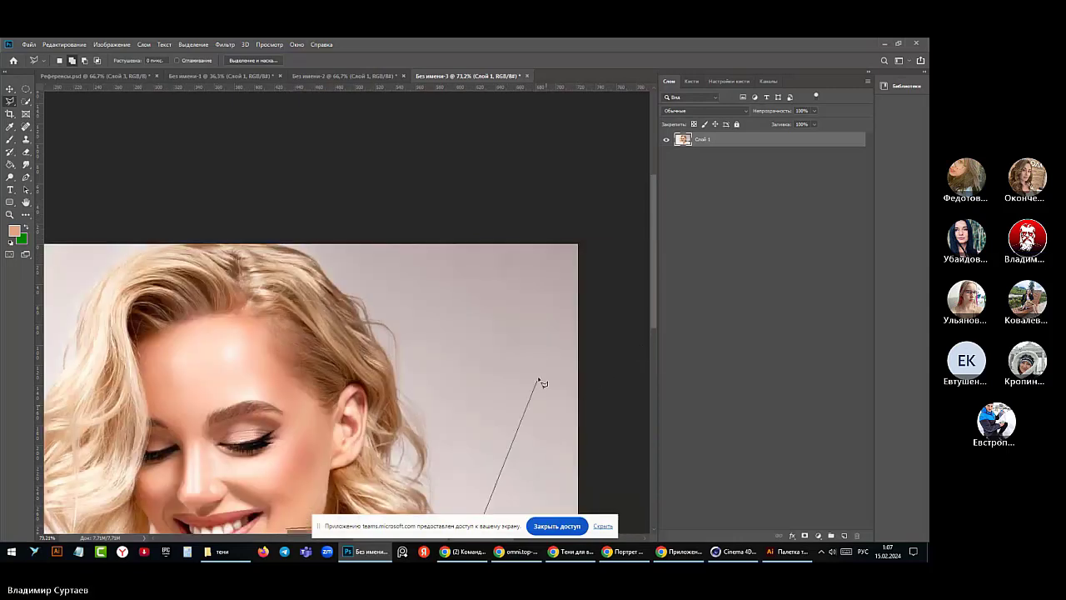
{"action": "scroll", "coordinate": [492, 322], "scroll_direction": "down", "scroll_amount": 5}
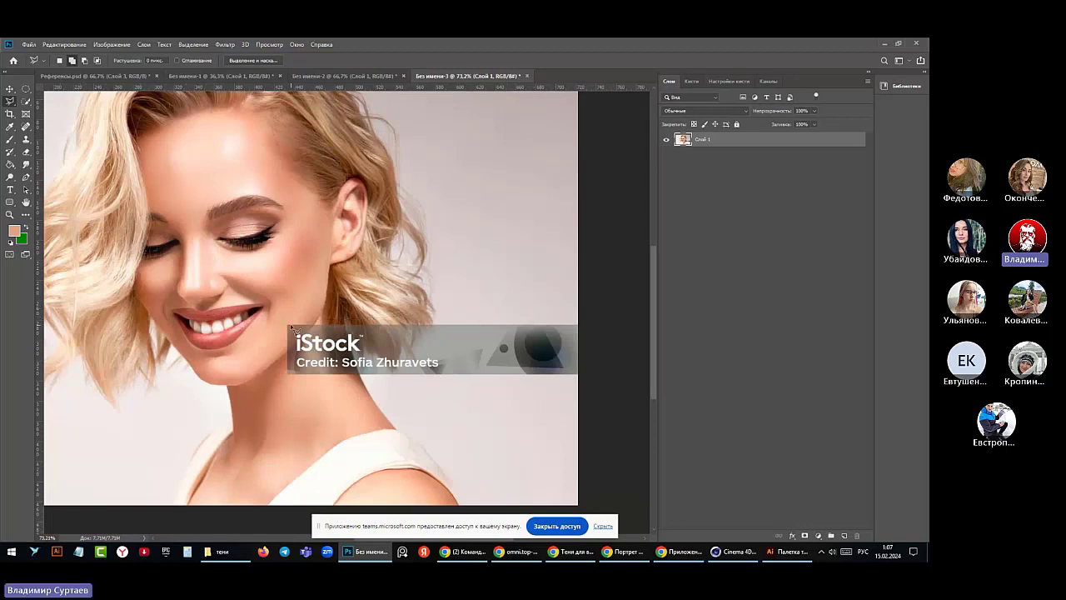
{"action": "left_click", "coordinate": [583, 324]}
{"action": "left_click", "coordinate": [583, 376]}
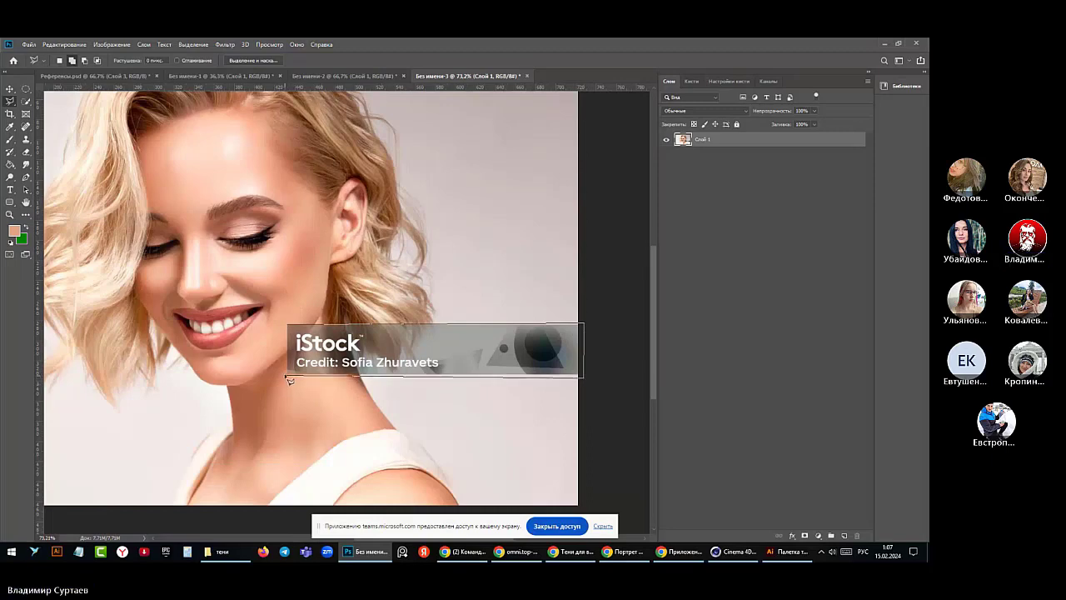
{"action": "left_click", "coordinate": [285, 376]}
{"action": "left_click", "coordinate": [286, 325]}
- Fill the watermark selection with Content-Aware, then deselect
{"action": "left_click", "coordinate": [67, 46]}
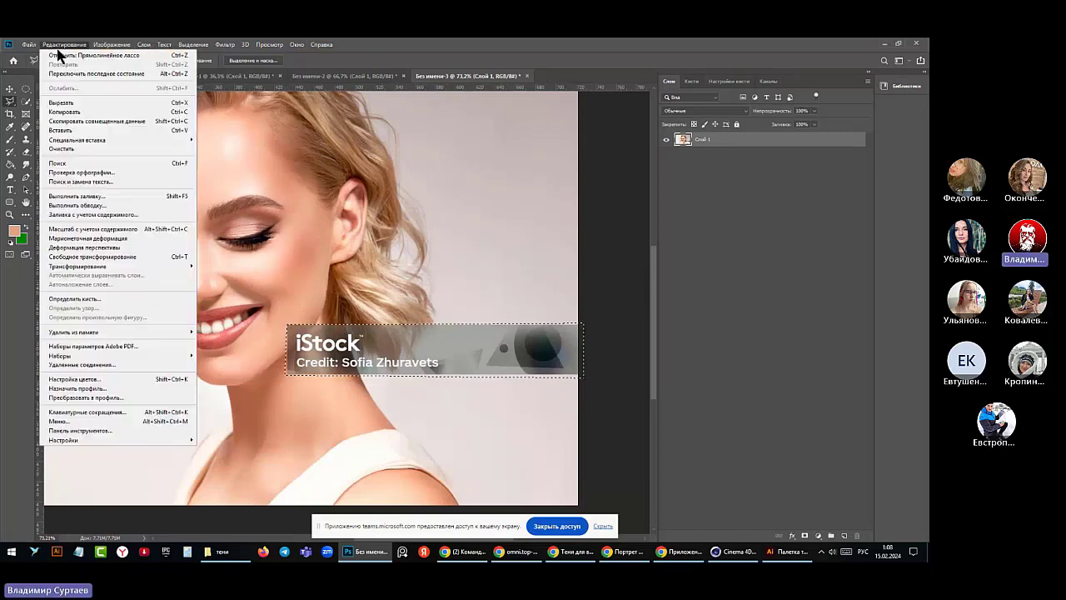
{"action": "left_click", "coordinate": [76, 195]}
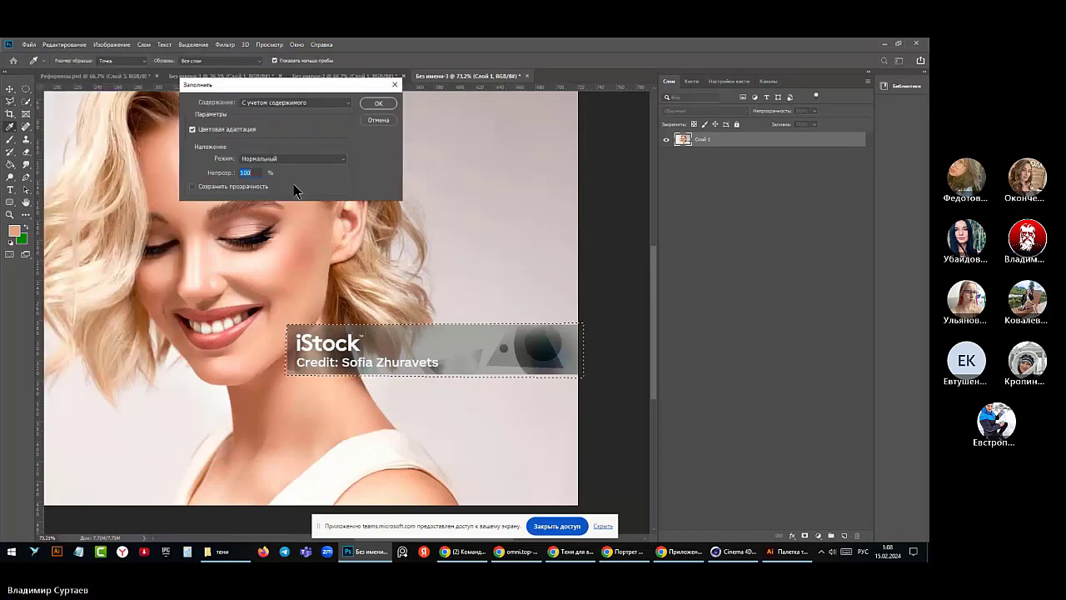
{"action": "left_click", "coordinate": [375, 103]}
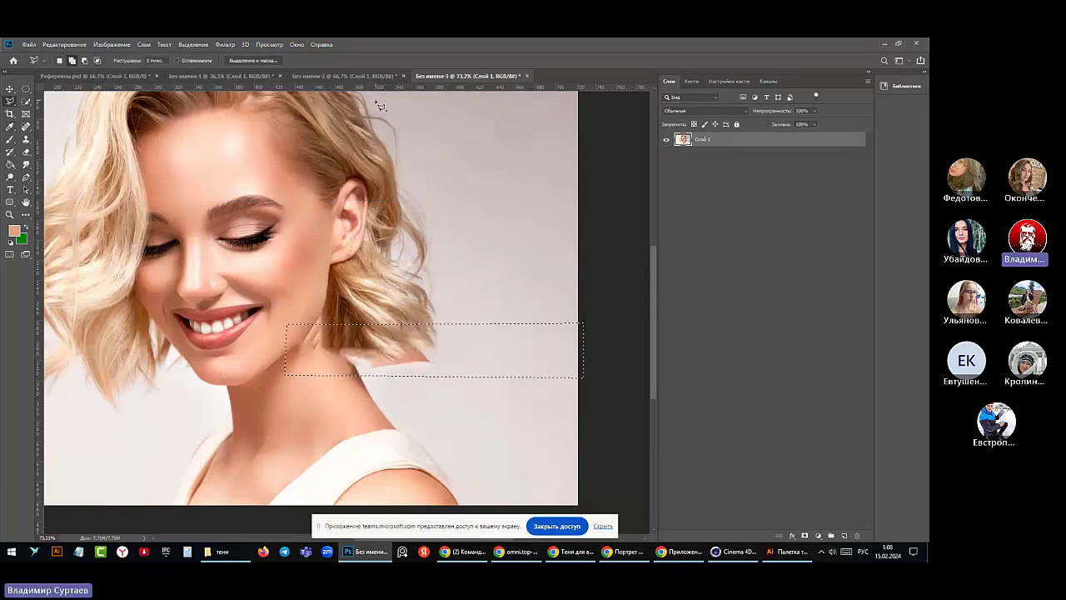
{"action": "left_click", "coordinate": [193, 44]}
{"action": "left_click", "coordinate": [195, 65]}
{"action": "scroll", "coordinate": [348, 373], "scroll_direction": "down", "scroll_amount": 2}
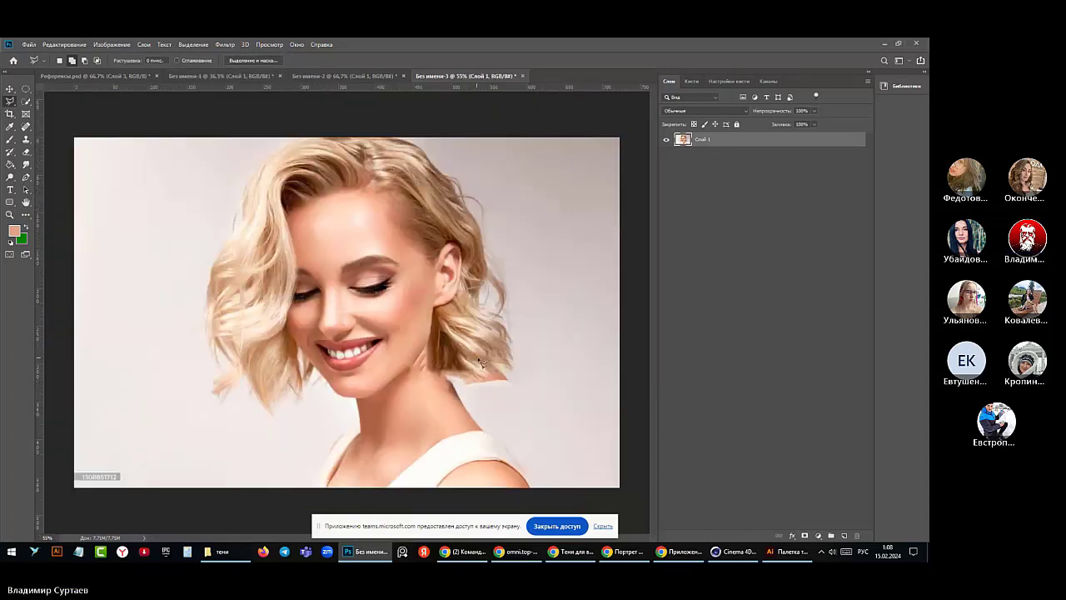
{"action": "scroll", "coordinate": [484, 373], "scroll_direction": "down", "scroll_amount": 2}
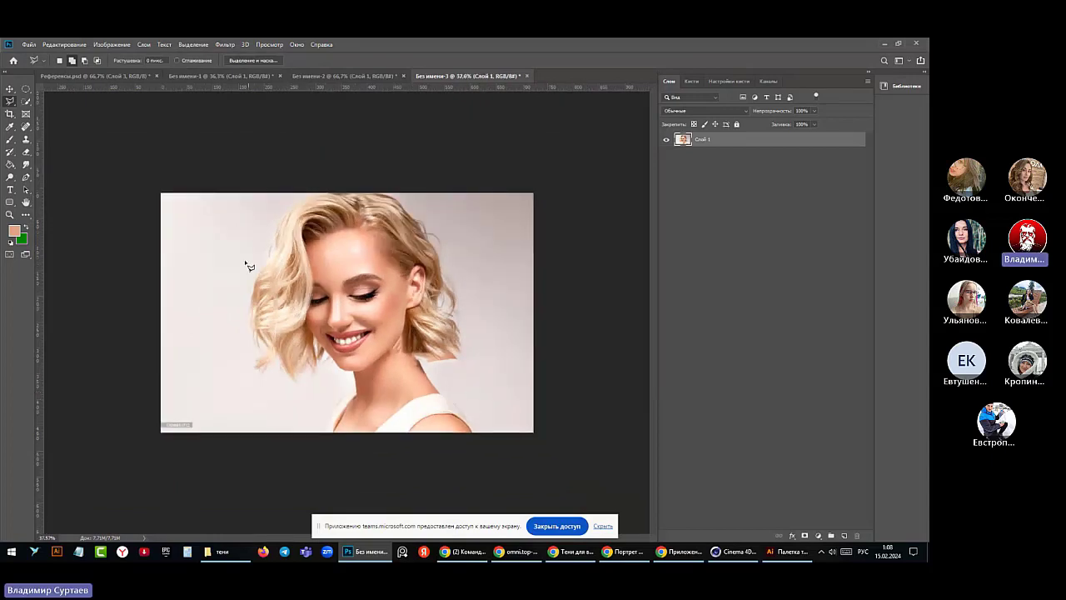
- Switch between the Без имени-2 and Без имени-3 portraits, ending on the flamingo-earring Без имени-2
{"action": "left_click", "coordinate": [349, 76]}
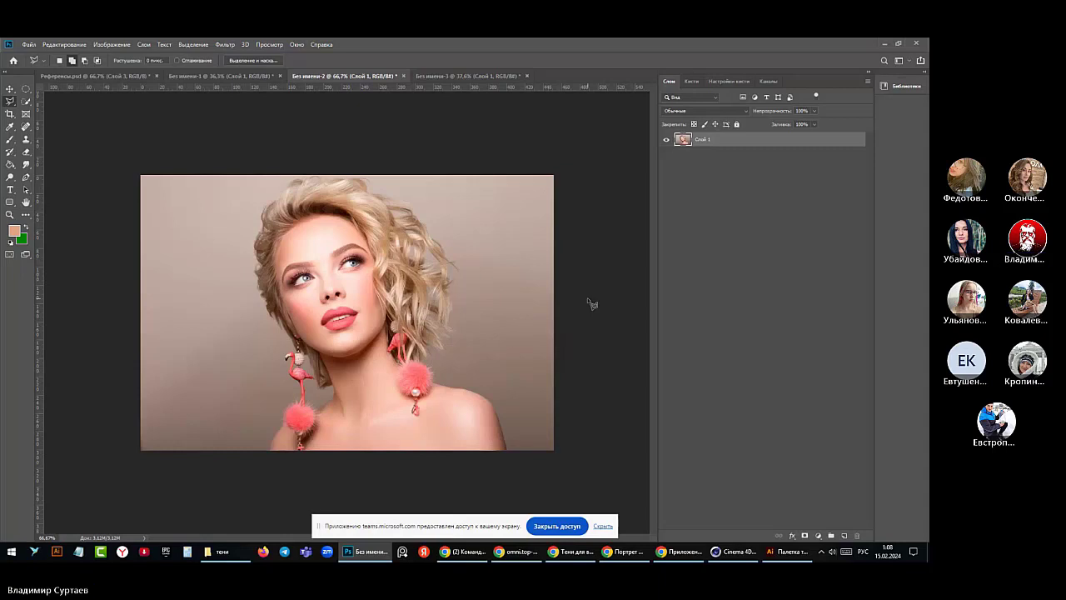
{"action": "left_click", "coordinate": [447, 77]}
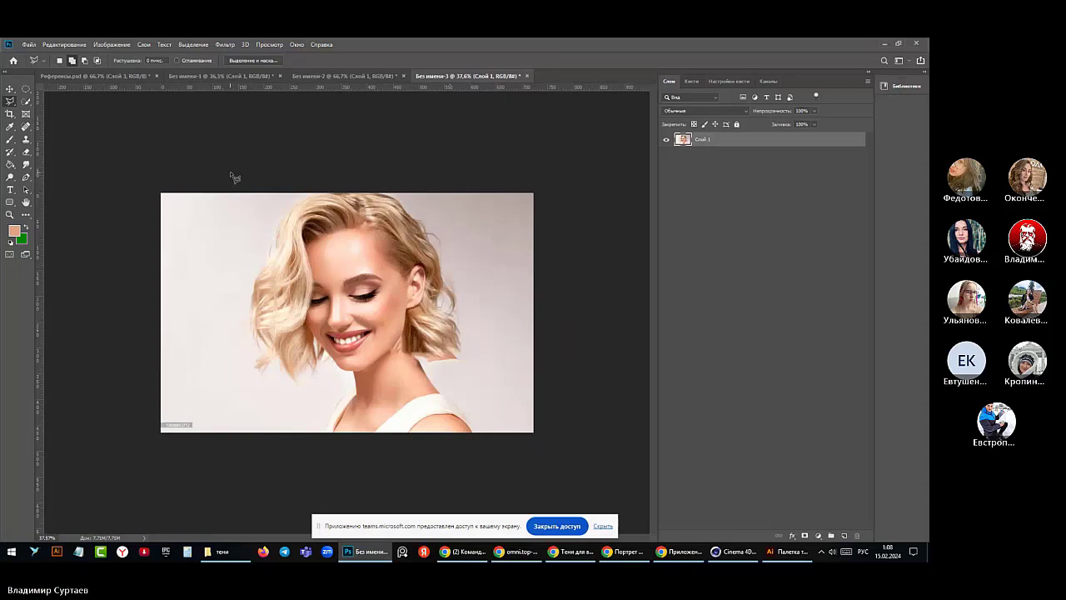
{"action": "left_click", "coordinate": [341, 76]}
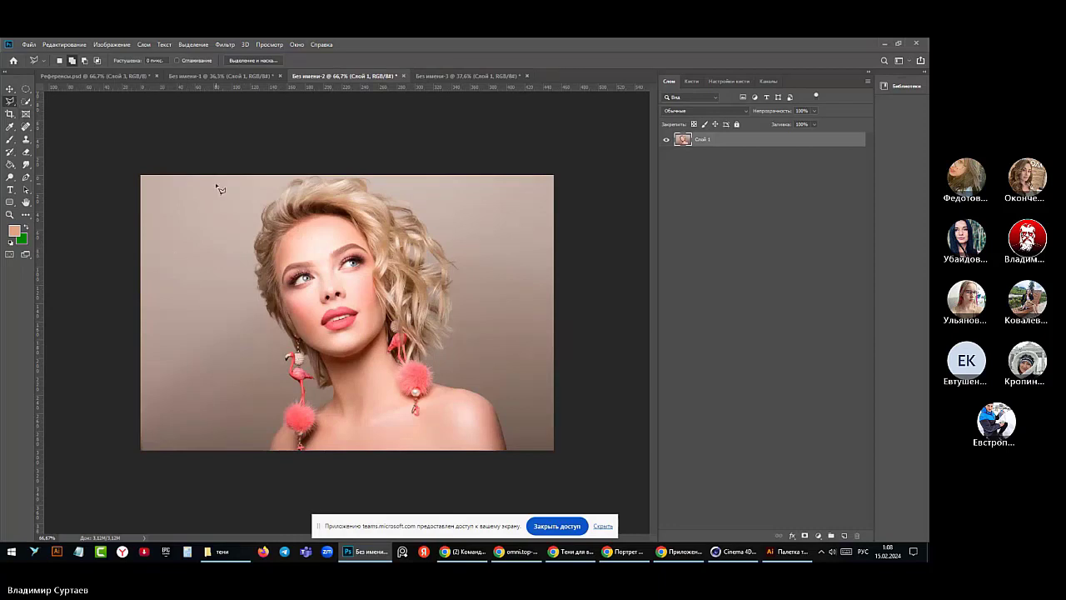
- Outline the curly-haired flamingo-earring portrait with a Polygonal Lasso selection
{"action": "left_click", "coordinate": [241, 182]}
{"action": "left_click", "coordinate": [253, 398]}
{"action": "left_click", "coordinate": [248, 461]}
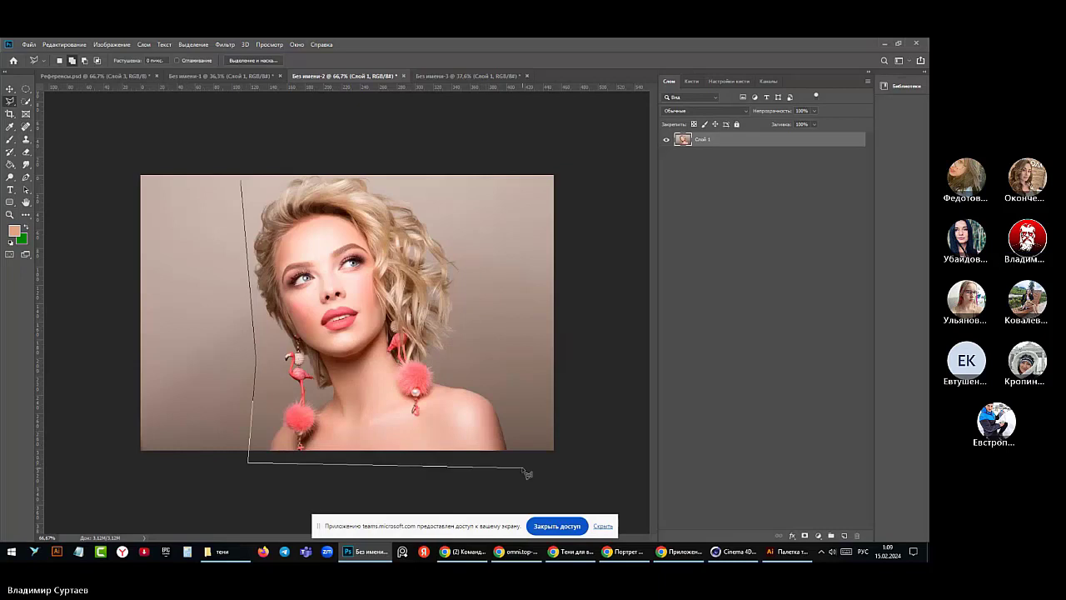
{"action": "left_click", "coordinate": [523, 467]}
{"action": "left_click", "coordinate": [507, 376]}
{"action": "left_click", "coordinate": [460, 319]}
{"action": "left_click", "coordinate": [472, 246]}
{"action": "left_click", "coordinate": [374, 158]}
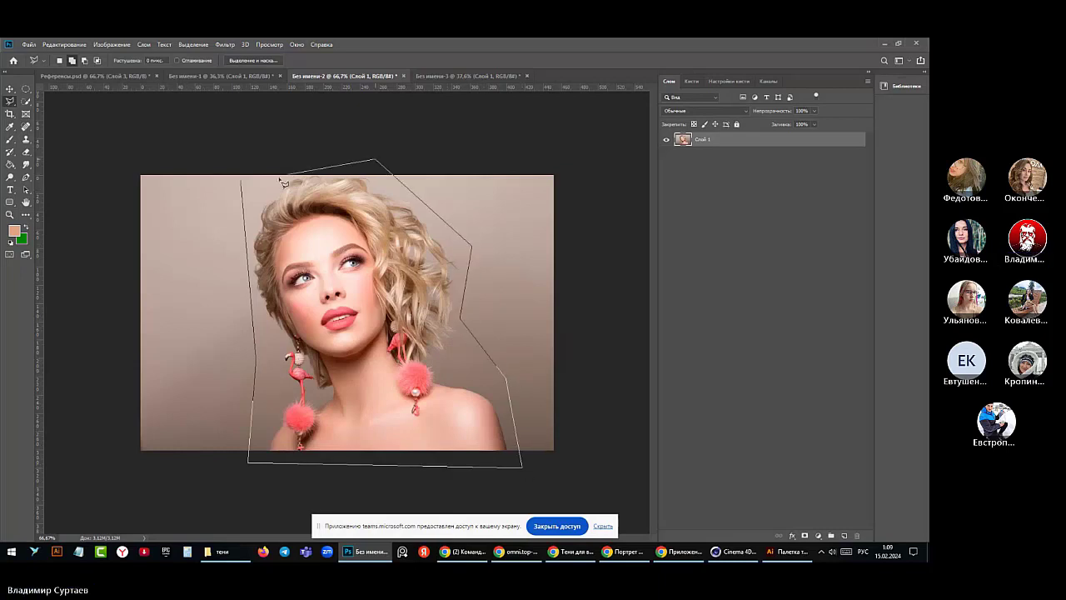
{"action": "key", "text": "Escape"}
{"action": "left_click", "coordinate": [244, 214]}
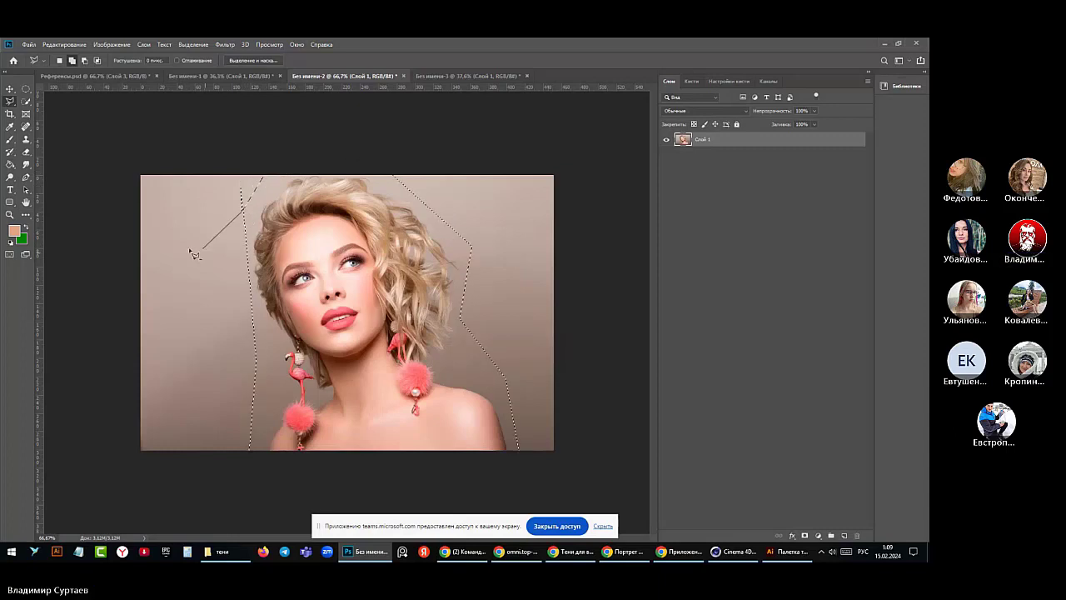
{"action": "key", "text": "Return"}
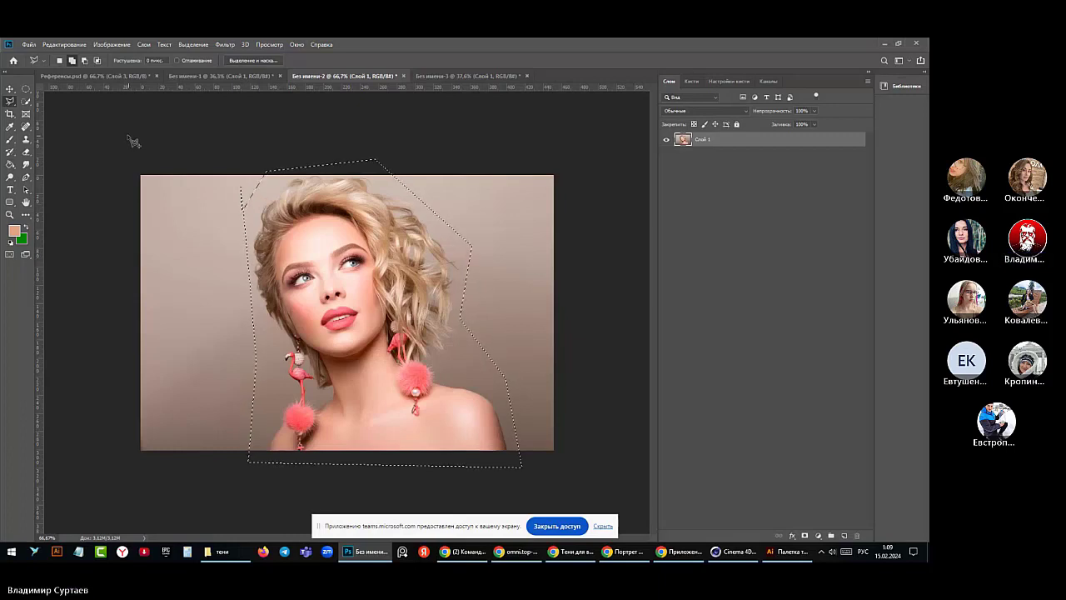
- Copy the selected portrait and paste it into Без имени-3 as new layer Слой 2
{"action": "left_click", "coordinate": [68, 45]}
{"action": "left_click", "coordinate": [59, 109]}
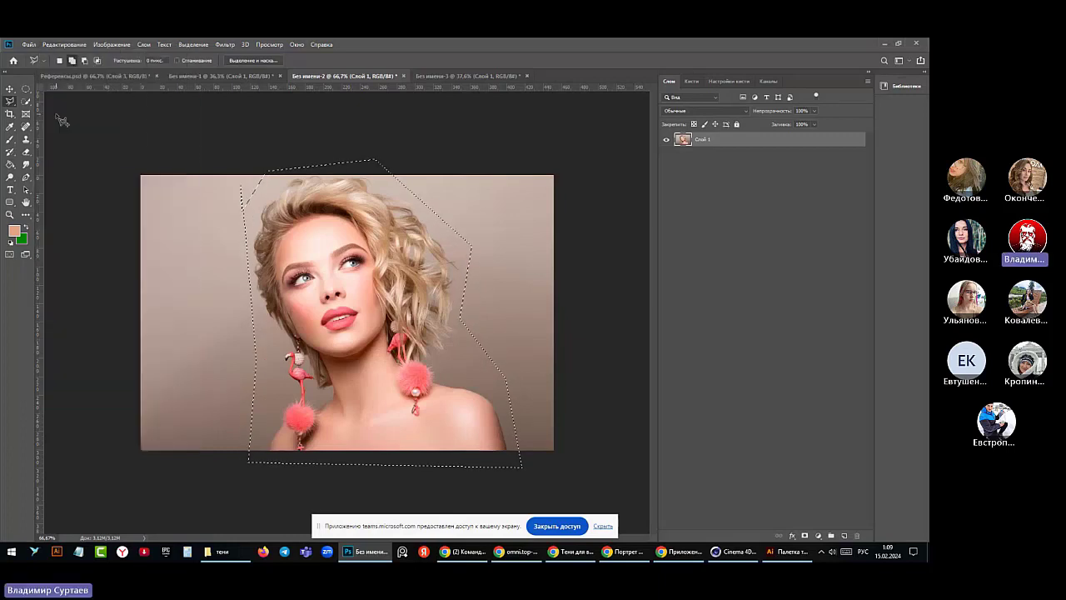
{"action": "left_click", "coordinate": [450, 75]}
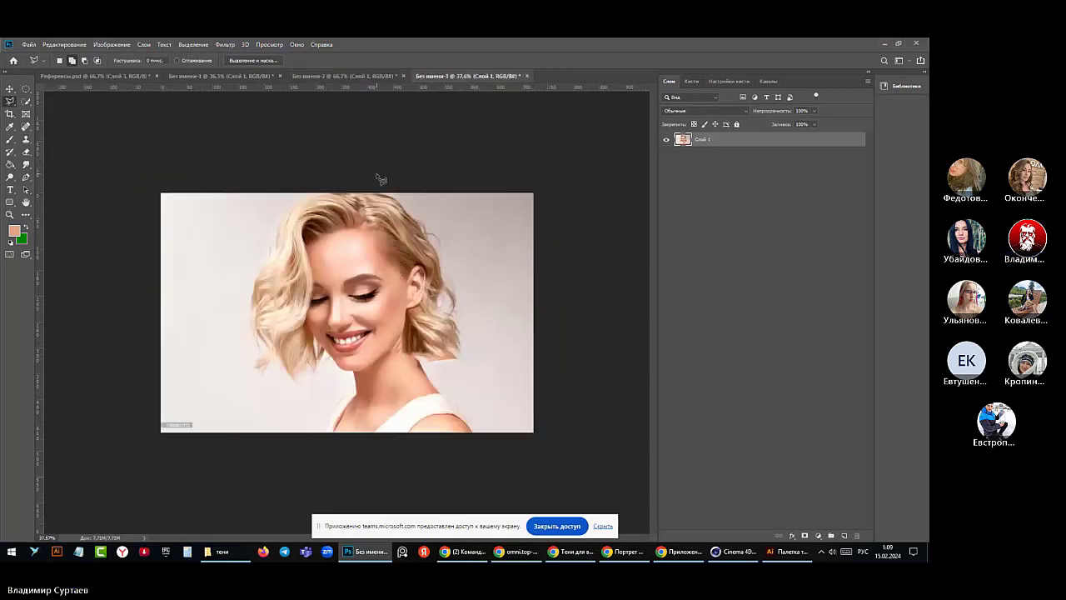
{"action": "left_click", "coordinate": [64, 44]}
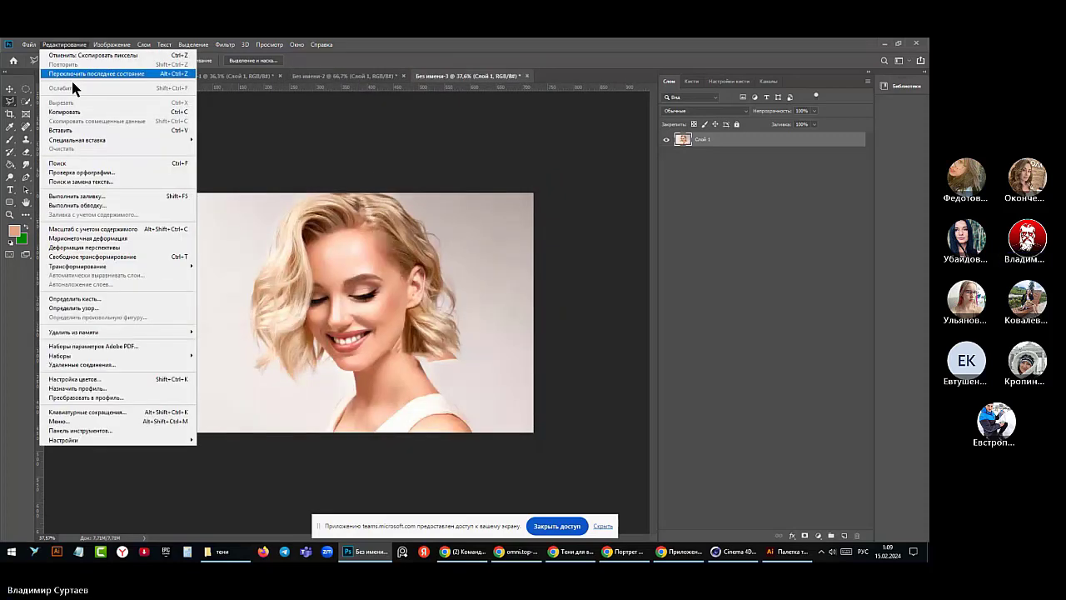
{"action": "left_click", "coordinate": [71, 134]}
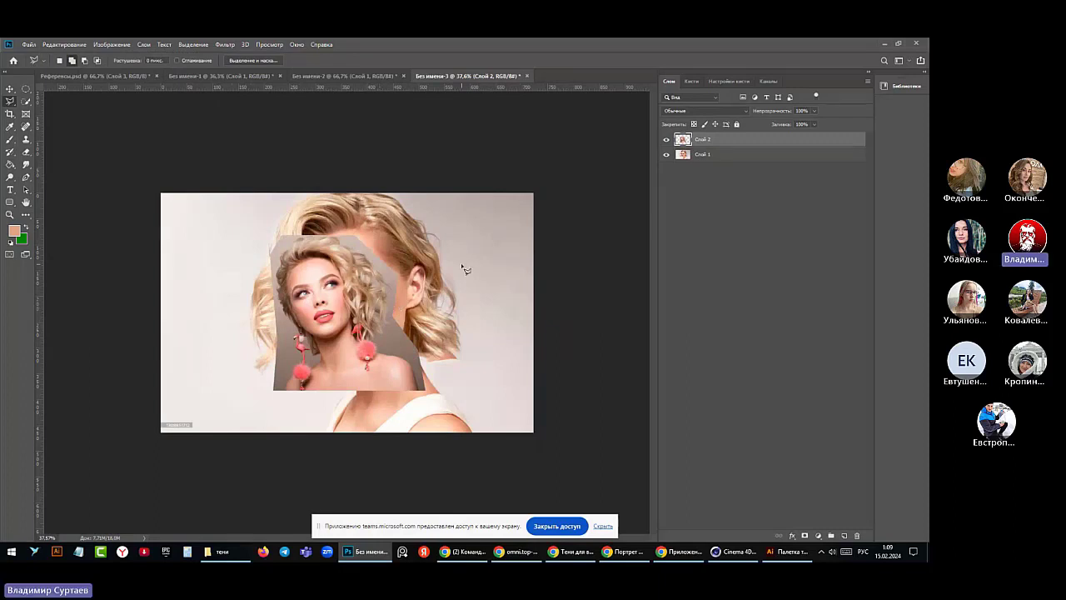
- Move the Слой 2 cut-out to the lower left edge and lasso a piece of its hair
{"action": "left_click", "coordinate": [10, 89]}
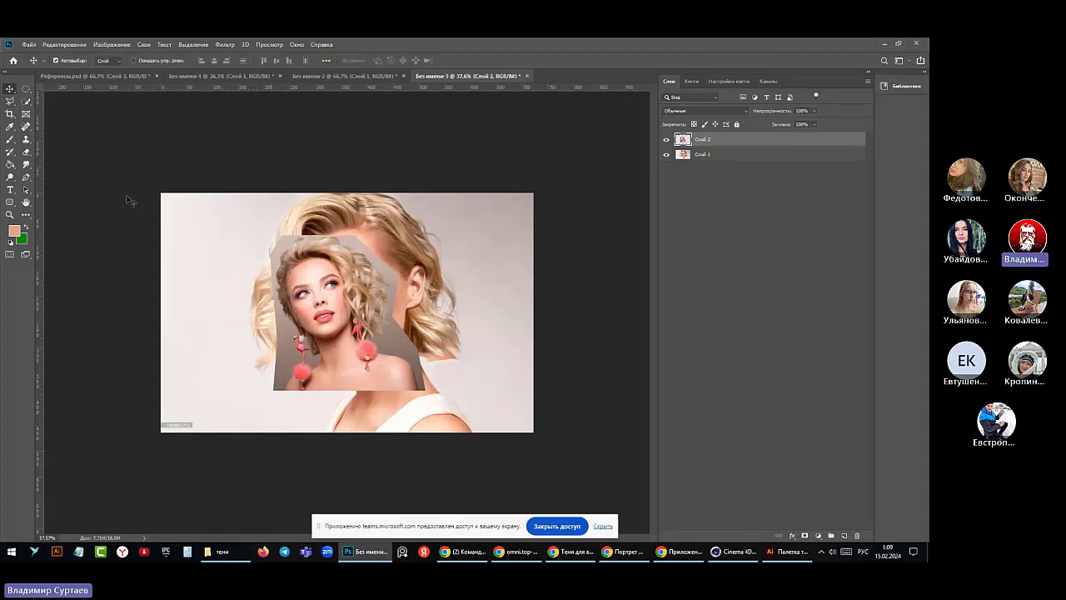
{"action": "left_click_drag", "start_coordinate": [344, 313], "coordinate": [204, 344]}
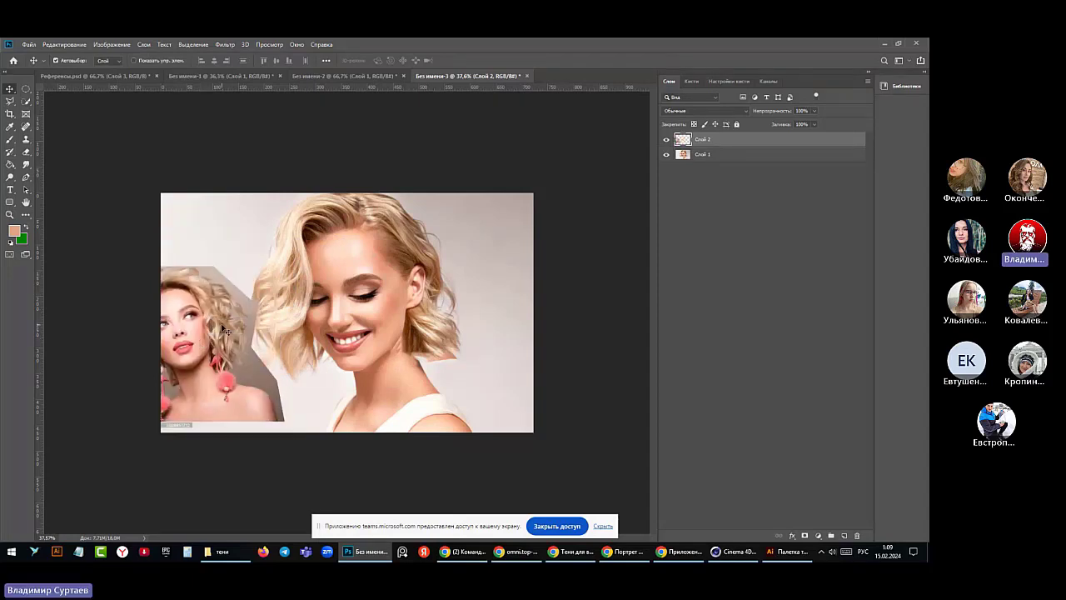
{"action": "left_click", "coordinate": [10, 101]}
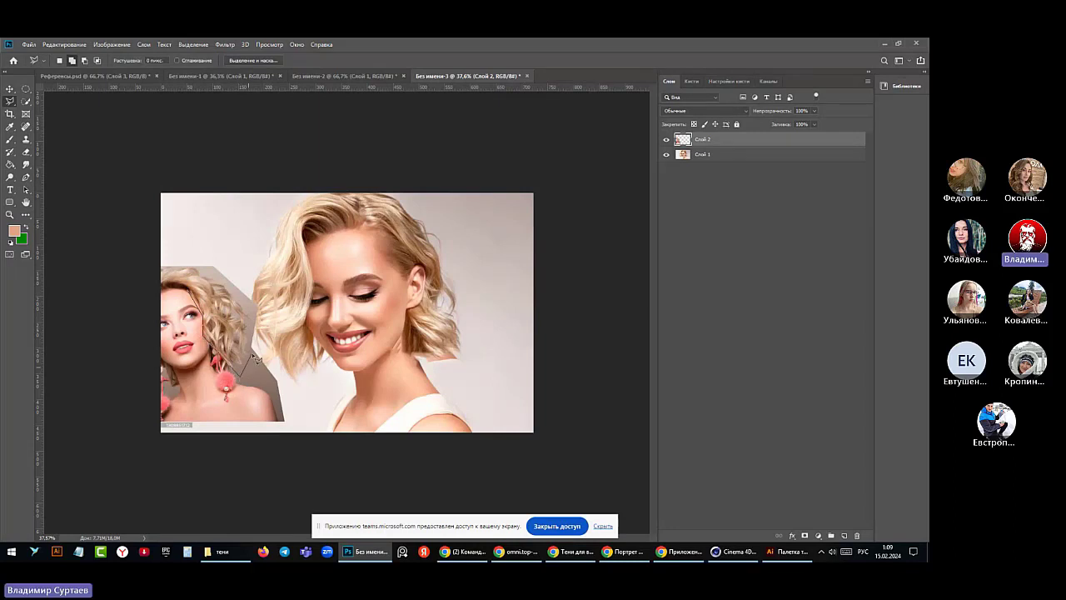
{"action": "left_click", "coordinate": [251, 353]}
{"action": "left_click", "coordinate": [252, 317]}
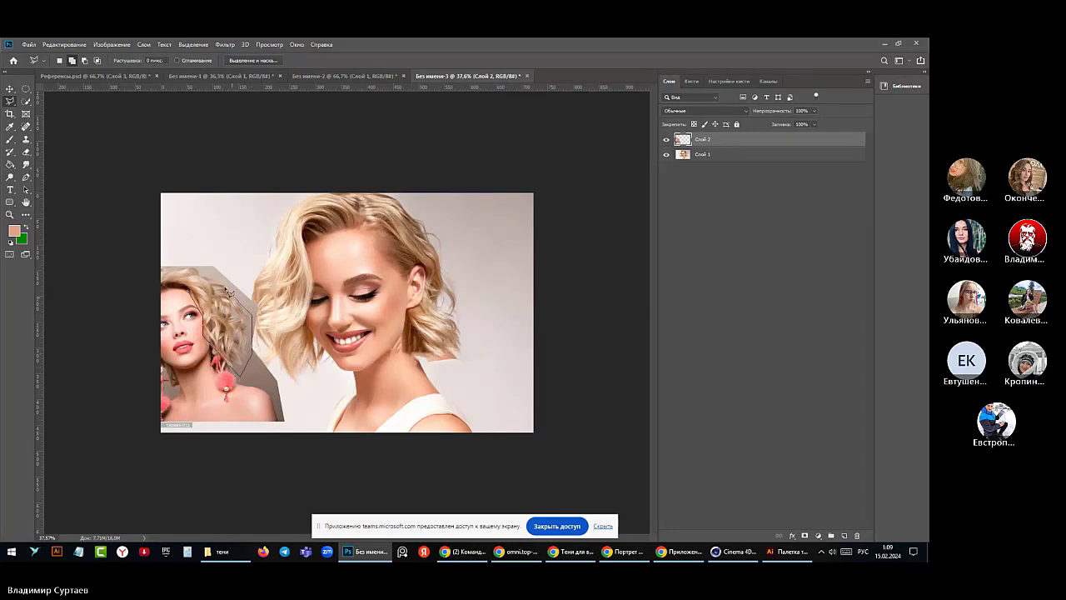
{"action": "left_click", "coordinate": [229, 289]}
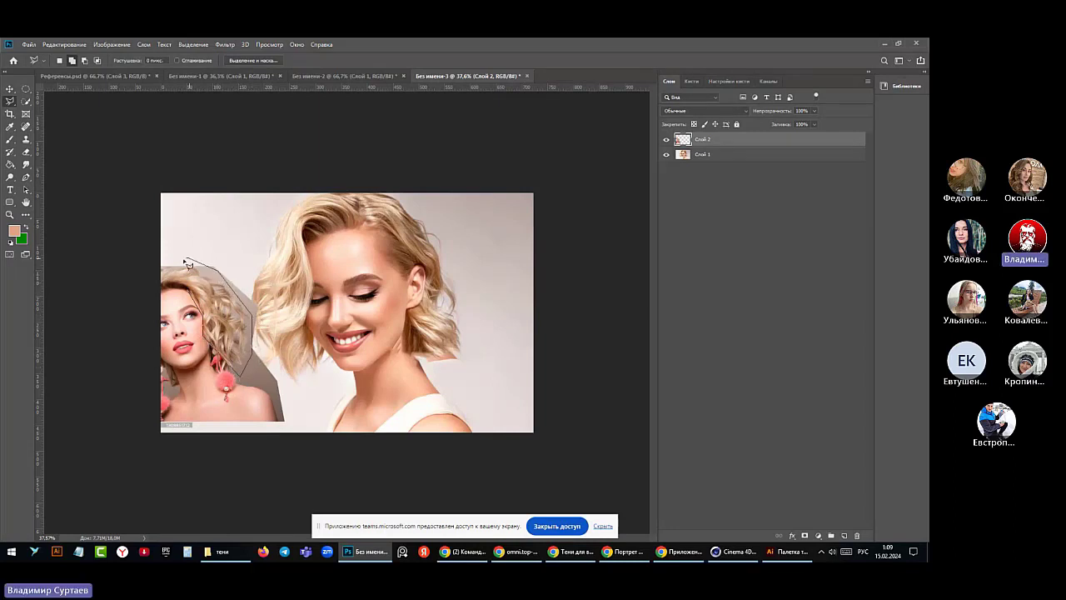
{"action": "left_click", "coordinate": [187, 259]}
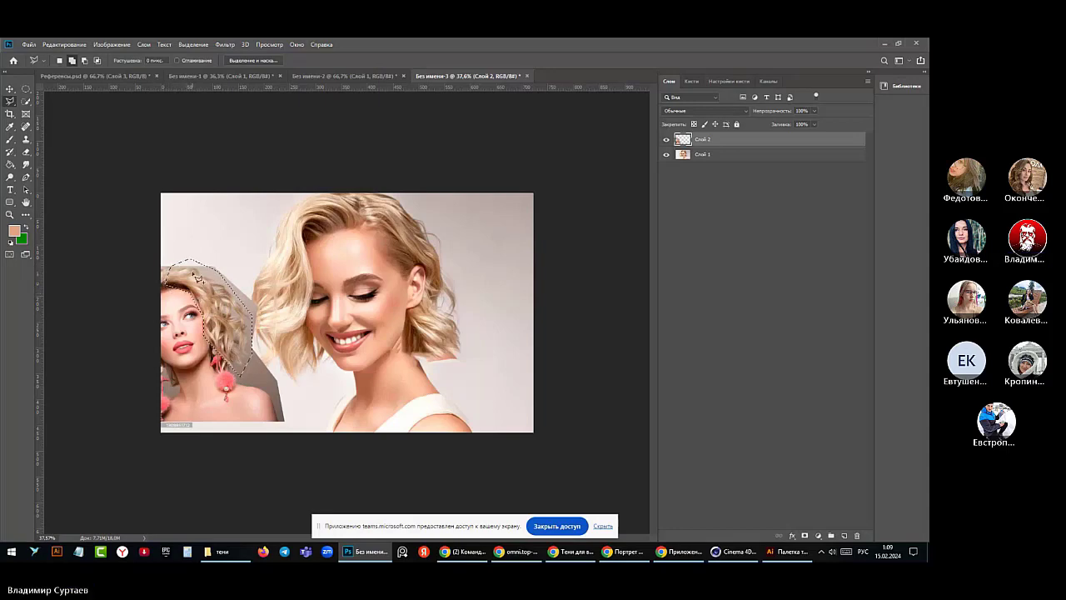
{"action": "key", "text": "Return"}
- Copy the hair selection and paste it as new layer Слой 3
{"action": "left_click", "coordinate": [67, 44]}
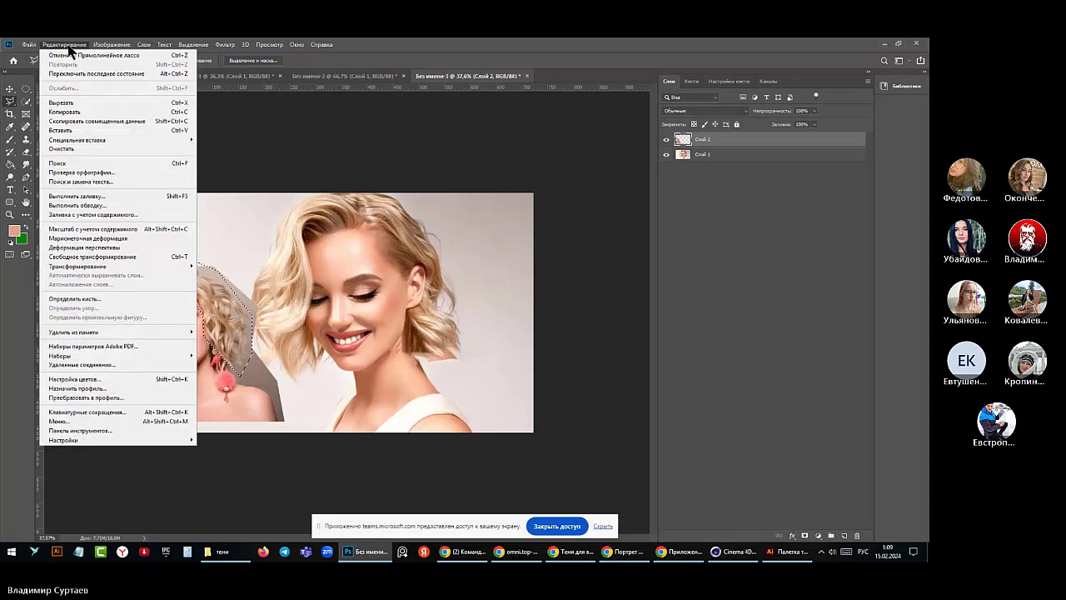
{"action": "left_click", "coordinate": [61, 117]}
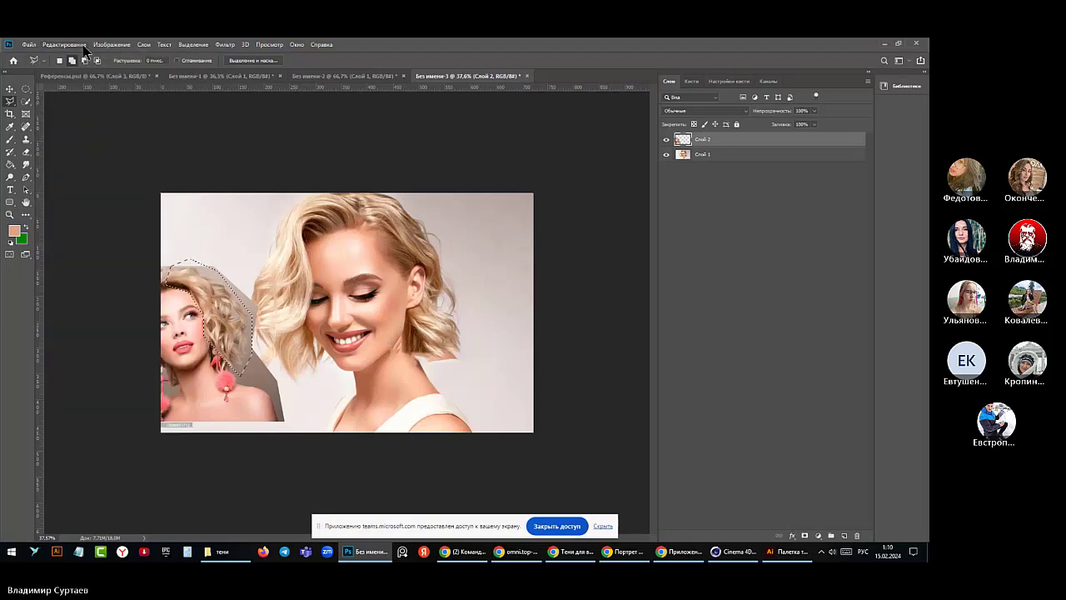
{"action": "left_click", "coordinate": [82, 46]}
{"action": "left_click", "coordinate": [72, 131]}
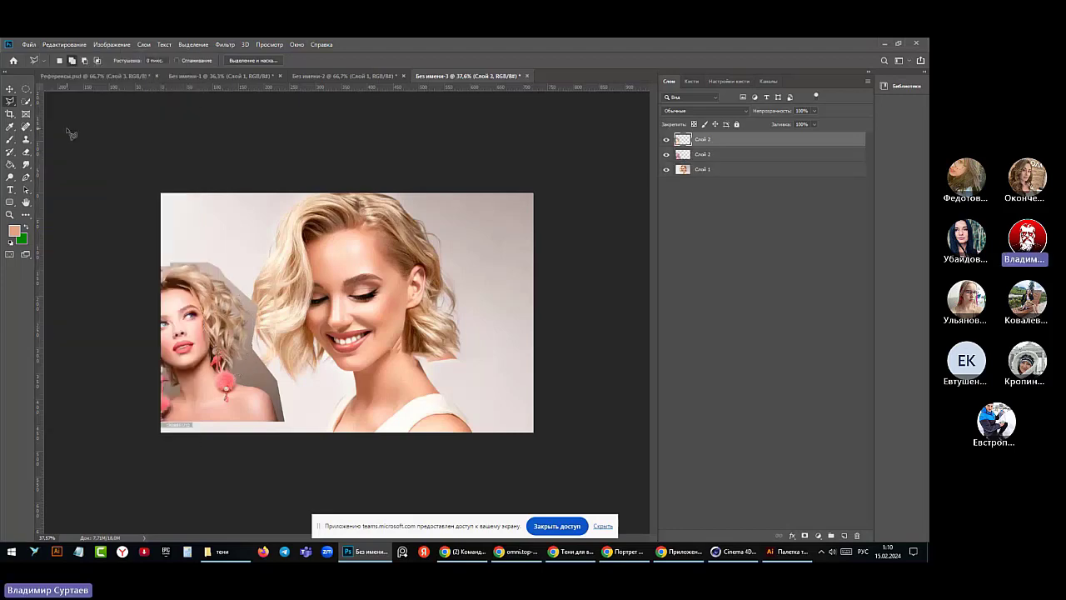
{"action": "key", "text": "v"}
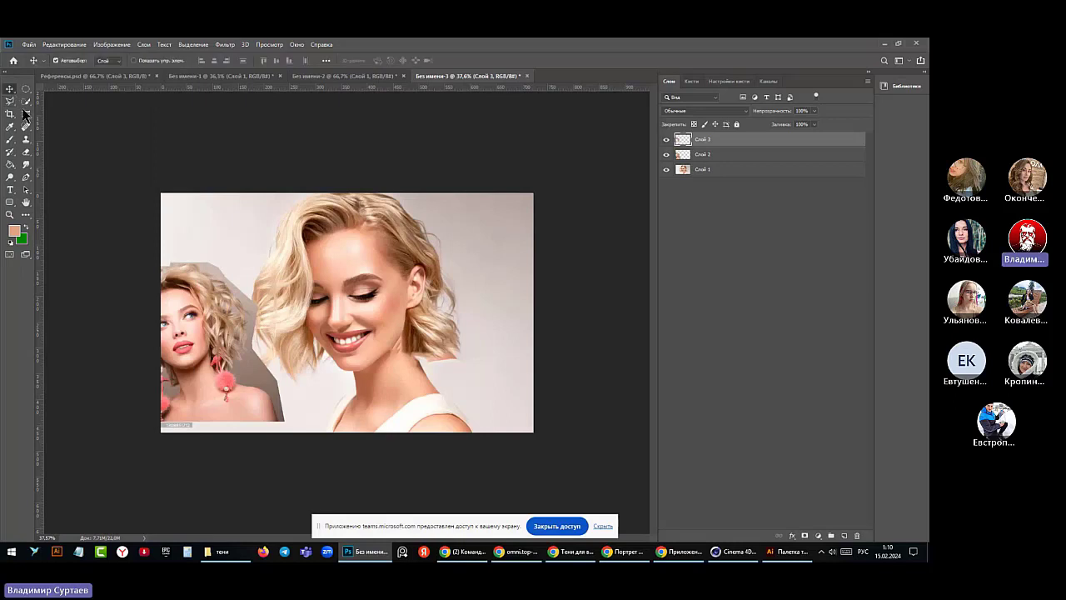
- Free-transform the Слой 3 hair patch right of the face, rotated about 40° and scaled to 128%
{"action": "left_click_drag", "start_coordinate": [204, 289], "coordinate": [434, 274]}
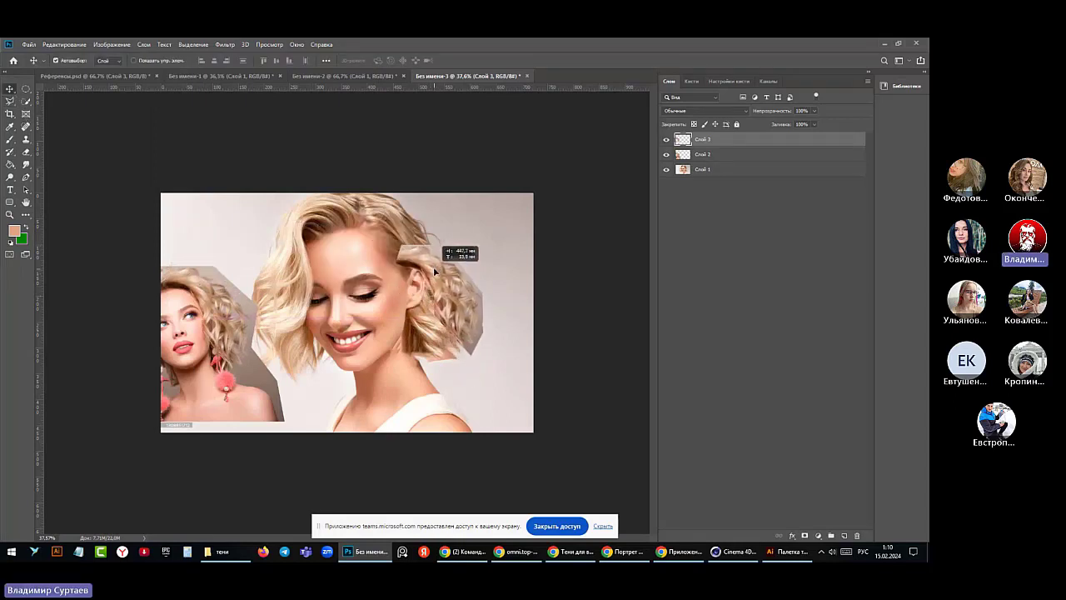
{"action": "left_click", "coordinate": [64, 44]}
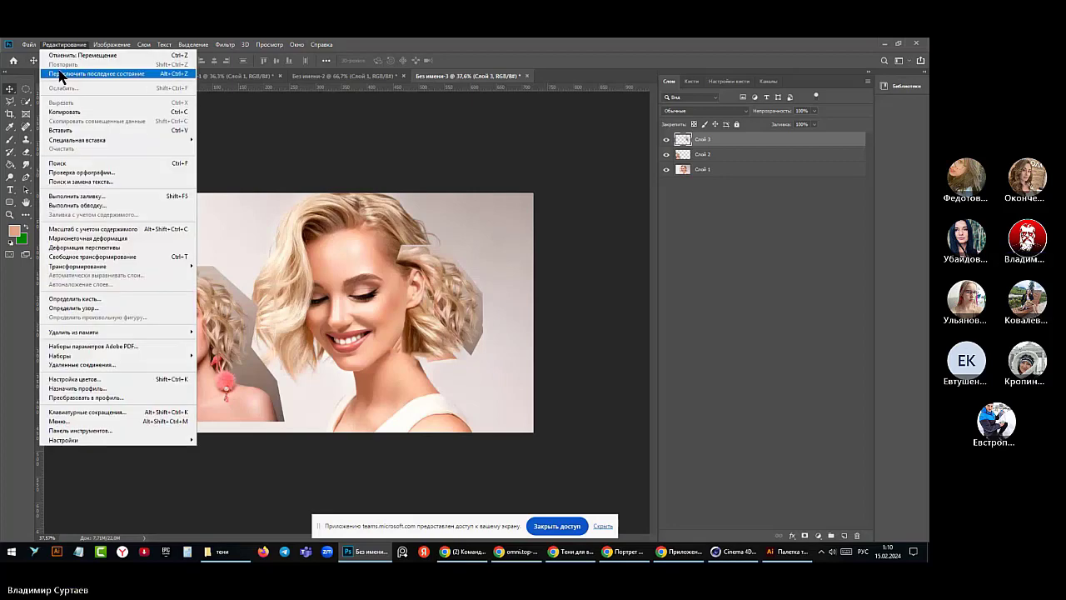
{"action": "left_click", "coordinate": [90, 256]}
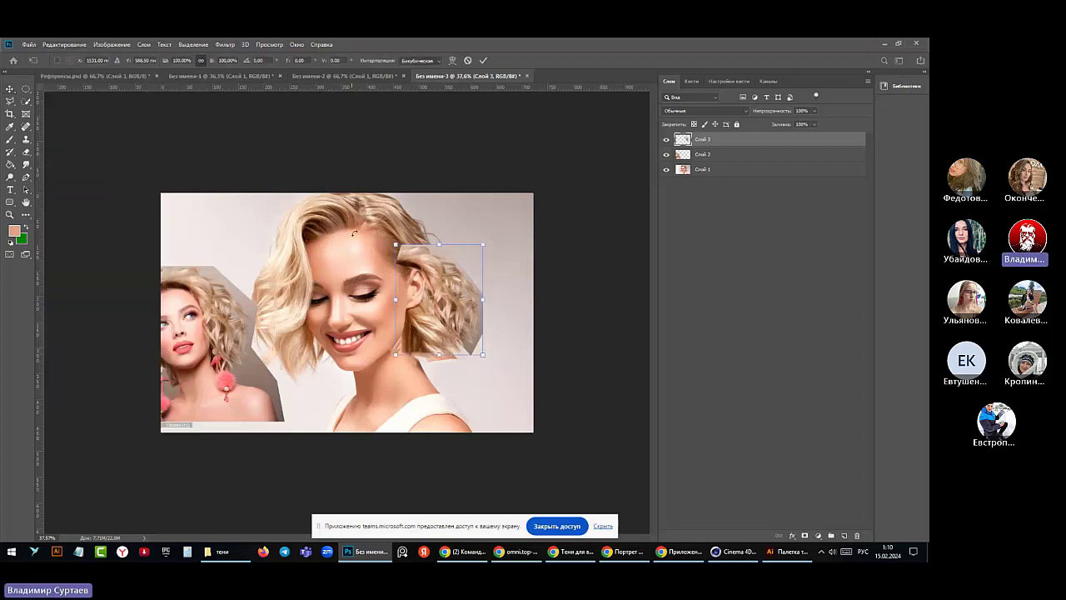
{"action": "left_click_drag", "start_coordinate": [496, 233], "coordinate": [461, 328]}
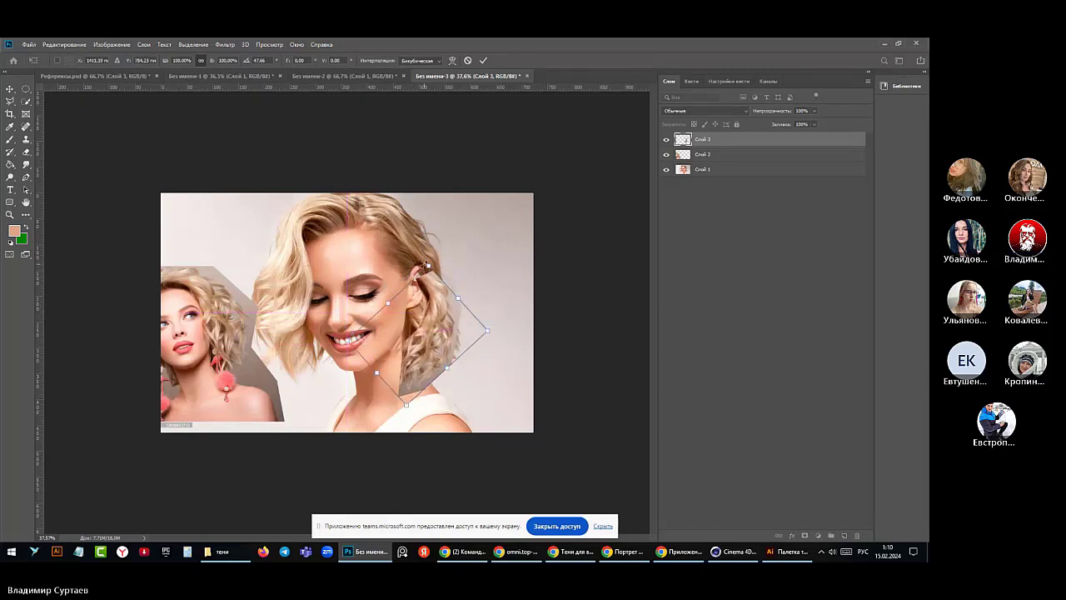
{"action": "left_click_drag", "start_coordinate": [427, 265], "coordinate": [425, 321]}
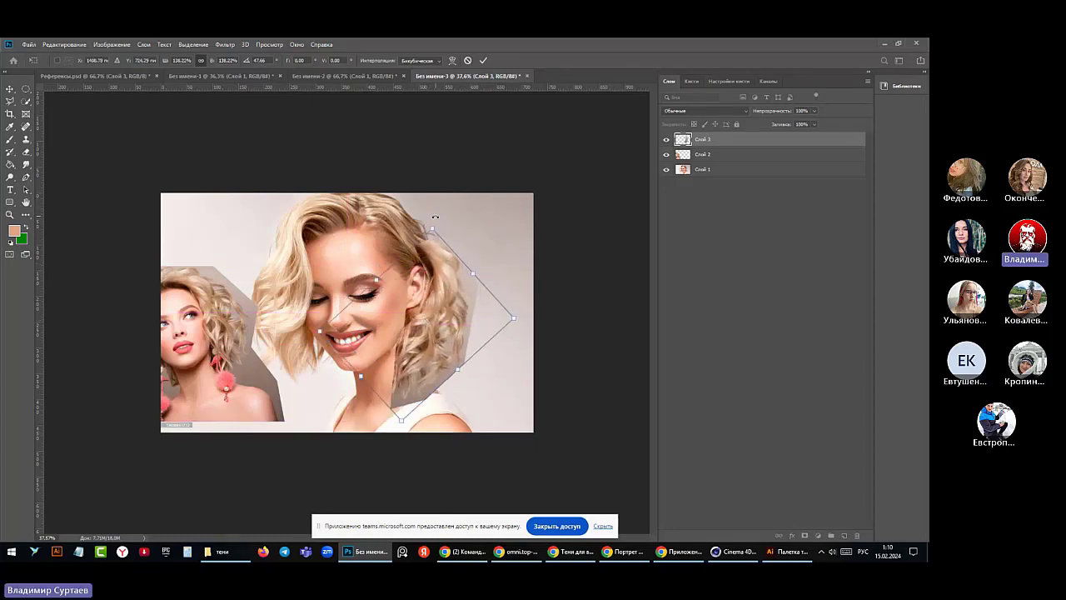
{"action": "left_click_drag", "start_coordinate": [435, 217], "coordinate": [425, 218]}
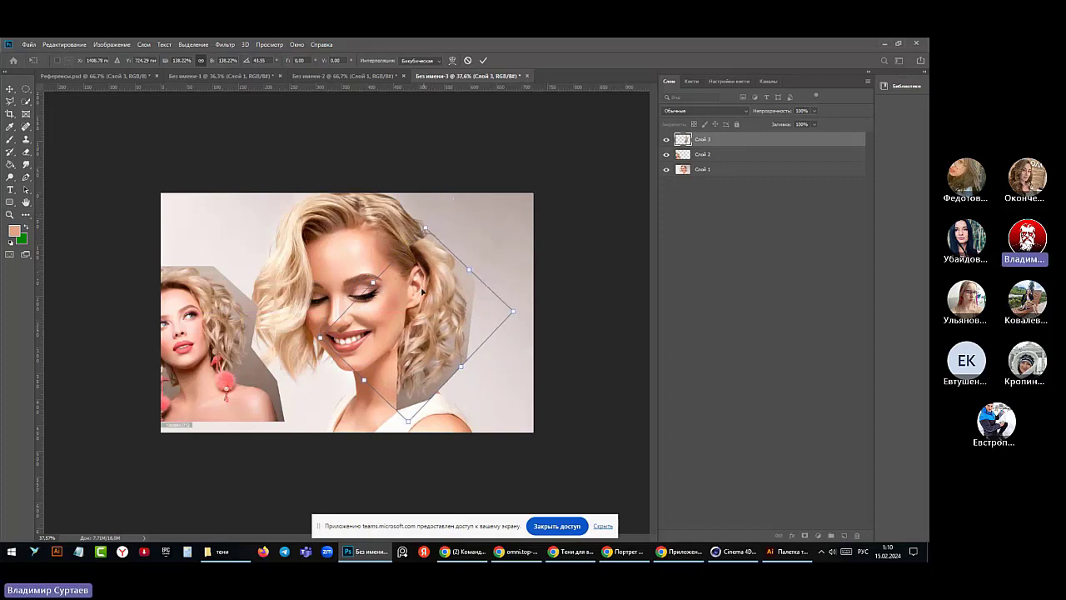
{"action": "mouse_move", "coordinate": [416, 385]}
{"action": "left_mouse_down"}
{"action": "mouse_move", "coordinate": [423, 391]}
{"action": "mouse_move", "coordinate": [425, 378]}
{"action": "left_mouse_up"}
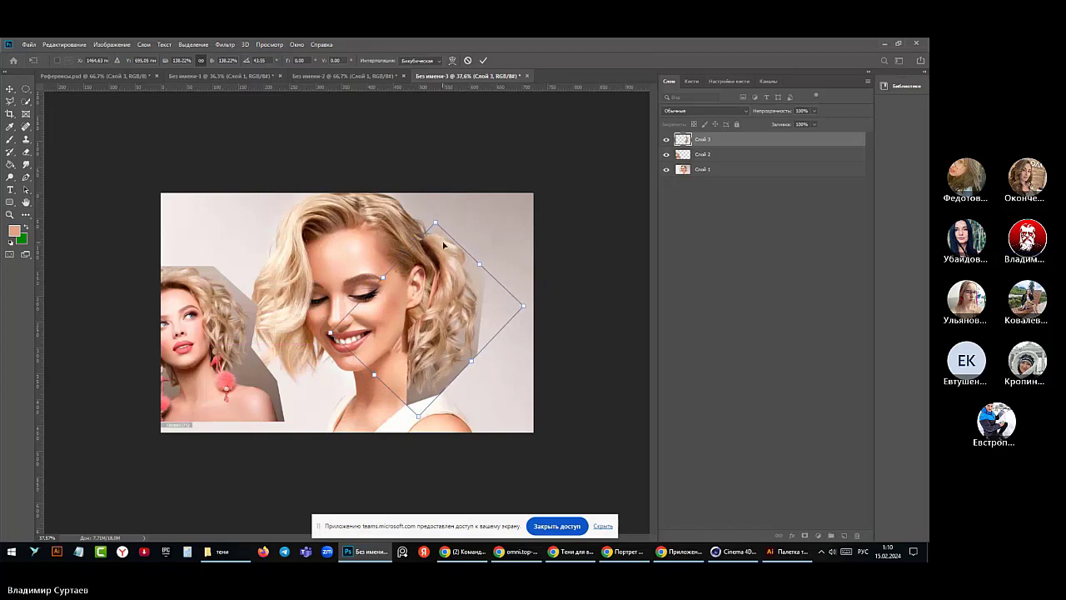
{"action": "left_click_drag", "start_coordinate": [438, 218], "coordinate": [431, 221]}
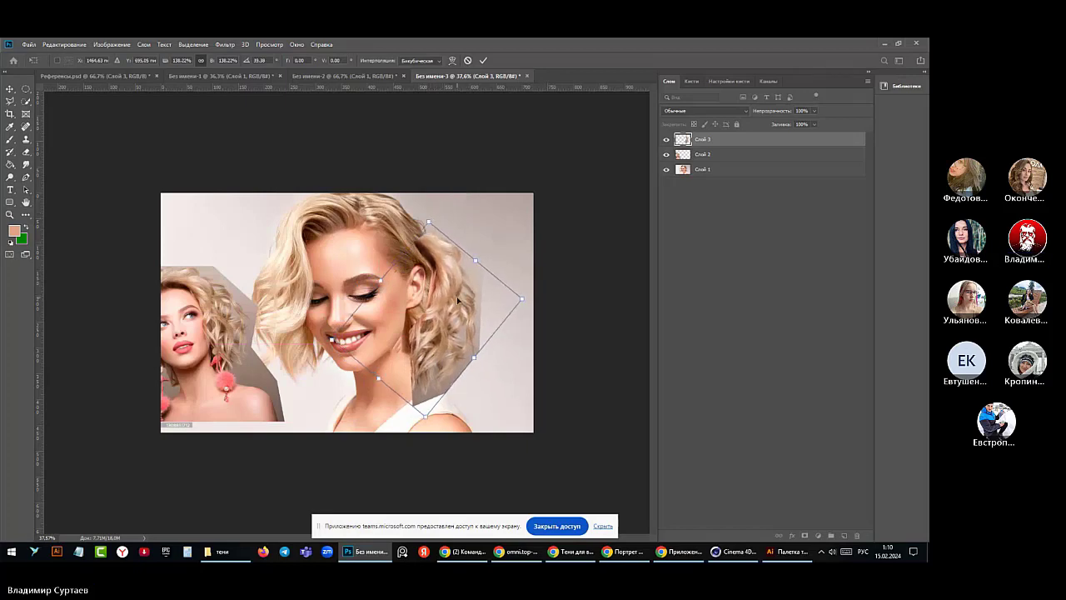
{"action": "left_click_drag", "start_coordinate": [456, 300], "coordinate": [452, 302]}
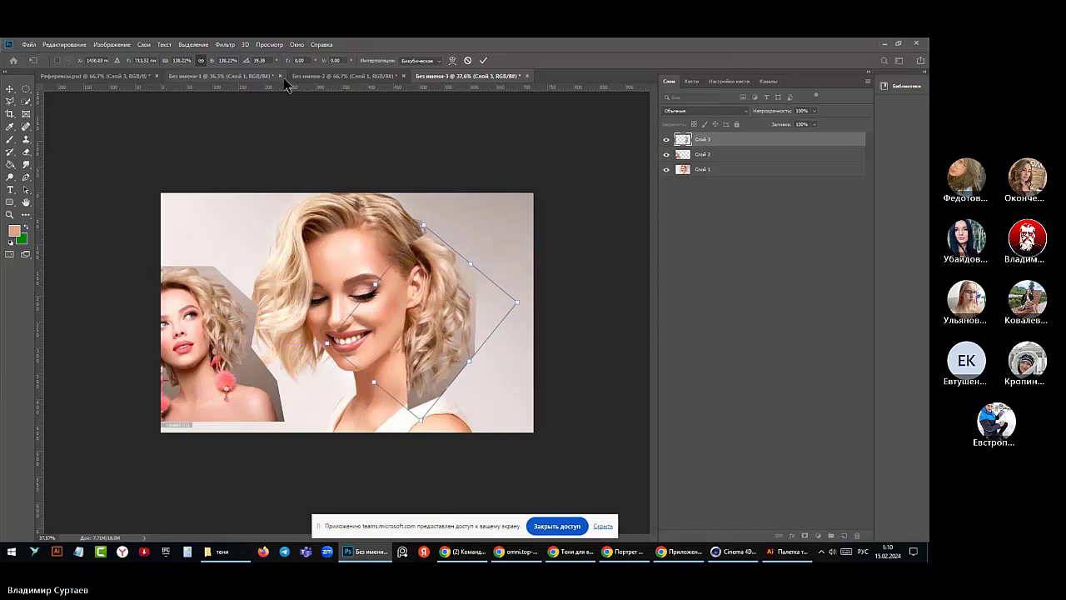
{"action": "left_click", "coordinate": [9, 88]}
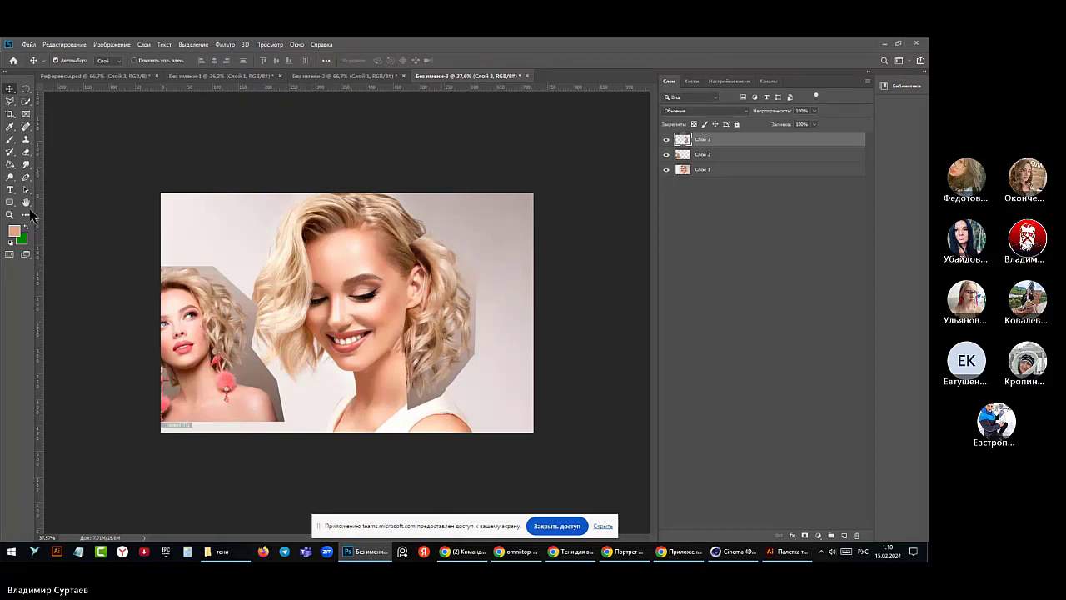
- Mask Слой 3 and paint out the grey patch by the neck with a 127 px, 76% brush
{"action": "left_click", "coordinate": [804, 535]}
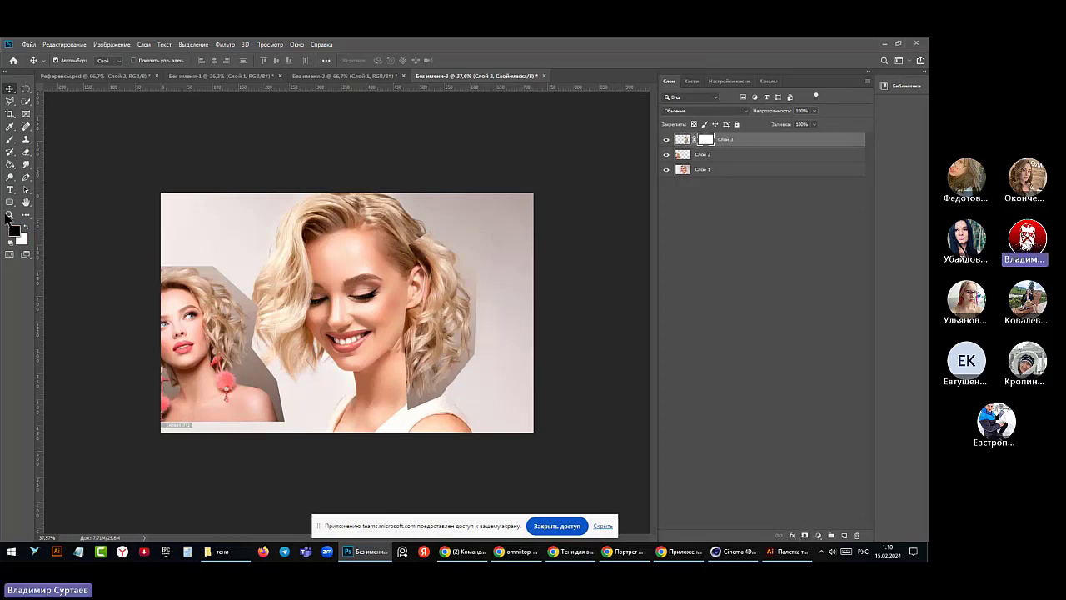
{"action": "left_click", "coordinate": [10, 139]}
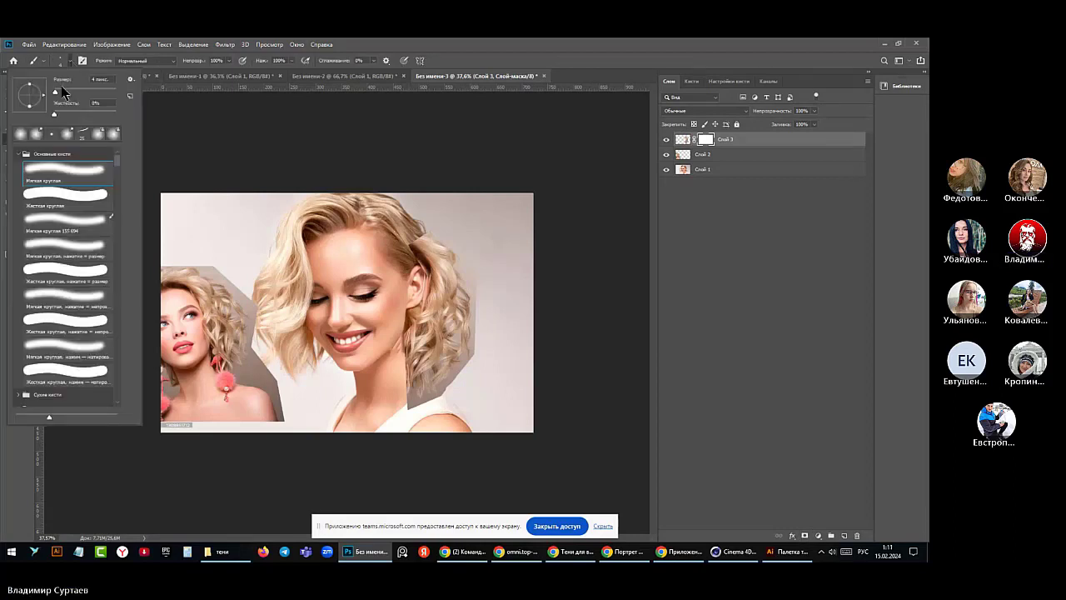
{"action": "left_click", "coordinate": [39, 60]}
{"action": "left_click_drag", "start_coordinate": [56, 94], "coordinate": [89, 93]}
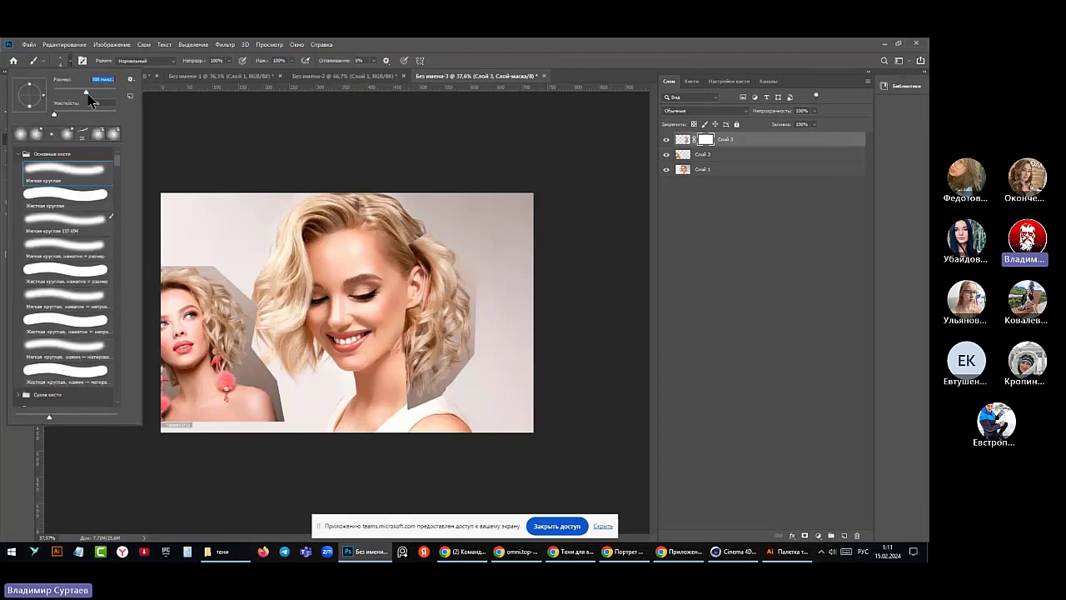
{"action": "left_click", "coordinate": [228, 60]}
{"action": "left_click_drag", "start_coordinate": [230, 71], "coordinate": [194, 73]}
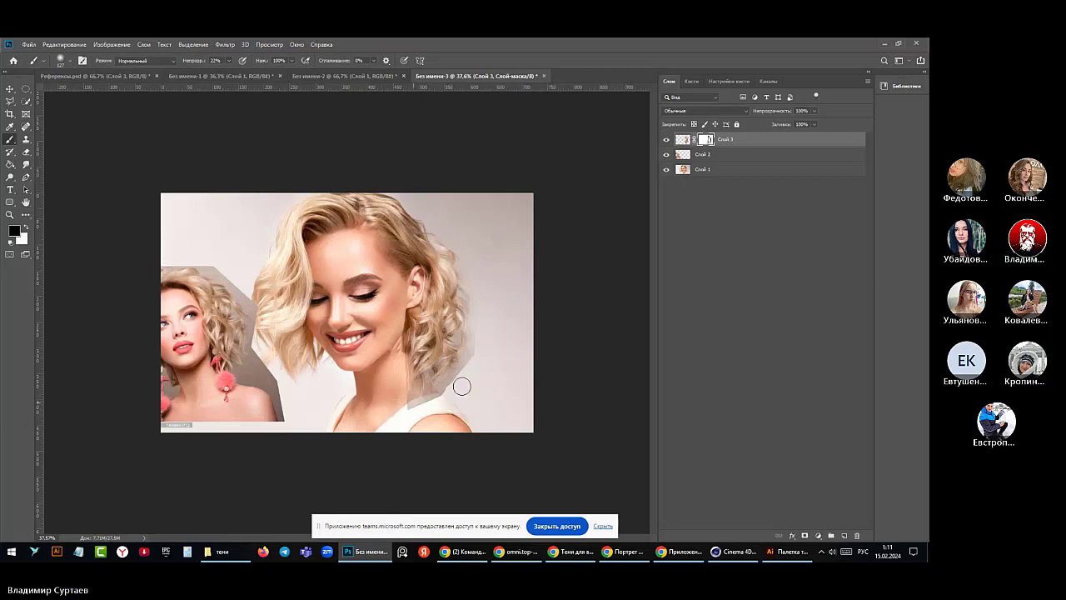
{"action": "mouse_move", "coordinate": [462, 385]}
{"action": "left_mouse_down"}
{"action": "mouse_move", "coordinate": [417, 379]}
{"action": "mouse_move", "coordinate": [448, 379]}
{"action": "left_mouse_up"}
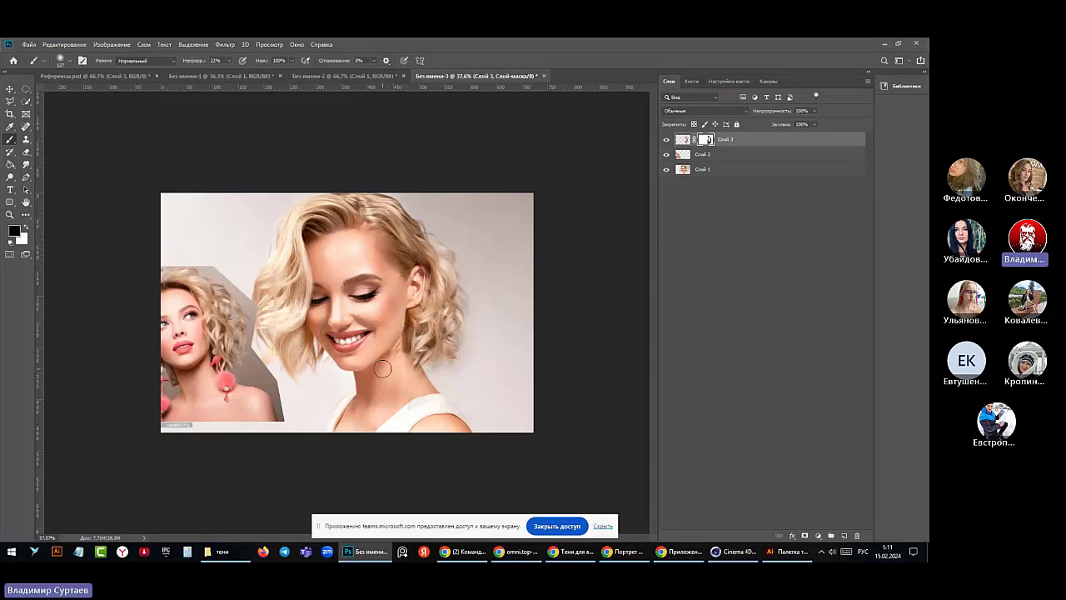
{"action": "key", "text": "ctrl+plus"}
{"action": "key", "text": "ctrl+plus"}
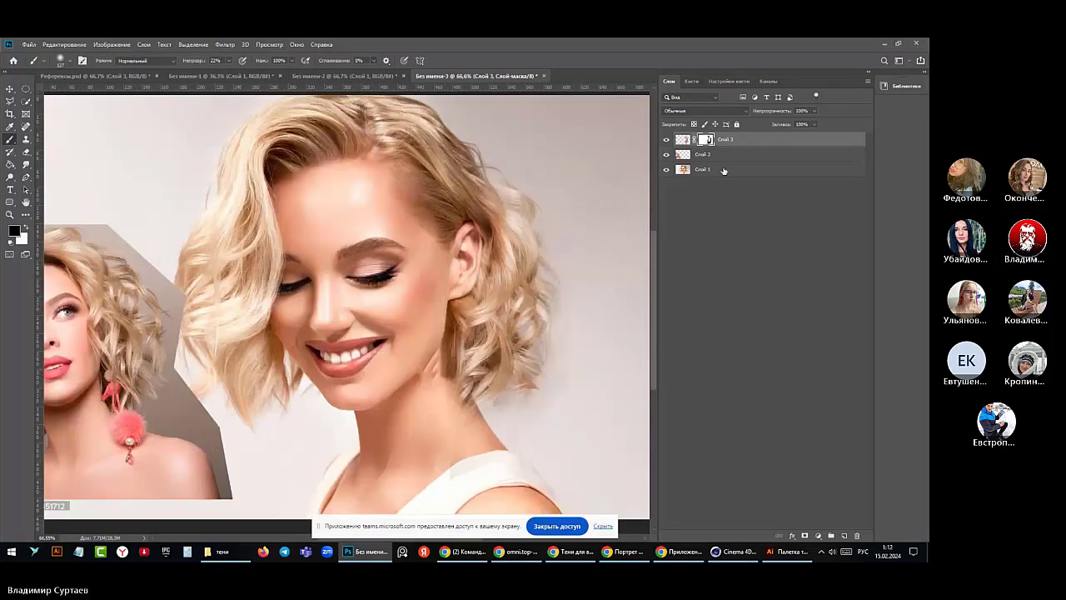
- Select base layer Слой 1 and shrink the brush to 26 px
{"action": "left_click", "coordinate": [723, 169]}
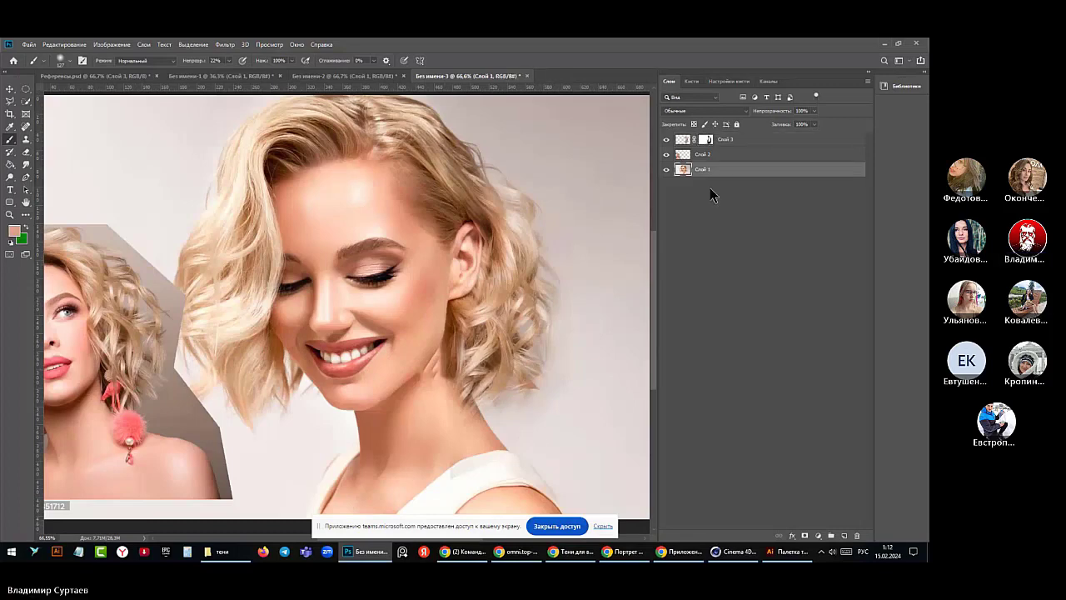
{"action": "scroll", "coordinate": [533, 428], "scroll_direction": "up", "scroll_amount": 3}
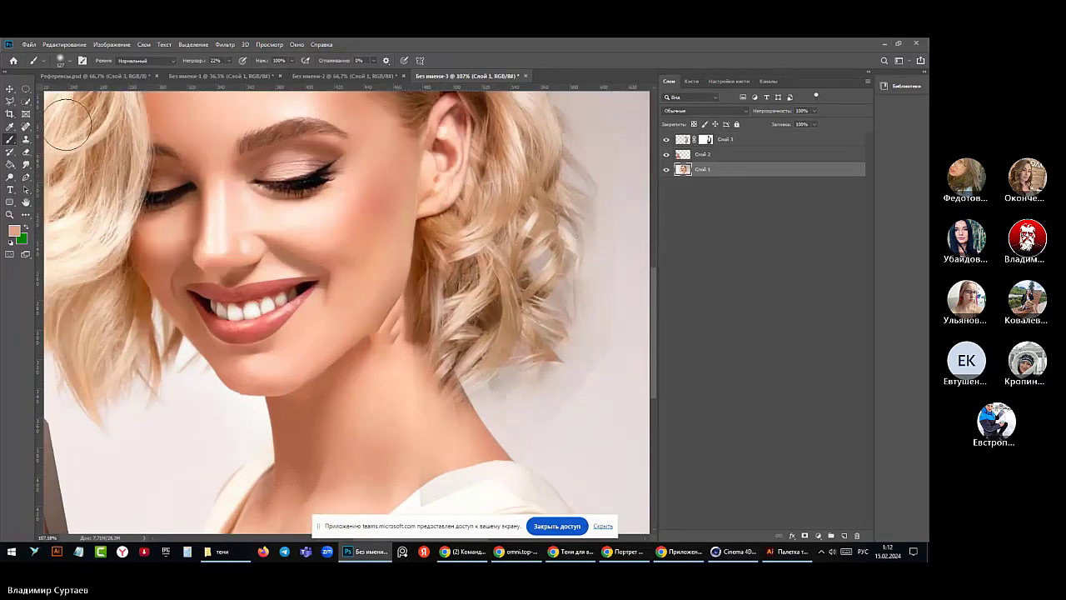
{"action": "left_click", "coordinate": [70, 61]}
{"action": "left_click_drag", "start_coordinate": [84, 93], "coordinate": [61, 92]}
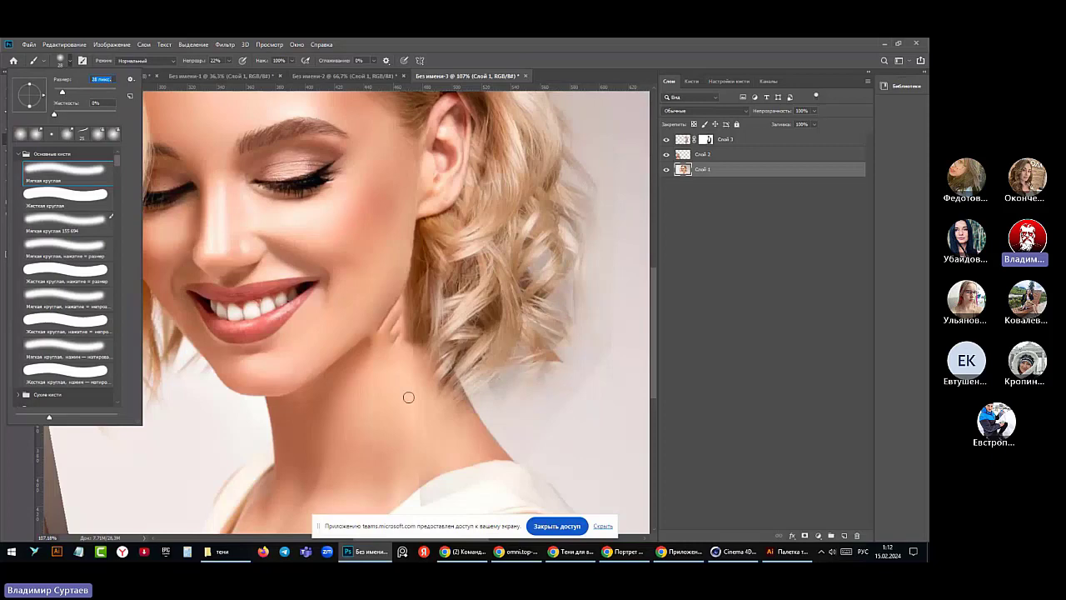
{"action": "left_click", "coordinate": [399, 356]}
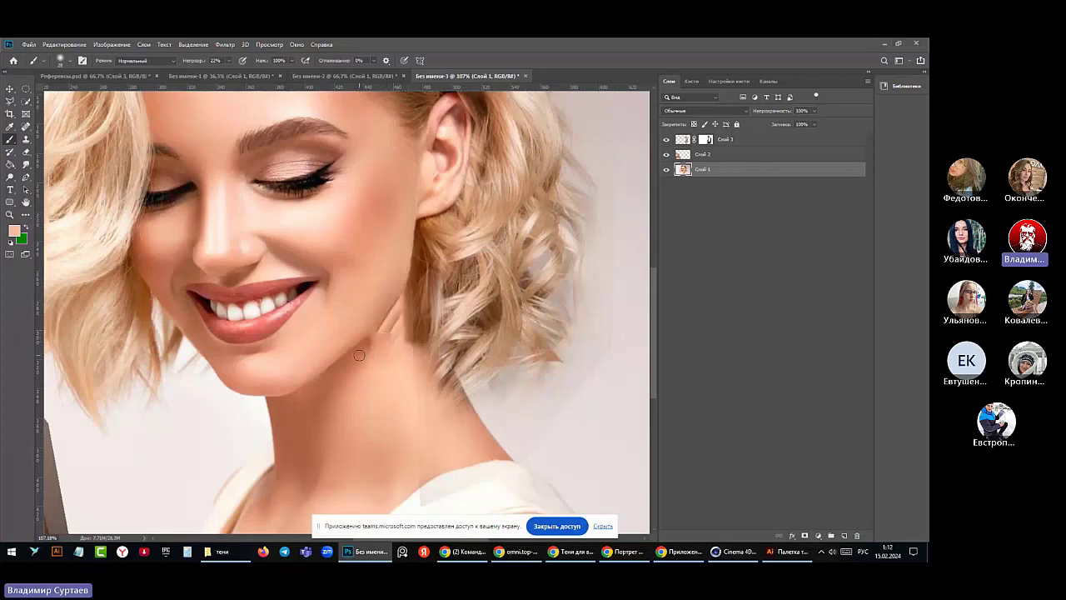
- Sample darker and light peach skin tones to touch up the neck, then select Слой 3
{"action": "left_click", "coordinate": [361, 351], "text": "alt"}
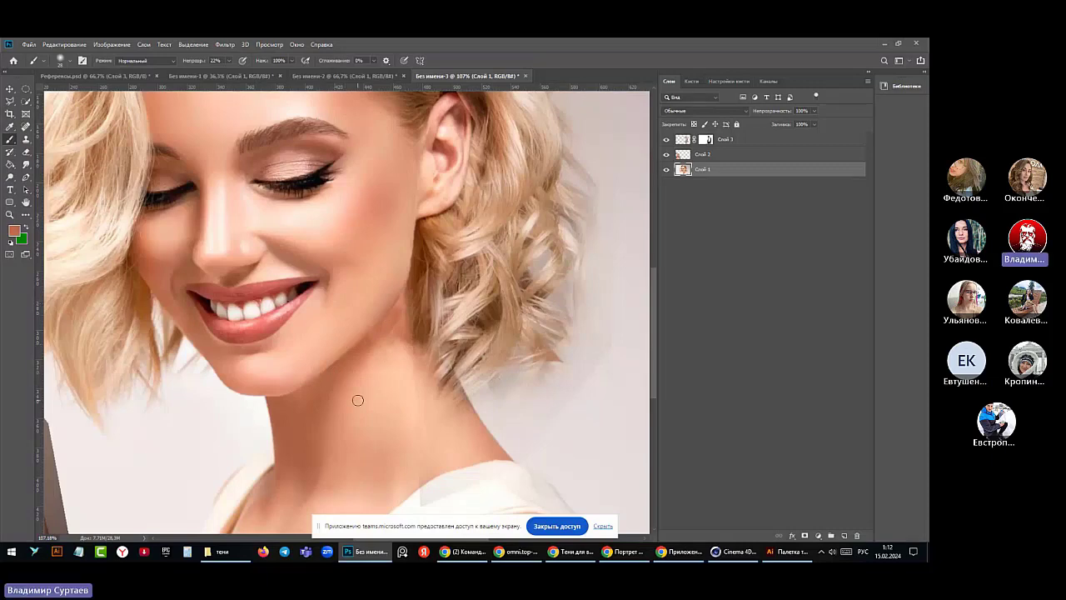
{"action": "scroll", "coordinate": [357, 400], "scroll_direction": "down", "scroll_amount": 4}
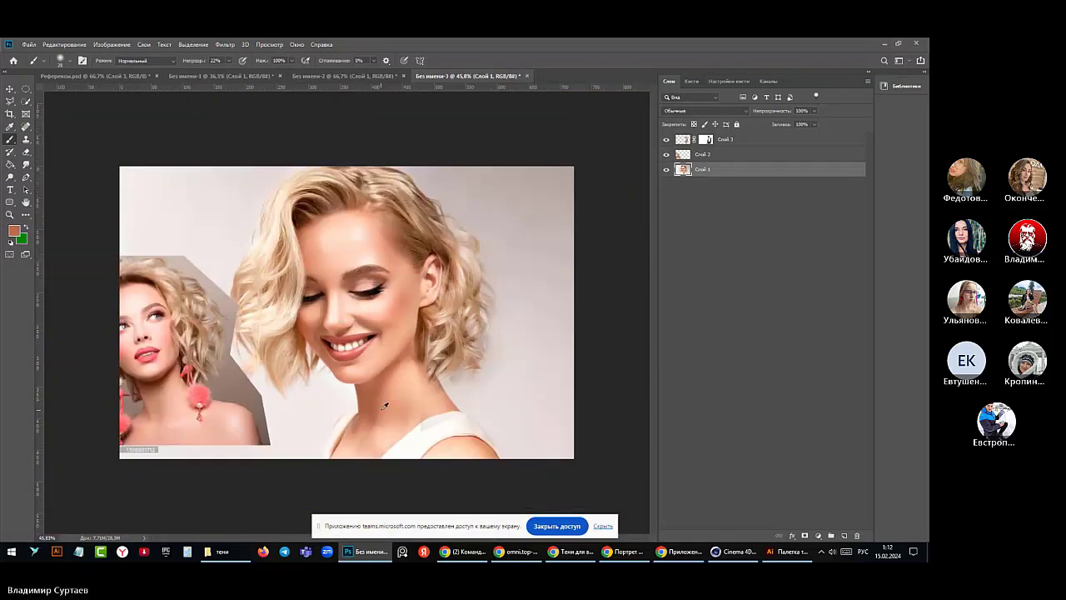
{"action": "scroll", "coordinate": [384, 406], "scroll_direction": "up", "scroll_amount": 2}
{"action": "scroll", "coordinate": [384, 405], "scroll_direction": "up", "scroll_amount": 3}
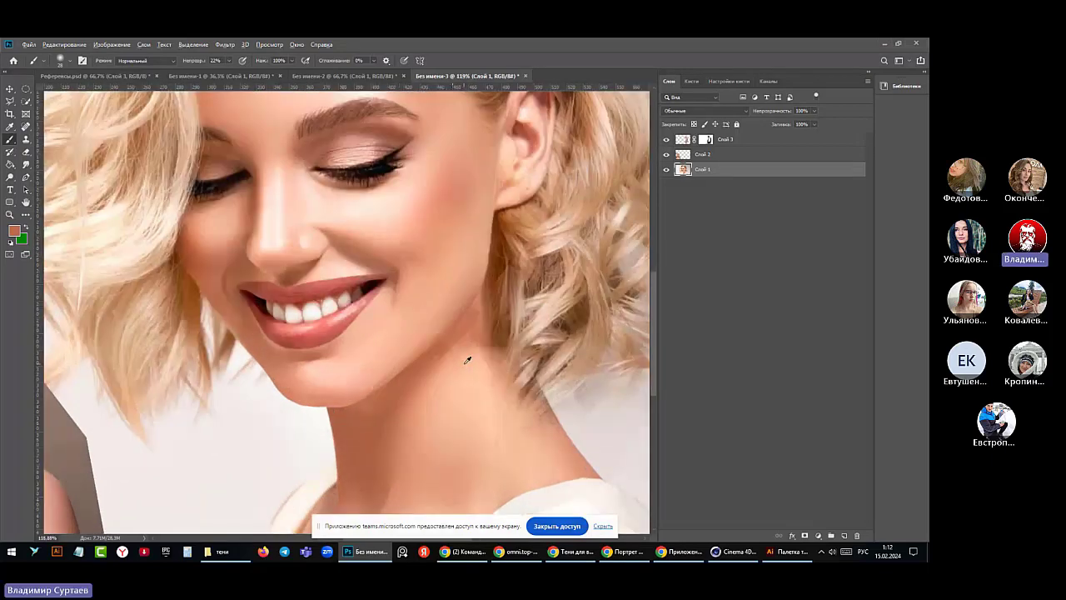
{"action": "left_click", "coordinate": [466, 358], "text": "alt"}
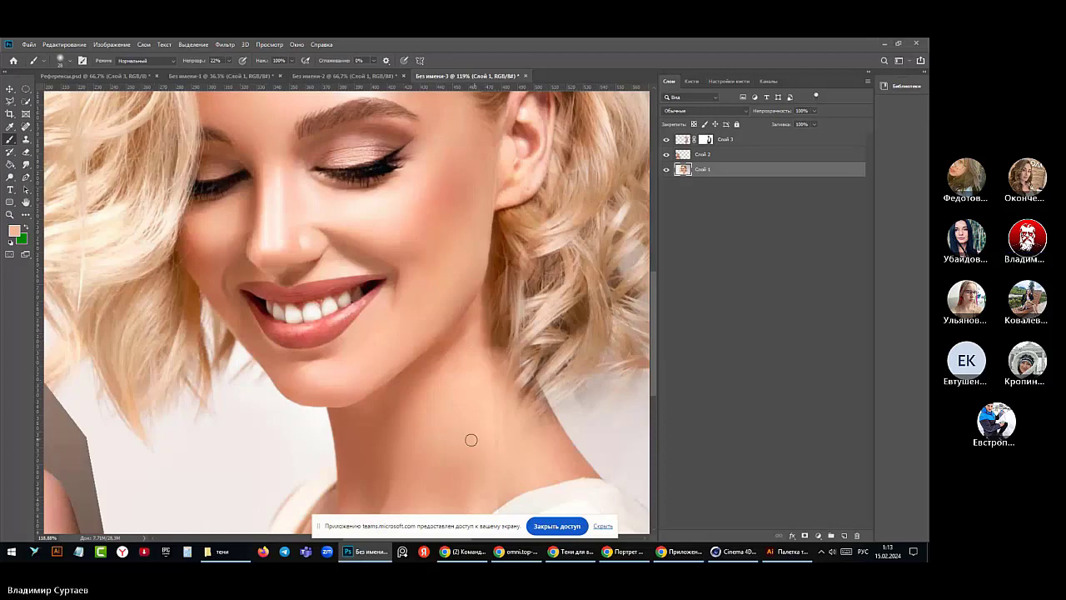
{"action": "scroll", "coordinate": [442, 441], "scroll_direction": "down", "scroll_amount": 3}
{"action": "scroll", "coordinate": [444, 442], "scroll_direction": "down", "scroll_amount": 2}
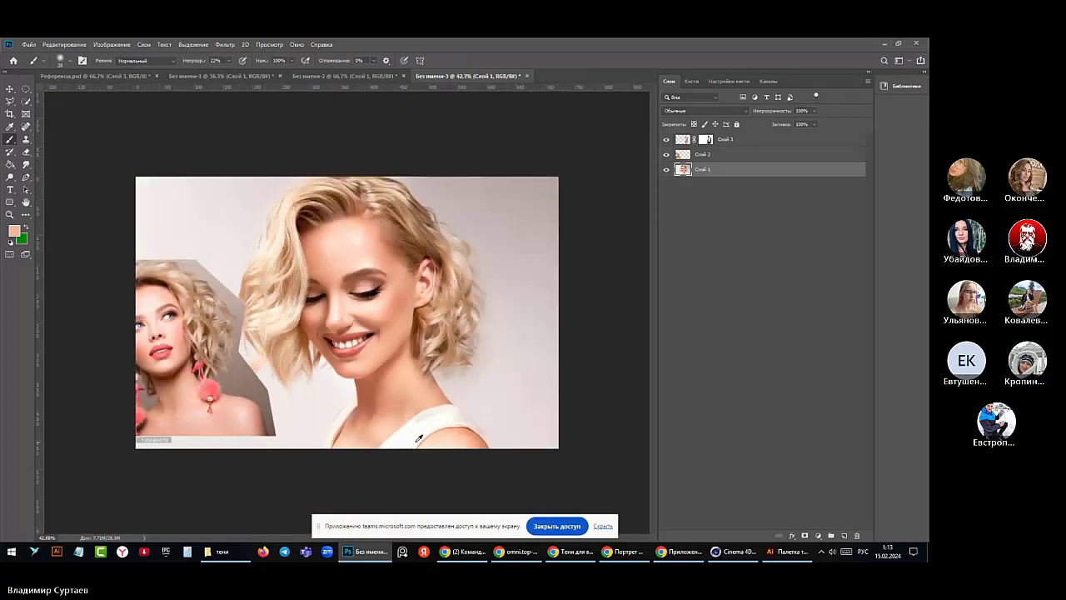
{"action": "scroll", "coordinate": [369, 411], "scroll_direction": "down", "scroll_amount": 2}
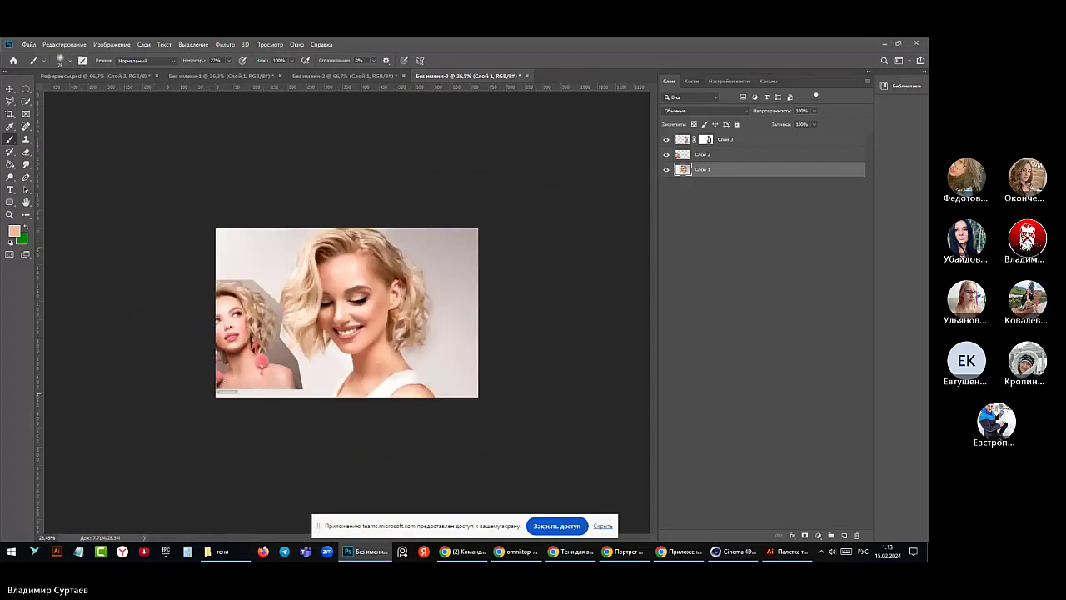
{"action": "left_click", "coordinate": [10, 88]}
{"action": "left_click", "coordinate": [408, 327]}
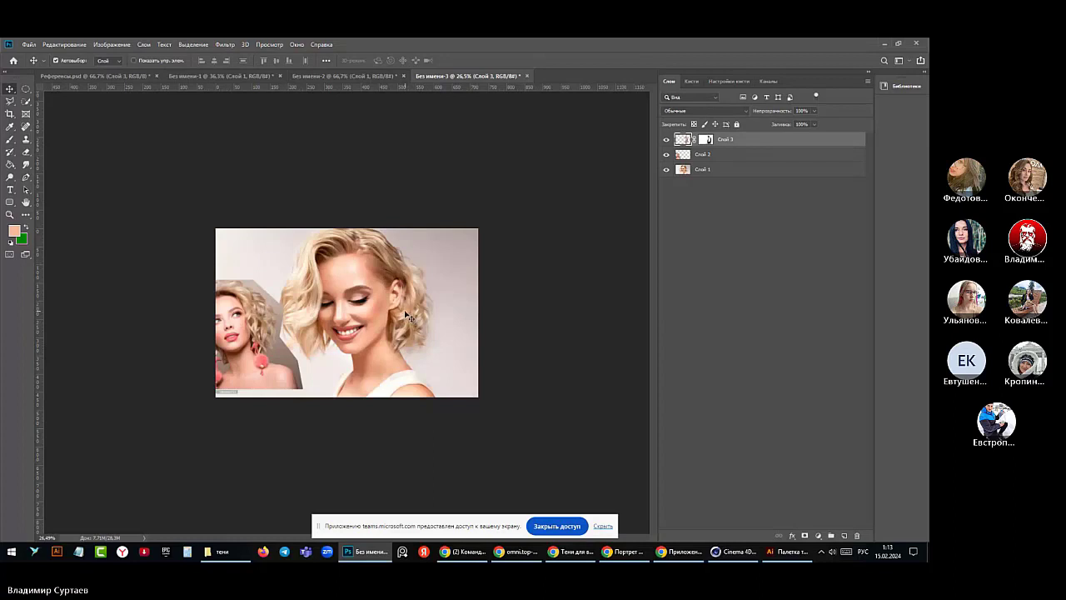
- Duplicate the Слой 3 hair patch, flip it horizontally, and move it onto the face
{"action": "left_click_drag", "start_coordinate": [408, 315], "coordinate": [442, 310]}
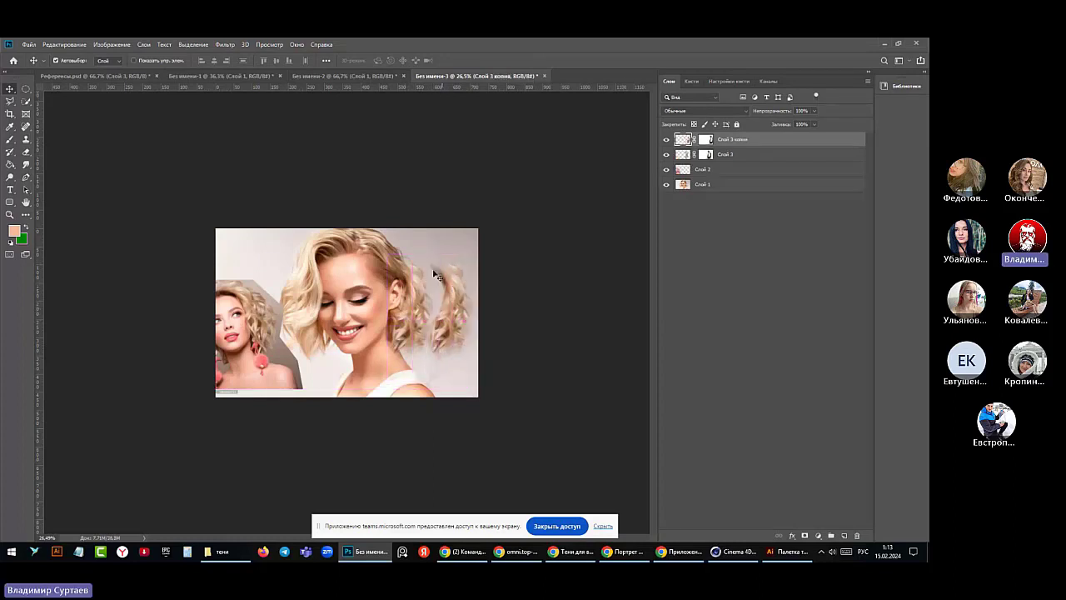
{"action": "left_click", "coordinate": [67, 45]}
{"action": "mouse_move", "coordinate": [72, 268]}
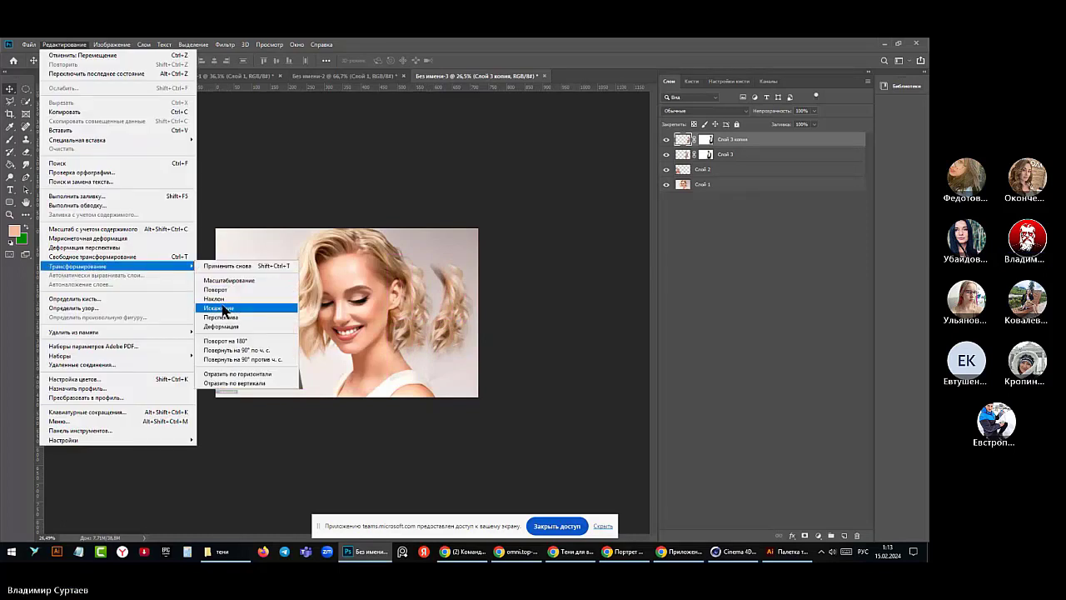
{"action": "left_click", "coordinate": [237, 374]}
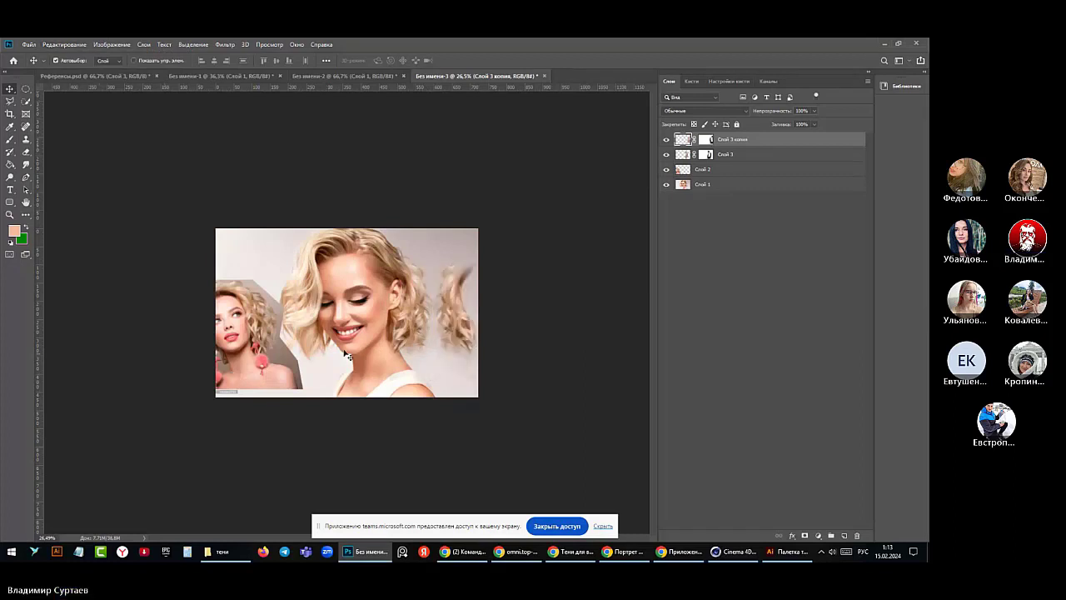
{"action": "left_click_drag", "start_coordinate": [451, 304], "coordinate": [348, 332]}
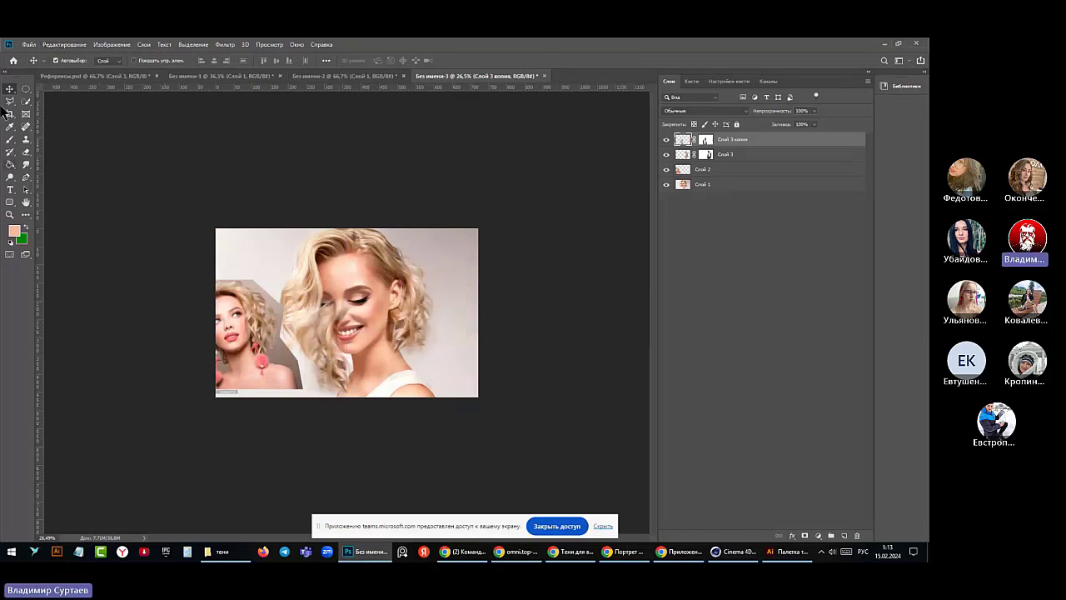
- Free-transform the hair copy to about -53° rotation and set it below the chin
{"action": "left_click", "coordinate": [58, 45]}
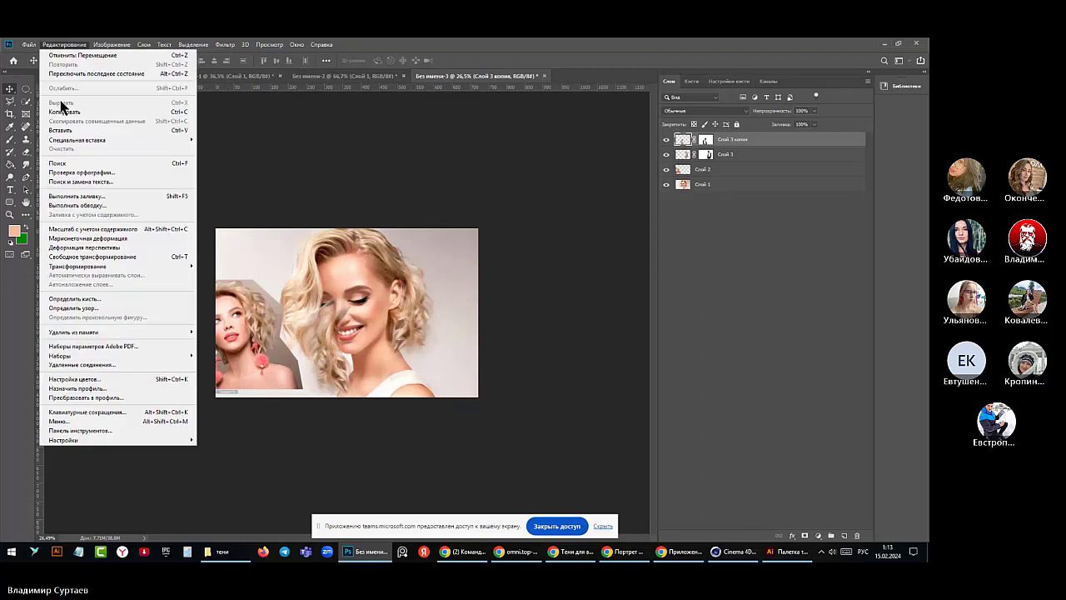
{"action": "left_click", "coordinate": [61, 258]}
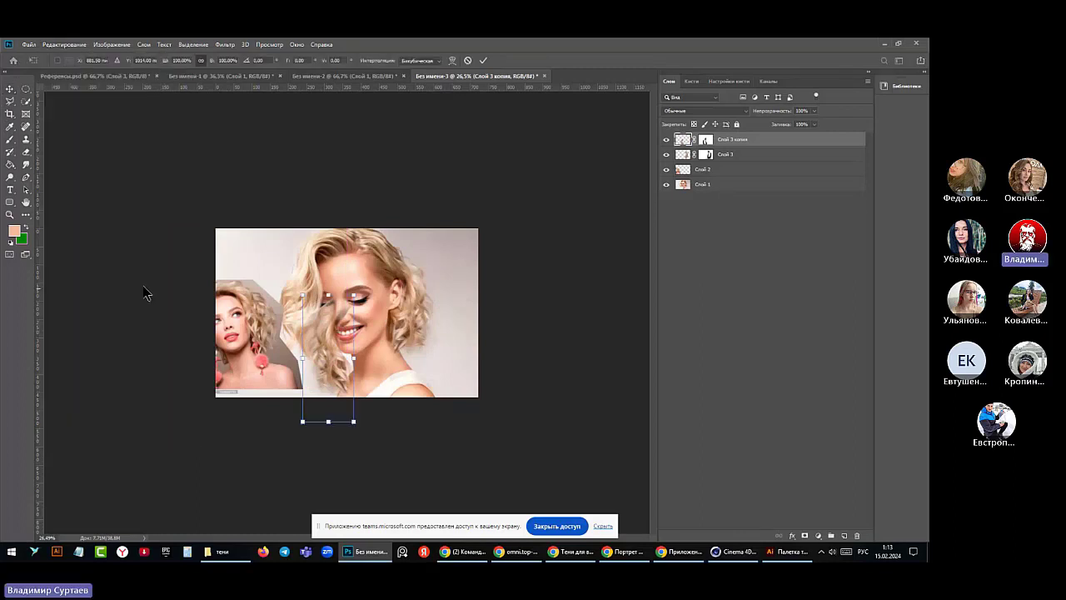
{"action": "left_click_drag", "start_coordinate": [364, 288], "coordinate": [325, 286]}
{"action": "left_click_drag", "start_coordinate": [320, 341], "coordinate": [350, 374]}
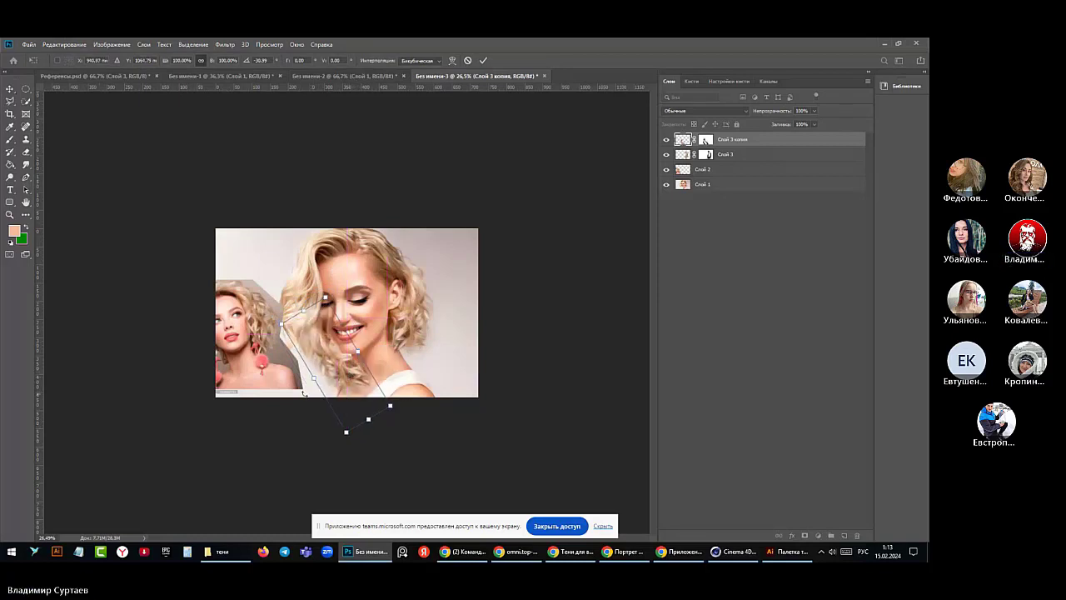
{"action": "scroll", "coordinate": [303, 367], "scroll_direction": "up", "scroll_amount": 1}
{"action": "scroll", "coordinate": [304, 366], "scroll_direction": "up", "scroll_amount": 2}
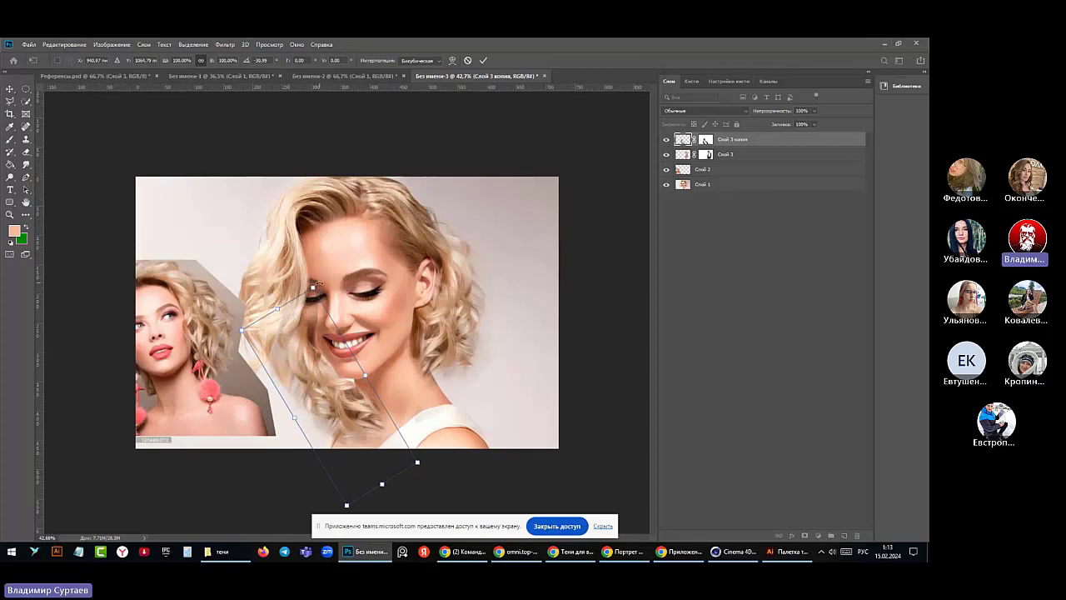
{"action": "left_click_drag", "start_coordinate": [316, 283], "coordinate": [286, 275]}
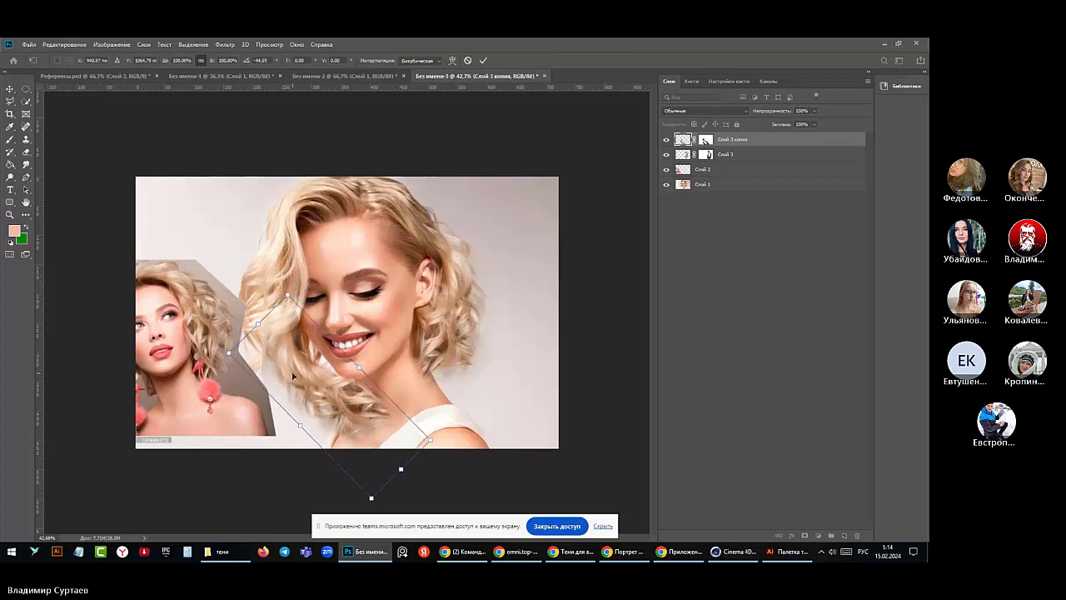
{"action": "left_click_drag", "start_coordinate": [289, 374], "coordinate": [306, 383]}
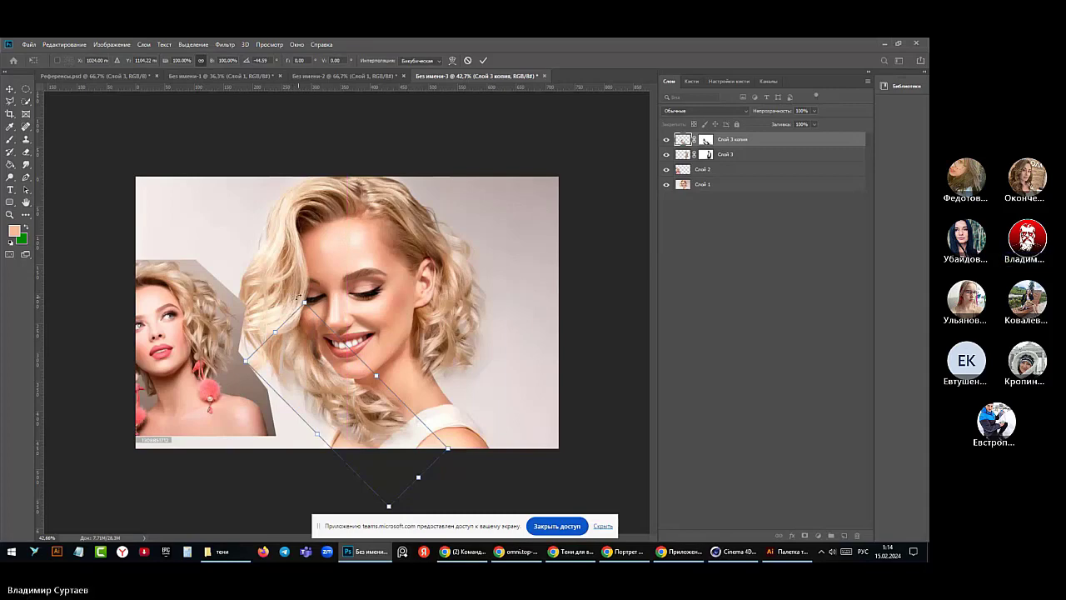
{"action": "left_click_drag", "start_coordinate": [298, 295], "coordinate": [297, 293]}
{"action": "left_click_drag", "start_coordinate": [348, 380], "coordinate": [354, 380]}
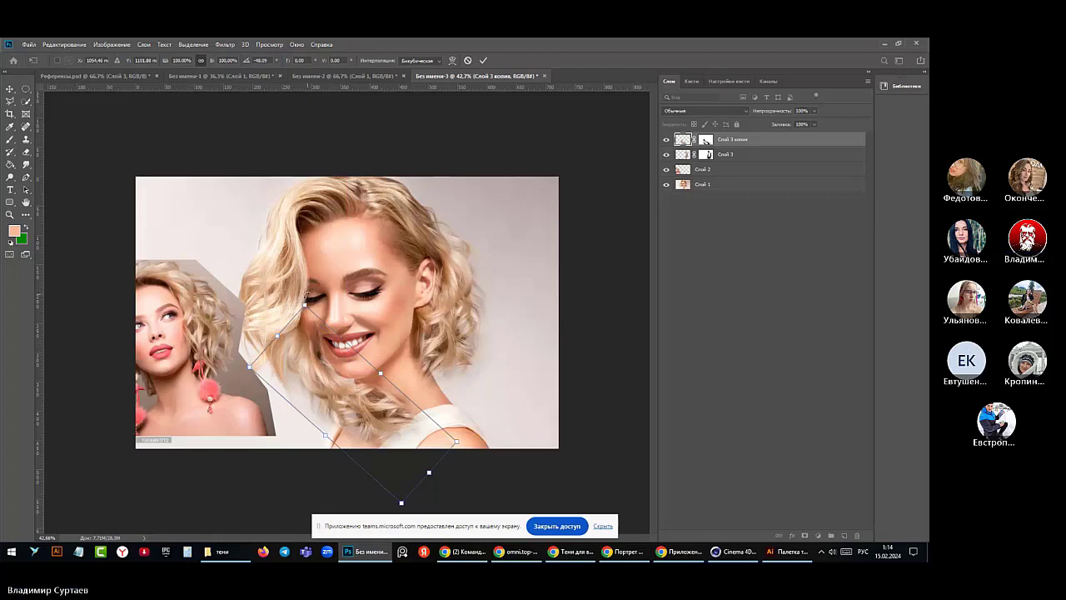
{"action": "left_click_drag", "start_coordinate": [304, 296], "coordinate": [310, 295]}
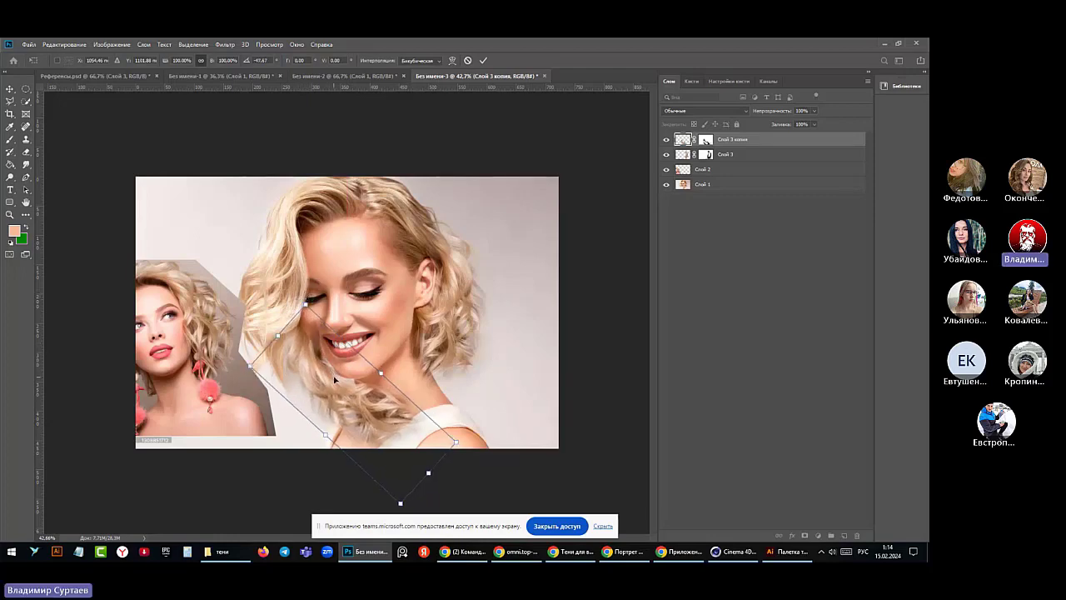
{"action": "left_click_drag", "start_coordinate": [337, 393], "coordinate": [338, 387]}
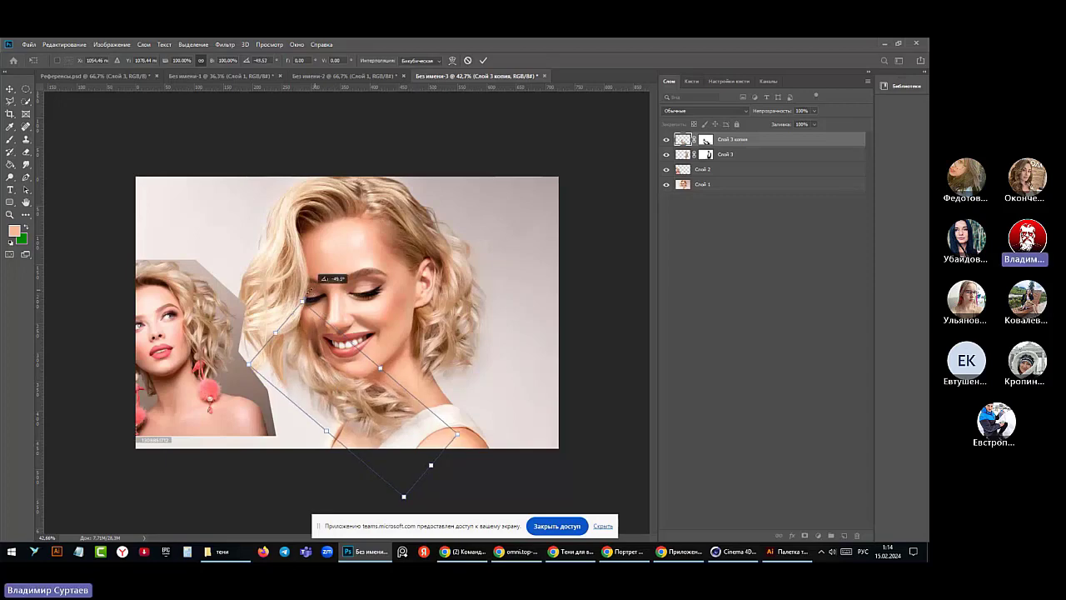
{"action": "left_click_drag", "start_coordinate": [314, 291], "coordinate": [298, 298]}
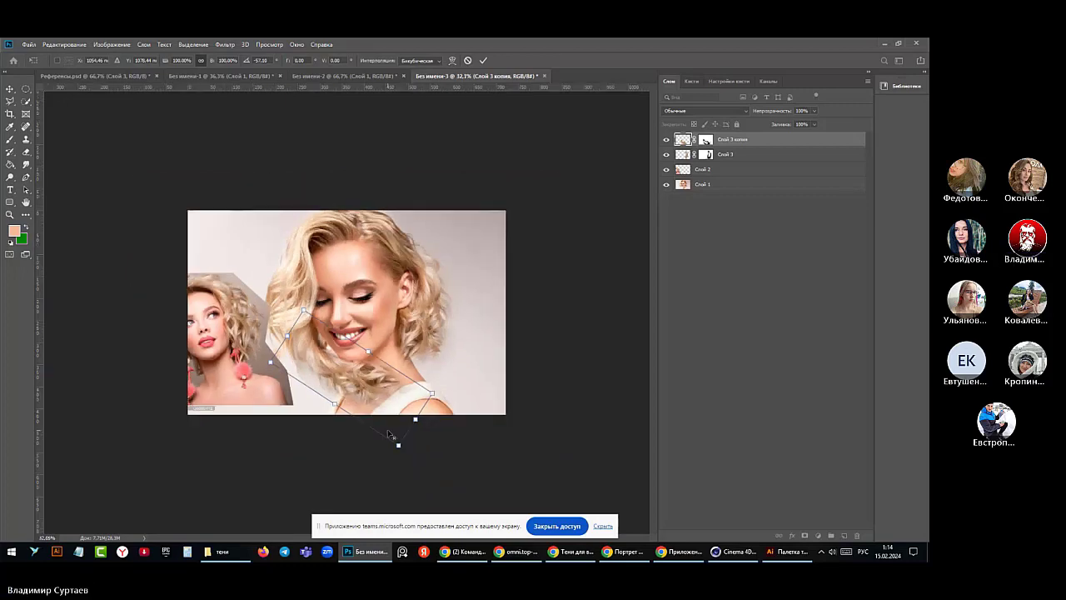
{"action": "key", "text": "Return"}
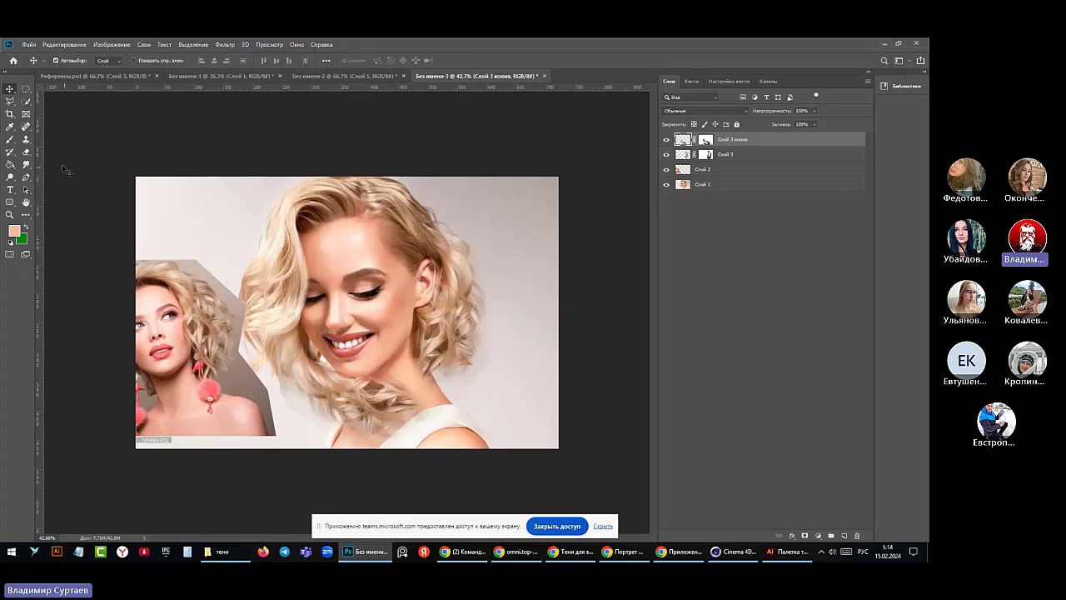
- Paint faint low-opacity brush strokes to blend the hair copy into the neck skin
{"action": "left_click", "coordinate": [10, 139]}
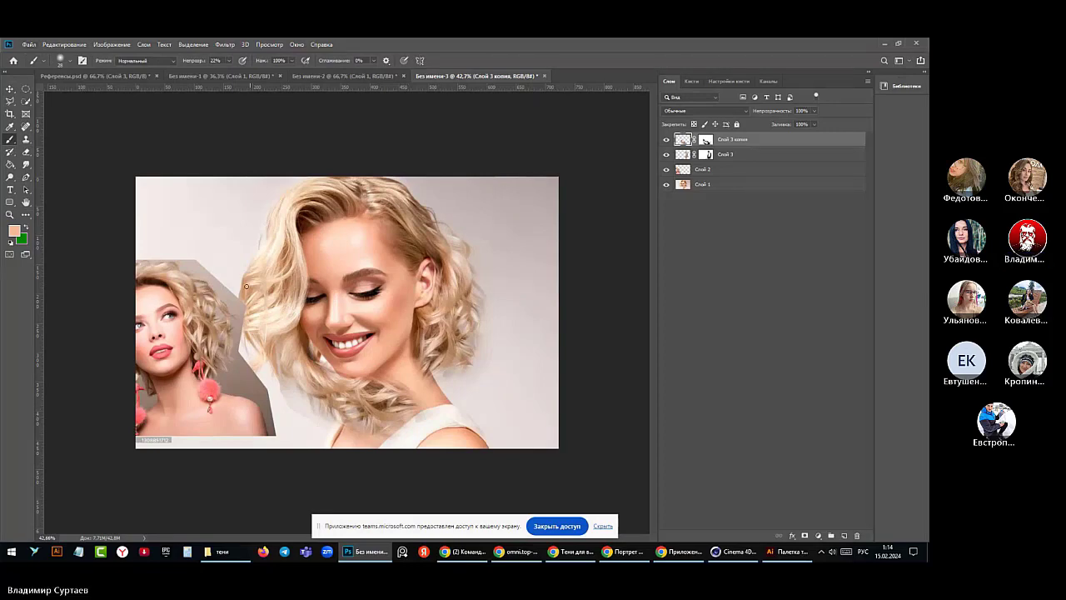
{"action": "left_click", "coordinate": [71, 61]}
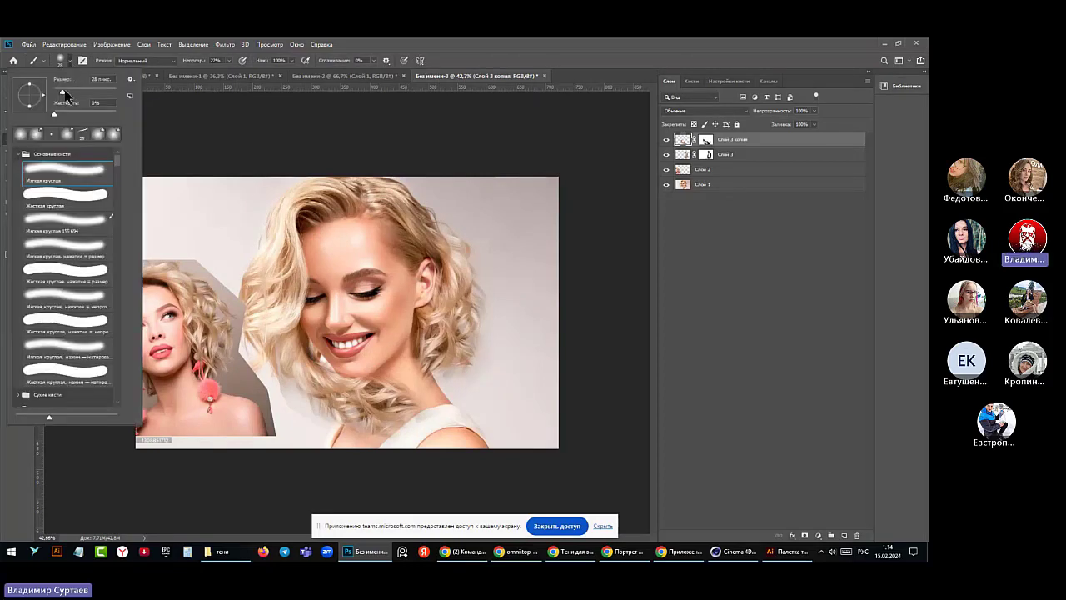
{"action": "left_click", "coordinate": [377, 389]}
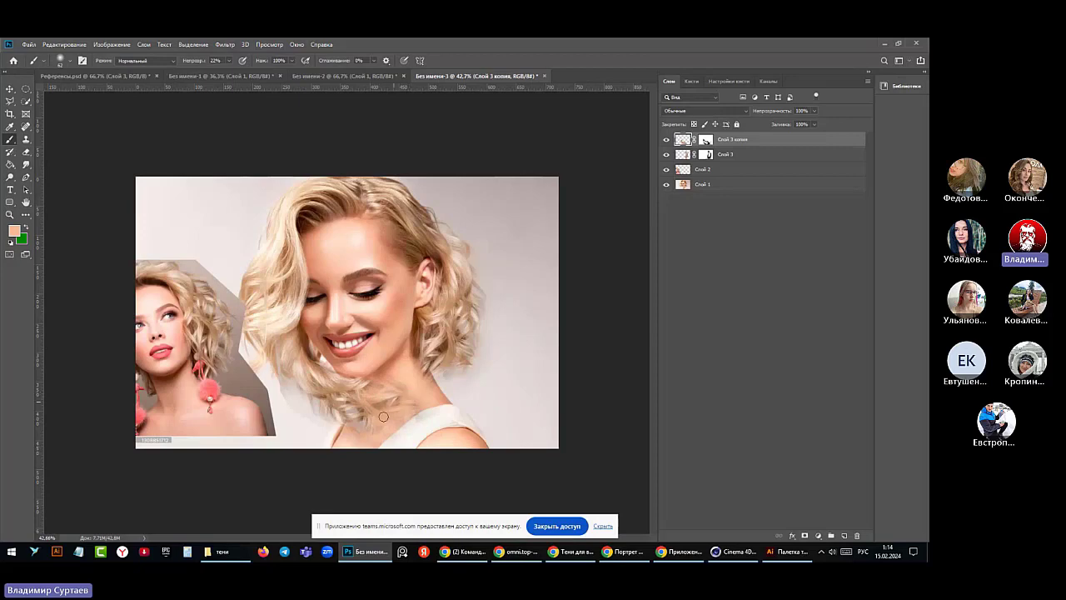
{"action": "mouse_move", "coordinate": [358, 393]}
{"action": "left_mouse_down"}
{"action": "mouse_move", "coordinate": [353, 405]}
{"action": "mouse_move", "coordinate": [378, 390]}
{"action": "left_mouse_up"}
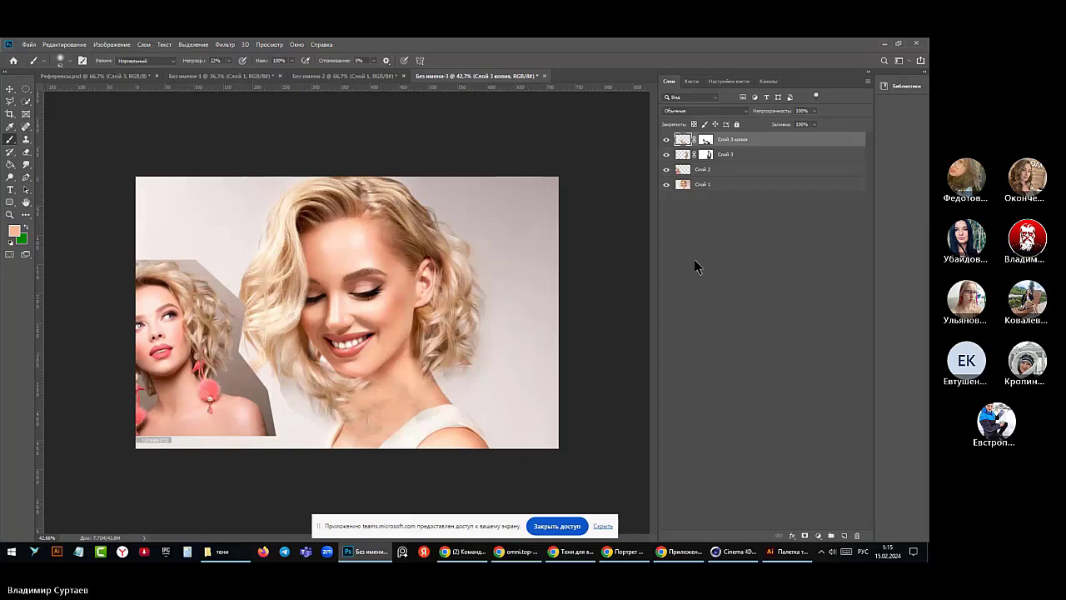
- Hide Слой 2 and toggle the hair copy on and off to compare results
{"action": "left_click", "coordinate": [668, 170]}
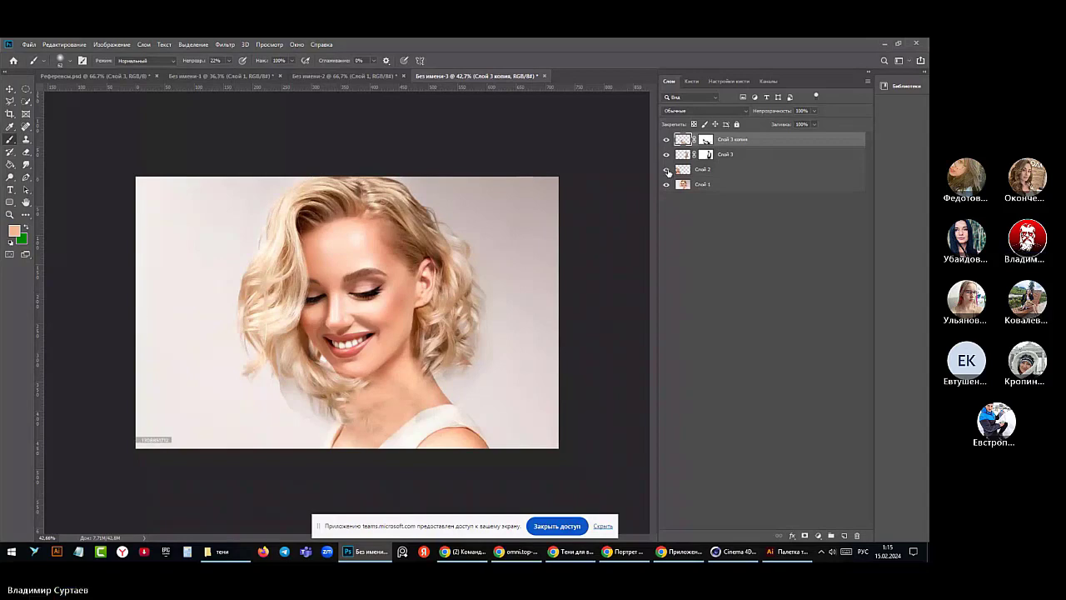
{"action": "left_click", "coordinate": [666, 154]}
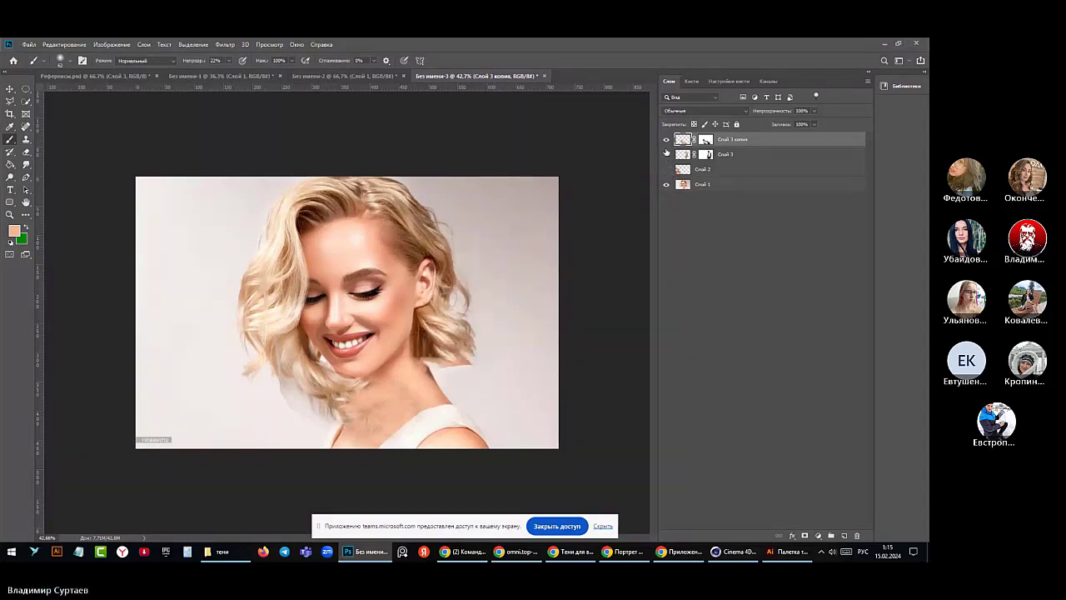
{"action": "left_click", "coordinate": [665, 139]}
{"action": "left_click", "coordinate": [664, 139]}
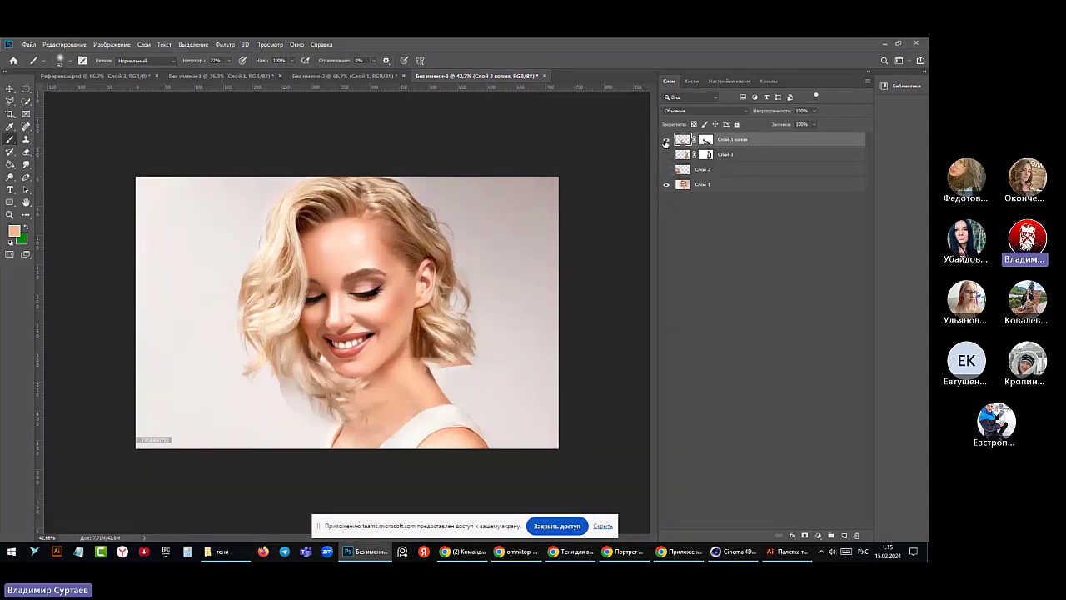
{"action": "left_click", "coordinate": [665, 139]}
{"action": "left_click", "coordinate": [665, 139]}
{"action": "left_click", "coordinate": [665, 140]}
{"action": "left_click", "coordinate": [665, 139]}
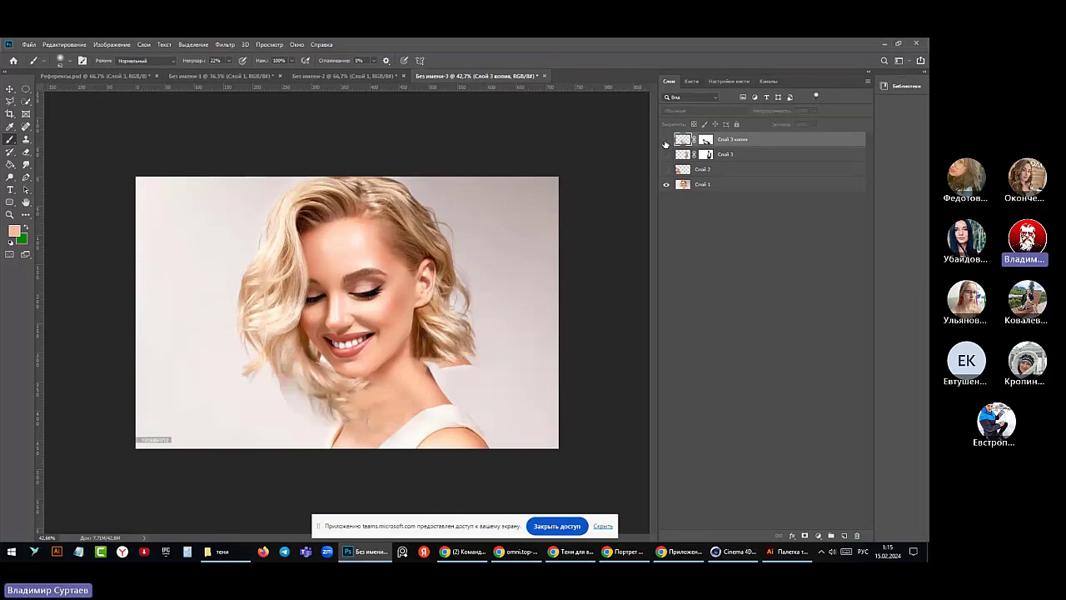
{"action": "left_click", "coordinate": [665, 139]}
{"action": "left_click", "coordinate": [665, 139]}
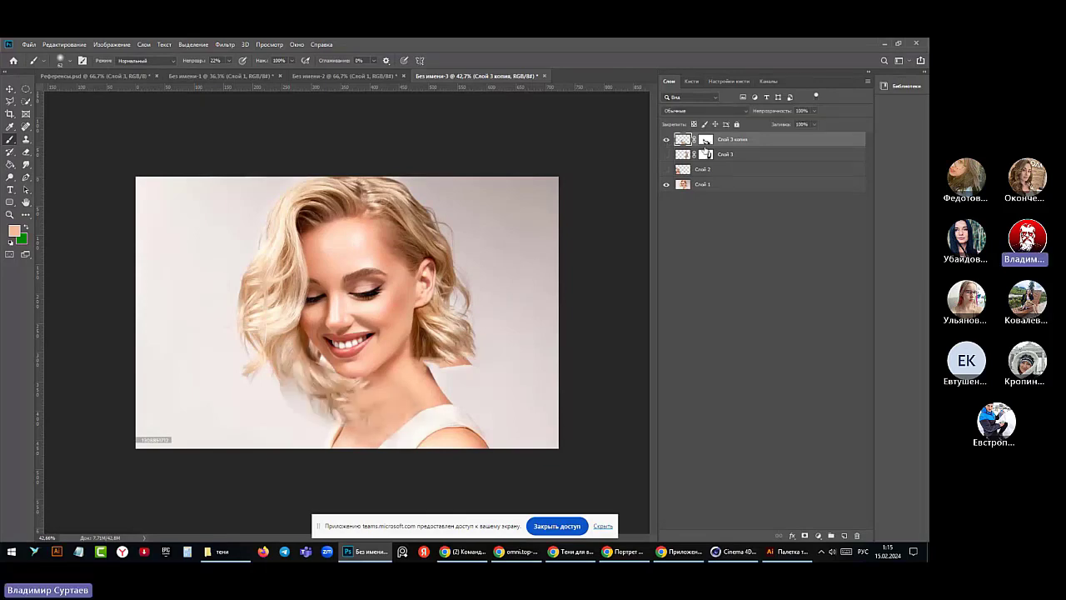
- Select the hair layers' masks, dismiss the hidden-layer error, and show Слой 3 again
{"action": "left_click", "coordinate": [706, 139]}
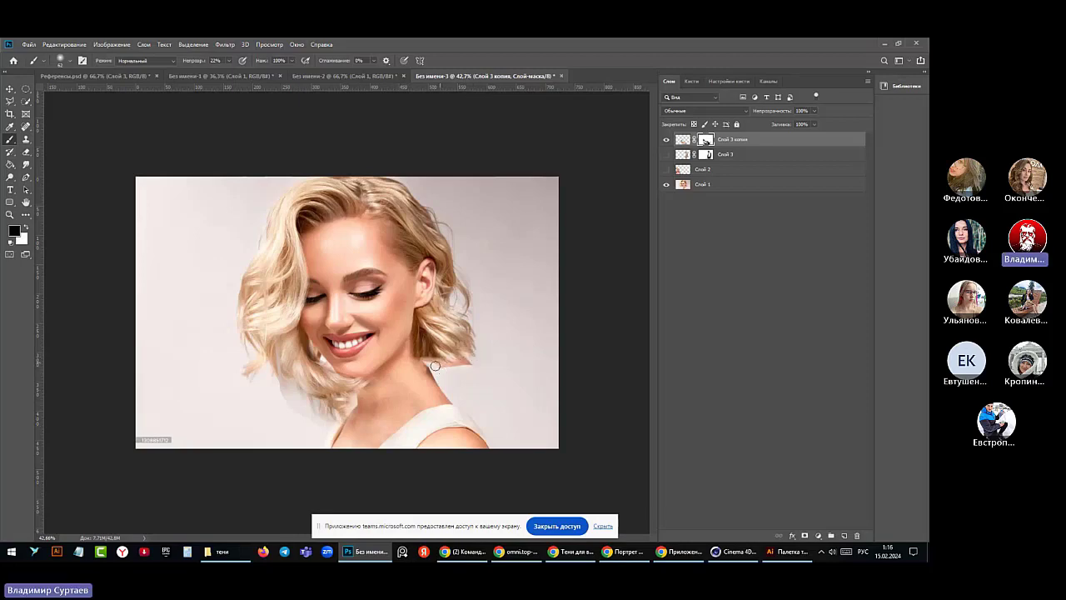
{"action": "left_click", "coordinate": [707, 154]}
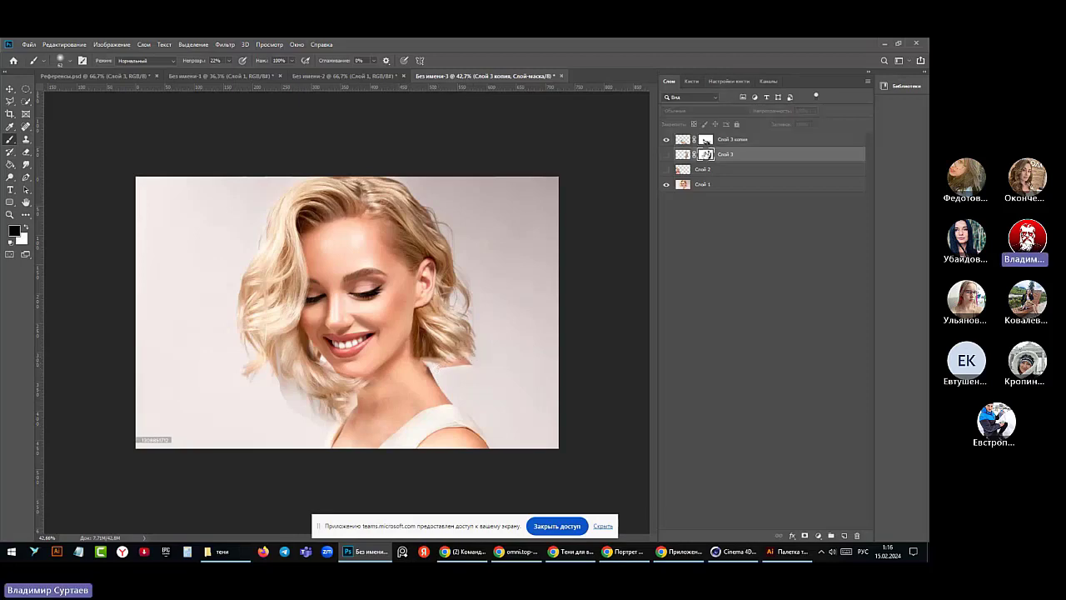
{"action": "left_click", "coordinate": [443, 367]}
{"action": "left_click", "coordinate": [343, 247]}
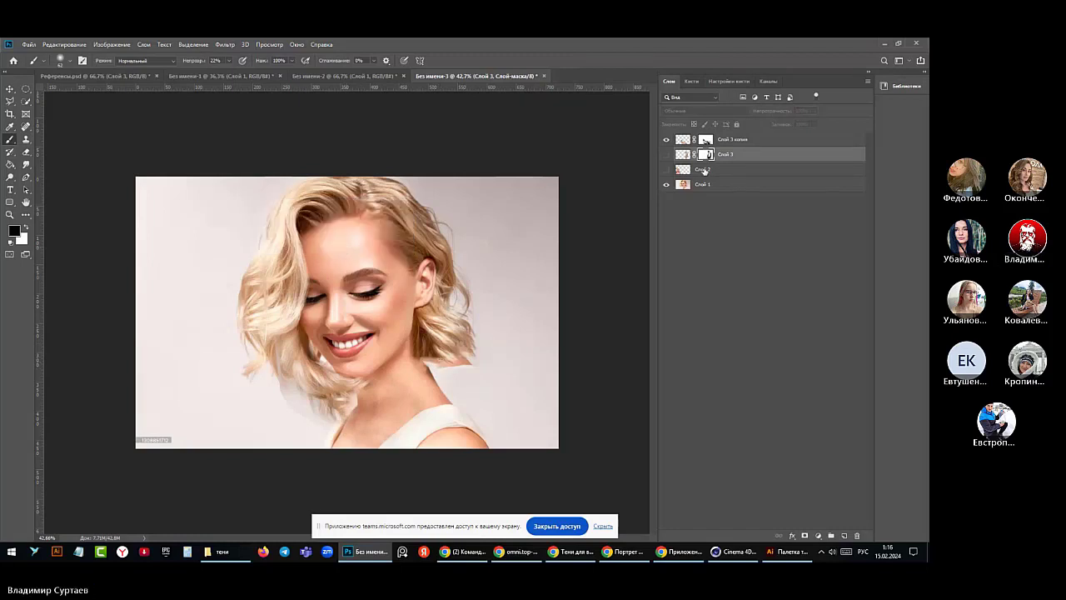
{"action": "left_click", "coordinate": [666, 155]}
{"action": "left_click", "coordinate": [666, 155]}
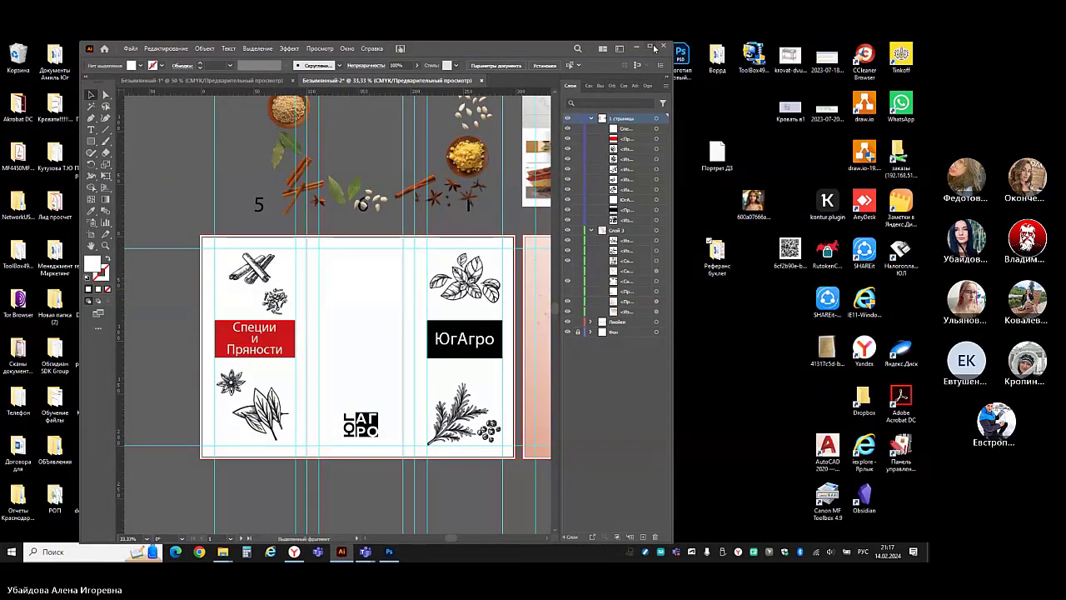
- Maximize the Illustrator window and raise the speaker volume to 89
{"action": "left_click", "coordinate": [650, 47]}
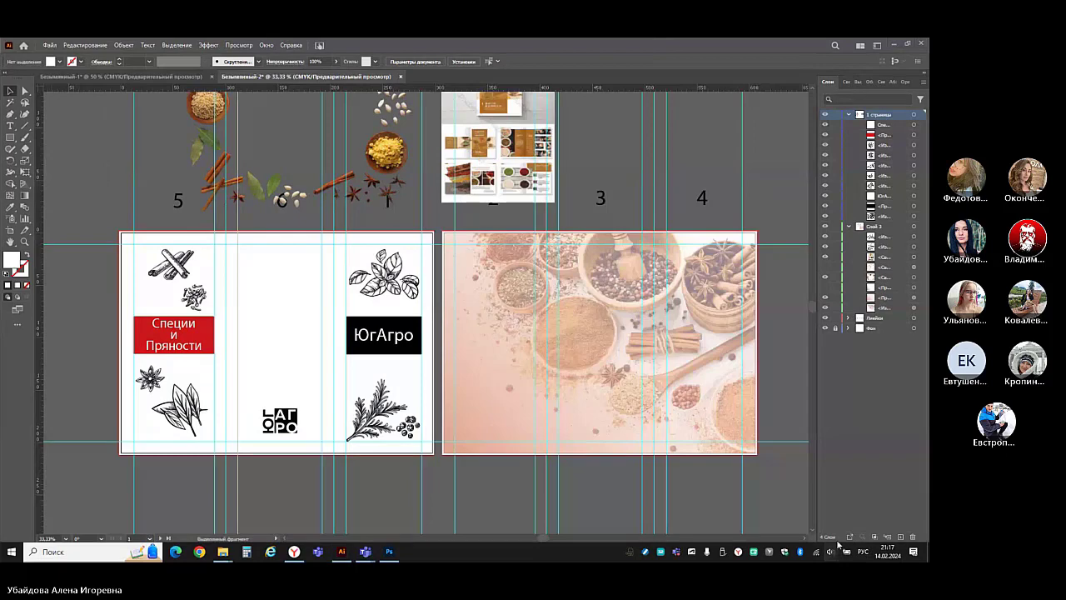
{"action": "left_click", "coordinate": [830, 551]}
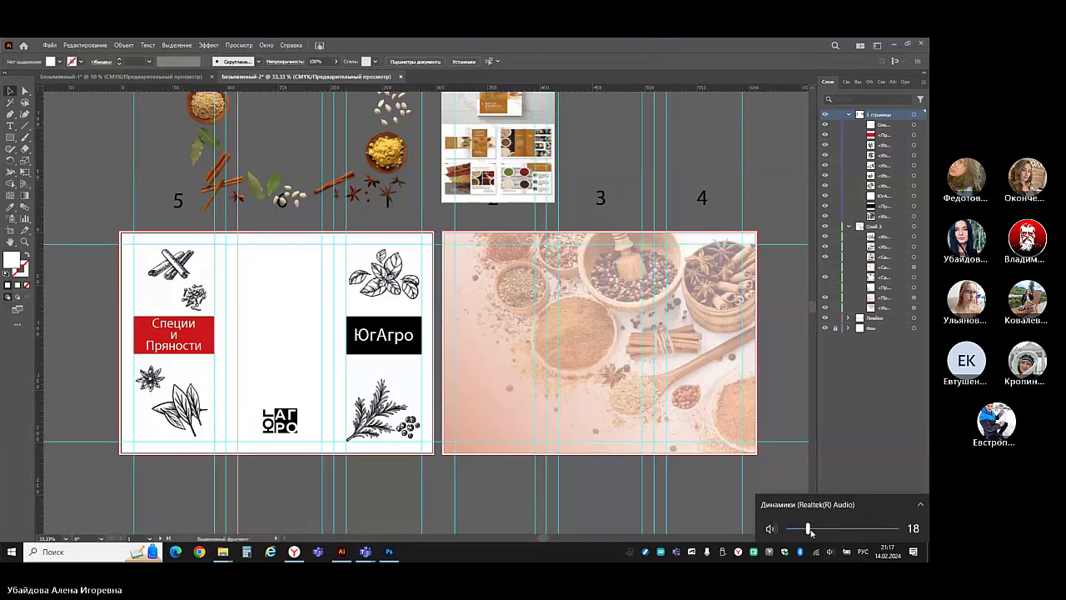
{"action": "left_click_drag", "start_coordinate": [808, 530], "coordinate": [885, 530]}
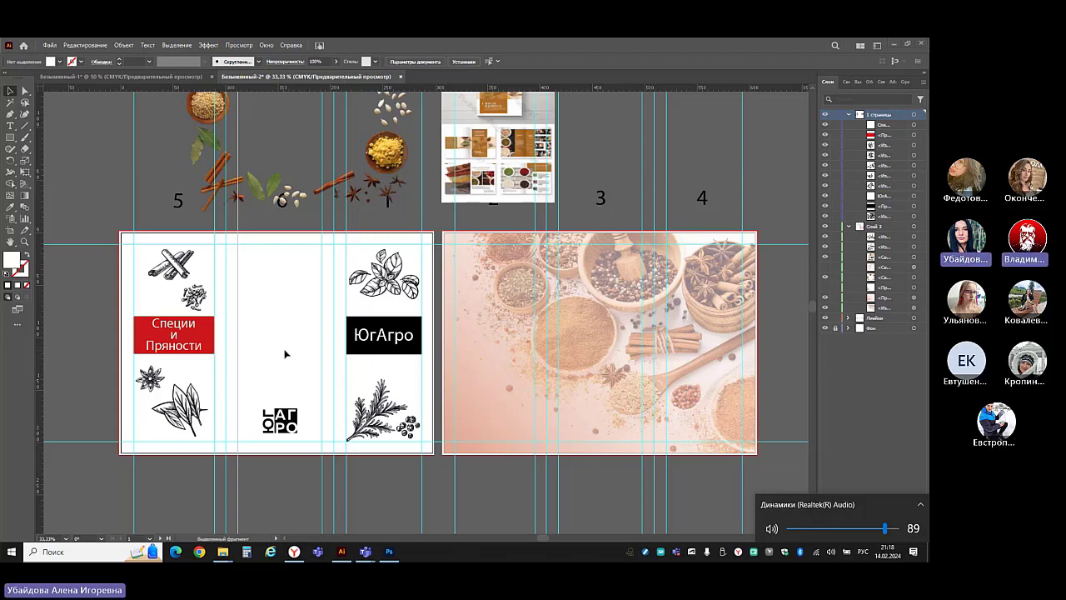
- Inspect the brochure by selecting the small black logo, then the ЮгАгро title text
{"action": "left_click", "coordinate": [280, 419]}
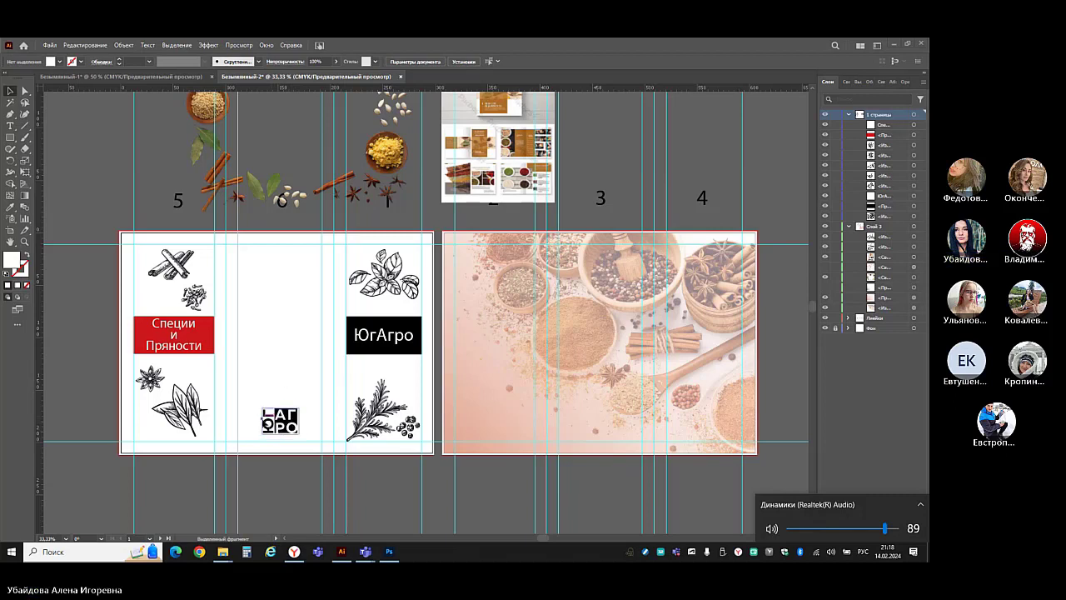
{"action": "left_click", "coordinate": [321, 355]}
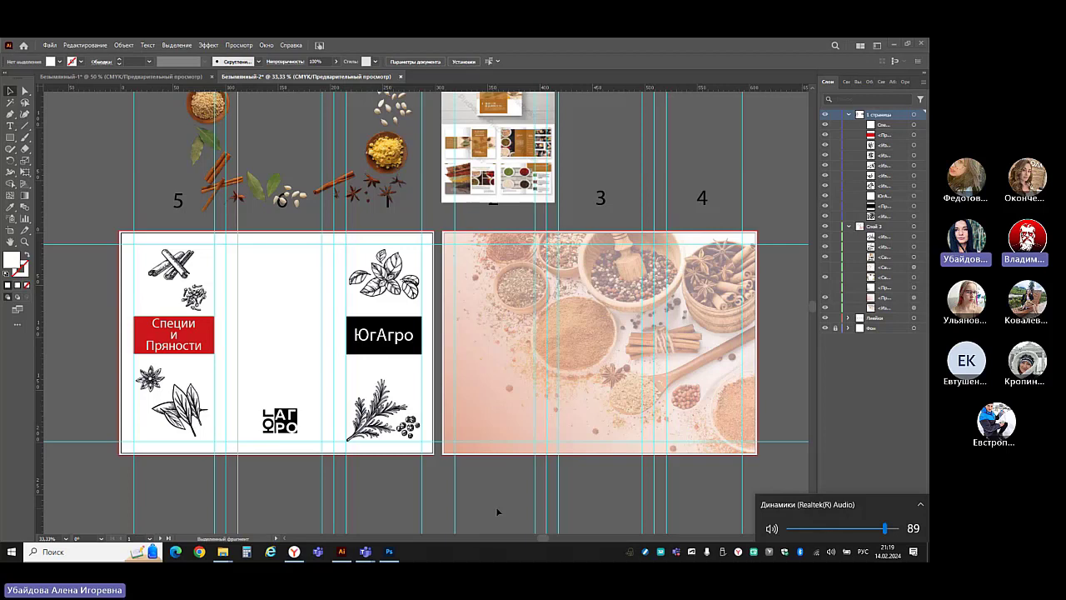
{"action": "left_click", "coordinate": [376, 342]}
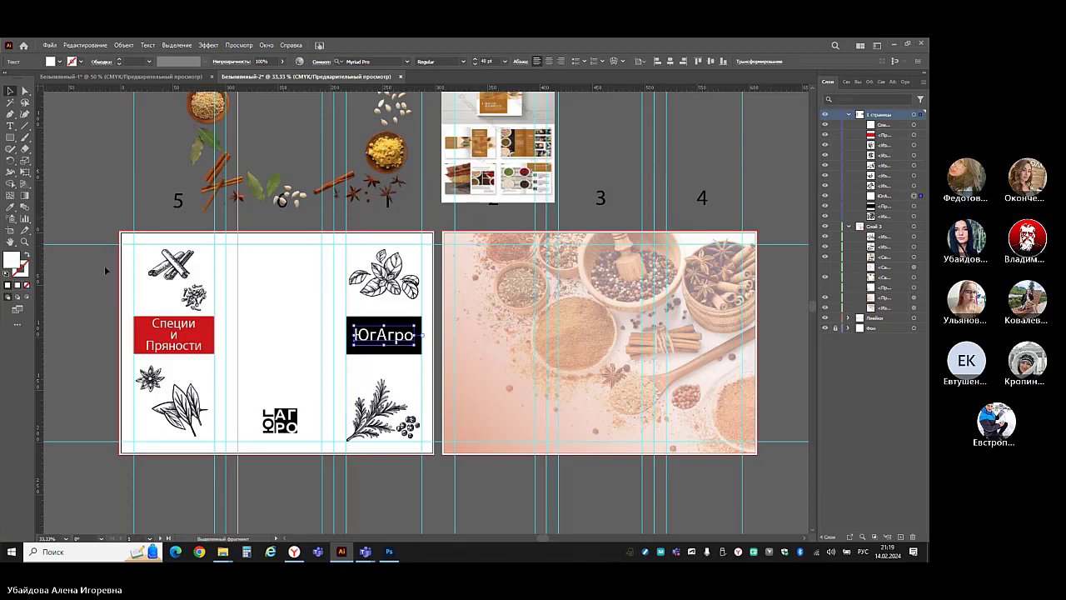
- Recolour the ЮгАгро title fill to 020202 and hide the black rectangle behind it
{"action": "double_click", "coordinate": [12, 261]}
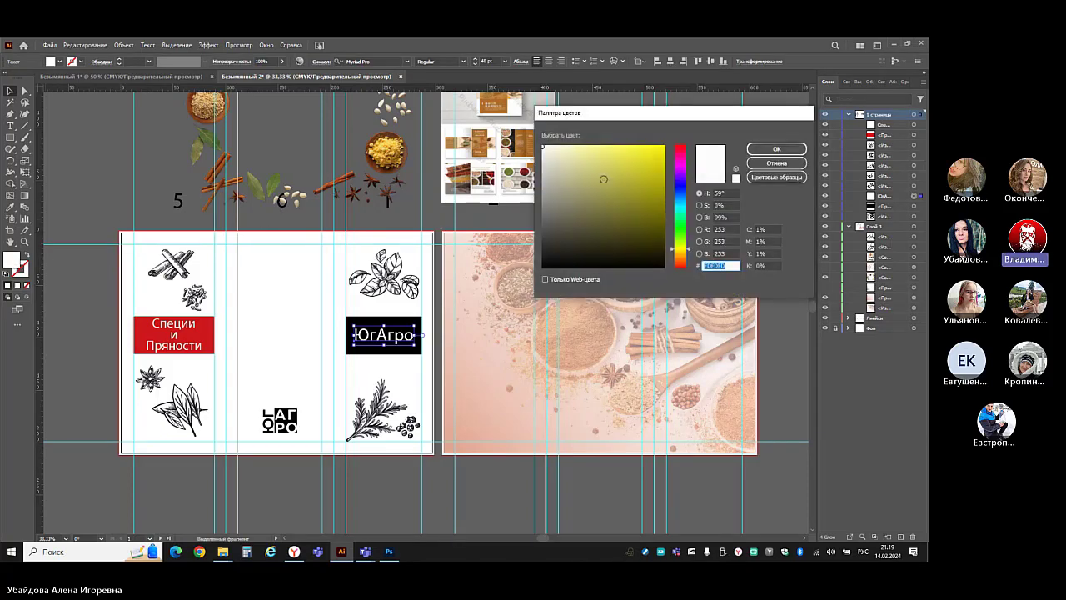
{"action": "left_click", "coordinate": [543, 266]}
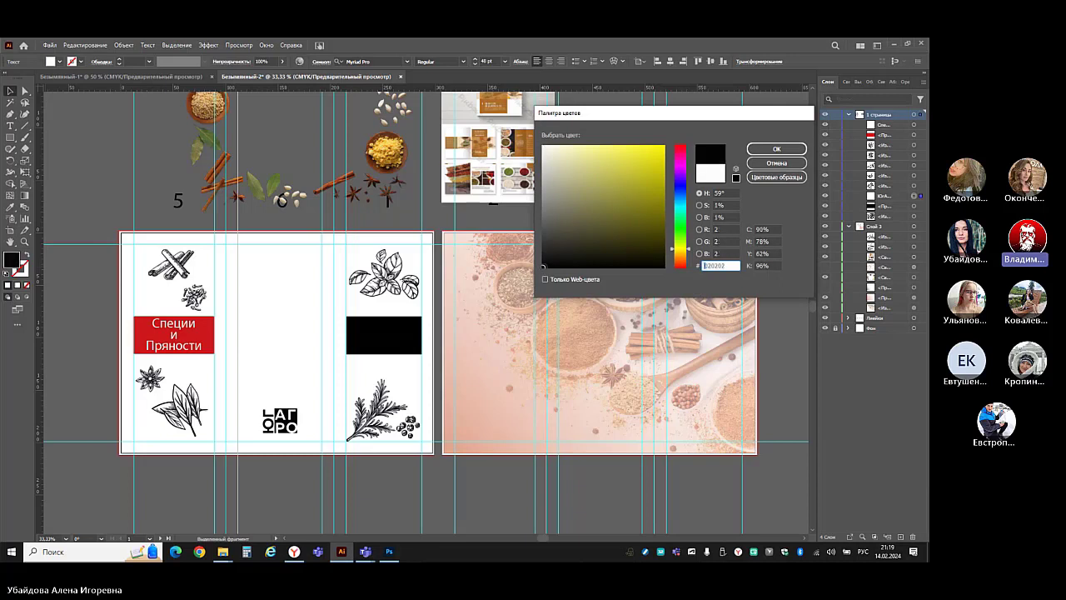
{"action": "left_click", "coordinate": [776, 149]}
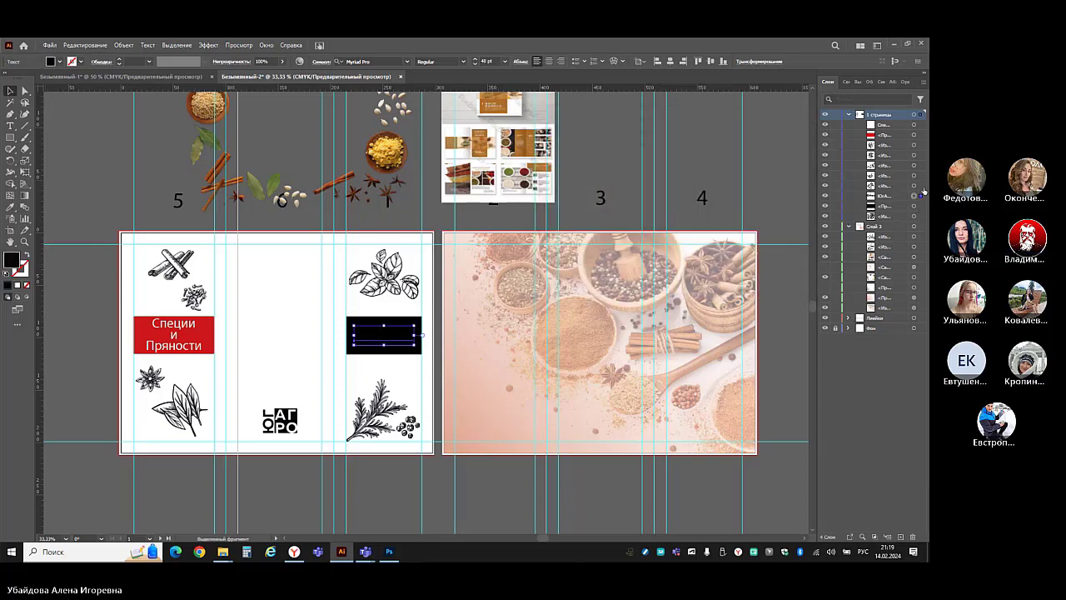
{"action": "left_click", "coordinate": [825, 207]}
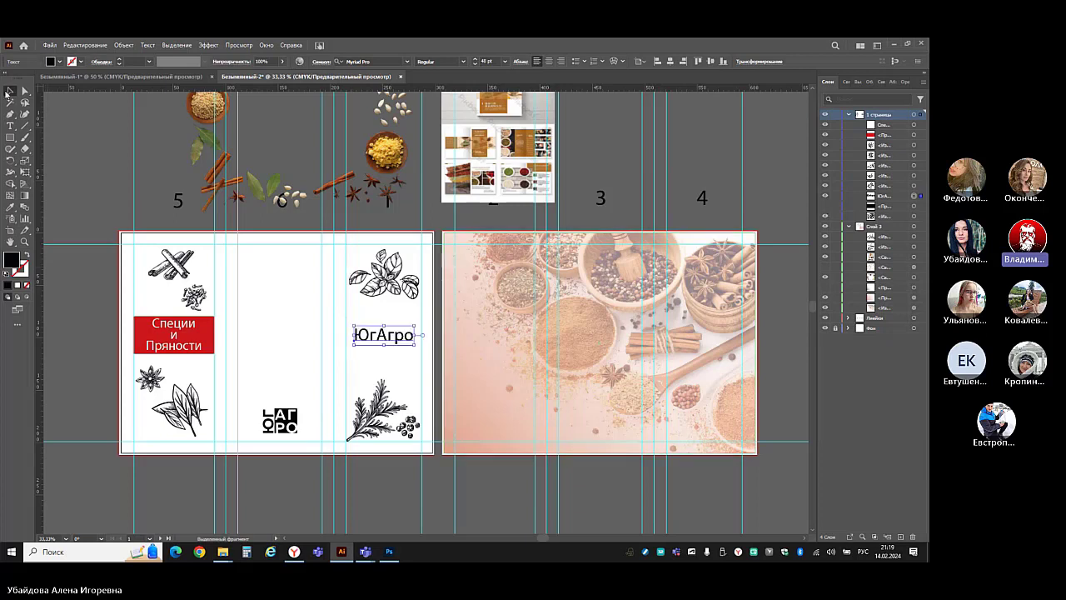
{"action": "left_click", "coordinate": [77, 119]}
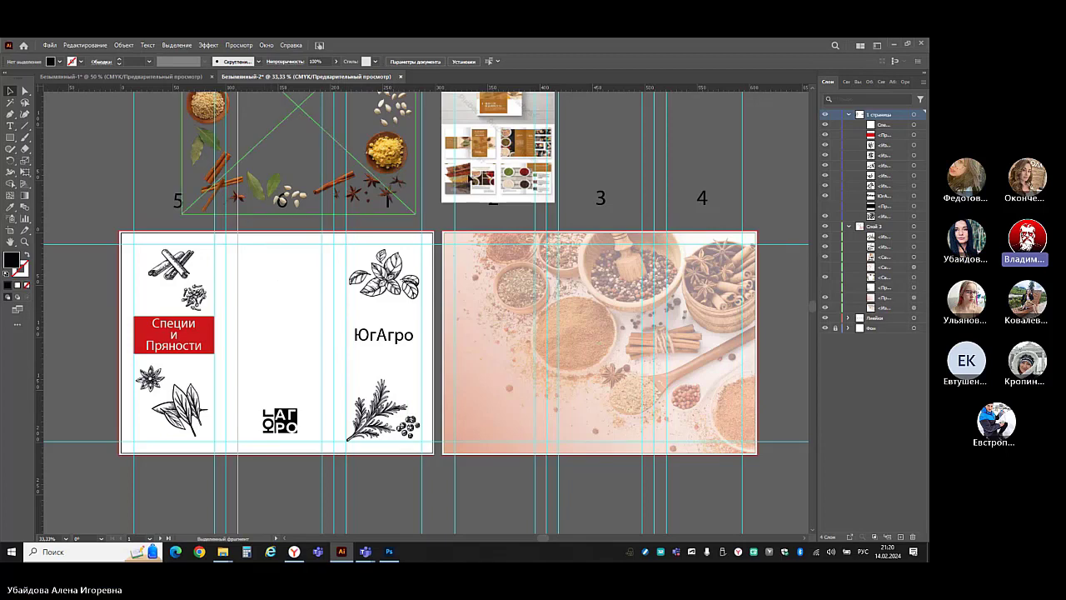
- Move and enlarge the reference image above the artboards, then toggle the pink tint layer off and on
{"action": "left_click_drag", "start_coordinate": [491, 176], "coordinate": [495, 216]}
{"action": "scroll", "coordinate": [493, 216], "scroll_direction": "up", "scroll_amount": 4}
{"action": "left_click", "coordinate": [493, 216]}
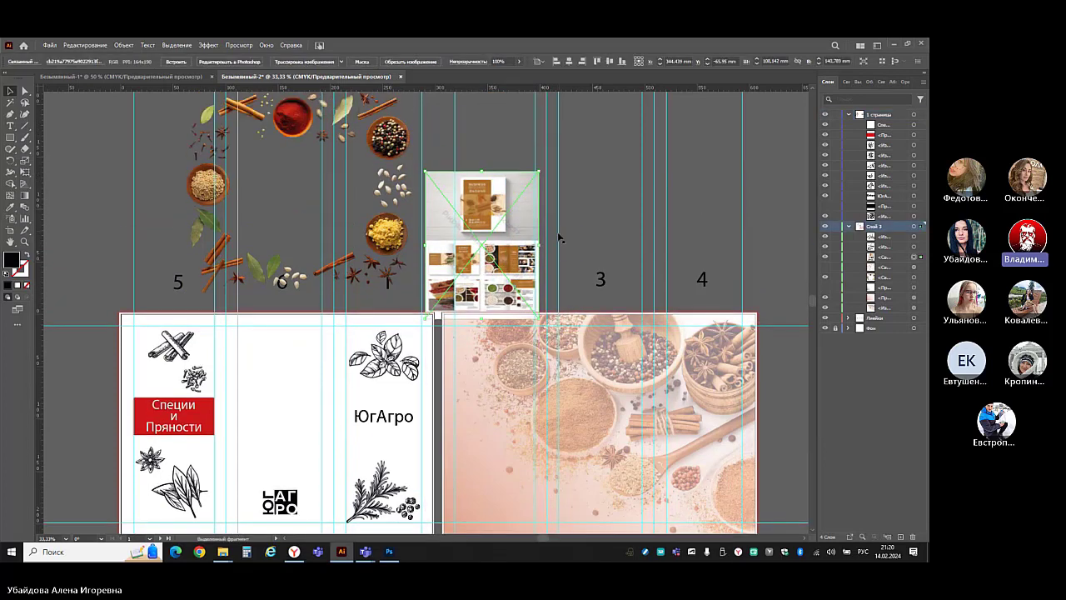
{"action": "left_click_drag", "start_coordinate": [539, 172], "coordinate": [575, 135]}
{"action": "left_click_drag", "start_coordinate": [521, 221], "coordinate": [521, 194]}
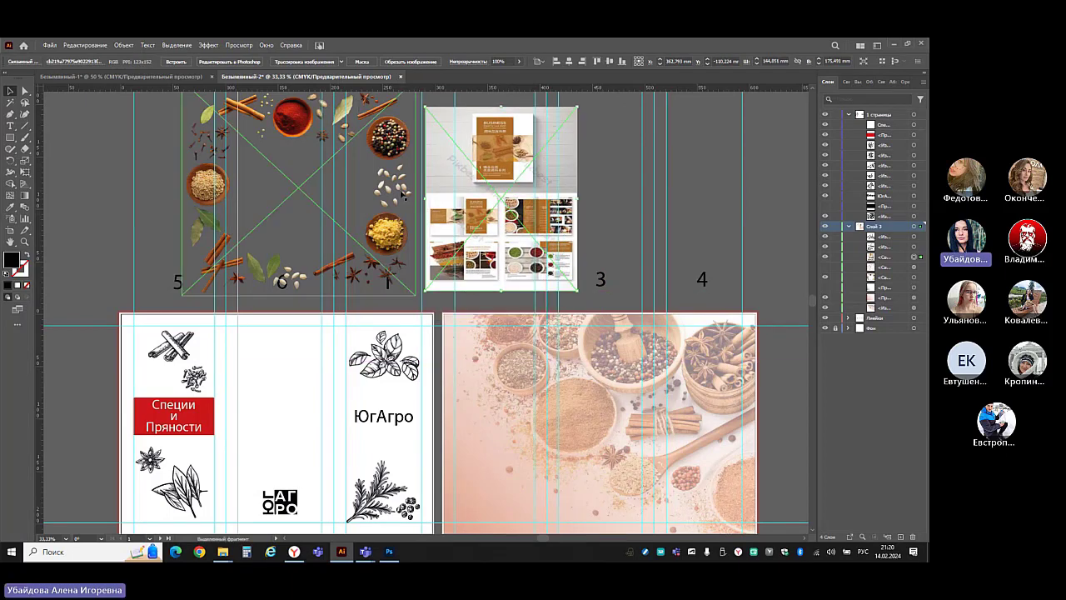
{"action": "scroll", "coordinate": [113, 232], "scroll_direction": "down", "scroll_amount": 2}
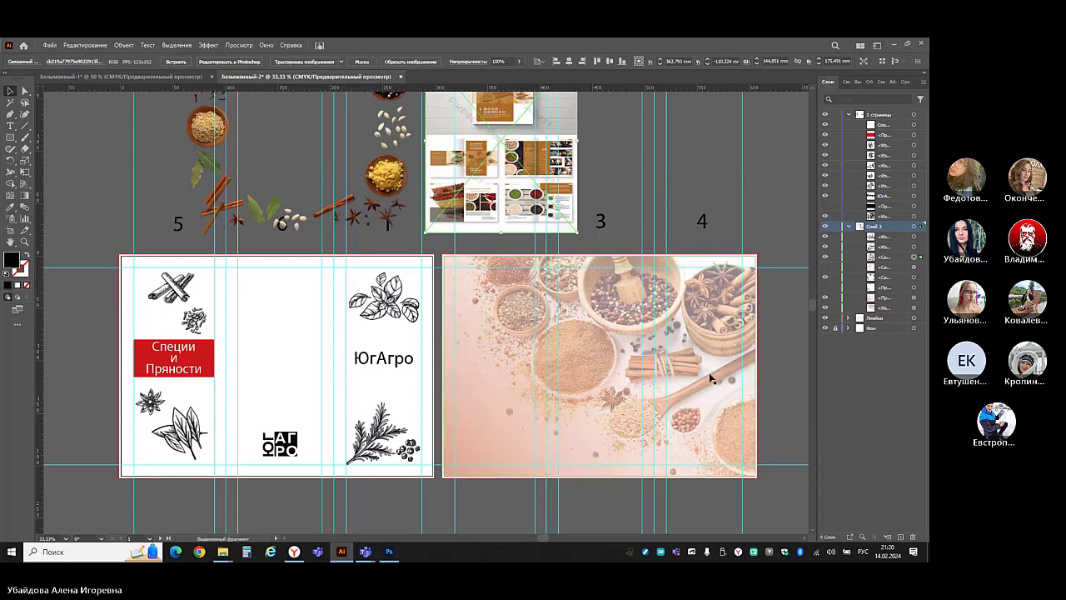
{"action": "left_click", "coordinate": [824, 302]}
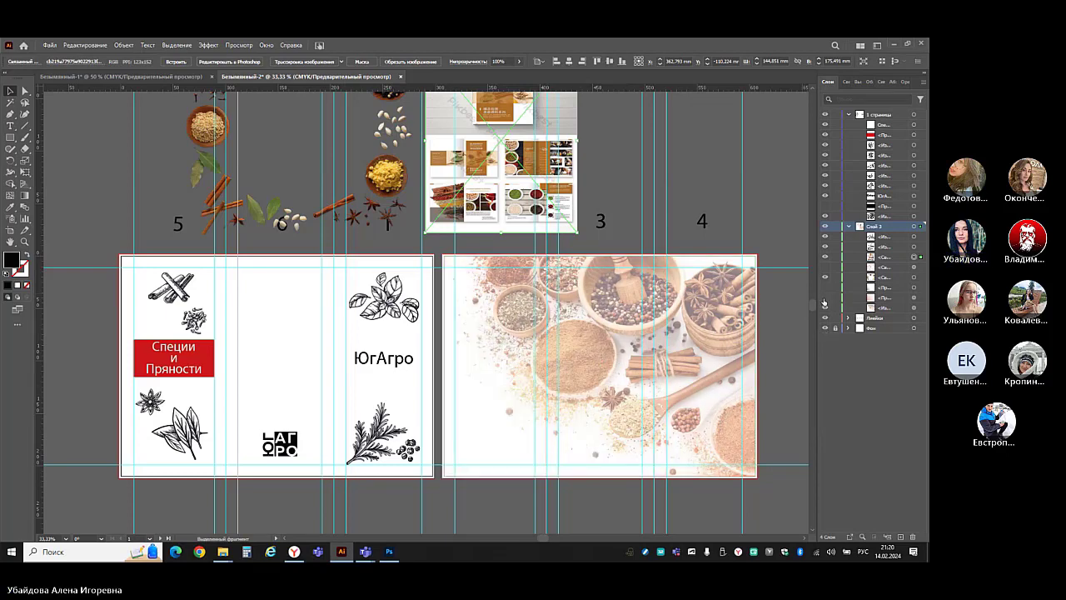
{"action": "left_click", "coordinate": [825, 302]}
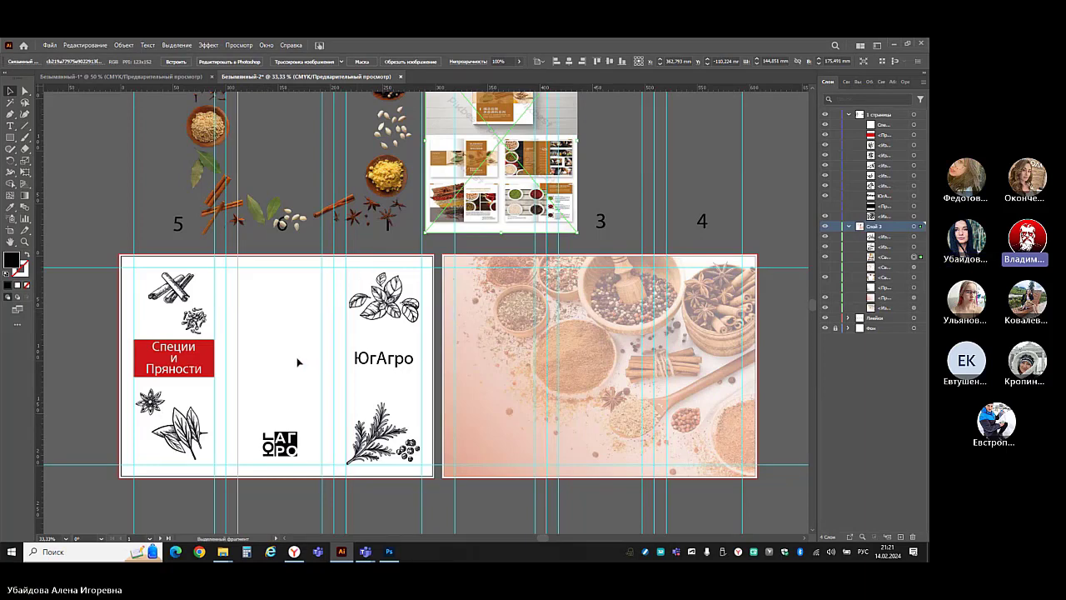
- Move the spice collage group left over panels 5 and 6
{"action": "left_click_drag", "start_coordinate": [397, 182], "coordinate": [369, 207]}
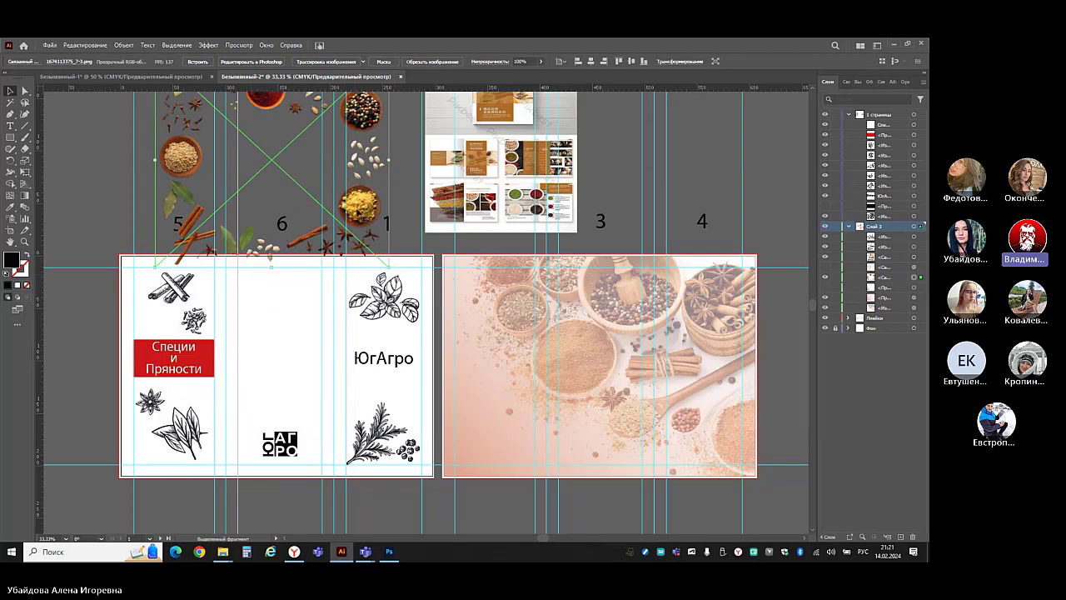
{"action": "left_click_drag", "start_coordinate": [371, 213], "coordinate": [258, 302]}
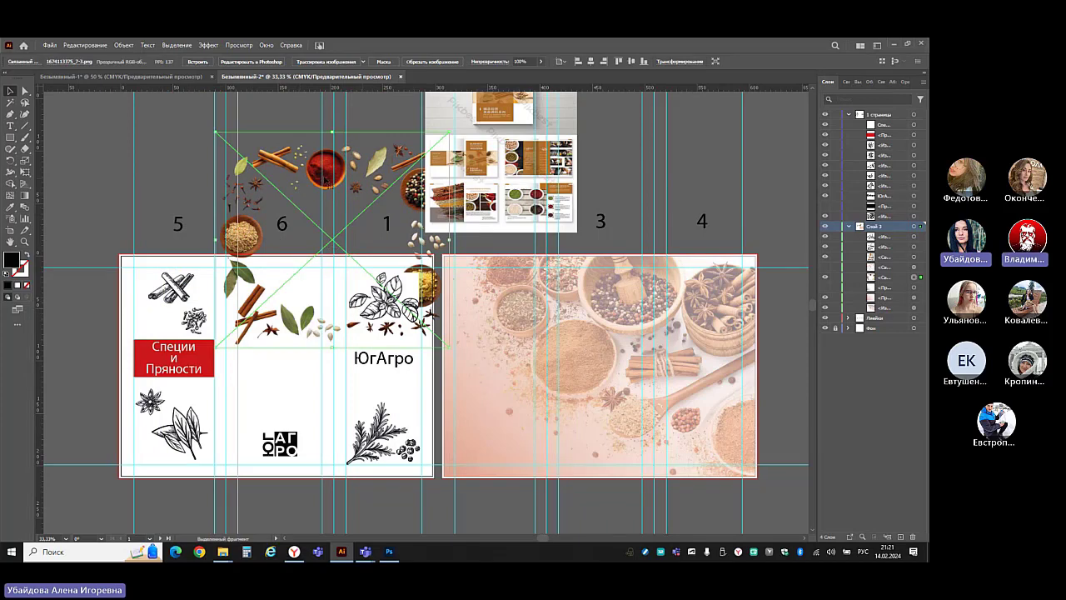
{"action": "left_click_drag", "start_coordinate": [327, 179], "coordinate": [264, 177]}
{"action": "left_click_drag", "start_coordinate": [353, 185], "coordinate": [310, 205]}
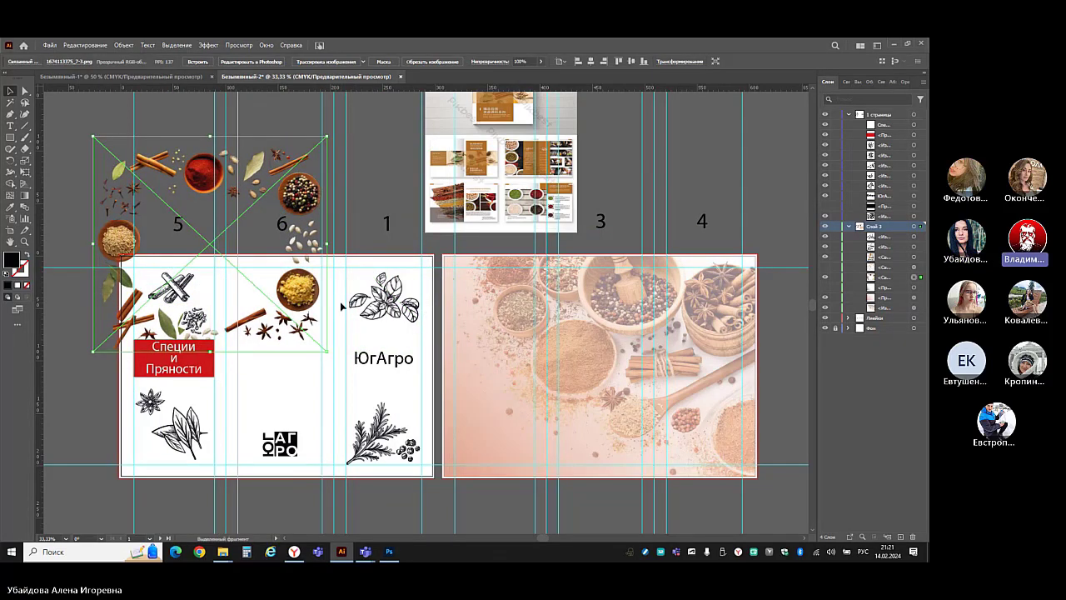
- Hide the seven spice sketch layers: rosemary, leaf, pepper, leaf-anise, cinnamon, star anise and white seed
{"action": "left_click", "coordinate": [826, 246]}
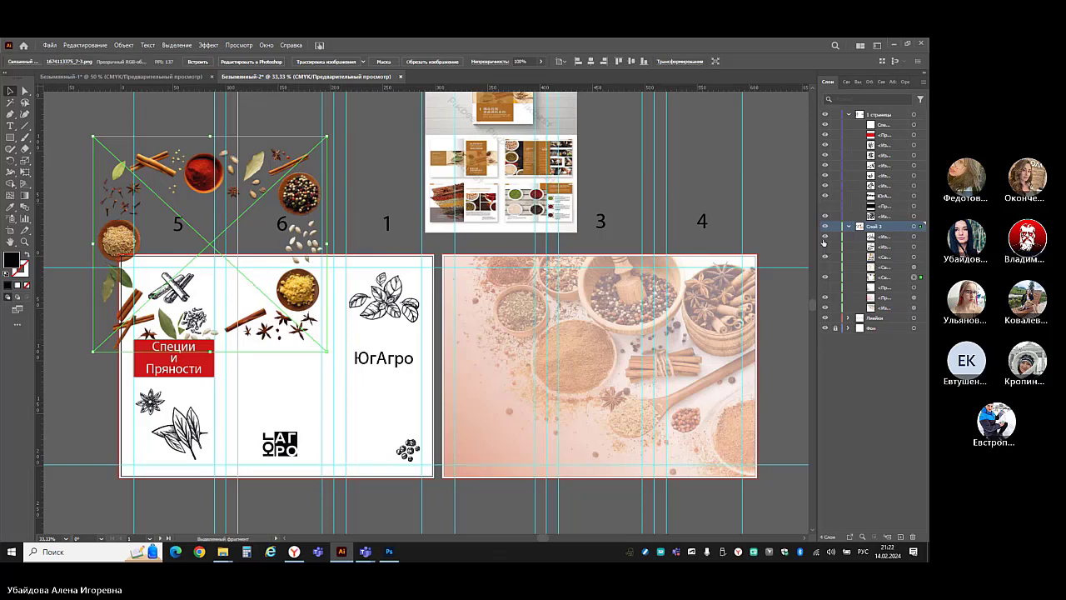
{"action": "left_click", "coordinate": [824, 237]}
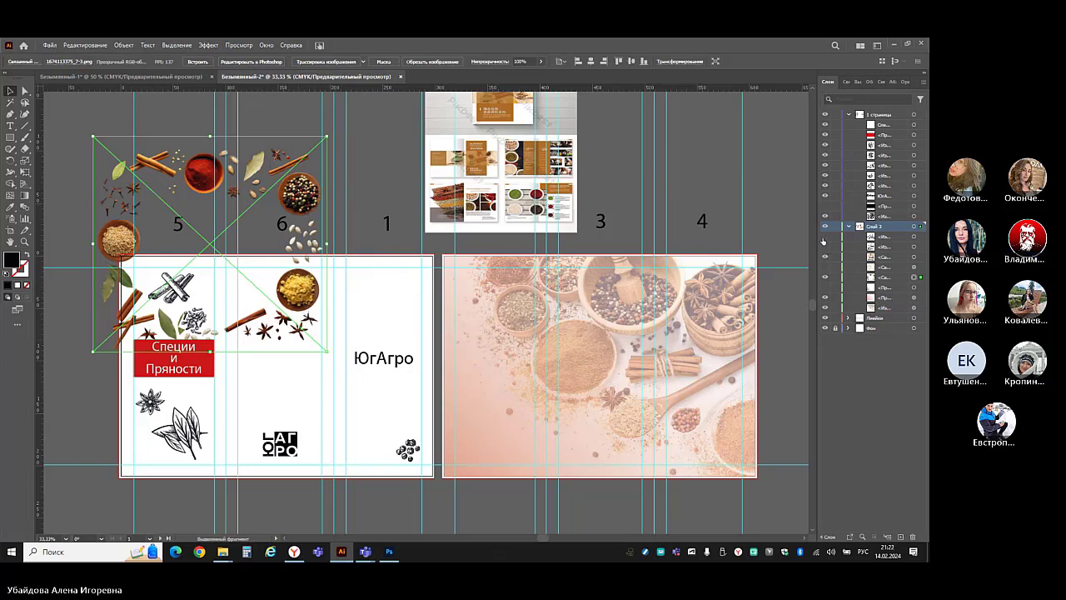
{"action": "left_click", "coordinate": [825, 185]}
{"action": "left_click", "coordinate": [825, 175]}
{"action": "left_click", "coordinate": [826, 164]}
{"action": "left_click", "coordinate": [825, 155]}
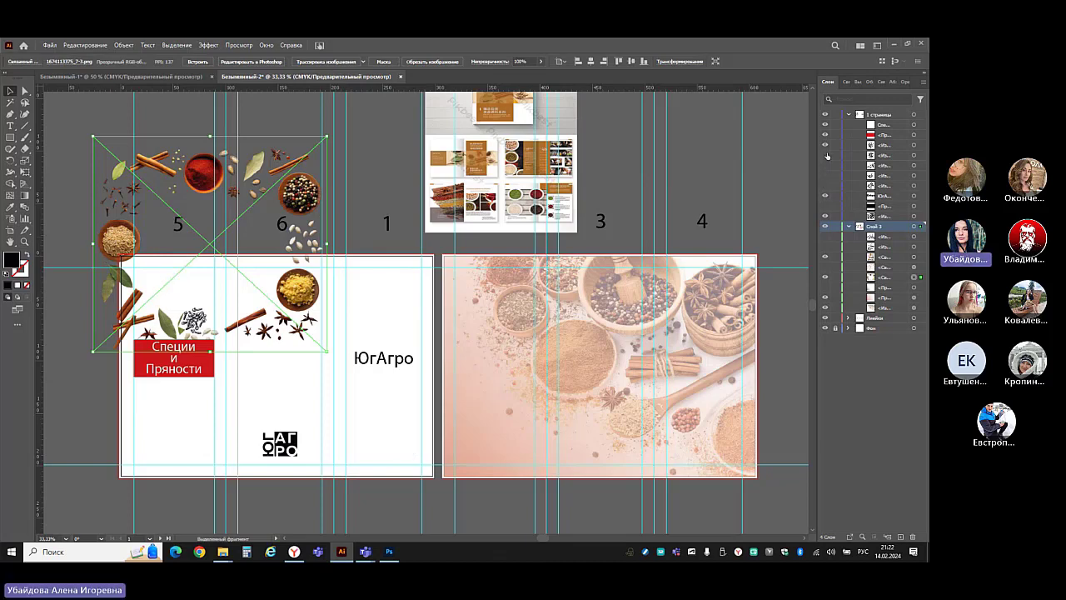
{"action": "left_click", "coordinate": [825, 145]}
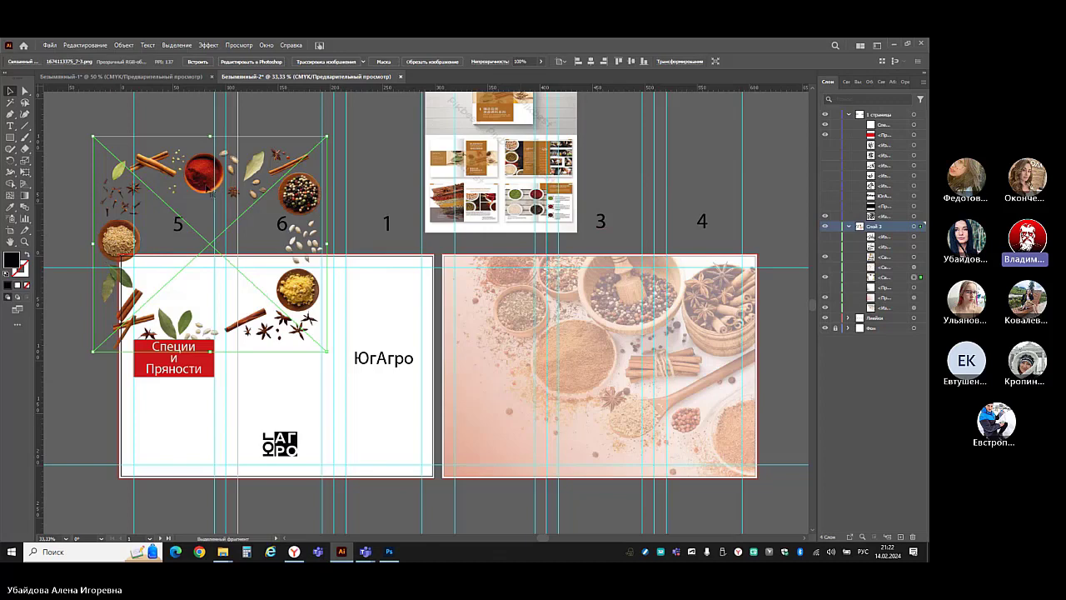
- Scale up and reposition the spice artwork across the left spread, then deselect it
{"action": "left_click_drag", "start_coordinate": [208, 186], "coordinate": [280, 295]}
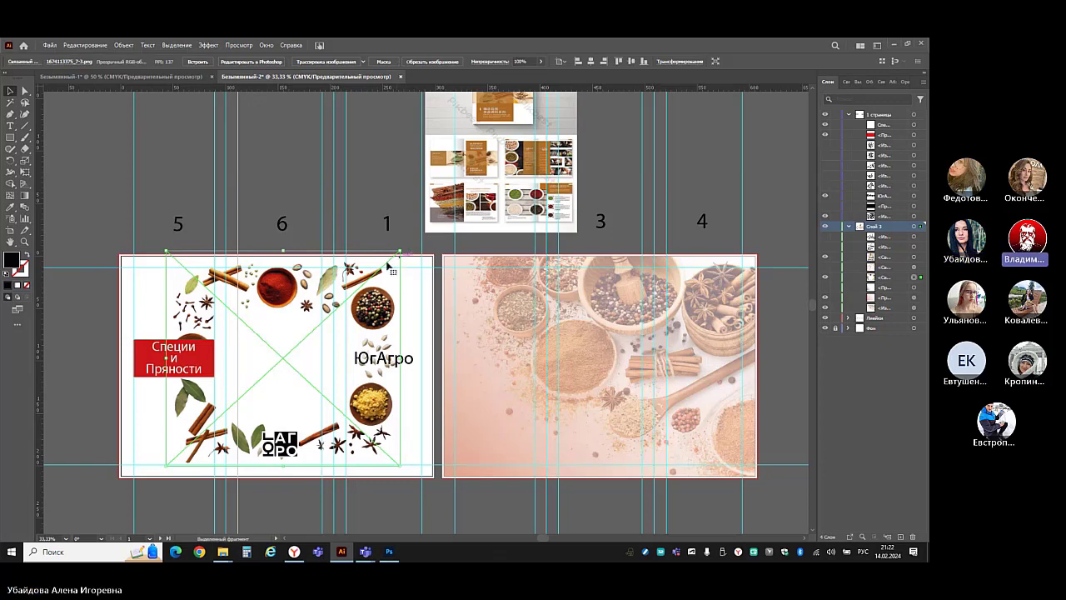
{"action": "left_click_drag", "start_coordinate": [399, 250], "coordinate": [420, 241]}
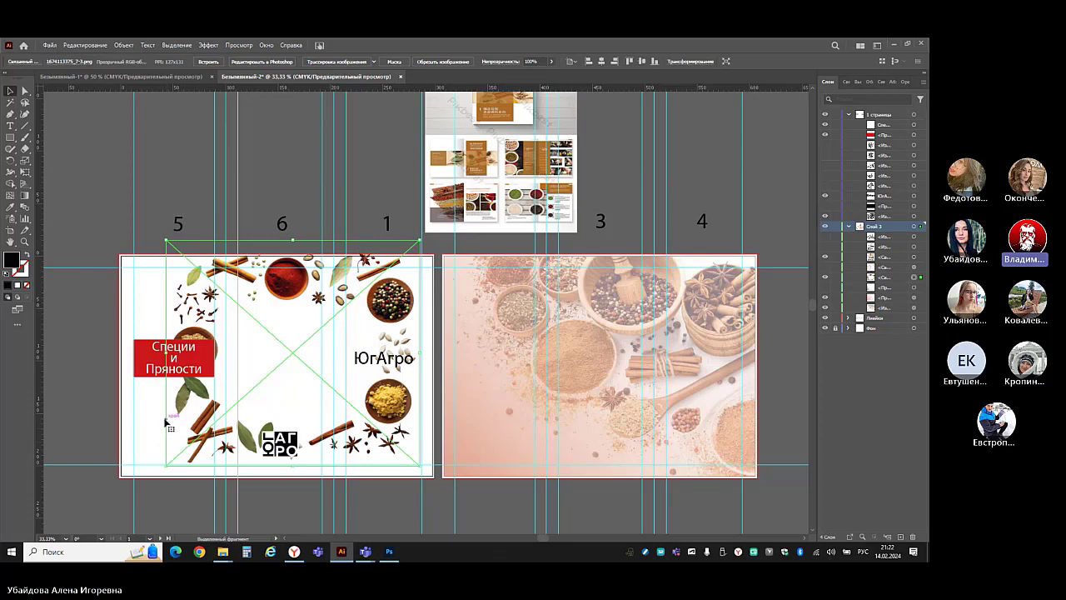
{"action": "left_click_drag", "start_coordinate": [170, 463], "coordinate": [124, 480]}
{"action": "mouse_move", "coordinate": [271, 295]}
{"action": "left_mouse_down"}
{"action": "mouse_move", "coordinate": [282, 310]}
{"action": "mouse_move", "coordinate": [274, 303]}
{"action": "left_mouse_up"}
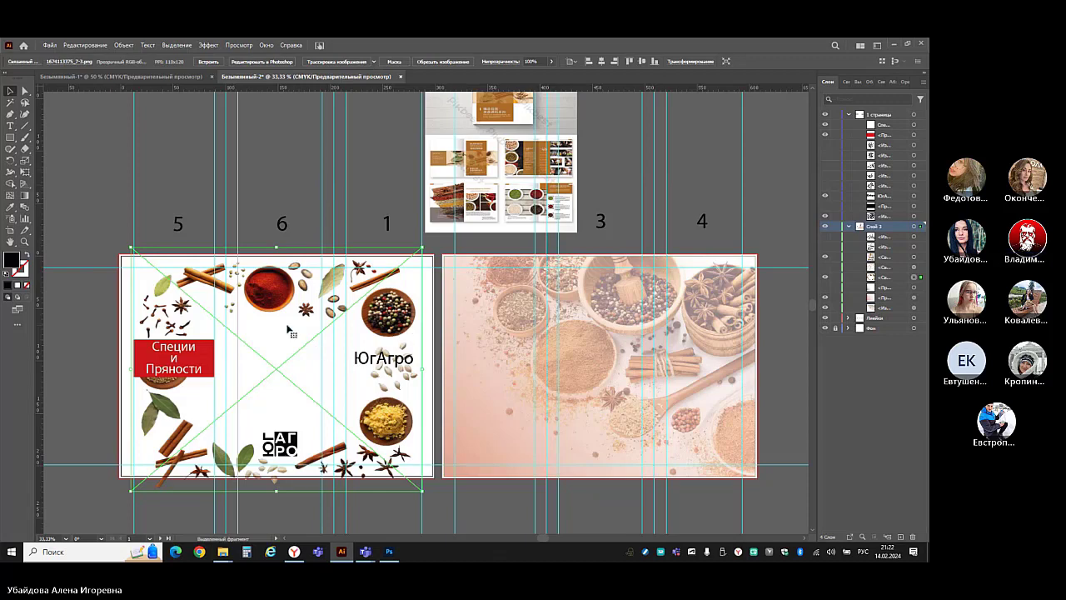
{"action": "left_click", "coordinate": [291, 172]}
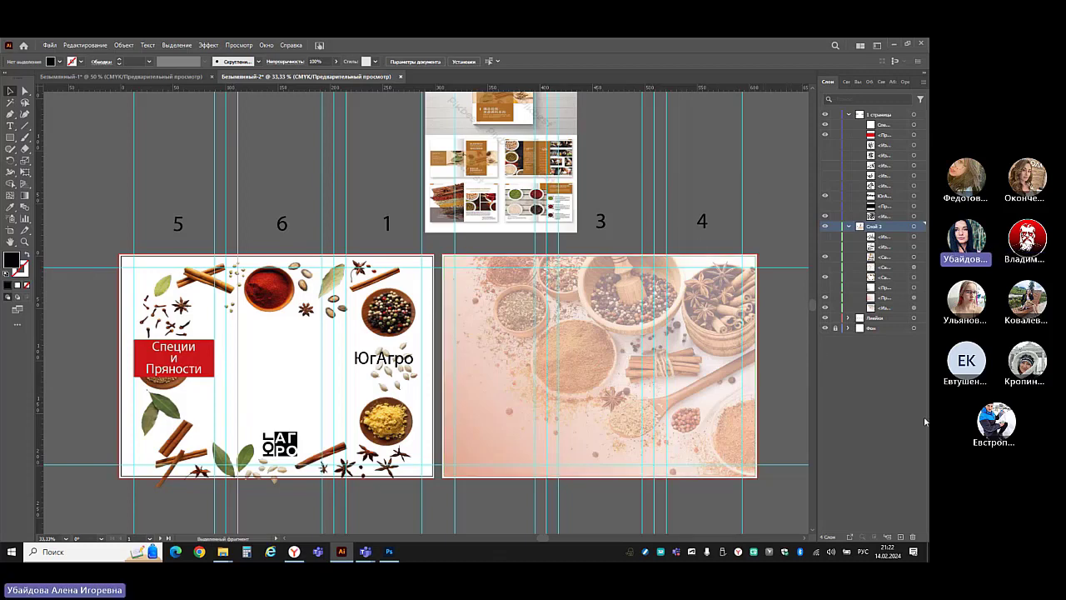
{"action": "key", "text": "alt+Tab"}
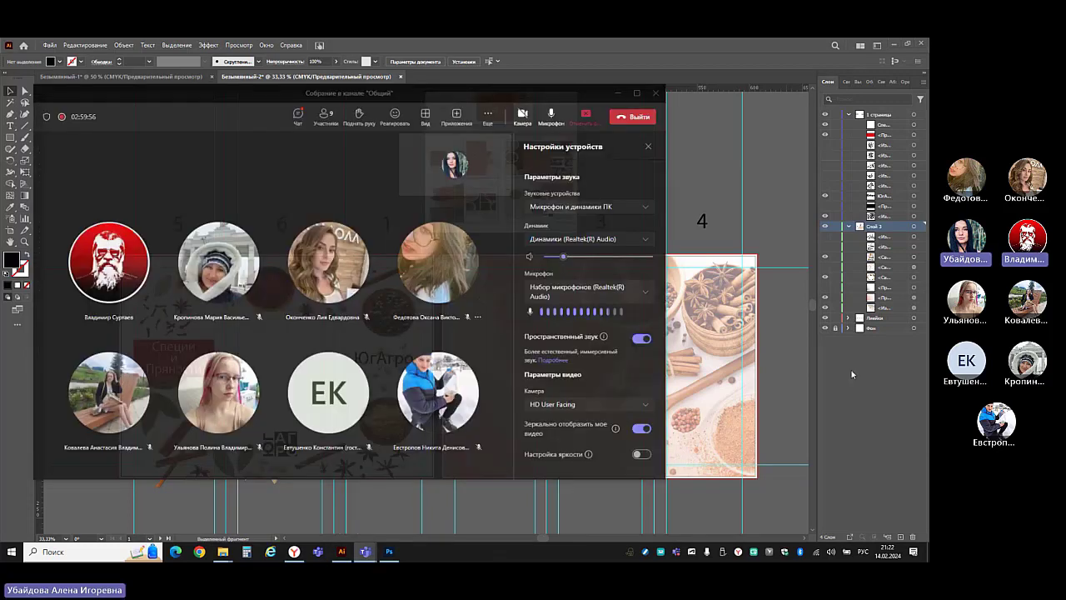
{"action": "left_click_drag", "start_coordinate": [649, 249], "coordinate": [628, 250]}
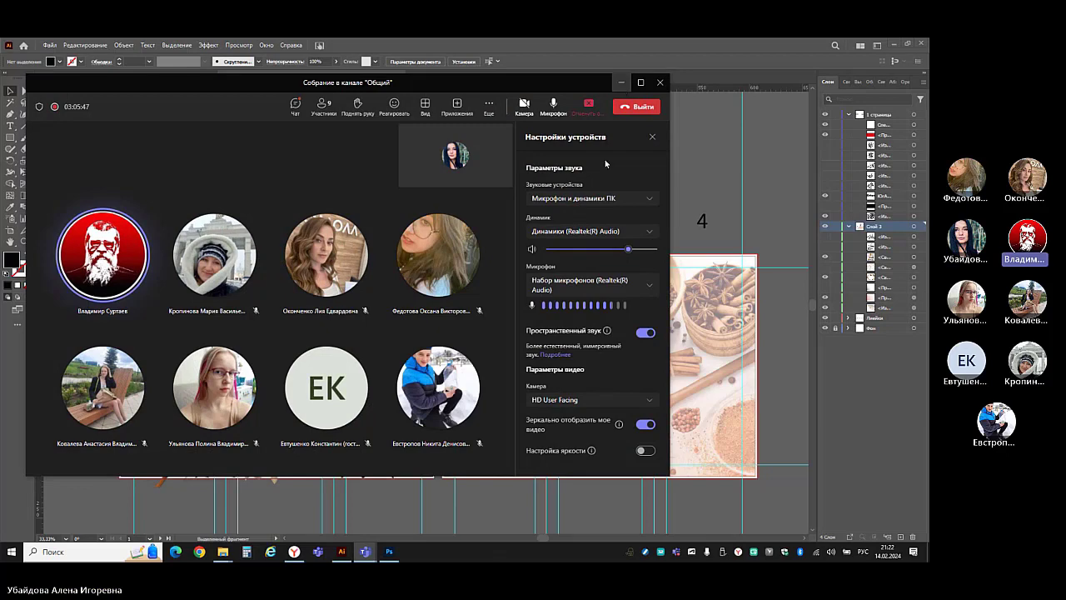
{"action": "left_click", "coordinate": [224, 552]}
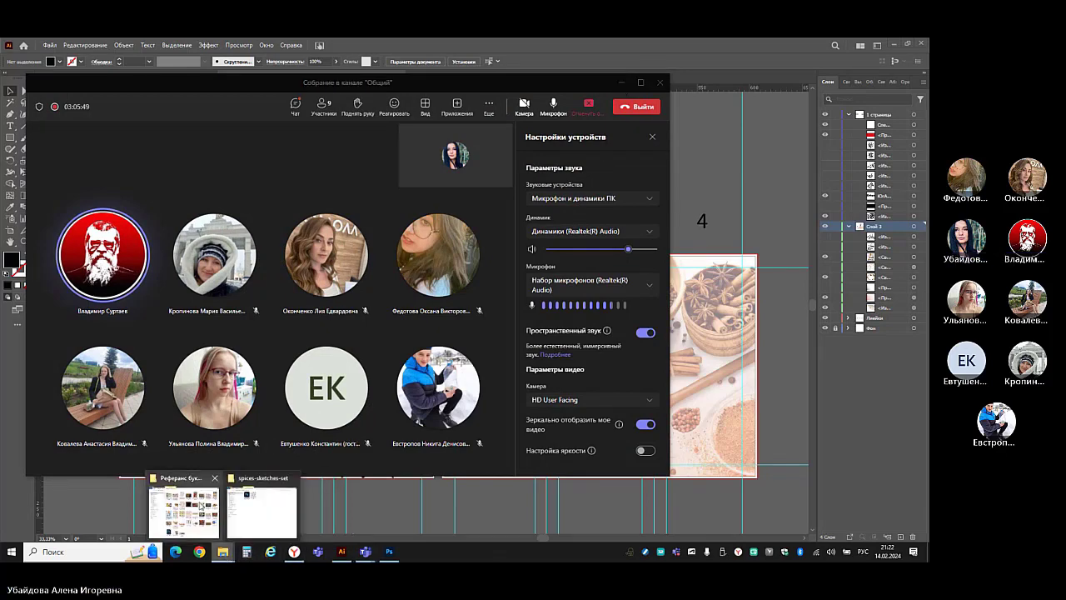
{"action": "left_click", "coordinate": [184, 510]}
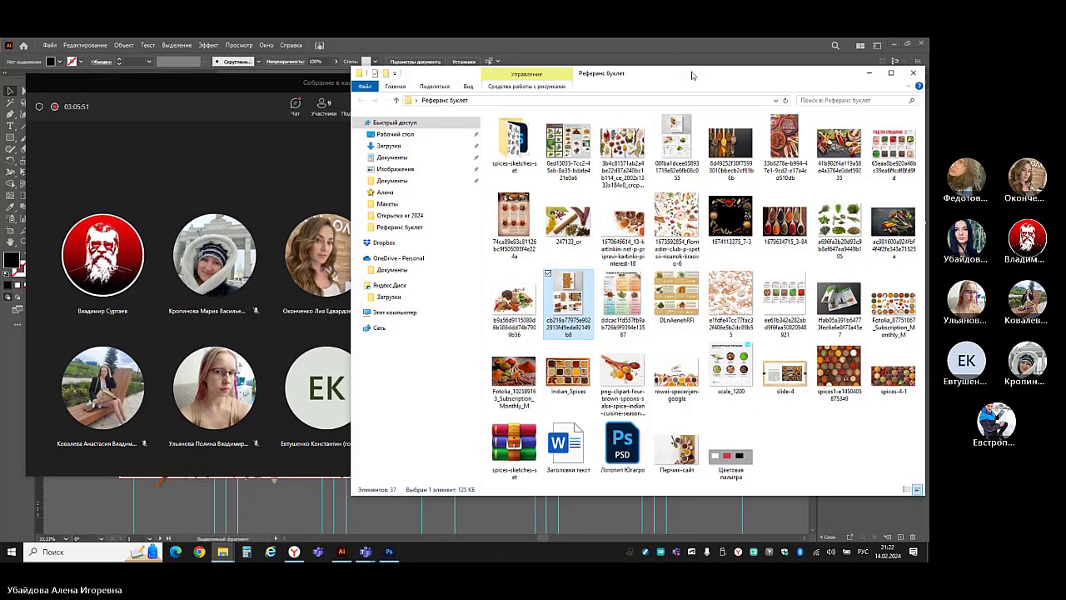
{"action": "left_click_drag", "start_coordinate": [692, 75], "coordinate": [515, 85]}
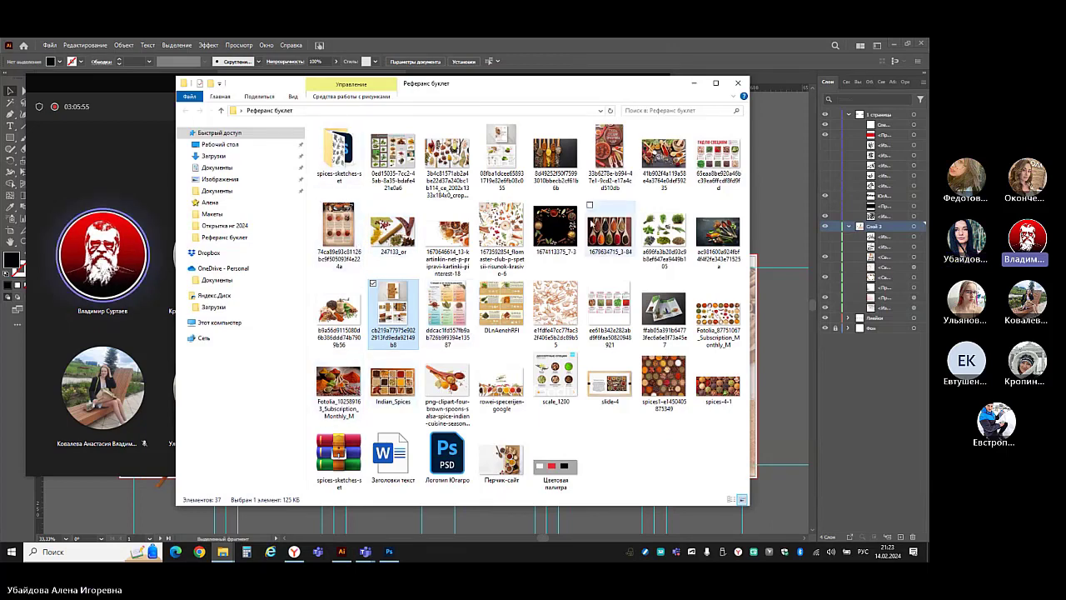
{"action": "left_click", "coordinate": [555, 150]}
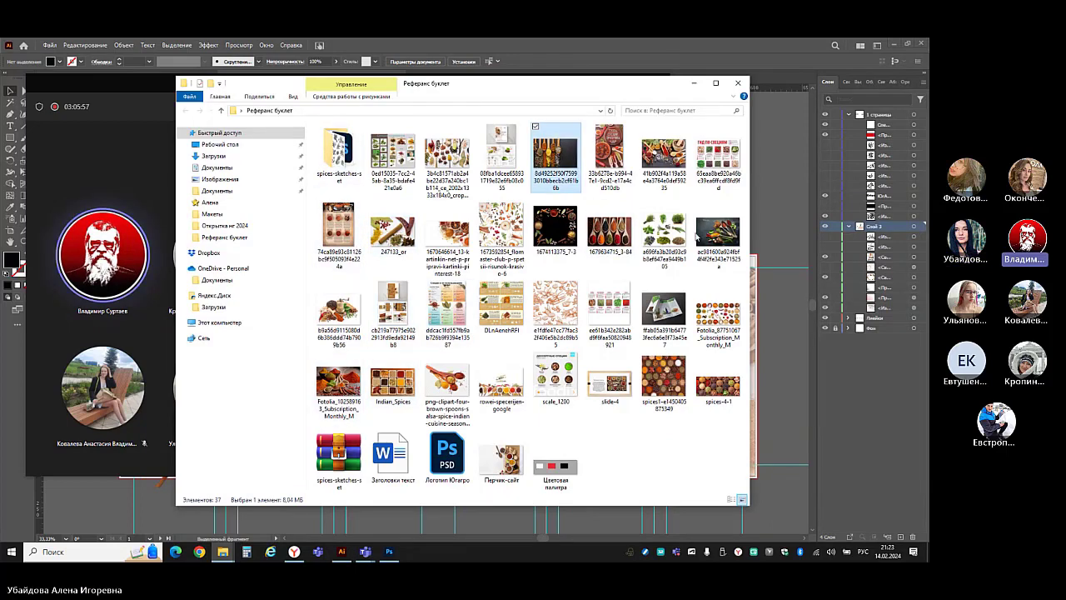
{"action": "double_click", "coordinate": [716, 233]}
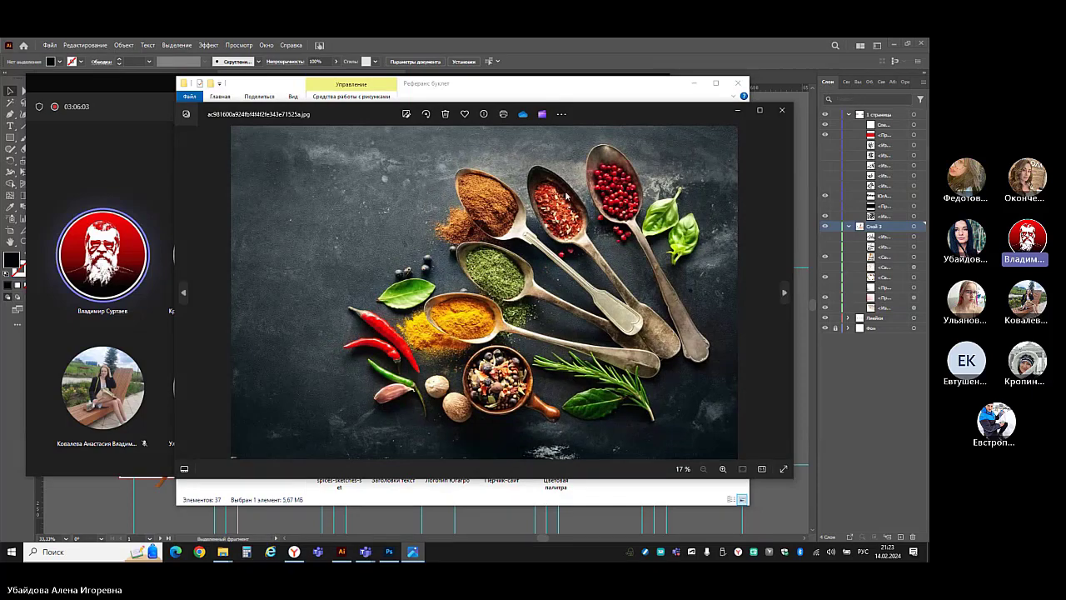
{"action": "left_click", "coordinate": [781, 114]}
{"action": "left_click", "coordinate": [669, 377]}
{"action": "double_click", "coordinate": [671, 374]}
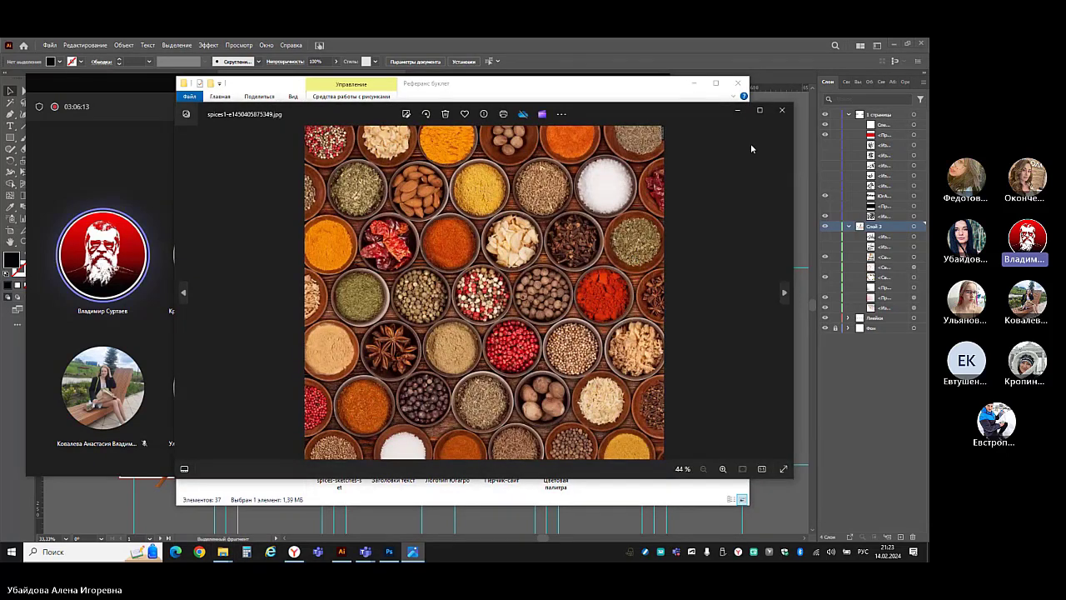
{"action": "left_click", "coordinate": [782, 112]}
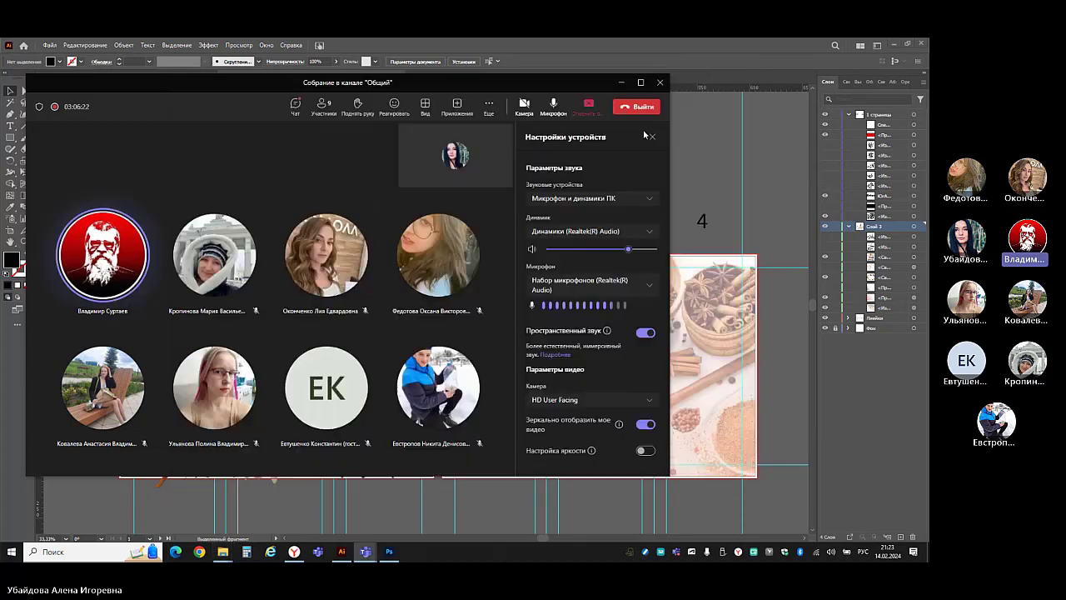
{"action": "left_click", "coordinate": [694, 82]}
{"action": "left_click", "coordinate": [621, 82]}
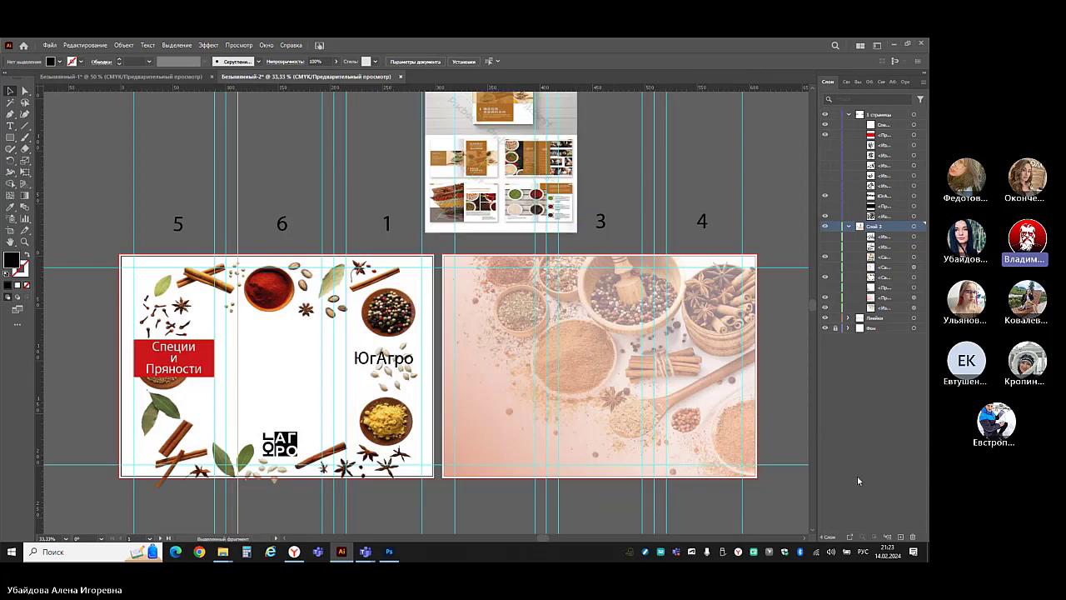
- Stop presenting the screen share in the Teams meeting
{"action": "key", "text": "alt+Tab"}
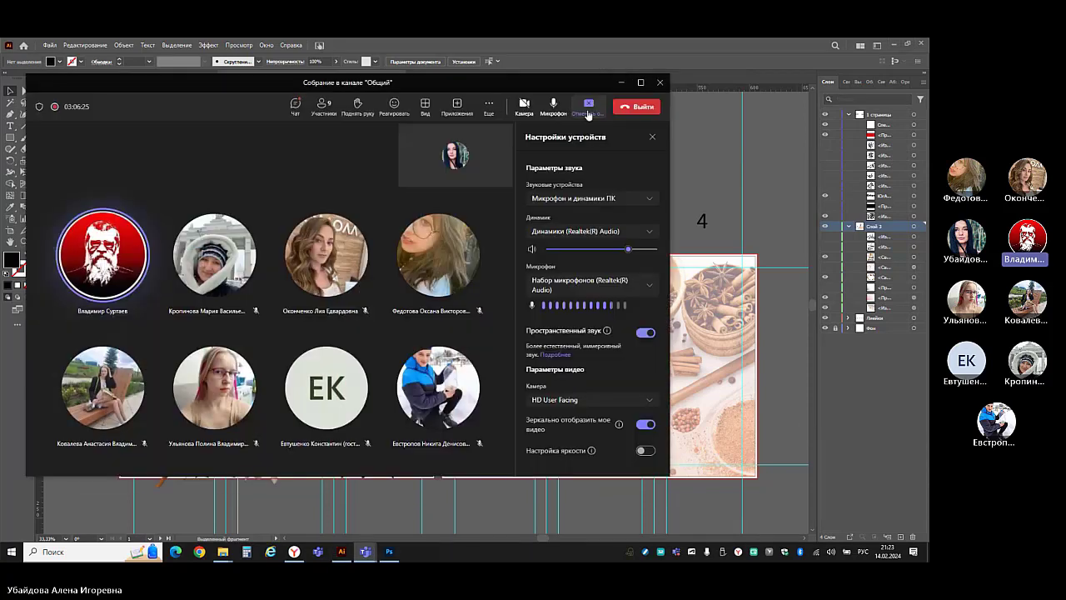
{"action": "left_click", "coordinate": [587, 110]}
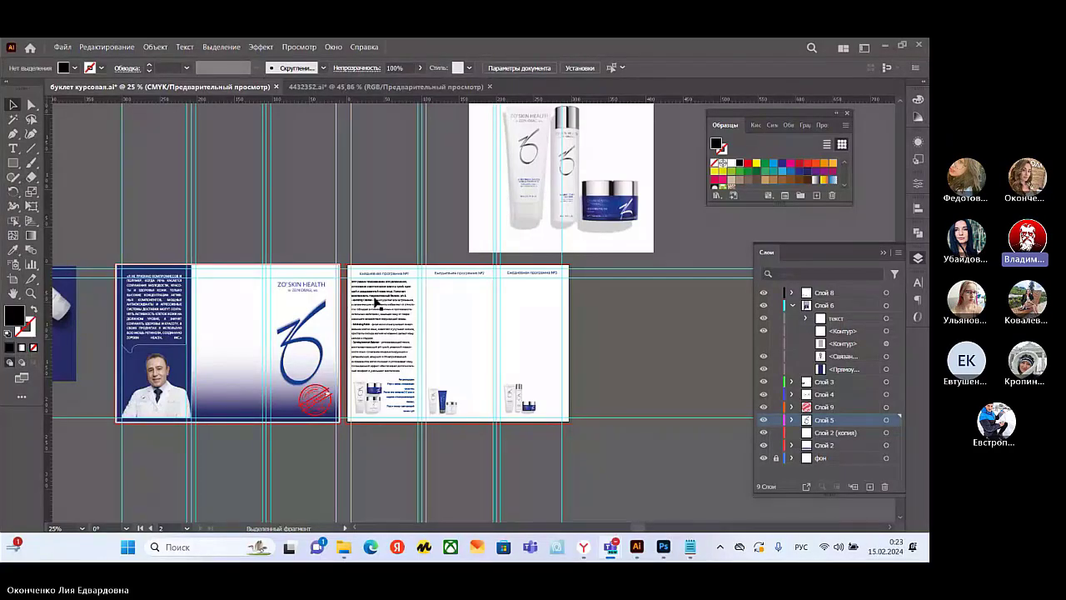
- Select the red program stamp from the Layers panel and drag it into the ZO logo's loop
{"action": "scroll", "coordinate": [283, 346], "scroll_direction": "up", "scroll_amount": 2}
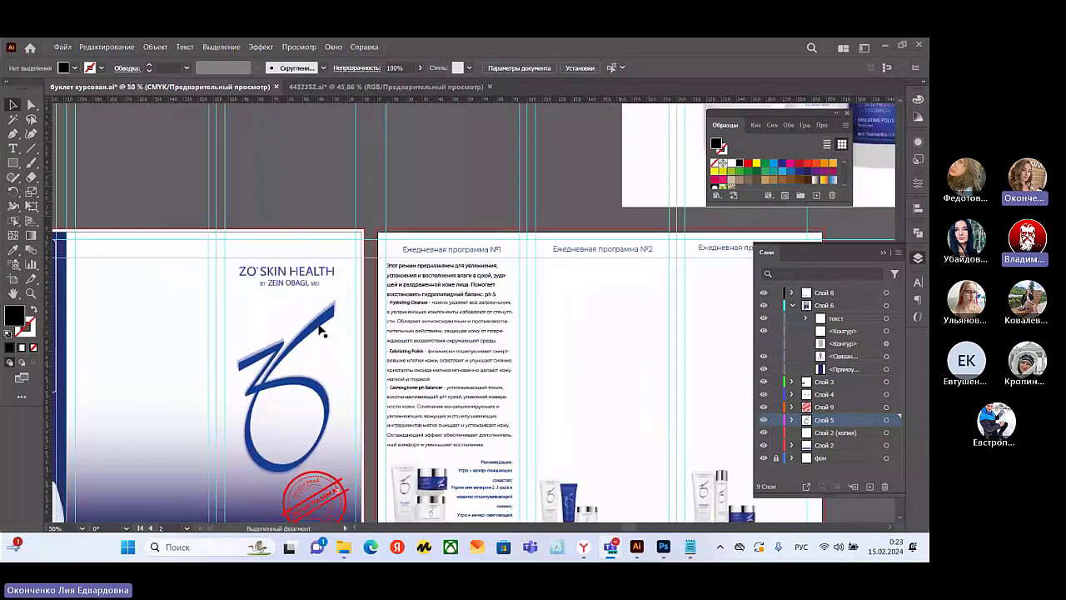
{"action": "scroll", "coordinate": [283, 346], "scroll_direction": "down", "scroll_amount": 1}
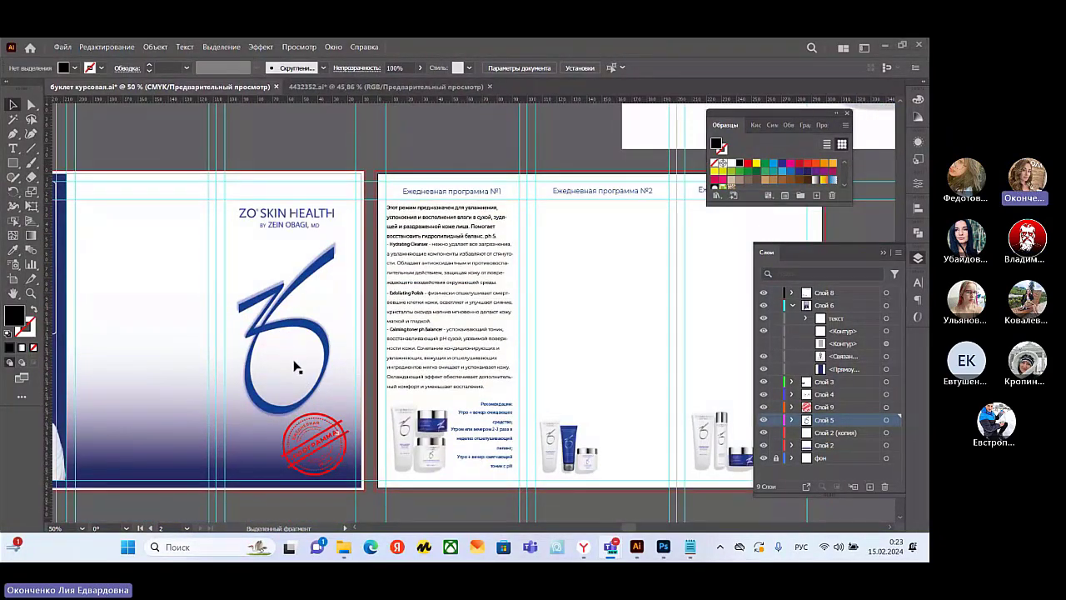
{"action": "scroll", "coordinate": [294, 367], "scroll_direction": "up", "scroll_amount": 1}
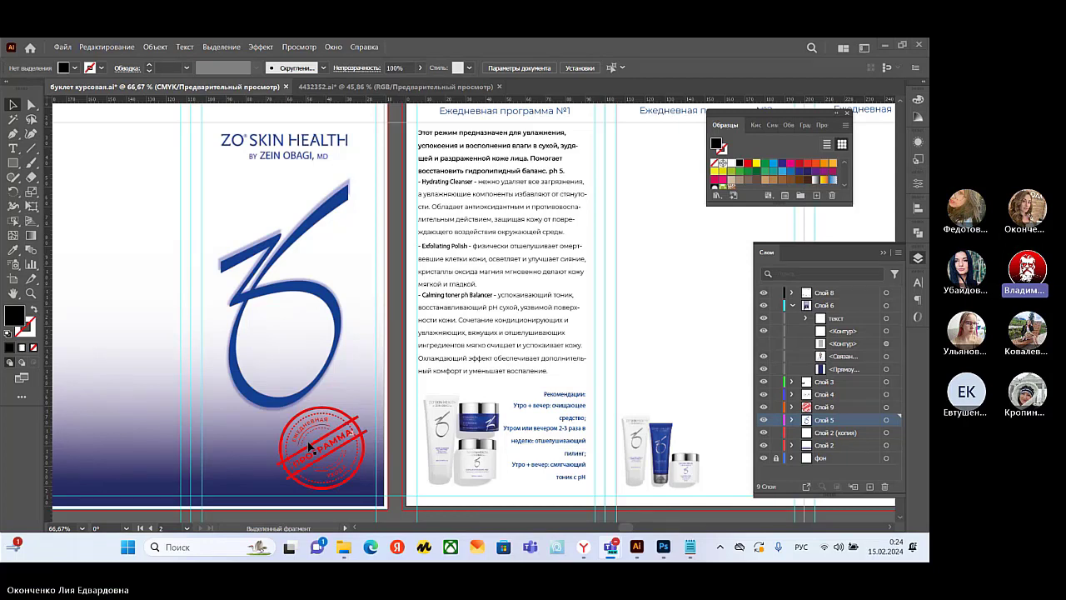
{"action": "left_click", "coordinate": [185, 397]}
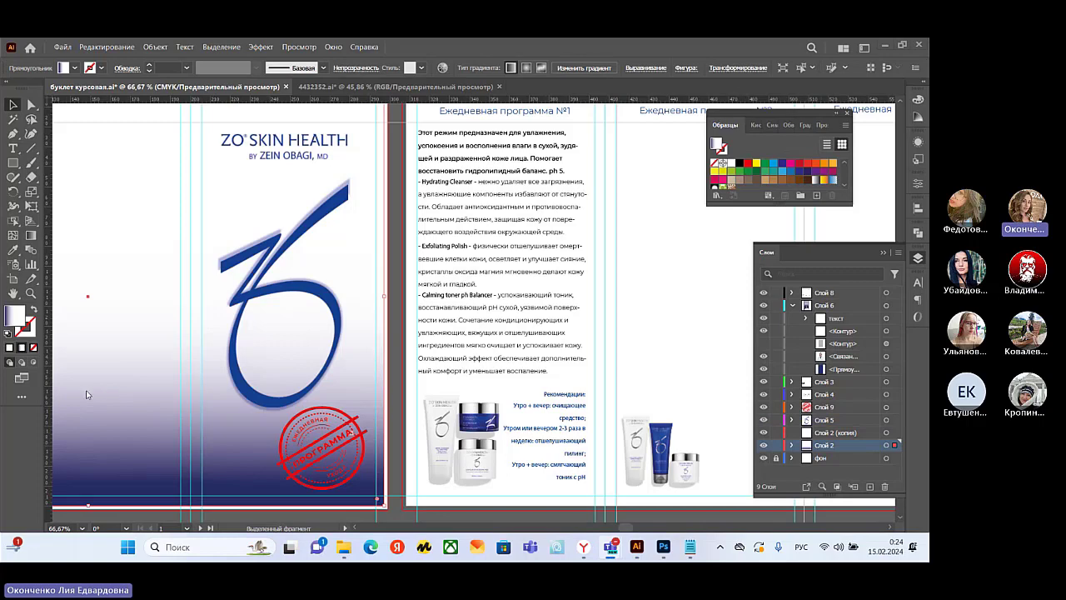
{"action": "left_click", "coordinate": [887, 407]}
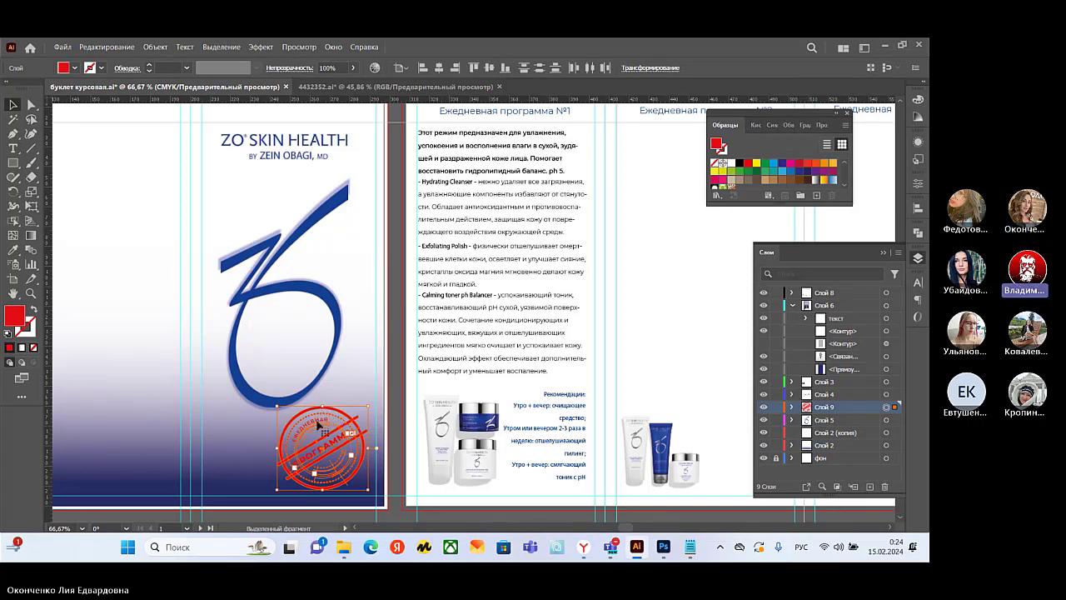
{"action": "left_click_drag", "start_coordinate": [319, 435], "coordinate": [280, 325]}
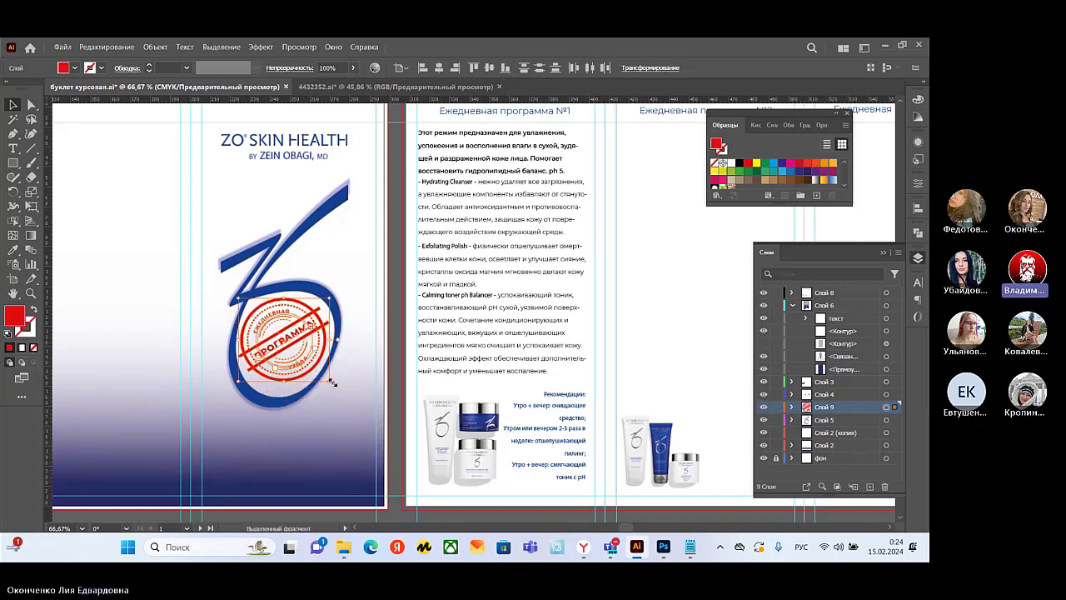
- Rotate the red stamp level, shrink it and settle it inside the ZO logo loop
{"action": "left_click_drag", "start_coordinate": [332, 386], "coordinate": [308, 403]}
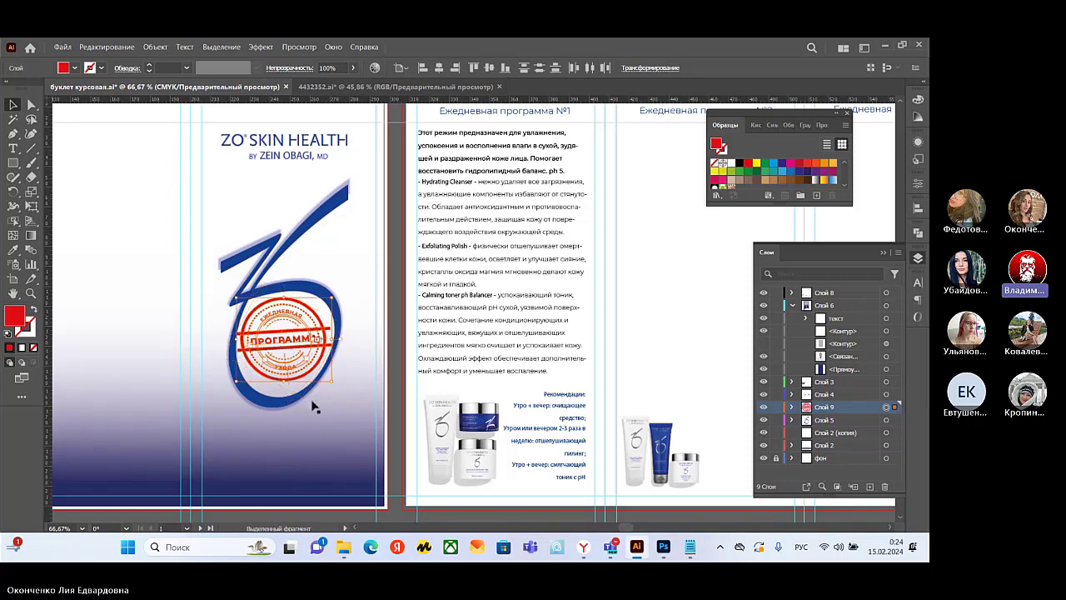
{"action": "left_click", "coordinate": [352, 423]}
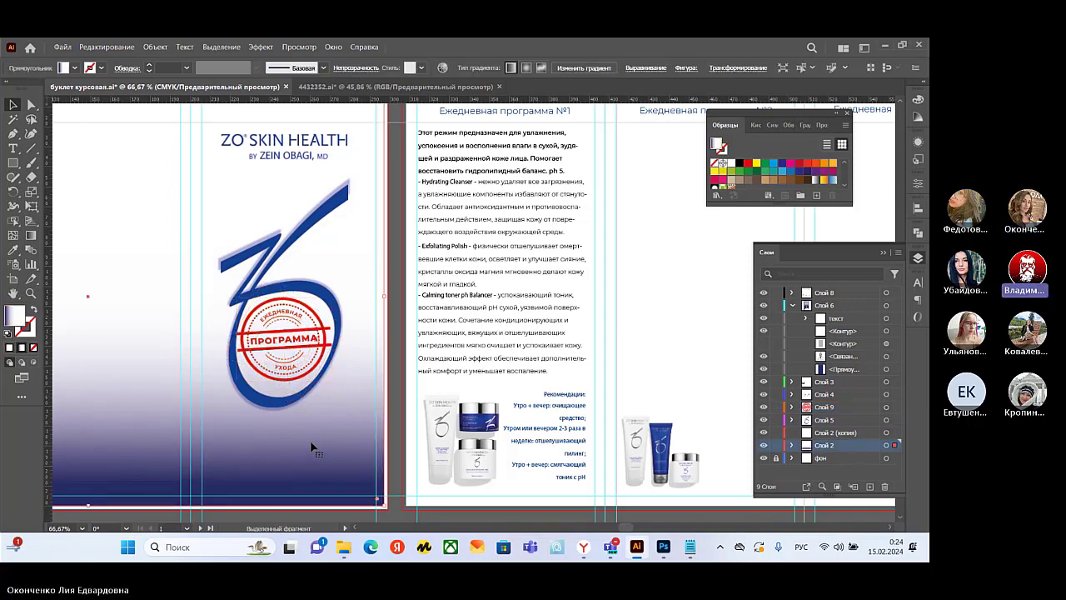
{"action": "left_click", "coordinate": [291, 364]}
{"action": "left_click_drag", "start_coordinate": [335, 297], "coordinate": [324, 302]}
{"action": "left_click", "coordinate": [370, 431]}
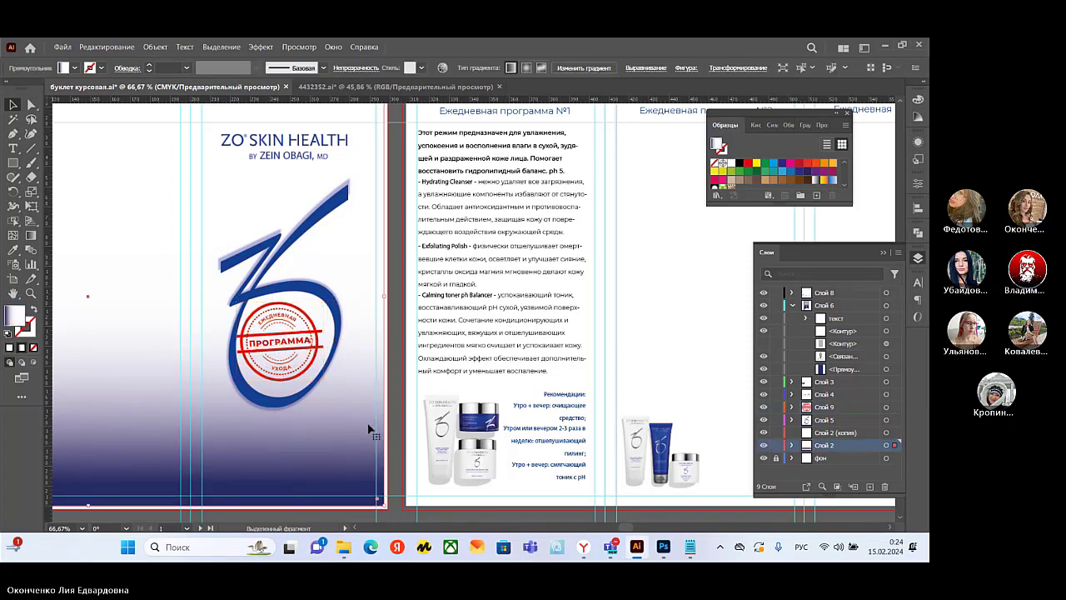
{"action": "left_click_drag", "start_coordinate": [281, 339], "coordinate": [282, 341]}
{"action": "left_click", "coordinate": [354, 450]}
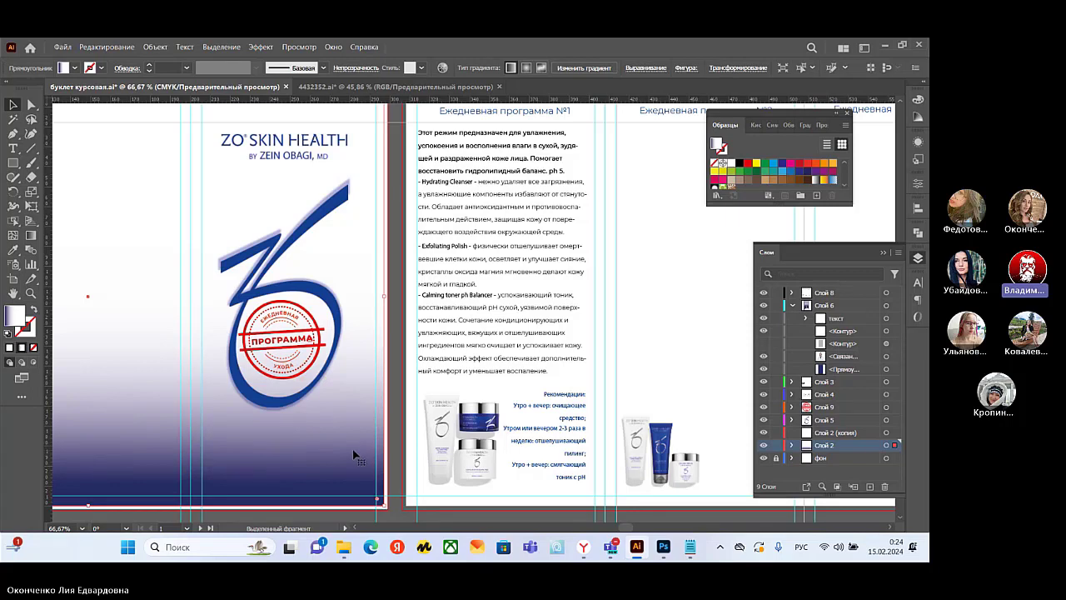
- Nudge the ZO logo layer and then the red stamp down two steps each
{"action": "left_click", "coordinate": [296, 405]}
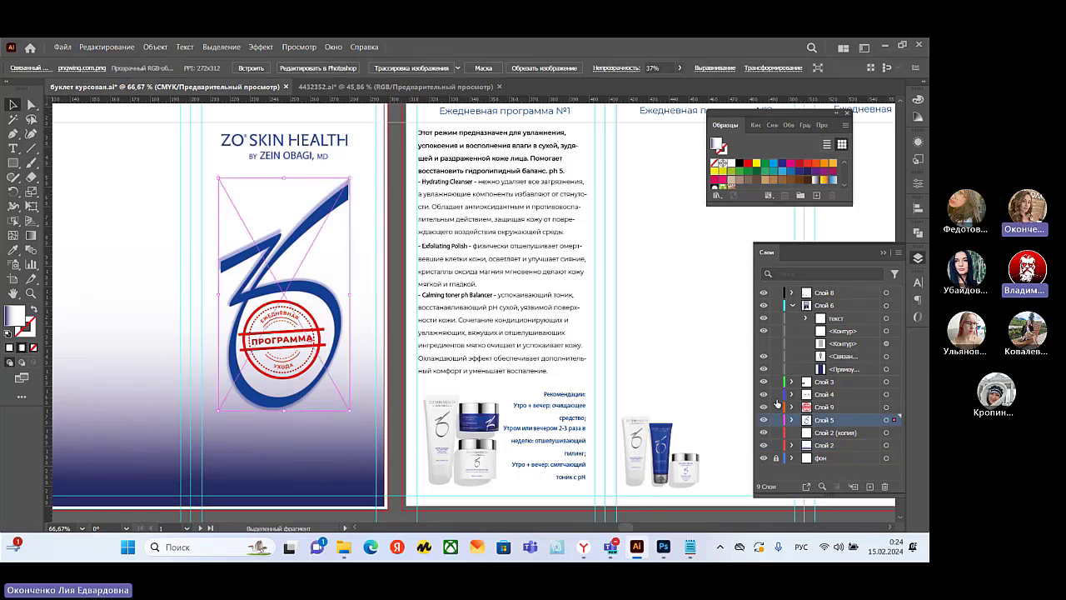
{"action": "left_click", "coordinate": [886, 421]}
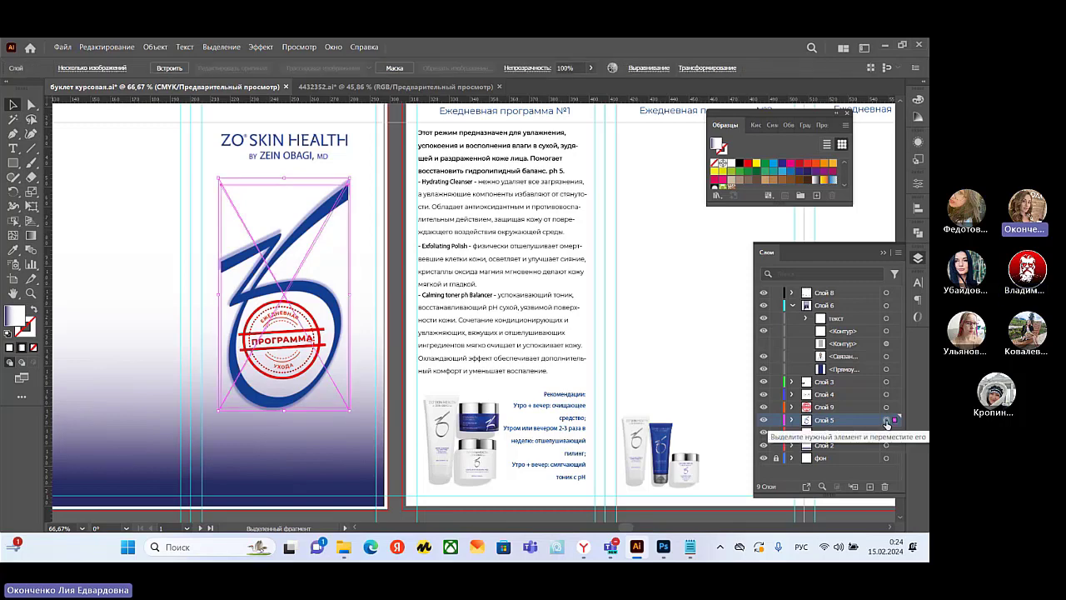
{"action": "key", "text": "Down"}
{"action": "key", "text": "Down"}
{"action": "key", "text": "Down"}
{"action": "key", "text": "Down"}
{"action": "key", "text": "Down"}
{"action": "key", "text": "Down"}
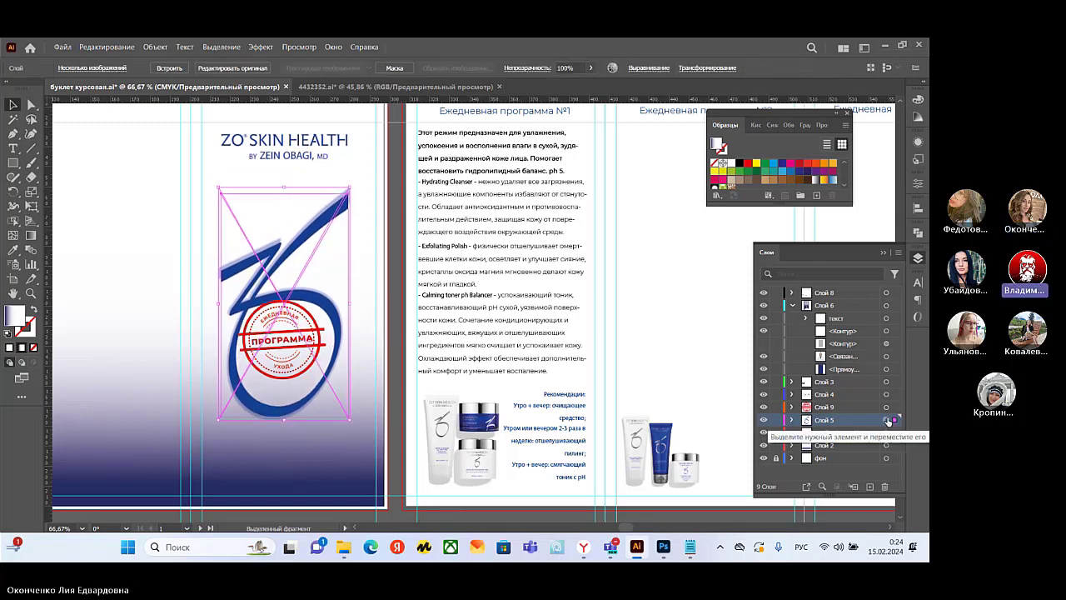
{"action": "key", "text": "Down"}
{"action": "key", "text": "Down"}
{"action": "key", "text": "Down"}
{"action": "key", "text": "Down"}
{"action": "key", "text": "Down"}
{"action": "key", "text": "Down"}
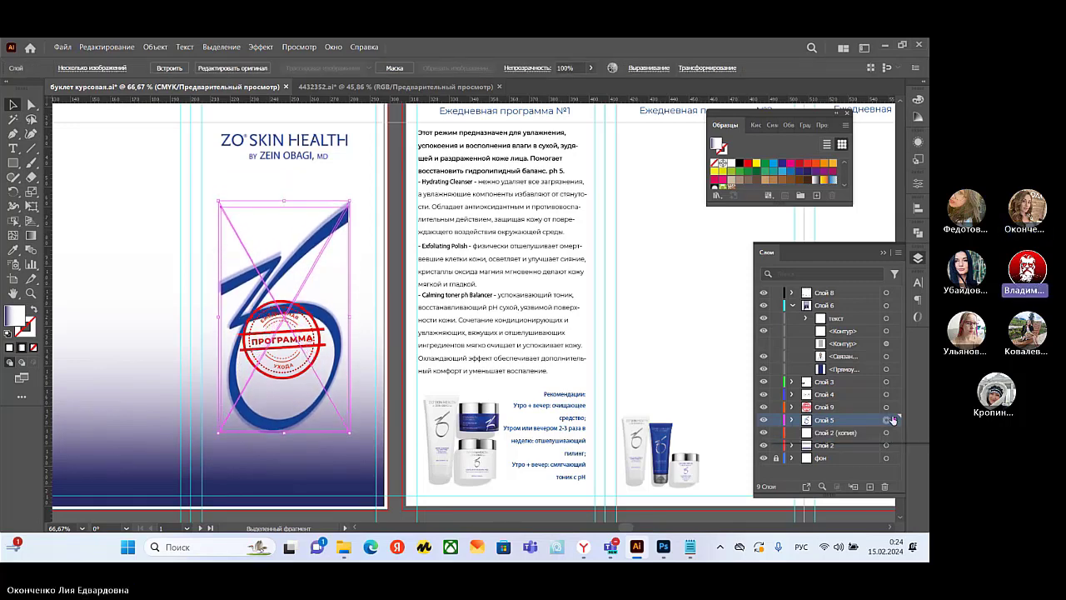
{"action": "left_click", "coordinate": [888, 407]}
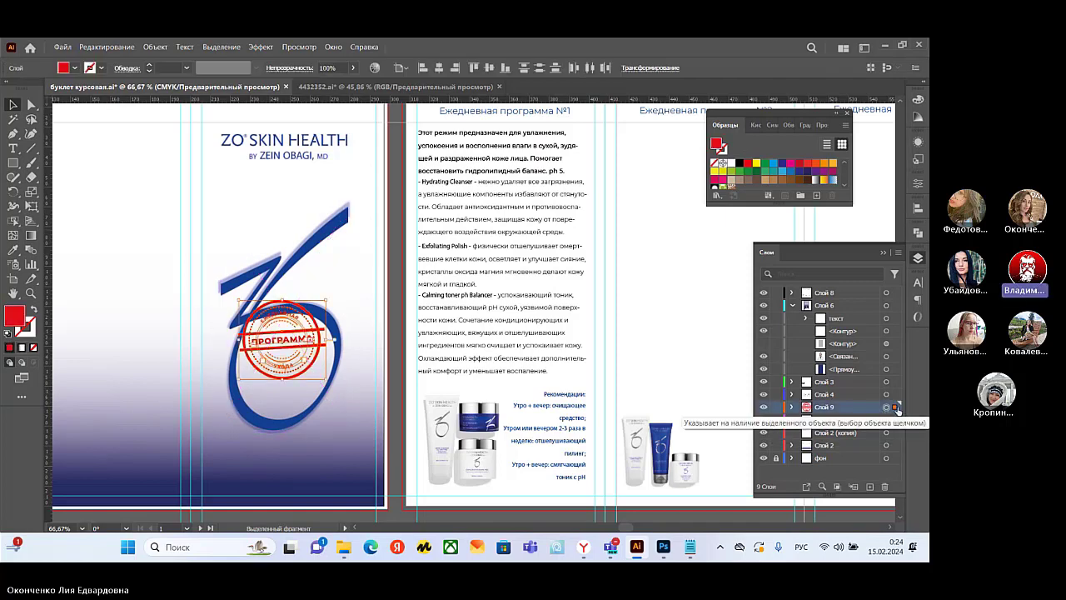
{"action": "key", "text": "Down"}
{"action": "key", "text": "Down"}
{"action": "key", "text": "Down"}
{"action": "key", "text": "Down"}
{"action": "key", "text": "Down"}
{"action": "key", "text": "Down"}
{"action": "key", "text": "Down"}
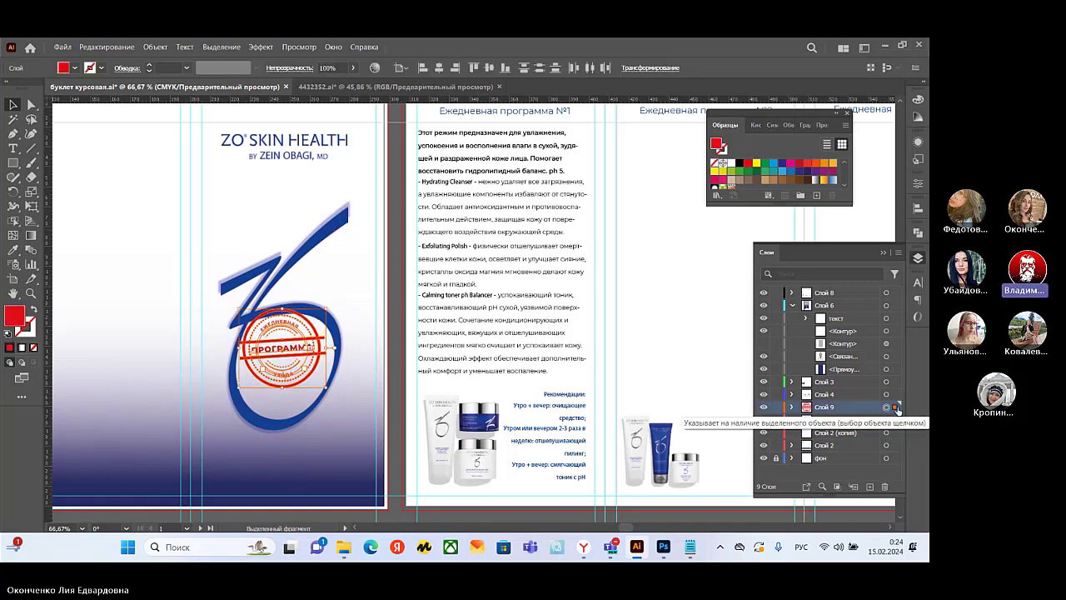
{"action": "key", "text": "Down"}
{"action": "key", "text": "Down"}
{"action": "key", "text": "Down"}
{"action": "key", "text": "Down"}
{"action": "key", "text": "Down"}
{"action": "key", "text": "Down"}
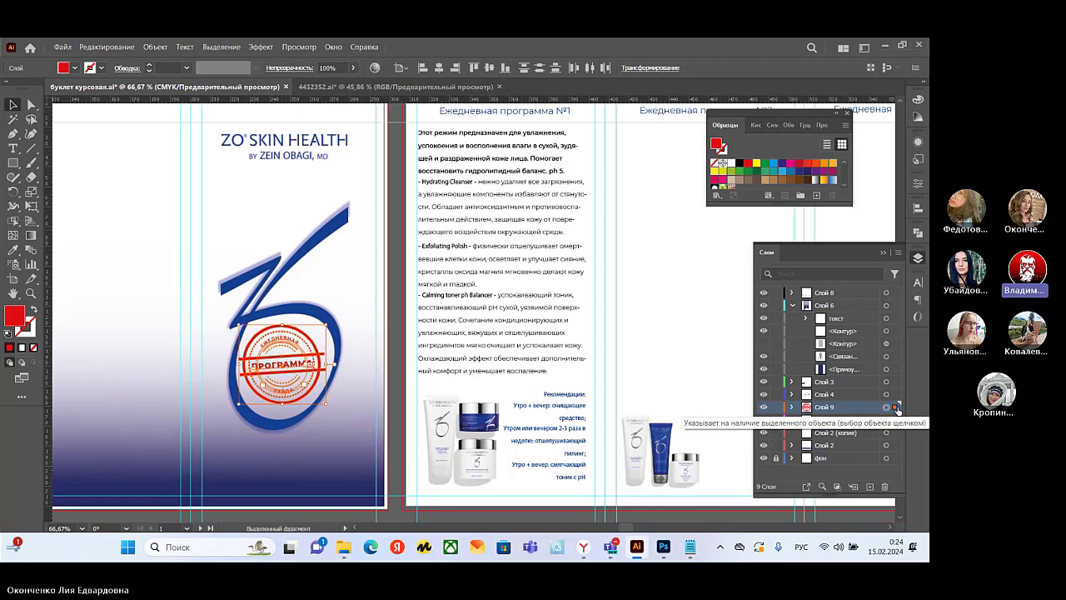
- Nudge the ZO SKIN HEALTH wordmark down one step, then back up
{"action": "left_click", "coordinate": [306, 145]}
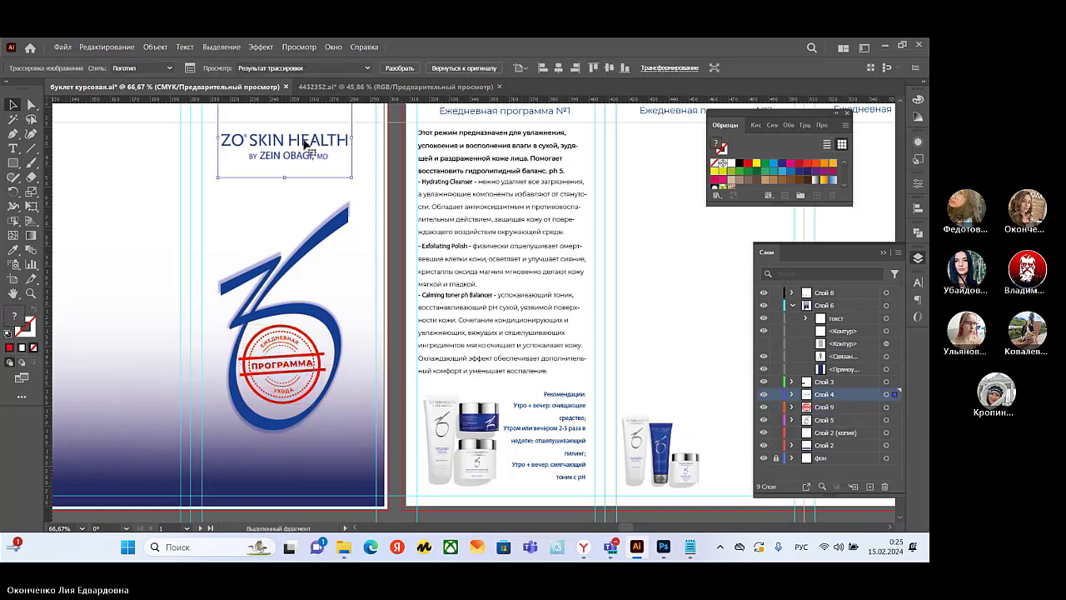
{"action": "key", "text": "Down"}
{"action": "key", "text": "Down"}
{"action": "key", "text": "Down"}
{"action": "key", "text": "Down"}
{"action": "key", "text": "Down"}
{"action": "key", "text": "Down"}
{"action": "key", "text": "Down"}
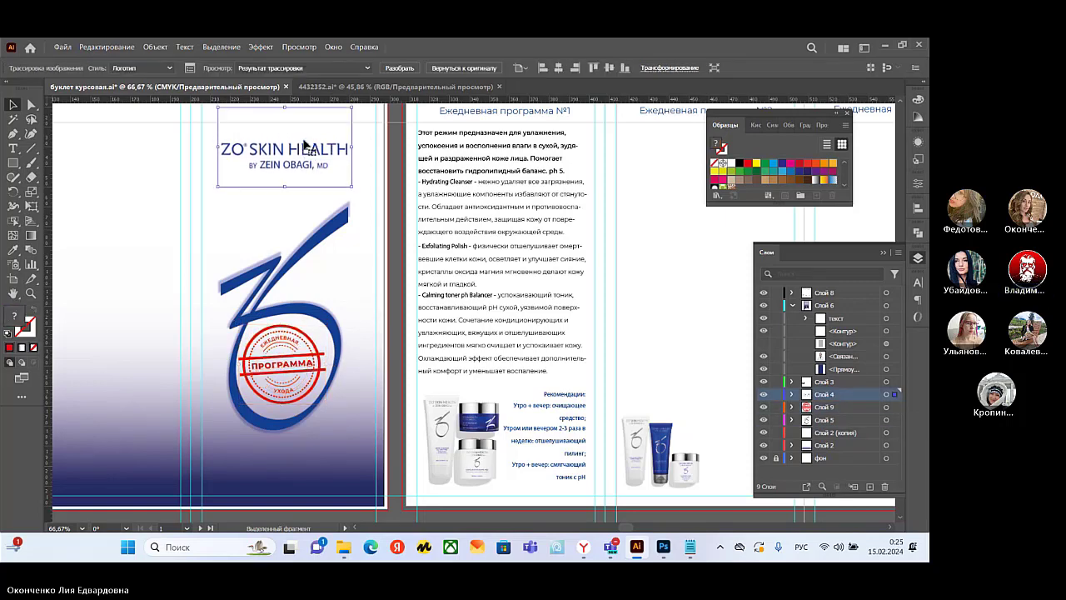
{"action": "scroll", "coordinate": [266, 333], "scroll_direction": "up", "scroll_amount": 3}
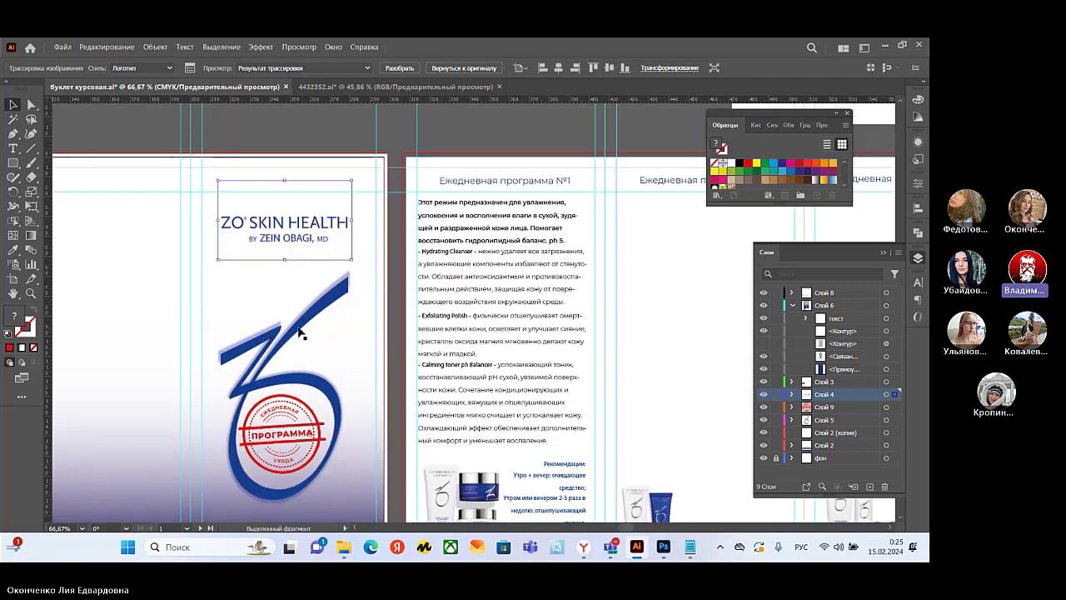
{"action": "scroll", "coordinate": [307, 327], "scroll_direction": "down", "scroll_amount": 2}
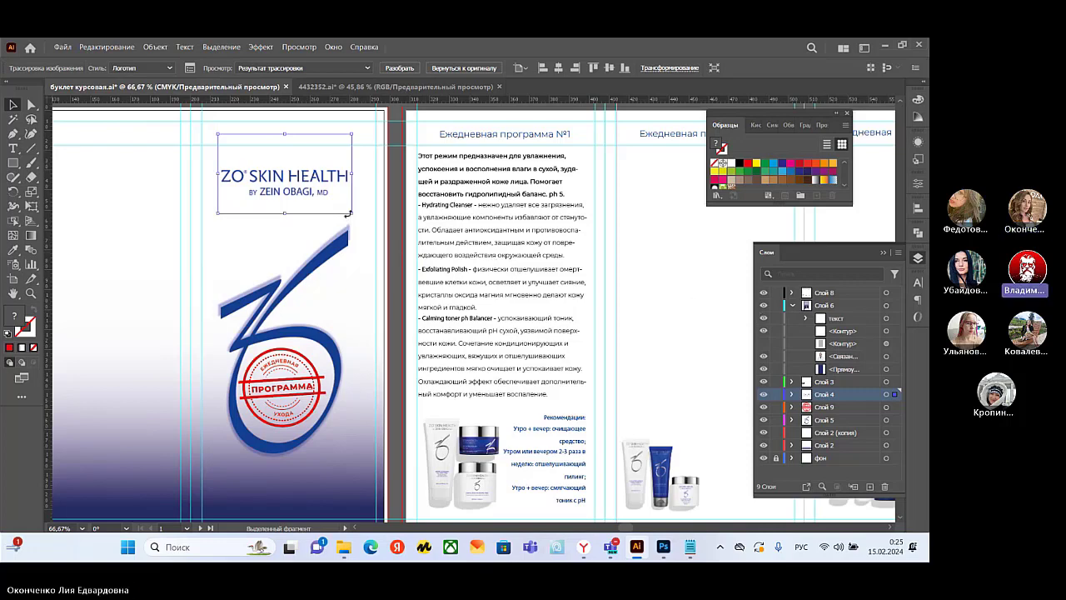
{"action": "key", "text": "Up"}
{"action": "key", "text": "Up"}
{"action": "key", "text": "Up"}
{"action": "key", "text": "Up"}
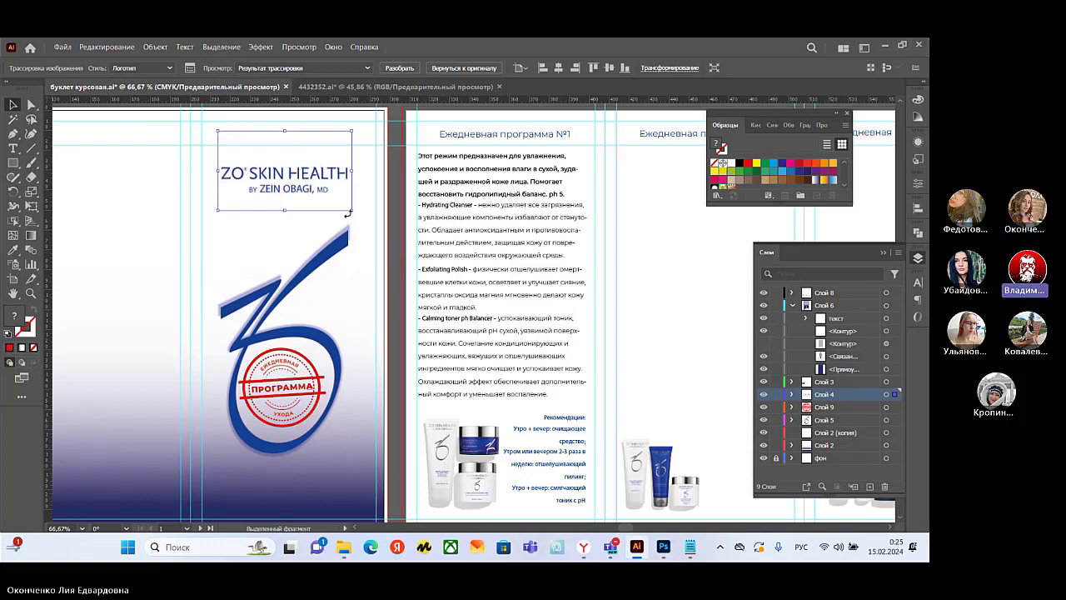
- Shift the ZO emblem, red stamp and wordmark each one step to the right
{"action": "left_click", "coordinate": [337, 336]}
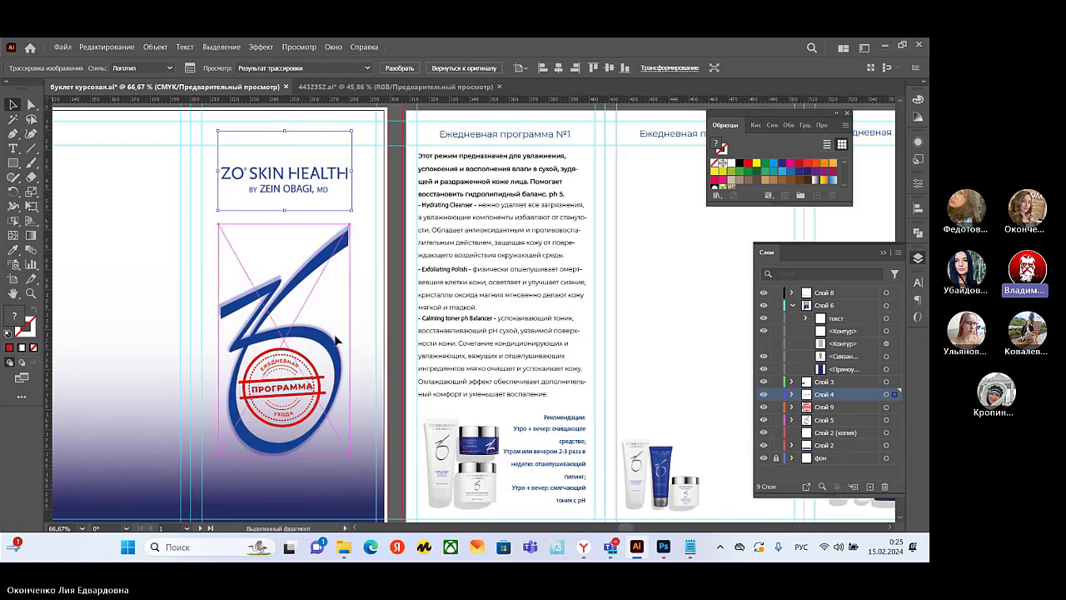
{"action": "left_click", "coordinate": [886, 420]}
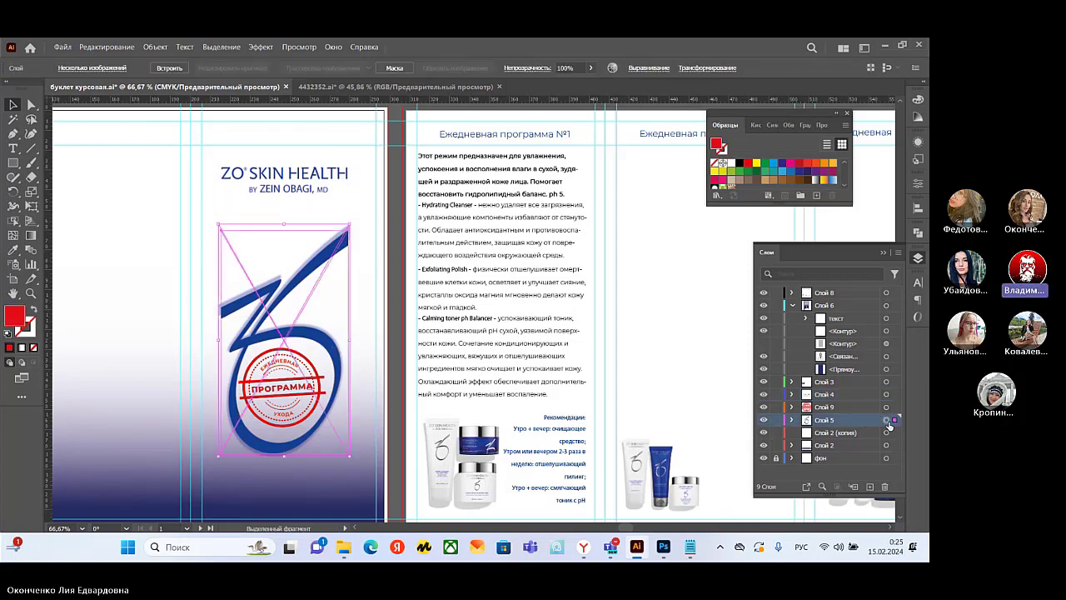
{"action": "key", "text": "Right"}
{"action": "key", "text": "Right"}
{"action": "key", "text": "Right"}
{"action": "key", "text": "Right"}
{"action": "key", "text": "Right"}
{"action": "key", "text": "Right"}
{"action": "key", "text": "Right"}
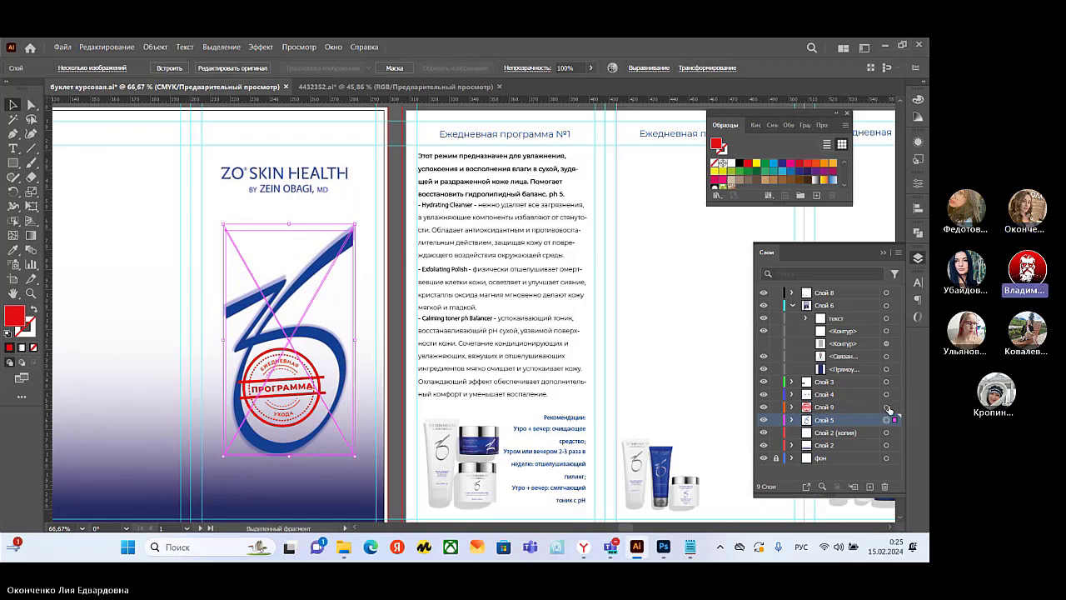
{"action": "left_click", "coordinate": [886, 407]}
{"action": "key", "text": "Right"}
{"action": "key", "text": "Right"}
{"action": "key", "text": "Right"}
{"action": "key", "text": "Right"}
{"action": "key", "text": "Right"}
{"action": "key", "text": "Right"}
{"action": "key", "text": "Right"}
{"action": "key", "text": "Right"}
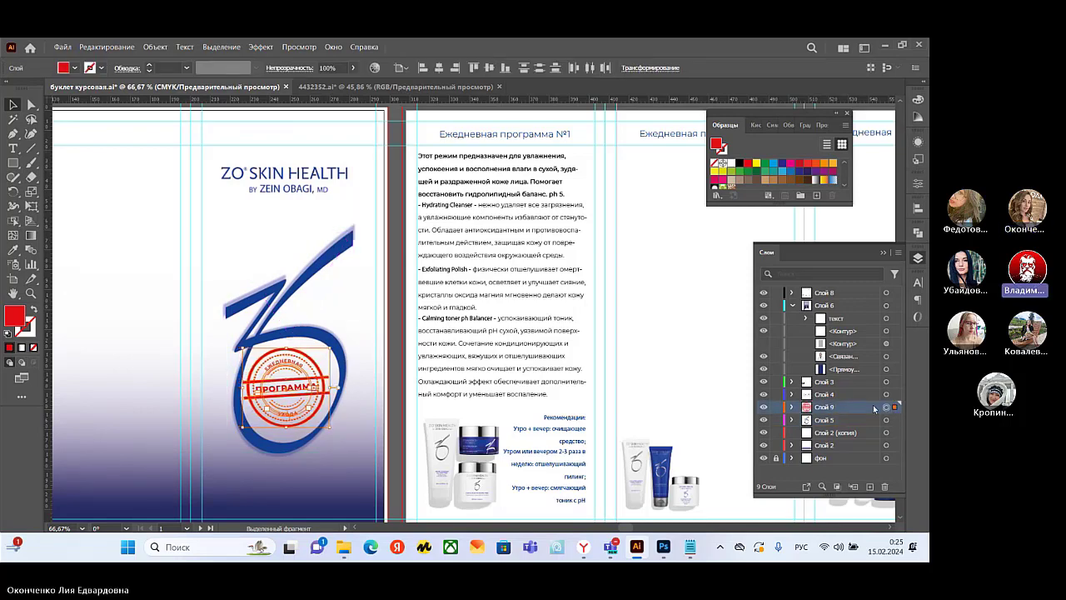
{"action": "left_click", "coordinate": [286, 177]}
{"action": "key", "text": "Right"}
{"action": "key", "text": "Right"}
{"action": "key", "text": "Right"}
{"action": "key", "text": "Right"}
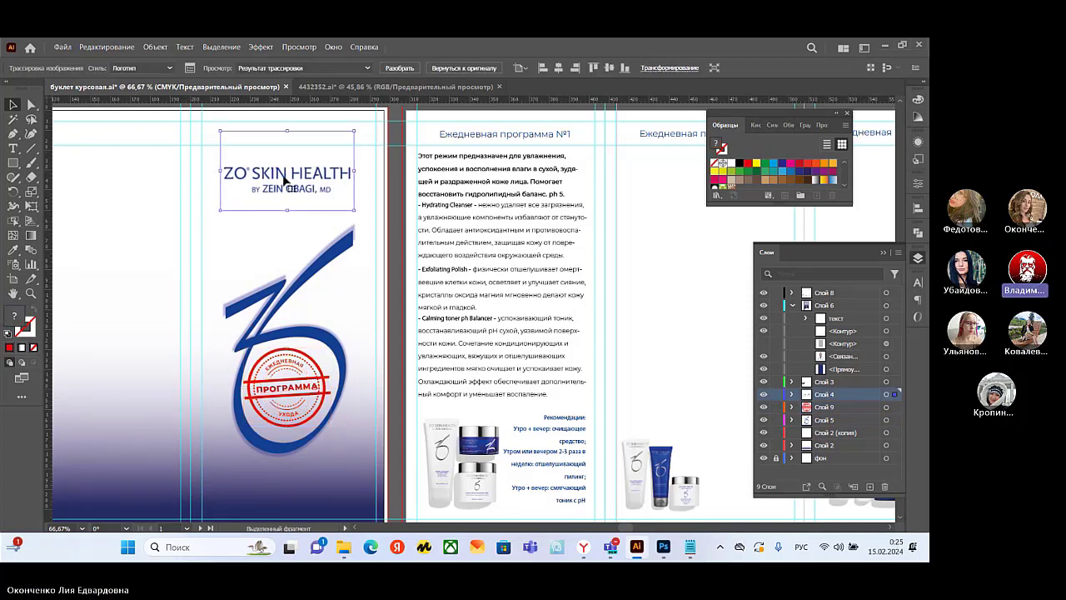
{"action": "left_click", "coordinate": [365, 303]}
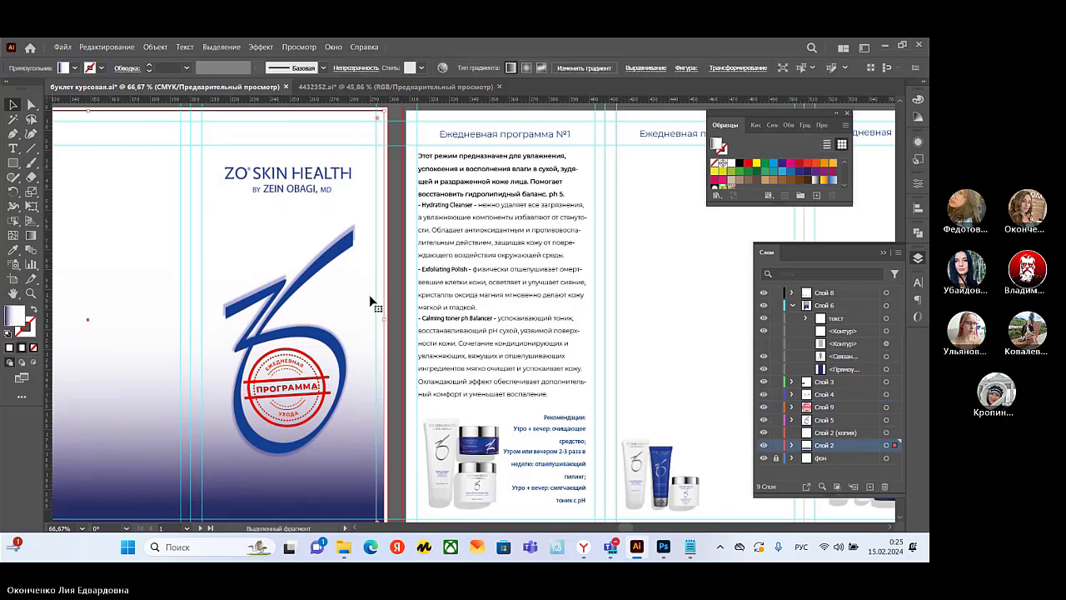
{"action": "scroll", "coordinate": [595, 272], "scroll_direction": "up", "scroll_amount": 1}
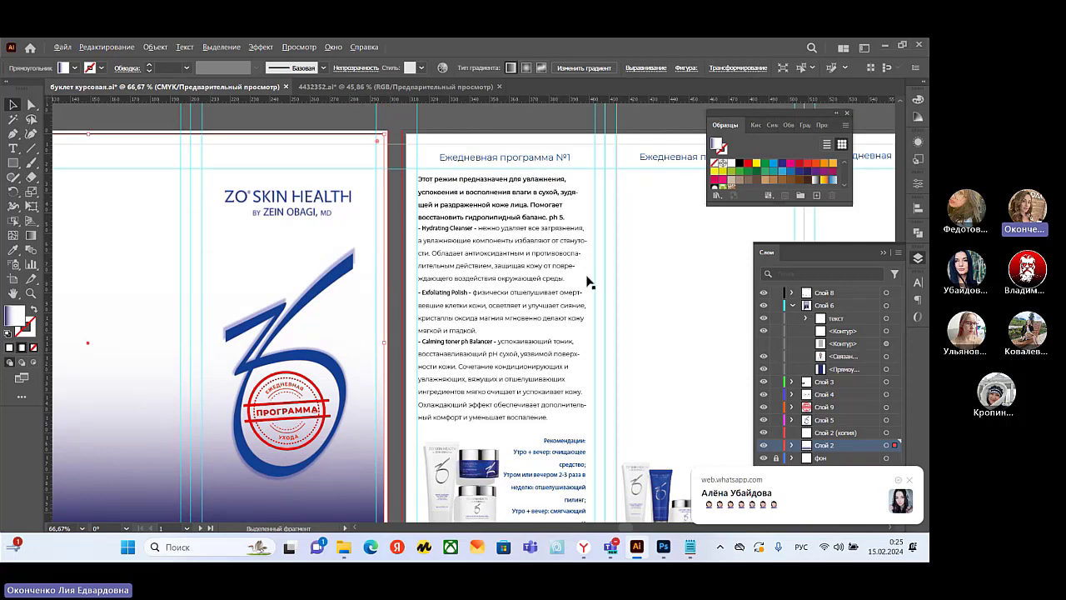
{"action": "scroll", "coordinate": [587, 283], "scroll_direction": "down", "scroll_amount": 1}
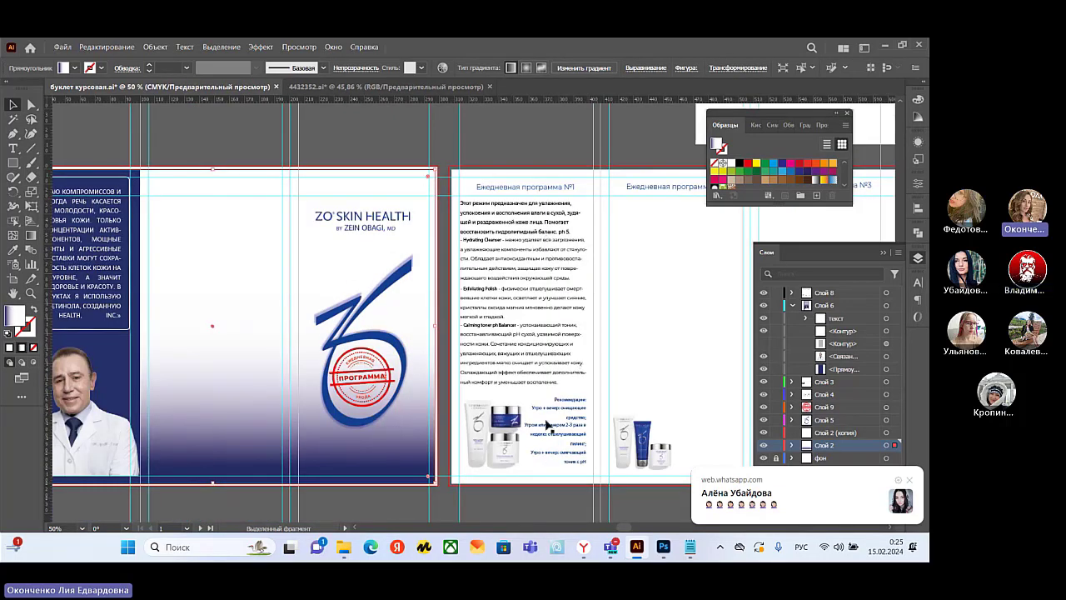
{"action": "scroll", "coordinate": [552, 300], "scroll_direction": "up", "scroll_amount": 4}
{"action": "scroll", "coordinate": [558, 290], "scroll_direction": "down", "scroll_amount": 3}
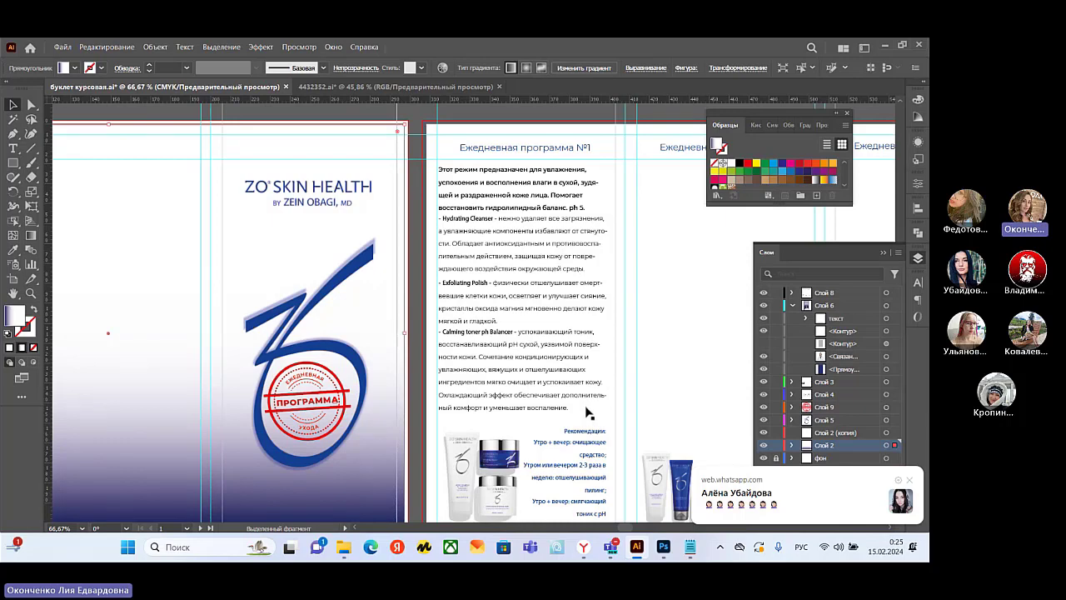
{"action": "scroll", "coordinate": [571, 350], "scroll_direction": "up", "scroll_amount": 1}
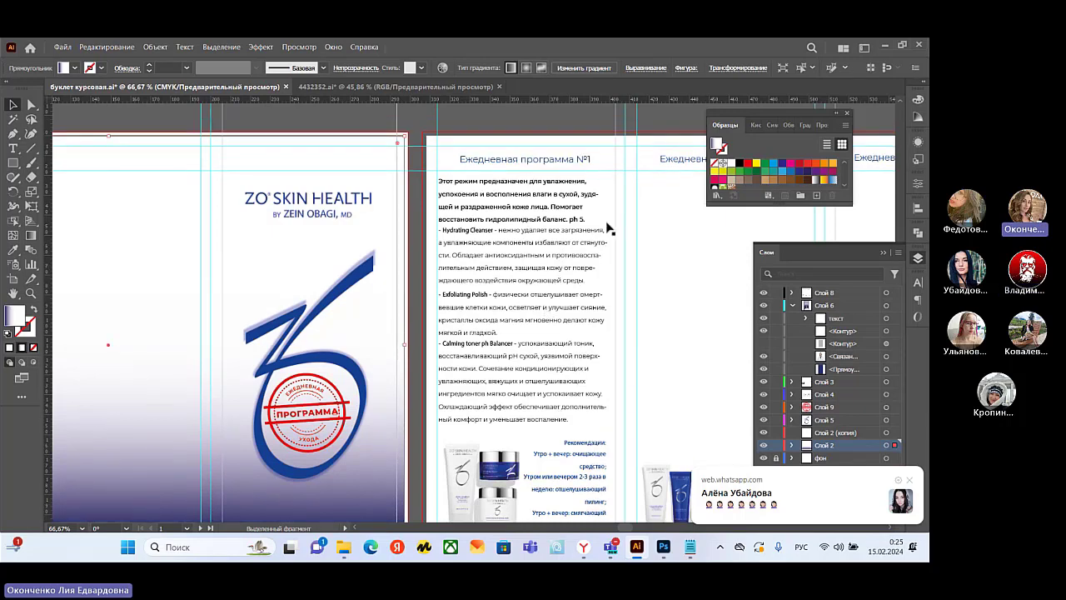
{"action": "left_click", "coordinate": [890, 528]}
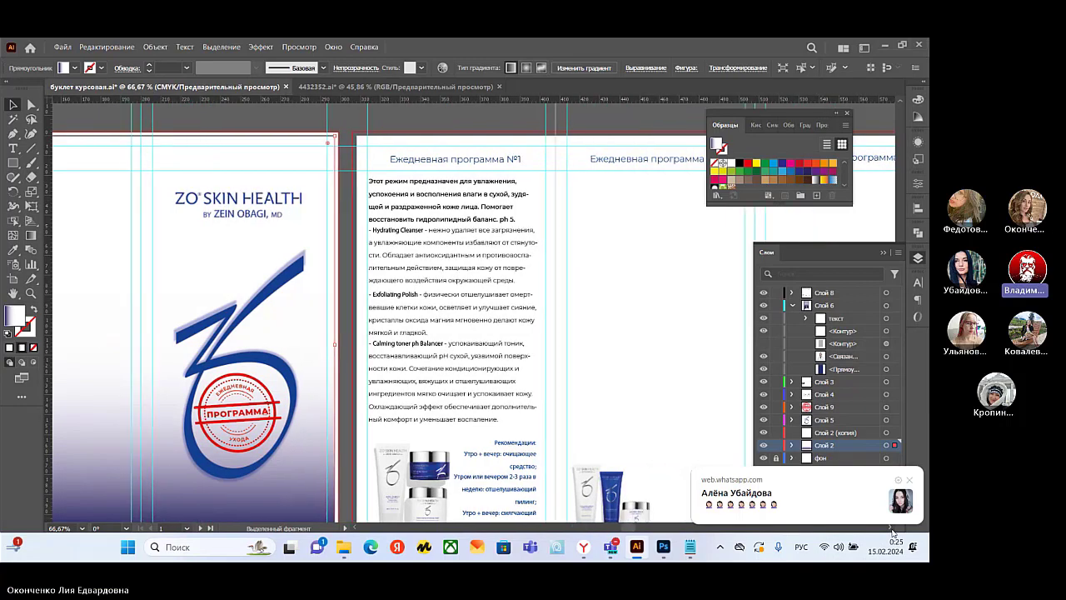
{"action": "left_click_drag", "start_coordinate": [890, 528], "coordinate": [890, 528]}
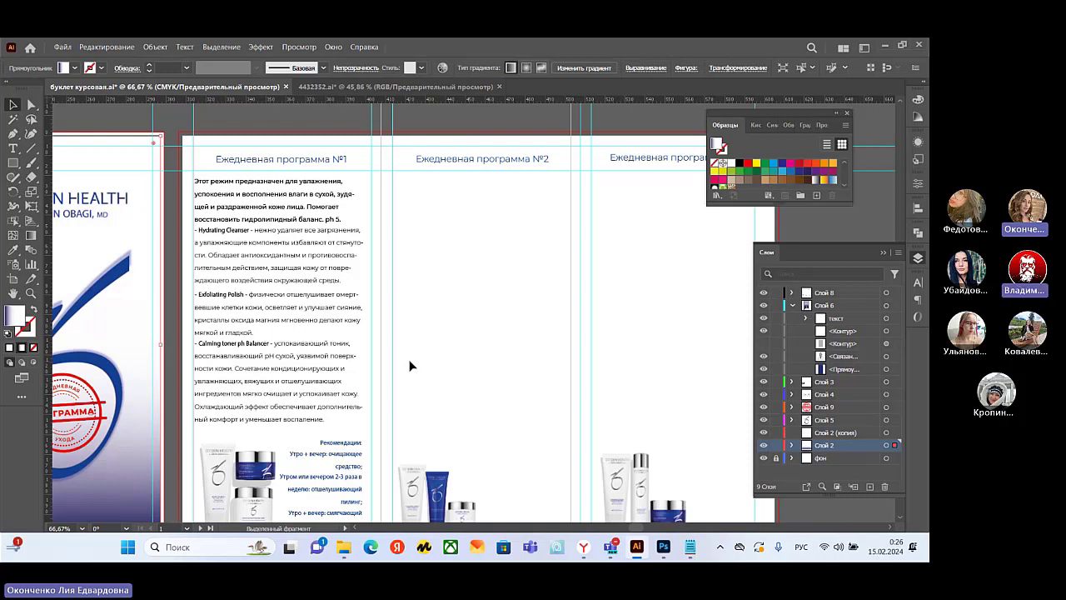
{"action": "scroll", "coordinate": [367, 378], "scroll_direction": "down", "scroll_amount": 1}
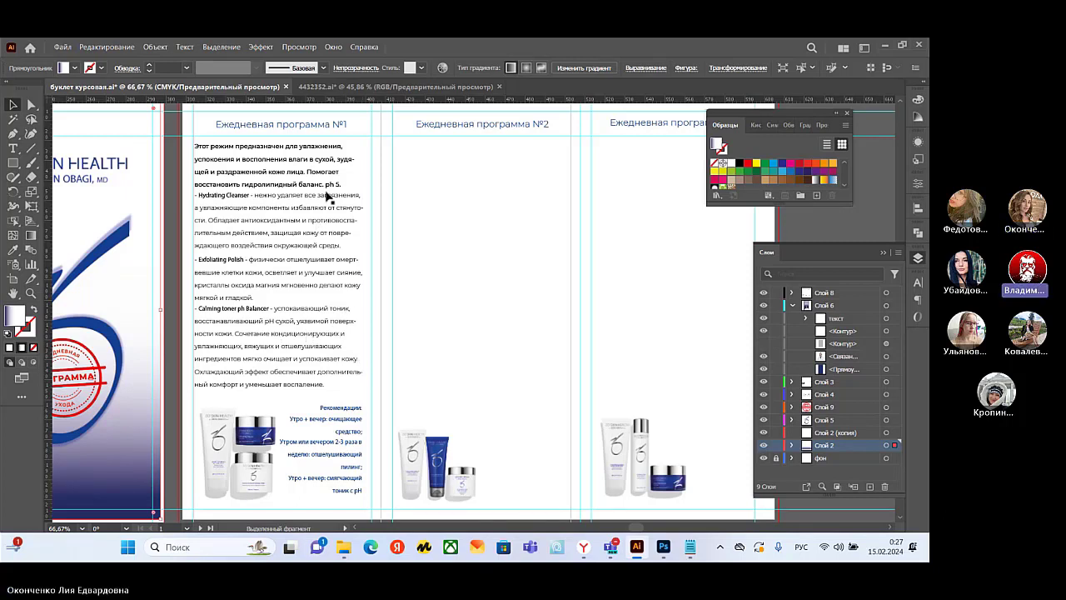
- Apply Justify All Lines to the body text on the Ежедневная программа №1 panel
{"action": "left_click", "coordinate": [343, 313]}
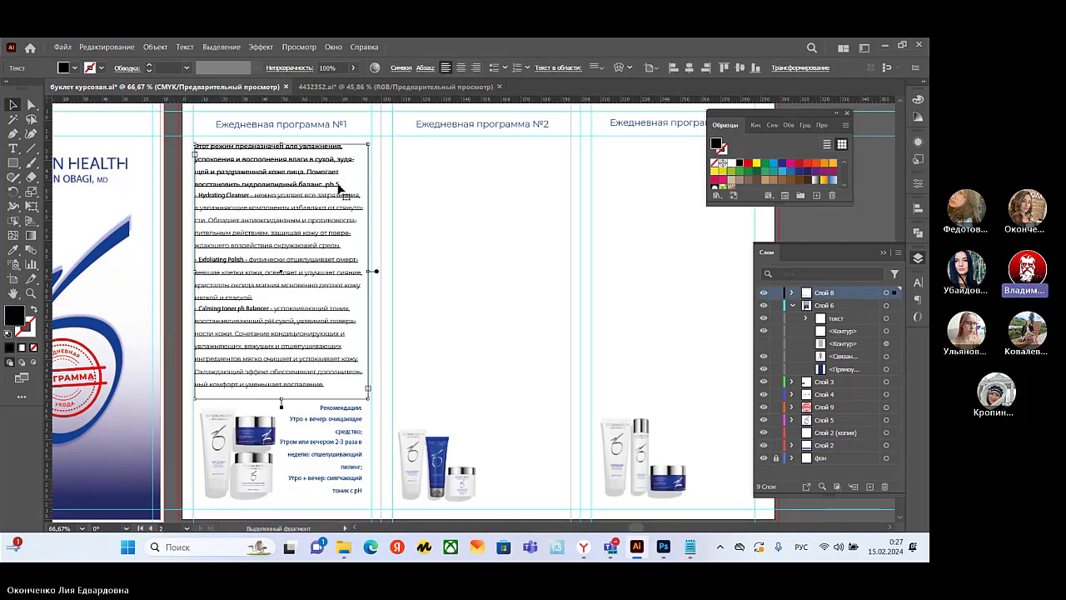
{"action": "double_click", "coordinate": [331, 385]}
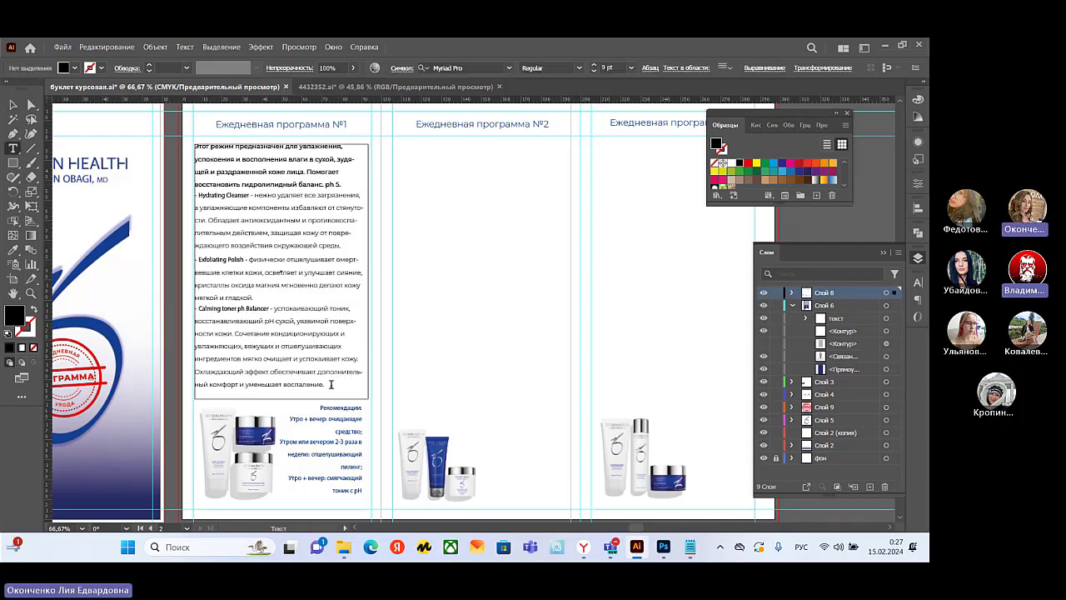
{"action": "key", "text": "shift+Up"}
{"action": "key", "text": "shift+Up"}
{"action": "key", "text": "shift+Up"}
{"action": "key", "text": "shift+Up"}
{"action": "key", "text": "shift+Up"}
{"action": "key", "text": "shift+Up"}
{"action": "key", "text": "shift+Up"}
{"action": "key", "text": "shift+Up"}
{"action": "key", "text": "shift+Up"}
{"action": "key", "text": "shift+Up"}
{"action": "key", "text": "shift+Up"}
{"action": "key", "text": "shift+Up"}
{"action": "key", "text": "shift+Up"}
{"action": "key", "text": "shift+Up"}
{"action": "key", "text": "shift+Up"}
{"action": "key", "text": "shift+Up"}
{"action": "key", "text": "shift+Up"}
{"action": "key", "text": "shift+Up"}
{"action": "key", "text": "shift+Up"}
{"action": "key", "text": "shift+Up"}
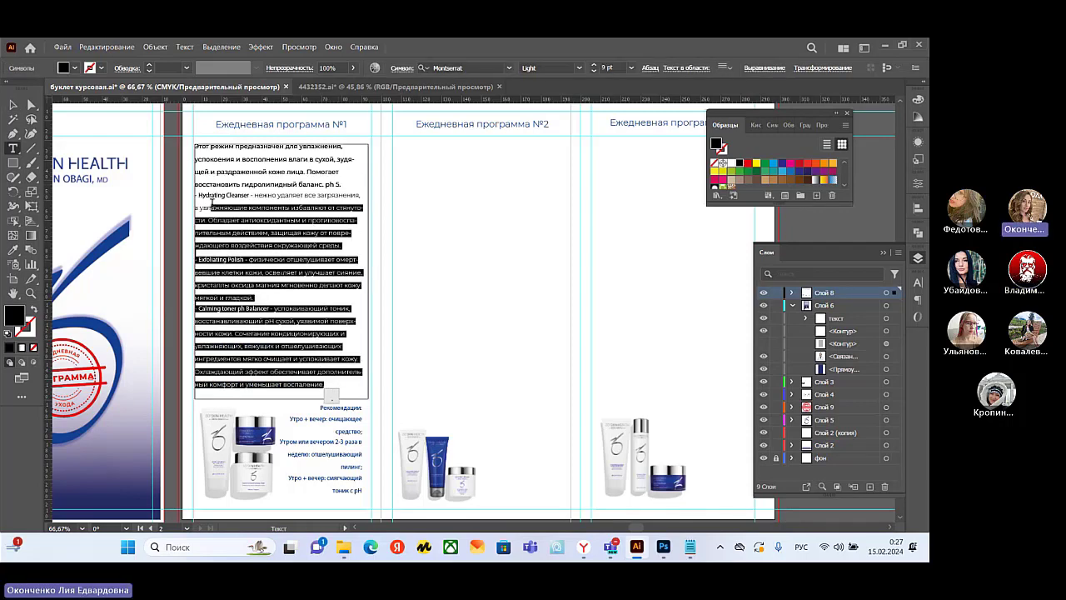
{"action": "left_click", "coordinate": [651, 67]}
{"action": "left_click", "coordinate": [645, 89]}
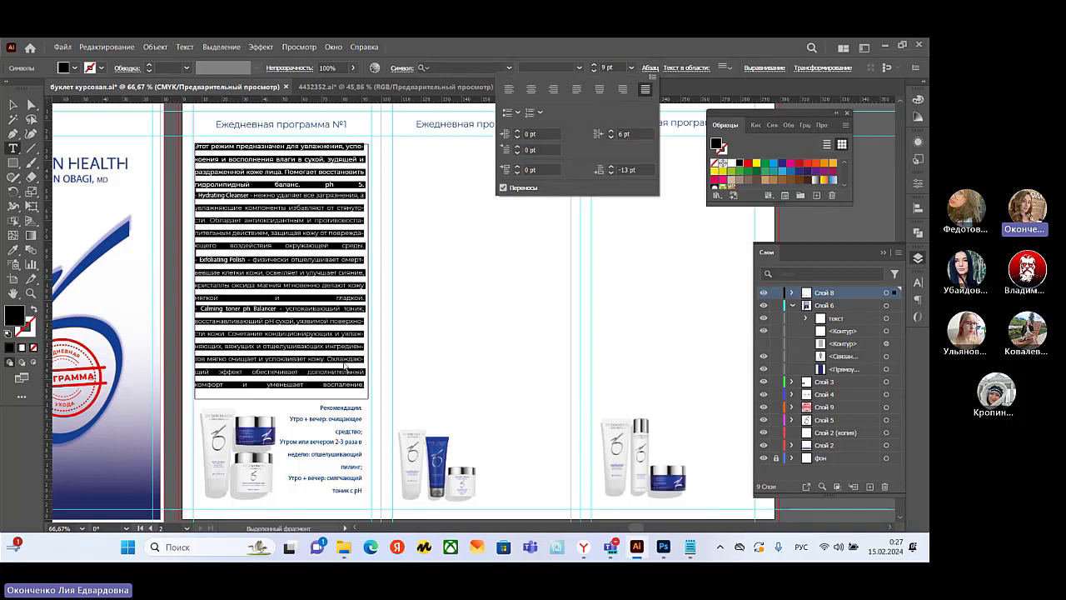
{"action": "left_click", "coordinate": [306, 296]}
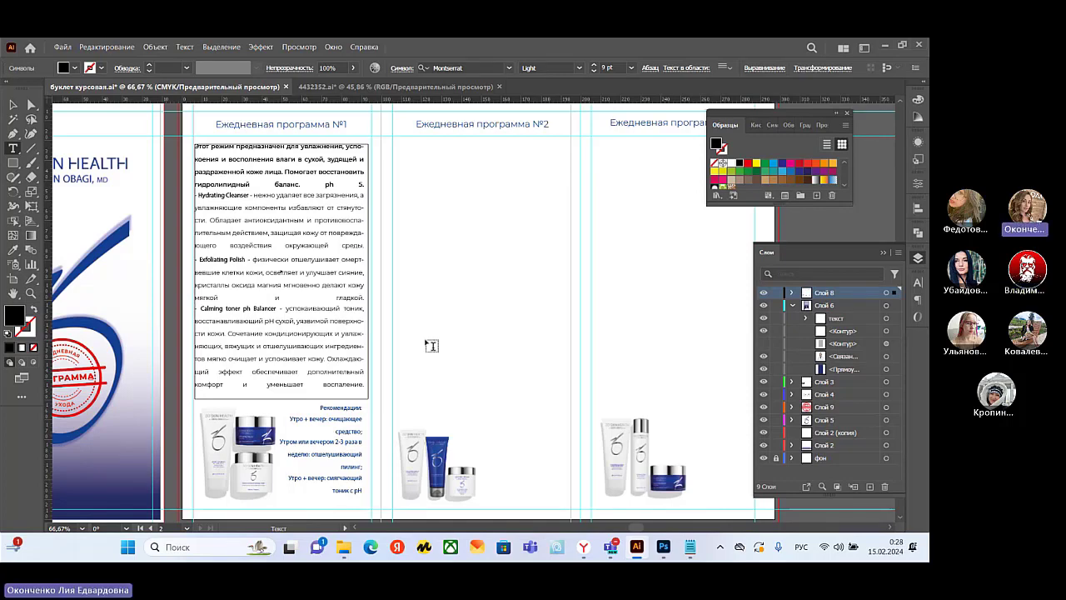
{"action": "scroll", "coordinate": [400, 222], "scroll_direction": "down", "scroll_amount": 2}
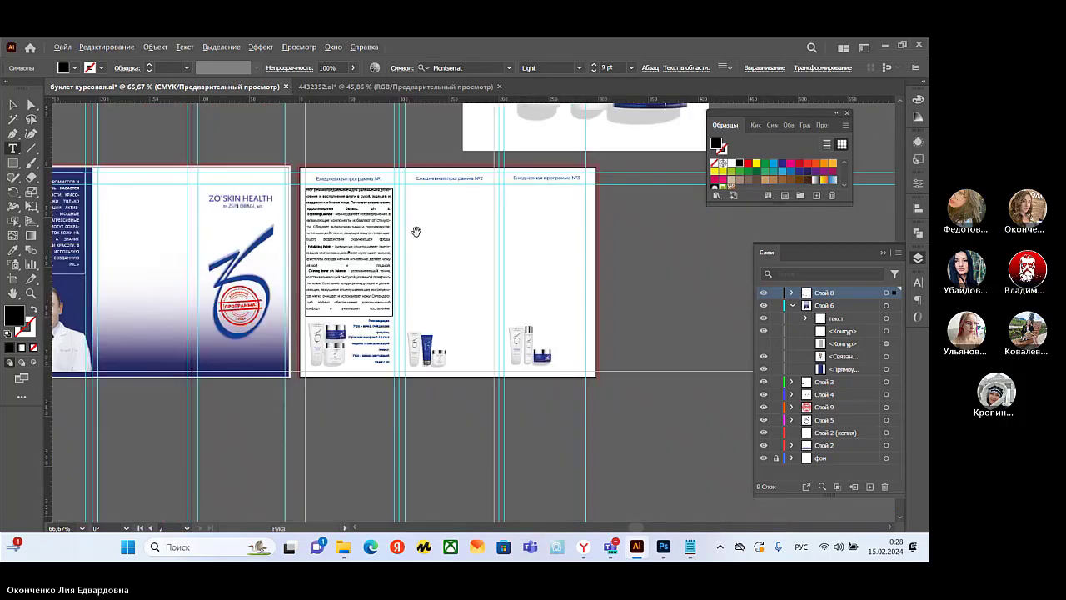
{"action": "scroll", "coordinate": [317, 247], "scroll_direction": "up", "scroll_amount": 1}
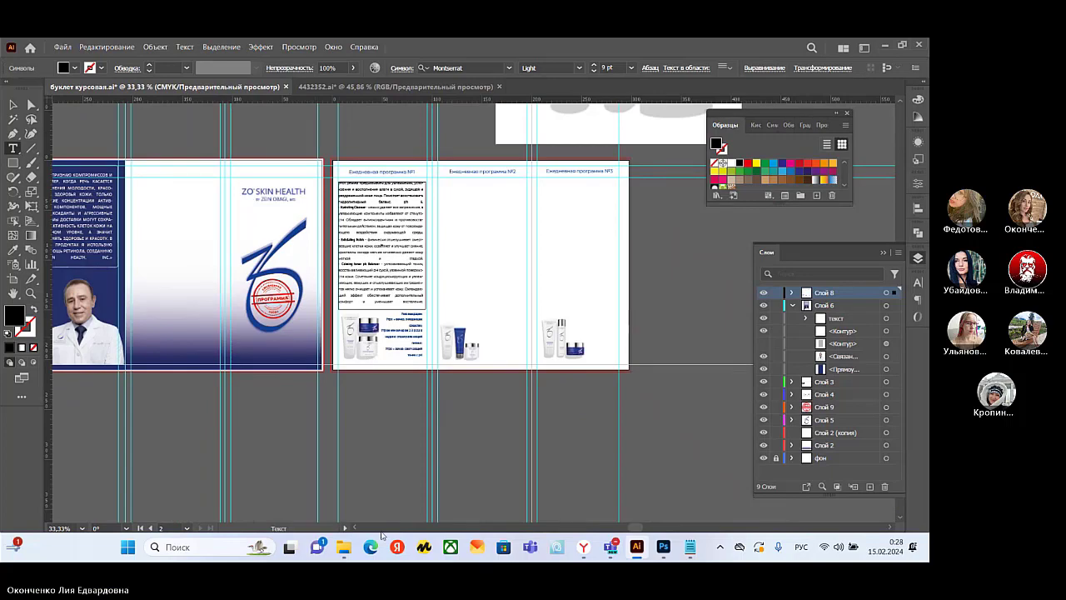
{"action": "left_click", "coordinate": [354, 528]}
{"action": "left_click", "coordinate": [354, 528]}
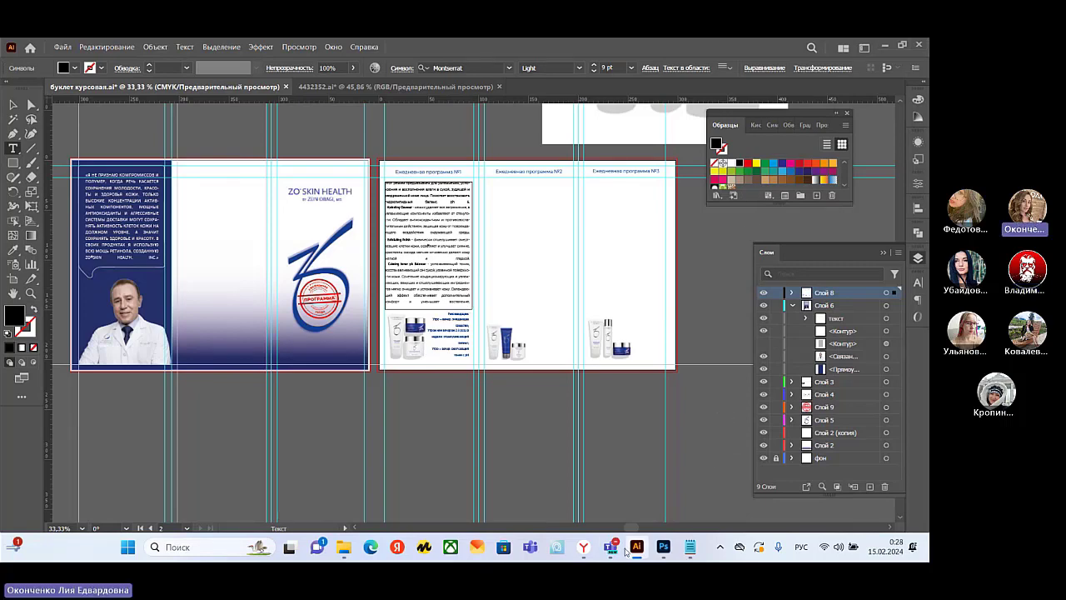
{"action": "mouse_move", "coordinate": [610, 546]}
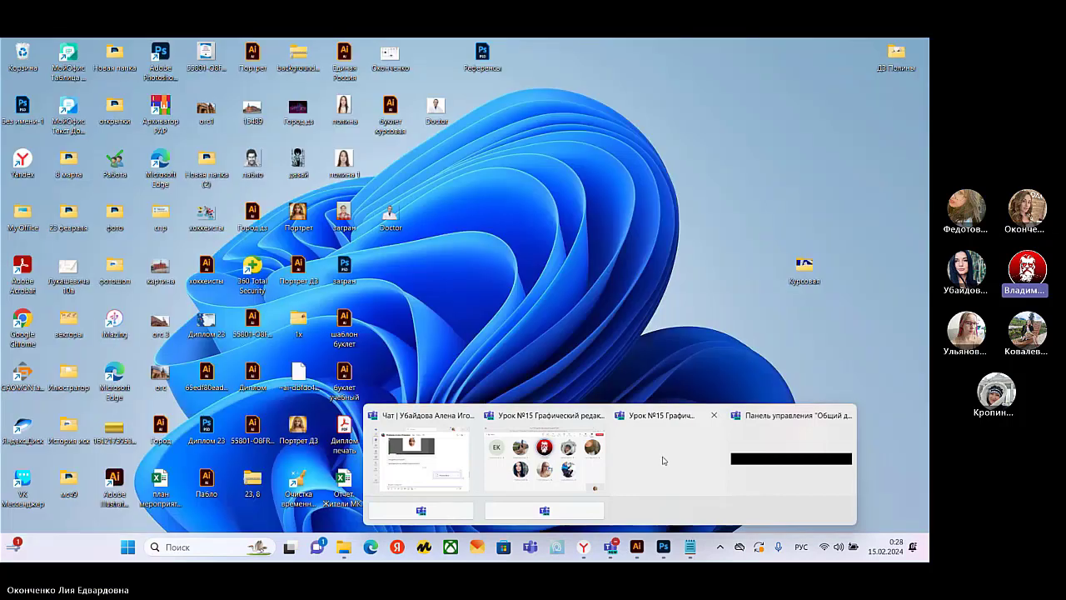